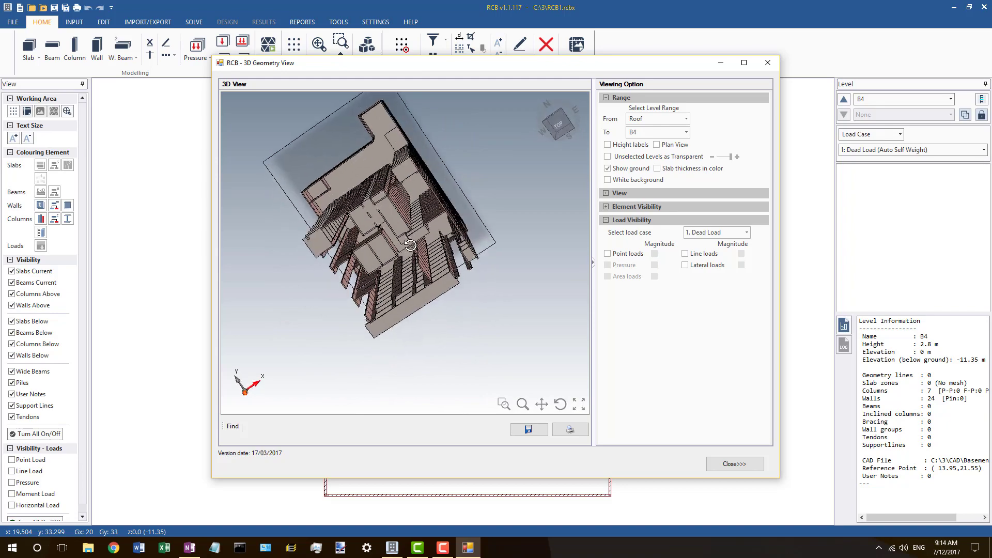
# Step: Orbit the 3D building model to examine it from below and from the front, and close the 3D geometry view
pyautogui.moveTo(385, 164); pyautogui.dragTo(379, 163)
pyautogui.moveTo(357, 220)
pyautogui.mouseDown()
pyautogui.moveTo(429, 214)
pyautogui.moveTo(399, 196)
pyautogui.moveTo(413, 201)
pyautogui.mouseUp()
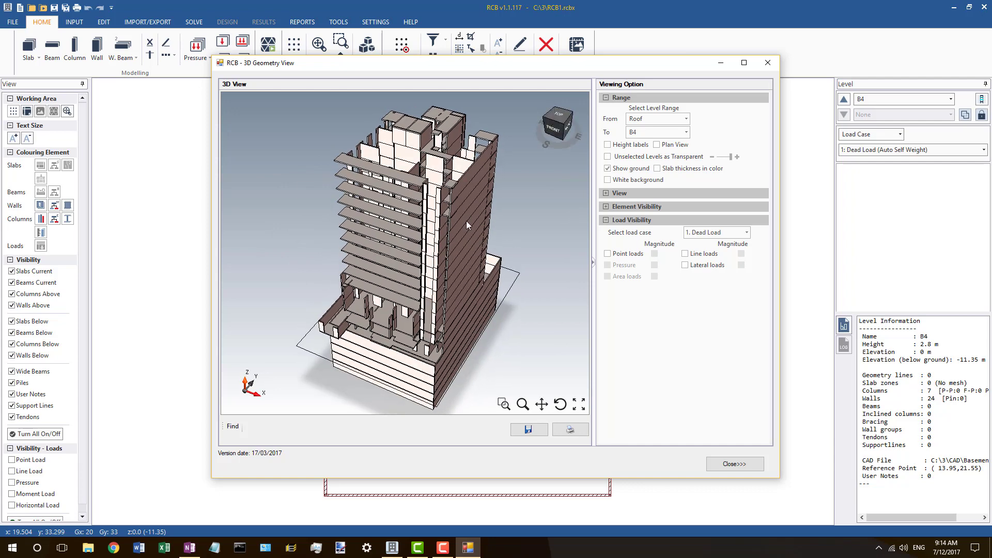
pyautogui.click(735, 464)
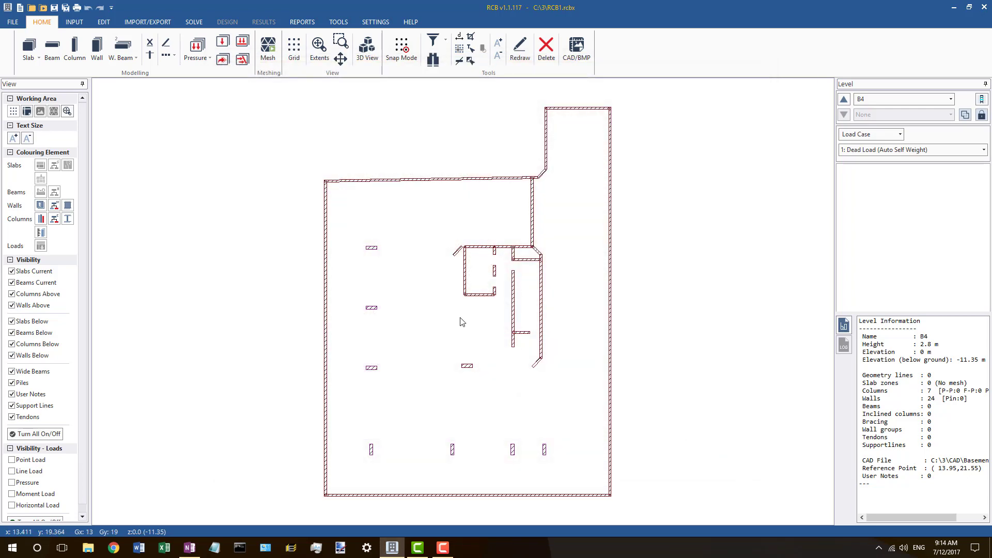
# Step: Go up to level B3 and generate the finite element mesh for all floors with a 1.0 m mesh size
pyautogui.click(844, 101)
pyautogui.click(193, 22)
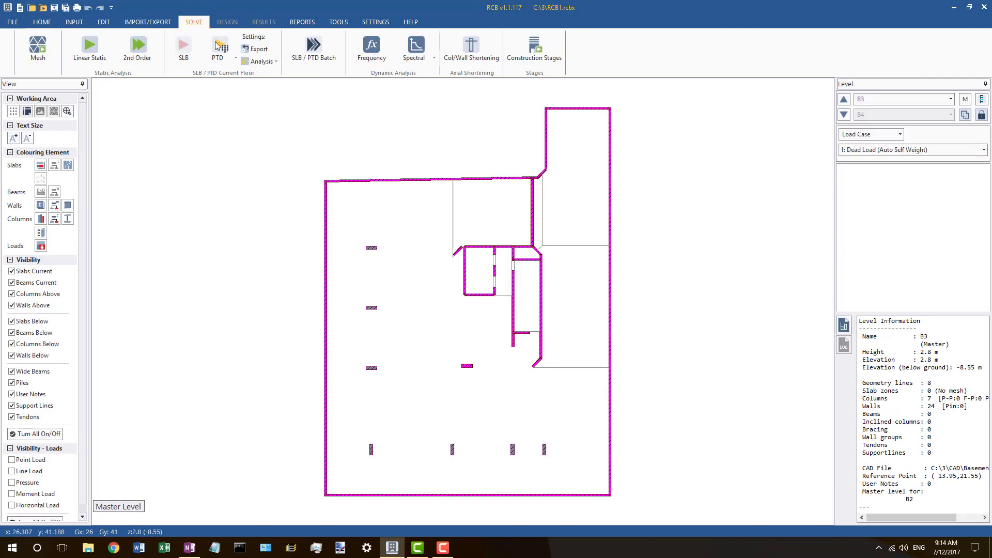
pyautogui.click(34, 47)
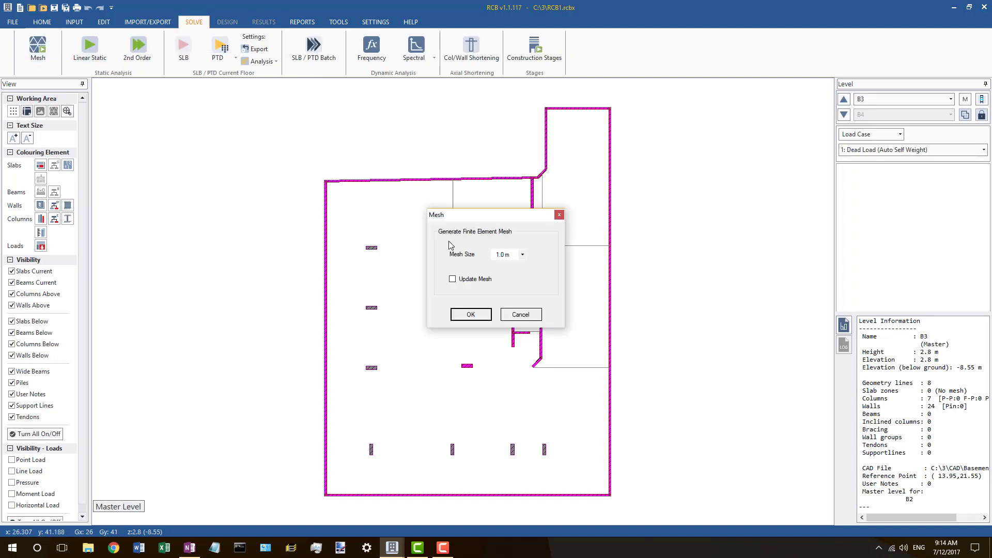
pyautogui.click(478, 315)
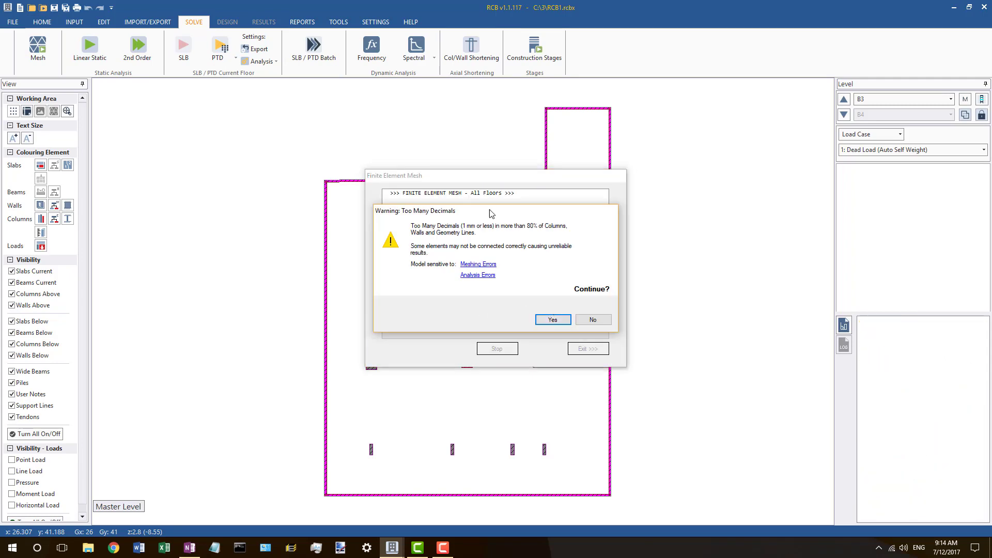
pyautogui.click(589, 301)
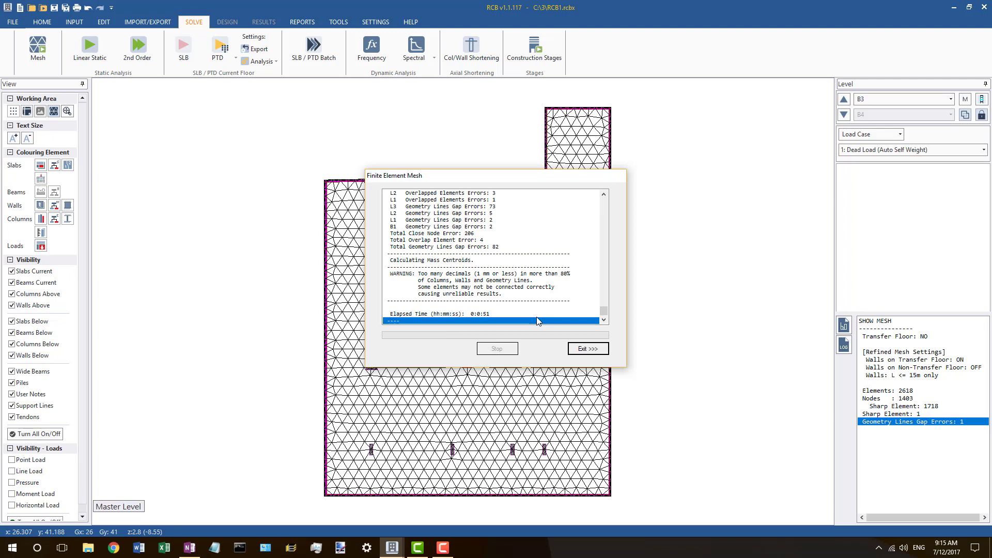
pyautogui.click(587, 349)
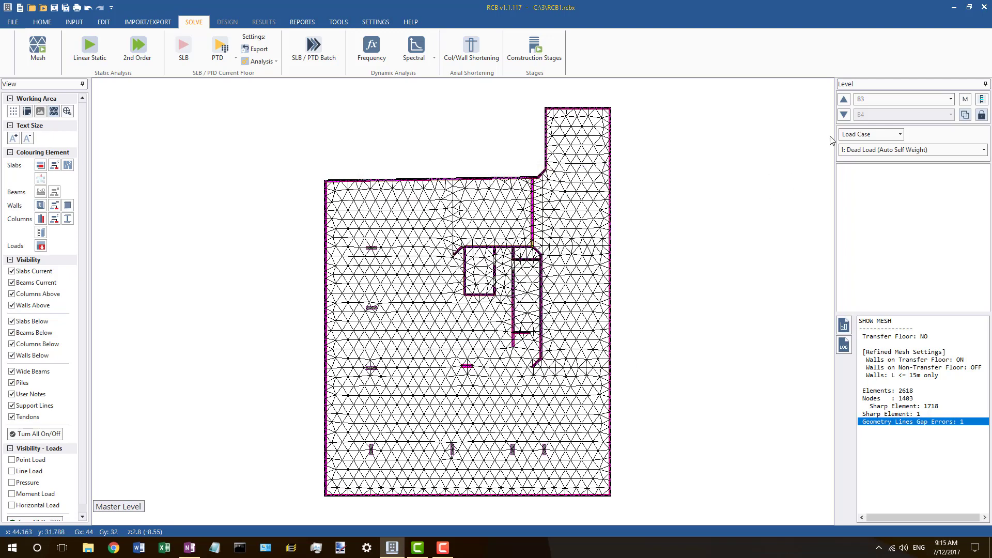
# Step: Check the meshes on the levels up to B1, and review the list of meshing errors at the end of the mesh log
pyautogui.click(842, 101)
pyautogui.click(843, 101)
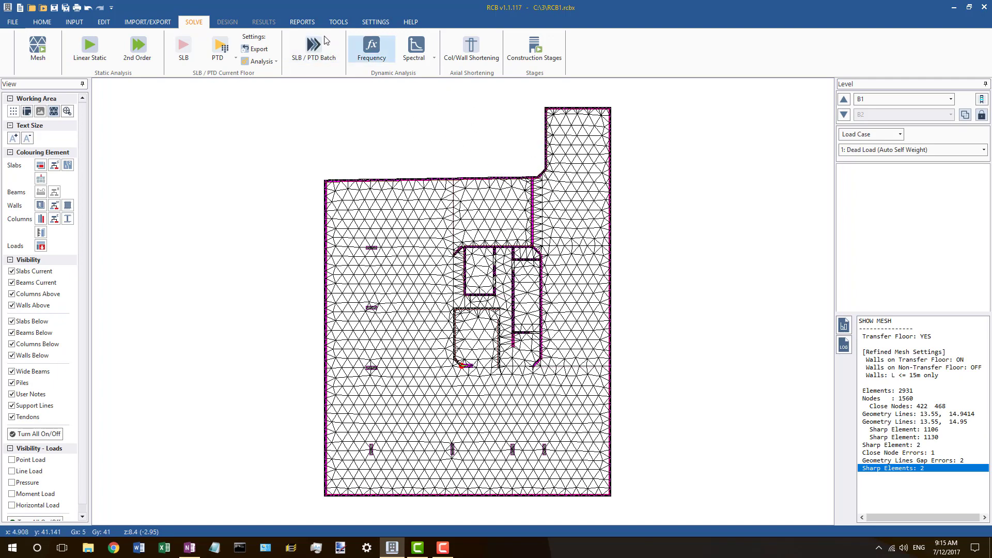
pyautogui.click(304, 23)
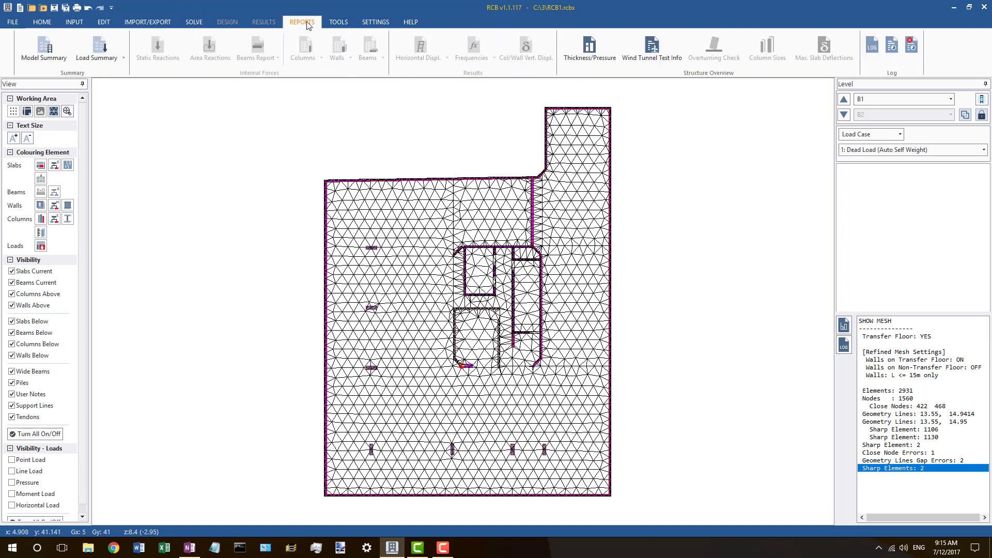
pyautogui.click(873, 47)
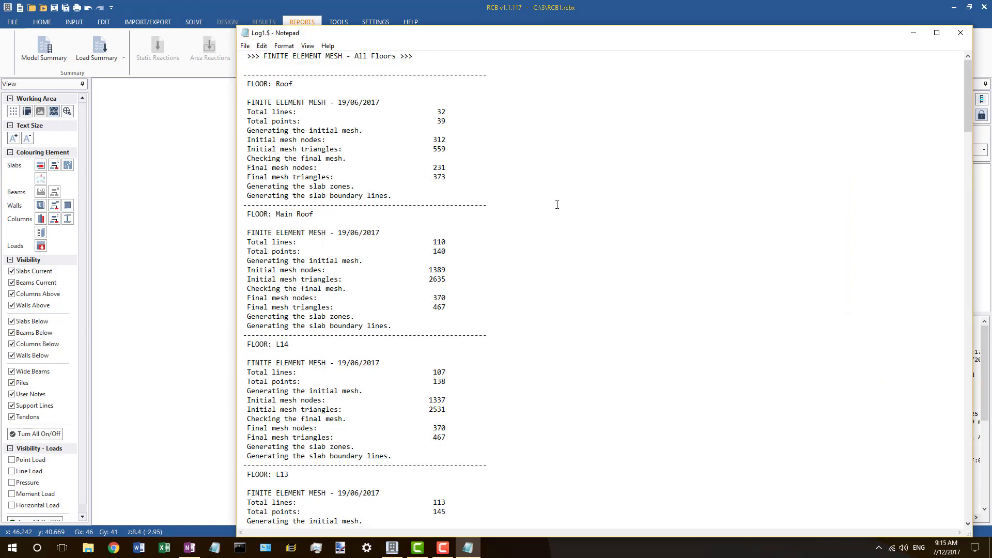
pyautogui.scroll(-20, 559, 206)
pyautogui.scroll(-20, 558, 206)
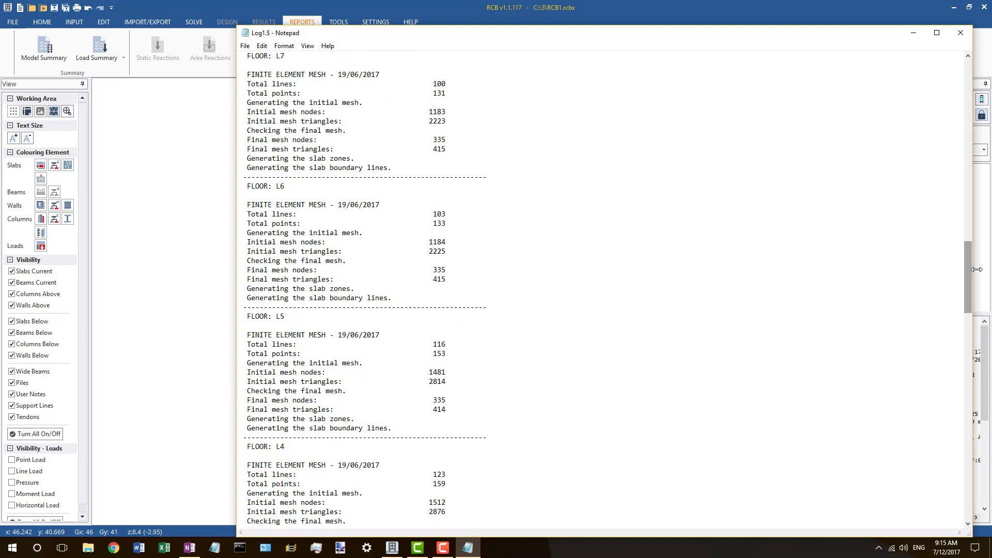
pyautogui.moveTo(966, 279); pyautogui.dragTo(963, 464)
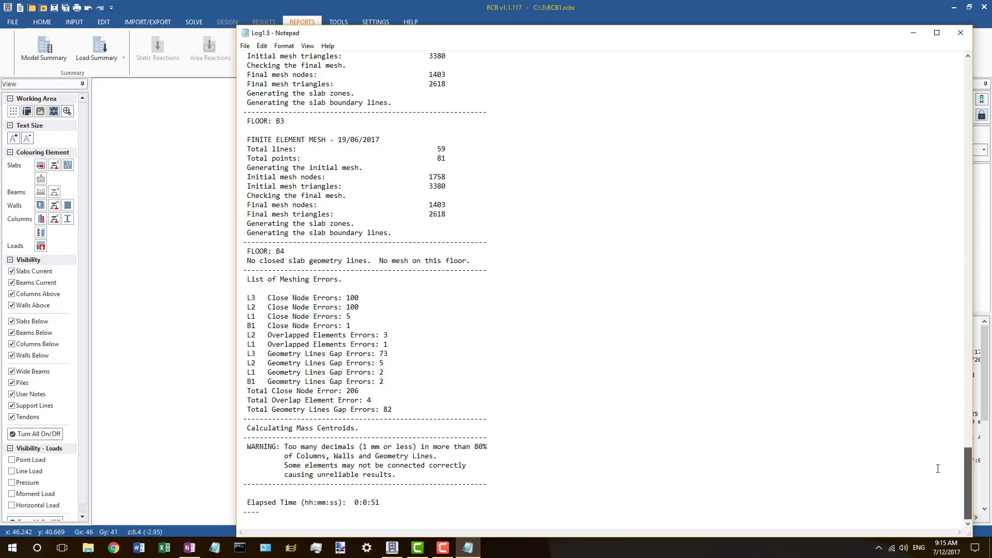
pyautogui.click(912, 32)
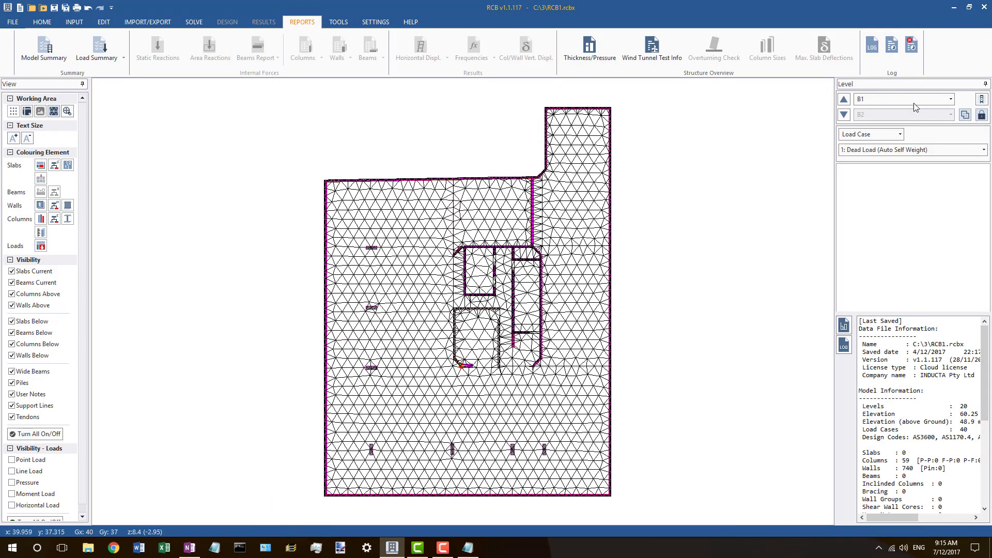
# Step: Inspect the meshes level by level from L3 down through L2 and L1 to LG
pyautogui.click(887, 98)
pyautogui.click(879, 146)
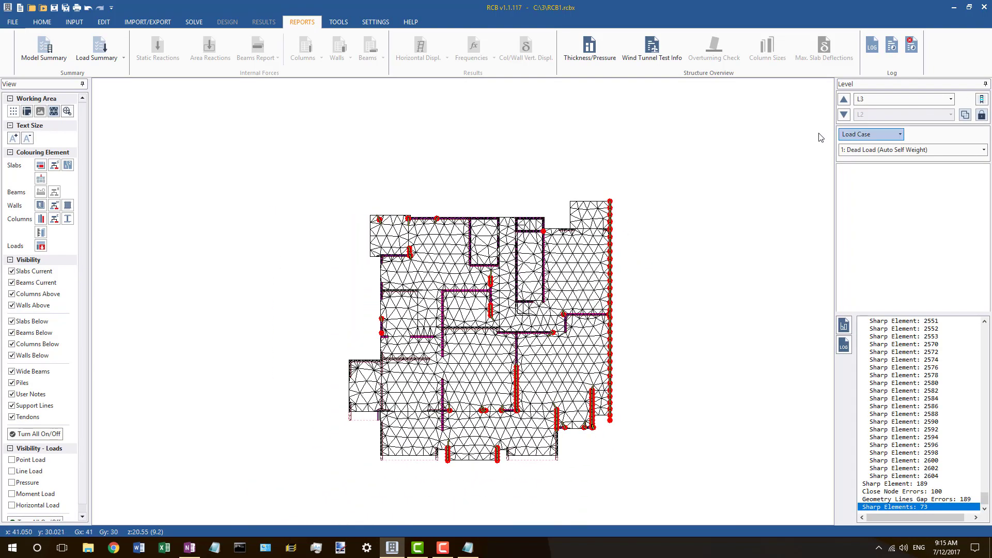
pyautogui.click(844, 115)
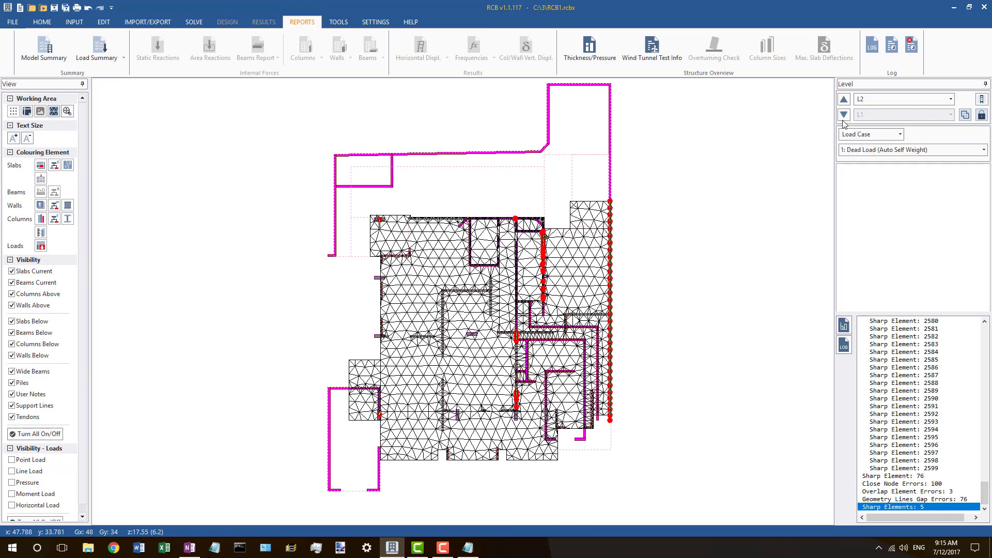
pyautogui.click(844, 114)
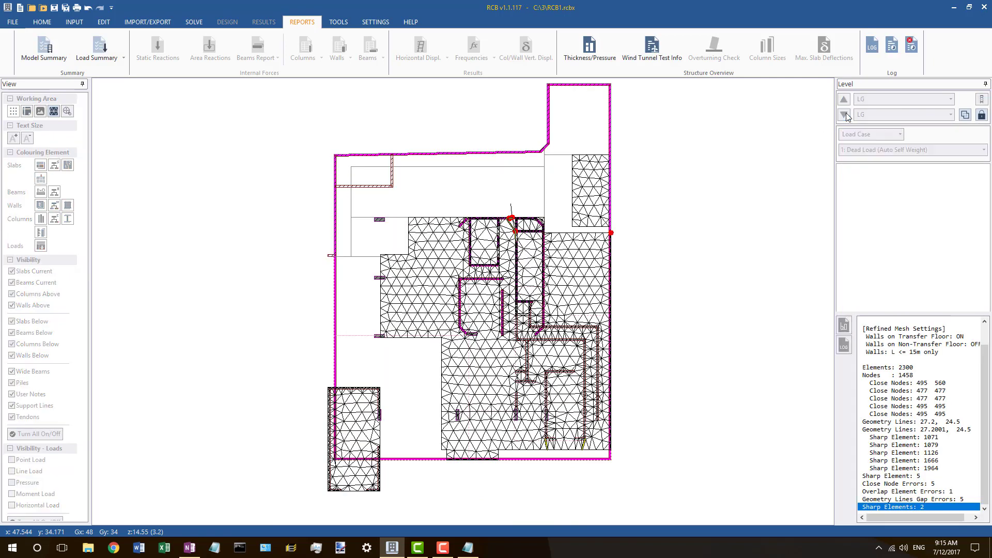
pyautogui.click(844, 114)
# Step: Examine the mesh around the upper-left column on level LG and view the properties of that column and the upper perimeter wall
pyautogui.scroll(5, 328, 278)
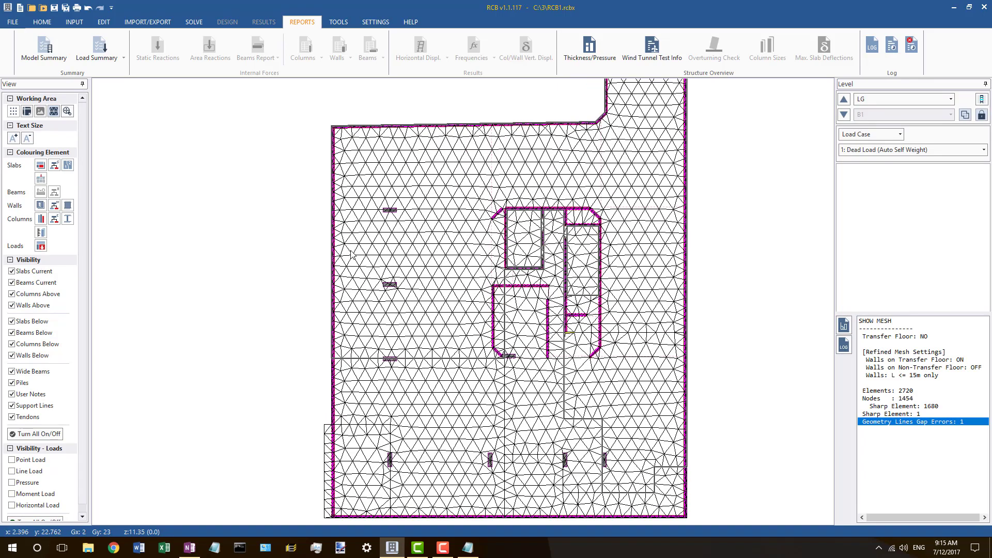
pyautogui.scroll(3, 404, 199)
pyautogui.scroll(-5, 376, 268)
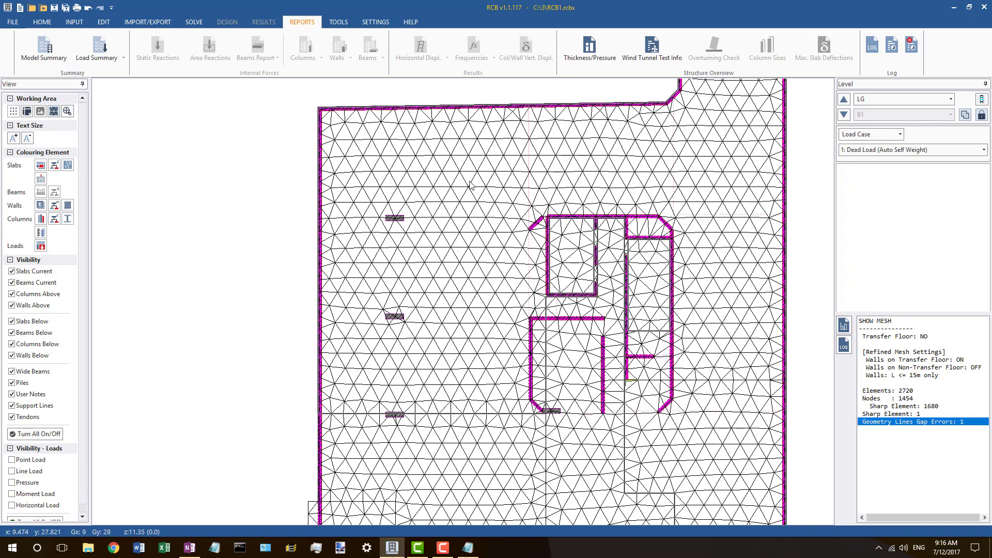
pyautogui.scroll(3, 411, 203)
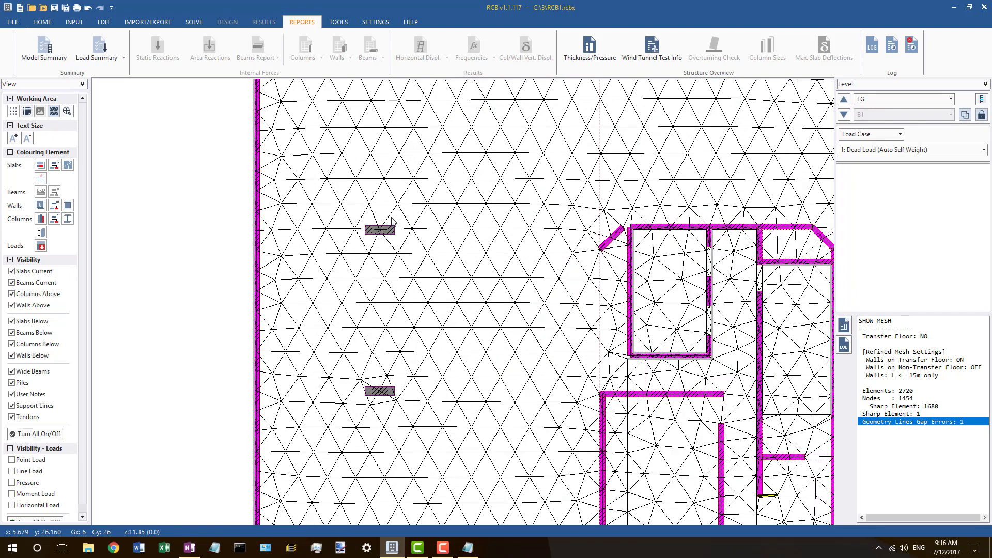
pyautogui.click(376, 235)
pyautogui.scroll(-2, 376, 235)
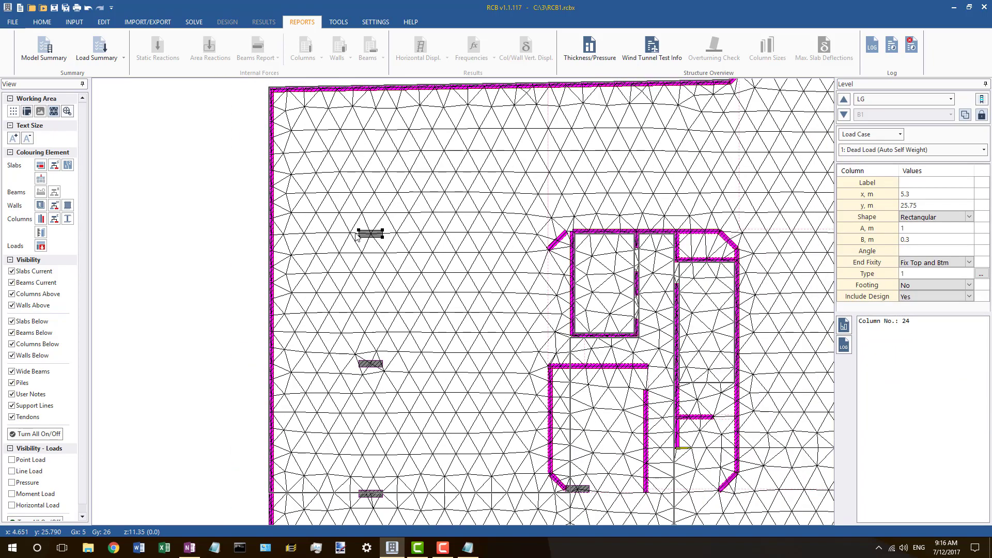
pyautogui.click(374, 106)
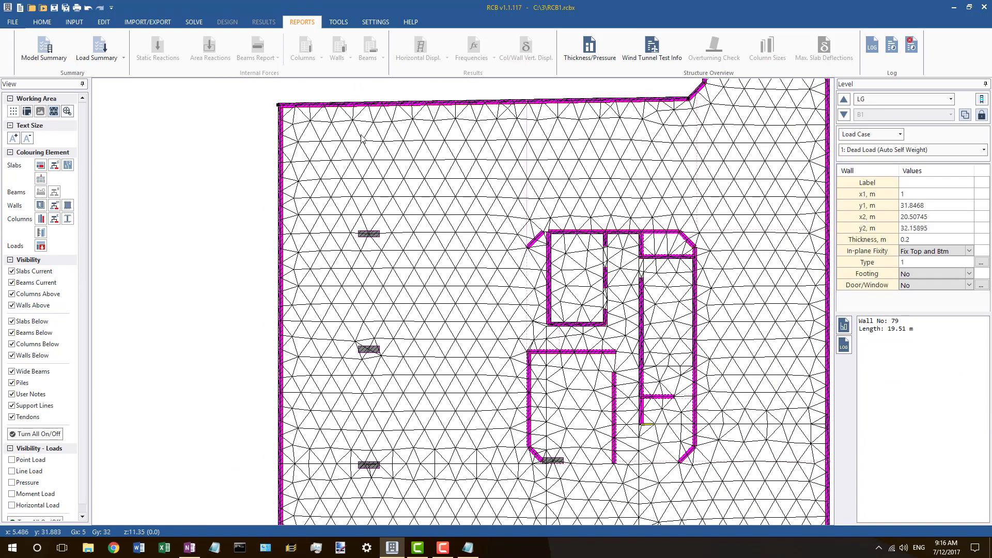
pyautogui.scroll(3, 191, 150)
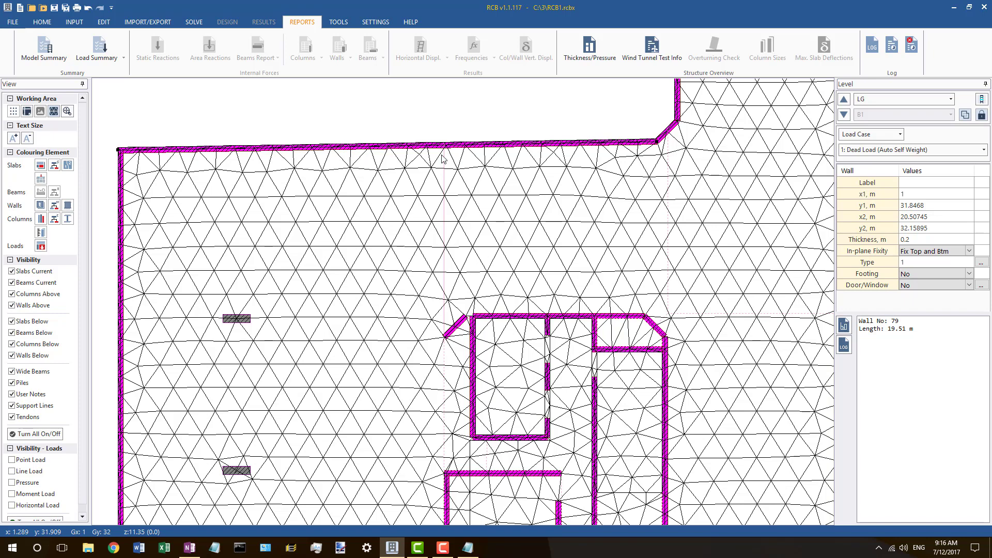
pyautogui.scroll(-1, 379, 157)
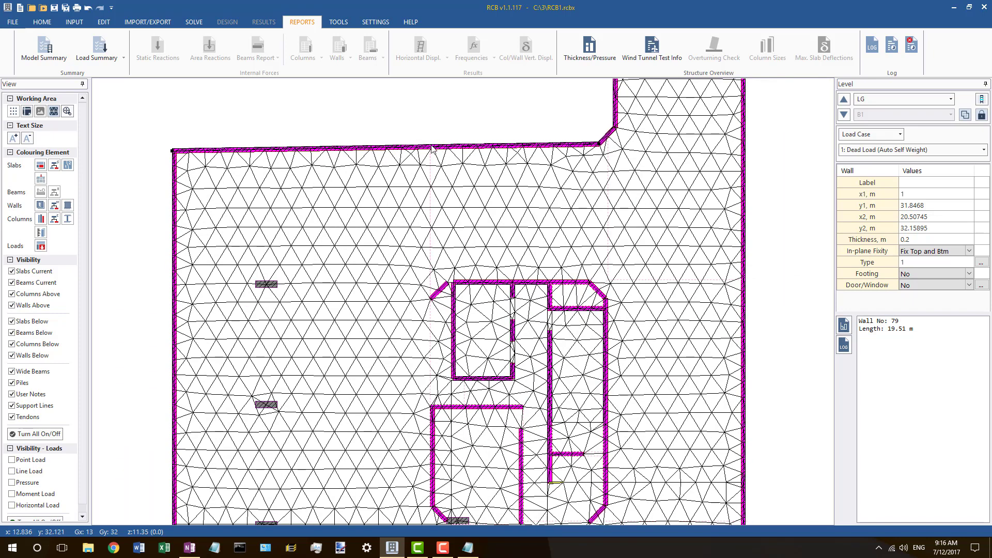
pyautogui.scroll(-1, 391, 190)
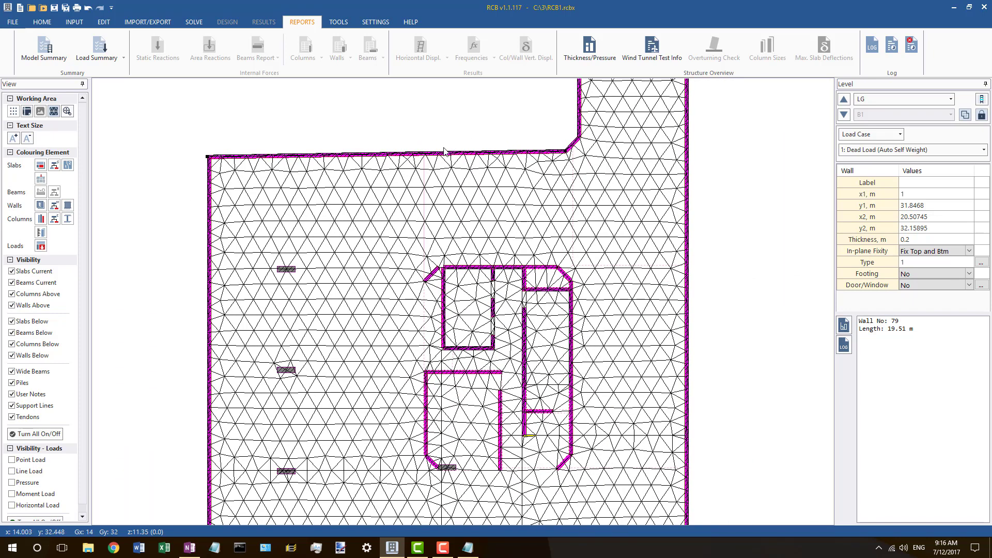
# Step: View the properties of the closed slab outline and of the slab zone in the lower-left corner of level LG
pyautogui.click(437, 155)
pyautogui.scroll(-3, 437, 155)
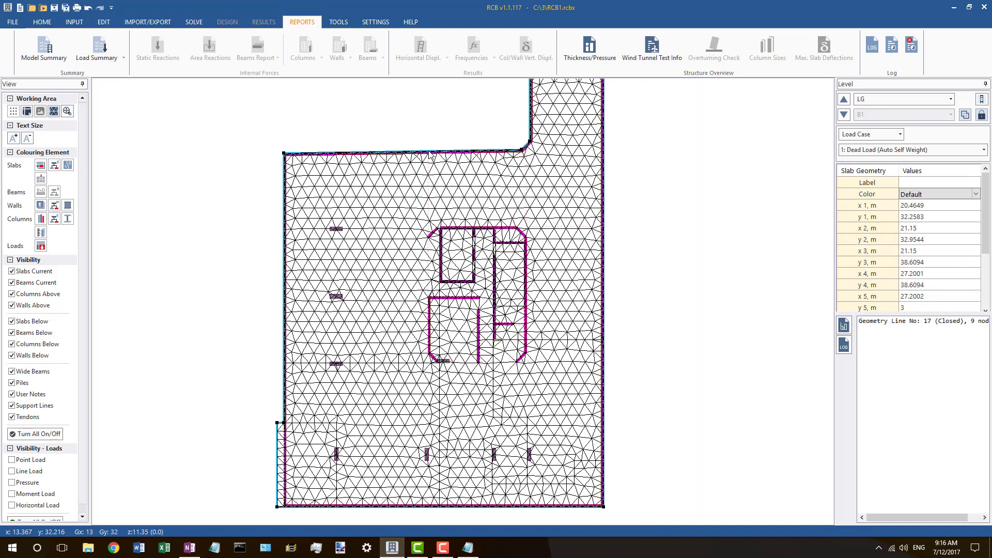
pyautogui.click(339, 385)
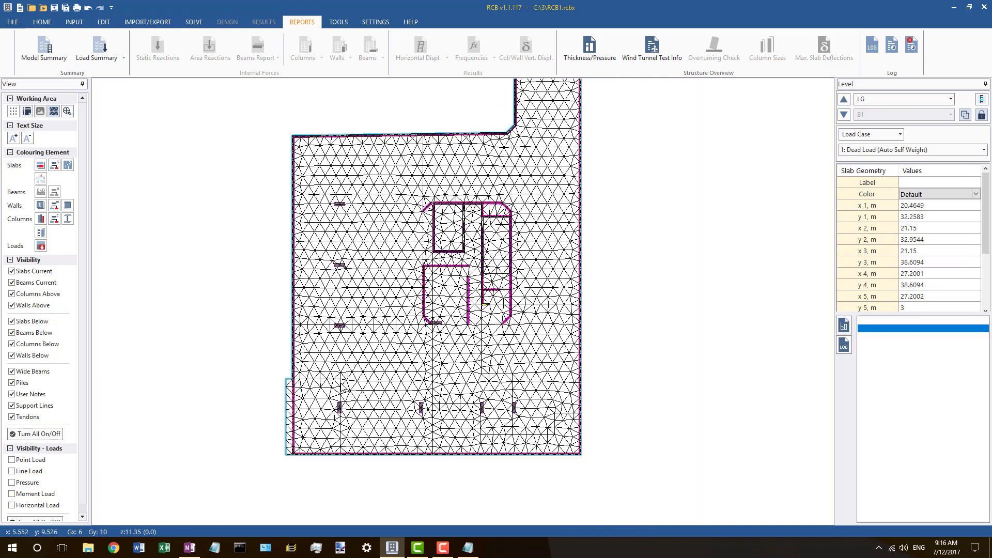
pyautogui.scroll(2, 334, 390)
pyautogui.scroll(2, 335, 389)
pyautogui.click(201, 319)
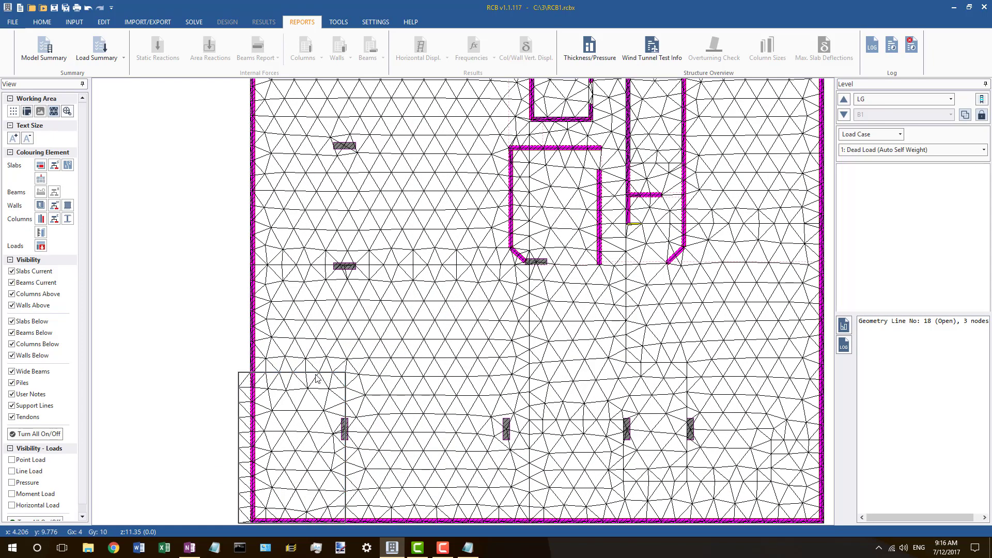
pyautogui.click(316, 375)
pyautogui.scroll(-1, 345, 296)
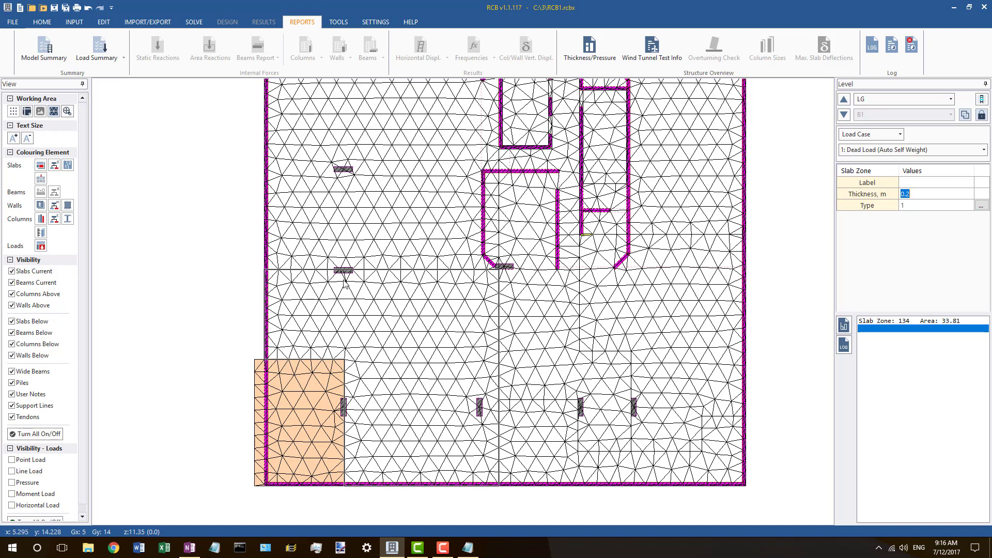
pyautogui.scroll(-3, 377, 318)
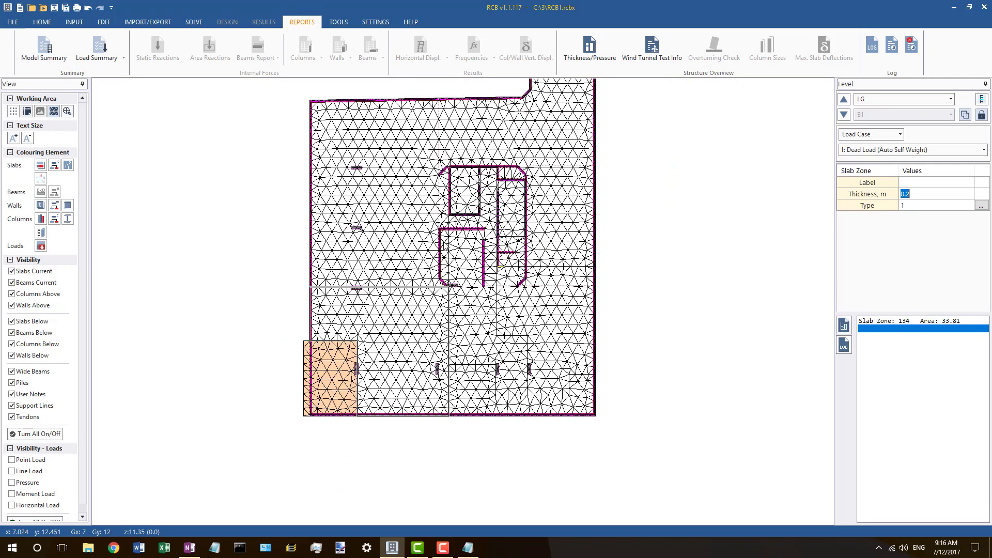
# Step: Examine the core's left wall and the adjacent closed slab geometry line, comparing their coordinates and alignment up close
pyautogui.scroll(6, 453, 166)
pyautogui.scroll(1, 452, 164)
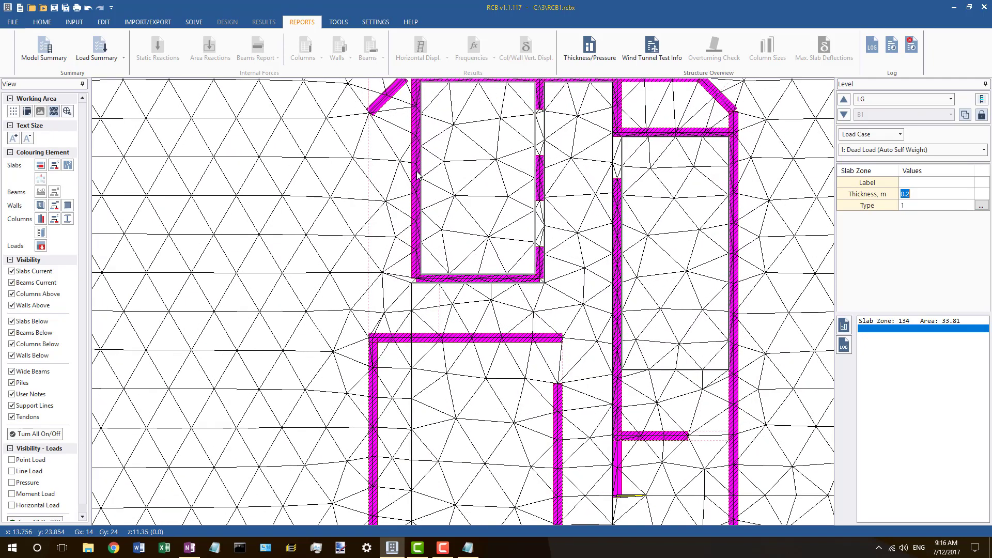
pyautogui.click(417, 173)
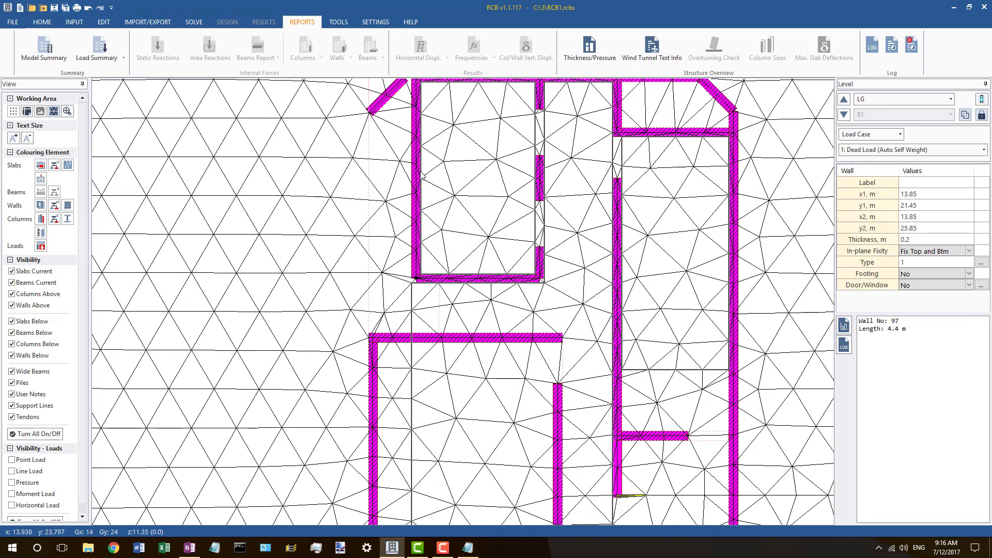
pyautogui.click(422, 176)
pyautogui.scroll(-2, 465, 155)
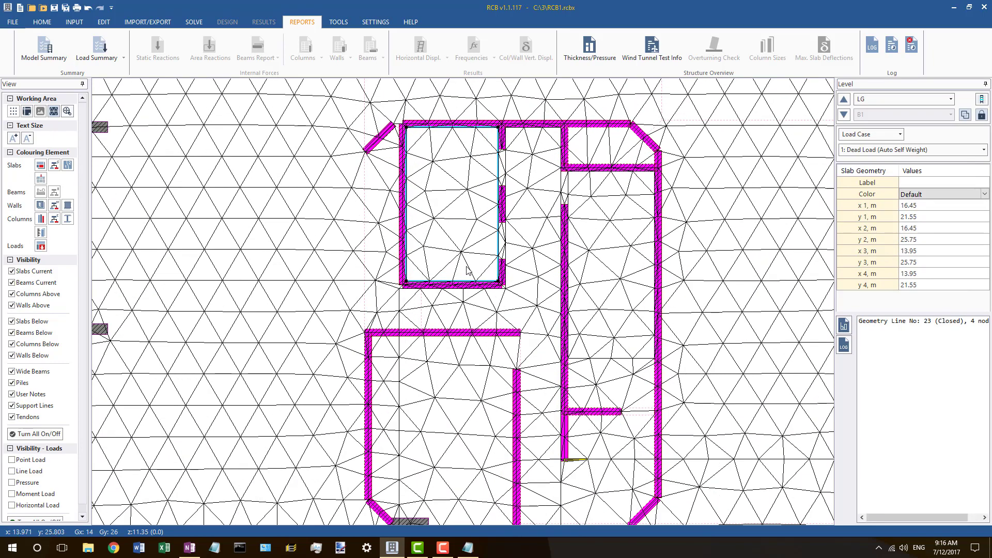
pyautogui.scroll(3, 419, 243)
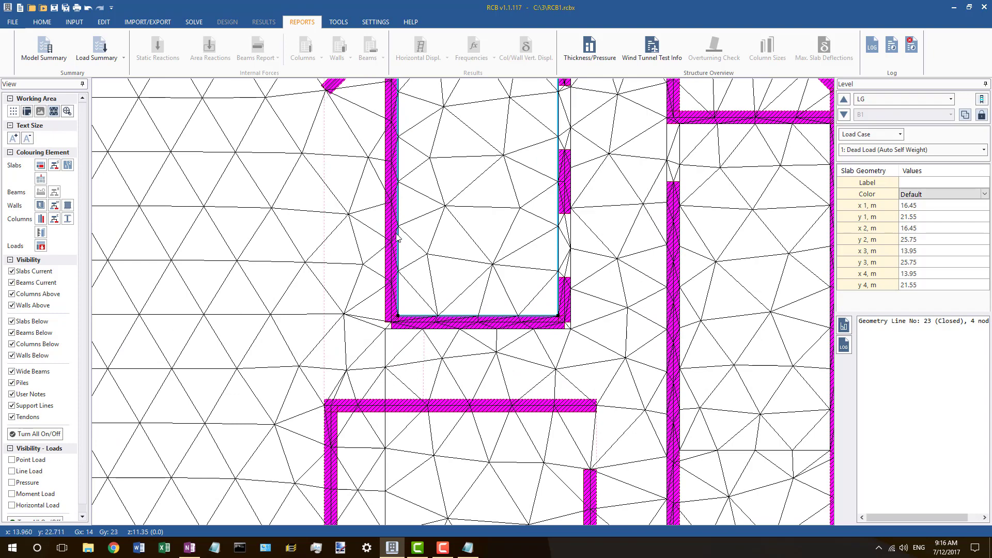
pyautogui.scroll(-3, 391, 250)
pyautogui.scroll(-2, 393, 250)
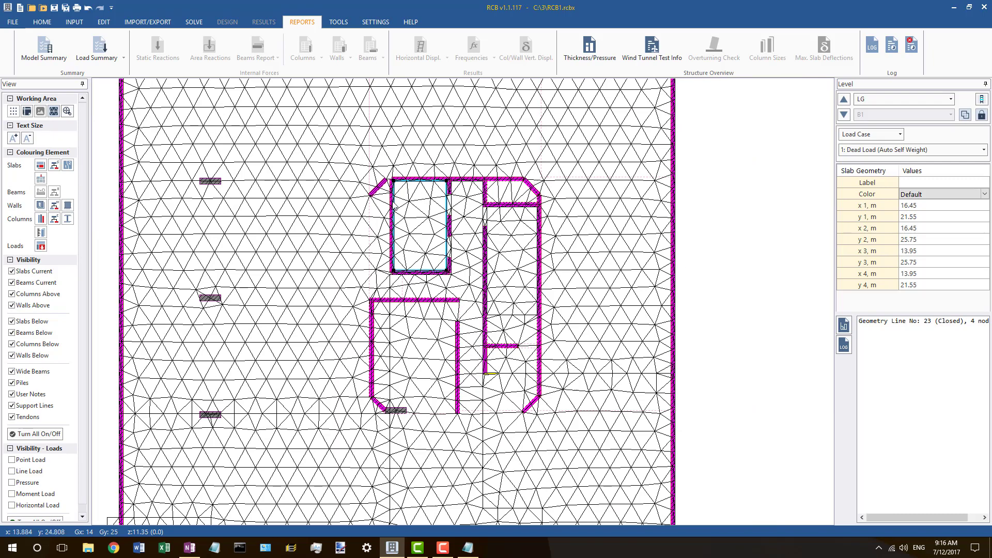
pyautogui.scroll(2, 427, 200)
pyautogui.scroll(2, 396, 202)
pyautogui.scroll(1, 396, 201)
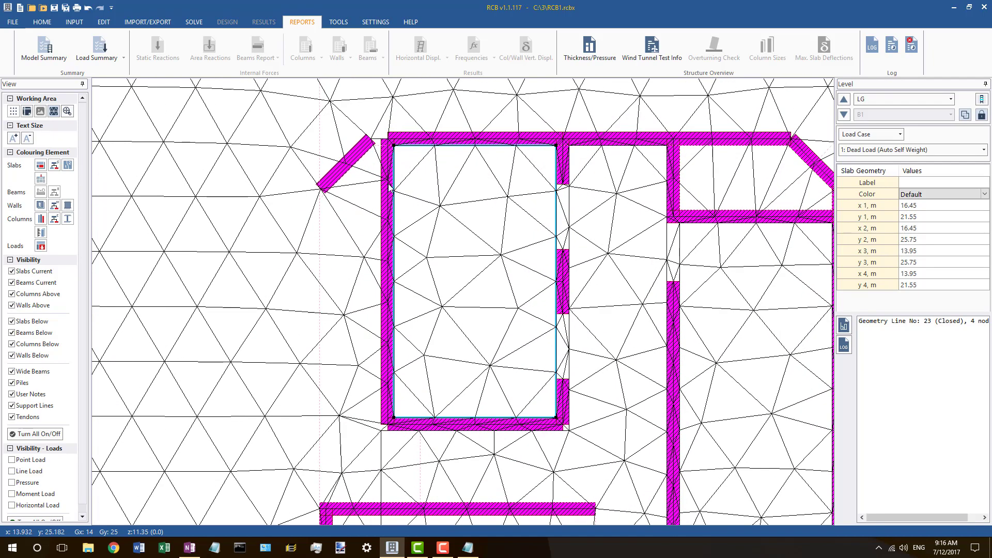
# Step: Check the edge between the core's left wall and the closed slab geometry line on level LG
pyautogui.click(388, 189)
pyautogui.click(395, 182)
pyautogui.scroll(-4, 390, 206)
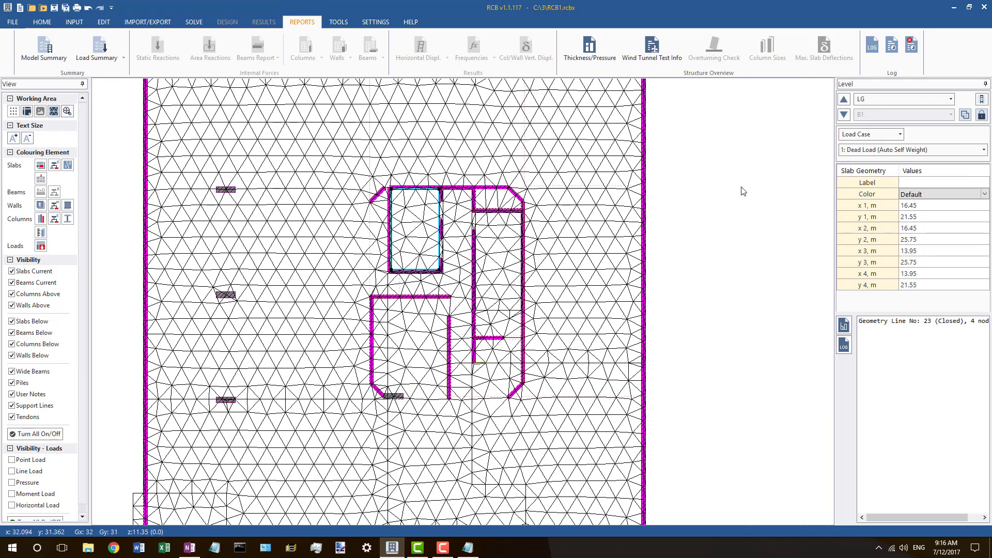
# Step: Switch to level L3 and examine where the mesh errors occur across the floor
pyautogui.scroll(-1, 691, 196)
pyautogui.click(889, 99)
pyautogui.click(872, 158)
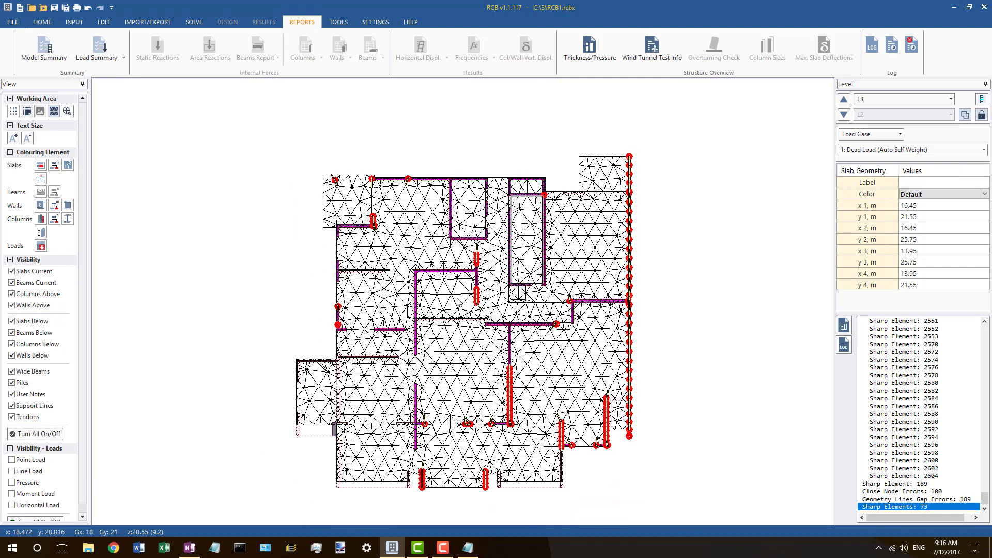
pyautogui.scroll(2, 476, 254)
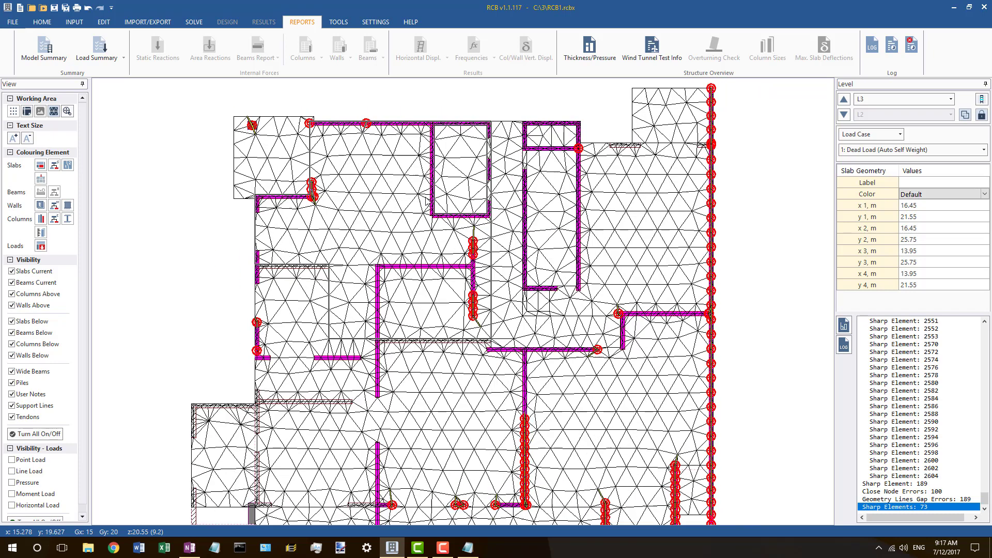
pyautogui.scroll(-3, 470, 256)
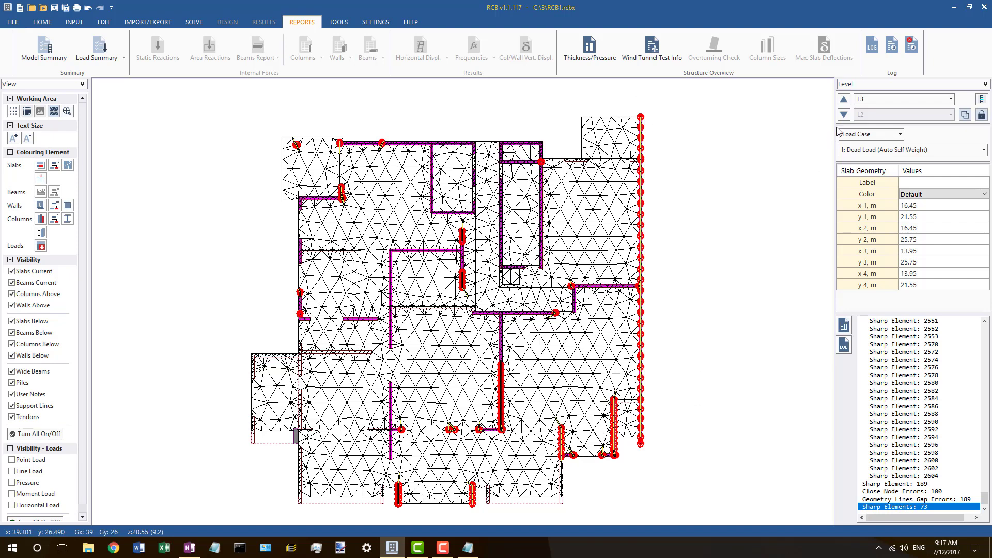
# Step: View the meshes of levels B2 and LG, examining the area around the core on LG
pyautogui.click(862, 100)
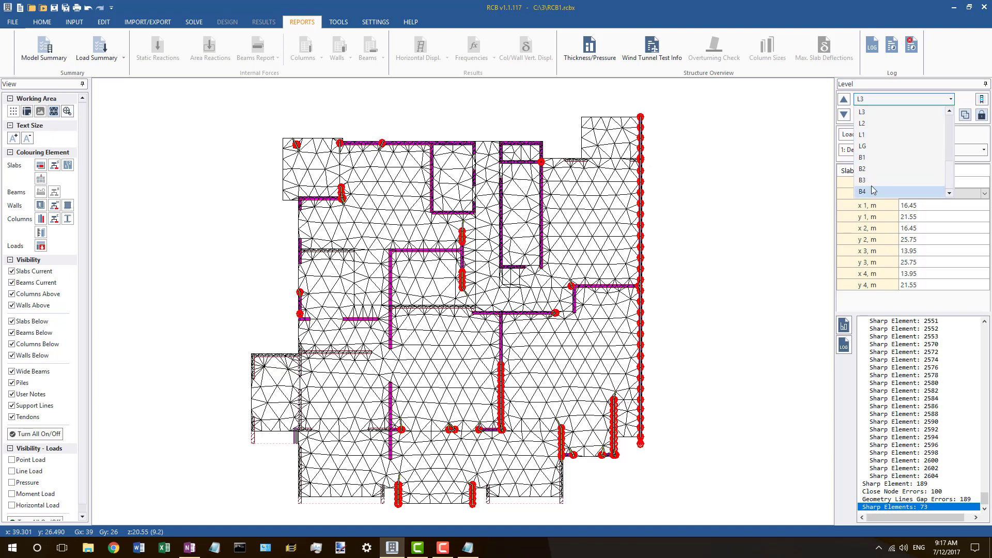
pyautogui.click(871, 168)
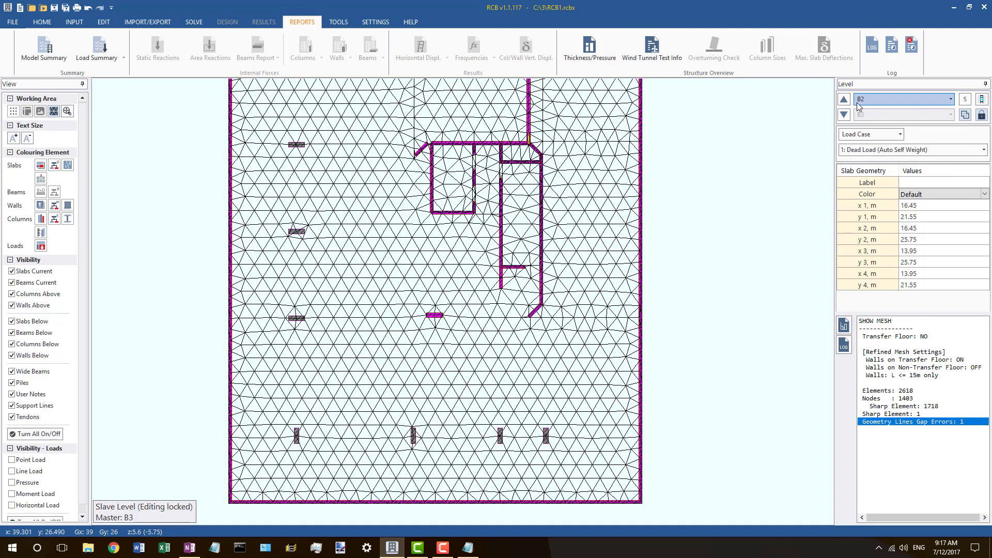
pyautogui.click(878, 101)
pyautogui.click(864, 168)
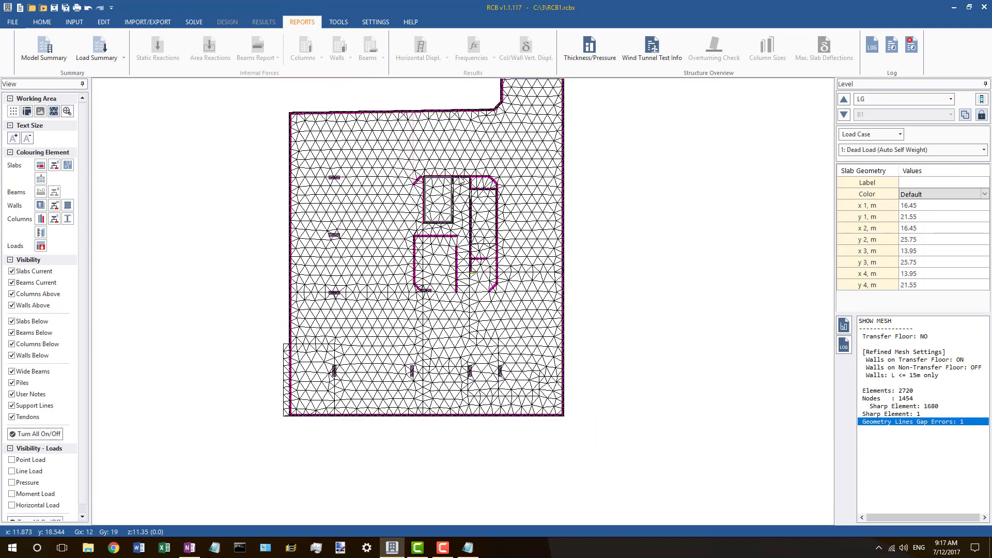
pyautogui.scroll(4, 460, 180)
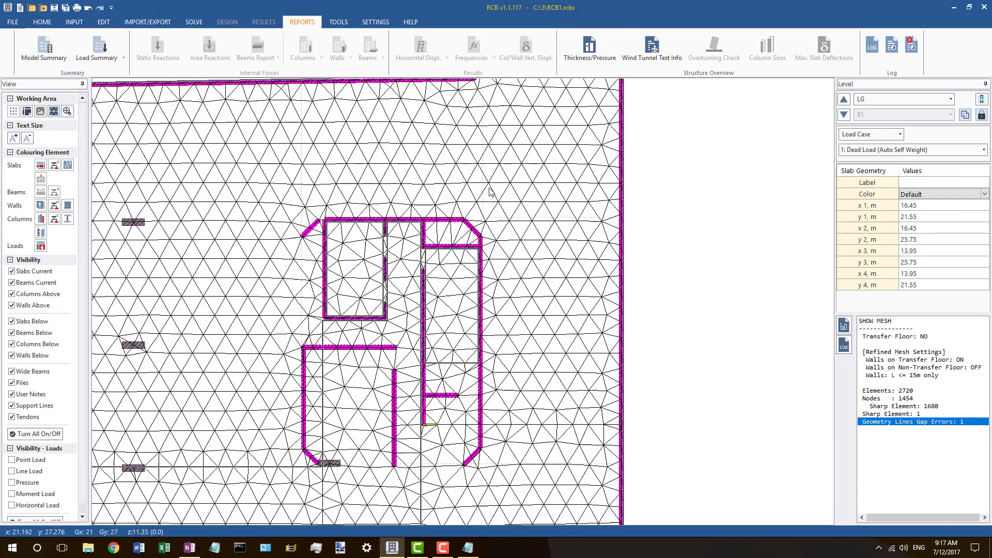
pyautogui.scroll(-4, 490, 192)
# Step: Go up to level L1 and examine the mesh around the core and the walls above
pyautogui.click(842, 102)
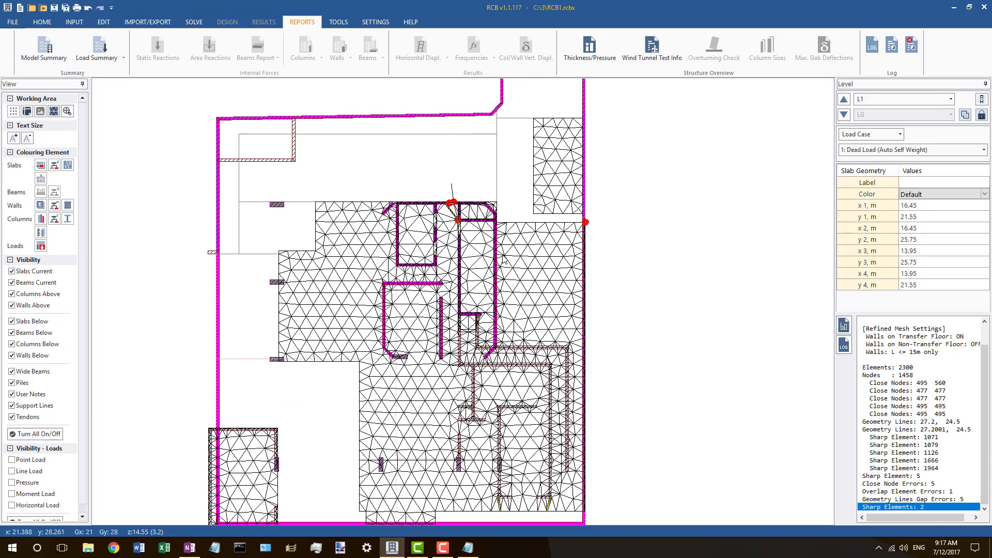
pyautogui.scroll(-3, 460, 225)
pyautogui.scroll(4, 478, 340)
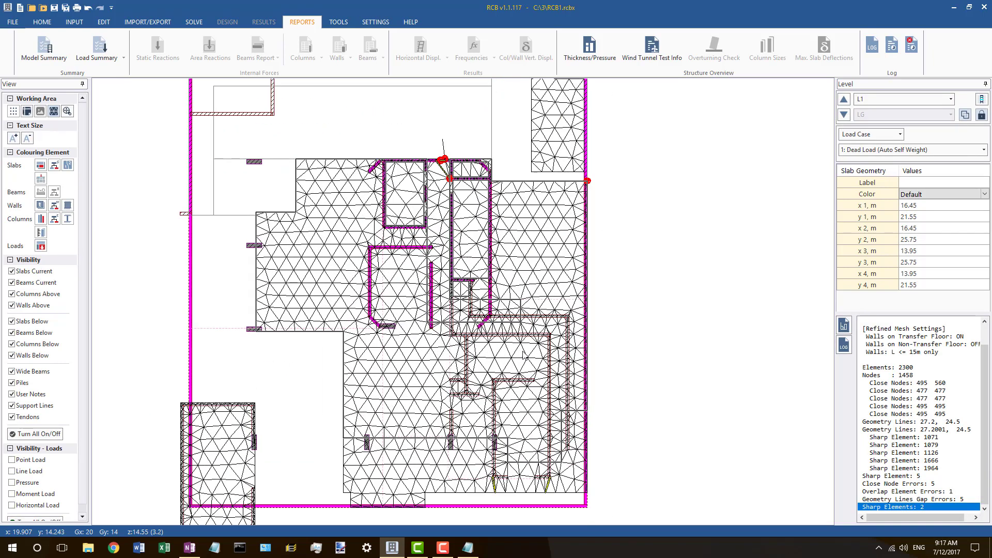
pyautogui.scroll(2, 523, 355)
pyautogui.scroll(1, 467, 289)
pyautogui.scroll(1, 414, 297)
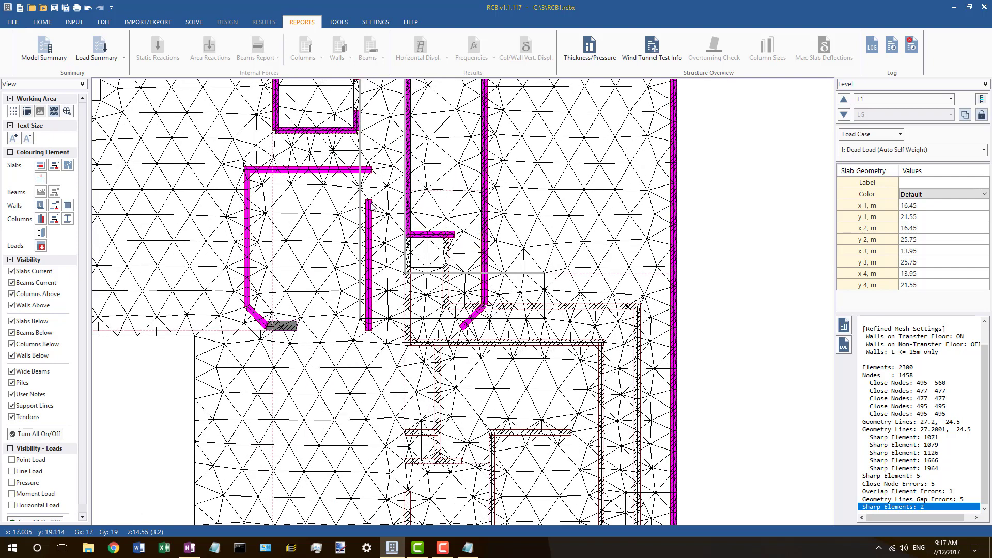
# Step: View the properties of the vertical wall below the core and of the column beside the angled wall on level L1
pyautogui.click(372, 295)
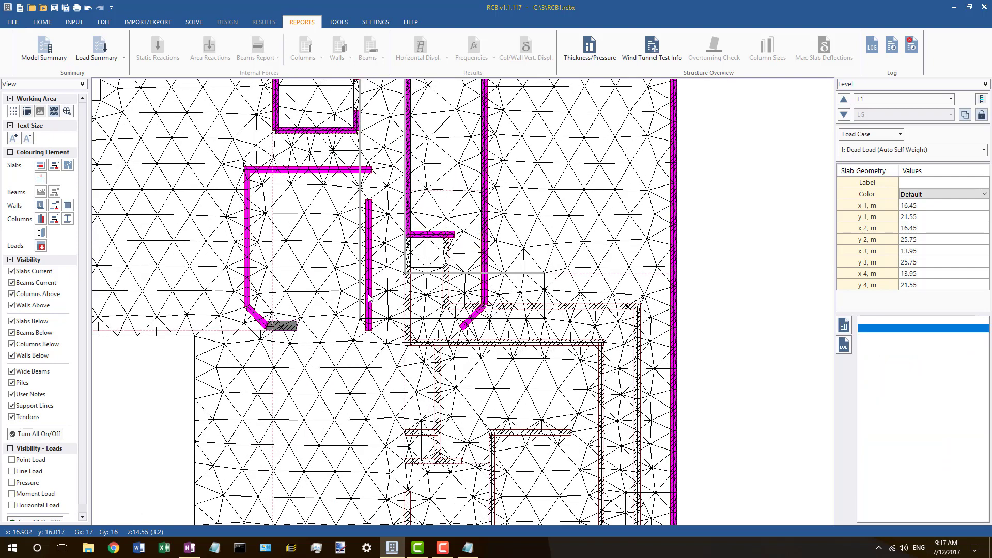
pyautogui.click(408, 287)
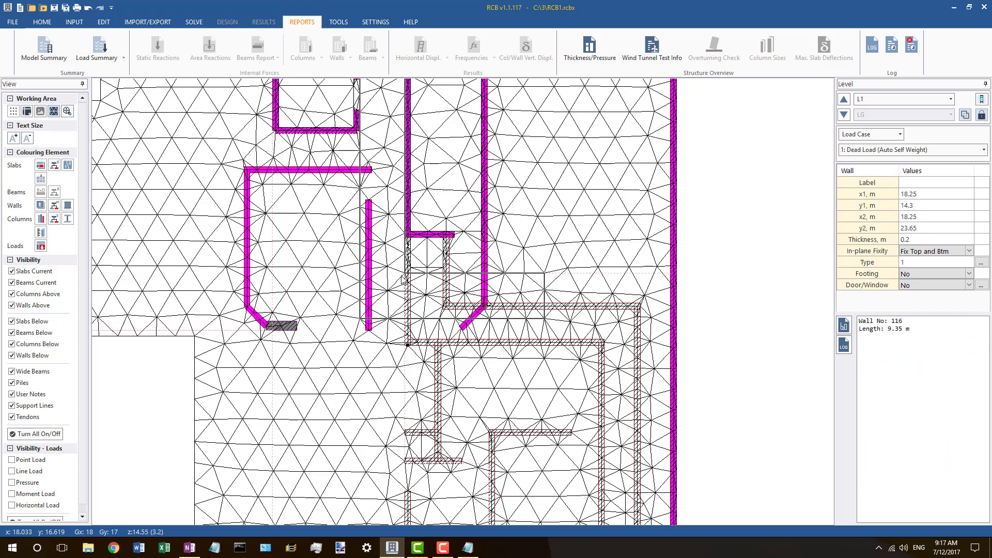
pyautogui.click(282, 327)
pyautogui.scroll(-2, 282, 326)
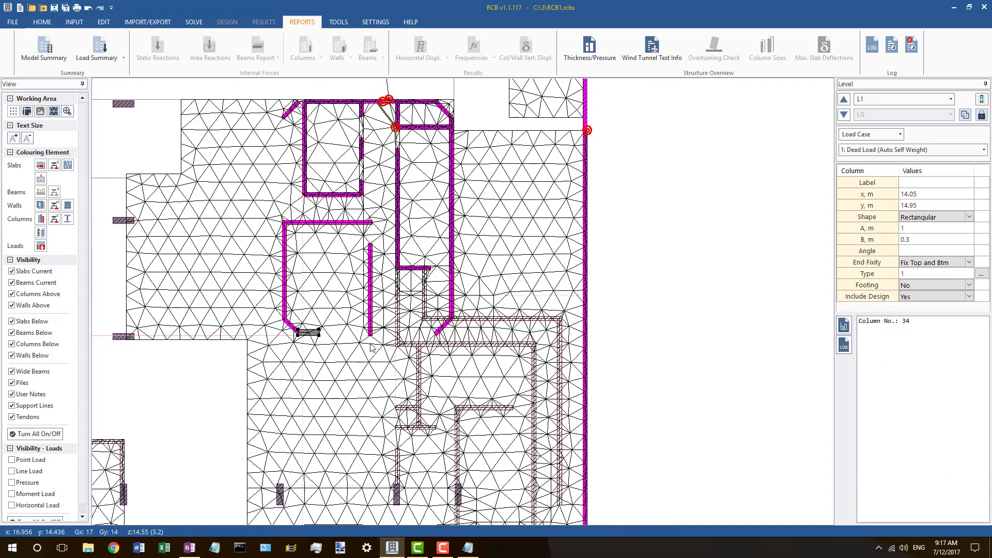
pyautogui.scroll(-2, 349, 230)
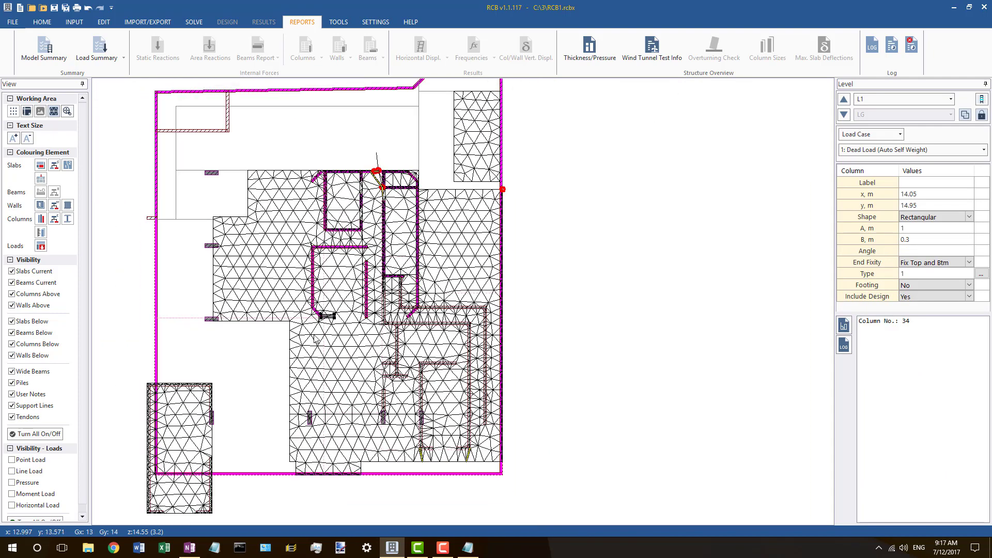
# Step: Clear the selection and view the properties of the leftmost column in the lower row of the main L1 slab
pyautogui.click(574, 296)
pyautogui.scroll(3, 385, 356)
pyautogui.scroll(-1, 393, 314)
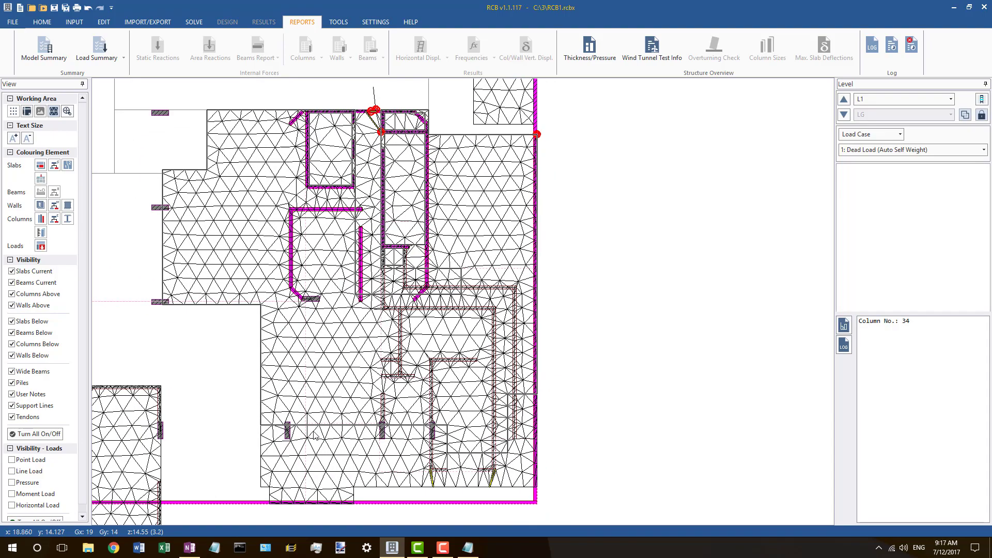
pyautogui.scroll(4, 315, 436)
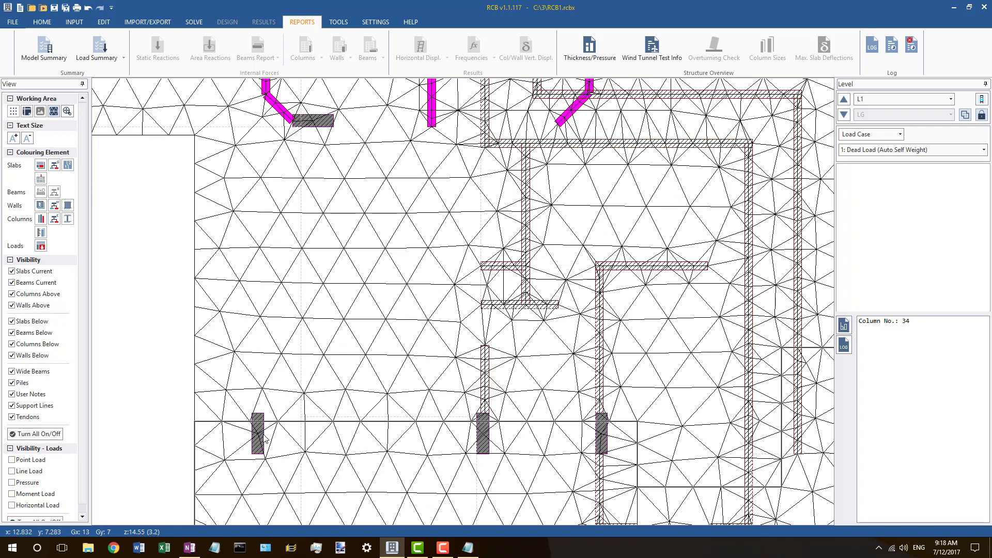
pyautogui.click(260, 436)
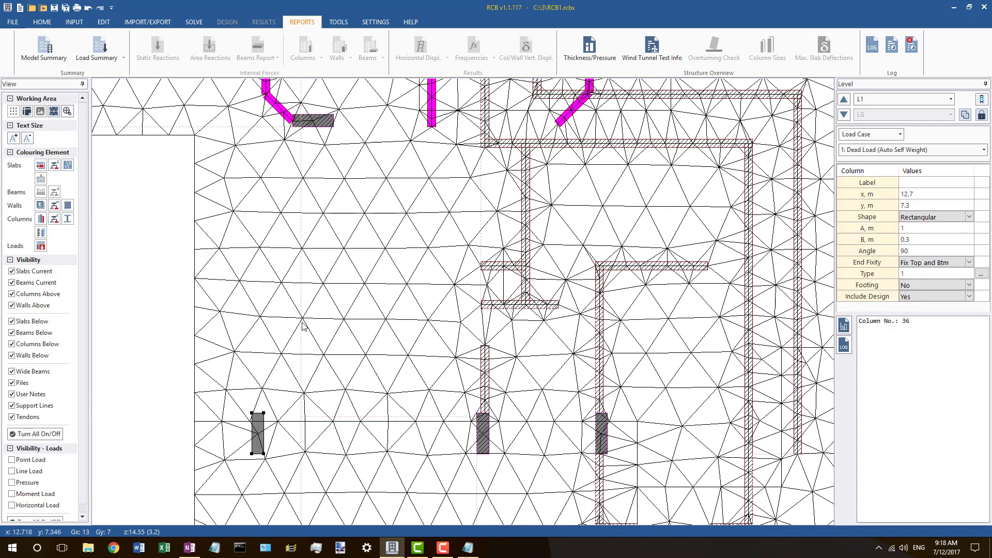
pyautogui.scroll(-1, 301, 328)
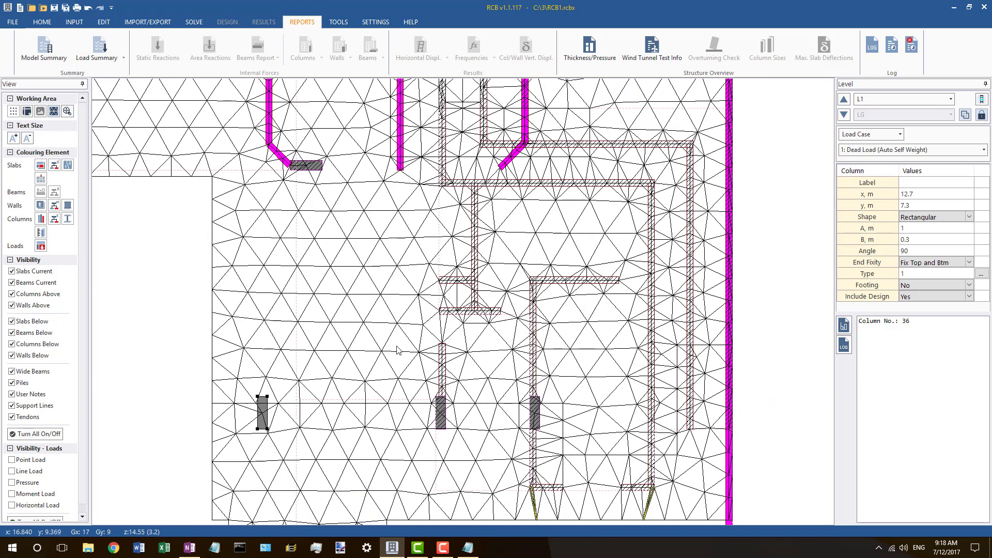
# Step: View the properties of the short wall above the middle lower column and examine the surrounding mesh on level L1
pyautogui.click(442, 357)
pyautogui.scroll(-2, 376, 313)
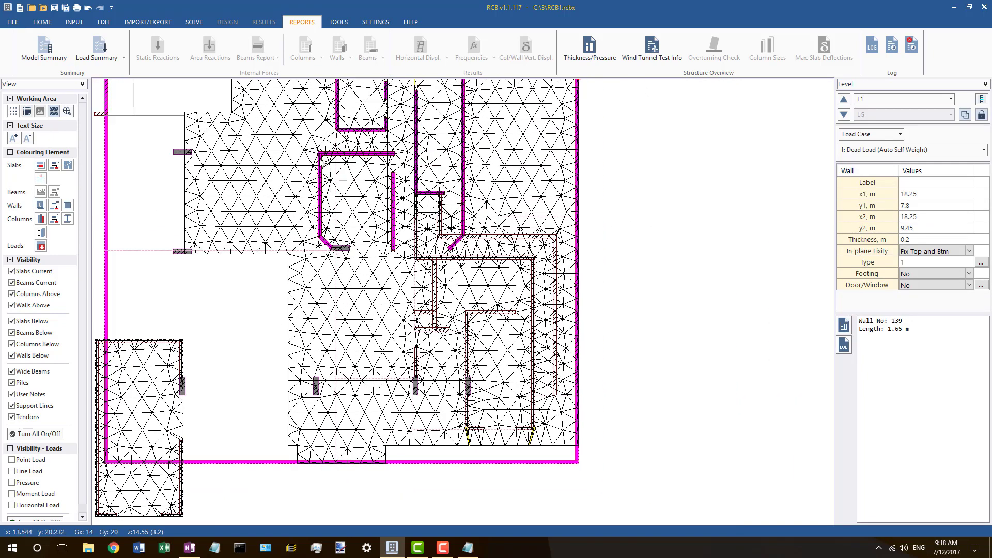
pyautogui.scroll(2, 330, 154)
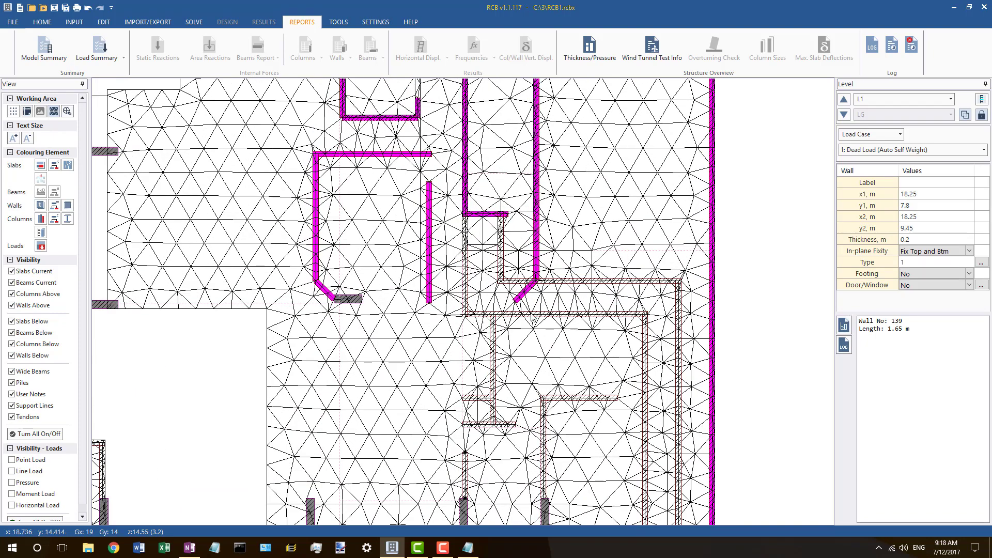
pyautogui.scroll(-2, 477, 292)
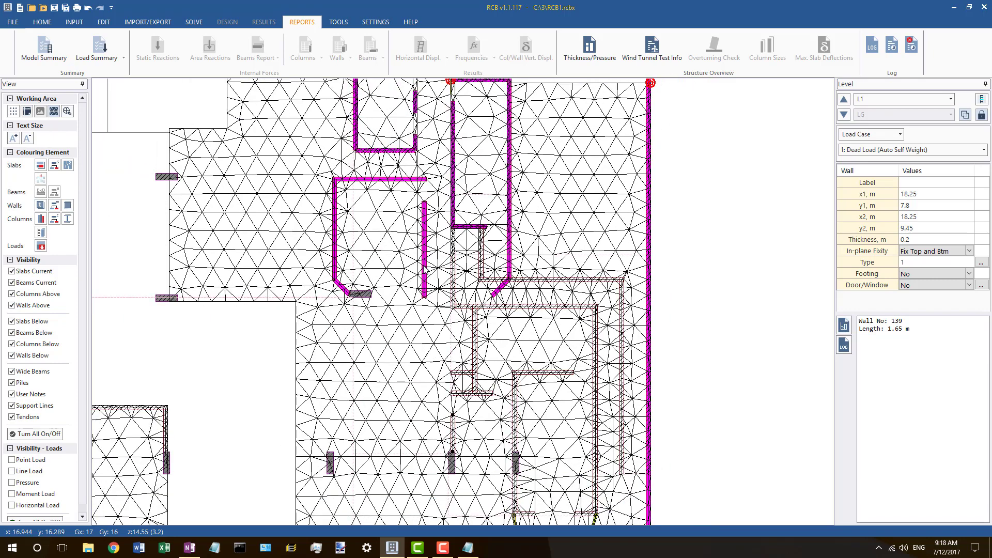
pyautogui.scroll(1, 584, 306)
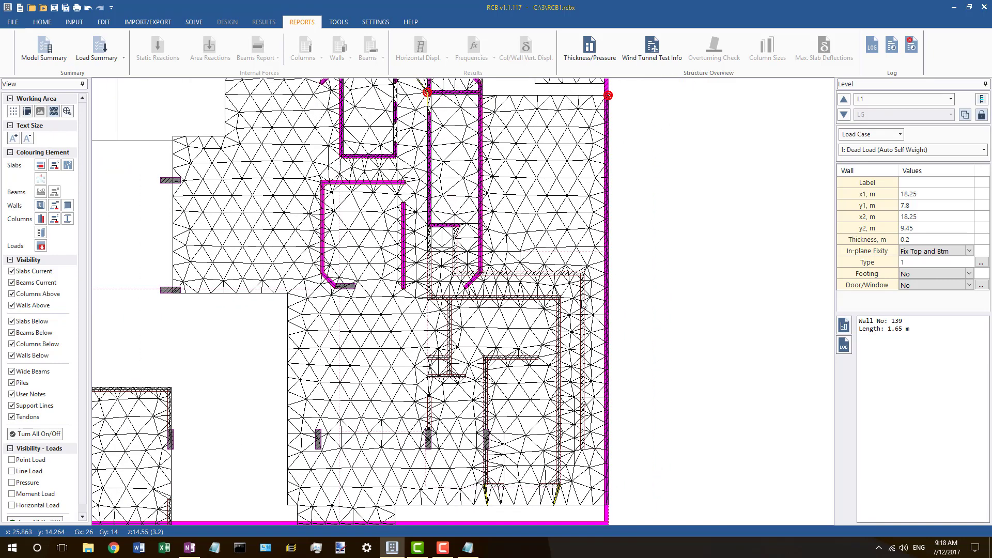
pyautogui.scroll(1, 573, 295)
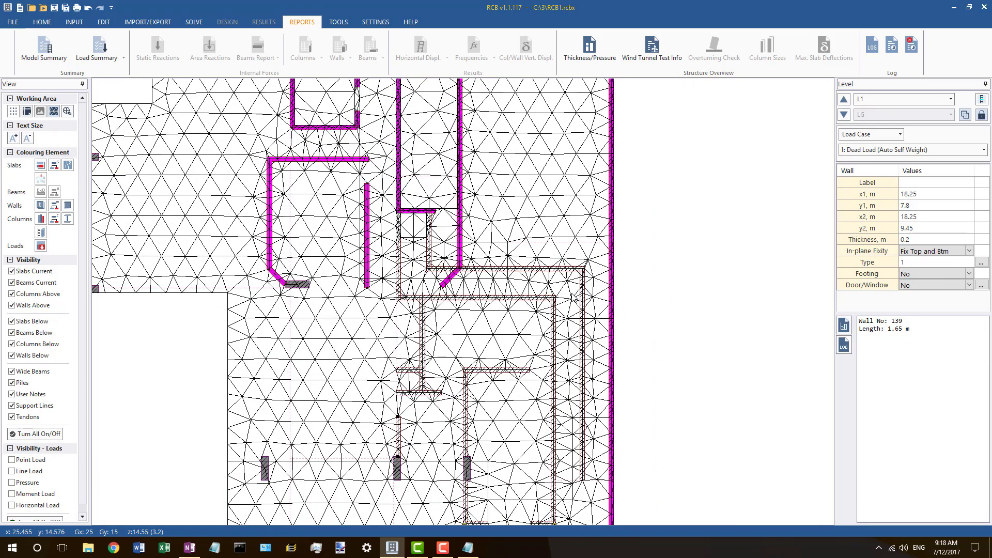
# Step: View the properties of the long horizontal wall just below the core's angled wall and examine its ends
pyautogui.click(514, 298)
pyautogui.scroll(1, 523, 294)
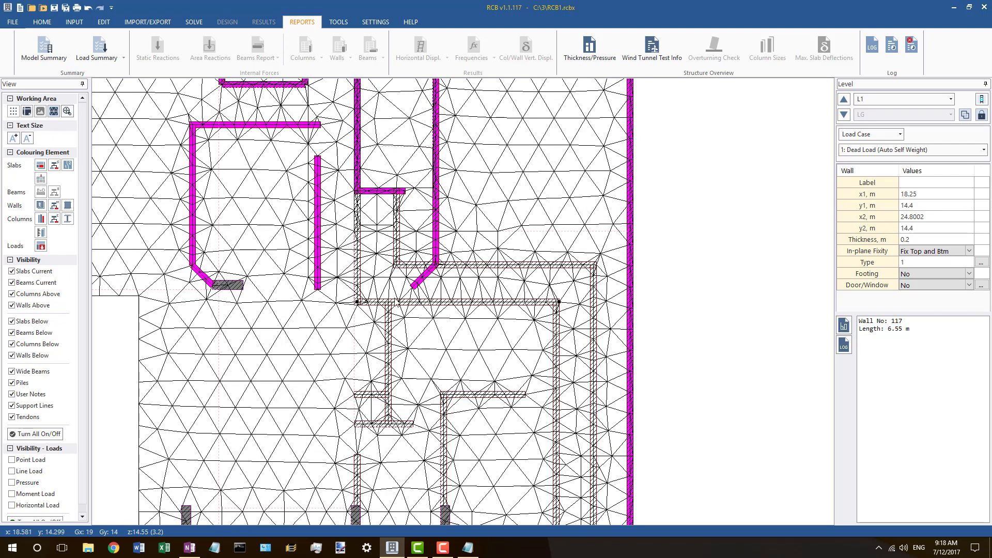
pyautogui.scroll(1, 501, 292)
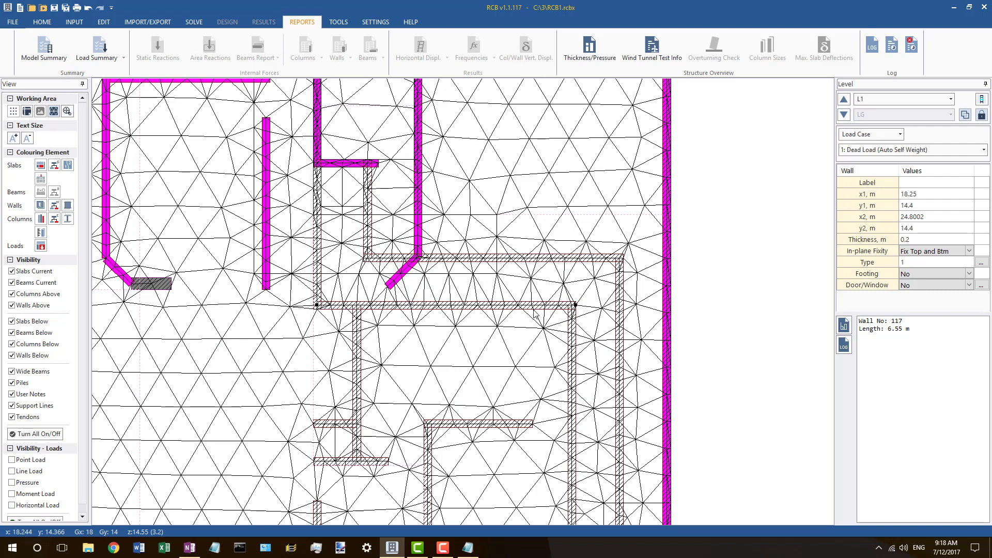
# Step: Go up to level L2 and examine the mesh errors along the core walls and the right perimeter wall
pyautogui.click(844, 99)
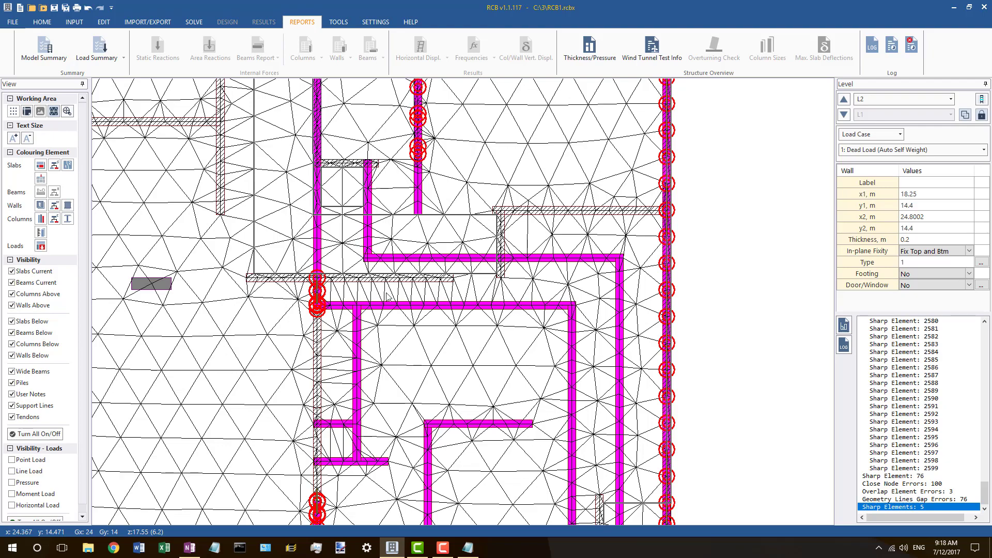
pyautogui.scroll(-3, 519, 291)
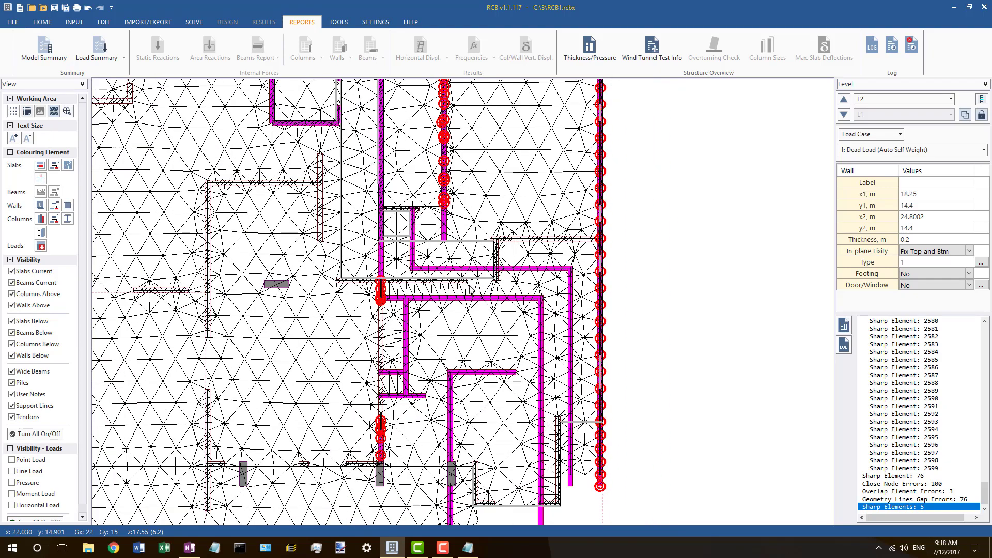
pyautogui.scroll(-3, 579, 211)
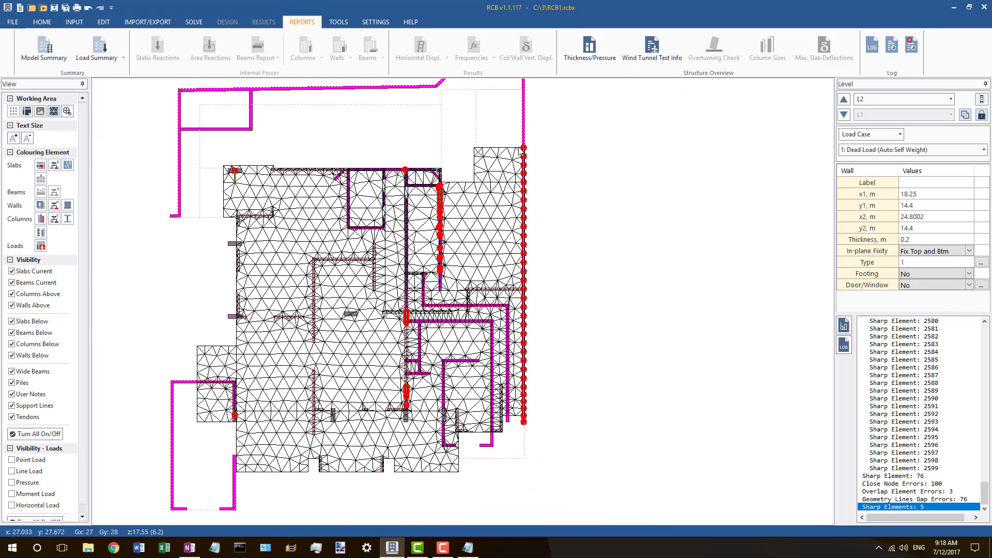
pyautogui.scroll(1, 512, 392)
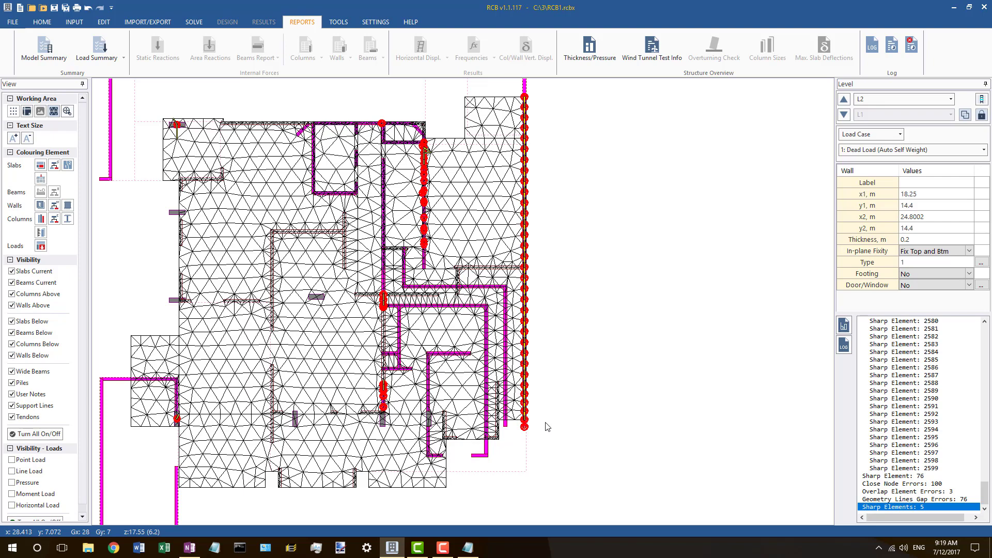
# Step: Clear the wall selection and view the coordinates of the closed slab outline on level L2
pyautogui.click(625, 338)
pyautogui.scroll(-2, 609, 319)
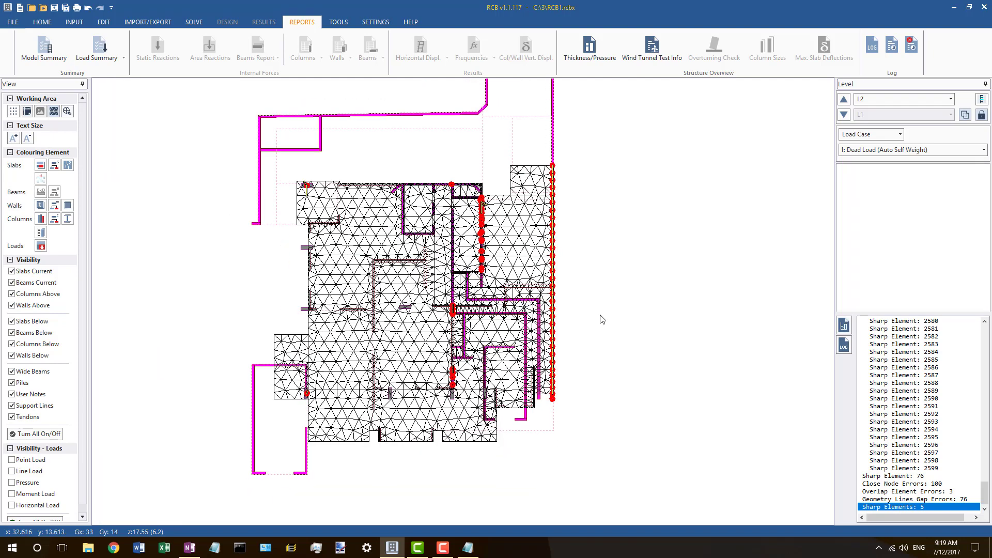
pyautogui.scroll(1, 525, 193)
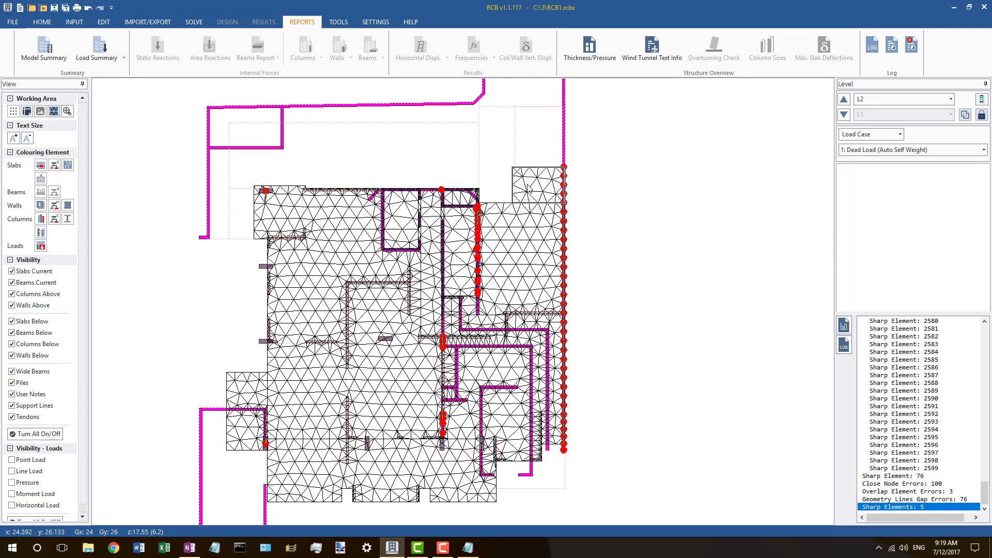
pyautogui.click(479, 211)
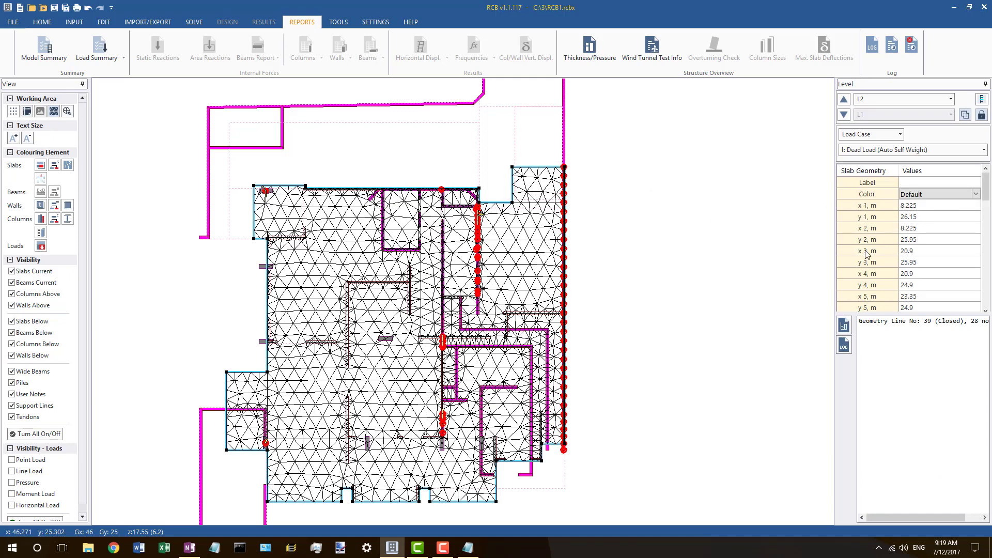
# Step: Switch to level B4, go up to level B3 and view the coordinates of its closed slab outline
pyautogui.click(891, 99)
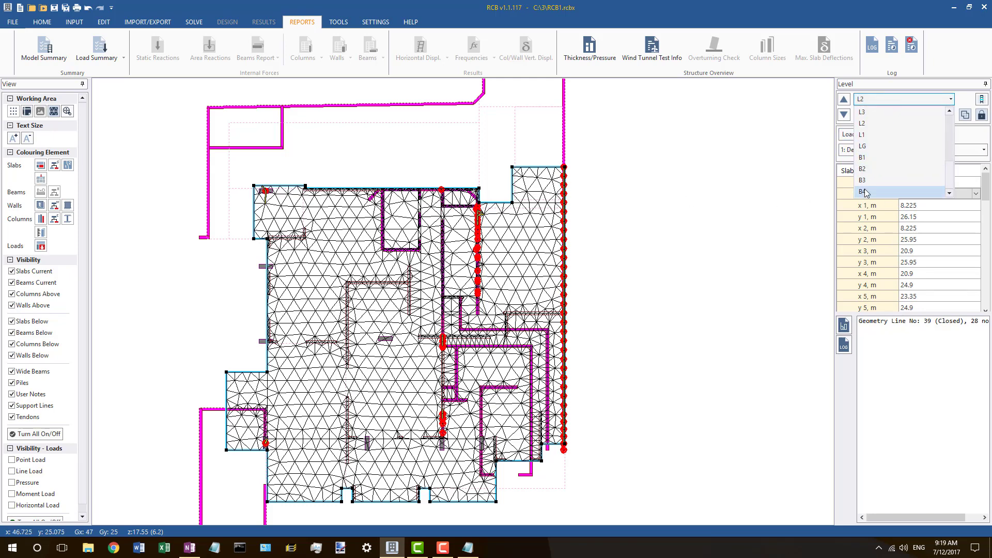
pyautogui.click(864, 192)
pyautogui.click(843, 100)
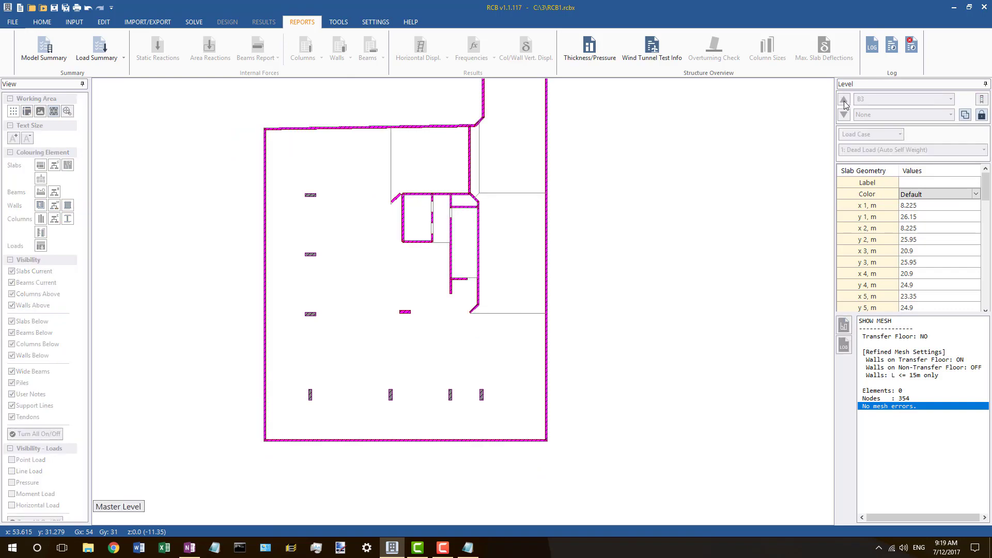
pyautogui.scroll(-4, 320, 176)
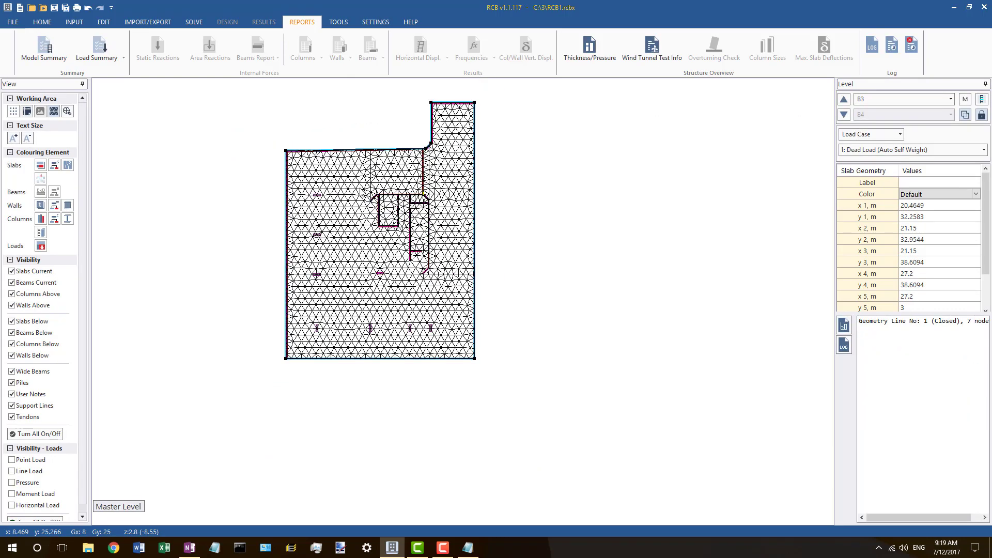
pyautogui.scroll(2, 380, 158)
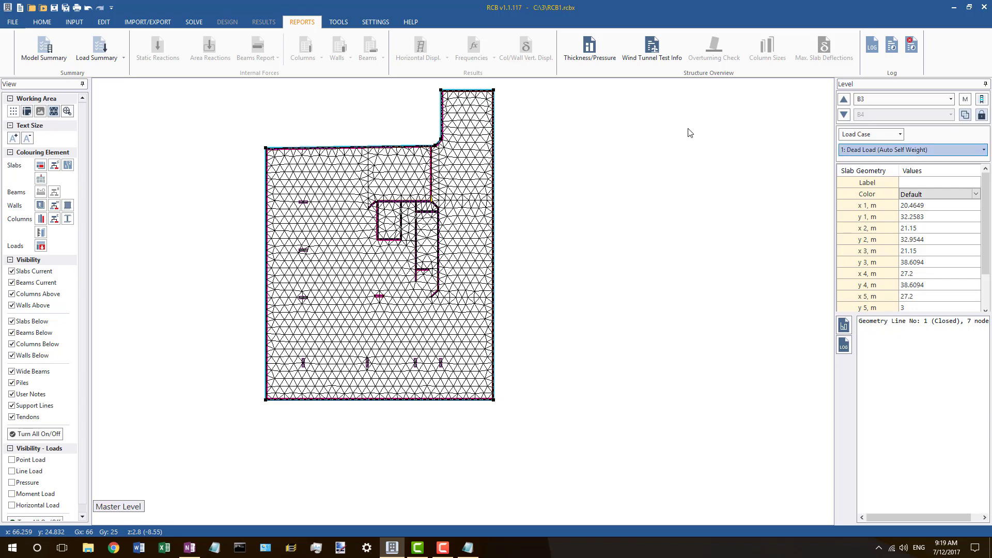
# Step: Clear the slab outline selection and examine the mesh along the perimeter walls of the narrow upper extension on level B3
pyautogui.click(337, 22)
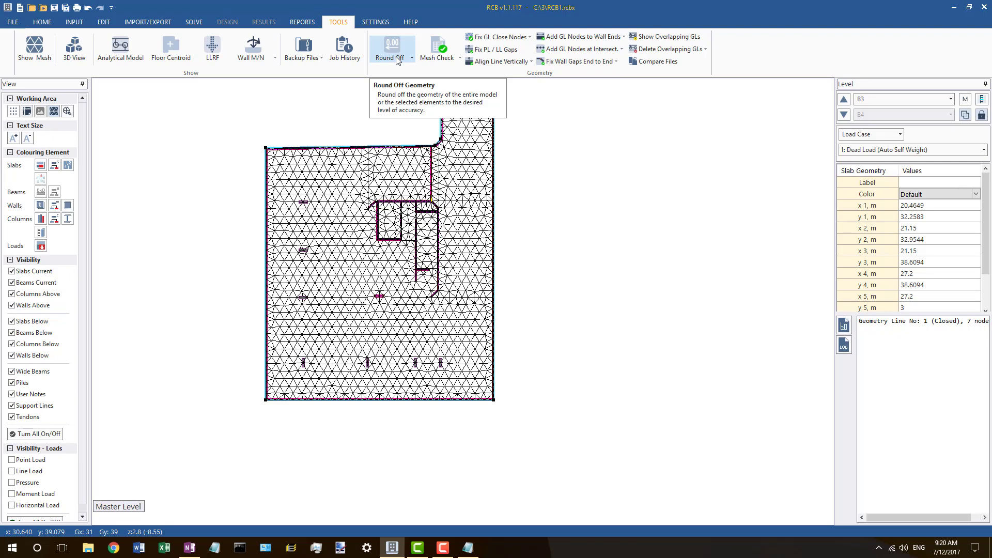
pyautogui.click(397, 59)
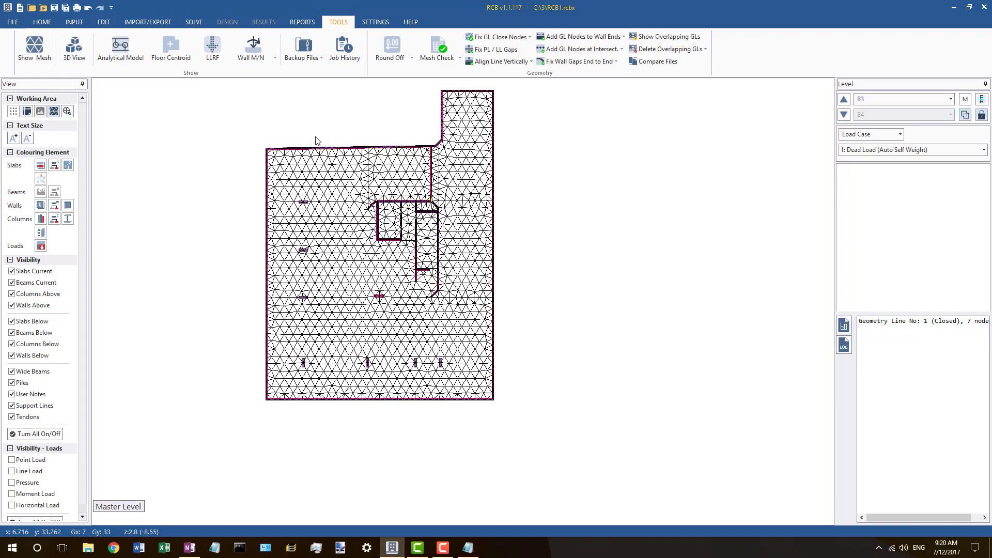
pyautogui.scroll(3, 366, 146)
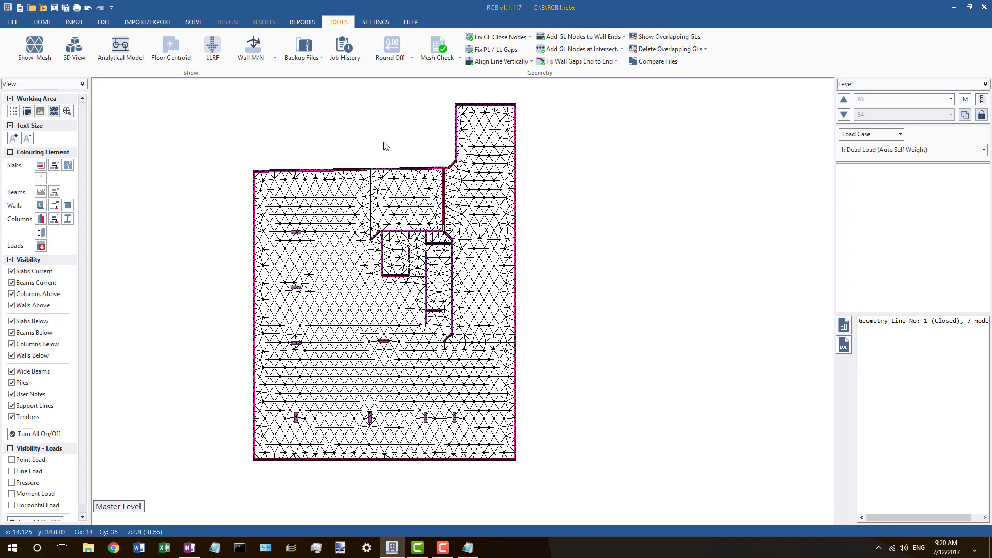
pyautogui.scroll(2, 345, 159)
pyautogui.scroll(-1, 341, 176)
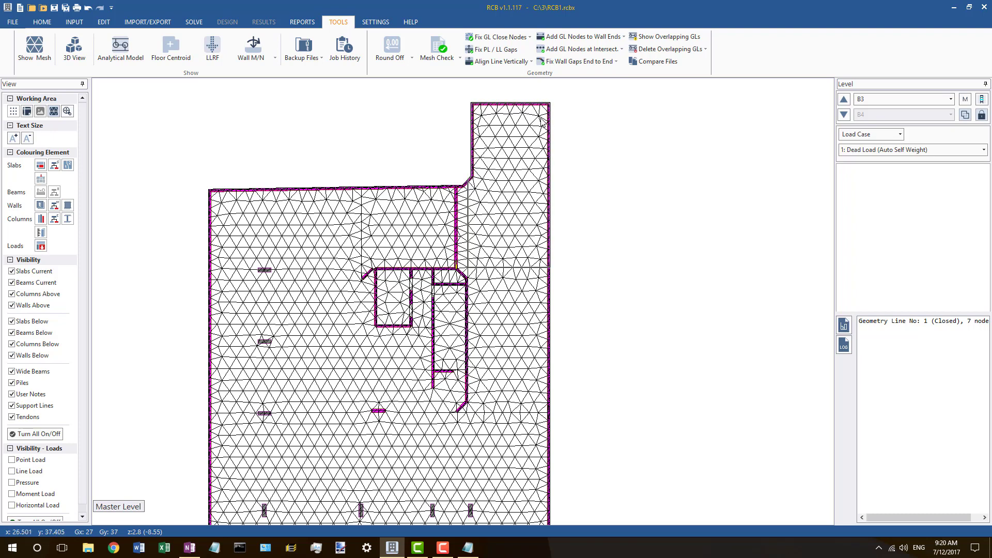
pyautogui.scroll(2, 507, 124)
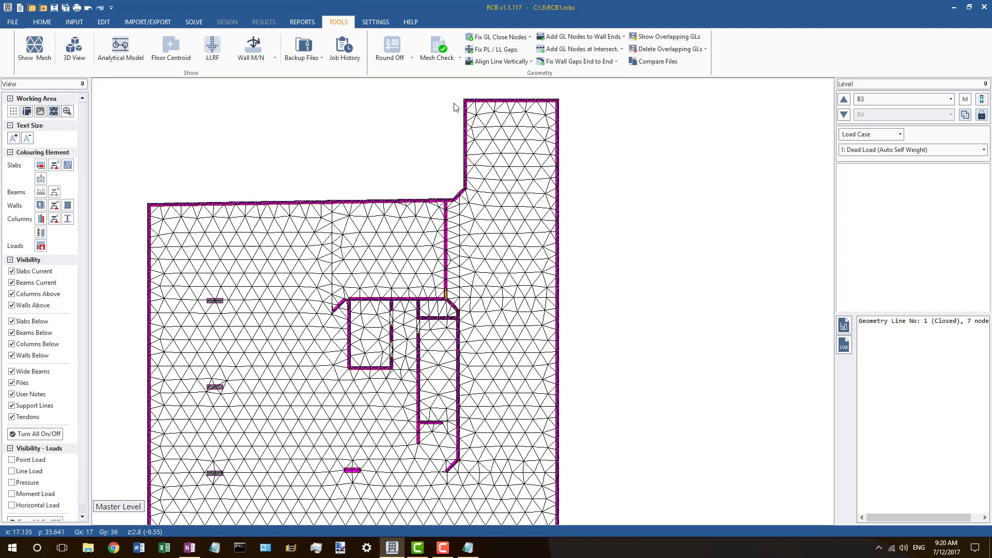
pyautogui.scroll(3, 572, 117)
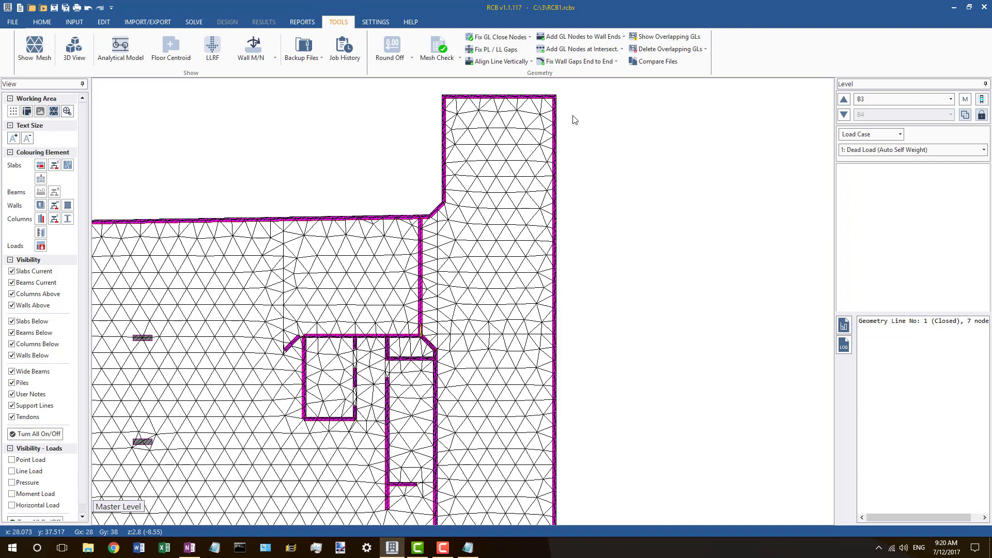
pyautogui.scroll(1, 491, 96)
pyautogui.scroll(1, 491, 95)
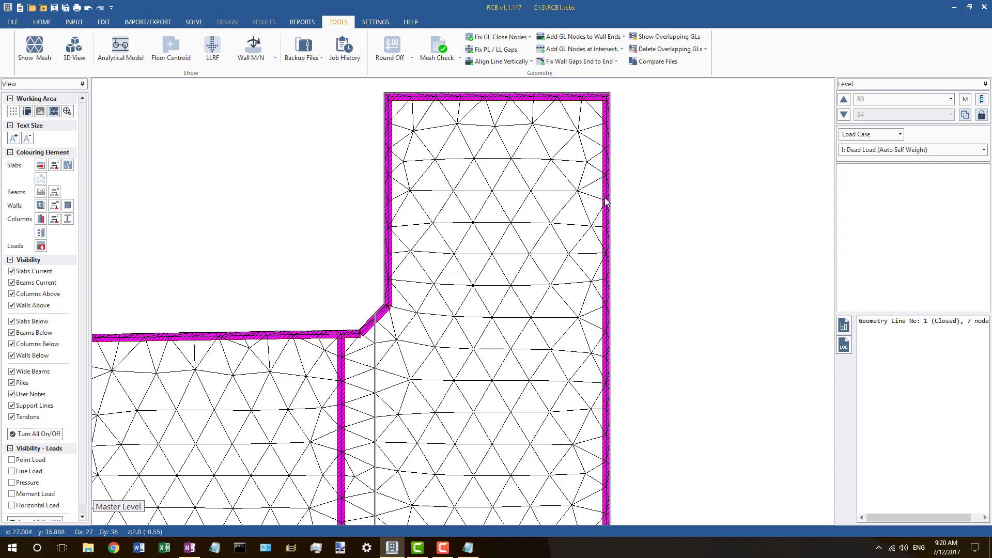
pyautogui.scroll(-1, 589, 204)
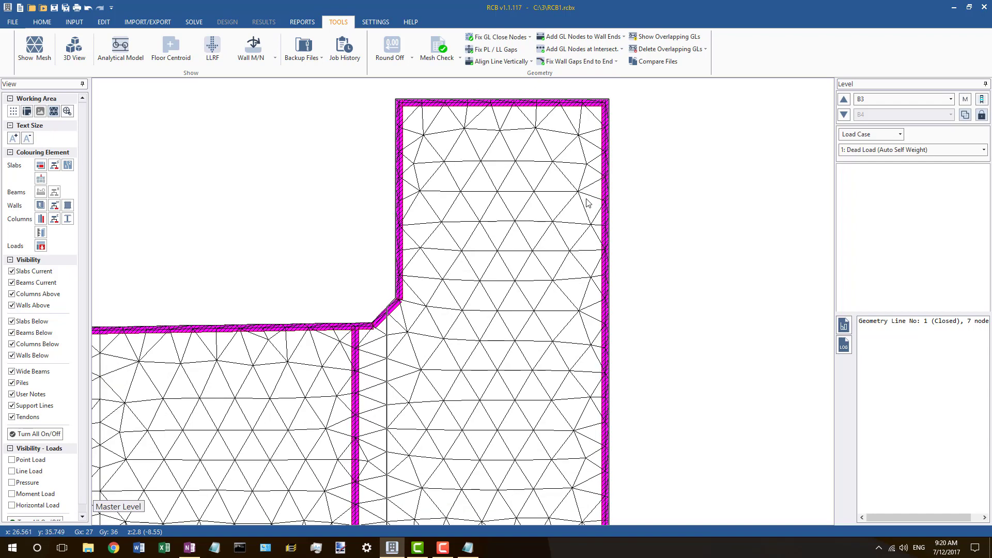
# Step: Turn off the refined mesh for walls on transfer floors in the model and solver settings
pyautogui.click(378, 24)
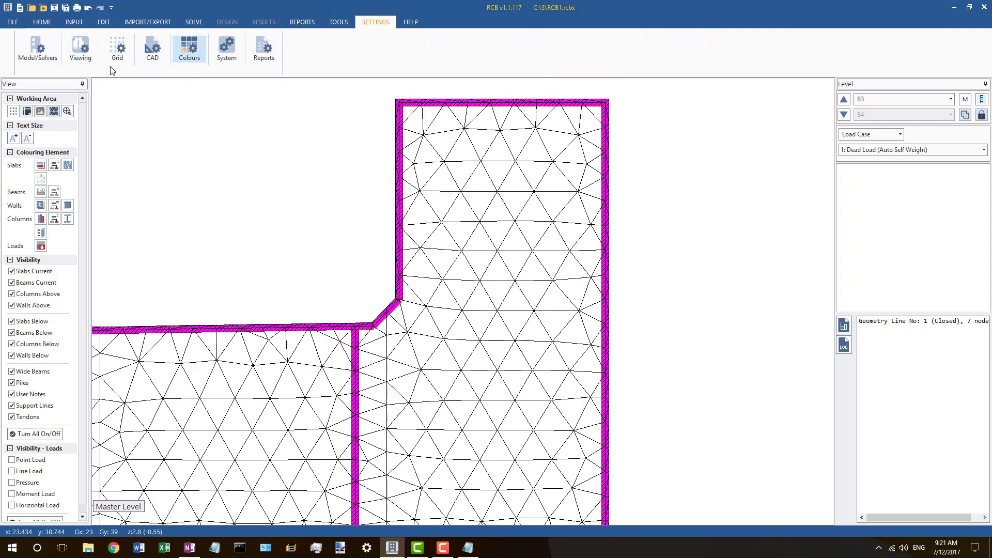
pyautogui.click(39, 57)
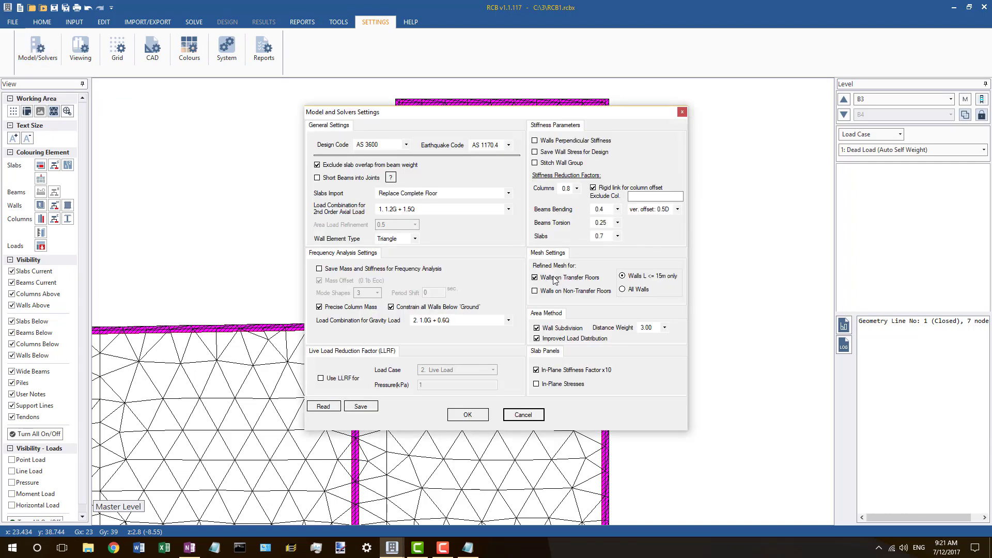
pyautogui.click(551, 279)
pyautogui.click(467, 414)
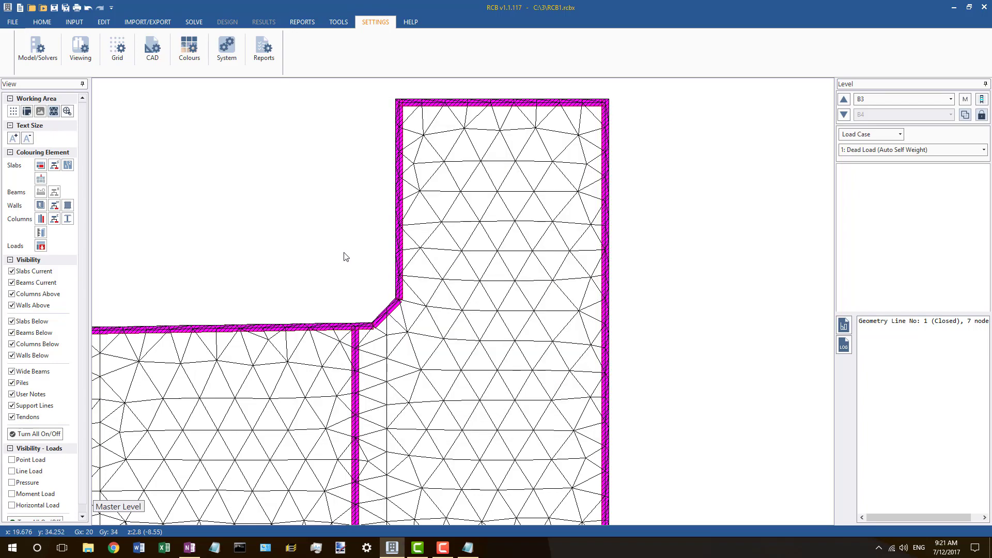
# Step: With no elements selected, round off the geometry of the entire model to 100 mm, accepting deletion of the current results
pyautogui.scroll(-5, 403, 255)
pyautogui.click(348, 281)
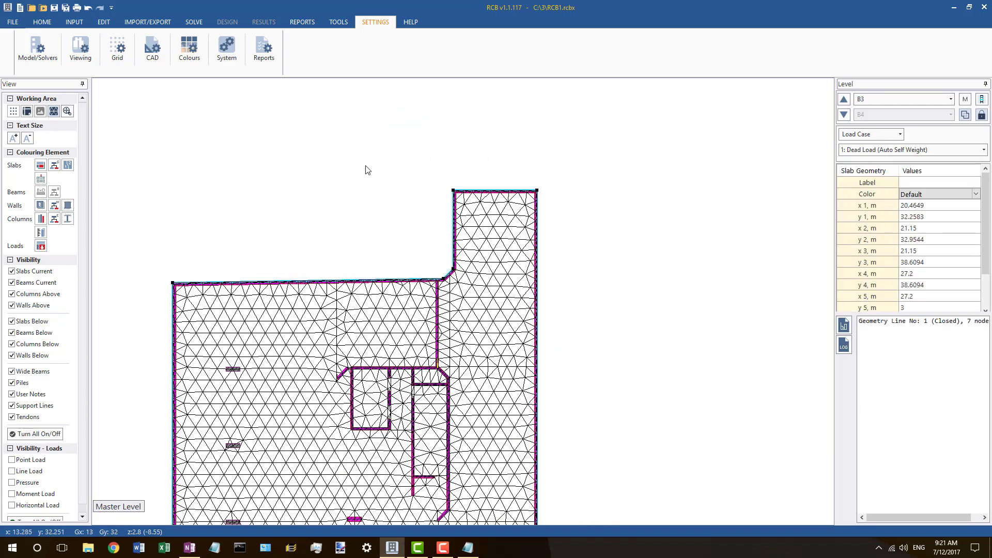
pyautogui.scroll(-3, 394, 177)
pyautogui.scroll(2, 415, 289)
pyautogui.click(259, 184)
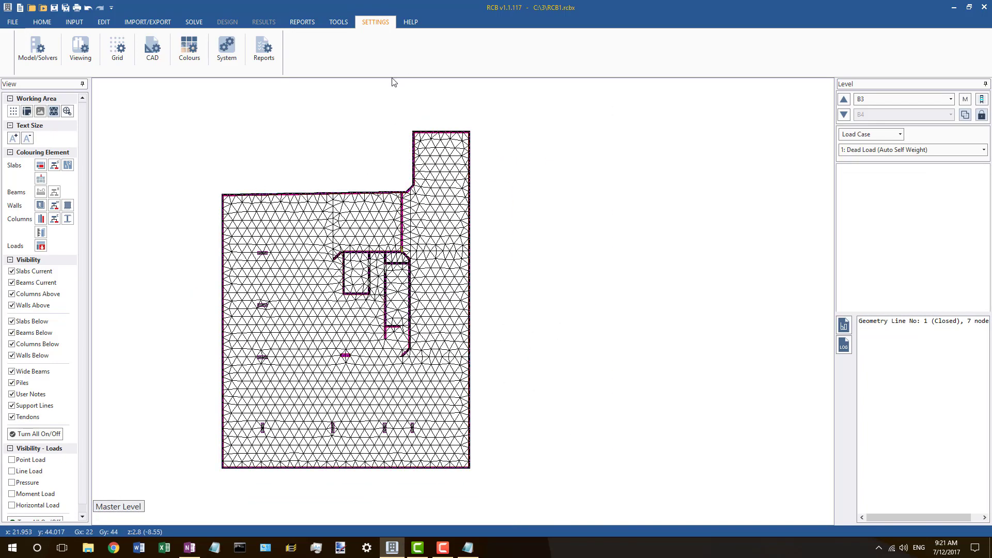
pyautogui.click(336, 23)
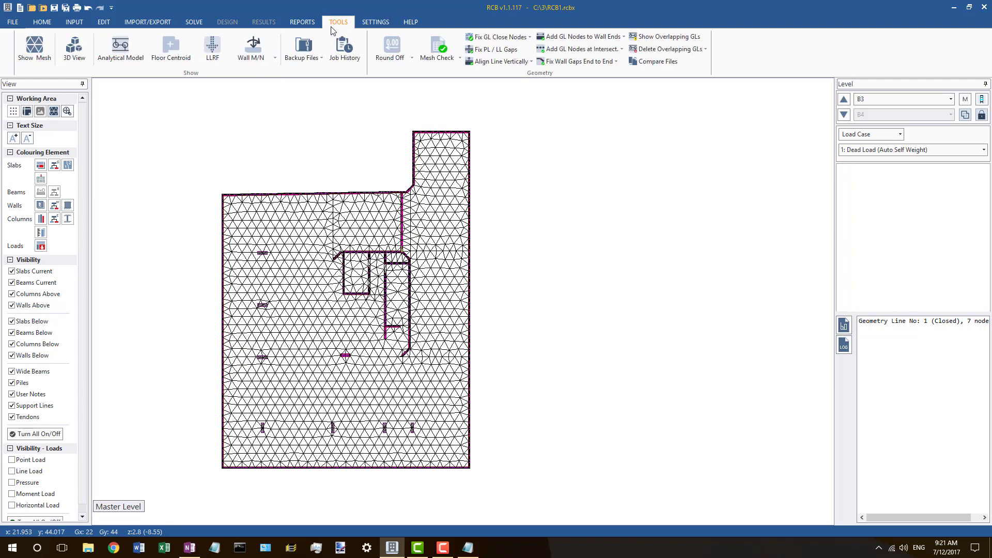
pyautogui.click(393, 55)
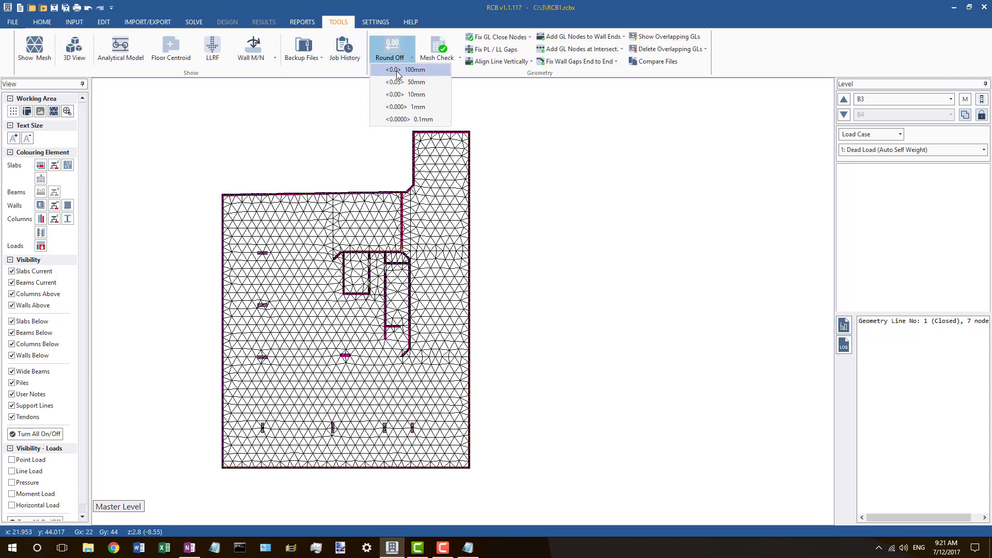
pyautogui.click(396, 70)
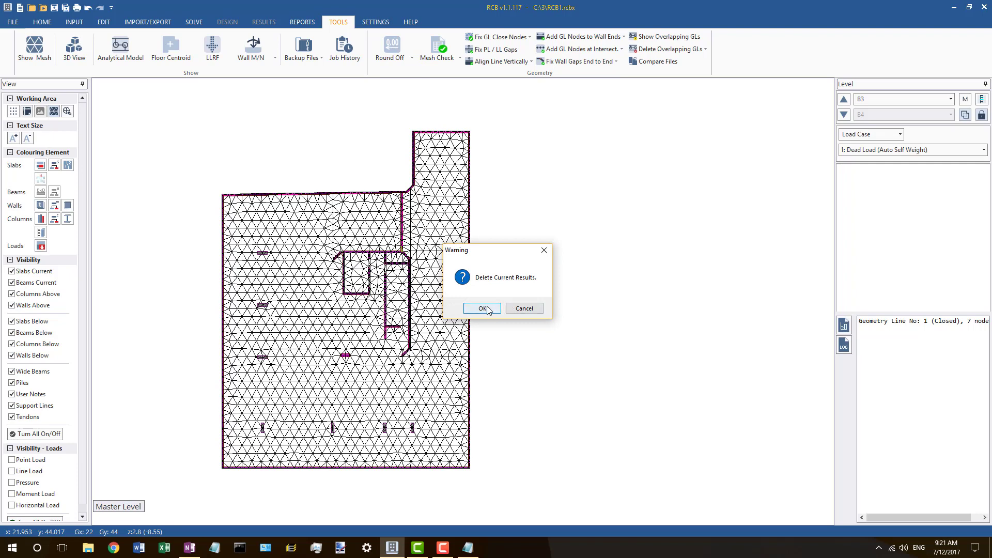
pyautogui.click(482, 308)
pyautogui.click(517, 309)
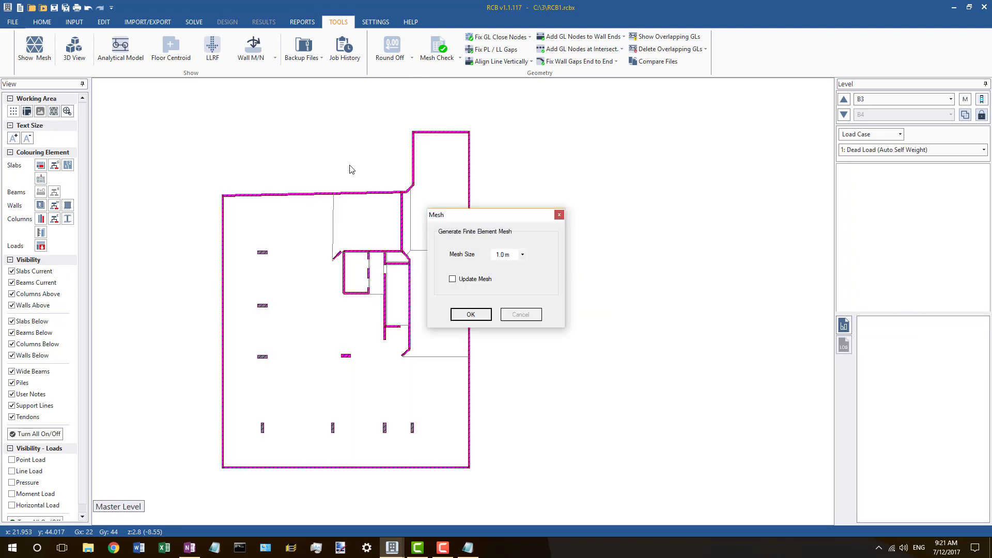
# Step: Generate the finite element mesh with a mesh size of 1.5 m and keep the round-off changes
pyautogui.click(522, 254)
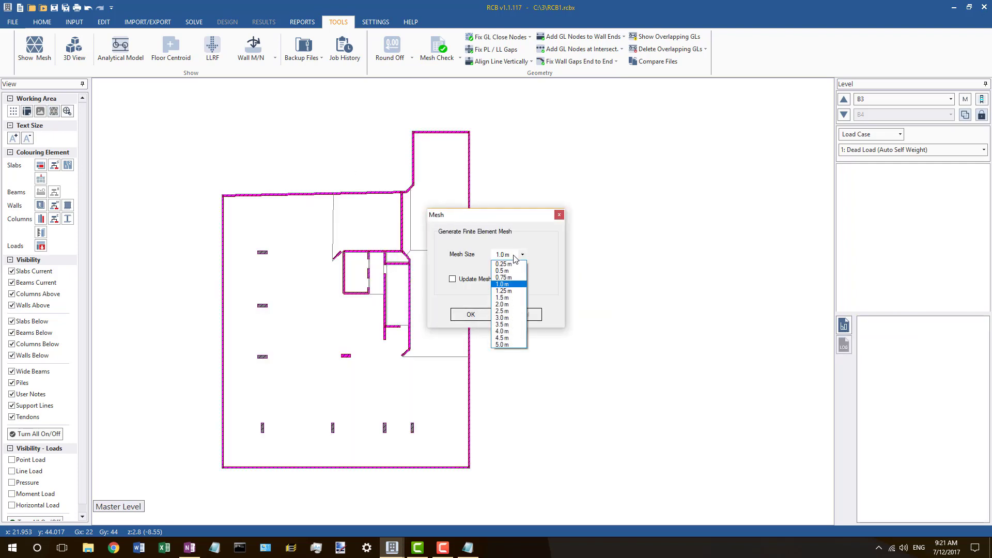
pyautogui.click(504, 297)
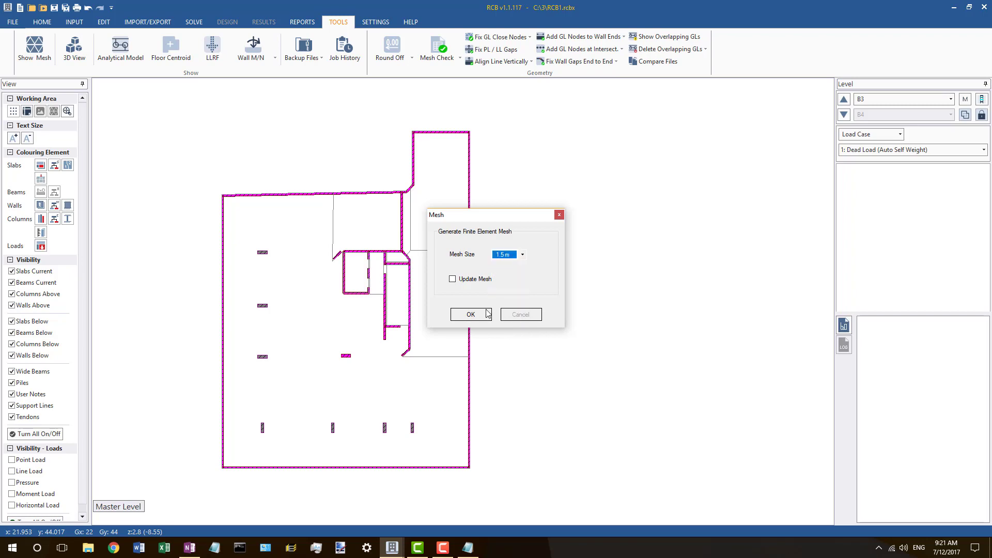
pyautogui.click(475, 315)
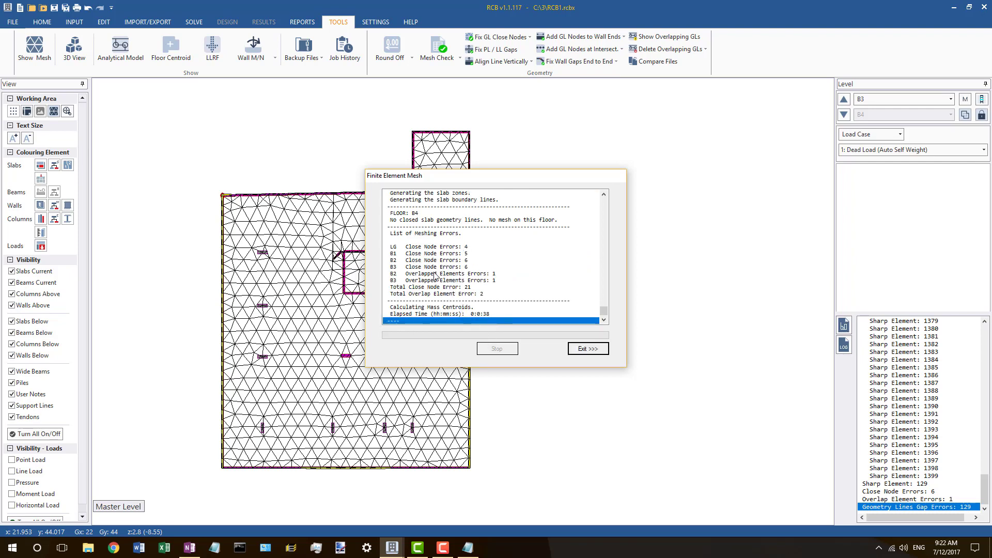
pyautogui.click(582, 350)
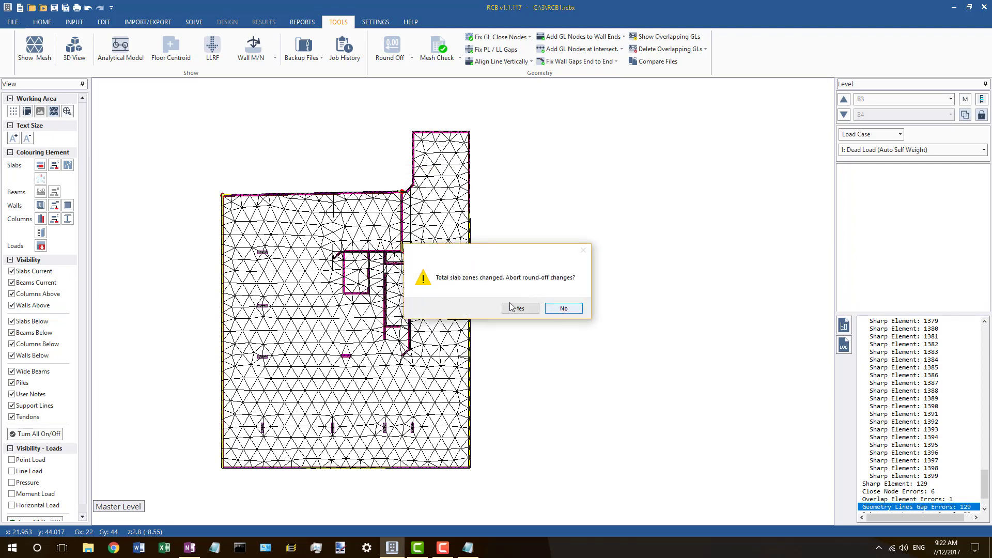
pyautogui.click(564, 308)
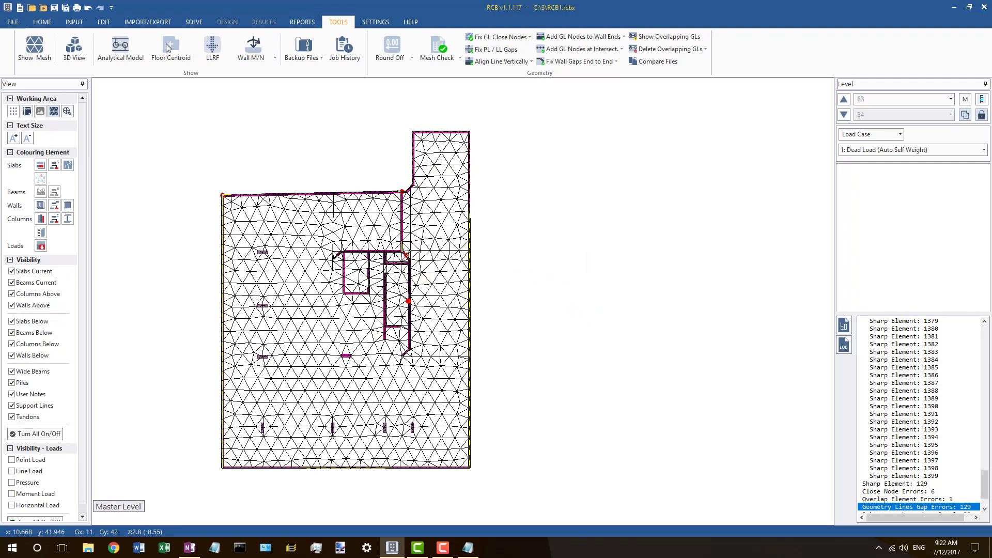
# Step: Save the model as a new file named RCB2.rcbx in the same folder
pyautogui.click(12, 21)
pyautogui.click(33, 141)
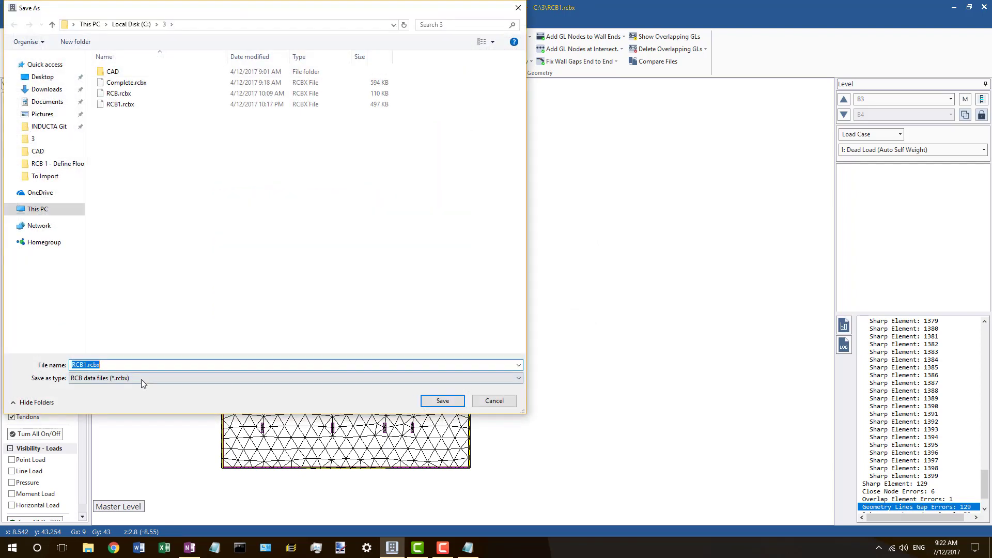
pyautogui.press('Right')
pyautogui.press('BackSpace')
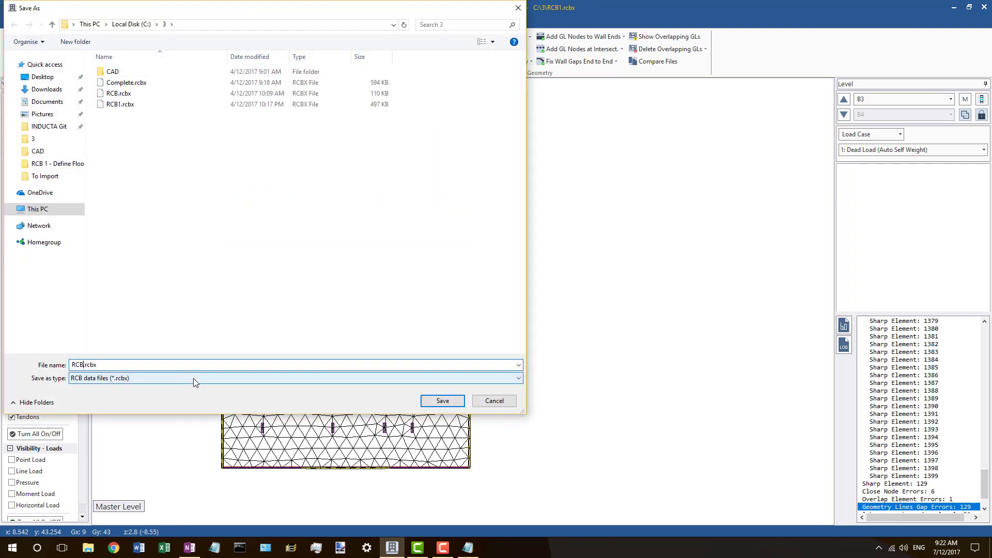
pyautogui.write('2')
pyautogui.press('Return')
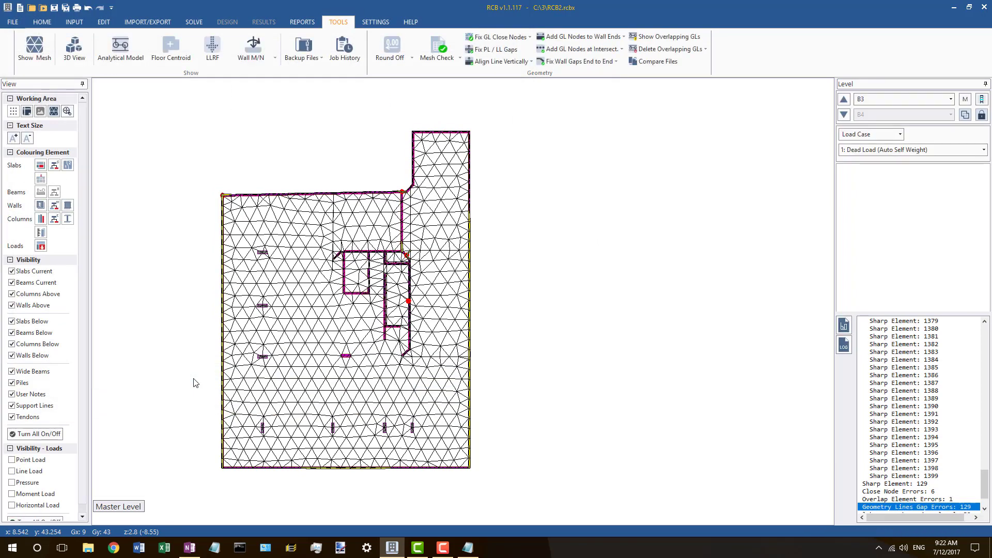
pyautogui.click(536, 309)
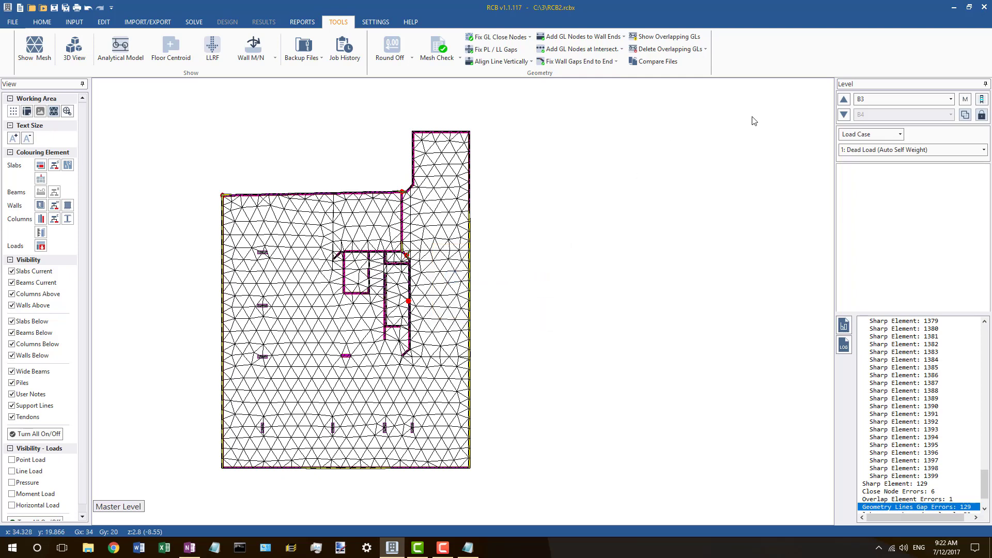
# Step: View the properties of the short angled perimeter wall on level B4 and compare that level with the mesh on level B3
pyautogui.click(843, 114)
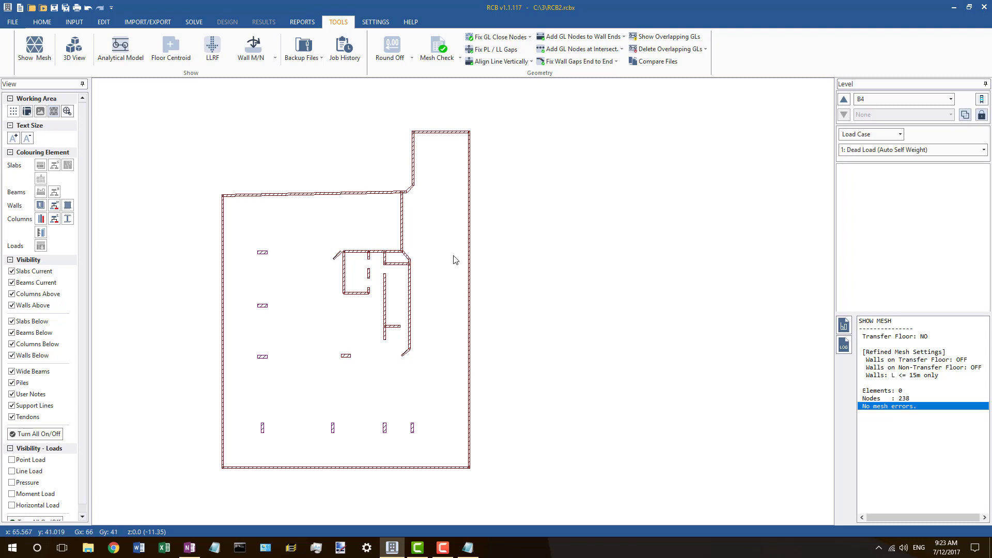
pyautogui.scroll(-1, 576, 224)
pyautogui.scroll(1, 445, 224)
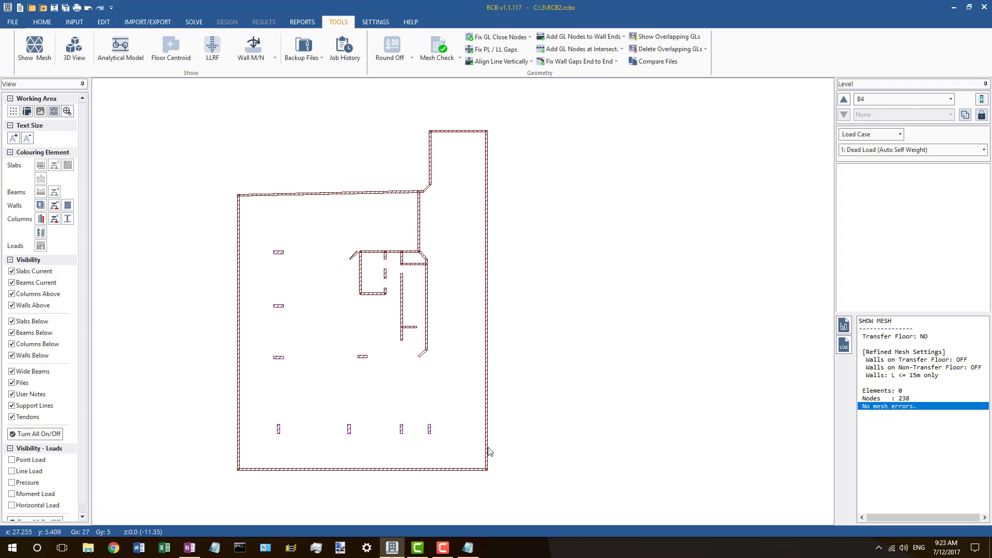
pyautogui.click(427, 188)
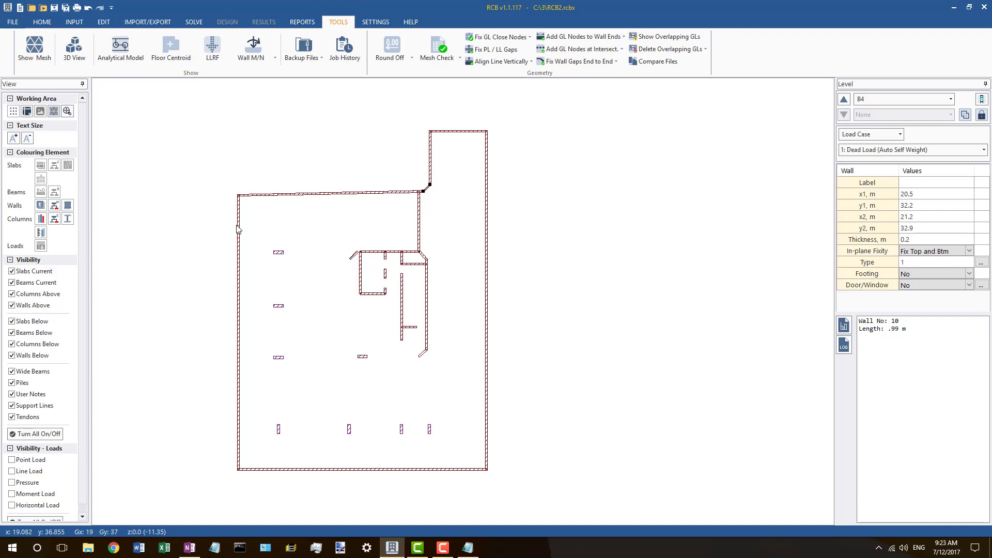
pyautogui.click(847, 116)
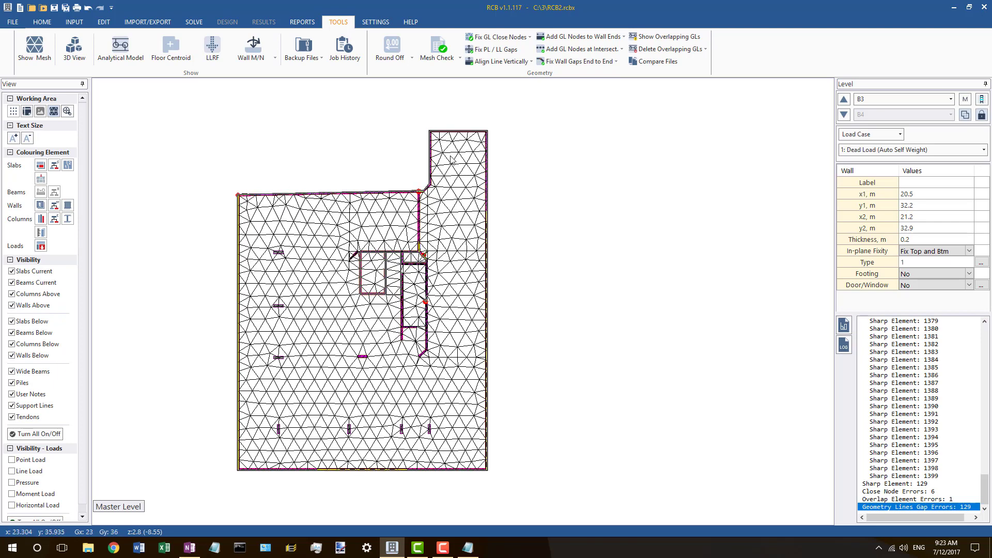
pyautogui.click(843, 114)
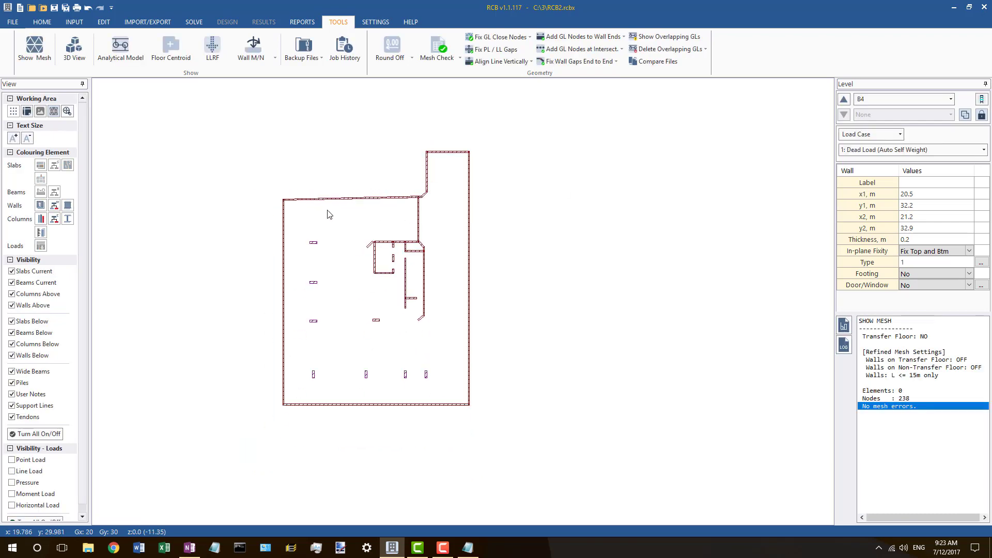
# Step: Inspect the end coordinates of the left and sloped upper perimeter walls where they meet at level B4's upper-left corner
pyautogui.scroll(2, 329, 213)
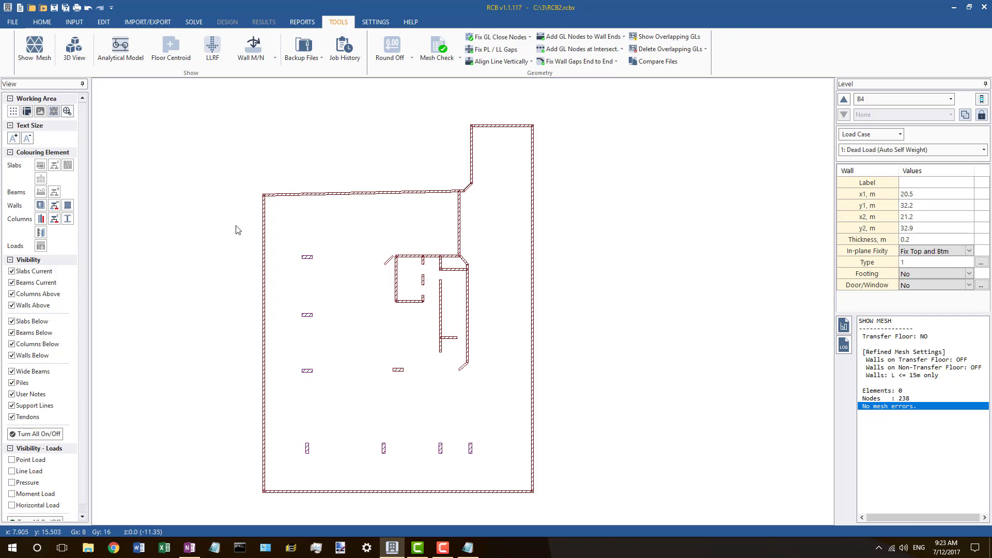
pyautogui.scroll(4, 256, 197)
pyautogui.scroll(4, 256, 197)
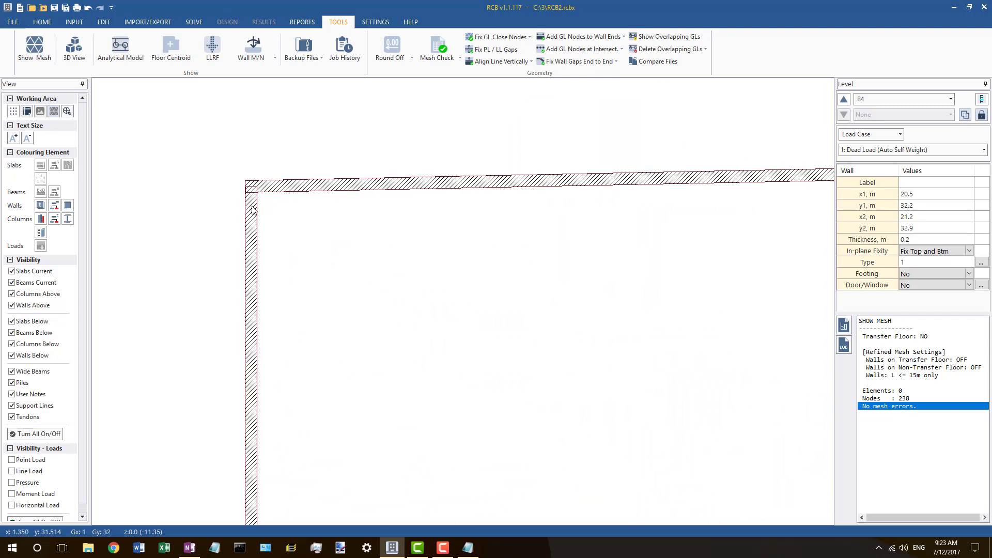
pyautogui.click(251, 199)
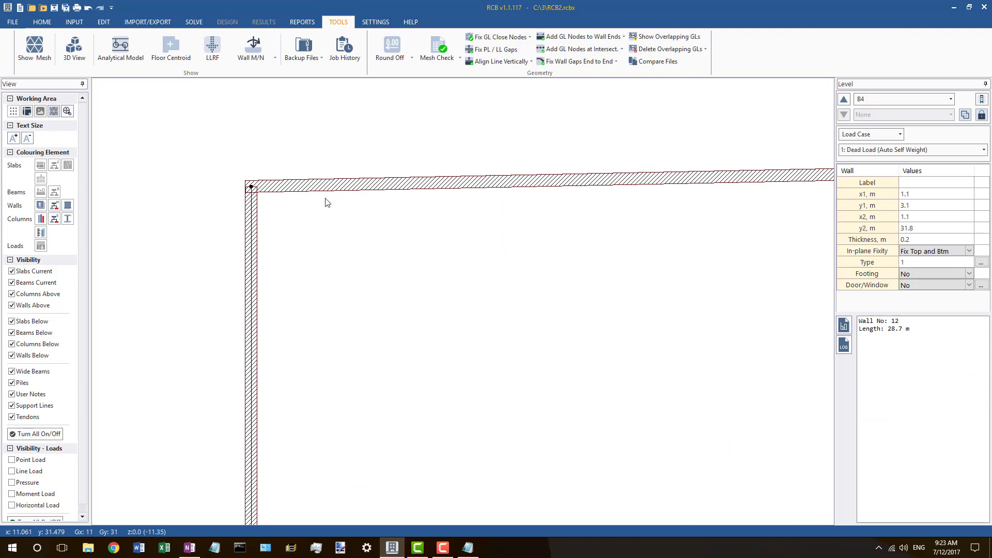
pyautogui.scroll(2, 250, 196)
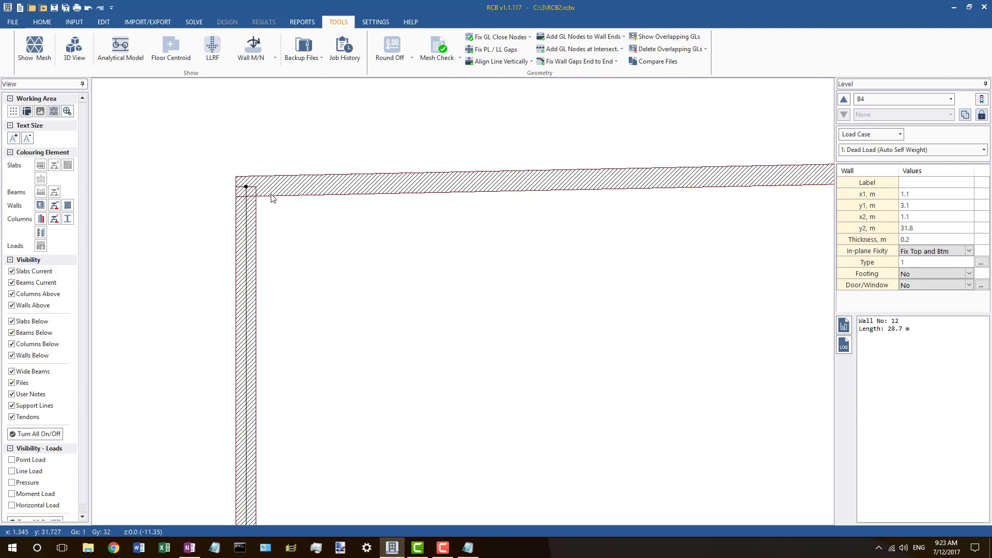
pyautogui.click(272, 194)
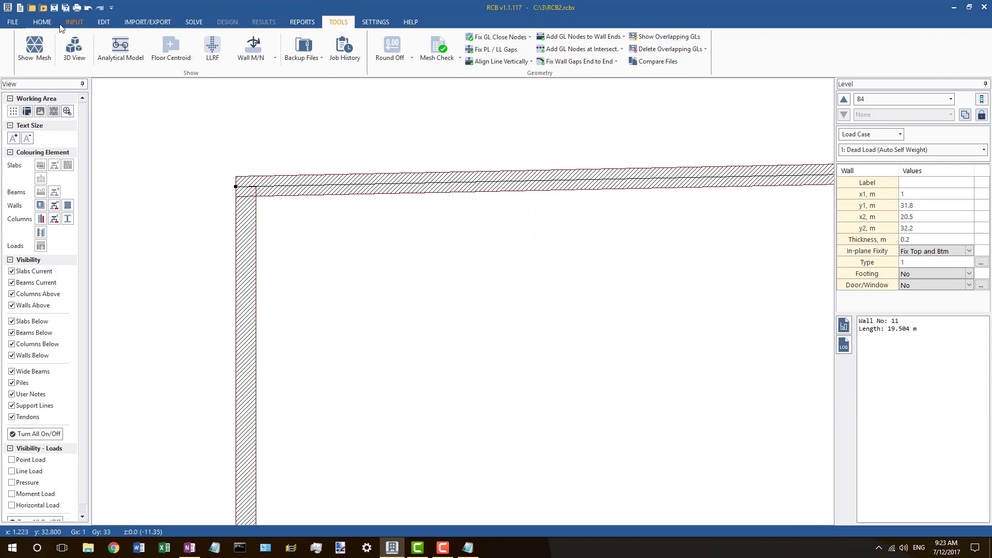
# Step: Change the snap mode and move the sloped upper wall's left end onto the left wall's end node, accepting deletion of the mesh
pyautogui.click(42, 22)
pyautogui.click(287, 48)
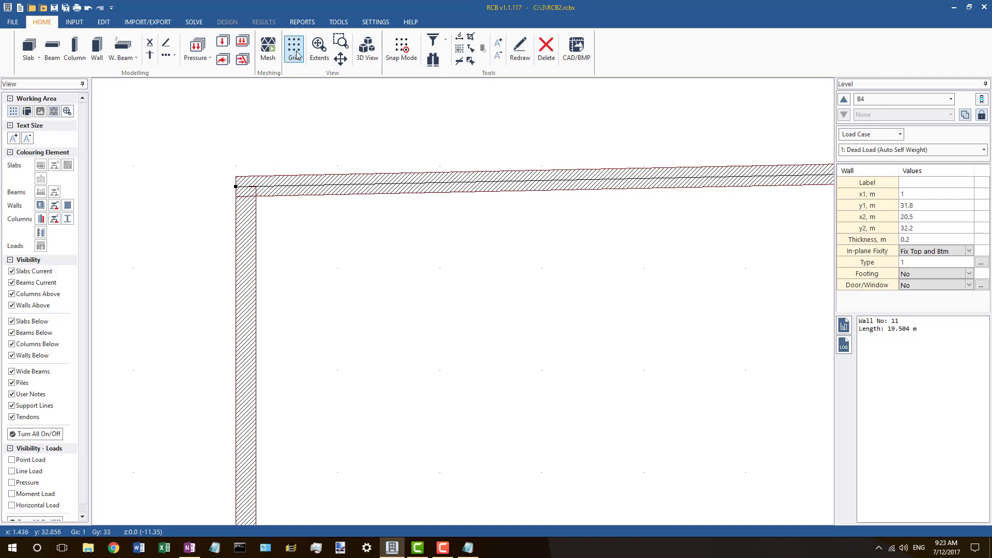
pyautogui.click(406, 47)
pyautogui.moveTo(235, 186); pyautogui.dragTo(251, 186)
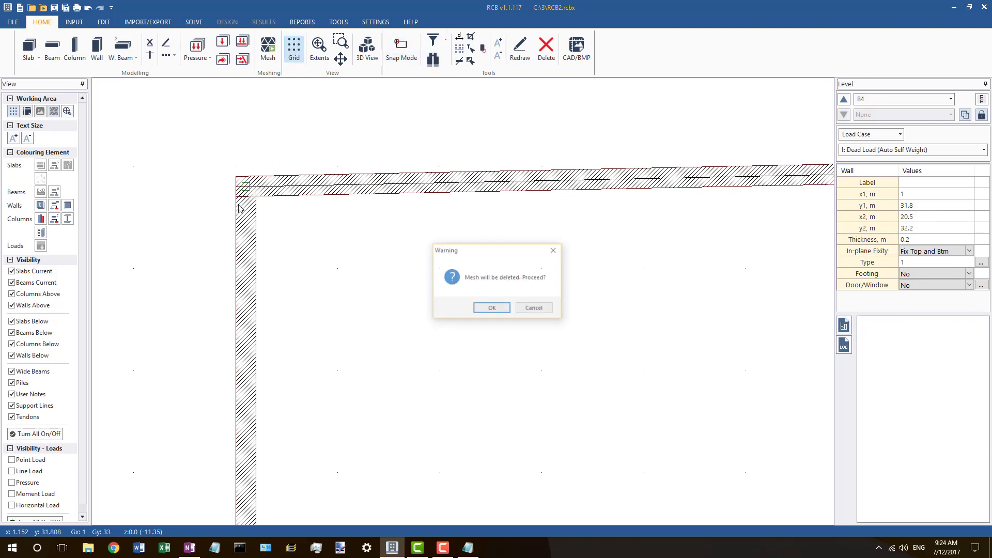
pyautogui.click(490, 307)
pyautogui.click(250, 215)
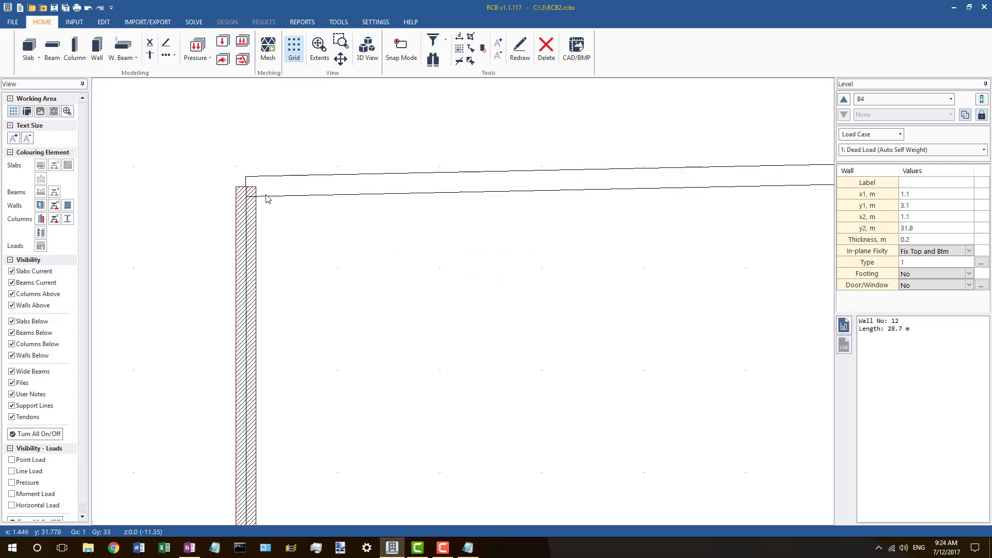
pyautogui.click(281, 189)
pyautogui.click(246, 193)
pyautogui.click(207, 166)
# Step: Hide the grid and move the lower perimeter wall's left end onto the left wall's bottom node at x 1.1 m
pyautogui.scroll(-6, 279, 153)
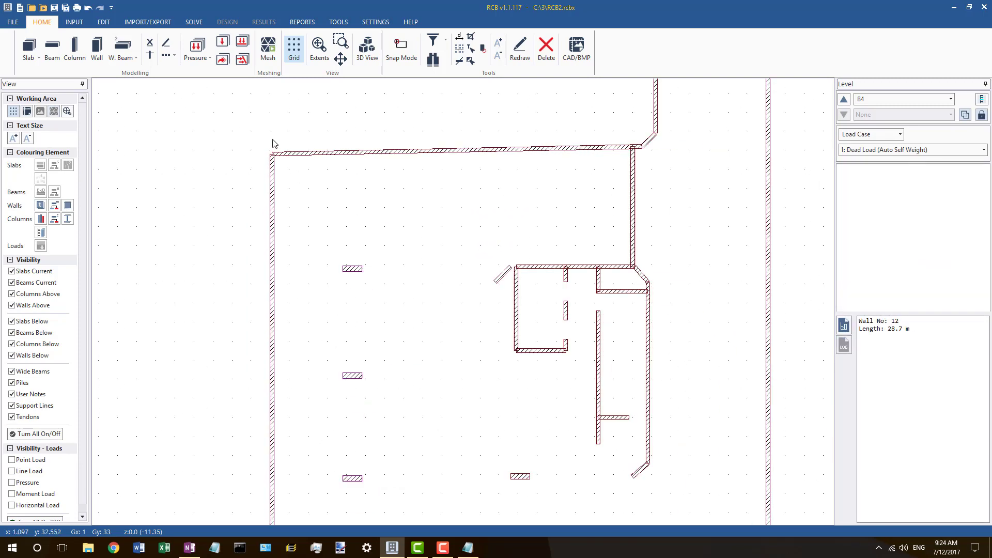
pyautogui.click(290, 46)
pyautogui.scroll(6, 312, 426)
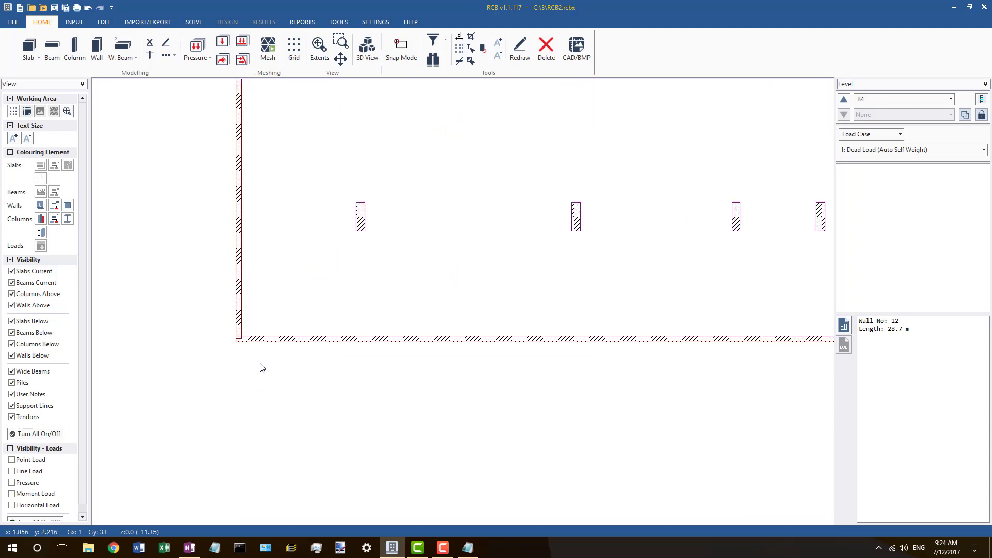
pyautogui.click(234, 334)
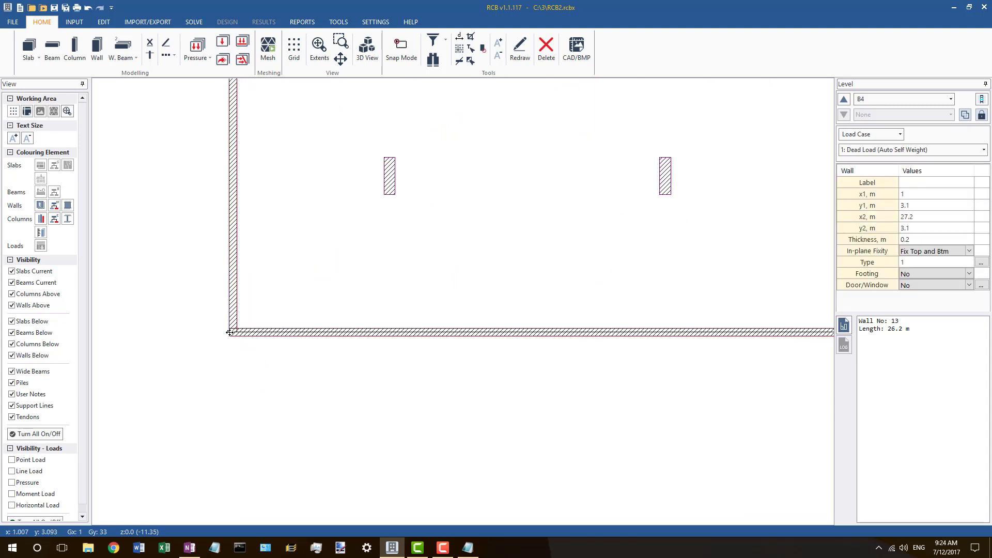
pyautogui.moveTo(229, 332); pyautogui.dragTo(234, 332)
pyautogui.click(174, 335)
pyautogui.scroll(-7, 155, 335)
# Step: Move the lower perimeter wall's right end onto the right wall's bottom node at x 27.1 m
pyautogui.scroll(3, 389, 339)
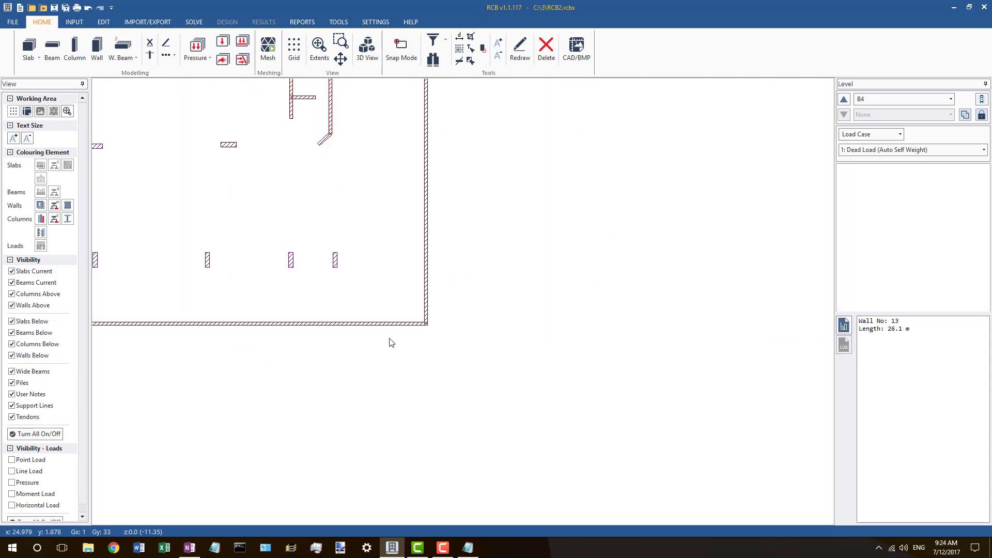
pyautogui.scroll(4, 427, 331)
pyautogui.click(427, 334)
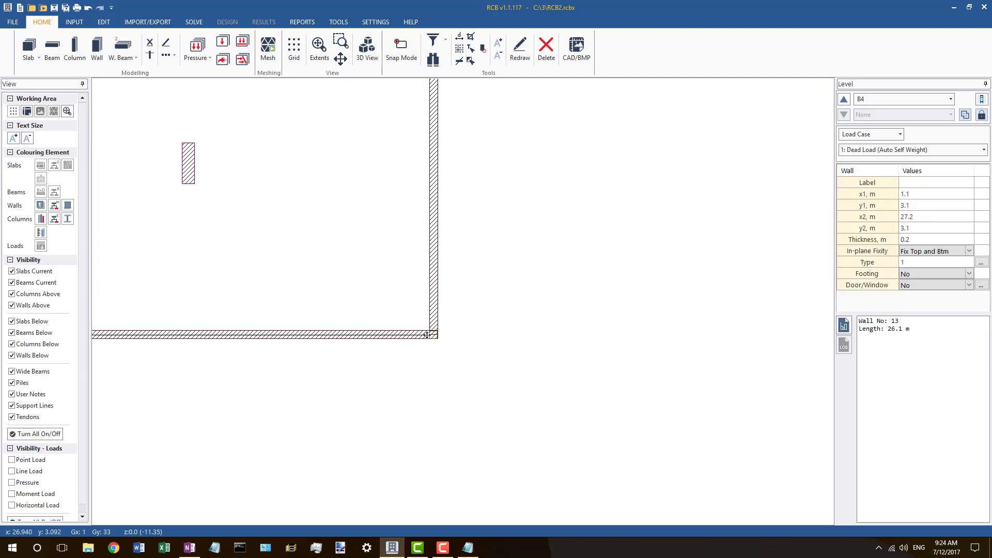
pyautogui.moveTo(426, 335); pyautogui.dragTo(447, 357)
# Step: Move the upper ends of the two vertical walls of the upper wing onto the short top wall's end nodes at y 38.5 m
pyautogui.scroll(-8, 442, 398)
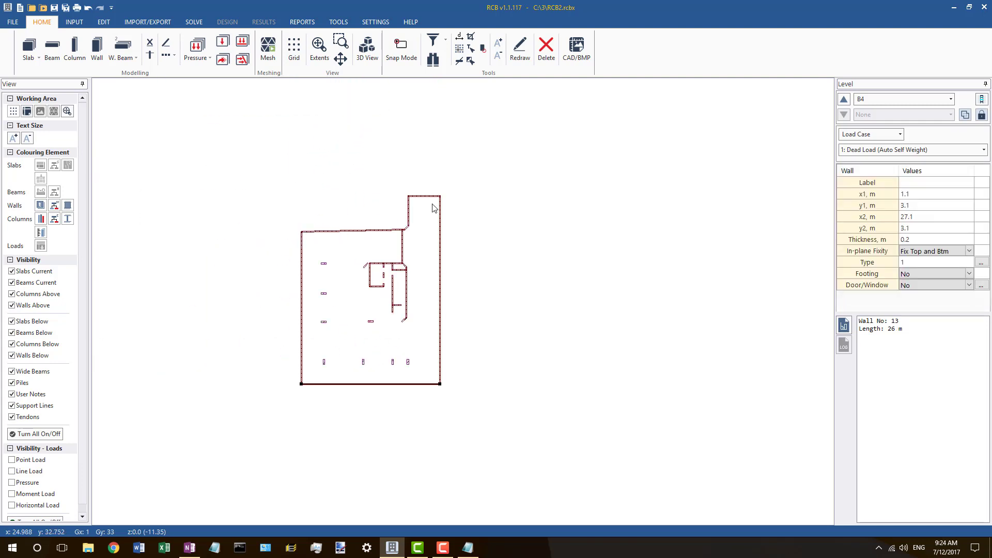
pyautogui.scroll(5, 436, 204)
pyautogui.click(436, 203)
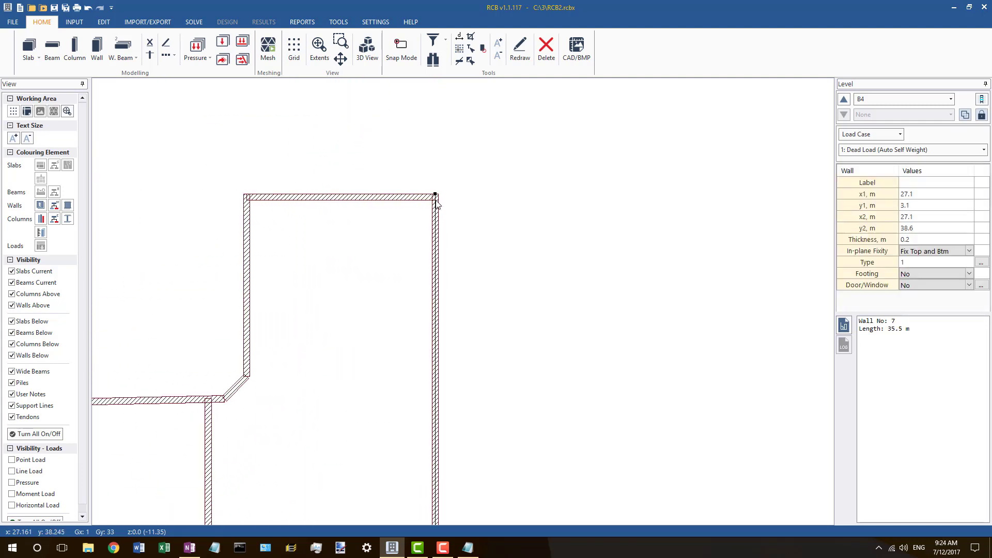
pyautogui.click(250, 204)
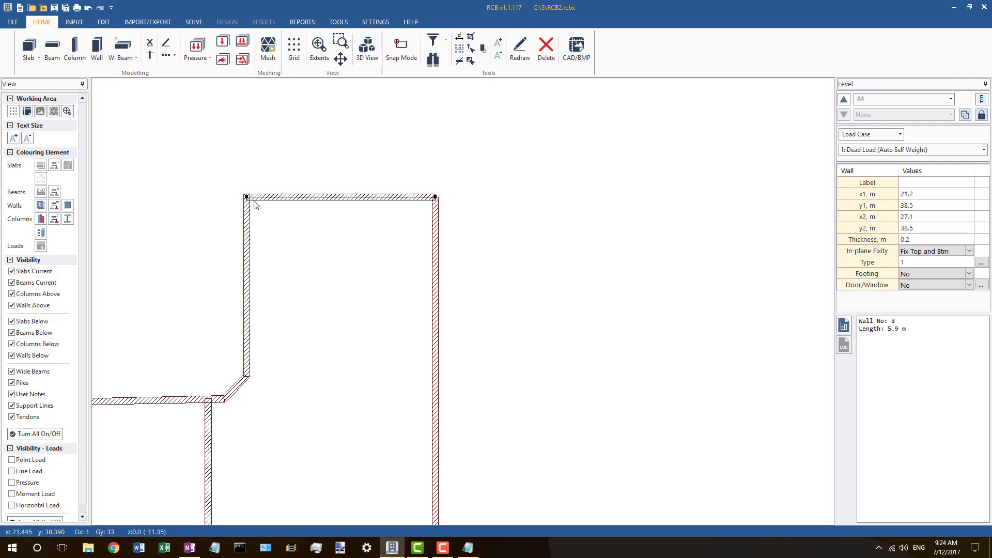
pyautogui.scroll(-3, 397, 268)
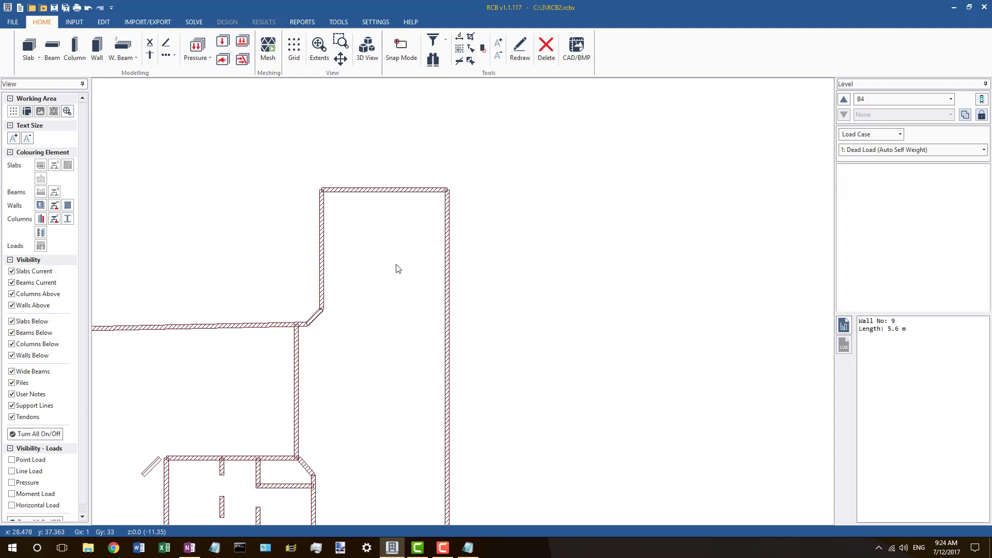
# Step: Check that the walls adjoining both ends of the short angled perimeter wall share its end nodes
pyautogui.scroll(5, 321, 317)
pyautogui.click(326, 323)
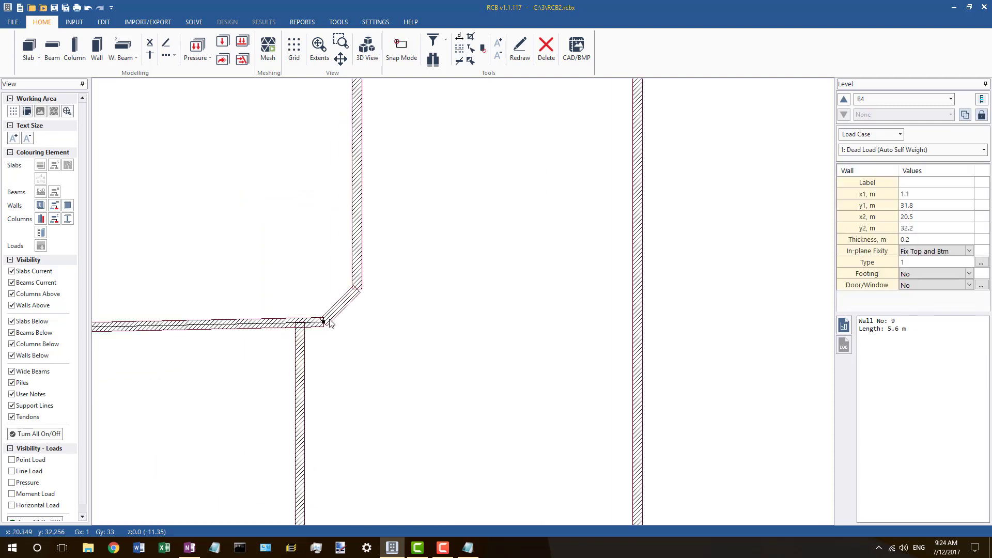
pyautogui.click(358, 287)
pyautogui.scroll(-3, 585, 233)
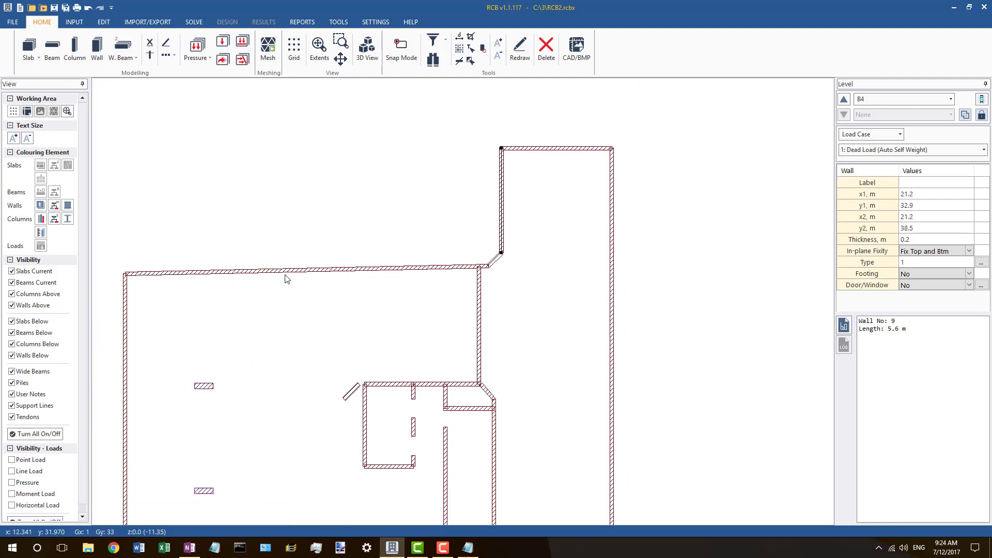
pyautogui.scroll(3, 504, 252)
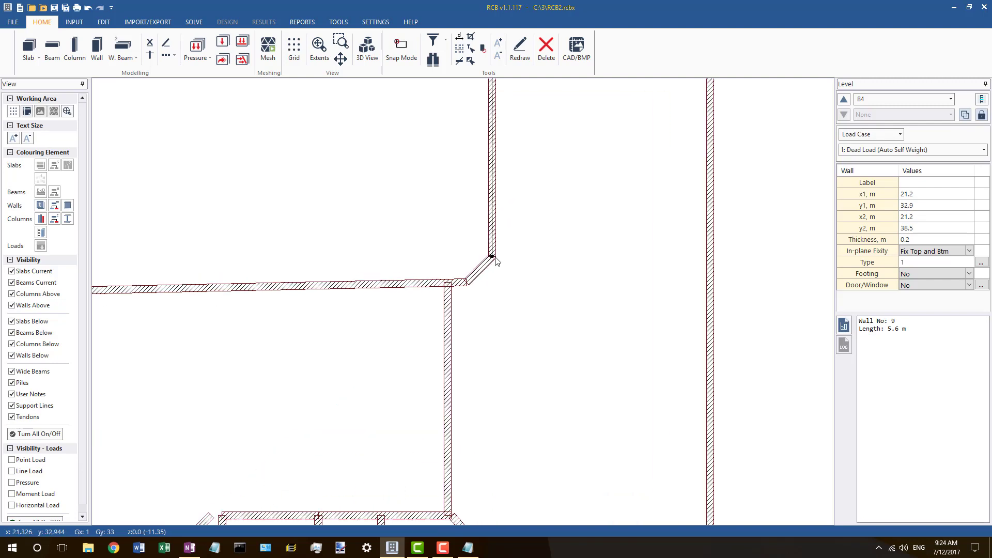
# Step: Inspect the T-junction between the sloped upper wall and the interior vertical wall, and compare it with the same joint on level B3
pyautogui.click(448, 290)
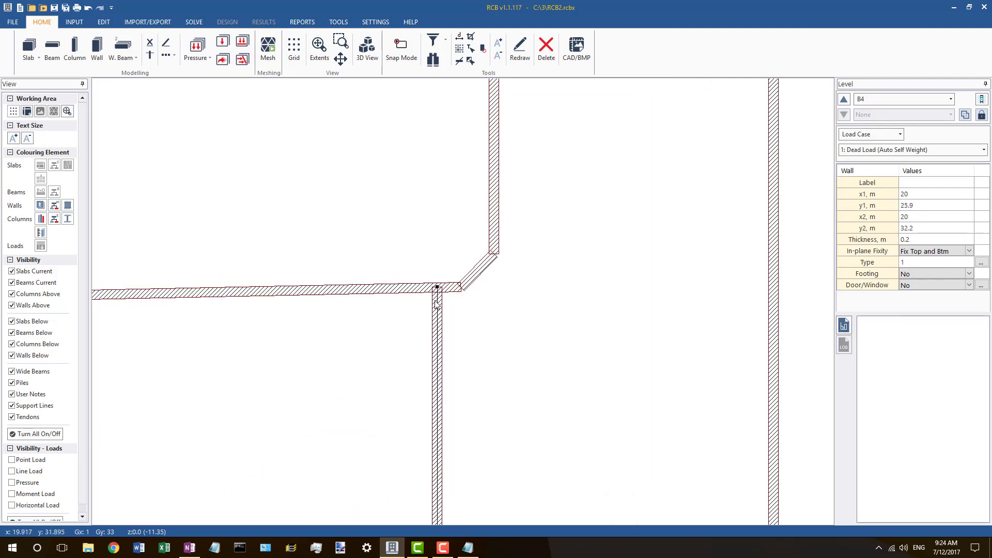
pyautogui.scroll(2, 440, 283)
pyautogui.scroll(1, 439, 282)
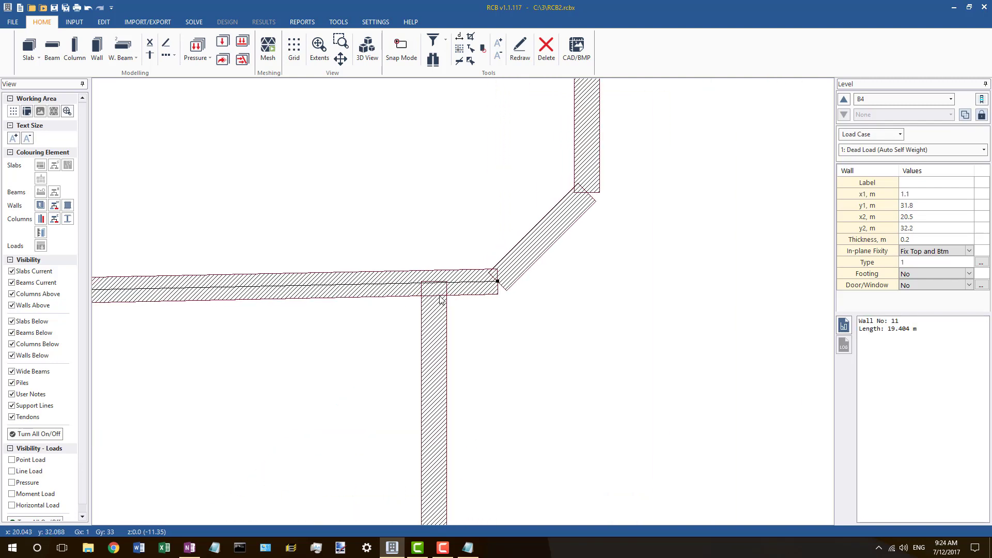
pyautogui.scroll(1, 440, 296)
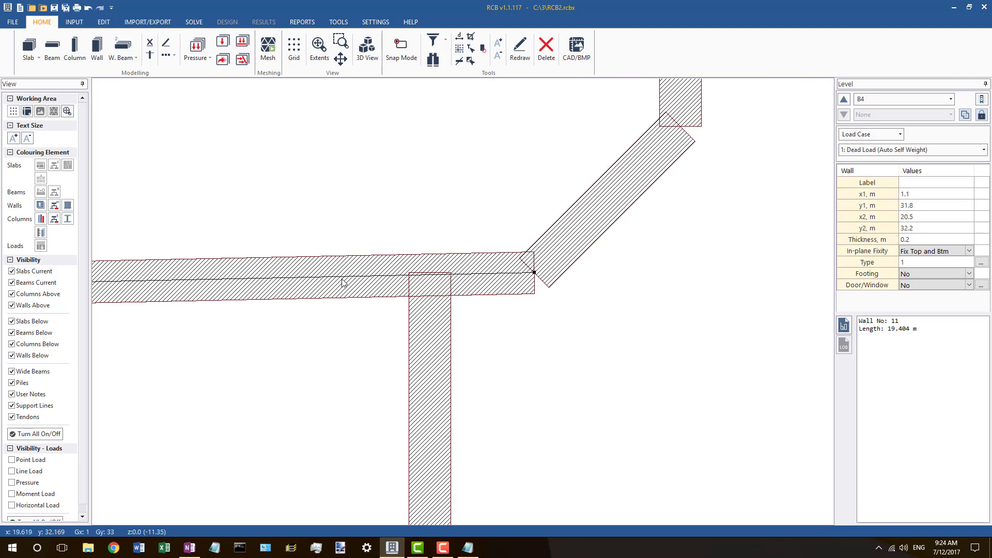
pyautogui.click(425, 308)
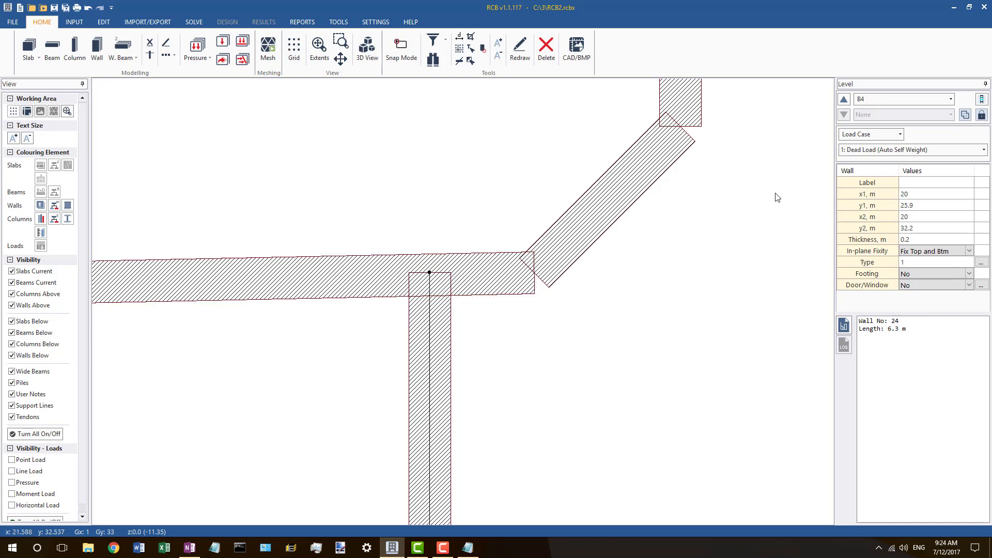
pyautogui.click(843, 100)
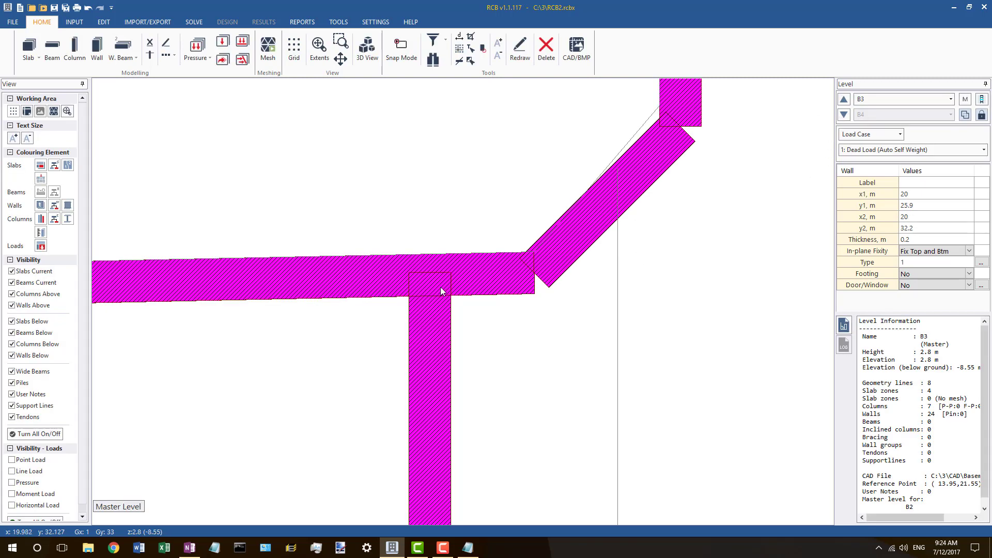
pyautogui.click(843, 115)
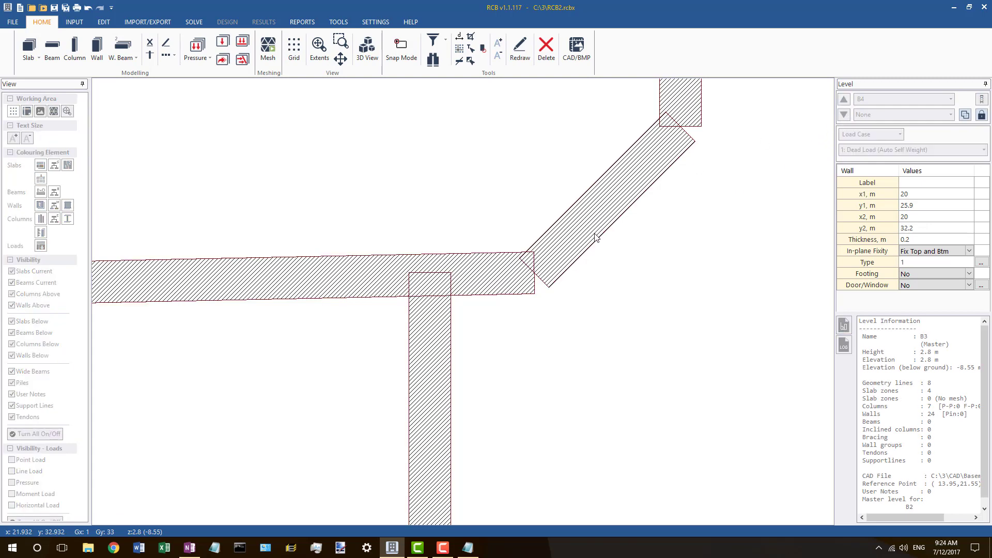
# Step: Clip the interior vertical wall's upper end to the sloped upper wall's centreline using Extend with Mouse and Clip
pyautogui.click(443, 314)
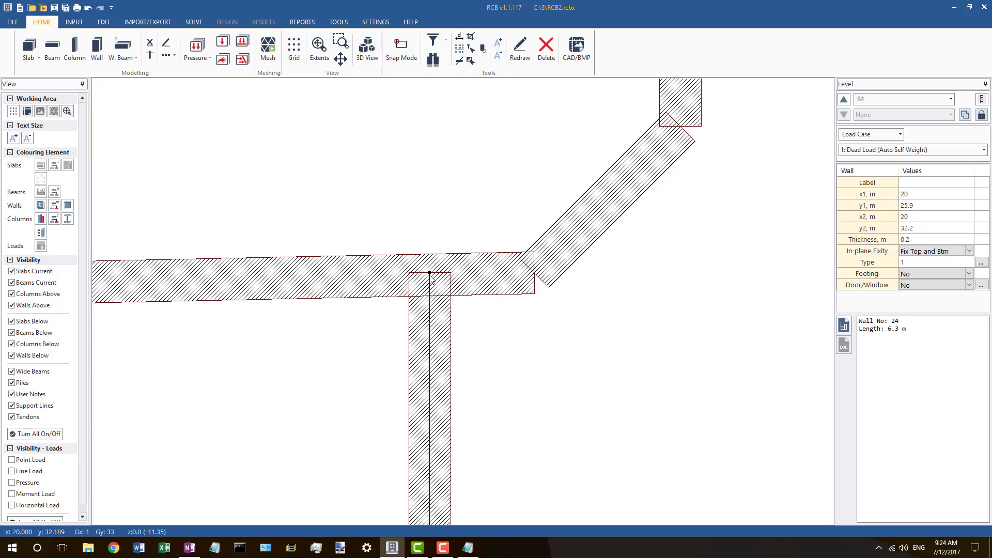
pyautogui.click(373, 281)
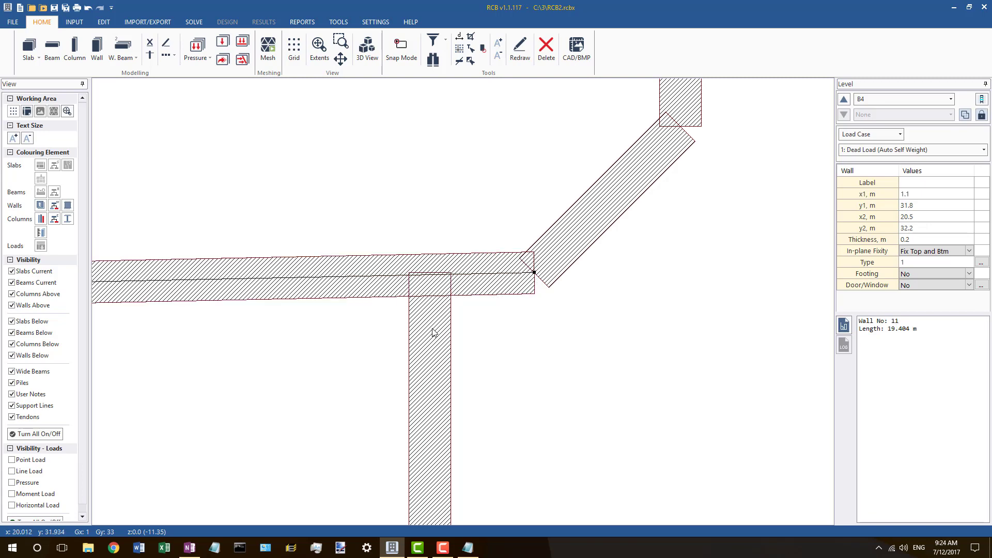
pyautogui.click(433, 332)
pyautogui.rightClick(429, 272)
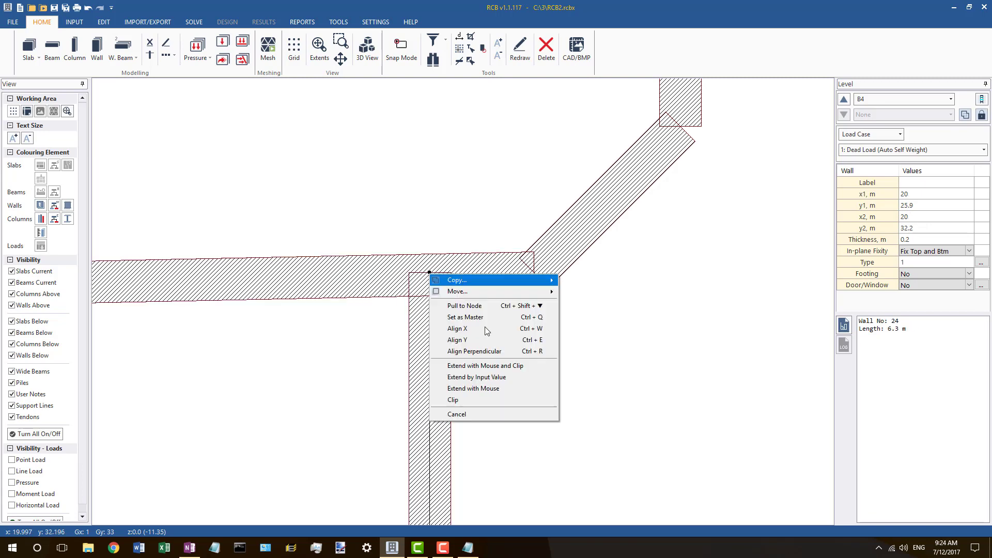
pyautogui.click(485, 367)
pyautogui.click(454, 296)
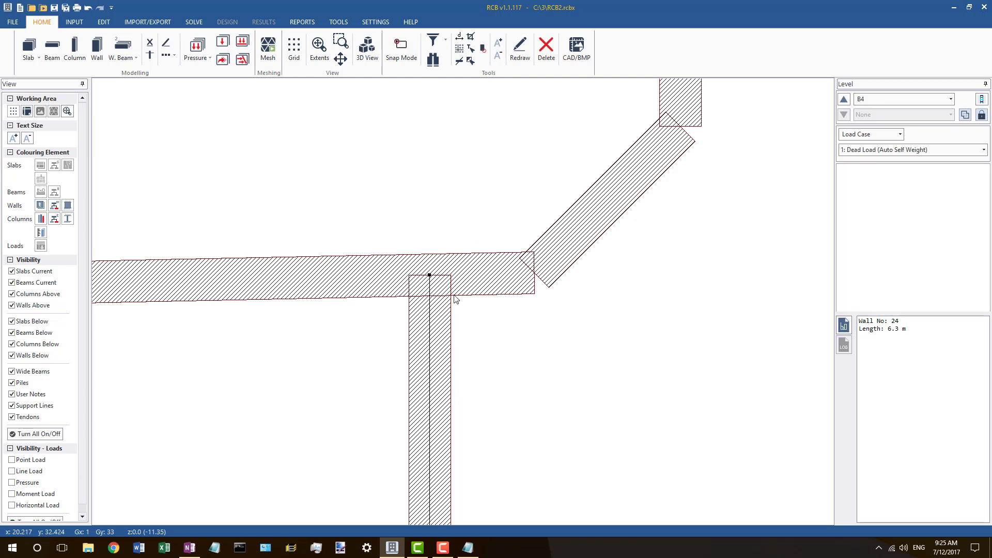
# Step: Compare the clipped interior wall with the sloped upper wall and examine the clipped wall's y2 coordinate
pyautogui.click(385, 286)
pyautogui.click(431, 313)
pyautogui.click(383, 279)
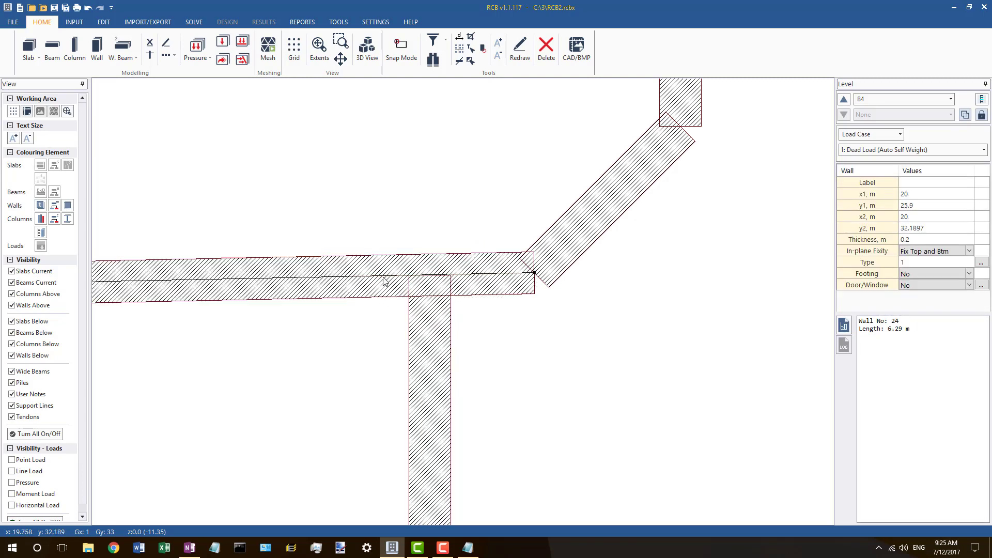
pyautogui.click(438, 304)
pyautogui.click(379, 272)
pyautogui.click(432, 318)
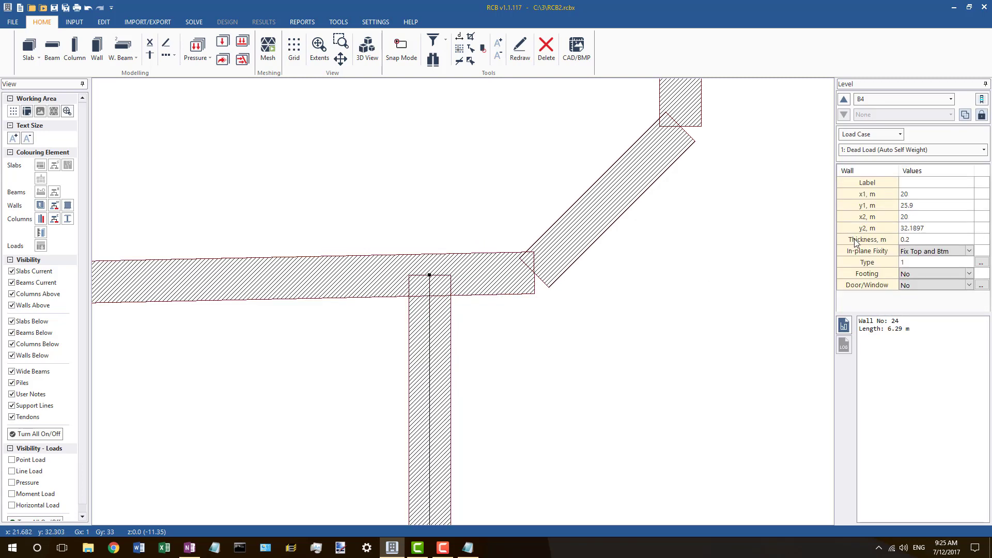
pyautogui.click(915, 230)
pyautogui.click(927, 229)
pyautogui.moveTo(927, 228); pyautogui.dragTo(891, 251)
pyautogui.click(620, 221)
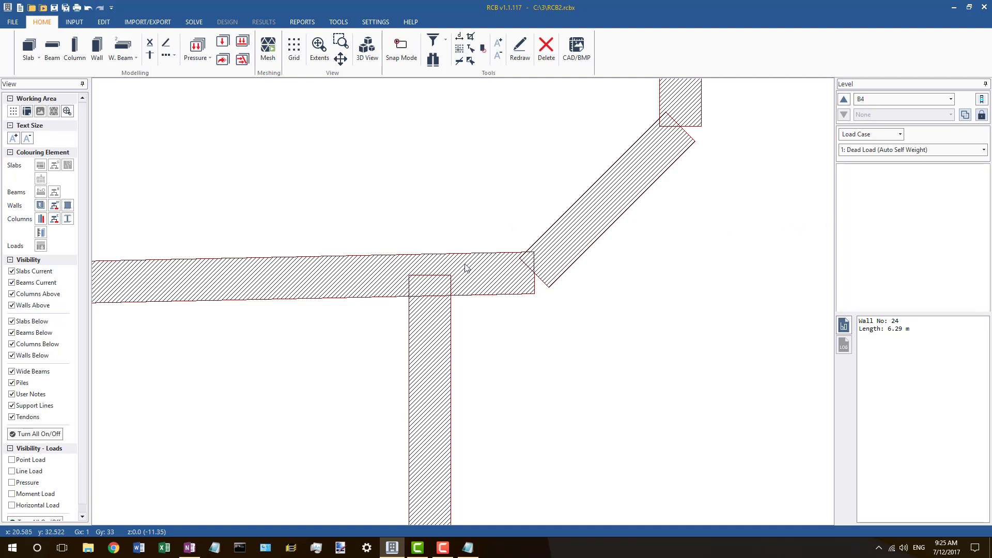
# Step: Examine the clipped interior vertical wall's y2 coordinate and the available Round Off increments
pyautogui.click(448, 327)
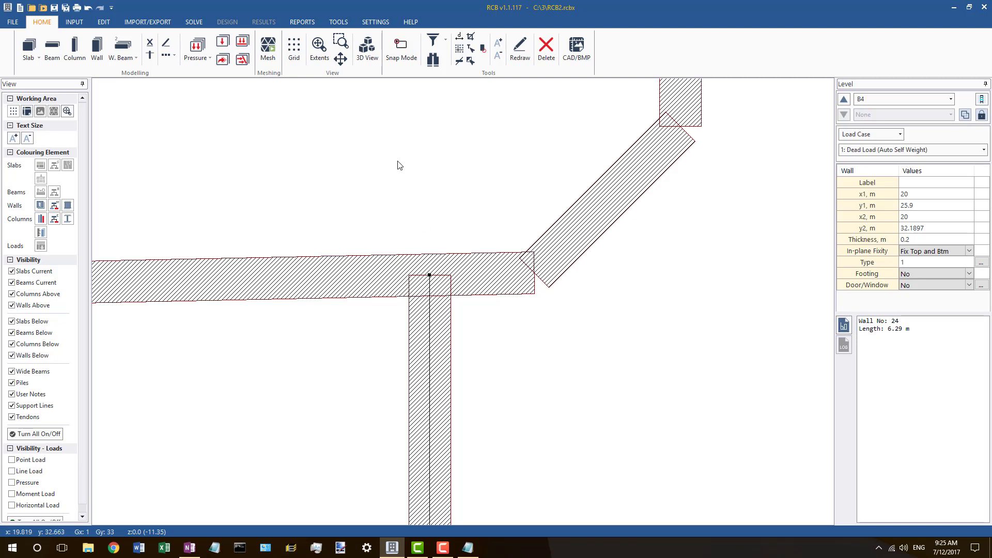
pyautogui.click(339, 22)
pyautogui.click(398, 59)
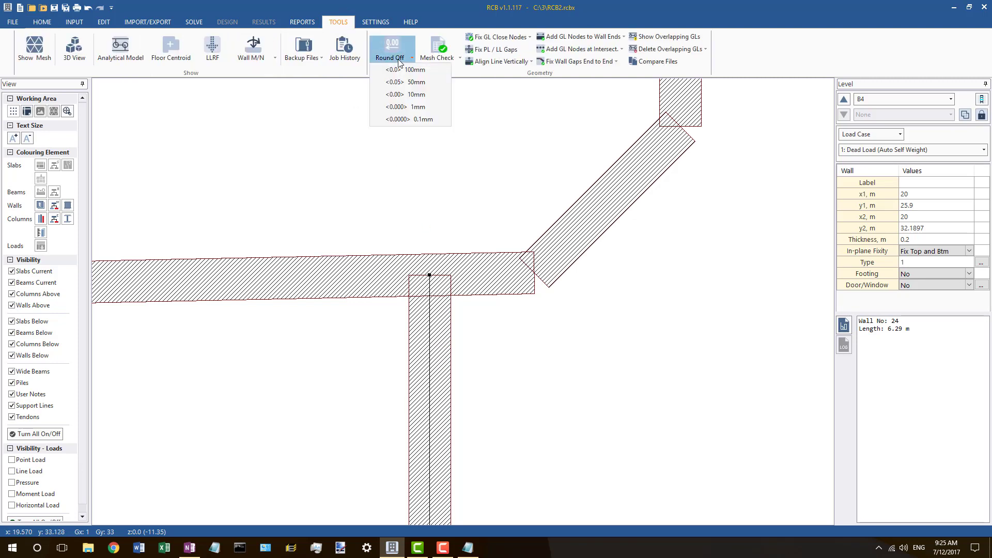
pyautogui.click(311, 134)
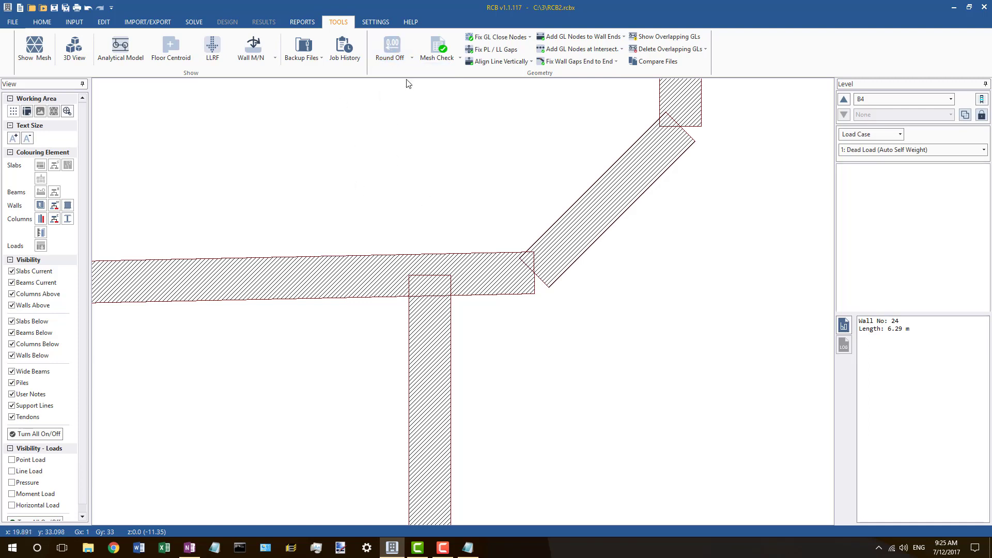
pyautogui.click(405, 56)
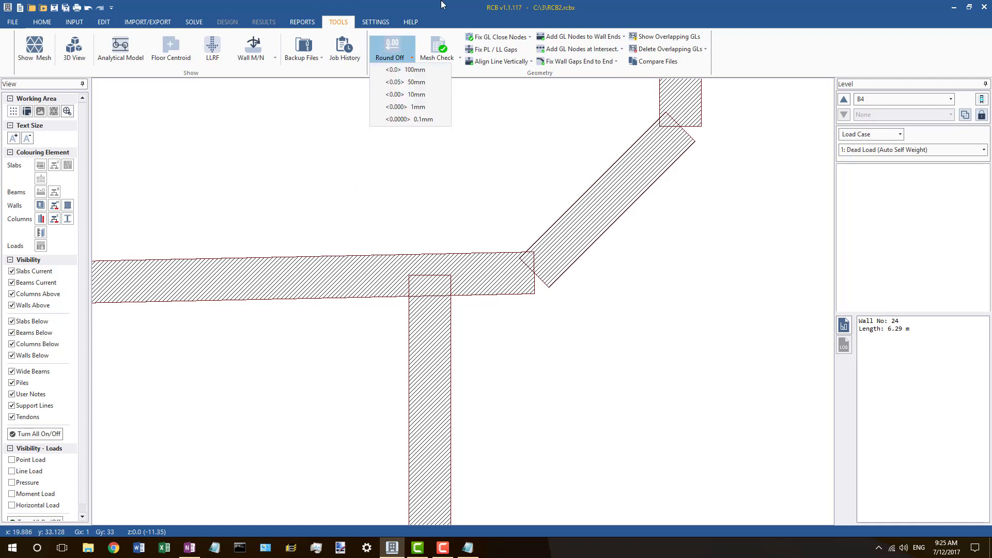
pyautogui.click(405, 69)
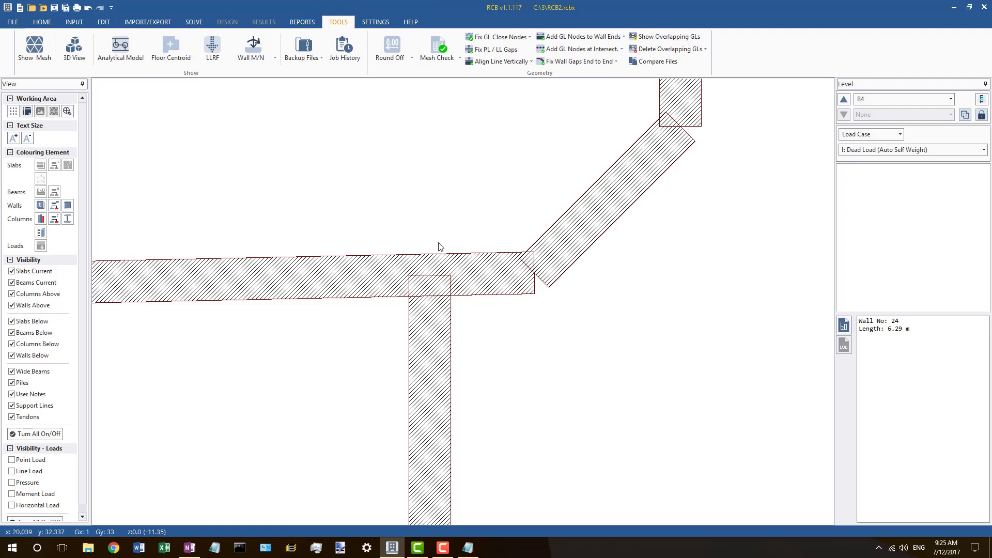
# Step: Inspect the sloped upper wall's end coordinates and its joints with the interior vertical wall and the short angled wall
pyautogui.scroll(-3, 460, 285)
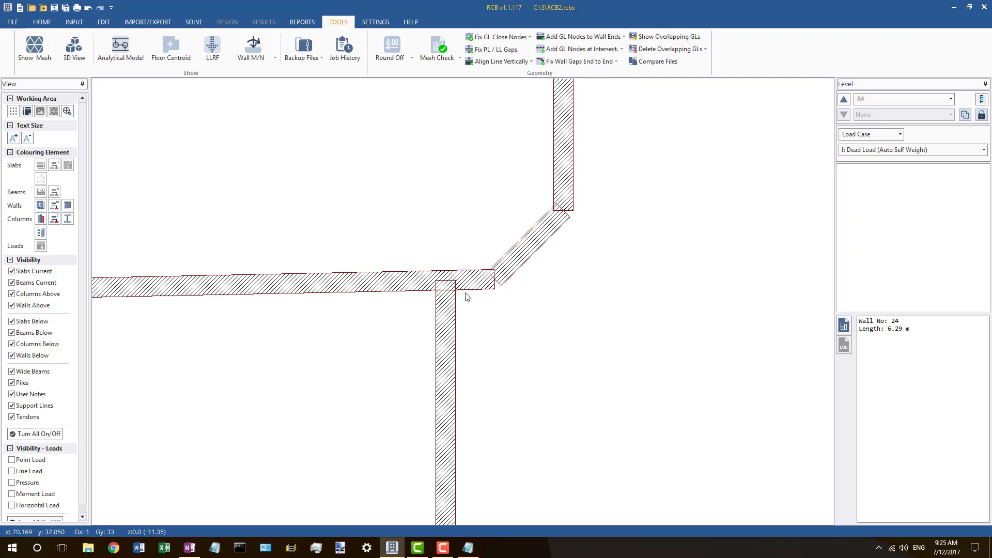
pyautogui.scroll(-5, 496, 287)
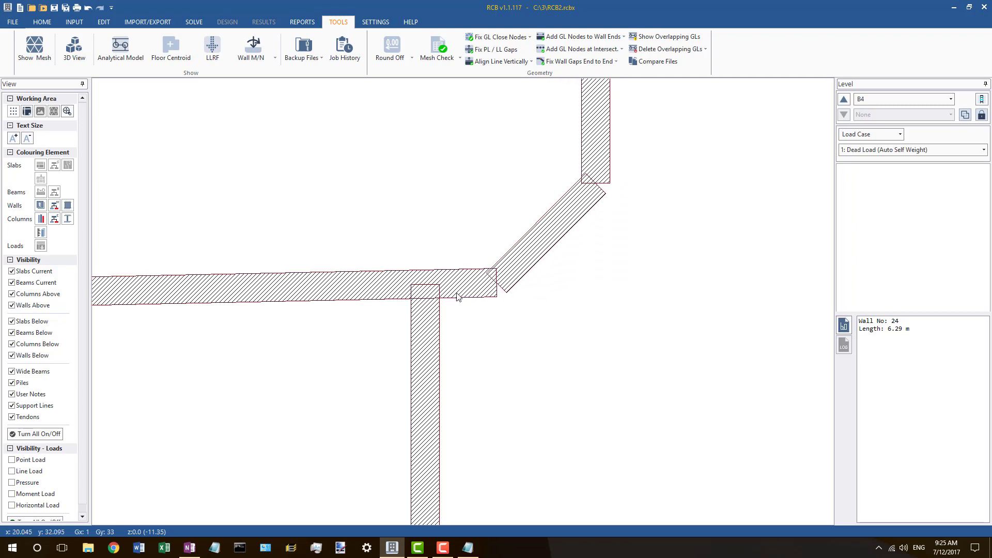
pyautogui.click(419, 289)
pyautogui.scroll(-4, 522, 296)
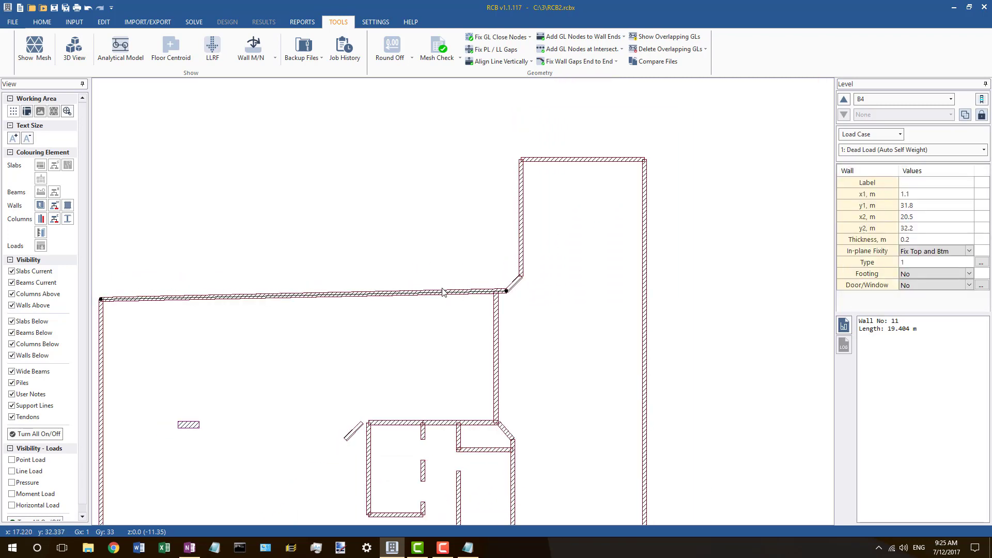
pyautogui.scroll(2, 479, 284)
pyautogui.scroll(1, 494, 287)
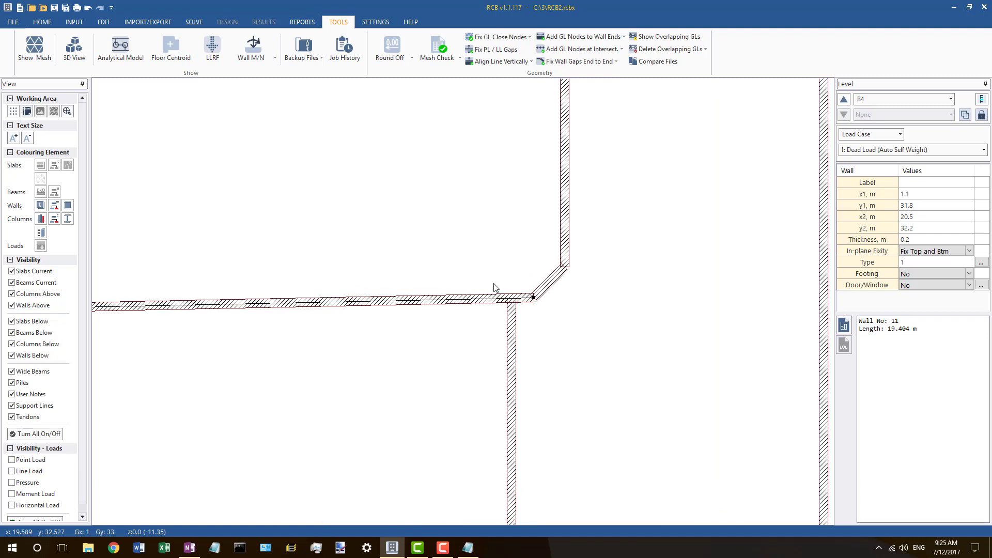
pyautogui.scroll(3, 497, 287)
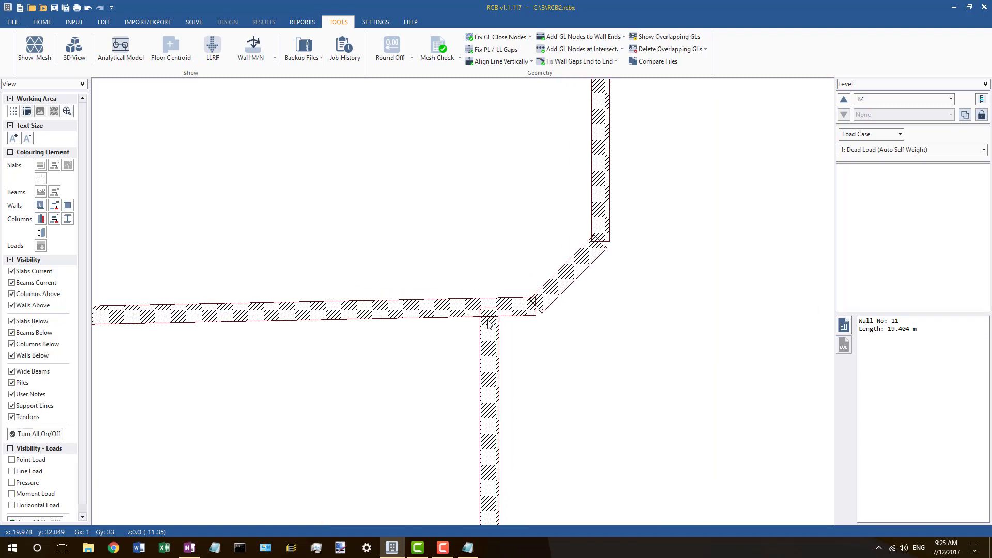
# Step: Return the interior vertical wall's upper end to y2 32.2 and shorten the sloped upper wall to that node, at x2 20
pyautogui.click(497, 323)
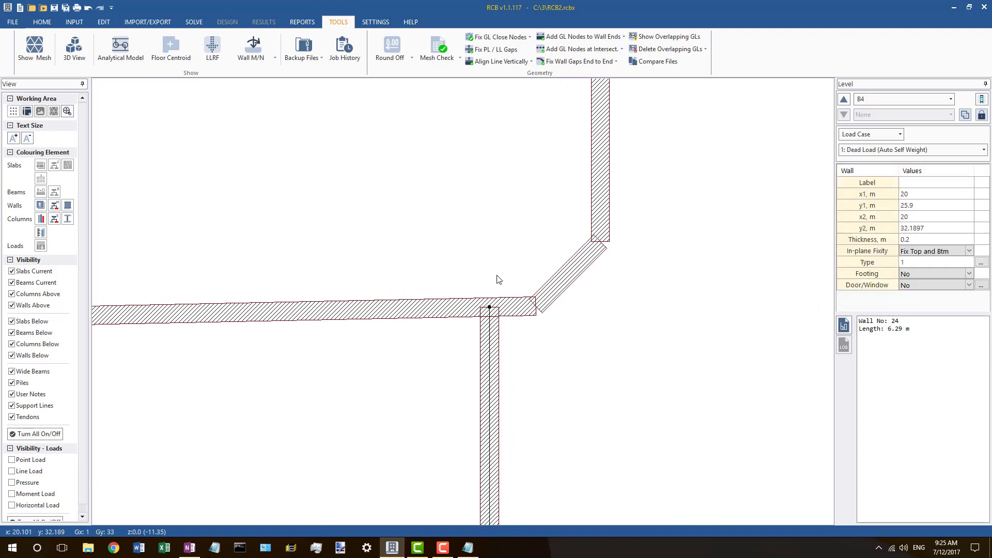
pyautogui.click(500, 237)
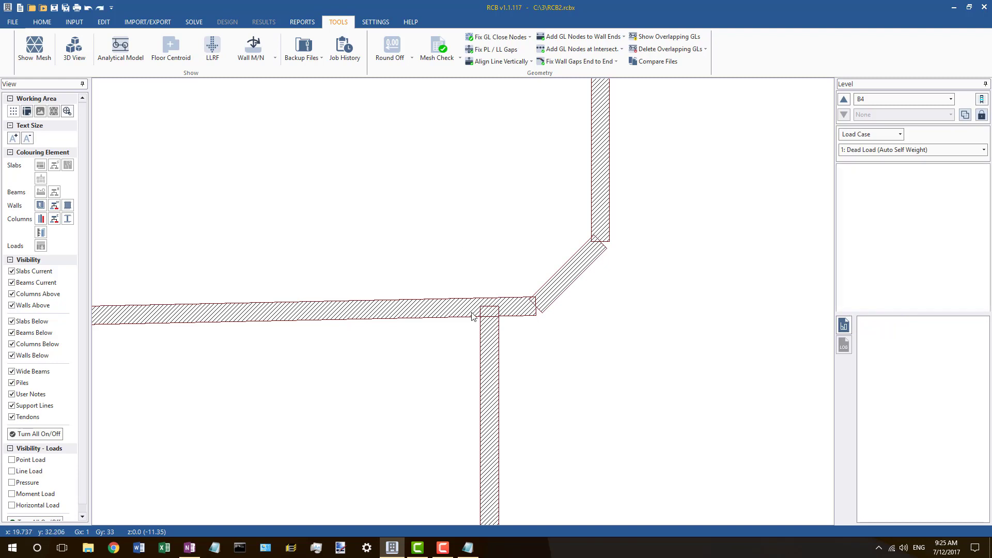
pyautogui.click(472, 315)
pyautogui.scroll(2, 479, 283)
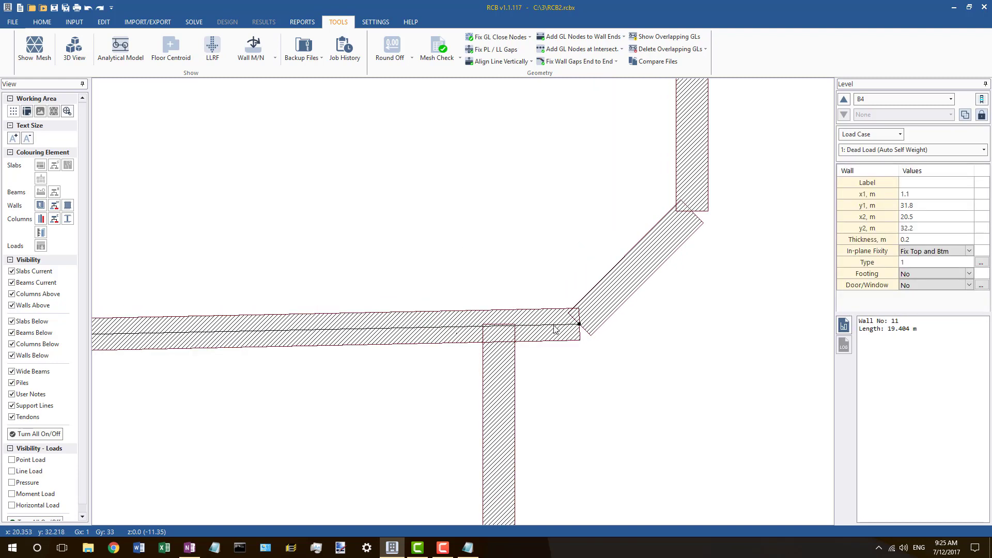
pyautogui.moveTo(574, 321); pyautogui.dragTo(499, 323)
# Step: Draw a 0.2 m thick wall from the T-junction node to the lower end of the short angled wall
pyautogui.click(42, 24)
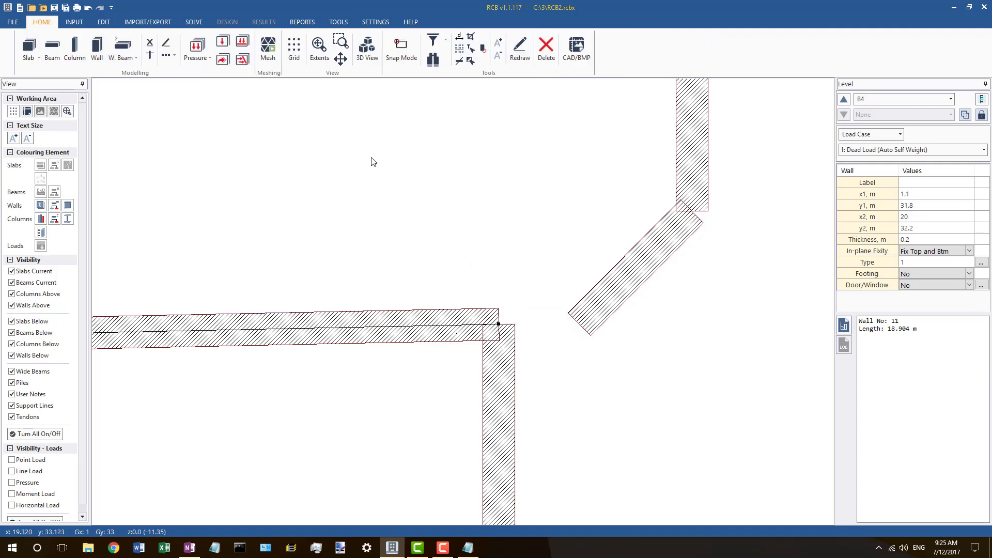
pyautogui.click(97, 49)
pyautogui.click(498, 323)
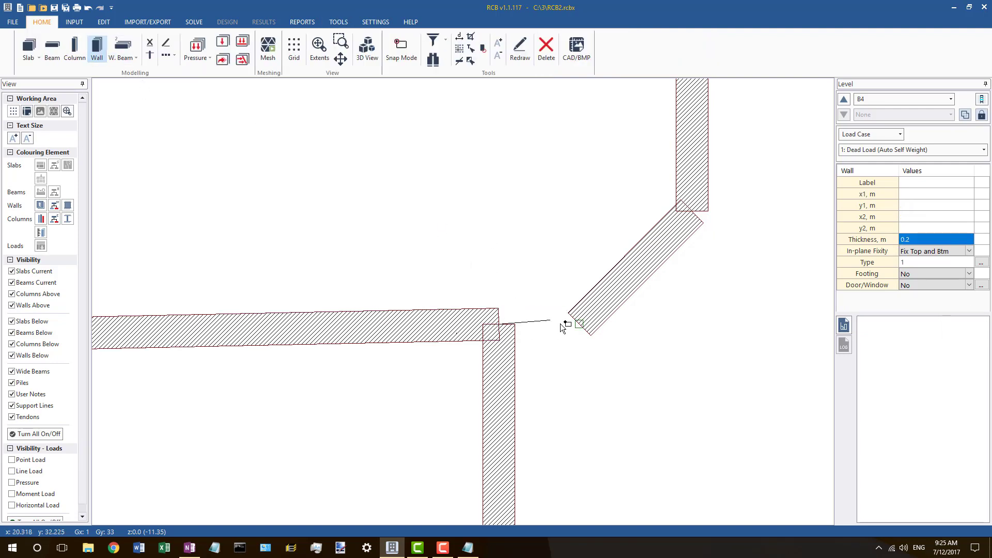
pyautogui.click(590, 340)
pyautogui.press('Escape')
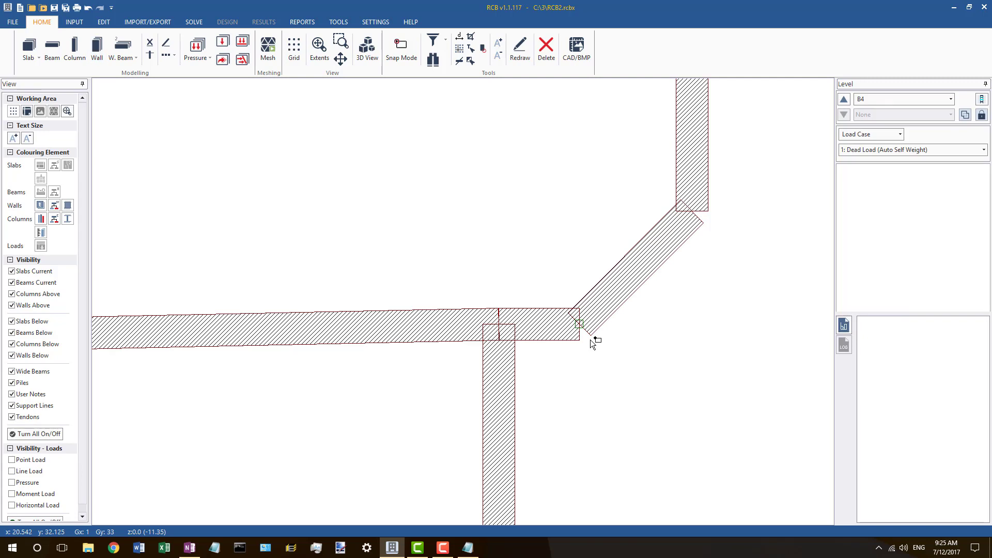
# Step: Check that the sloped upper wall, the new short wall and the interior vertical wall share the same node coordinates
pyautogui.scroll(-5, 537, 295)
pyautogui.scroll(3, 542, 298)
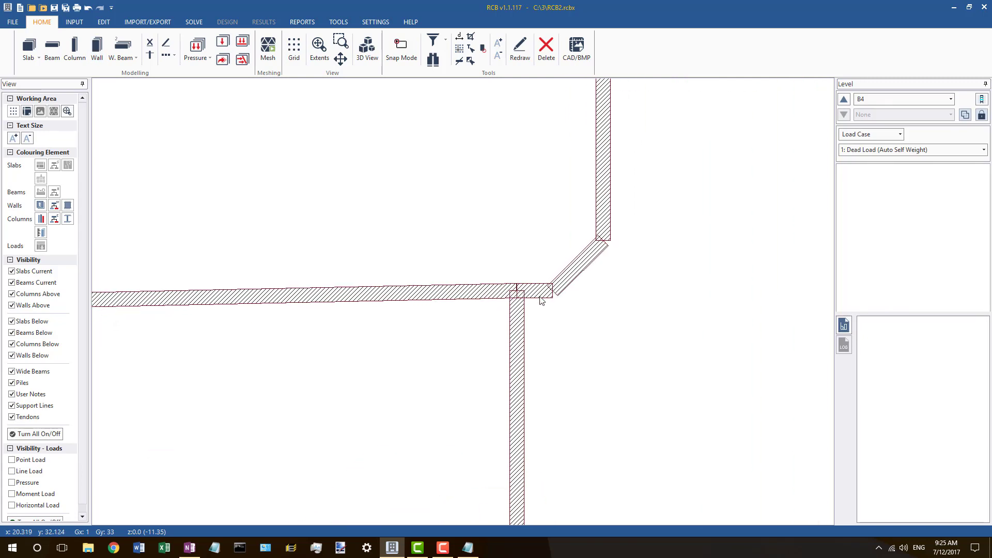
pyautogui.click(543, 291)
pyautogui.click(545, 289)
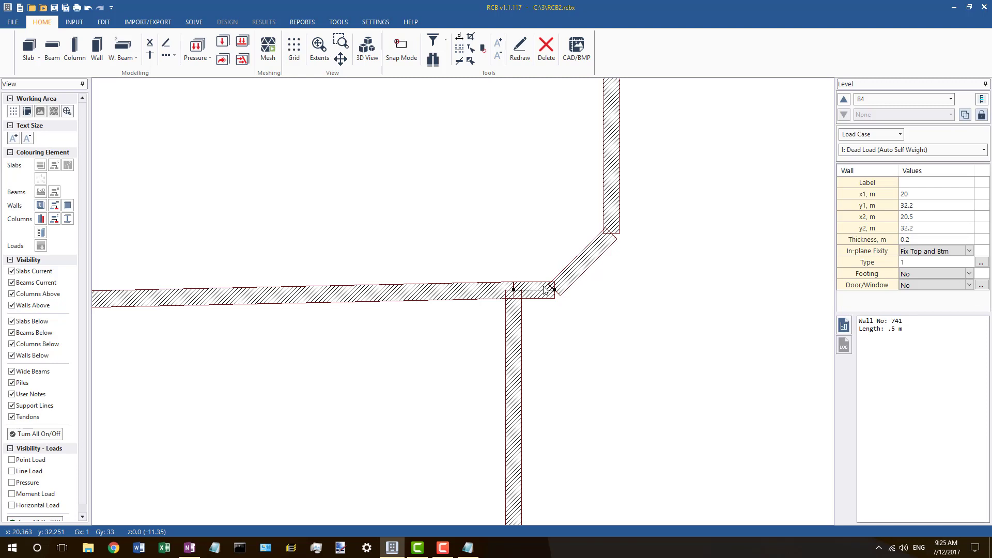
pyautogui.scroll(3, 520, 284)
pyautogui.click(467, 293)
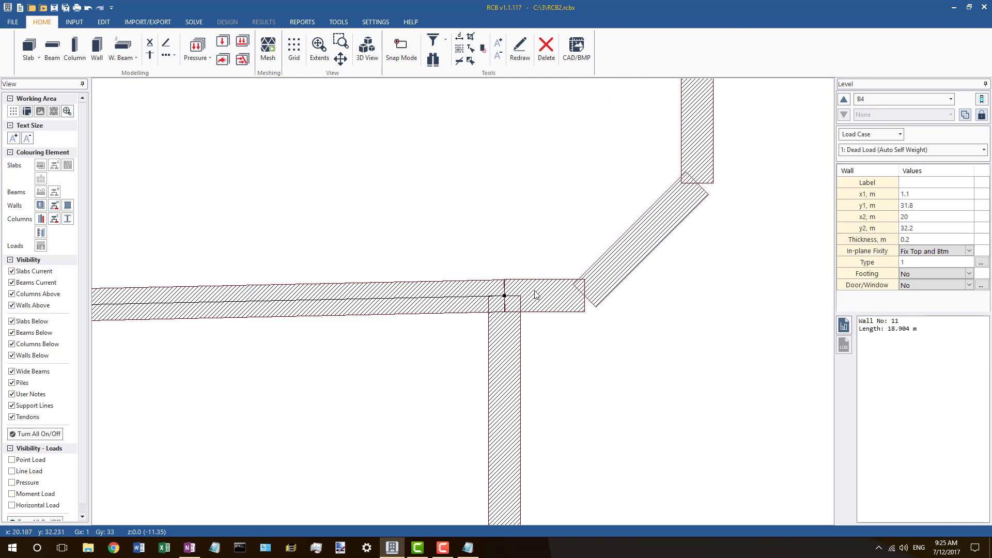
pyautogui.click(522, 326)
pyautogui.click(505, 326)
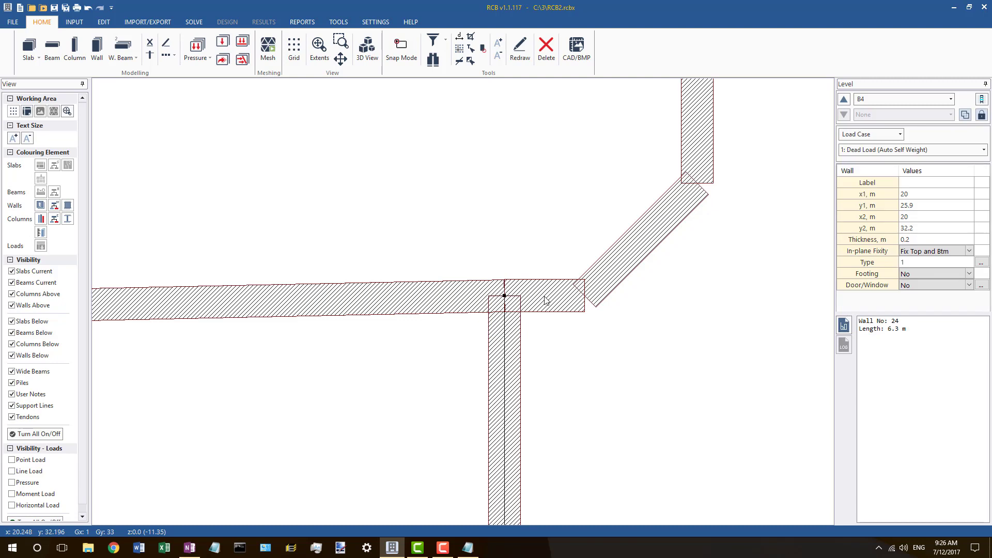
pyautogui.click(545, 297)
pyautogui.click(477, 296)
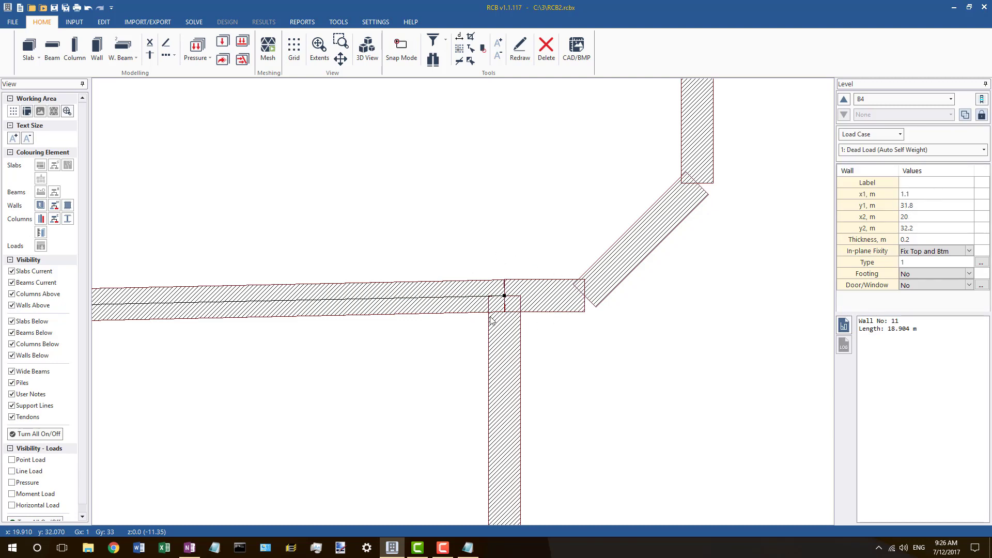
# Step: Snap the left end of the core's short horizontal wall to the lower node of the adjoining vertical wall, giving a 2.6 m length
pyautogui.scroll(-5, 491, 319)
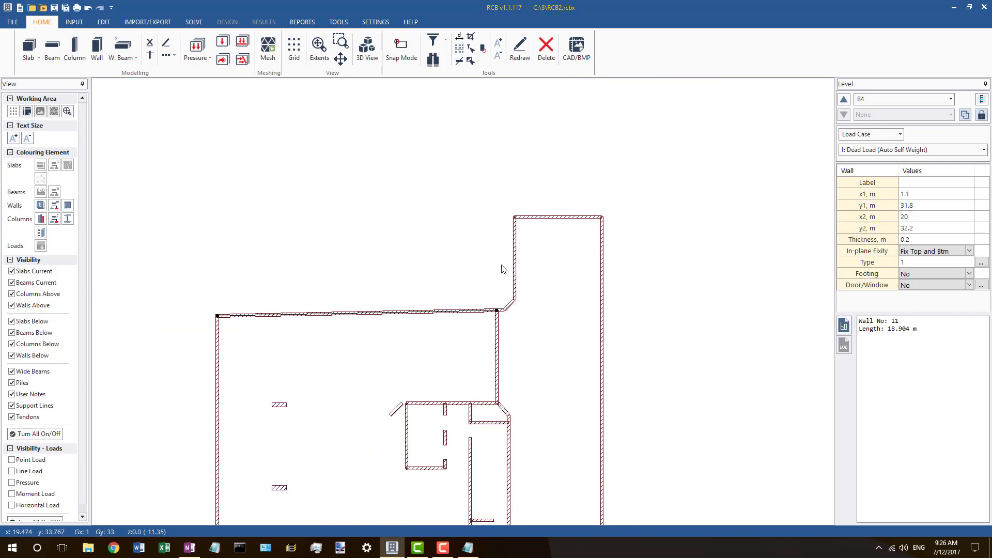
pyautogui.scroll(-1, 502, 269)
pyautogui.scroll(3, 437, 338)
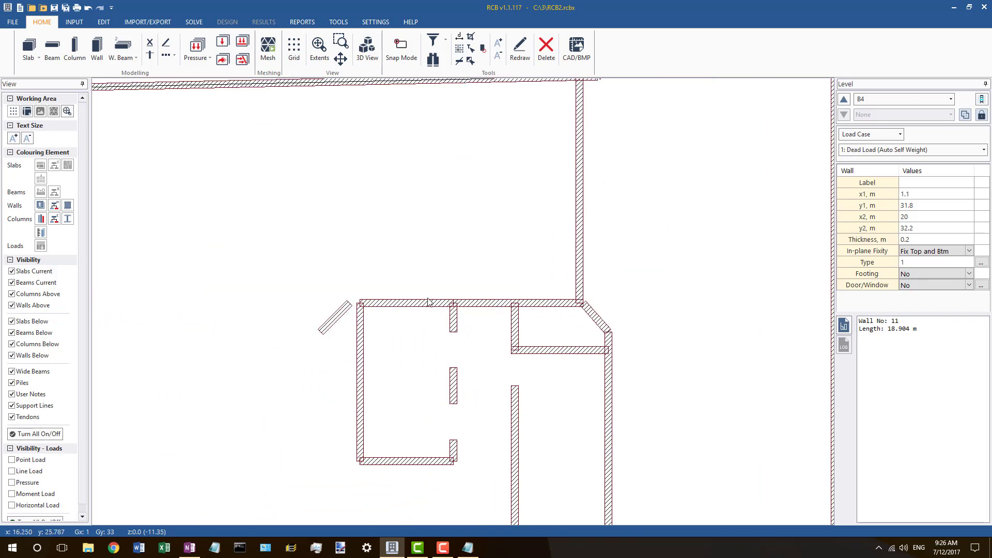
pyautogui.scroll(-3, 416, 221)
pyautogui.scroll(3, 491, 288)
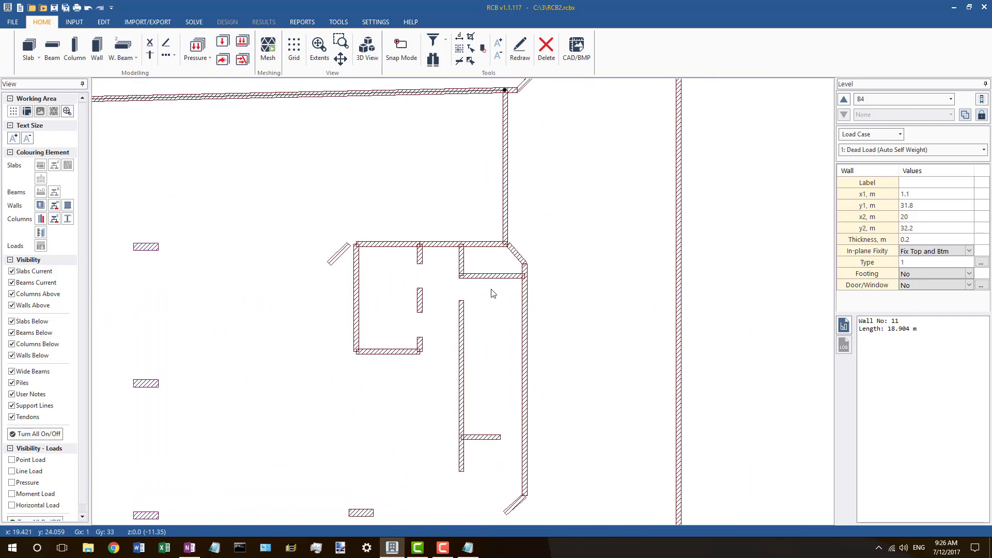
pyautogui.scroll(2, 483, 282)
pyautogui.click(443, 267)
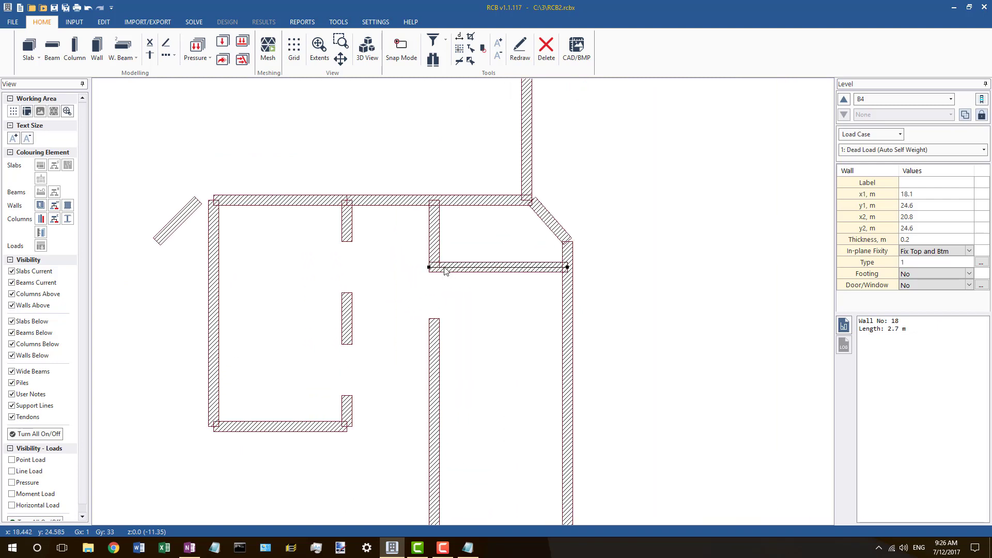
pyautogui.moveTo(430, 267); pyautogui.dragTo(434, 267)
pyautogui.click(413, 184)
# Step: Check that the small angled wall at the core's lower right corner connects to the long vertical core wall
pyautogui.scroll(-5, 487, 214)
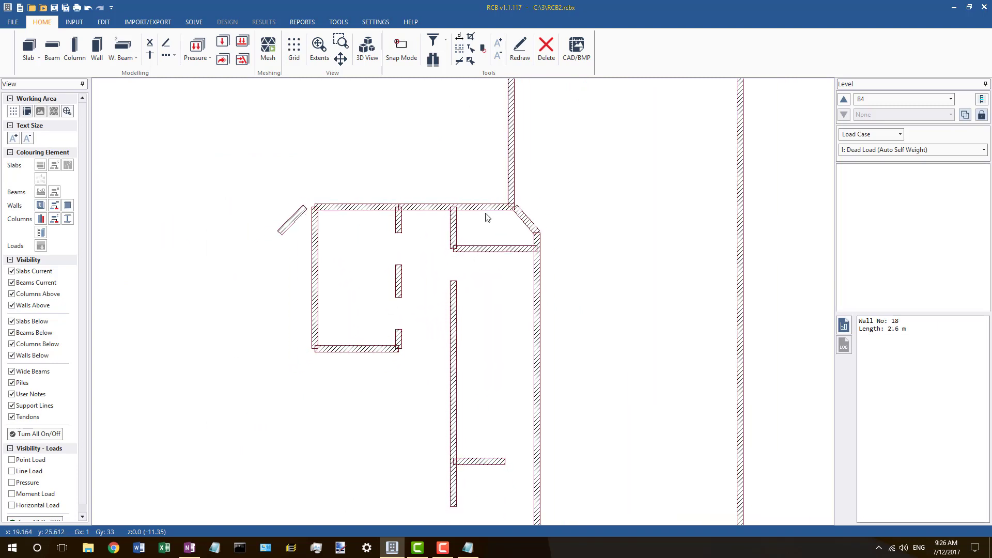
pyautogui.scroll(3, 499, 381)
pyautogui.scroll(4, 543, 451)
pyautogui.click(526, 435)
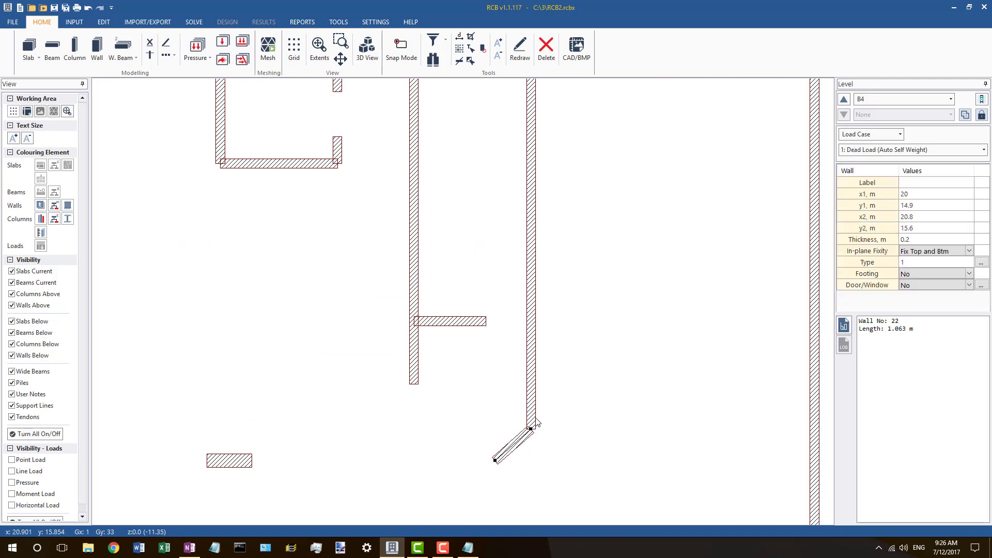
pyautogui.click(539, 426)
pyautogui.scroll(-7, 540, 425)
pyautogui.scroll(3, 385, 243)
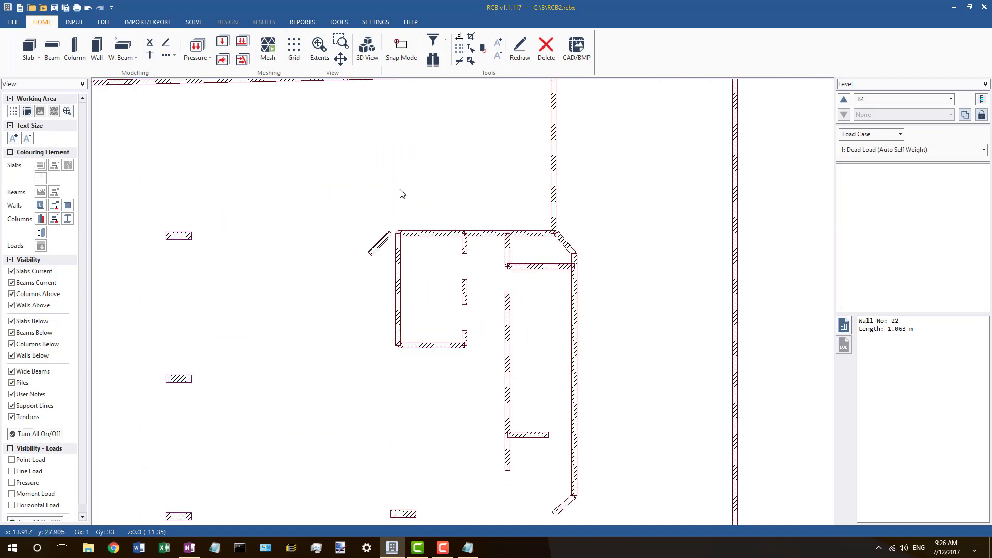
# Step: Compare the detached angled wall near the core's upper left corner between levels B4 and B3
pyautogui.click(394, 242)
pyautogui.scroll(3, 397, 242)
pyautogui.click(845, 100)
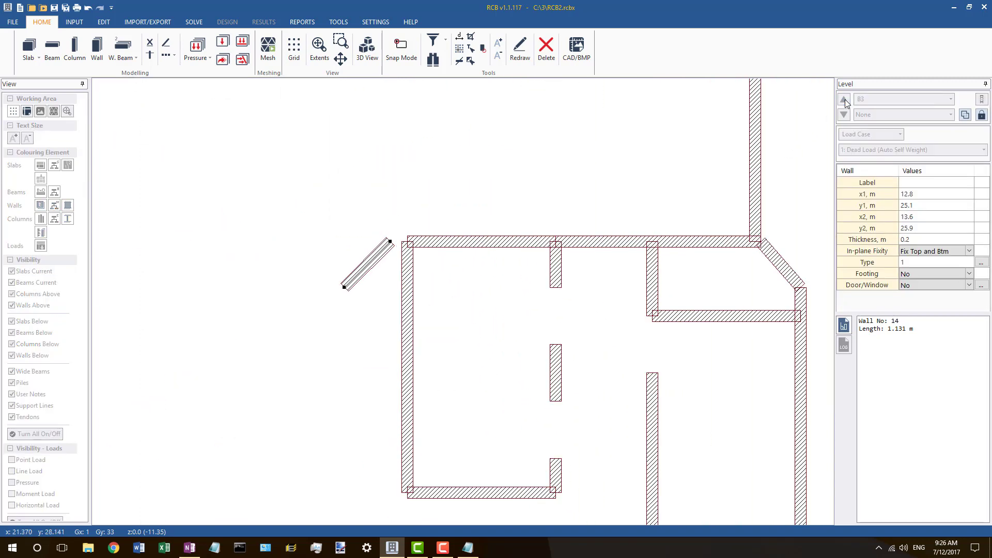
pyautogui.click(845, 116)
pyautogui.scroll(-3, 504, 268)
pyautogui.scroll(-3, 503, 270)
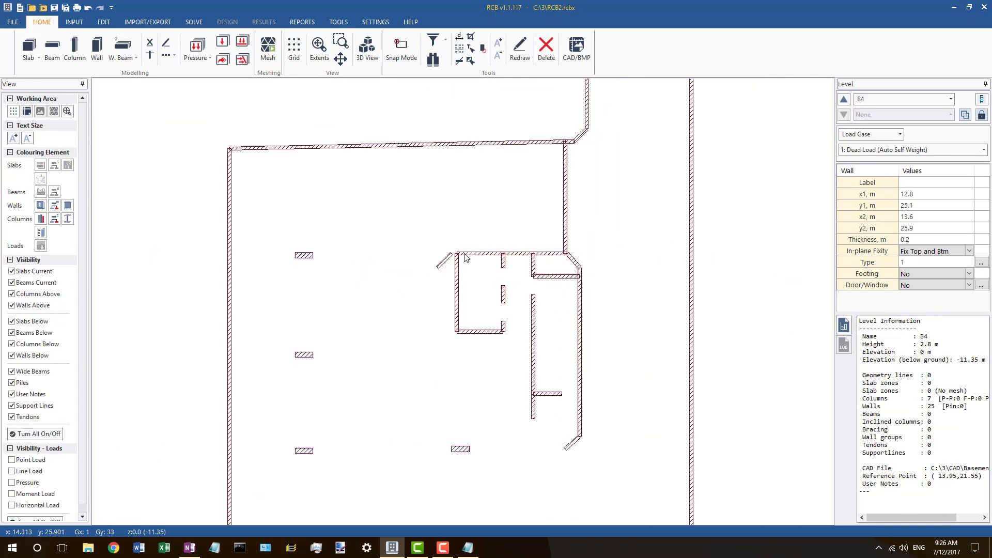
pyautogui.scroll(2, 455, 254)
pyautogui.click(451, 251)
pyautogui.scroll(1, 589, 232)
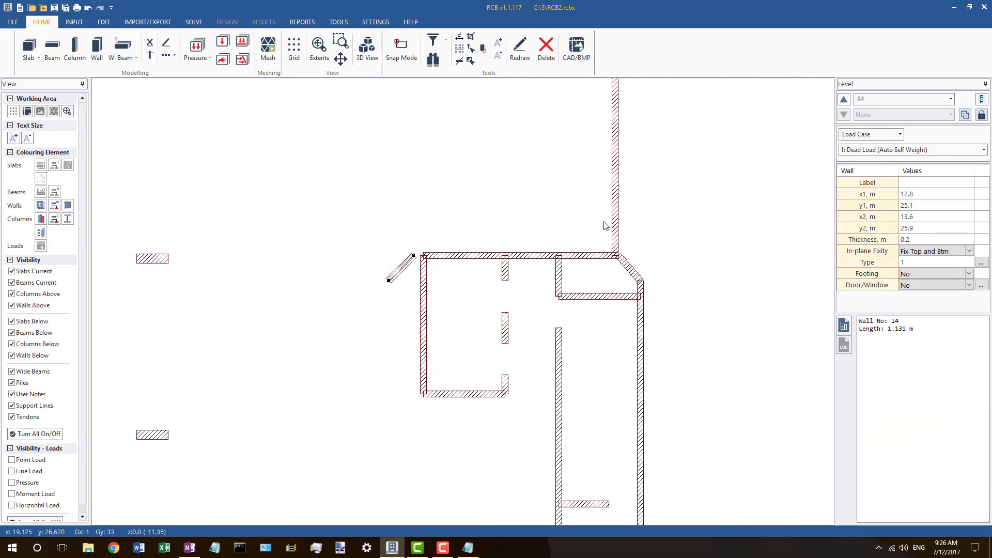
pyautogui.click(844, 100)
pyautogui.click(412, 260)
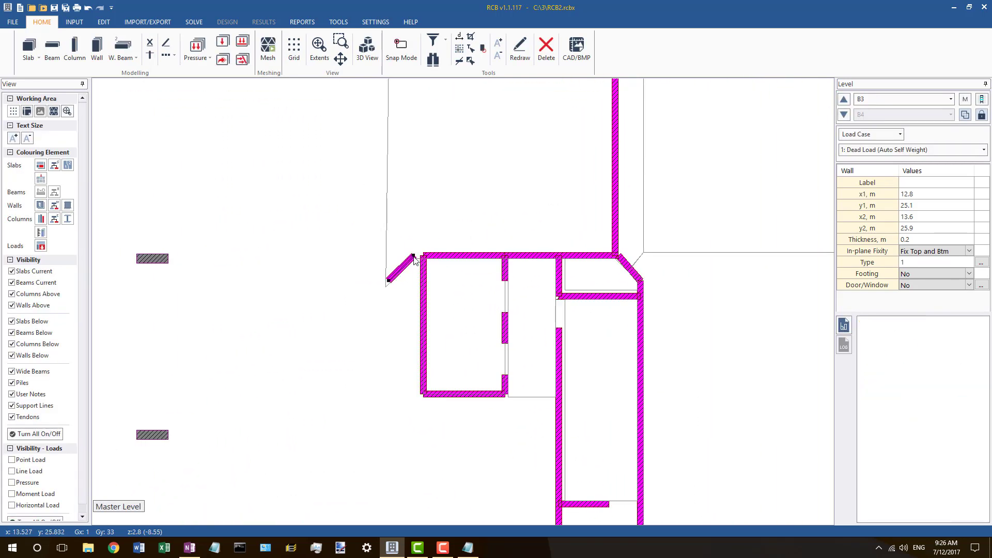
pyautogui.scroll(2, 417, 260)
pyautogui.click(843, 115)
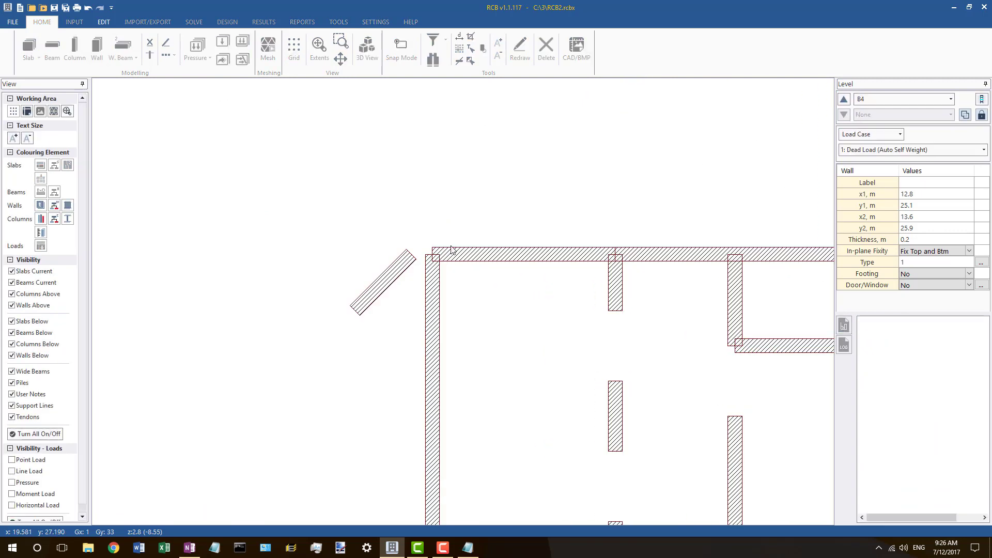
# Step: On level B4, extend the detached angled wall's upper end to the core's upper left corner node, at x2 13.9
pyautogui.click(412, 258)
pyautogui.moveTo(414, 256); pyautogui.dragTo(432, 255)
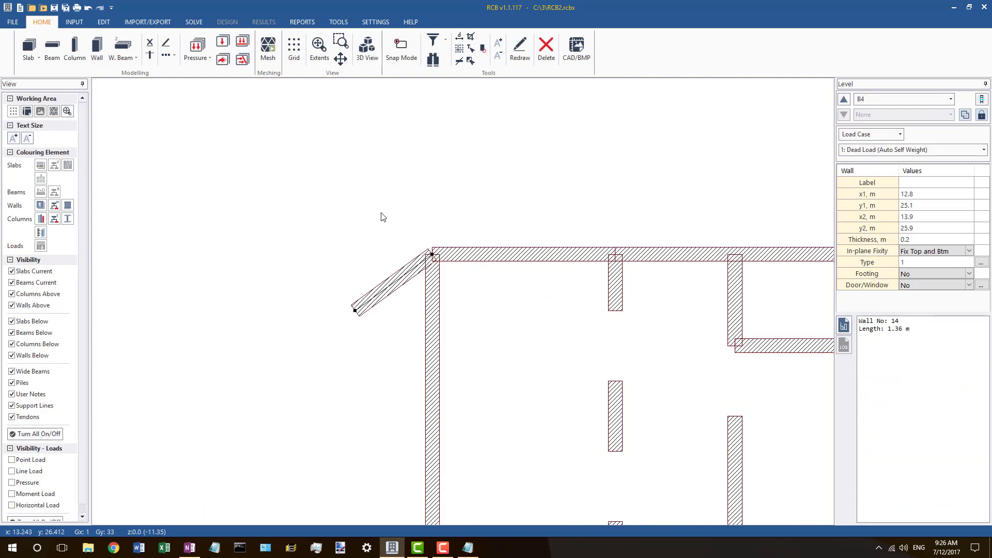
pyautogui.scroll(-2, 387, 221)
pyautogui.scroll(-2, 385, 222)
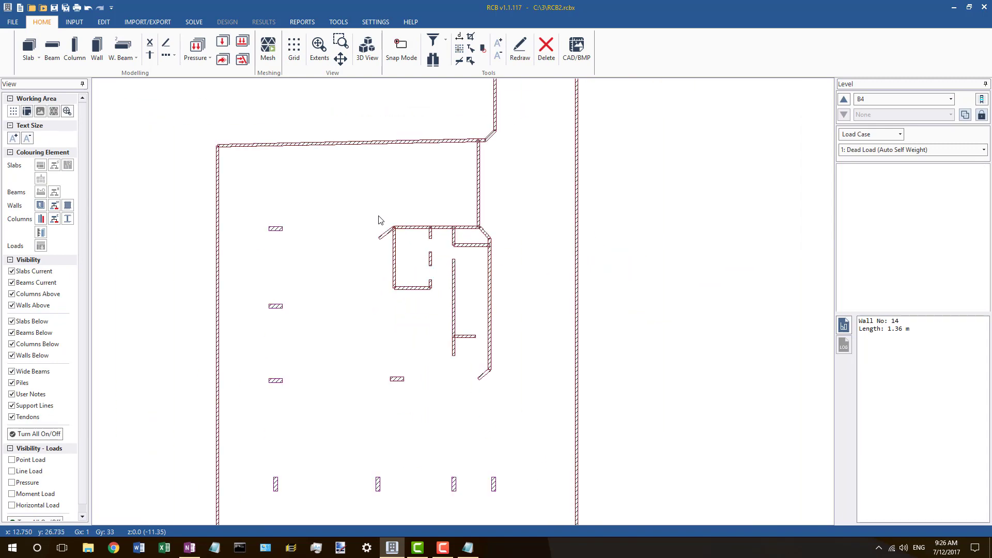
# Step: Examine the level B4 wall layout around the core and along the building perimeter
pyautogui.scroll(-5, 407, 210)
pyautogui.scroll(3, 390, 328)
pyautogui.scroll(-3, 389, 329)
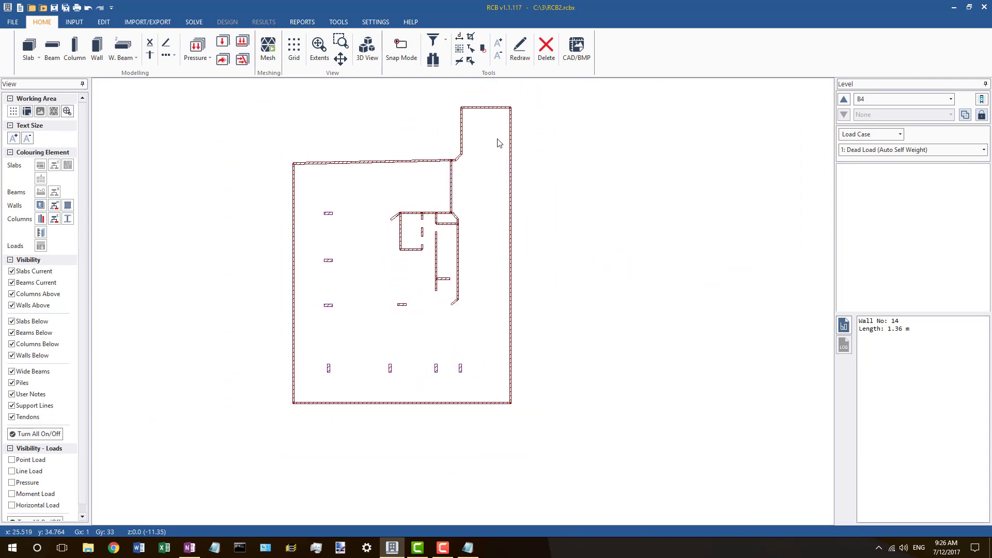
pyautogui.scroll(2, 483, 124)
pyautogui.scroll(2, 379, 227)
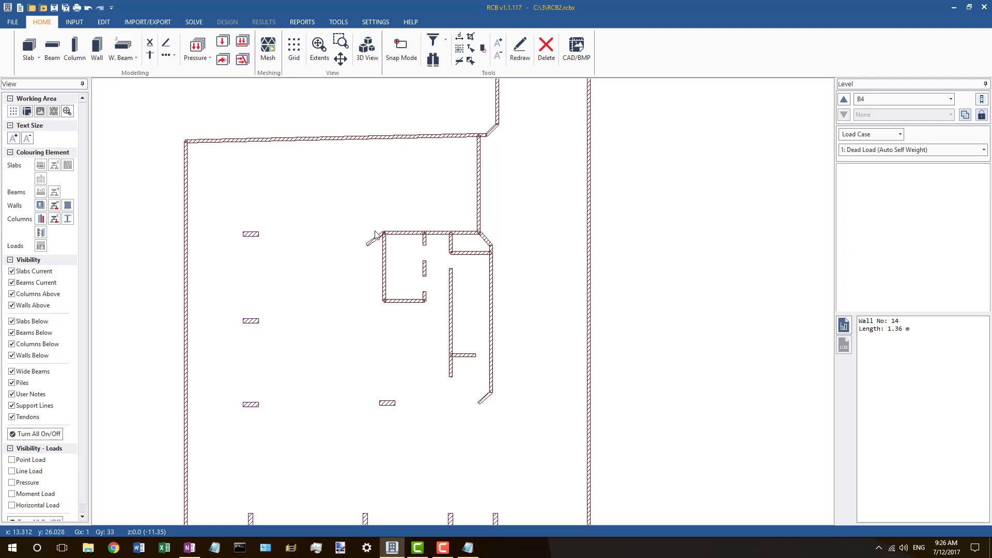
pyautogui.scroll(-1, 310, 212)
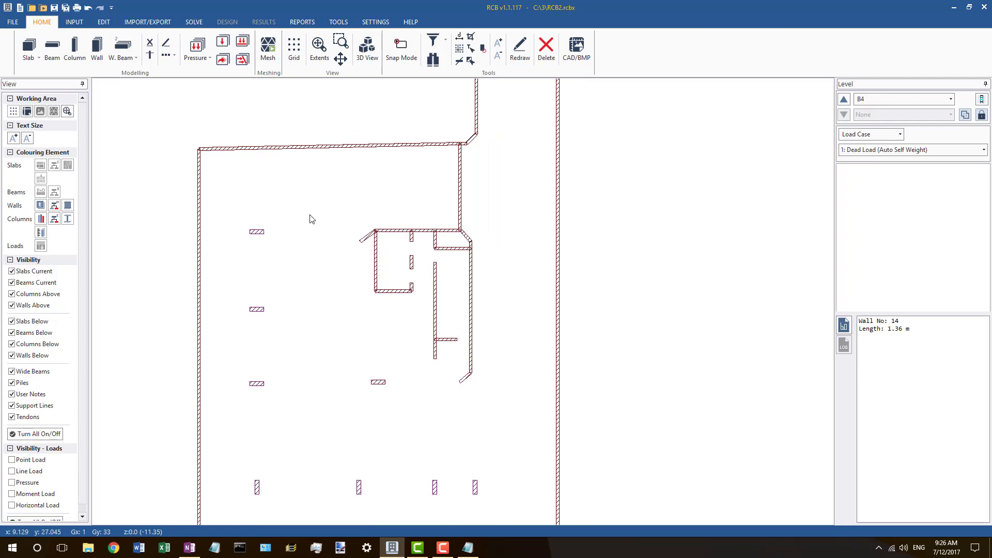
pyautogui.scroll(-3, 479, 226)
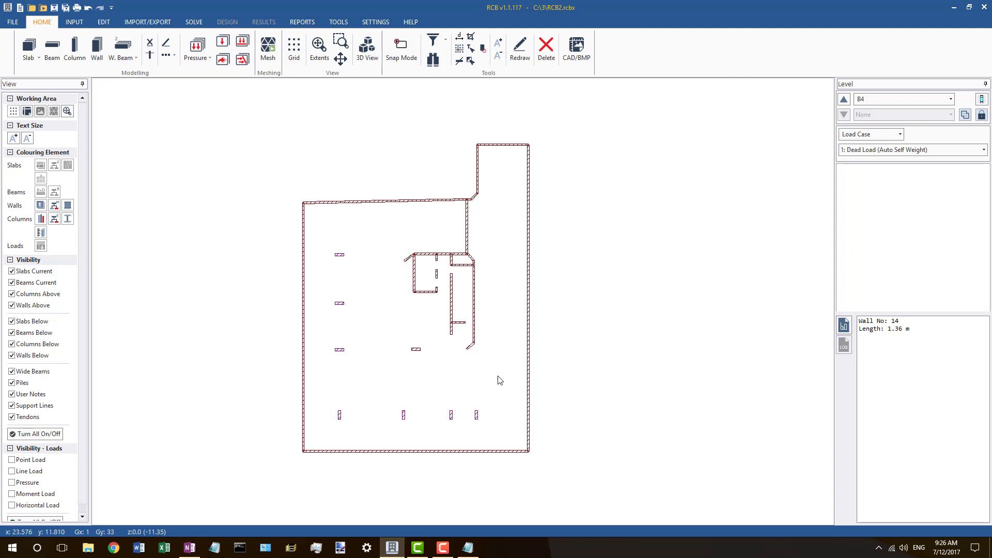
# Step: Go up to level B3 and examine its core, perimeter walls and slab lines against the level B4 layout
pyautogui.click(844, 100)
pyautogui.scroll(3, 473, 203)
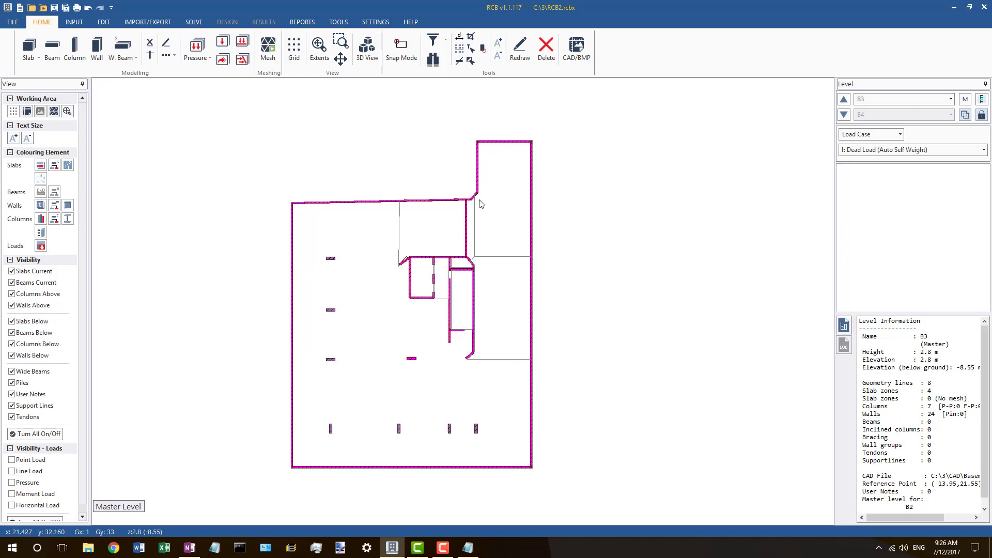
pyautogui.scroll(6, 472, 203)
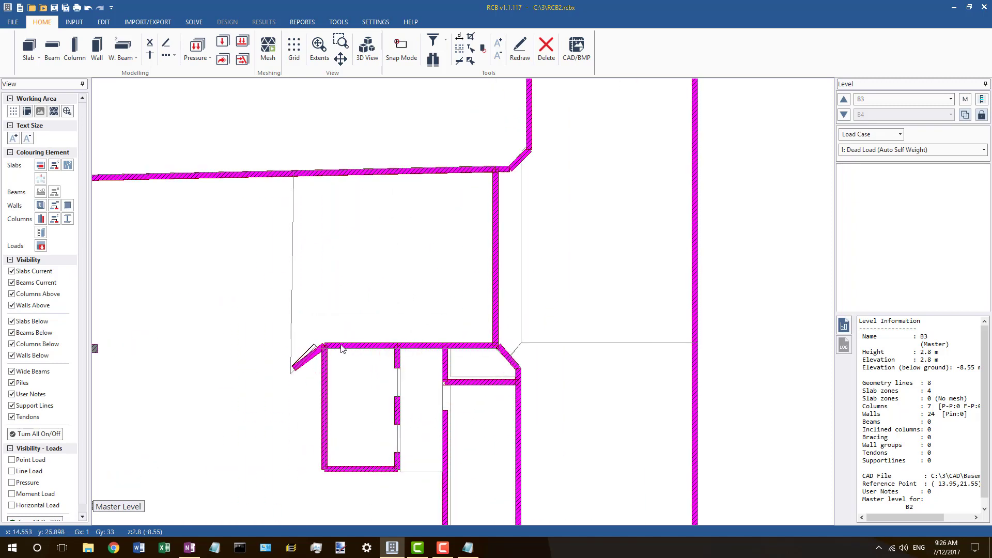
pyautogui.scroll(-7, 339, 318)
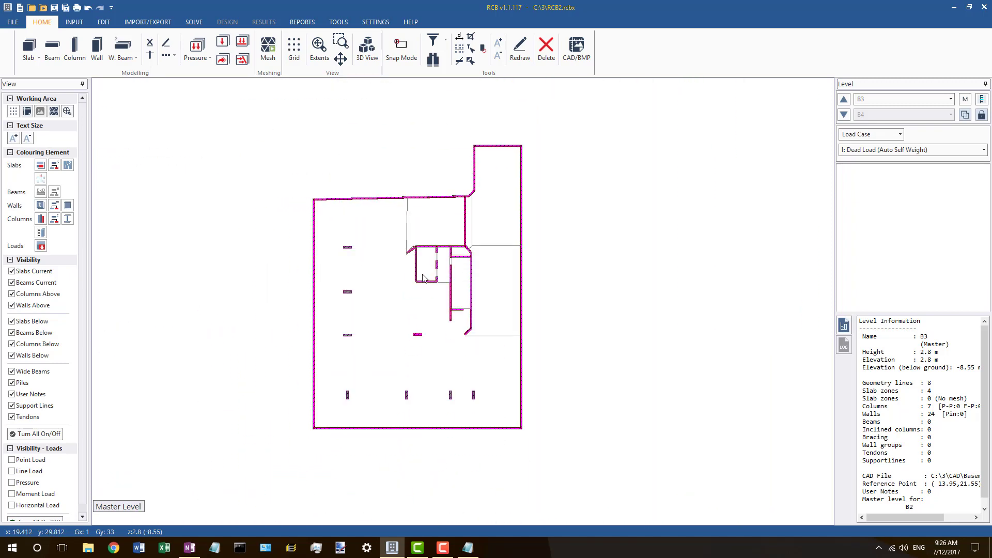
pyautogui.scroll(-1, 397, 317)
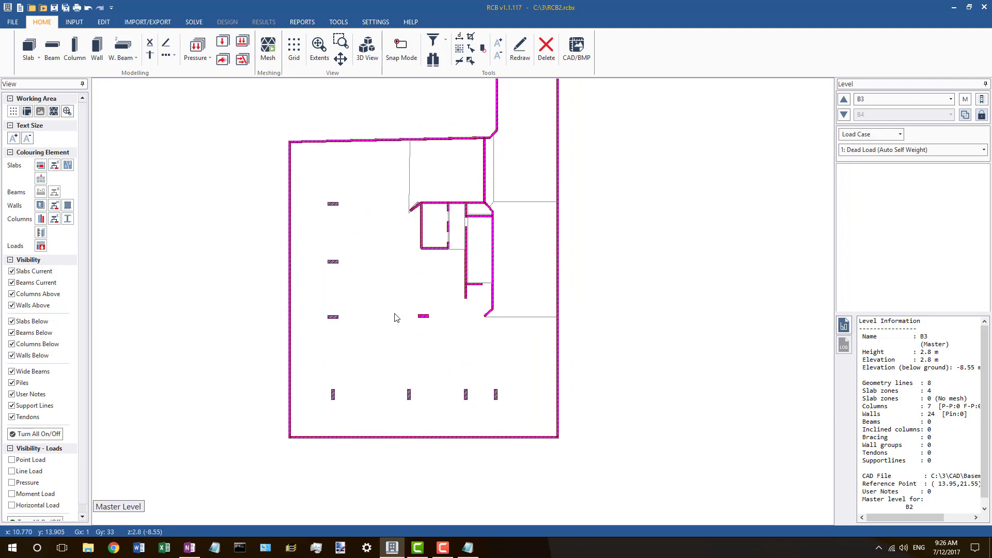
pyautogui.scroll(3, 433, 317)
pyautogui.scroll(-1, 360, 399)
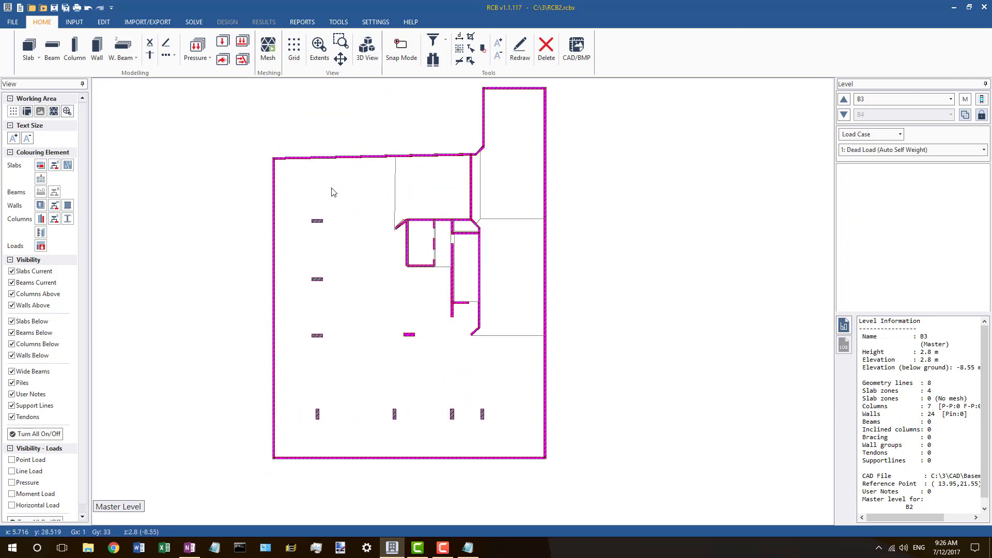
pyautogui.scroll(3, 420, 156)
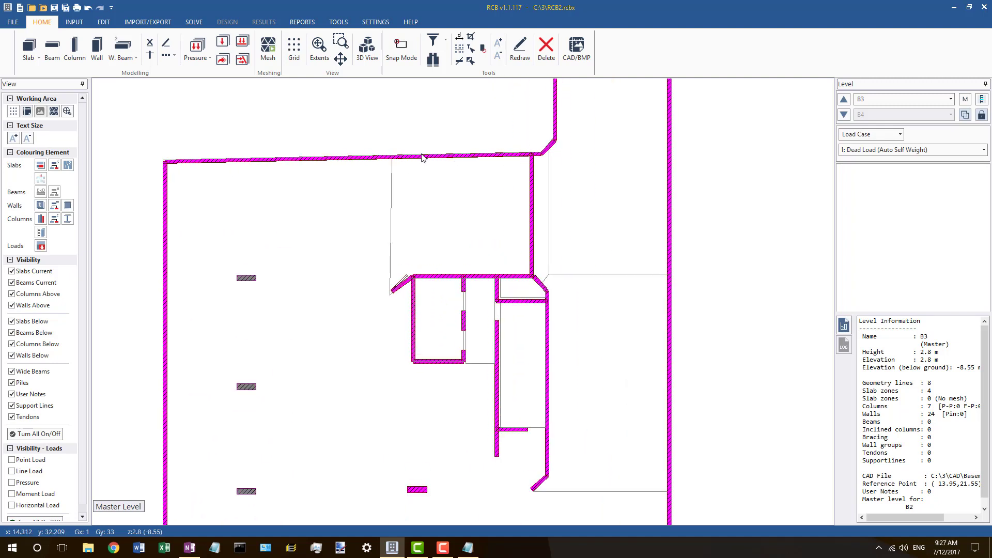
pyautogui.scroll(-2, 421, 159)
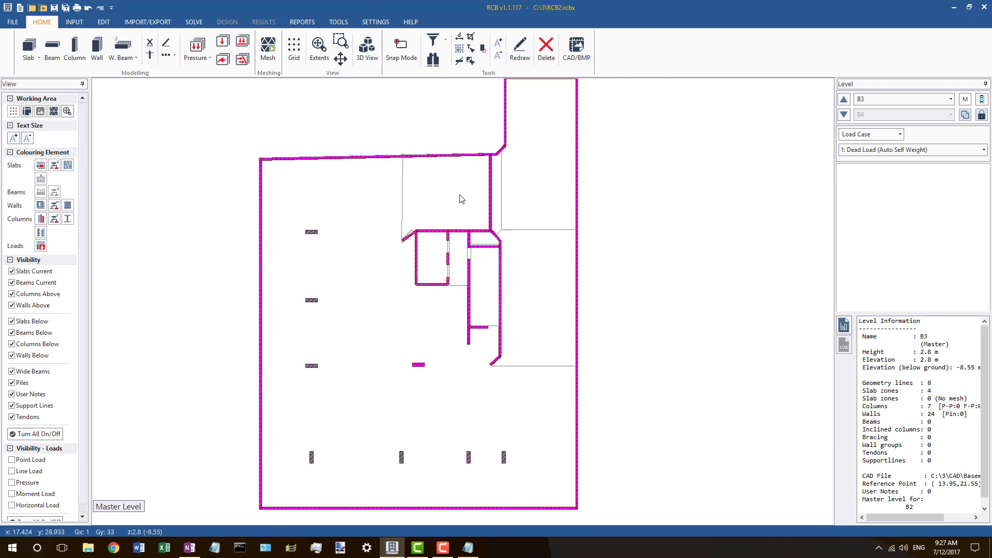
# Step: Return to level B4 and check the coordinates and lengths of the sloping upper wall and the right outer wall
pyautogui.click(844, 114)
pyautogui.scroll(1, 518, 200)
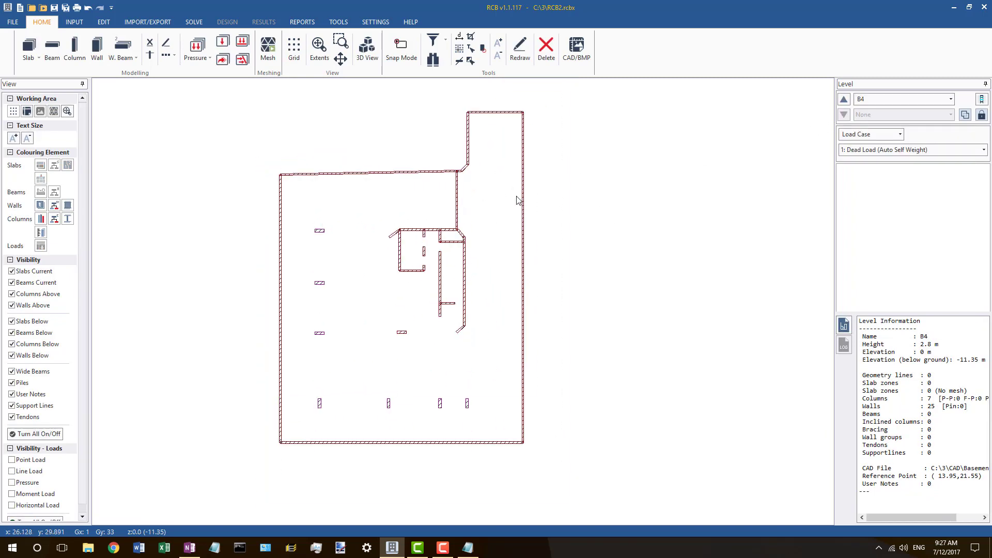
pyautogui.click(524, 214)
pyautogui.click(423, 174)
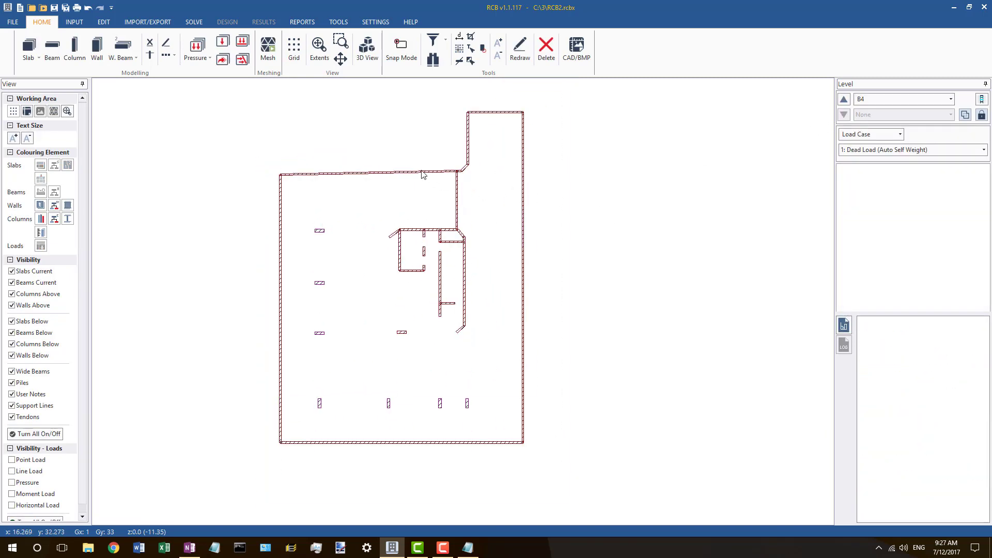
pyautogui.click(409, 174)
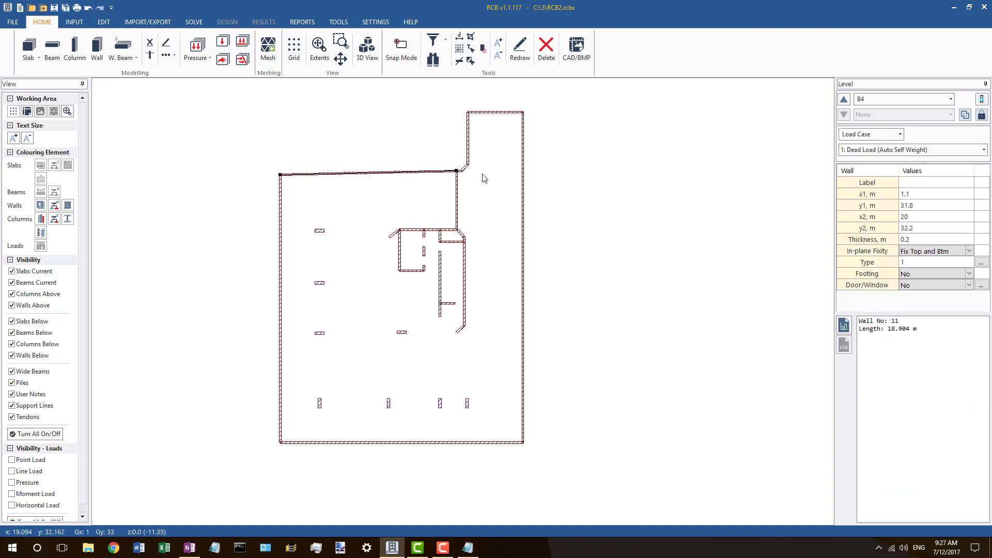
pyautogui.click(523, 180)
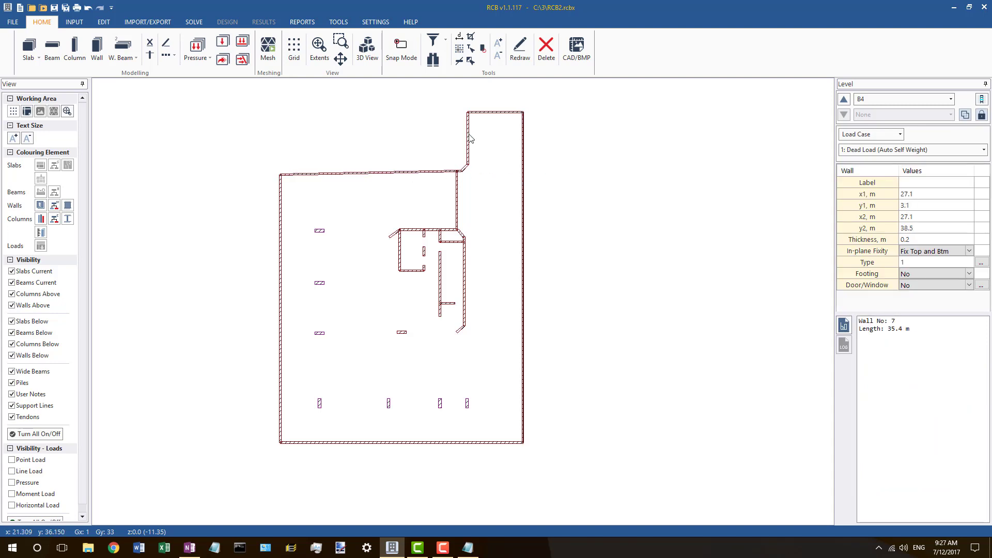
# Step: Split the building's long left outer wall on level B4 into segments
pyautogui.click(294, 244)
pyautogui.click(280, 237)
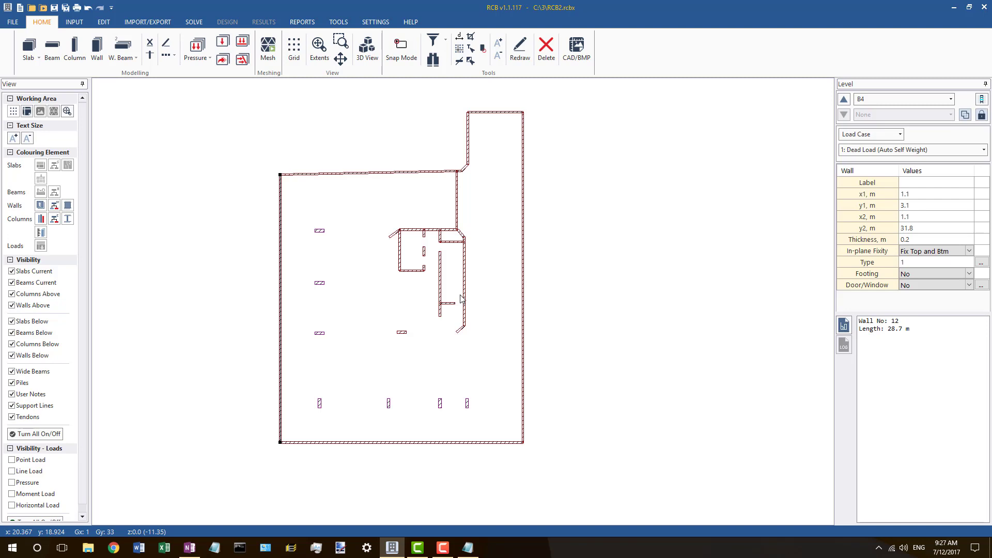
pyautogui.click(282, 197)
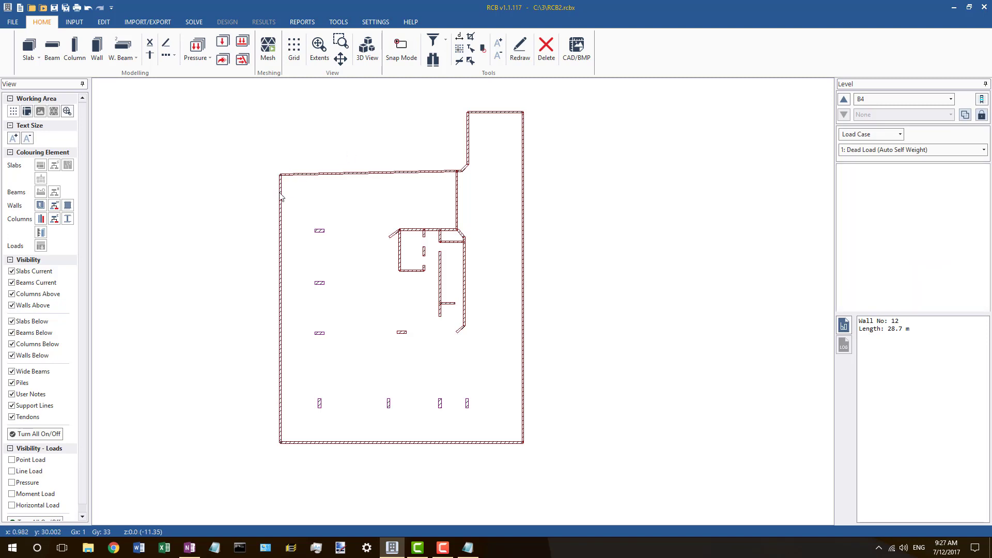
pyautogui.click(281, 201)
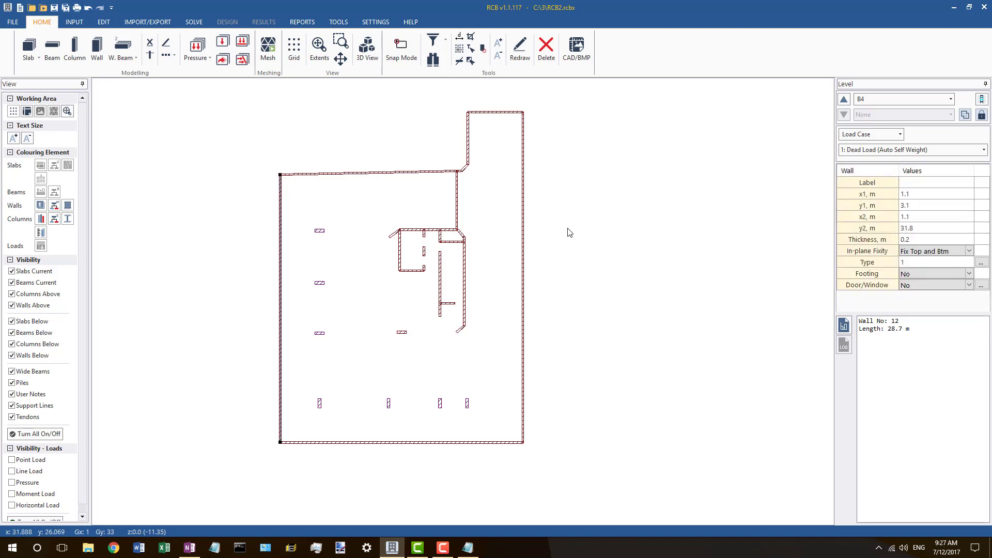
pyautogui.click(279, 276)
pyautogui.click(280, 278)
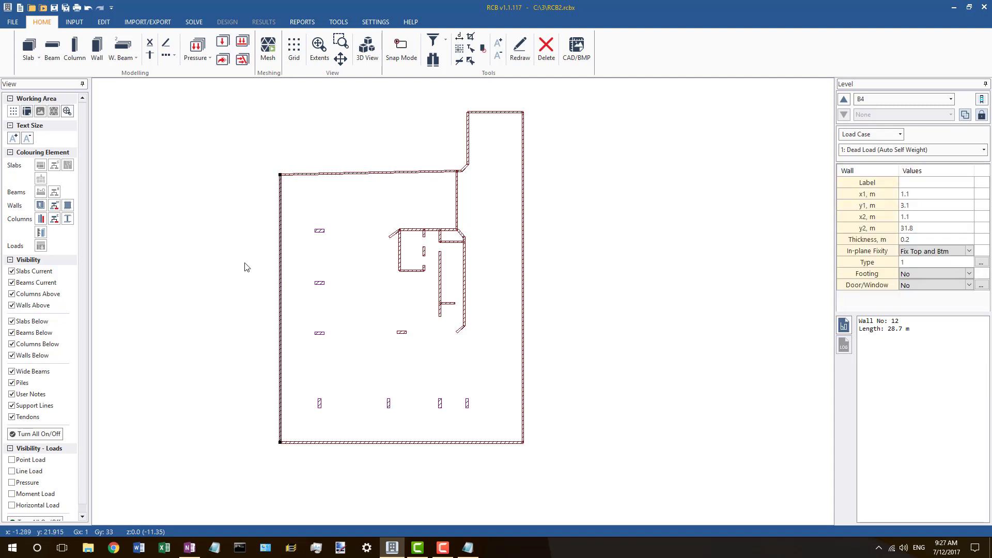
pyautogui.rightClick(281, 286)
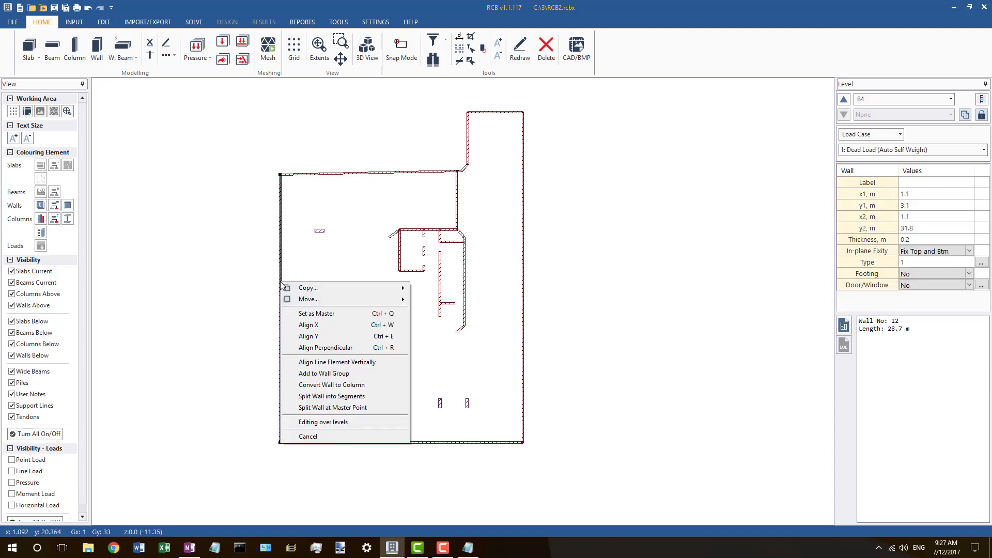
pyautogui.click(304, 397)
pyautogui.click(562, 257)
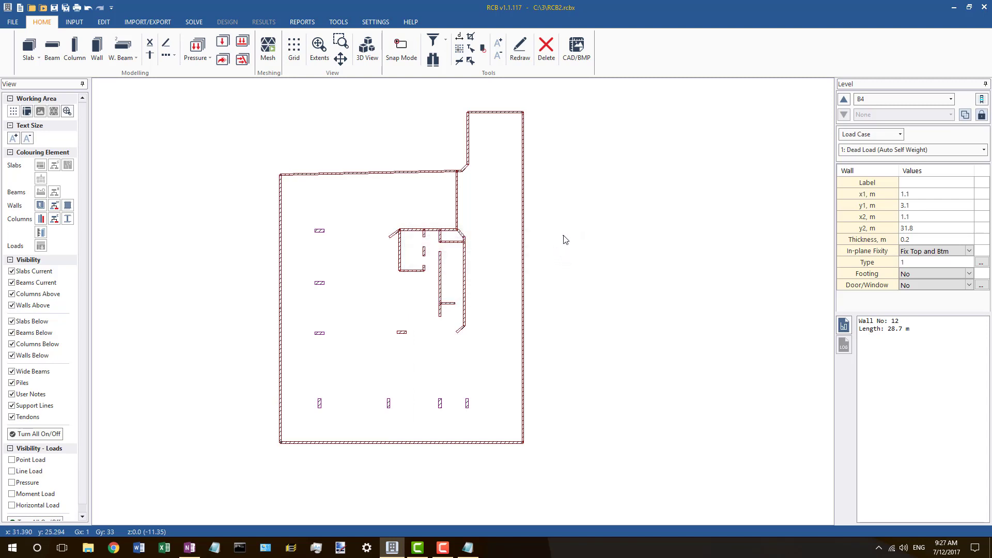
# Step: Split the building's right outer wall on level B4 into 3 equal segments and check the resulting pieces
pyautogui.click(524, 262)
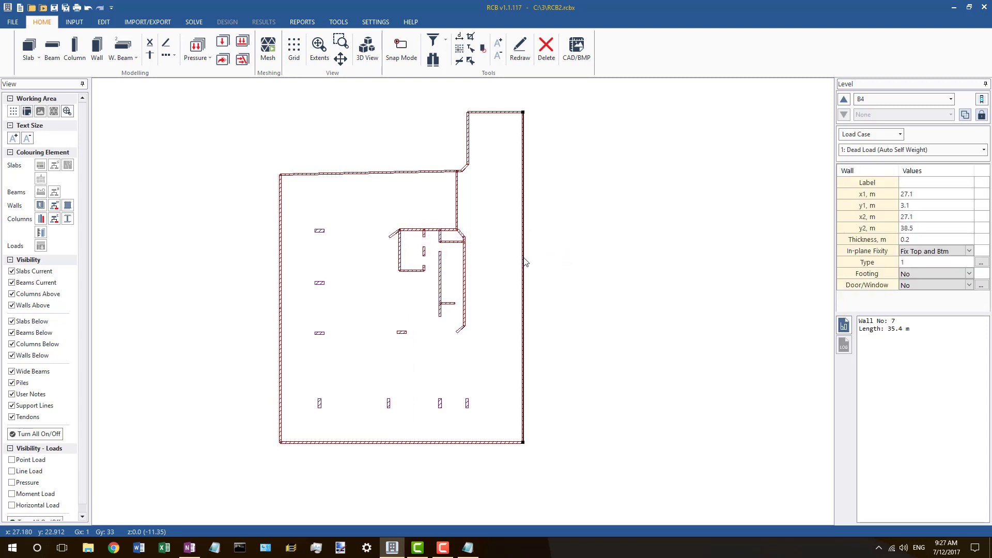
pyautogui.rightClick(525, 262)
pyautogui.click(548, 373)
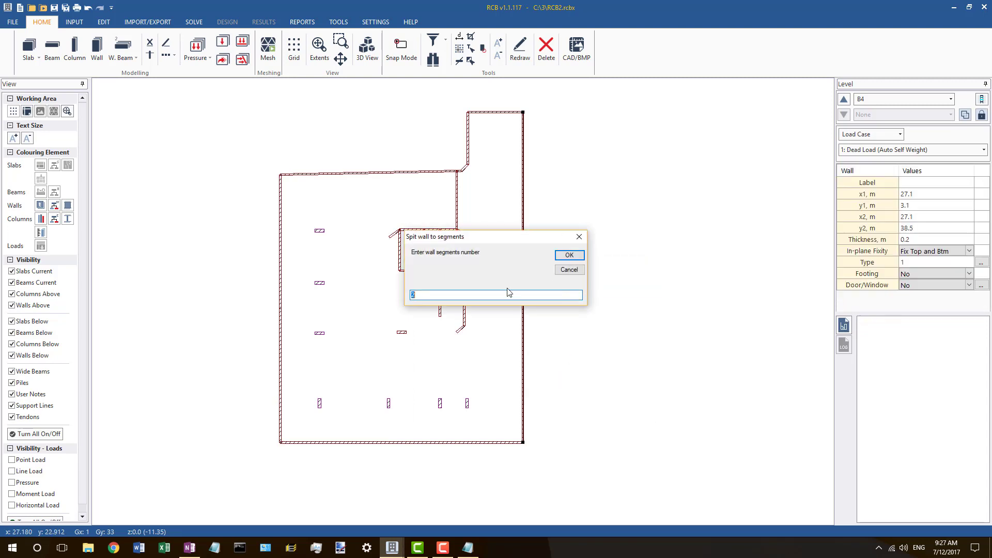
pyautogui.click(562, 257)
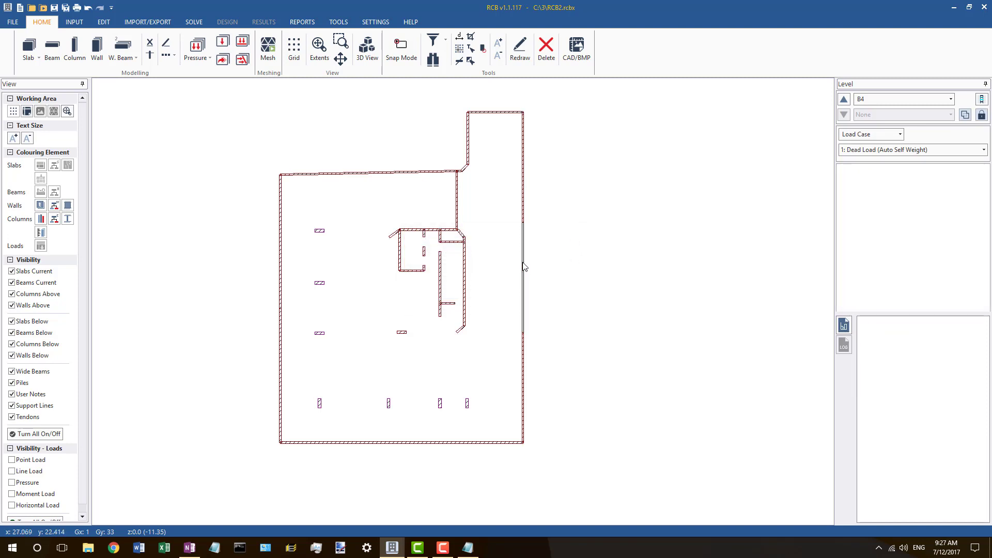
pyautogui.click(524, 266)
pyautogui.click(523, 207)
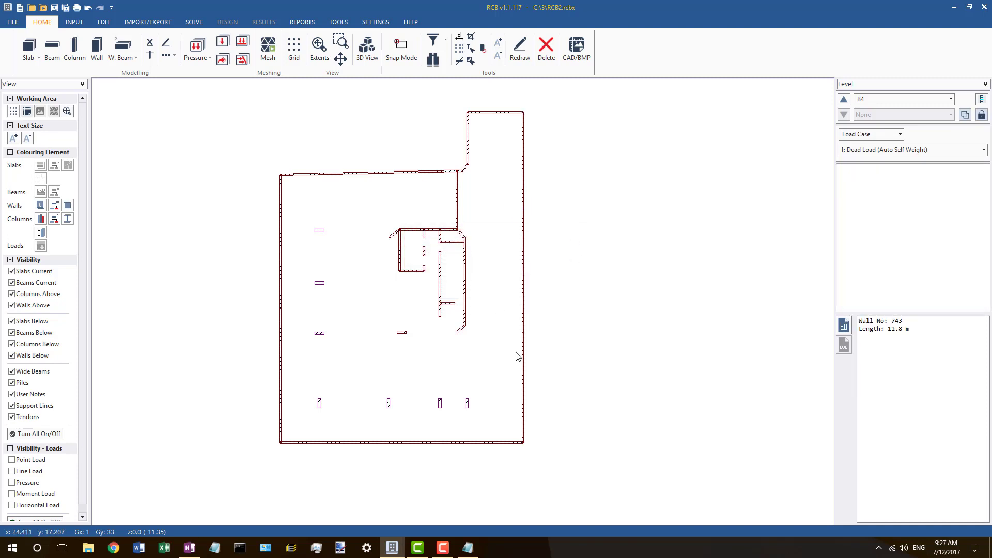
# Step: Split the building's bottom outer wall on level B4 into 2 segments
pyautogui.click(471, 443)
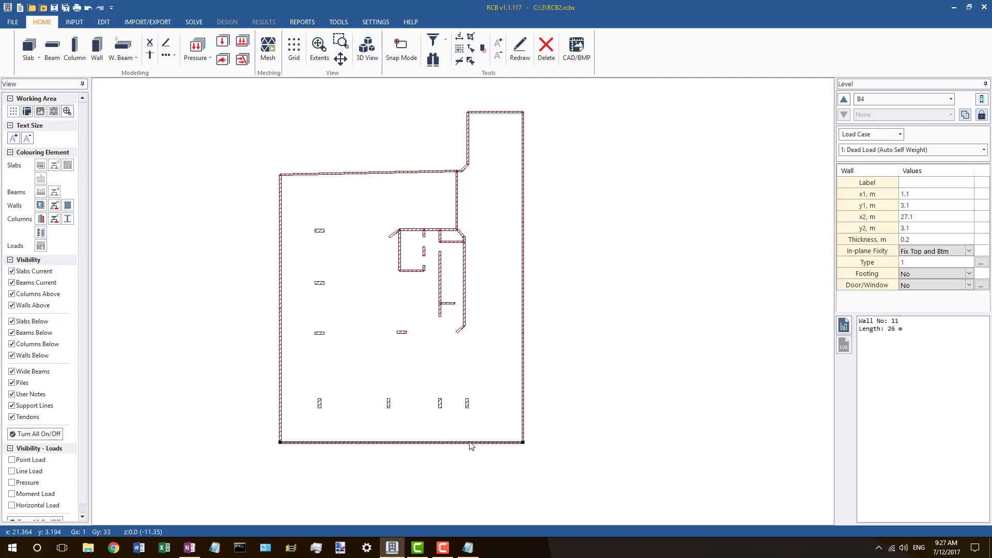
pyautogui.rightClick(409, 443)
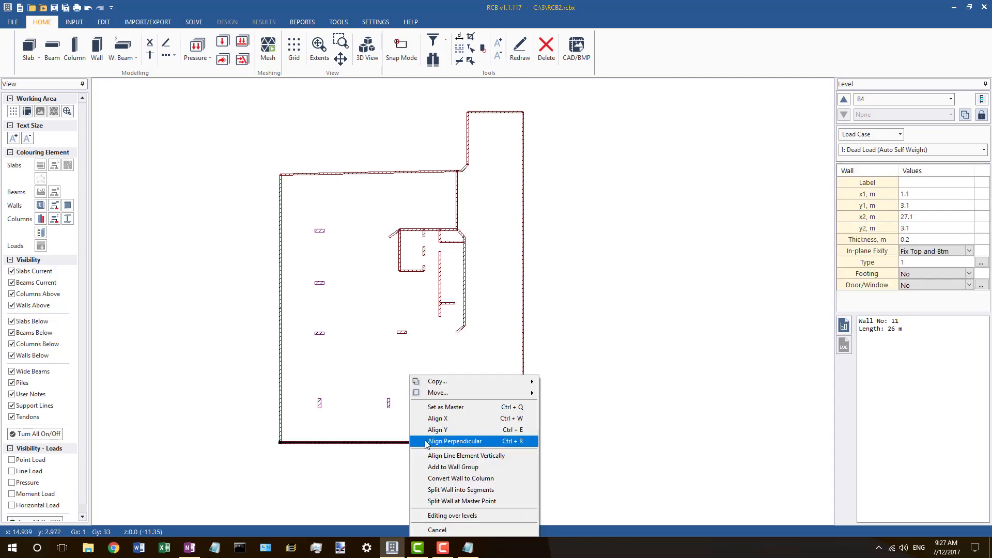
pyautogui.click(433, 490)
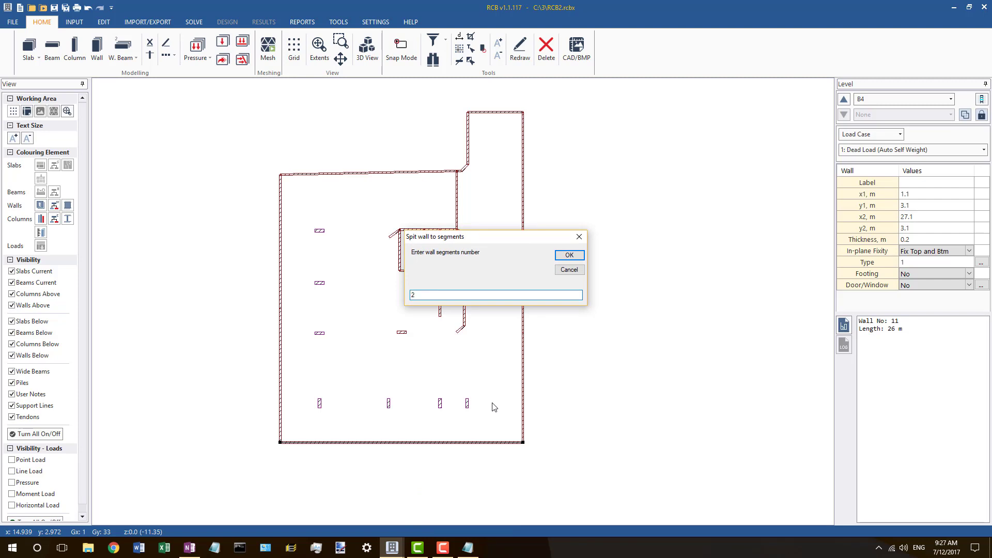
pyautogui.press('Return')
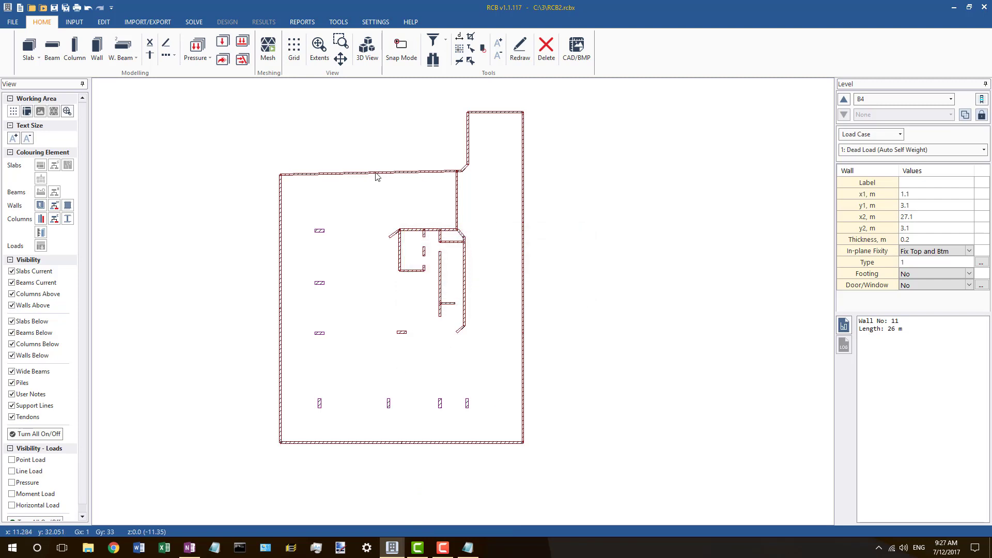
# Step: Check the extent and length of the sloping upper outer wall on level B4
pyautogui.click(376, 175)
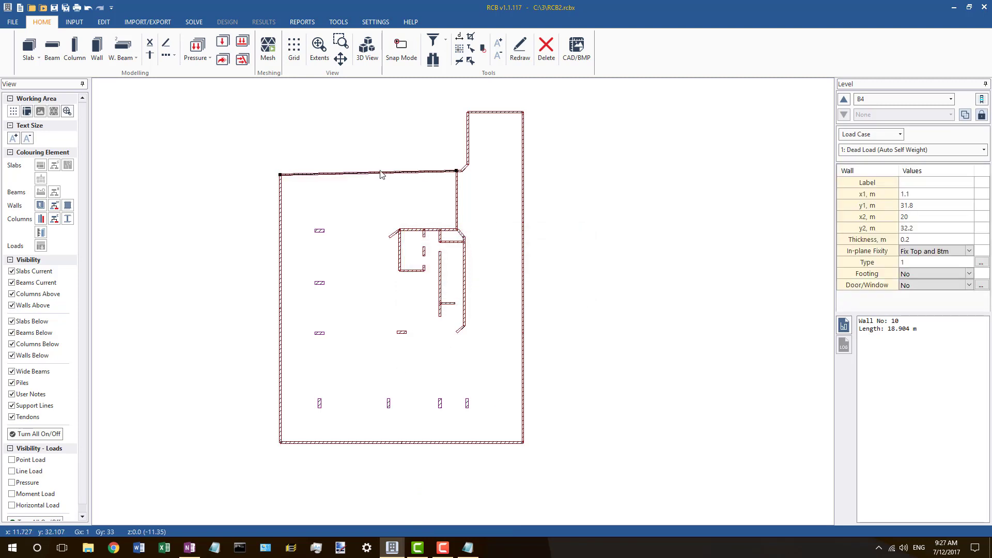
pyautogui.scroll(4, 439, 166)
pyautogui.scroll(-4, 441, 165)
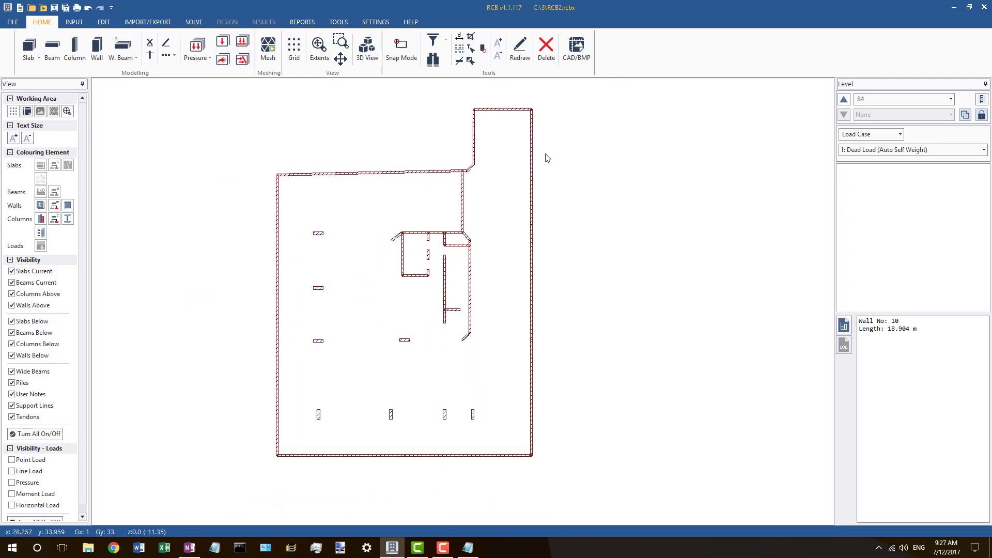
# Step: Delete all the existing walls on level B3
pyautogui.click(843, 99)
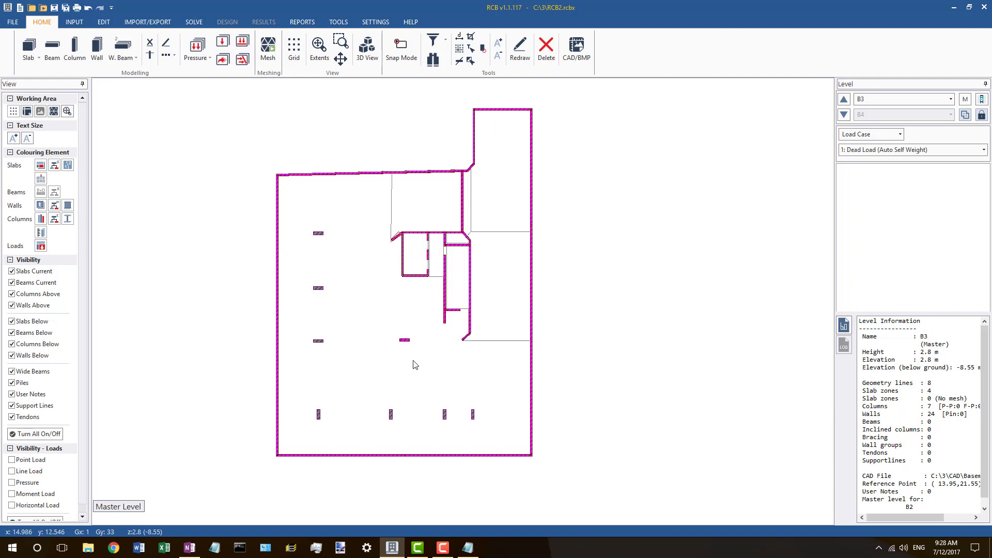
pyautogui.click(471, 53)
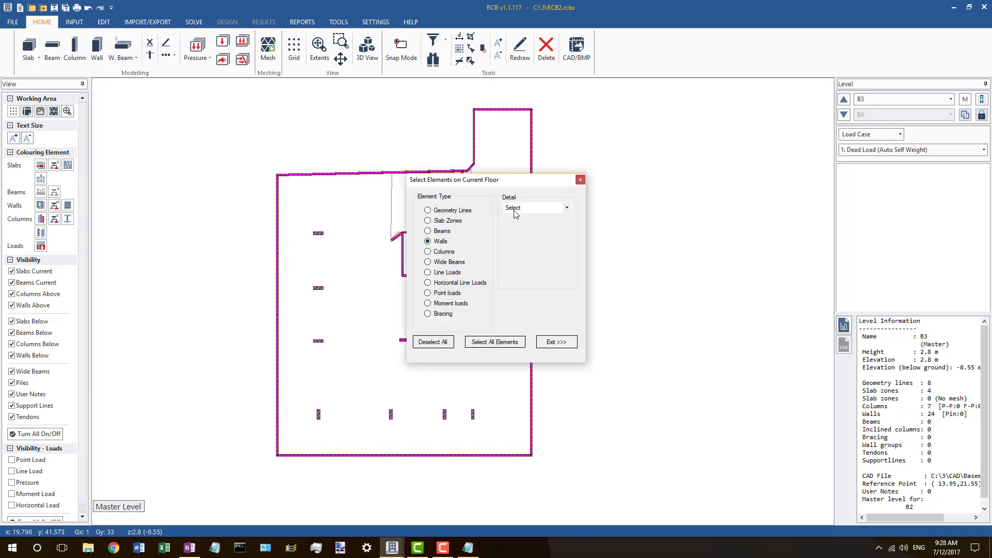
pyautogui.click(543, 207)
pyautogui.click(522, 228)
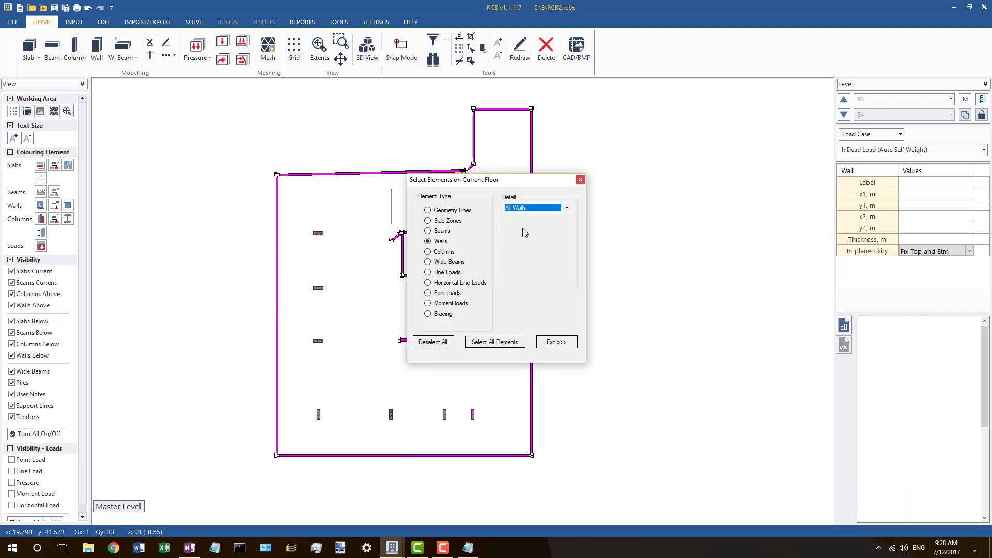
pyautogui.click(558, 342)
pyautogui.press('Delete')
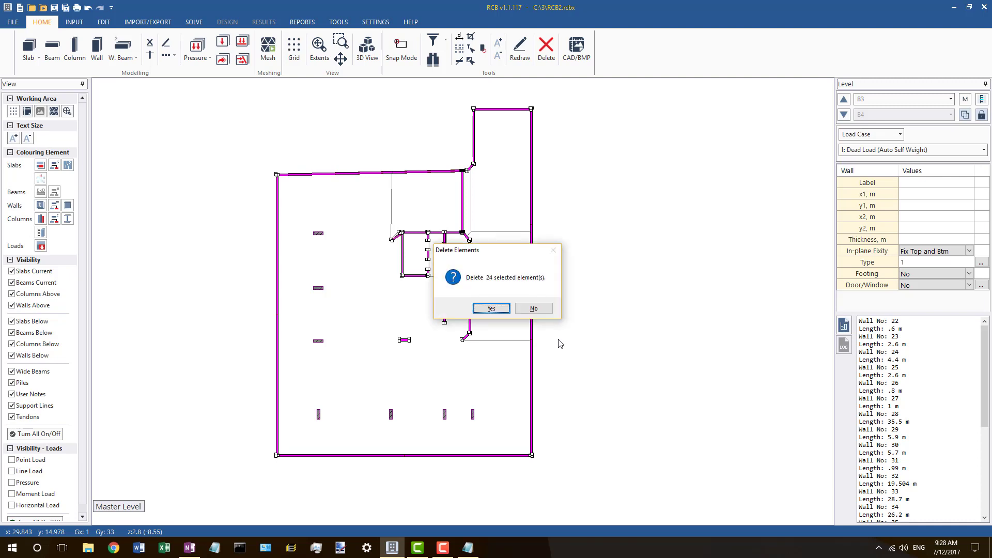
pyautogui.click(508, 308)
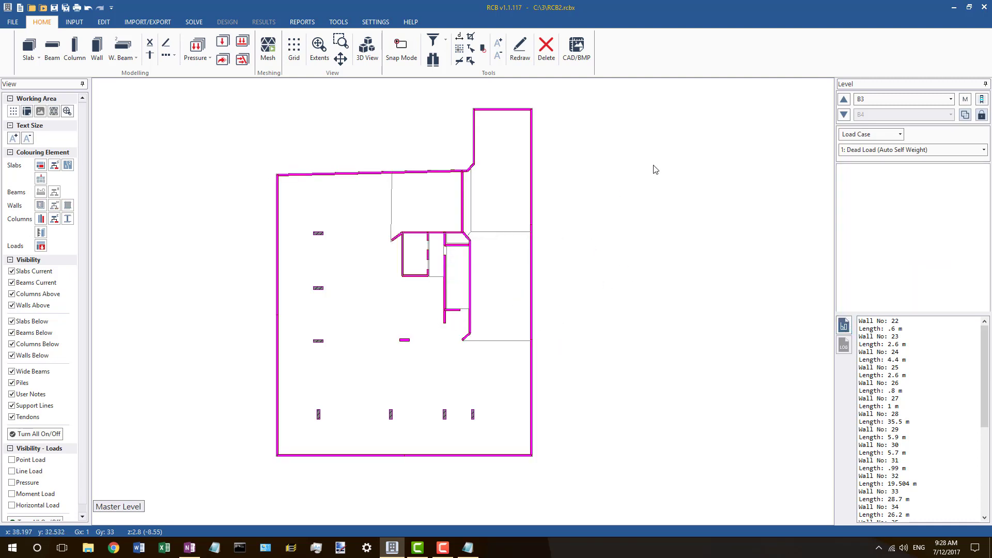
# Step: Hide the columns above on level B4 and copy all its walls to levels B2 and B3
pyautogui.click(844, 115)
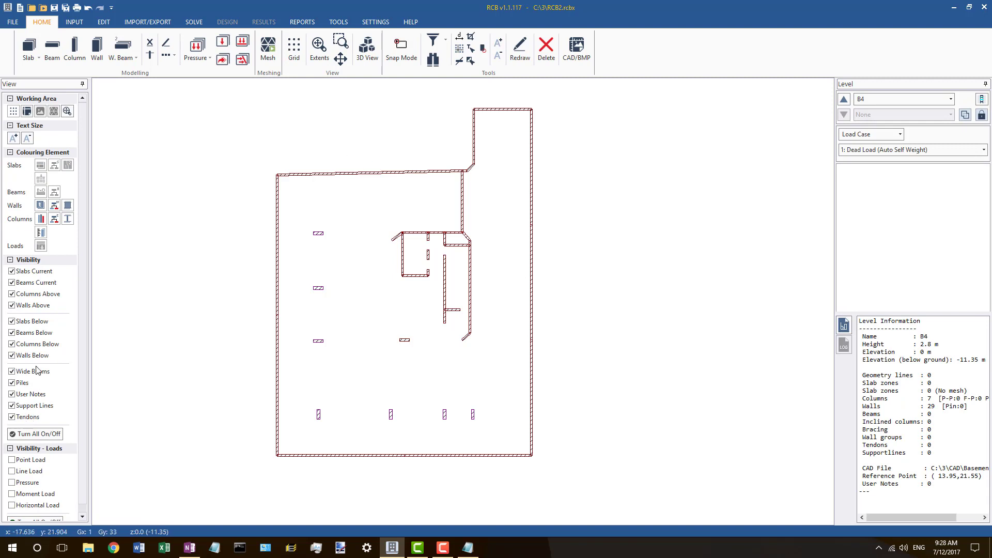
pyautogui.click(40, 295)
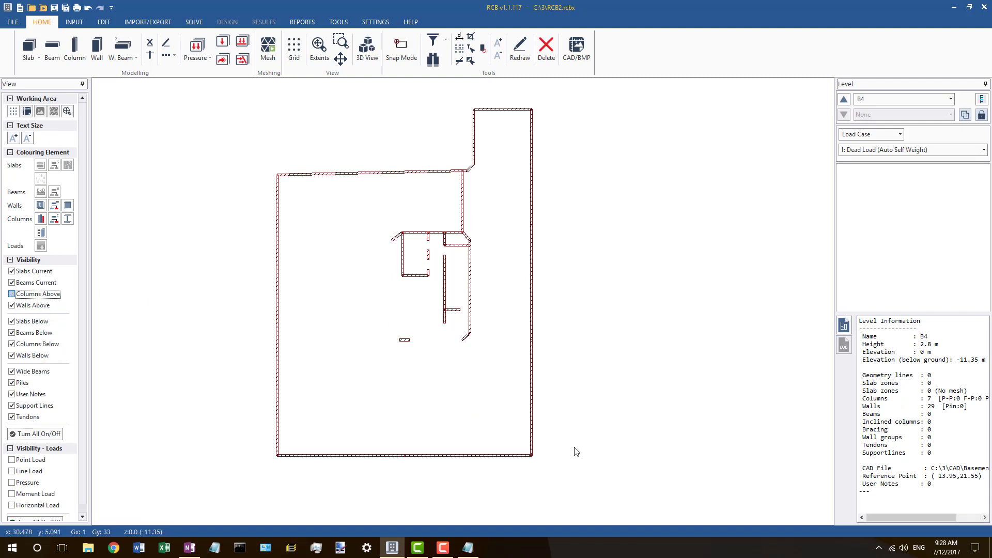
pyautogui.moveTo(237, 111); pyautogui.dragTo(203, 95)
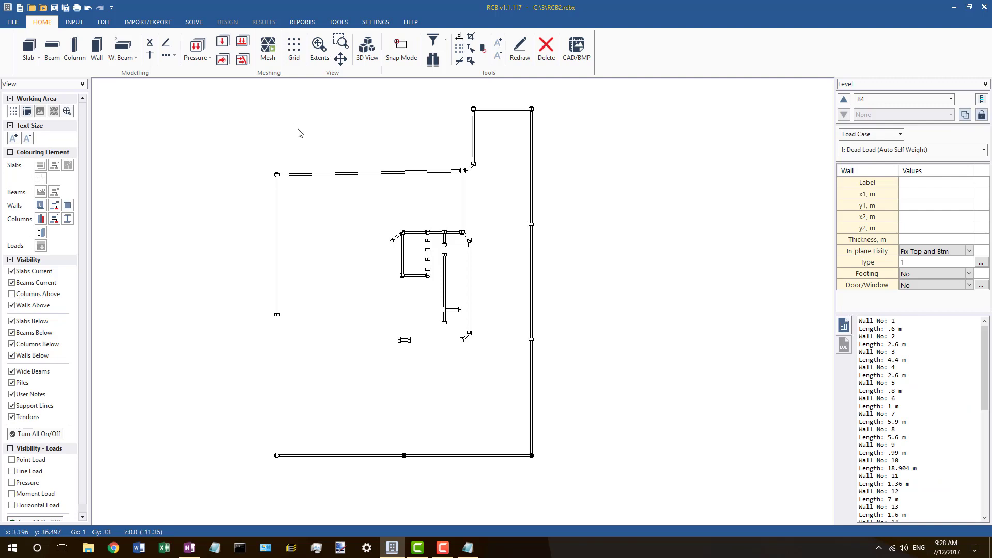
pyautogui.click(103, 22)
pyautogui.click(40, 57)
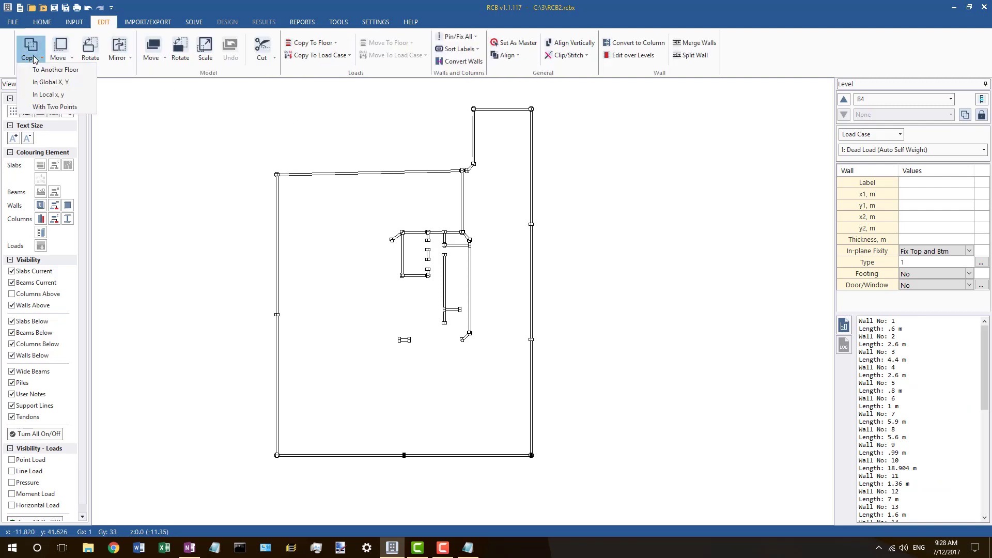
pyautogui.click(49, 88)
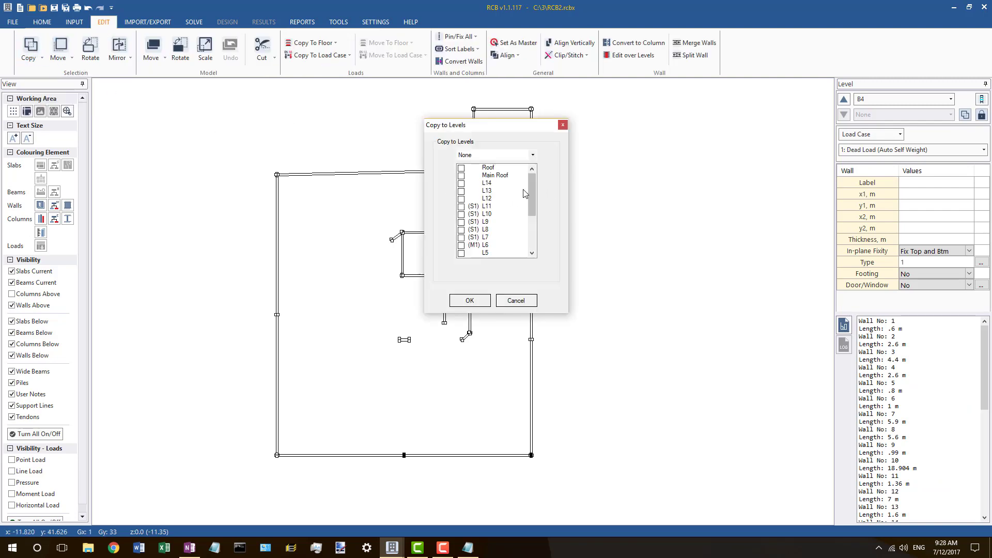
pyautogui.scroll(-3, 530, 216)
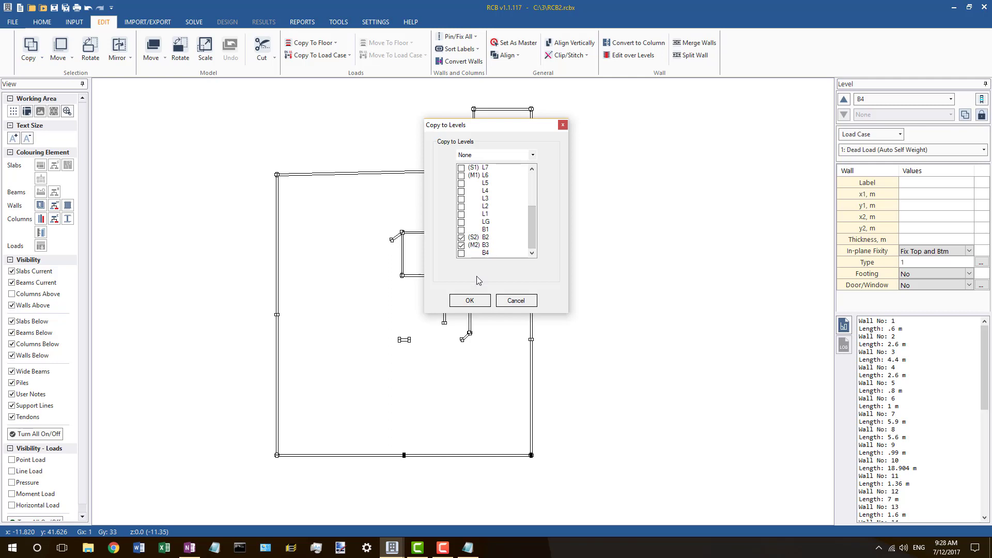
pyautogui.click(458, 300)
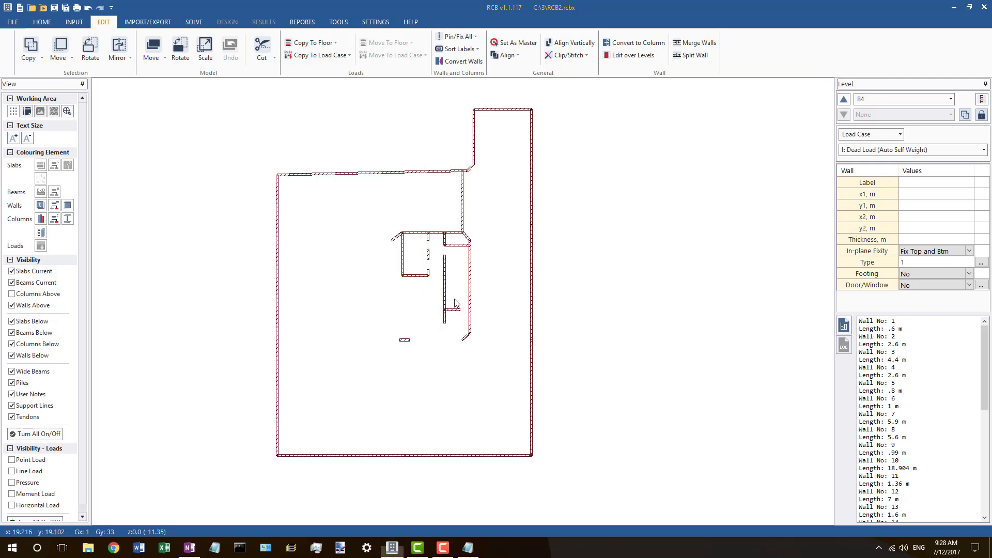
# Step: On level B3, turn the display of columns above back on and check the copied sloping upper outer wall
pyautogui.click(634, 241)
pyautogui.click(845, 101)
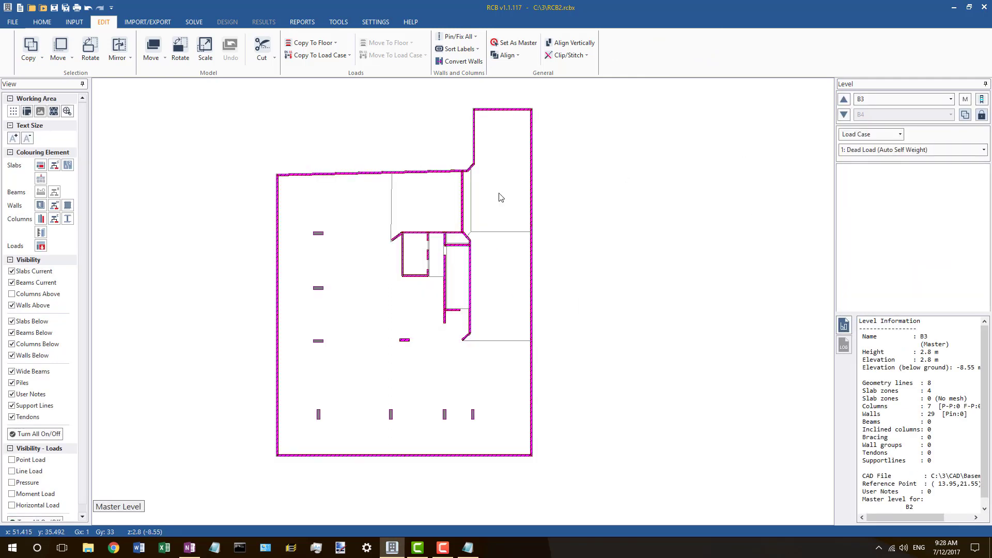
pyautogui.click(37, 295)
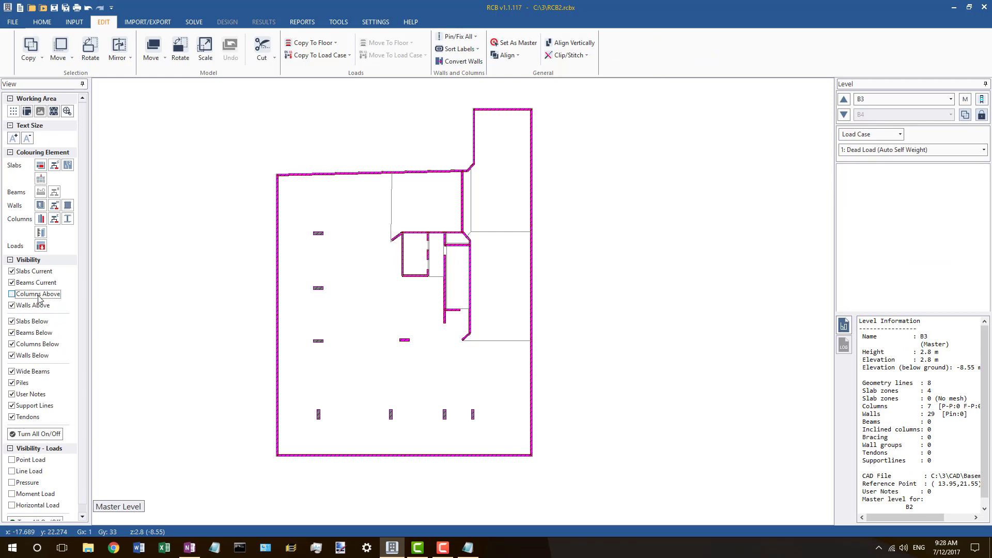
pyautogui.scroll(3, 455, 171)
pyautogui.scroll(2, 451, 168)
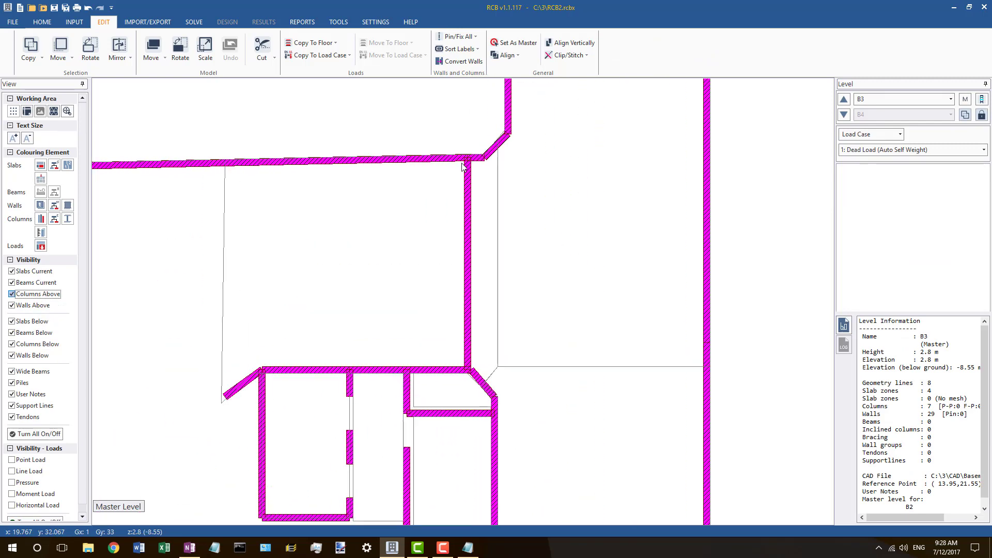
pyautogui.click(478, 162)
pyautogui.scroll(-1, 474, 173)
pyautogui.scroll(-1, 474, 174)
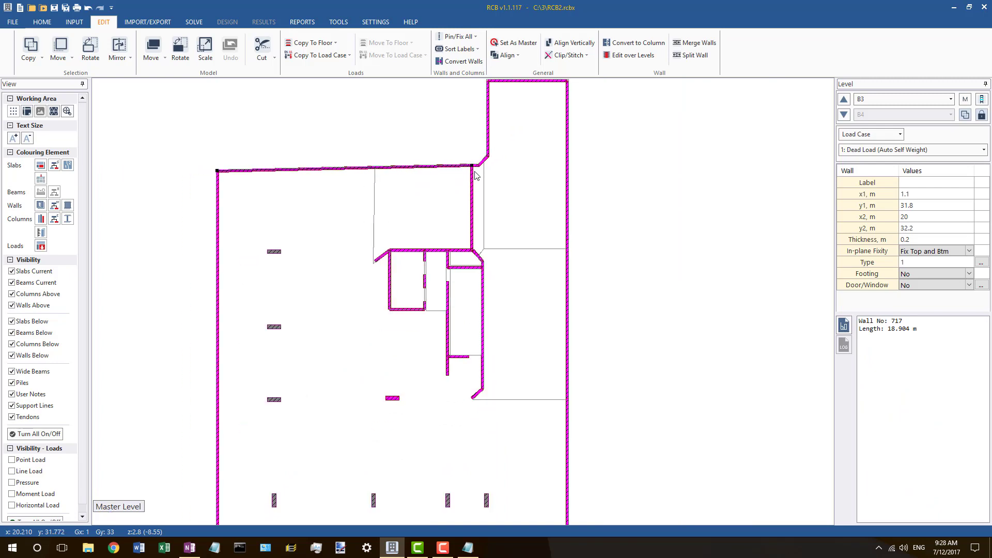
pyautogui.scroll(-2, 509, 158)
# Step: Move the upper-left corner node of the B3 outer slab outline onto the centreline intersection of the outer walls
pyautogui.click(506, 166)
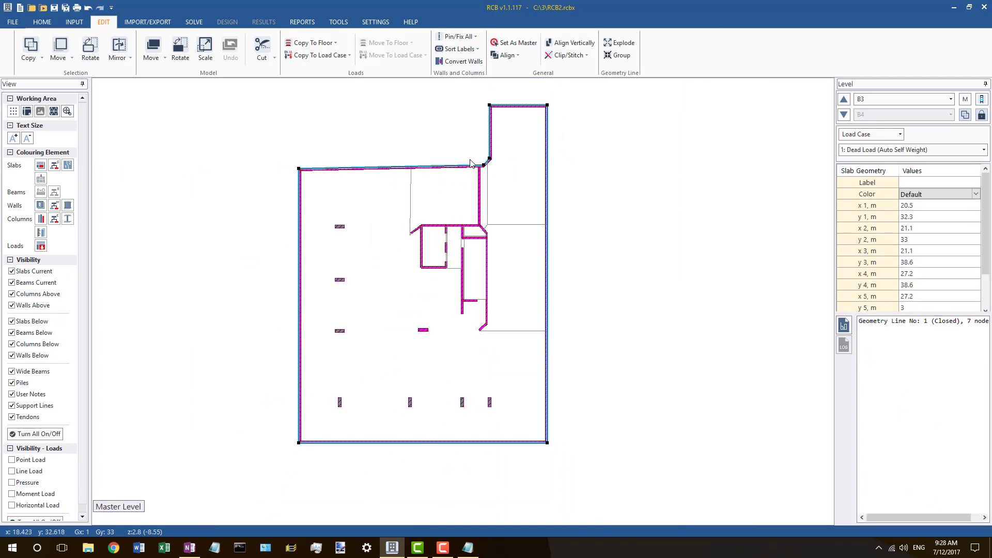
pyautogui.scroll(3, 455, 171)
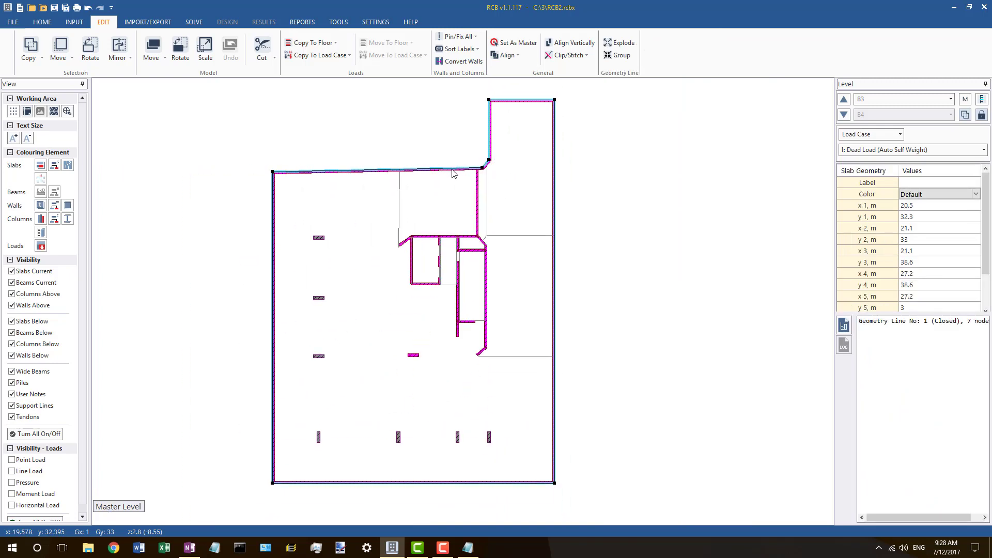
pyautogui.scroll(-1, 351, 178)
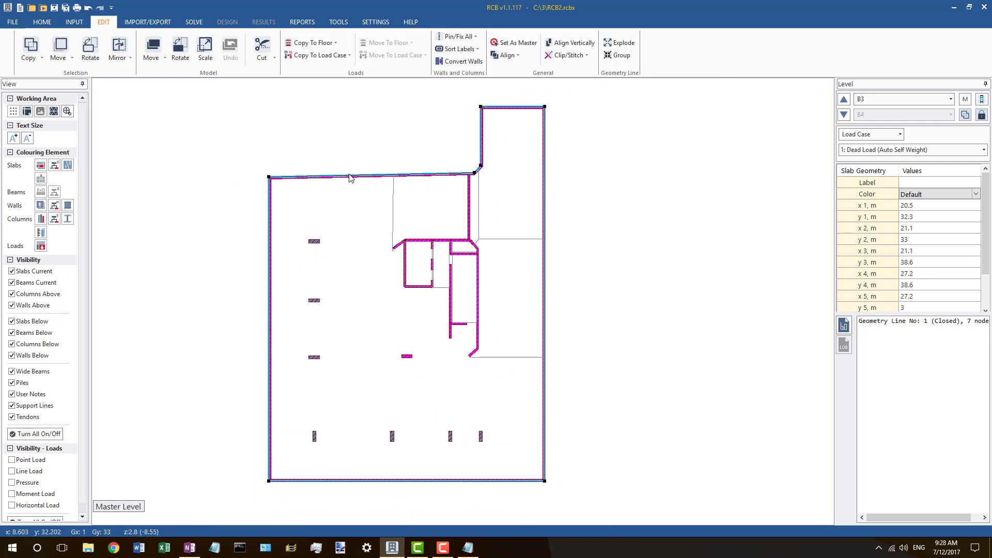
pyautogui.scroll(3, 411, 203)
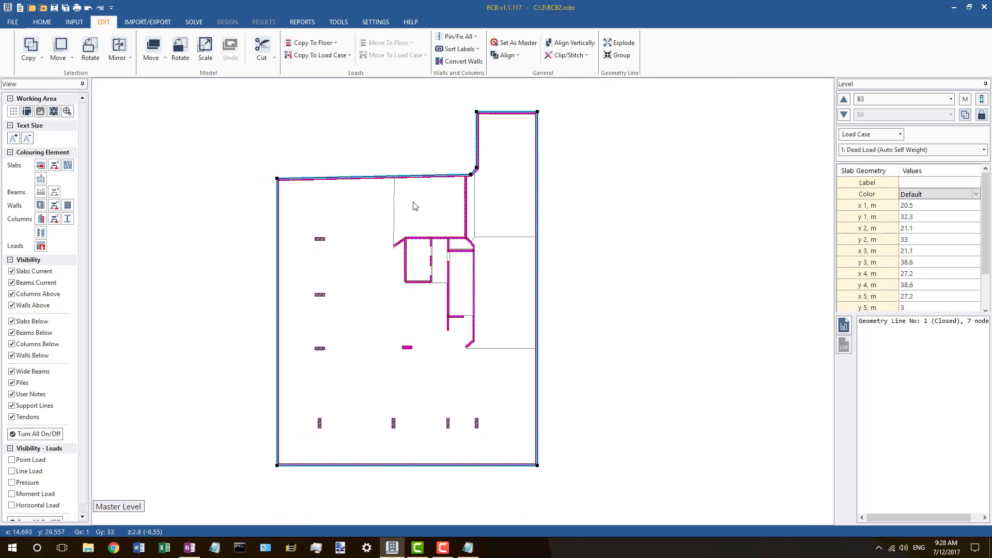
pyautogui.scroll(-1, 545, 334)
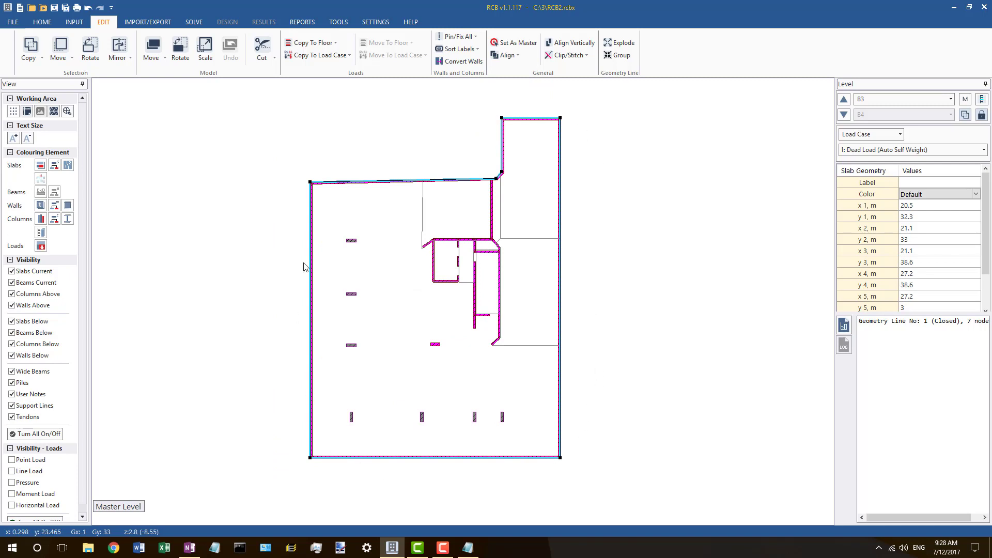
pyautogui.scroll(8, 309, 221)
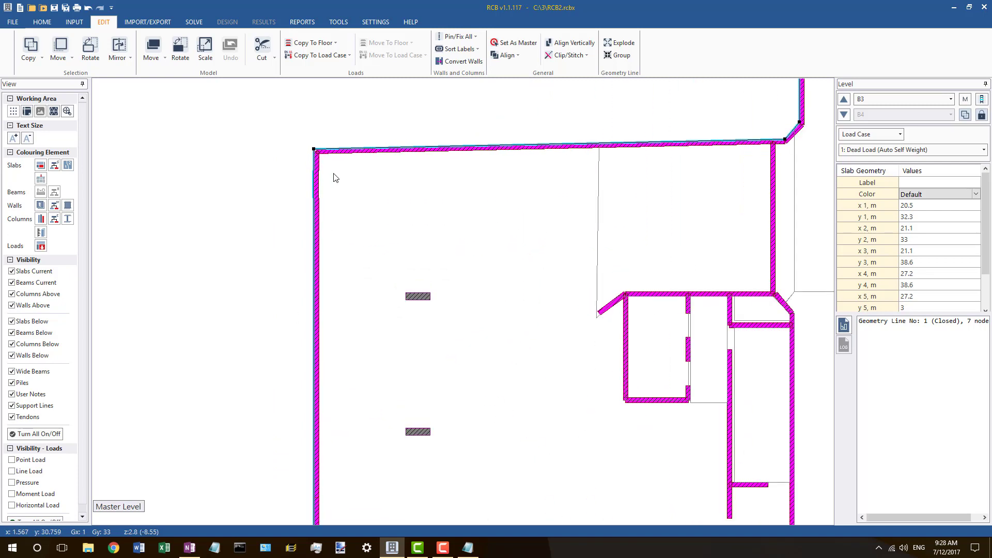
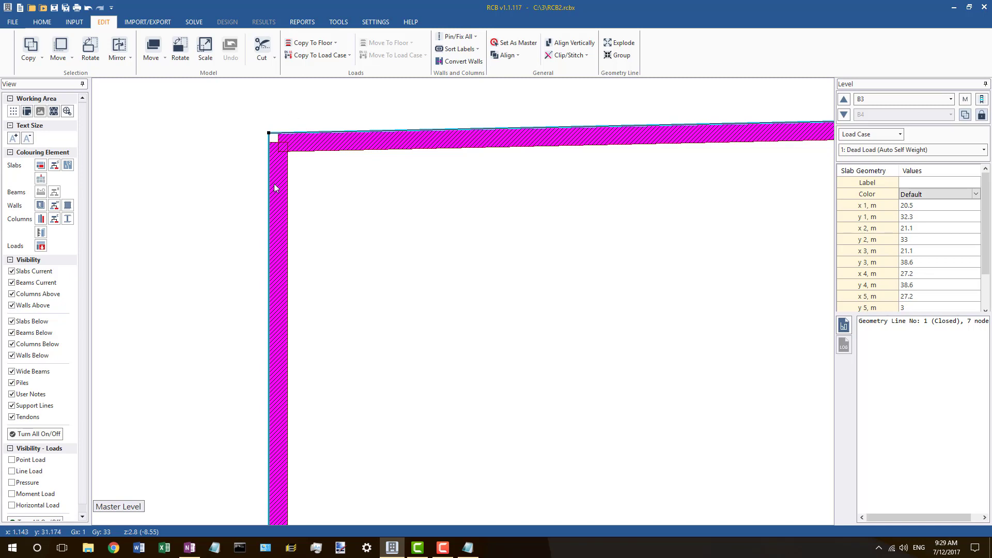
pyautogui.click(42, 22)
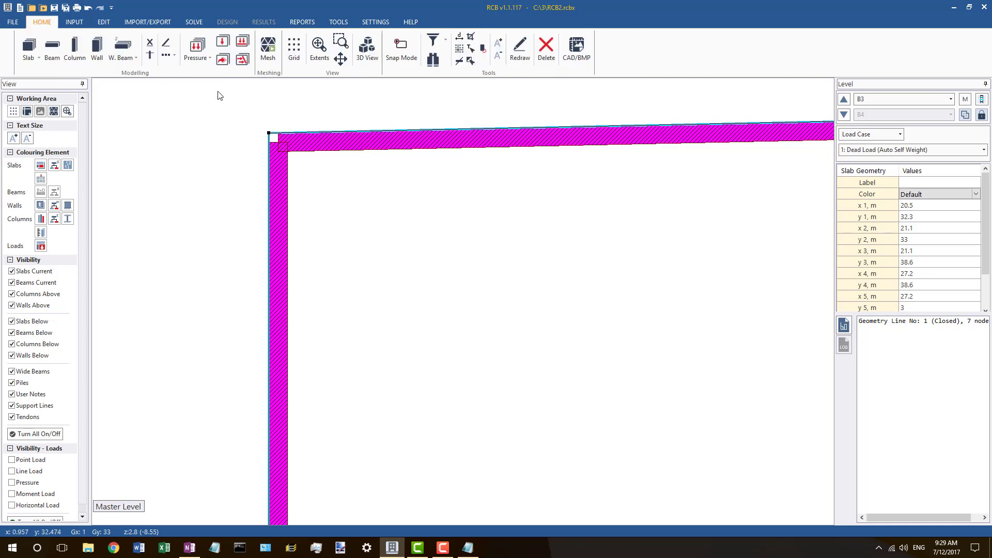
pyautogui.scroll(-5, 267, 133)
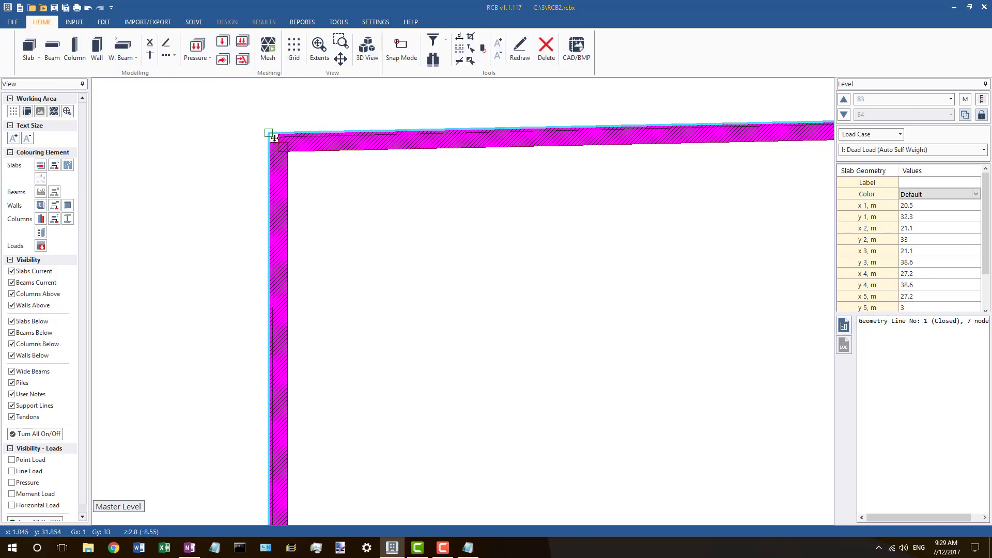
pyautogui.scroll(-3, 264, 126)
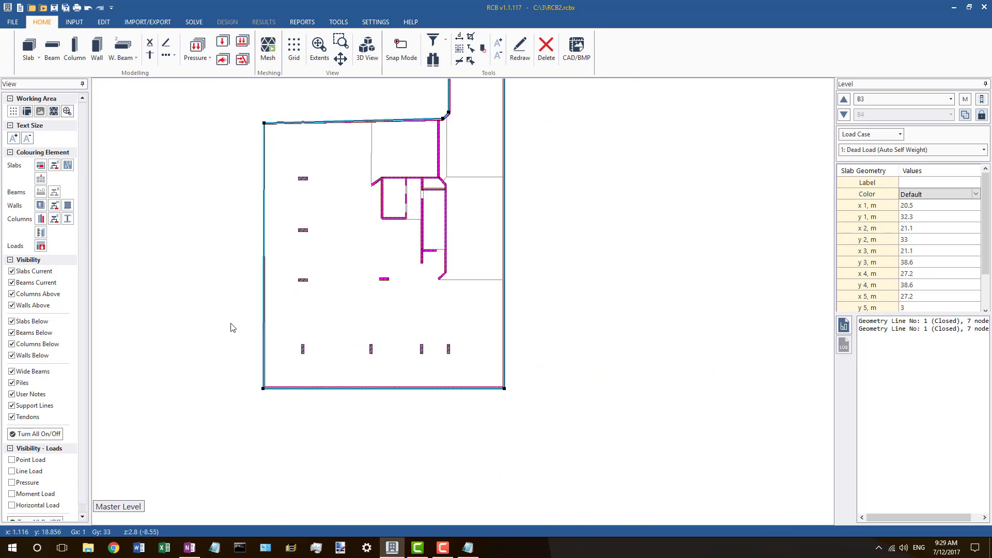
# Step: Move the slab outline's lower-left and lower-right corner nodes onto the outer wall centrelines
pyautogui.scroll(5, 282, 392)
pyautogui.scroll(-4, 266, 365)
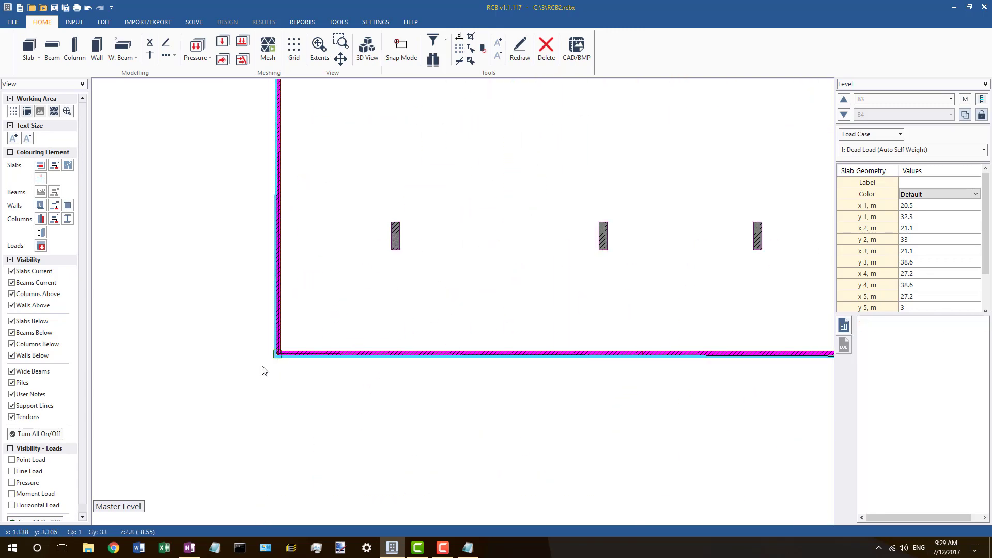
pyautogui.scroll(4, 541, 385)
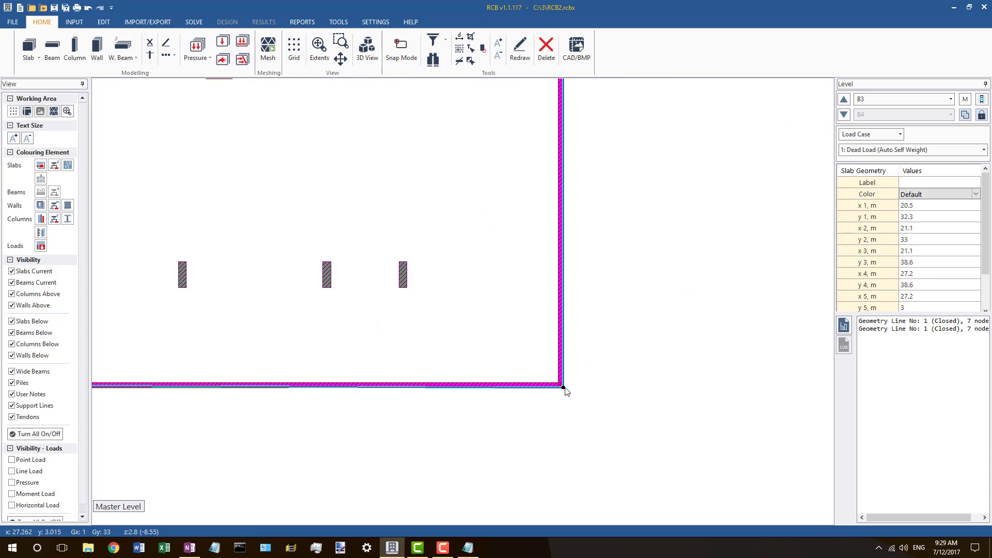
pyautogui.moveTo(563, 387); pyautogui.dragTo(560, 384)
# Step: Move the two top corner nodes of the slab outline's narrow upper projection onto the wall centrelines
pyautogui.scroll(-6, 570, 469)
pyautogui.scroll(6, 532, 210)
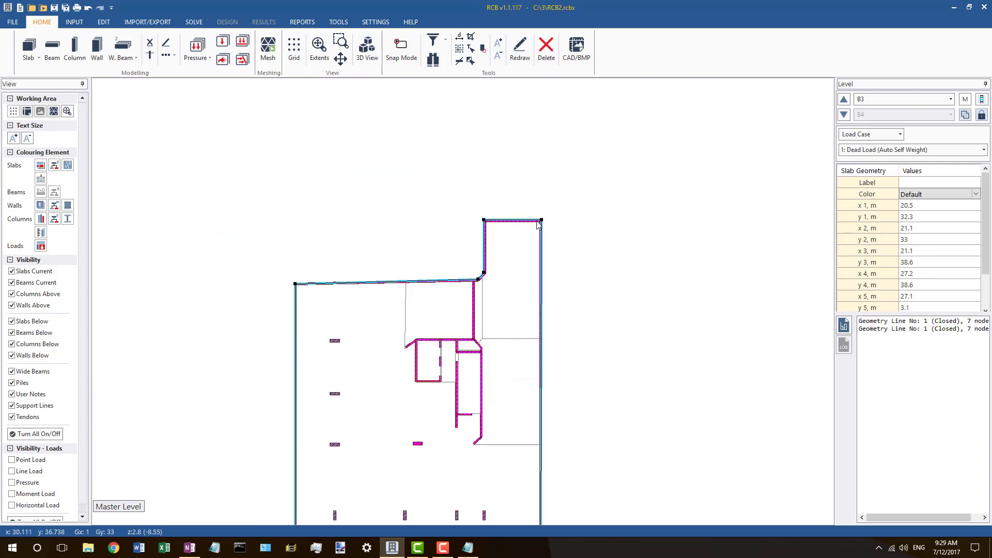
pyautogui.scroll(2, 558, 239)
pyautogui.moveTo(560, 235); pyautogui.dragTo(559, 237)
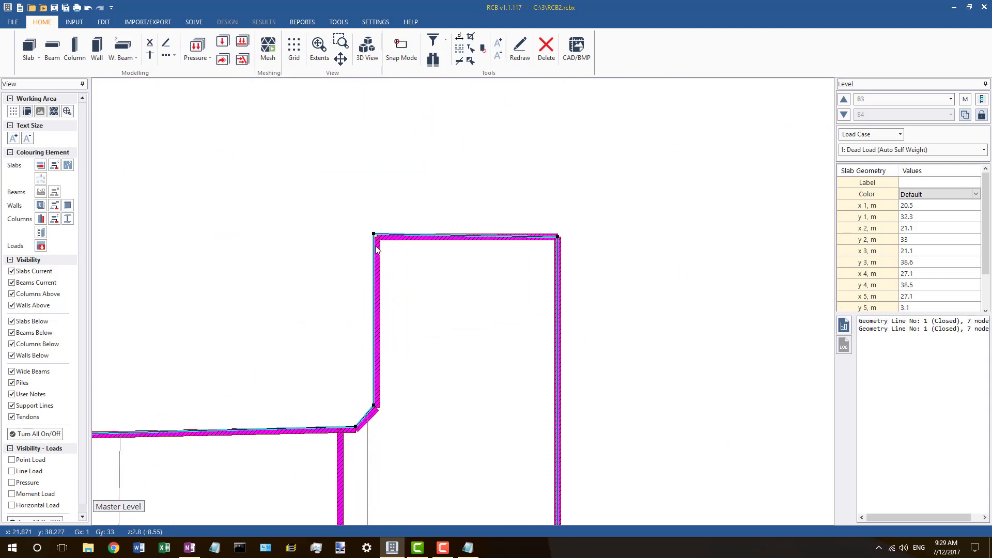
pyautogui.moveTo(374, 234); pyautogui.dragTo(377, 237)
# Step: Move the two slab outline nodes at the short diagonal wall onto that wall's centreline ends
pyautogui.scroll(3, 395, 350)
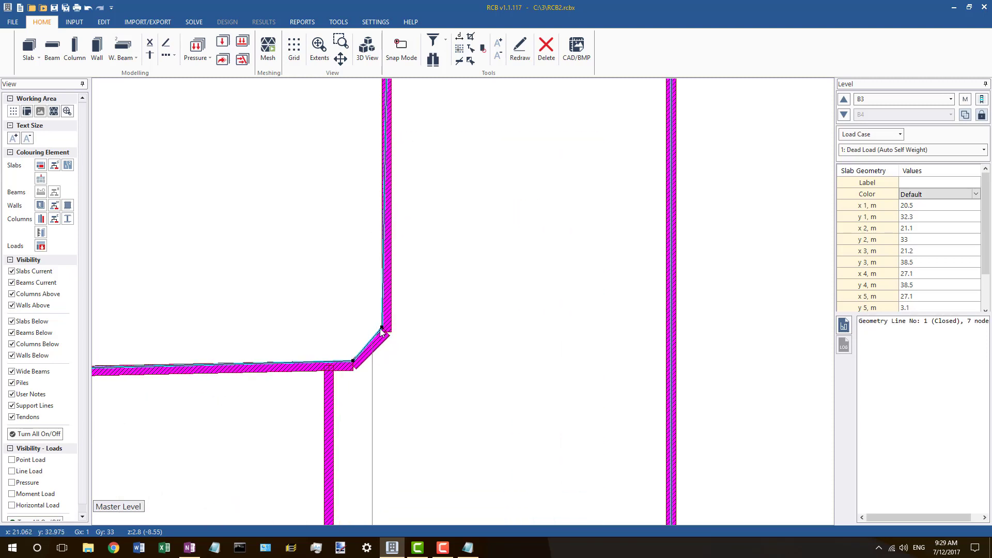
pyautogui.moveTo(382, 332); pyautogui.dragTo(388, 333)
pyautogui.moveTo(351, 360); pyautogui.dragTo(352, 365)
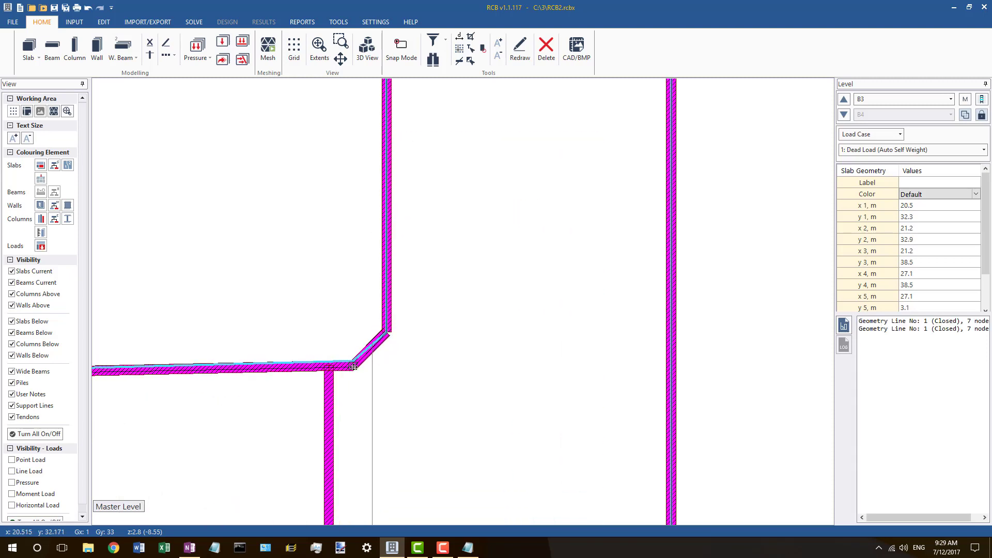
# Step: Add a node to the slab outline where the inner vertical wall meets the sloping outer wall and align it with that junction
pyautogui.rightClick(330, 366)
pyautogui.click(362, 372)
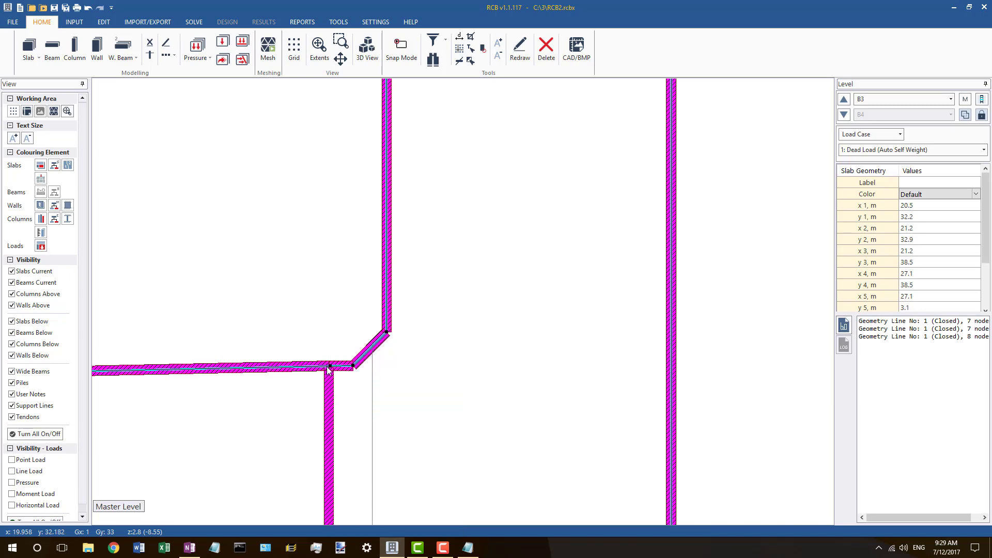
pyautogui.moveTo(330, 366); pyautogui.dragTo(324, 361)
pyautogui.scroll(-6, 551, 286)
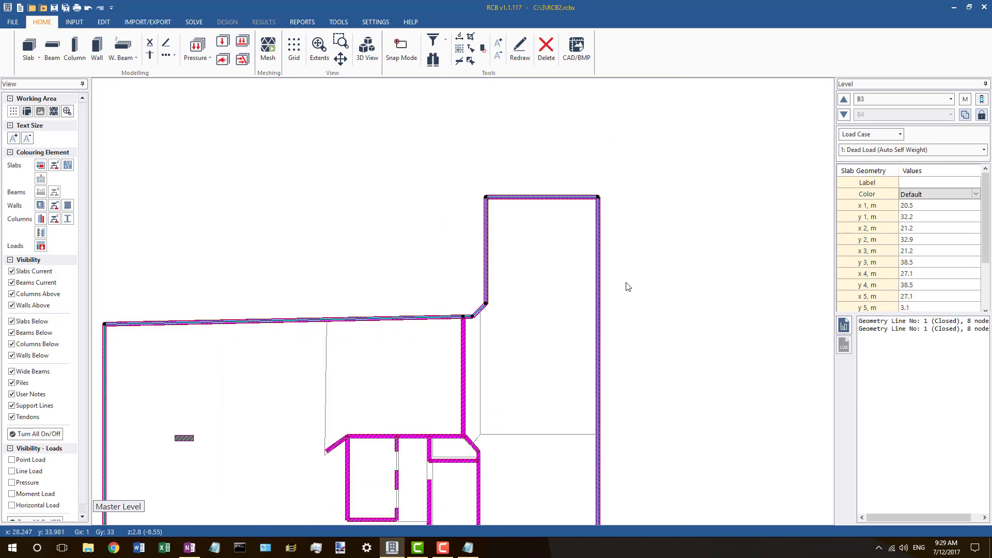
pyautogui.scroll(2, 413, 305)
pyautogui.scroll(2, 259, 312)
pyautogui.scroll(1, 217, 283)
pyautogui.scroll(-2, 518, 301)
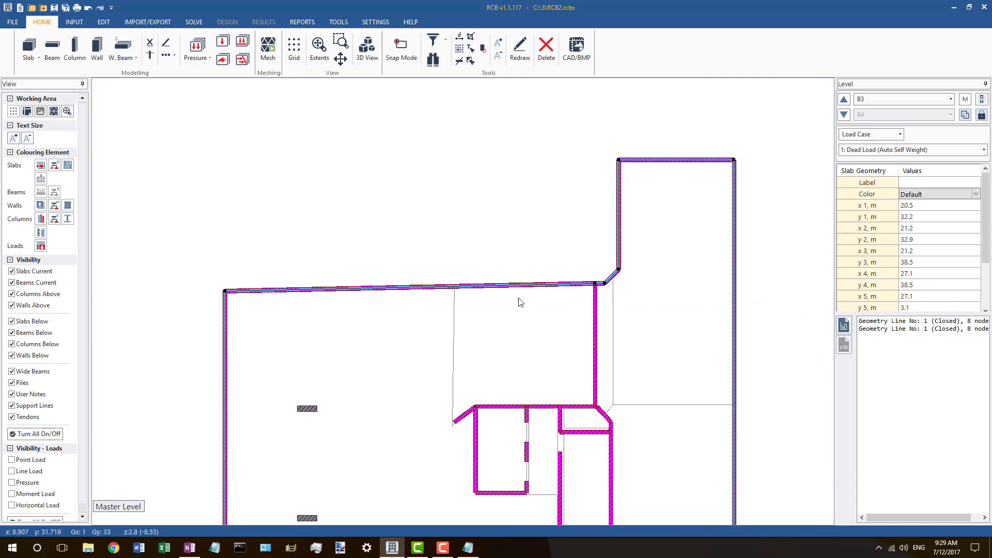
pyautogui.scroll(3, 646, 281)
pyautogui.scroll(1, 646, 280)
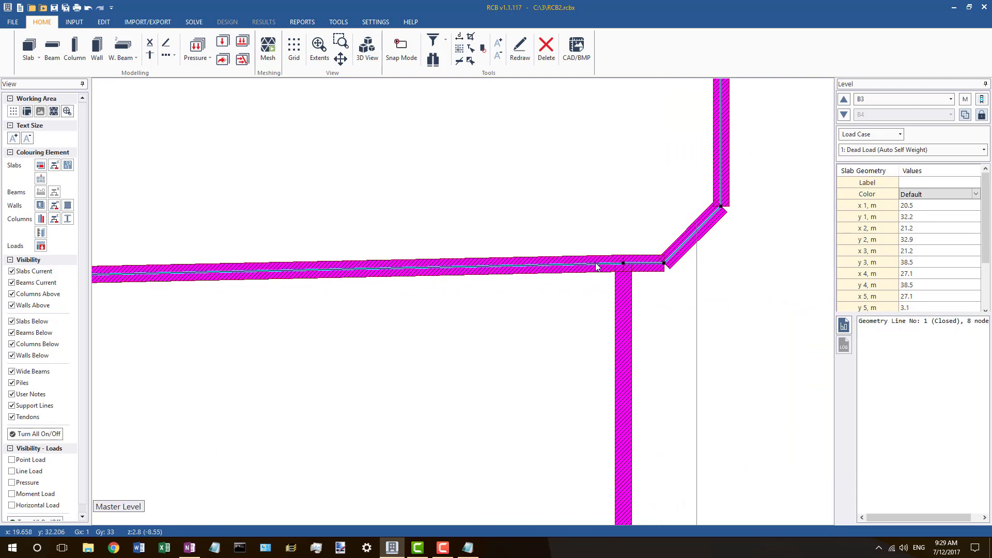
pyautogui.scroll(-2, 563, 274)
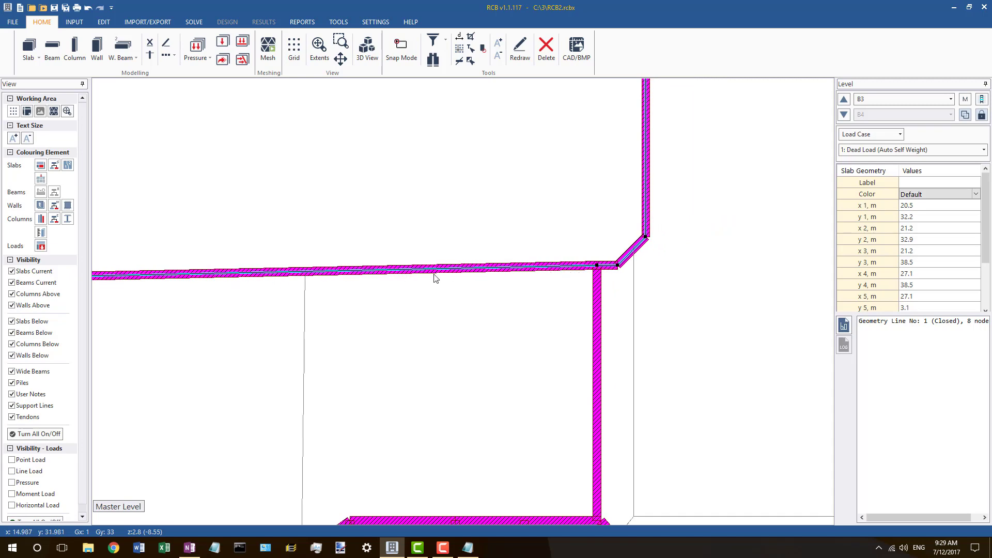
pyautogui.scroll(2, 600, 281)
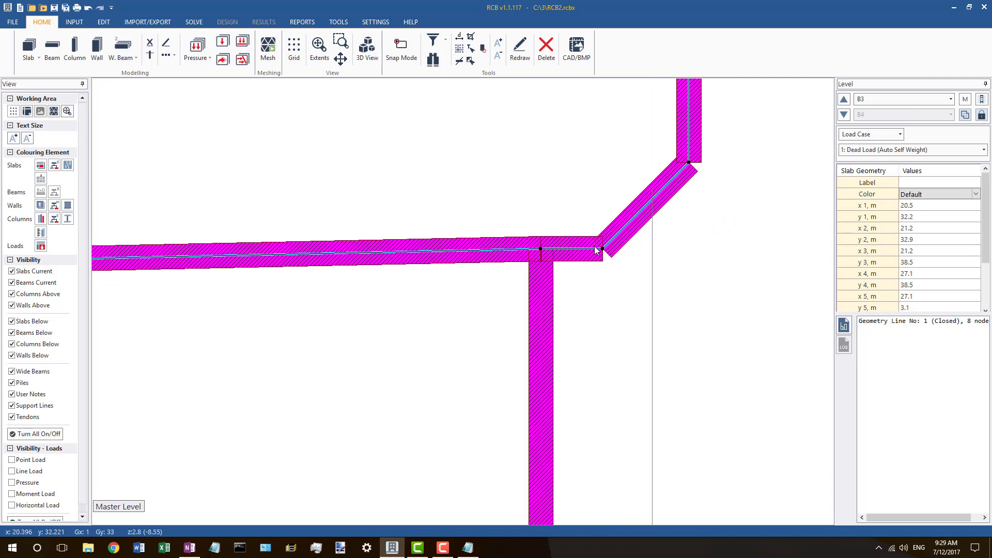
pyautogui.scroll(-4, 571, 244)
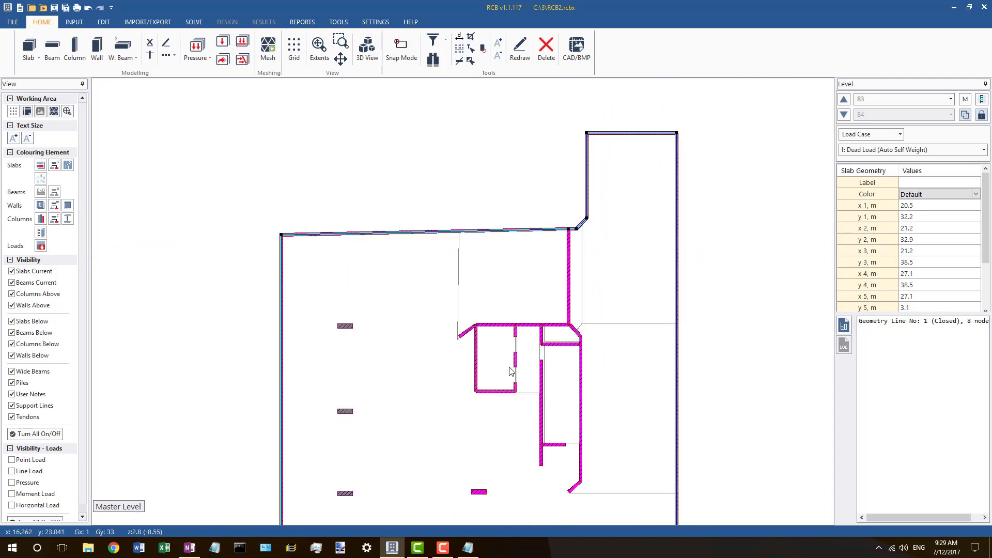
# Step: Move the two upper nodes of the rectangular core outline beside the short diagonal wall onto the top wall's centreline
pyautogui.scroll(2, 525, 330)
pyautogui.scroll(1, 525, 330)
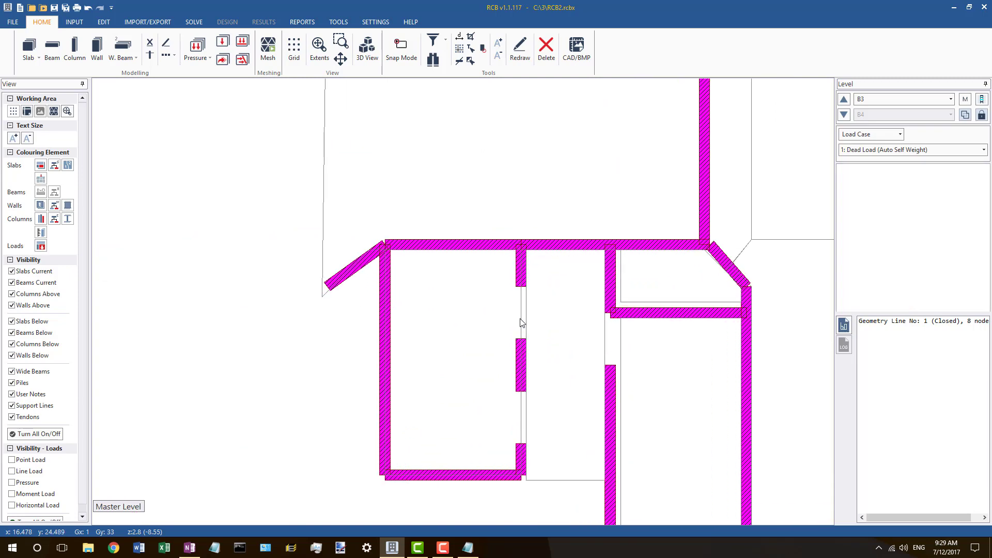
pyautogui.click(520, 322)
pyautogui.scroll(1, 487, 245)
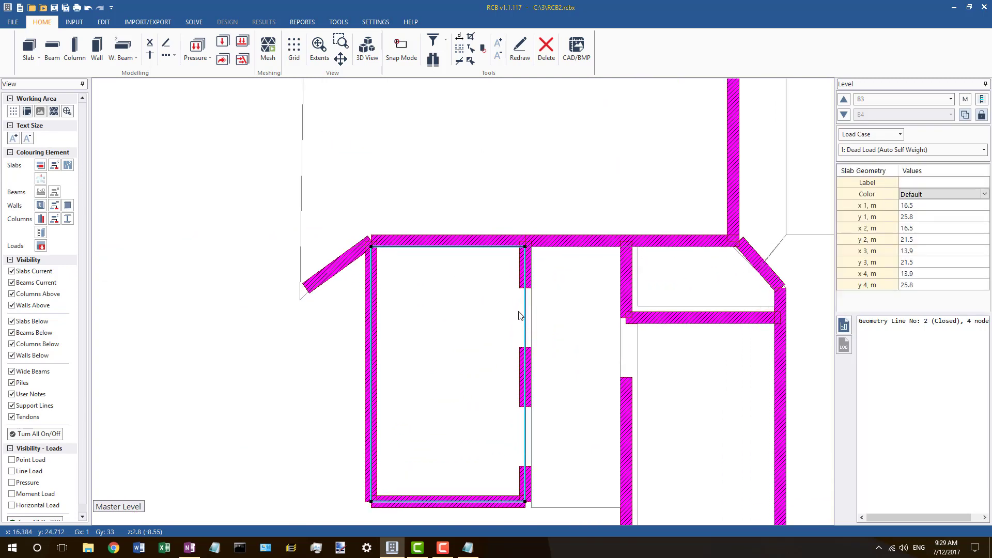
pyautogui.scroll(3, 381, 256)
pyautogui.moveTo(353, 236); pyautogui.dragTo(352, 222)
pyautogui.moveTo(742, 237); pyautogui.dragTo(741, 221)
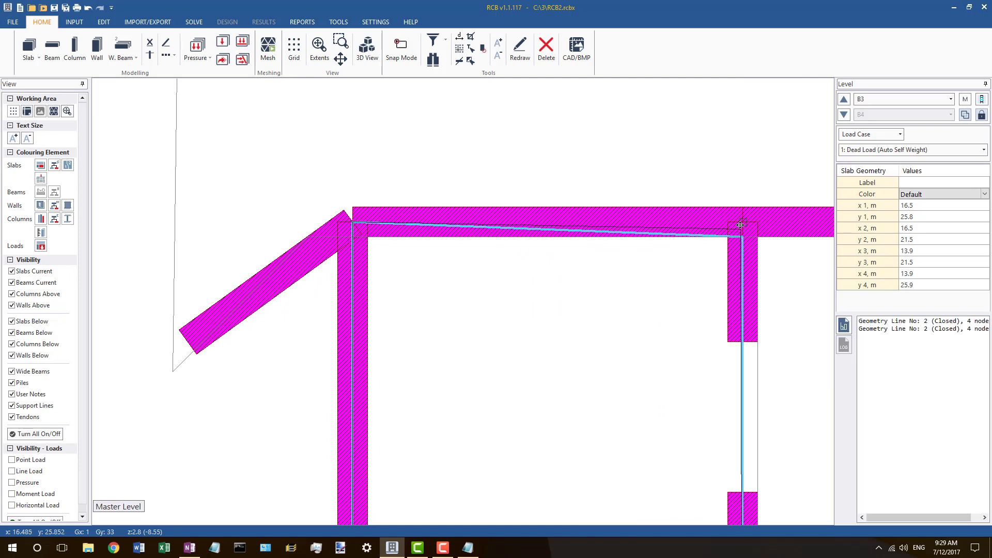
pyautogui.scroll(-4, 405, 215)
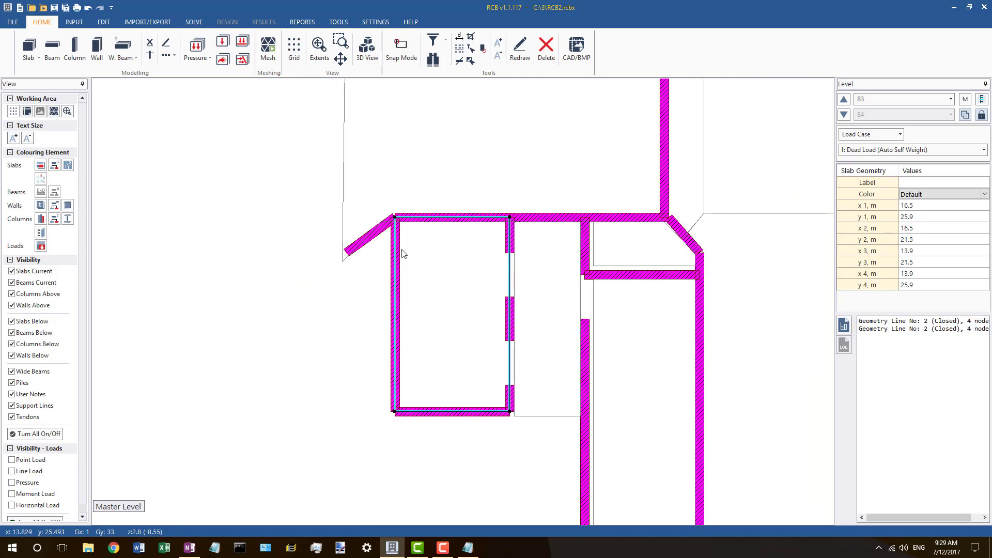
# Step: Move the neighbouring narrow outline's two upper nodes and its lower-left node onto the adjoining wall centrelines
pyautogui.scroll(3, 485, 333)
pyautogui.click(461, 354)
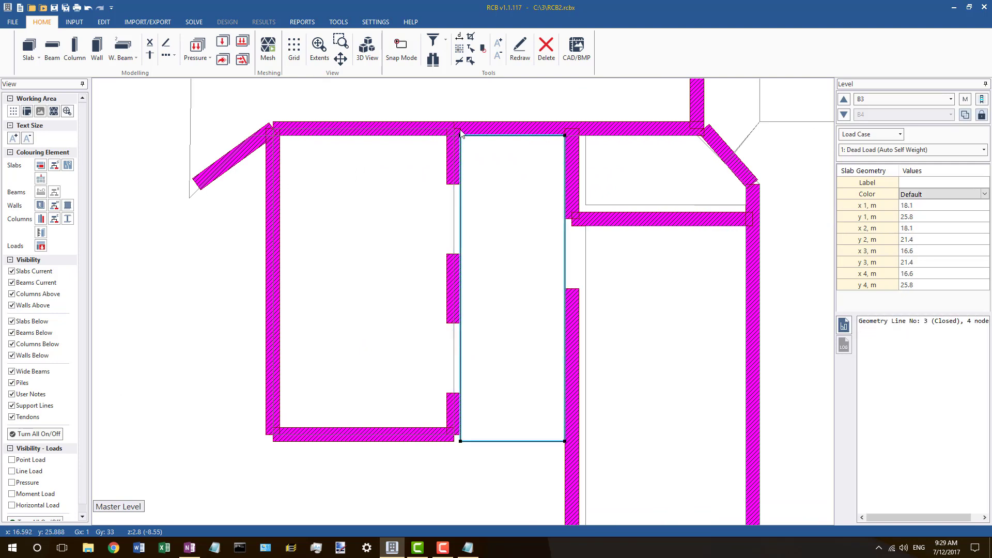
pyautogui.moveTo(459, 135); pyautogui.dragTo(455, 134)
pyautogui.click(557, 136)
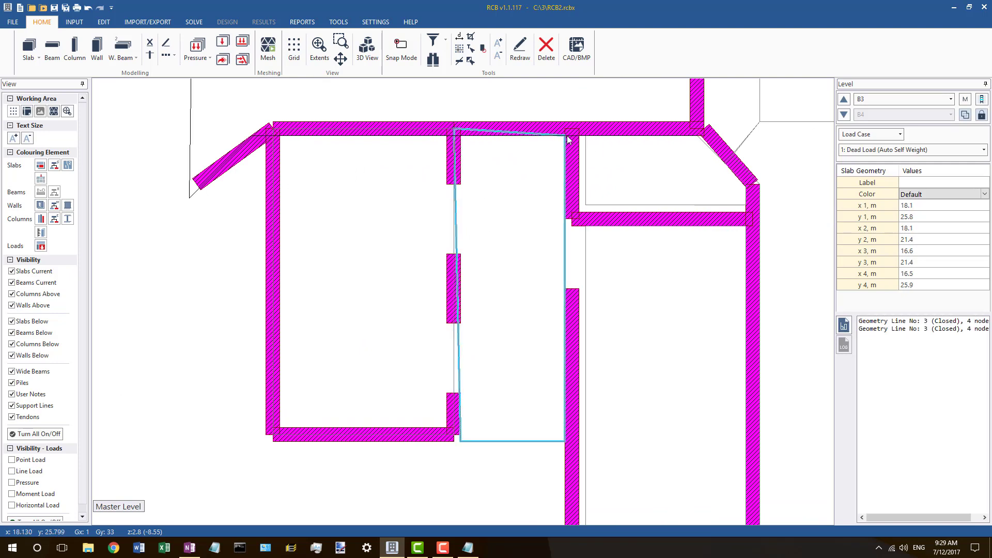
pyautogui.click(557, 139)
pyautogui.click(549, 132)
pyautogui.click(517, 130)
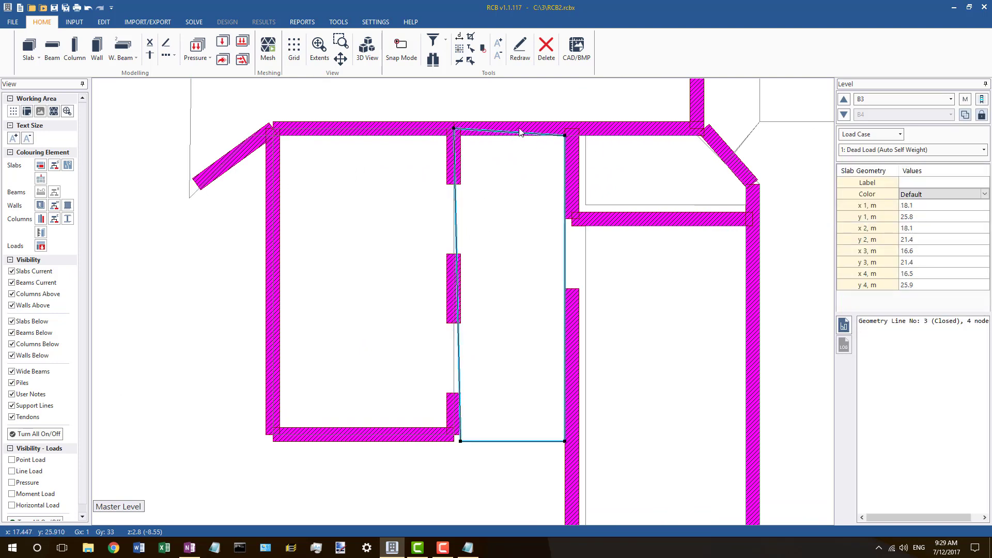
pyautogui.moveTo(565, 135); pyautogui.dragTo(571, 128)
pyautogui.moveTo(461, 441); pyautogui.dragTo(454, 435)
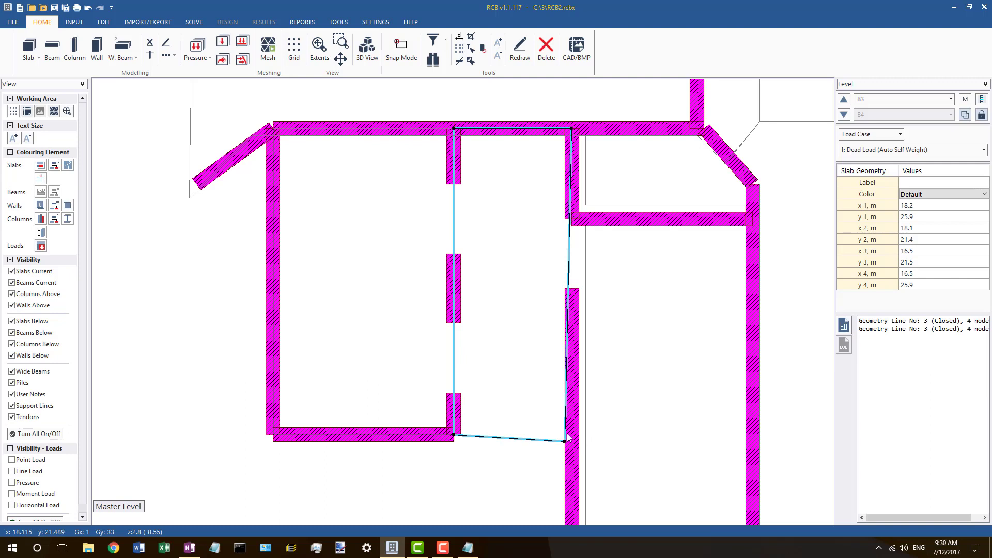
# Step: Set the narrow outline's lower-left node as master and align its lower-right node with it in Y
pyautogui.rightClick(455, 437)
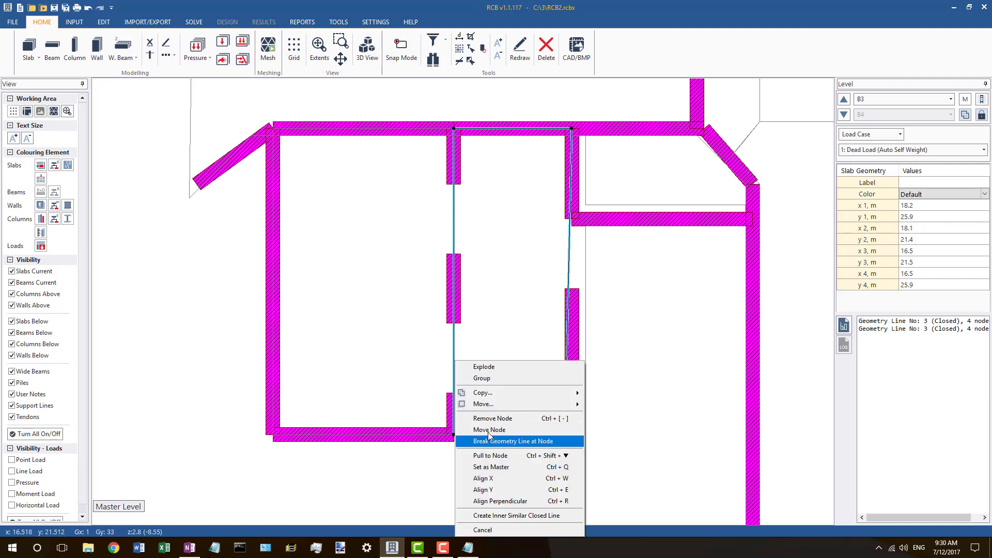
pyautogui.click(476, 467)
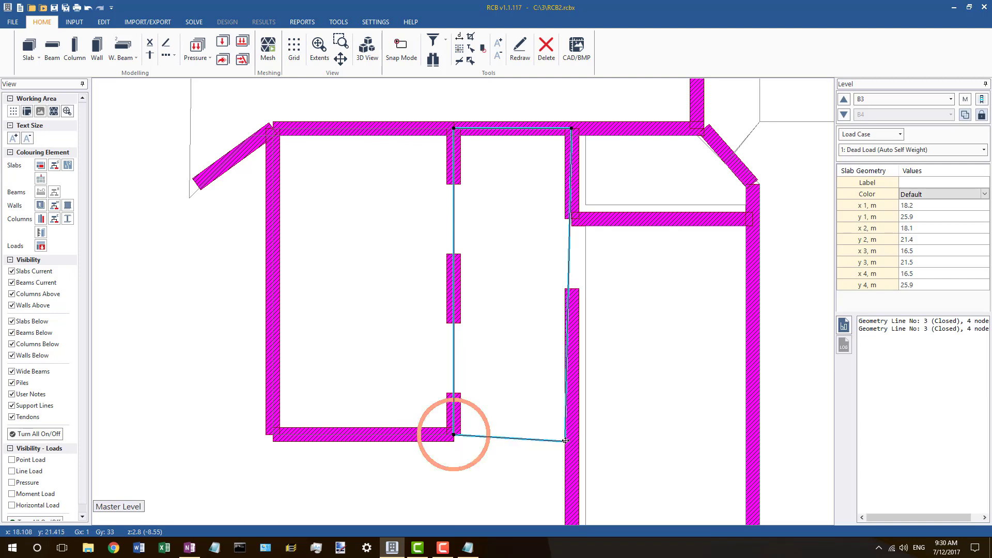
pyautogui.rightClick(565, 441)
pyautogui.click(602, 479)
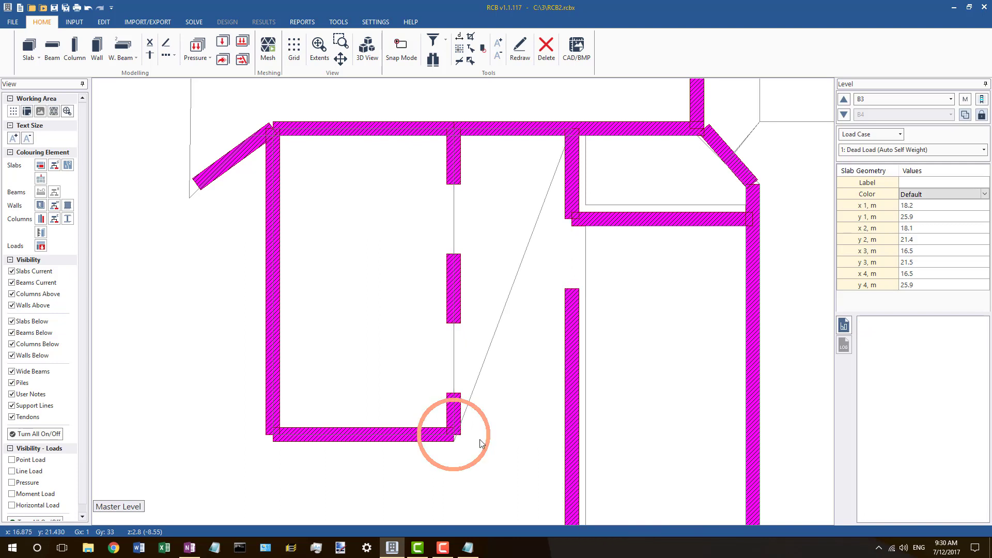
pyautogui.click(512, 439)
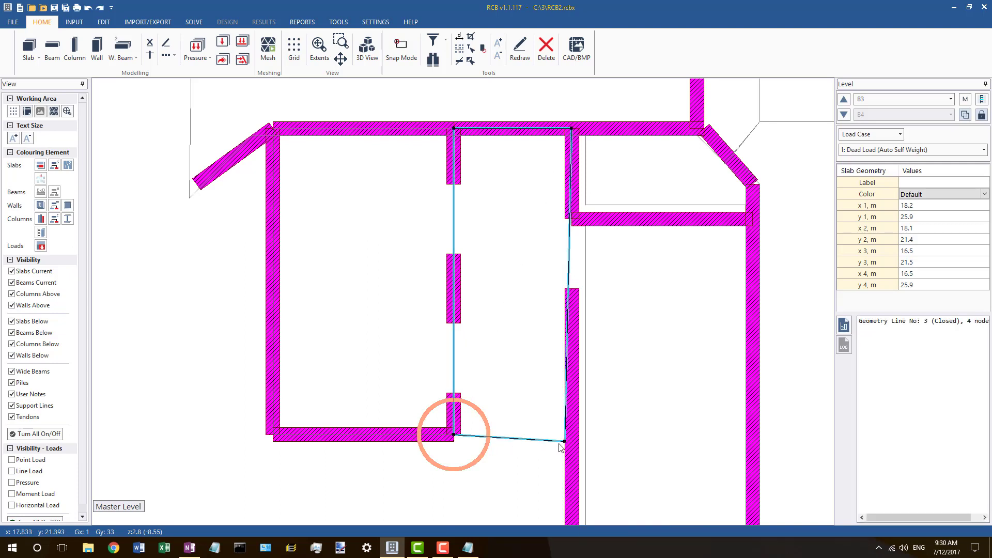
pyautogui.rightClick(565, 441)
pyautogui.click(602, 478)
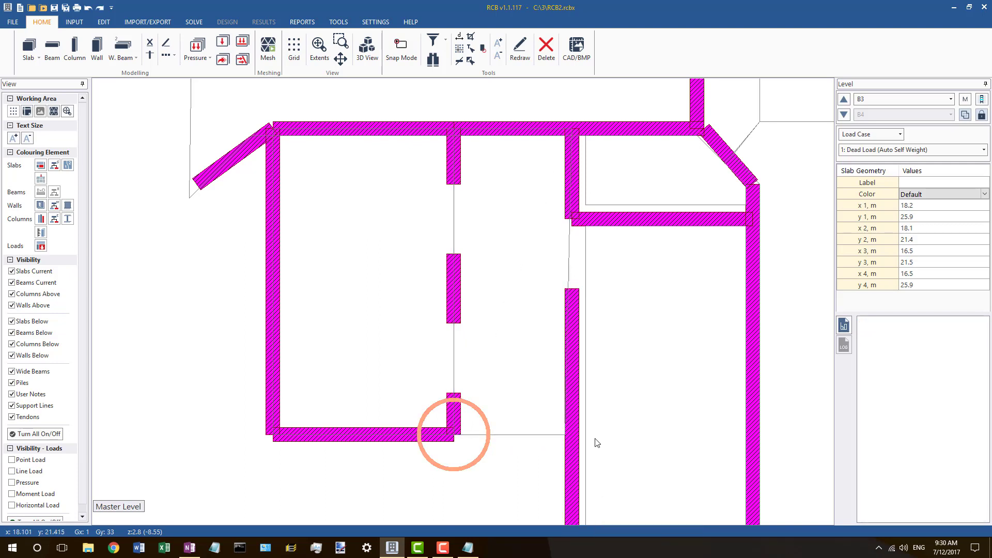
# Step: Set the narrow outline's upper-right node as master and align its lower-right node with it in X
pyautogui.click(572, 164)
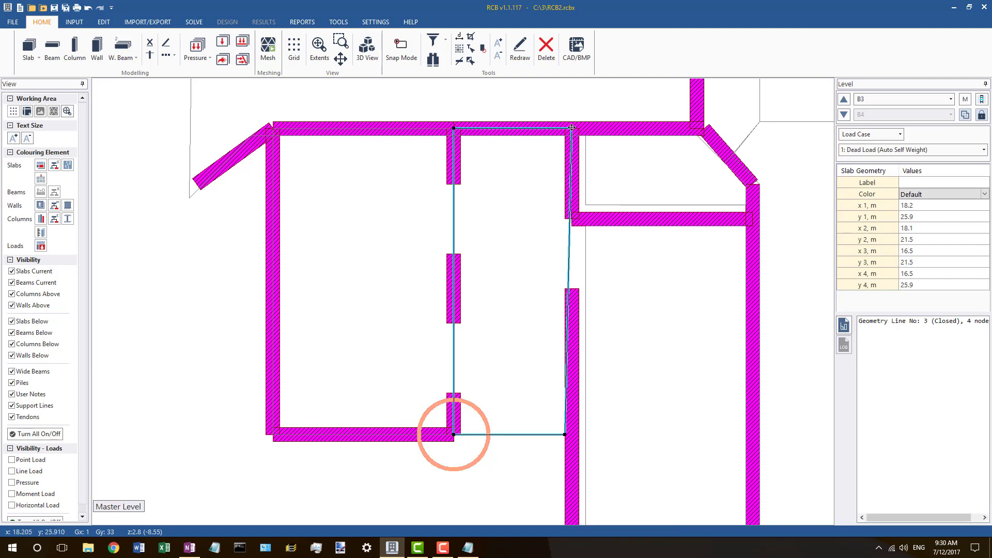
pyautogui.rightClick(570, 128)
pyautogui.click(608, 234)
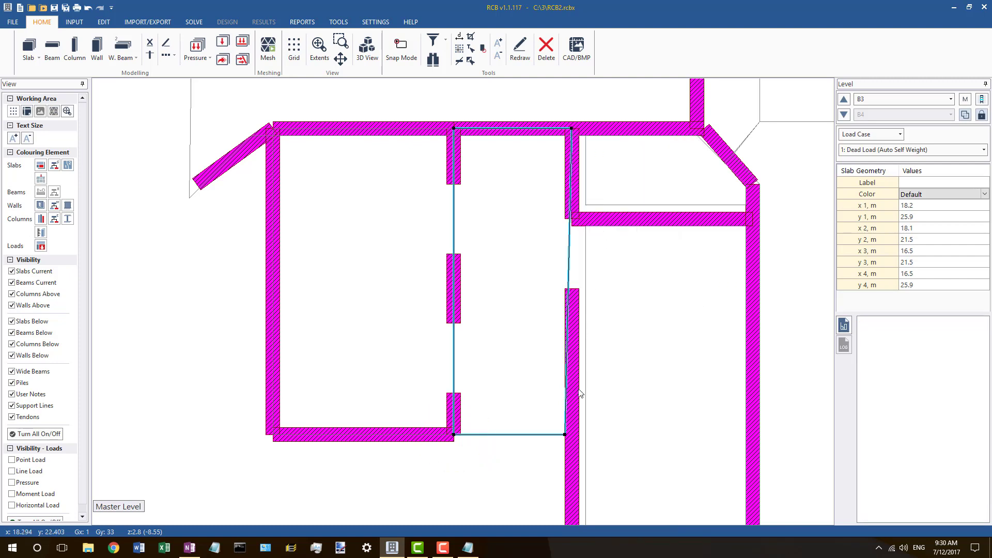
pyautogui.rightClick(564, 435)
pyautogui.click(591, 489)
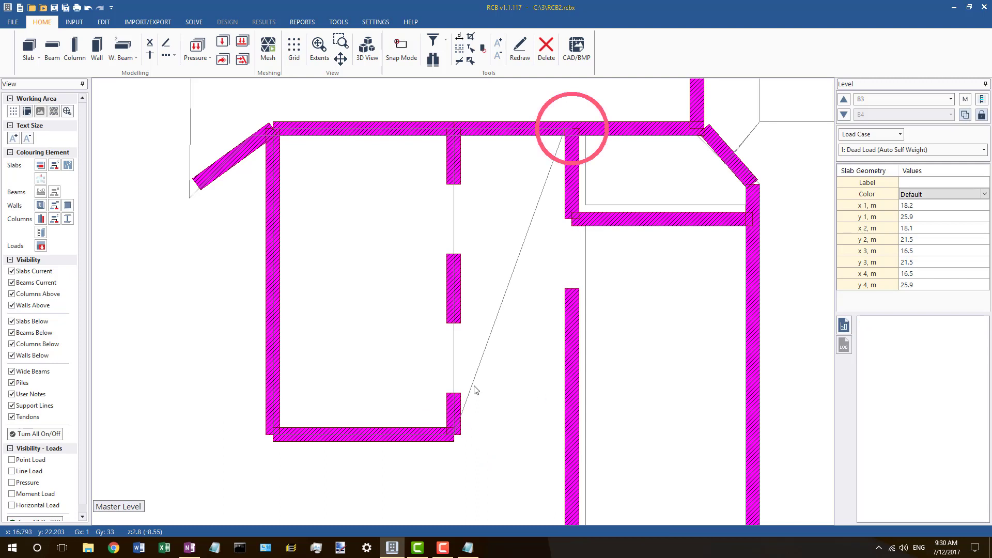
pyautogui.click(555, 437)
pyautogui.rightClick(565, 435)
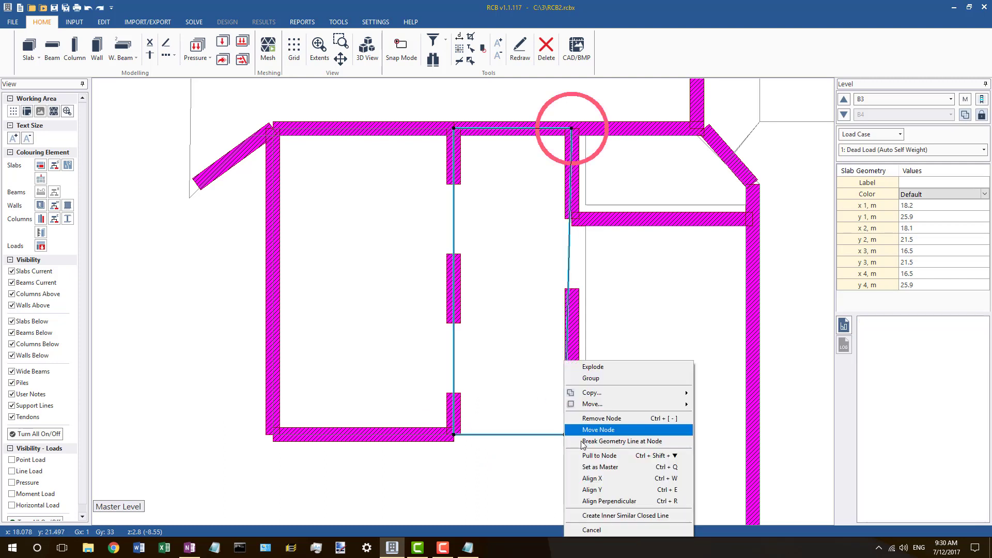
pyautogui.click(592, 478)
# Step: Move the three lower nodes of the open geometry line above the core onto the top and short diagonal wall centrelines
pyautogui.scroll(-2, 556, 235)
pyautogui.scroll(2, 589, 204)
pyautogui.click(548, 164)
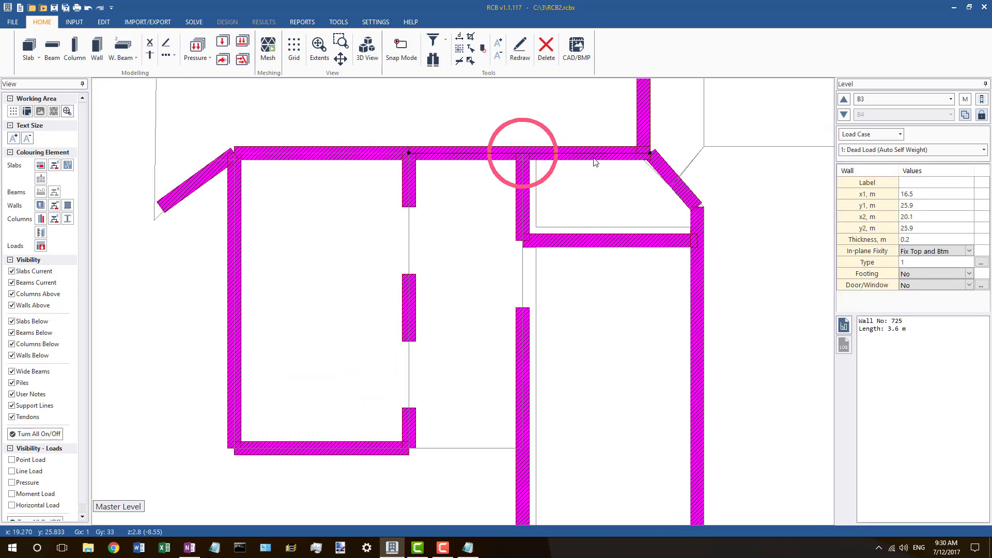
pyautogui.scroll(-3, 561, 279)
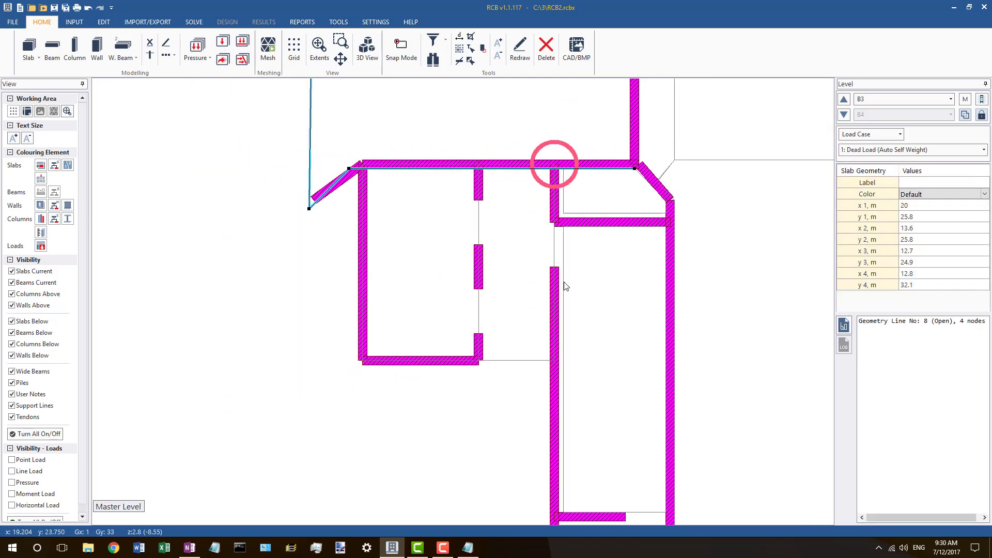
pyautogui.scroll(1, 562, 344)
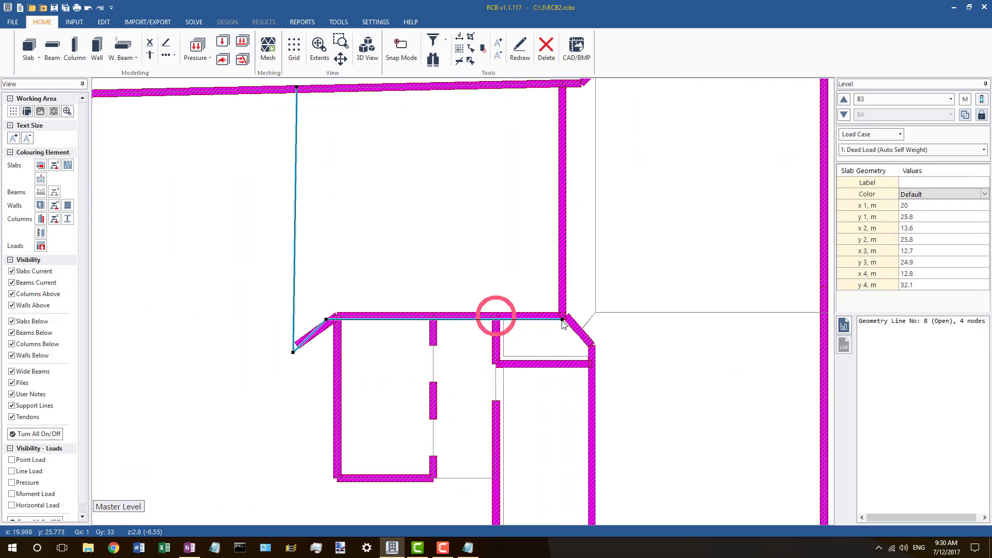
pyautogui.moveTo(562, 319); pyautogui.dragTo(562, 316)
pyautogui.moveTo(325, 319); pyautogui.dragTo(337, 315)
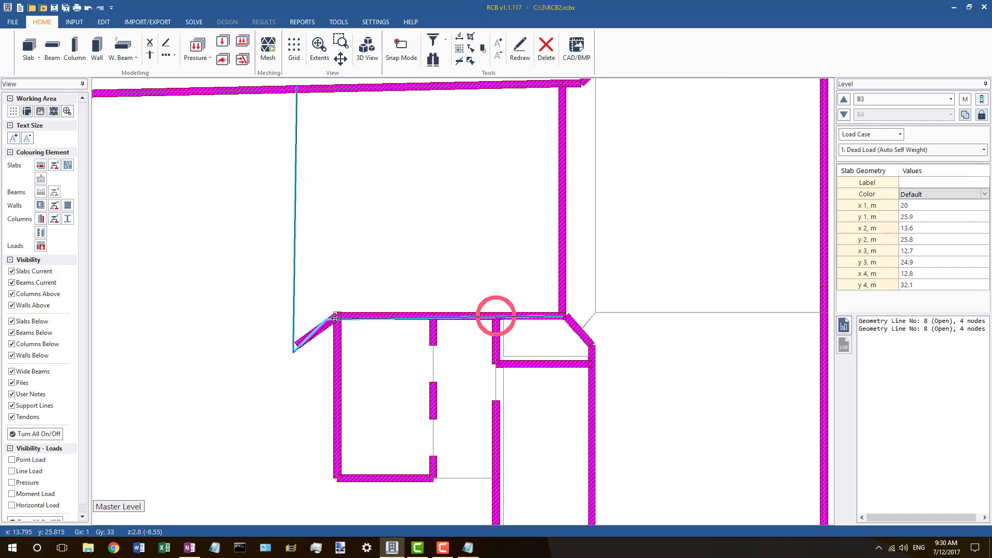
pyautogui.moveTo(293, 352); pyautogui.dragTo(297, 345)
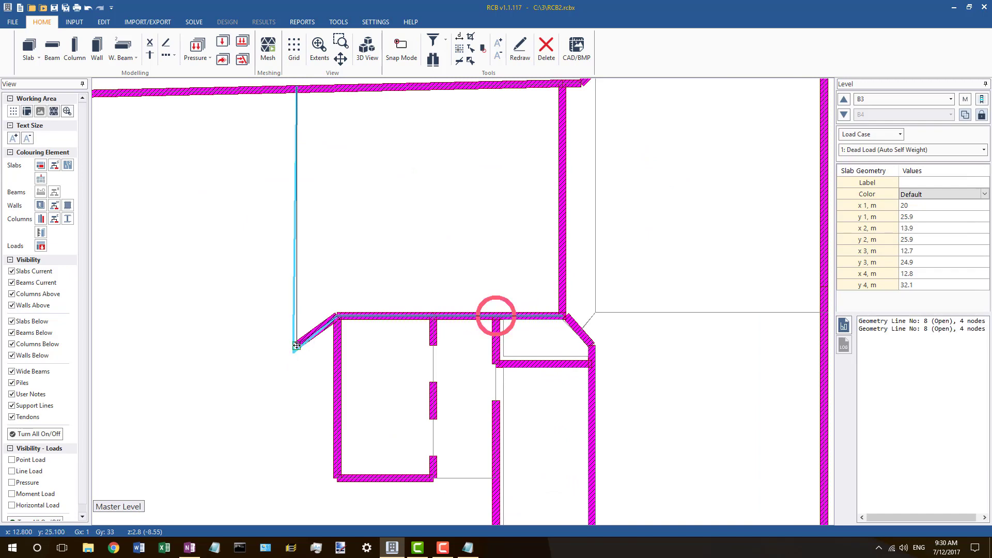
# Step: Move the nodes of the five-sided outline by the core's sloping corner wall onto the surrounding wall centrelines
pyautogui.scroll(-1, 324, 297)
pyautogui.scroll(3, 476, 322)
pyautogui.click(474, 309)
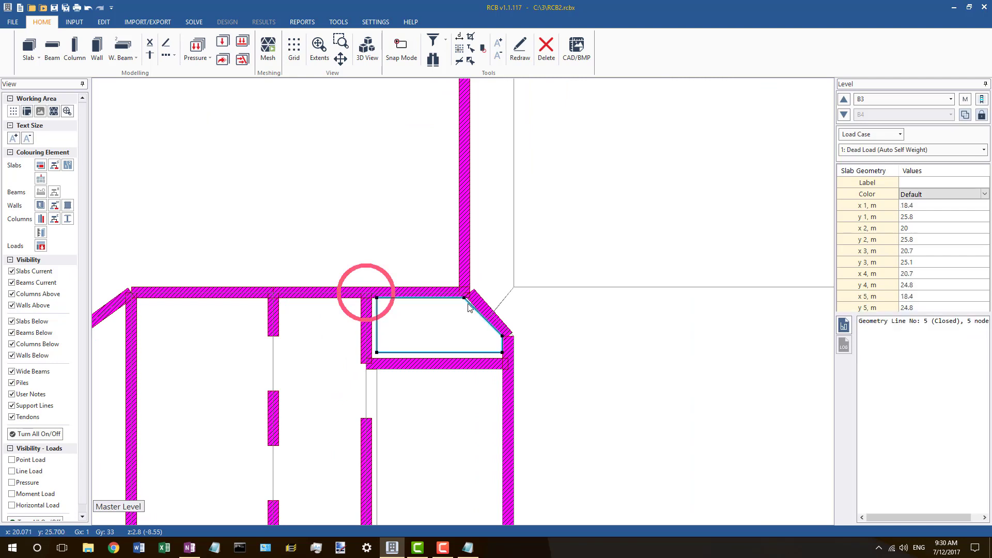
pyautogui.moveTo(462, 295); pyautogui.dragTo(464, 292)
pyautogui.moveTo(377, 298); pyautogui.dragTo(365, 293)
pyautogui.moveTo(377, 353); pyautogui.dragTo(366, 363)
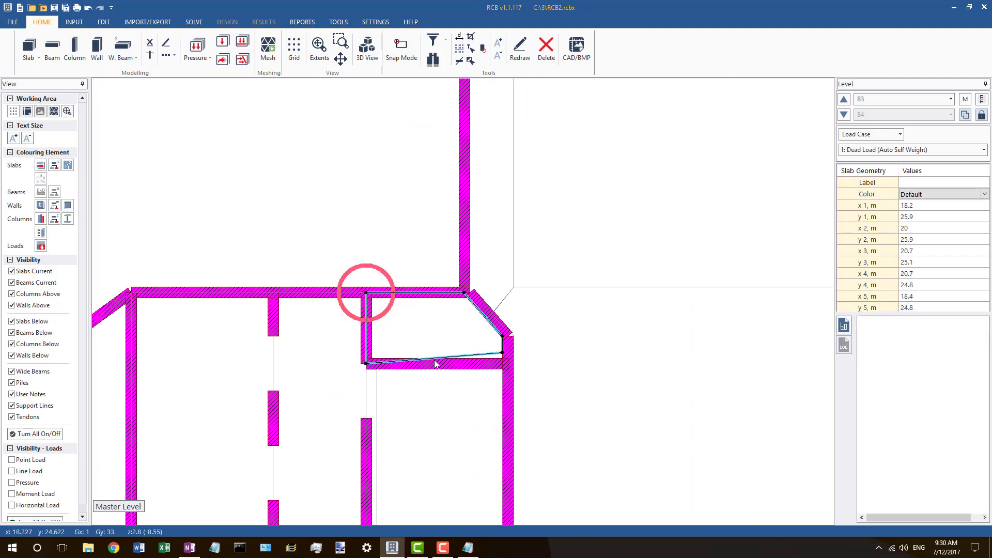
pyautogui.moveTo(502, 353)
pyautogui.mouseDown()
pyautogui.moveTo(508, 363)
pyautogui.moveTo(508, 336)
pyautogui.mouseUp()
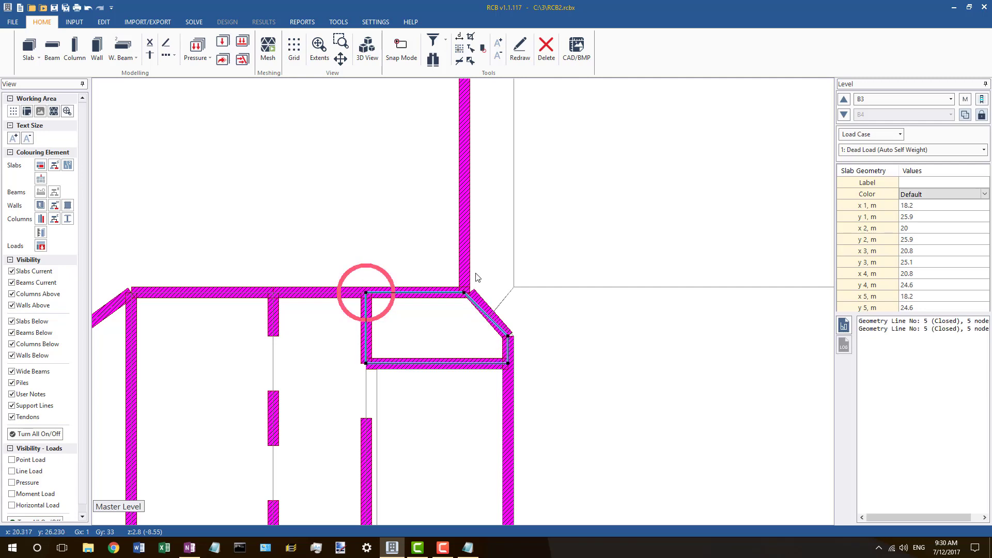
# Step: Examine how the wall ends meet at the upper end of the core's sloping corner wall on B3
pyautogui.scroll(2, 476, 277)
pyautogui.click(483, 324)
pyautogui.scroll(2, 465, 314)
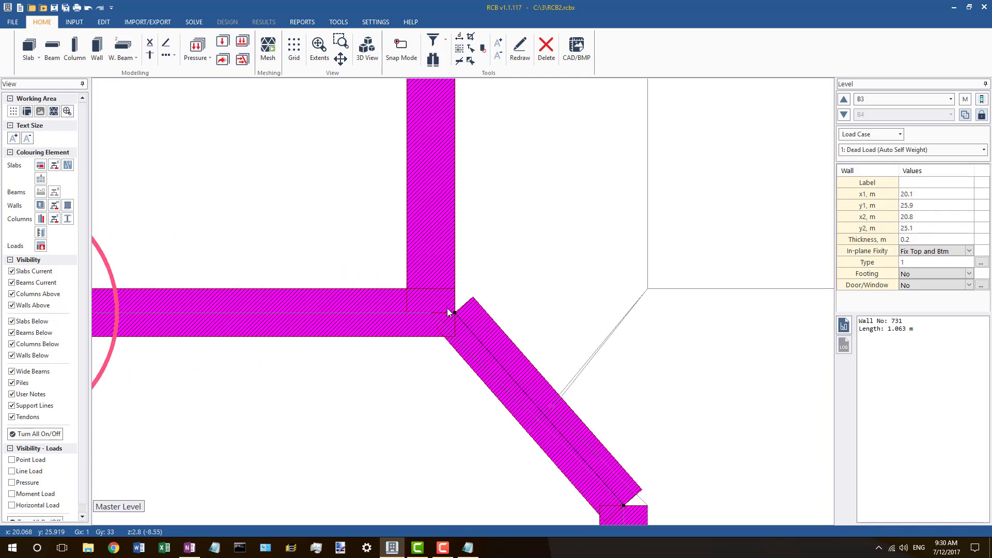
pyautogui.click(429, 310)
pyautogui.scroll(-4, 461, 313)
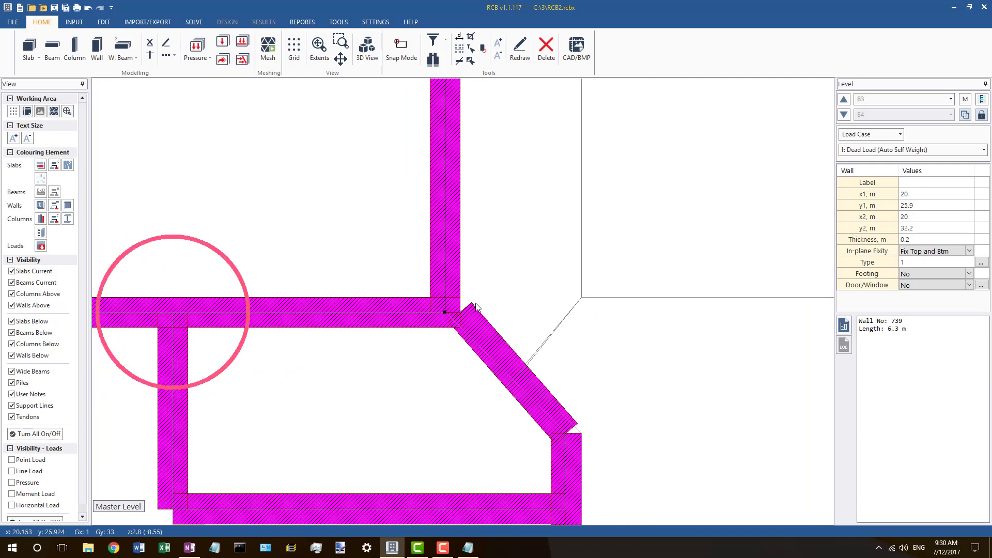
pyautogui.scroll(2, 461, 310)
pyautogui.click(442, 323)
pyautogui.click(440, 326)
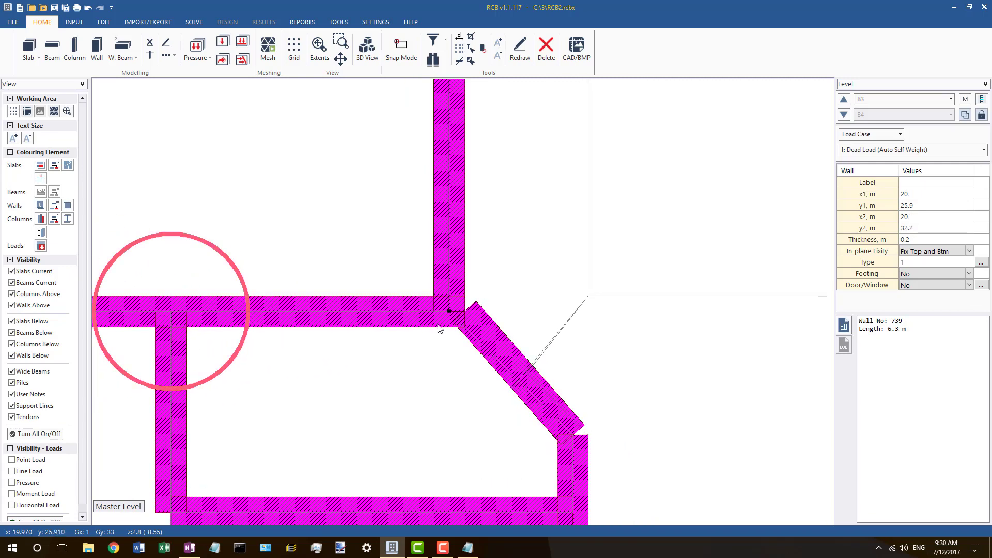
# Step: On level B4, move the meeting ends of the horizontal and sloping core walls onto the vertical wall's centreline end
pyautogui.click(843, 113)
pyautogui.scroll(1, 465, 318)
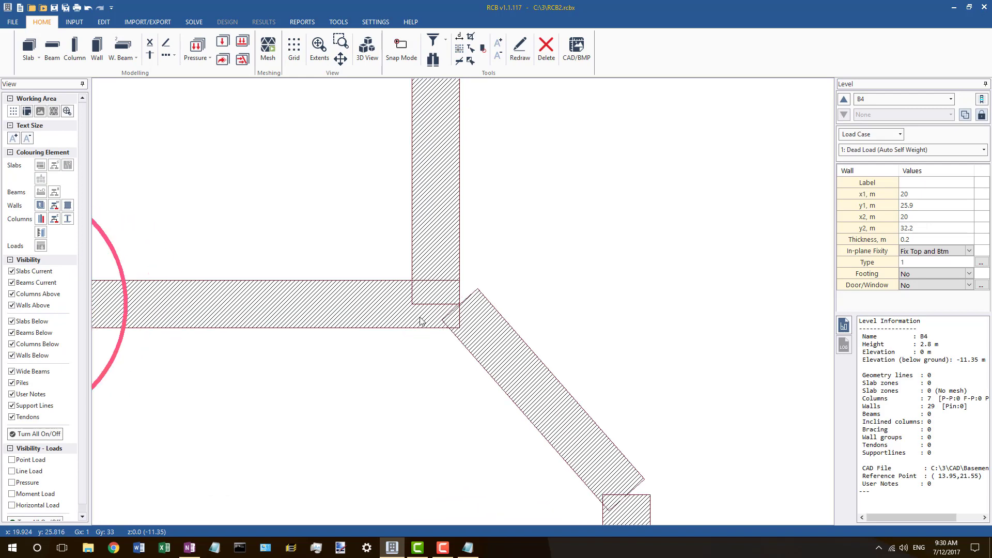
pyautogui.click(450, 309)
pyautogui.click(489, 320)
pyautogui.moveTo(436, 304); pyautogui.dragTo(436, 303)
pyautogui.scroll(-3, 441, 334)
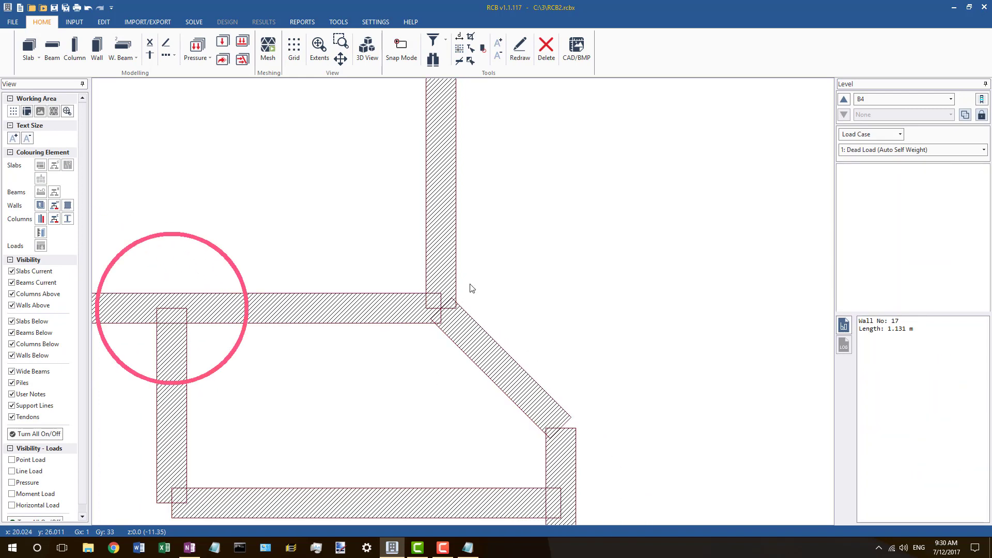
# Step: On level B3, move the meeting ends of the horizontal and sloping core walls onto the vertical wall's centreline end
pyautogui.click(844, 99)
pyautogui.scroll(3, 418, 316)
pyautogui.scroll(1, 418, 316)
pyautogui.click(464, 305)
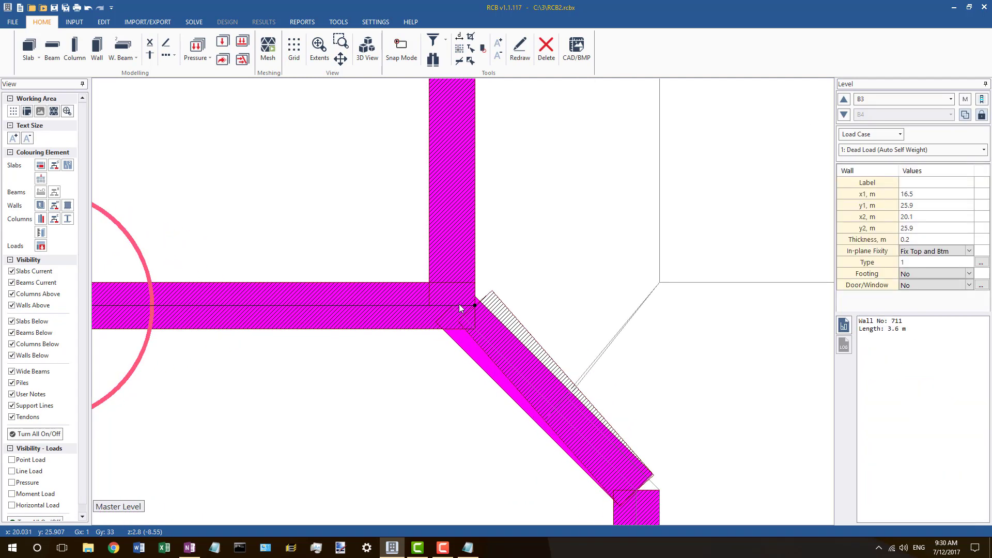
pyautogui.click(457, 313)
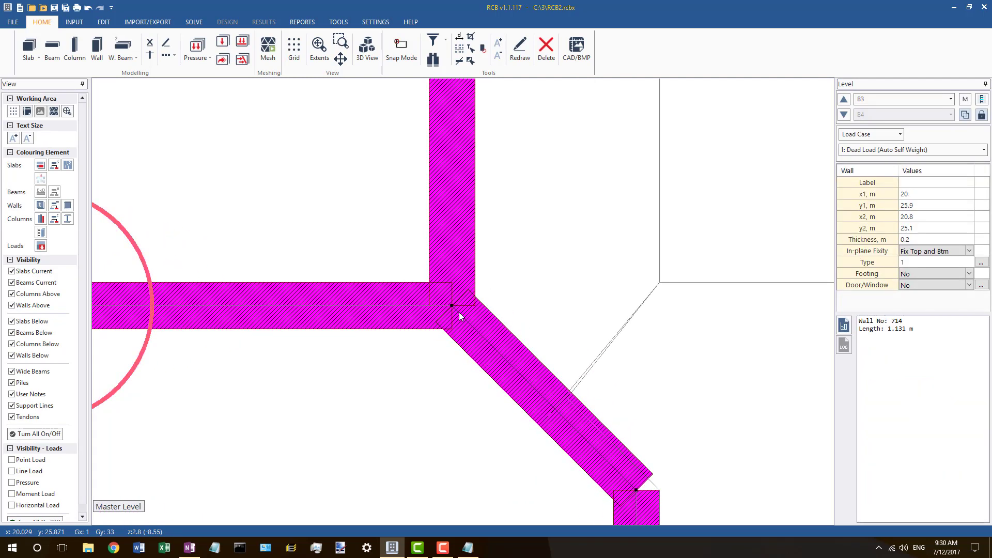
pyautogui.click(458, 312)
pyautogui.scroll(-3, 511, 362)
pyautogui.scroll(3, 518, 362)
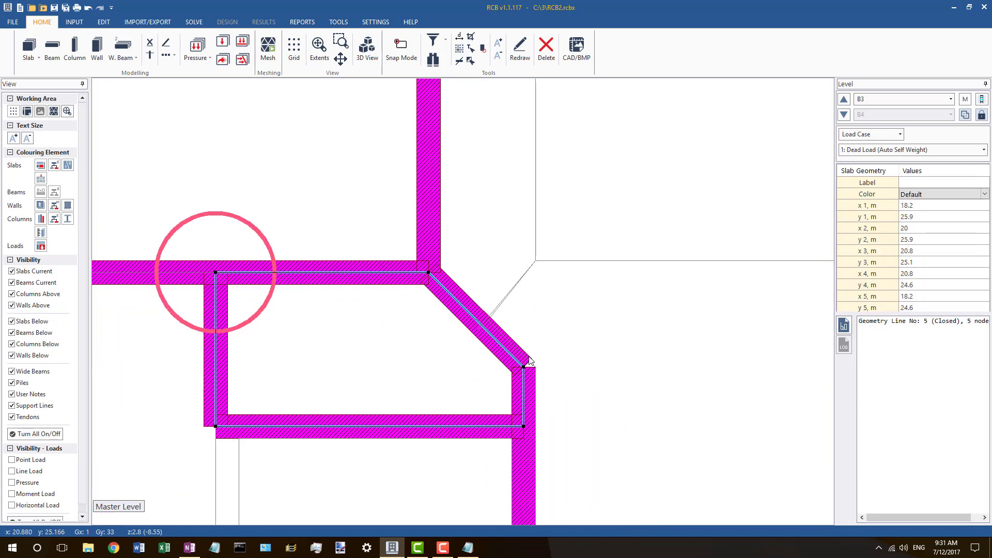
# Step: Move both upper nodes and the lower western node of the four-sided opening outline below the sloping corner onto the wall centrelines
pyautogui.click(523, 360)
pyautogui.click(525, 360)
pyautogui.scroll(-4, 491, 266)
pyautogui.scroll(-4, 495, 272)
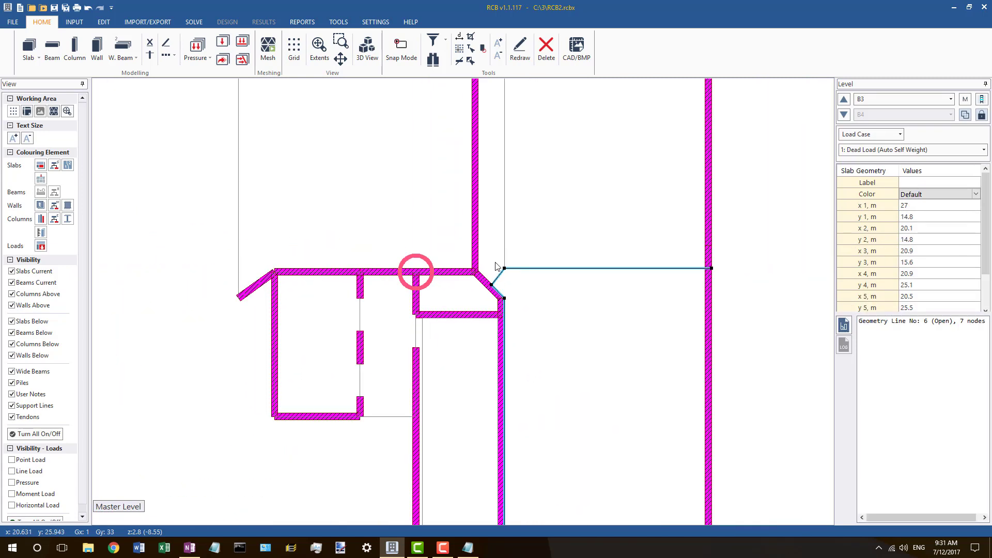
pyautogui.scroll(3, 461, 409)
pyautogui.scroll(2, 449, 263)
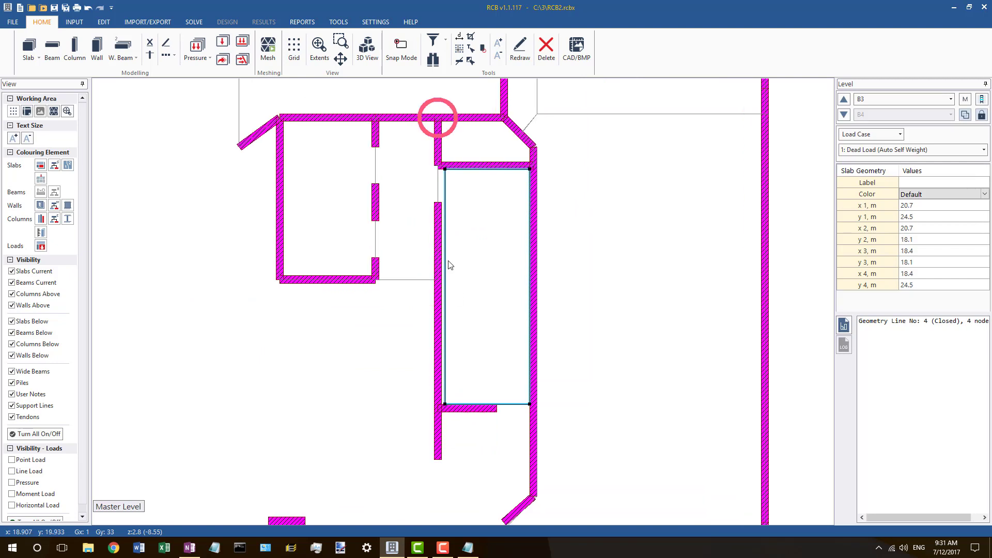
pyautogui.click(449, 136)
pyautogui.moveTo(444, 142); pyautogui.dragTo(434, 136)
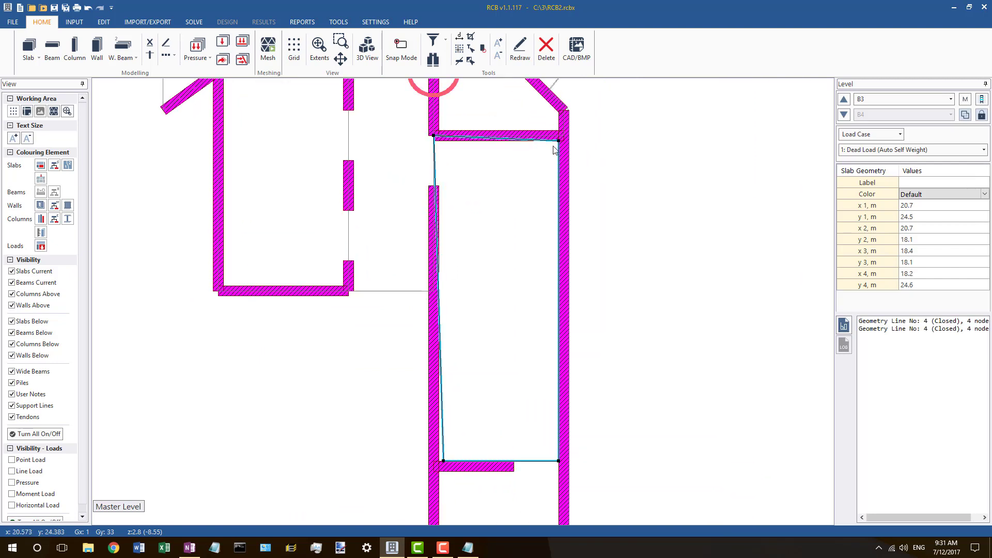
pyautogui.moveTo(559, 140); pyautogui.dragTo(563, 136)
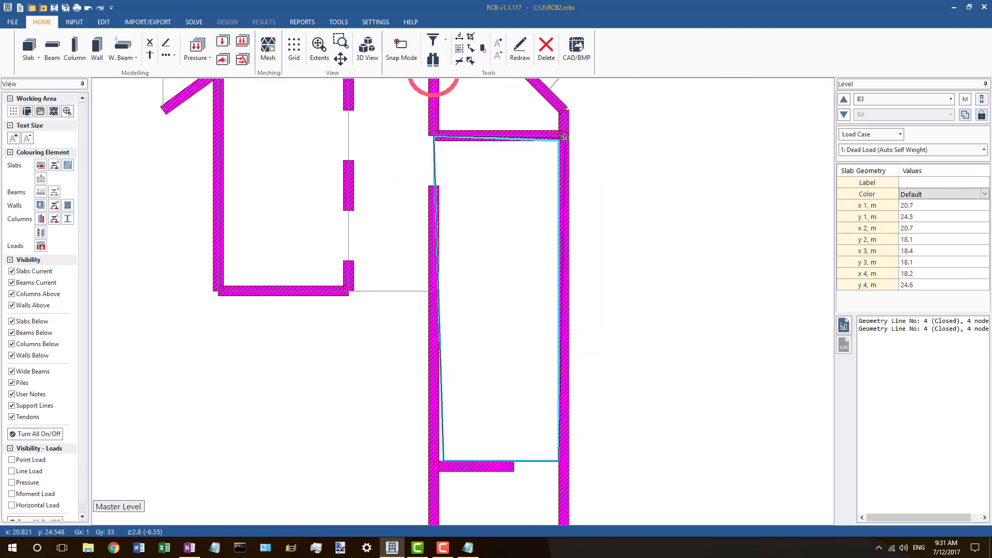
pyautogui.moveTo(442, 459); pyautogui.dragTo(434, 467)
# Step: Set the rectangular outline's lower western node as master and align the lower eastern node with it in Y
pyautogui.rightClick(436, 468)
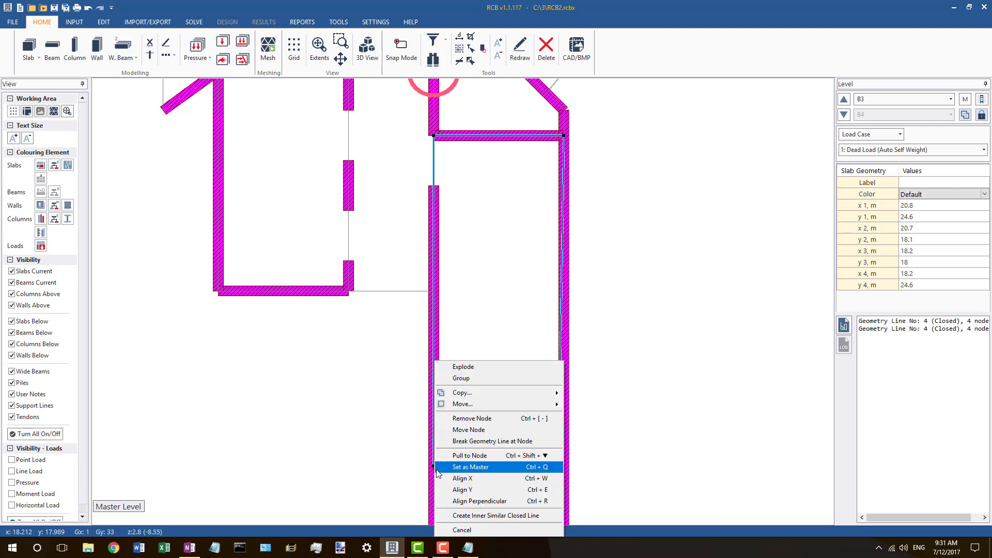
pyautogui.click(451, 467)
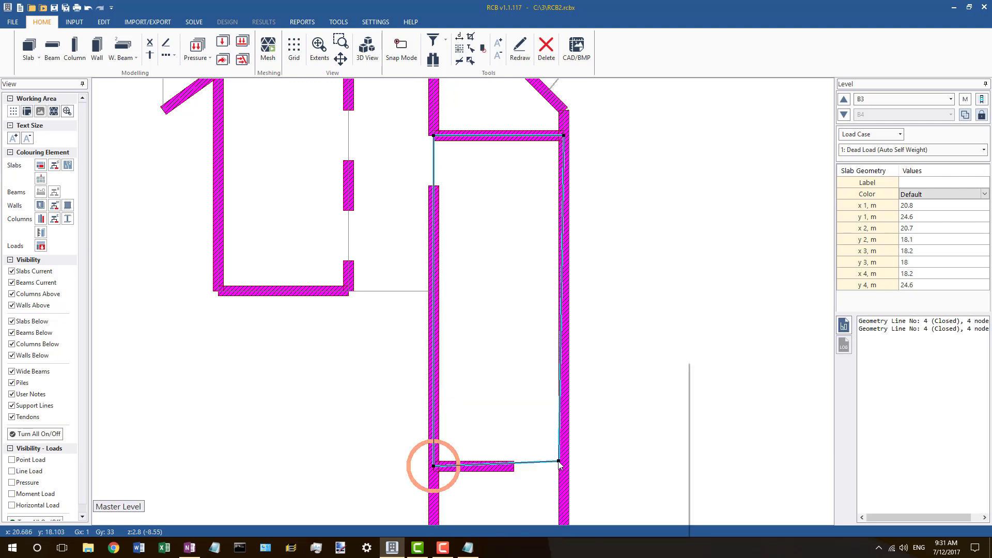
pyautogui.rightClick(559, 462)
pyautogui.click(577, 489)
pyautogui.click(556, 467)
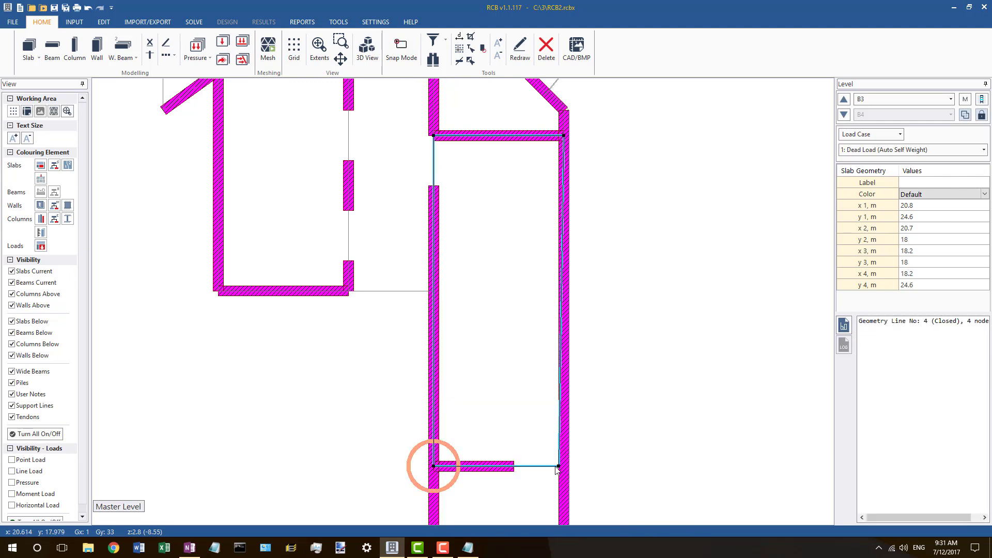
# Step: Set the long eastern core wall as master and align the rectangular outline's adjacent side with its centreline
pyautogui.rightClick(567, 250)
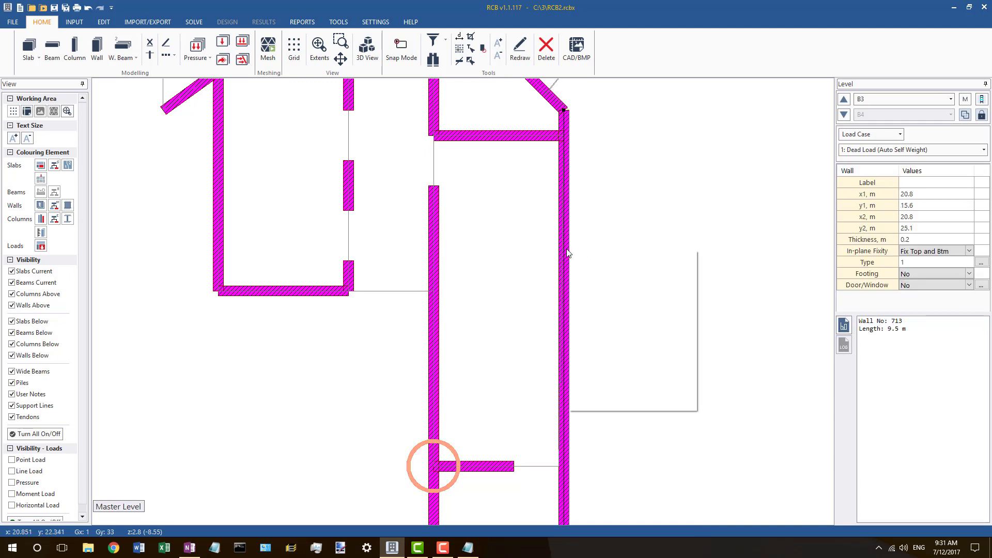
pyautogui.click(602, 281)
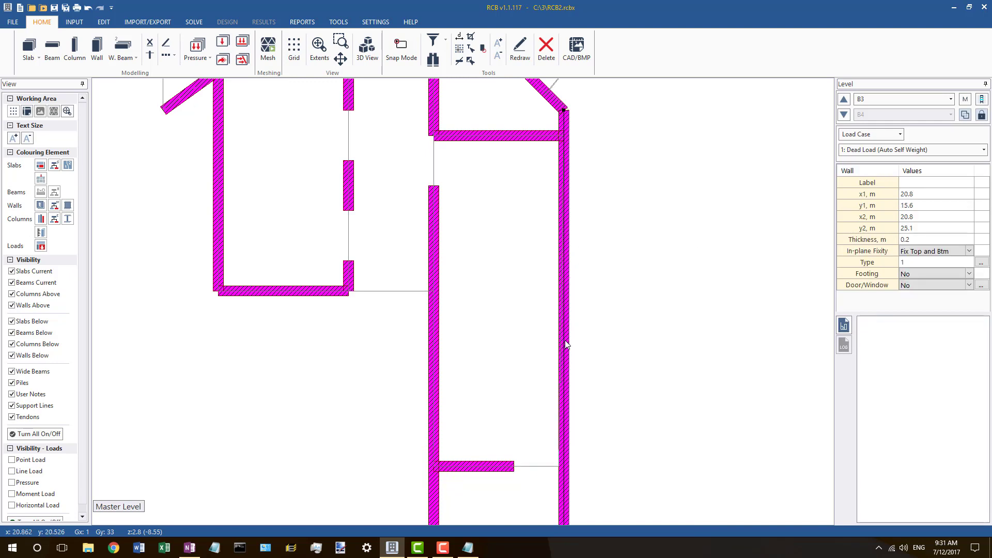
pyautogui.click(561, 343)
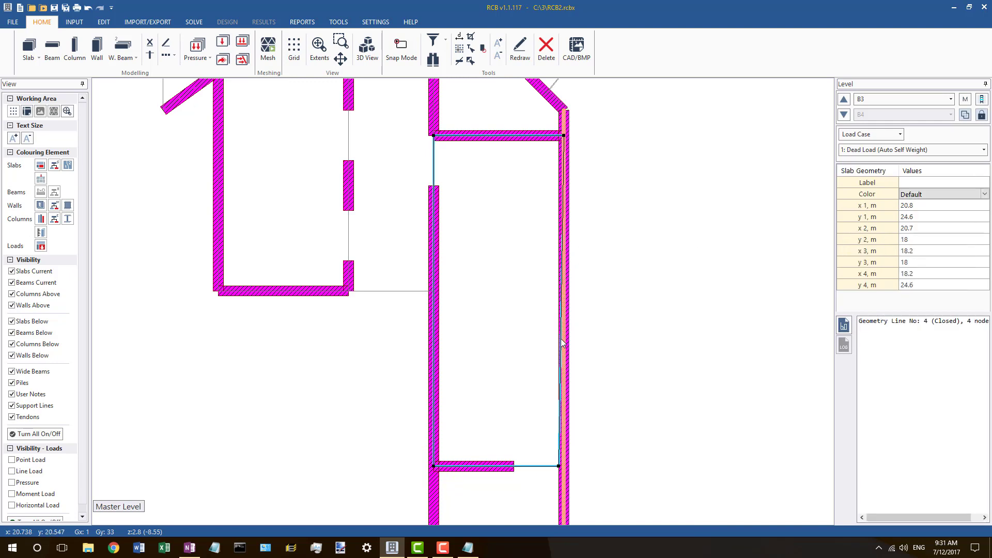
pyautogui.rightClick(561, 399)
pyautogui.click(574, 419)
pyautogui.scroll(-4, 498, 308)
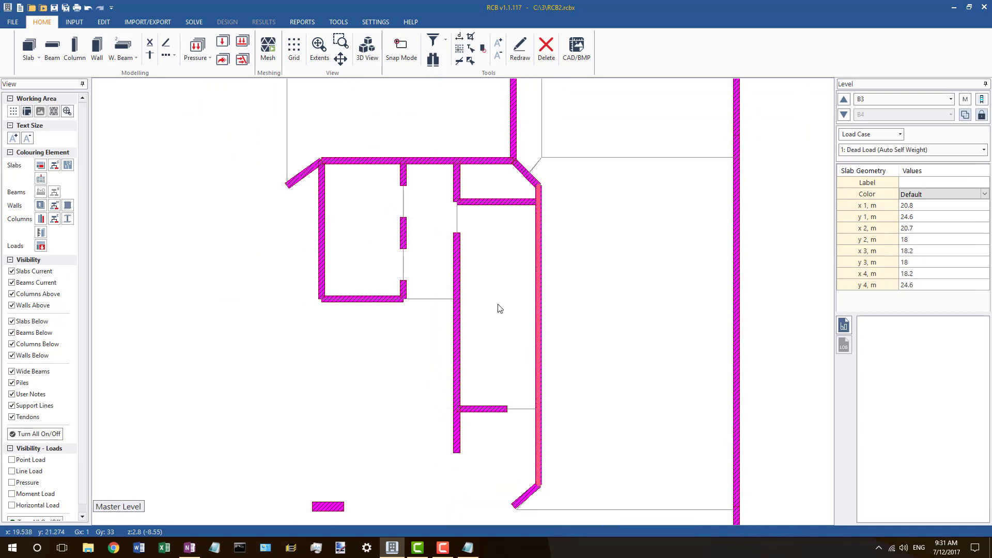
pyautogui.click(381, 364)
# Step: Examine how the five-sided and rectangular outlines follow the core wall centrelines on B3
pyautogui.click(474, 210)
pyautogui.scroll(2, 472, 215)
pyautogui.click(473, 217)
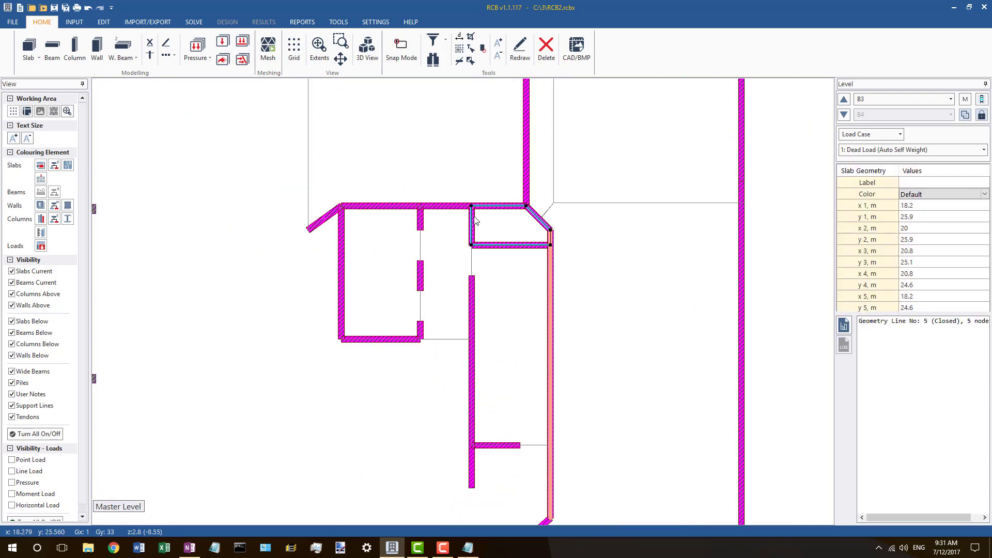
pyautogui.scroll(-1, 463, 223)
pyautogui.scroll(2, 463, 224)
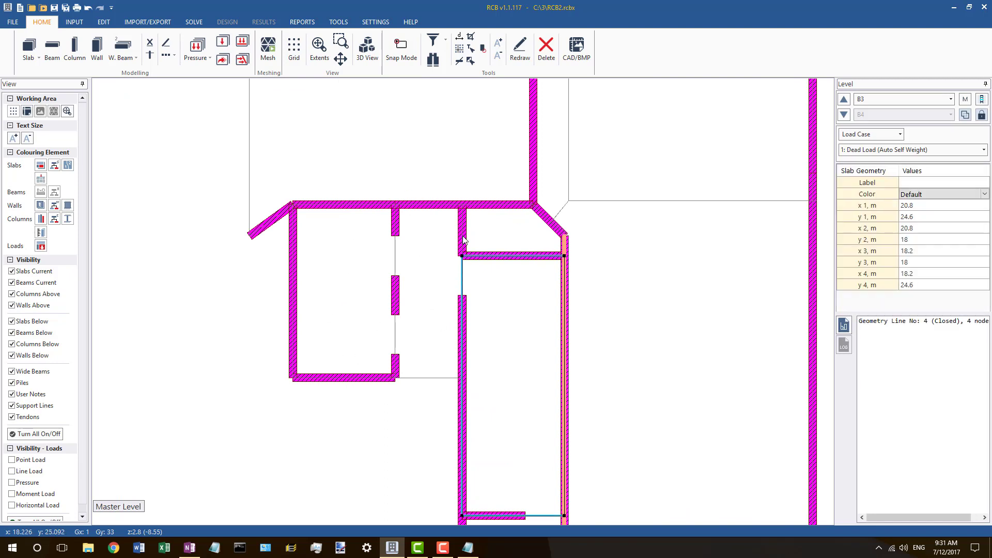
pyautogui.scroll(-1, 444, 226)
pyautogui.scroll(-2, 429, 232)
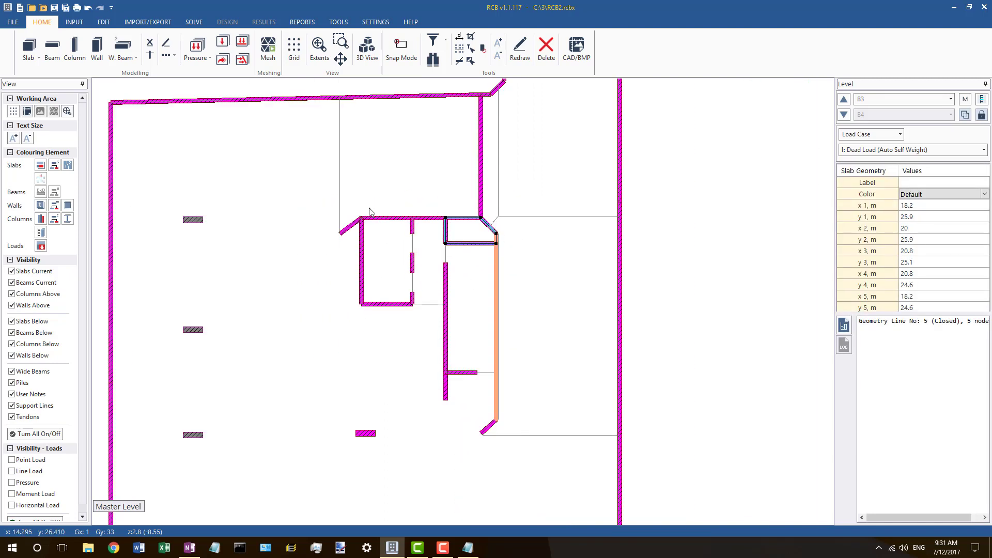
# Step: Examine the open seven-node slab outline along the core's eastern wall against the neighbouring closed outline
pyautogui.click(514, 433)
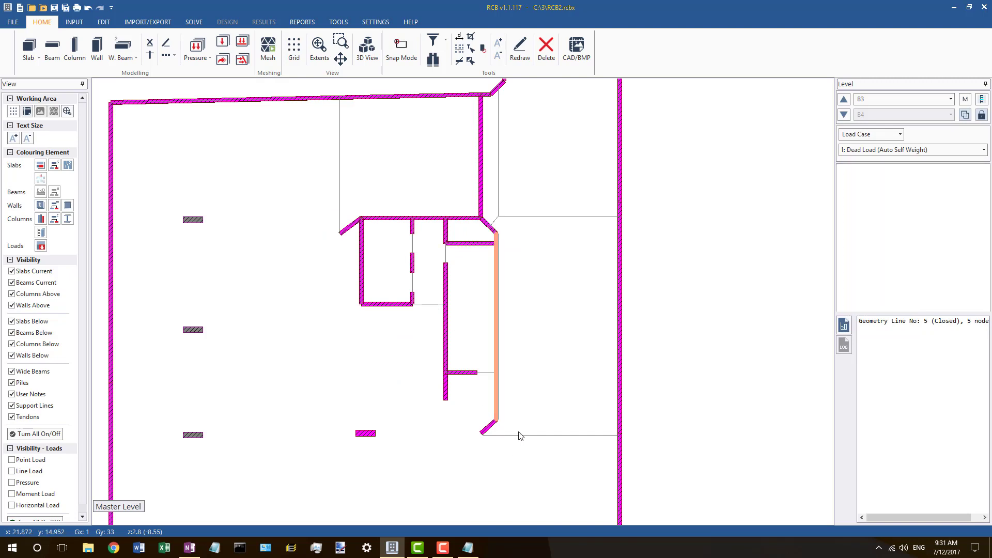
pyautogui.click(517, 435)
pyautogui.scroll(-2, 515, 330)
pyautogui.scroll(2, 516, 329)
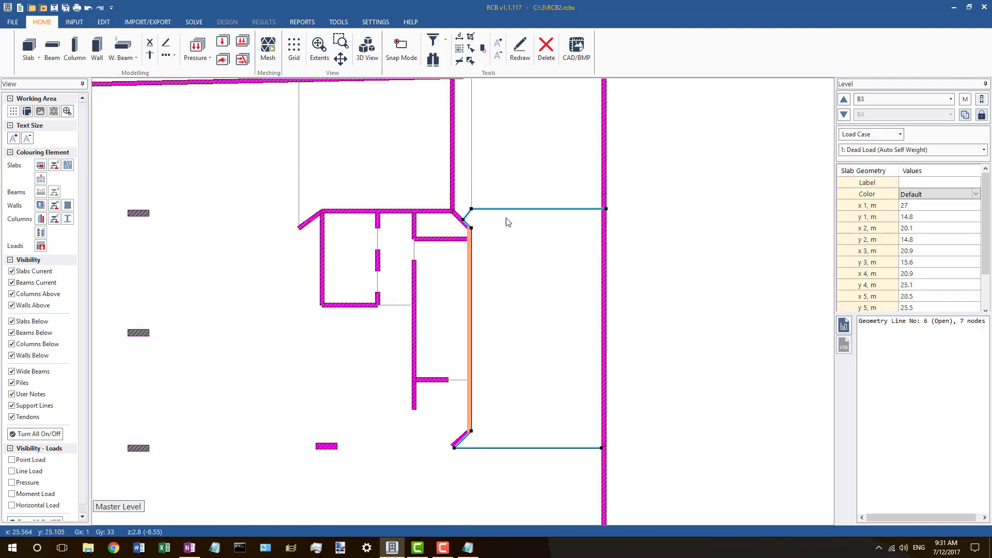
pyautogui.scroll(1, 485, 221)
pyautogui.scroll(1, 470, 382)
pyautogui.scroll(-3, 461, 305)
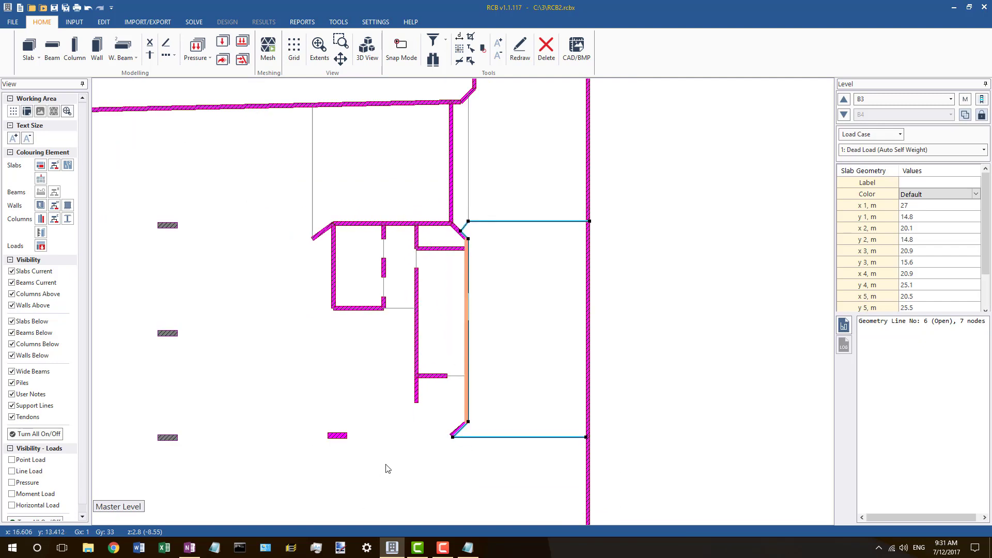
pyautogui.click(386, 465)
pyautogui.scroll(1, 444, 304)
pyautogui.scroll(1, 446, 306)
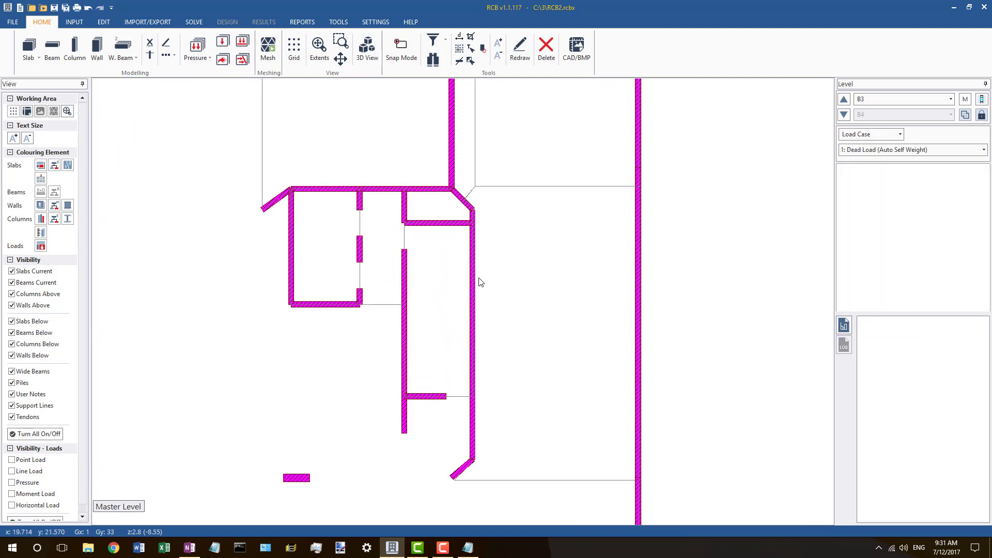
pyautogui.scroll(2, 478, 243)
pyautogui.click(470, 299)
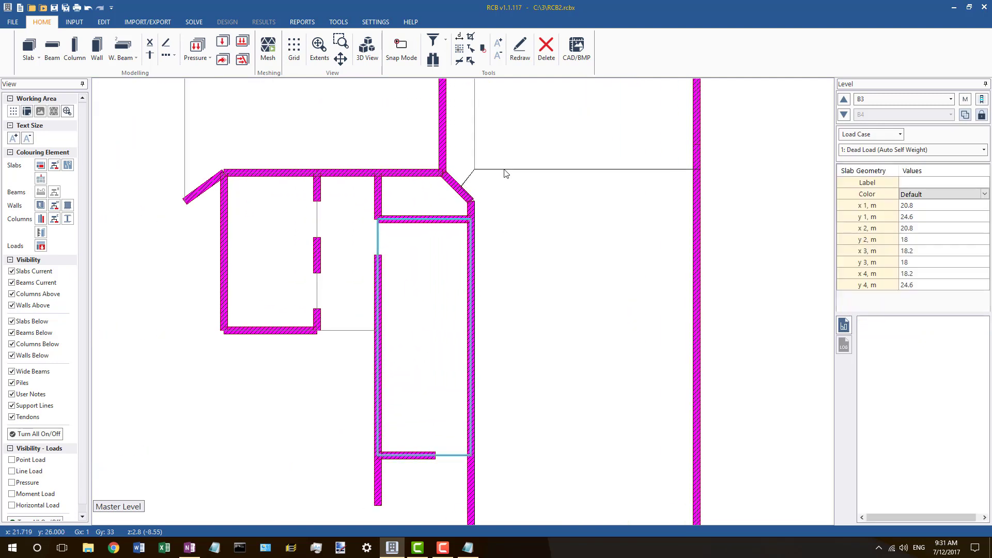
# Step: Move the open slab outline's two lower nodes onto the centreline ends of the core's lower sloping wall
pyautogui.scroll(-3, 514, 168)
pyautogui.scroll(2, 499, 401)
pyautogui.scroll(1, 499, 401)
pyautogui.scroll(-2, 491, 408)
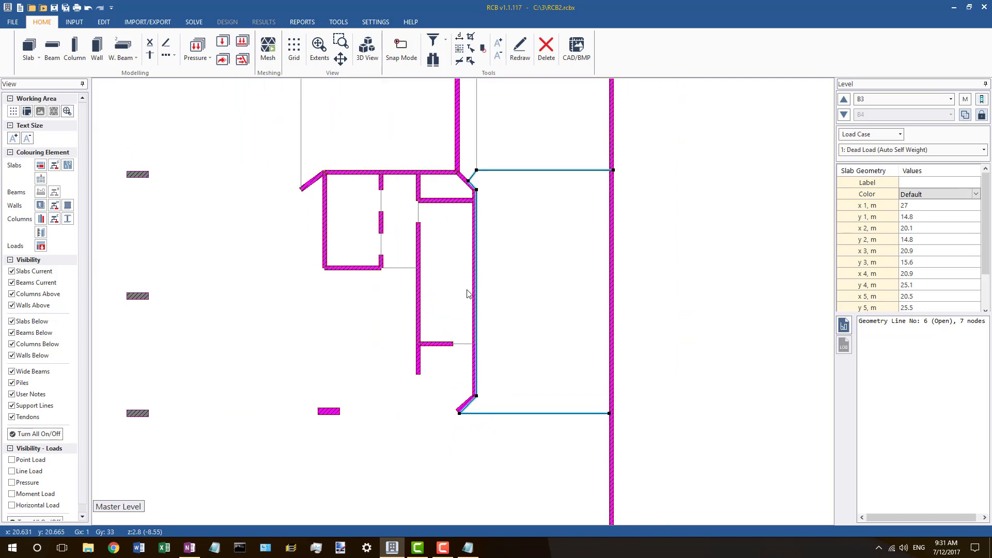
pyautogui.scroll(2, 485, 387)
pyautogui.scroll(3, 434, 467)
pyautogui.scroll(-1, 445, 452)
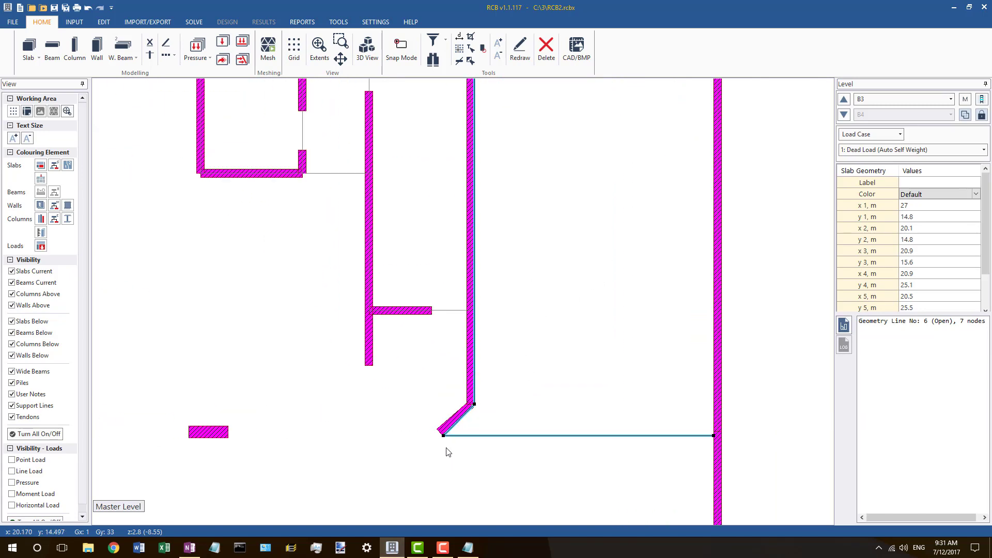
pyautogui.scroll(-3, 445, 452)
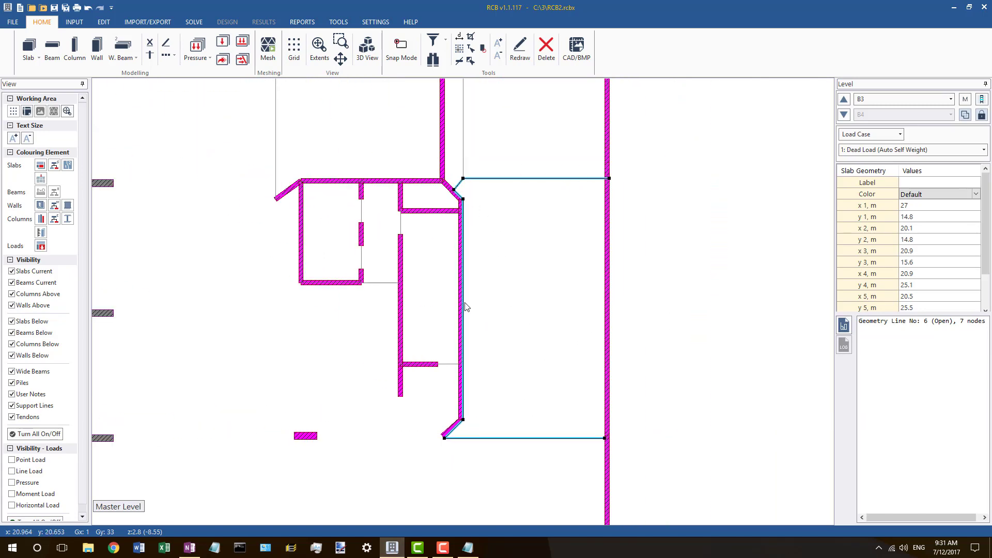
pyautogui.scroll(4, 425, 425)
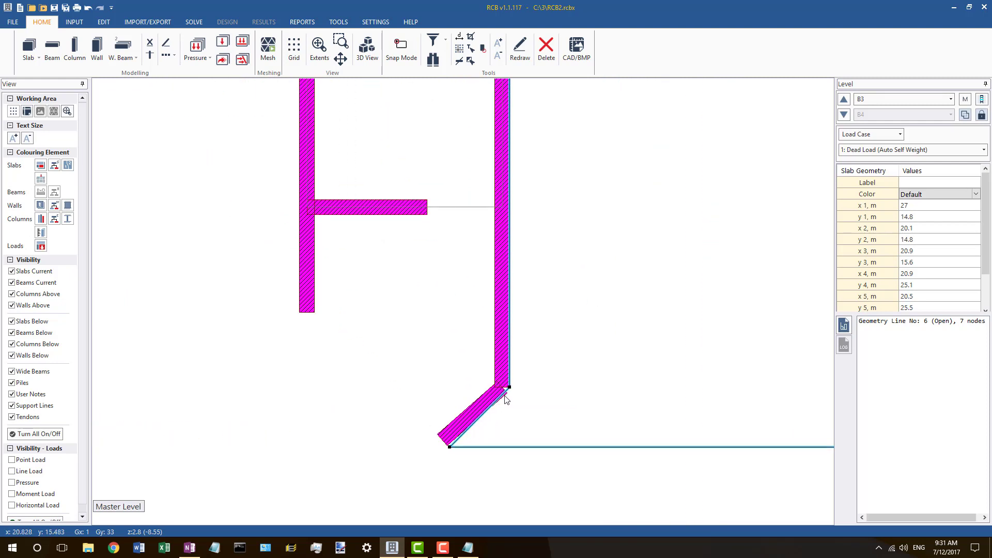
pyautogui.scroll(-2, 450, 410)
pyautogui.scroll(3, 462, 423)
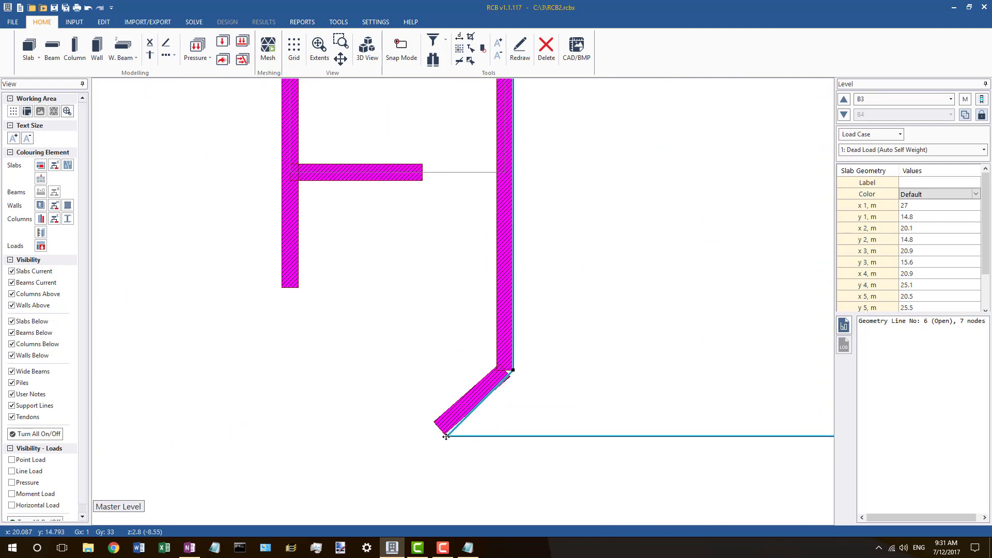
pyautogui.moveTo(446, 436); pyautogui.dragTo(438, 427)
pyautogui.moveTo(514, 370); pyautogui.dragTo(506, 370)
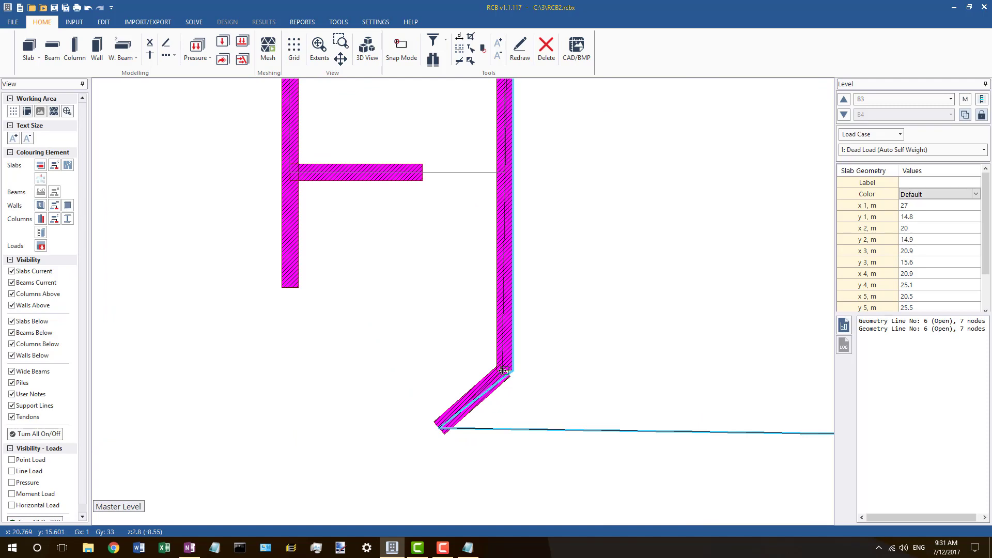
# Step: Move the open outline's node at the upper end of the long eastern core wall onto that wall's centreline
pyautogui.scroll(-4, 455, 433)
pyautogui.scroll(2, 483, 184)
pyautogui.scroll(2, 462, 185)
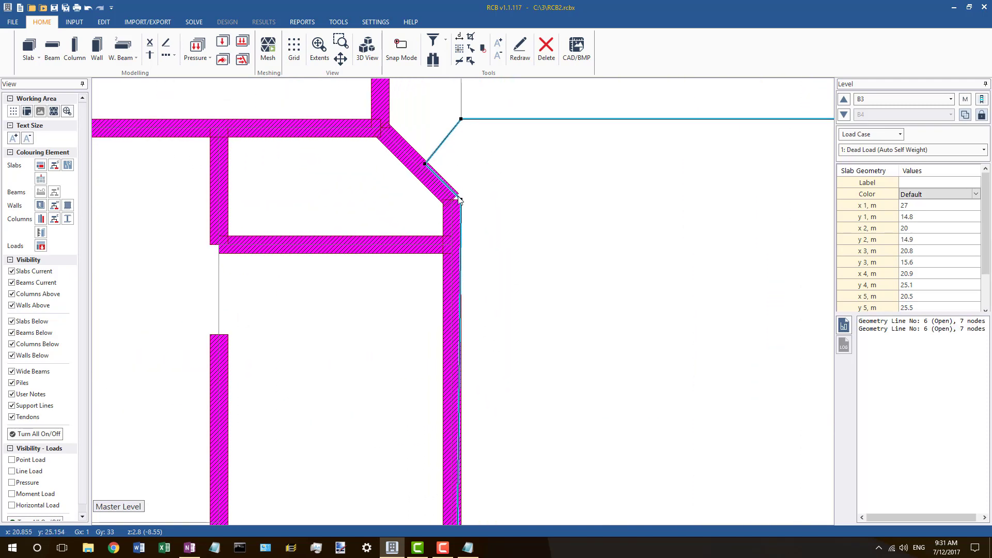
pyautogui.moveTo(453, 200); pyautogui.dragTo(450, 199)
# Step: Move the open slab outline's node partway along the core's upper sloping wall onto the wall junction at that wall's upper end
pyautogui.scroll(-6, 454, 217)
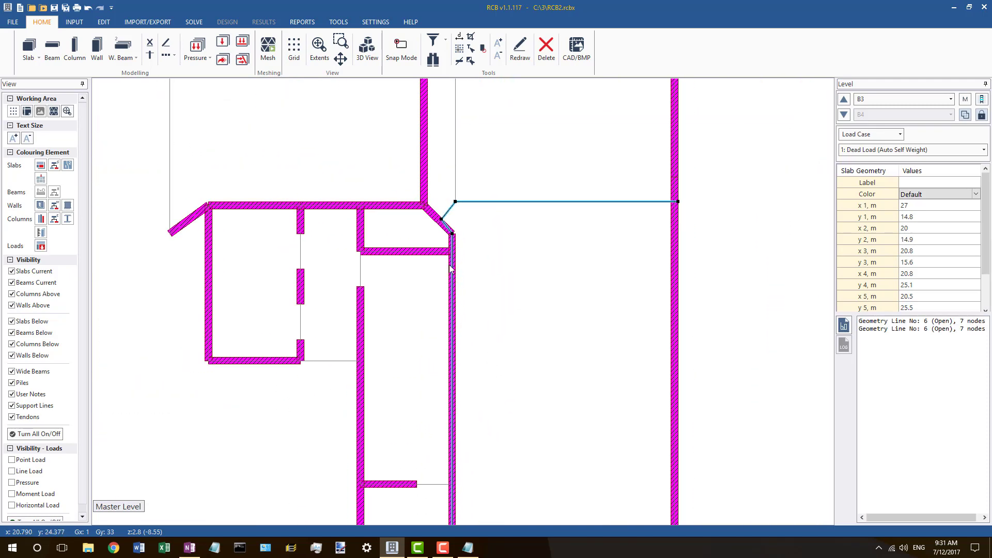
pyautogui.scroll(2, 462, 242)
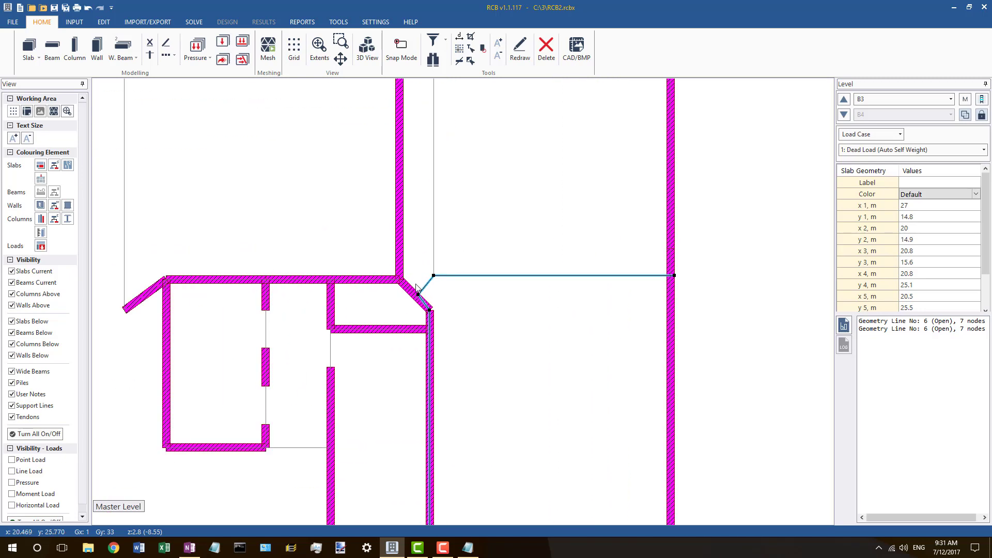
pyautogui.scroll(2, 417, 285)
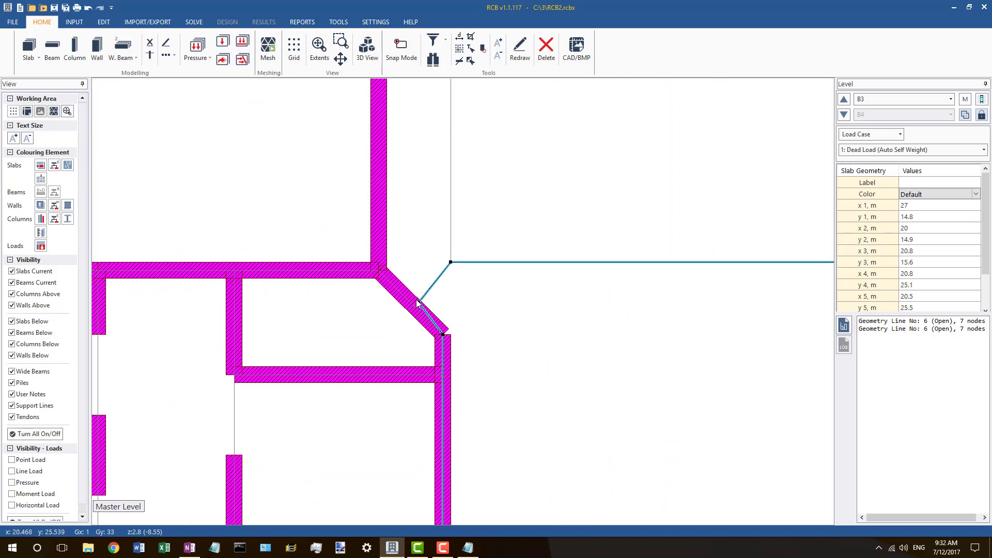
pyautogui.scroll(-2, 374, 305)
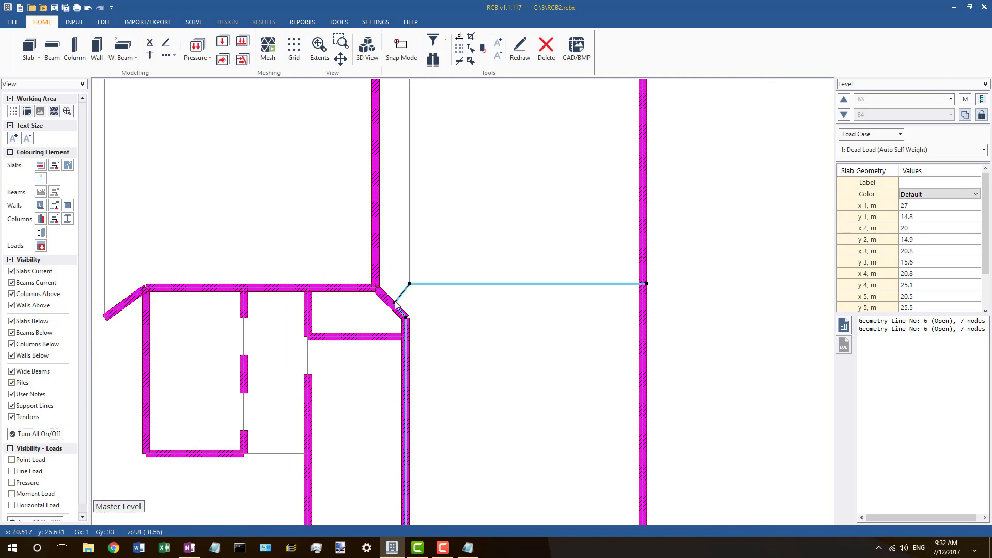
pyautogui.scroll(2, 390, 305)
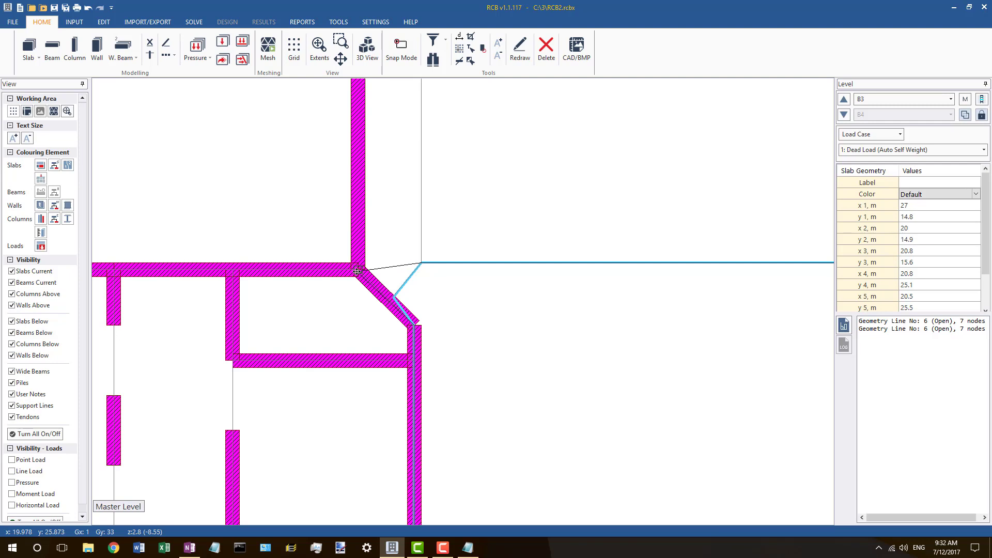
pyautogui.moveTo(357, 271); pyautogui.dragTo(357, 270)
# Step: Remove the open outline's off-wall corner node beside the core's upper wall junction
pyautogui.rightClick(422, 262)
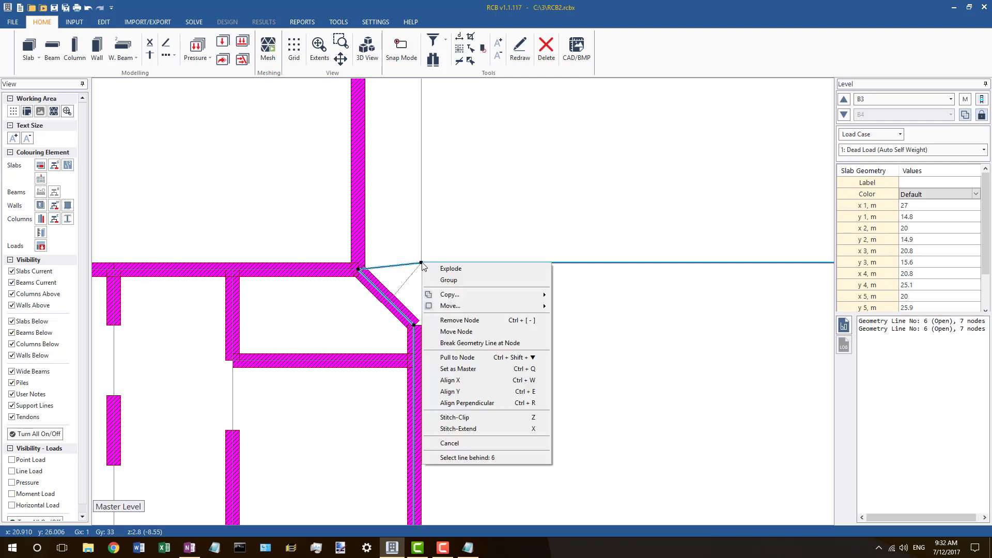
pyautogui.click(458, 320)
pyautogui.scroll(-1, 331, 283)
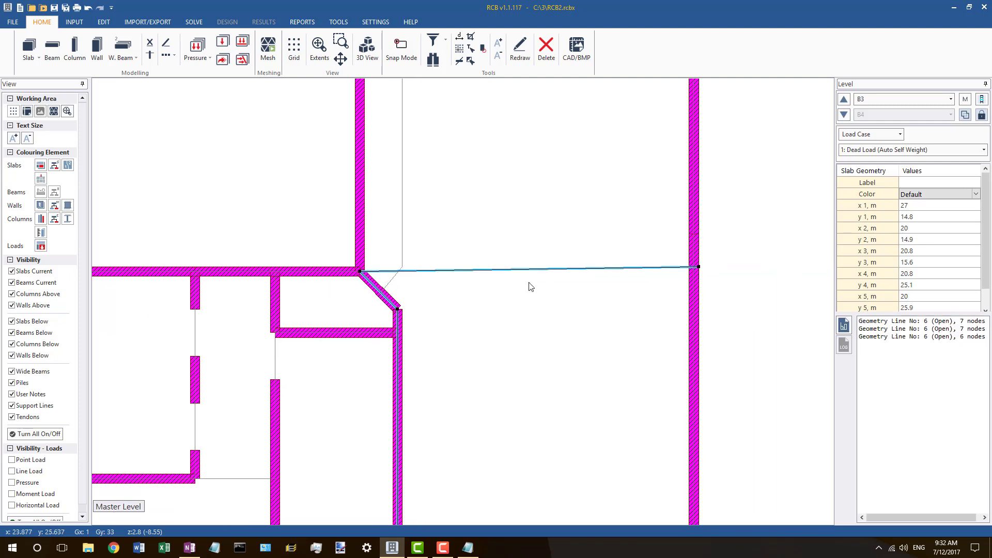
# Step: Align the open outline's upper eastern end in Y with its core wall junction node, and extend and clip it at the eastern wall
pyautogui.rightClick(358, 271)
pyautogui.click(392, 377)
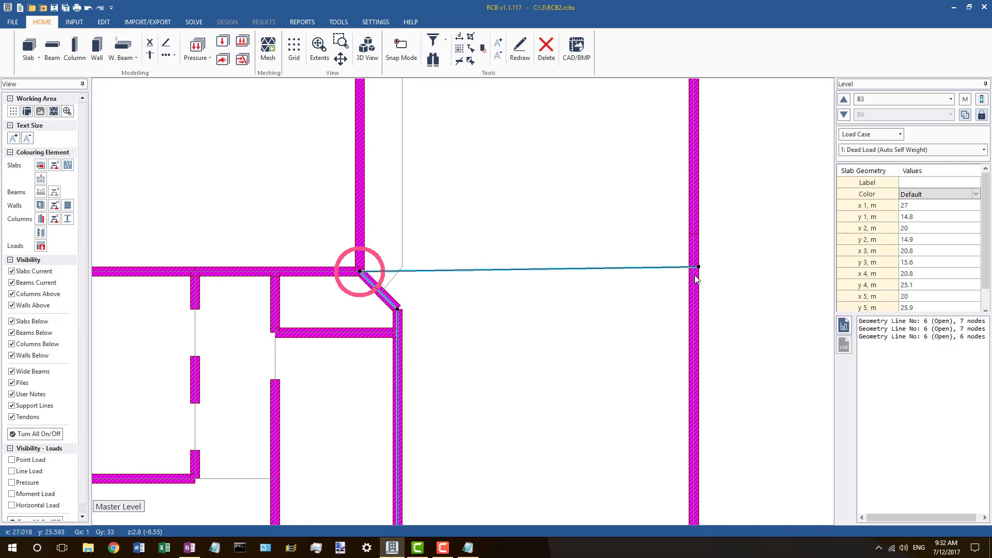
pyautogui.rightClick(696, 267)
pyautogui.click(724, 381)
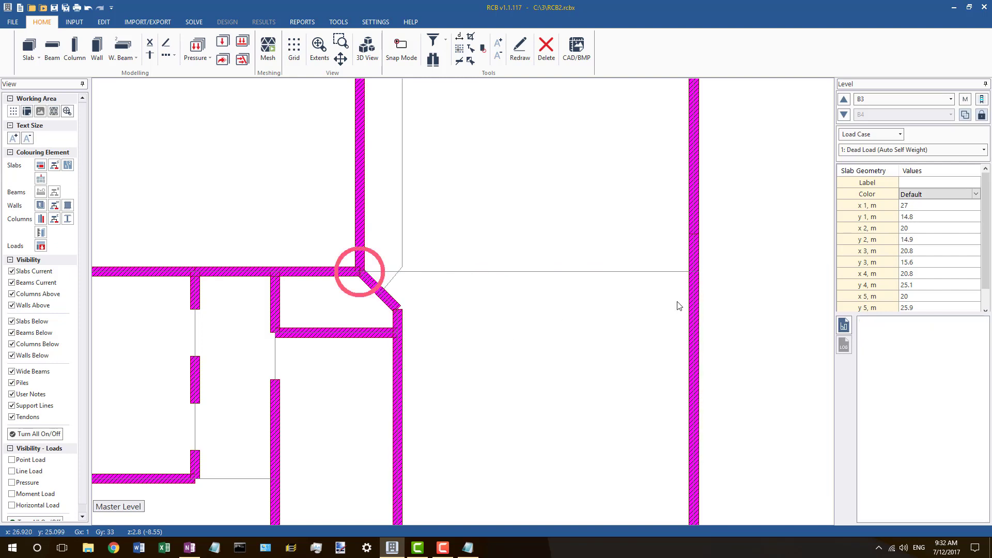
pyautogui.click(643, 271)
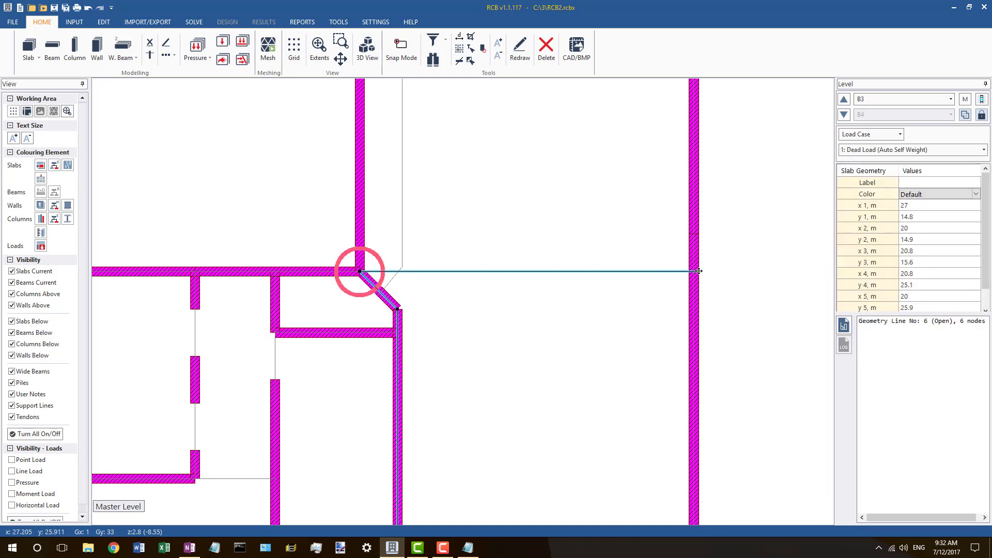
pyautogui.rightClick(697, 271)
pyautogui.click(744, 426)
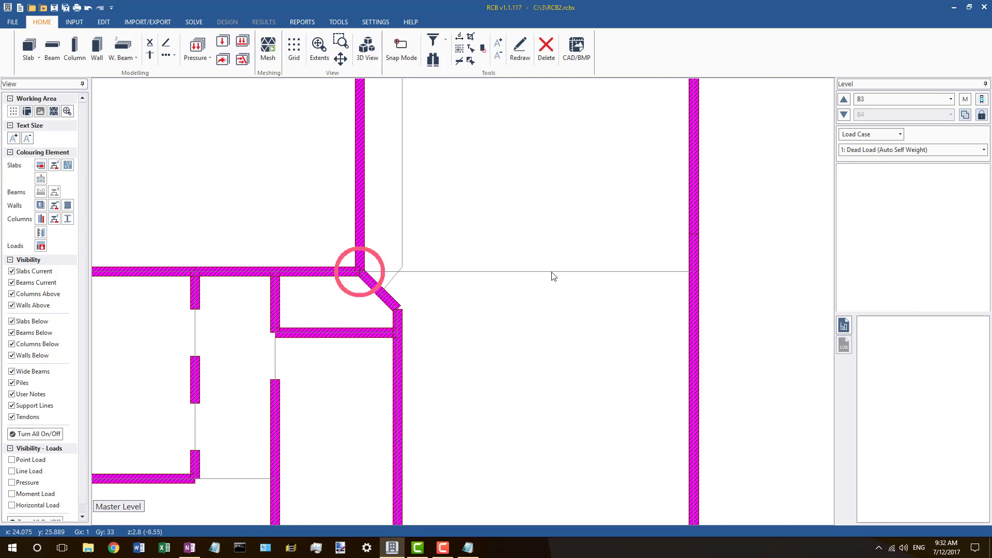
# Step: Move the lower end node of the three-node open line north of the core onto the wall junction, and remove that node
pyautogui.click(402, 262)
pyautogui.scroll(-3, 403, 264)
pyautogui.scroll(2, 400, 255)
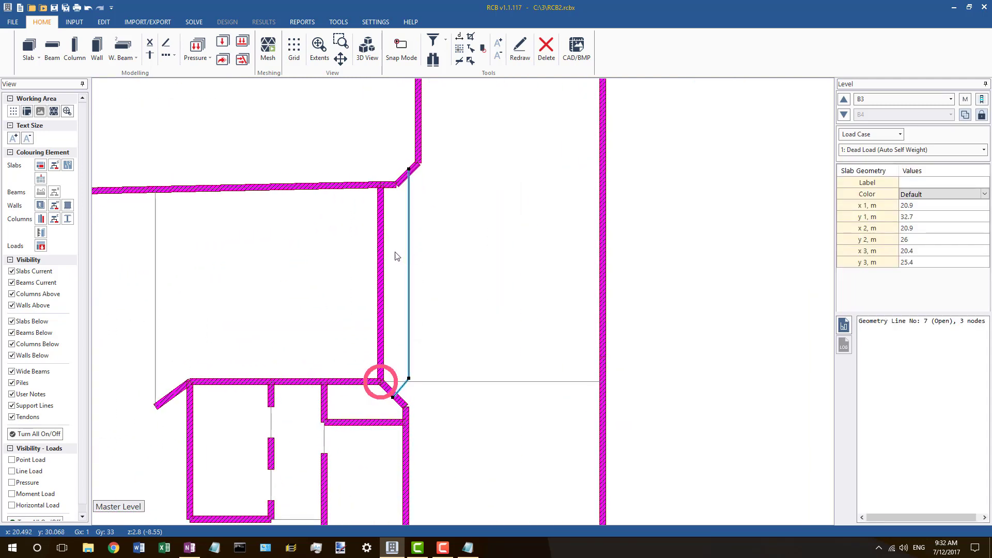
pyautogui.scroll(5, 393, 398)
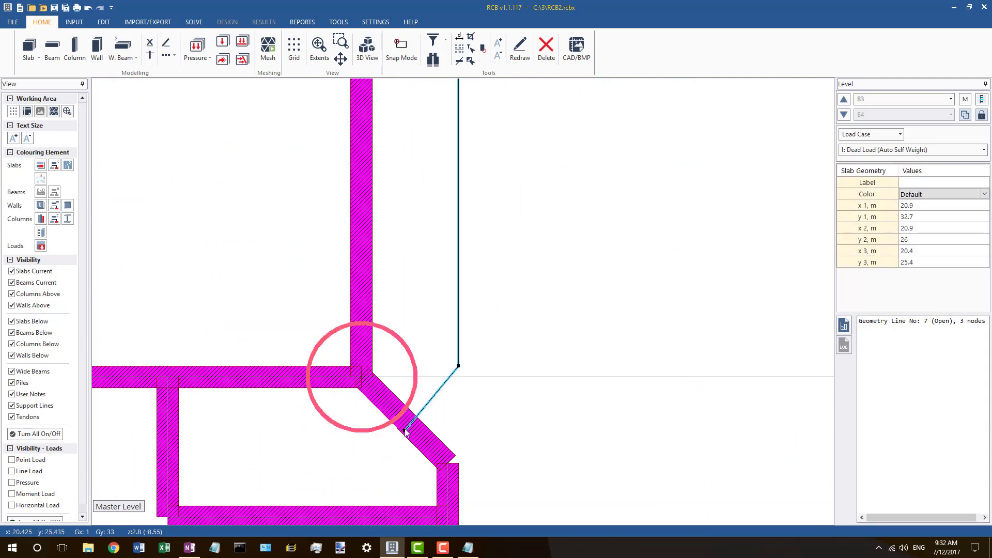
pyautogui.moveTo(404, 431); pyautogui.dragTo(360, 376)
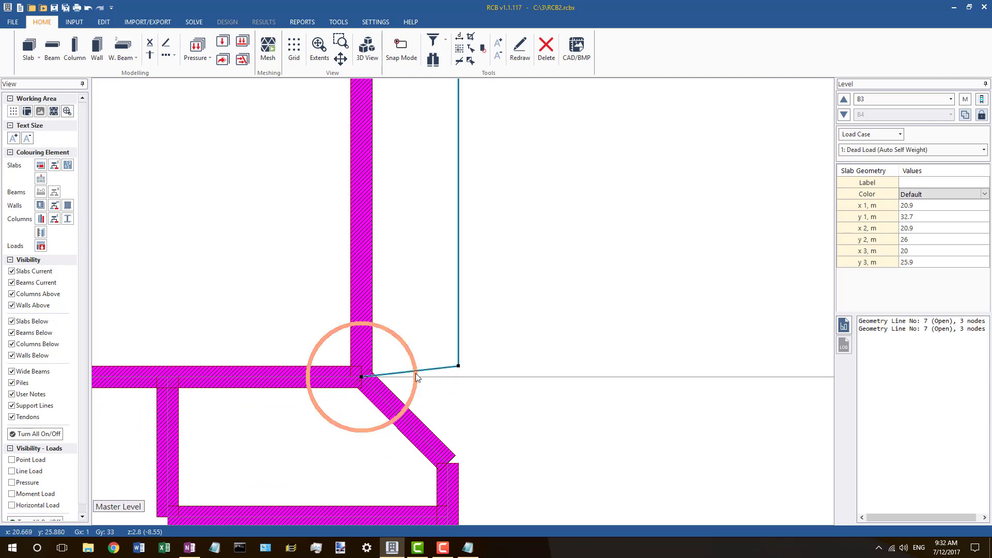
pyautogui.rightClick(360, 377)
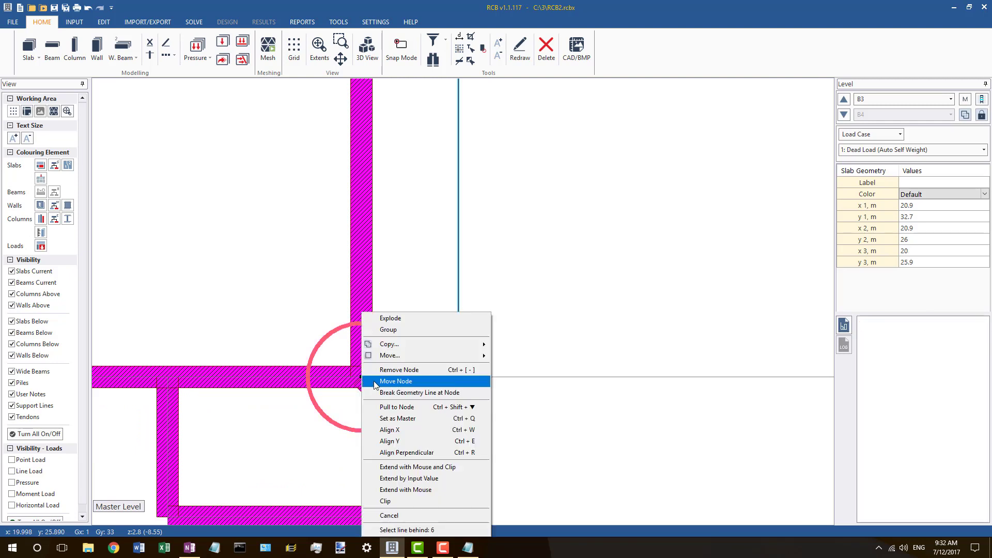
pyautogui.click(395, 369)
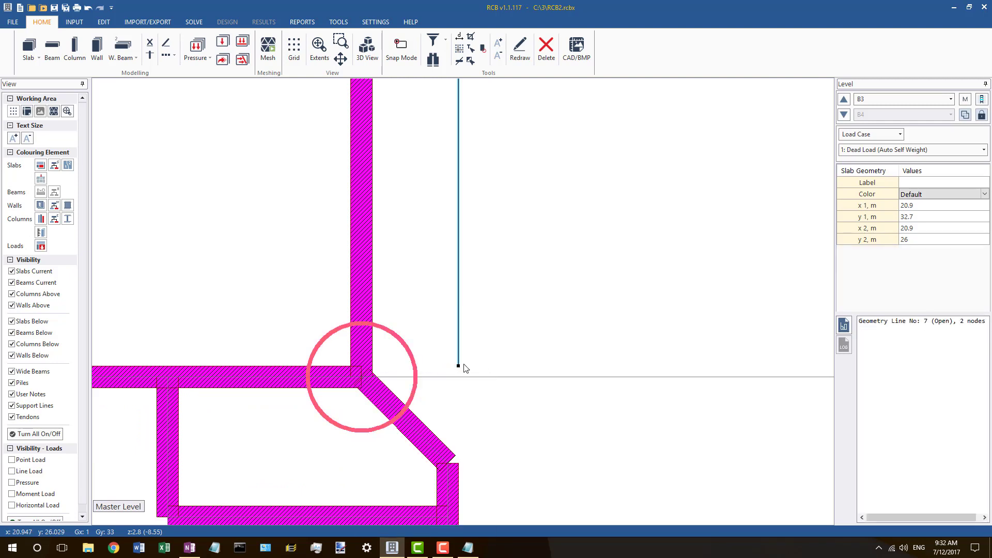
# Step: Extend and clip the remaining vertical two-node line to the horizontal slab outline running from the core to the eastern wall
pyautogui.rightClick(458, 366)
pyautogui.click(473, 468)
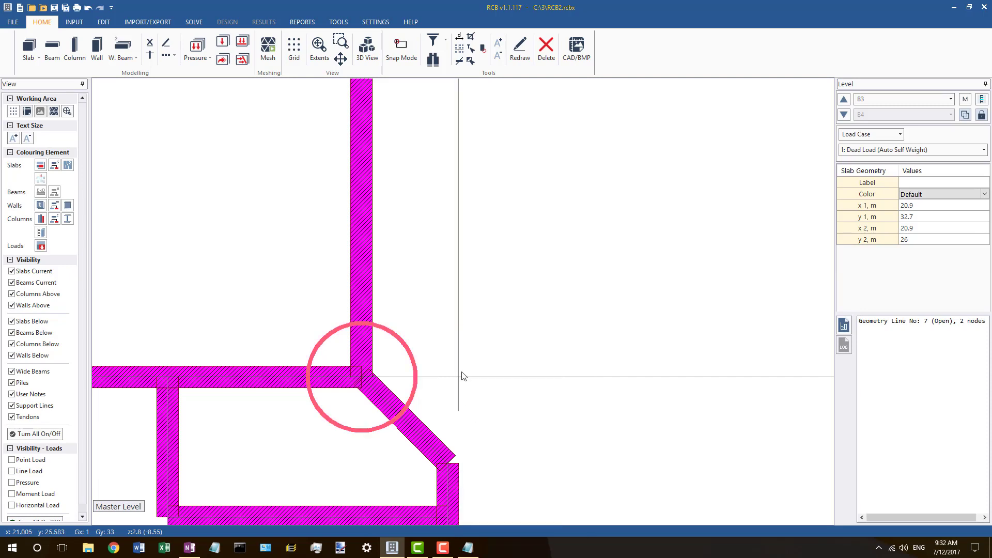
pyautogui.scroll(-4, 473, 398)
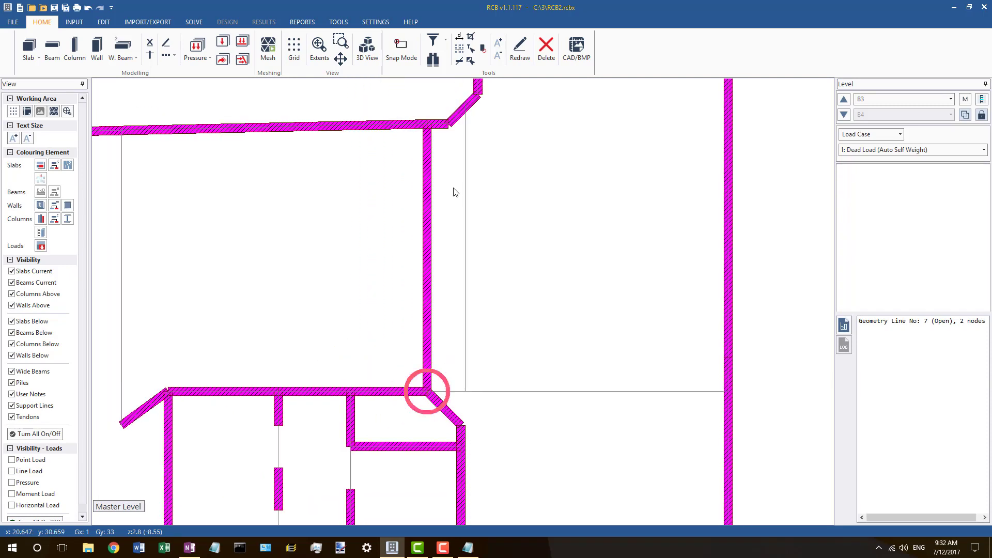
pyautogui.scroll(-3, 452, 295)
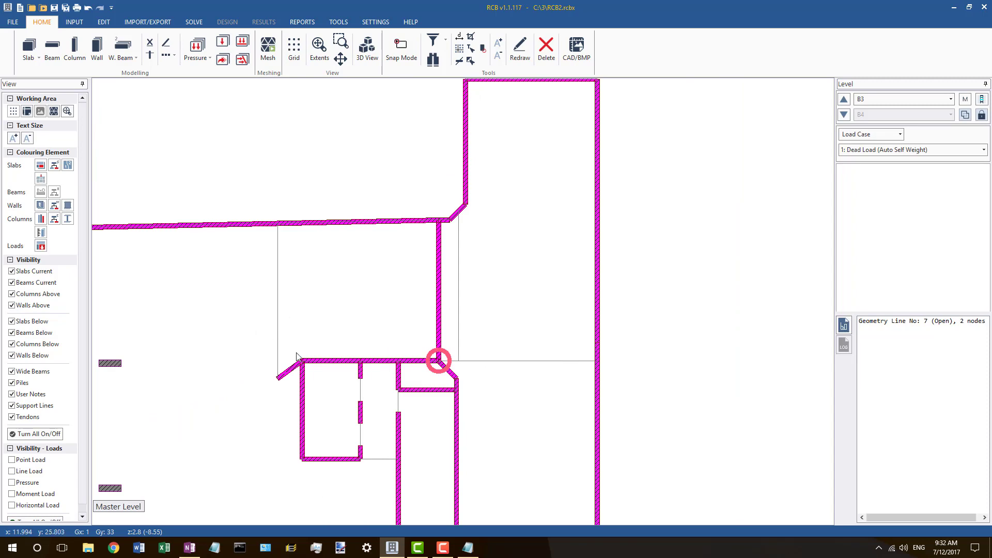
# Step: Align the six-node outline's lower eastern end in Y with its node at the end of the core's lower sloping wall
pyautogui.scroll(2, 504, 367)
pyautogui.click(486, 365)
pyautogui.scroll(-4, 465, 310)
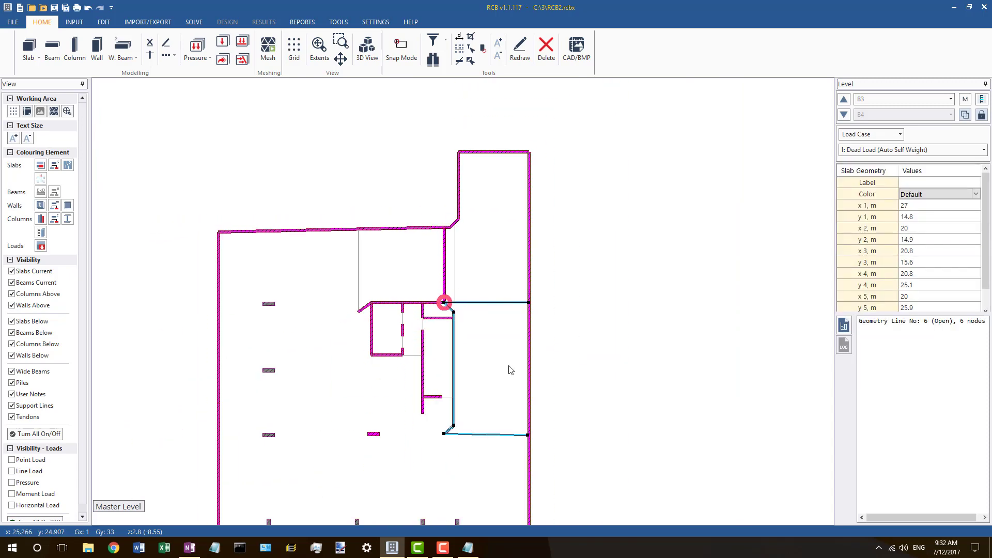
pyautogui.scroll(4, 506, 414)
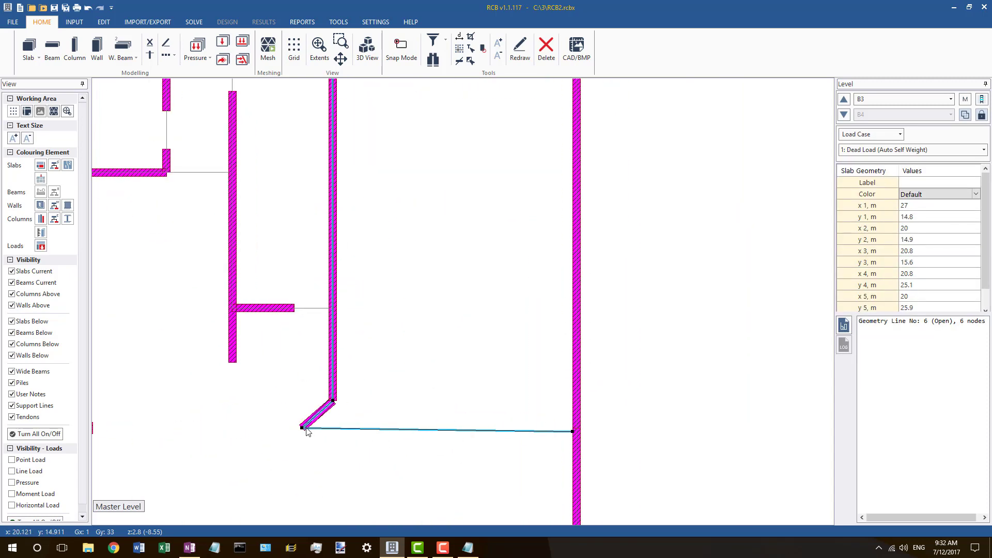
pyautogui.rightClick(304, 433)
pyautogui.click(331, 442)
pyautogui.rightClick(573, 430)
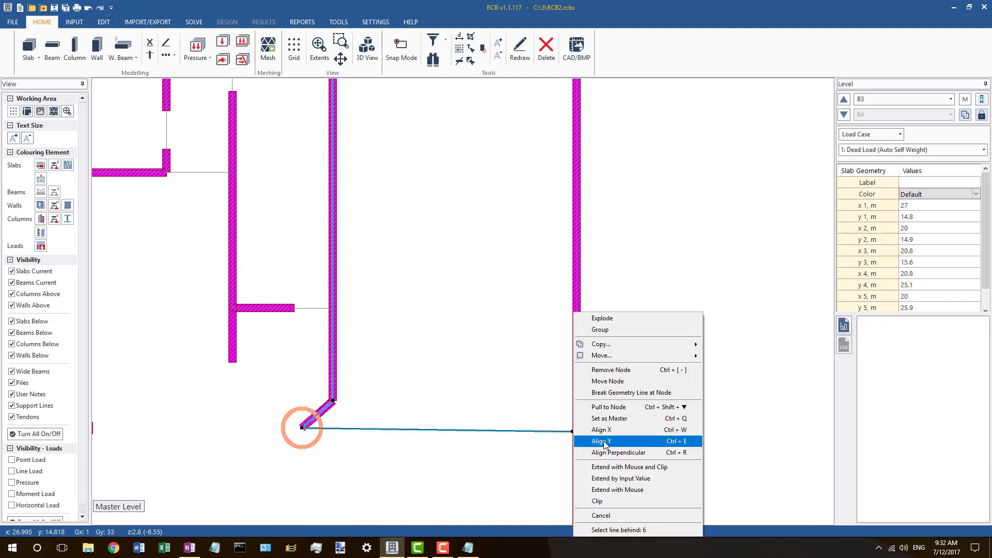
pyautogui.click(594, 440)
# Step: Move the six-node outline's lower eastern end node onto the eastern wall's centreline
pyautogui.scroll(2, 569, 444)
pyautogui.scroll(1, 567, 440)
pyautogui.click(524, 438)
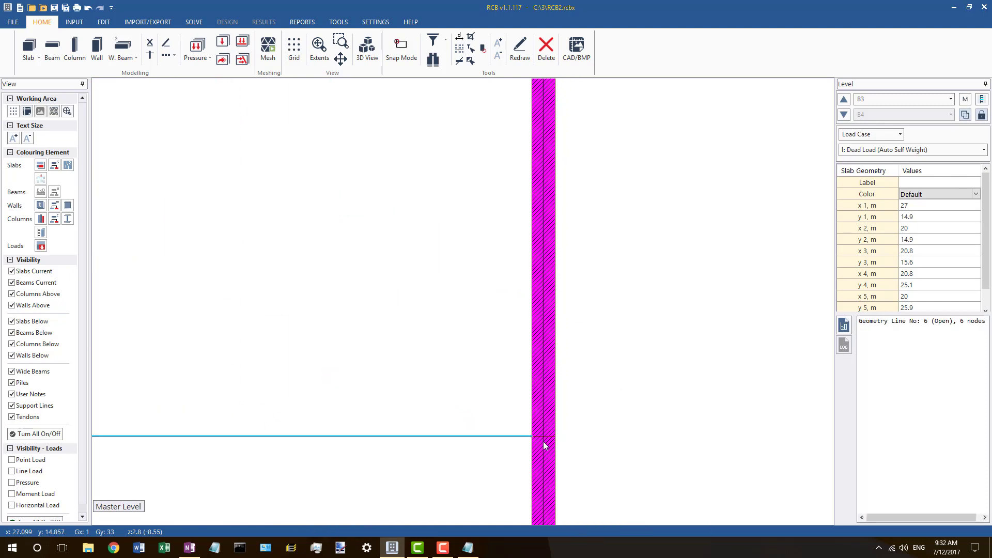
pyautogui.click(542, 443)
pyautogui.click(527, 437)
pyautogui.scroll(1, 530, 437)
pyautogui.moveTo(531, 436); pyautogui.dragTo(547, 437)
pyautogui.click(531, 437)
pyautogui.scroll(-3, 582, 413)
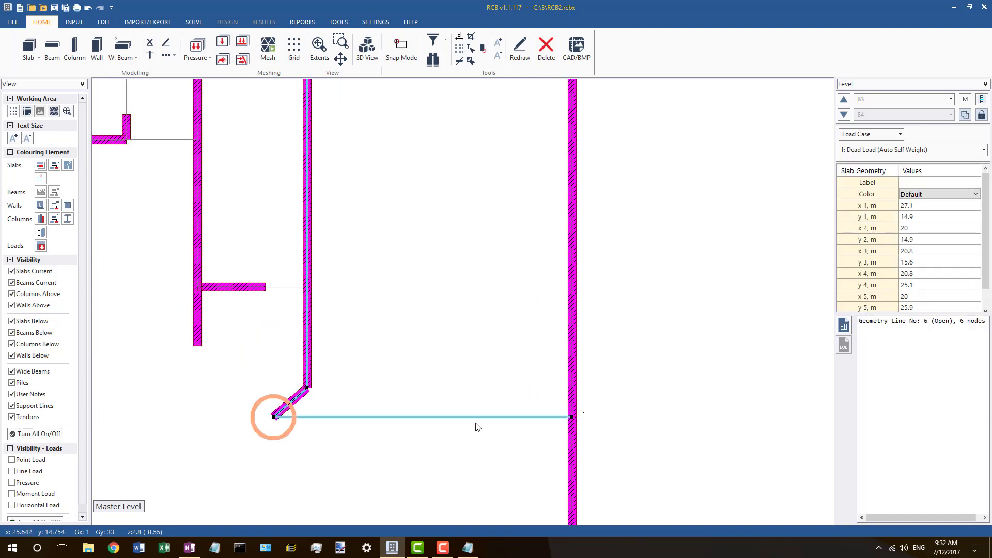
pyautogui.scroll(3, 586, 424)
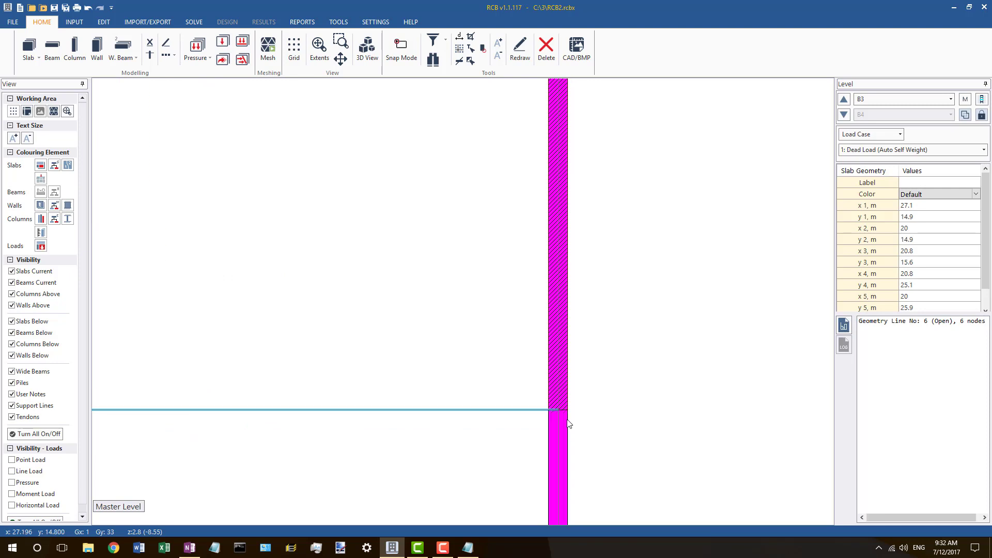
pyautogui.click(562, 405)
pyautogui.click(525, 410)
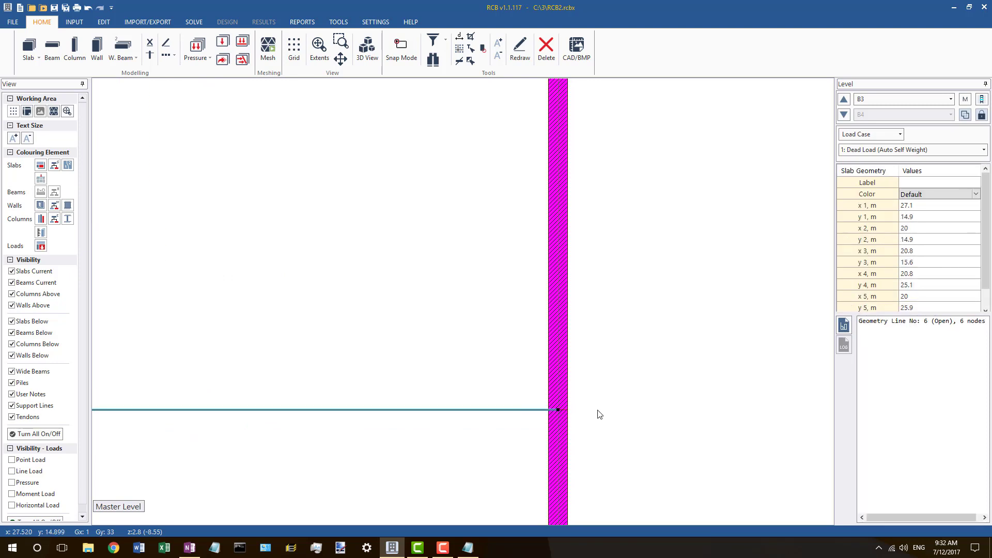
pyautogui.scroll(-3, 571, 408)
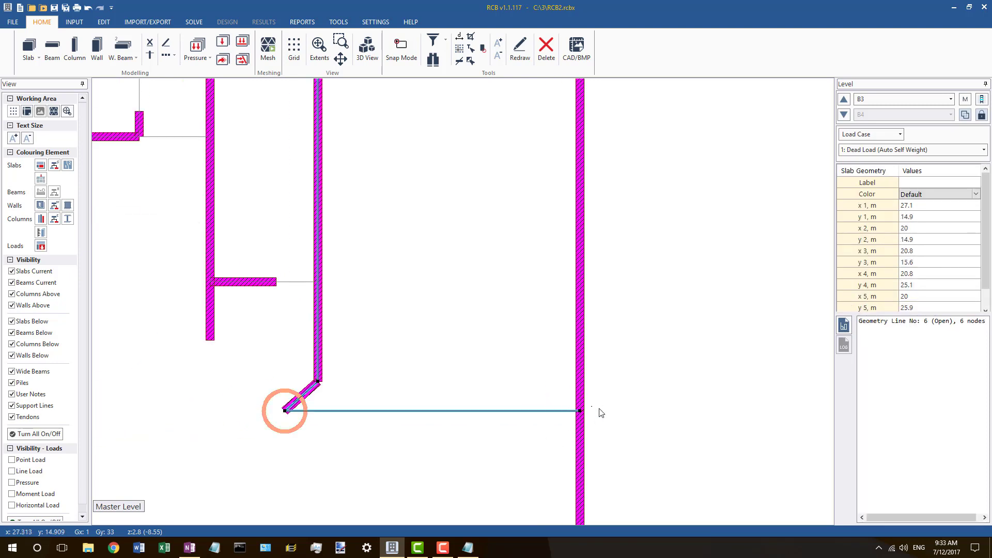
pyautogui.scroll(-3, 586, 399)
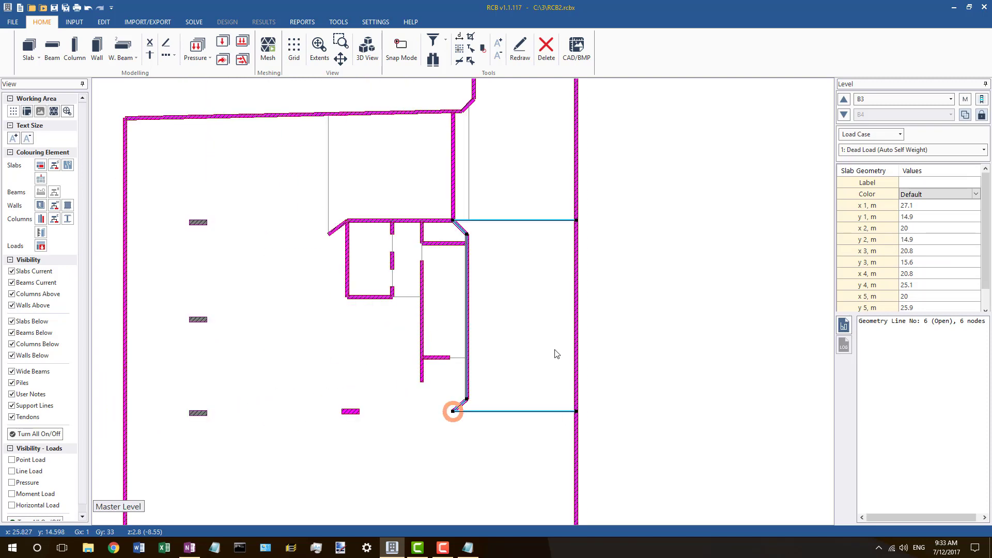
# Step: Examine the vertical slab lines between the core and the northern wall against the closed slab outline
pyautogui.scroll(5, 453, 115)
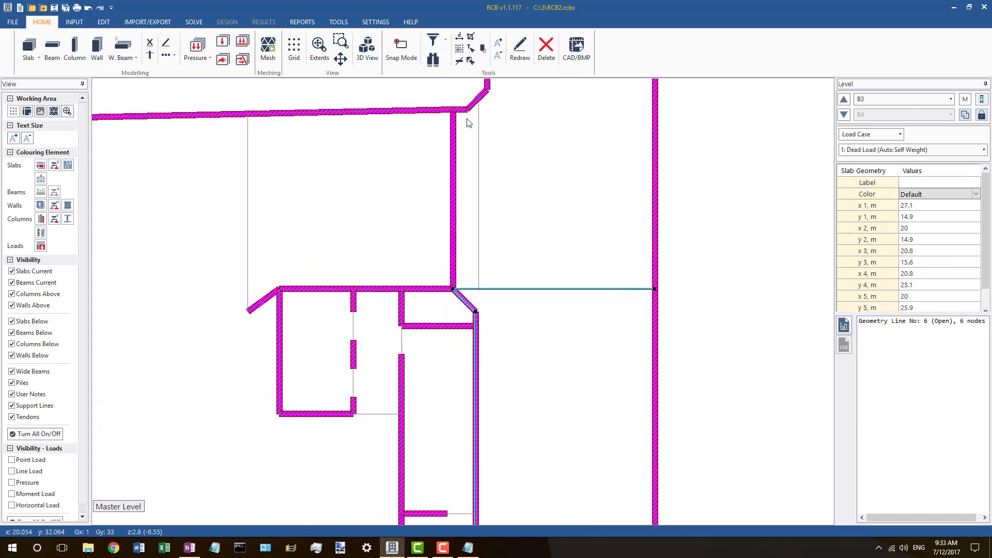
pyautogui.click(483, 115)
pyautogui.scroll(-3, 482, 259)
pyautogui.click(277, 179)
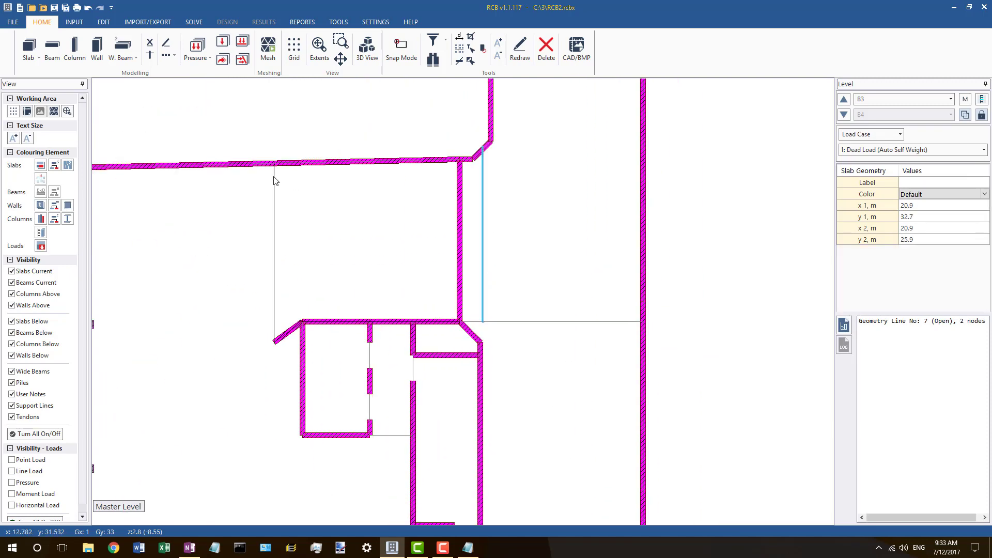
pyautogui.scroll(3, 296, 150)
pyautogui.click(274, 172)
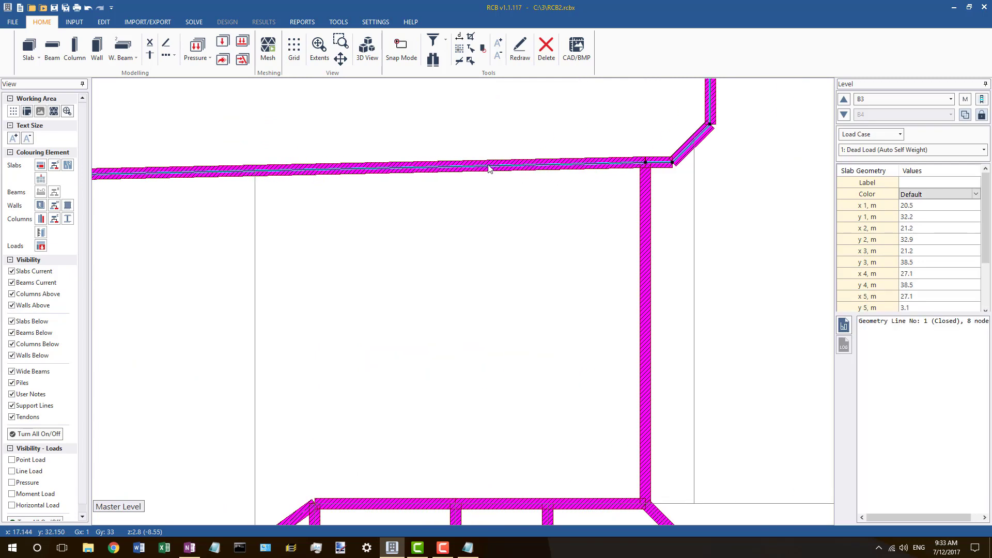
pyautogui.scroll(-2, 488, 164)
pyautogui.scroll(3, 648, 145)
# Step: Examine the two-node line's upper end, the closed slab outline and the sloping wall at the northern wall's eastern corner
pyautogui.click(604, 159)
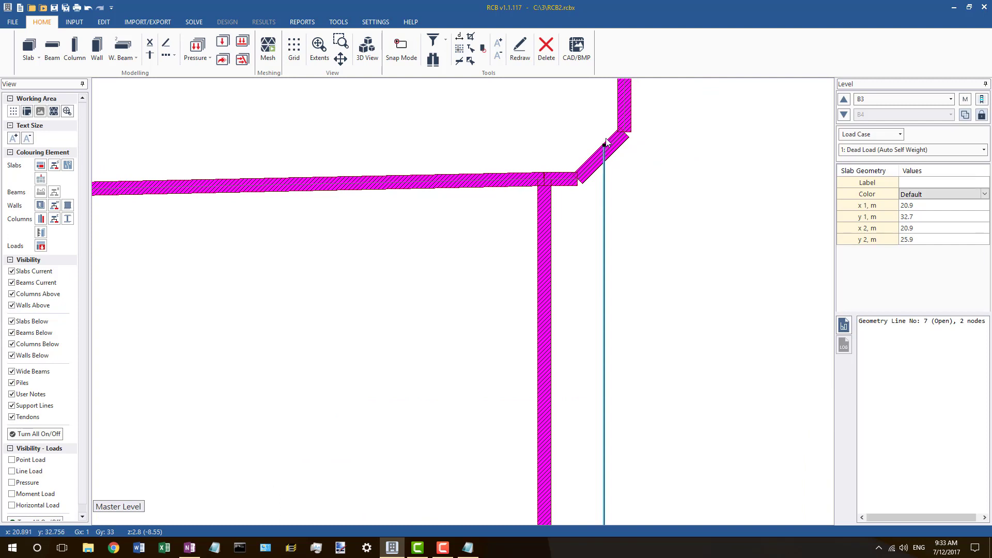
pyautogui.click(599, 162)
pyautogui.scroll(-2, 595, 165)
pyautogui.scroll(3, 596, 164)
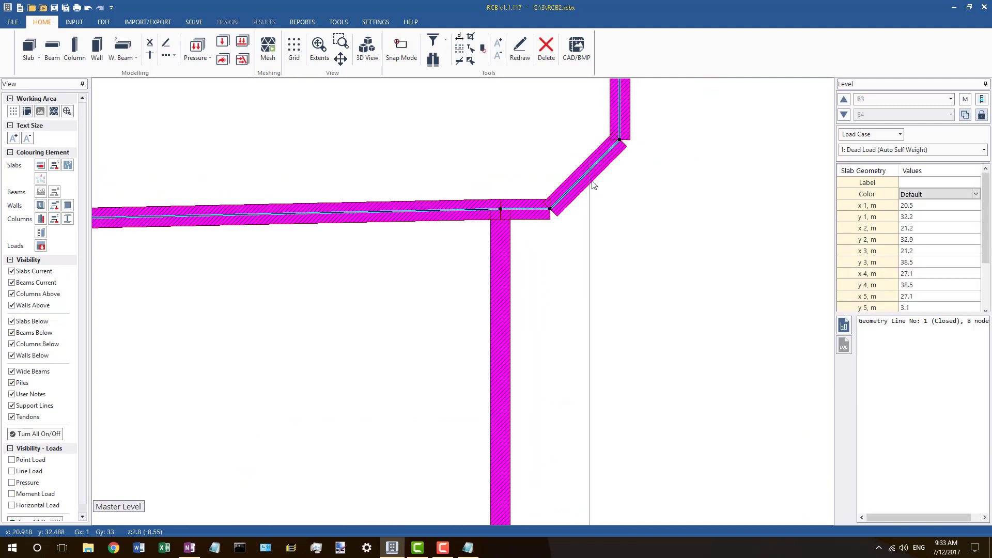
pyautogui.click(592, 184)
pyautogui.click(588, 185)
pyautogui.click(580, 184)
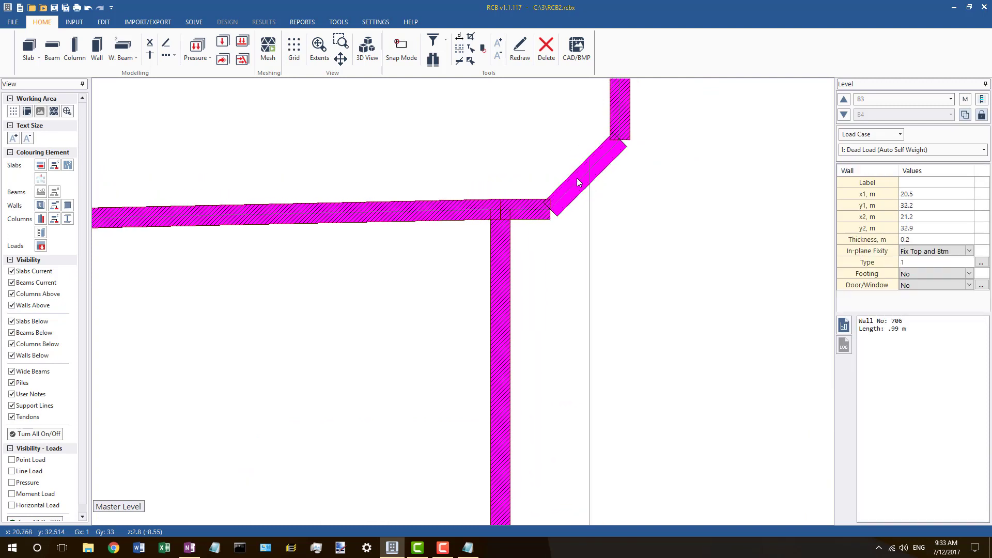
pyautogui.click(582, 180)
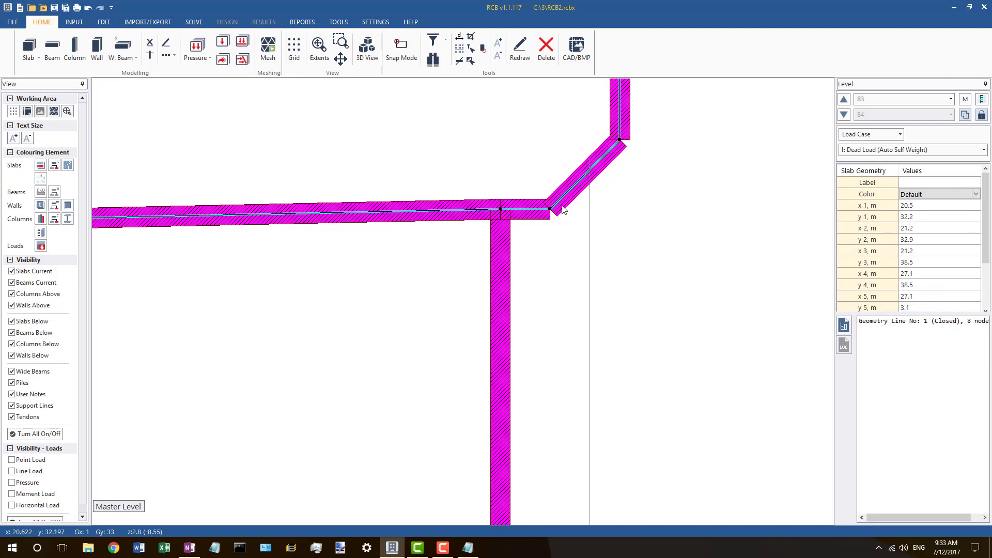
pyautogui.scroll(-2, 548, 178)
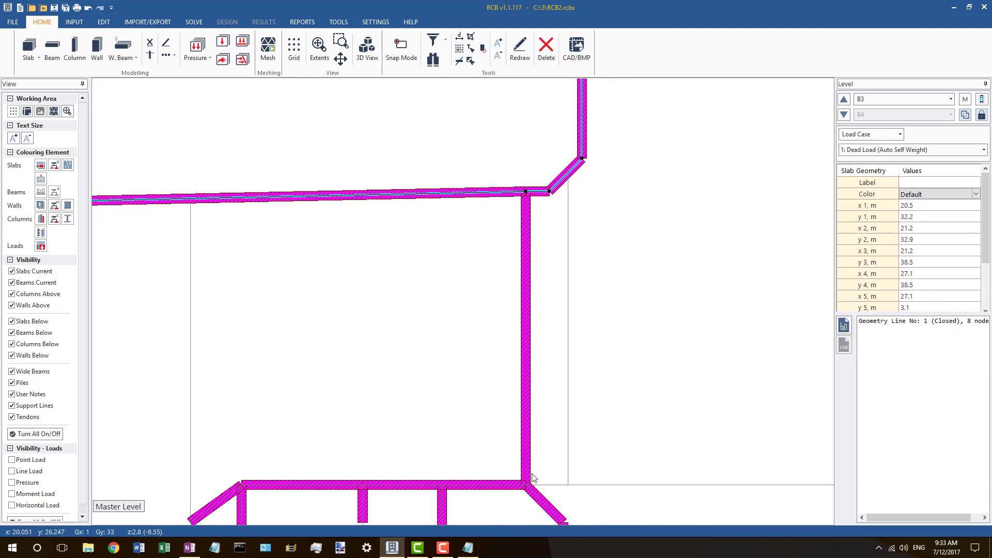
# Step: Examine the slab geometry lines around the core and along the outer slab outline on level B3
pyautogui.press('Escape')
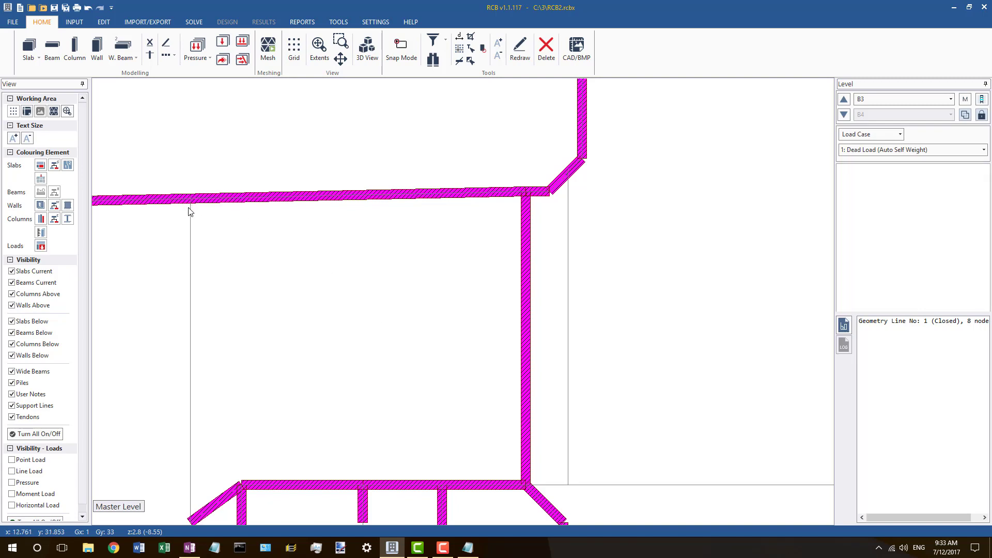
pyautogui.click(190, 211)
pyautogui.scroll(-1, 281, 194)
pyautogui.scroll(1, 387, 183)
pyautogui.scroll(-1, 349, 191)
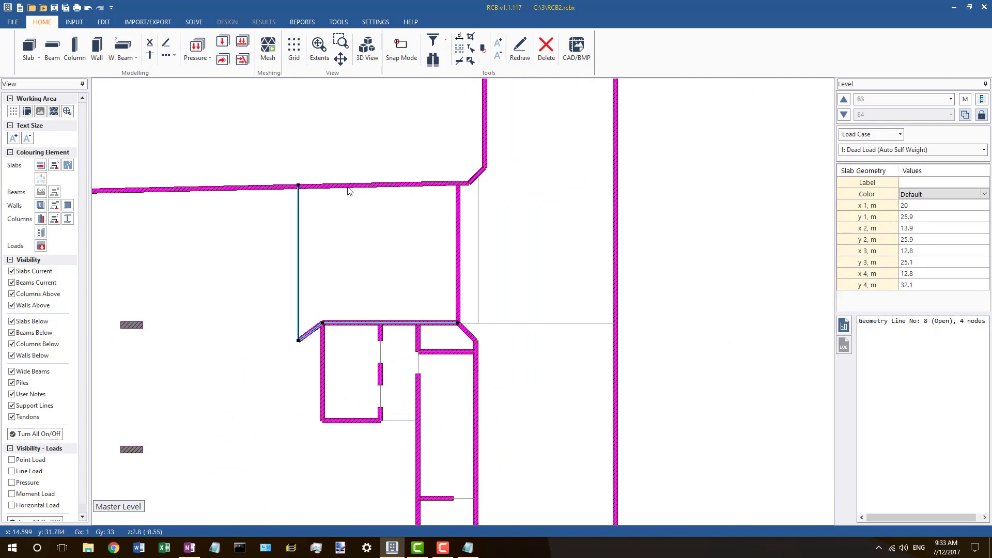
pyautogui.scroll(1, 351, 188)
pyautogui.scroll(-2, 408, 186)
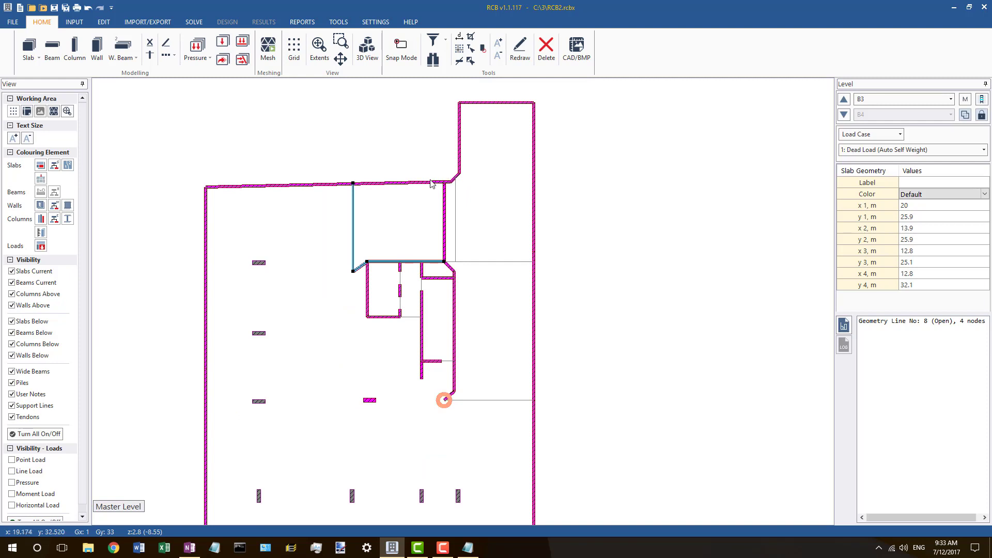
pyautogui.scroll(1, 433, 185)
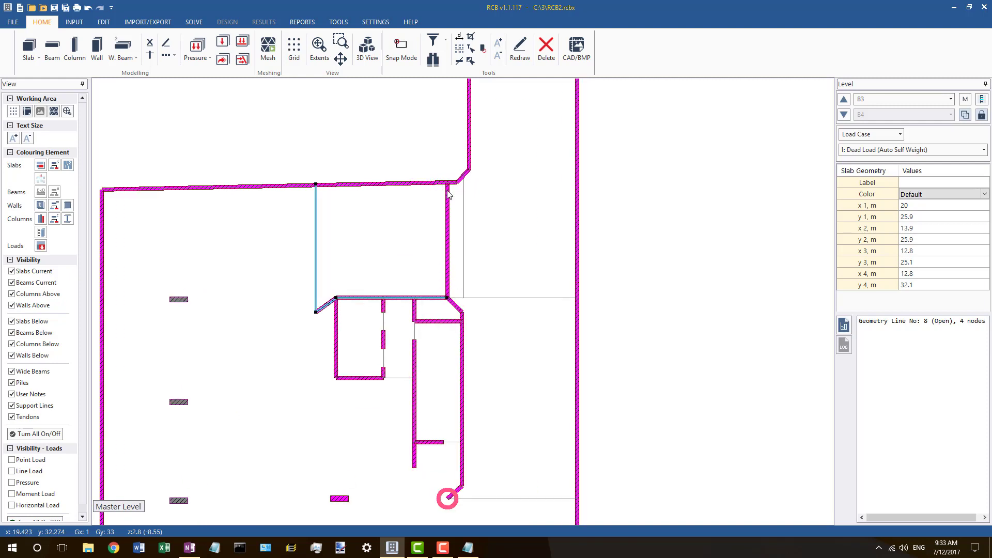
pyautogui.click(384, 313)
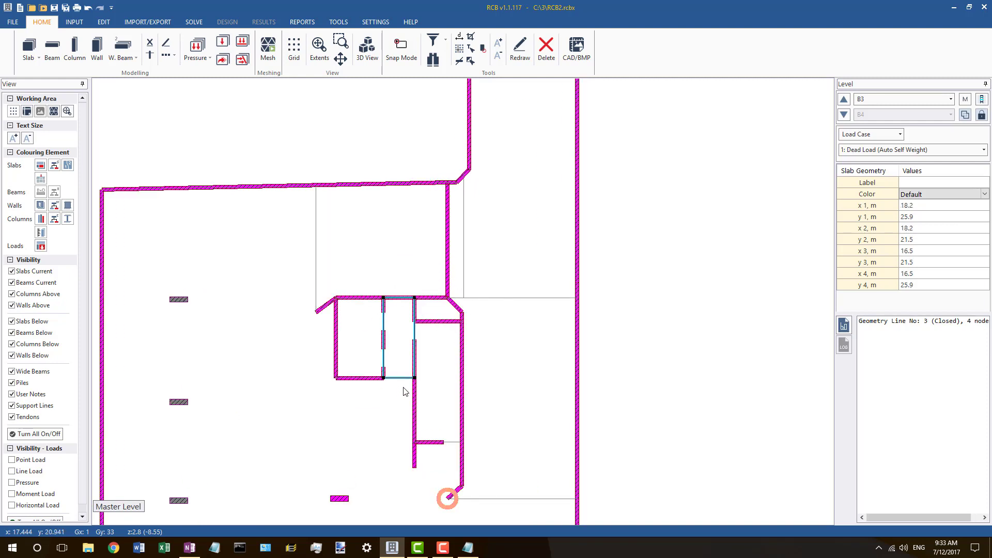
pyautogui.click(356, 298)
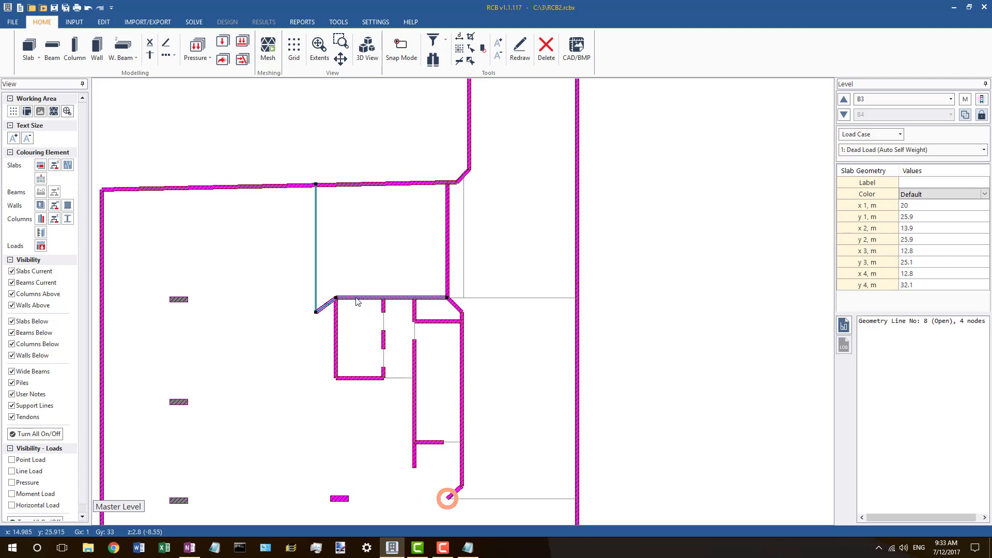
pyautogui.click(336, 317)
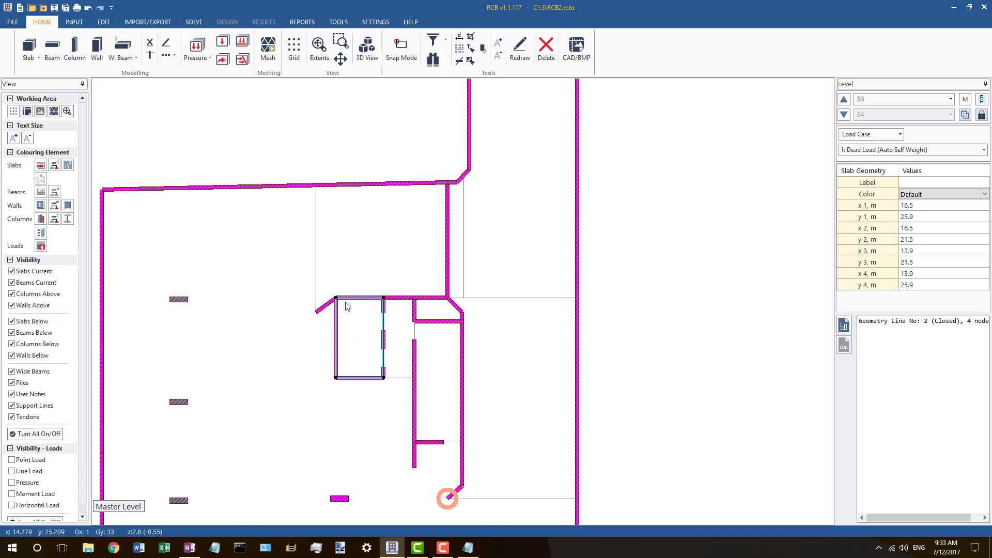
pyautogui.scroll(-2, 369, 284)
pyautogui.click(318, 237)
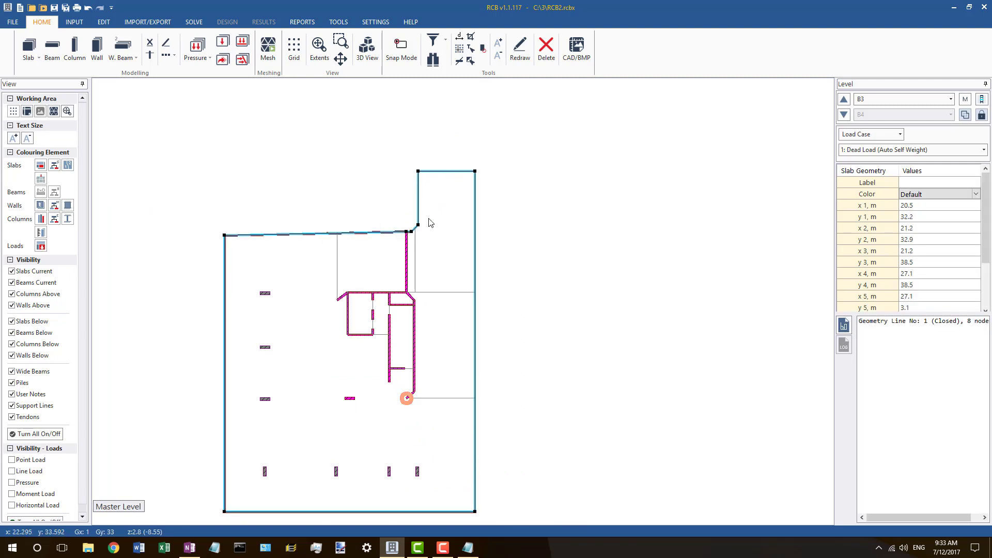
pyautogui.scroll(2, 439, 263)
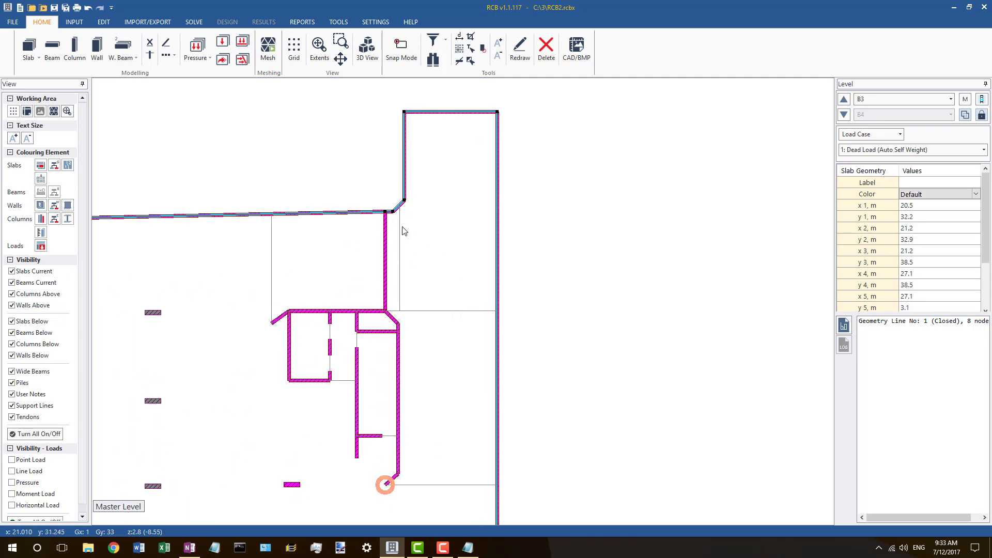
# Step: Examine the six-node open geometry line following the core's chamfered side wall and running out to the outer wall
pyautogui.click(419, 313)
pyautogui.scroll(-1, 490, 348)
pyautogui.scroll(3, 486, 339)
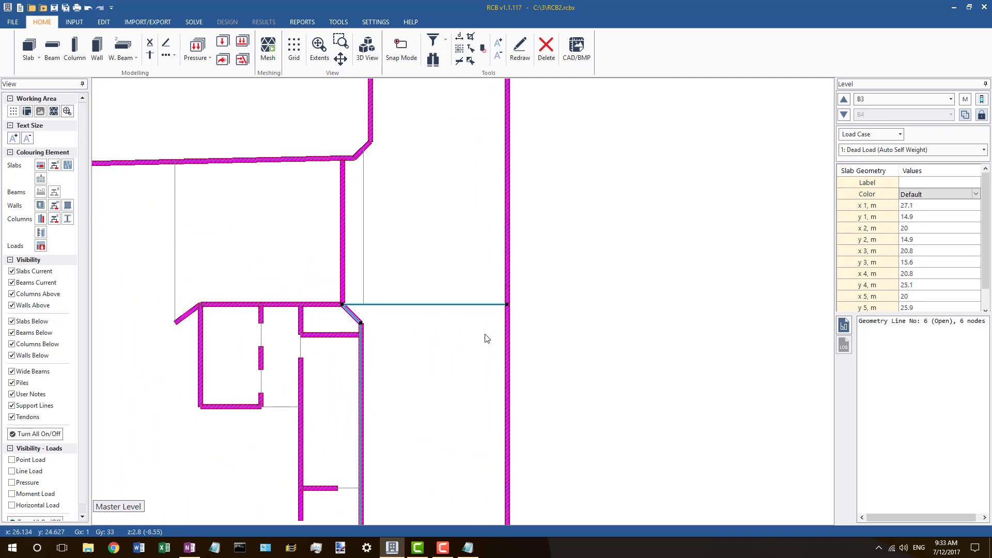
pyautogui.scroll(-3, 380, 435)
pyautogui.scroll(2, 443, 421)
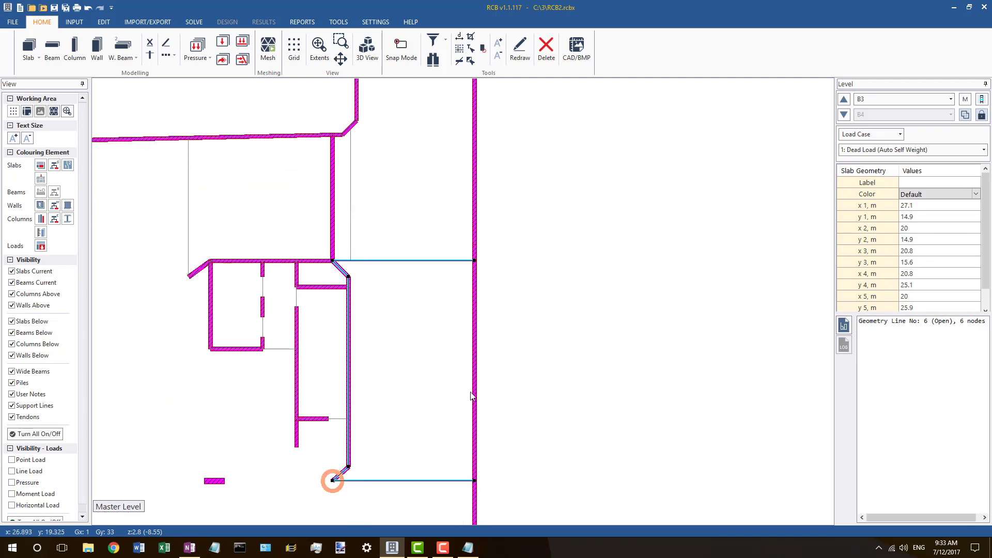
pyautogui.scroll(2, 478, 264)
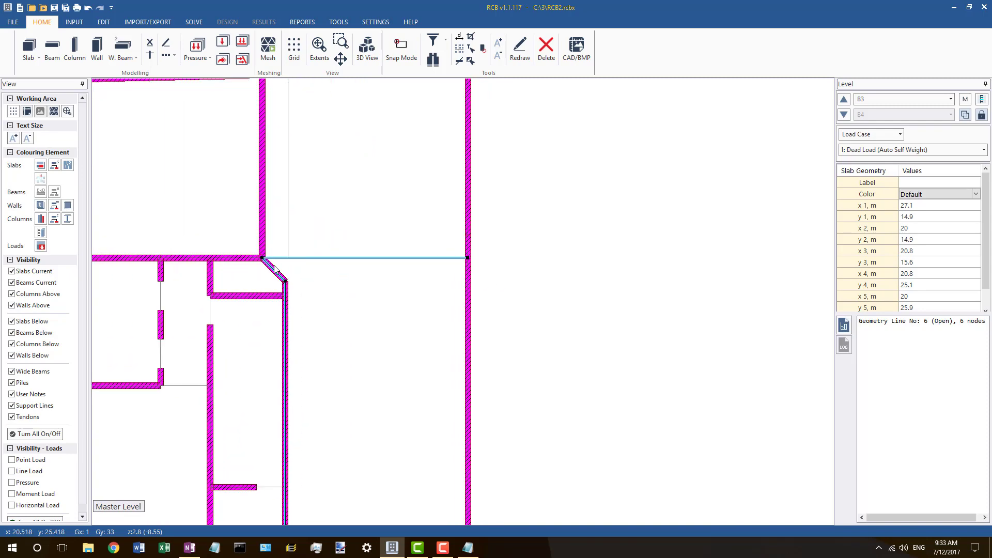
pyautogui.scroll(-2, 305, 408)
pyautogui.scroll(2, 283, 499)
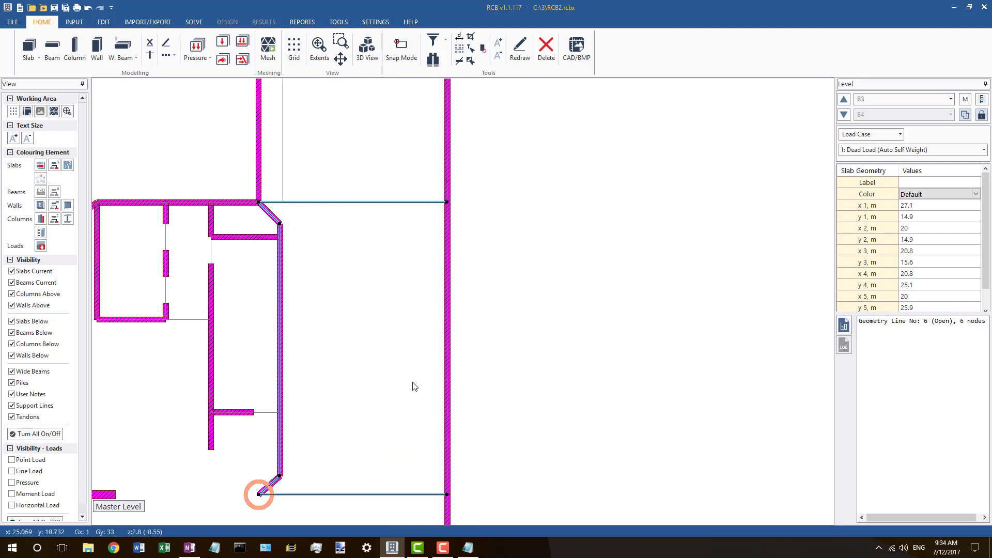
pyautogui.press('Escape')
# Step: Inspect where the two-node vertical geometry line meets the short diagonal perimeter wall
pyautogui.scroll(-2, 519, 391)
pyautogui.scroll(-2, 519, 387)
pyautogui.scroll(5, 424, 237)
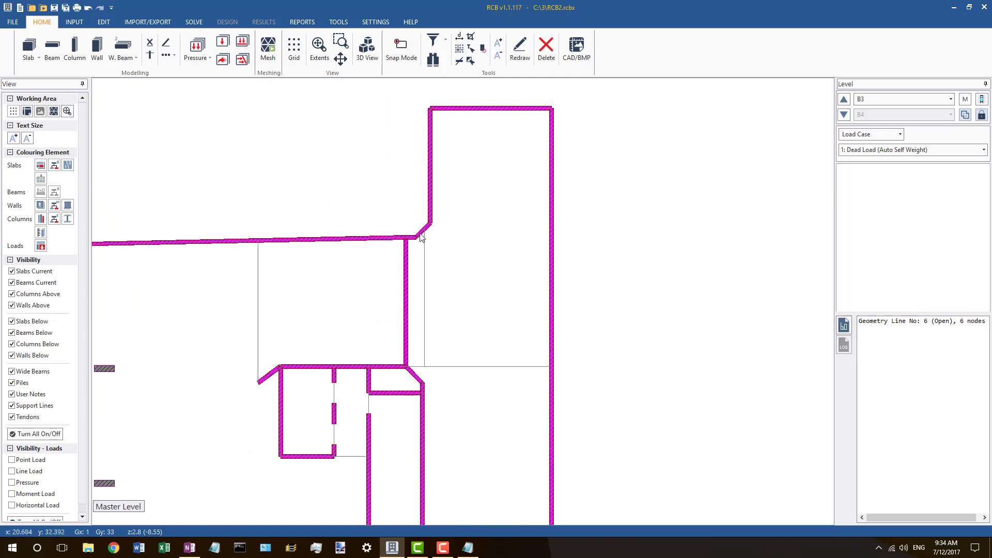
pyautogui.click(425, 241)
pyautogui.scroll(2, 423, 230)
pyautogui.scroll(2, 422, 230)
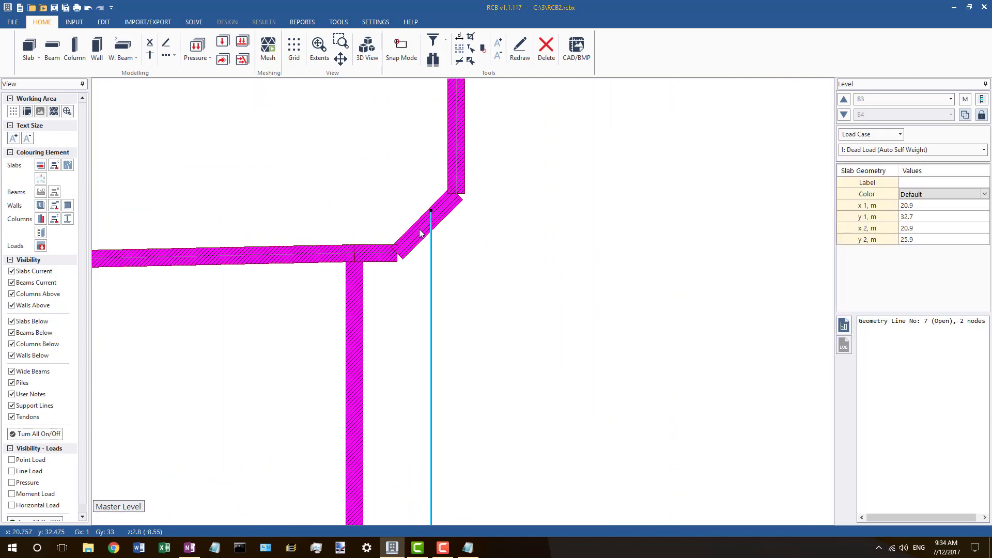
pyautogui.scroll(-1, 419, 222)
pyautogui.scroll(1, 414, 209)
pyautogui.scroll(-3, 411, 206)
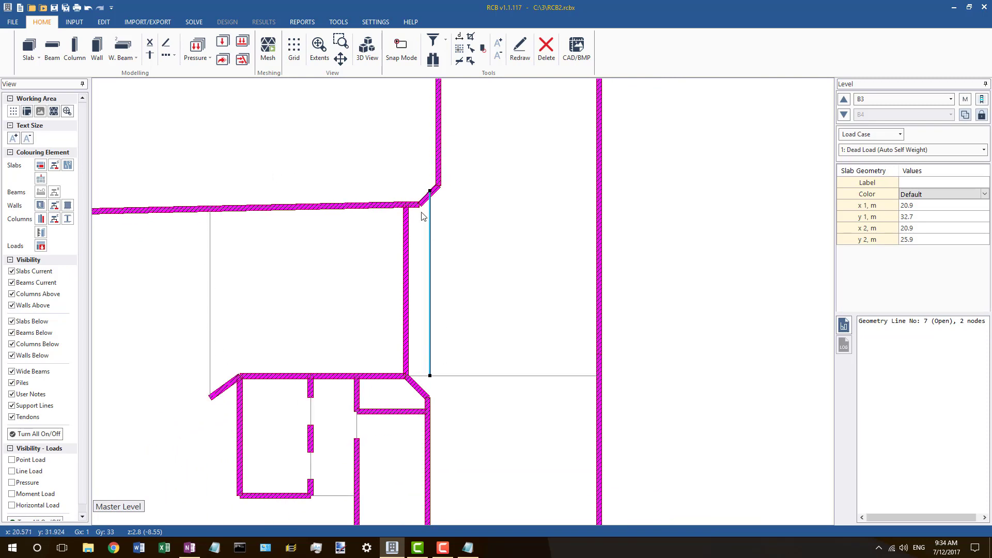
pyautogui.scroll(6, 435, 182)
# Step: Extend the upper end of the two-node vertical geometry line with Extend with Mouse and Clip, clipping it at the diagonal wall
pyautogui.click(393, 191)
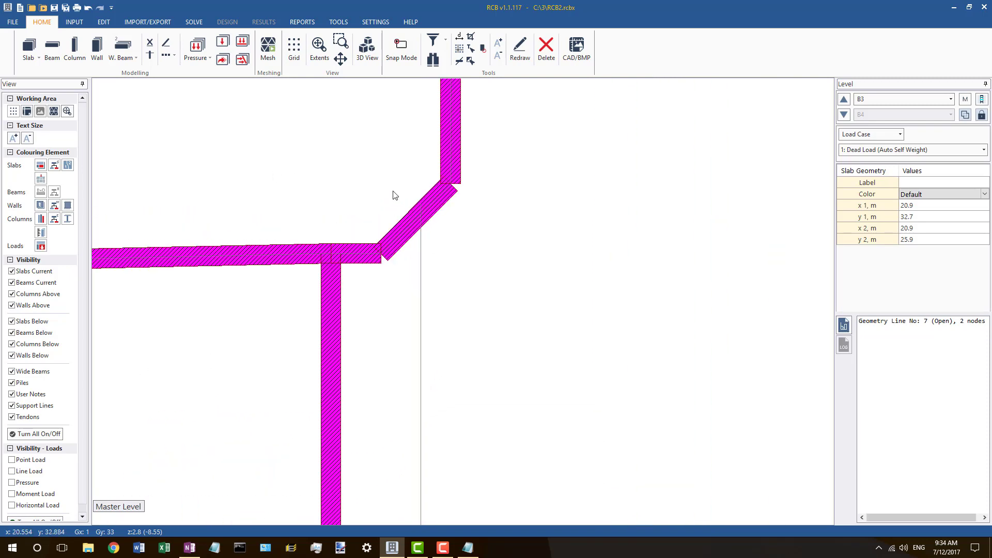
pyautogui.click(422, 226)
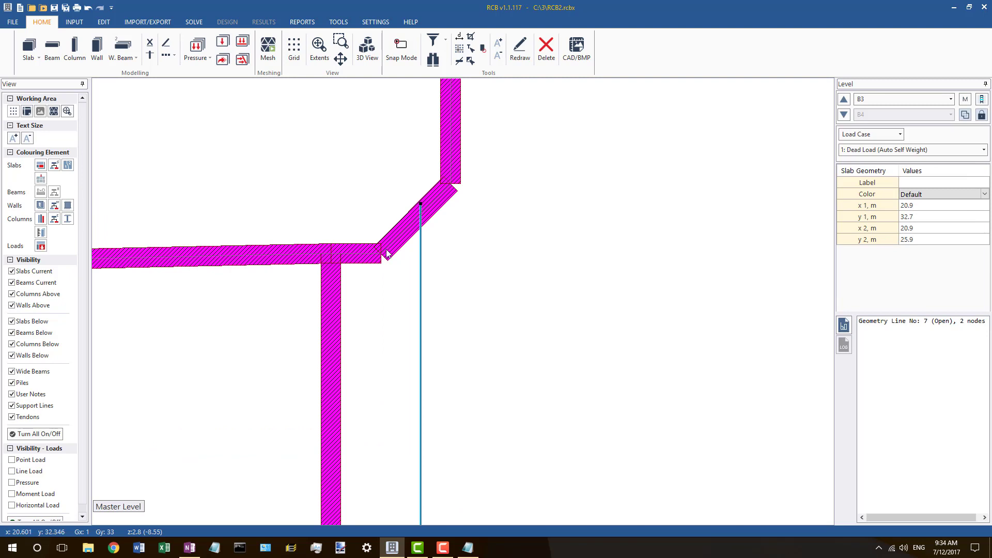
pyautogui.rightClick(420, 204)
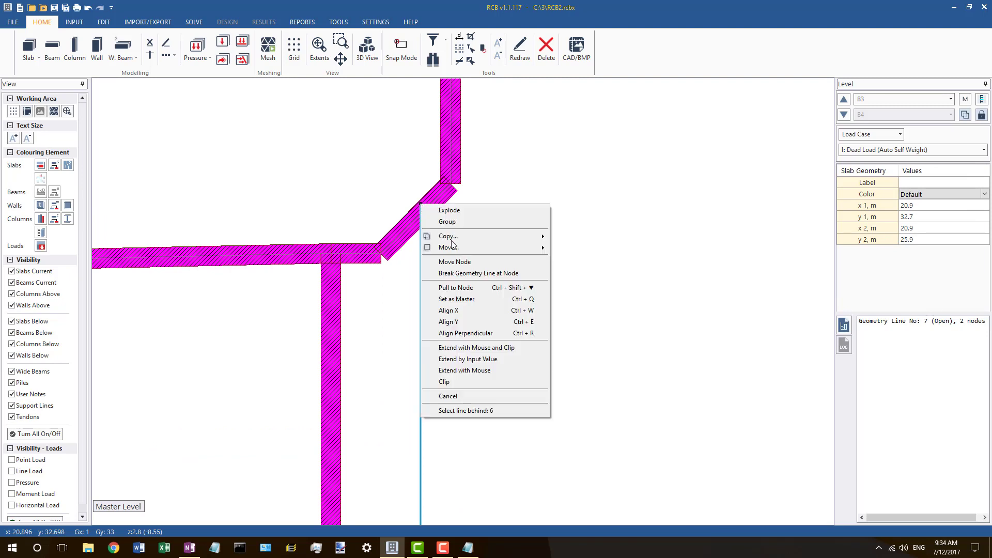
pyautogui.click(455, 348)
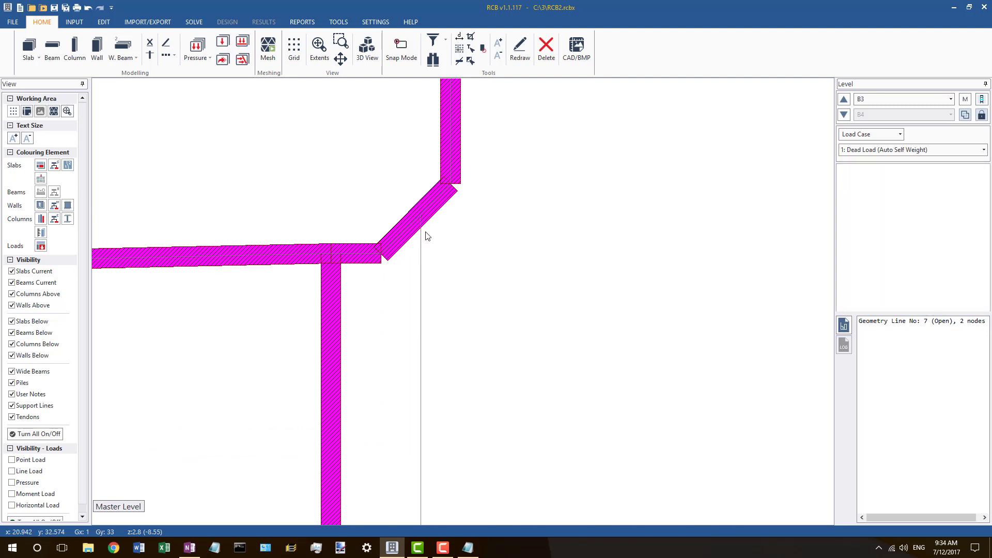
pyautogui.click(420, 213)
pyautogui.scroll(-3, 423, 237)
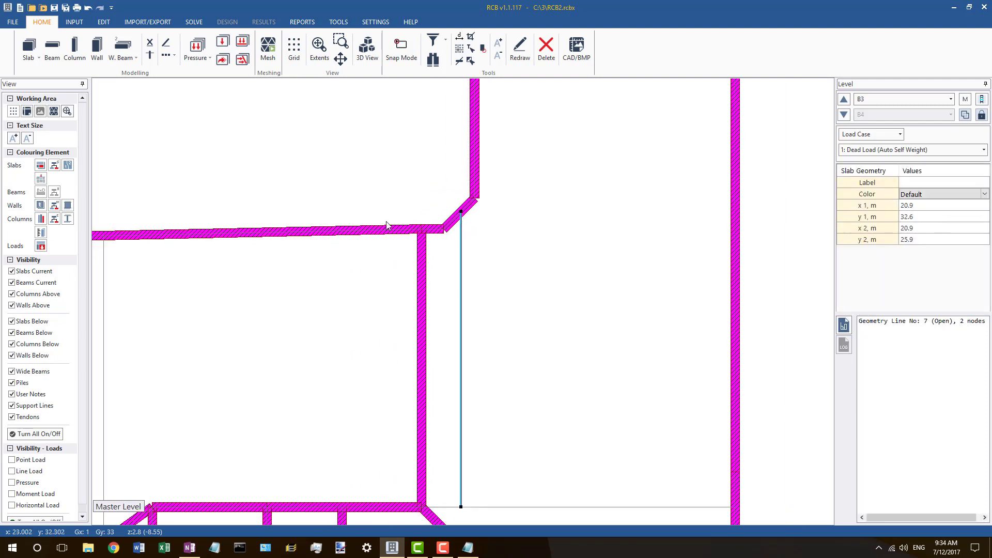
# Step: Extend and clip the upper end of the four-node open geometry line to the long sloping perimeter wall
pyautogui.scroll(-2, 478, 204)
pyautogui.scroll(3, 238, 235)
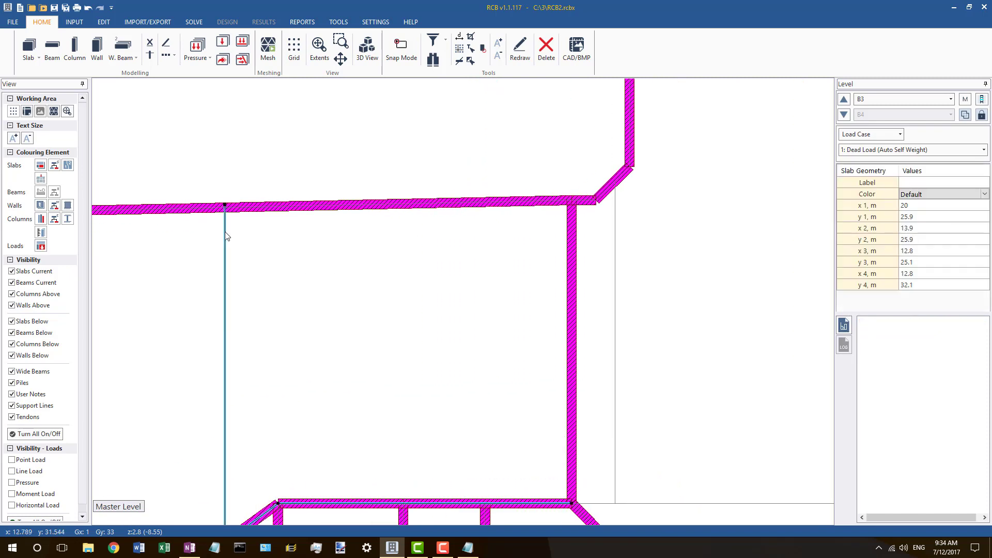
pyautogui.rightClick(224, 203)
pyautogui.click(271, 359)
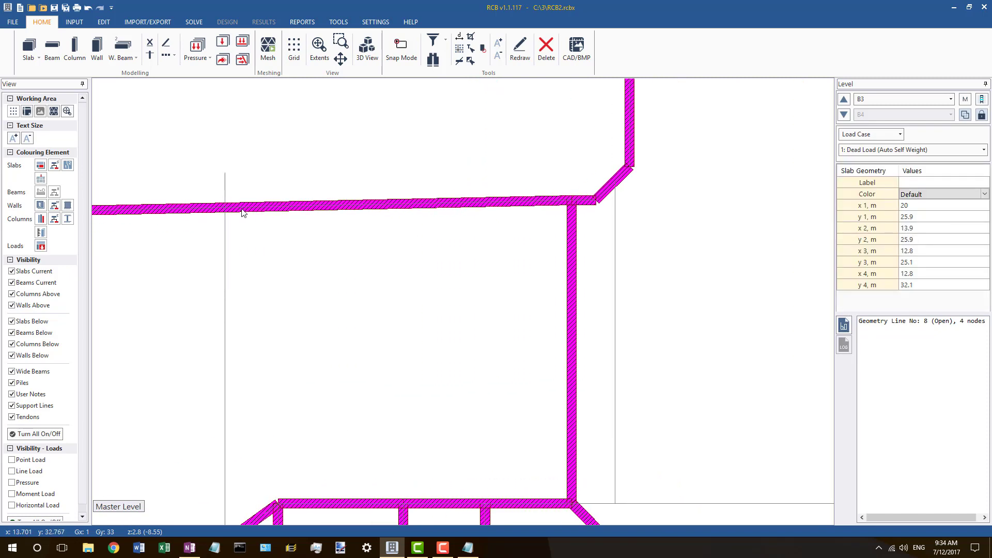
pyautogui.click(243, 212)
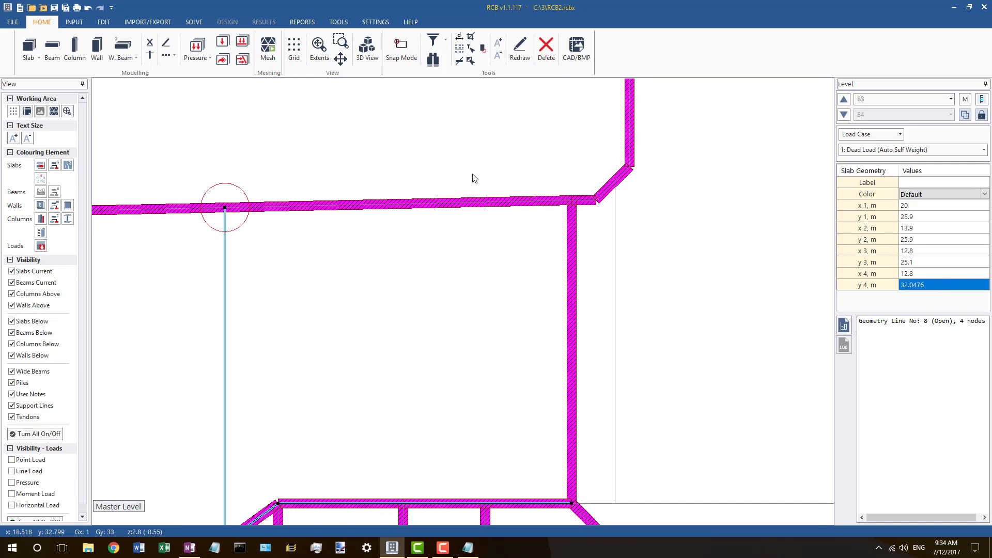
pyautogui.click(500, 170)
# Step: Inspect the clipped end of the four-node geometry line and the properties of the sloping wall it meets
pyautogui.scroll(-2, 330, 193)
pyautogui.scroll(1, 346, 190)
pyautogui.scroll(1, 346, 190)
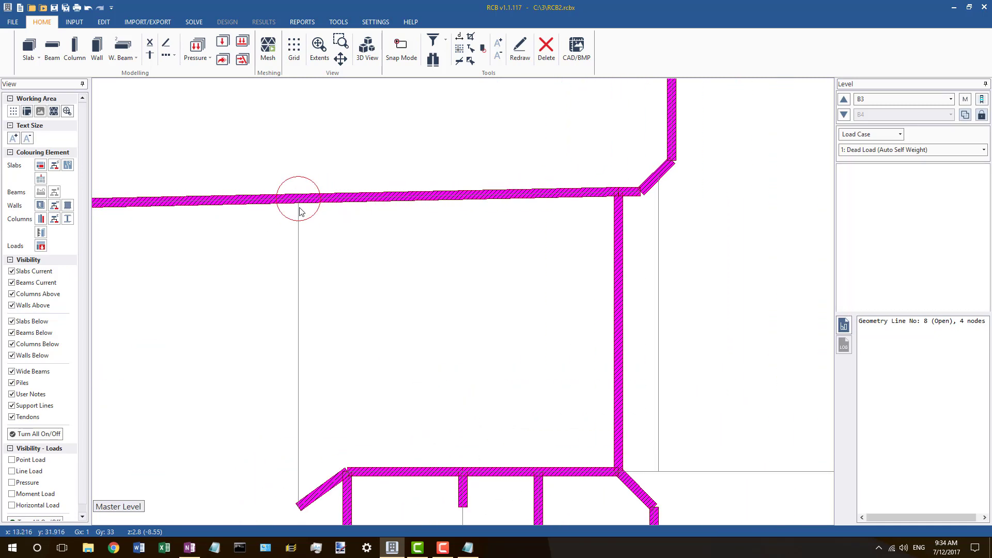
pyautogui.click(287, 206)
pyautogui.scroll(1, 344, 177)
pyautogui.scroll(1, 428, 206)
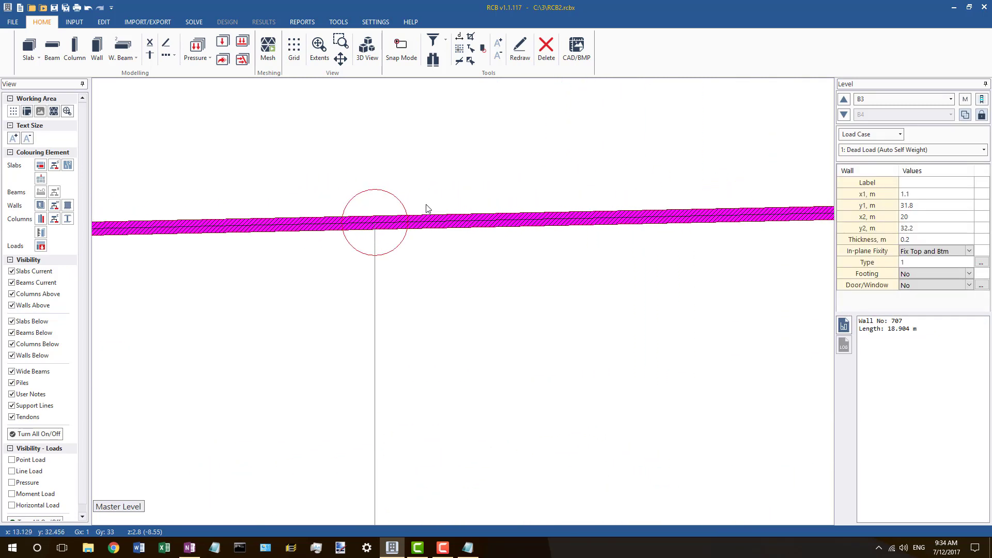
pyautogui.scroll(-3, 407, 228)
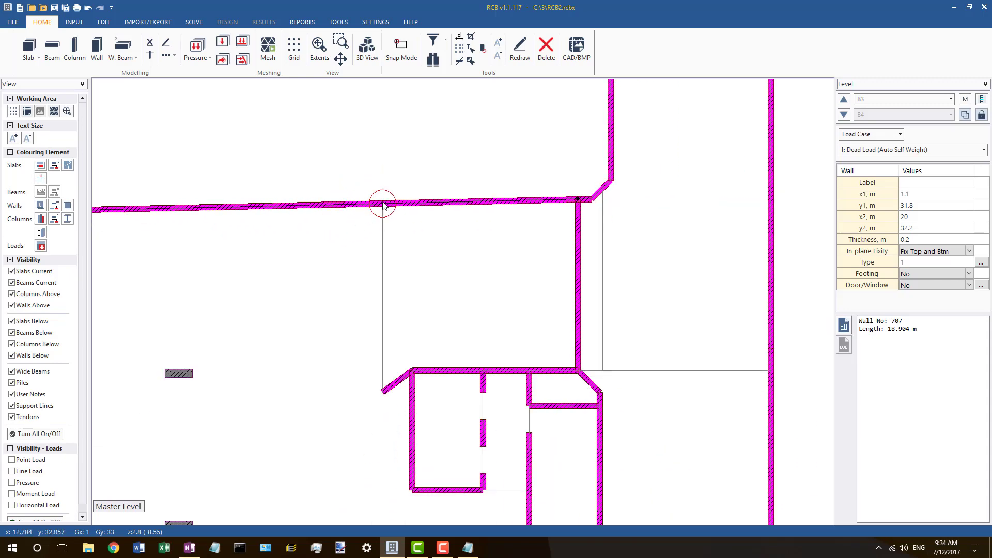
# Step: Check the four-node geometry line's node coordinates and the position of its upper node on the sloping wall
pyautogui.click(385, 216)
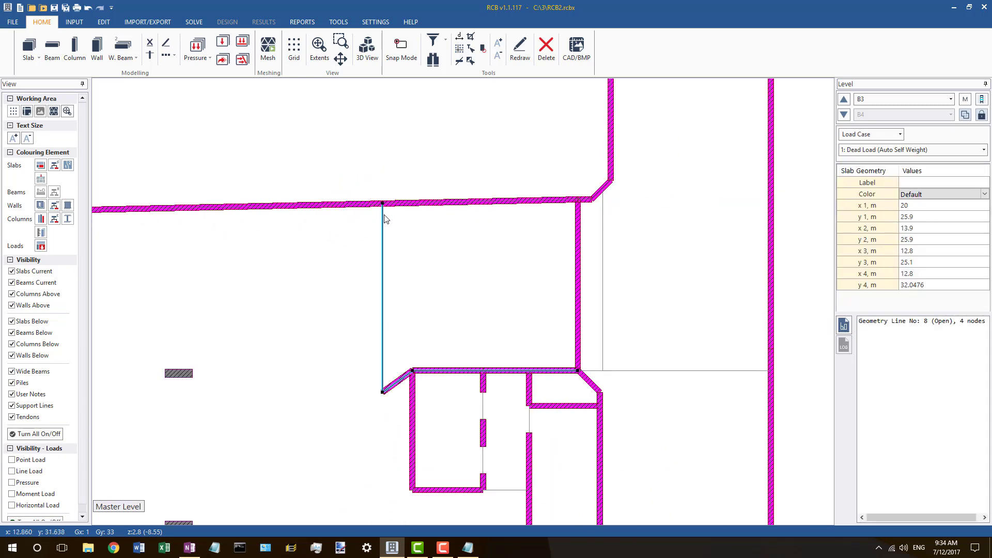
pyautogui.scroll(-2, 406, 201)
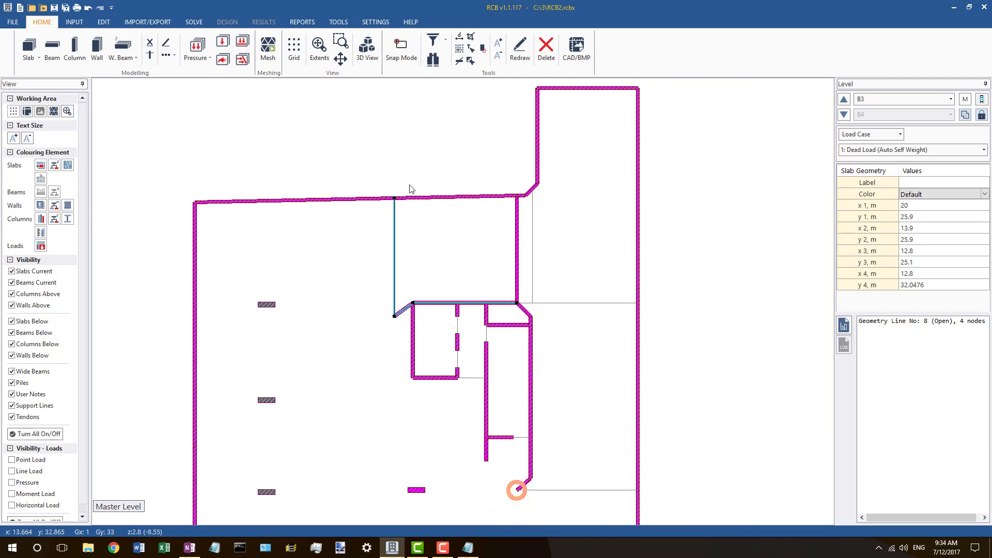
pyautogui.scroll(2, 410, 189)
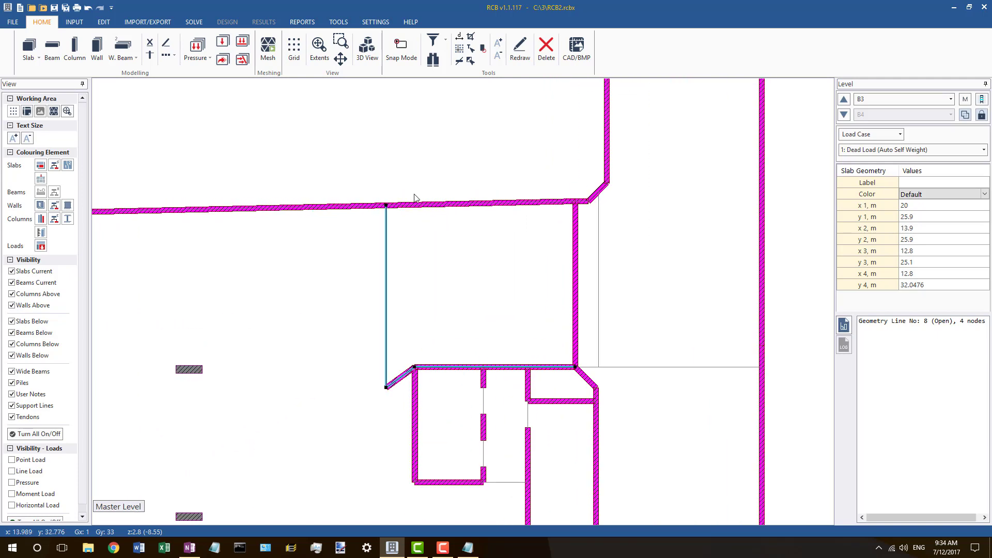
pyautogui.scroll(3, 385, 210)
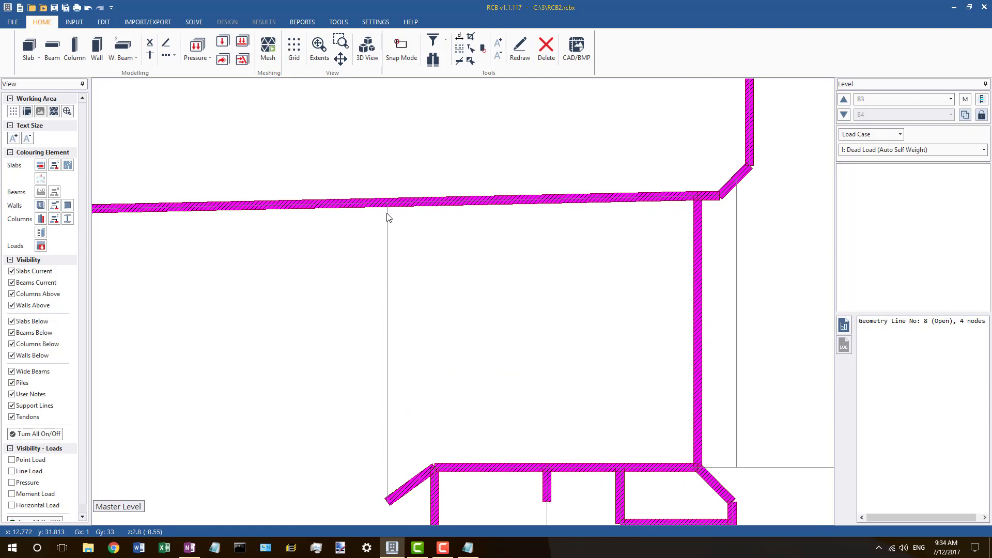
pyautogui.scroll(2, 392, 202)
pyautogui.press('Escape')
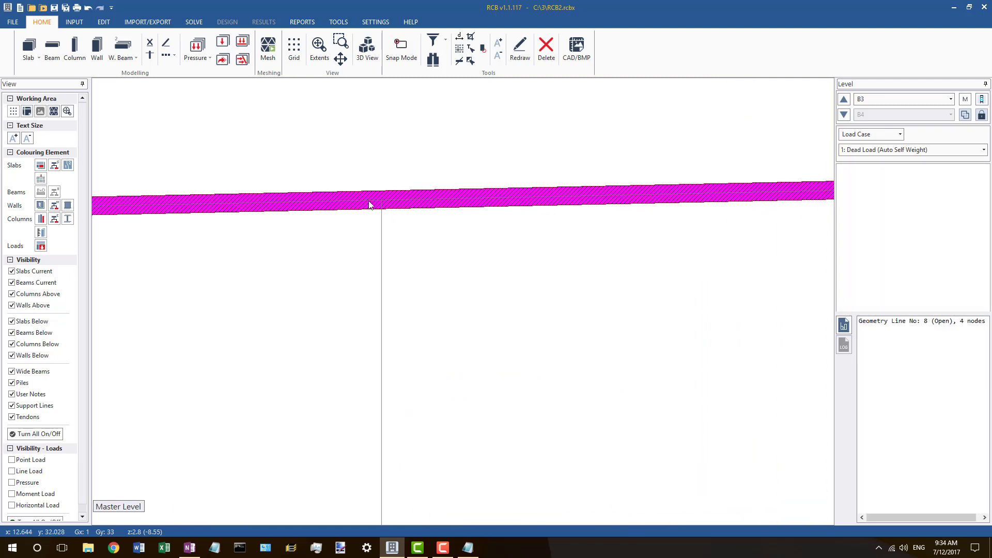
pyautogui.scroll(-3, 350, 201)
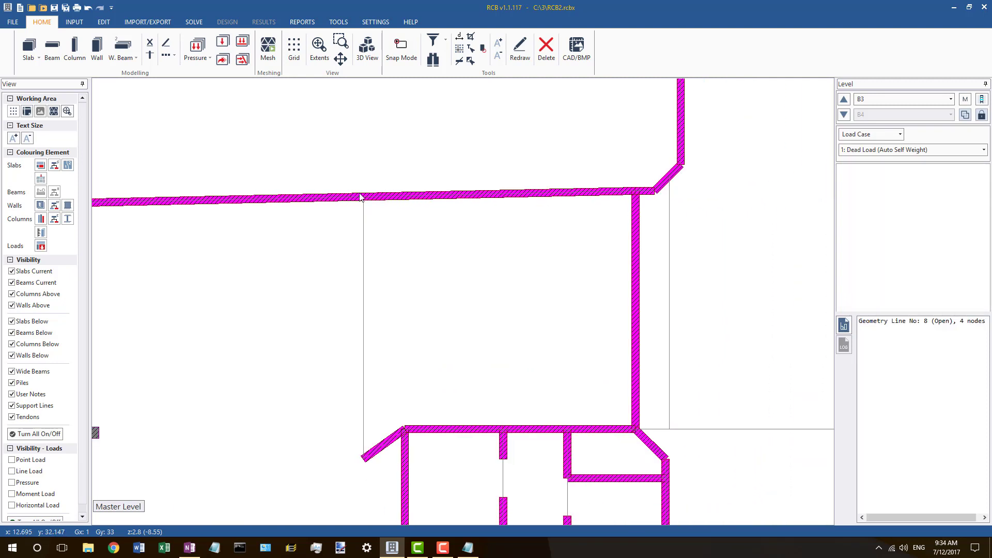
pyautogui.click(364, 212)
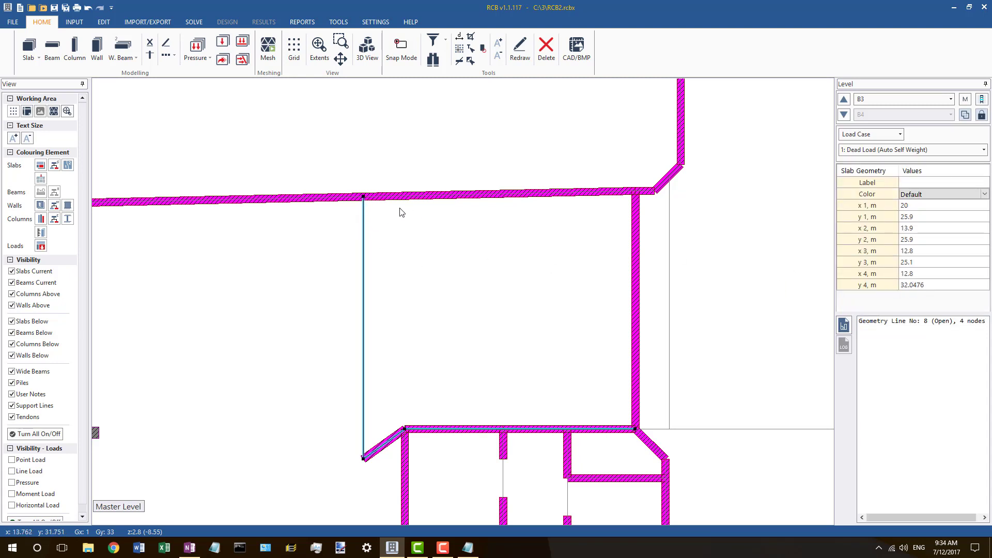
pyautogui.scroll(3, 361, 197)
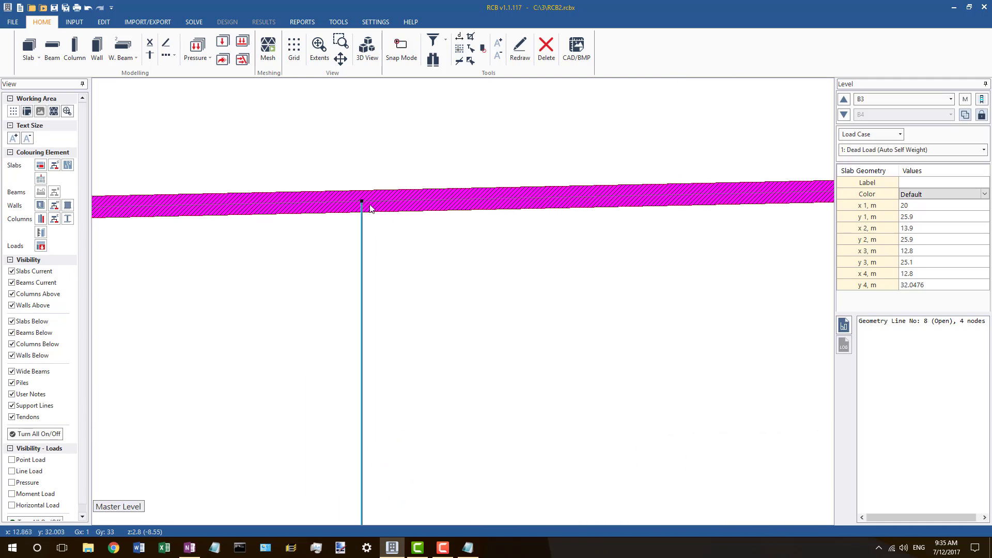
# Step: Examine where the four-node geometry line meets the sloping wall, including the closed slab outline, wall properties and surrounding plan
pyautogui.click(366, 204)
pyautogui.click(361, 206)
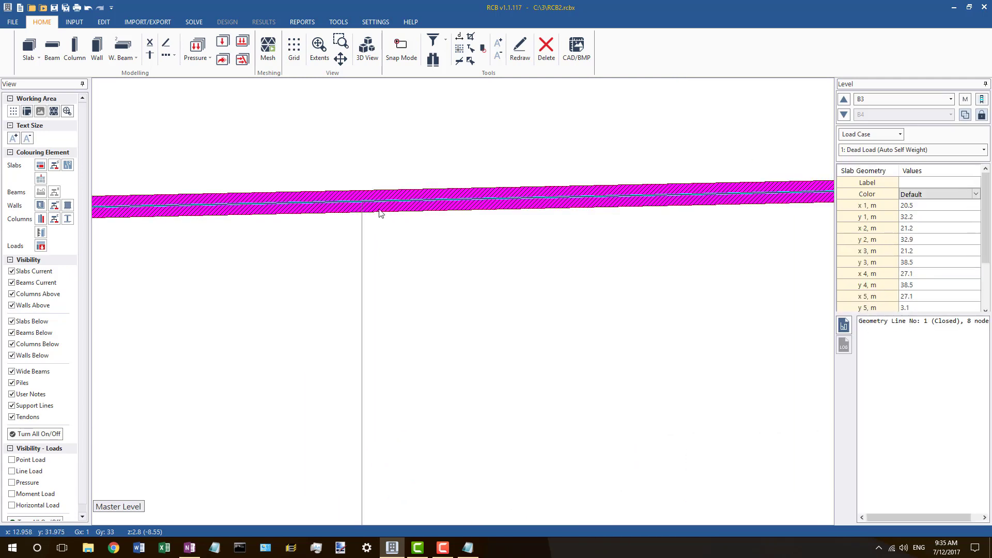
pyautogui.click(380, 211)
pyautogui.scroll(-4, 375, 214)
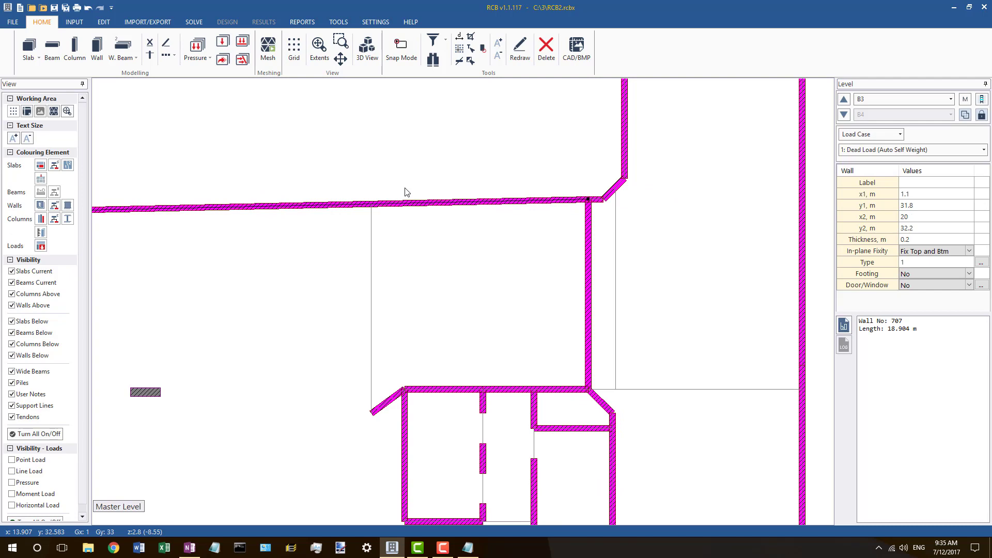
pyautogui.scroll(-4, 417, 182)
pyautogui.click(641, 385)
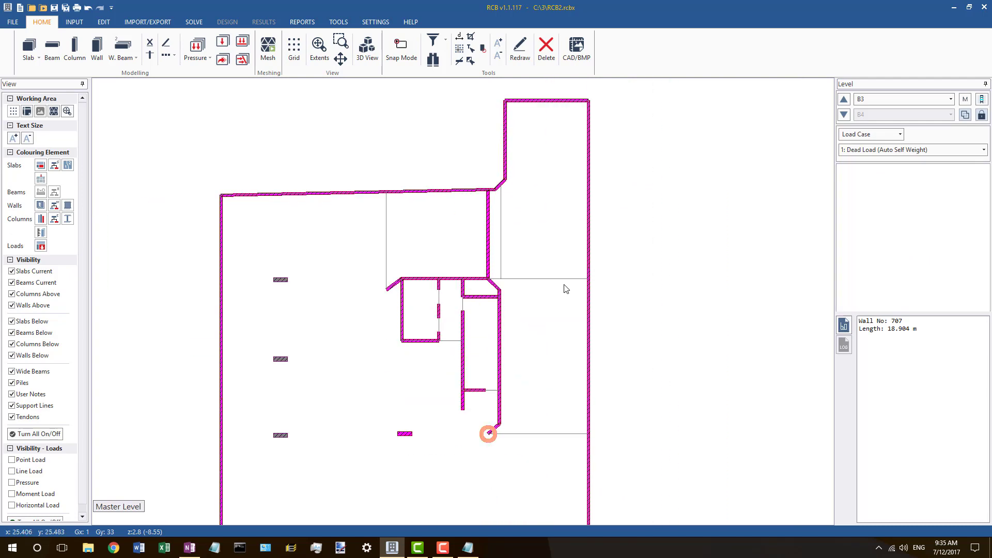
pyautogui.scroll(-2, 555, 233)
pyautogui.scroll(2, 612, 321)
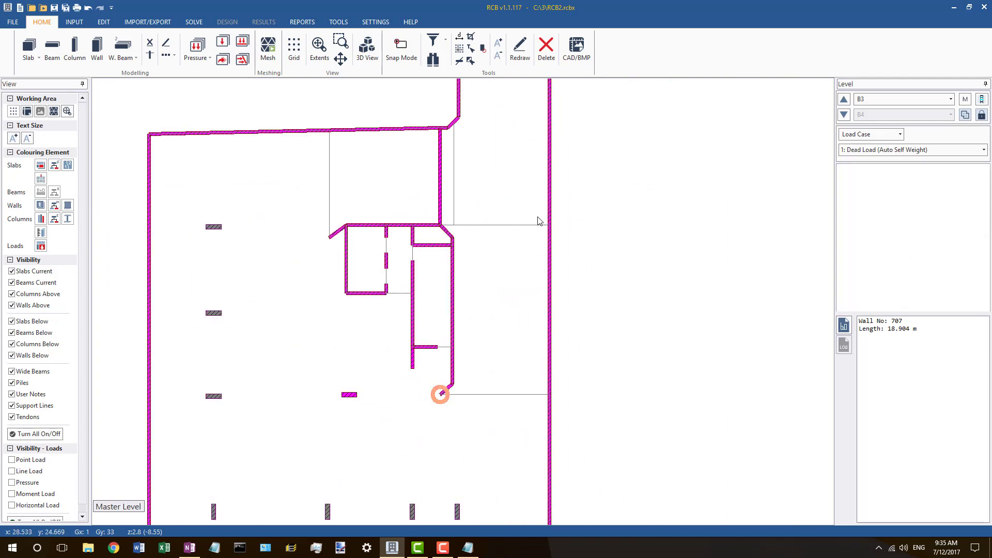
pyautogui.scroll(-1, 537, 221)
pyautogui.scroll(1, 537, 291)
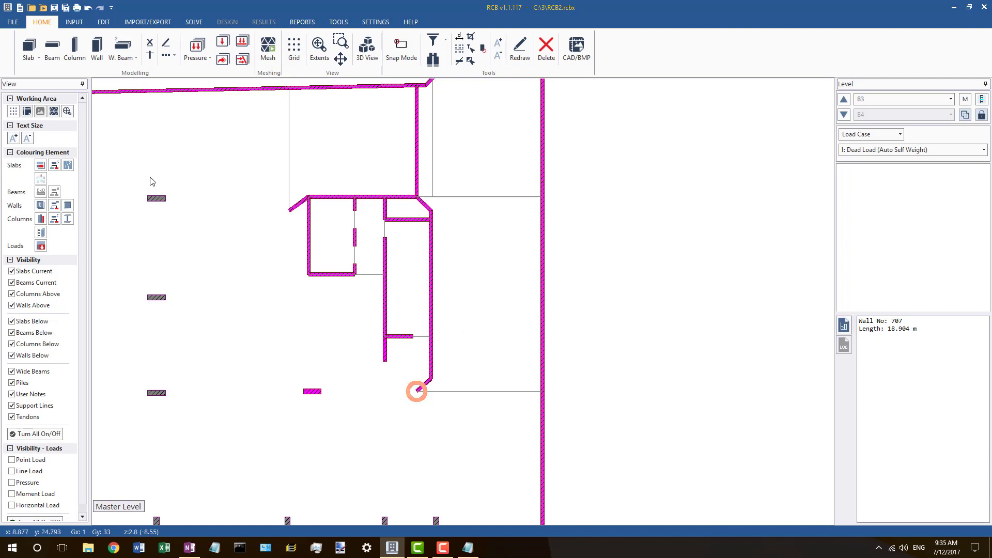
# Step: With corner snapping and ortho on, draw a horizontal slab geometry line from (20, 22) to (28, 22), crossing the core and perimeter walls
pyautogui.click(29, 46)
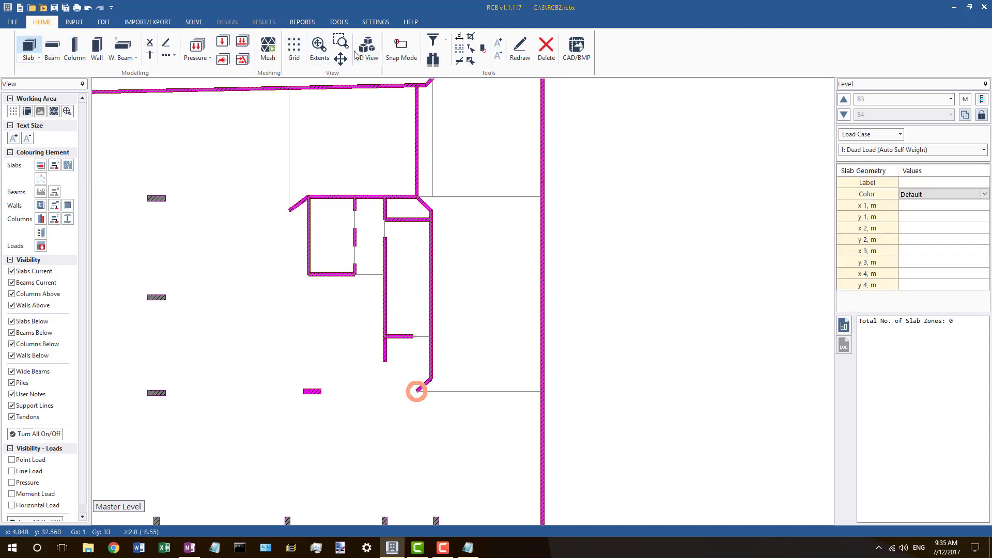
pyautogui.click(404, 55)
pyautogui.click(405, 55)
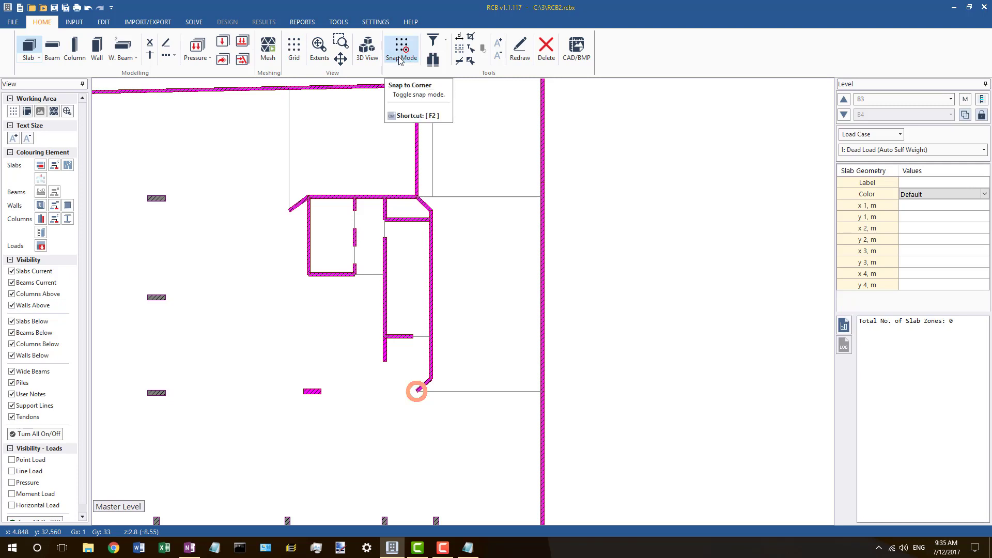
pyautogui.click(471, 38)
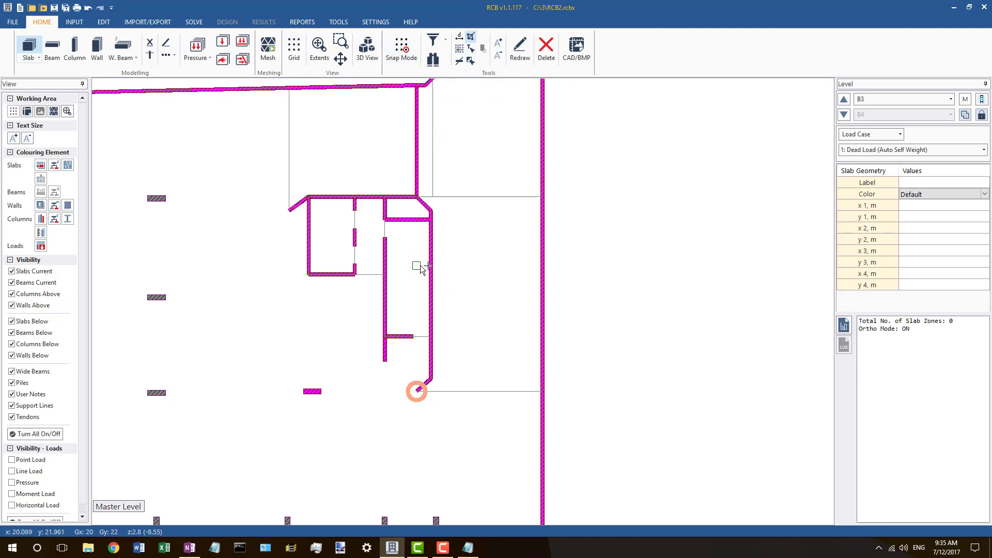
pyautogui.click(417, 266)
pyautogui.click(567, 268)
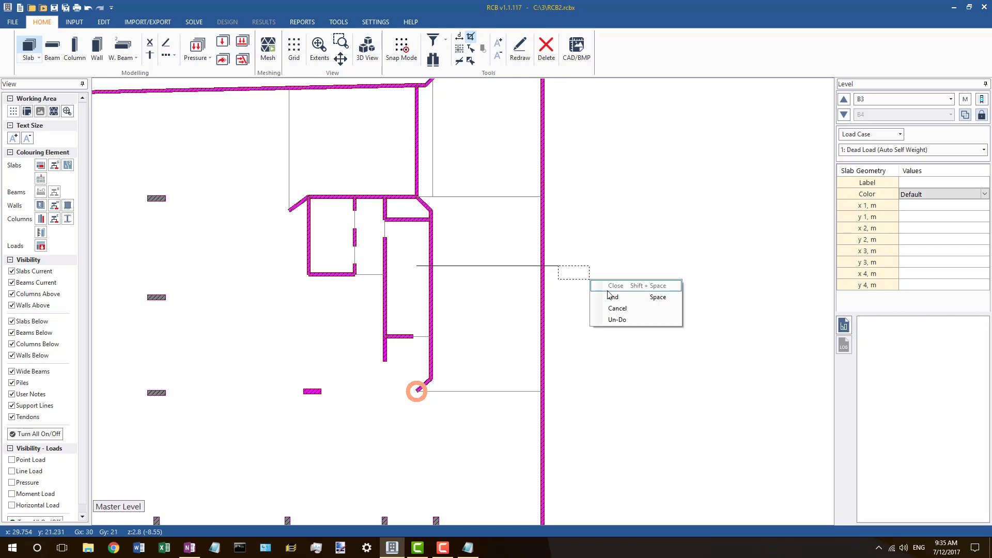
pyautogui.rightClick(606, 296)
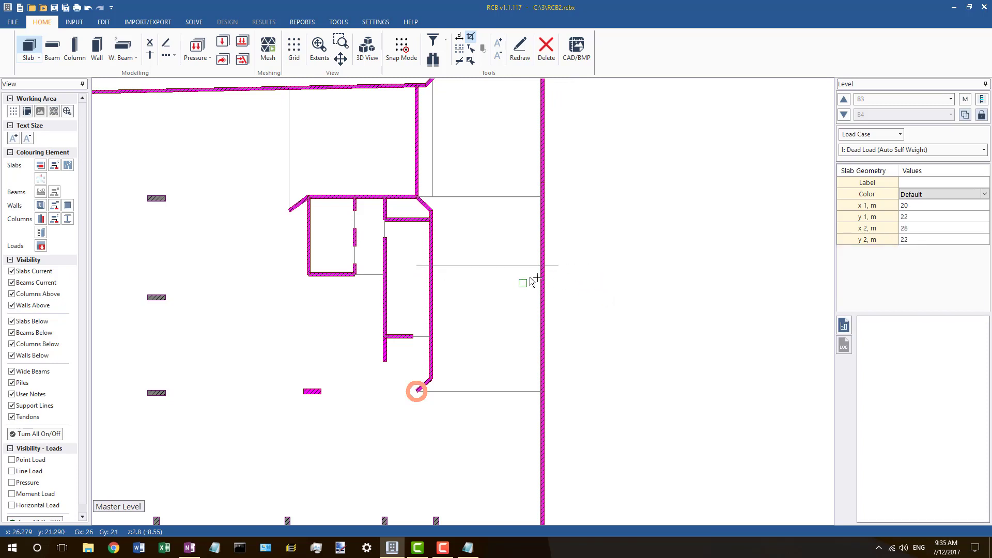
pyautogui.rightClick(502, 278)
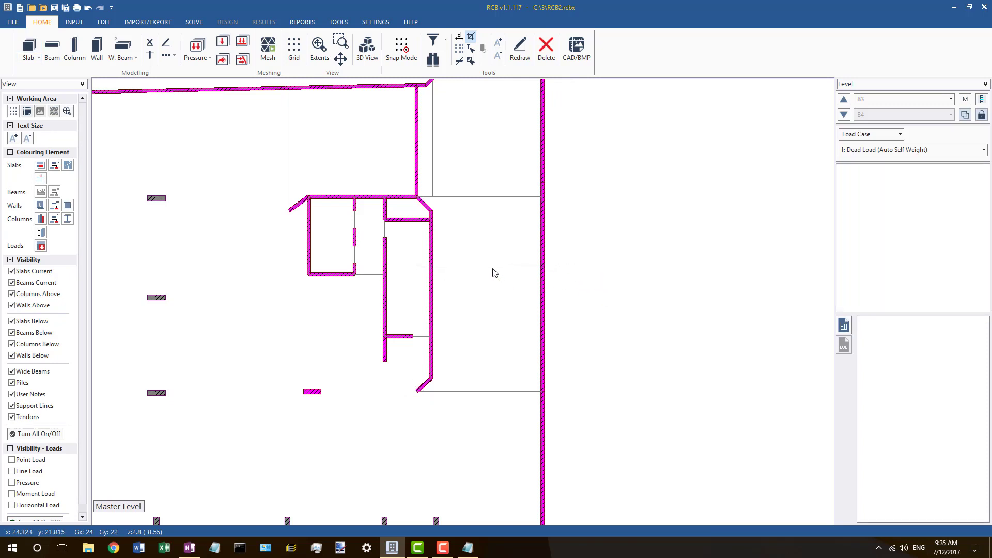
# Step: Copy the new horizontal geometry line a short distance in negative Y, with zero X offset, using Copy - Global
pyautogui.click(486, 266)
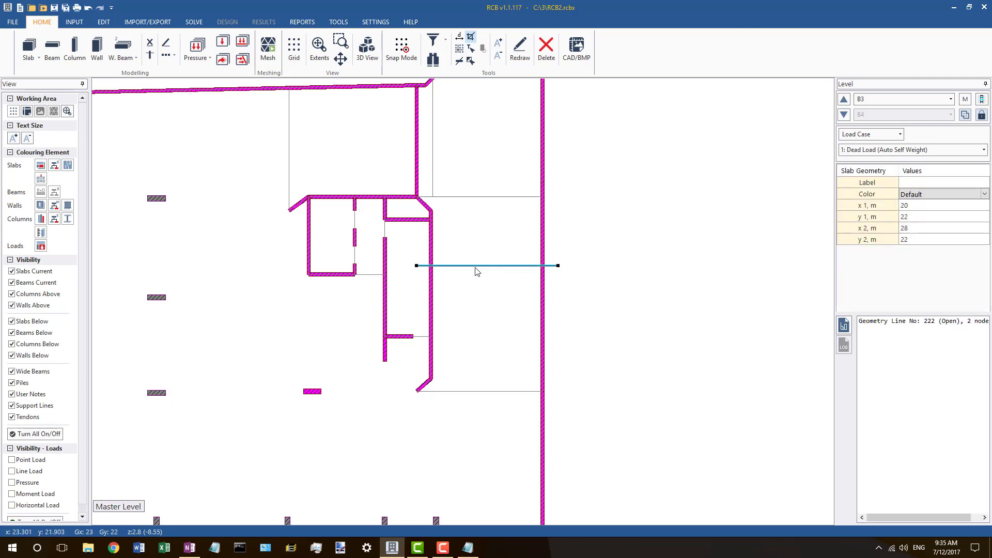
pyautogui.rightClick(475, 267)
pyautogui.moveTo(598, 296)
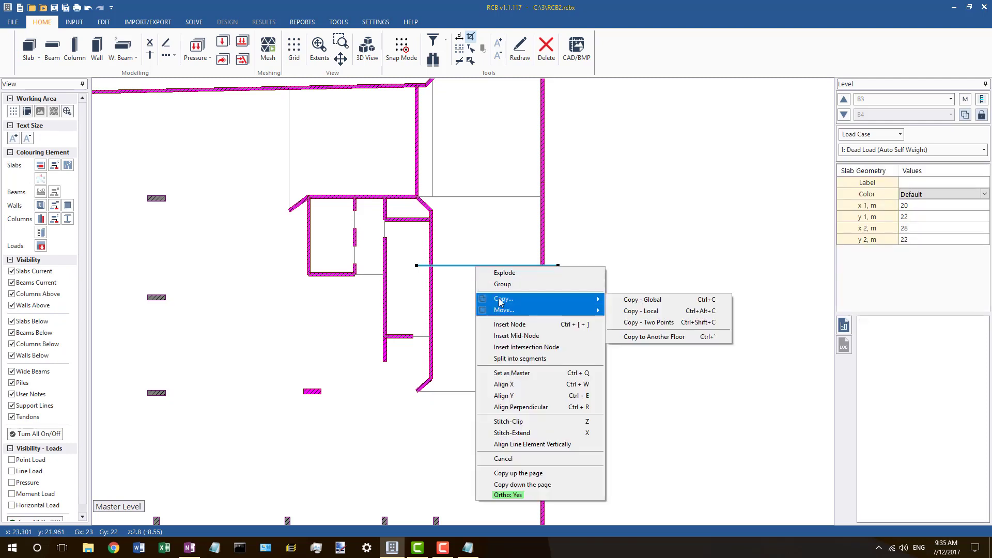
pyautogui.click(638, 300)
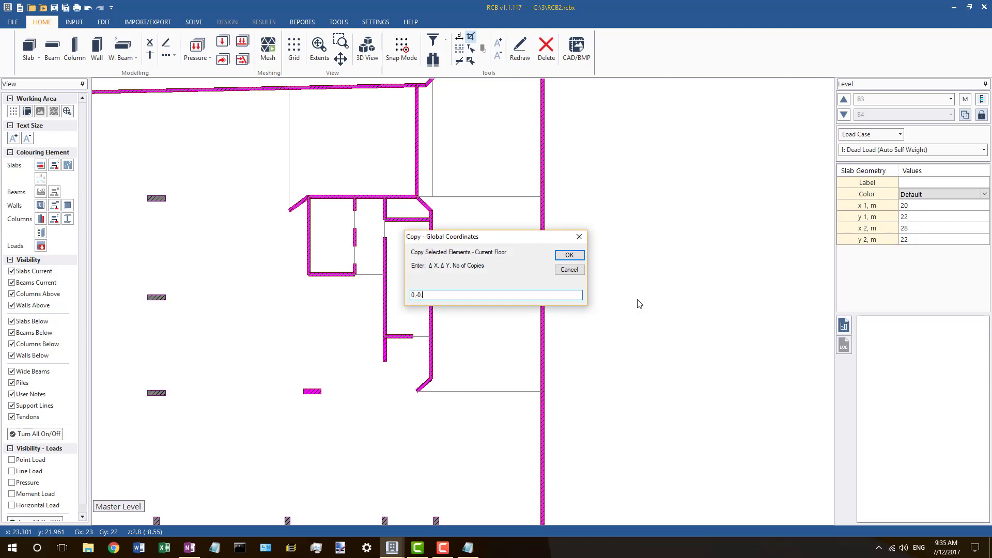
pyautogui.press('Return')
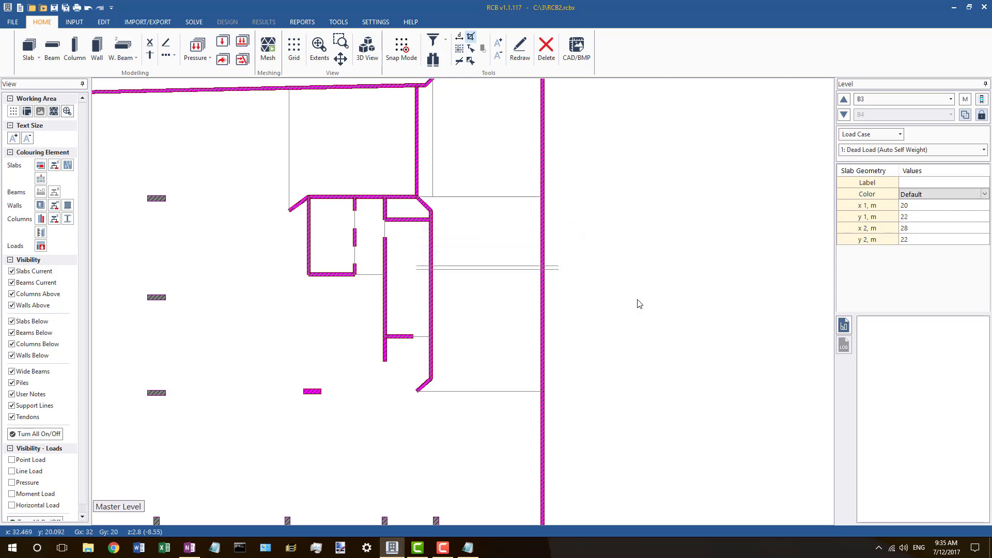
# Step: Trim both parallel horizontal geometry lines with Stitch-Clip so their ends meet the core wall and the perimeter wall
pyautogui.scroll(4, 556, 269)
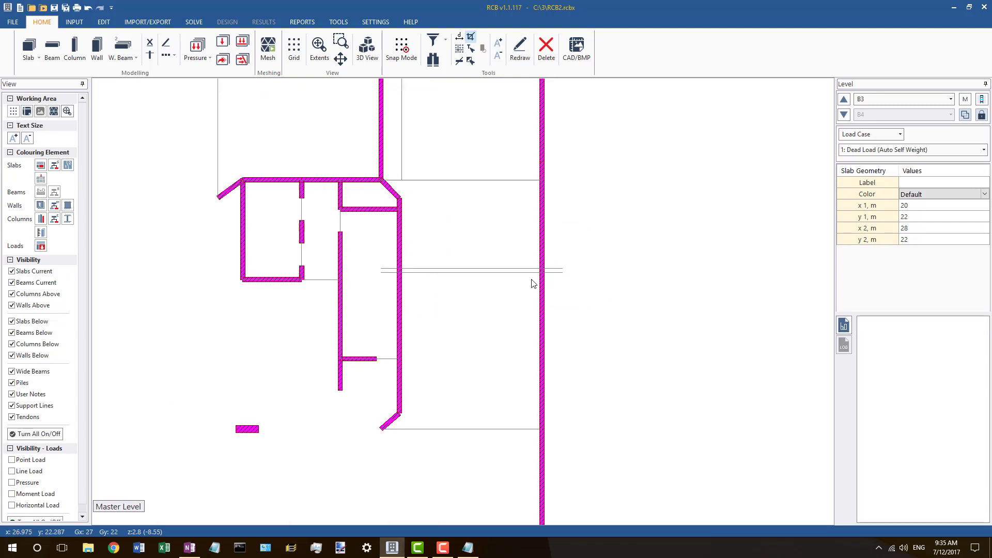
pyautogui.rightClick(557, 269)
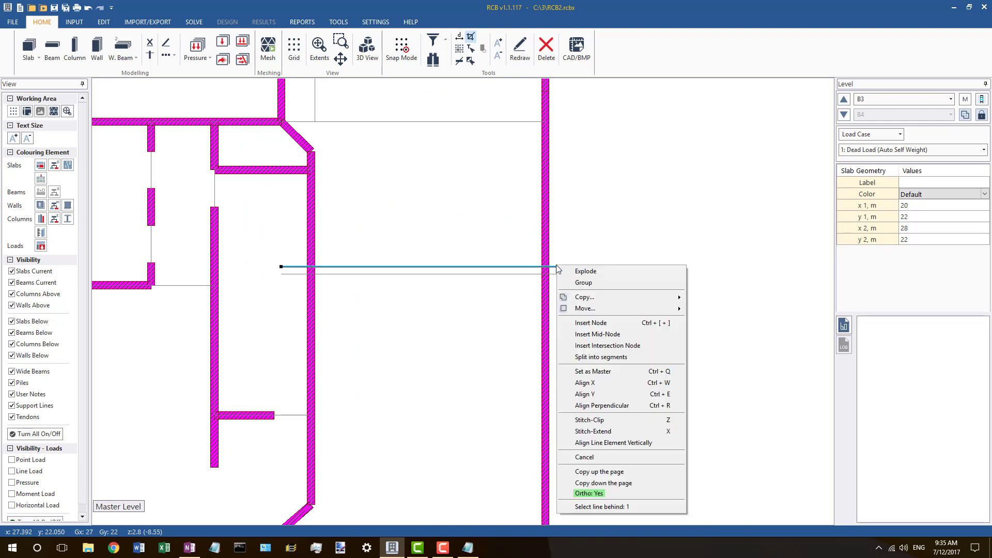
pyautogui.click(591, 419)
pyautogui.click(455, 274)
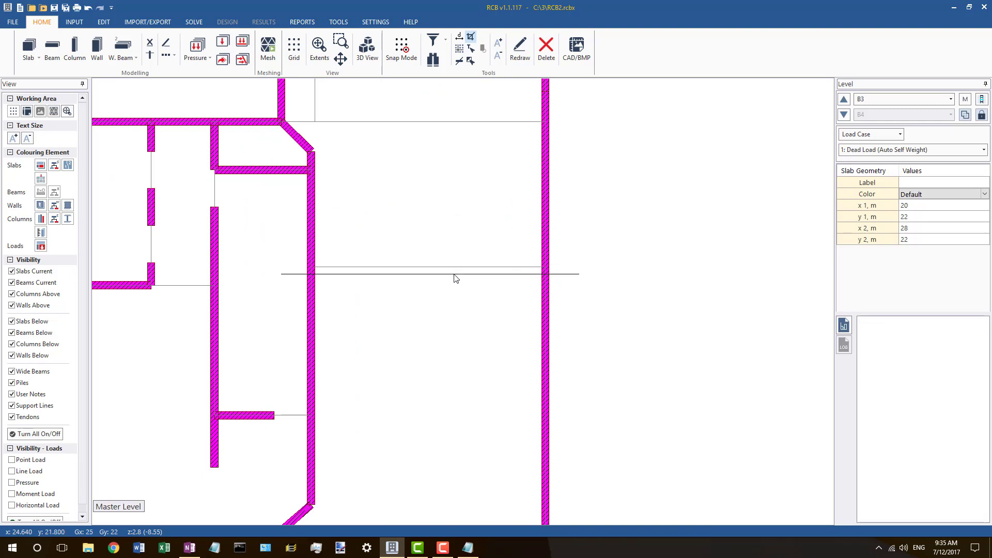
pyautogui.click(625, 248)
pyautogui.scroll(-2, 619, 279)
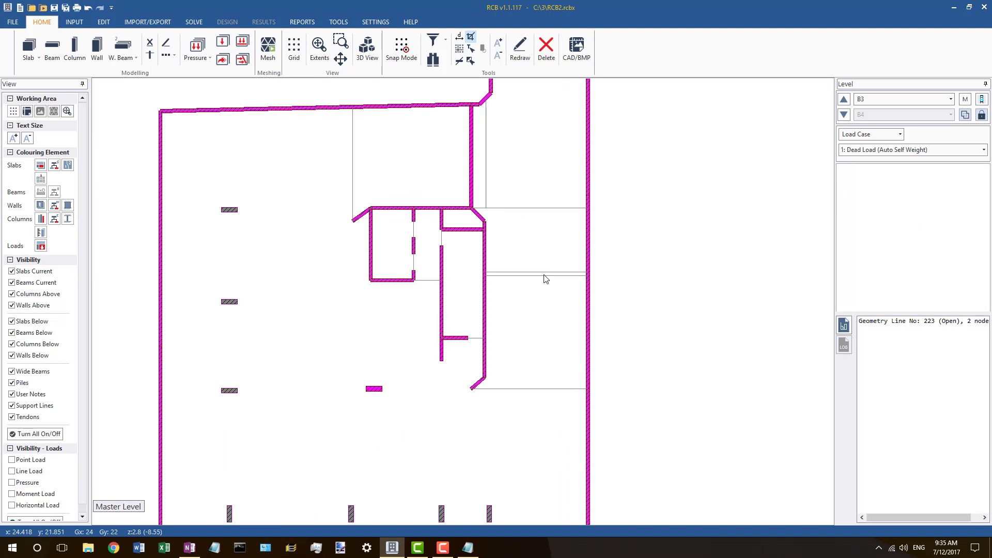
# Step: Check the closed slab outline along the sloping wall on B3 and review the plan of level B2 above
pyautogui.scroll(-2, 481, 248)
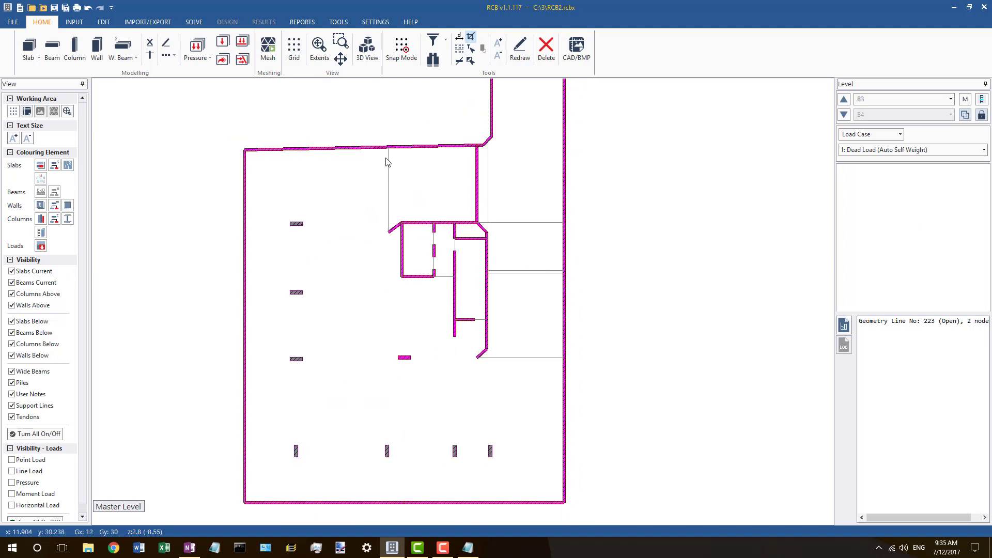
pyautogui.click(389, 149)
pyautogui.click(425, 137)
pyautogui.scroll(-2, 568, 194)
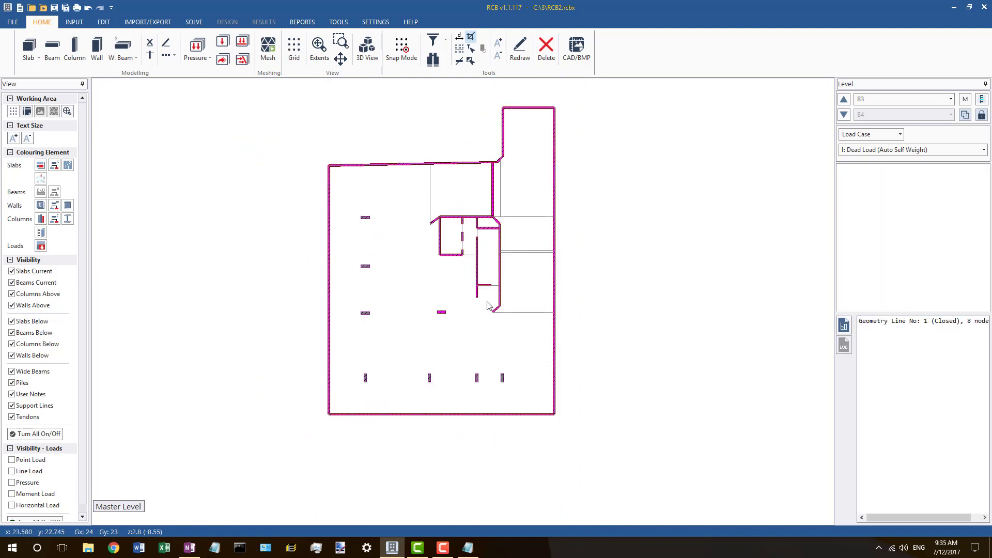
pyautogui.click(844, 99)
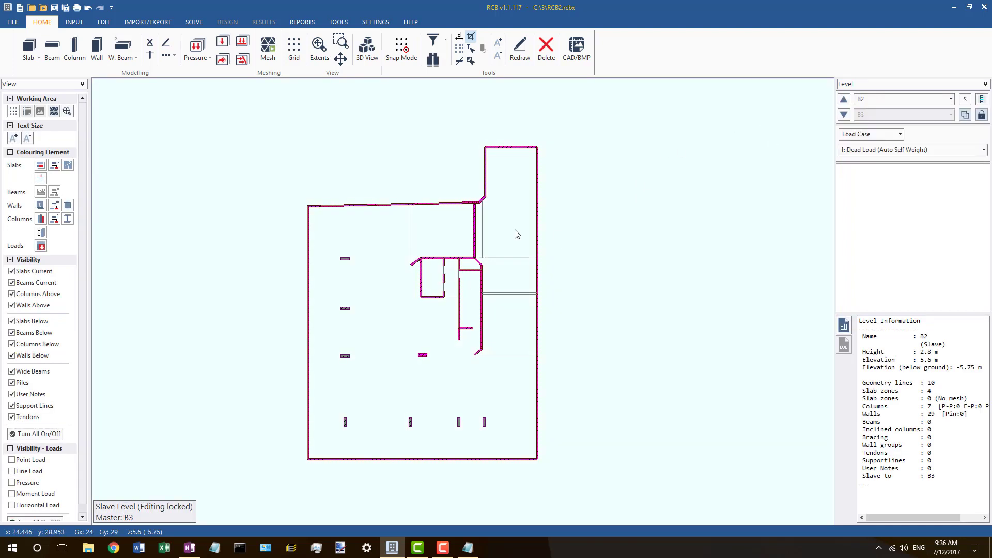
pyautogui.scroll(1, 517, 234)
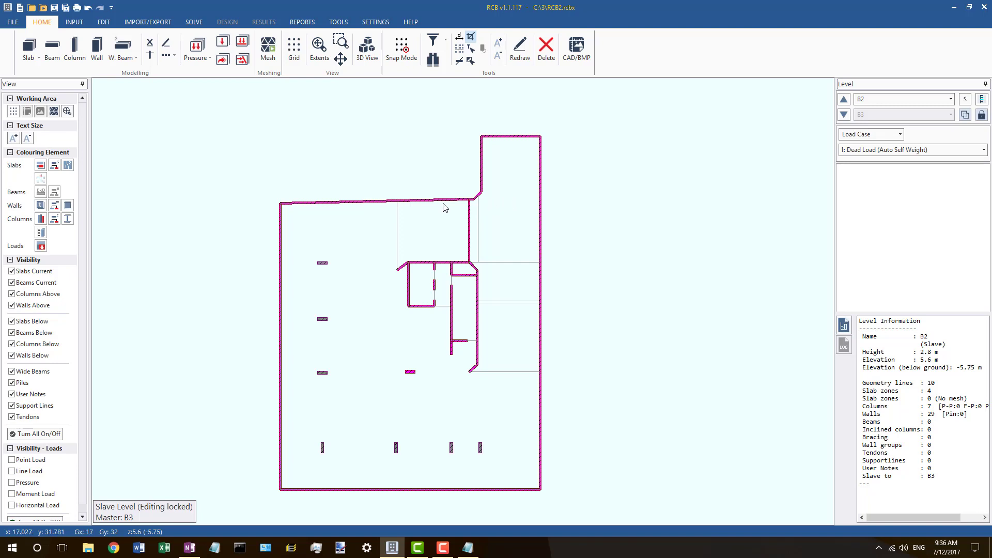
# Step: Go up to level B1 and examine its closed slab outline against the perimeter walls and the core layout
pyautogui.click(844, 99)
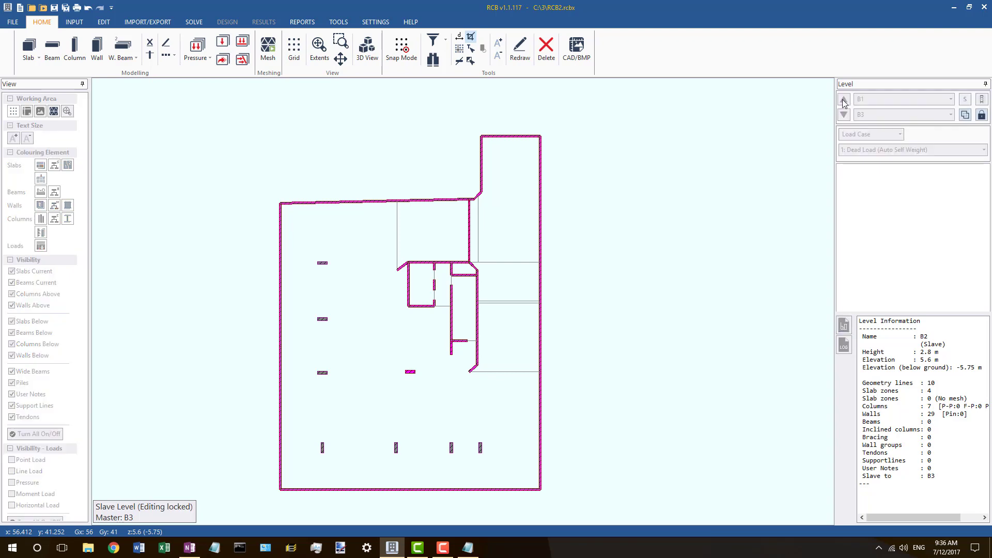
pyautogui.click(439, 202)
pyautogui.scroll(1, 511, 203)
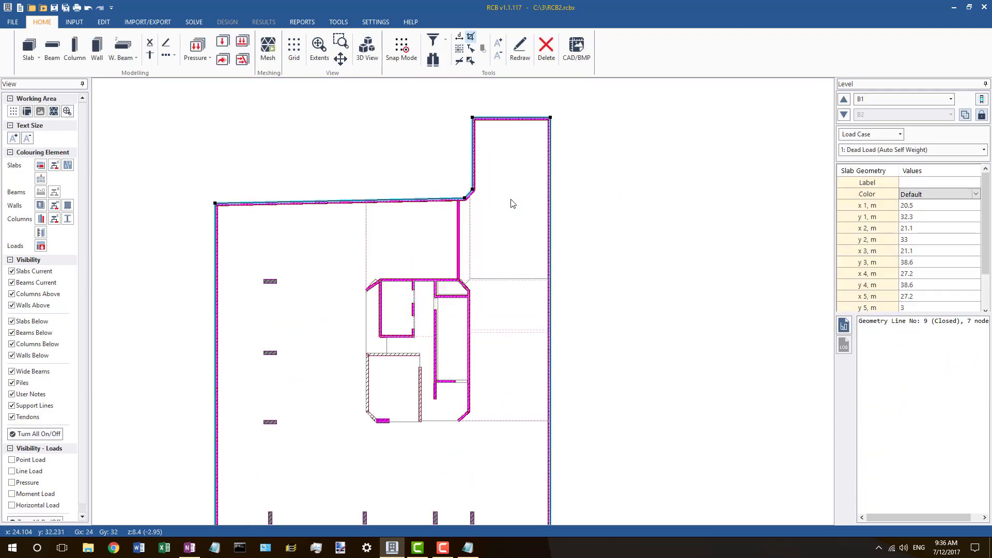
pyautogui.scroll(1, 504, 211)
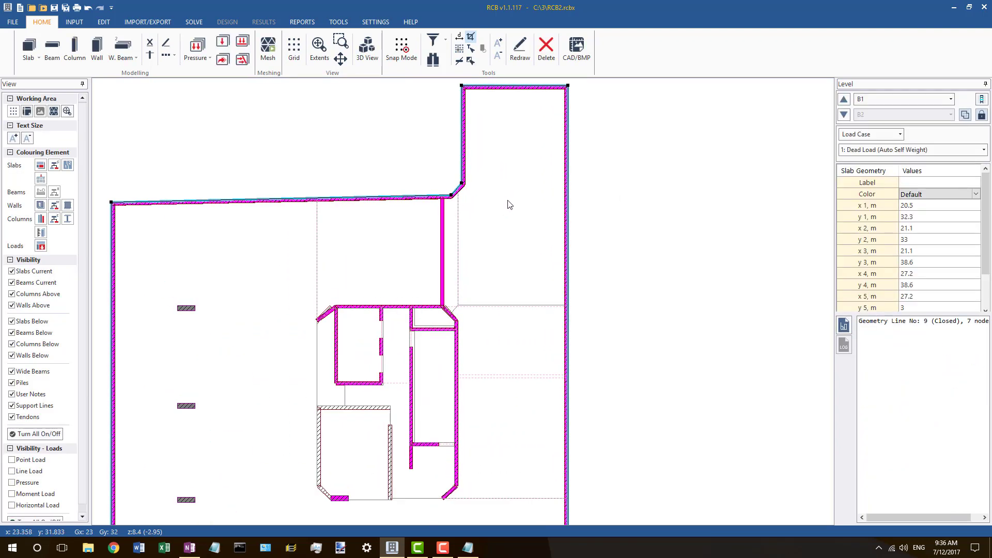
pyautogui.scroll(-2, 576, 200)
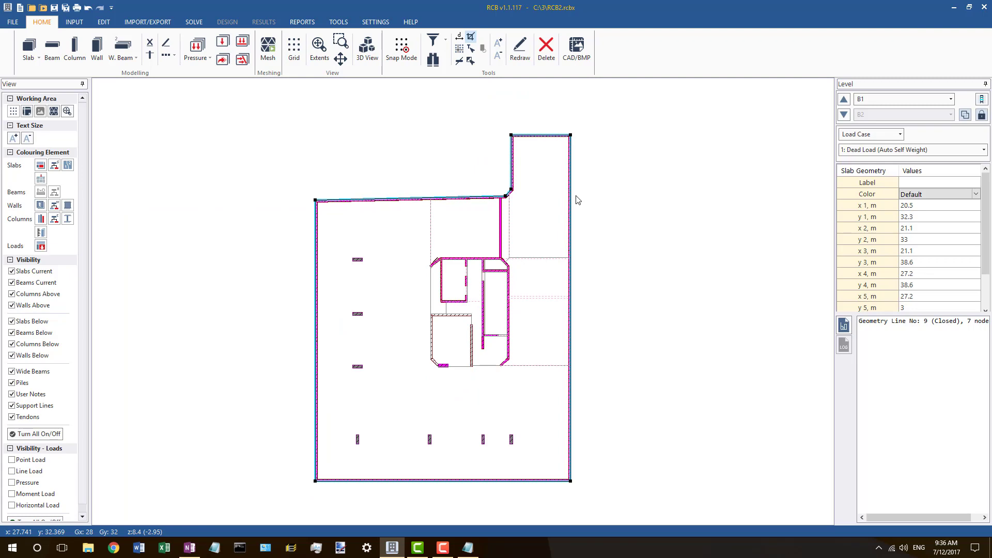
pyautogui.scroll(2, 512, 295)
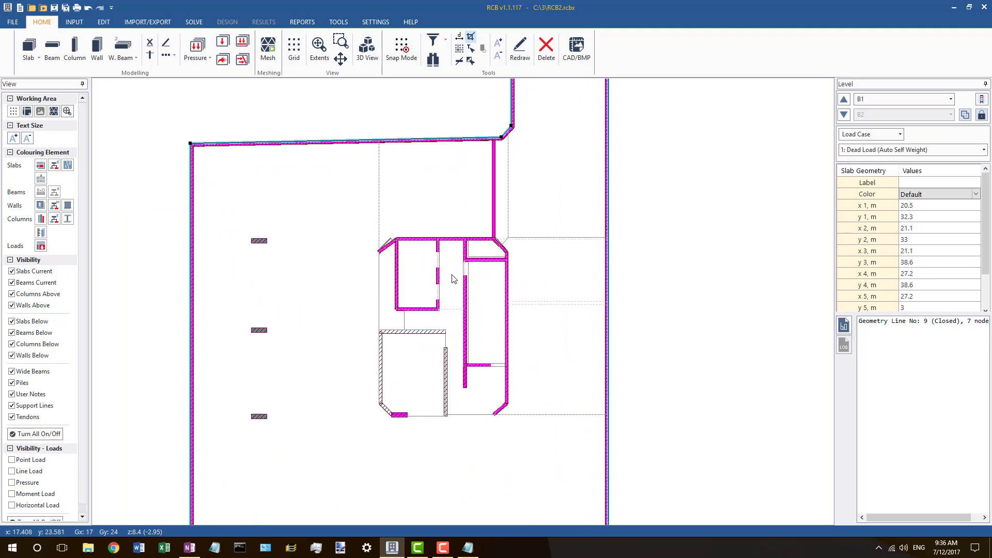
pyautogui.scroll(2, 452, 262)
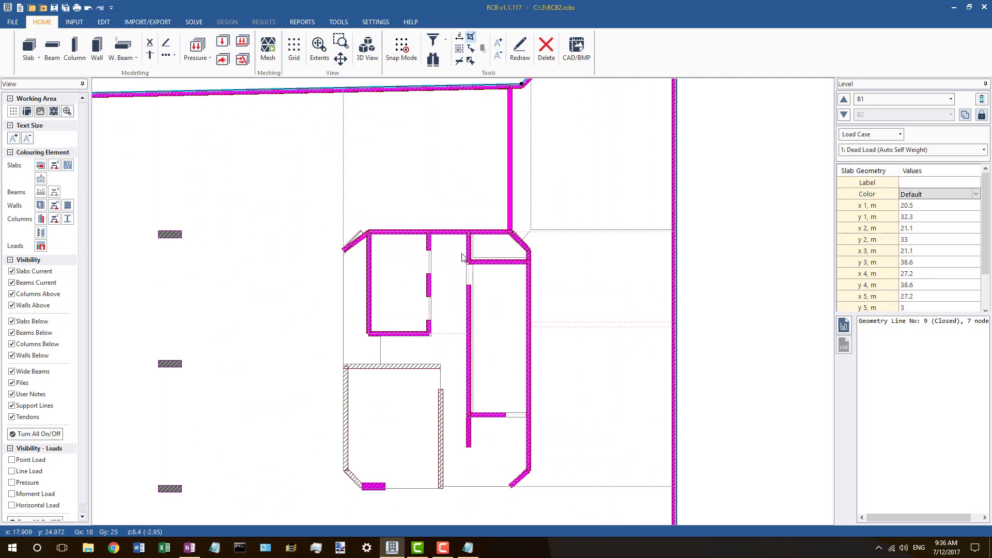
pyautogui.scroll(-2, 476, 254)
pyautogui.scroll(-1, 465, 223)
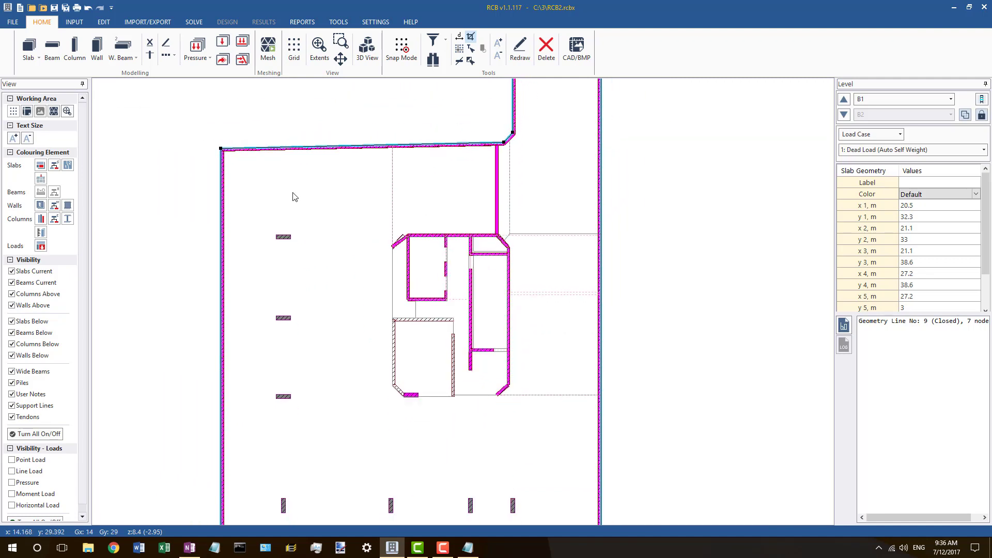
# Step: Hide the current slabs and the slabs below on level B1
pyautogui.scroll(-1, 293, 196)
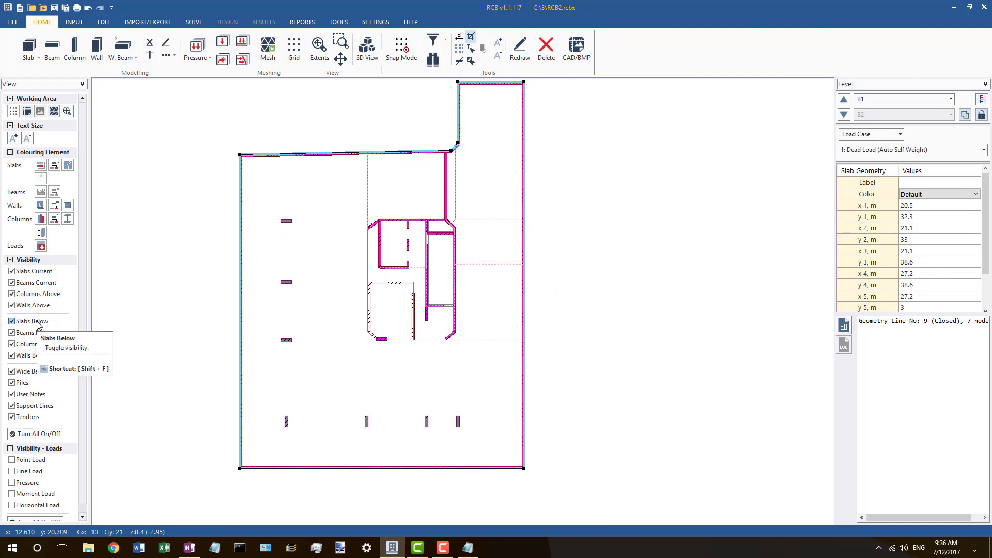
pyautogui.click(41, 272)
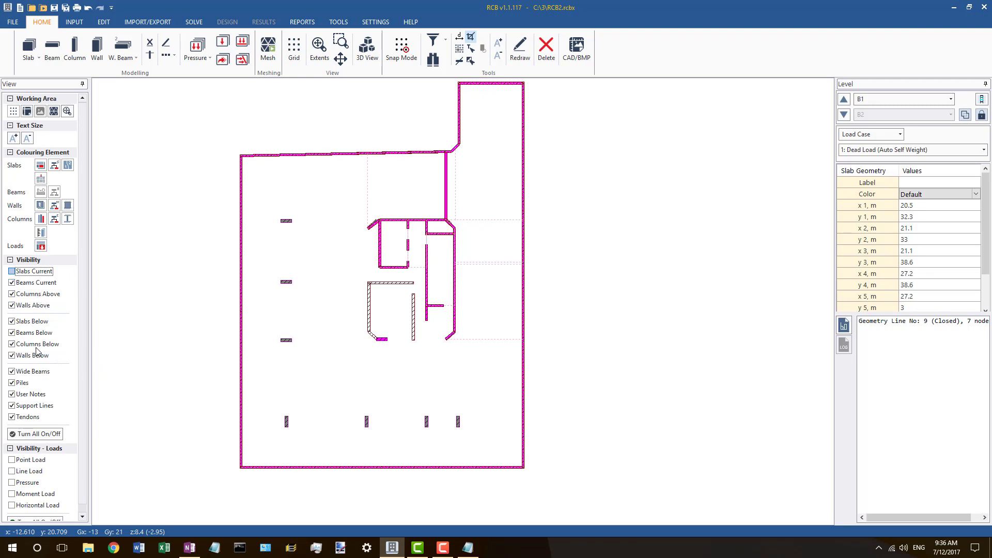
pyautogui.click(11, 321)
pyautogui.scroll(2, 398, 176)
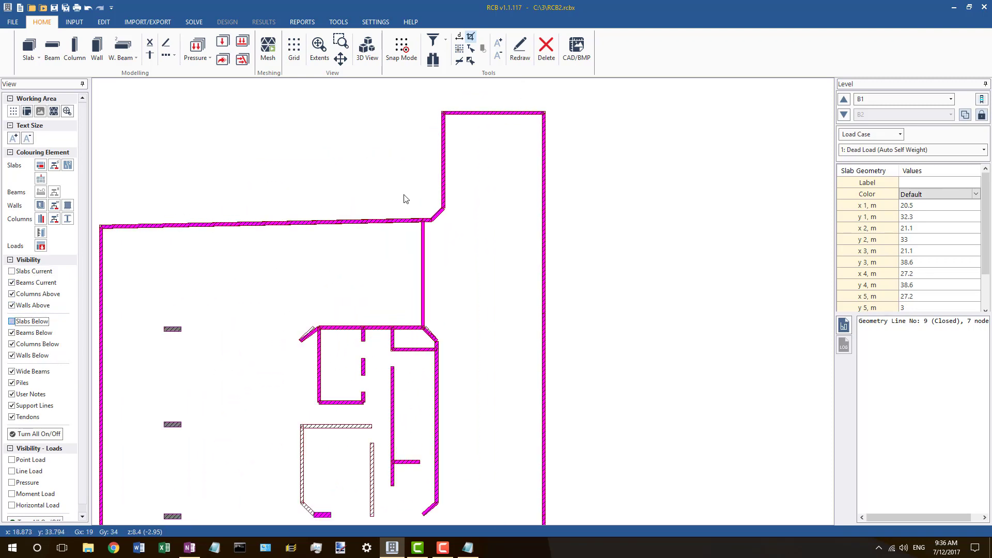
# Step: Inspect the long sloping perimeter wall on B1, checking its end coordinates and how it meets the vertical wall at the corner
pyautogui.scroll(2, 405, 199)
pyautogui.click(389, 227)
pyautogui.click(386, 226)
pyautogui.scroll(-6, 496, 225)
pyautogui.scroll(4, 422, 221)
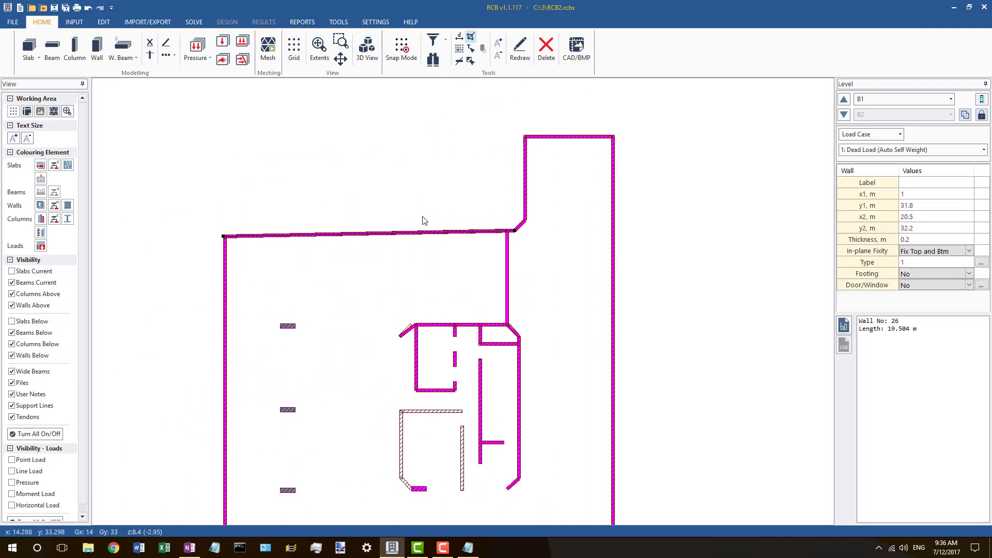
pyautogui.scroll(5, 209, 239)
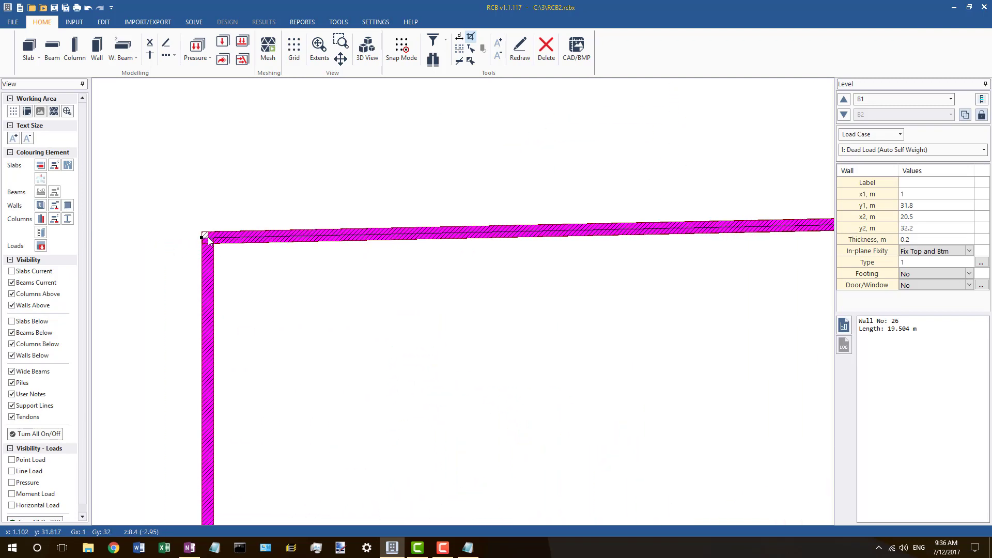
# Step: Change the snap mode and move the sloping perimeter wall's end onto the vertical wall's end at x 1.1, y 31.8
pyautogui.moveTo(204, 237); pyautogui.dragTo(202, 226)
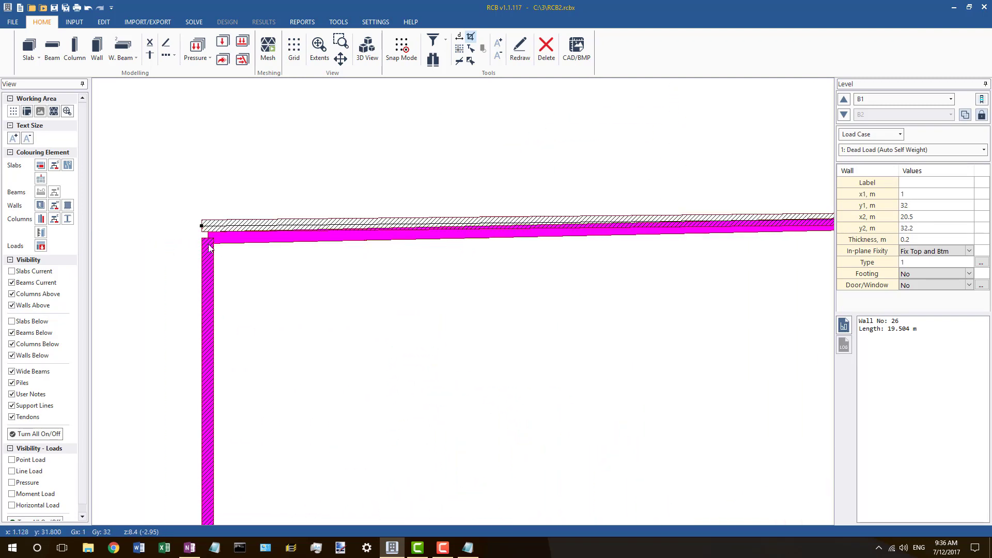
pyautogui.click(294, 48)
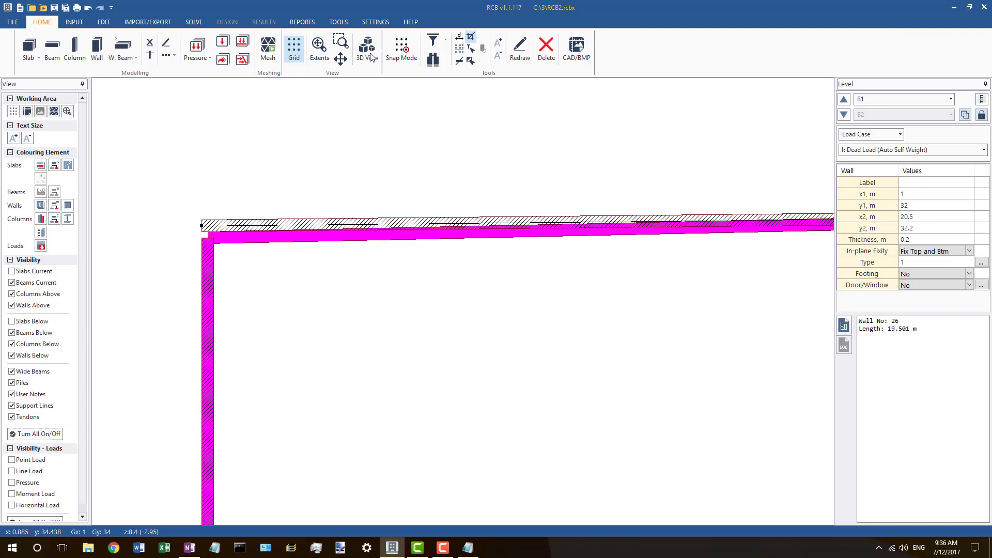
pyautogui.click(398, 49)
pyautogui.moveTo(201, 226); pyautogui.dragTo(208, 238)
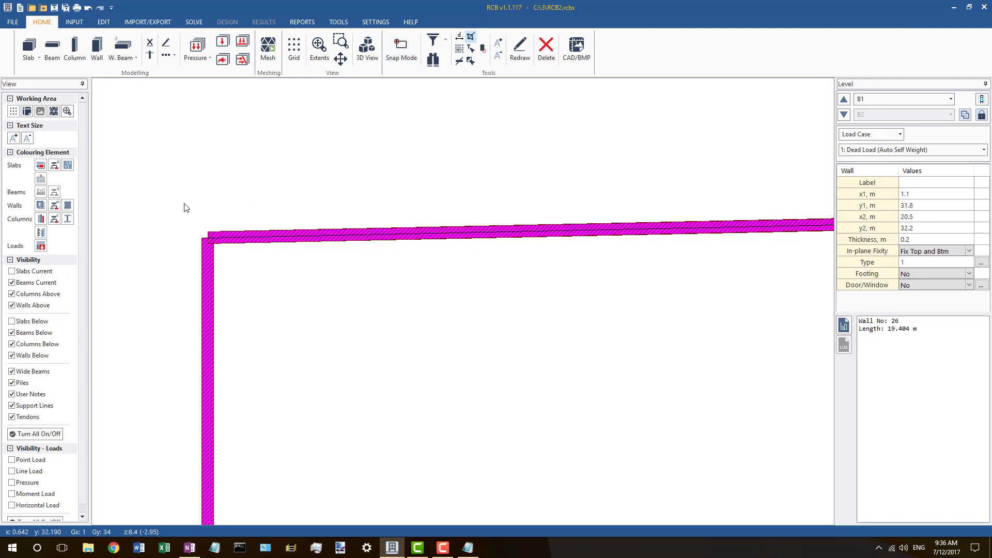
pyautogui.click(186, 204)
# Step: Move both ends of the horizontal perimeter wall onto the vertical walls, at x 1.1, y 3.1 and x 27.1, y 3.1
pyautogui.scroll(-9, 227, 178)
pyautogui.scroll(8, 250, 413)
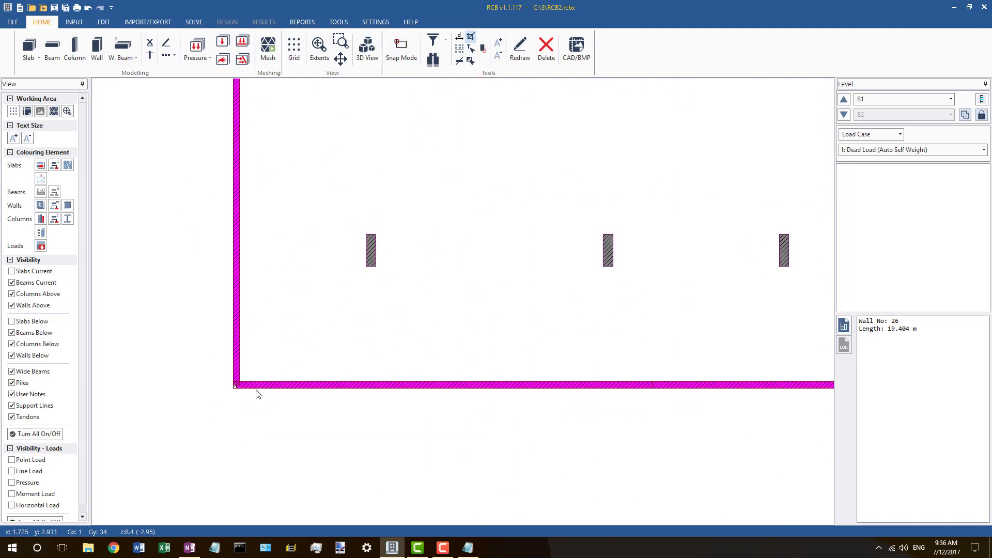
pyautogui.click(236, 387)
pyautogui.moveTo(238, 389)
pyautogui.mouseDown()
pyautogui.moveTo(248, 388)
pyautogui.moveTo(233, 385)
pyautogui.mouseUp()
pyautogui.scroll(-5, 161, 371)
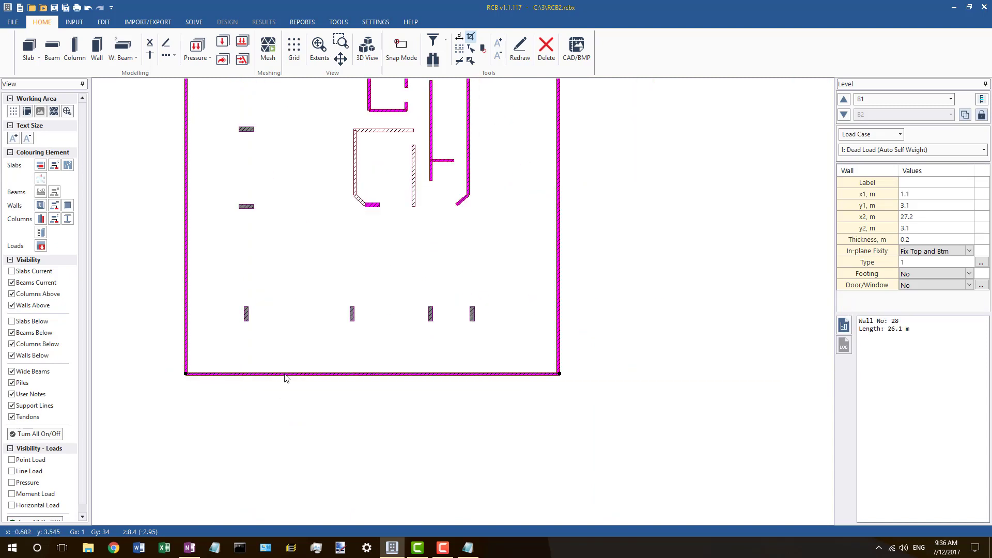
pyautogui.scroll(5, 573, 372)
pyautogui.moveTo(619, 380); pyautogui.dragTo(615, 380)
# Step: Check the end coordinates of the long vertical wall and of the shorter vertical wall beside the upper recess
pyautogui.click(616, 369)
pyautogui.scroll(-6, 601, 417)
pyautogui.scroll(6, 602, 145)
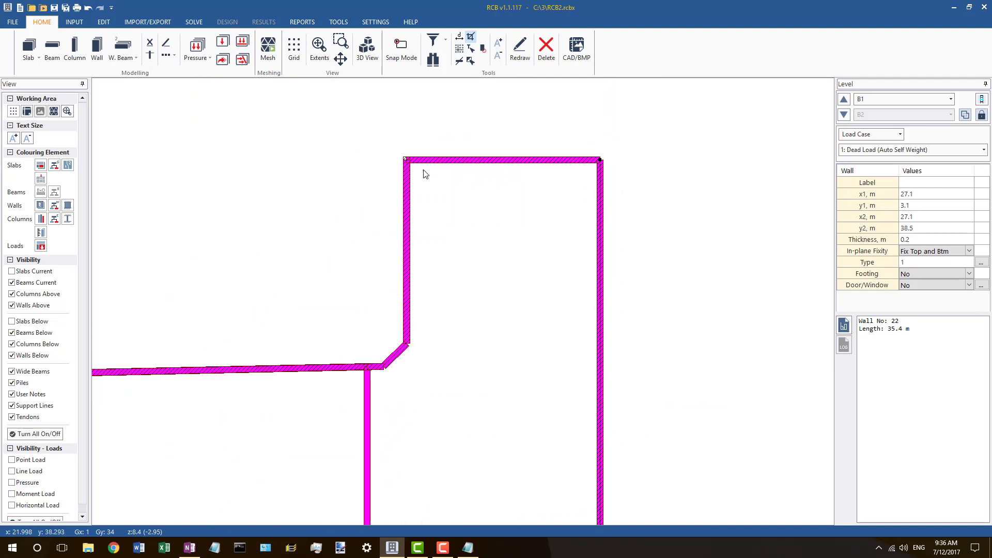
pyautogui.click(412, 162)
pyautogui.scroll(-2, 487, 277)
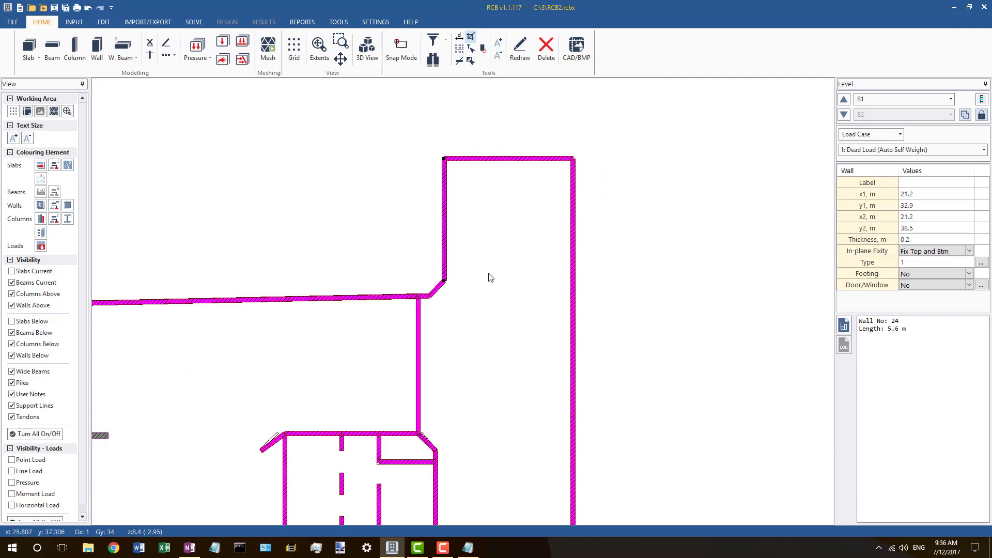
# Step: Shorten the sloping perimeter wall so its end meets the interior vertical wall running up from the core
pyautogui.click(394, 287)
pyautogui.scroll(-2, 666, 247)
pyautogui.scroll(3, 447, 276)
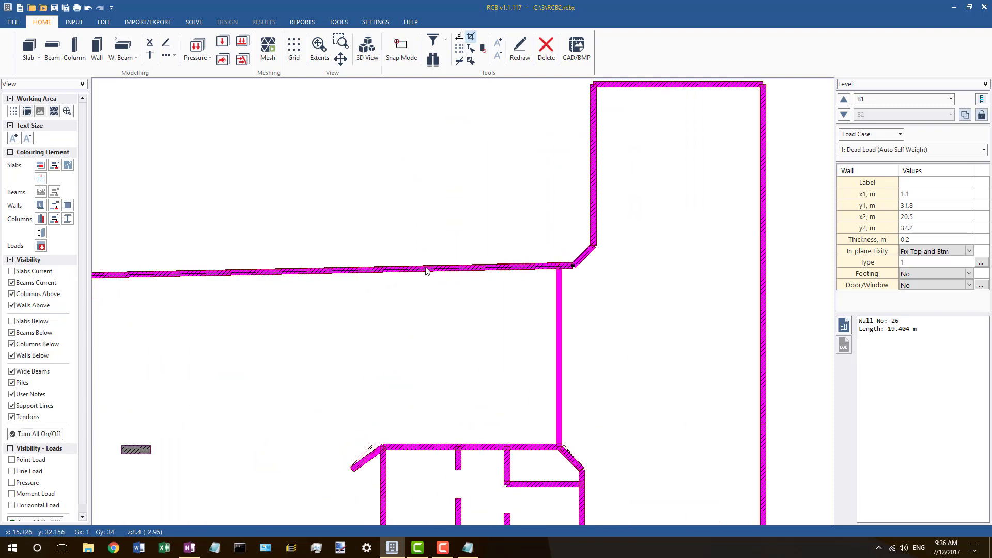
pyautogui.rightClick(420, 272)
pyautogui.click(466, 254)
pyautogui.click(525, 269)
pyautogui.scroll(3, 577, 256)
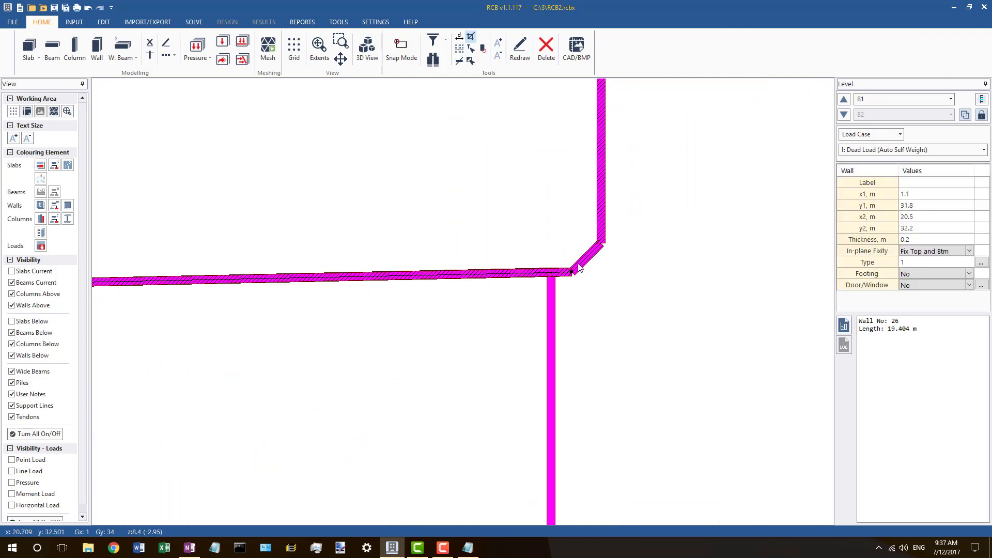
pyautogui.moveTo(569, 275); pyautogui.dragTo(540, 275)
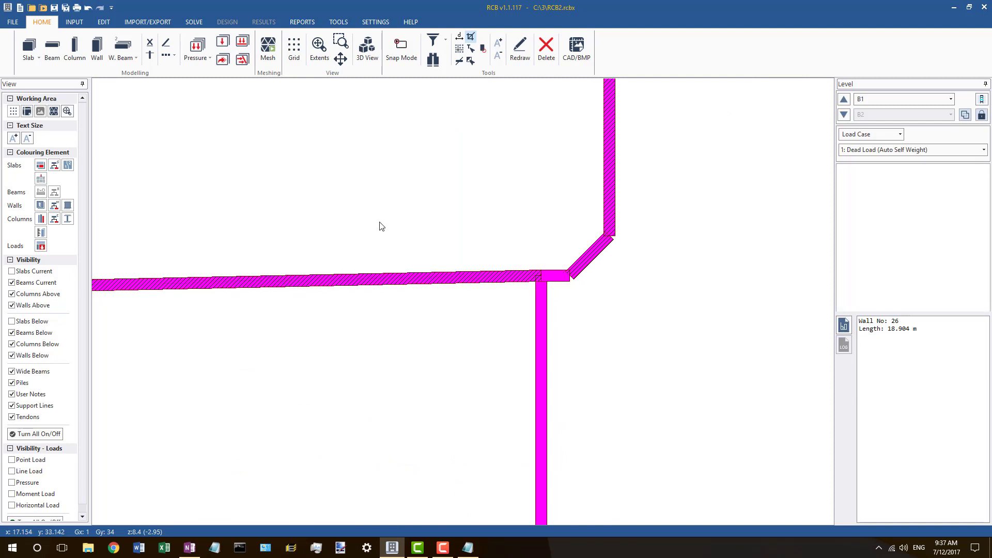
# Step: Draw a 0.2 m thick wall from the shortened sloping wall's end to the start of the chamfered wall
pyautogui.click(97, 49)
pyautogui.click(539, 278)
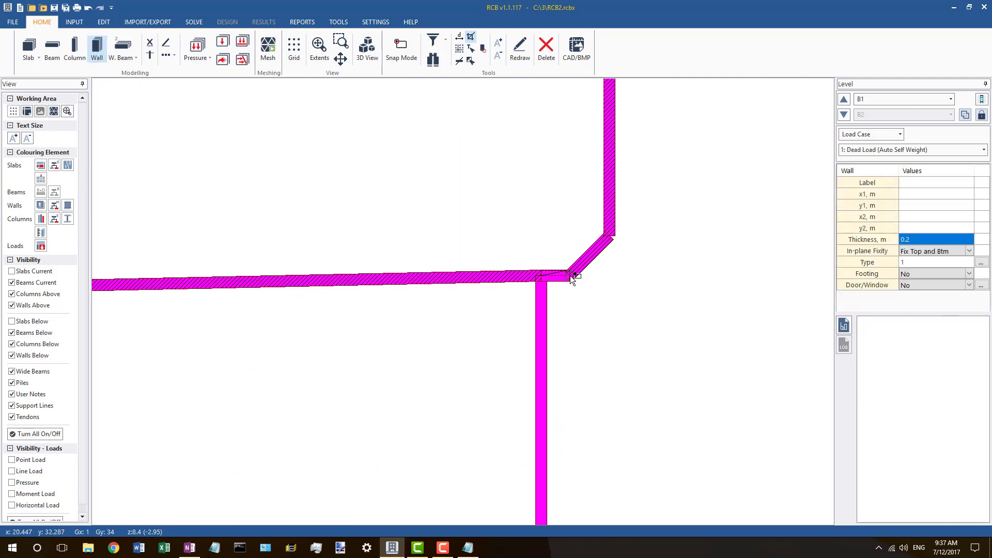
pyautogui.click(570, 274)
pyautogui.press('Escape')
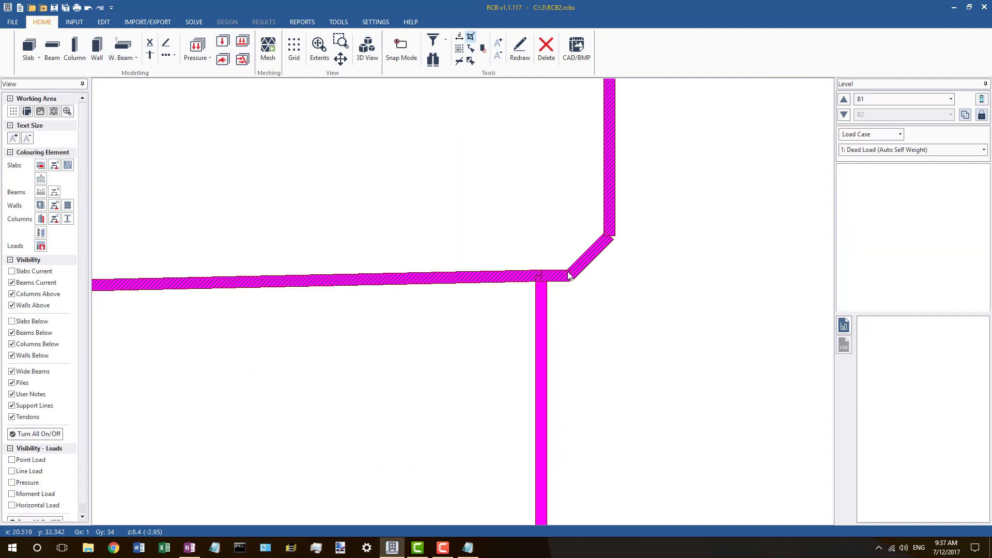
# Step: Split the vertical perimeter wall at x 1.1 into two segments
pyautogui.scroll(-6, 584, 238)
pyautogui.scroll(2, 381, 238)
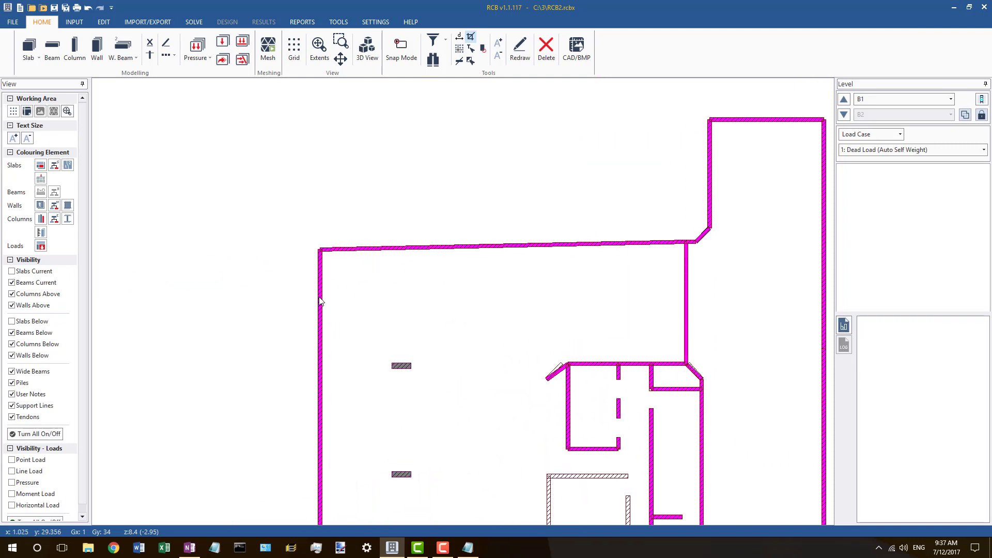
pyautogui.click(320, 301)
pyautogui.scroll(-4, 355, 186)
pyautogui.scroll(4, 331, 347)
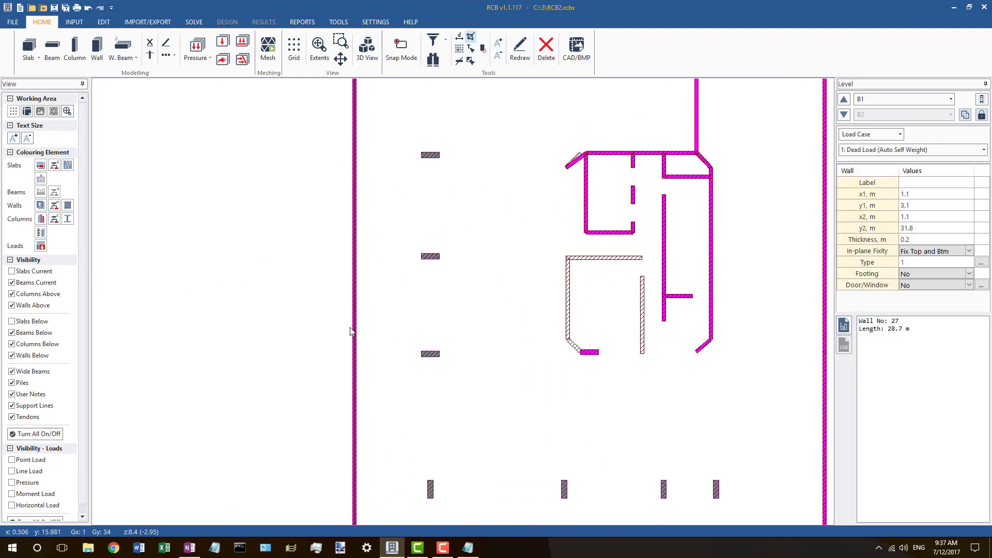
pyautogui.rightClick(357, 300)
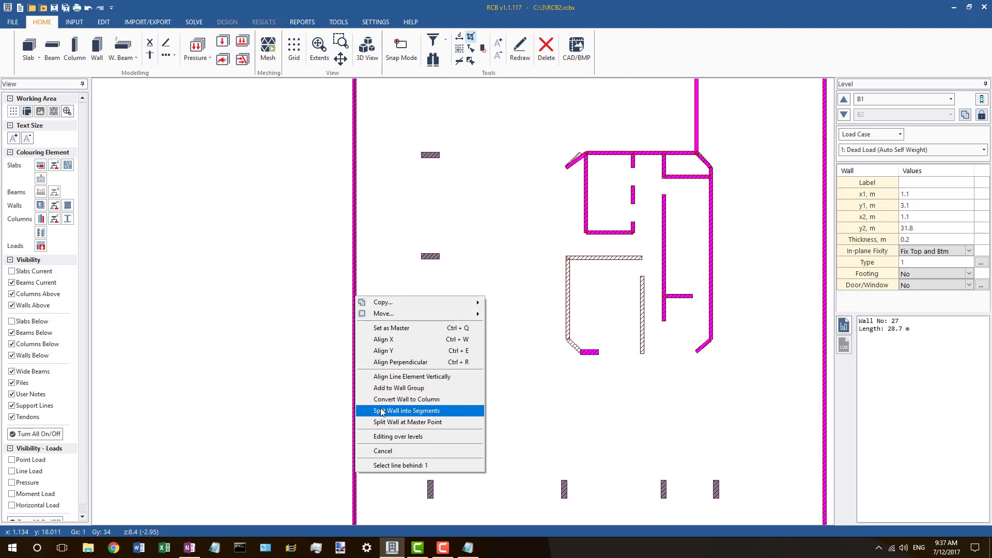
pyautogui.click(382, 410)
pyautogui.click(568, 255)
# Step: Examine the split point on the vertical wall at x 1.1 and the end coordinates of its segments
pyautogui.scroll(4, 360, 313)
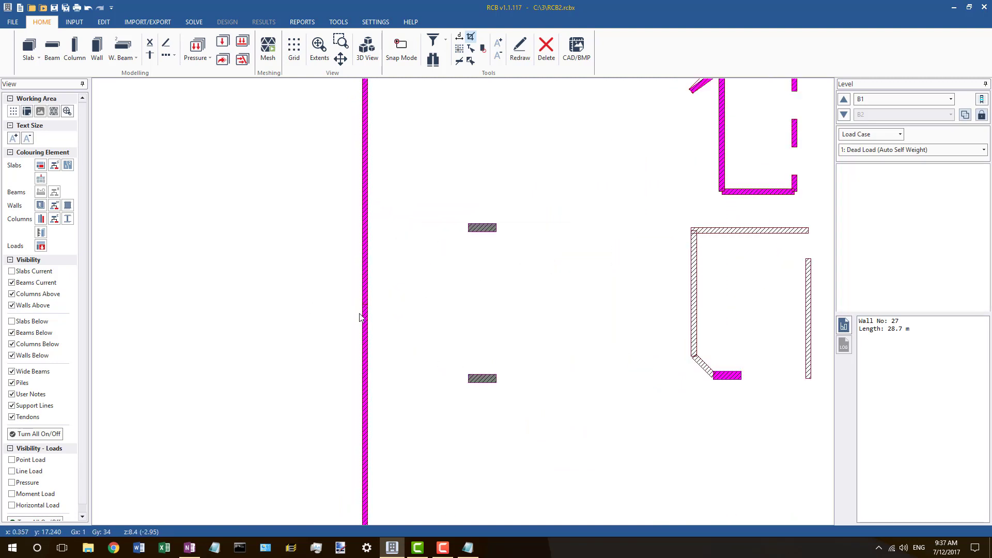
pyautogui.click(360, 312)
pyautogui.scroll(4, 360, 312)
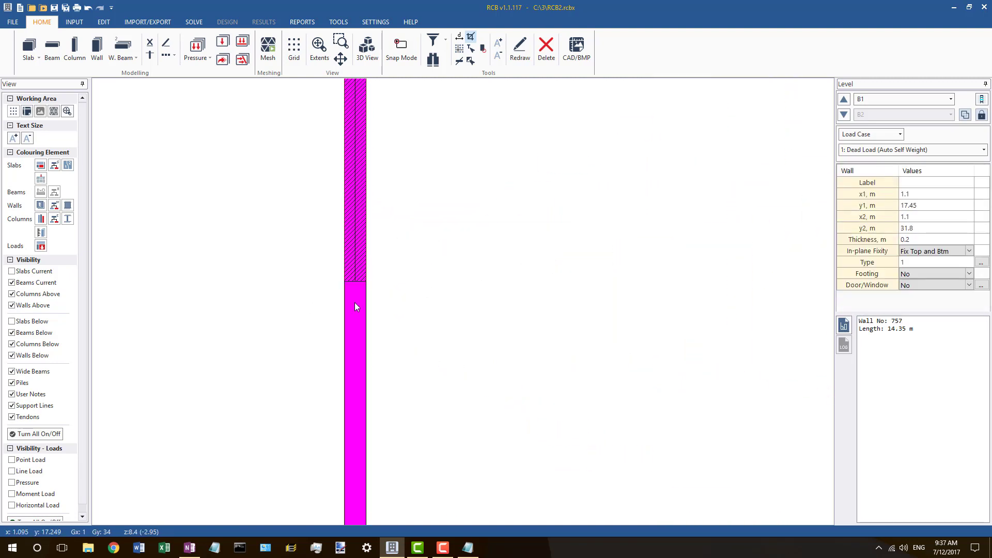
pyautogui.scroll(-3, 372, 288)
pyautogui.scroll(4, 361, 314)
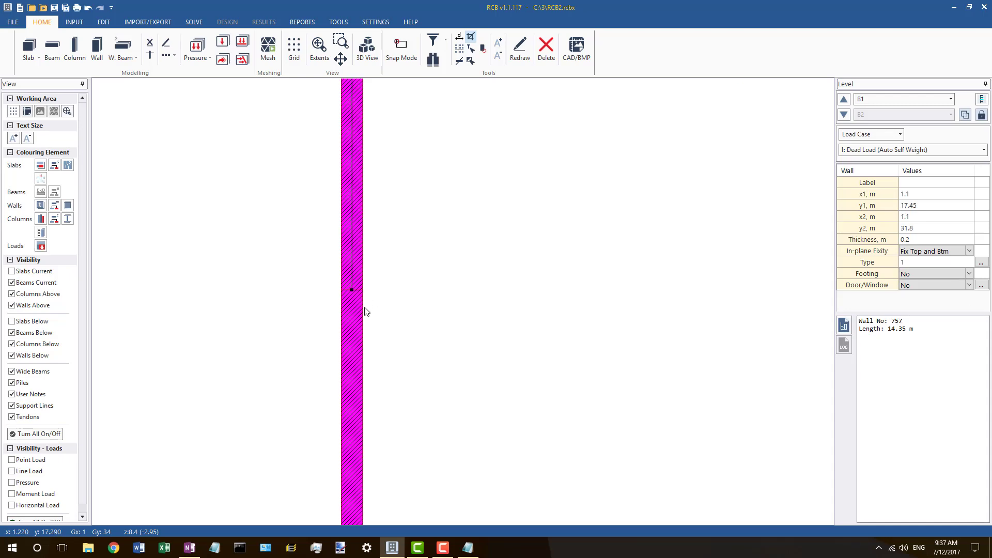
pyautogui.scroll(-6, 274, 303)
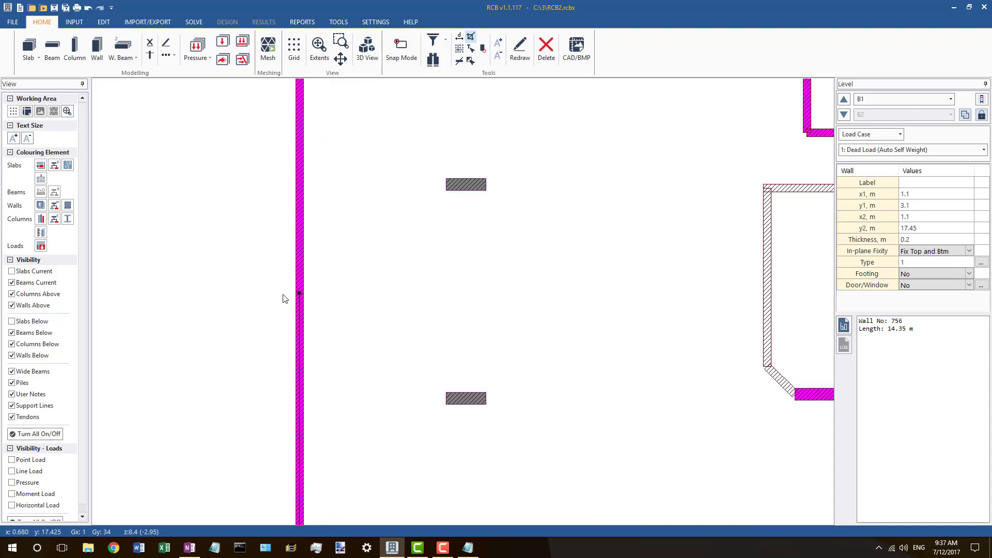
pyautogui.scroll(3, 423, 423)
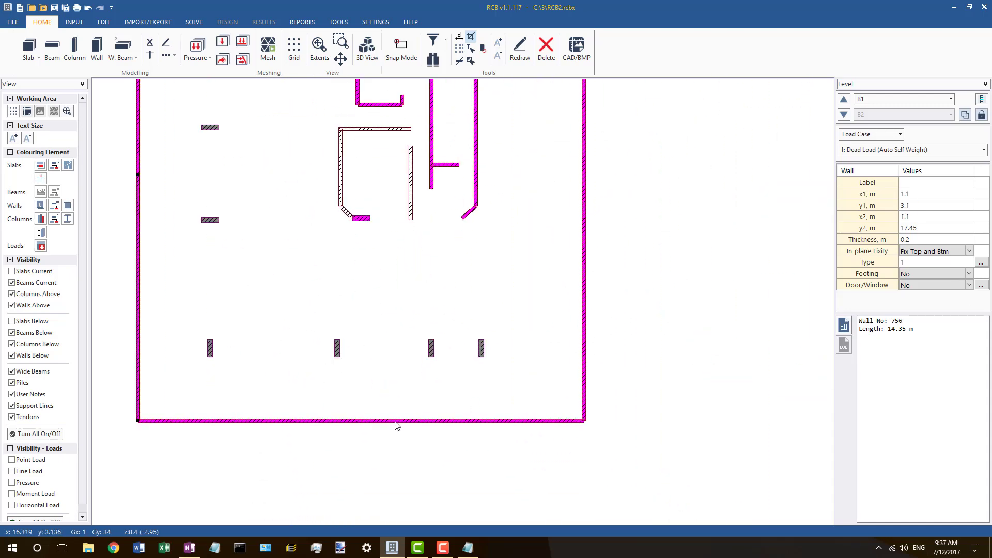
# Step: Split the horizontal perimeter wall at y 3.1 into two segments
pyautogui.rightClick(391, 421)
pyautogui.click(428, 475)
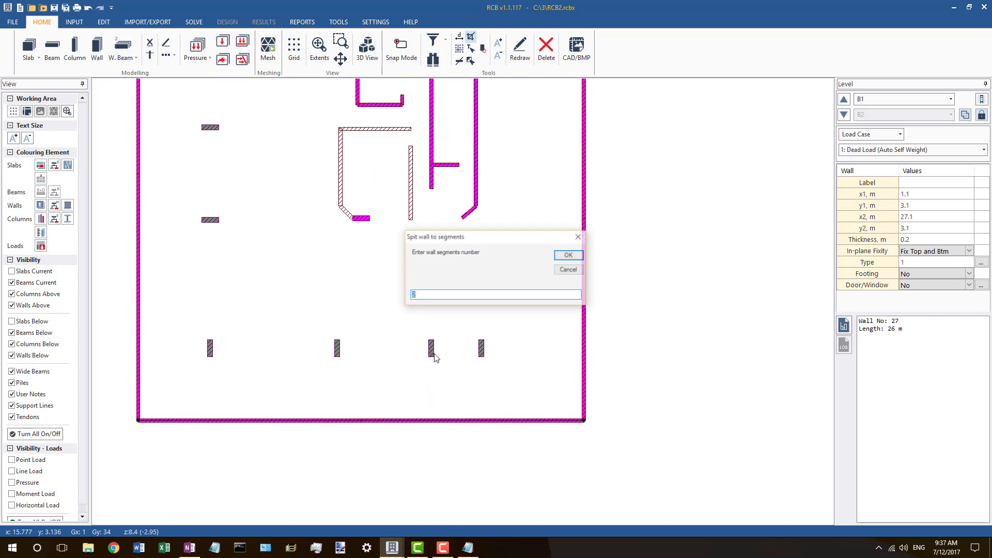
pyautogui.click(567, 258)
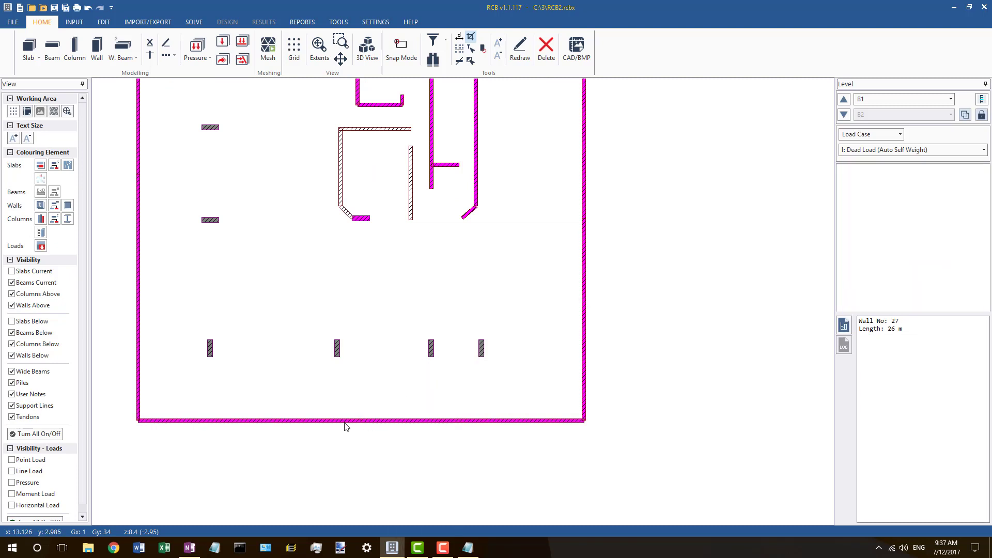
pyautogui.click(370, 422)
# Step: Split the long vertical perimeter wall at x 27.1 into three segments
pyautogui.click(584, 313)
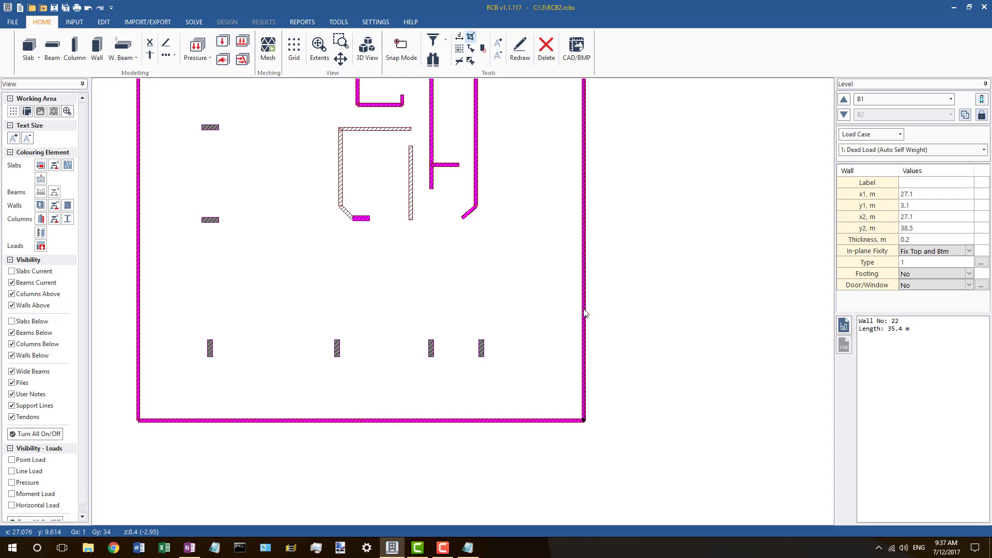
pyautogui.scroll(-3, 540, 372)
pyautogui.scroll(2, 583, 290)
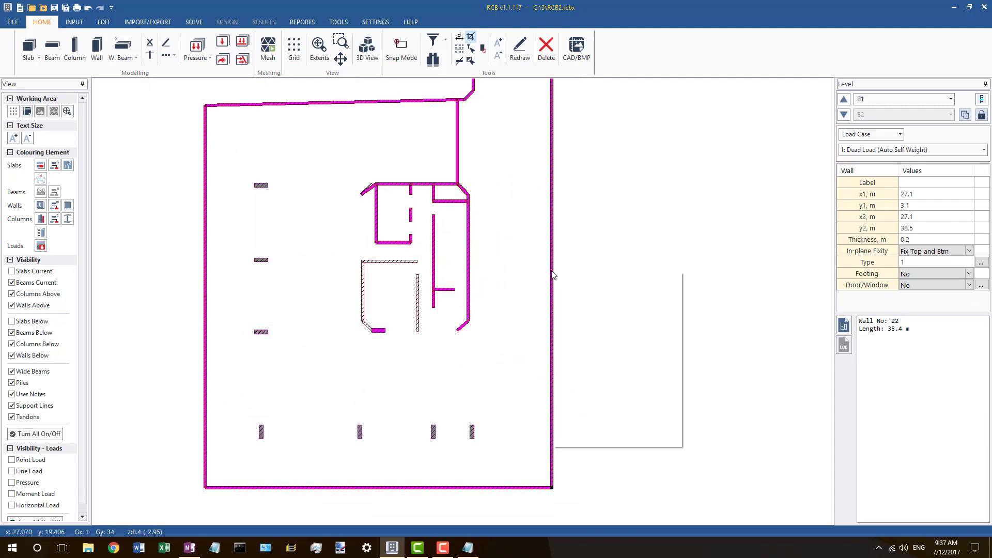
pyautogui.click(574, 384)
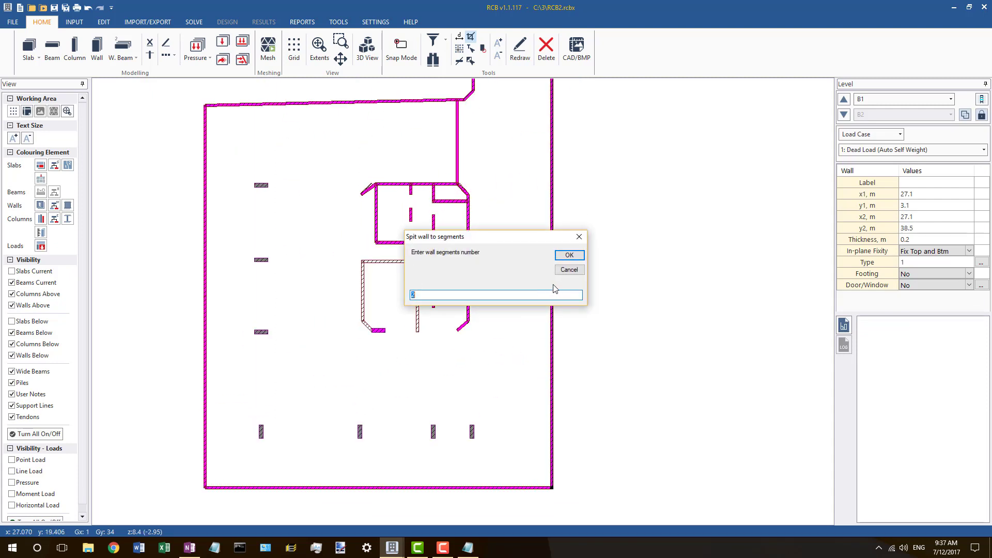
pyautogui.press('Return')
# Step: Examine a split point on the vertical wall at x 27.1 and the coordinates of its middle segment
pyautogui.scroll(3, 549, 362)
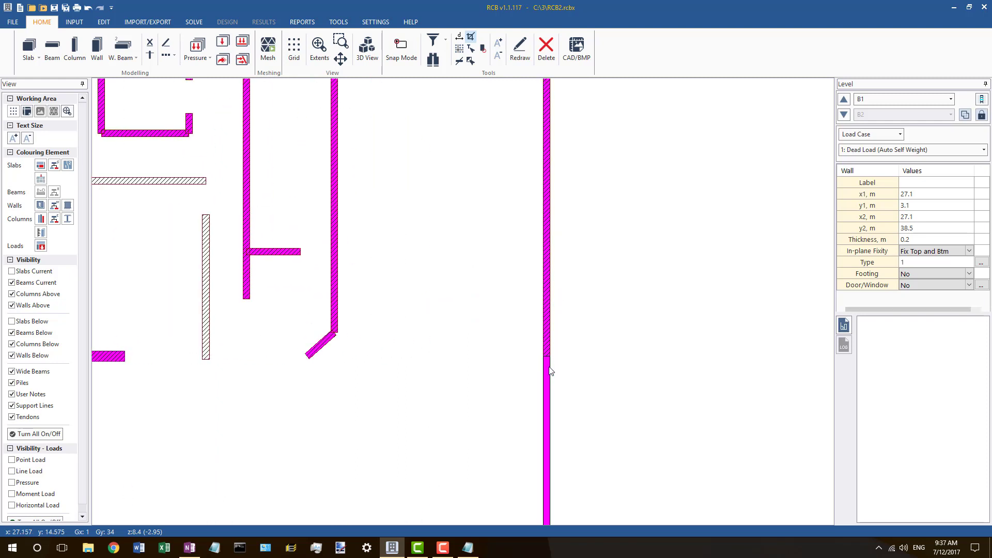
pyautogui.scroll(2, 551, 371)
pyautogui.click(547, 368)
pyautogui.scroll(2, 545, 375)
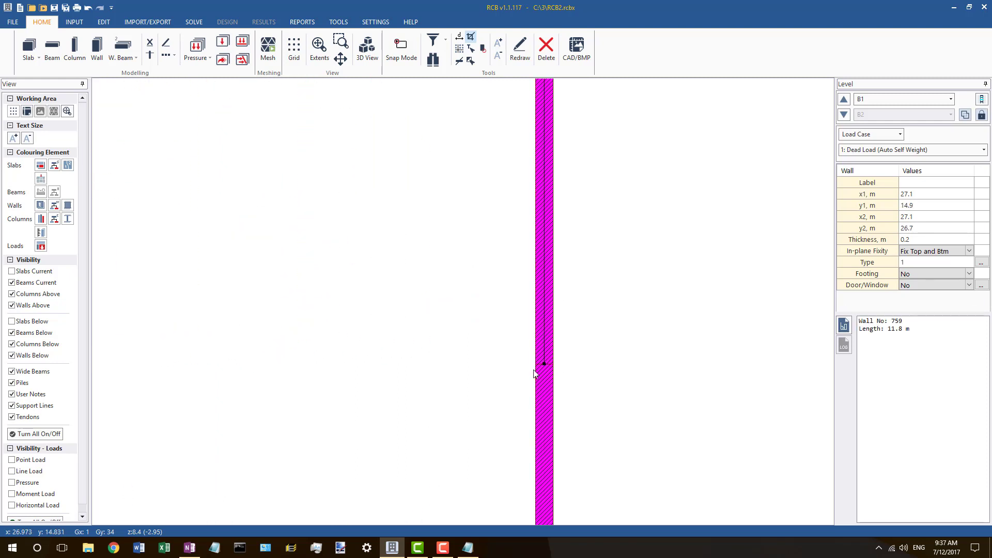
pyautogui.scroll(-3, 548, 377)
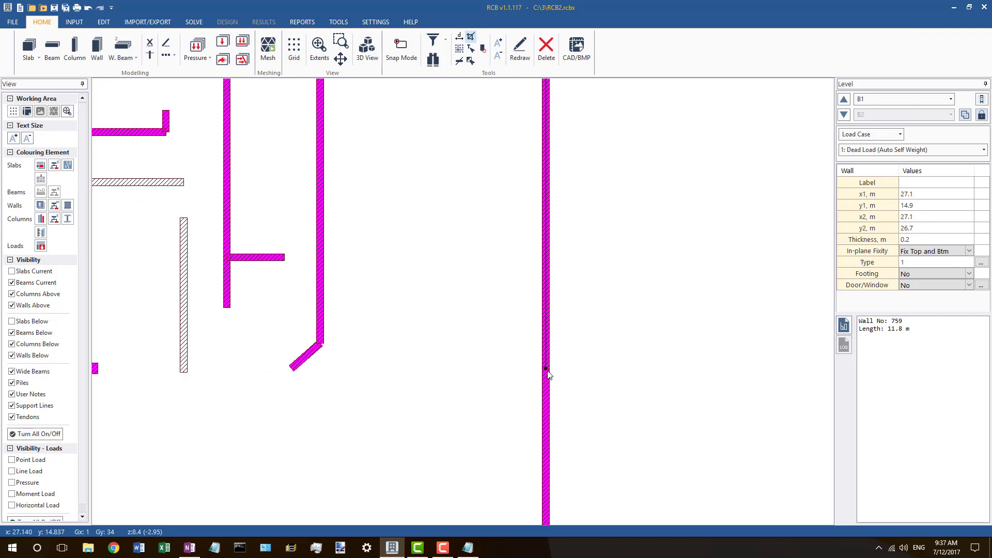
pyautogui.scroll(-2, 546, 378)
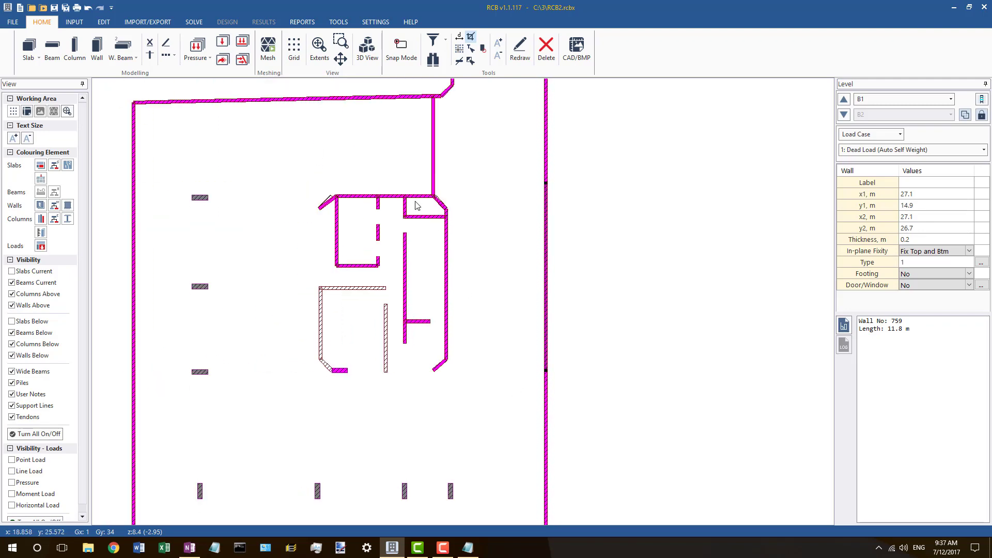
# Step: Move the free-standing slanted core wall's upper end onto the core corner, and align the short horizontal core wall with the partition
pyautogui.scroll(7, 416, 205)
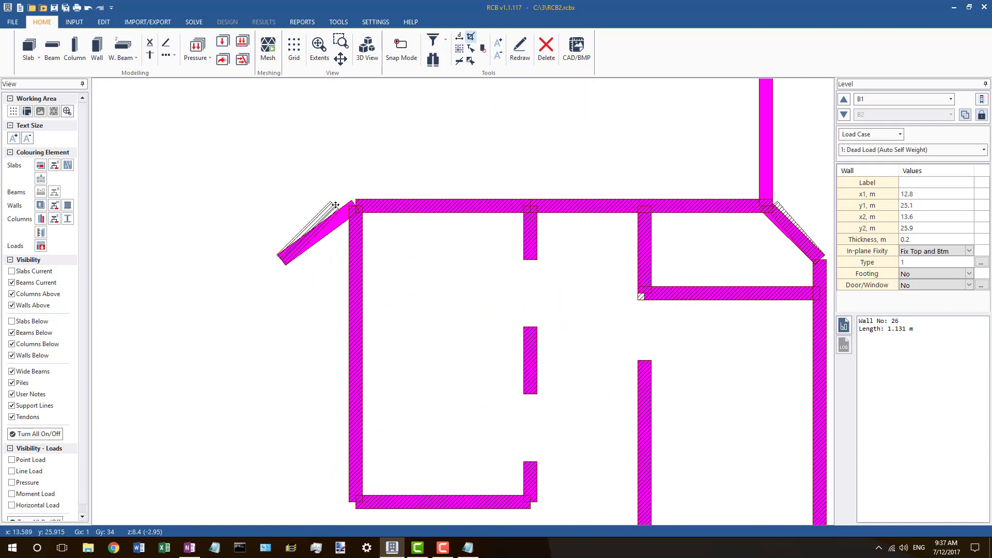
pyautogui.click(529, 227)
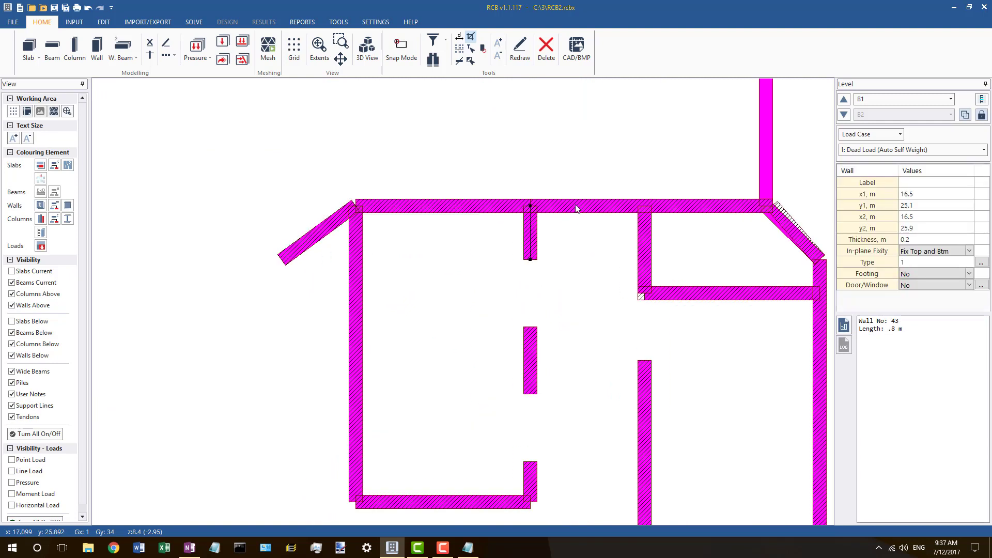
pyautogui.scroll(-2, 466, 230)
pyautogui.scroll(2, 609, 261)
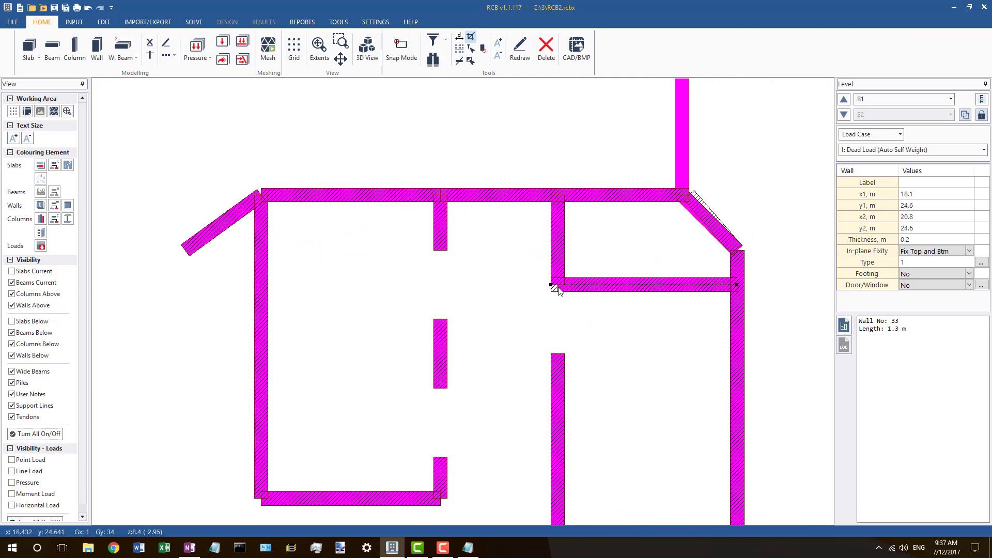
# Step: Bring the other slanted core wall's upper end and the top core wall's end together at the junction with the interior vertical wall
pyautogui.click(688, 202)
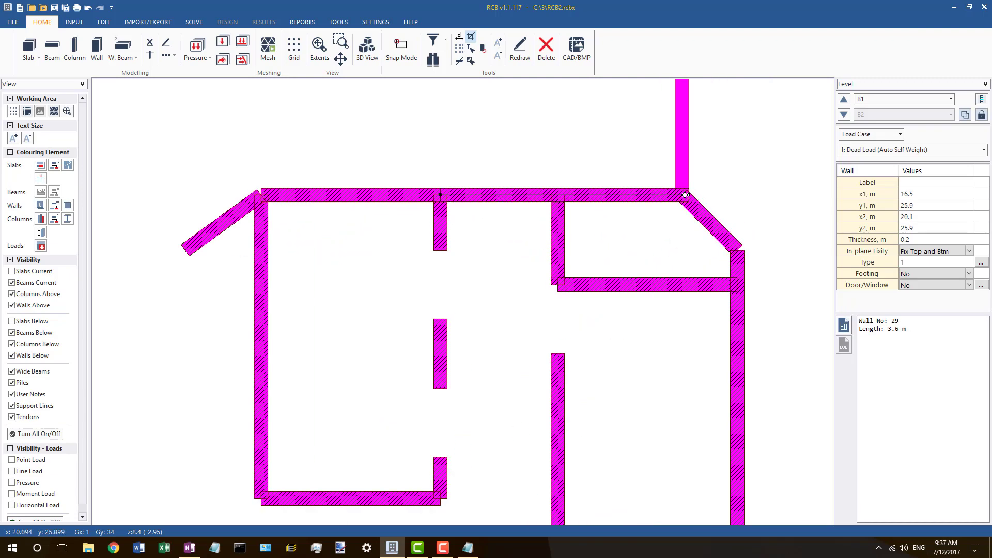
pyautogui.click(551, 148)
# Step: Pull the lower core's hatched horizontal wall in at its left end, onto the centreline of the adjoining vertical wall
pyautogui.scroll(-4, 550, 148)
pyautogui.scroll(-2, 596, 252)
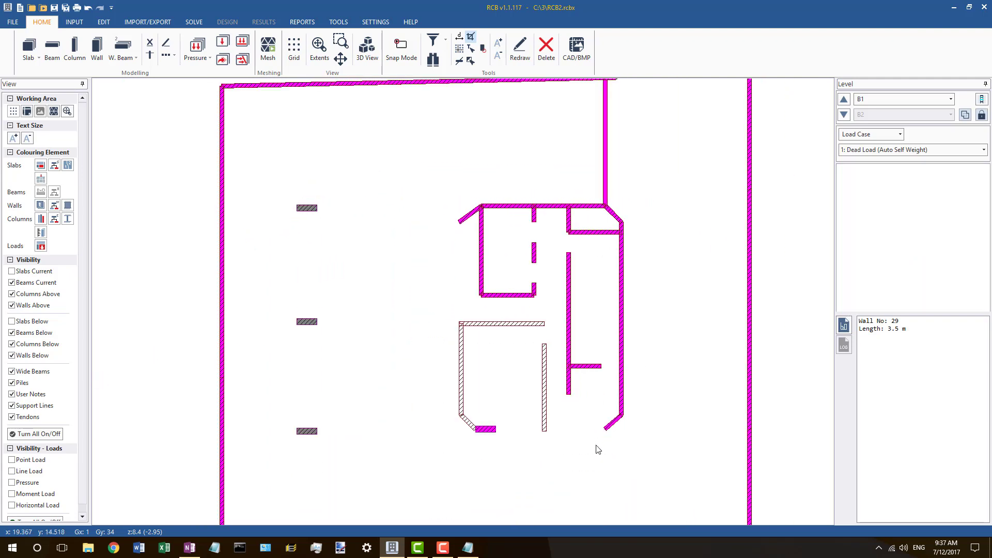
pyautogui.scroll(3, 618, 434)
pyautogui.scroll(1, 630, 420)
pyautogui.click(303, 434)
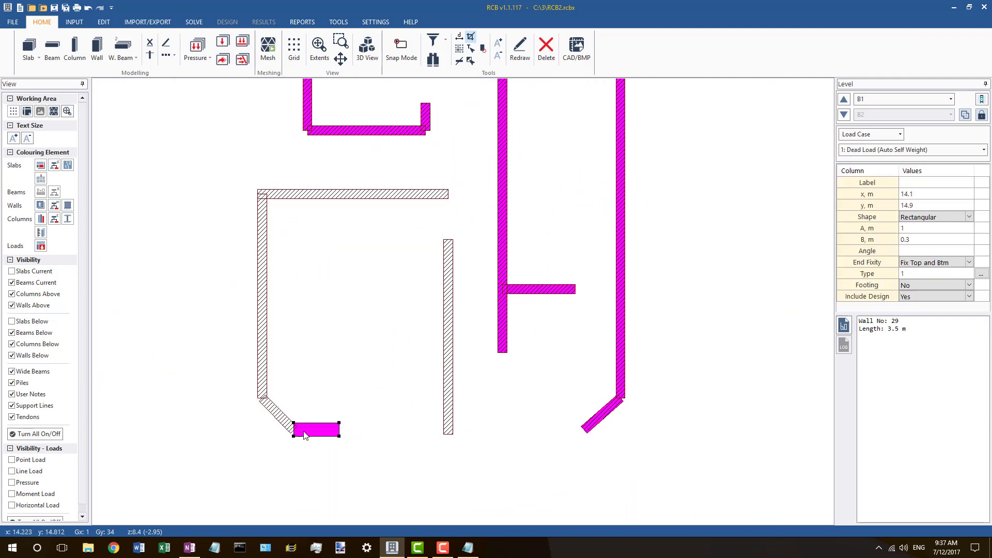
pyautogui.click(275, 420)
pyautogui.click(259, 195)
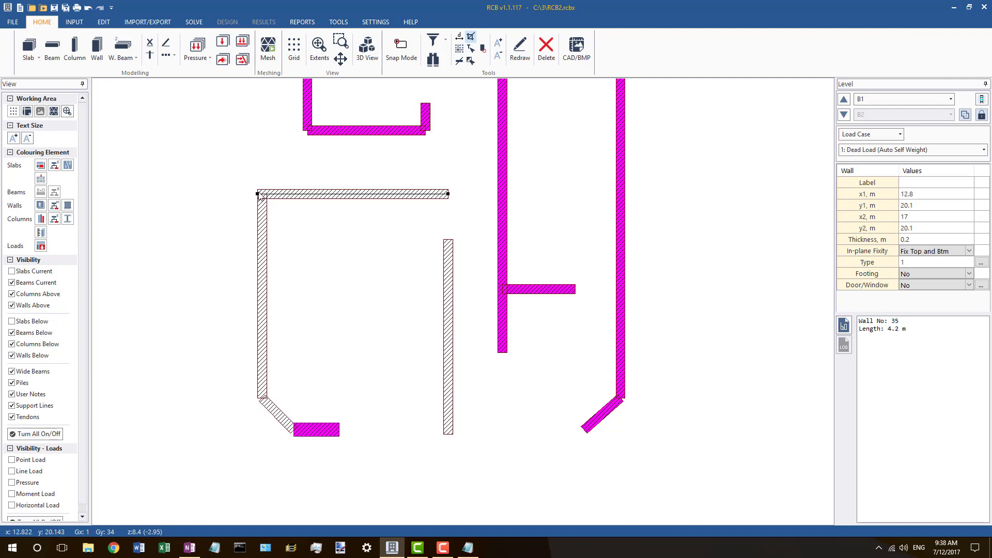
pyautogui.moveTo(264, 194); pyautogui.dragTo(267, 194)
# Step: Show the current level's slabs and move the slab outline's upper-left corner onto the perimeter wall corner
pyautogui.scroll(-3, 403, 266)
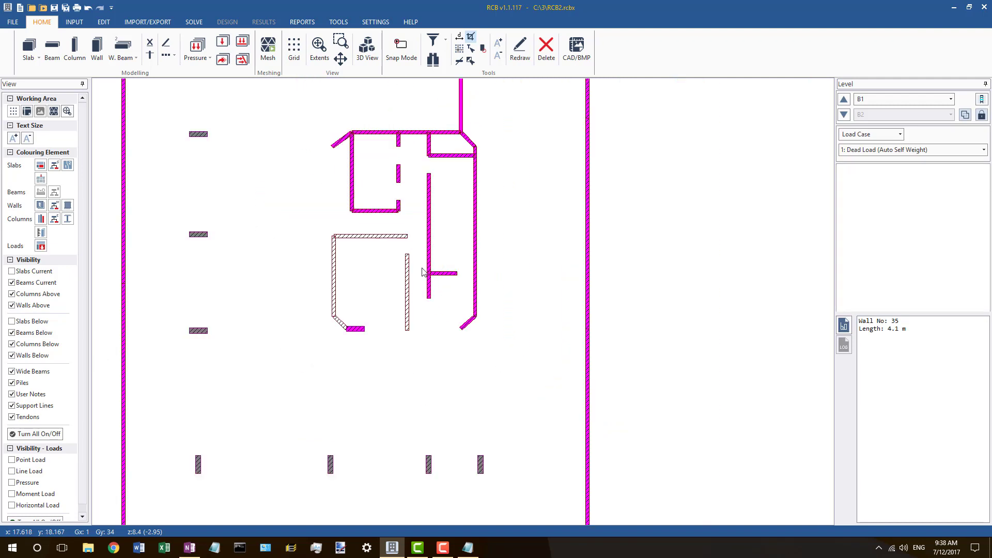
pyautogui.scroll(-2, 371, 309)
pyautogui.scroll(4, 374, 160)
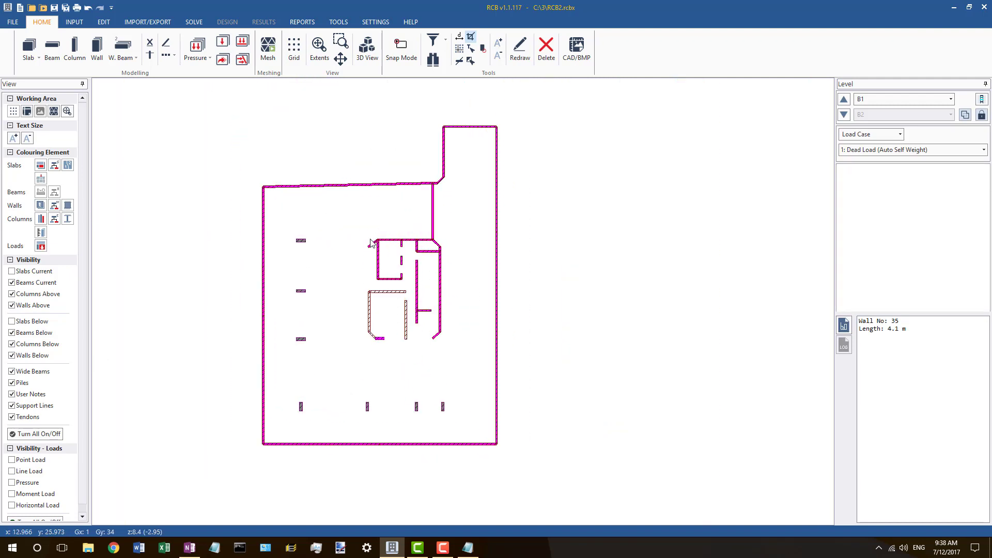
pyautogui.scroll(-2, 440, 238)
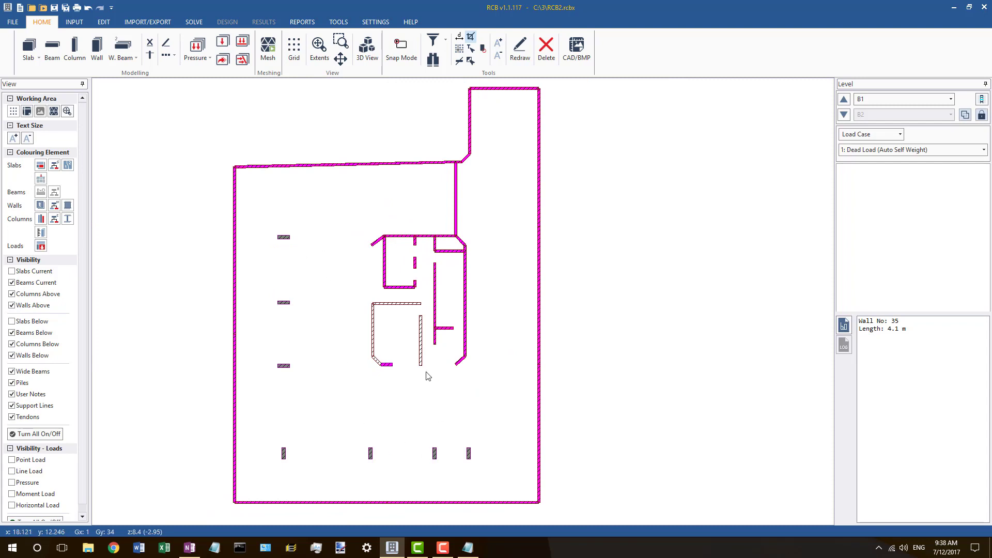
pyautogui.scroll(1, 425, 367)
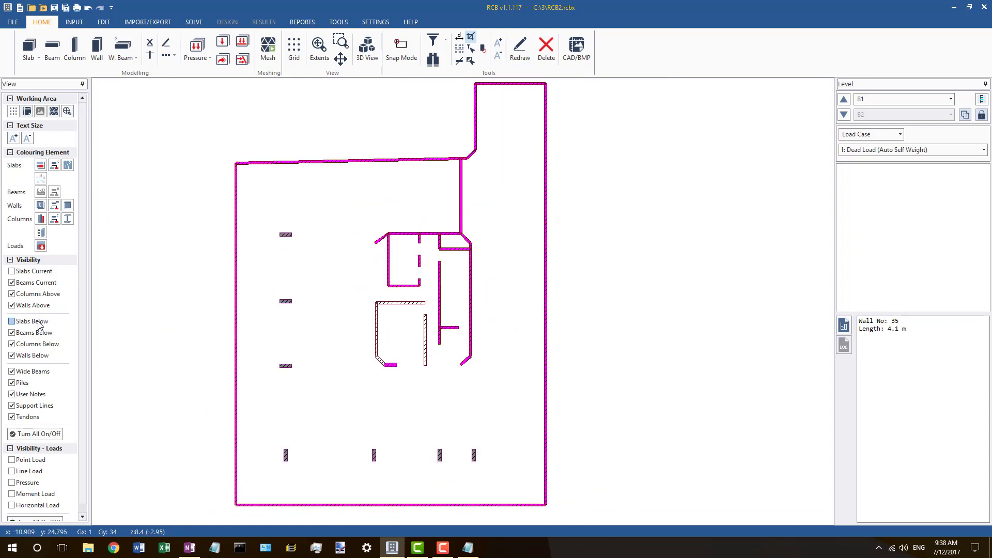
pyautogui.click(12, 271)
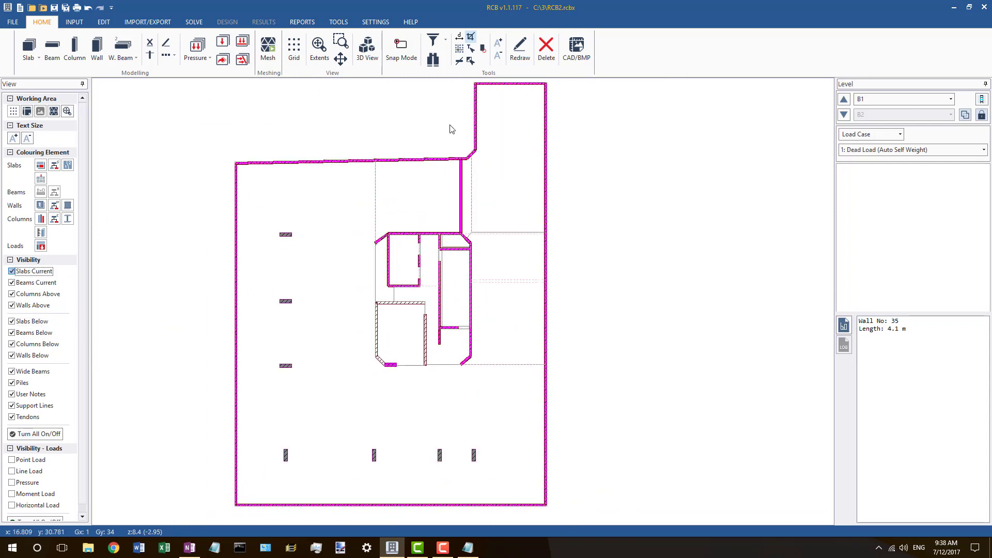
pyautogui.scroll(1, 450, 129)
pyautogui.click(365, 171)
pyautogui.scroll(-2, 470, 220)
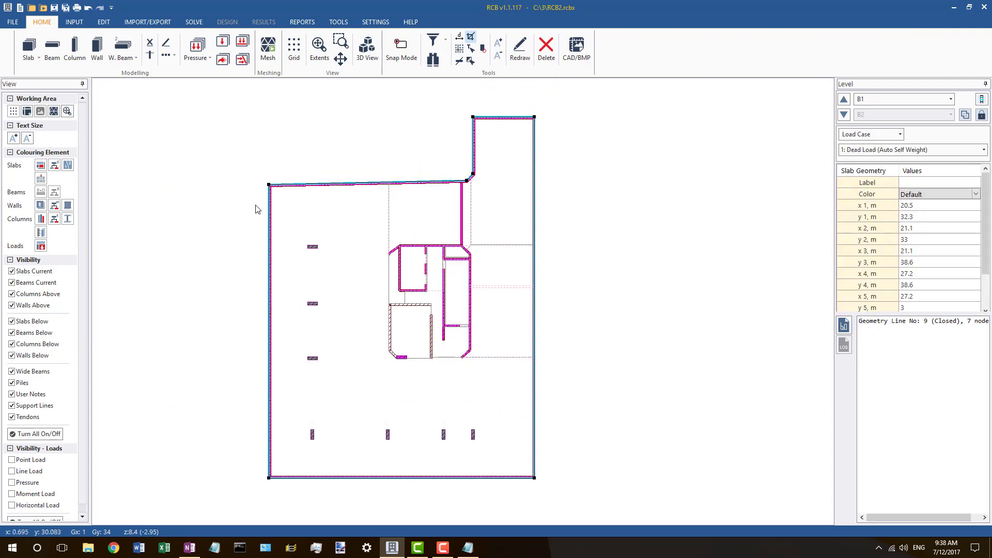
pyautogui.scroll(4, 261, 191)
pyautogui.moveTo(271, 166); pyautogui.dragTo(274, 170)
pyautogui.scroll(-4, 269, 155)
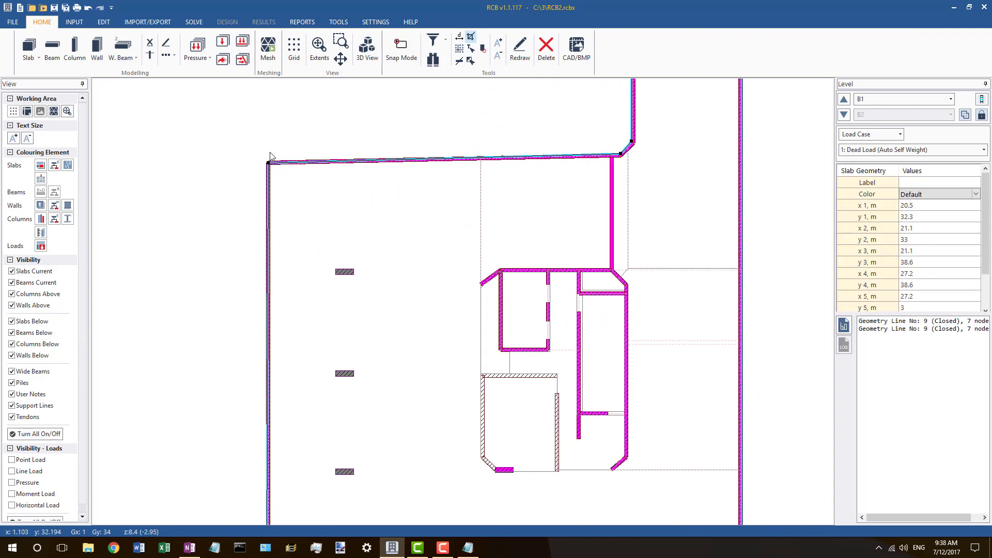
# Step: Move the slab outline's two lower corners onto the perimeter wall corners, with the lower-right one at 27.1, 3.1
pyautogui.scroll(2, 271, 414)
pyautogui.scroll(-1, 276, 368)
pyautogui.scroll(2, 292, 467)
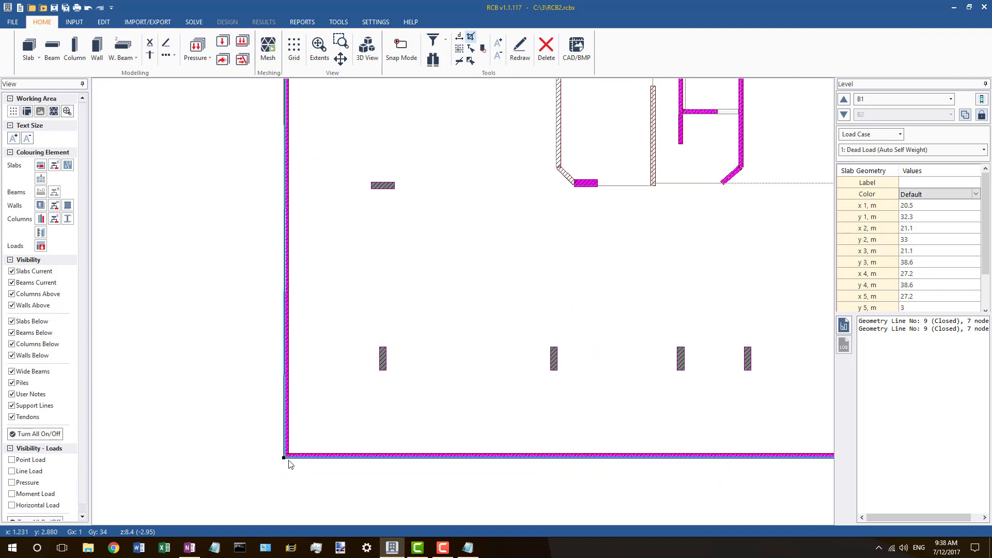
pyautogui.moveTo(284, 458); pyautogui.dragTo(288, 455)
pyautogui.scroll(-4, 177, 434)
pyautogui.scroll(3, 445, 449)
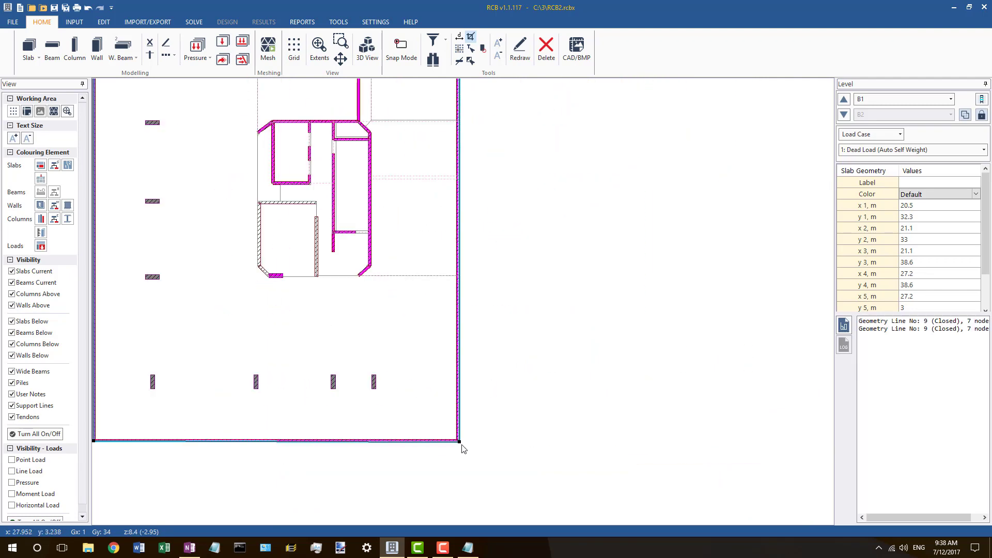
pyautogui.moveTo(461, 445); pyautogui.dragTo(454, 437)
# Step: Move the slab outline's two topmost corners onto the wall centrelines at 27.1, 38.5 and 21.2, 38.5
pyautogui.scroll(-4, 454, 439)
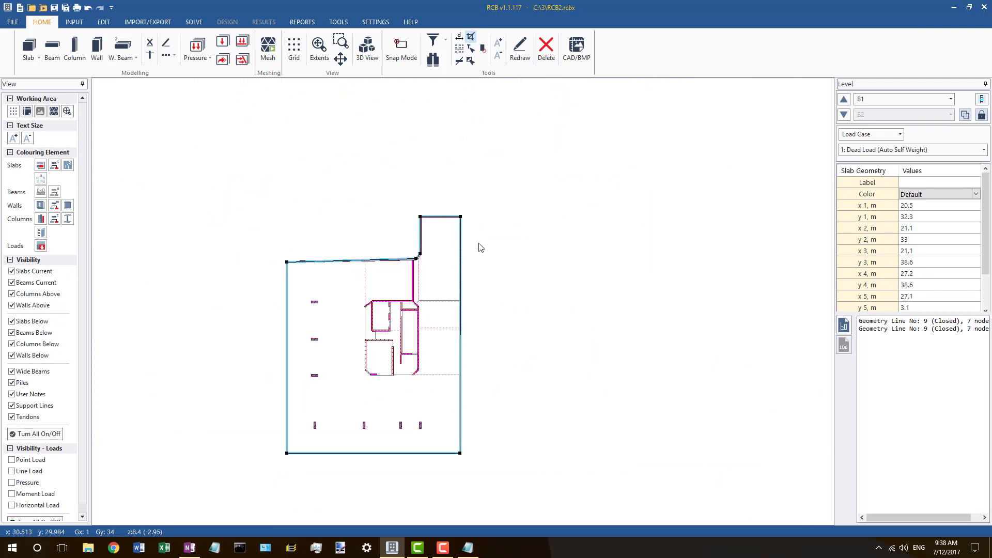
pyautogui.scroll(3, 476, 243)
pyautogui.scroll(2, 477, 244)
pyautogui.moveTo(480, 237); pyautogui.dragTo(477, 239)
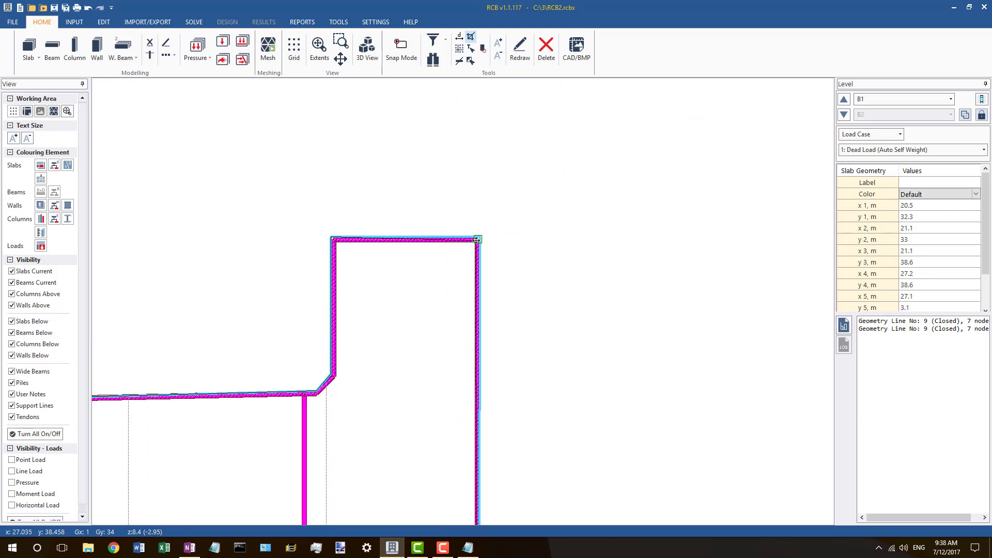
pyautogui.moveTo(332, 238); pyautogui.dragTo(333, 239)
# Step: Move the slab outline's two nodes at the short slanted perimeter wall to 21.2, 32.9 and 20.5, 32.2
pyautogui.scroll(3, 339, 382)
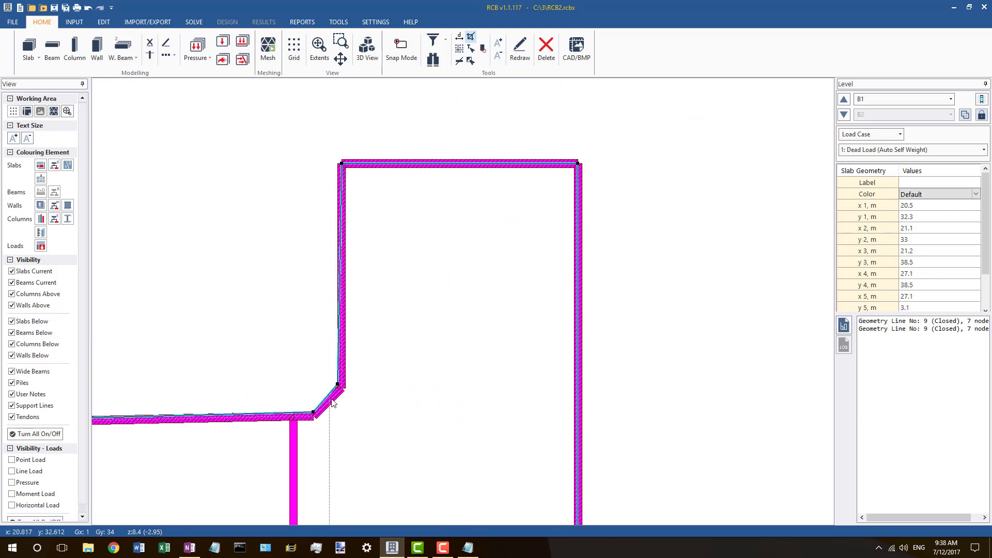
pyautogui.moveTo(342, 384); pyautogui.dragTo(345, 385)
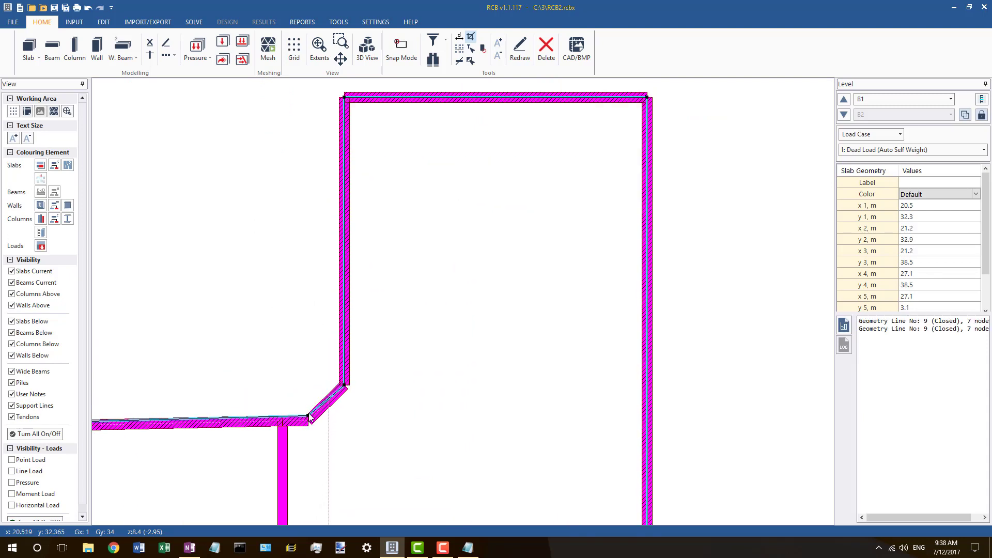
pyautogui.moveTo(311, 421); pyautogui.dragTo(312, 422)
pyautogui.scroll(-2, 420, 394)
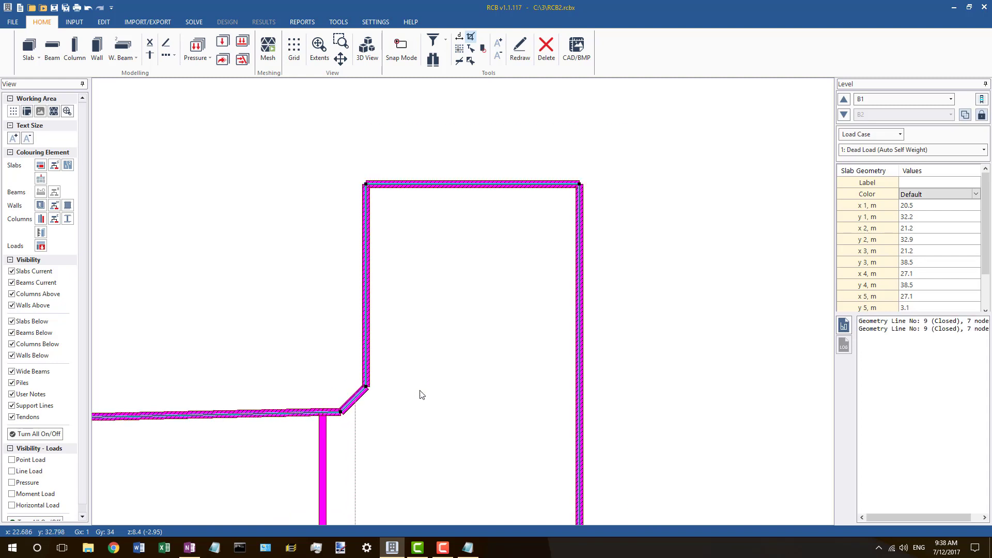
# Step: Insert a node in the slab outline and place it where the interior vertical wall meets the upper perimeter wall
pyautogui.rightClick(328, 413)
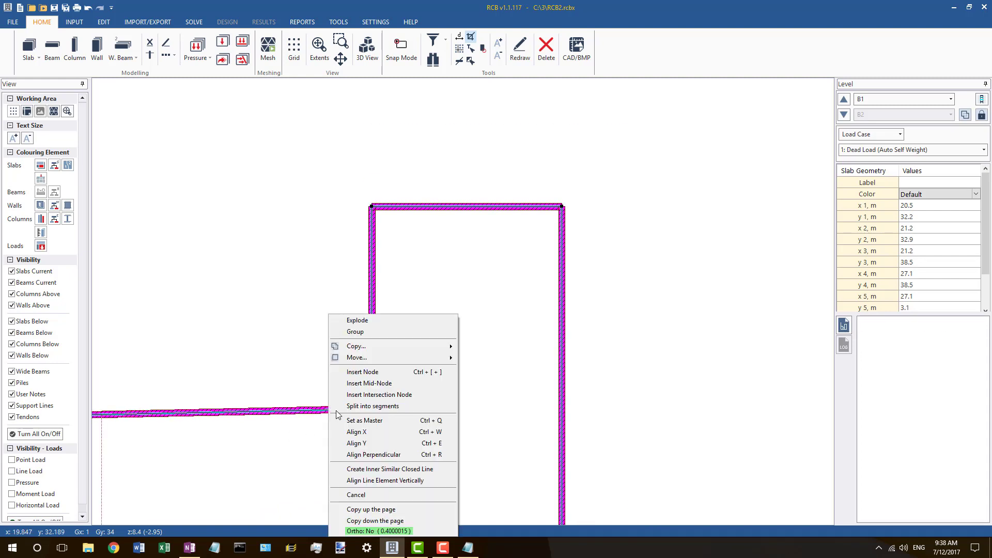
pyautogui.click(365, 376)
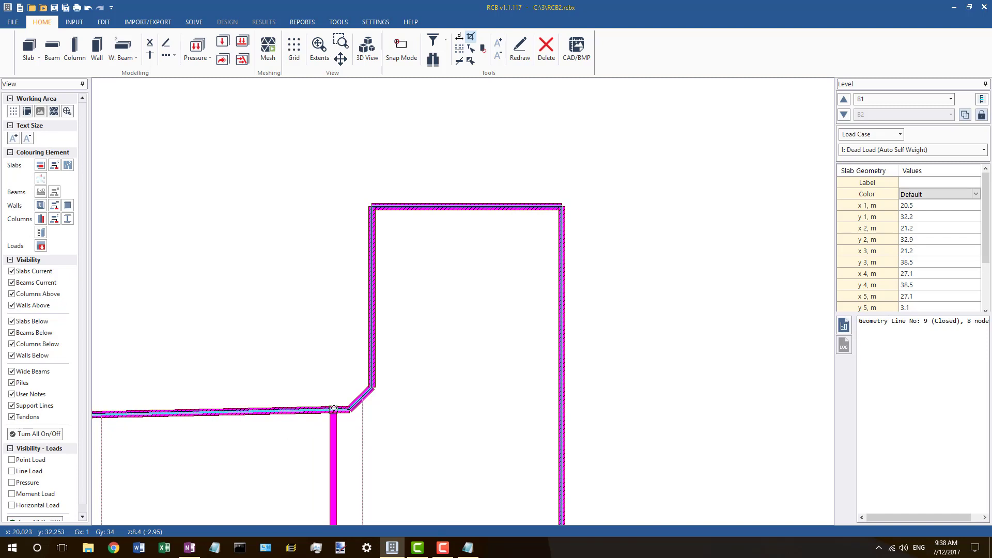
pyautogui.scroll(-5, 334, 408)
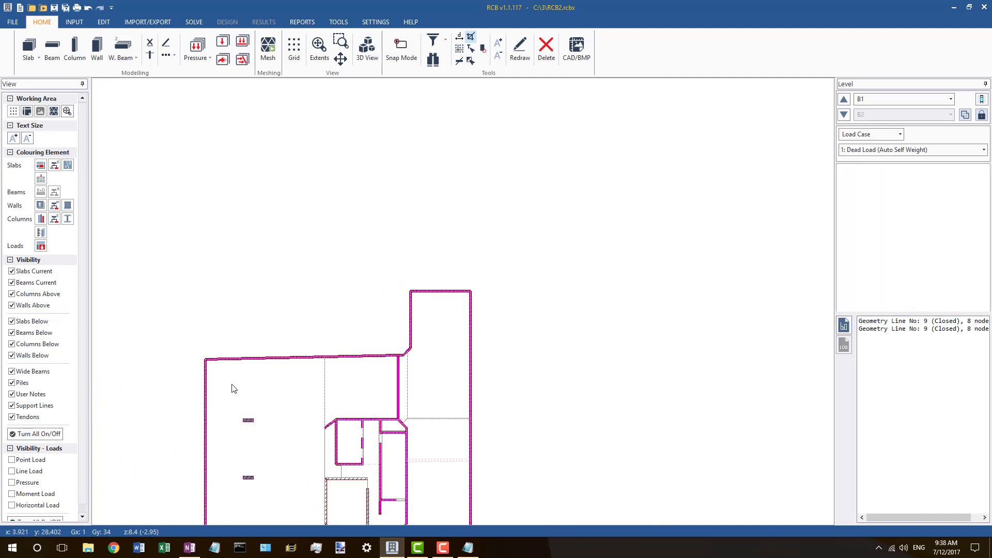
pyautogui.scroll(5, 361, 359)
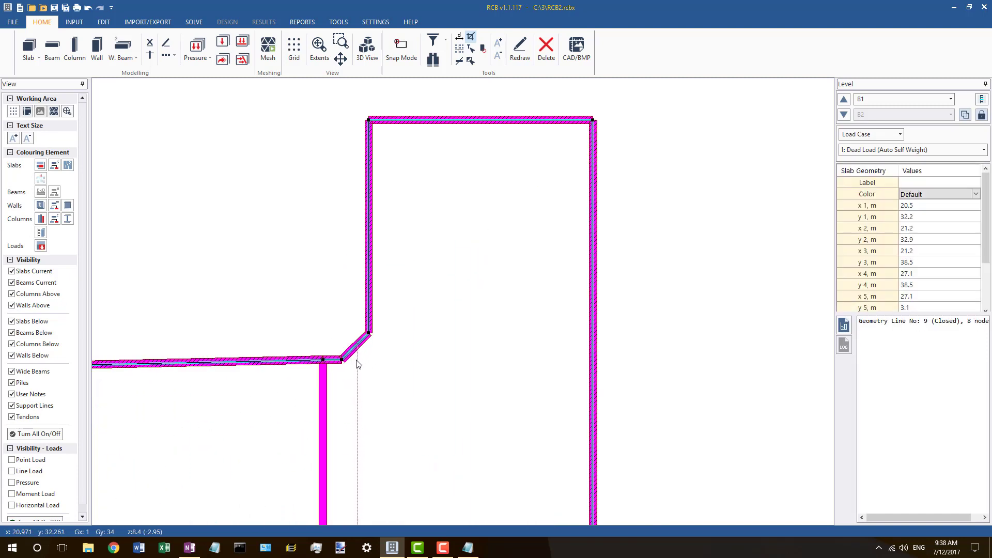
# Step: Extend the 12-node slab line's end at the slanted perimeter wall and clip it to the slab outline
pyautogui.click(358, 355)
pyautogui.rightClick(357, 340)
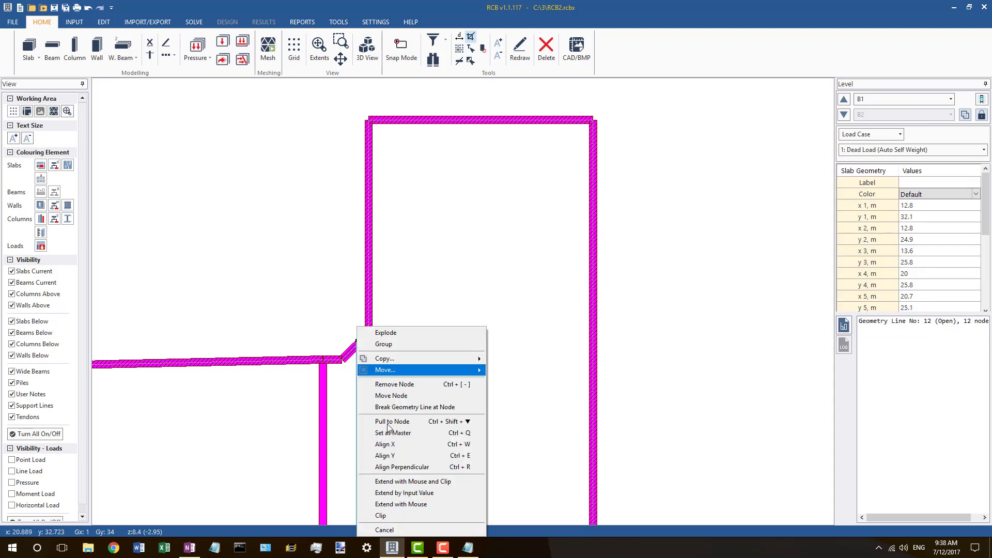
pyautogui.click(390, 480)
pyautogui.click(349, 325)
pyautogui.scroll(-3, 335, 341)
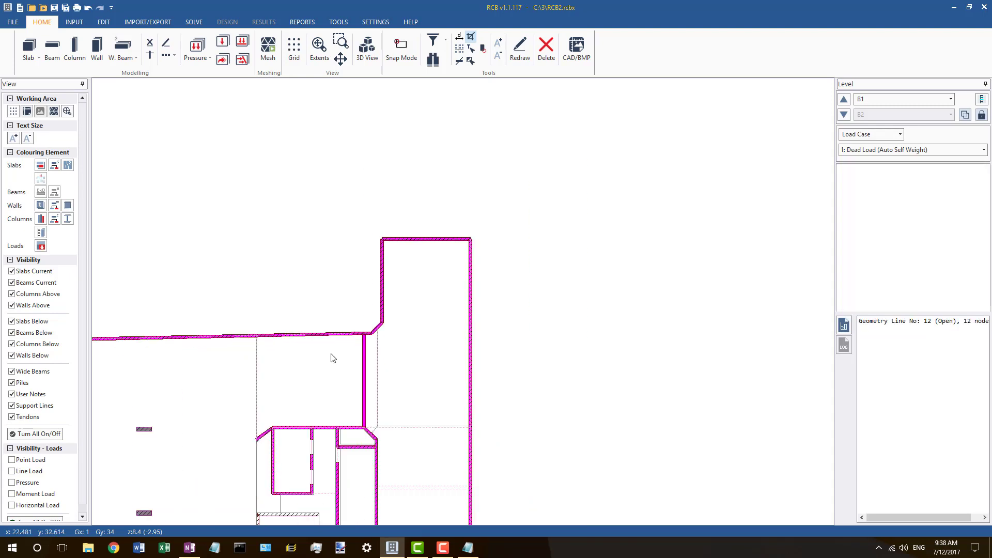
# Step: Extend the same slab line's other upper end, at x 12.8, and clip it to the sloping upper outline at y 32.0476
pyautogui.scroll(2, 262, 352)
pyautogui.click(265, 341)
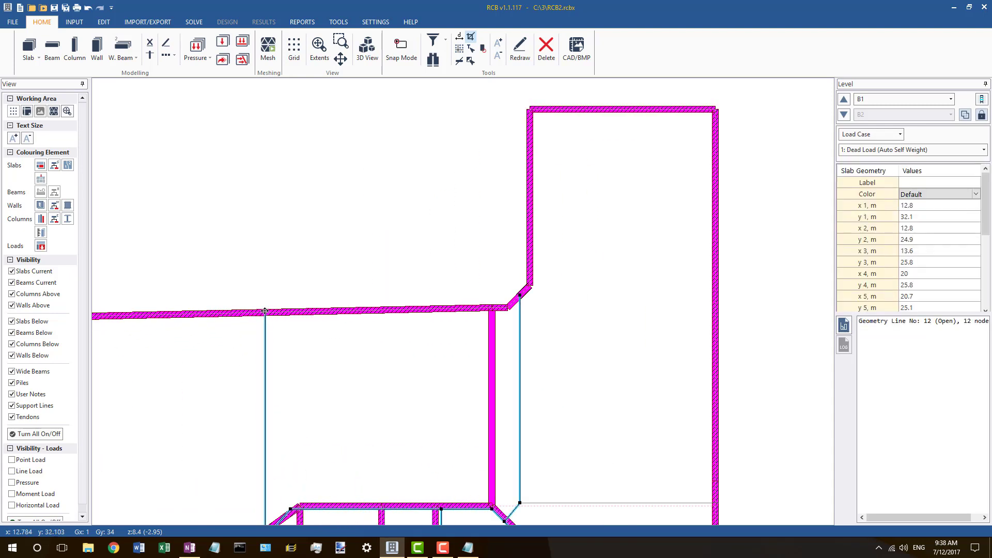
pyautogui.rightClick(265, 311)
pyautogui.click(333, 463)
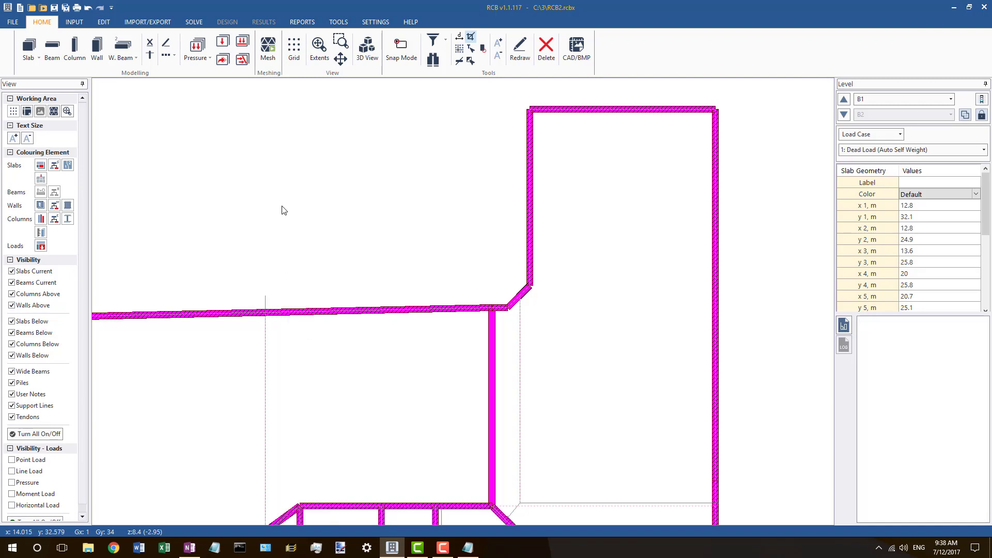
# Step: Move the 12-node slab line's node beside the core's slanted corner wall down to the core top wall's centreline
pyautogui.scroll(-3, 357, 192)
pyautogui.scroll(4, 348, 308)
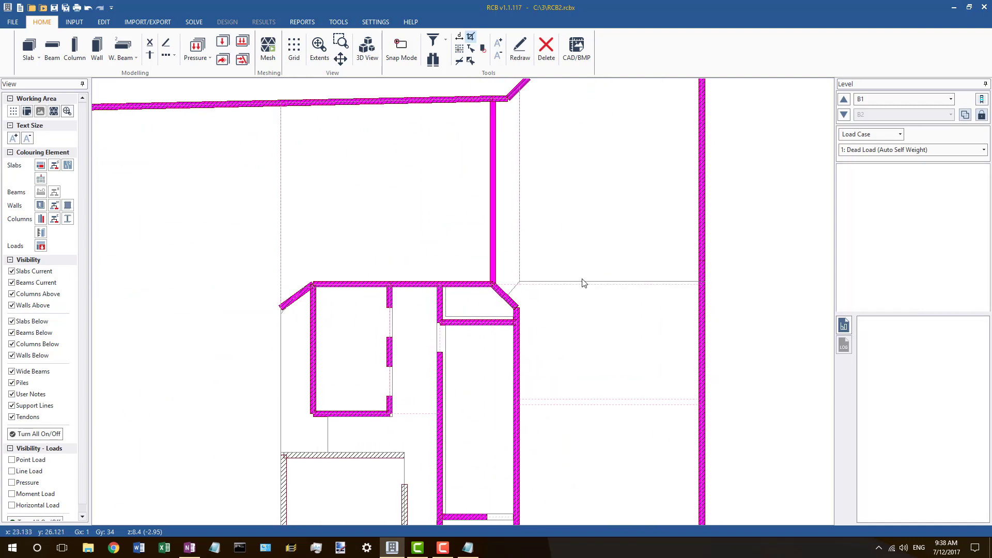
pyautogui.click(583, 283)
pyautogui.scroll(2, 582, 281)
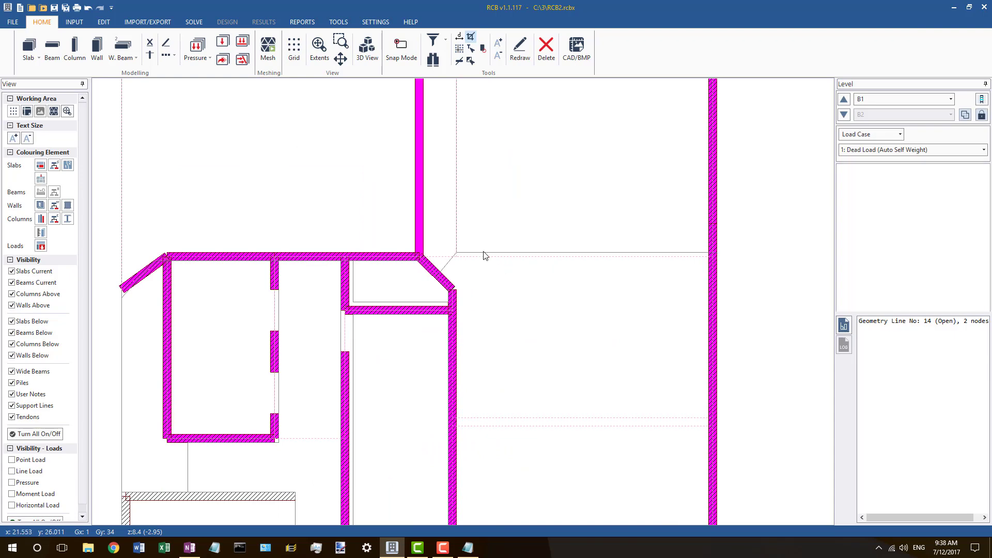
pyautogui.click(484, 253)
pyautogui.scroll(2, 465, 260)
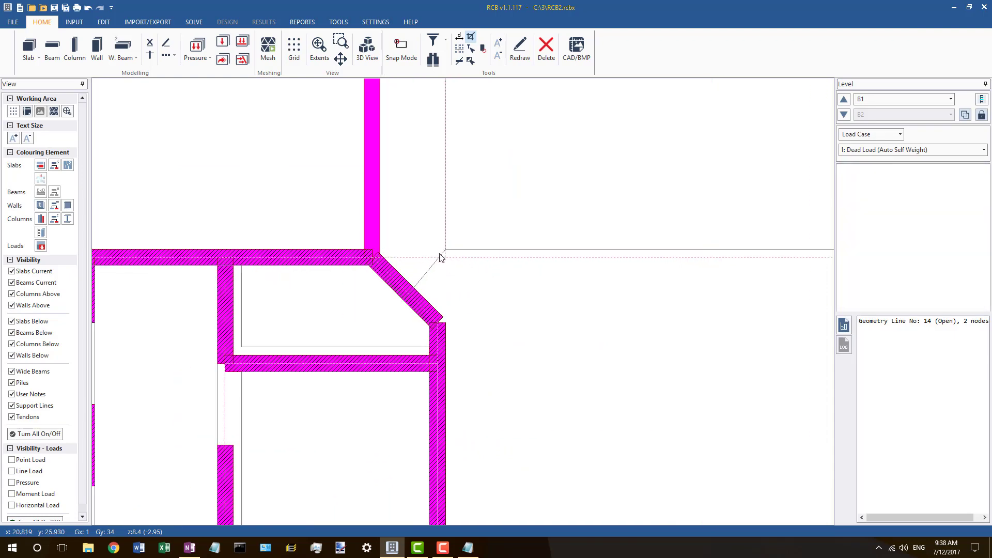
pyautogui.click(440, 257)
pyautogui.scroll(2, 443, 259)
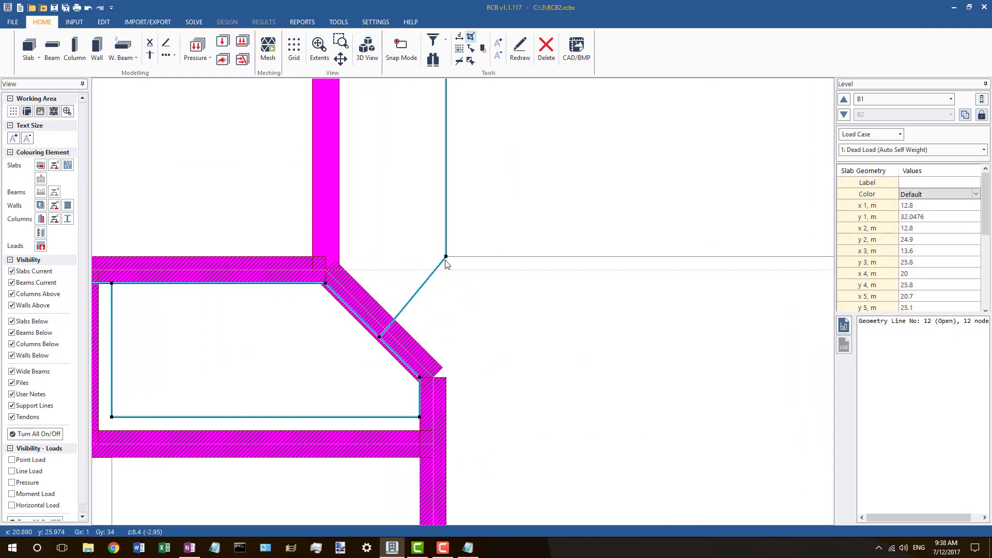
pyautogui.moveTo(445, 263); pyautogui.dragTo(444, 269)
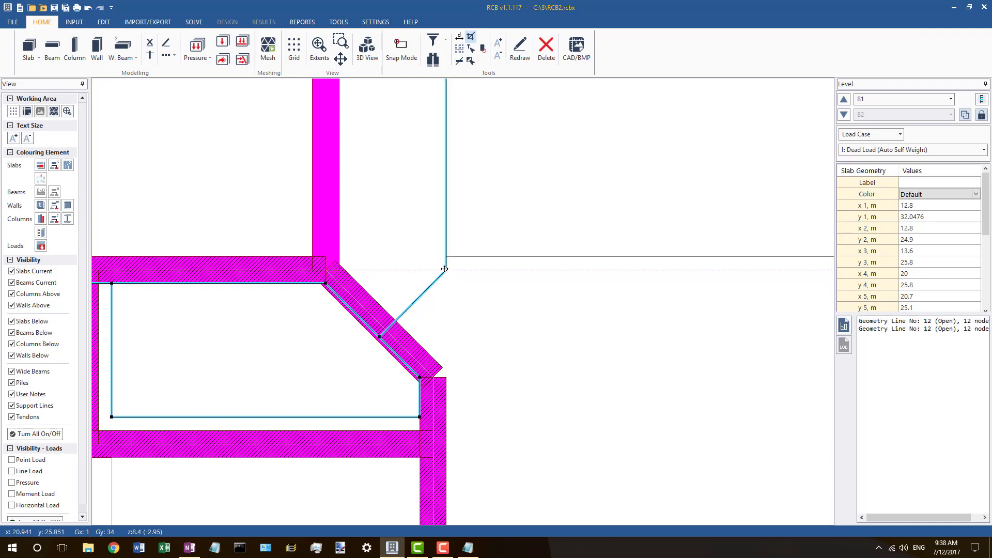
# Step: Move the horizontal two-node slab line's ends onto the core corner at 20, 25.9 and the perimeter wall's centreline
pyautogui.click(446, 256)
pyautogui.scroll(-2, 445, 256)
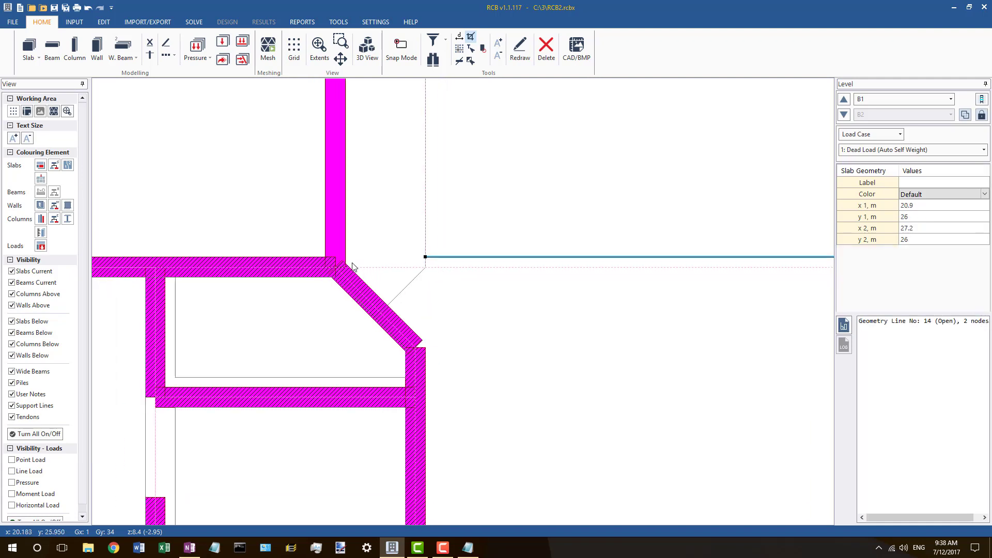
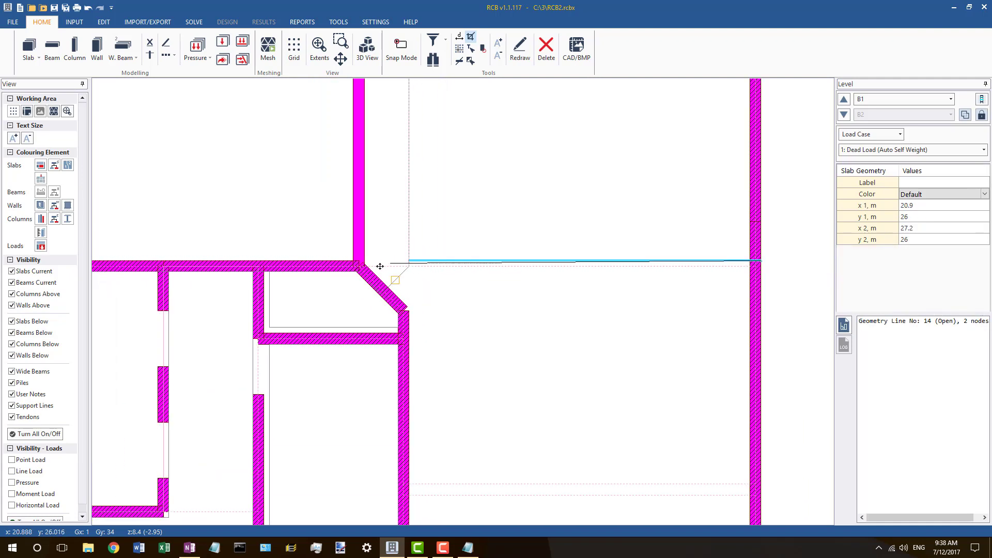
pyautogui.moveTo(380, 266); pyautogui.dragTo(359, 266)
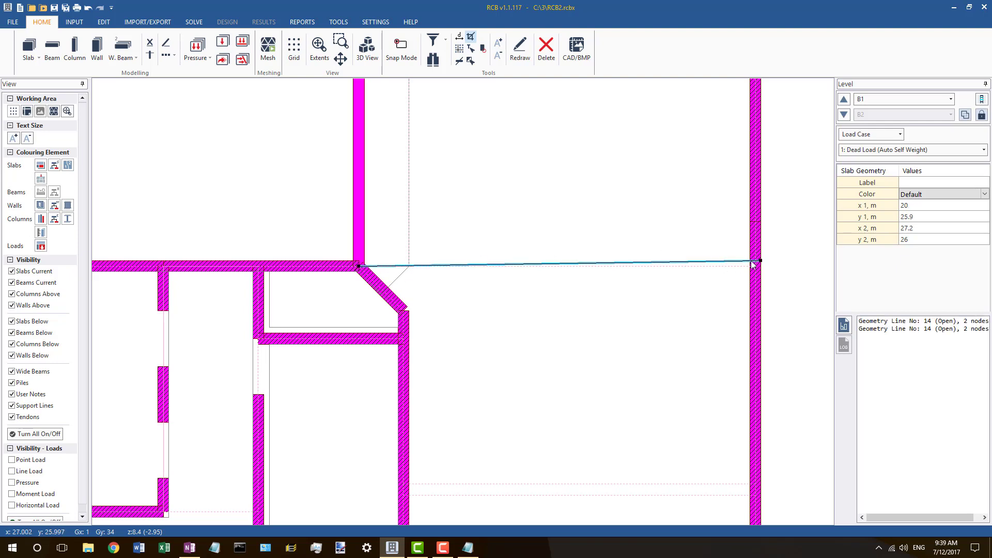
pyautogui.moveTo(759, 260); pyautogui.dragTo(753, 266)
# Step: Explode the 12-node slab line around the core into separate segments
pyautogui.click(411, 295)
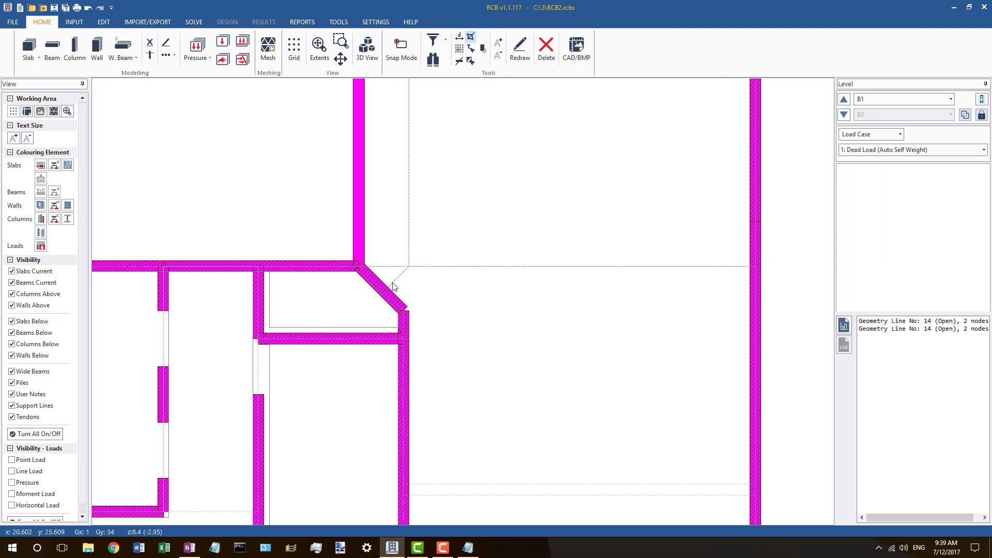
pyautogui.click(383, 296)
pyautogui.scroll(-3, 380, 294)
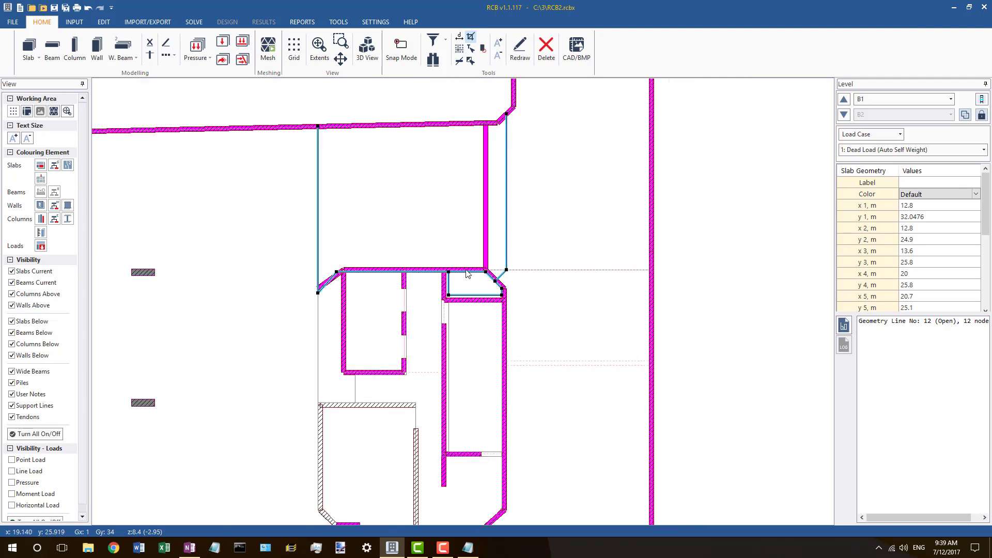
pyautogui.scroll(1, 433, 235)
pyautogui.scroll(2, 480, 317)
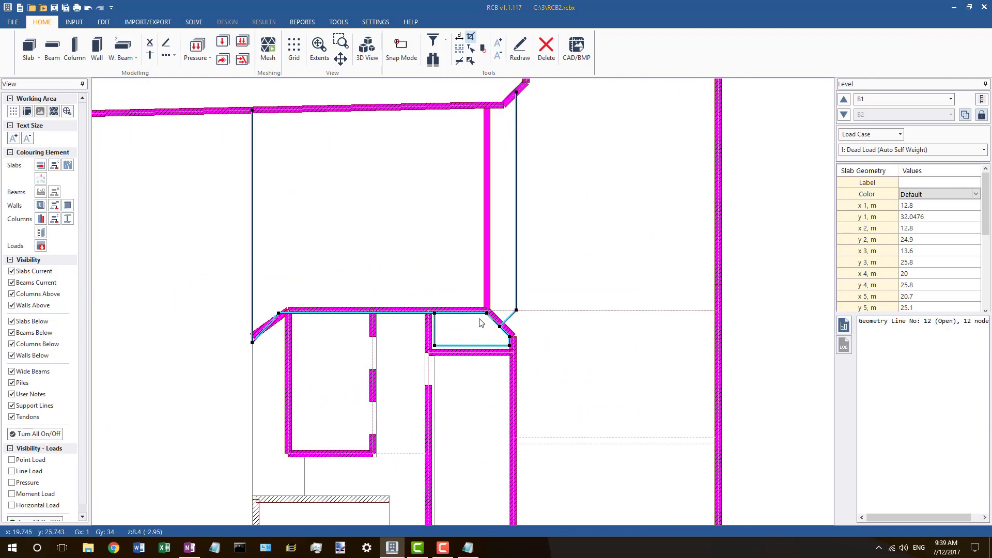
pyautogui.click(470, 312)
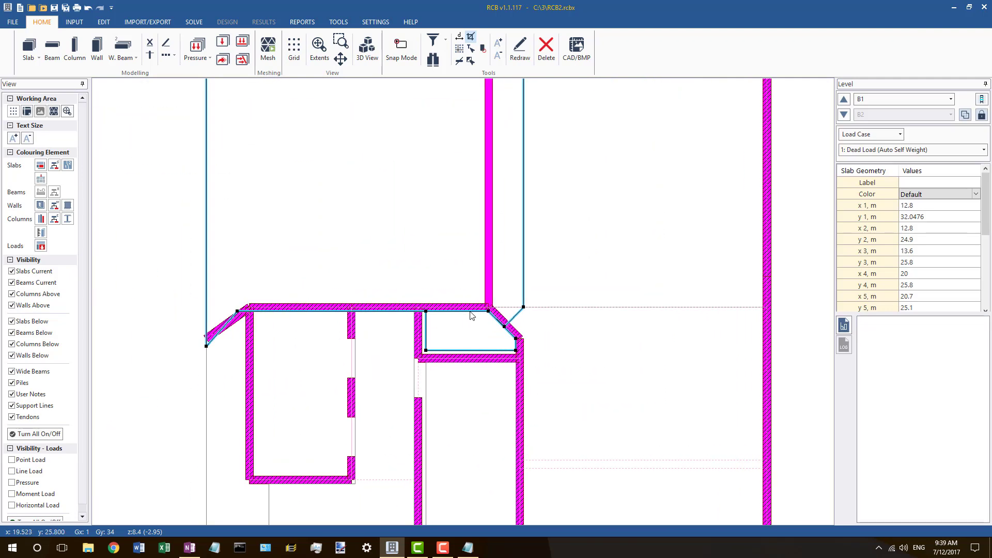
pyautogui.rightClick(462, 314)
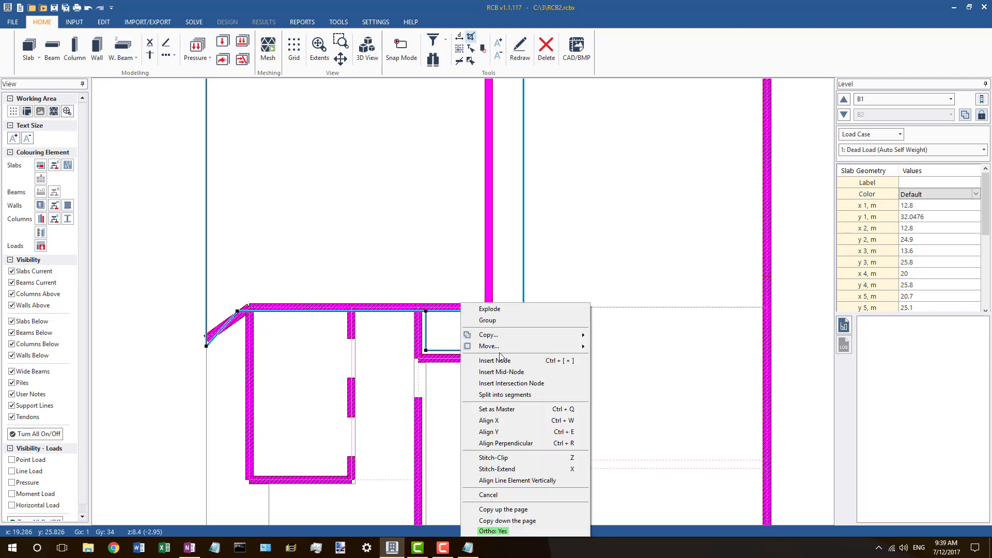
pyautogui.click(489, 309)
pyautogui.click(507, 308)
# Step: Delete the short diagonal slab segment between 20.4, 25.4 and 20.9, 25.9 beside the core's slanted corner wall
pyautogui.scroll(2, 516, 323)
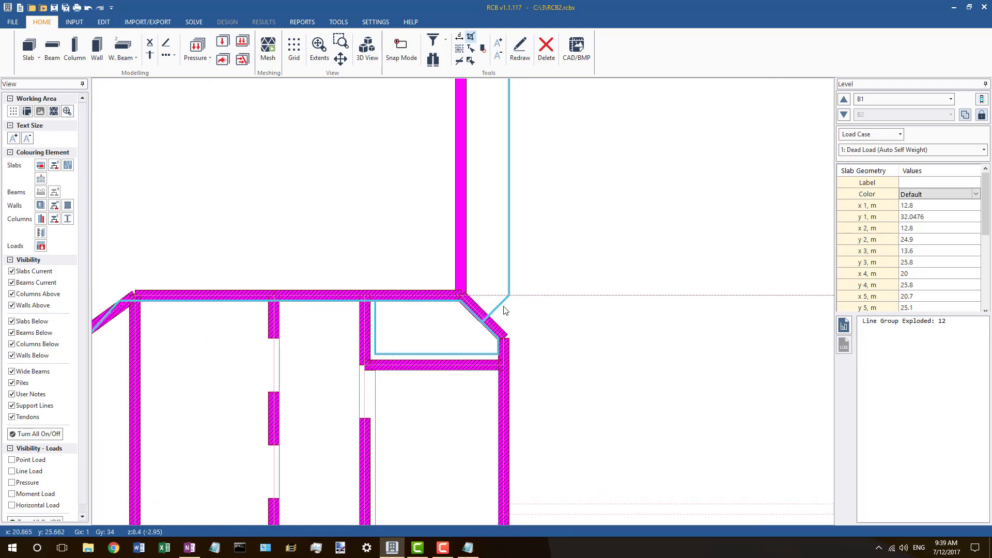
pyautogui.click(505, 310)
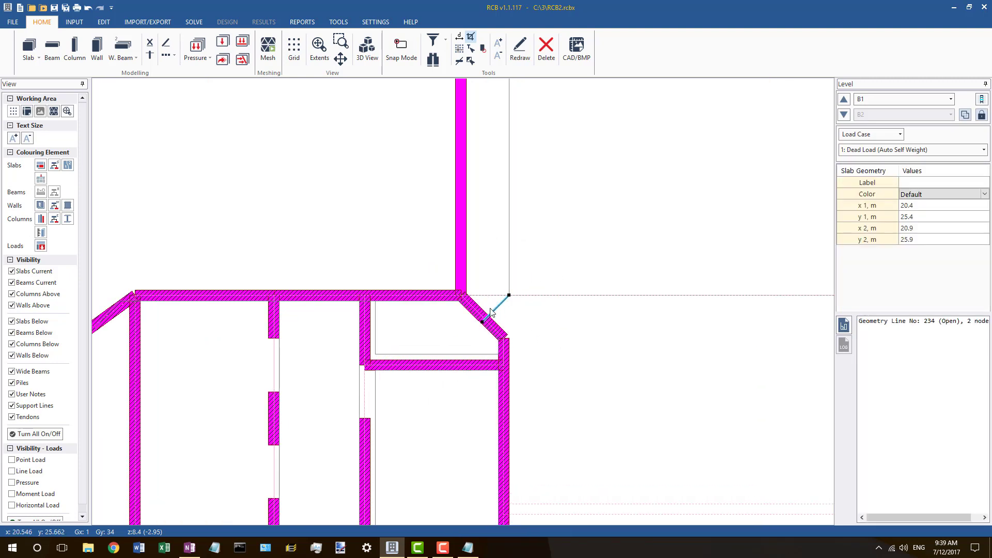
pyautogui.press('Delete')
# Step: Move the ends of the slab segment along the core's top wall onto the wall centreline at 13.9, 25.9 and 20, 25.9
pyautogui.click(406, 301)
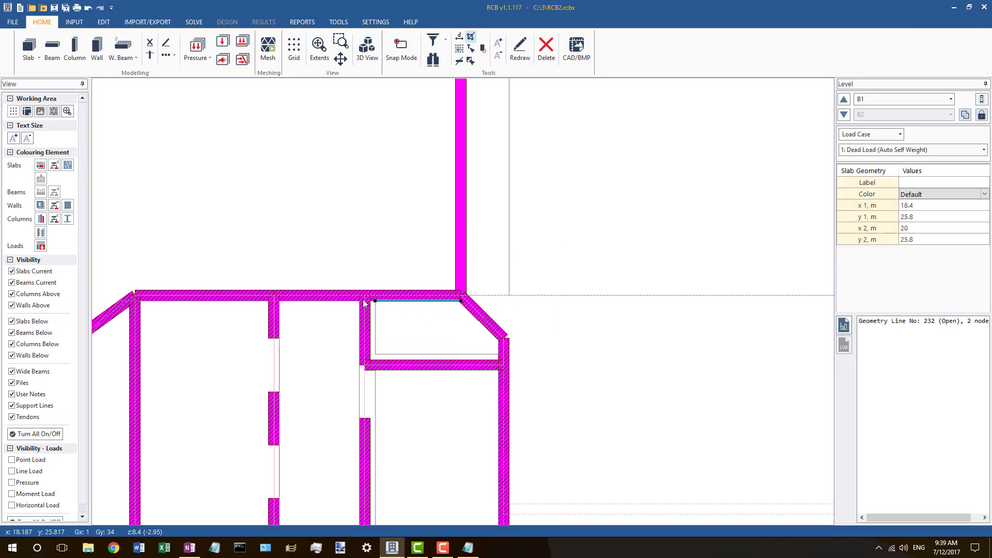
pyautogui.scroll(-2, 506, 278)
pyautogui.scroll(2, 274, 299)
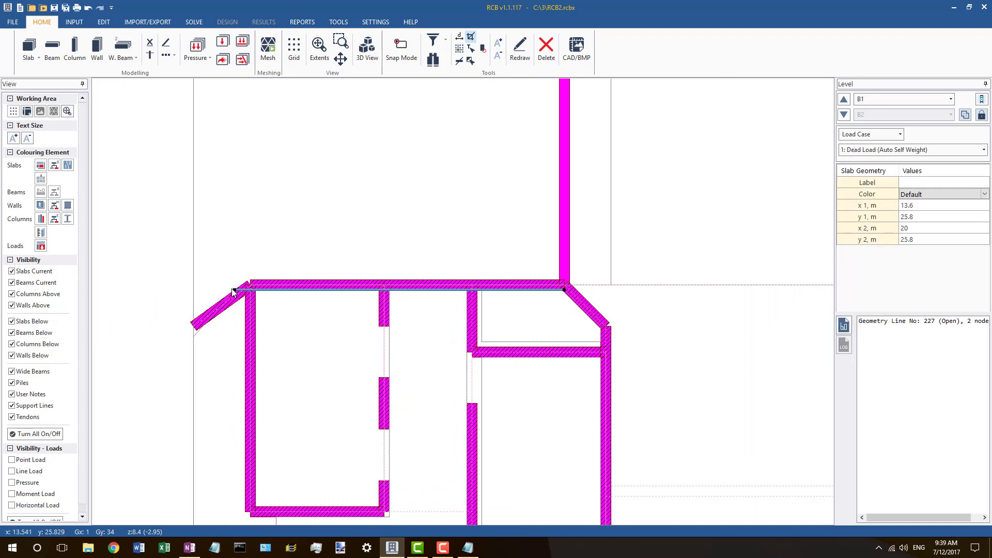
pyautogui.moveTo(255, 287); pyautogui.dragTo(251, 285)
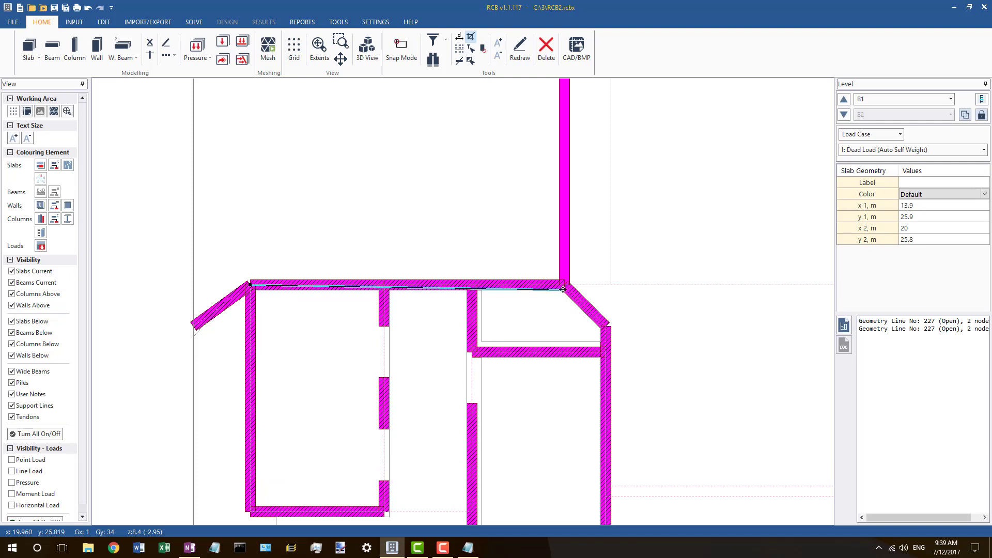
pyautogui.moveTo(562, 289); pyautogui.dragTo(564, 285)
# Step: Move the upper end of the sloping slab segment at the core's upper-left corner onto the wall junction at 13.9, 25.9
pyautogui.click(224, 301)
pyautogui.click(223, 301)
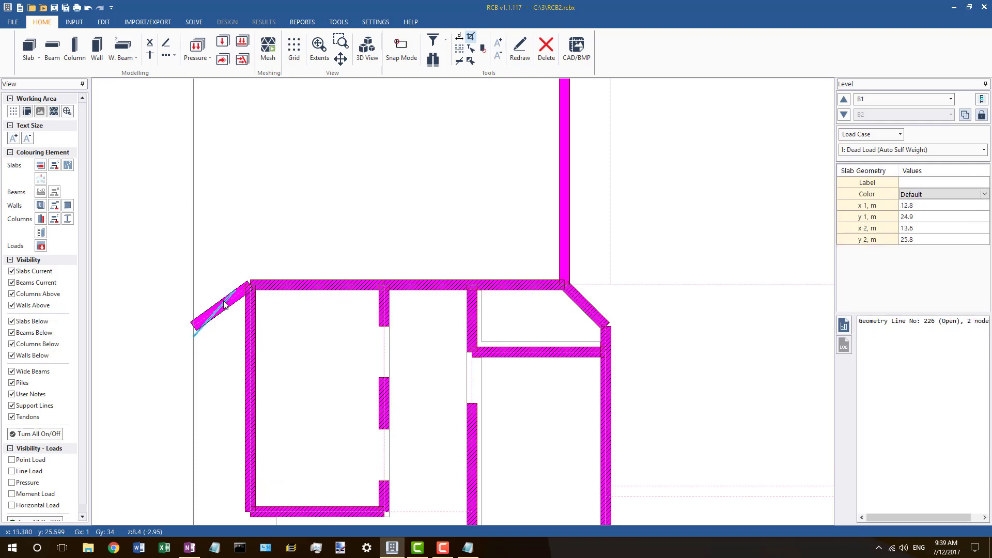
pyautogui.click(223, 301)
pyautogui.click(224, 301)
pyautogui.moveTo(250, 286); pyautogui.dragTo(250, 285)
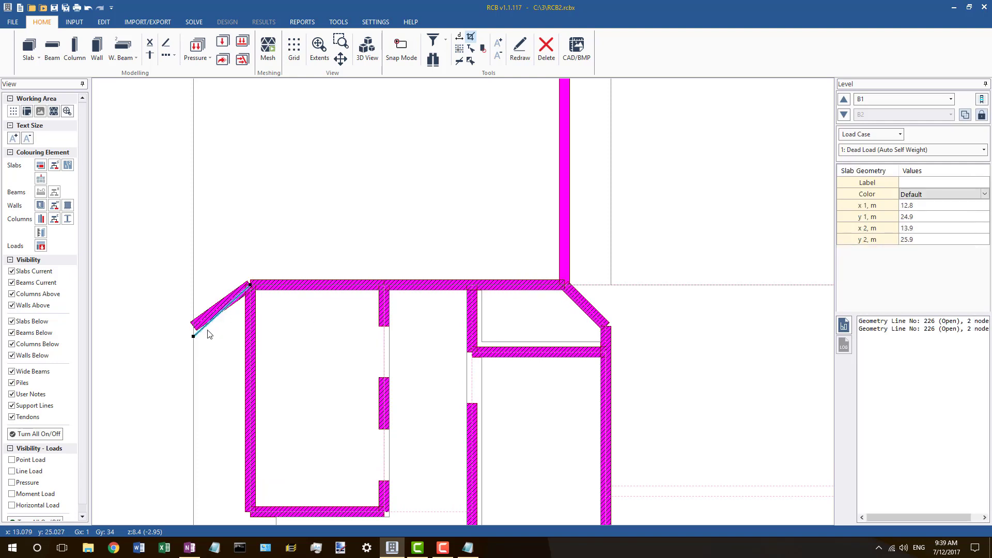
# Step: Move the upper corners of the closed four-node slab line in the left core cell to 13.9, 25.9 and 16.5, 25.9
pyautogui.click(250, 299)
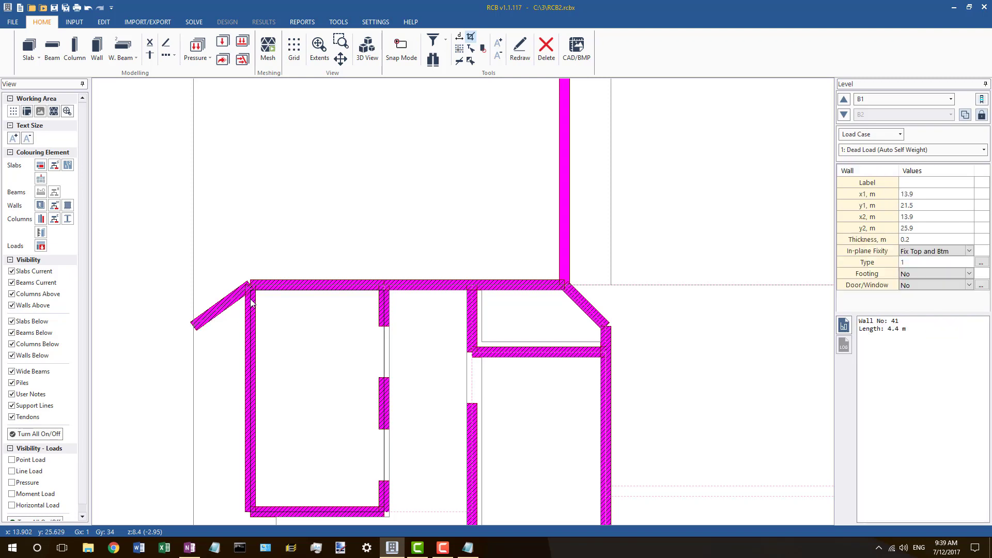
pyautogui.click(247, 295)
pyautogui.moveTo(249, 285); pyautogui.dragTo(250, 283)
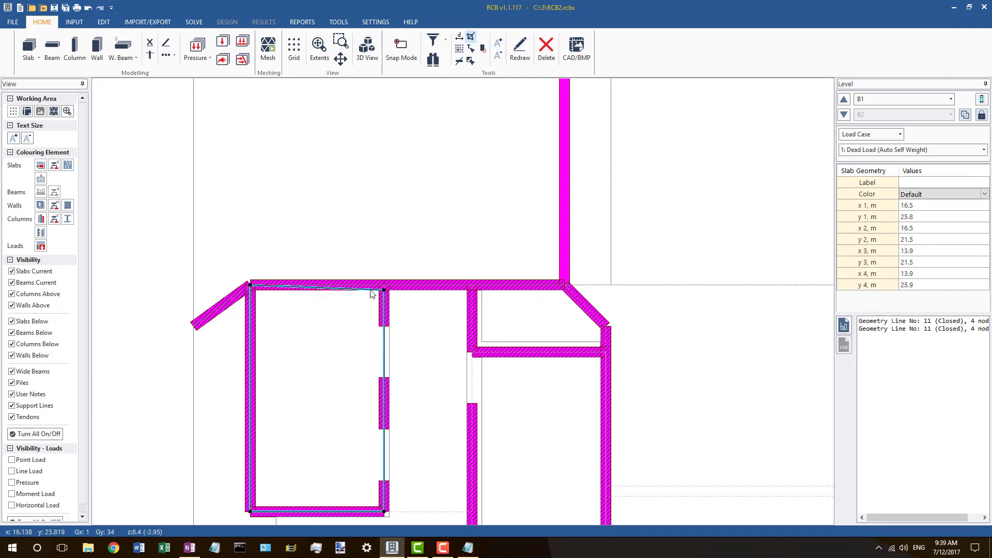
pyautogui.moveTo(385, 287); pyautogui.dragTo(384, 284)
pyautogui.scroll(-3, 391, 289)
pyautogui.scroll(5, 311, 460)
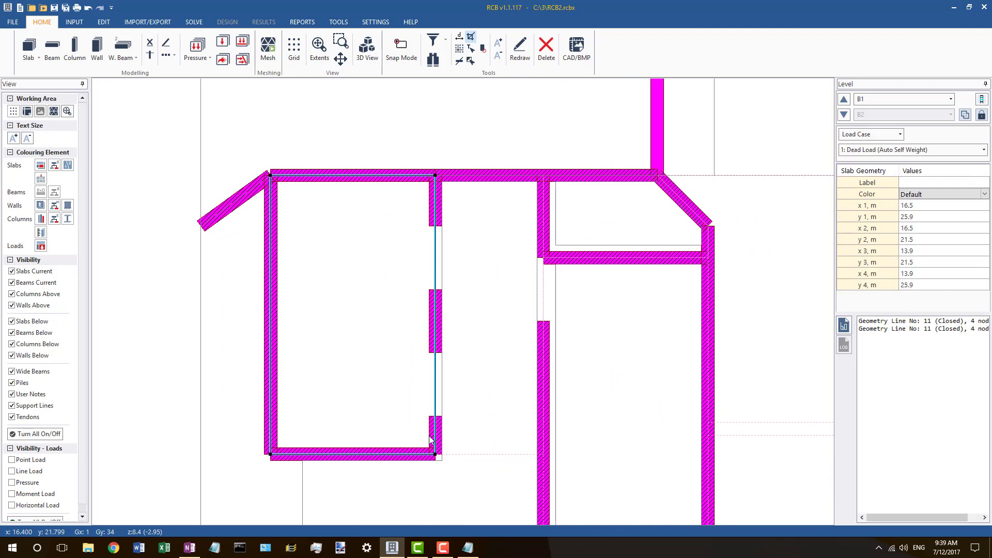
# Step: Move two nodes of the 15-node slab line onto the left core cell's right-hand corners at 16.5, 25.9 and 16.5, 21.5
pyautogui.click(443, 267)
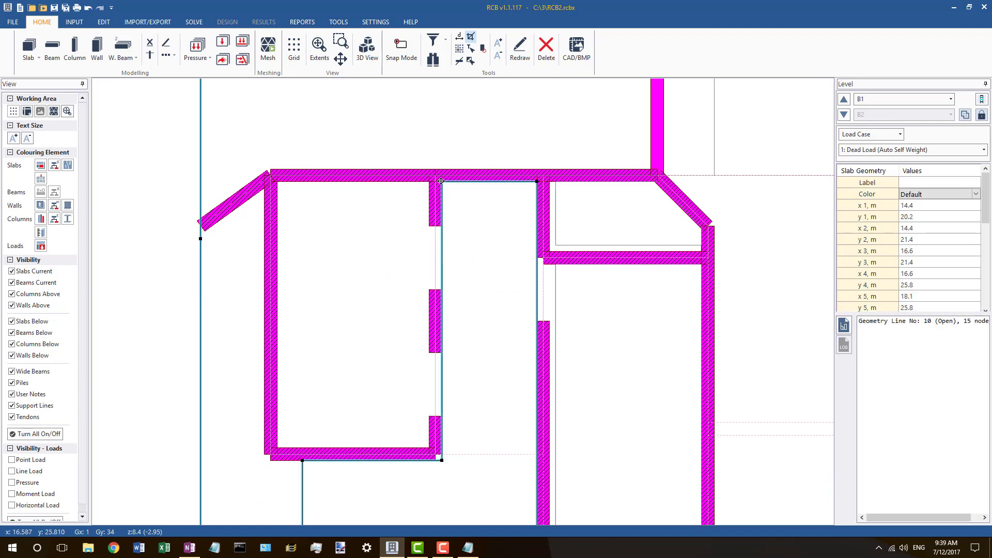
pyautogui.moveTo(441, 181); pyautogui.dragTo(435, 175)
pyautogui.moveTo(442, 460); pyautogui.dragTo(435, 454)
# Step: Set the node at 16.5, 21.5 as master and align the 15-node line's node at x 14.4 to it in Y
pyautogui.scroll(-3, 395, 372)
pyautogui.scroll(4, 416, 467)
pyautogui.rightClick(425, 409)
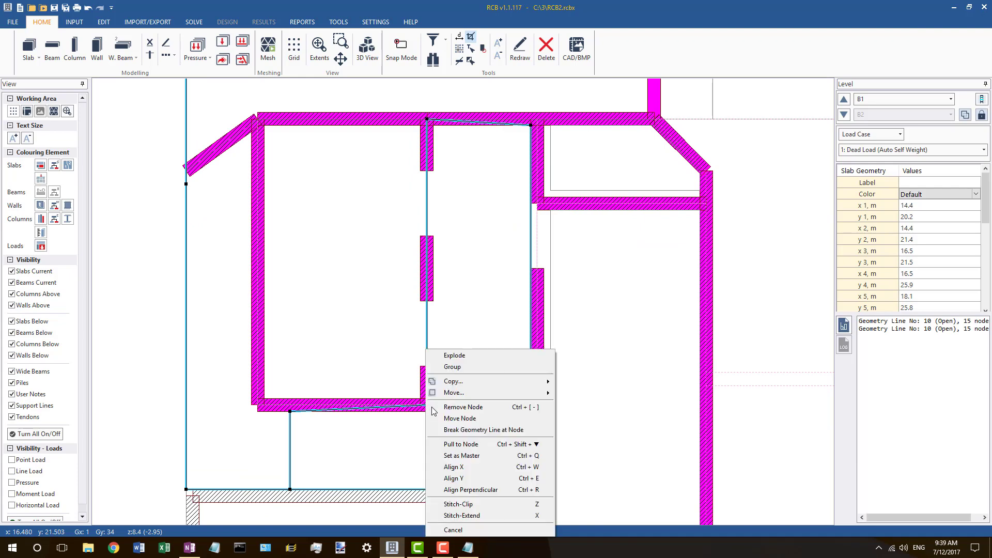
pyautogui.click(445, 441)
pyautogui.rightClick(291, 412)
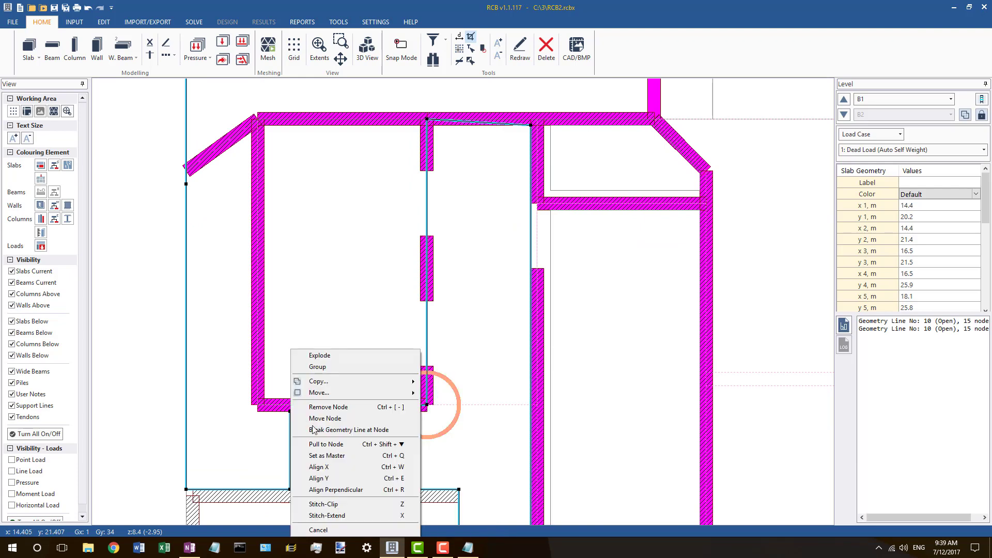
pyautogui.click(329, 478)
pyautogui.scroll(-6, 321, 387)
# Step: Set the horizontal wall at y 20.1 as master and align the 15-node slab line's two segments along it in Y
pyautogui.scroll(3, 334, 455)
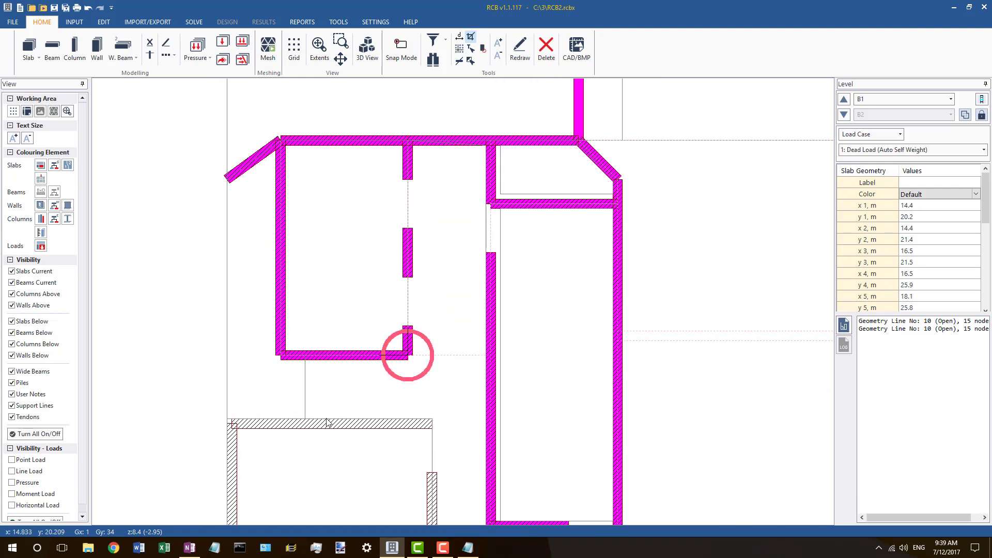
pyautogui.scroll(2, 418, 358)
pyautogui.scroll(-1, 368, 404)
pyautogui.click(366, 401)
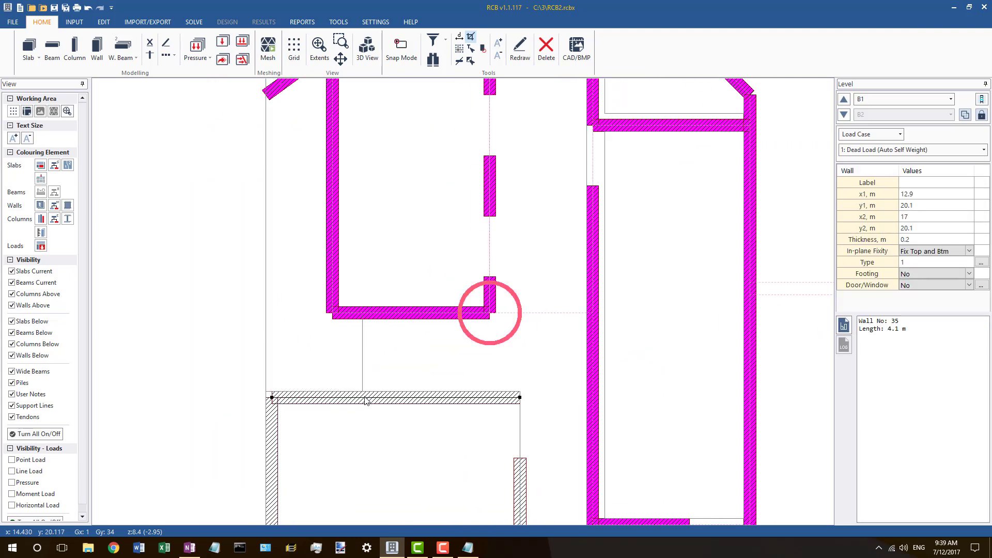
pyautogui.rightClick(365, 400)
pyautogui.click(385, 405)
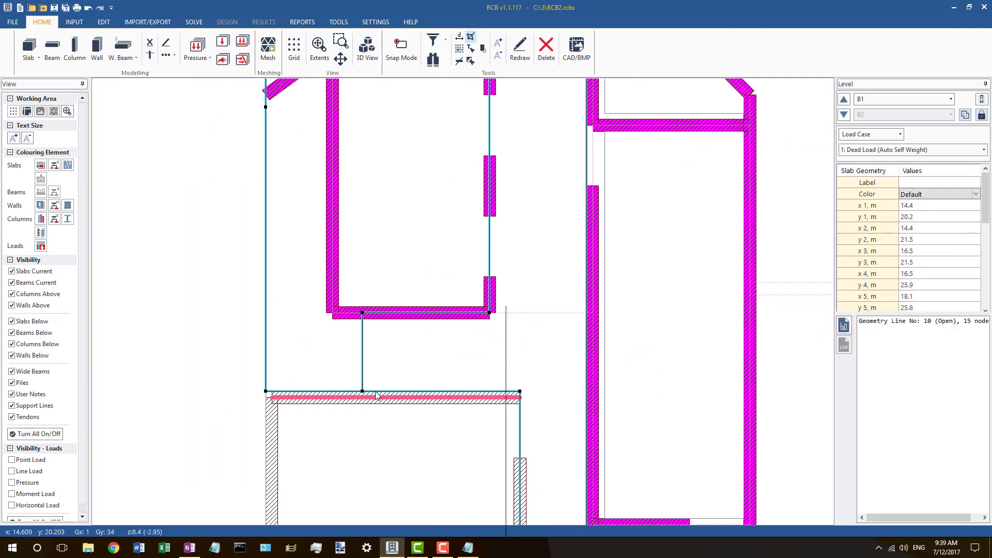
pyautogui.rightClick(375, 396)
pyautogui.click(384, 431)
pyautogui.rightClick(301, 395)
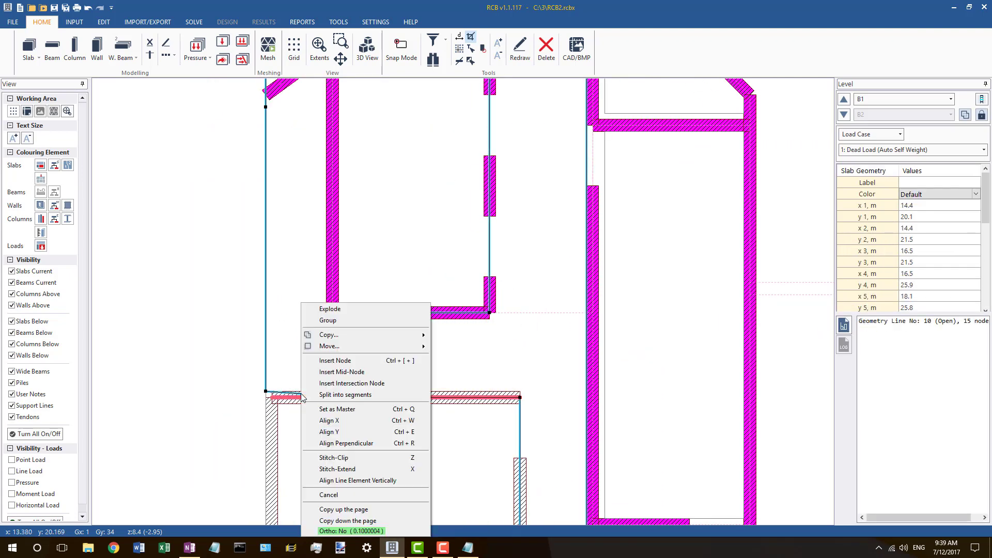
pyautogui.click(331, 431)
pyautogui.scroll(-3, 376, 294)
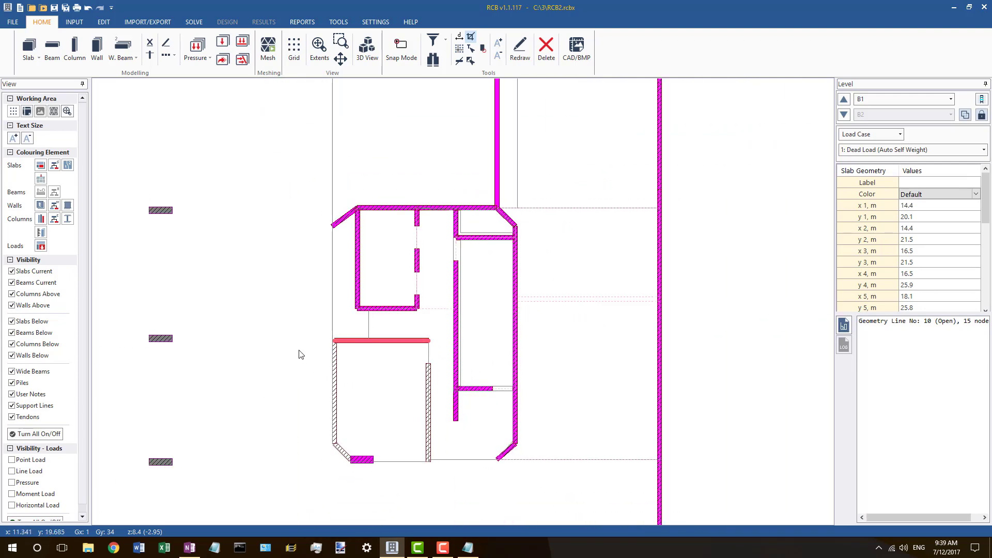
# Step: Examine how the 15-node and five-node slab lines run along the walls of the lower core cell
pyautogui.scroll(2, 328, 349)
pyautogui.click(336, 351)
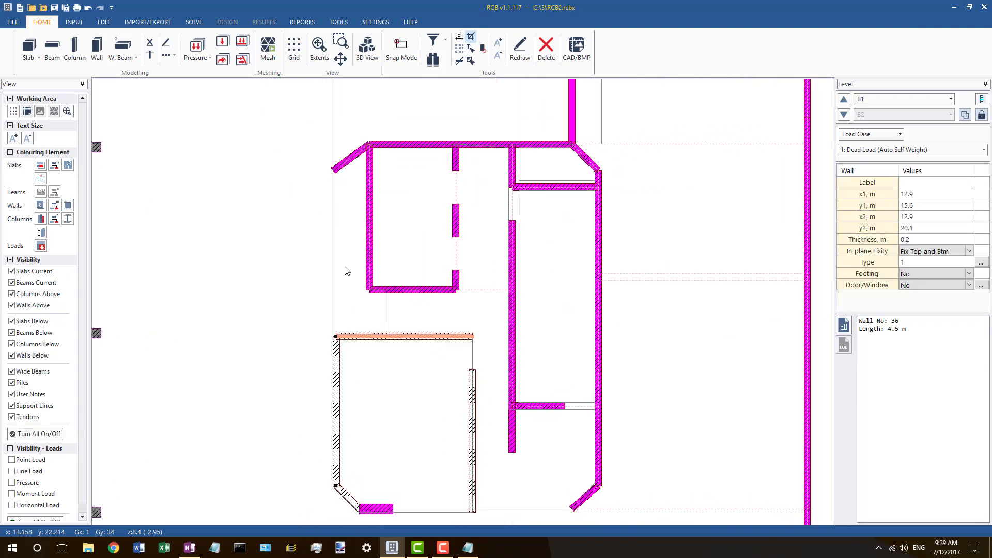
pyautogui.click(331, 195)
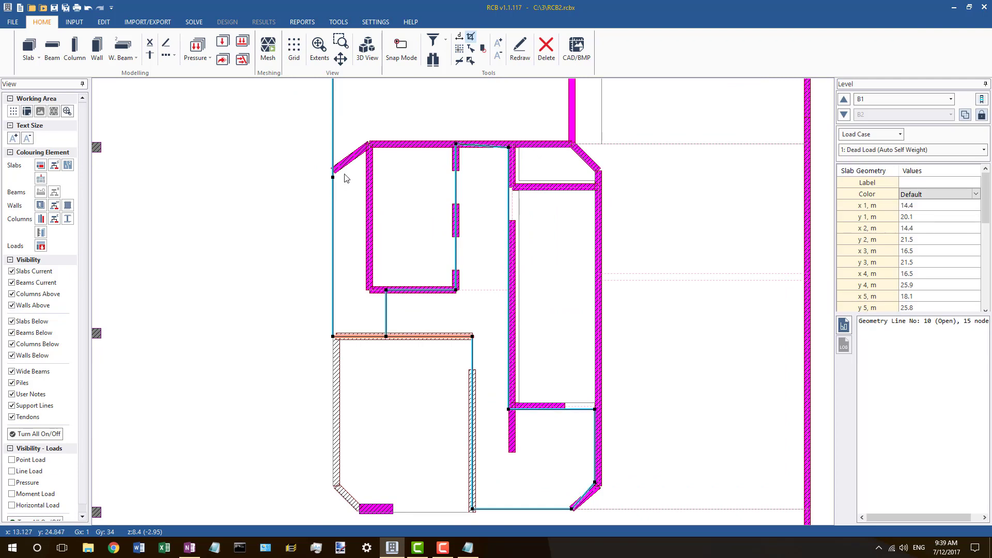
pyautogui.scroll(2, 341, 180)
pyautogui.scroll(-1, 339, 182)
pyautogui.scroll(-1, 380, 186)
pyautogui.scroll(1, 357, 383)
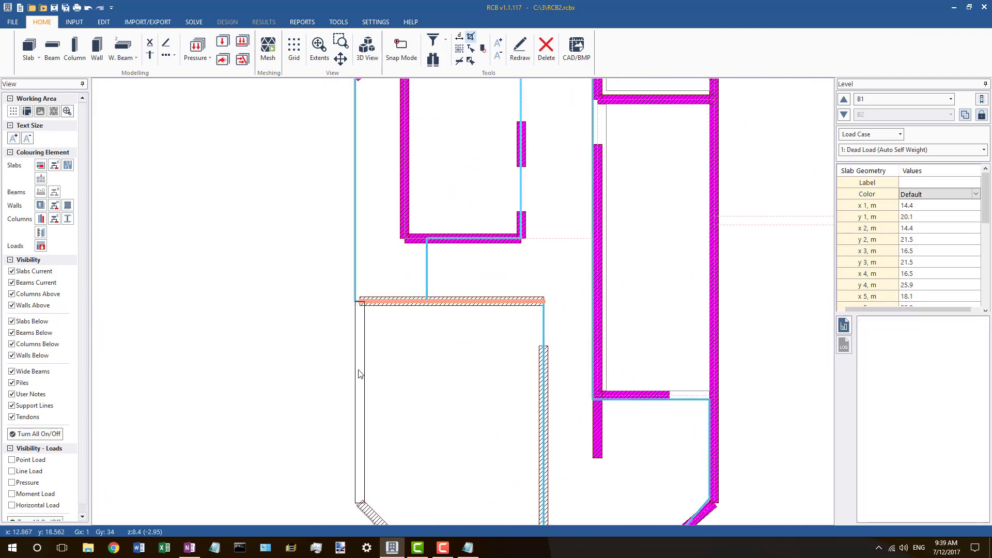
pyautogui.click(358, 356)
pyautogui.click(356, 354)
pyautogui.scroll(-2, 383, 300)
pyautogui.scroll(1, 398, 368)
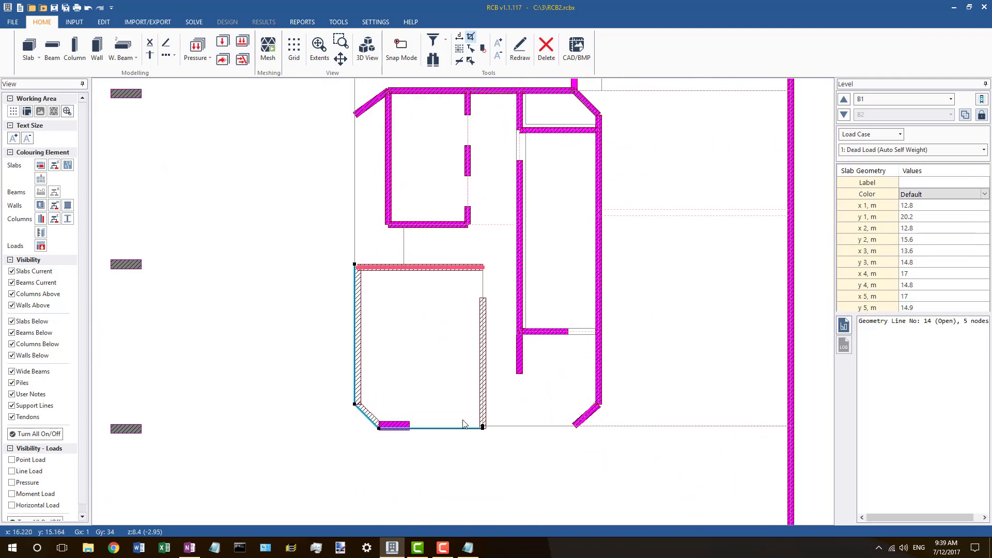
pyautogui.click(463, 425)
pyautogui.click(503, 426)
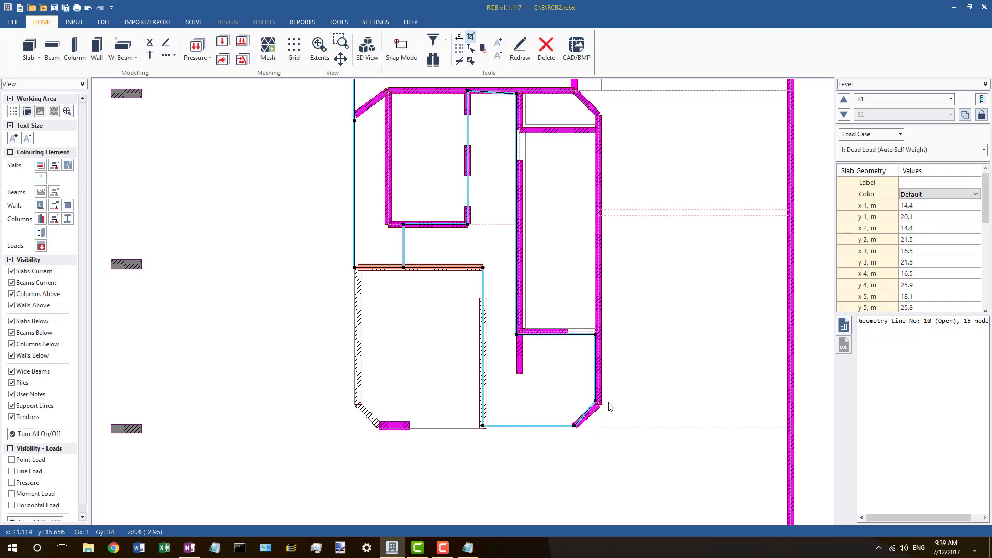
# Step: Move the lower corners of the right core cell's closed slab line onto the wall centrelines at 18.2, 18 and 20.8, 18
pyautogui.scroll(2, 562, 326)
pyautogui.click(482, 336)
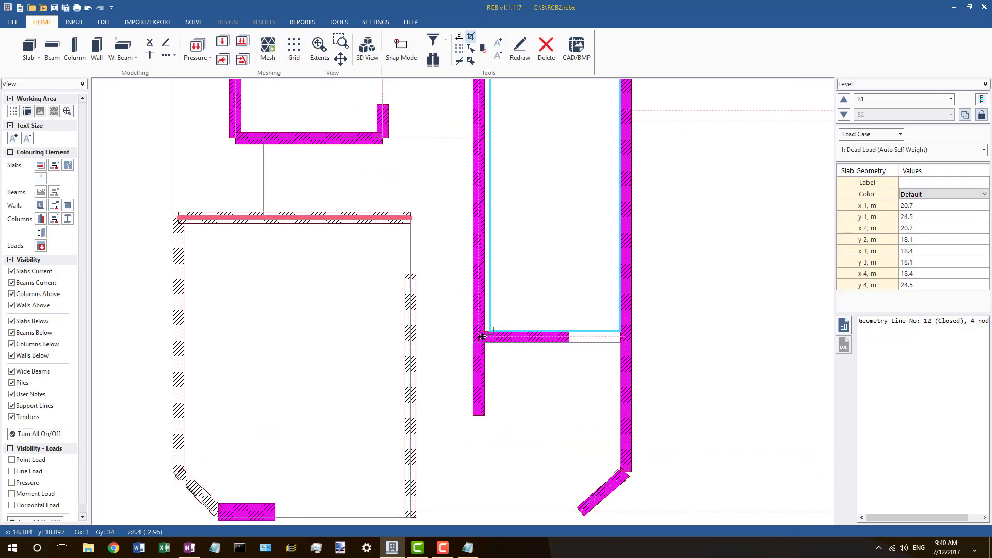
pyautogui.moveTo(482, 337); pyautogui.dragTo(479, 337)
pyautogui.moveTo(620, 331); pyautogui.dragTo(626, 337)
# Step: Move the upper corners of the right core cell's closed slab line onto the wall centrelines at 20.8, 24.6 and 18.2, 24.6
pyautogui.scroll(-2, 612, 372)
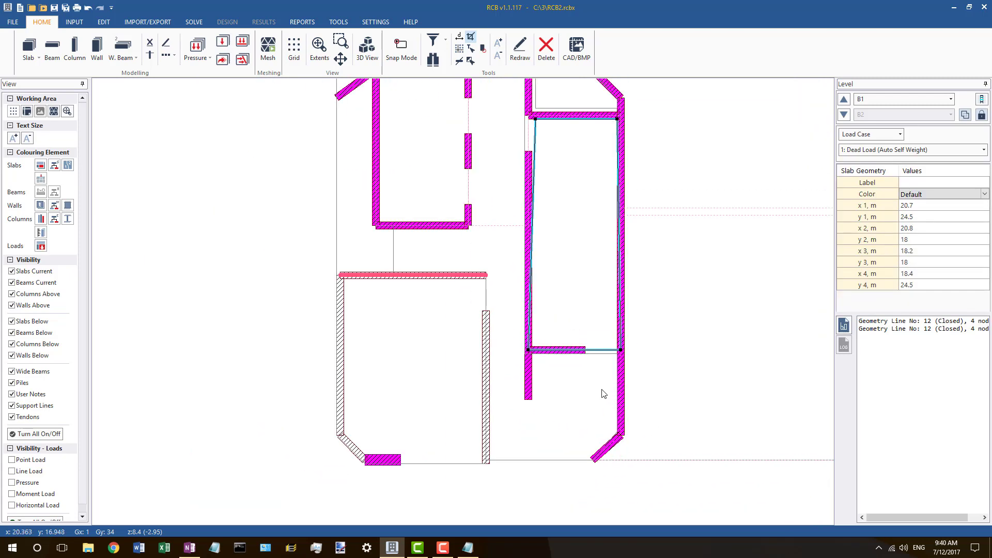
pyautogui.scroll(-1, 603, 389)
pyautogui.scroll(2, 620, 219)
pyautogui.moveTo(611, 199); pyautogui.dragTo(615, 195)
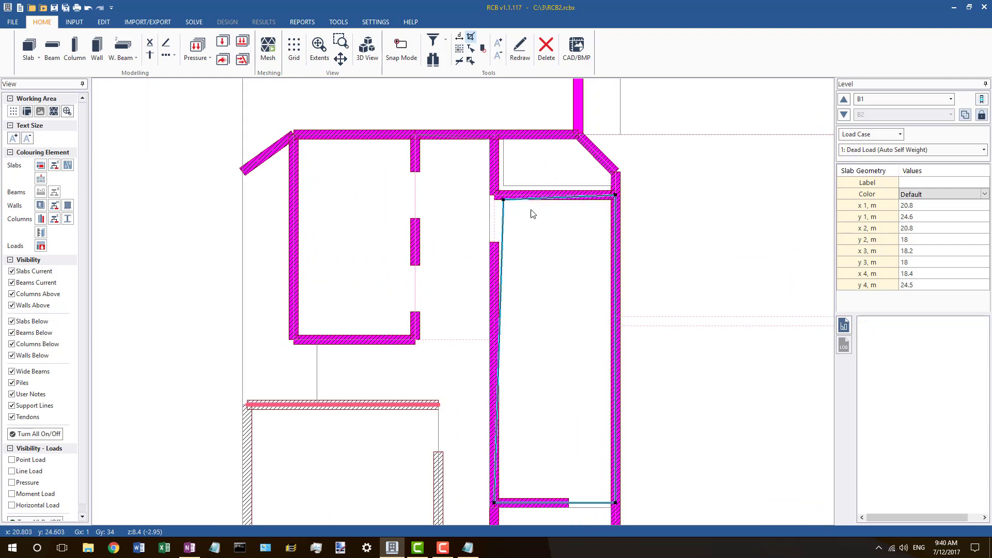
pyautogui.click(489, 202)
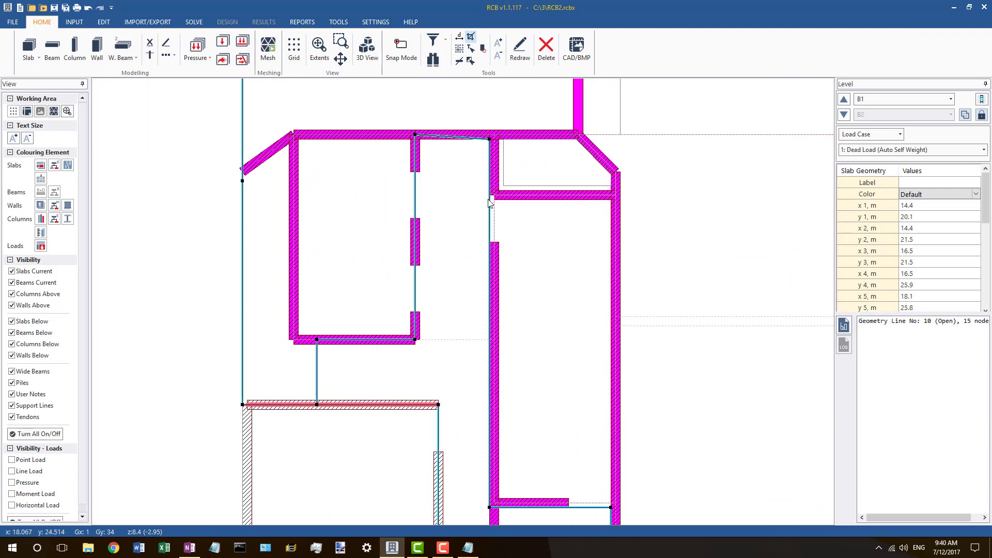
# Step: Set the closed slab line's edge at x 18.2 as master and align the 15-node line's adjacent long vertical segment to it in X
pyautogui.scroll(-1, 490, 227)
pyautogui.click(495, 305)
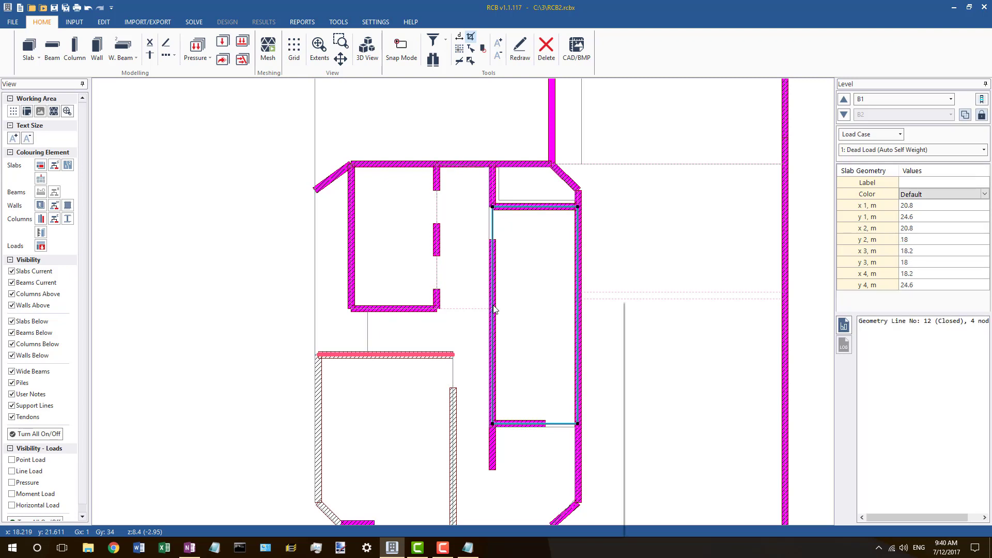
pyautogui.rightClick(495, 305)
pyautogui.click(515, 405)
pyautogui.click(488, 221)
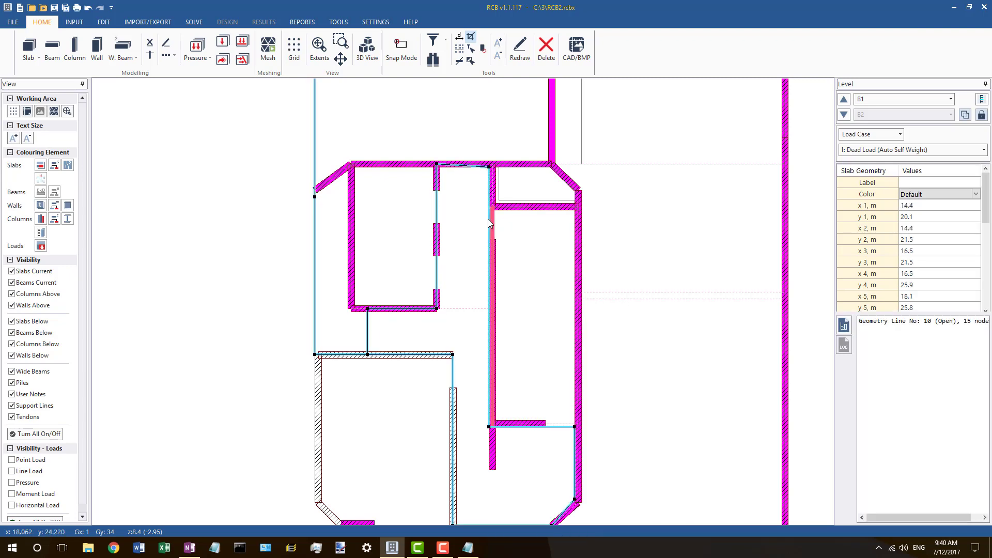
pyautogui.rightClick(488, 220)
pyautogui.click(519, 345)
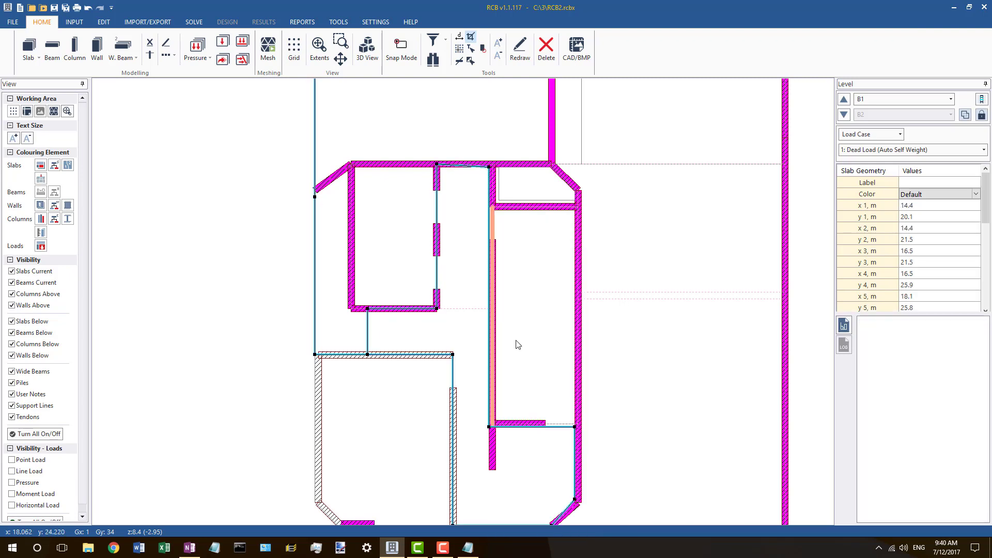
# Step: Move the 15-node slab line's upper node onto the wall centreline junction at 18.2, 25.9
pyautogui.click(484, 167)
pyautogui.scroll(3, 484, 167)
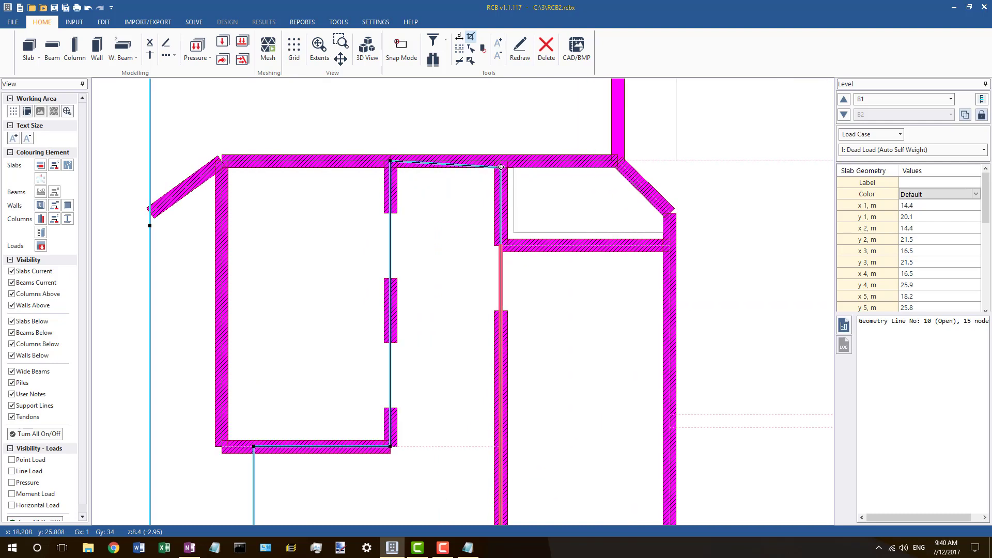
pyautogui.moveTo(501, 167); pyautogui.dragTo(500, 161)
# Step: Examine which slab lines run along the upper core walls and around the small upper right cell
pyautogui.click(513, 181)
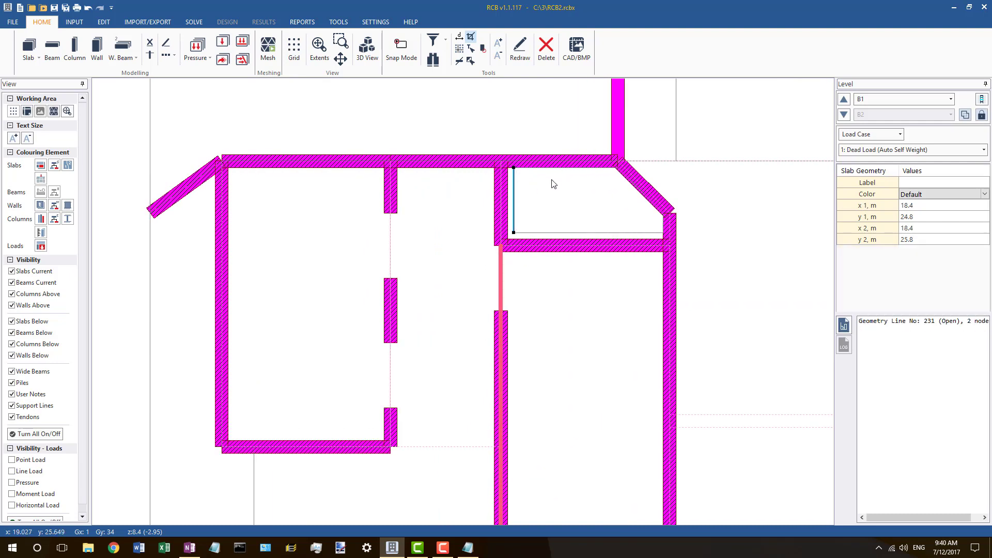
pyautogui.click(421, 162)
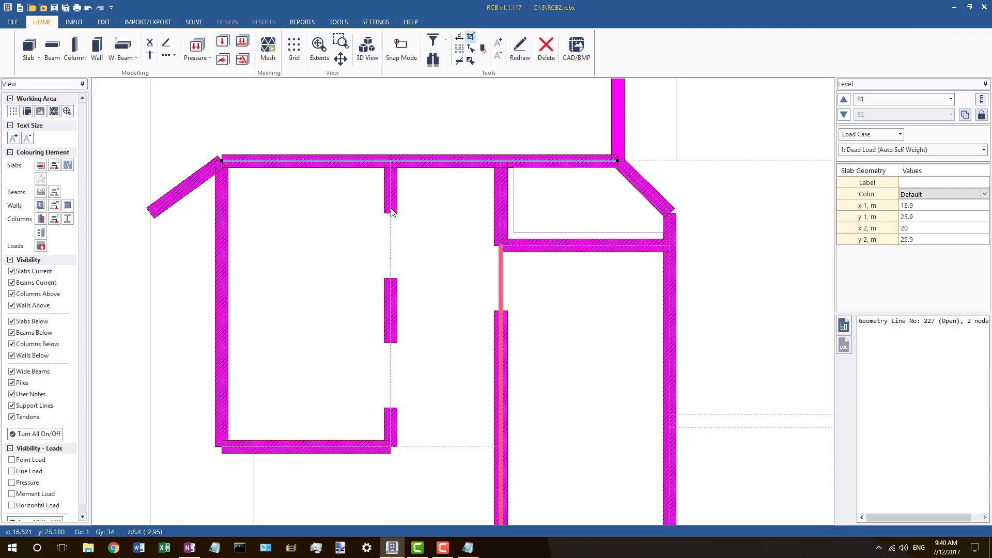
pyautogui.click(390, 209)
pyautogui.scroll(-3, 424, 214)
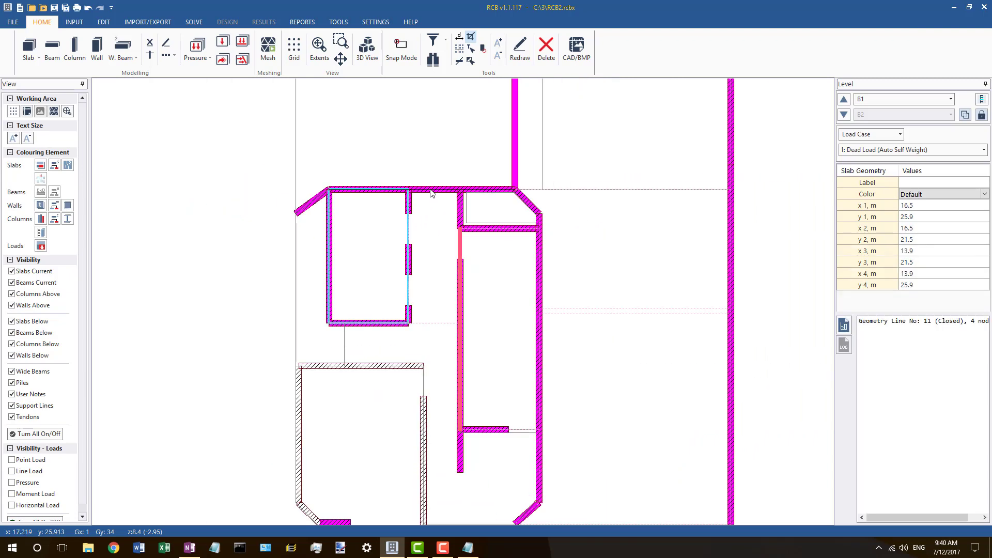
pyautogui.scroll(-2, 429, 217)
pyautogui.scroll(2, 421, 224)
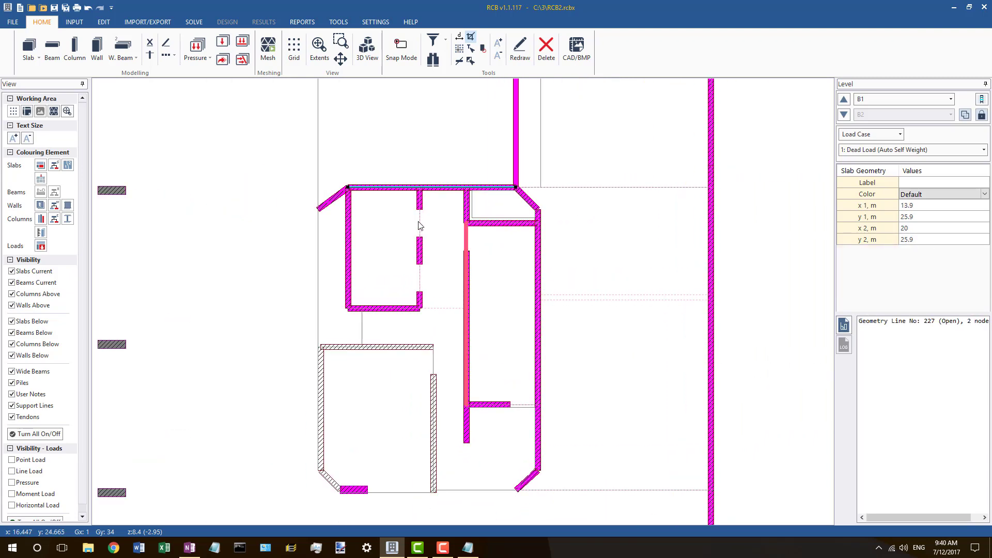
pyautogui.click(471, 209)
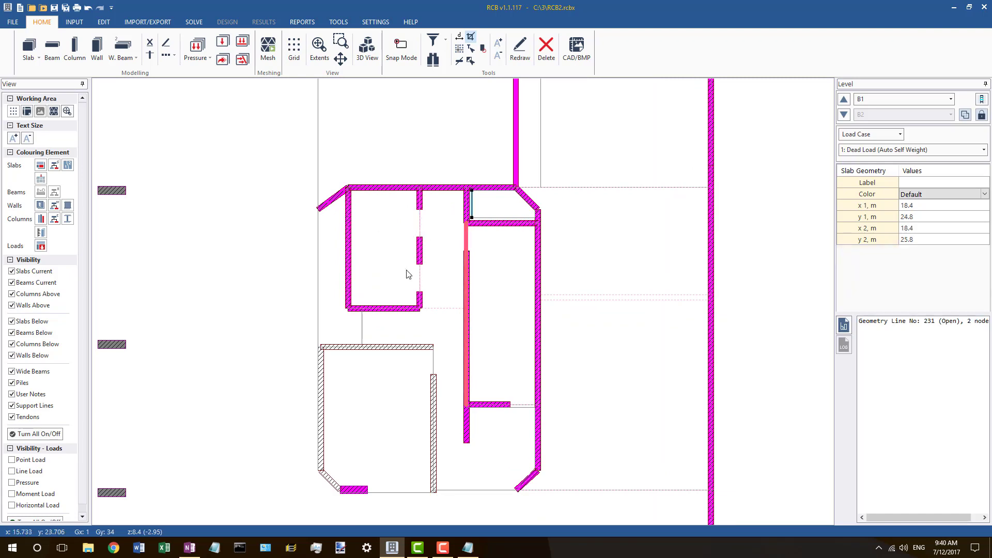
pyautogui.click(362, 315)
pyautogui.scroll(3, 465, 215)
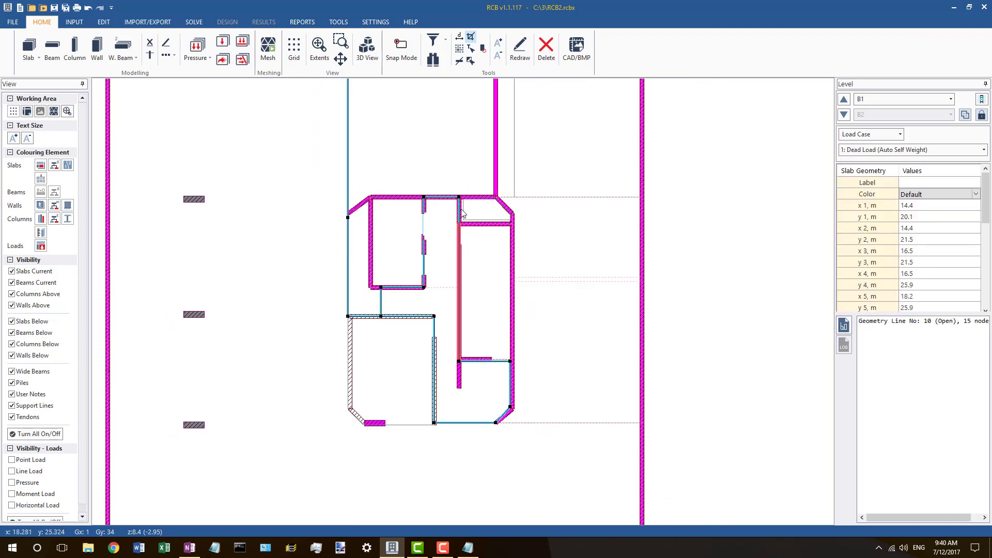
pyautogui.click(504, 188)
pyautogui.scroll(1, 494, 193)
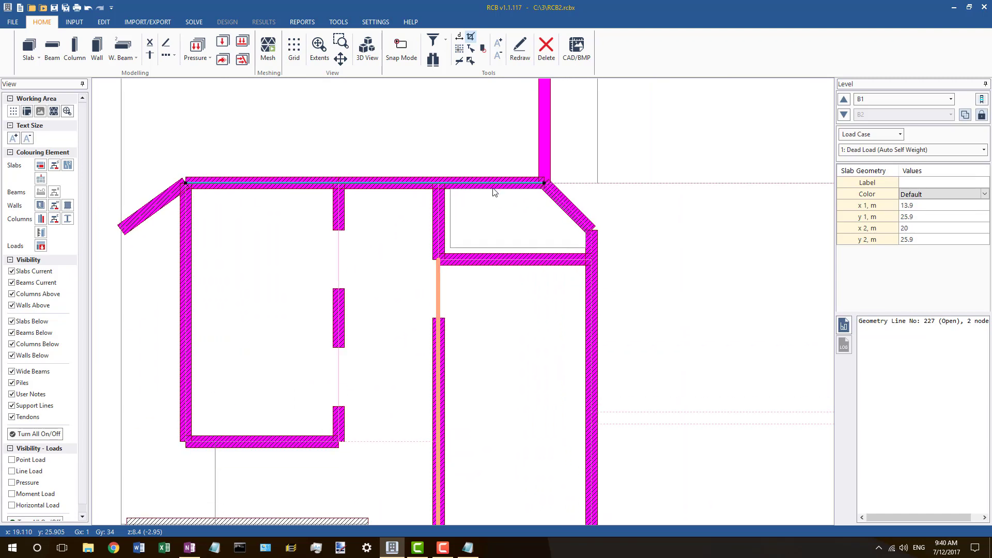
# Step: Delete the short vertical slab line at x 18.4 and the horizontal one at y 24.8 inside the small upper right core cell
pyautogui.click(436, 207)
pyautogui.click(450, 203)
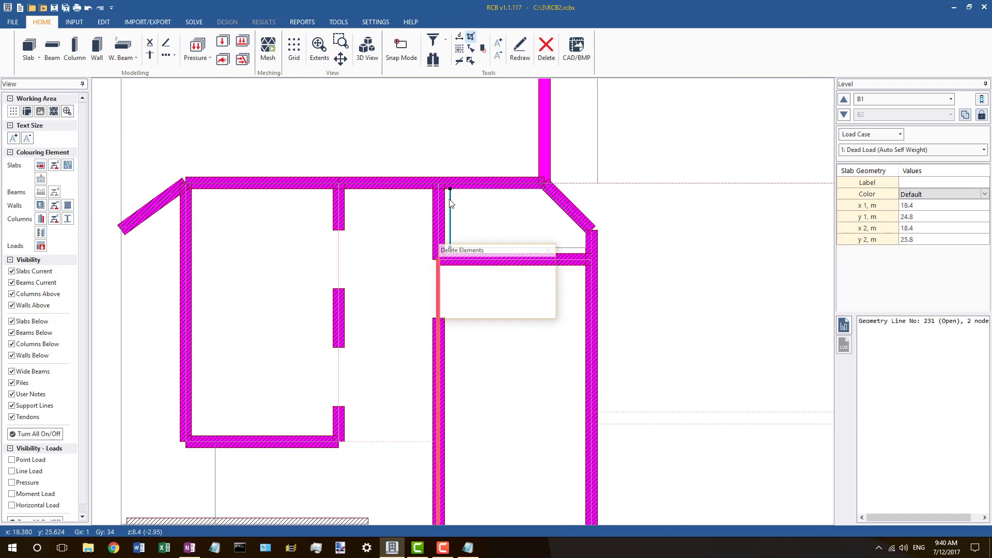
pyautogui.click(454, 253)
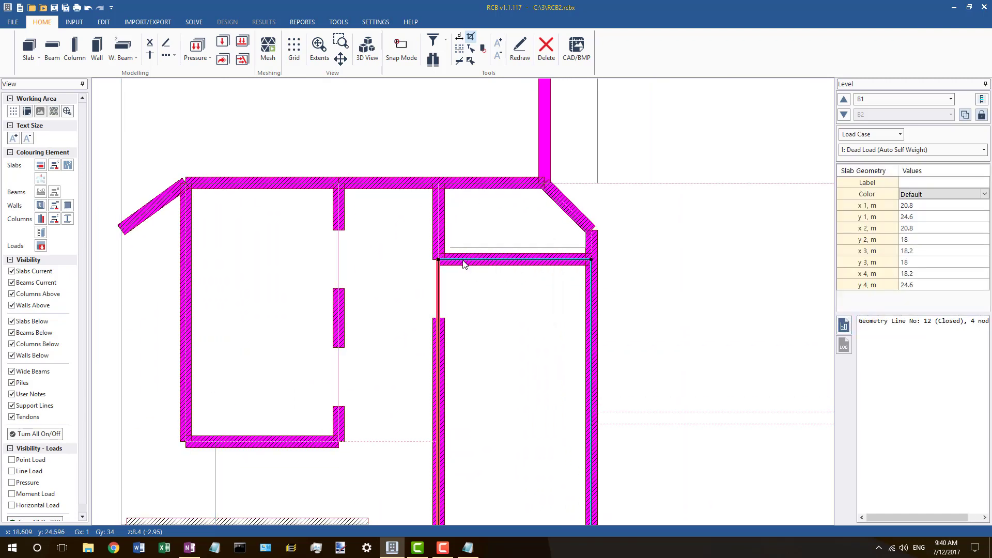
pyautogui.scroll(-2, 511, 227)
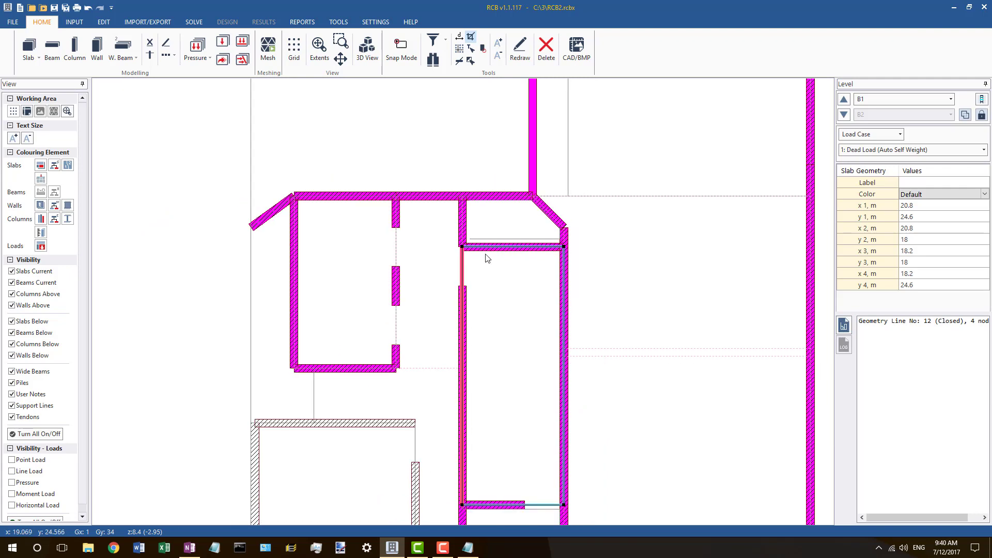
pyautogui.click(534, 239)
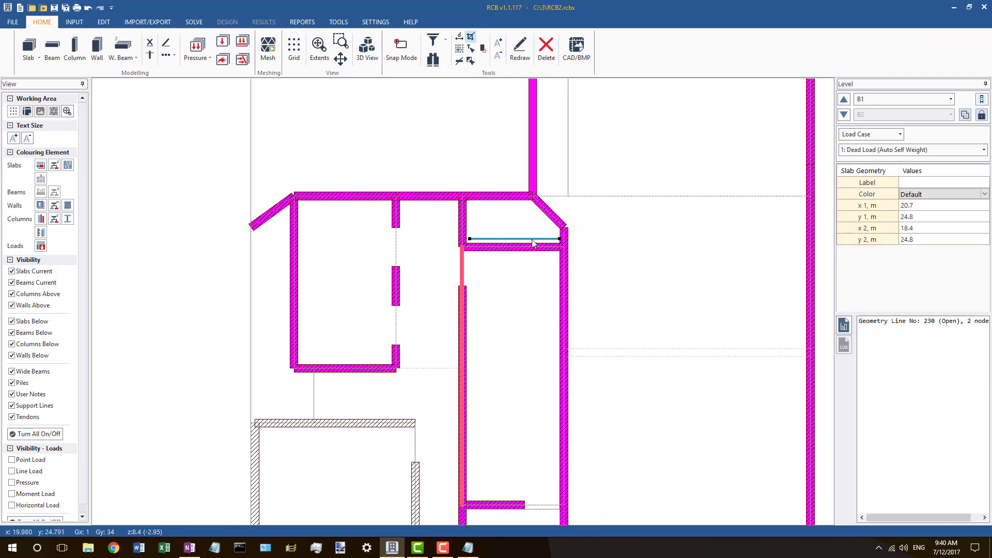
pyautogui.press('Delete')
# Step: Move the ends of the short vertical slab line beside the small cell's right wall onto that wall's centreline
pyautogui.scroll(3, 547, 245)
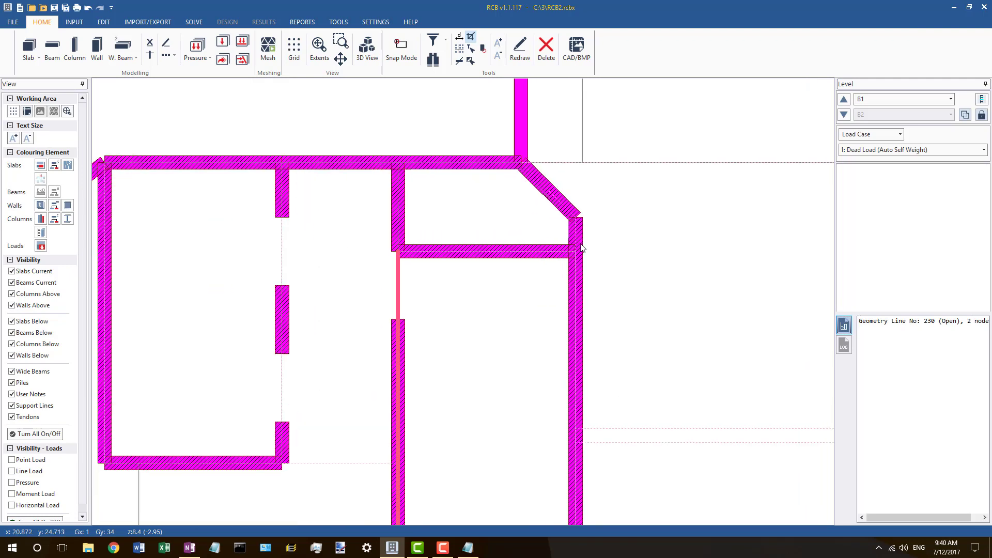
pyautogui.click(564, 235)
pyautogui.moveTo(563, 236); pyautogui.dragTo(573, 253)
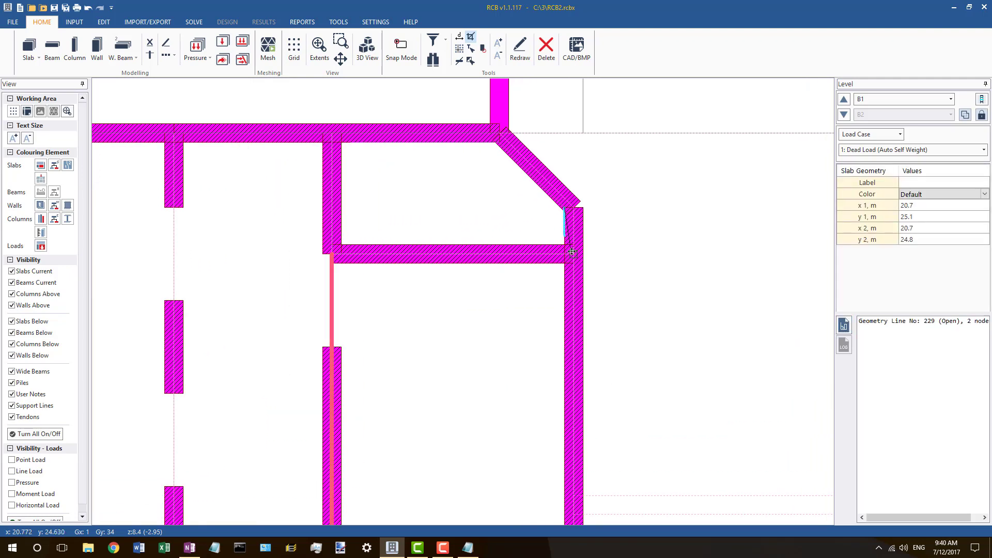
pyautogui.click(563, 206)
pyautogui.moveTo(573, 208); pyautogui.dragTo(573, 207)
# Step: Align the long diagonal slab line of the small upper right cell with the diagonal wall's centreline at its upper end
pyautogui.click(559, 203)
pyautogui.click(562, 205)
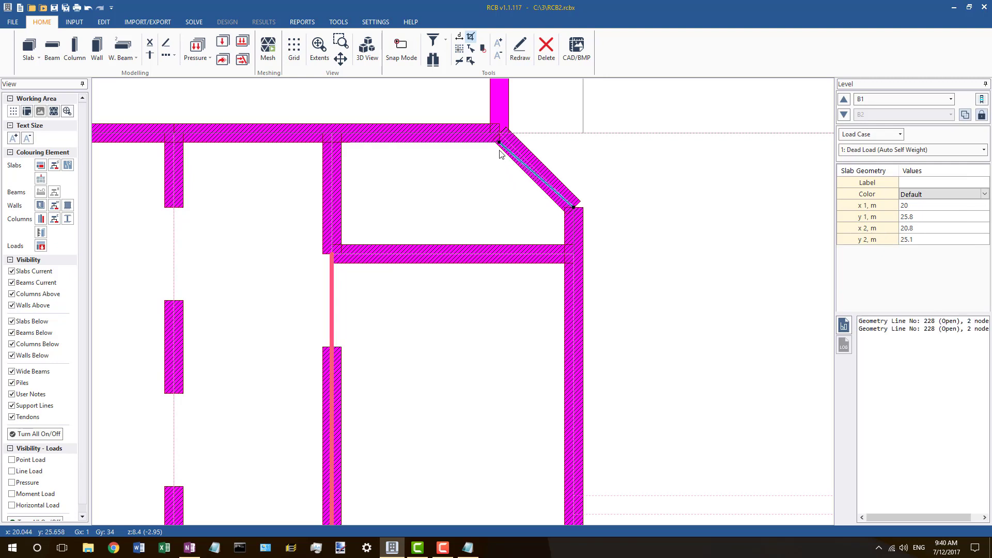
pyautogui.click(500, 136)
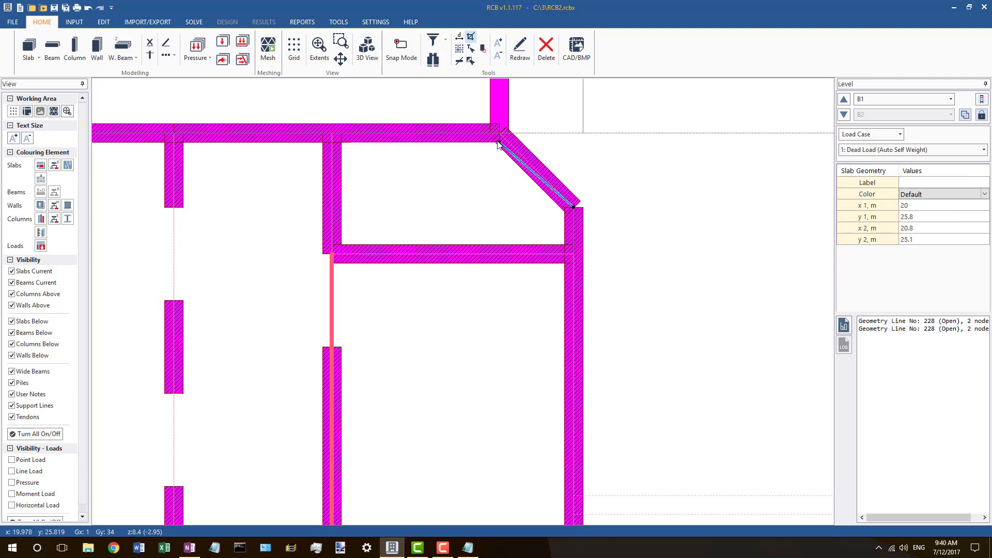
pyautogui.click(489, 174)
# Step: Delete the short diagonal slab line running from 20, 25.8 to 20.4, 25.4
pyautogui.click(515, 152)
pyautogui.click(511, 155)
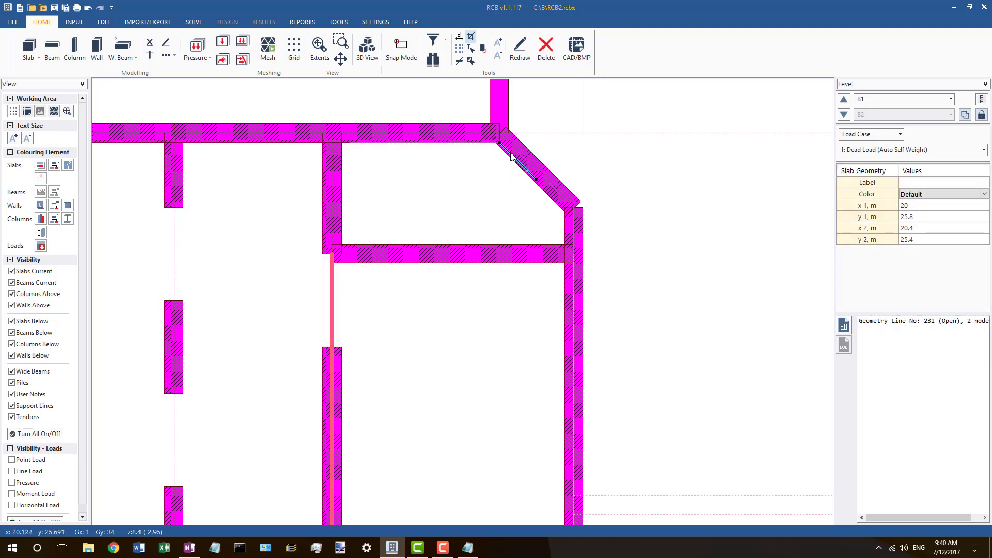
pyautogui.press('Delete')
pyautogui.press('Return')
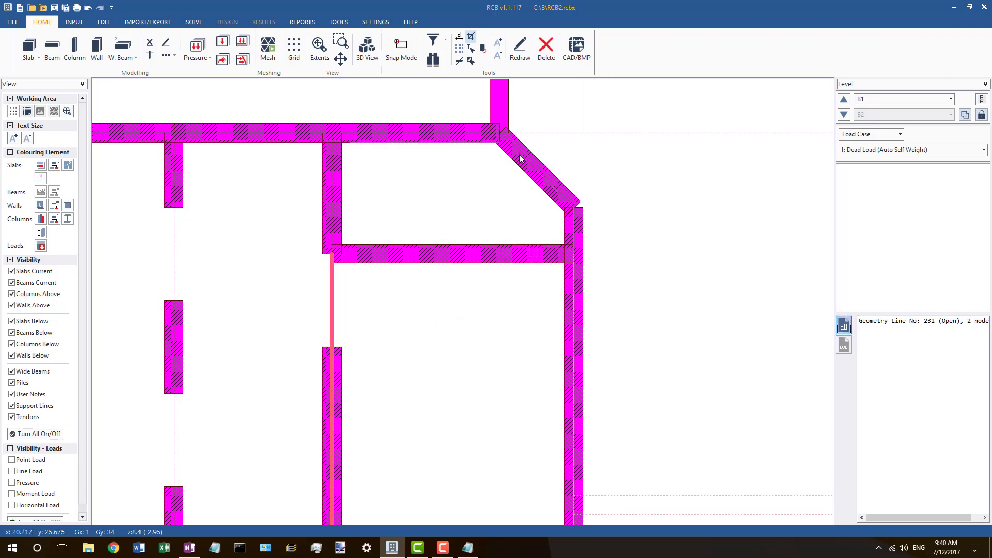
# Step: Examine the top core wall and the course of the 15-node slab line around the core
pyautogui.click(454, 132)
pyautogui.click(449, 133)
pyautogui.scroll(-1, 556, 179)
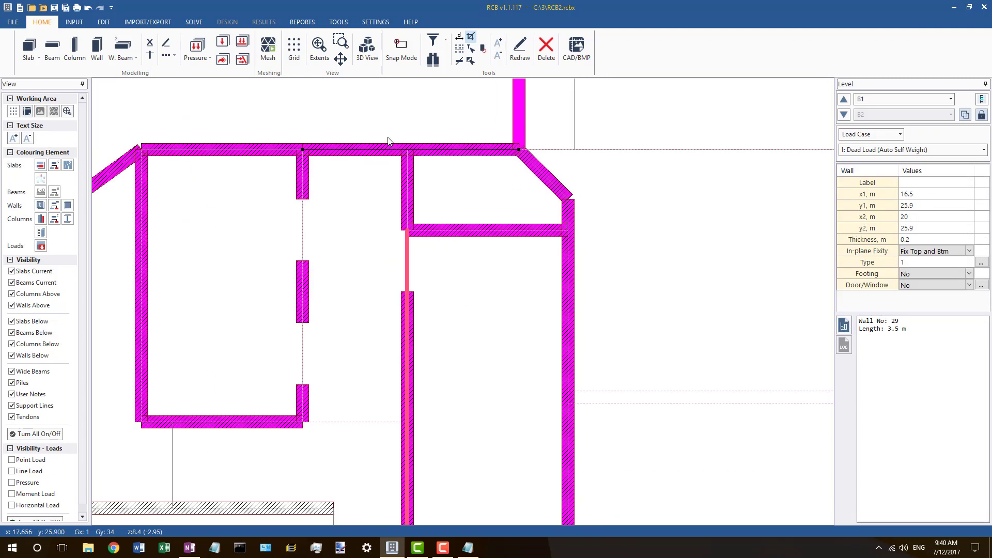
pyautogui.click(415, 131)
pyautogui.scroll(-1, 538, 197)
pyautogui.scroll(-3, 474, 297)
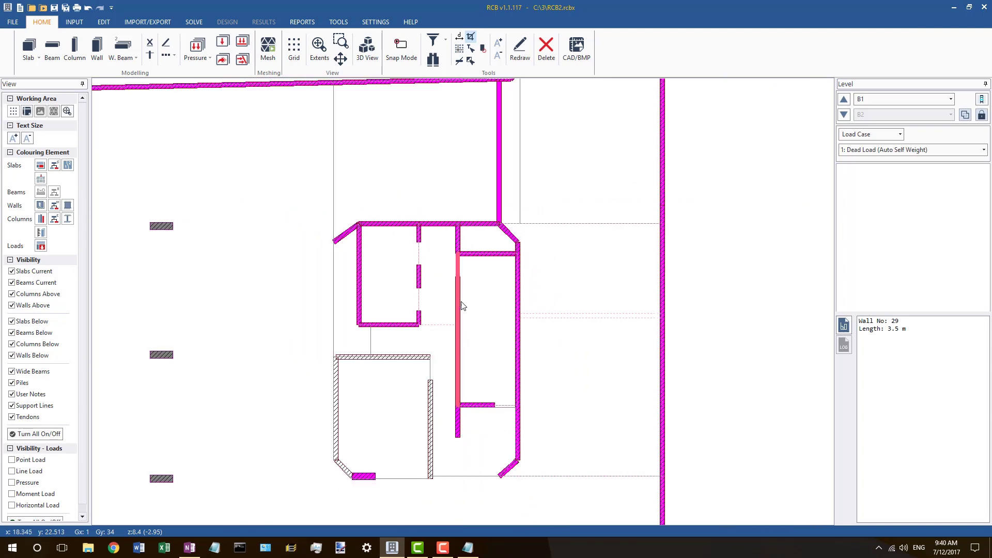
pyautogui.scroll(2, 503, 361)
pyautogui.click(504, 364)
pyautogui.click(504, 366)
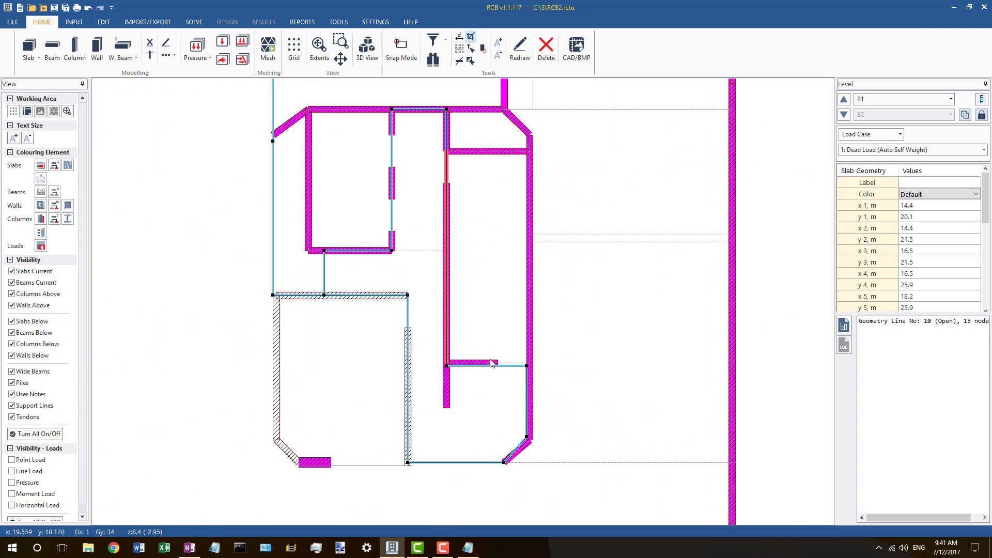
pyautogui.scroll(-3, 466, 351)
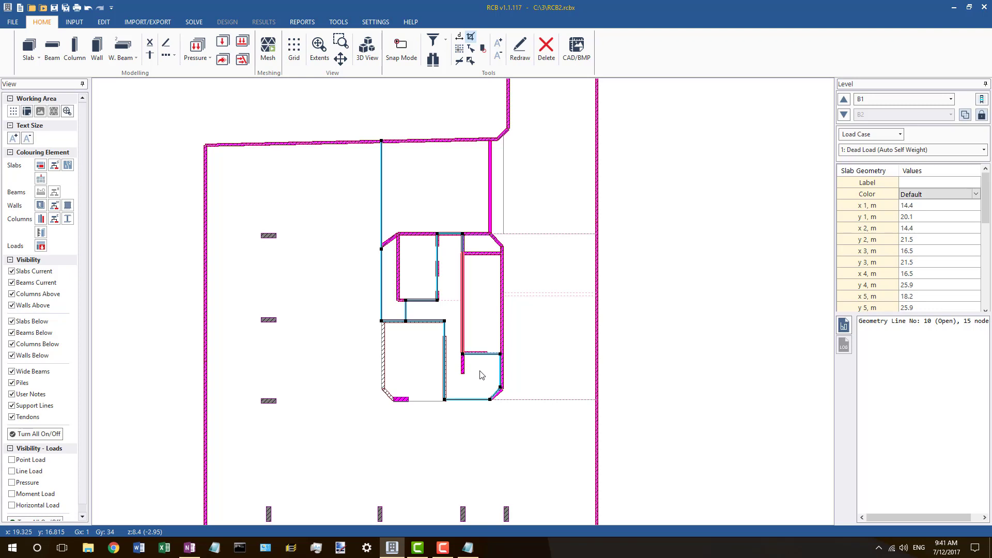
pyautogui.scroll(3, 480, 375)
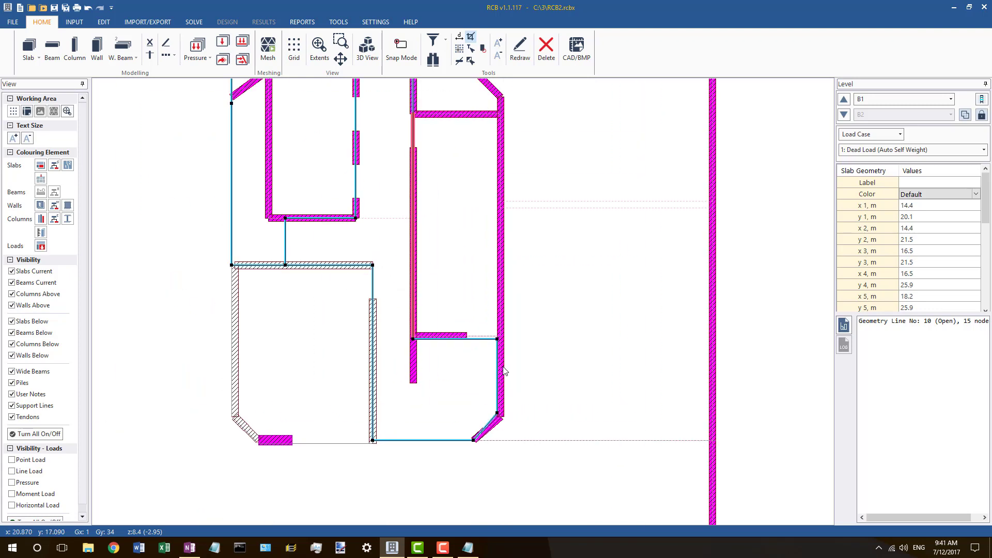
# Step: Move the 15-node slab line's two upper corners and lower right node in the lower right core cell onto the wall centrelines
pyautogui.scroll(2, 505, 371)
pyautogui.moveTo(366, 325); pyautogui.dragTo(366, 321)
pyautogui.moveTo(496, 326); pyautogui.dragTo(501, 320)
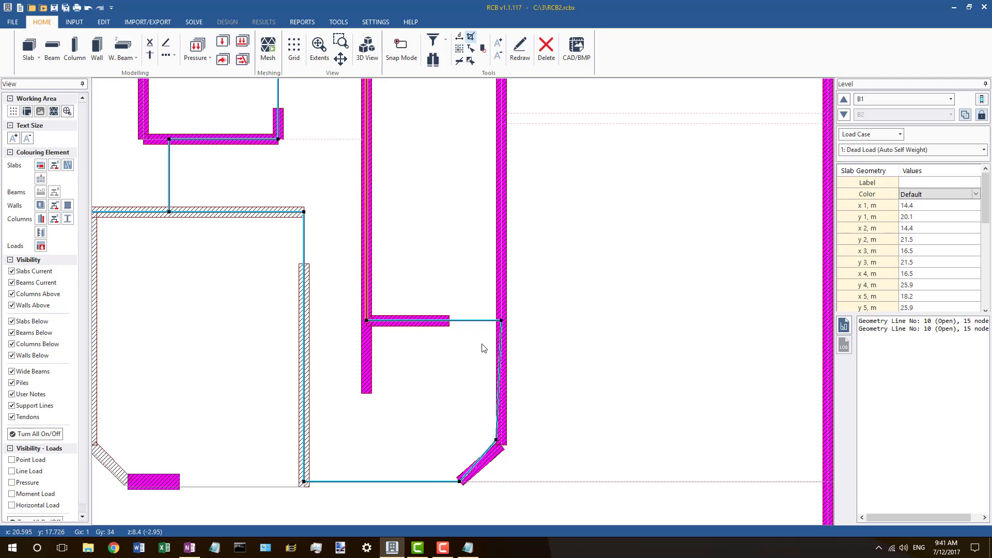
pyautogui.moveTo(496, 440); pyautogui.dragTo(501, 446)
pyautogui.scroll(-2, 502, 358)
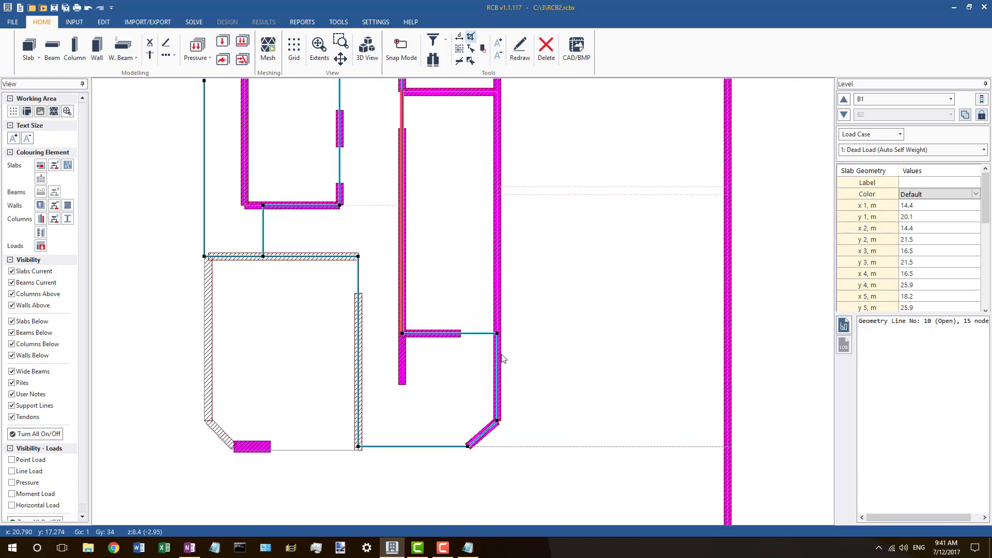
# Step: Examine where the five-node and 15-node slab lines meet the lower end of the vertical wall at x 17
pyautogui.scroll(-1, 413, 361)
pyautogui.scroll(2, 406, 413)
pyautogui.click(397, 425)
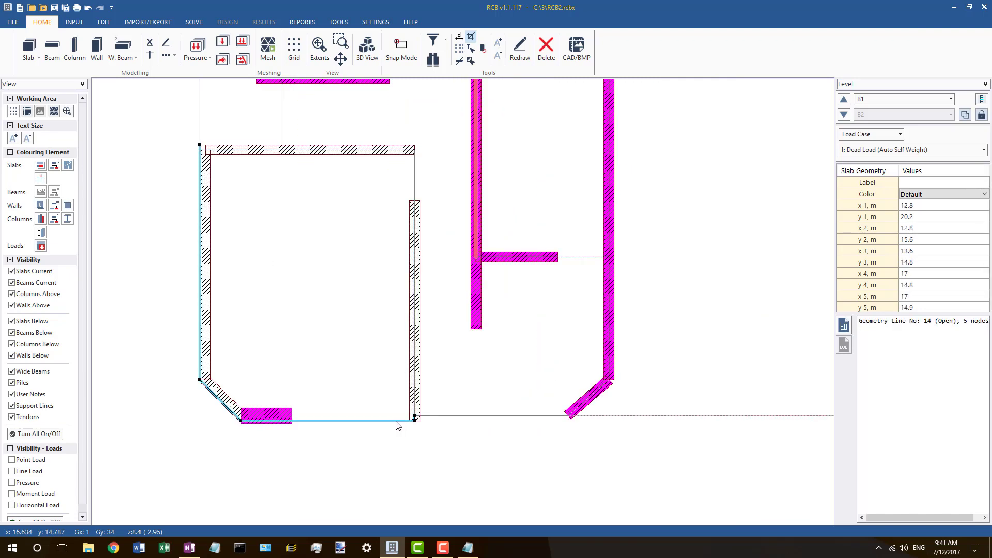
pyautogui.scroll(1, 413, 420)
pyautogui.scroll(-2, 449, 403)
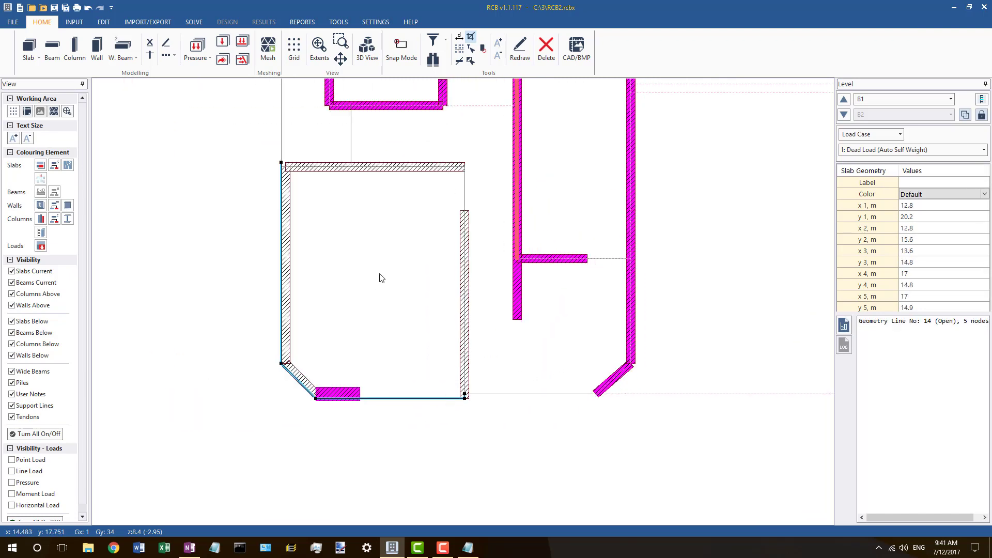
pyautogui.press('Escape')
pyautogui.scroll(3, 459, 412)
pyautogui.click(497, 377)
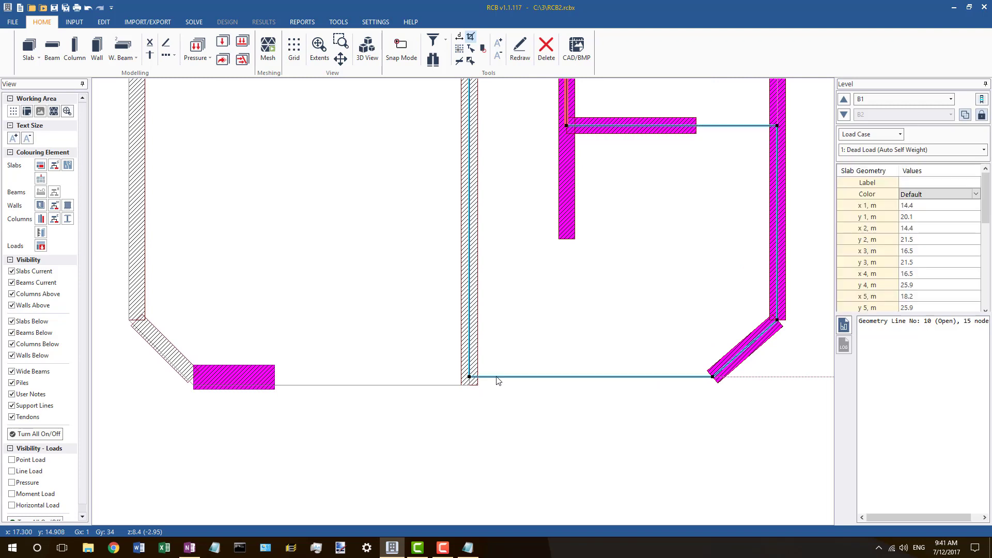
pyautogui.scroll(1, 528, 373)
pyautogui.scroll(-3, 491, 359)
pyautogui.press('Escape')
pyautogui.scroll(1, 537, 386)
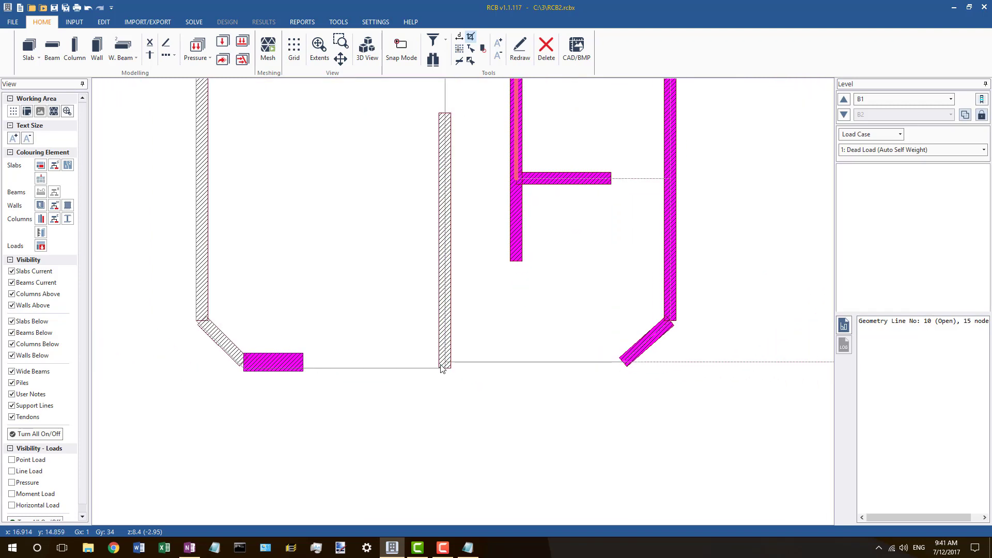
pyautogui.click(442, 368)
pyautogui.scroll(2, 443, 364)
pyautogui.scroll(-3, 440, 382)
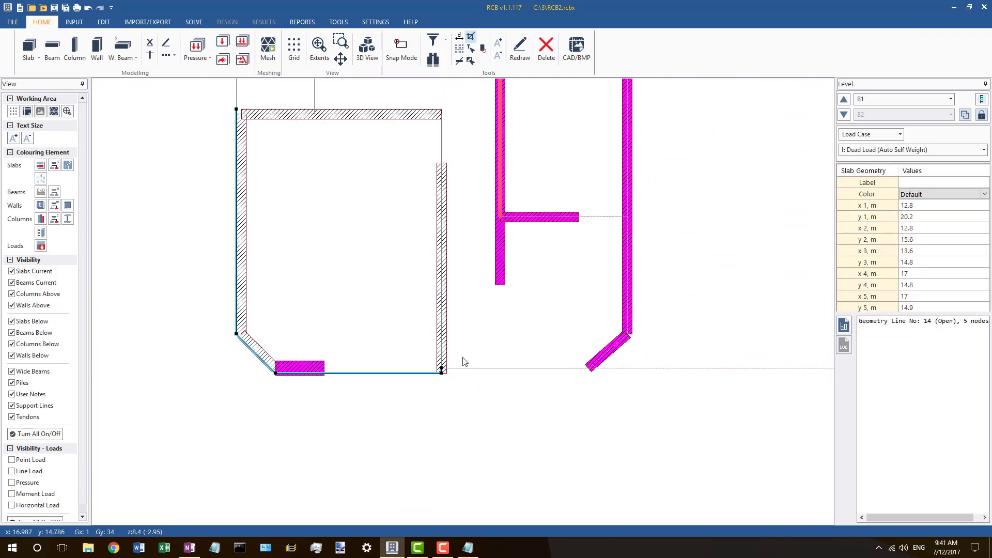
pyautogui.scroll(1, 472, 336)
pyautogui.scroll(2, 420, 382)
pyautogui.click(409, 380)
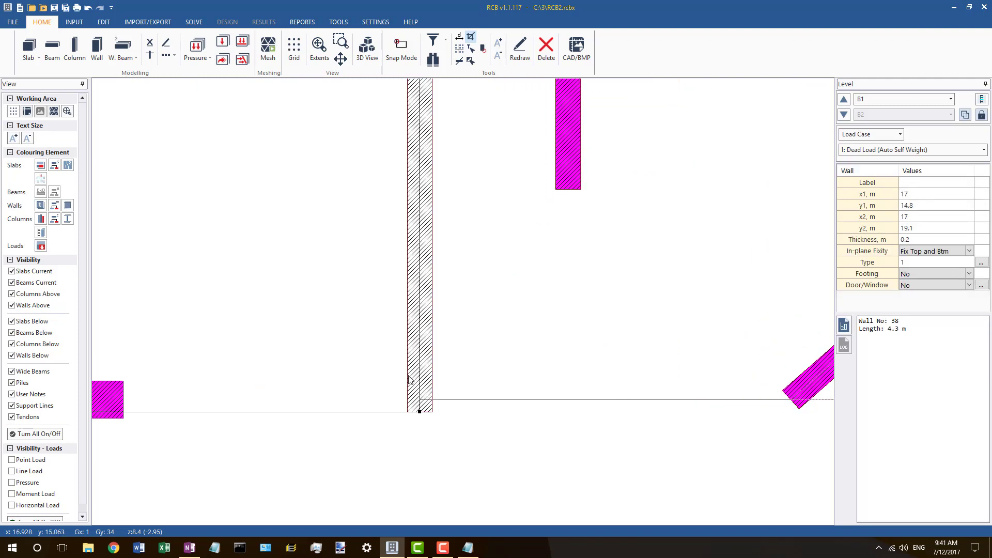
pyautogui.scroll(-1, 409, 380)
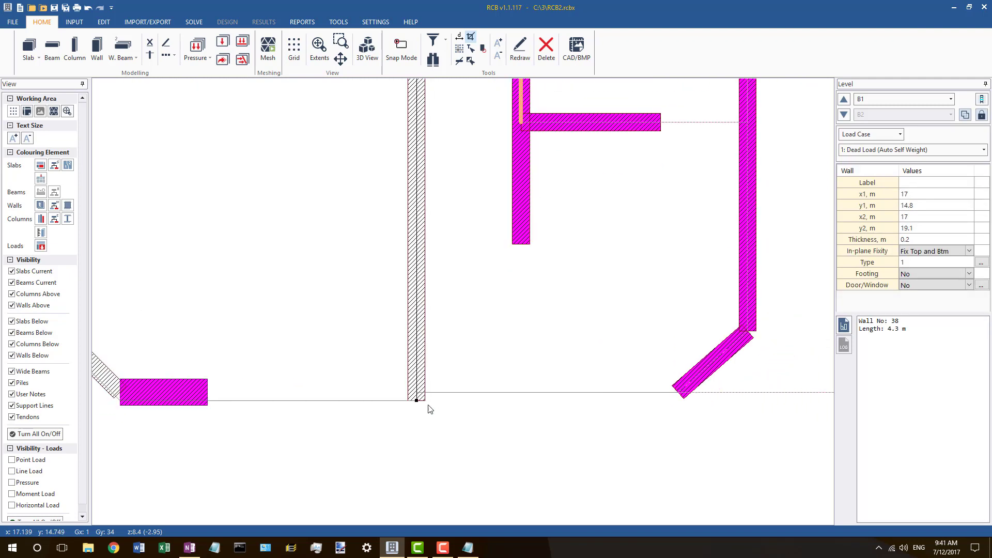
# Step: View the same core area on level L1, return to B1 and select the 15-node slab line
pyautogui.click(843, 99)
pyautogui.click(844, 100)
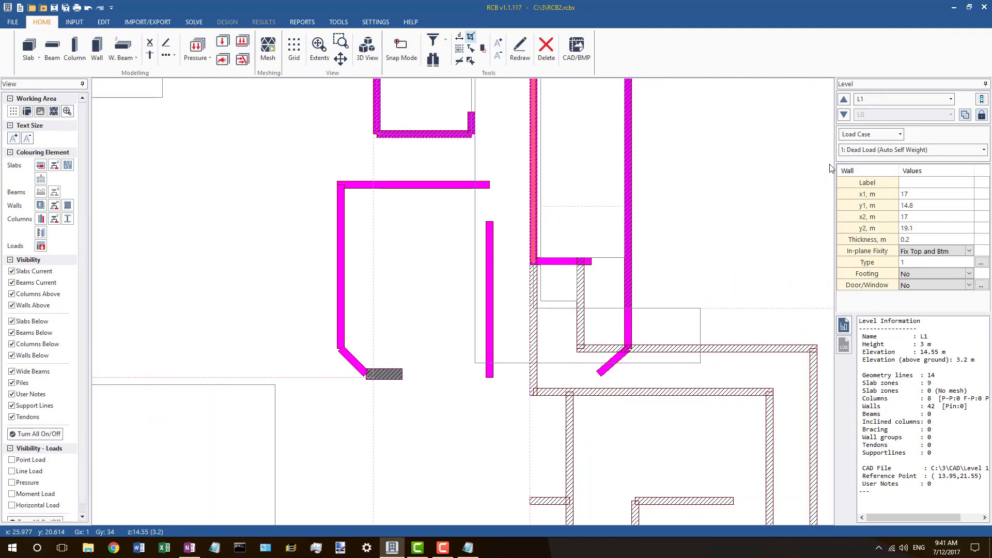
pyautogui.click(843, 115)
pyautogui.click(844, 115)
pyautogui.scroll(2, 533, 392)
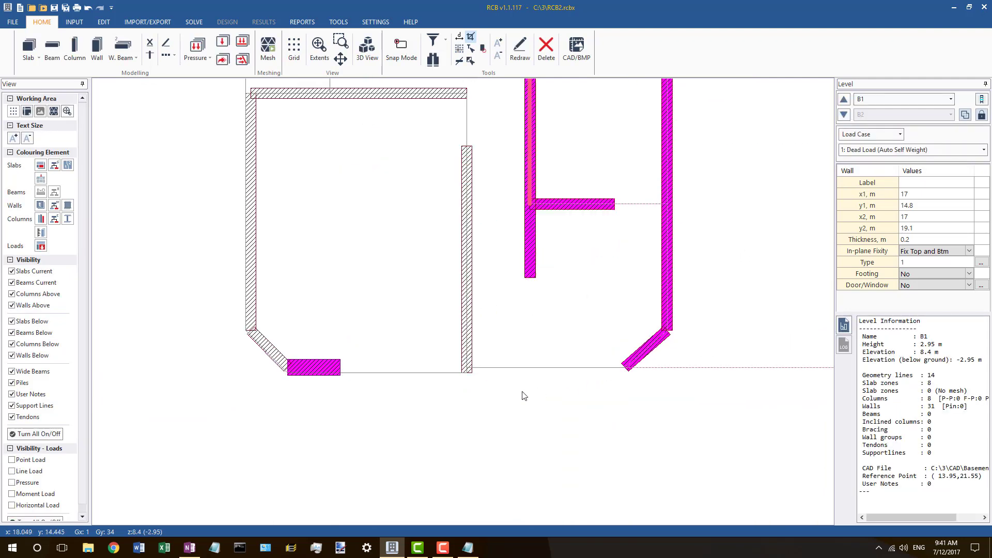
pyautogui.scroll(1, 482, 383)
pyautogui.click(545, 365)
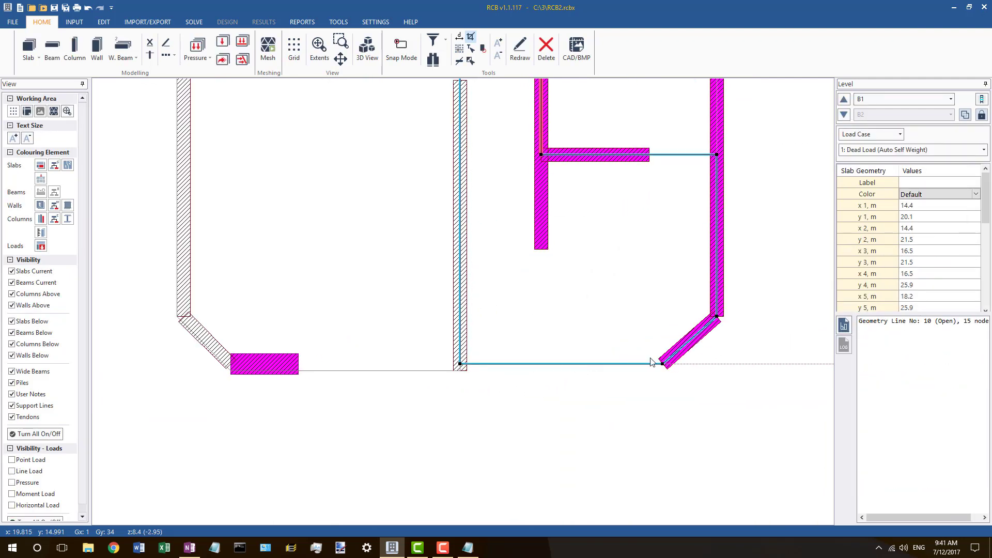
# Step: Set the slab line node below the vertical wall at x 17 as master and move the wall's lower end onto it at y 14.9
pyautogui.rightClick(459, 363)
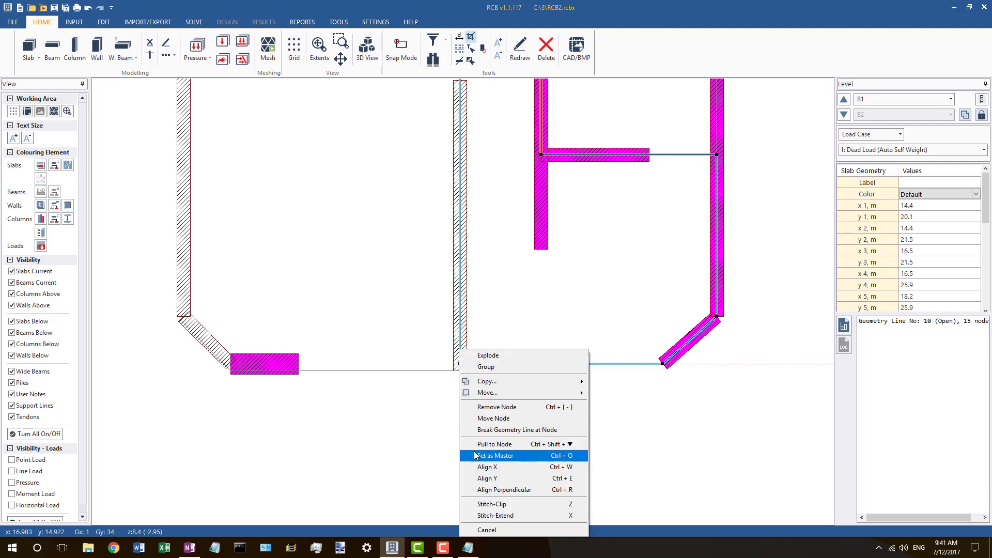
pyautogui.click(478, 455)
pyautogui.click(463, 368)
pyautogui.scroll(5, 463, 369)
pyautogui.scroll(1, 465, 373)
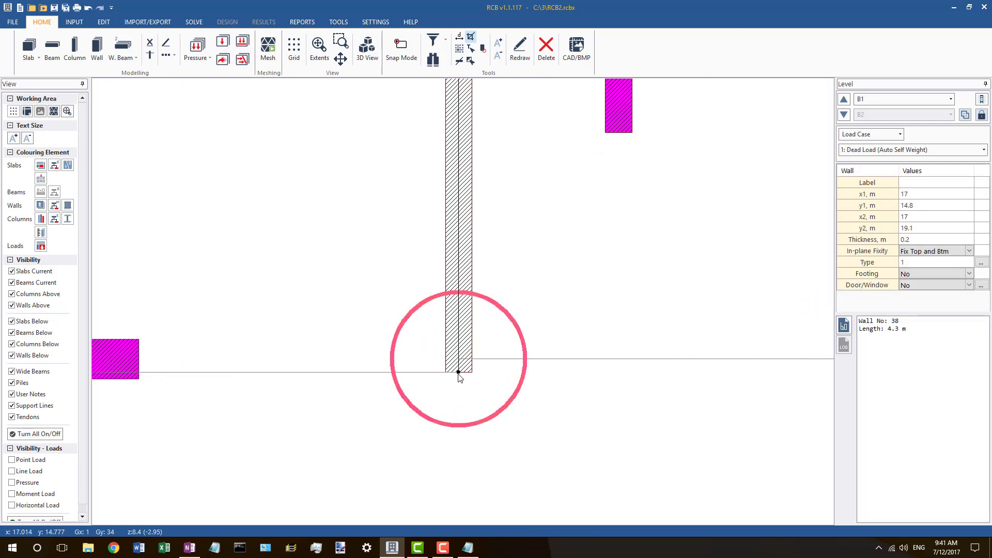
pyautogui.moveTo(458, 372); pyautogui.dragTo(459, 360)
pyautogui.scroll(-5, 542, 379)
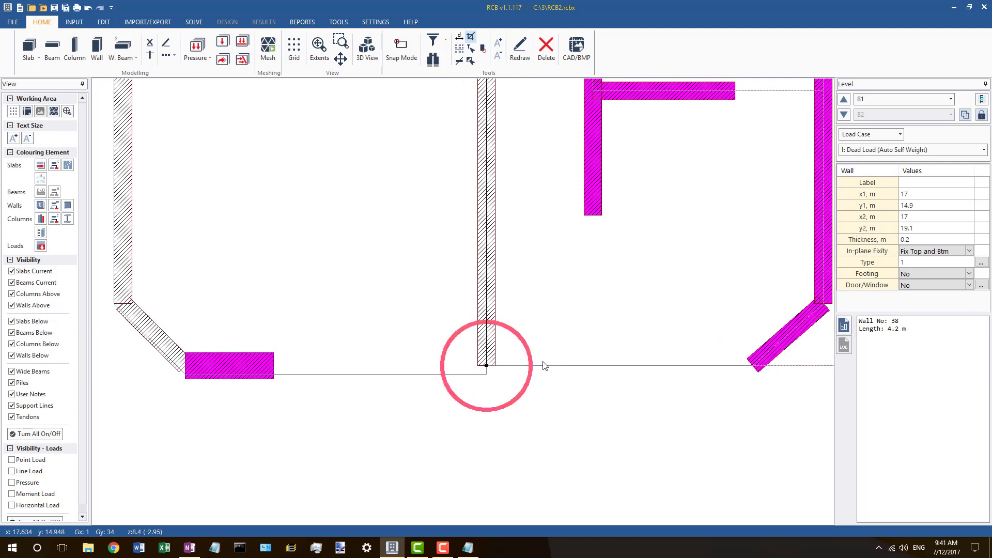
pyautogui.press('Escape')
# Step: Remove the redundant corner node at x 17, y 14.8 from the five-node slab line
pyautogui.click(401, 375)
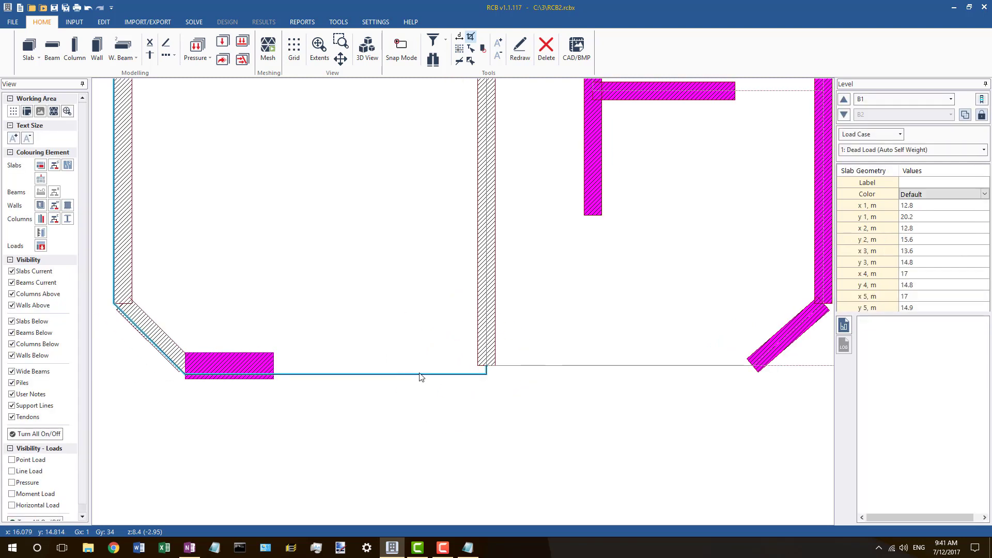
pyautogui.rightClick(486, 377)
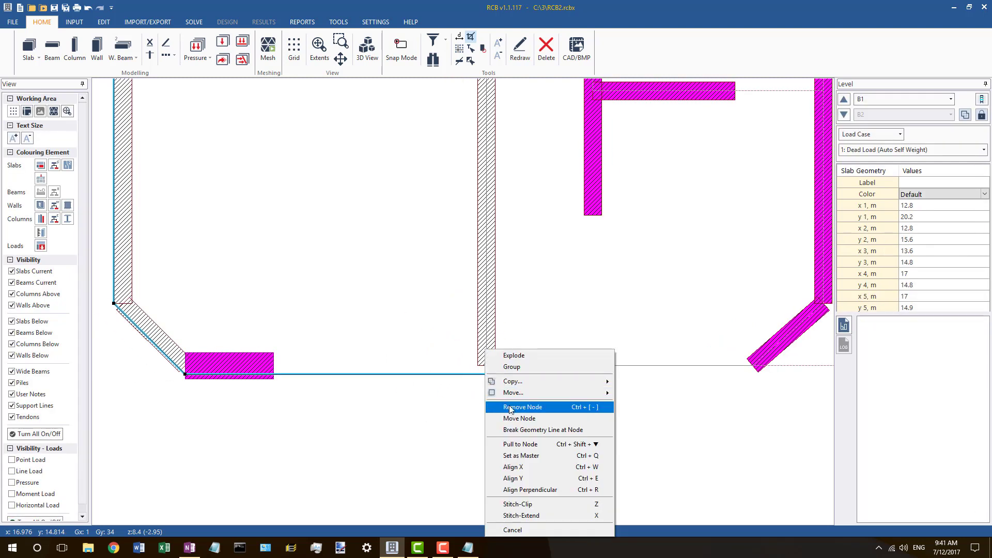
pyautogui.click(505, 406)
# Step: Set the column at x 14.1 as master and align the four-node slab line's bottom segment with its centre in Y
pyautogui.click(253, 376)
pyautogui.rightClick(250, 367)
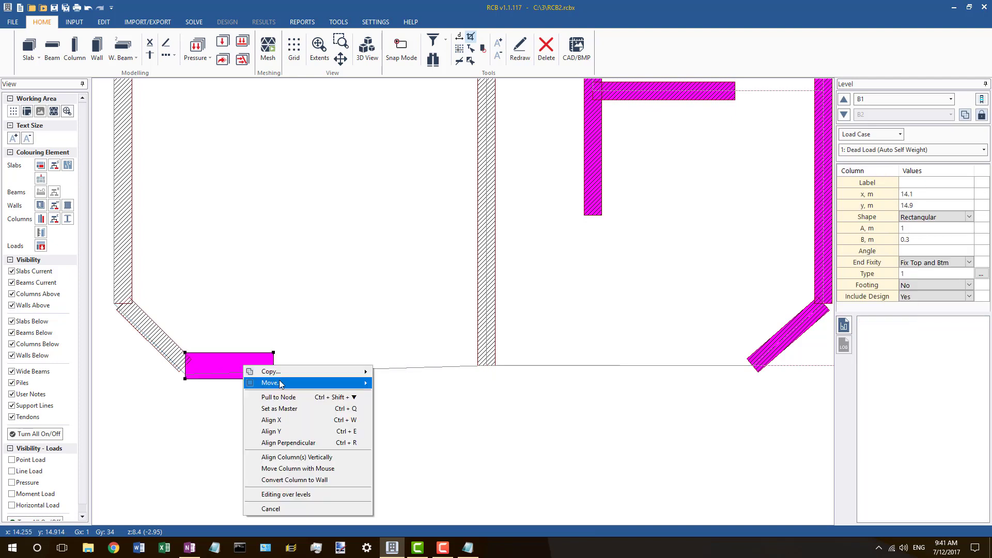
pyautogui.click(276, 410)
pyautogui.rightClick(263, 376)
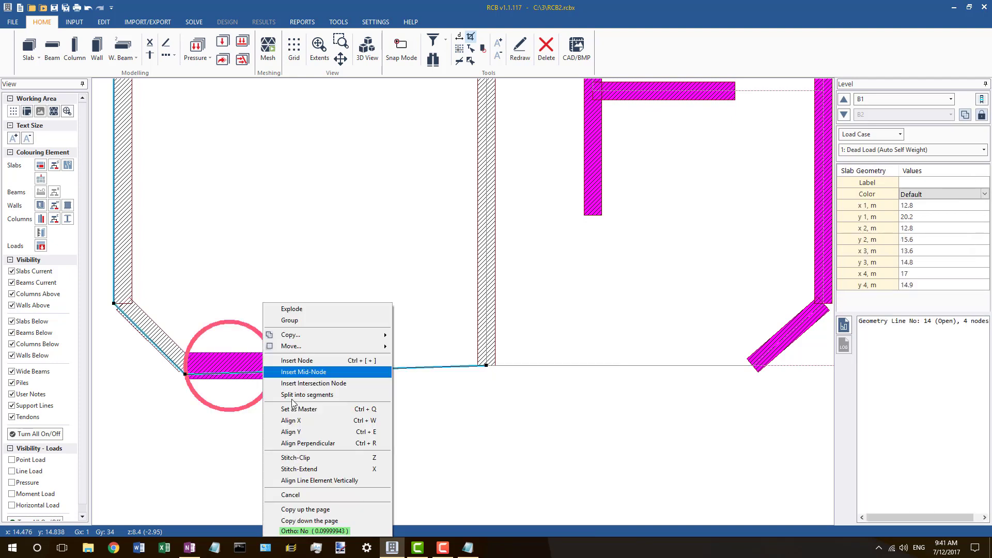
pyautogui.click(279, 413)
pyautogui.click(249, 370)
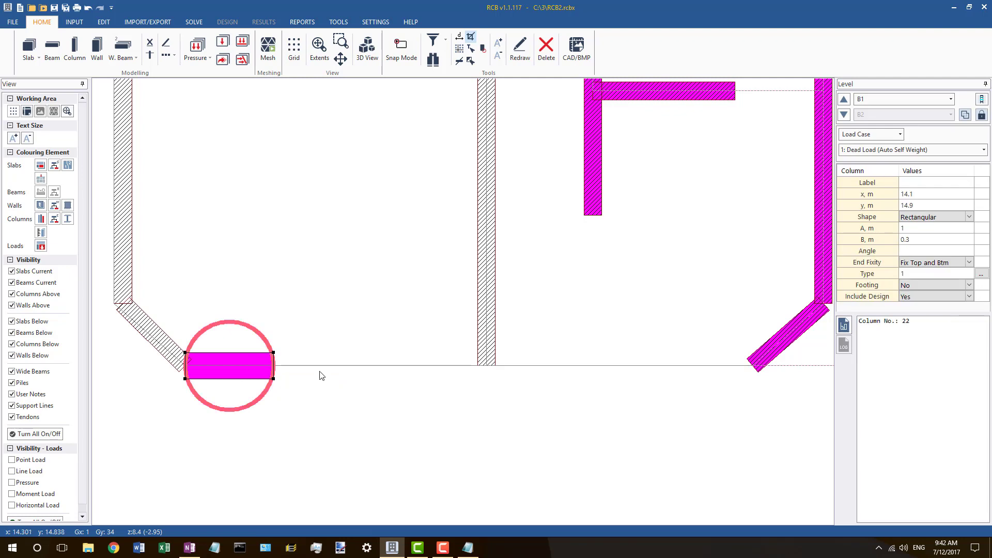
# Step: Move the four-node slab line's two upper nodes onto the wall centrelines at x 12.9, y 15.6 and x 12.9, y 20.1
pyautogui.scroll(-3, 591, 346)
pyautogui.scroll(3, 326, 373)
pyautogui.click(286, 347)
pyautogui.scroll(4, 291, 319)
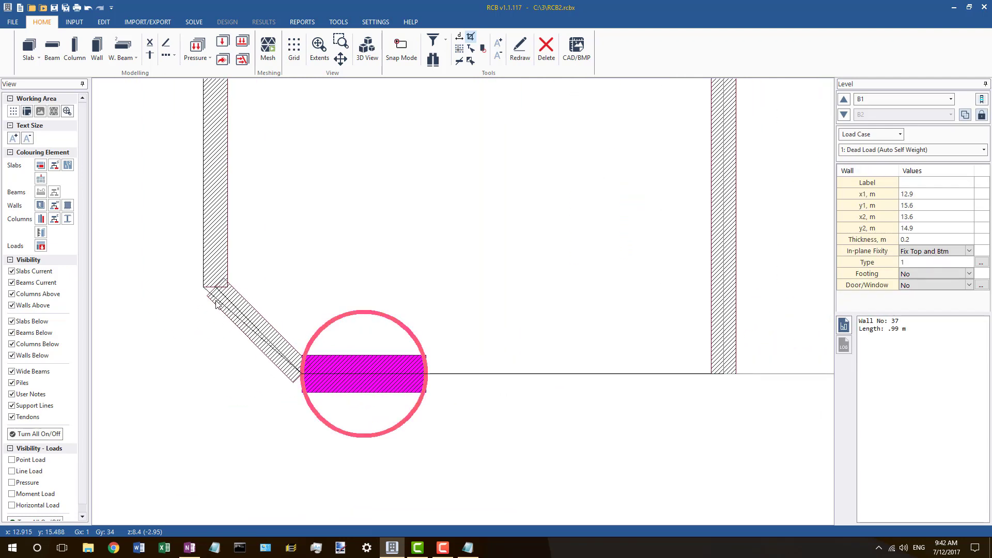
pyautogui.click(206, 287)
pyautogui.moveTo(202, 288); pyautogui.dragTo(215, 287)
pyautogui.scroll(-6, 354, 364)
pyautogui.scroll(1, 305, 192)
pyautogui.scroll(2, 316, 210)
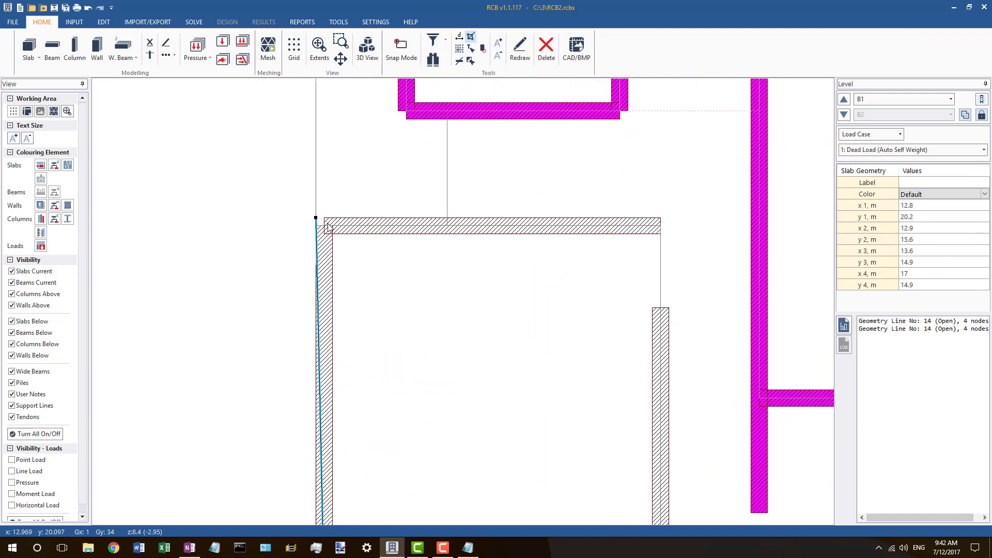
pyautogui.moveTo(316, 218); pyautogui.dragTo(324, 226)
pyautogui.scroll(-4, 349, 286)
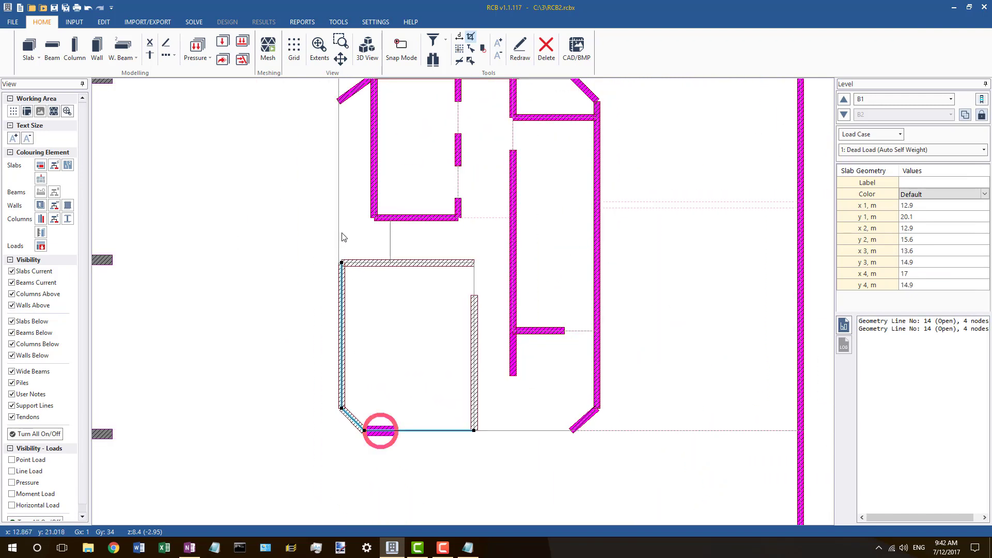
# Step: Move the 15-node slab line's node at the lower left core cell's upper left corner onto the wall centreline at x 12.9, y 20.1
pyautogui.click(338, 232)
pyautogui.scroll(-2, 377, 290)
pyautogui.scroll(2, 359, 251)
pyautogui.scroll(2, 354, 297)
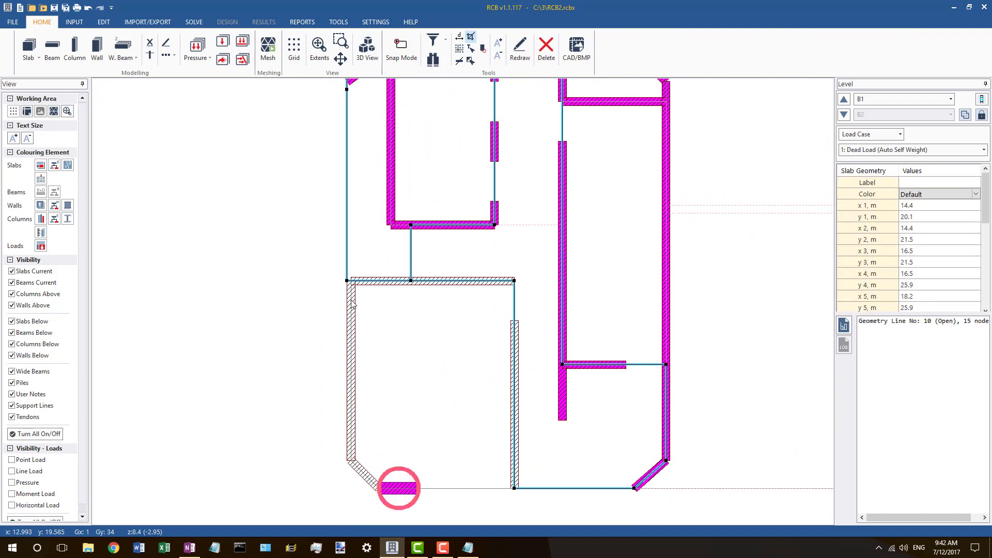
pyautogui.click(352, 301)
pyautogui.scroll(-2, 363, 231)
pyautogui.click(358, 230)
pyautogui.scroll(3, 352, 295)
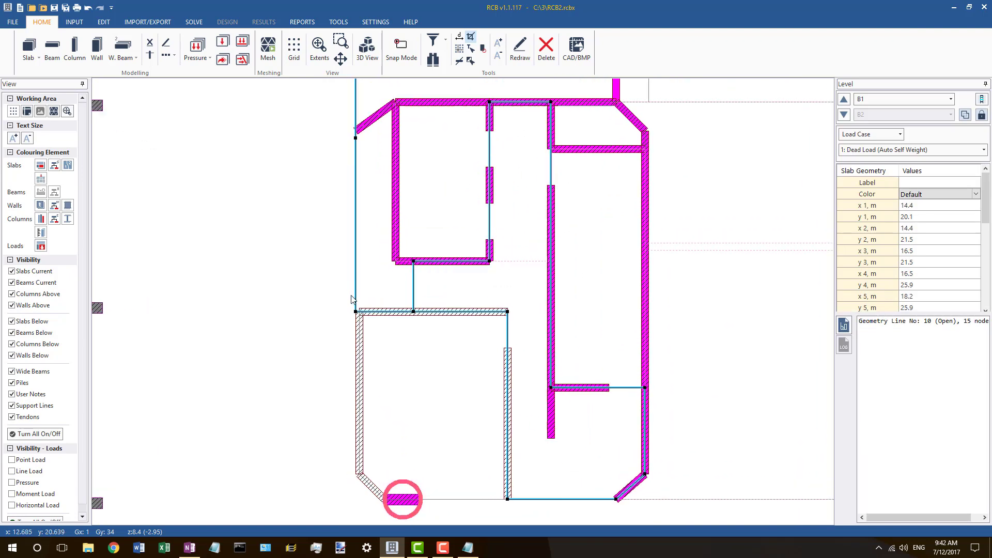
pyautogui.moveTo(357, 313); pyautogui.dragTo(360, 312)
pyautogui.scroll(-3, 353, 265)
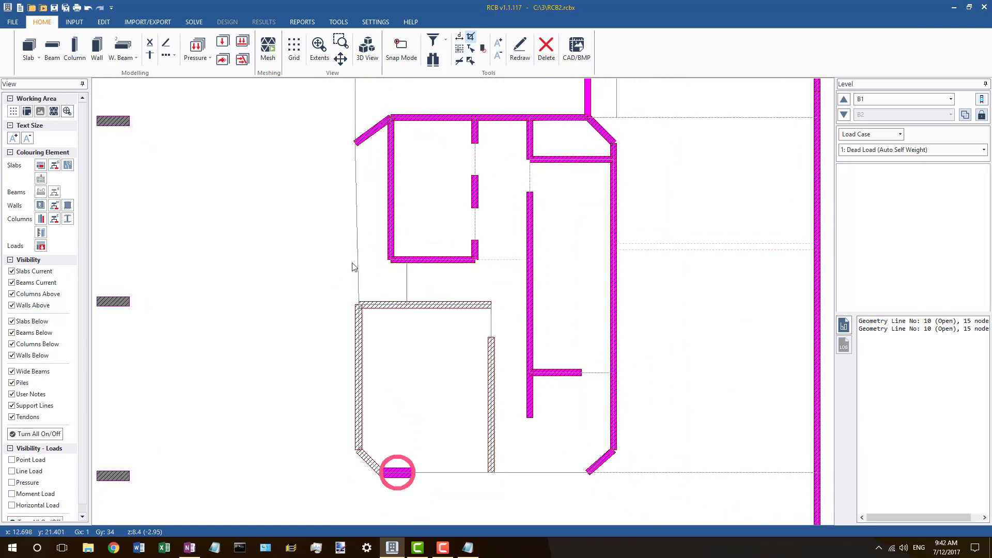
pyautogui.click(355, 187)
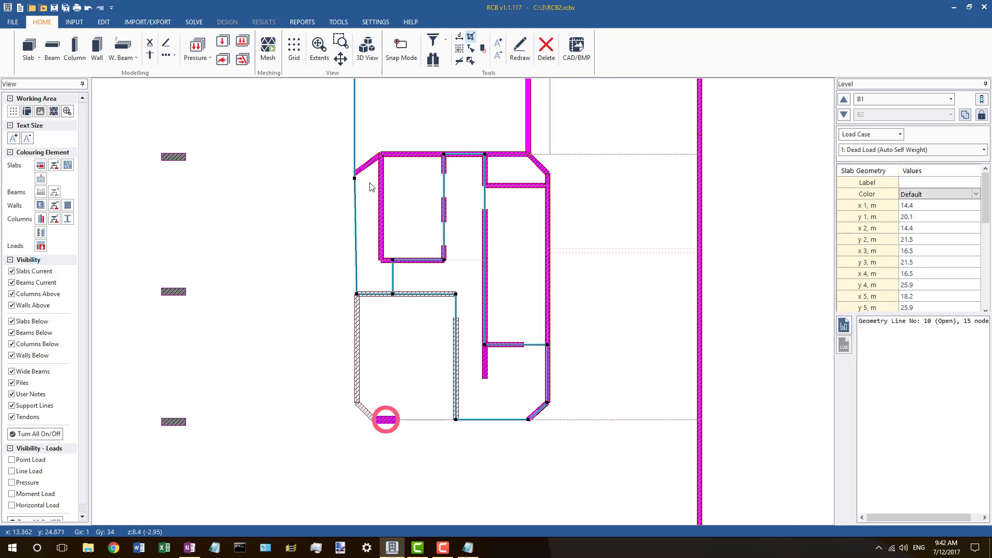
pyautogui.click(317, 265)
pyautogui.click(359, 309)
pyautogui.scroll(-2, 323, 289)
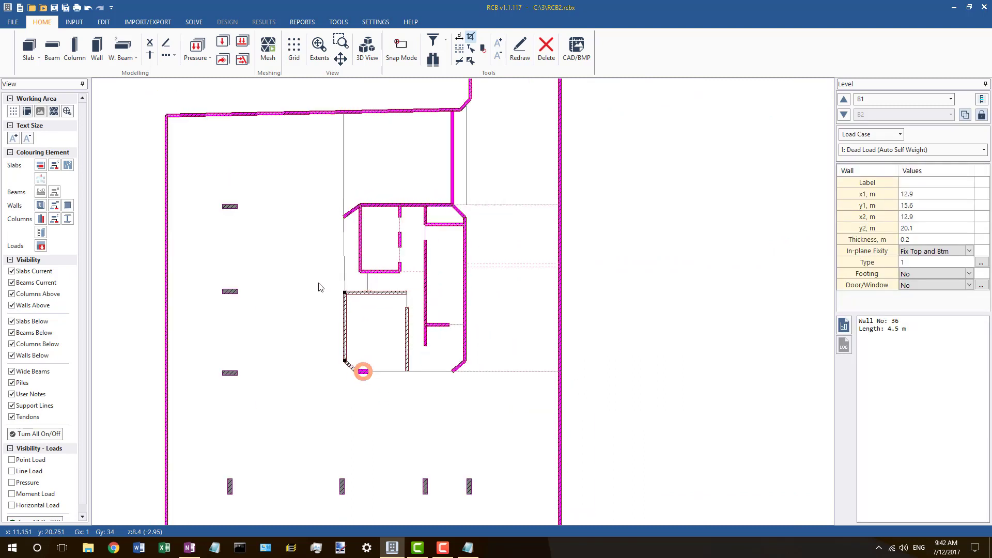
pyautogui.click(658, 380)
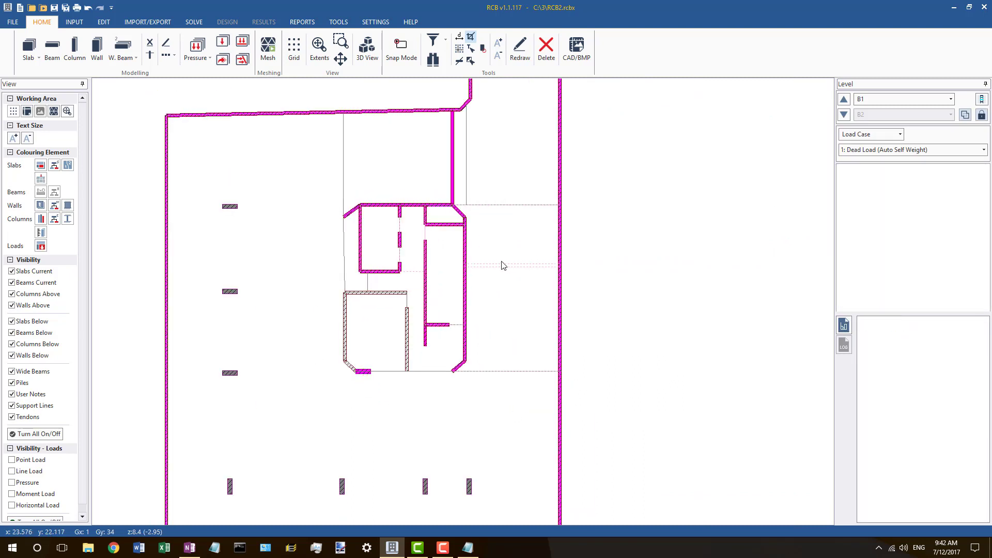
# Step: Go down to master level B3 and copy the two parallel slab lines between the core and the right perimeter wall to levels B1 and B2
pyautogui.click(844, 114)
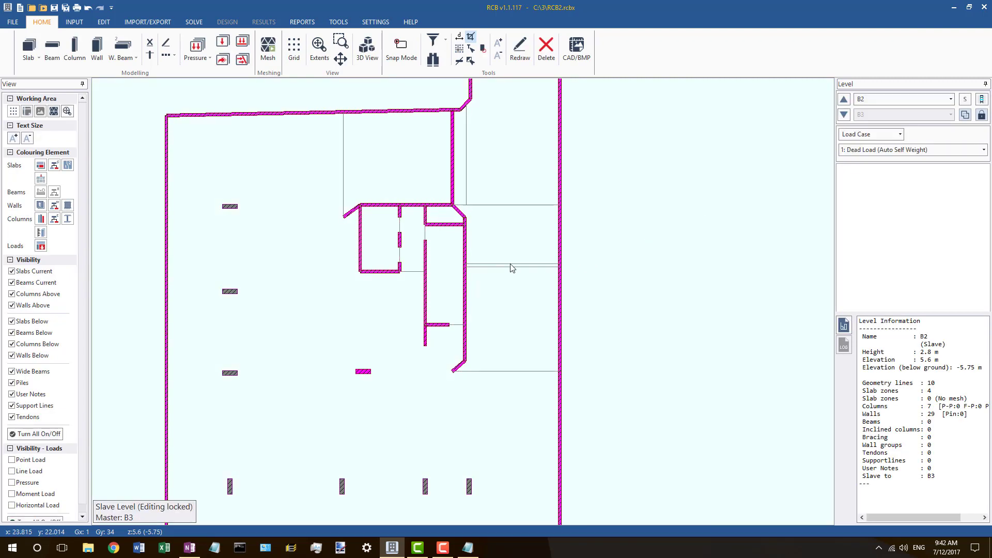
pyautogui.click(843, 114)
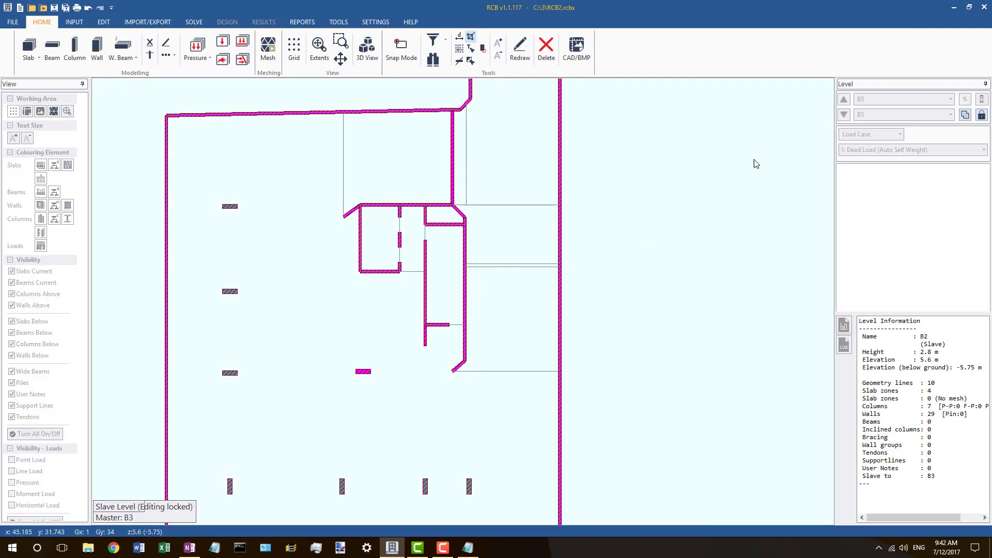
pyautogui.click(519, 266)
pyautogui.click(515, 267)
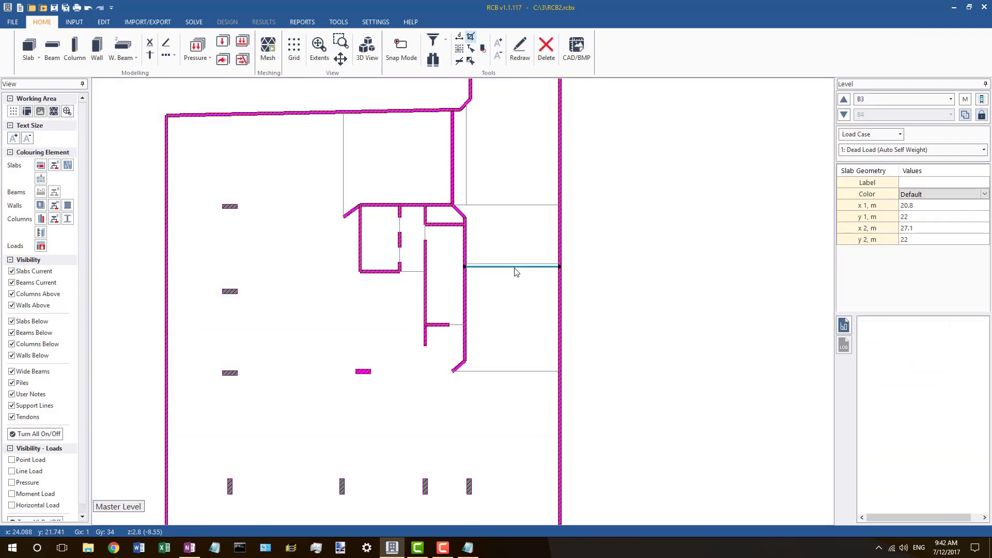
pyautogui.click(509, 266)
pyautogui.click(507, 268)
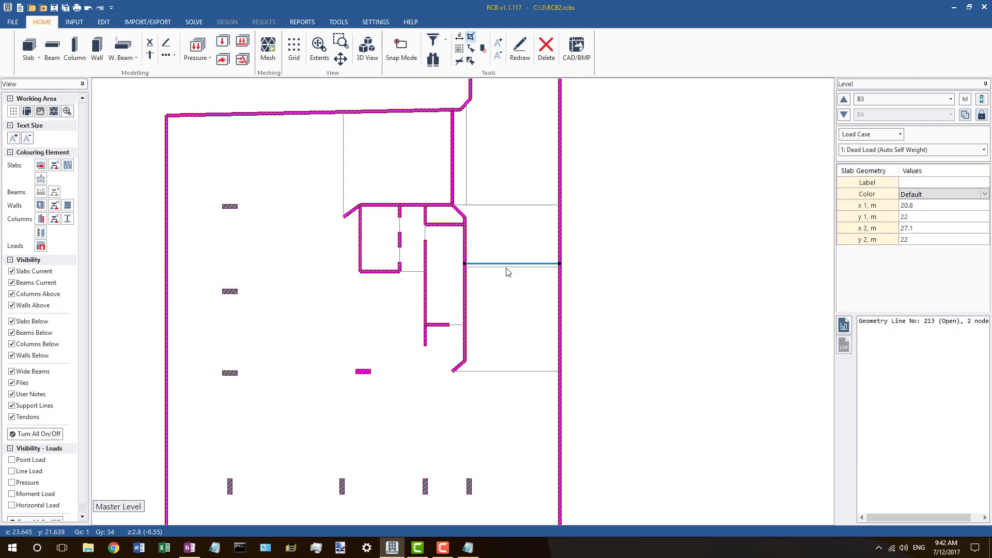
pyautogui.keyDown('shift'); pyautogui.click(506, 267); pyautogui.keyUp('shift')
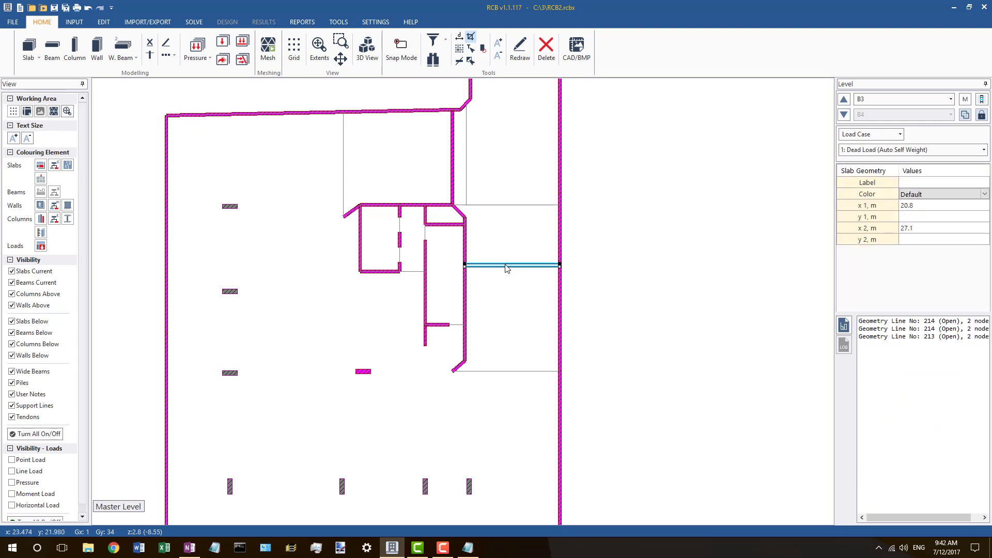
pyautogui.hotkey('ctrl', 'l')
pyautogui.moveTo(530, 202); pyautogui.dragTo(527, 239)
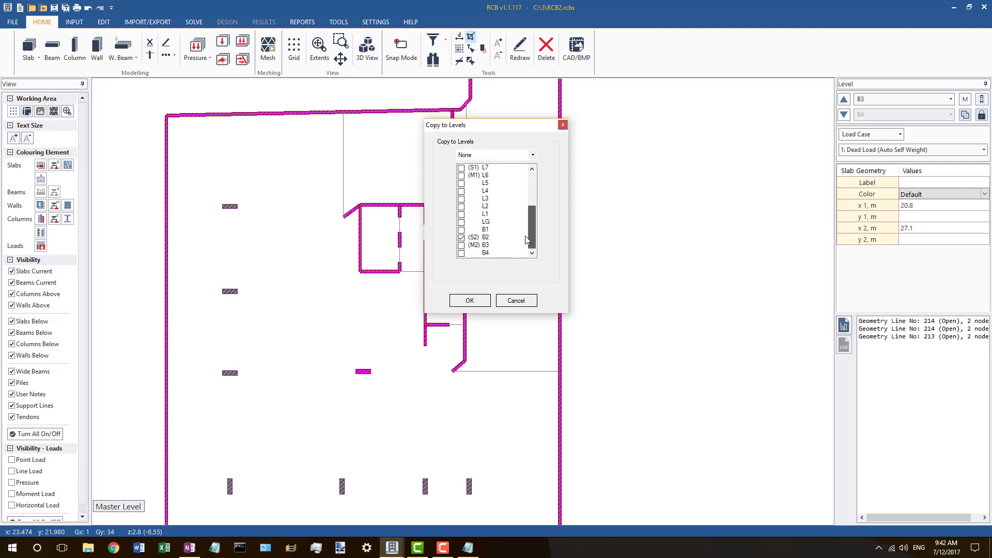
pyautogui.click(469, 300)
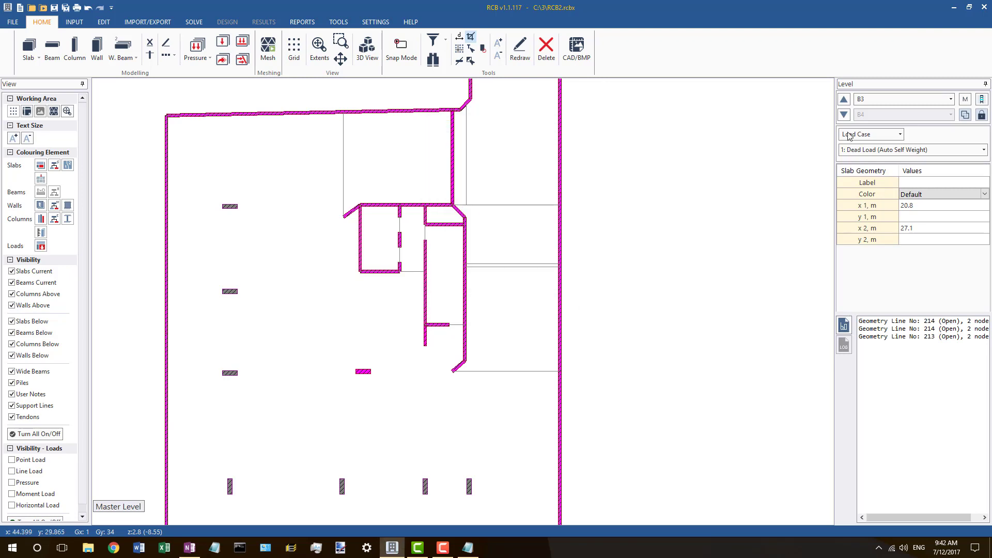
# Step: Return to level B1 and examine the copied parallel line, the closed perimeter slab line and the 15-node slab line around the core
pyautogui.click(845, 101)
pyautogui.click(845, 101)
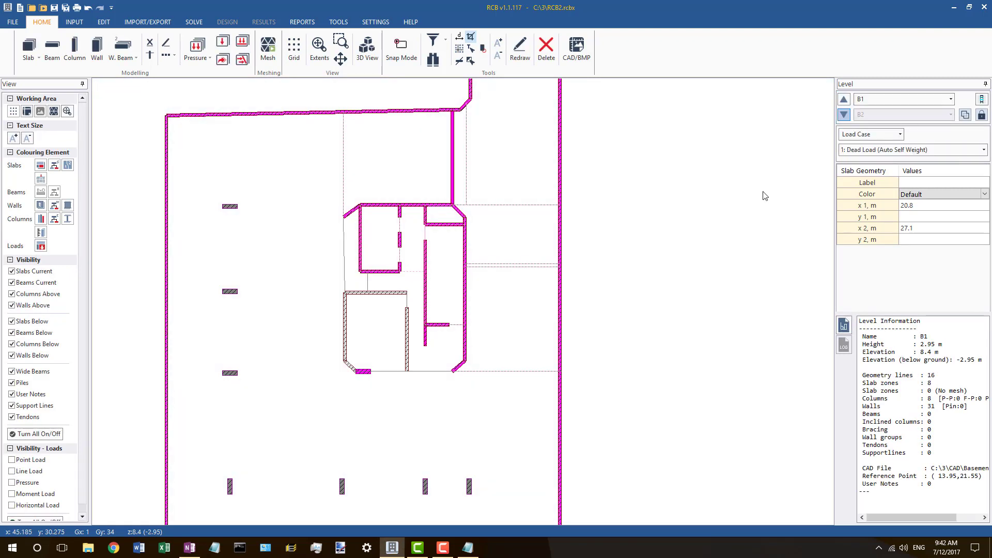
pyautogui.click(537, 267)
pyautogui.scroll(-2, 527, 267)
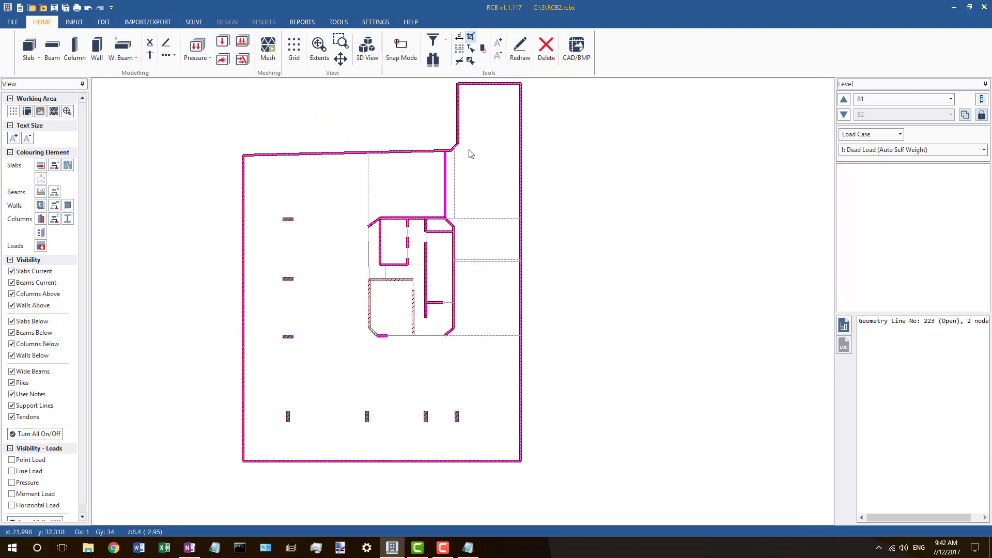
pyautogui.click(451, 155)
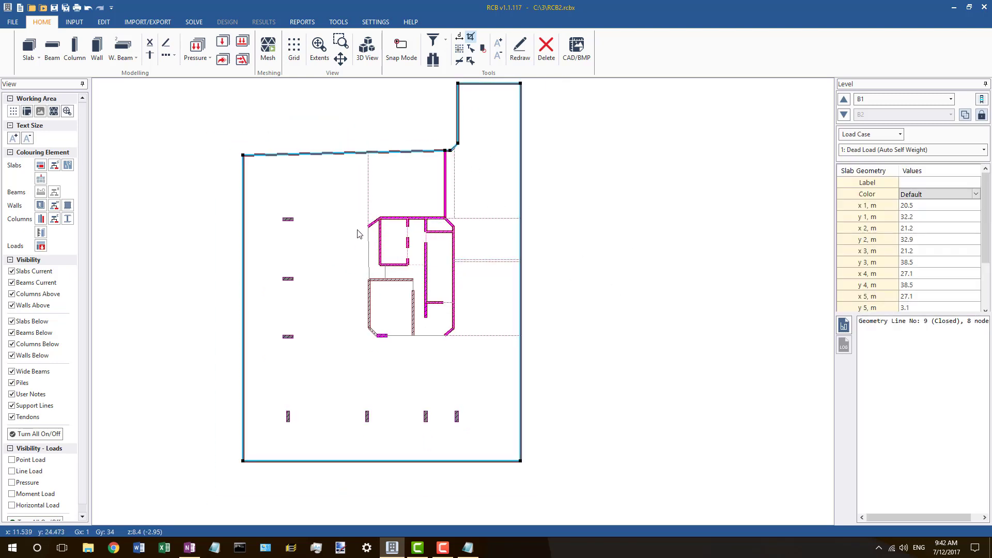
pyautogui.scroll(4, 382, 244)
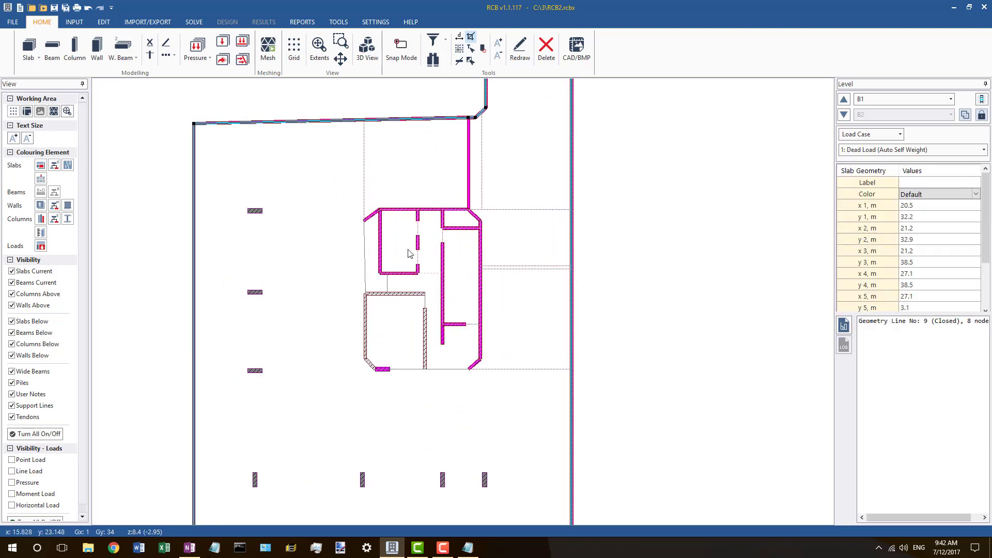
pyautogui.click(438, 179)
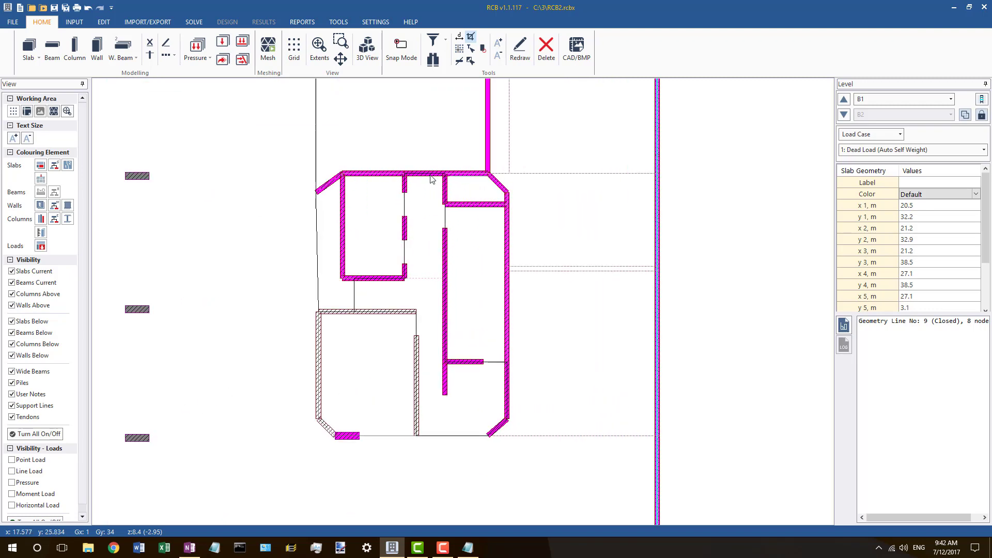
pyautogui.scroll(-2, 500, 303)
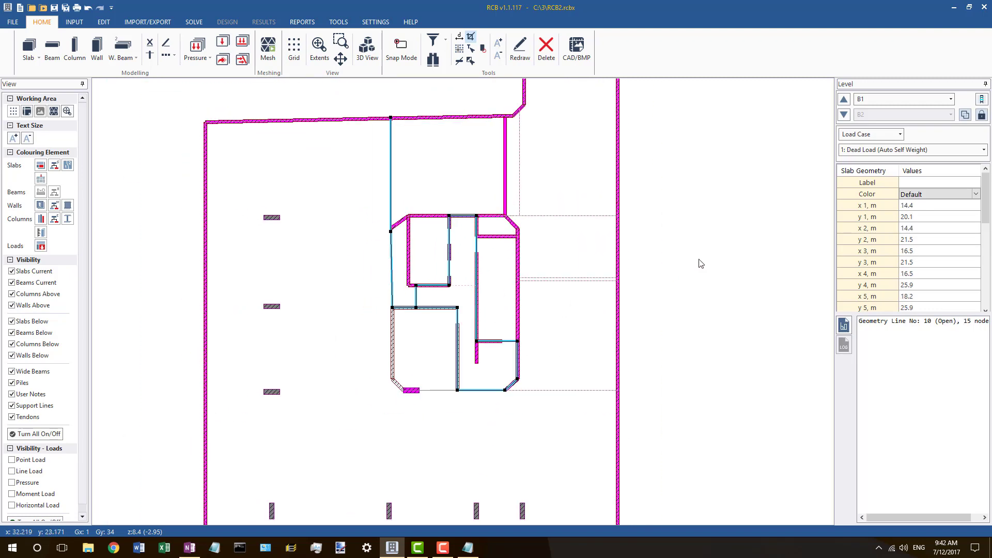
pyautogui.press('Escape')
pyautogui.click(480, 117)
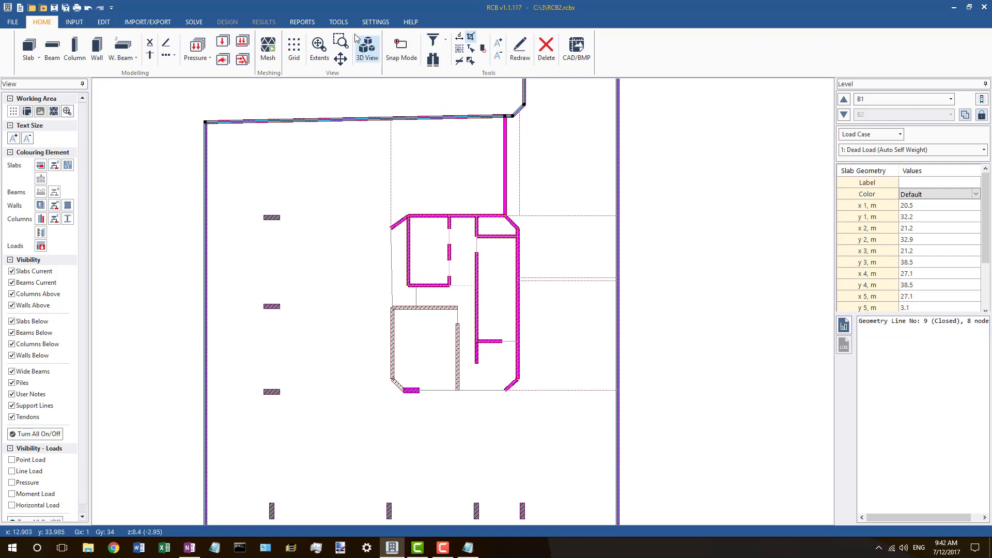
pyautogui.click(338, 22)
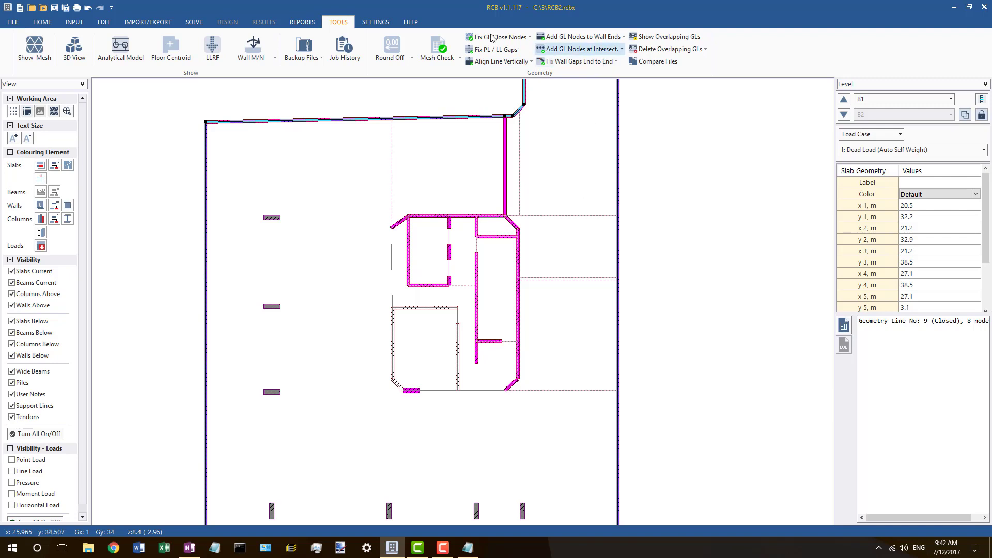
pyautogui.scroll(-1, 497, 205)
pyautogui.scroll(-2, 631, 165)
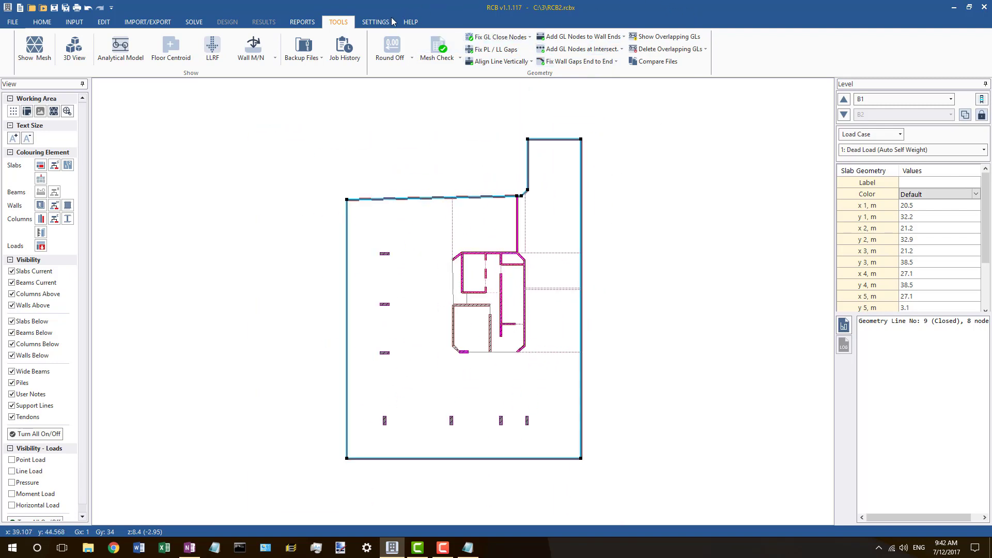
# Step: Go up to level LG and examine the closed perimeter slab line, the seven-node slab line and the left perimeter wall
pyautogui.click(705, 126)
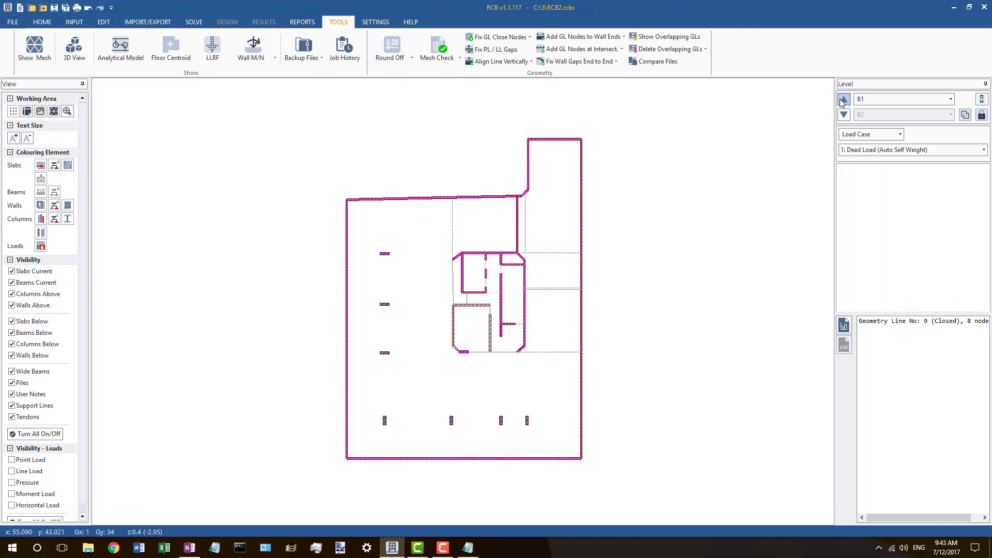
pyautogui.click(844, 99)
pyautogui.click(440, 197)
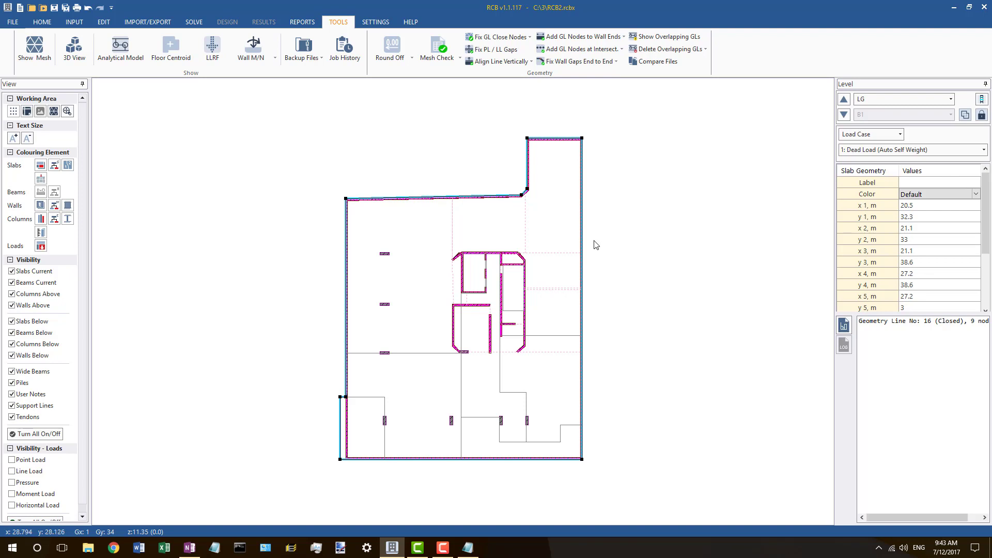
pyautogui.click(419, 354)
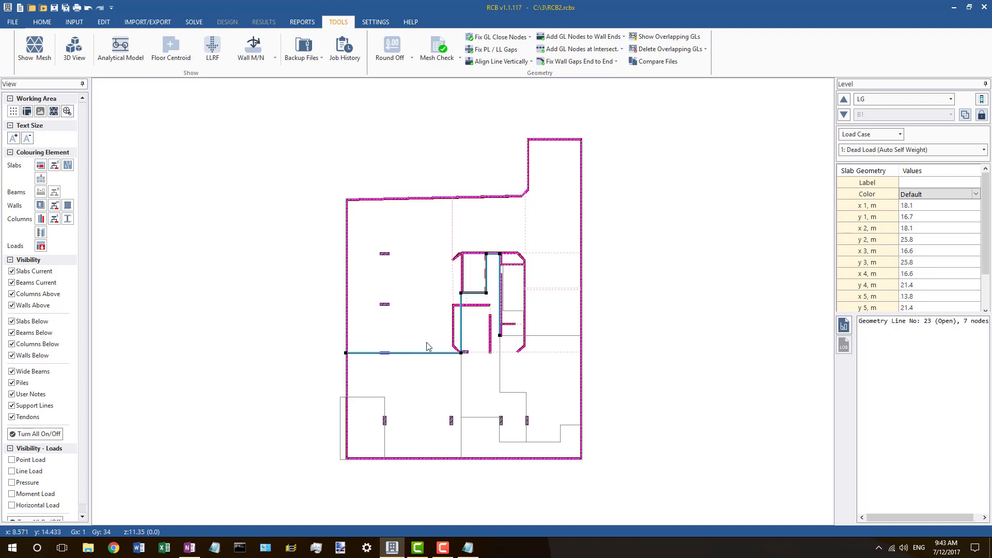
pyautogui.click(435, 202)
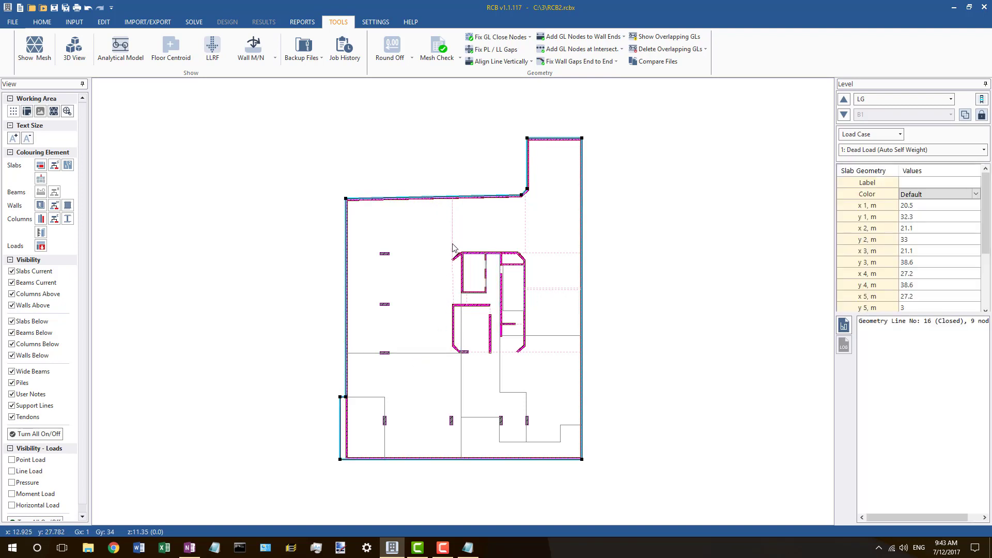
pyautogui.scroll(5, 347, 448)
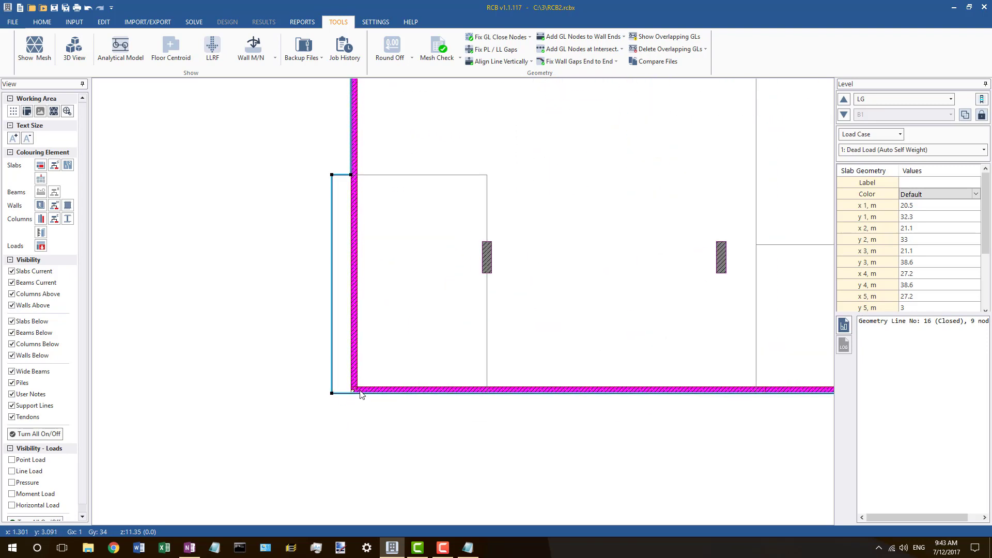
pyautogui.click(355, 374)
pyautogui.scroll(-5, 341, 400)
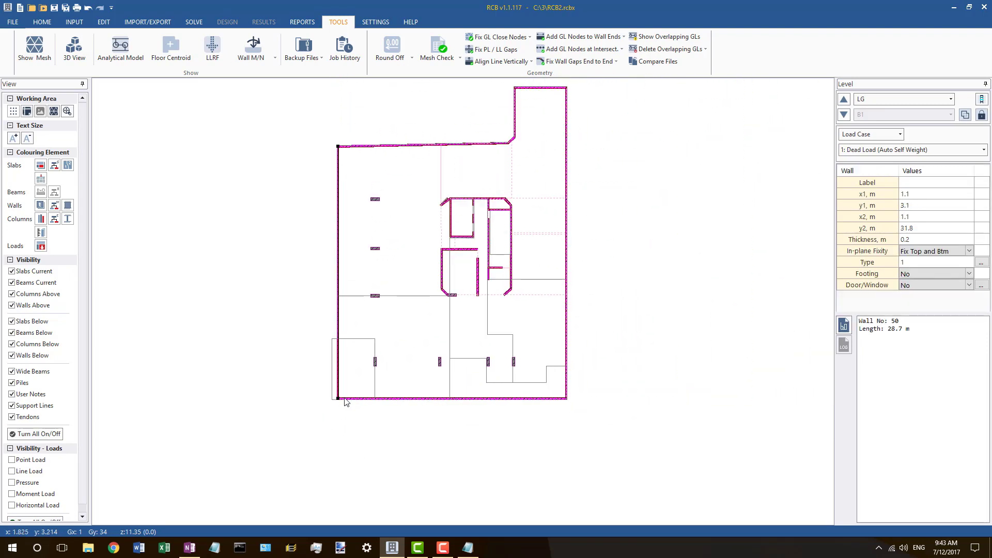
# Step: Examine how LG's core walls line up with the walls below and with the surrounding slab lines
pyautogui.scroll(3, 489, 222)
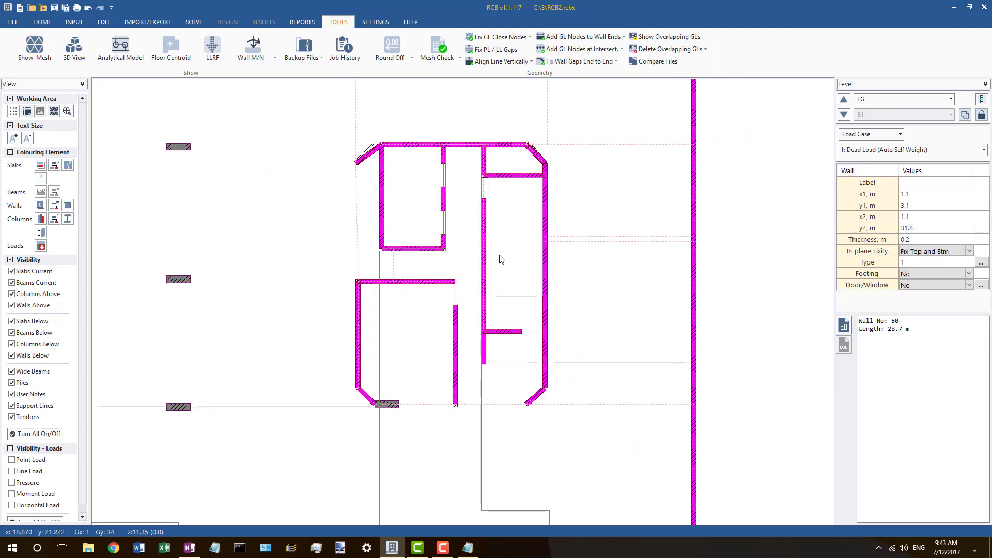
pyautogui.scroll(1, 507, 283)
pyautogui.scroll(-4, 502, 312)
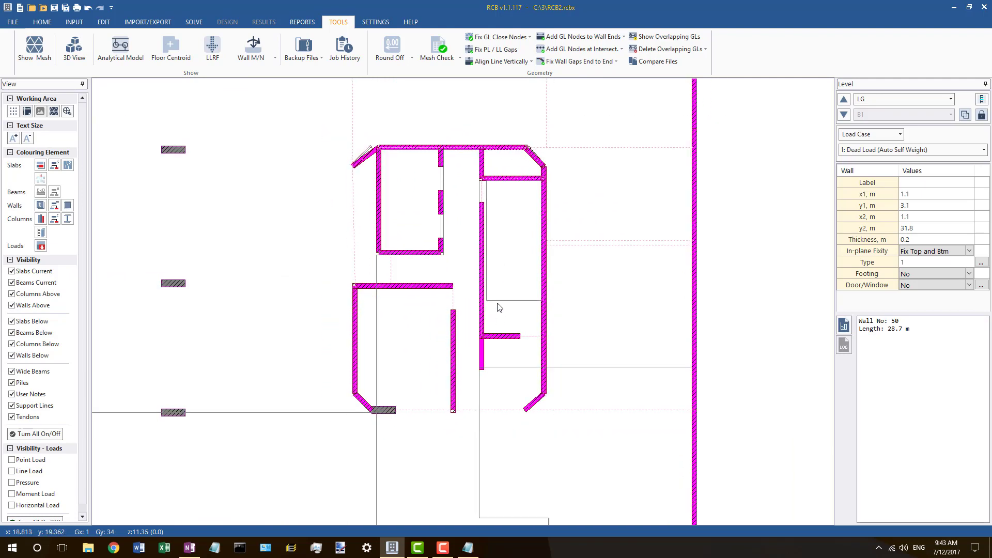
pyautogui.scroll(-2, 504, 290)
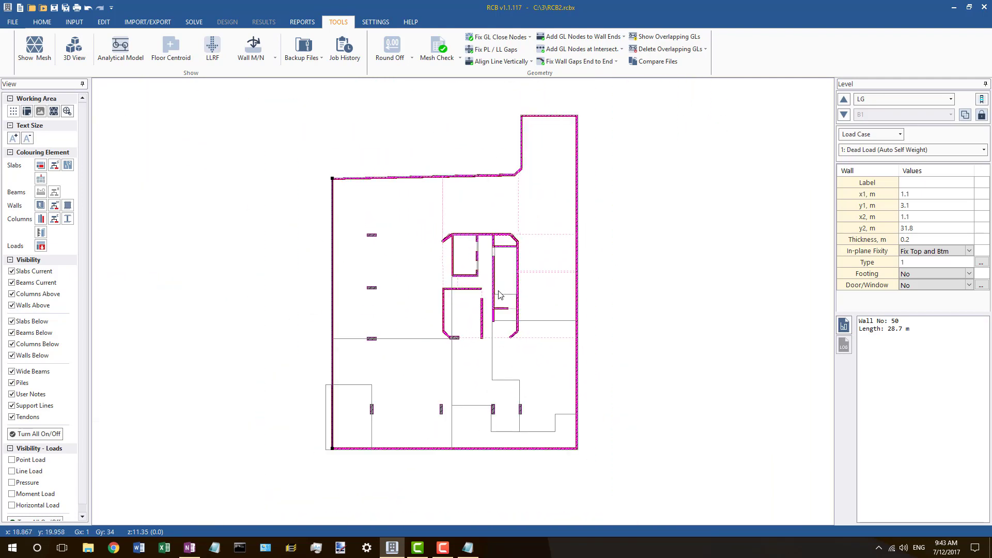
pyautogui.scroll(3, 347, 401)
pyautogui.click(317, 410)
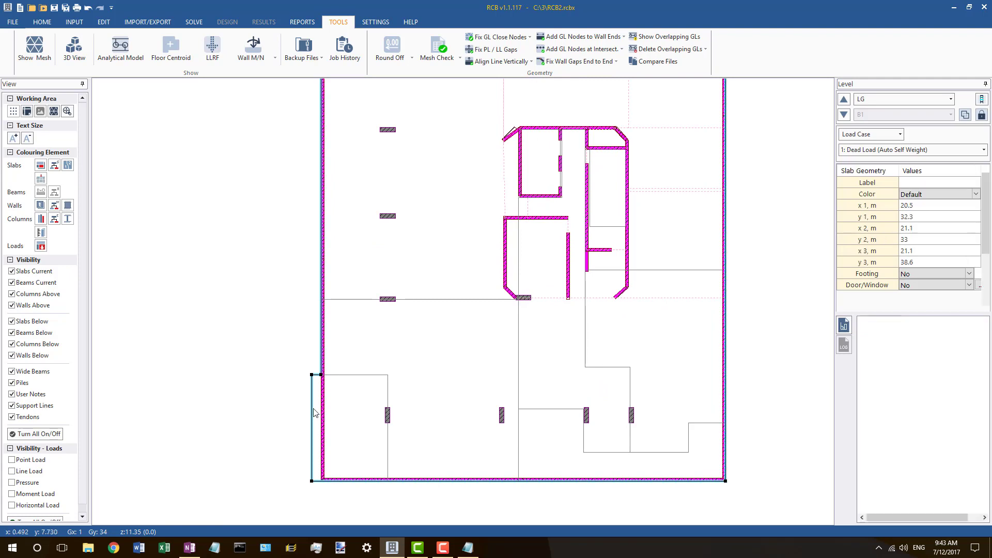
pyautogui.scroll(3, 558, 288)
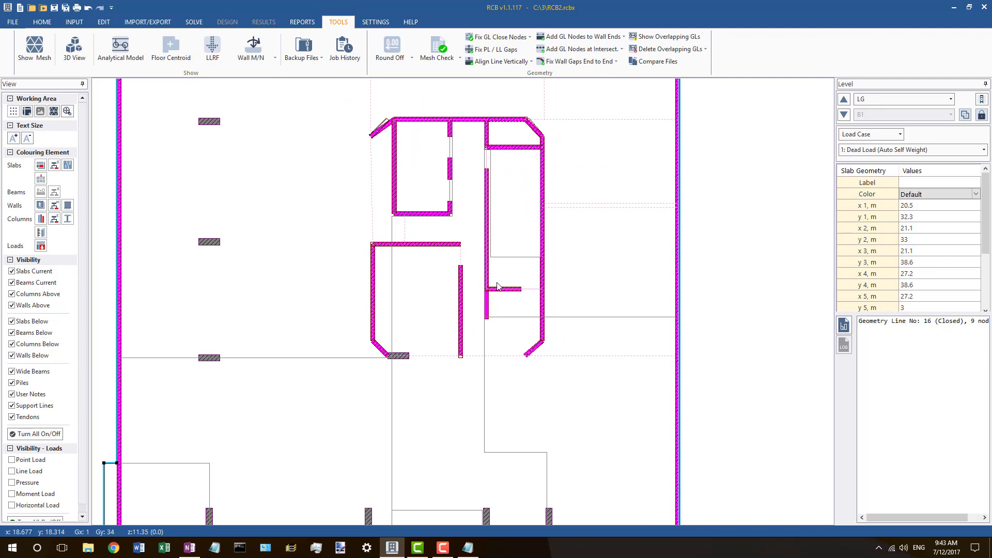
pyautogui.scroll(-2, 498, 287)
pyautogui.scroll(2, 479, 267)
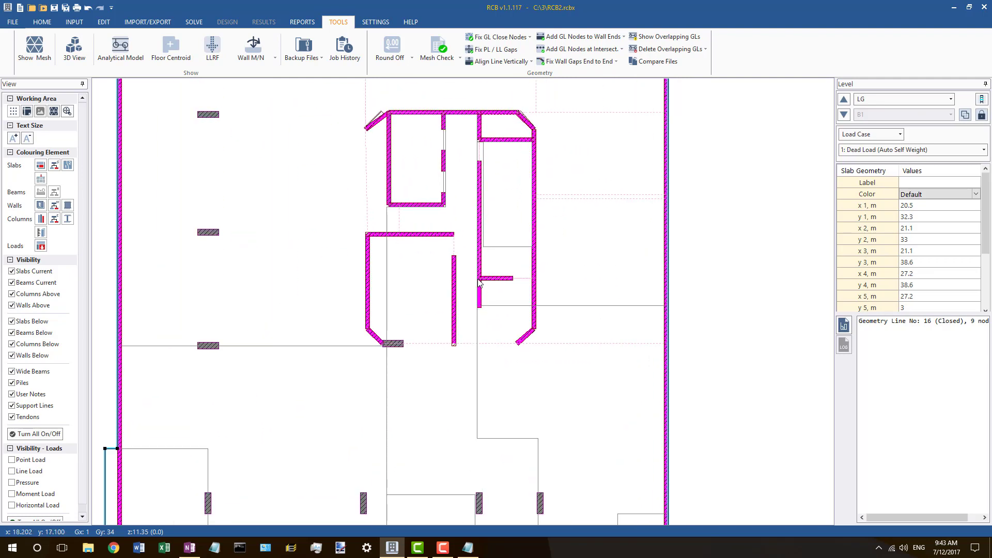
pyautogui.scroll(4, 493, 282)
pyautogui.scroll(-8, 471, 279)
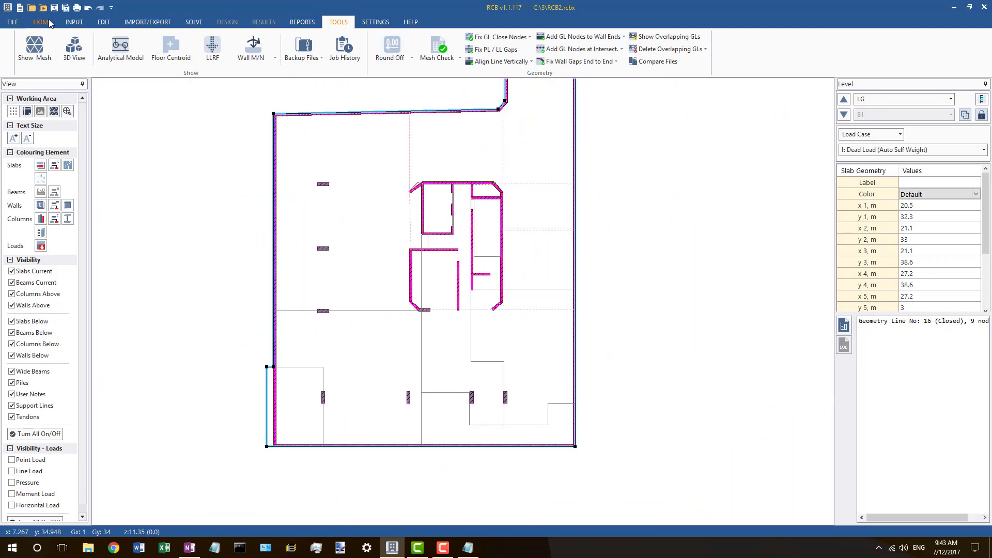
pyautogui.click(49, 22)
pyautogui.click(470, 48)
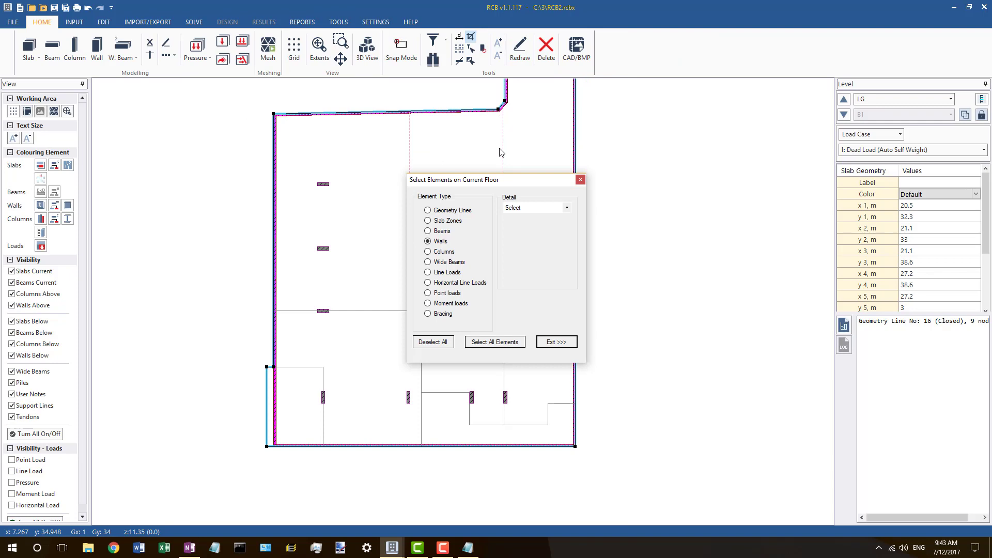
pyautogui.click(566, 340)
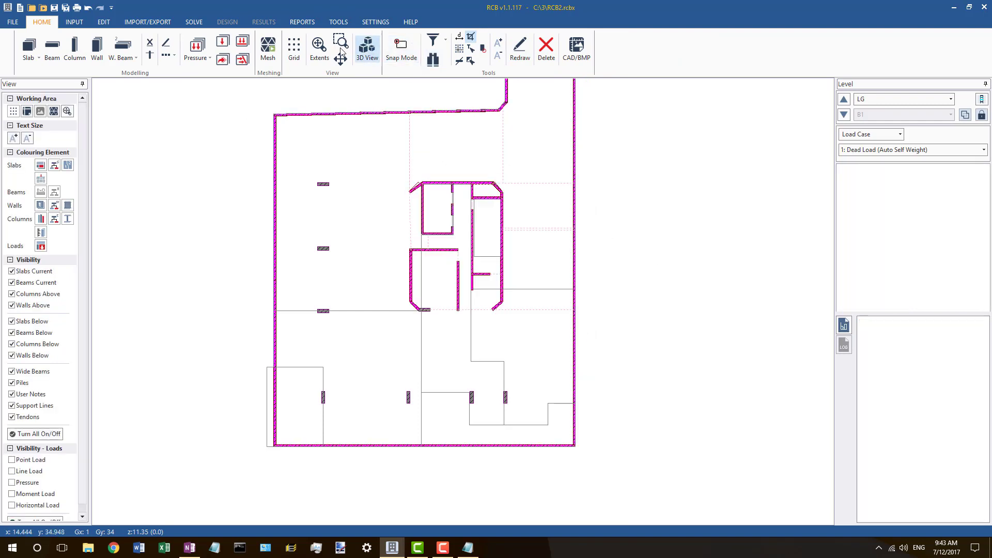
# Step: Show only the walls above on LG, delete all of them, and go down to level B1
pyautogui.click(35, 433)
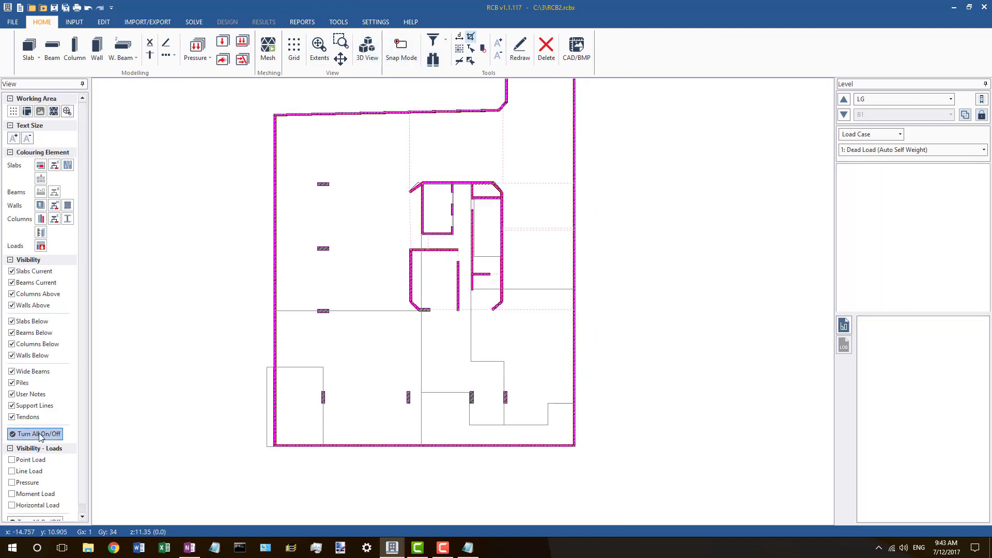
pyautogui.click(12, 306)
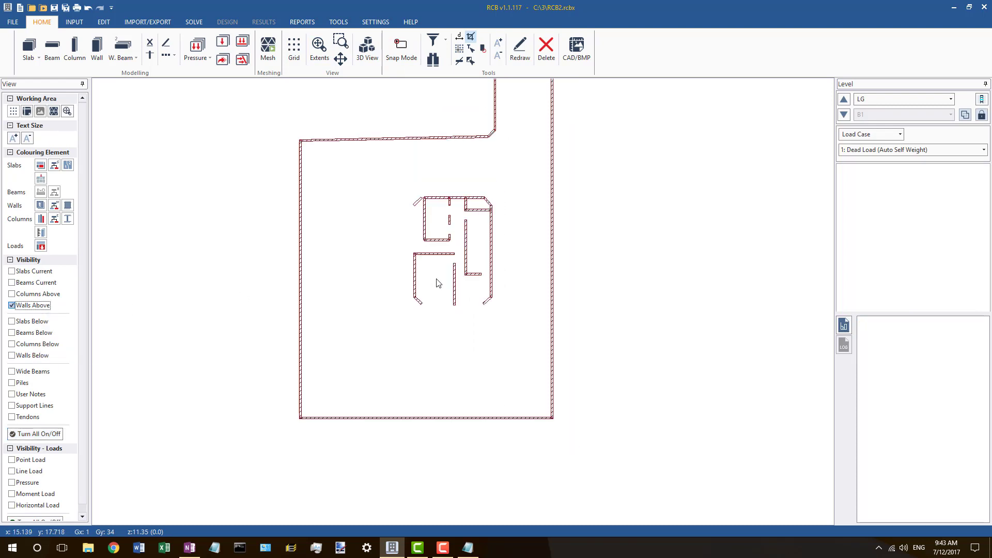
pyautogui.moveTo(267, 110); pyautogui.dragTo(261, 103)
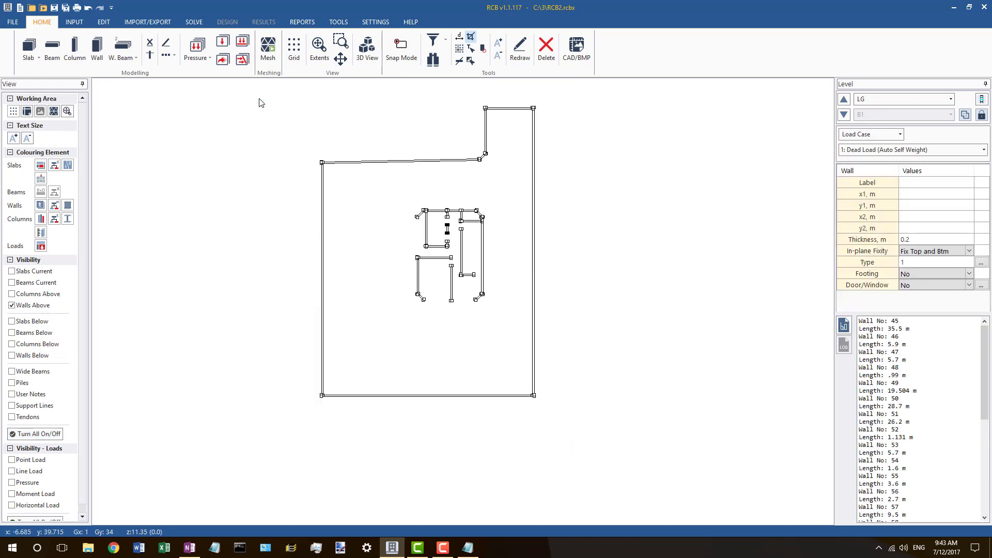
pyautogui.click(844, 114)
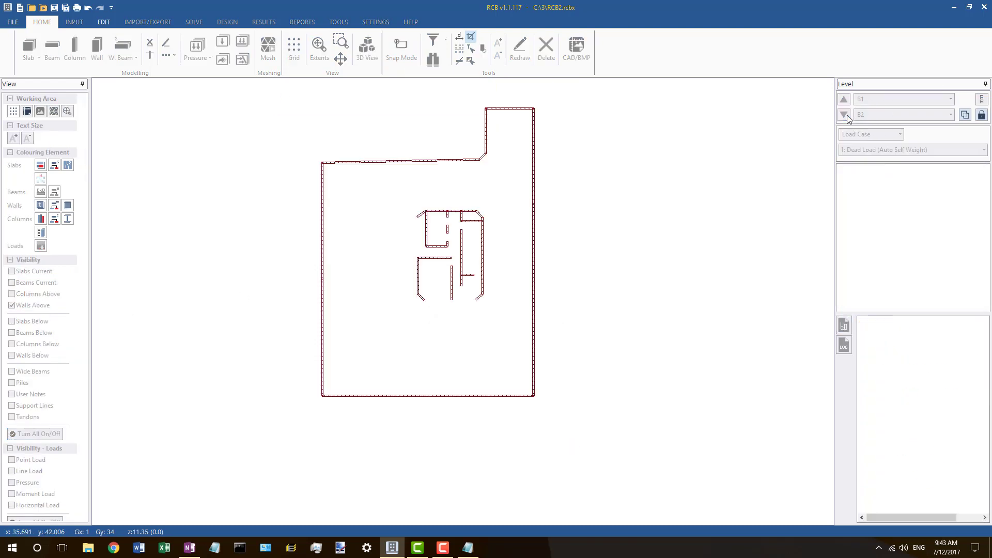
pyautogui.moveTo(598, 424); pyautogui.dragTo(268, 97)
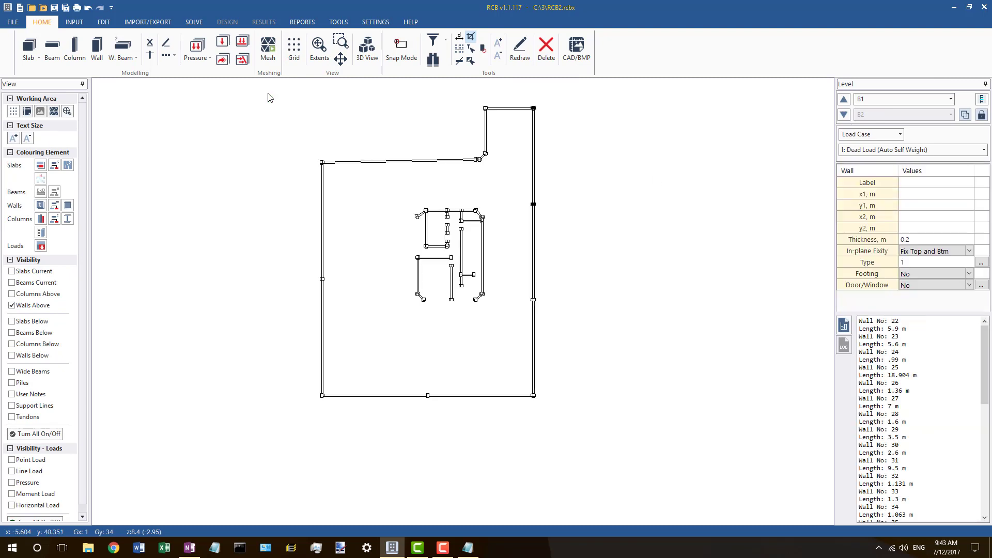
pyautogui.hotkey('ctrl', 'c')
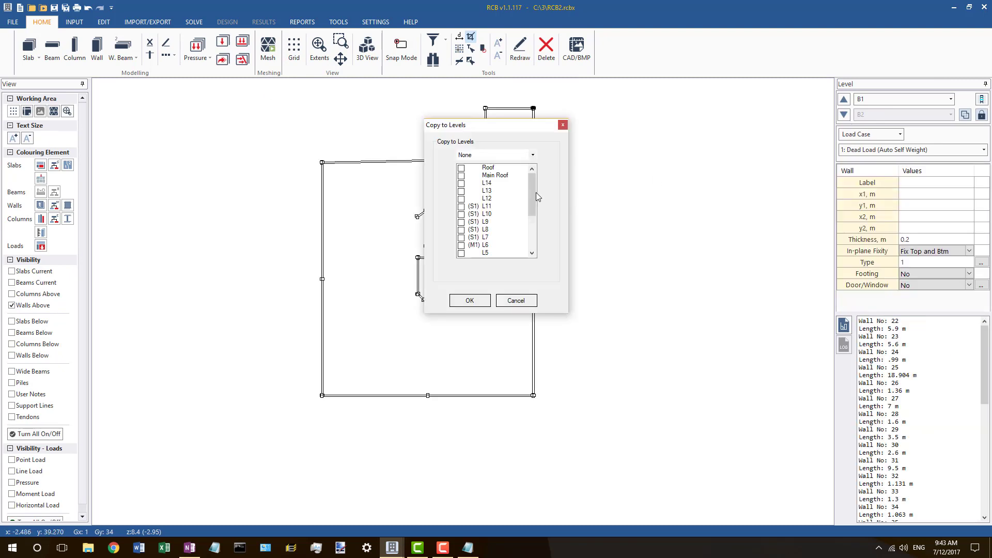
pyautogui.moveTo(533, 188); pyautogui.dragTo(532, 237)
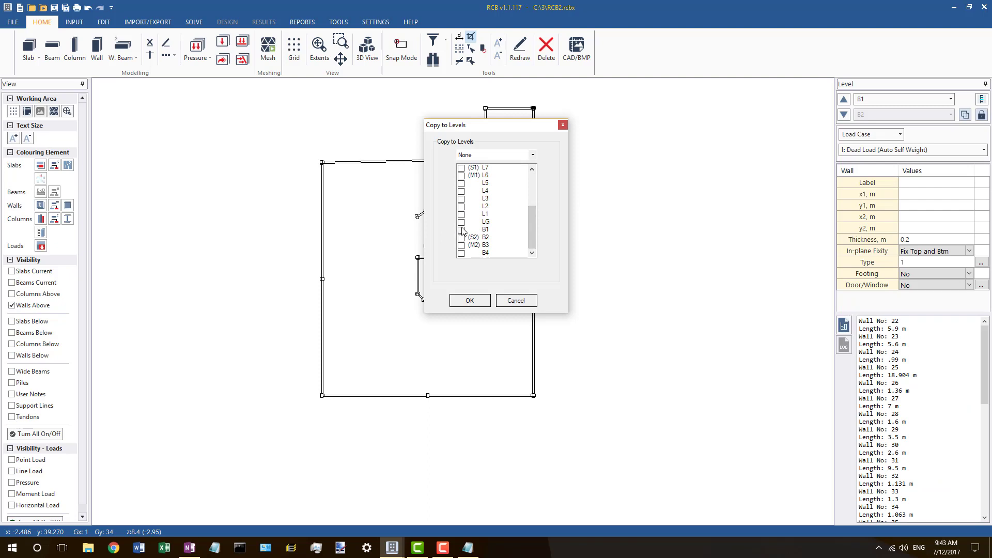
pyautogui.click(517, 300)
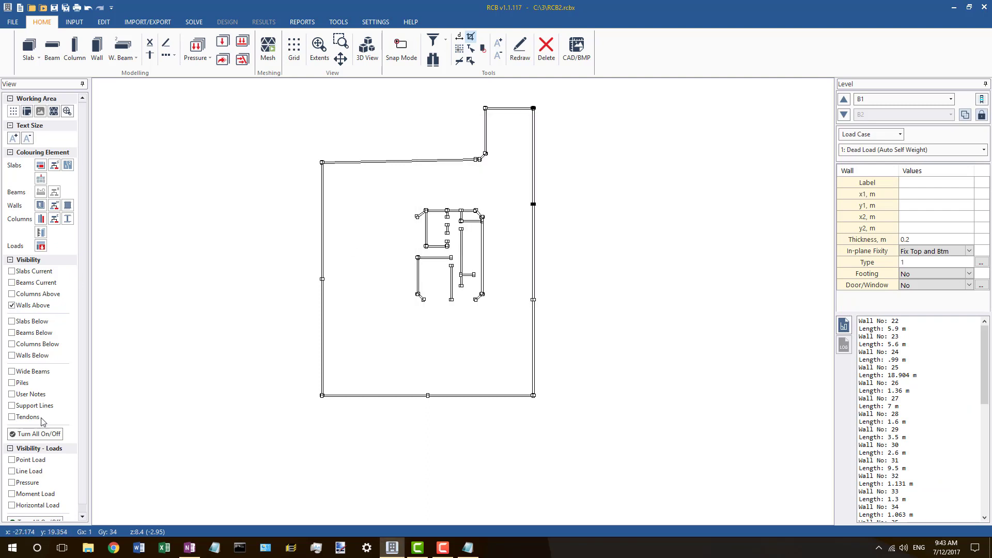
pyautogui.click(42, 434)
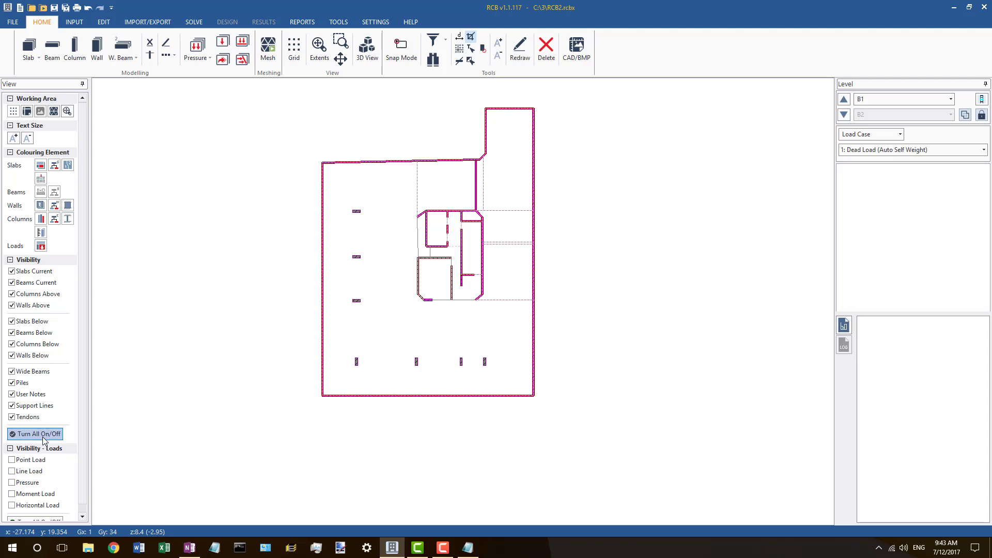
pyautogui.click(43, 434)
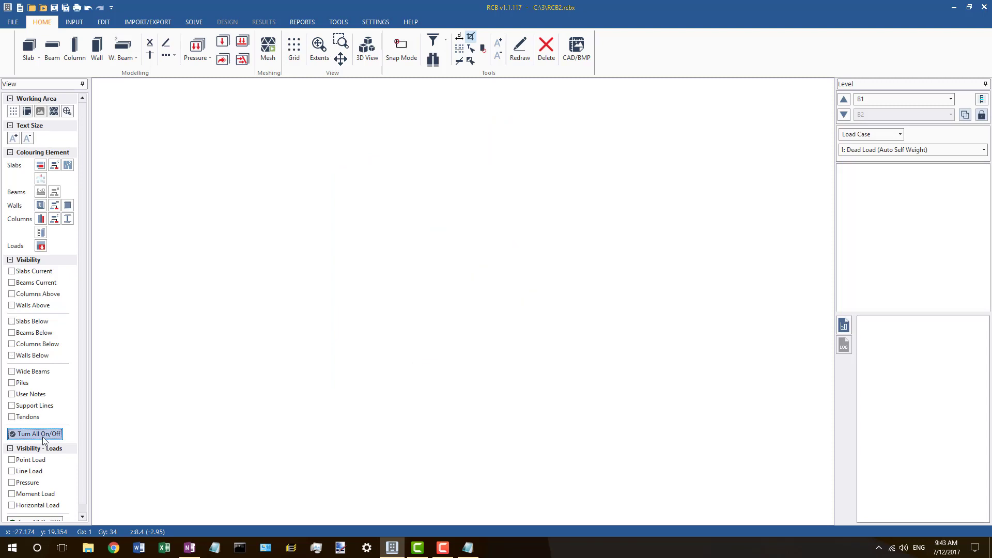
pyautogui.click(27, 307)
# Step: Copy all the B1 walls to level LG and show all element types again on LG
pyautogui.moveTo(584, 414)
pyautogui.mouseDown()
pyautogui.moveTo(321, 101)
pyautogui.moveTo(283, 99)
pyautogui.mouseUp()
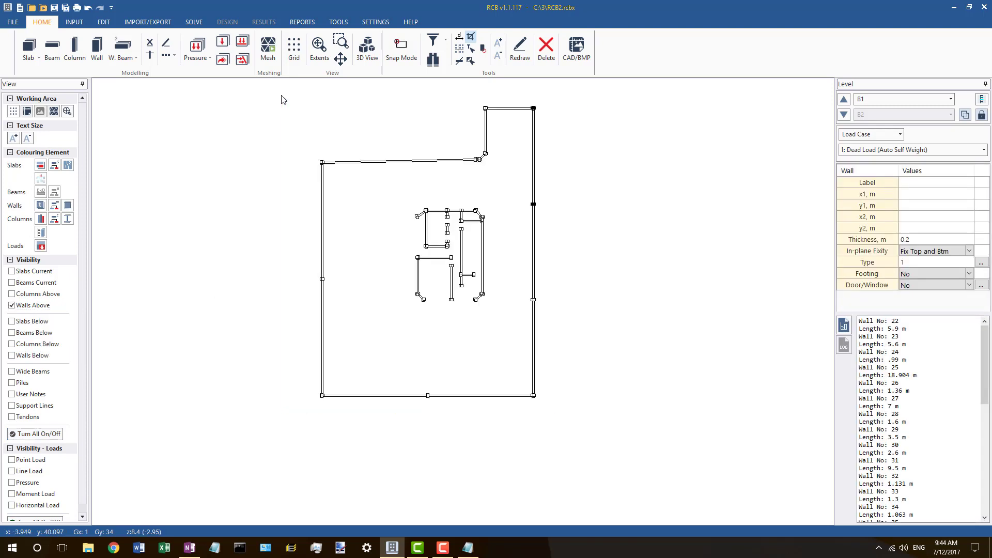
pyautogui.hotkey('ctrl', 'c')
pyautogui.moveTo(536, 203); pyautogui.dragTo(535, 235)
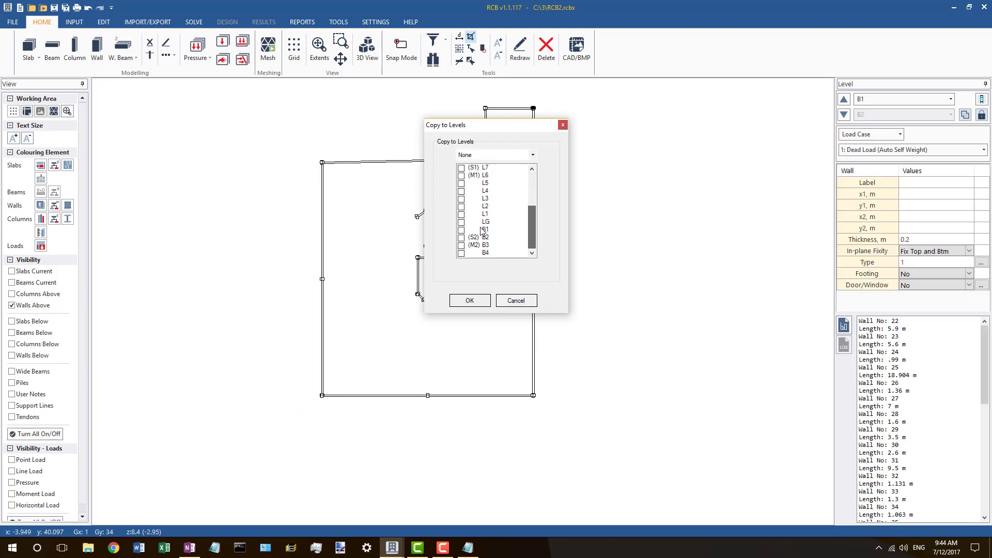
pyautogui.click(470, 300)
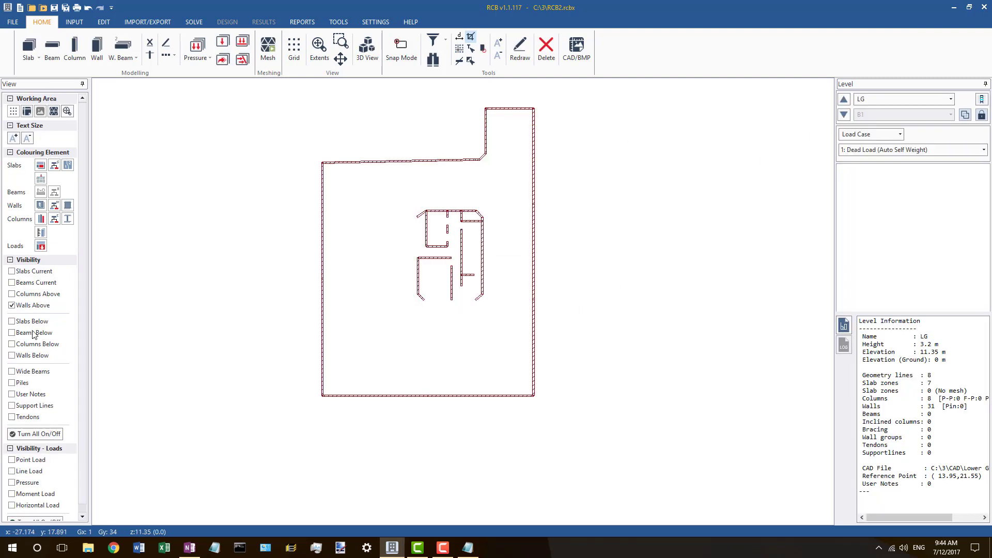
pyautogui.click(35, 434)
pyautogui.click(34, 434)
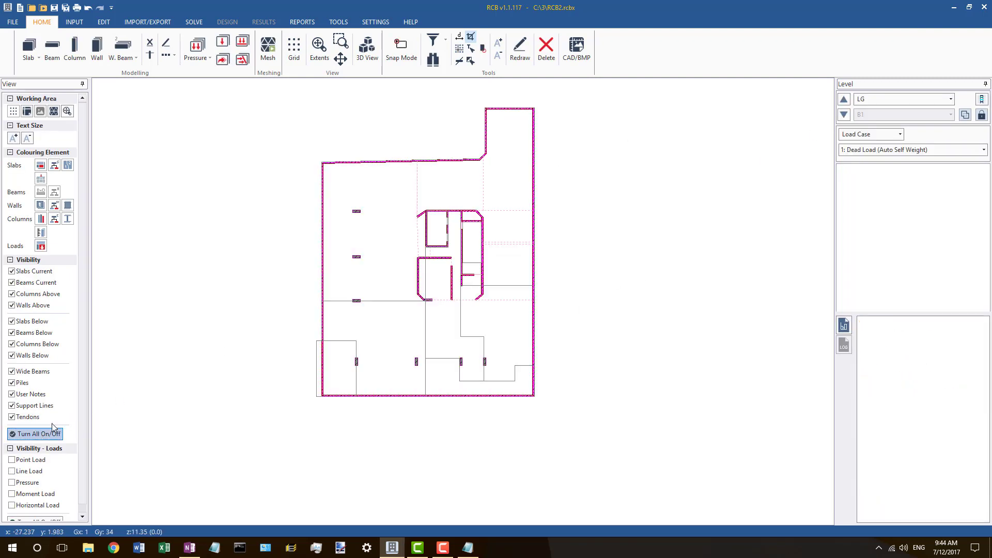
# Step: Shorten the 7 m vertical core wall on LG to 5.6 m by moving its lower end to the short cross wall
pyautogui.scroll(1, 467, 284)
pyautogui.scroll(1, 468, 284)
pyautogui.click(445, 289)
pyautogui.scroll(1, 444, 304)
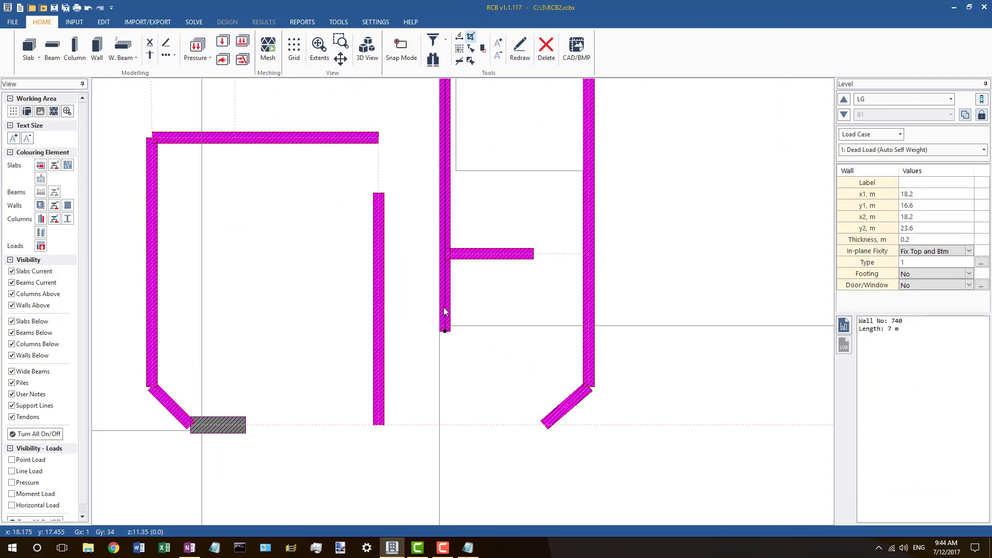
pyautogui.moveTo(444, 330); pyautogui.dragTo(444, 256)
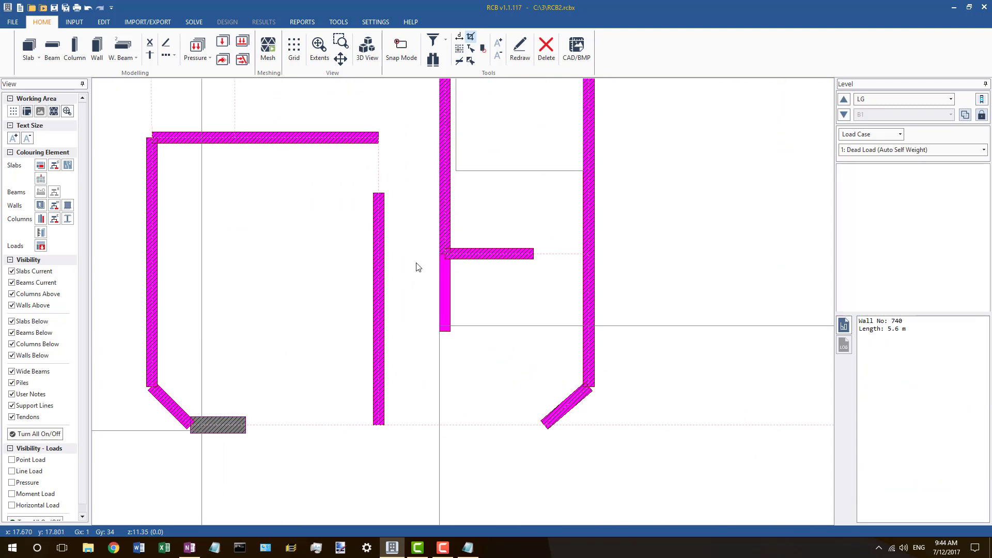
# Step: Inspect the closed outer slab outline on LG around its perimeter and delete it
pyautogui.scroll(-3, 436, 258)
pyautogui.scroll(-5, 462, 263)
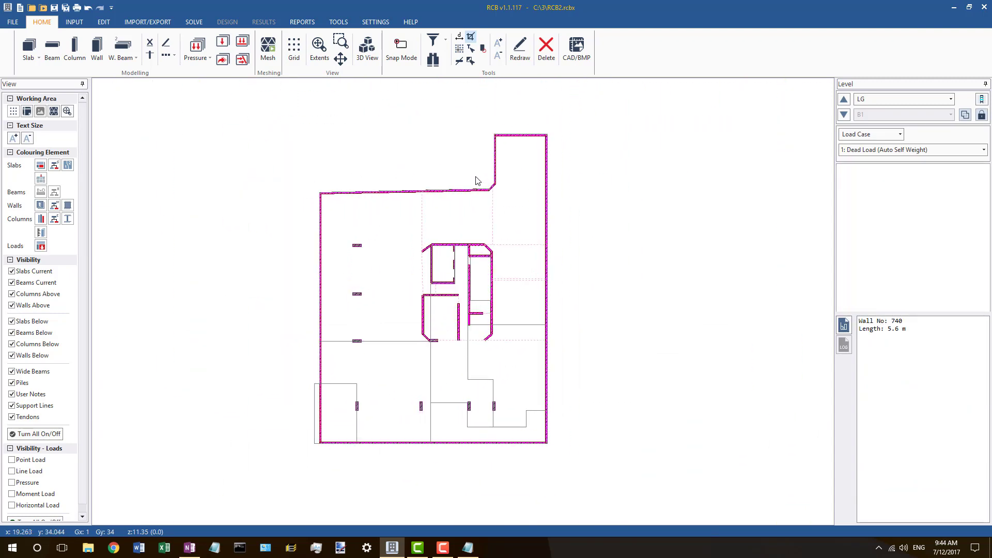
pyautogui.click(467, 193)
pyautogui.scroll(3, 467, 194)
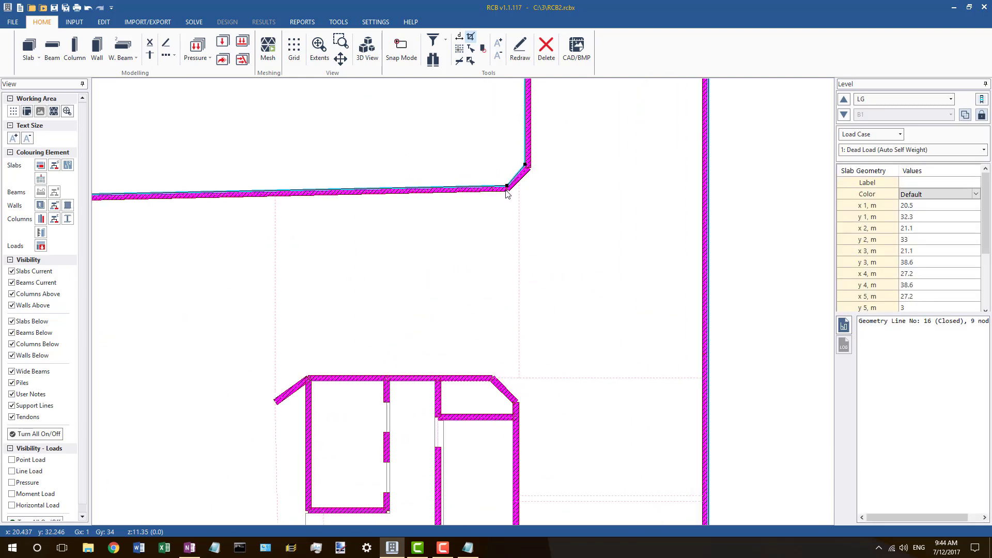
pyautogui.scroll(-2, 509, 195)
pyautogui.scroll(-2, 525, 198)
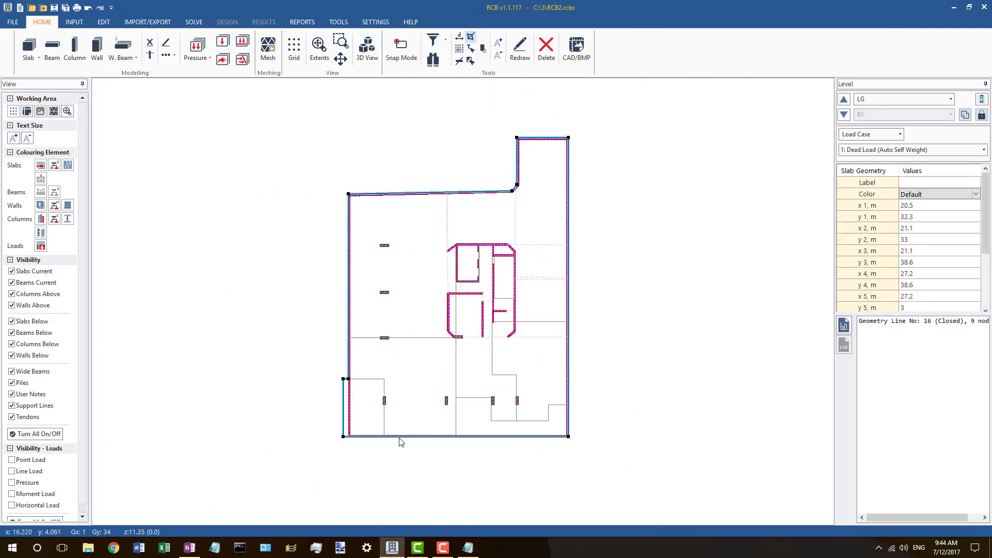
pyautogui.scroll(2, 399, 441)
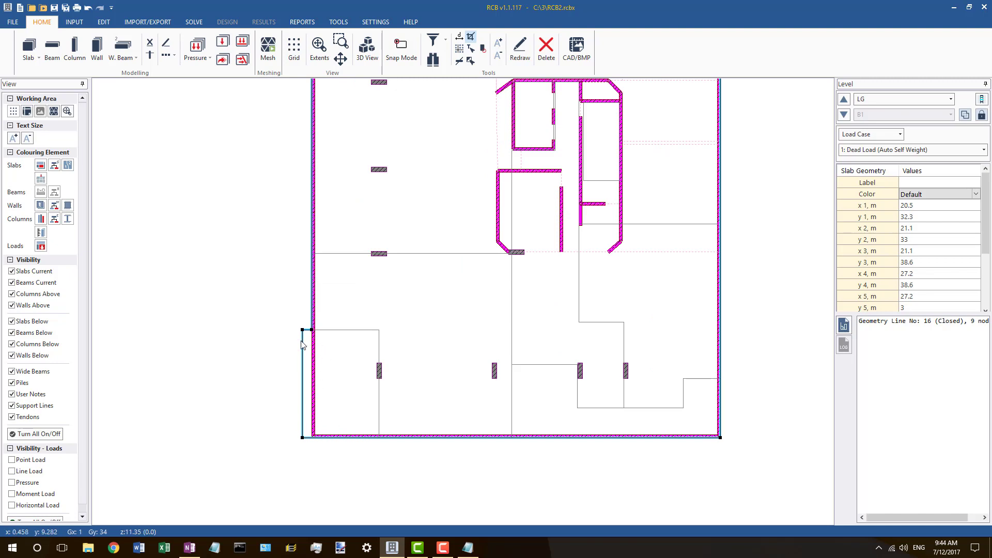
pyautogui.scroll(-1, 304, 393)
pyautogui.scroll(-1, 316, 382)
pyautogui.scroll(1, 317, 380)
pyautogui.scroll(-1, 318, 378)
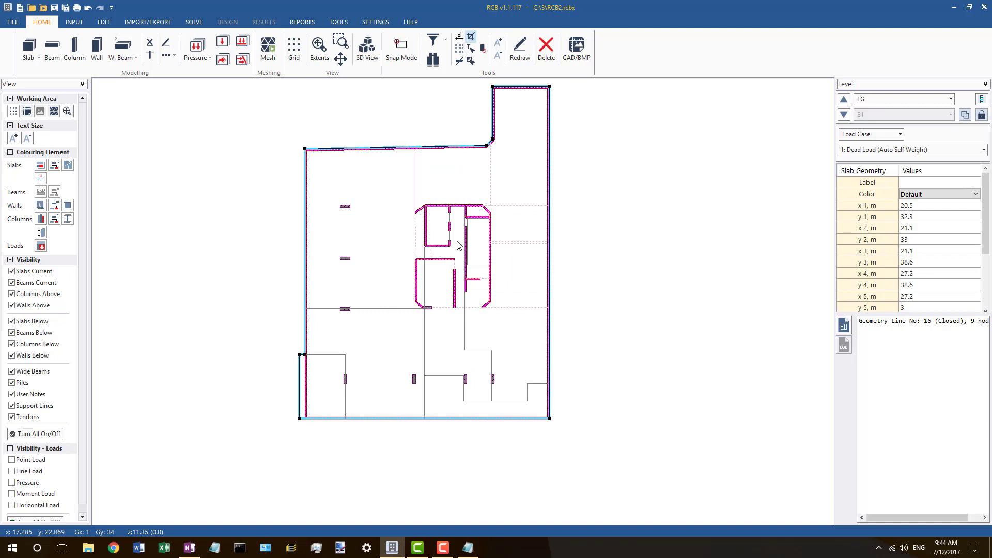
pyautogui.press('Delete')
pyautogui.click(482, 307)
# Step: Copy the closed outer slab outline from B1 to level LG and return to LG to select the copied outline
pyautogui.click(849, 117)
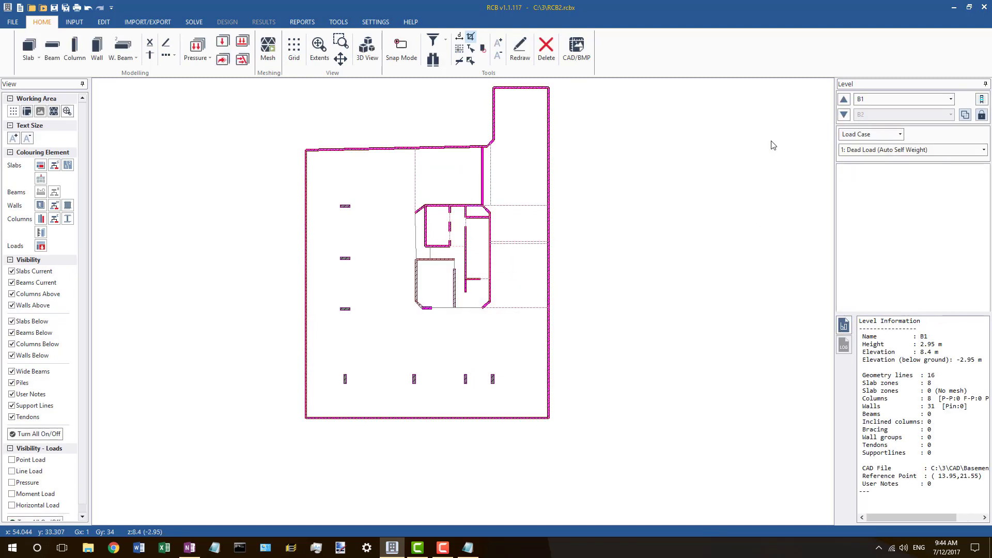
pyautogui.click(472, 150)
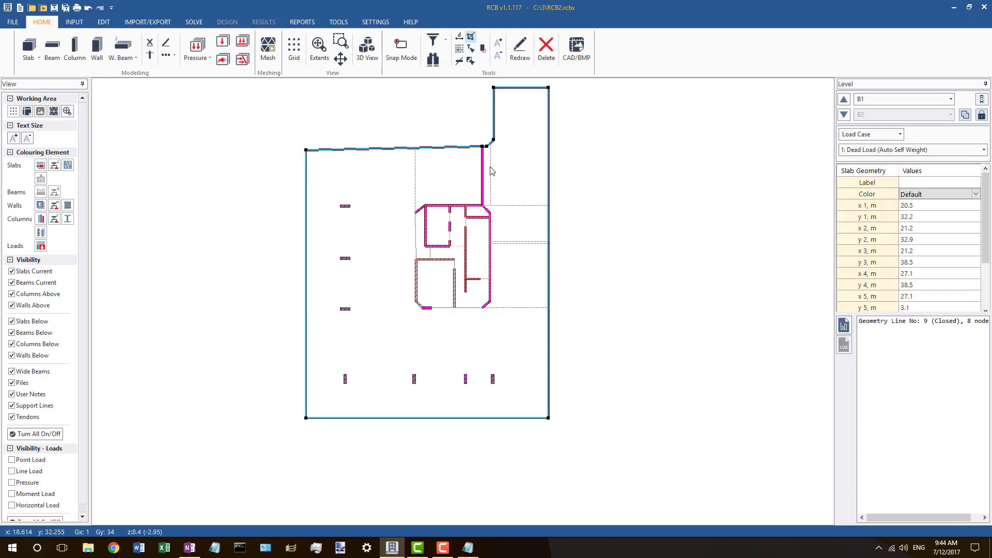
pyautogui.scroll(4, 490, 171)
pyautogui.scroll(-3, 504, 164)
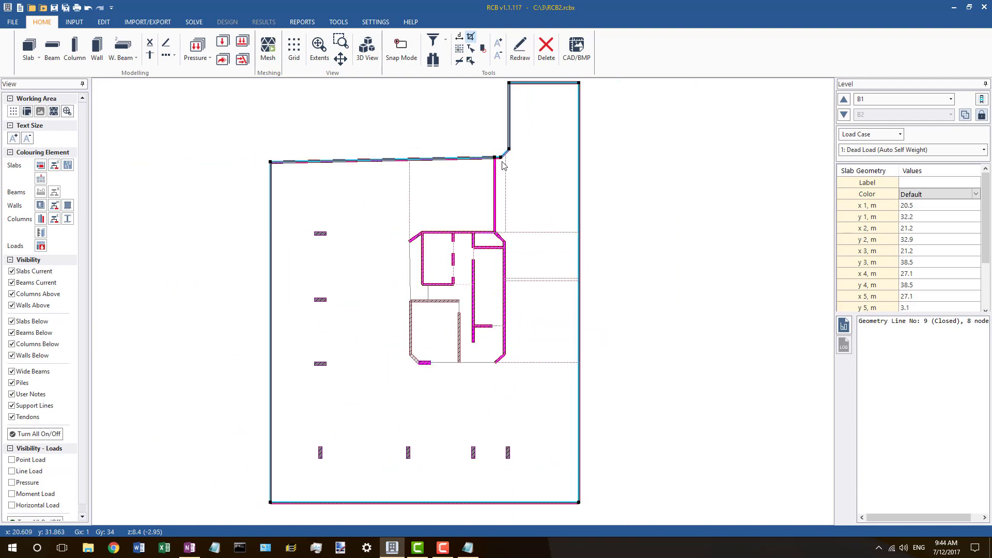
pyautogui.hotkey('ctrl', 'c')
pyautogui.moveTo(533, 196); pyautogui.dragTo(534, 233)
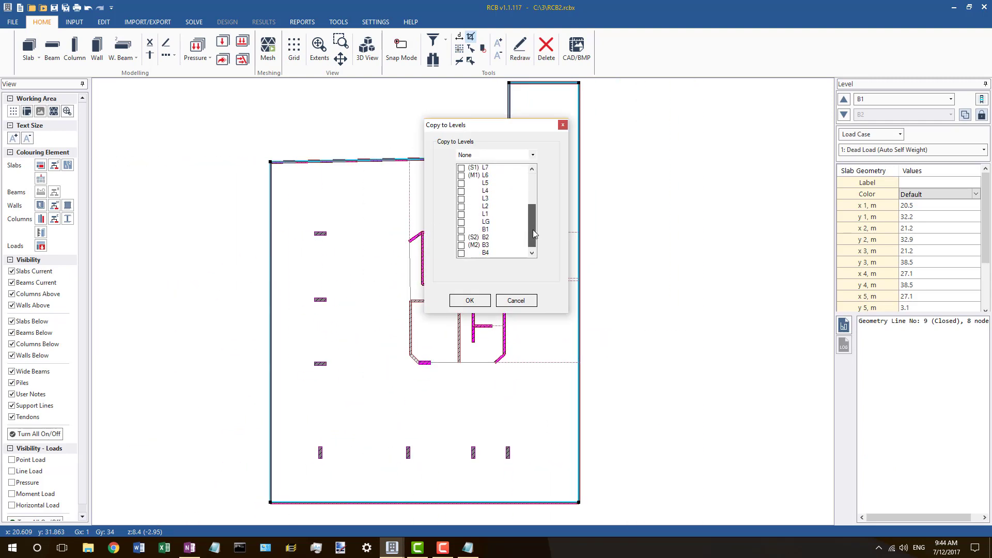
pyautogui.click(461, 222)
pyautogui.click(470, 300)
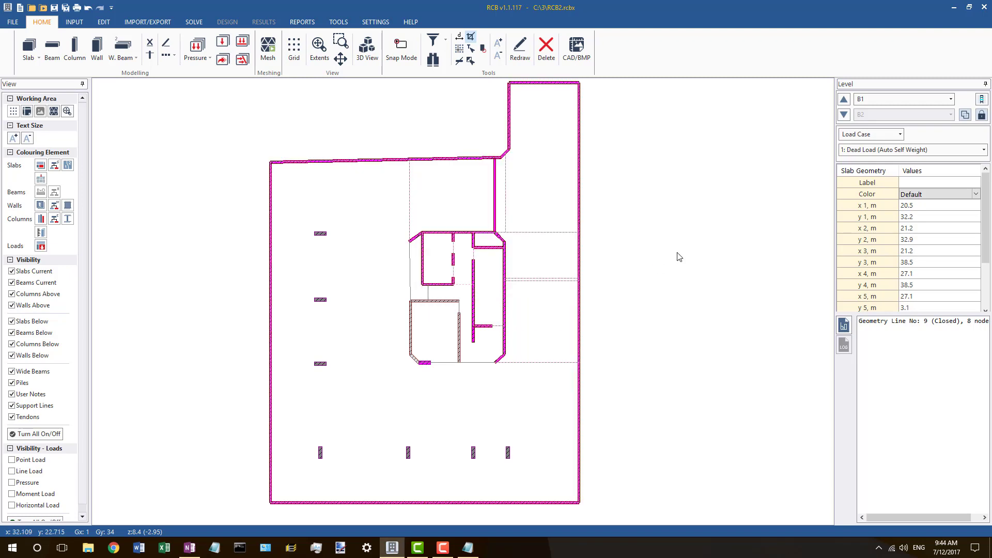
pyautogui.click(843, 114)
pyautogui.click(457, 161)
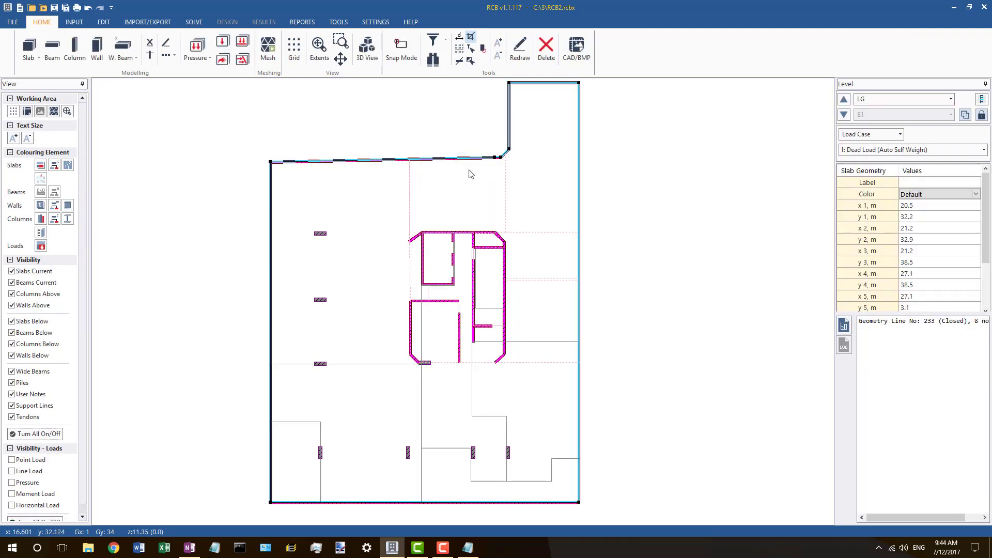
# Step: Move the two upper nodes of the upper-left core opening's slab outline onto the centreline of the top core wall
pyautogui.scroll(1, 474, 192)
pyautogui.scroll(1, 537, 381)
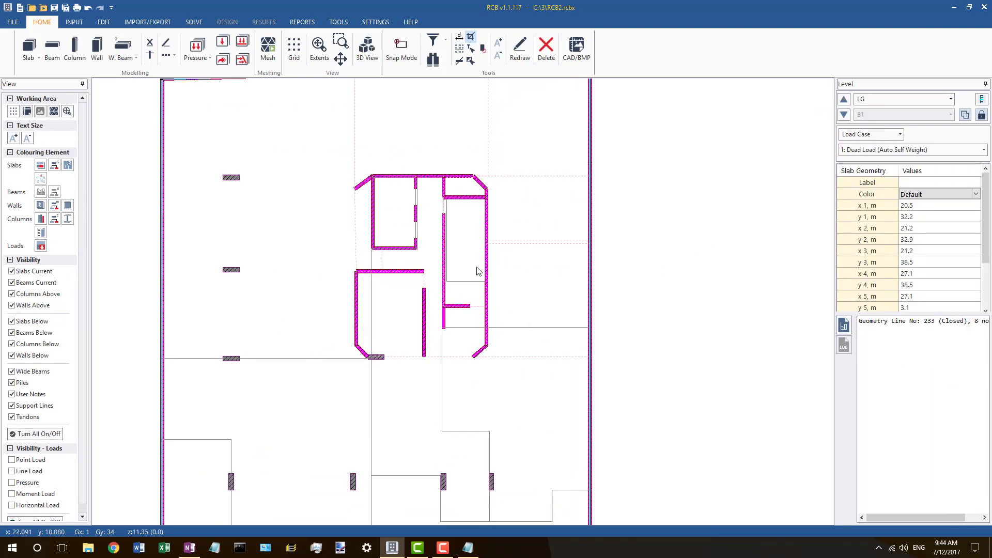
pyautogui.scroll(2, 398, 268)
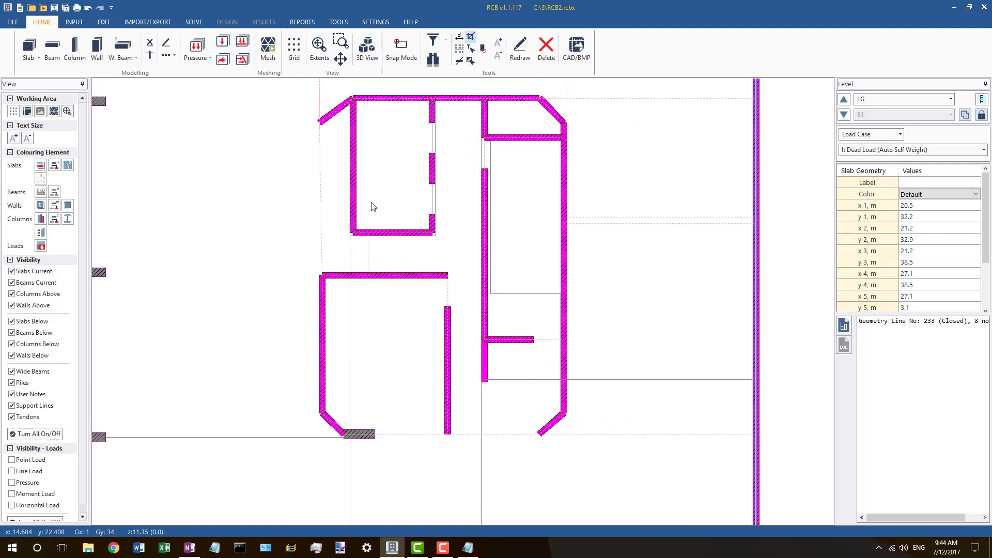
pyautogui.click(389, 234)
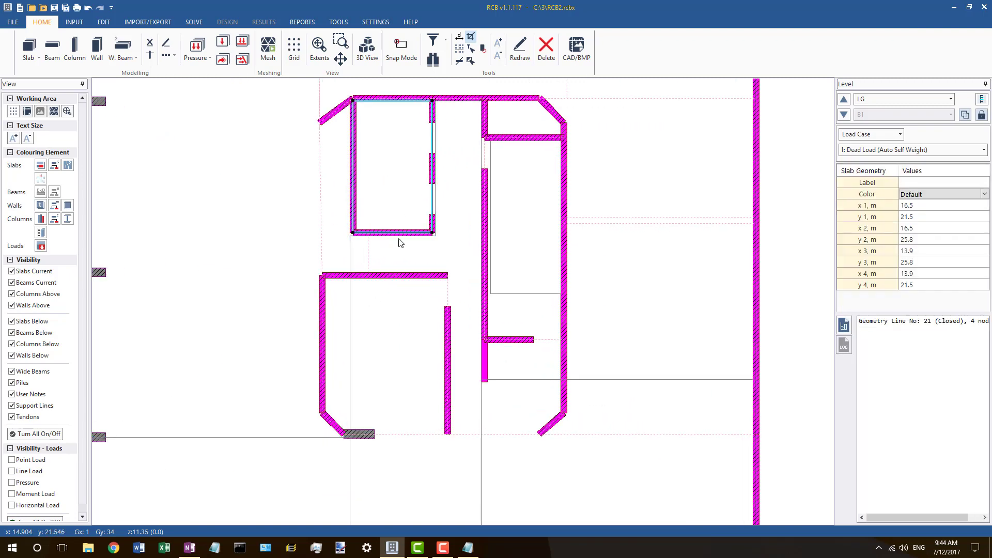
pyautogui.scroll(1, 396, 195)
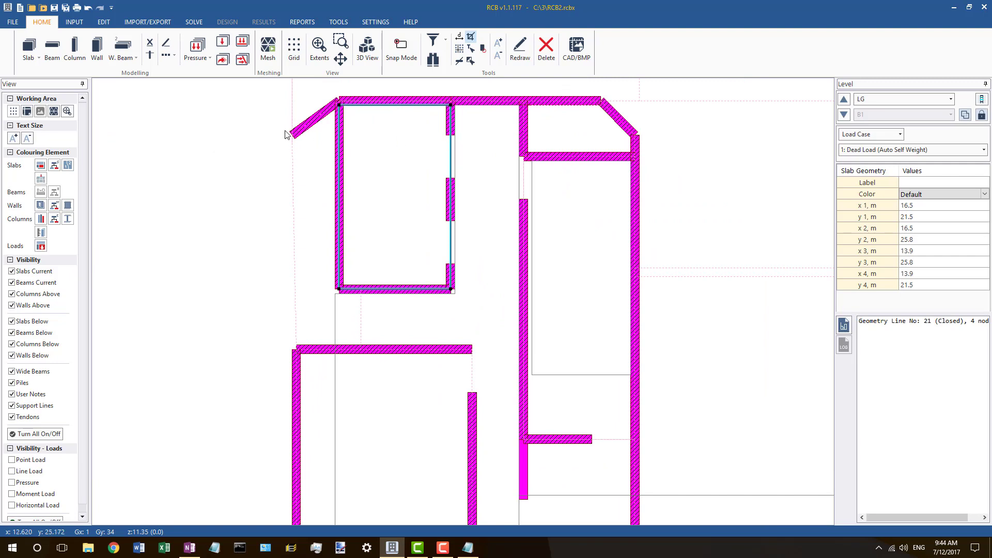
pyautogui.click(346, 110)
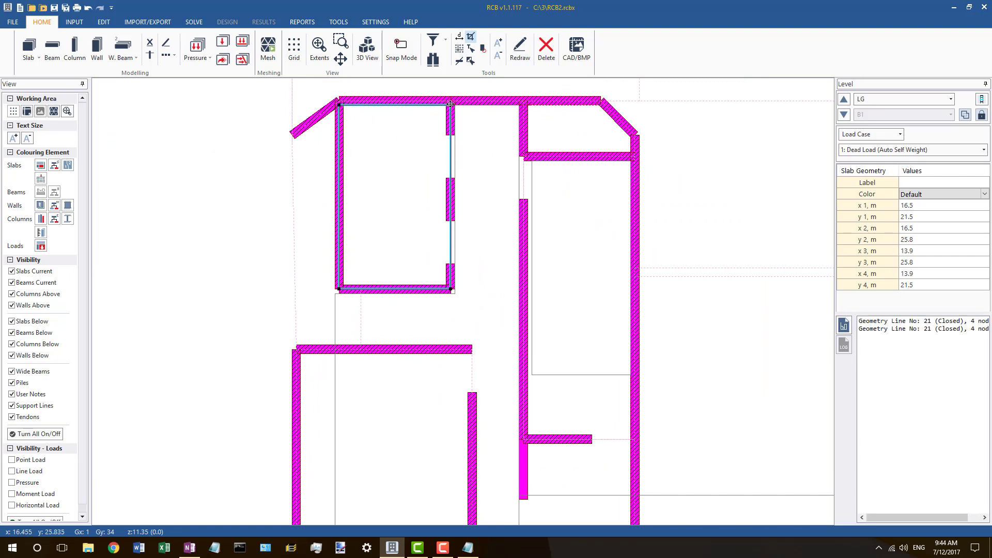
pyautogui.moveTo(450, 104); pyautogui.dragTo(451, 101)
pyautogui.moveTo(342, 109); pyautogui.dragTo(342, 102)
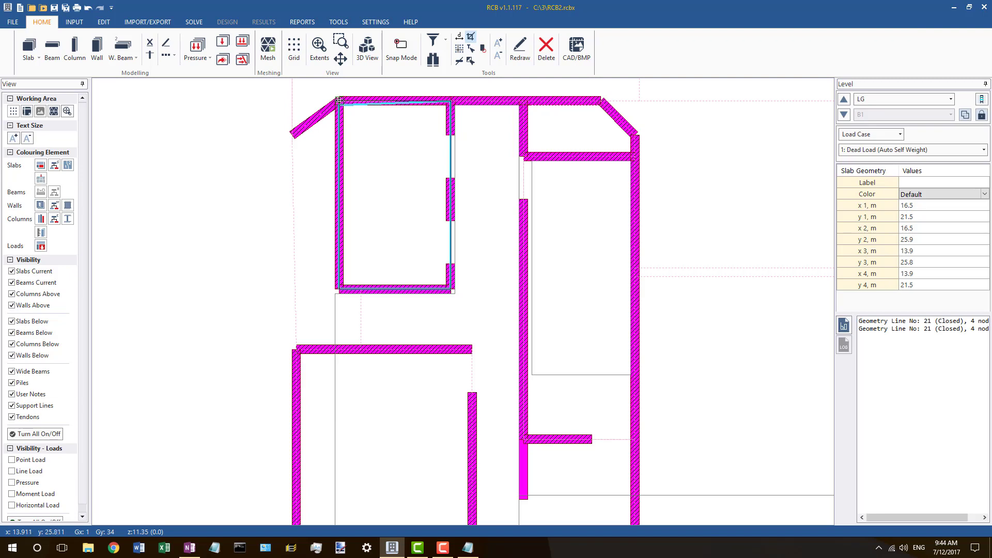
# Step: Set the upper-left core opening's left edge as master and Align X the vertical slab line below it to that edge
pyautogui.click(345, 293)
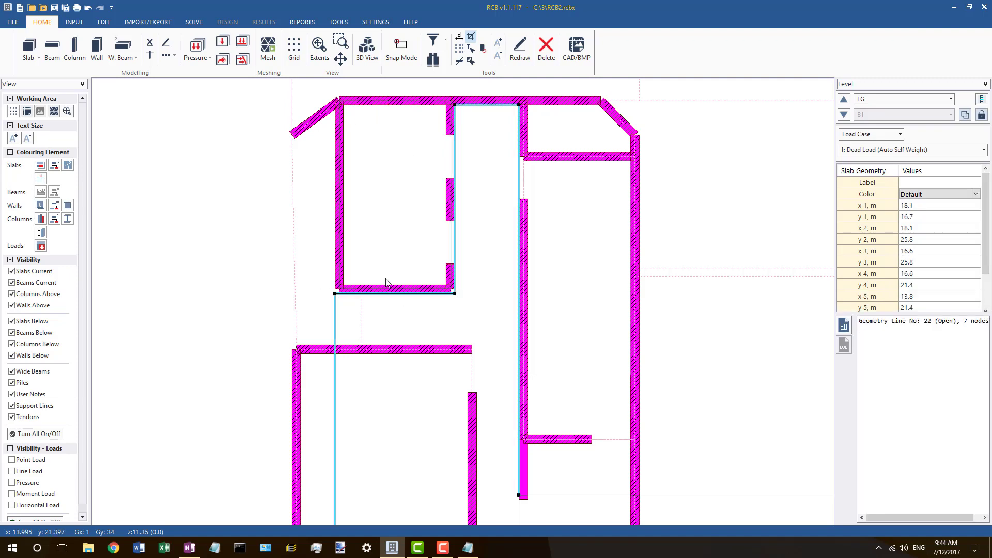
pyautogui.click(339, 259)
pyautogui.rightClick(339, 260)
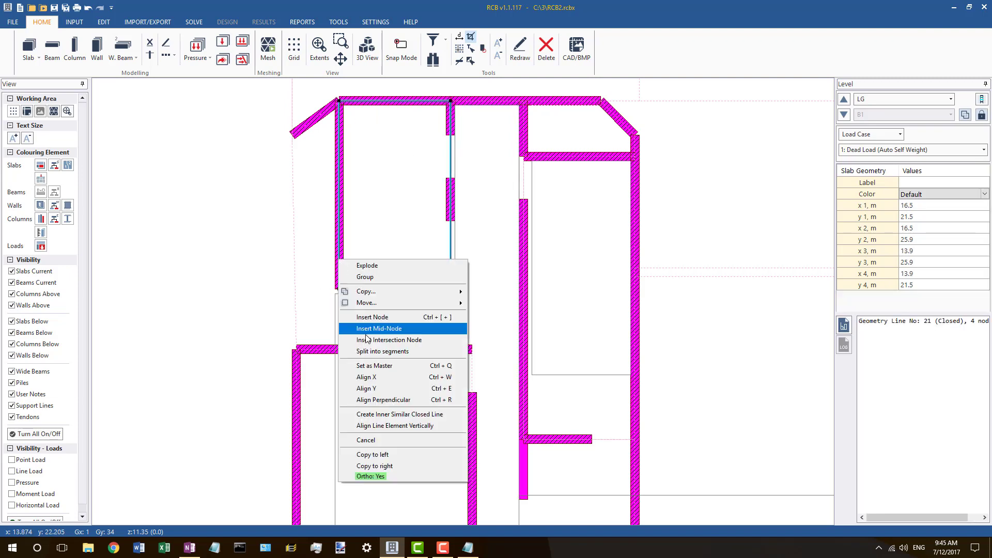
pyautogui.click(362, 365)
pyautogui.scroll(-1, 369, 145)
pyautogui.scroll(1, 364, 284)
pyautogui.click(341, 308)
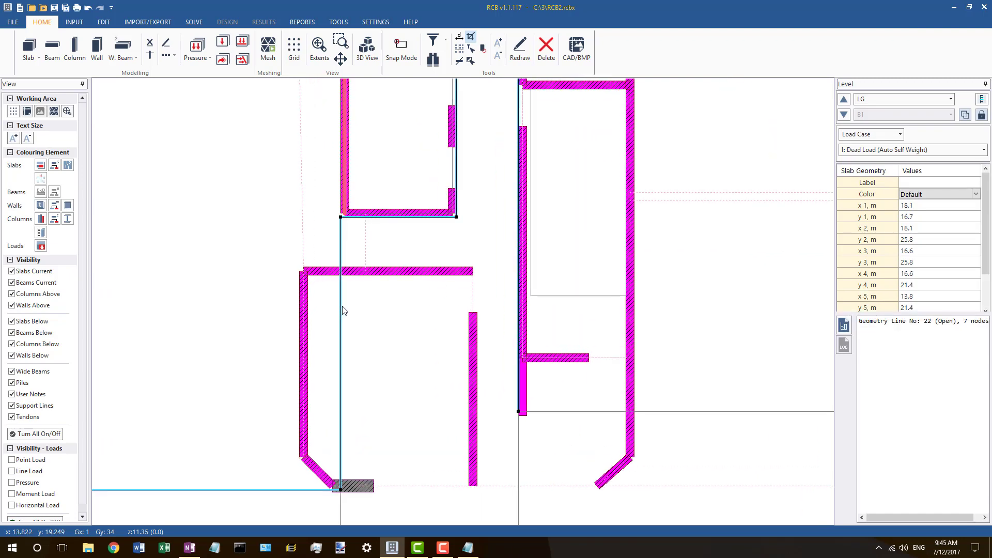
pyautogui.rightClick(342, 303)
pyautogui.click(377, 420)
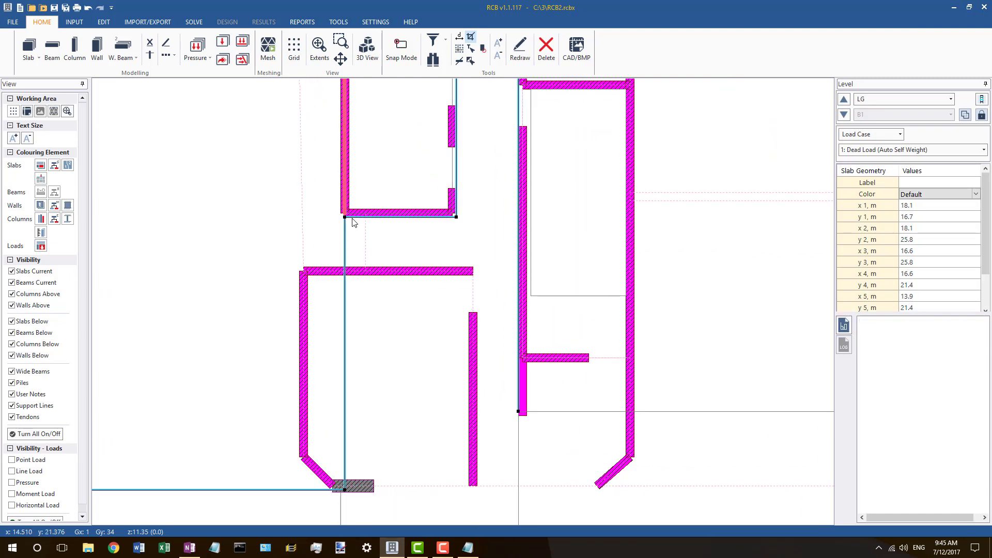
# Step: Move the open slab line's corner below the upper-left opening and its two upper nodes onto the core wall centrelines
pyautogui.moveTo(455, 217); pyautogui.dragTo(452, 213)
pyautogui.scroll(-1, 456, 257)
pyautogui.scroll(5, 465, 96)
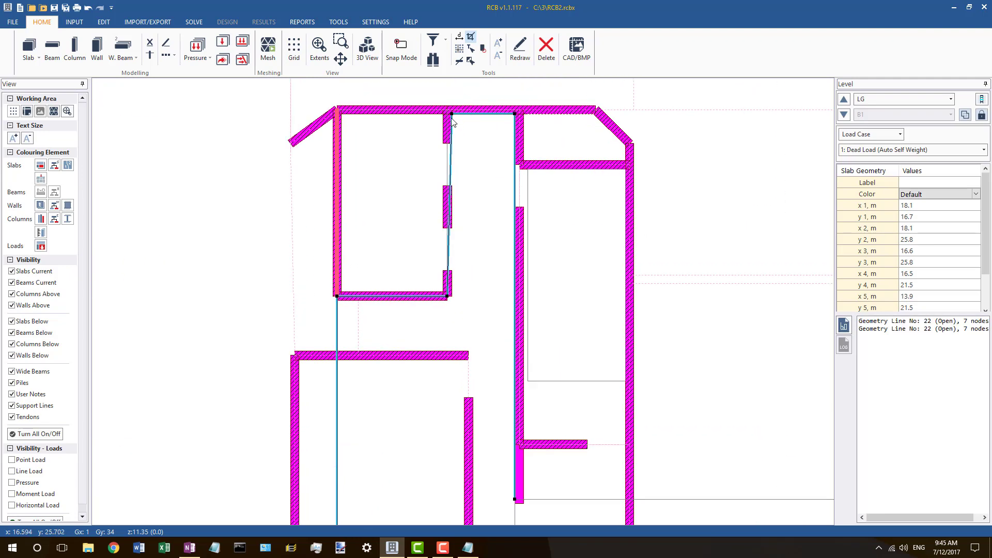
pyautogui.moveTo(451, 113); pyautogui.dragTo(446, 109)
pyautogui.moveTo(514, 114); pyautogui.dragTo(520, 110)
pyautogui.press('Escape')
pyautogui.click(475, 109)
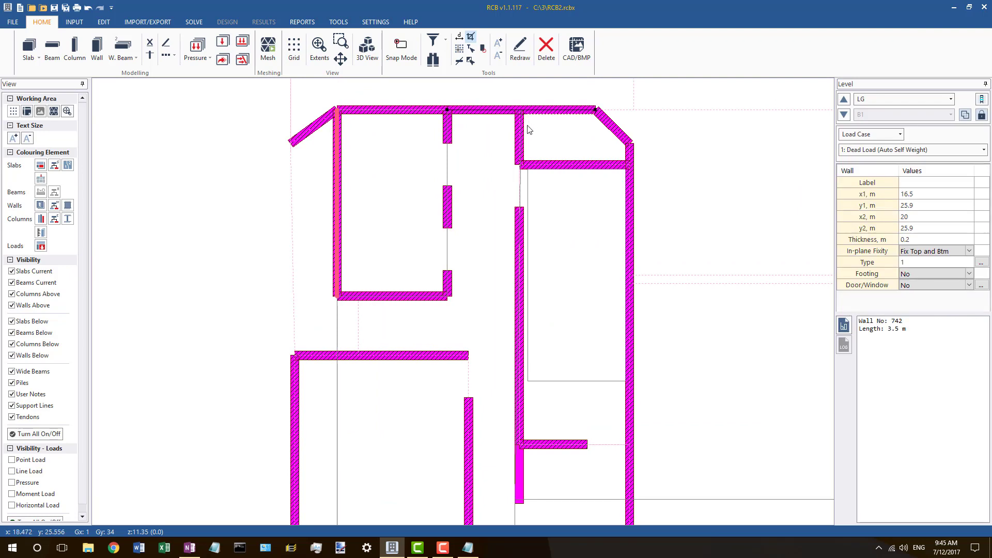
# Step: Move the open slab line's free lower end to the middle core wall's lower end and its upper node onto that wall's centreline
pyautogui.press('Escape')
pyautogui.click(520, 123)
pyautogui.scroll(-3, 467, 126)
pyautogui.scroll(4, 506, 136)
pyautogui.scroll(-3, 466, 156)
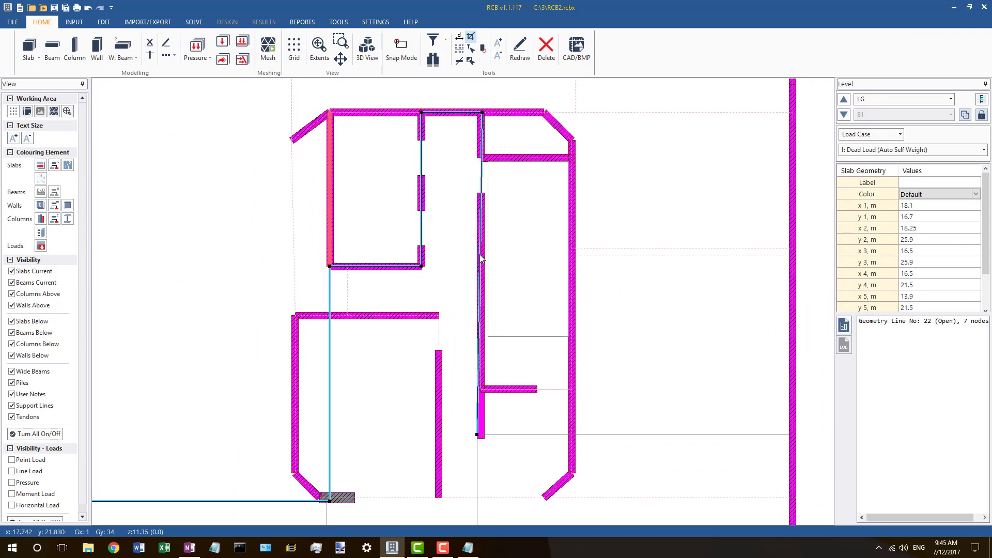
pyautogui.moveTo(478, 435); pyautogui.dragTo(482, 439)
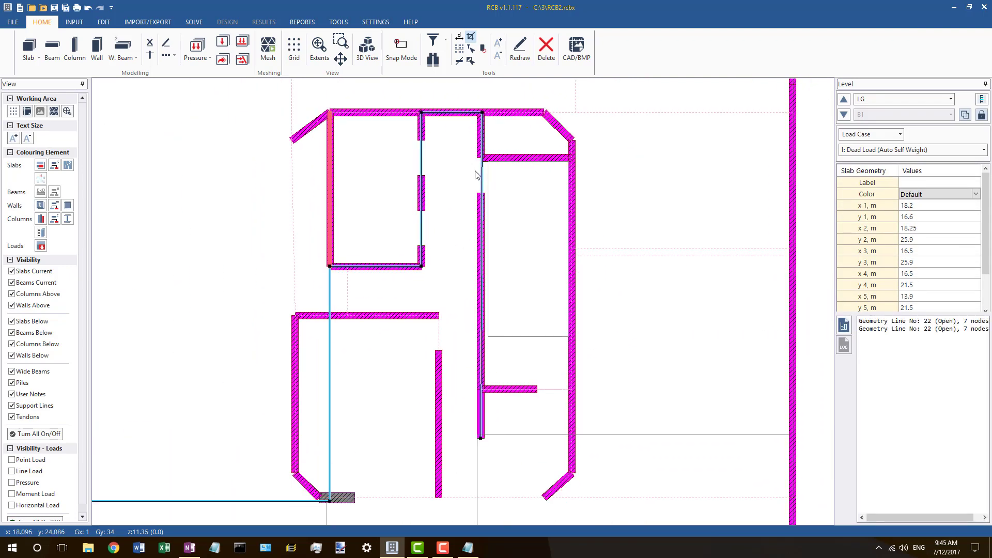
pyautogui.scroll(2, 472, 165)
pyautogui.scroll(1, 497, 116)
pyautogui.moveTo(483, 90); pyautogui.dragTo(480, 90)
# Step: Move the two upper nodes of the right-hand core opening's outline onto the centreline intersections of the surrounding walls
pyautogui.click(493, 186)
pyautogui.moveTo(493, 177); pyautogui.dragTo(480, 171)
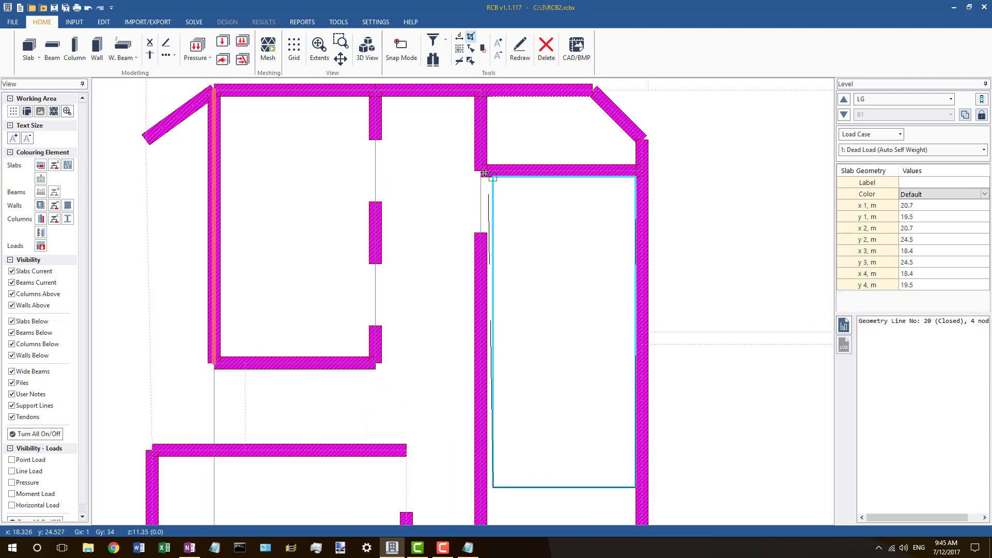
pyautogui.moveTo(635, 177); pyautogui.dragTo(641, 171)
pyautogui.scroll(-2, 613, 168)
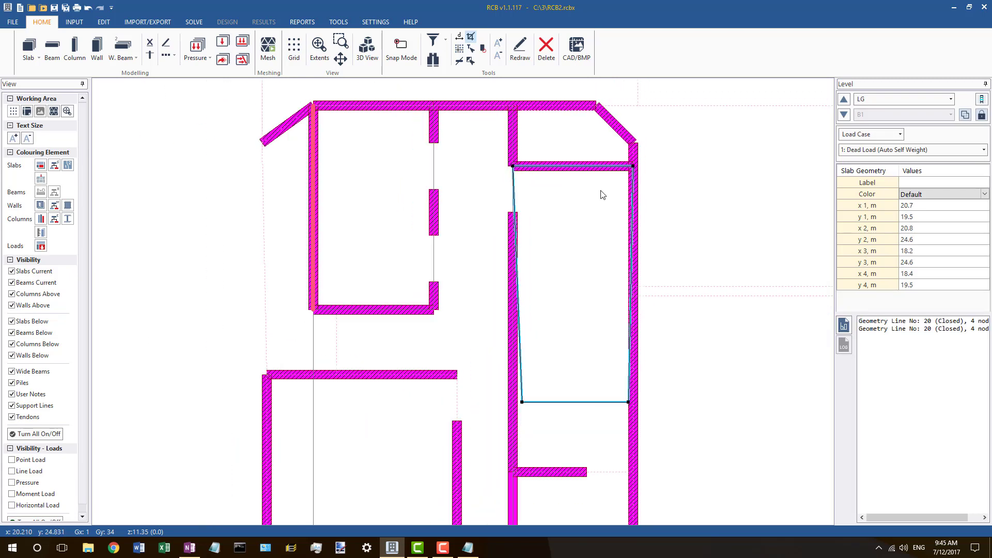
pyautogui.scroll(2, 526, 416)
# Step: Set the 9.5 m right-hand core wall as master and Align X the right edge of the opening outline to it
pyautogui.click(673, 351)
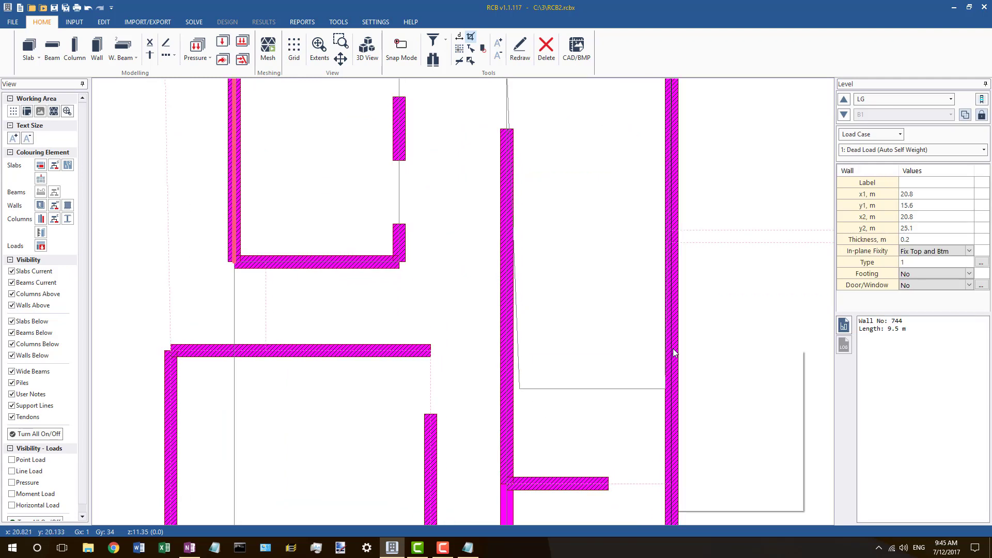
pyautogui.rightClick(673, 350)
pyautogui.click(707, 384)
pyautogui.click(666, 372)
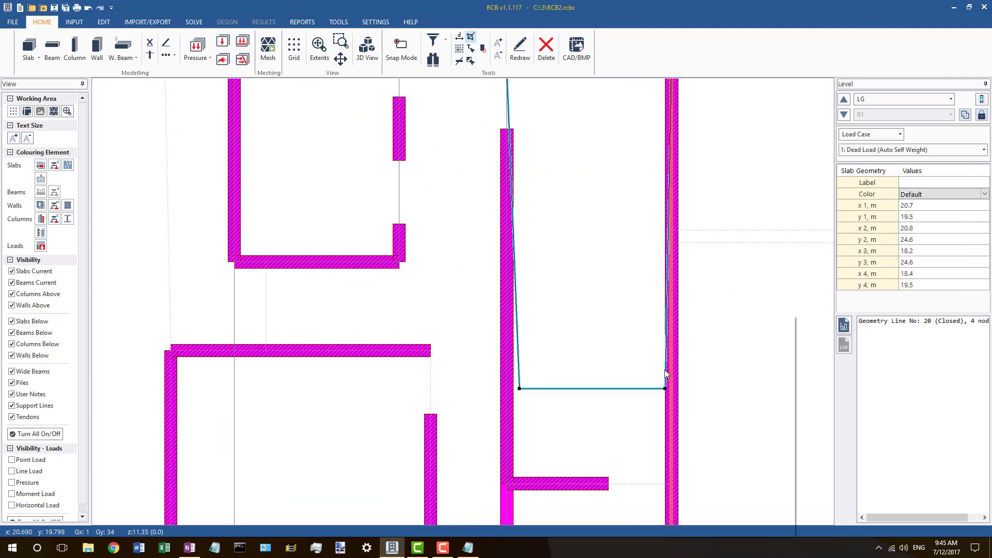
pyautogui.rightClick(666, 371)
pyautogui.click(699, 432)
# Step: Set the slab line along the middle core wall as master and Align X the right-hand opening's left edge to it
pyautogui.click(505, 353)
pyautogui.rightClick(503, 354)
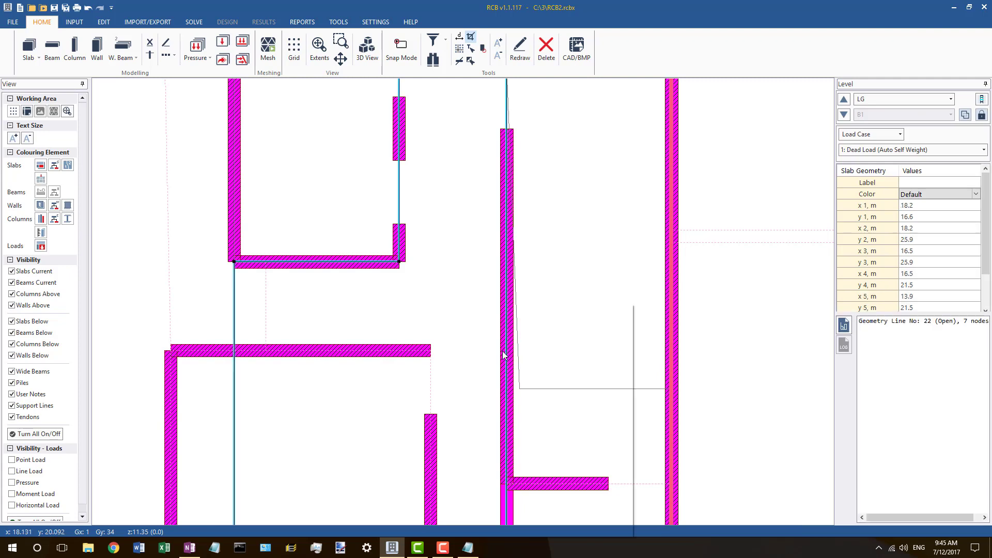
pyautogui.click(527, 412)
pyautogui.click(517, 346)
pyautogui.rightClick(518, 345)
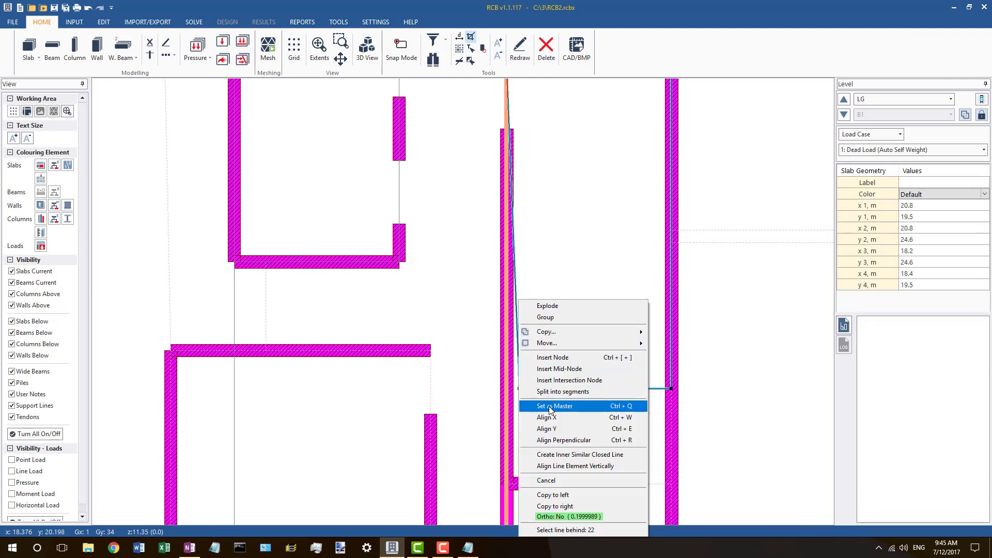
pyautogui.click(549, 416)
# Step: Set the slab line along the middle core wall as master and Align X the vertical slab line starting at the wall's lower end
pyautogui.scroll(-4, 526, 305)
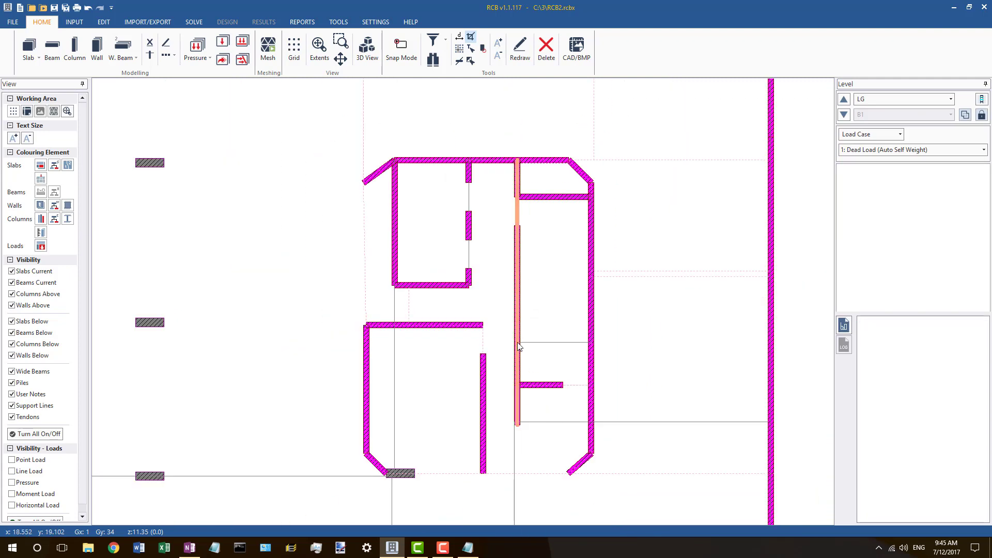
pyautogui.scroll(-3, 486, 217)
pyautogui.scroll(3, 517, 371)
pyautogui.scroll(3, 496, 336)
pyautogui.click(486, 279)
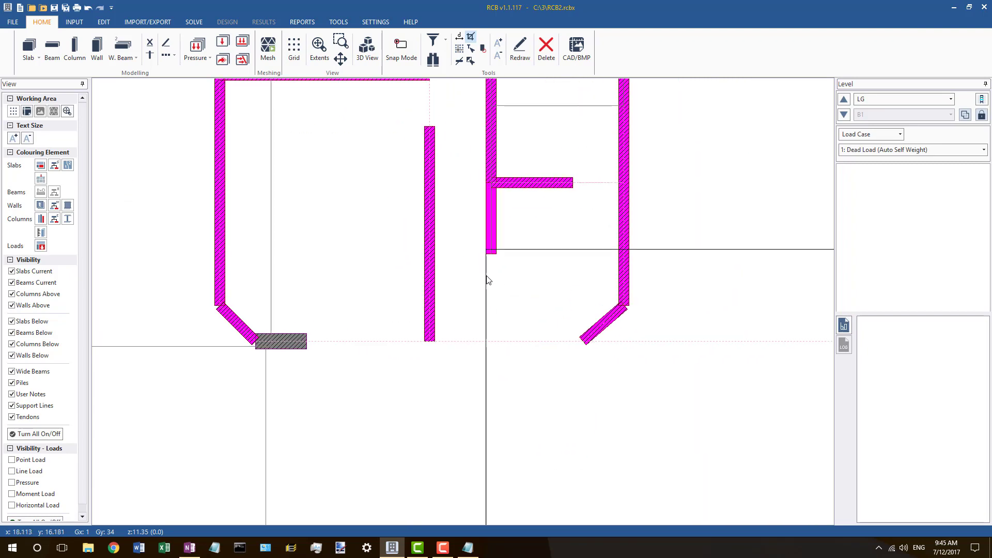
pyautogui.click(491, 224)
pyautogui.rightClick(491, 222)
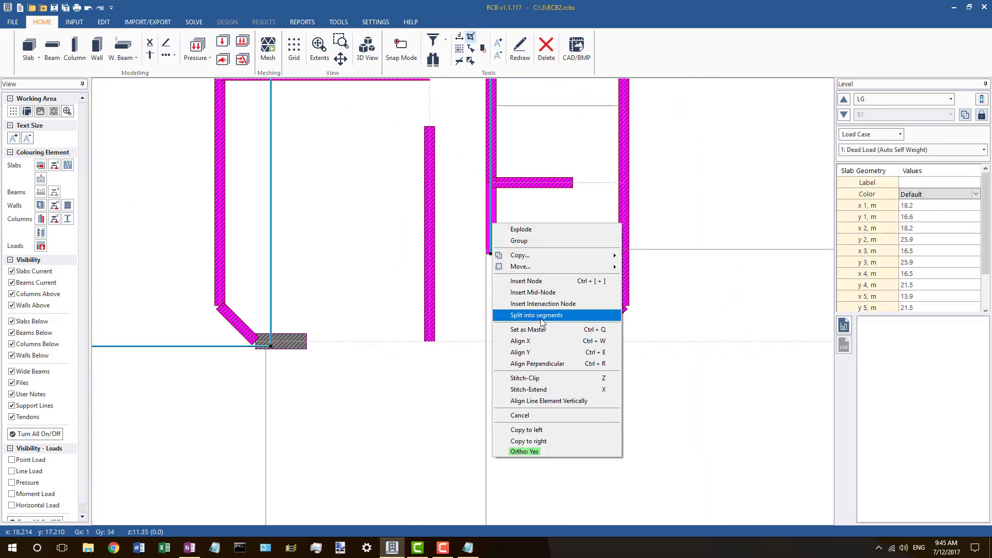
pyautogui.click(494, 320)
pyautogui.click(486, 293)
pyautogui.rightClick(486, 292)
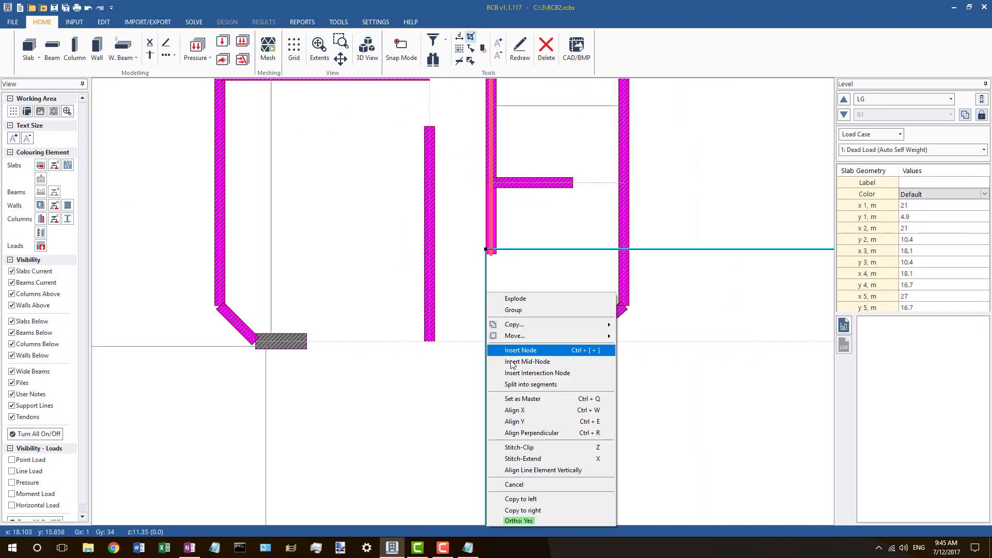
pyautogui.click(510, 411)
# Step: Extend with Mouse and Clip the left free end of the open core slab line to the left boundary wall
pyautogui.scroll(-3, 474, 247)
pyautogui.scroll(-2, 472, 240)
pyautogui.click(733, 292)
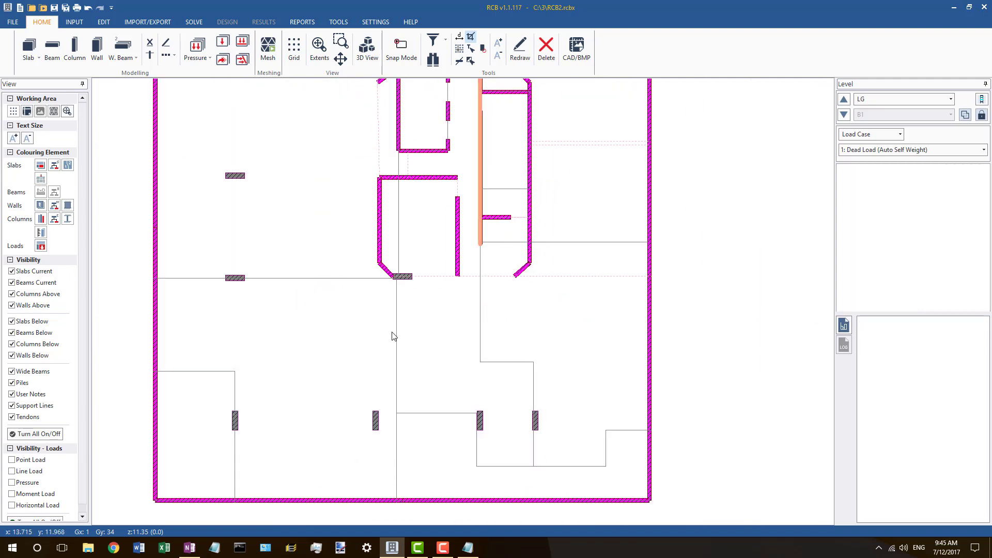
pyautogui.click(394, 326)
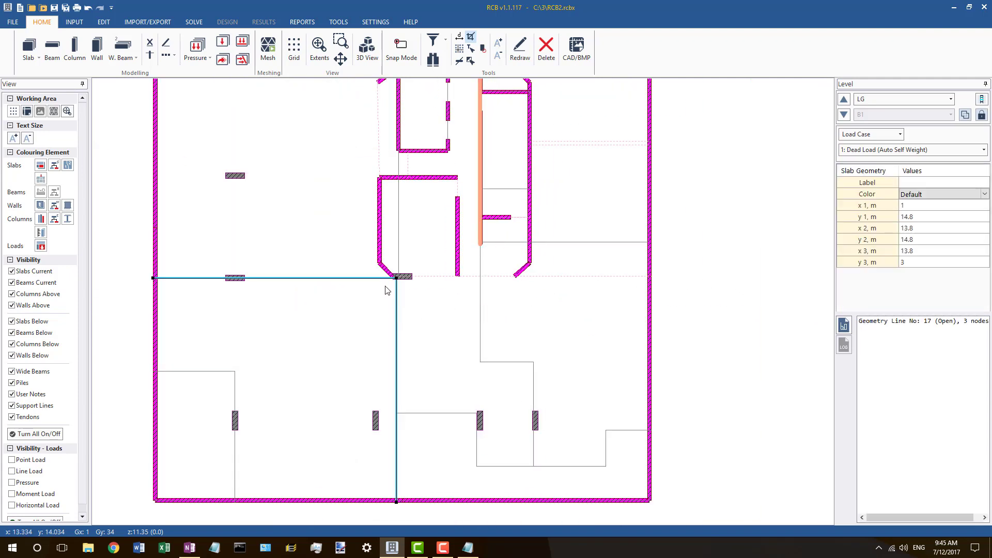
pyautogui.click(398, 245)
pyautogui.scroll(5, 411, 278)
pyautogui.scroll(-5, 594, 277)
pyautogui.scroll(2, 278, 284)
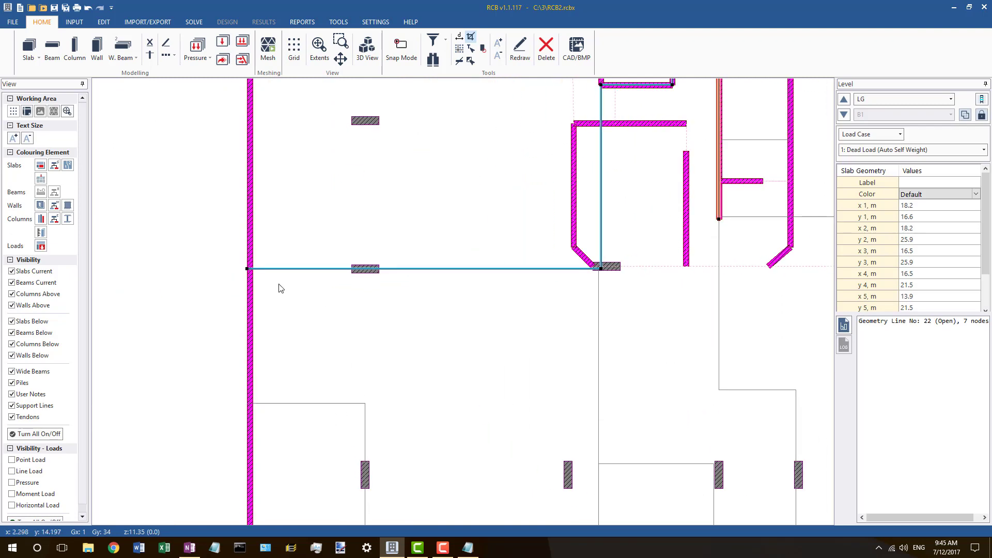
pyautogui.scroll(2, 279, 284)
pyautogui.rightClick(237, 264)
pyautogui.click(305, 417)
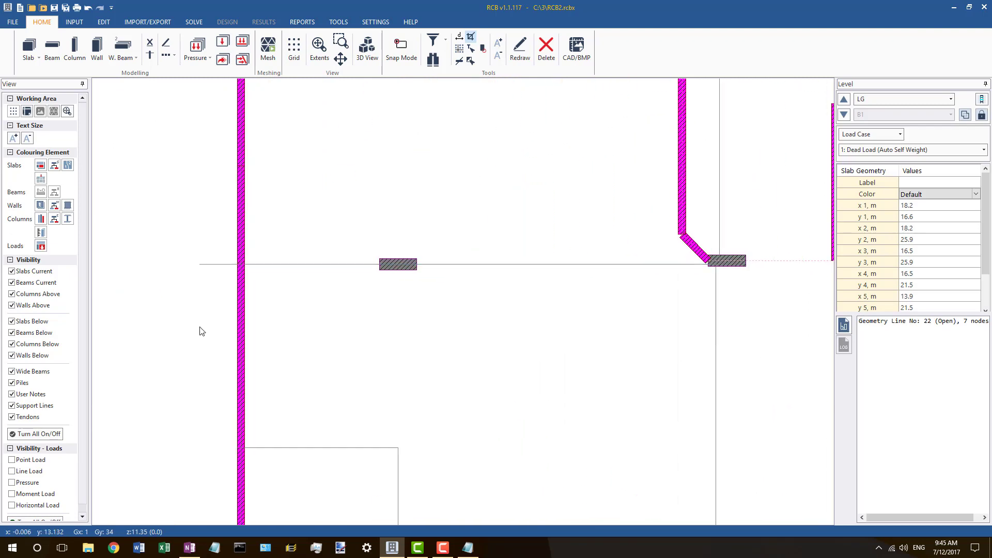
# Step: Extend with Mouse and Clip both free ends of the lower-left corner slab line to the left and bottom boundary walls
pyautogui.scroll(-3, 326, 200)
pyautogui.scroll(4, 324, 416)
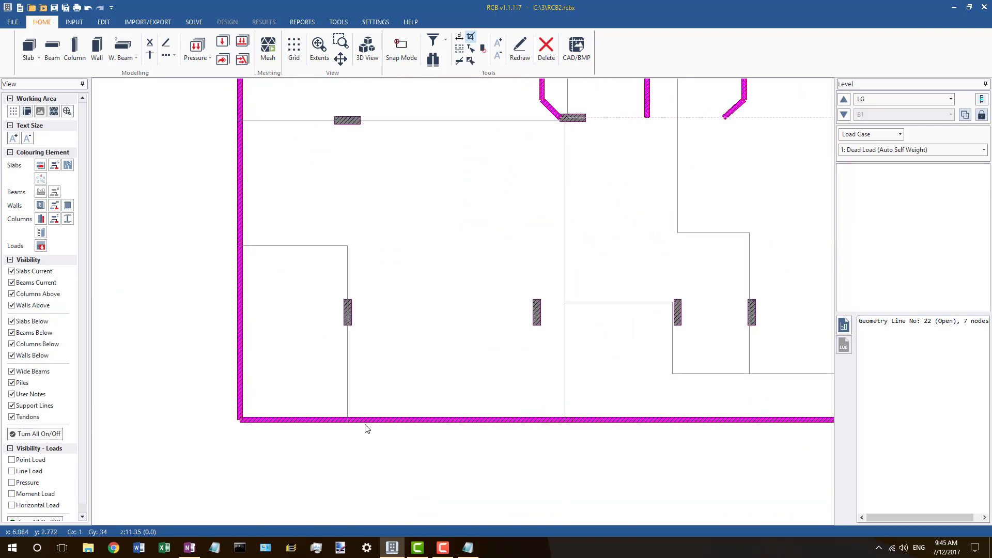
pyautogui.click(341, 401)
pyautogui.rightClick(180, 164)
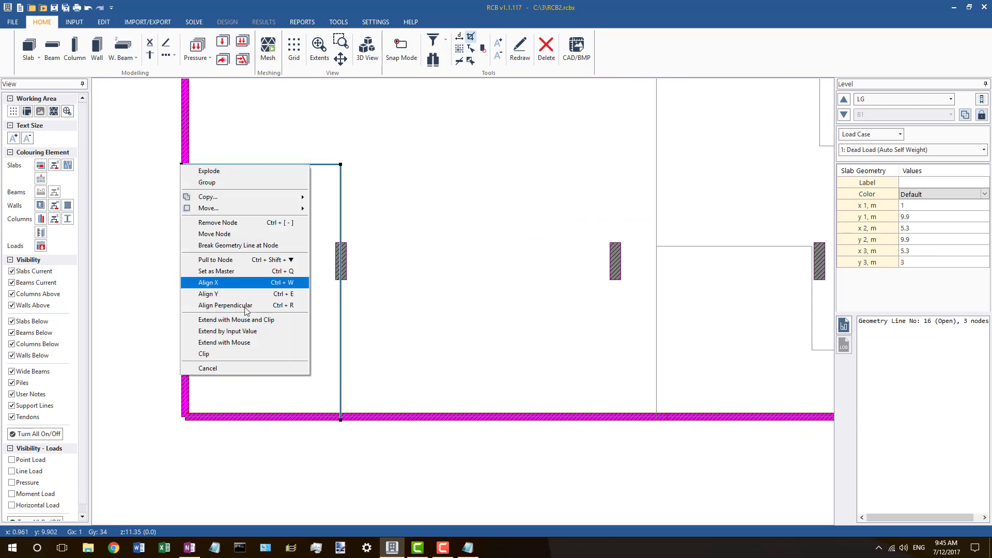
pyautogui.click(145, 201)
pyautogui.click(341, 378)
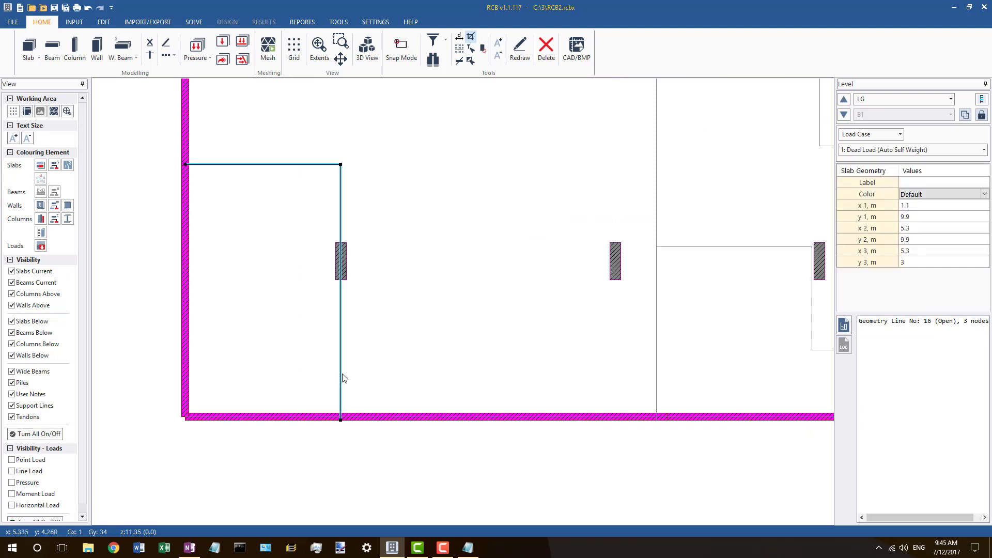
pyautogui.rightClick(339, 420)
pyautogui.click(369, 464)
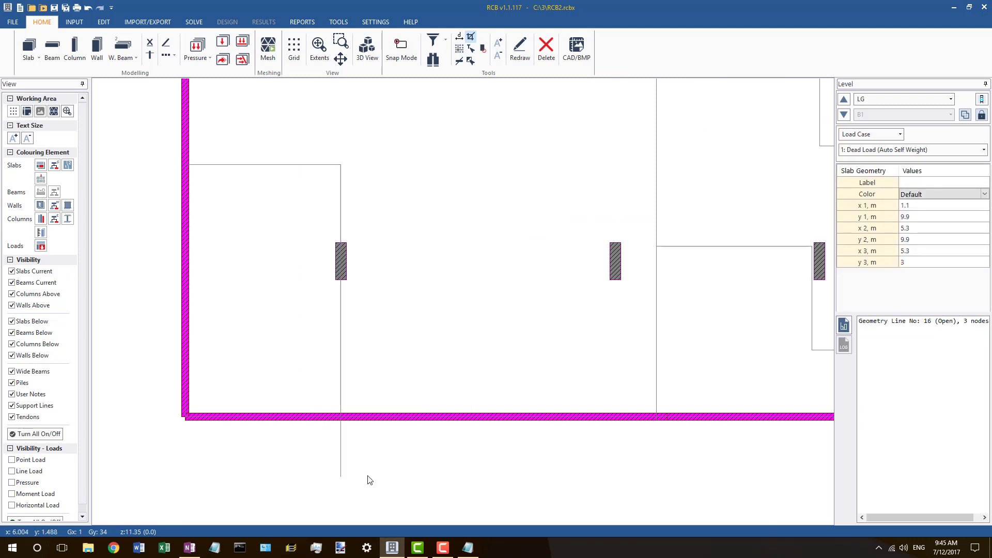
# Step: Extend with Mouse and Clip the lower end of the long central vertical slab line to the bottom boundary wall
pyautogui.scroll(3, 594, 421)
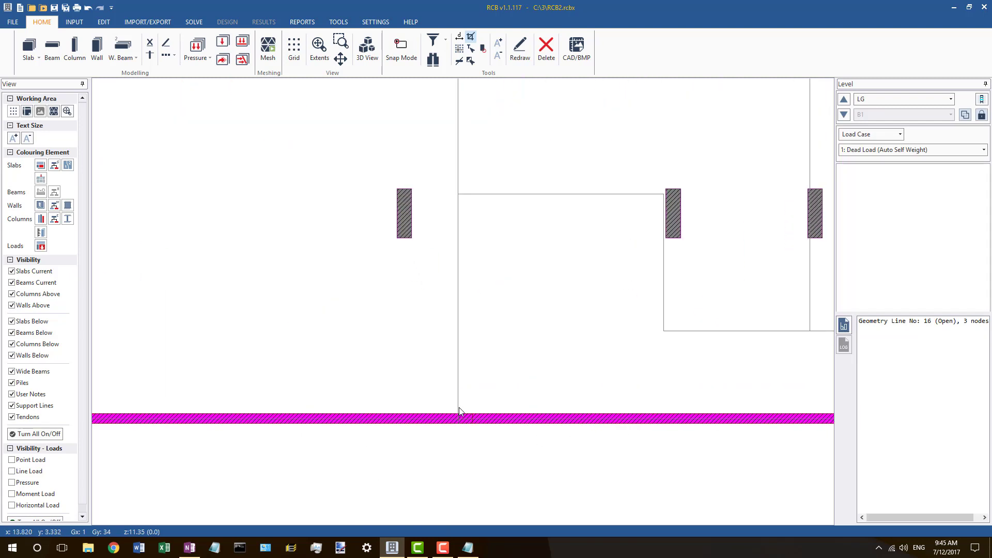
pyautogui.click(457, 419)
pyautogui.rightClick(458, 421)
pyautogui.click(476, 481)
# Step: Extend with Mouse and Clip the right free end of the stepped lower-right slab line to the right boundary wall
pyautogui.scroll(-3, 332, 423)
pyautogui.scroll(2, 652, 374)
pyautogui.click(647, 342)
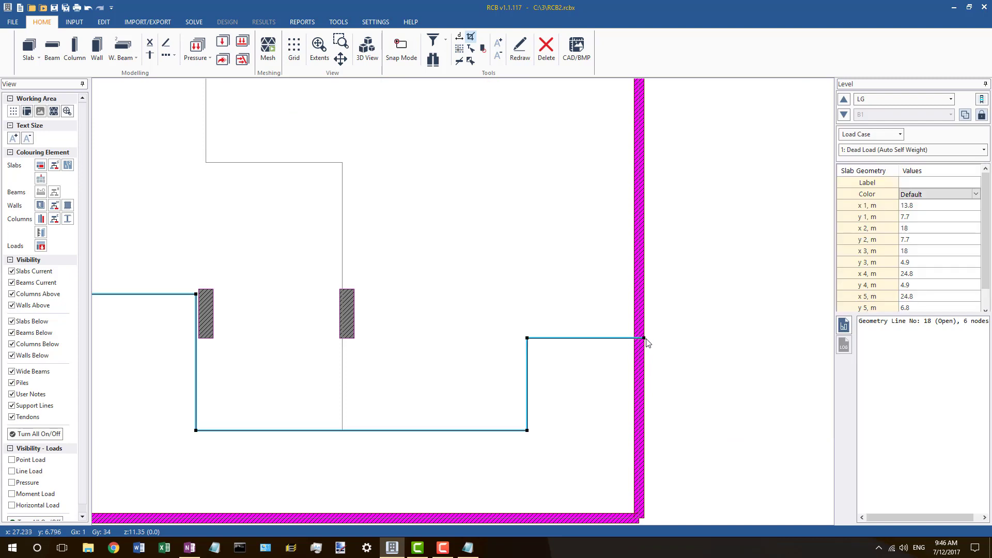
pyautogui.rightClick(643, 337)
pyautogui.click(710, 478)
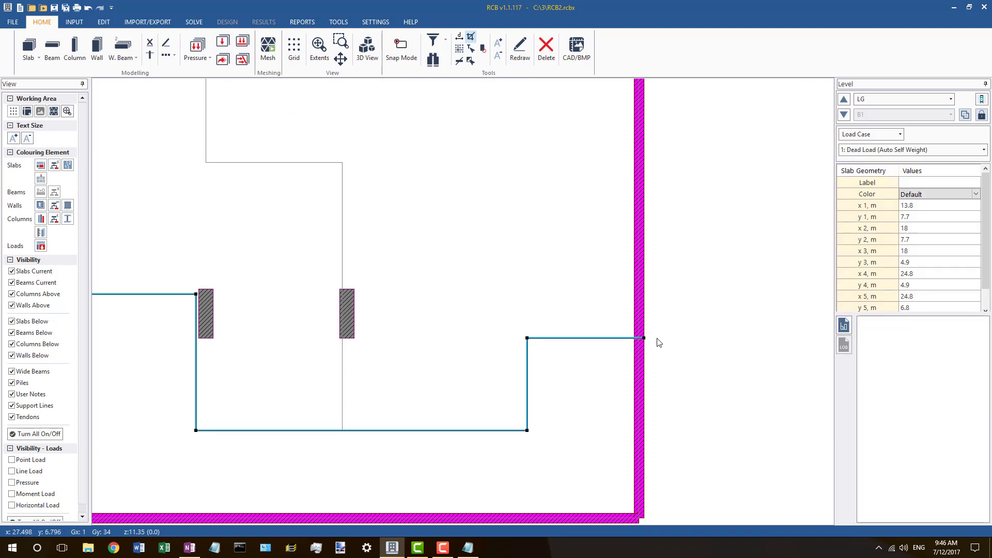
pyautogui.rightClick(643, 338)
pyautogui.click(708, 479)
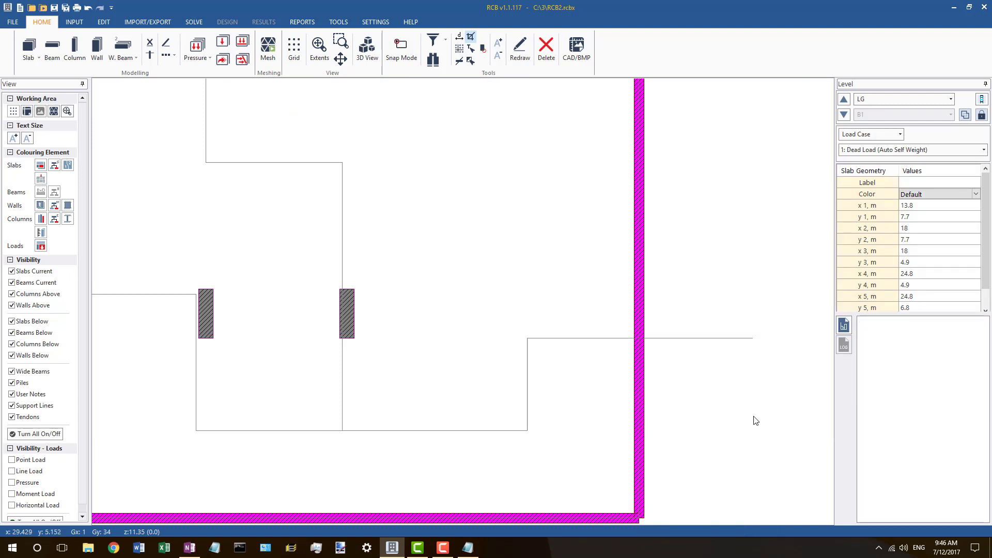
# Step: Examine the closed outer slab outline along the upper and right boundary walls
pyautogui.scroll(-2, 693, 426)
pyautogui.scroll(-3, 665, 433)
pyautogui.scroll(-1, 593, 279)
pyautogui.scroll(2, 602, 164)
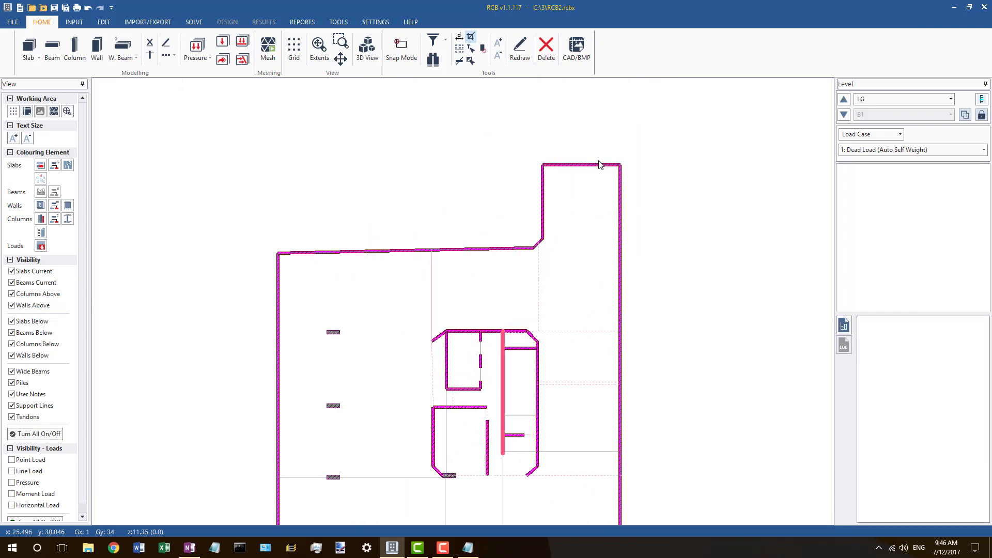
pyautogui.click(591, 167)
pyautogui.scroll(3, 571, 147)
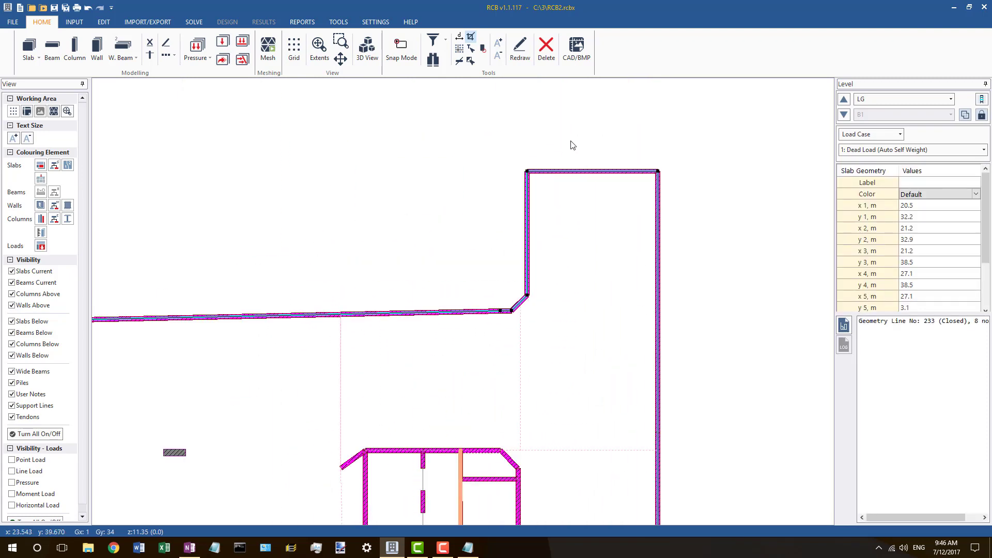
pyautogui.scroll(-1, 600, 148)
pyautogui.scroll(-2, 595, 352)
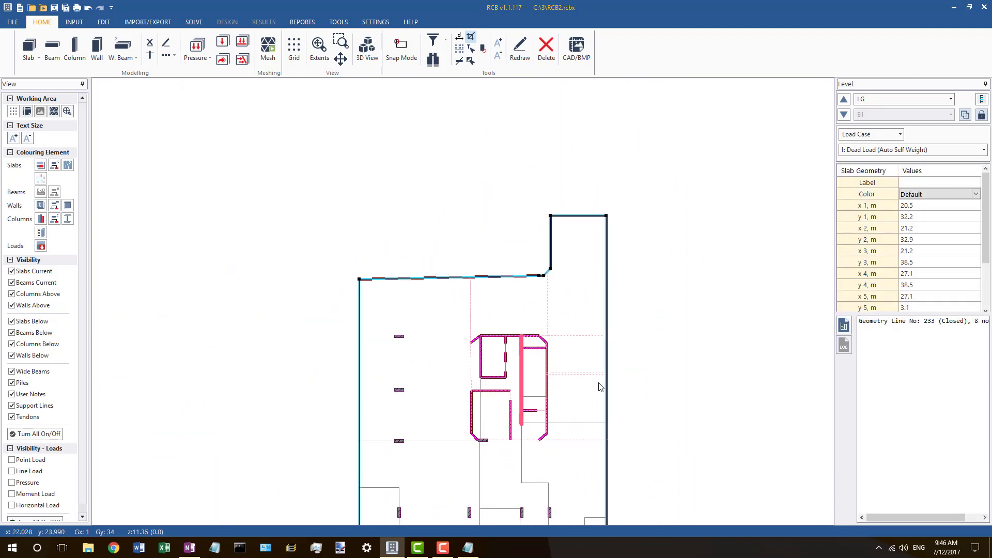
pyautogui.scroll(2, 497, 404)
pyautogui.scroll(1, 498, 404)
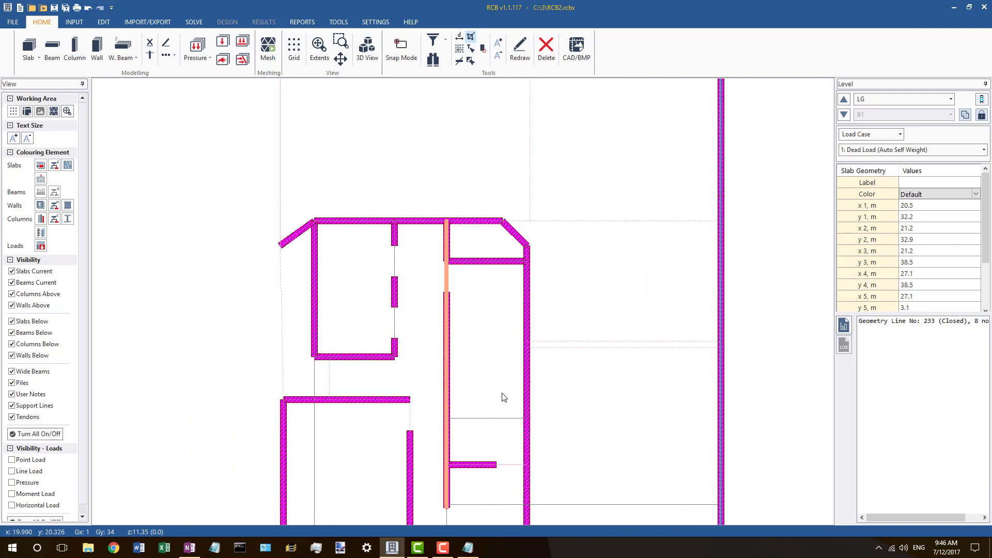
# Step: Check the geometry of the walls enclosing the small chamfered shaft at the core's upper-right corner
pyautogui.click(527, 350)
pyautogui.click(508, 259)
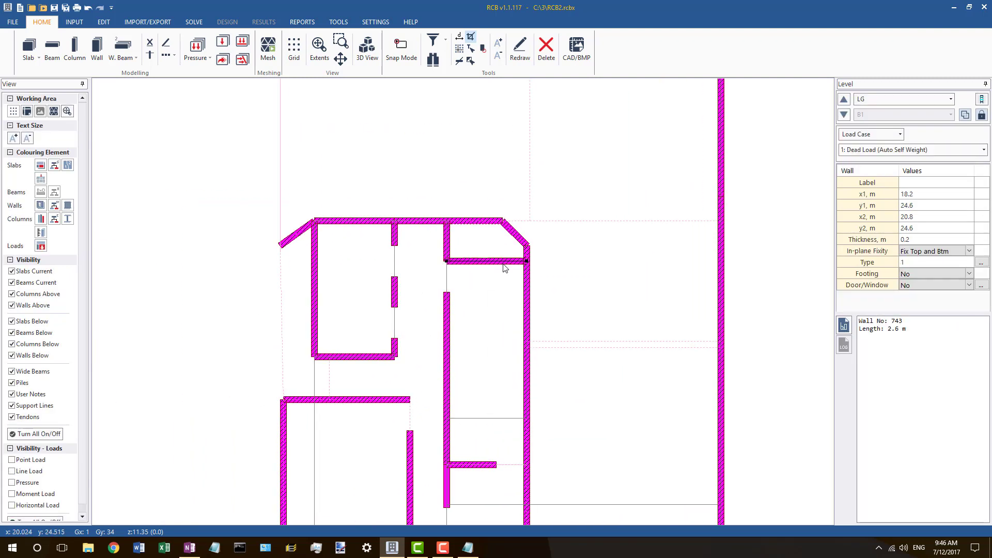
pyautogui.click(501, 220)
pyautogui.scroll(2, 473, 243)
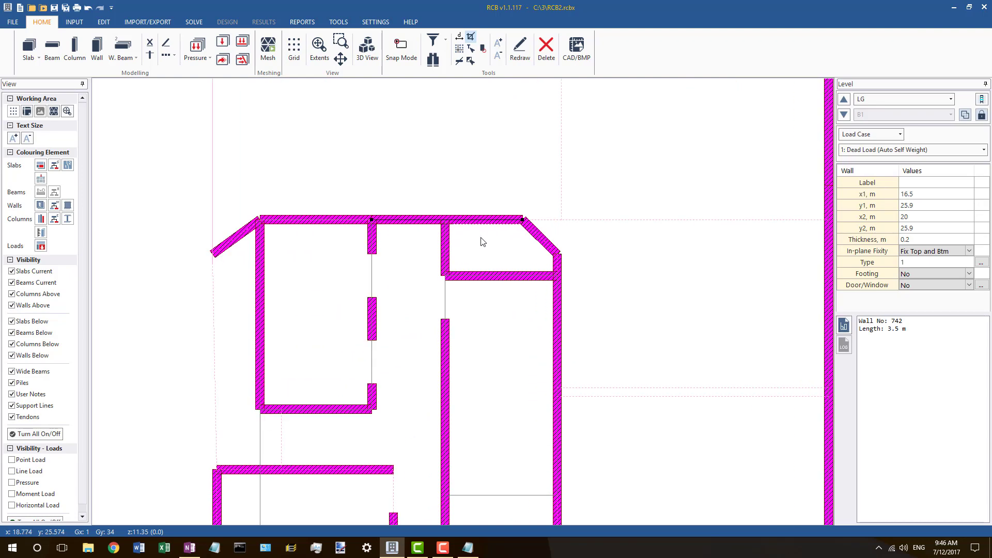
pyautogui.scroll(1, 482, 242)
pyautogui.click(590, 277)
pyautogui.scroll(-1, 413, 217)
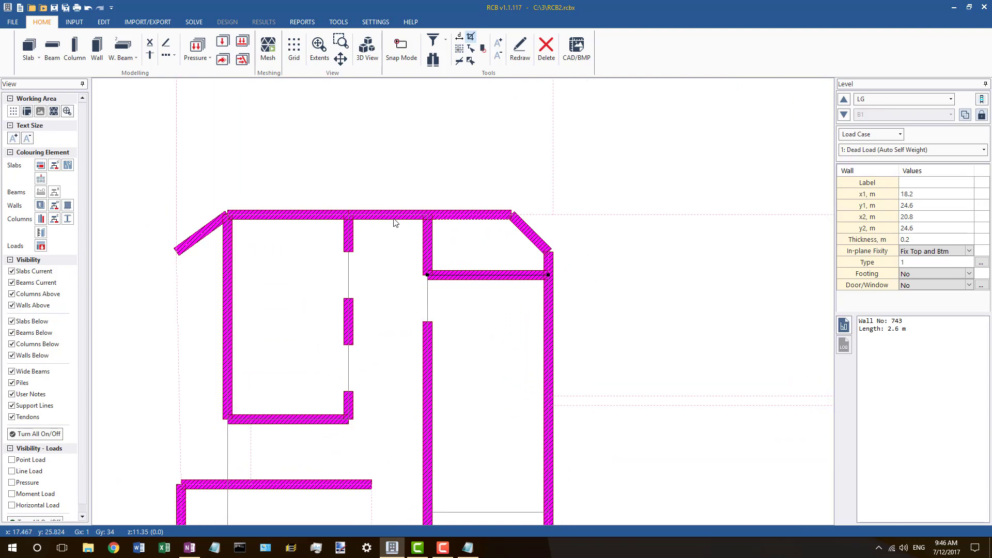
pyautogui.click(394, 216)
pyautogui.scroll(-1, 403, 222)
pyautogui.scroll(-1, 334, 291)
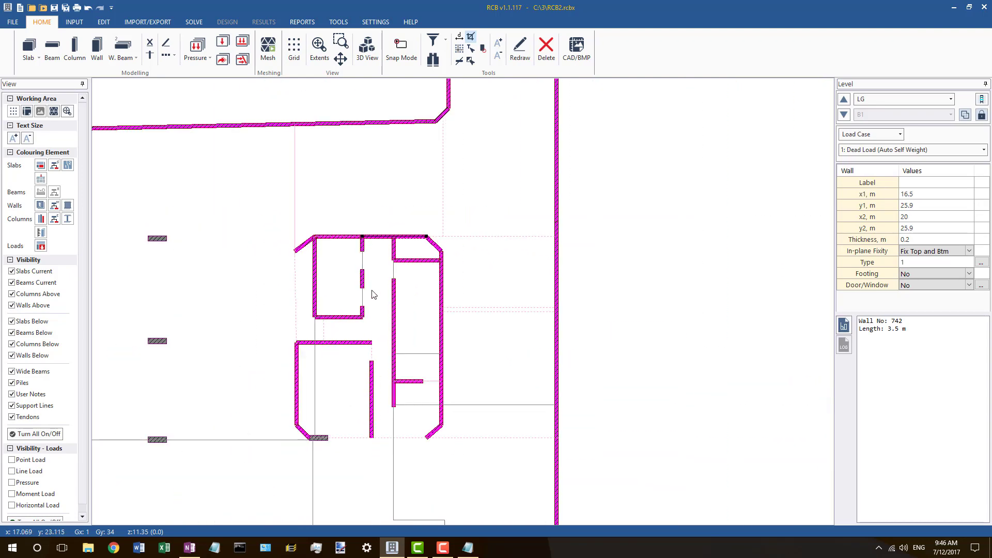
pyautogui.scroll(2, 414, 250)
pyautogui.click(739, 231)
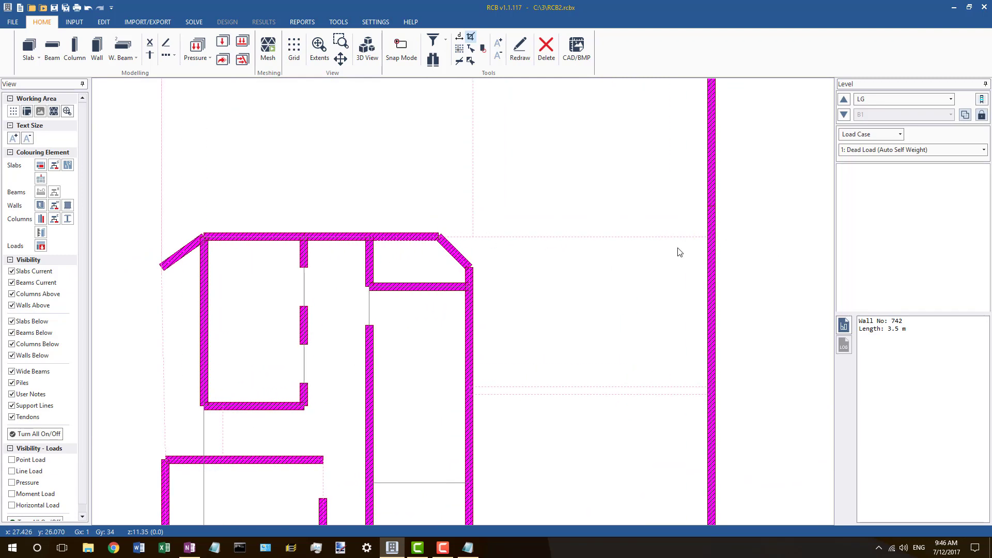
# Step: Draw a slab line around the core's upper-right shaft through (18.2, 25.9), (20, 25.9), (20.8, 25.1) and (20.8, 24.6)
pyautogui.press('s')
pyautogui.click(437, 237)
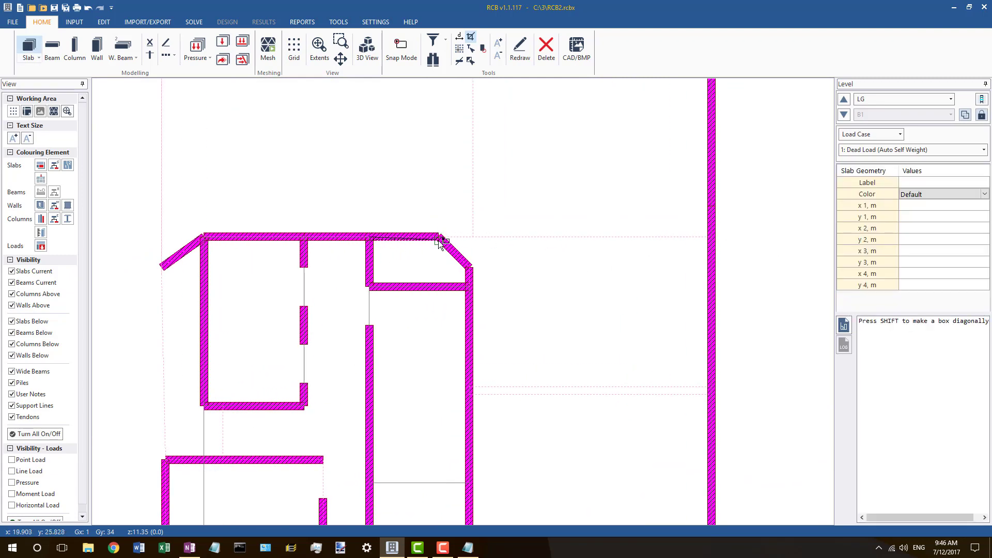
pyautogui.press('r')
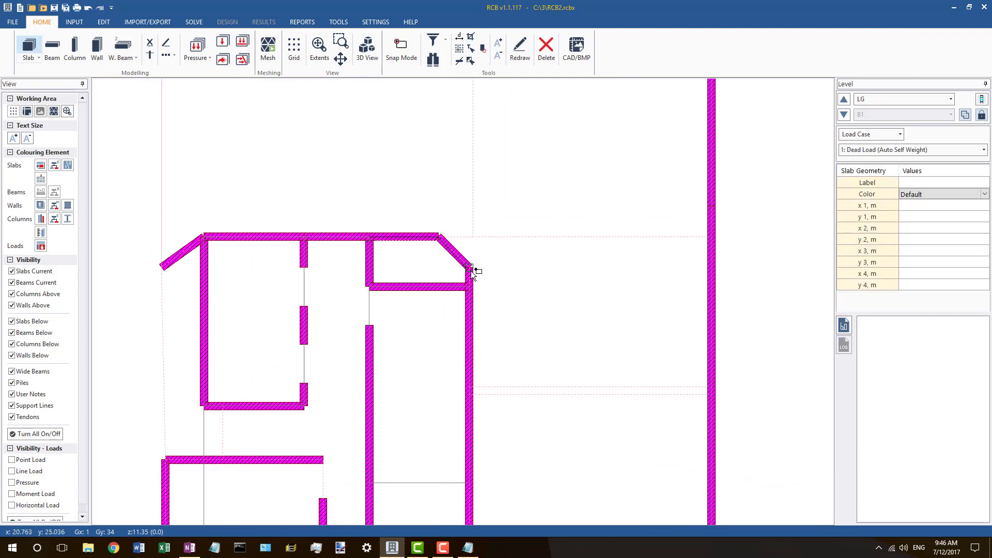
pyautogui.click(472, 289)
pyautogui.scroll(-1, 477, 240)
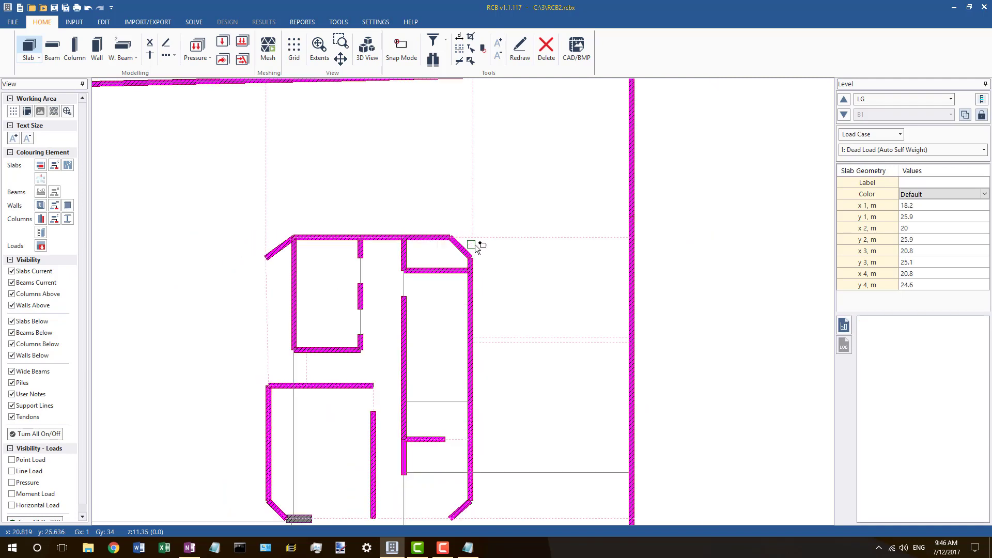
pyautogui.scroll(-1, 438, 222)
pyautogui.scroll(1, 449, 339)
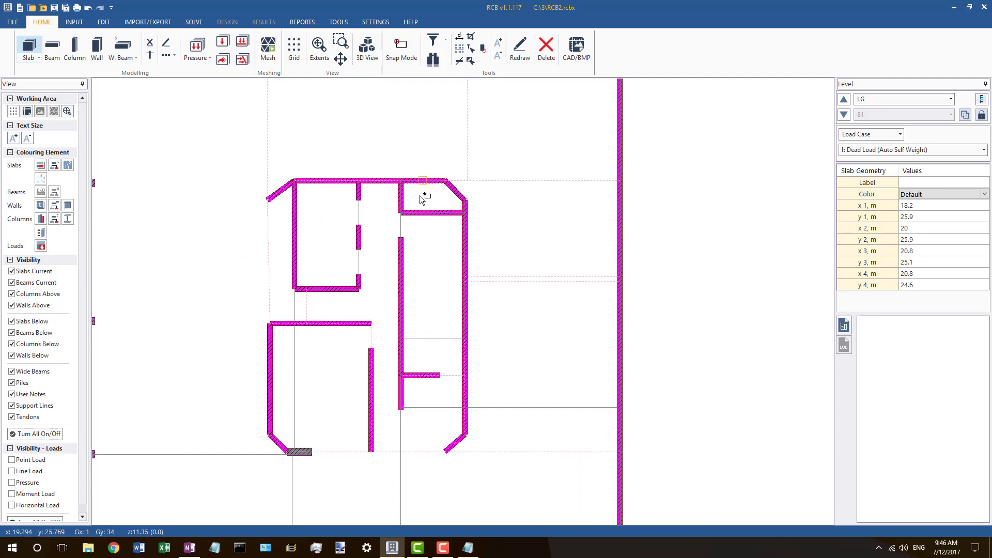
pyautogui.scroll(-1, 455, 192)
pyautogui.scroll(-1, 482, 186)
pyautogui.press('Escape')
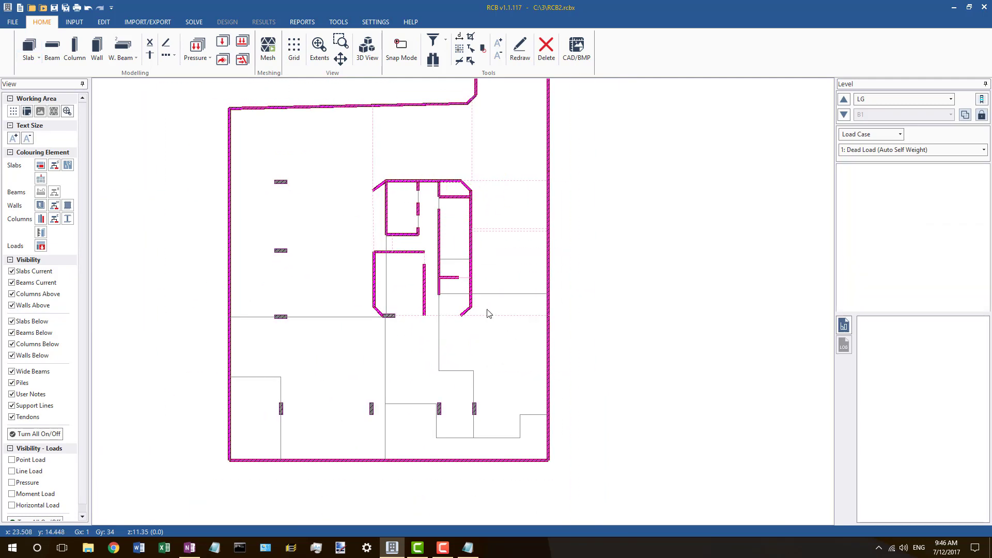
# Step: Check the lower slab lines on LG and switch the working level up to L1
pyautogui.click(350, 321)
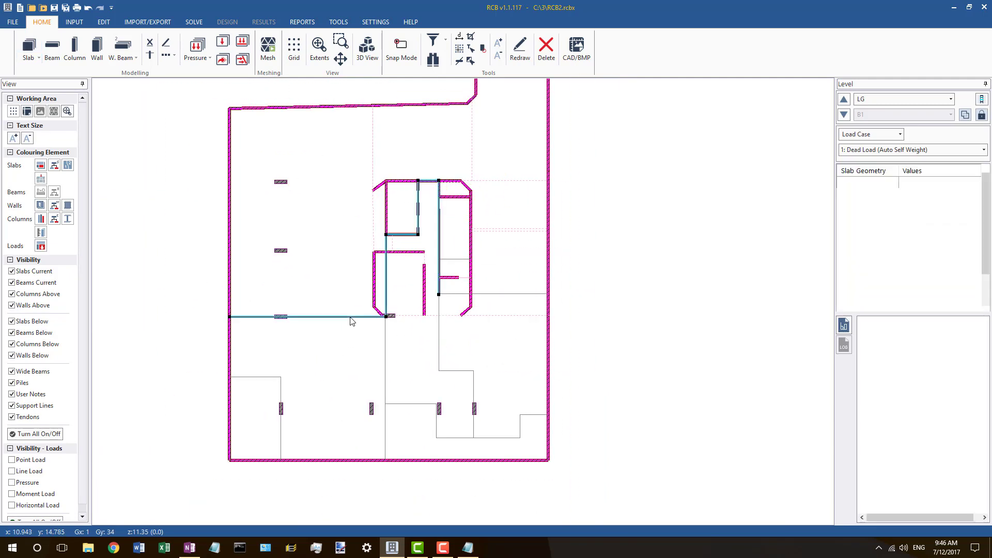
pyautogui.click(438, 330)
pyautogui.click(423, 407)
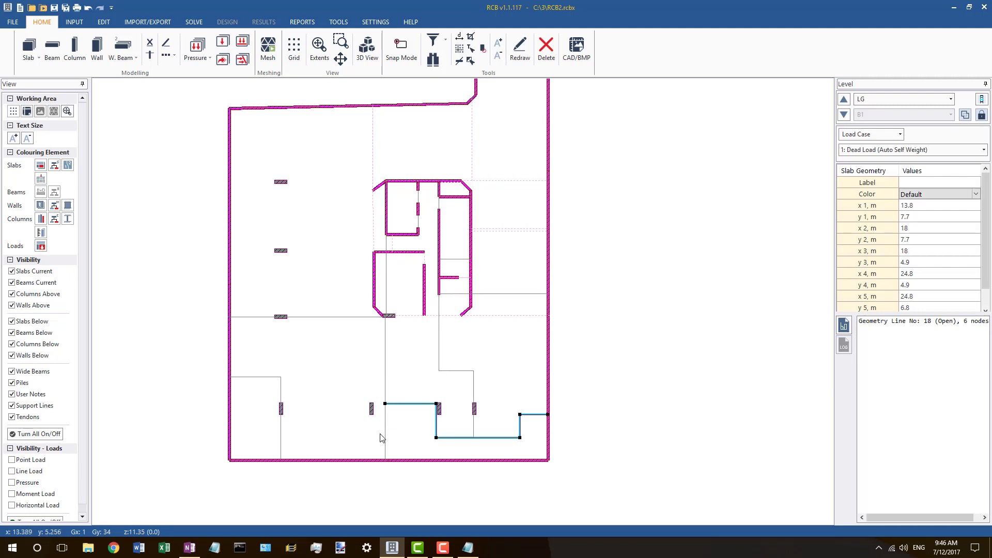
pyautogui.click(384, 429)
pyautogui.click(634, 305)
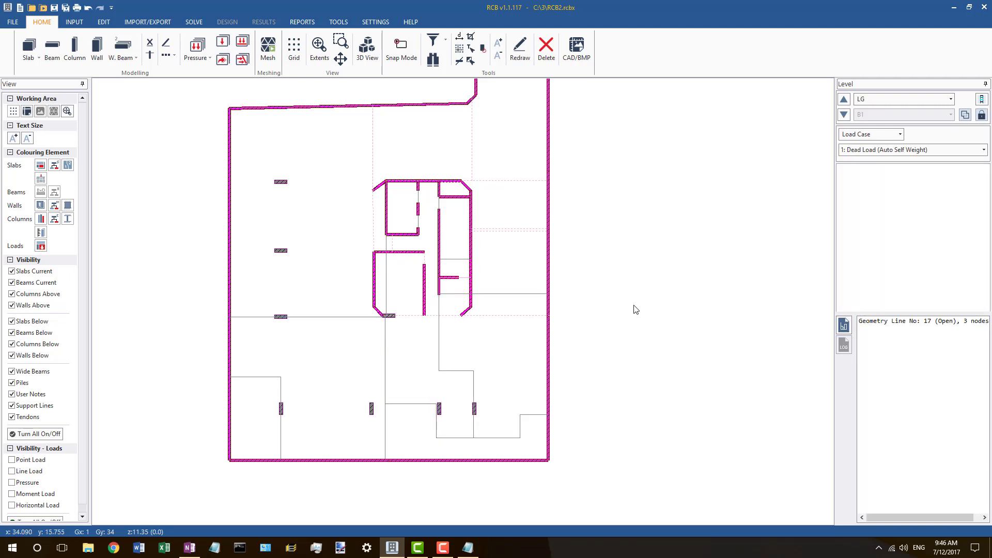
pyautogui.scroll(-4, 600, 207)
pyautogui.scroll(2, 629, 220)
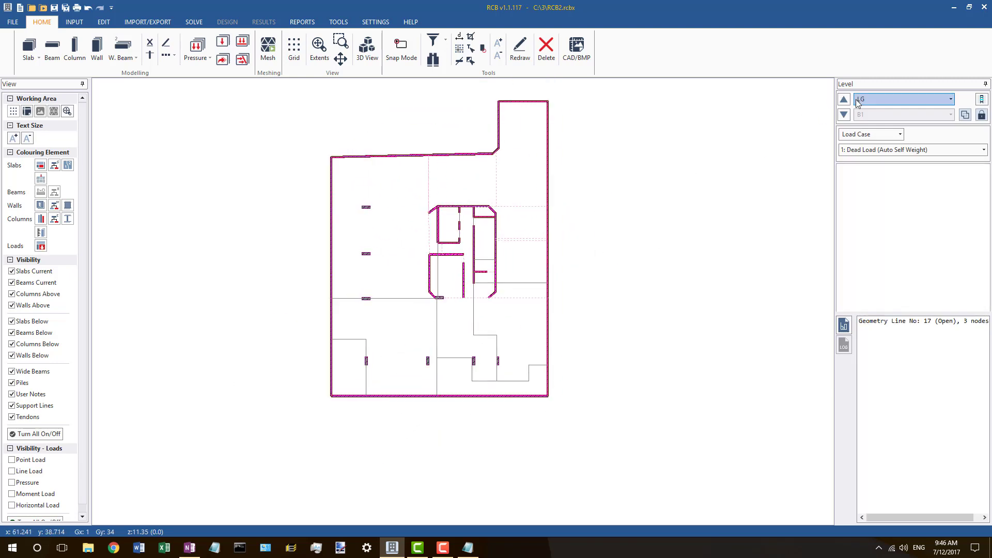
pyautogui.click(843, 101)
pyautogui.scroll(1, 534, 222)
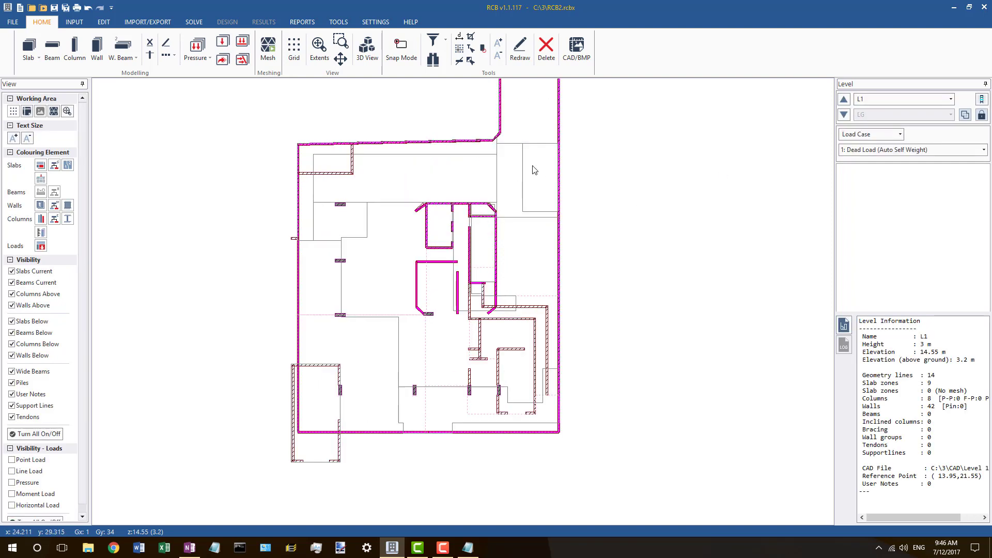
# Step: Examine the outer slab geometry line on L1 by selecting it along the sloping edge, and clear the selection
pyautogui.click(476, 146)
pyautogui.click(628, 223)
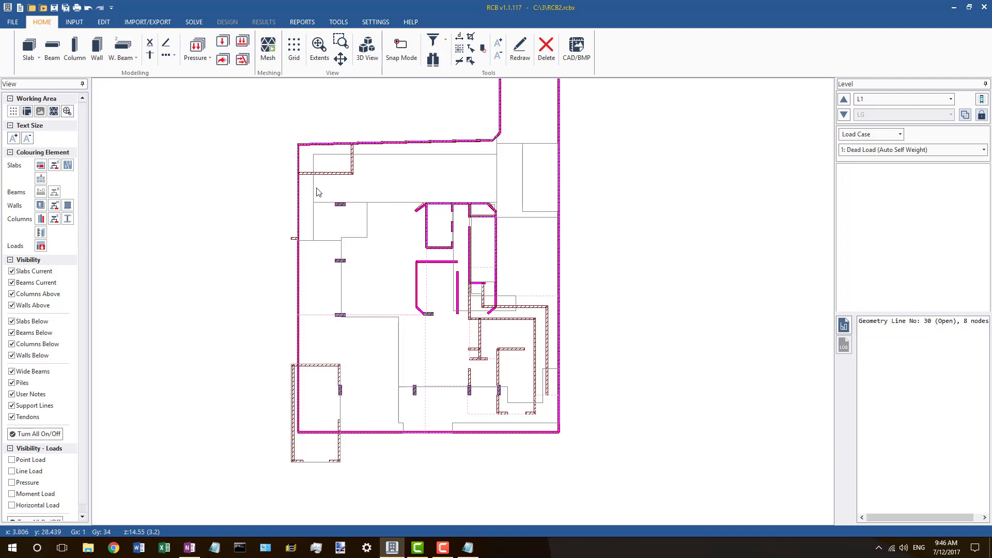
pyautogui.click(378, 142)
pyautogui.scroll(-4, 394, 385)
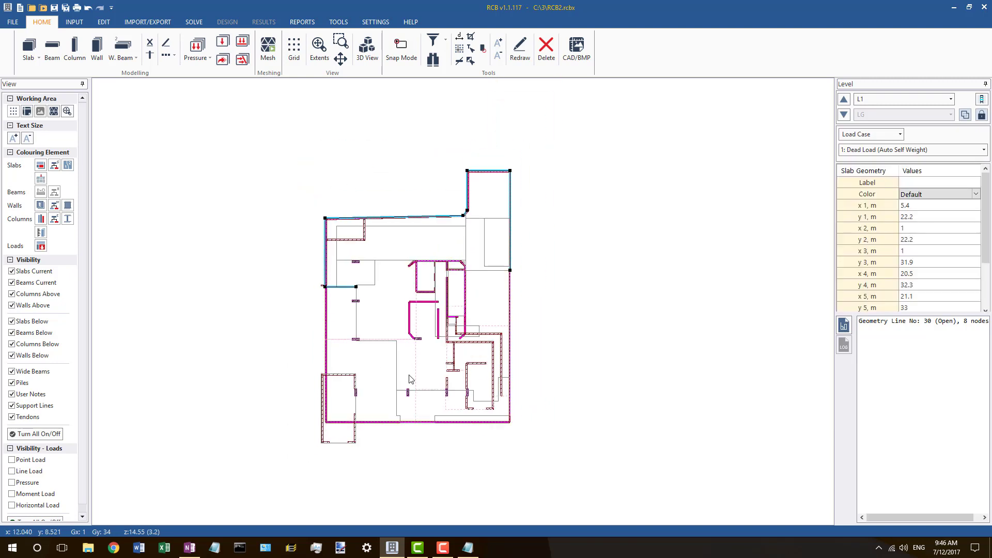
pyautogui.scroll(3, 435, 259)
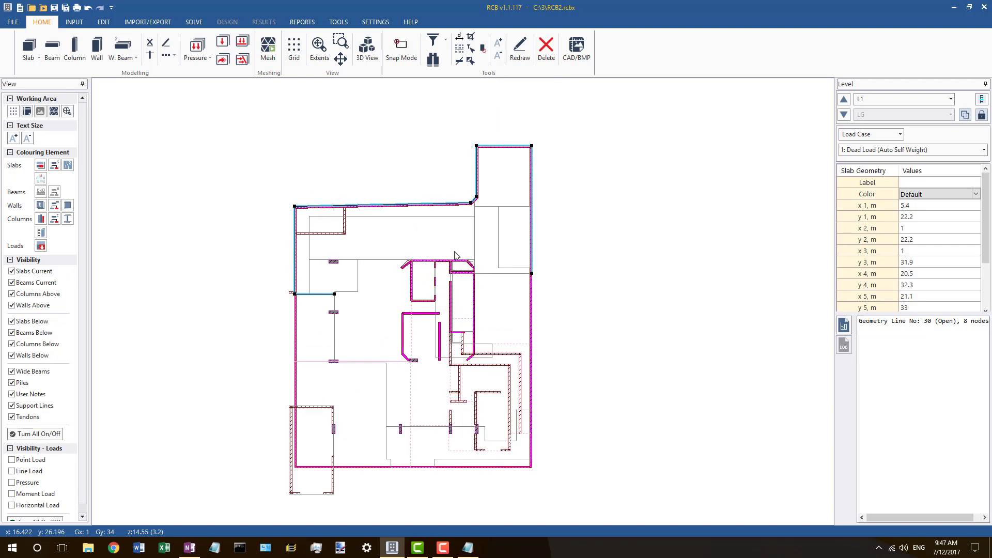
pyautogui.press('Escape')
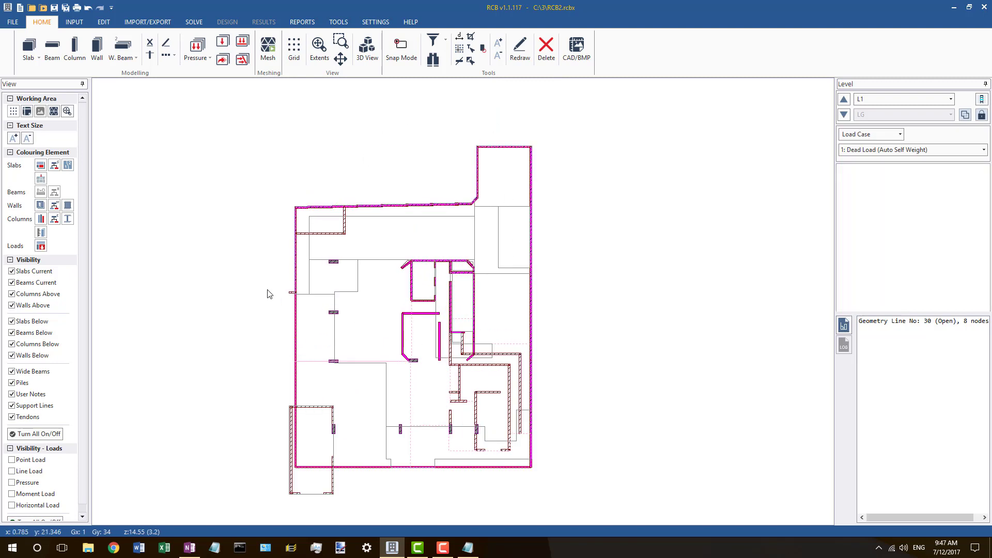
# Step: Generate the finite element mesh with a 1.5 m mesh size and Update Mesh enabled, and close the meshing log
pyautogui.hotkey('ctrl', 'm')
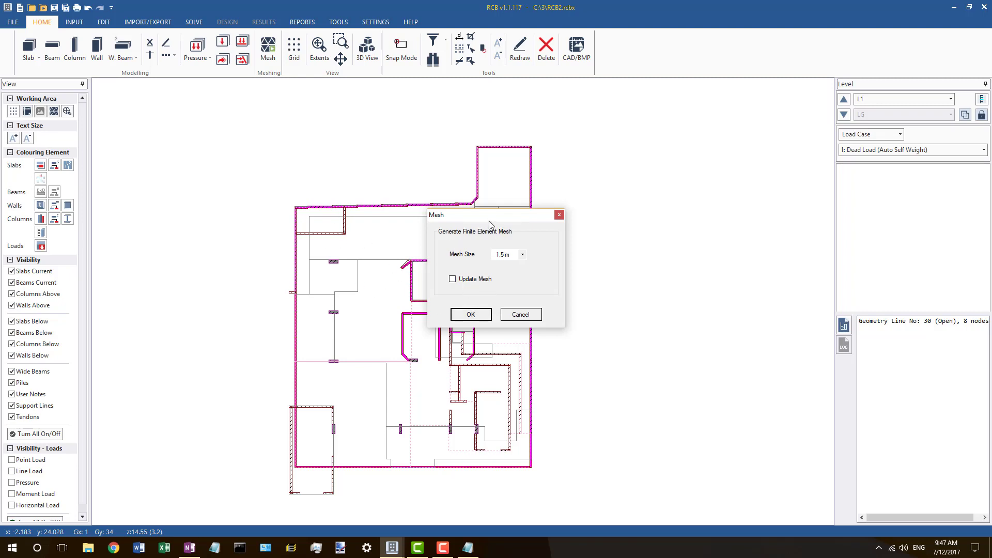
pyautogui.moveTo(490, 224); pyautogui.dragTo(503, 212)
pyautogui.click(537, 245)
pyautogui.click(538, 245)
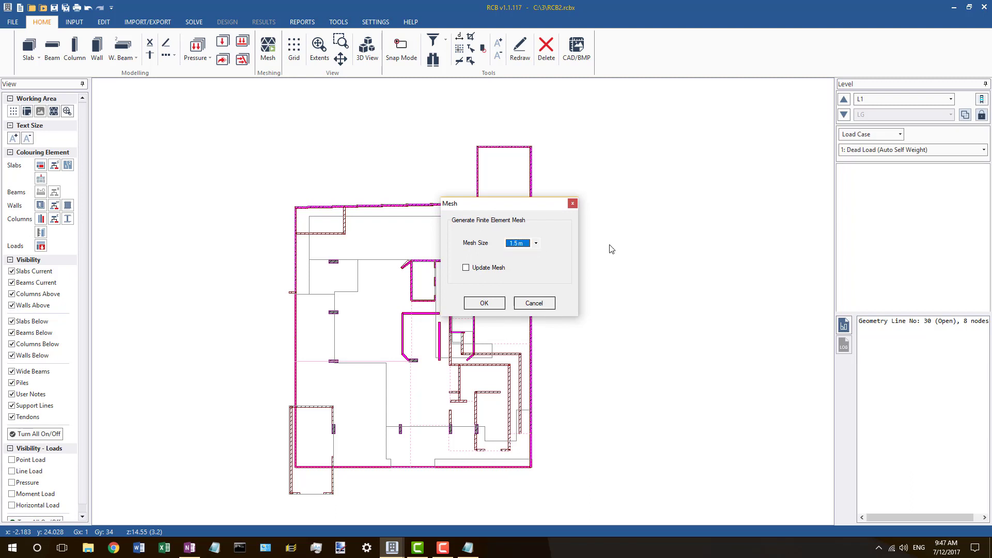
pyautogui.click(489, 269)
pyautogui.click(477, 303)
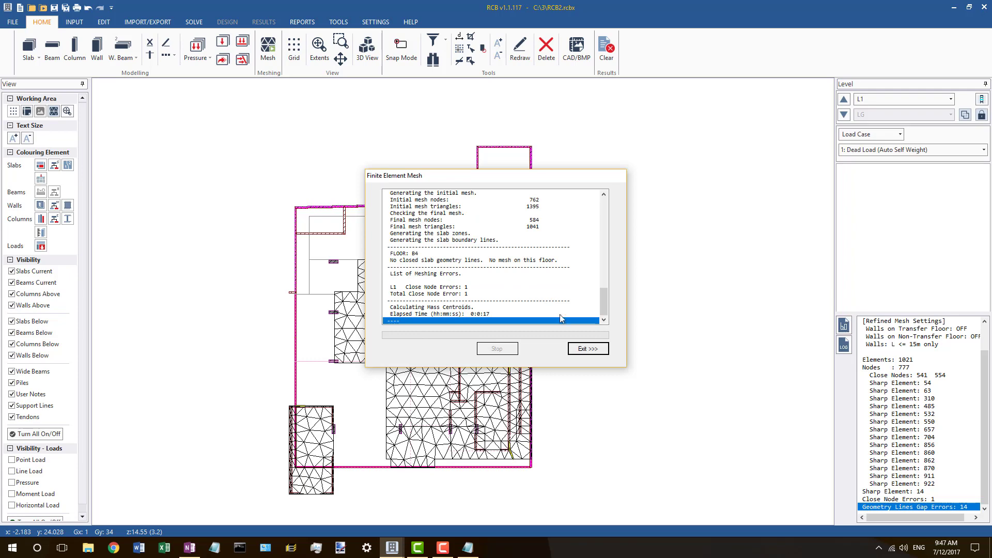
pyautogui.click(591, 346)
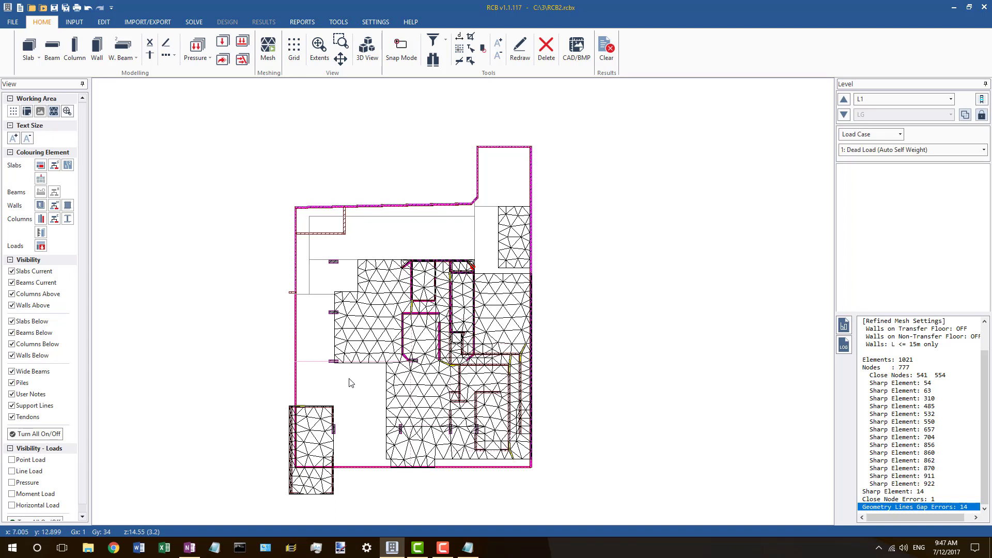
# Step: Examine the outer slab geometry line on L1 around the unmeshed areas and compare it with the level below
pyautogui.click(406, 206)
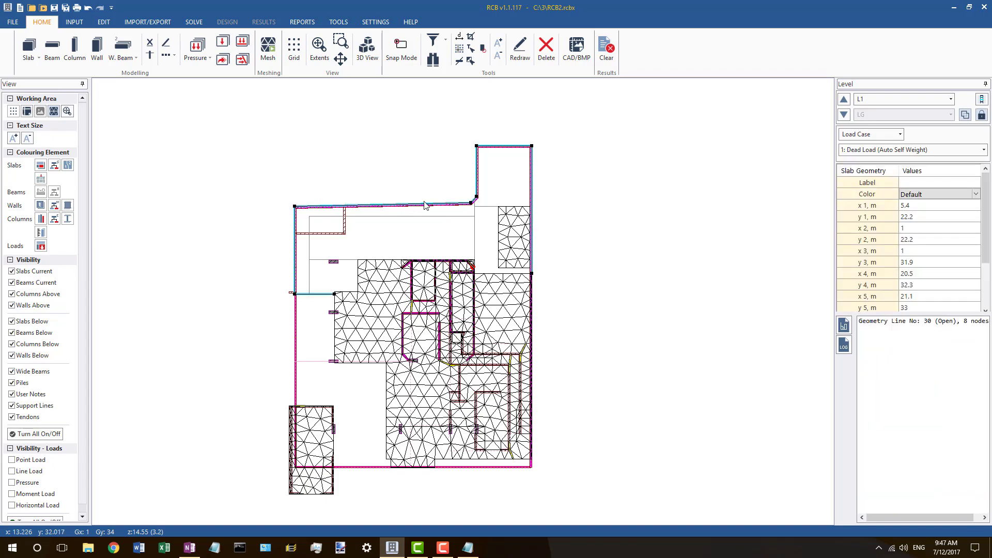
pyautogui.click(297, 310)
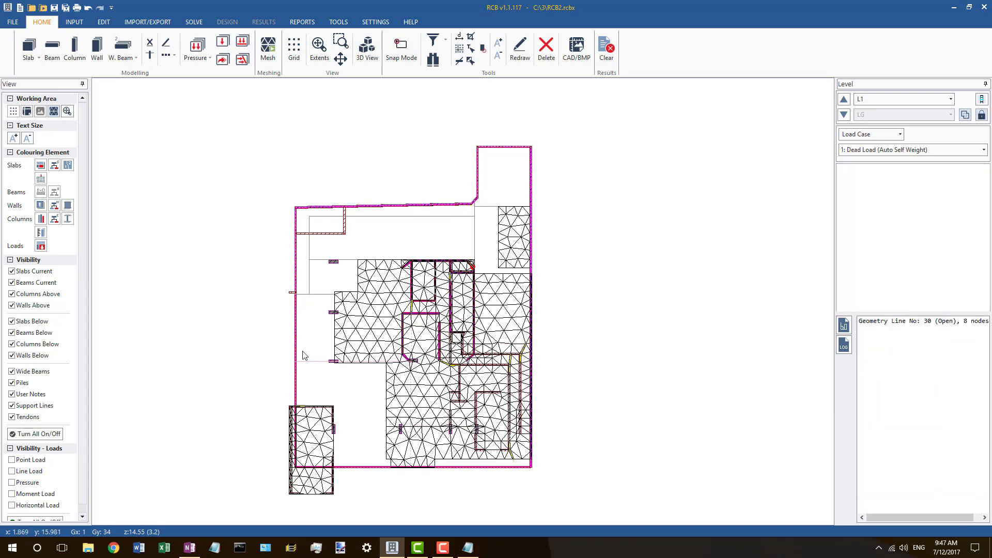
pyautogui.scroll(2, 299, 310)
pyautogui.scroll(-2, 297, 308)
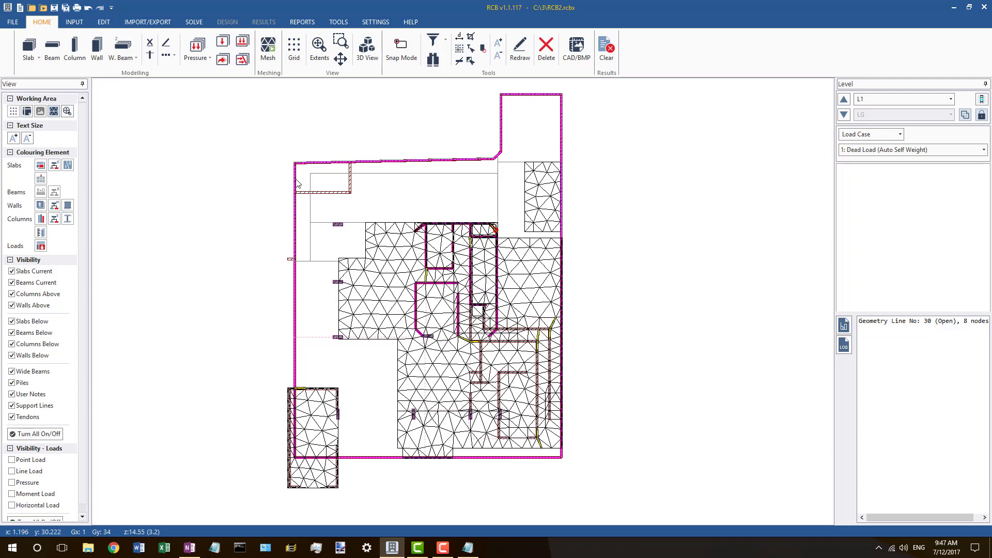
pyautogui.click(848, 115)
pyautogui.click(844, 100)
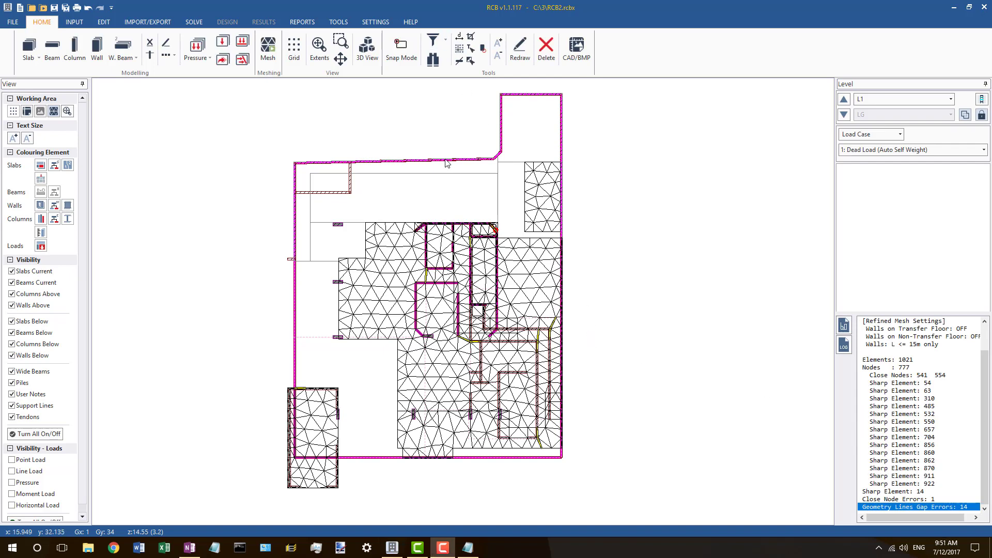
pyautogui.click(448, 163)
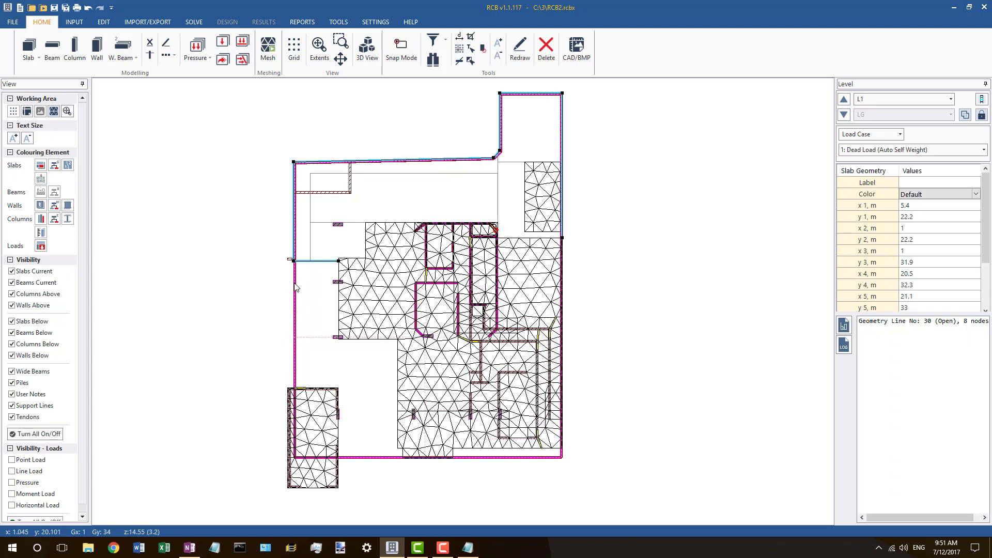
pyautogui.press('Escape')
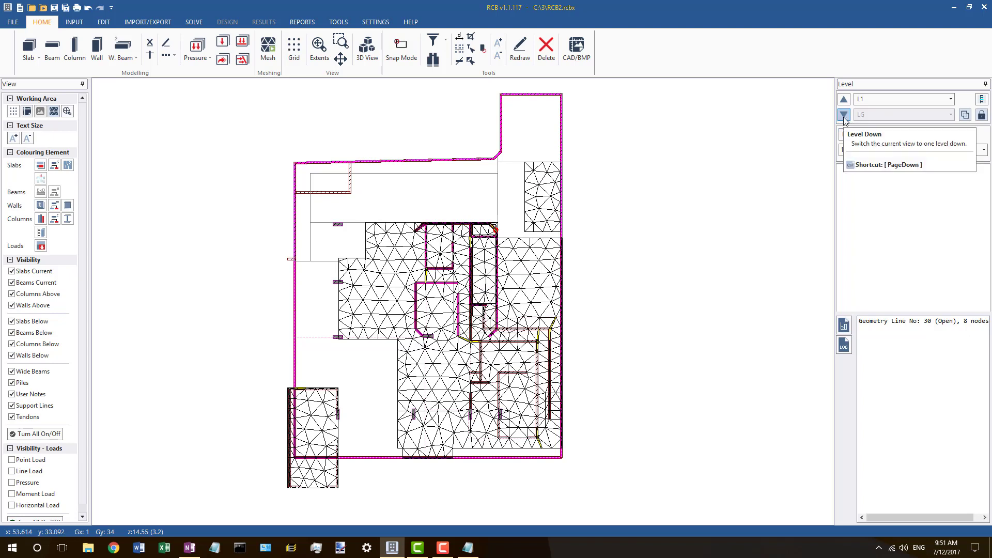
pyautogui.click(485, 160)
pyautogui.press('Escape')
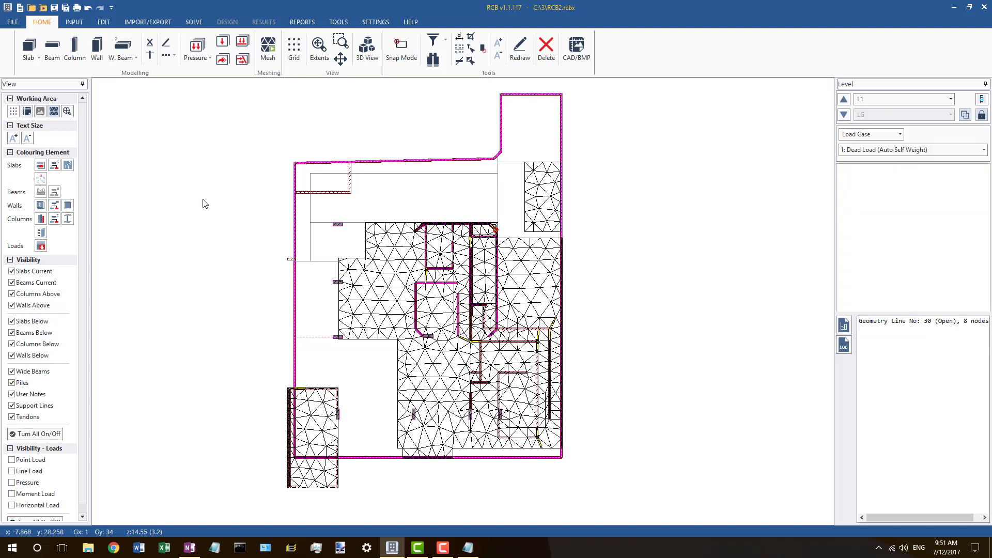
# Step: Show only the current slabs and explode the open outer slab geometry line on L1
pyautogui.click(43, 434)
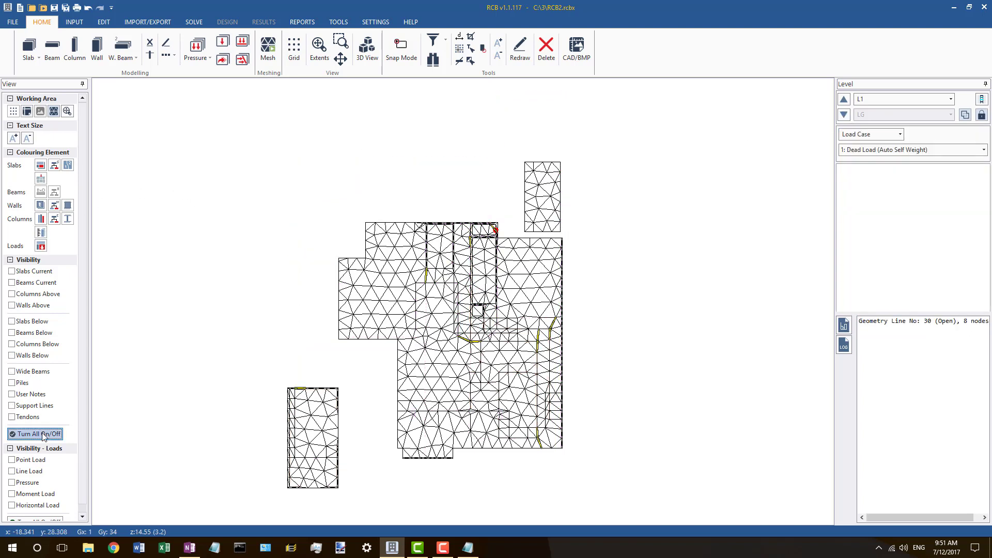
pyautogui.click(42, 275)
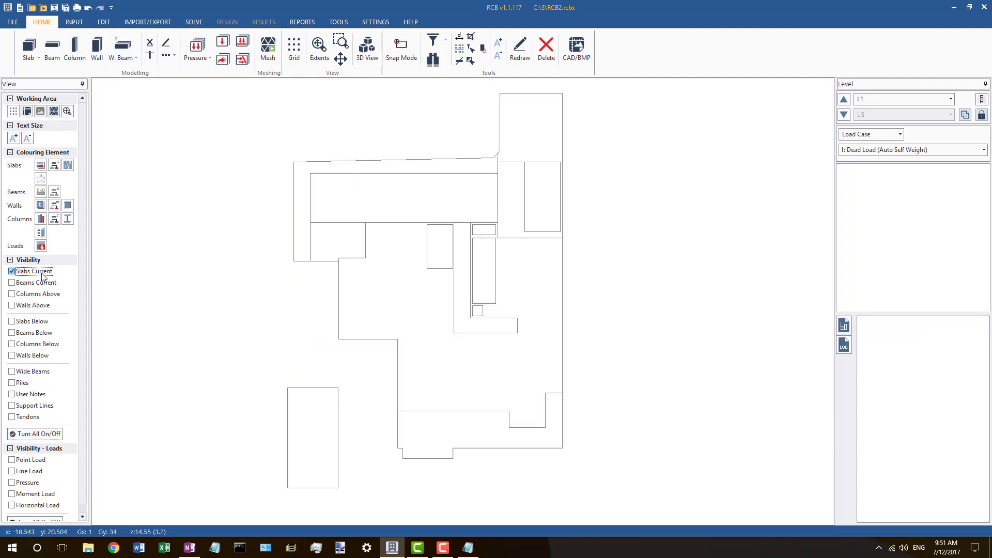
pyautogui.click(295, 224)
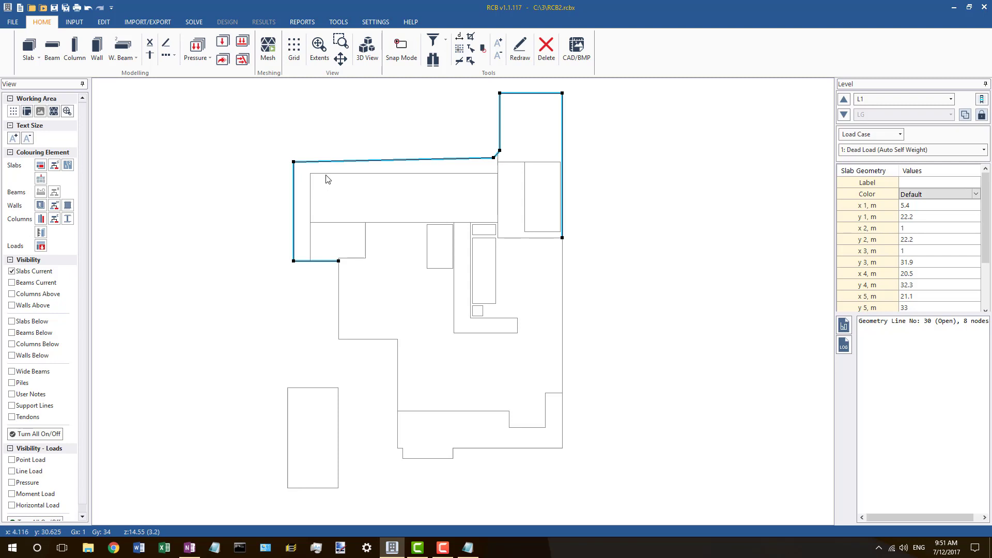
pyautogui.rightClick(356, 166)
pyautogui.click(365, 167)
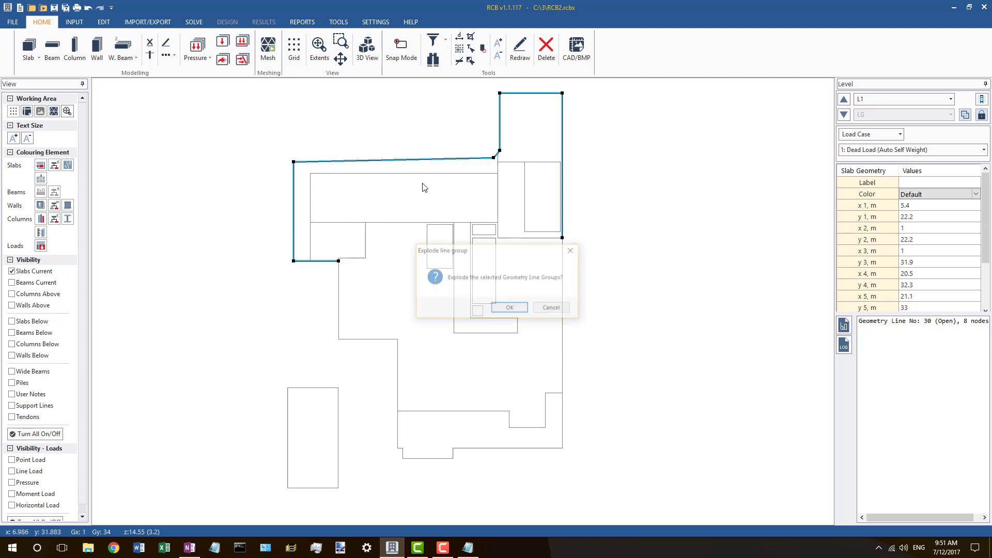
pyautogui.click(502, 307)
# Step: Delete the west edge and the long sloping north edge of the exploded outline, accepting deletion of the mesh
pyautogui.click(294, 215)
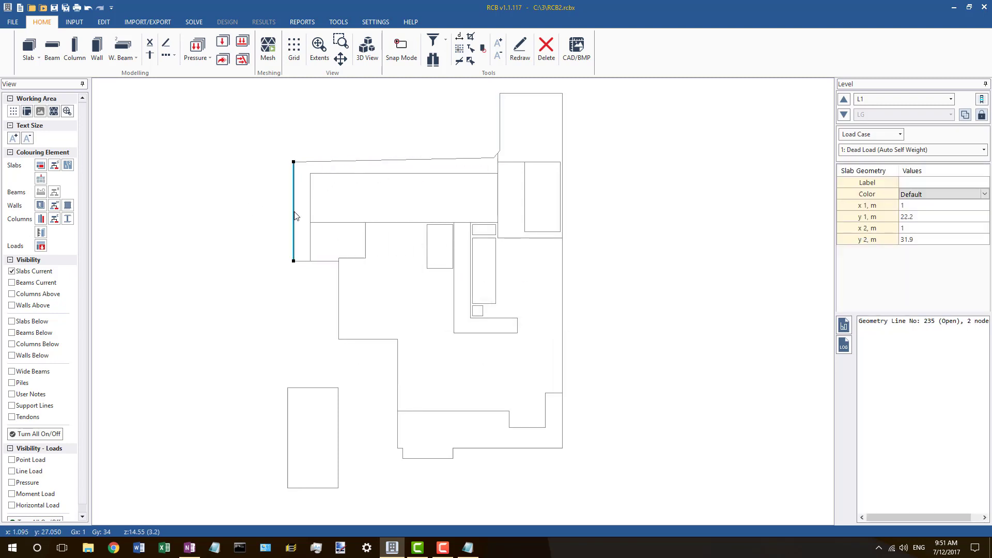
pyautogui.press('Delete')
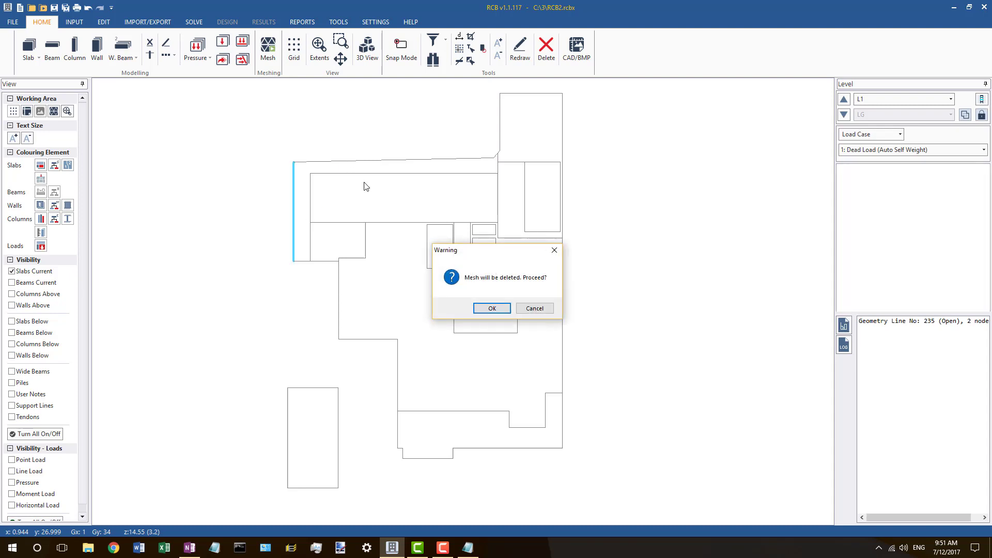
pyautogui.click(497, 309)
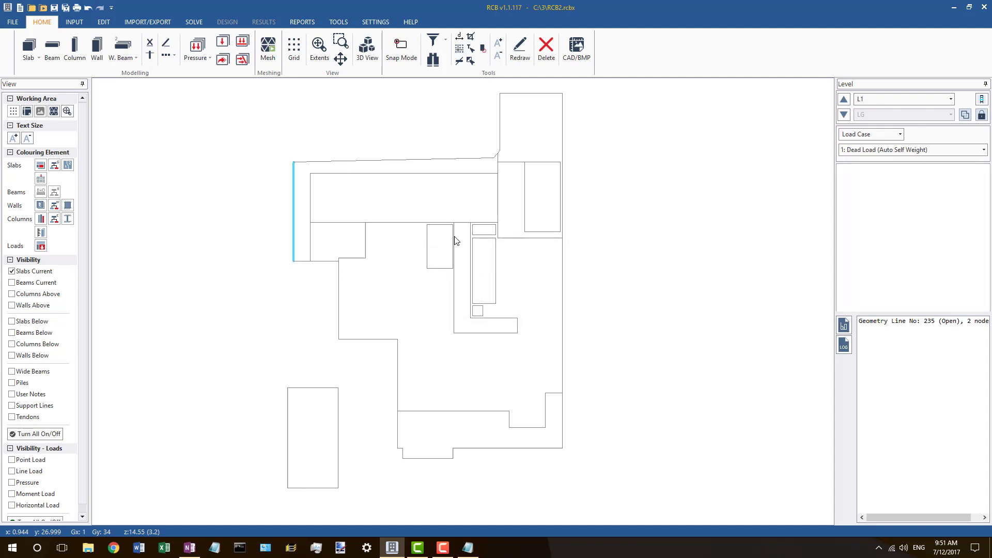
pyautogui.click(343, 162)
pyautogui.press('Delete')
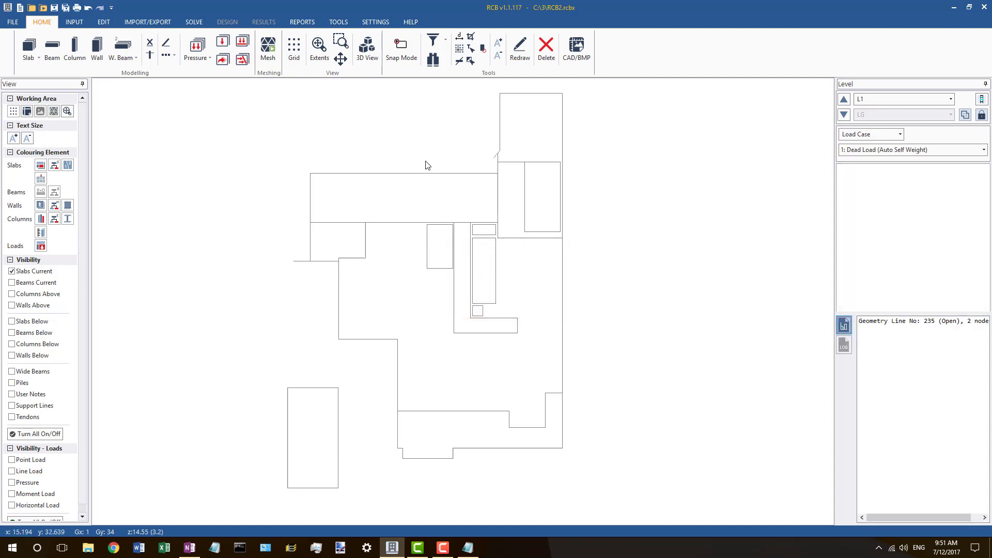
# Step: Delete the remaining outline segments around the north-east projection: the short diagonal, its west edge, its top edge and the east edge
pyautogui.click(498, 152)
pyautogui.press('Delete')
pyautogui.press('Return')
pyautogui.click(499, 128)
pyautogui.press('Delete')
pyautogui.press('Return')
pyautogui.click(533, 94)
pyautogui.press('Delete')
pyautogui.press('Return')
pyautogui.click(563, 127)
pyautogui.press('Delete')
pyautogui.press('Return')
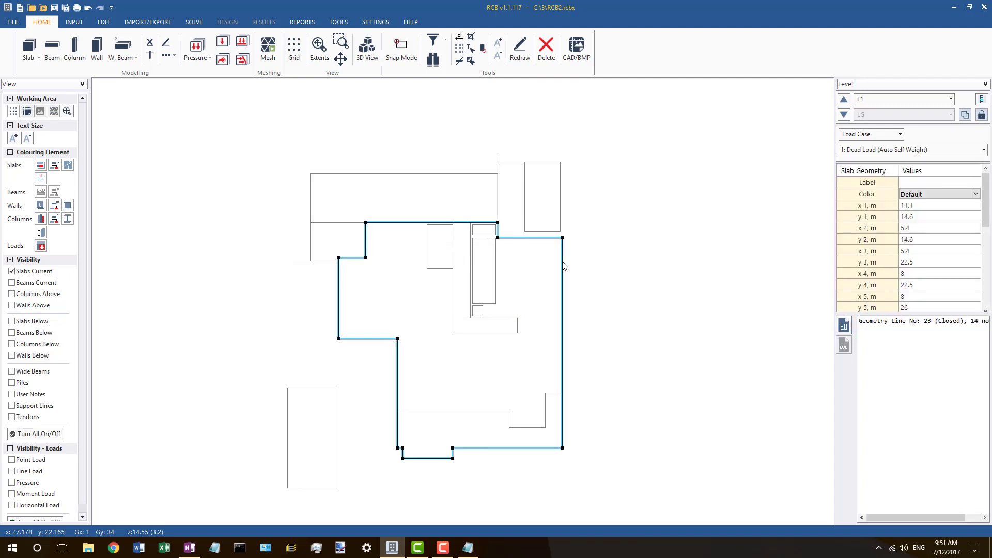
# Step: Explode the closed main slab outline on L1 and delete its long east edge at x = 27.2 m
pyautogui.click(563, 266)
pyautogui.rightClick(564, 266)
pyautogui.click(573, 267)
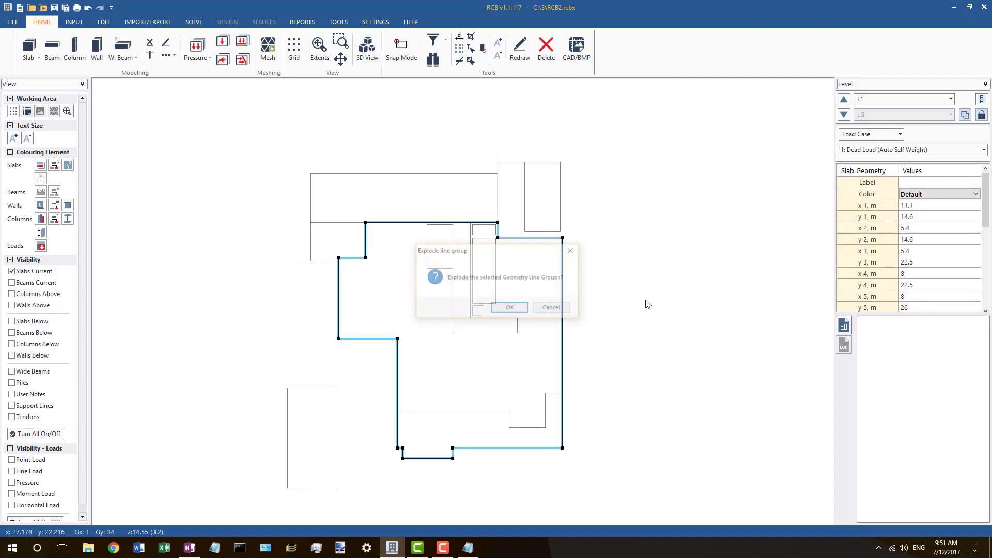
pyautogui.click(510, 307)
pyautogui.click(562, 317)
pyautogui.press('Delete')
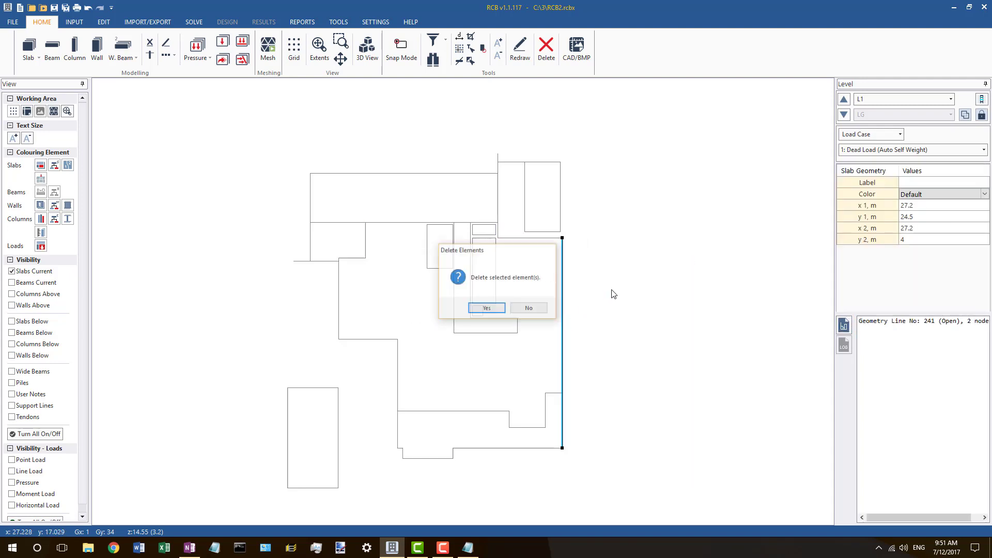
pyautogui.press('Return')
# Step: Copy the closed outer slab boundary line from level LG to level L1
pyautogui.click(844, 114)
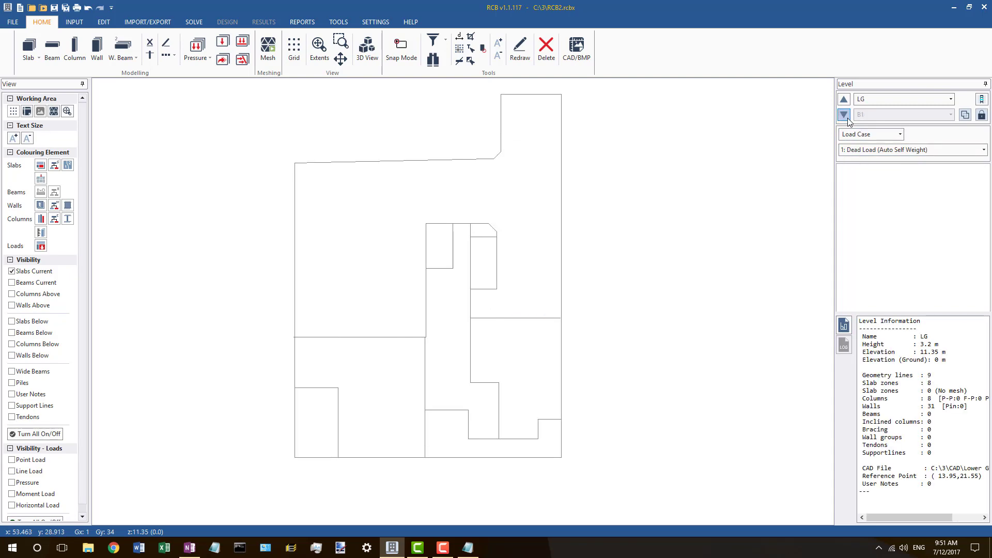
pyautogui.click(483, 162)
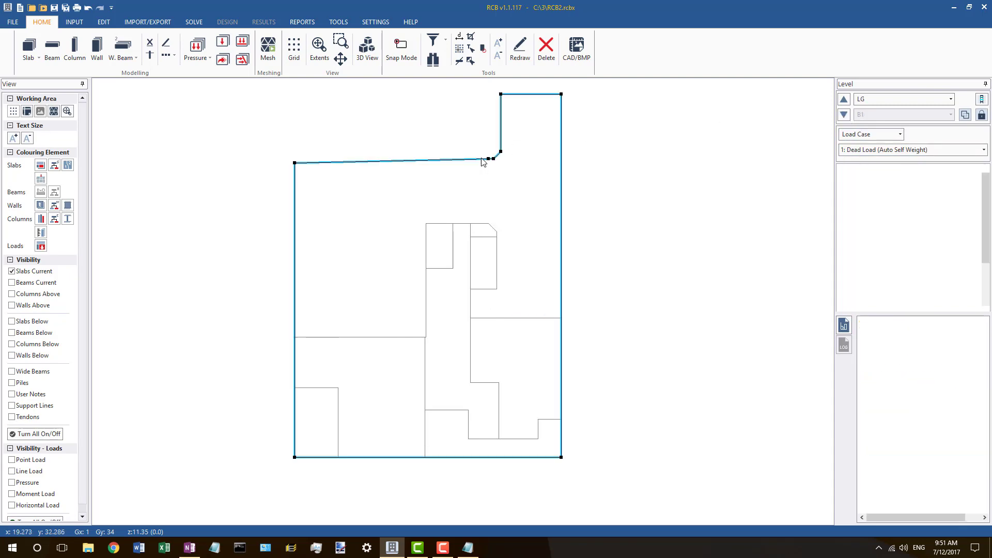
pyautogui.hotkey('ctrl', 'l')
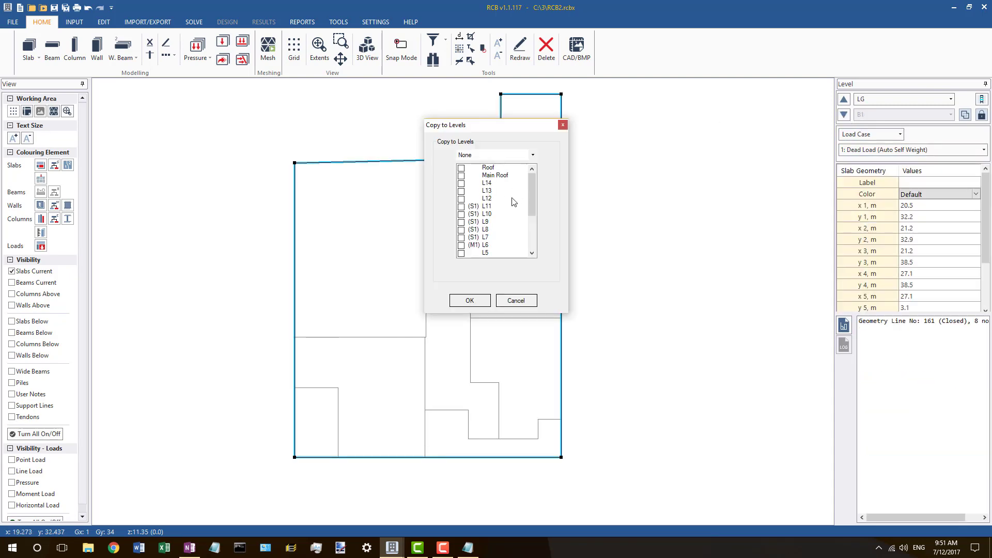
pyautogui.moveTo(531, 191); pyautogui.dragTo(531, 224)
pyautogui.click(461, 214)
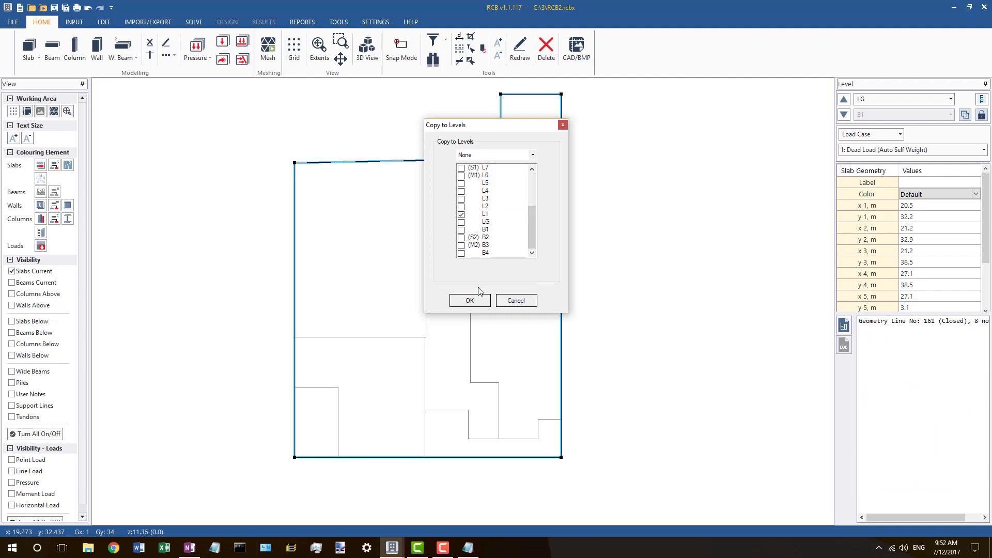
pyautogui.click(469, 301)
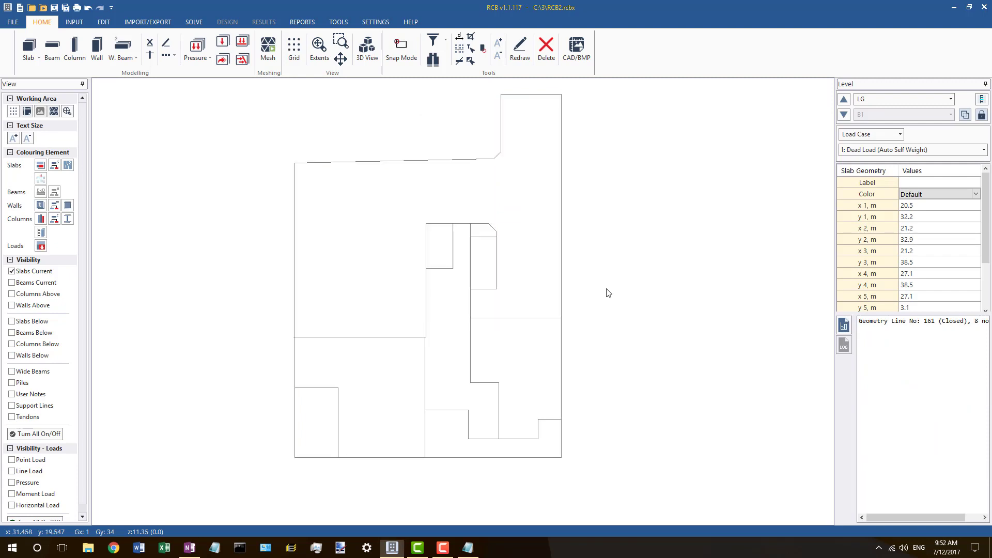
# Step: Return to L1, check the copied slab boundary line, and turn on the visibility of all element types
pyautogui.click(844, 98)
pyautogui.click(387, 162)
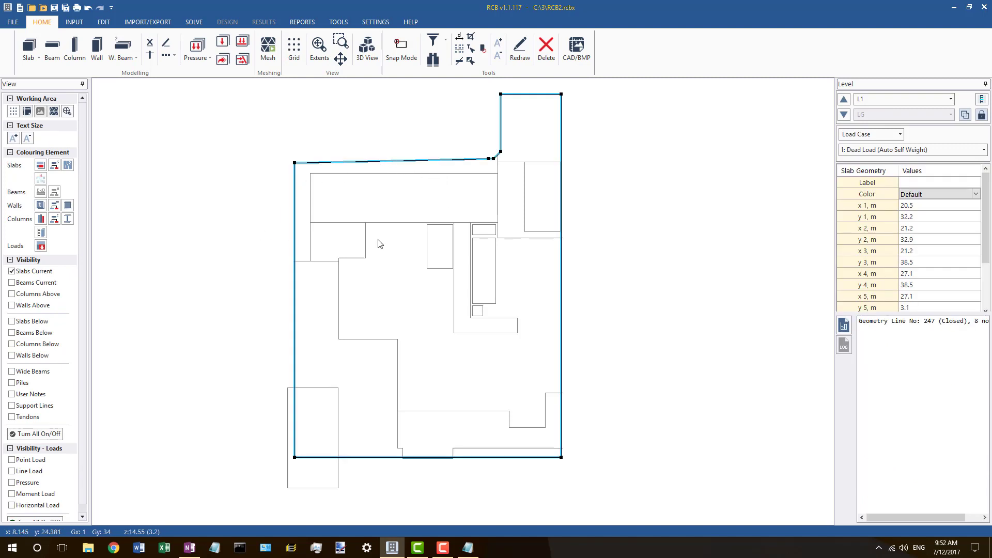
pyautogui.click(35, 434)
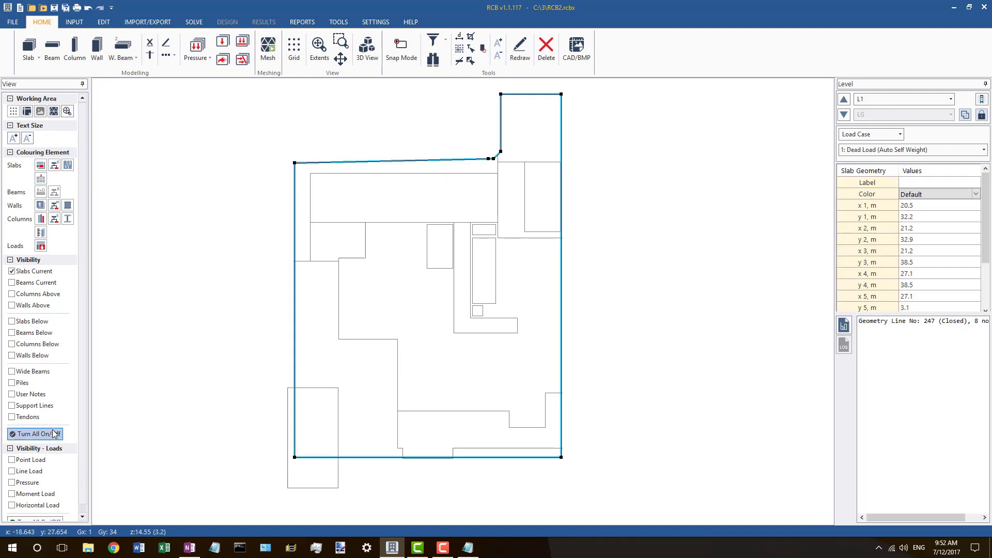
pyautogui.click(50, 434)
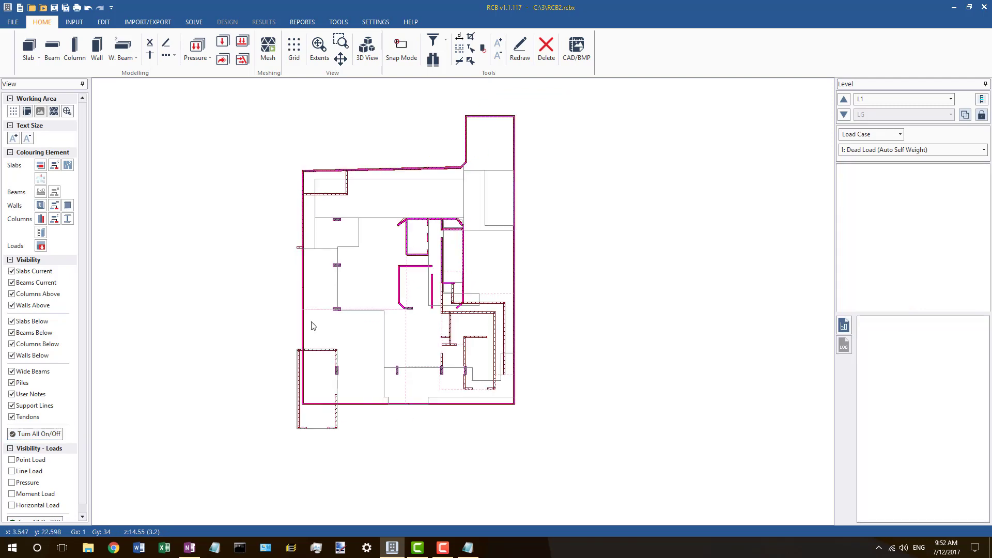
pyautogui.scroll(2, 331, 375)
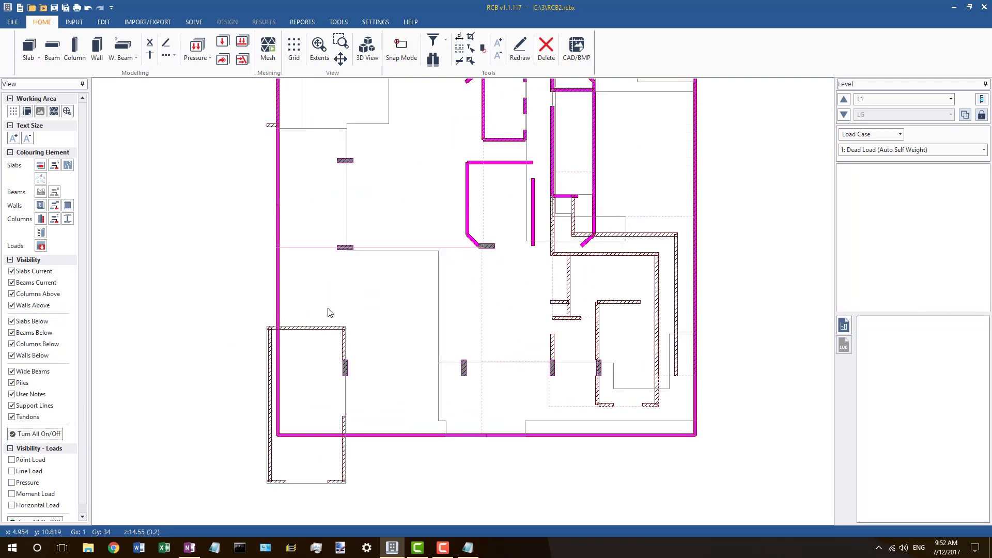
# Step: Compare the south-west room's walls with the outer slab boundary on L1 and L2, ending back on L1
pyautogui.scroll(-2, 292, 328)
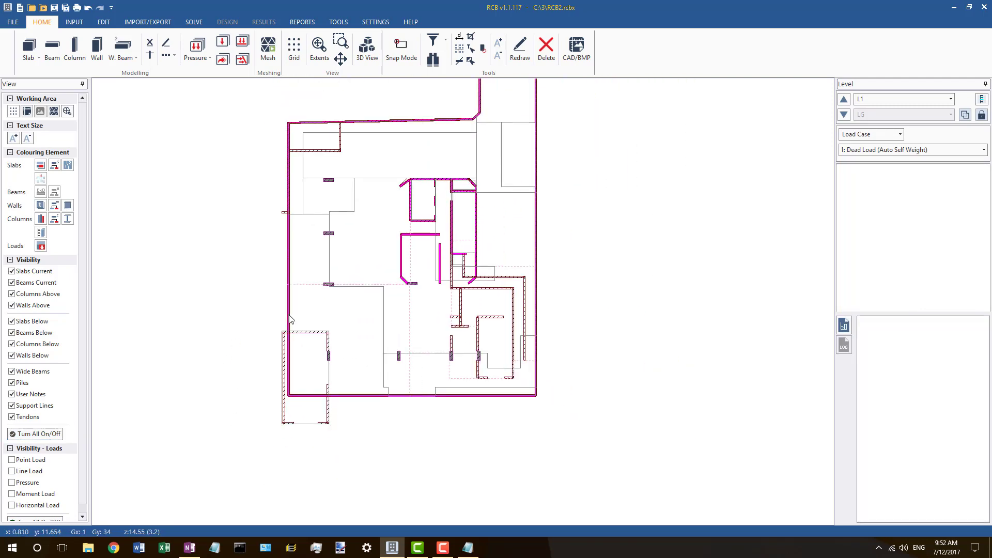
pyautogui.scroll(1, 311, 323)
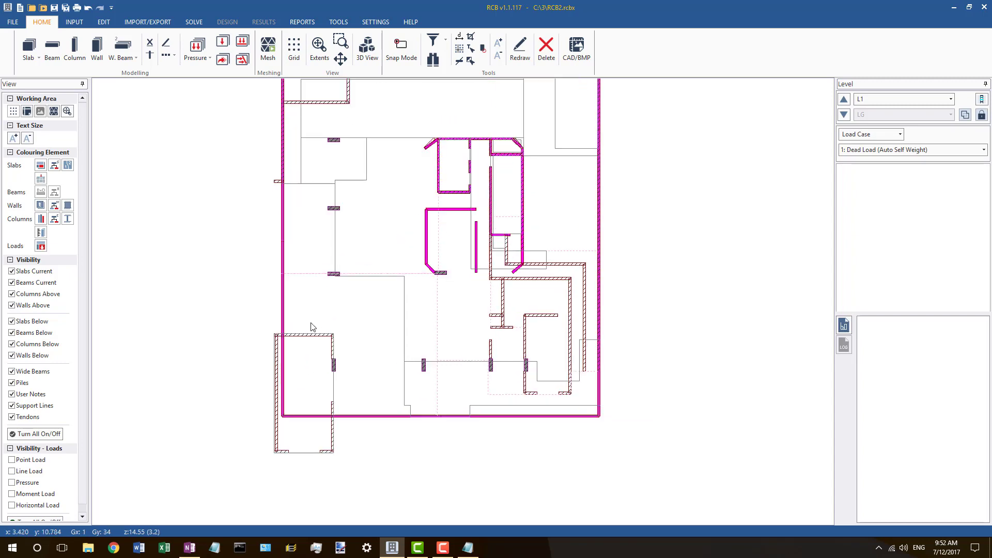
pyautogui.click(845, 99)
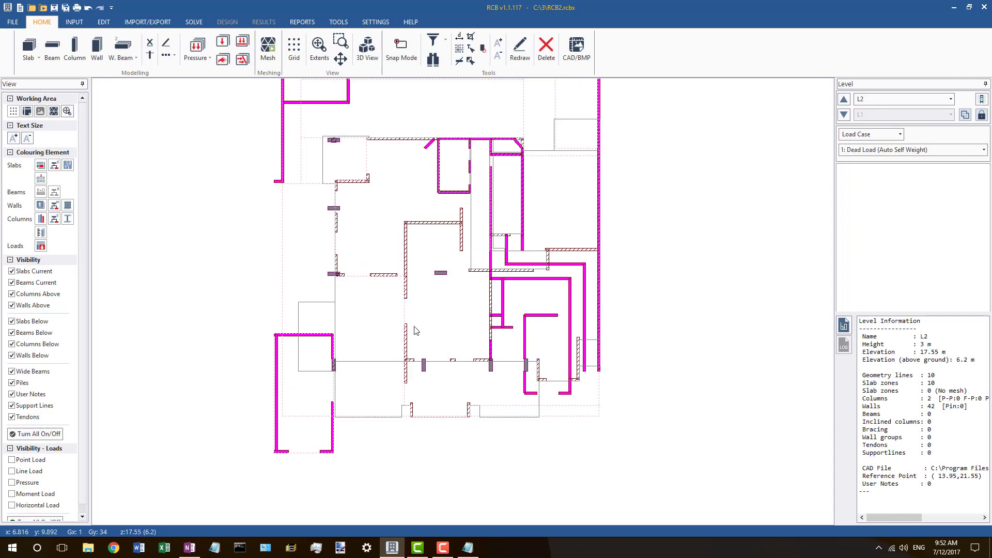
pyautogui.scroll(2, 335, 381)
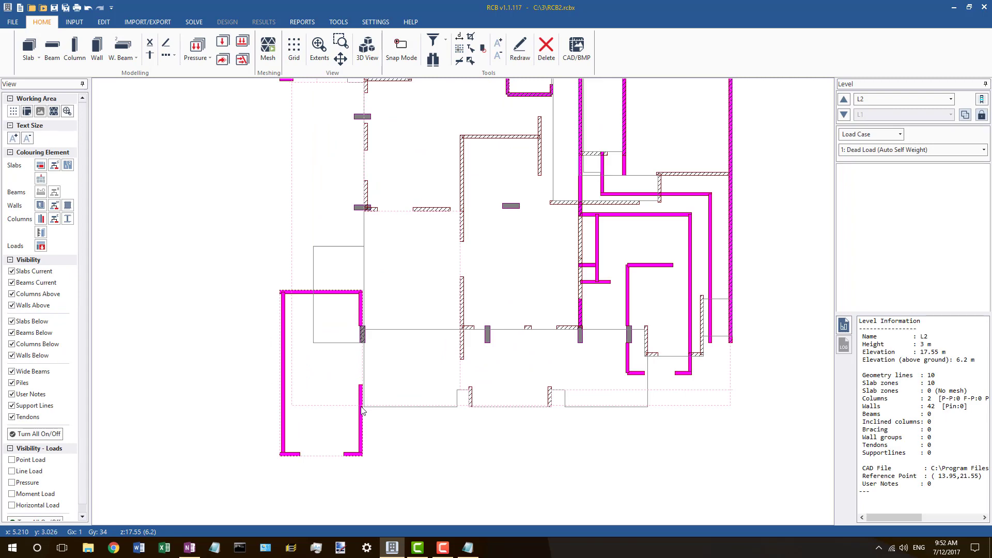
pyautogui.scroll(-2, 364, 360)
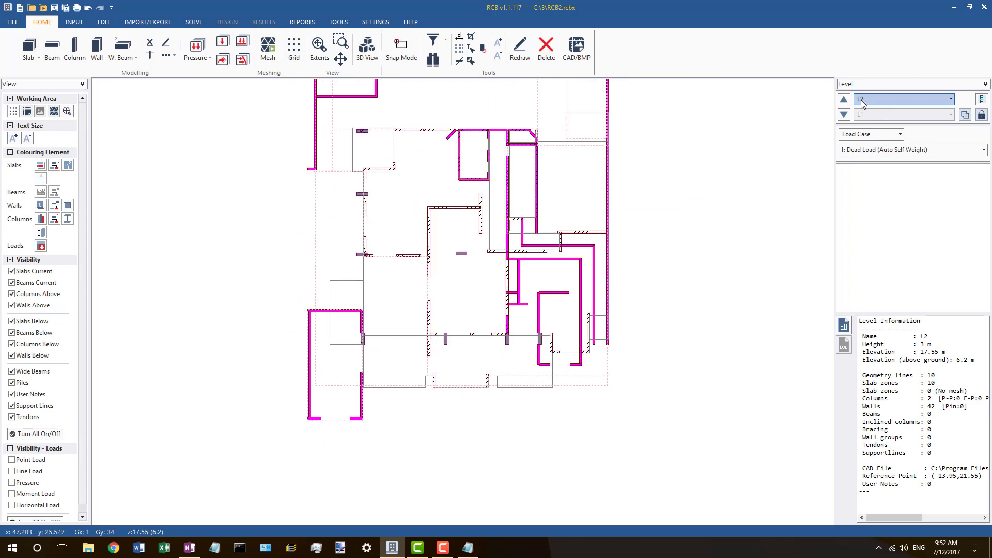
pyautogui.click(844, 100)
pyautogui.click(844, 114)
pyautogui.click(844, 114)
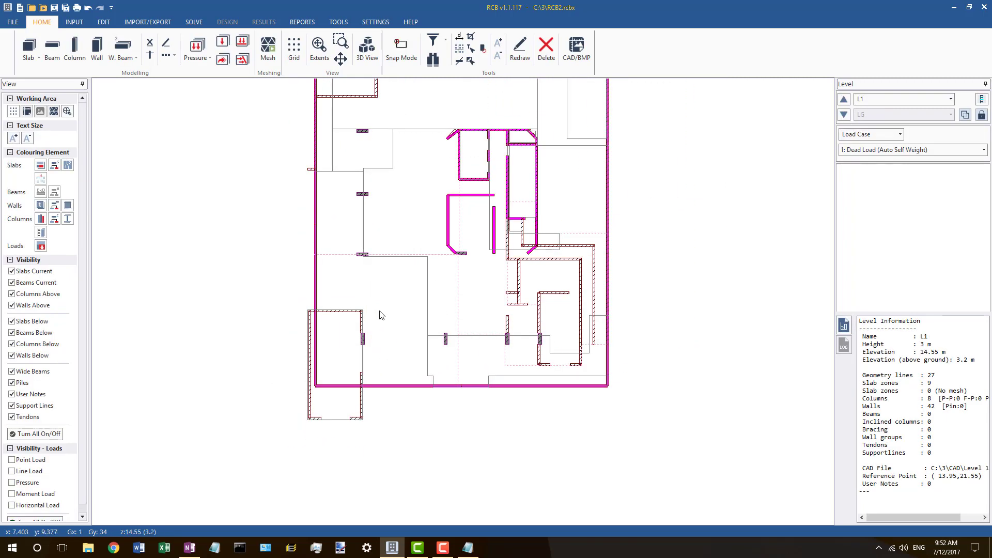
pyautogui.scroll(-1, 336, 353)
pyautogui.scroll(1, 326, 344)
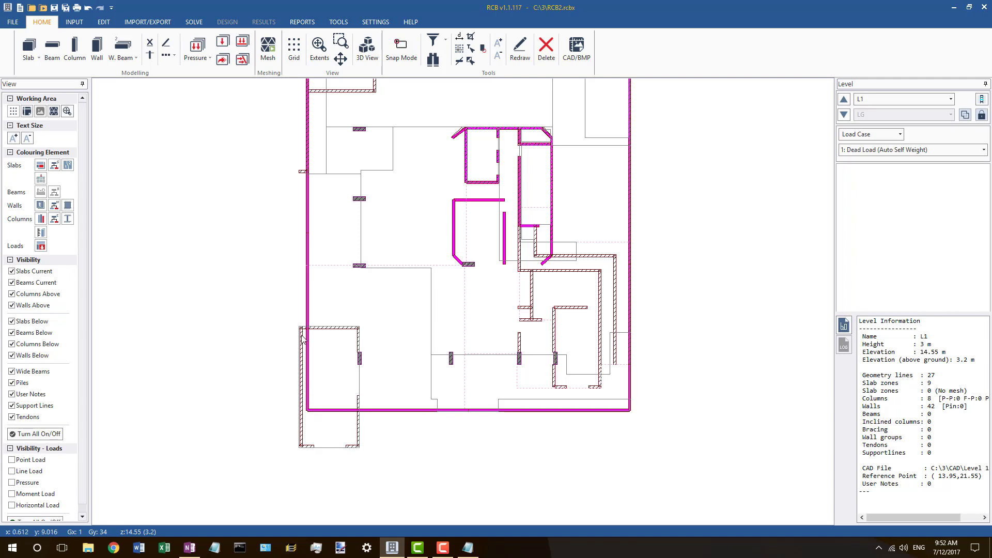
pyautogui.scroll(-4, 333, 364)
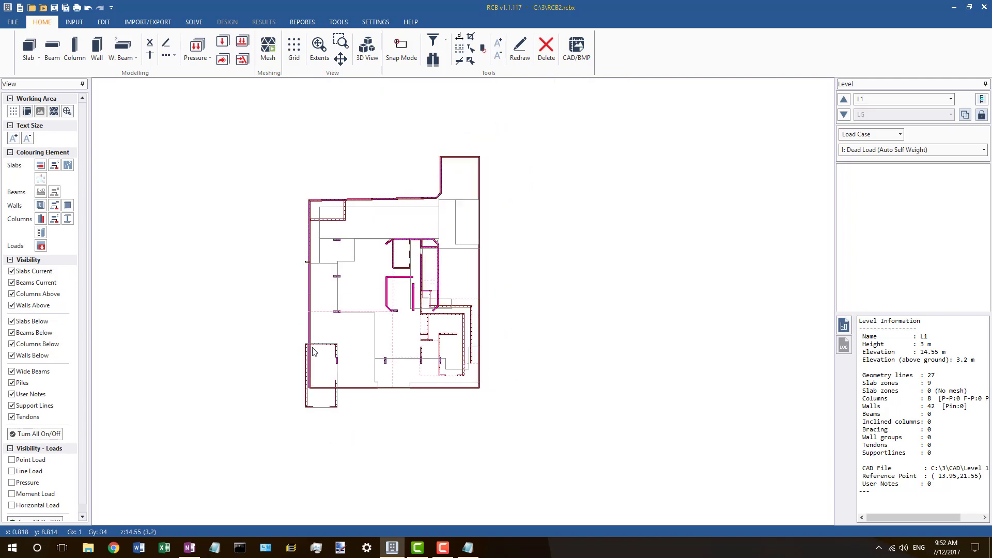
pyautogui.scroll(5, 319, 365)
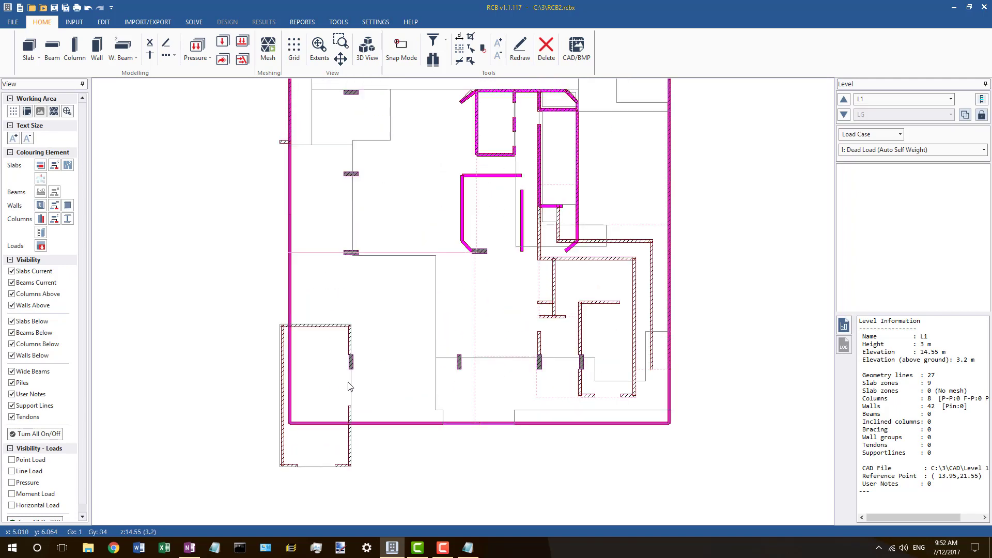
# Step: Set the outer slab boundary's south-west corner node on L1 as the master point
pyautogui.click(280, 335)
pyautogui.click(283, 314)
pyautogui.click(291, 325)
pyautogui.scroll(2, 293, 328)
pyautogui.scroll(1, 292, 329)
pyautogui.click(281, 325)
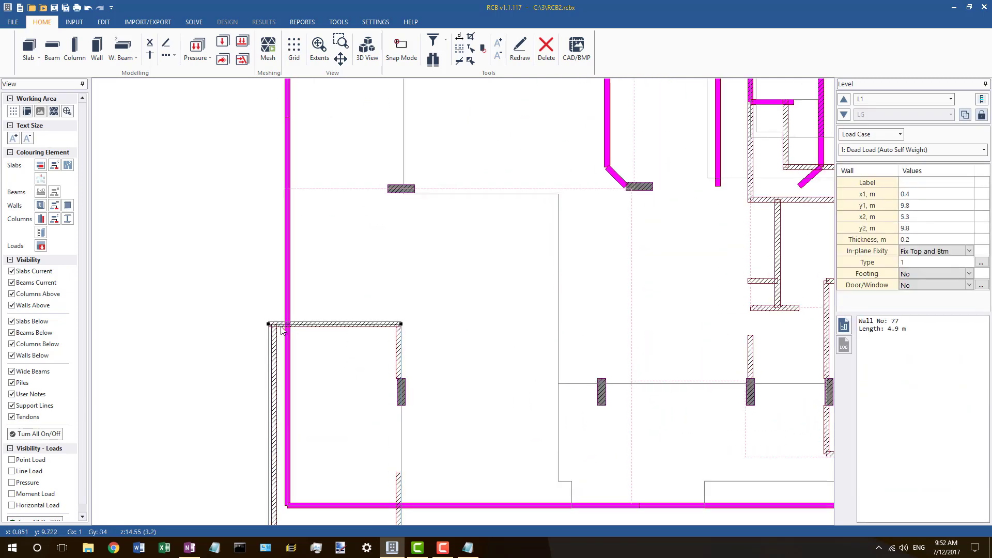
pyautogui.scroll(-1, 279, 325)
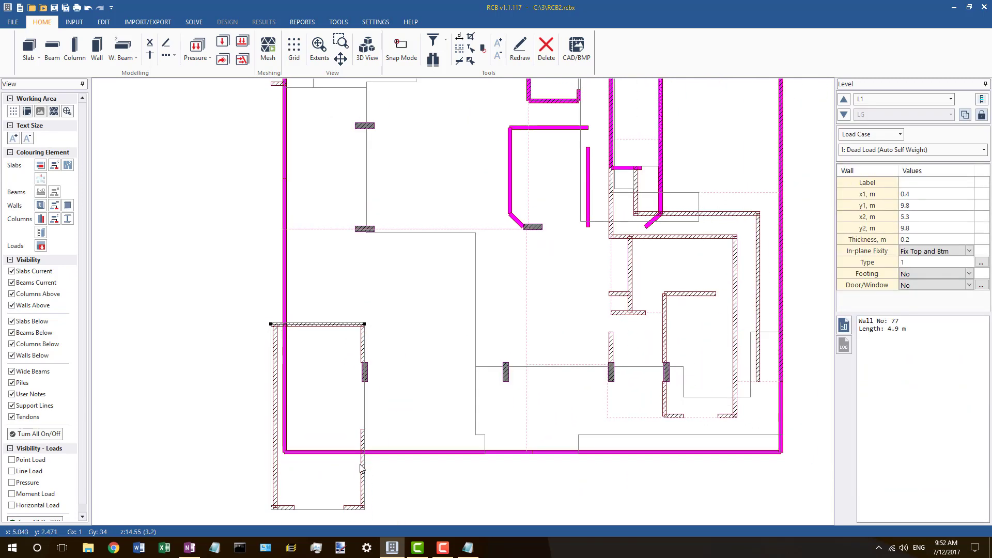
pyautogui.click(363, 464)
pyautogui.scroll(1, 363, 457)
pyautogui.click(310, 453)
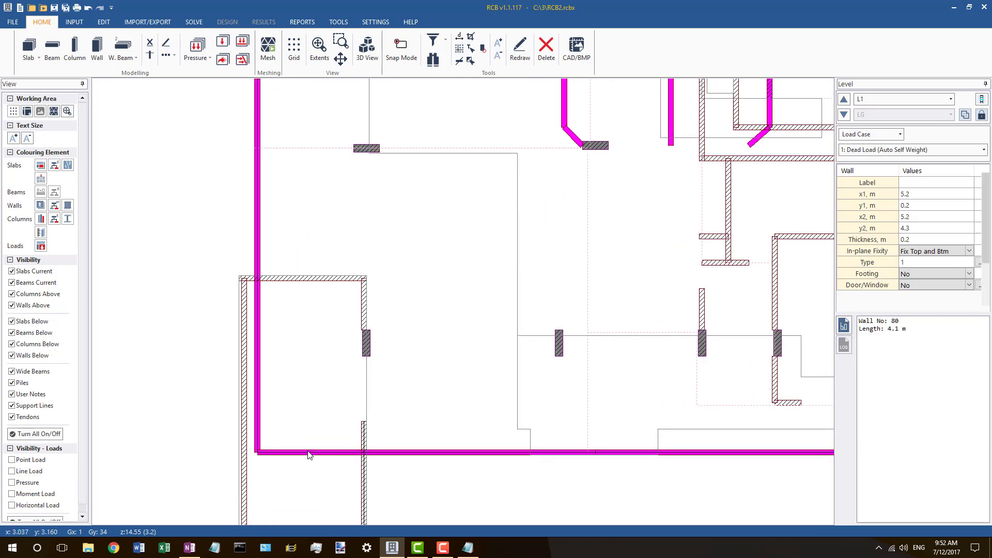
pyautogui.rightClick(257, 451)
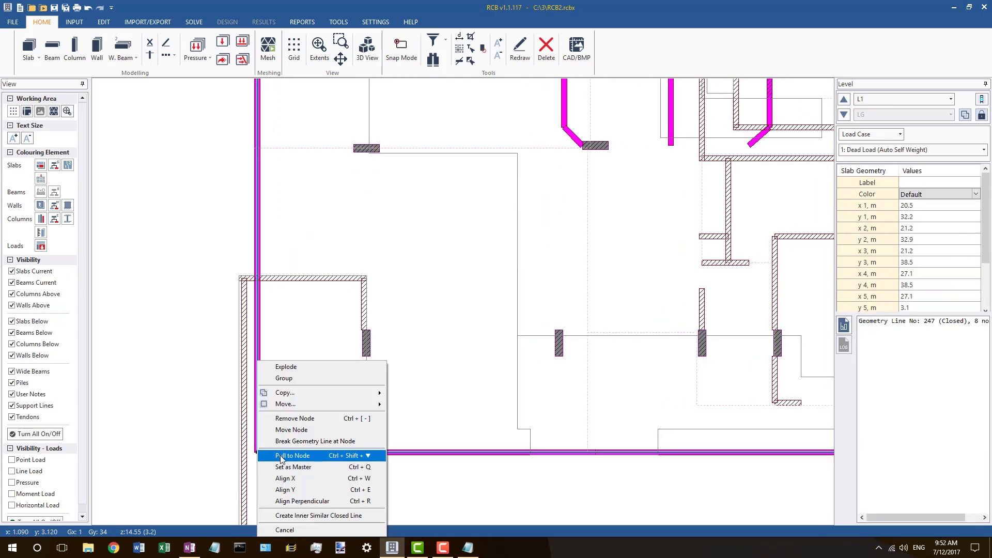
pyautogui.click(310, 454)
# Step: Split the south-west room's lower east wall at the master point and check the segment south of the boundary
pyautogui.rightClick(364, 459)
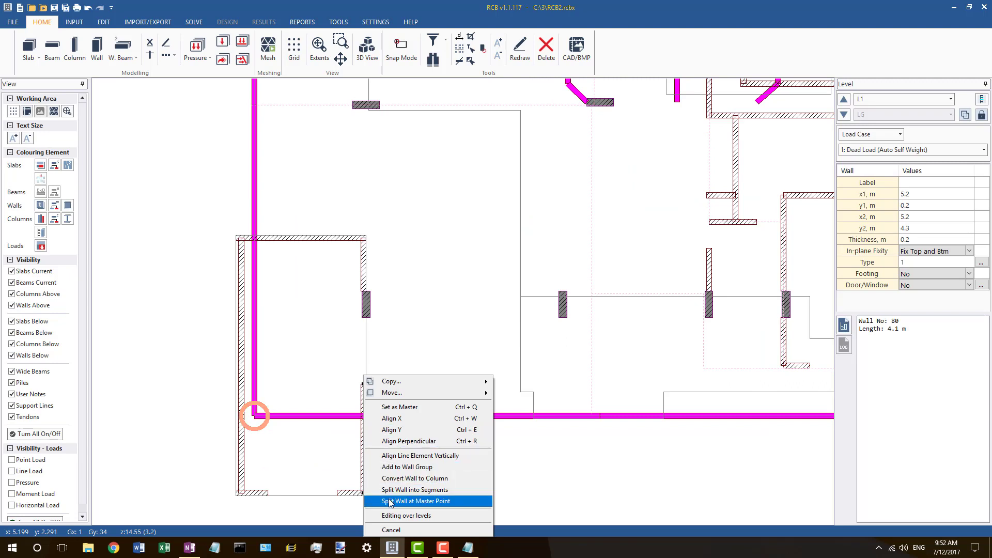
pyautogui.click(391, 501)
pyautogui.click(363, 435)
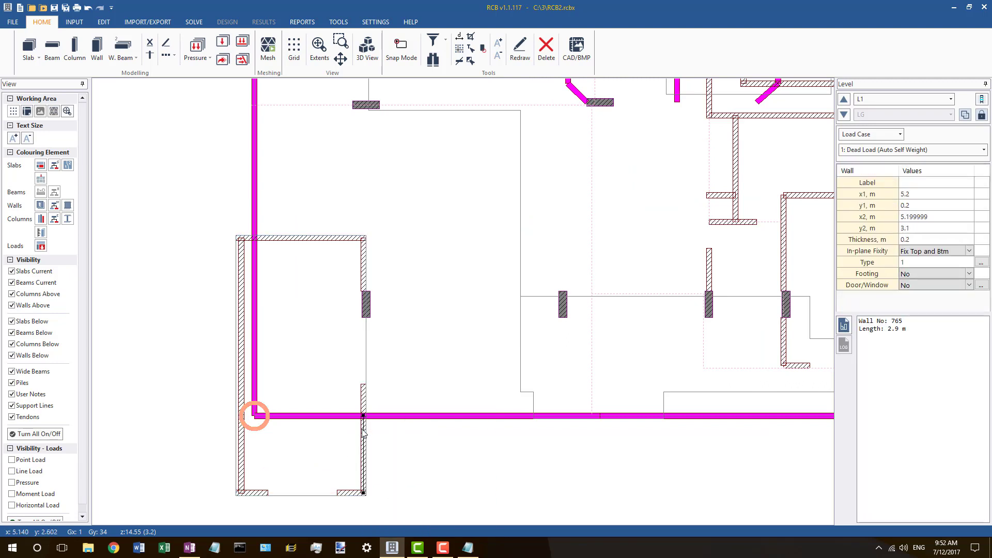
pyautogui.click(364, 436)
# Step: Split the south-west room's north wall at the master point and start its short western segment at x = 0.6 m
pyautogui.click(247, 240)
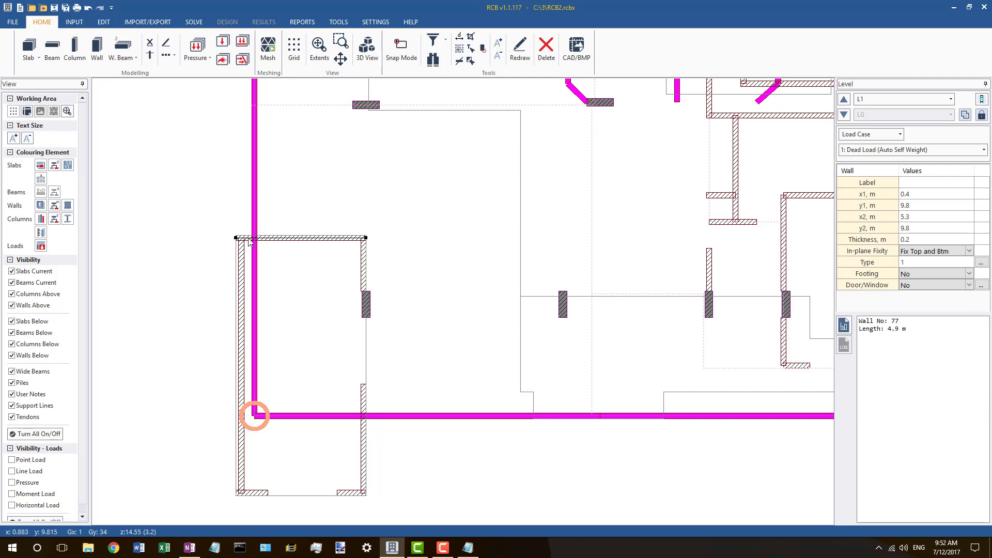
pyautogui.rightClick(247, 240)
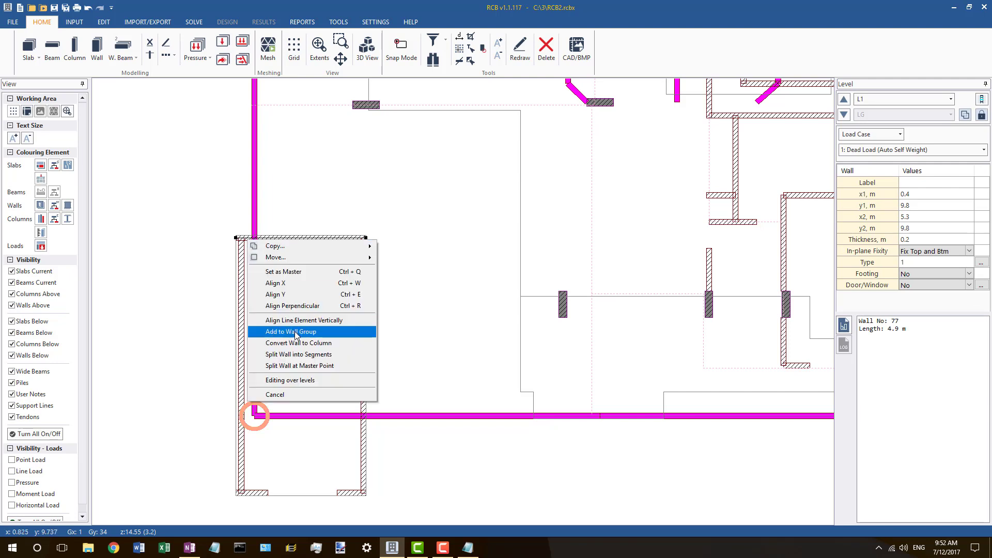
pyautogui.click(292, 366)
pyautogui.click(243, 238)
pyautogui.click(240, 238)
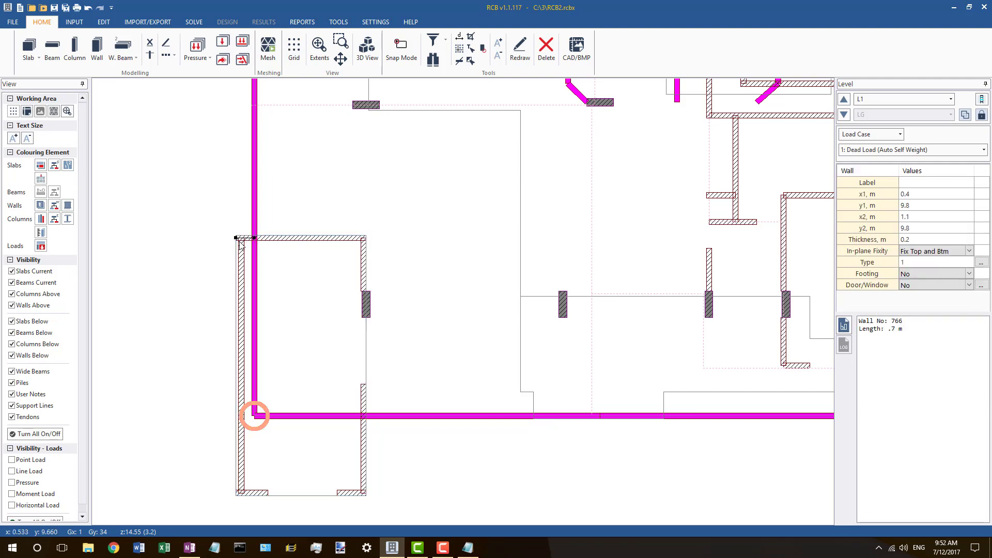
pyautogui.click(243, 239)
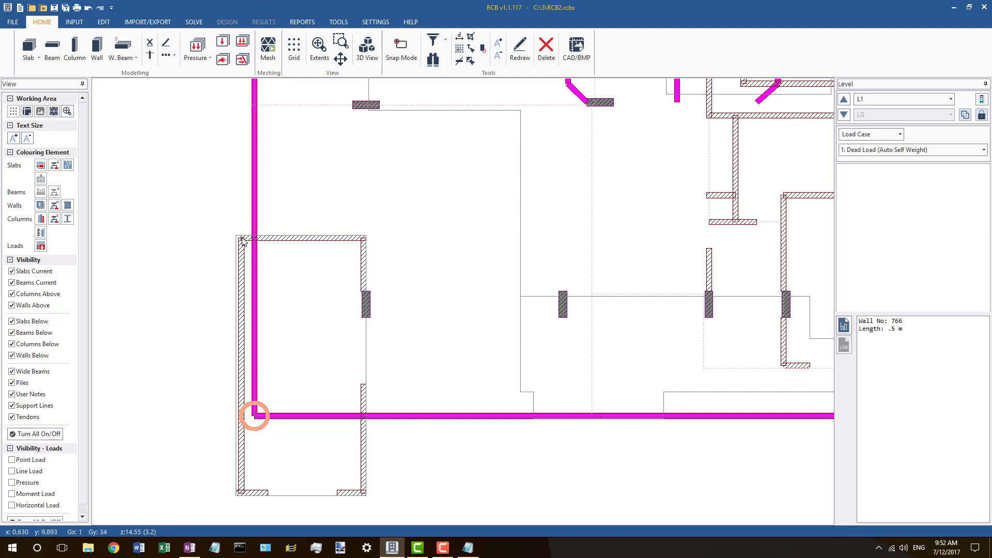
pyautogui.click(244, 240)
# Step: Turn on footings for the five south-west room wall segments lying outside the outer slab boundary
pyautogui.keyDown('shift'); pyautogui.click(245, 238); pyautogui.keyUp('shift')
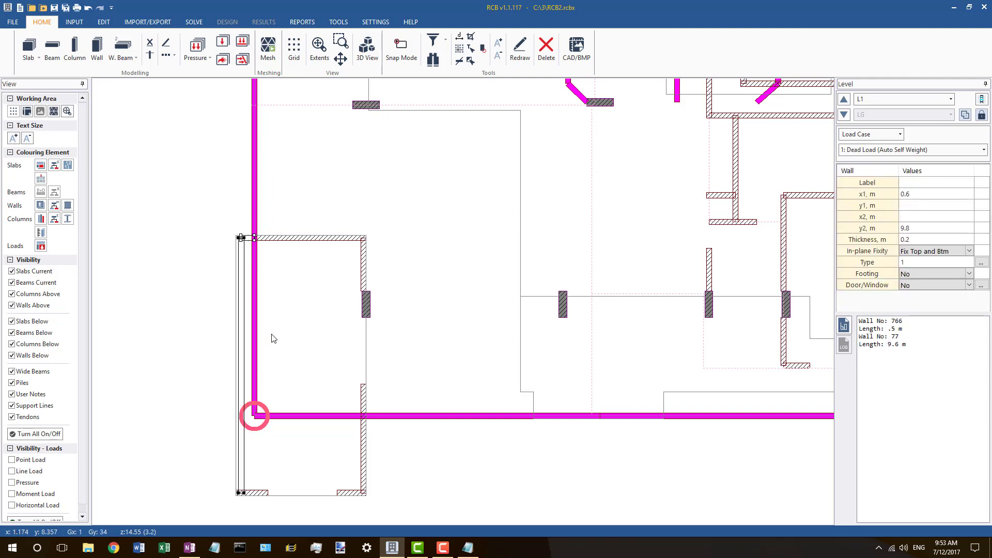
pyautogui.keyDown('shift'); pyautogui.click(259, 493); pyautogui.keyUp('shift')
pyautogui.keyDown('shift'); pyautogui.click(346, 493); pyautogui.keyUp('shift')
pyautogui.keyDown('shift'); pyautogui.click(364, 467); pyautogui.keyUp('shift')
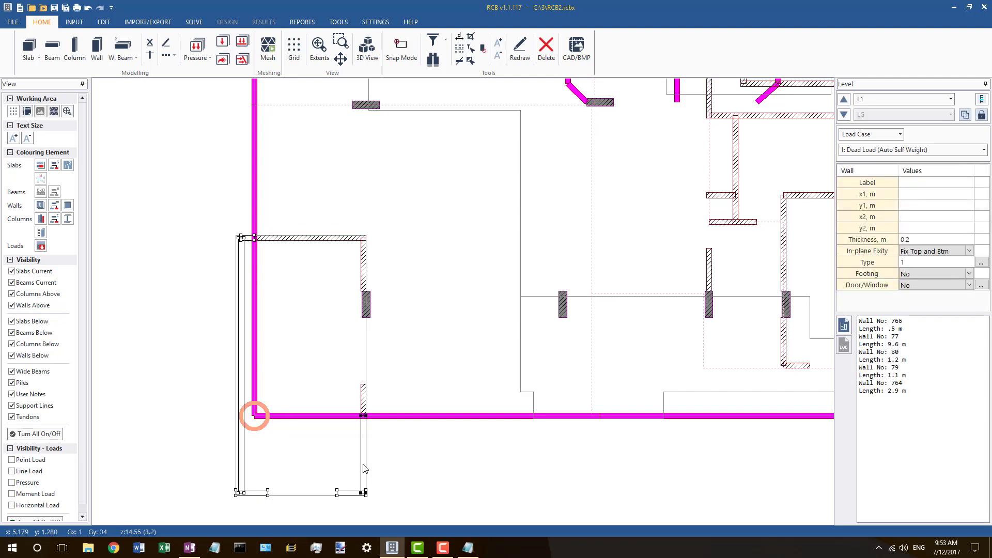
pyautogui.click(918, 270)
pyautogui.click(930, 270)
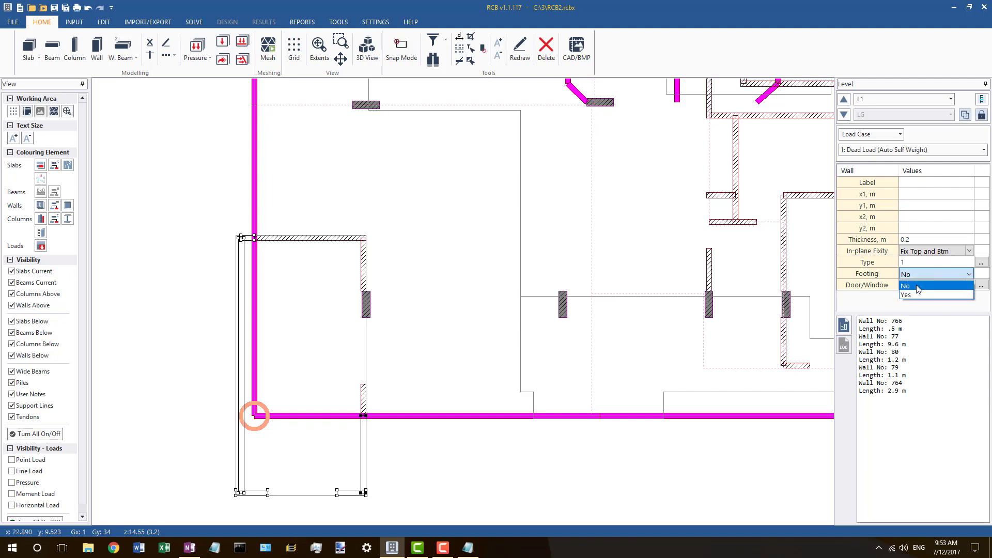
pyautogui.click(916, 292)
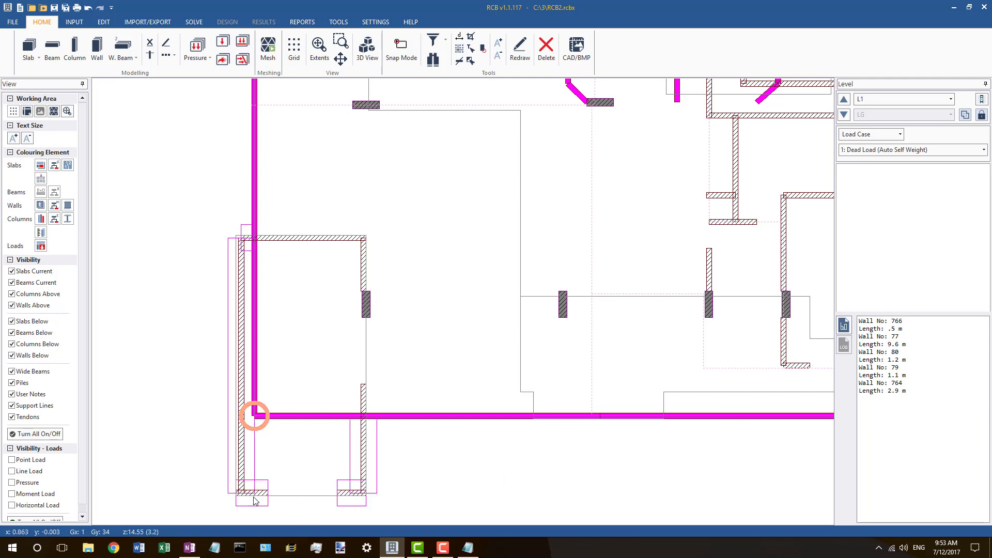
# Step: Shorten the western stub of the room's south wall to about 1 m, starting at the west wall's centreline
pyautogui.scroll(3, 251, 496)
pyautogui.click(235, 496)
pyautogui.moveTo(222, 490); pyautogui.dragTo(232, 490)
pyautogui.click(156, 438)
pyautogui.scroll(-1, 161, 437)
pyautogui.scroll(-1, 207, 453)
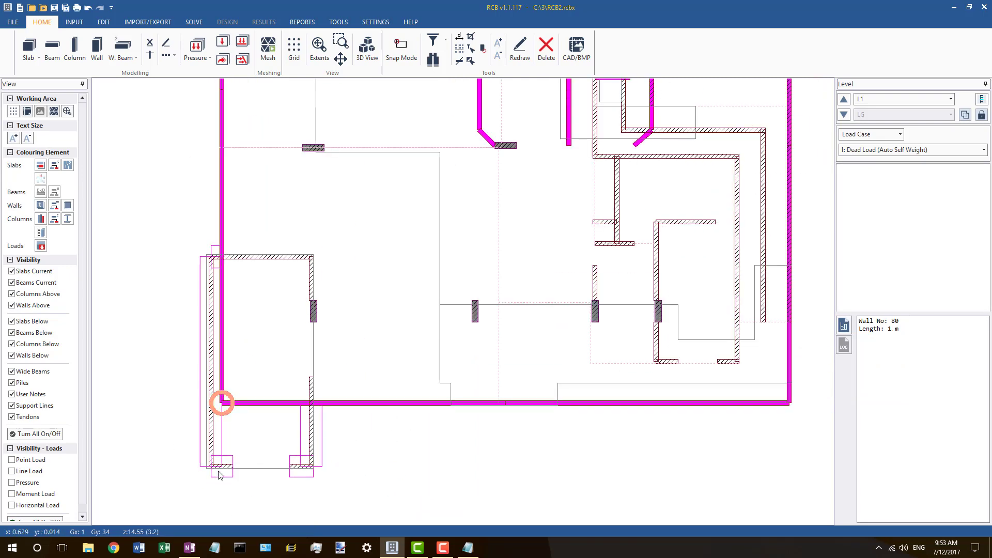
# Step: Check the south-west room's slab outline on L1, compare it with the layout on L2, and return to L1
pyautogui.click(213, 256)
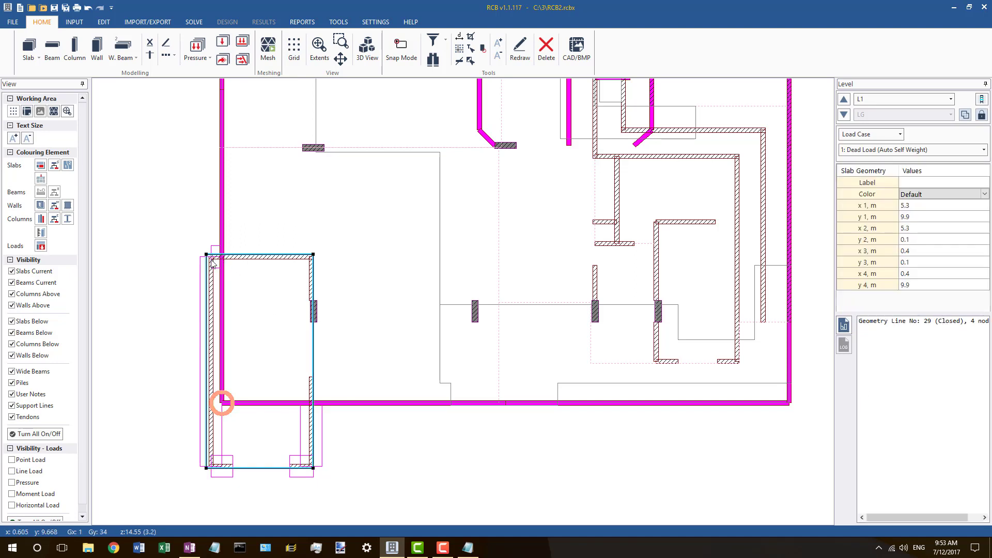
pyautogui.click(166, 250)
pyautogui.scroll(-6, 249, 295)
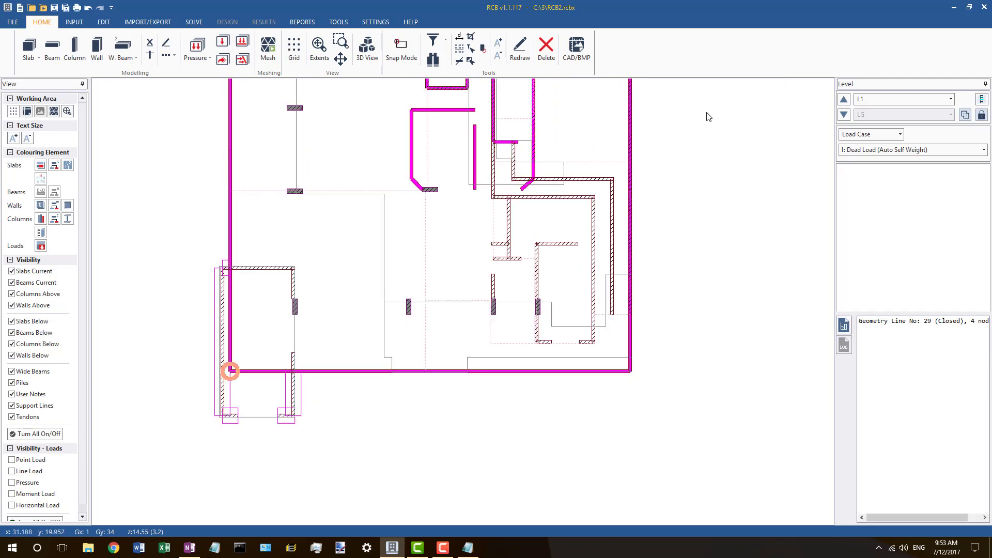
pyautogui.click(842, 99)
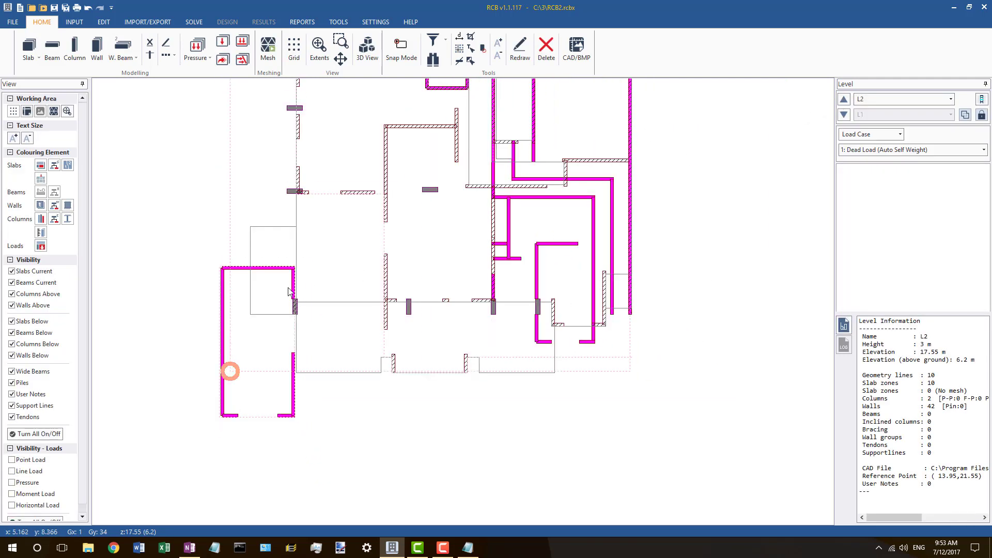
pyautogui.scroll(-2, 281, 301)
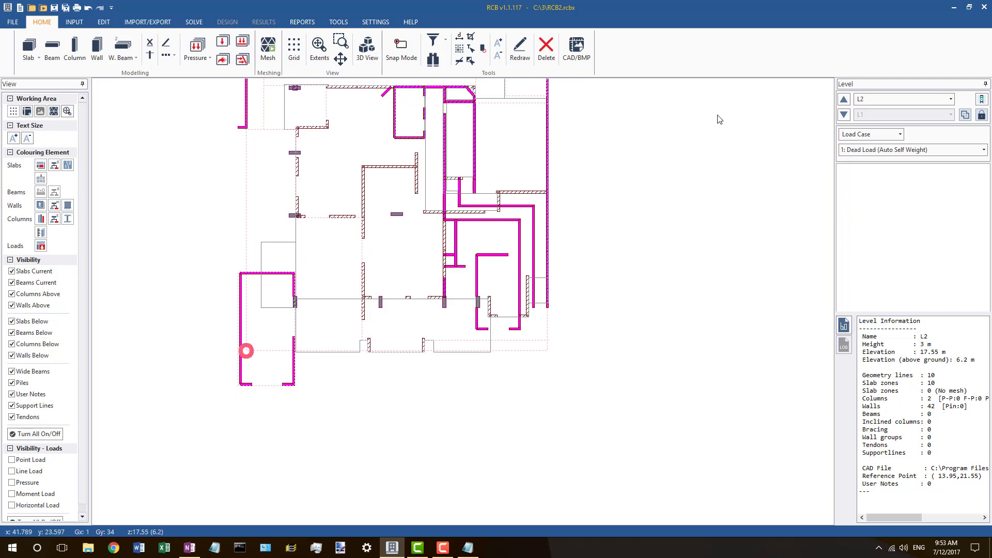
pyautogui.click(843, 114)
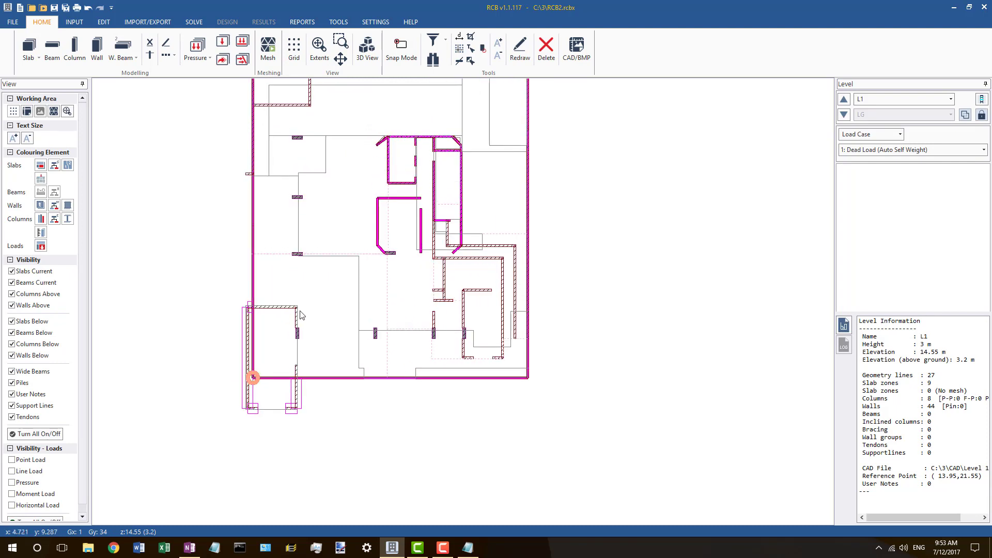
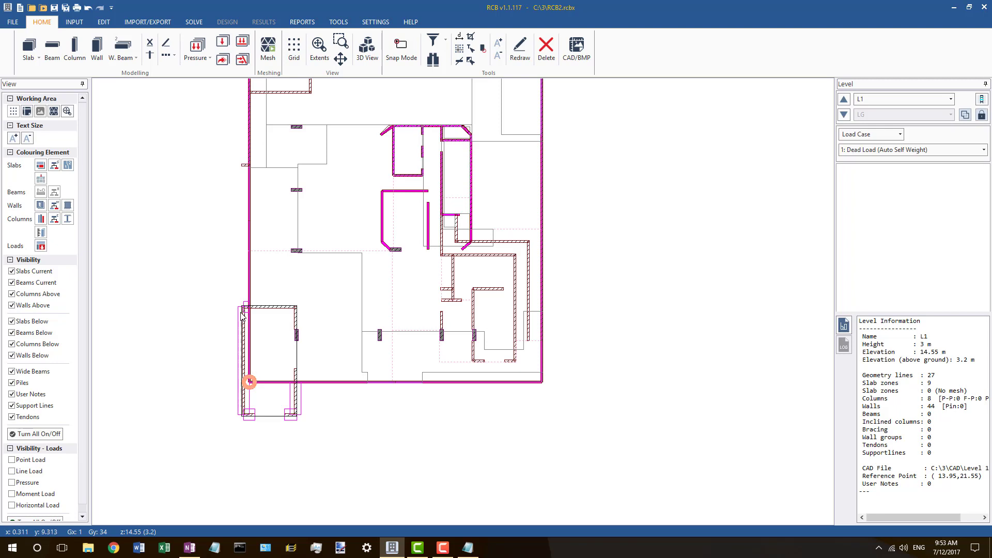
# Step: Examine where the south-west room's closed outline overlaps the outer slab boundary on L1
pyautogui.click(248, 315)
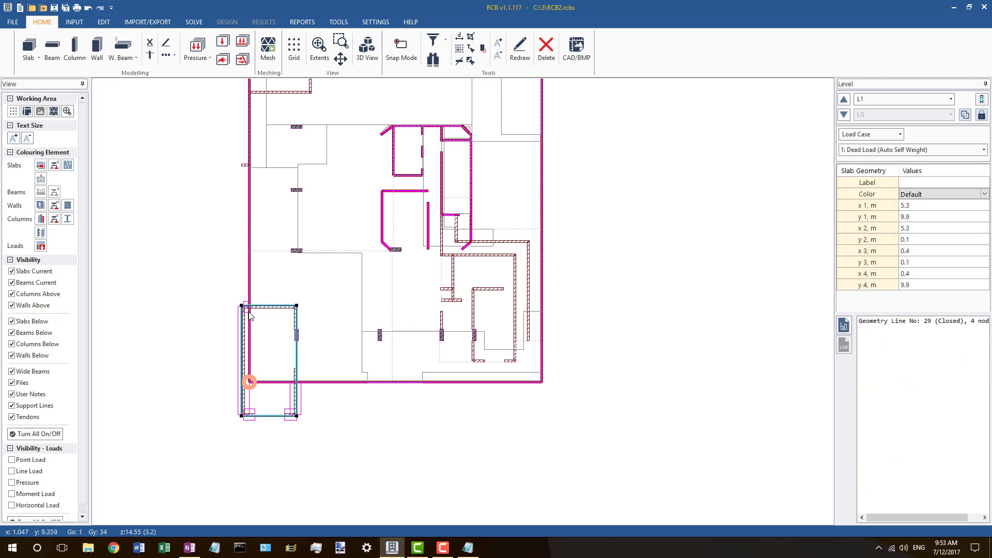
pyautogui.scroll(3, 249, 315)
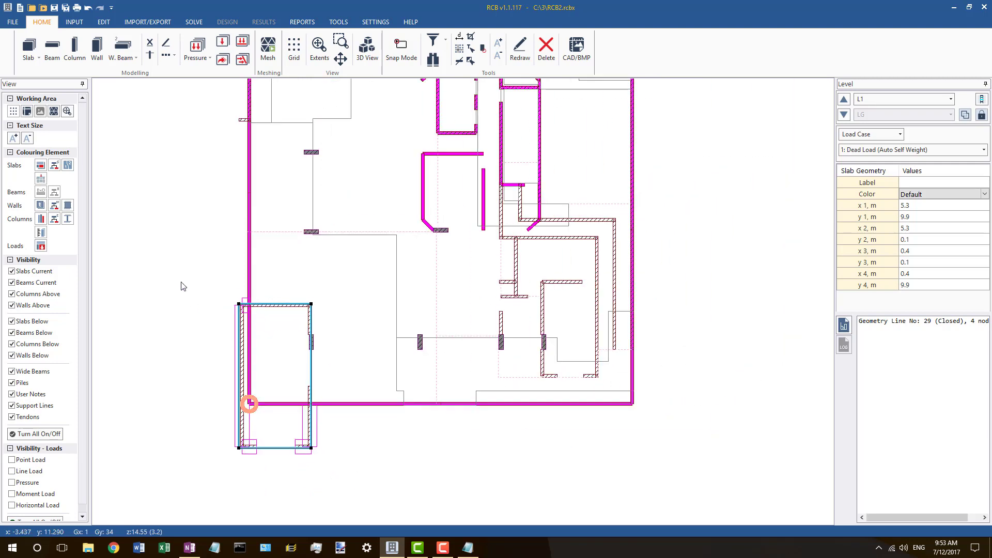
pyautogui.click(211, 327)
pyautogui.click(268, 308)
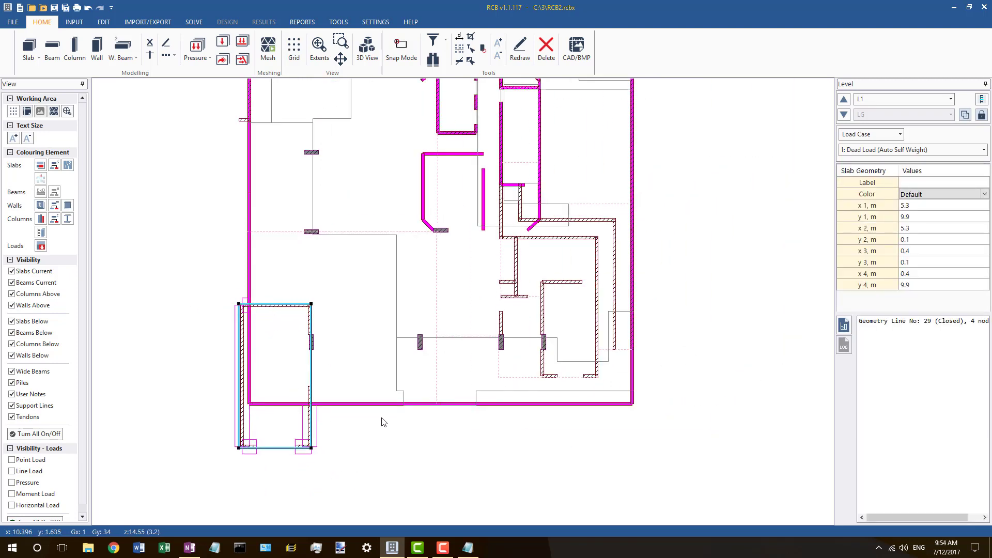
pyautogui.click(376, 405)
pyautogui.scroll(-3, 339, 475)
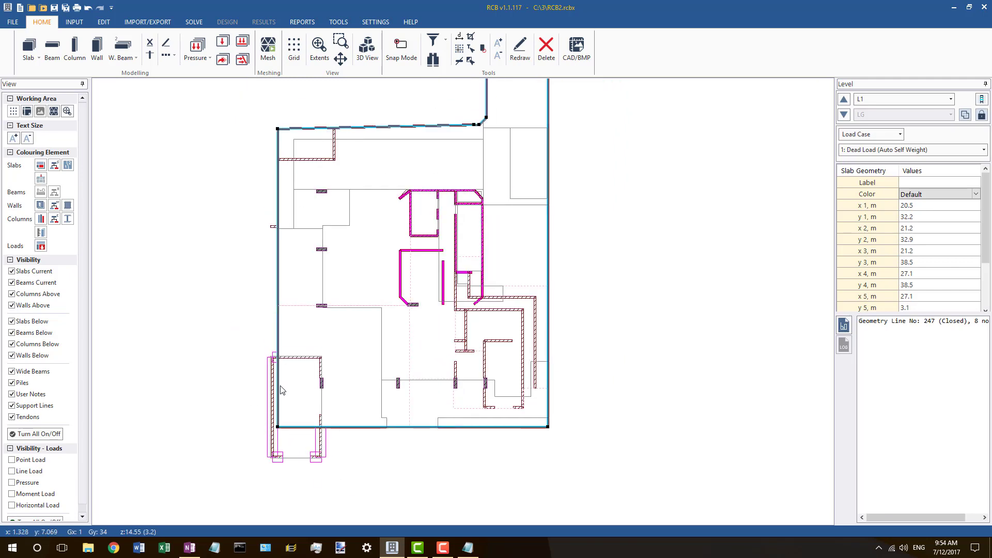
pyautogui.scroll(3, 277, 353)
pyautogui.click(276, 353)
pyautogui.scroll(1, 272, 356)
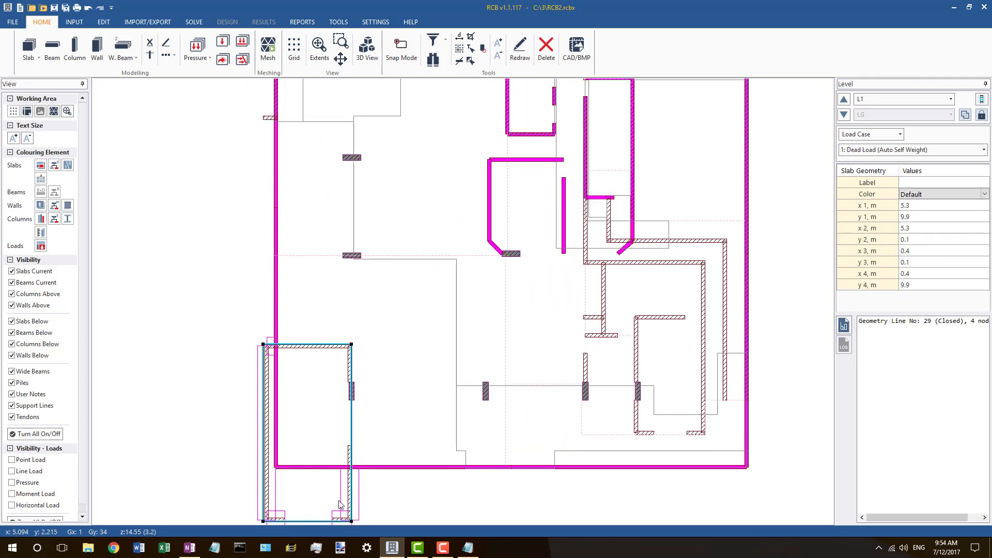
# Step: Explode the south-west room's closed slab outline on L1 into separate lines
pyautogui.scroll(-2, 332, 508)
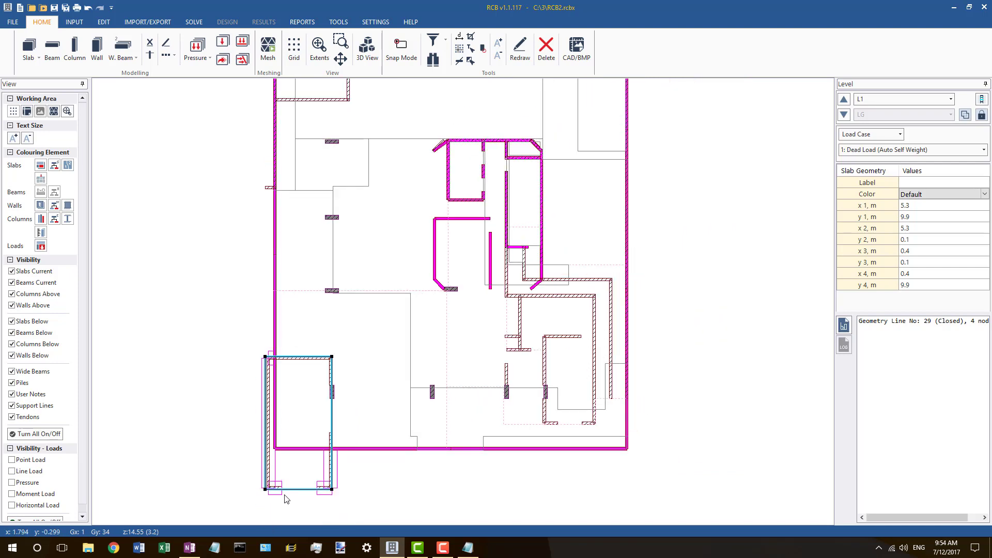
pyautogui.scroll(-1, 292, 398)
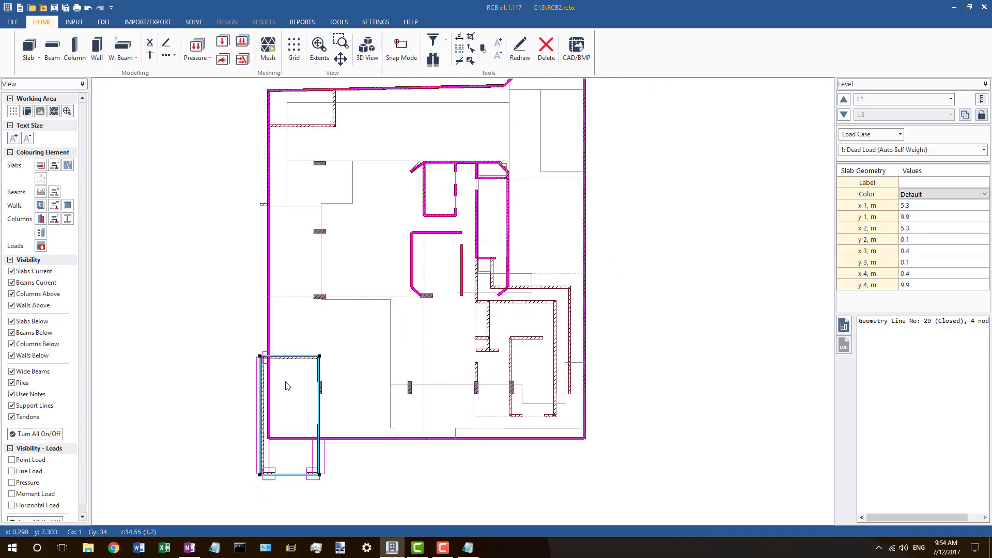
pyautogui.scroll(3, 284, 343)
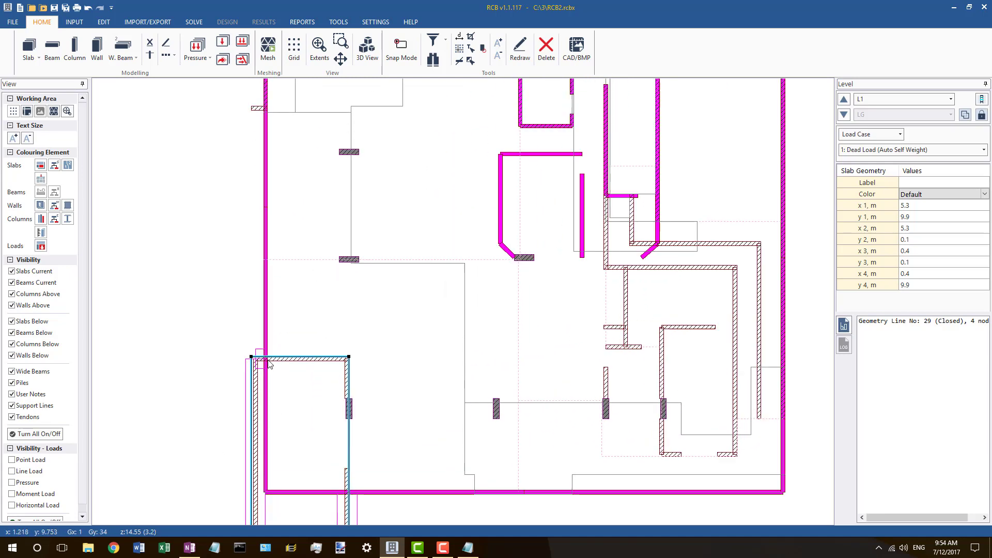
pyautogui.rightClick(301, 314)
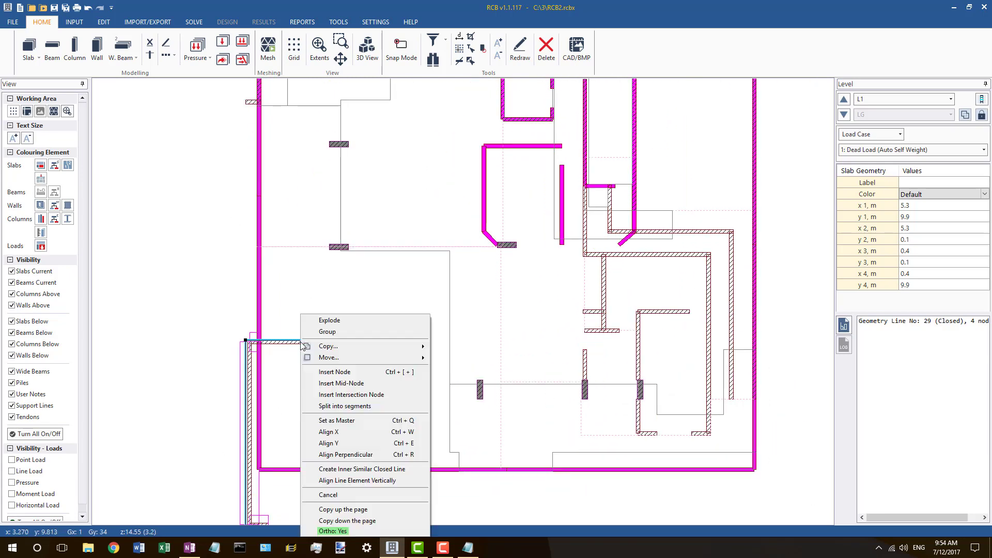
pyautogui.click(329, 320)
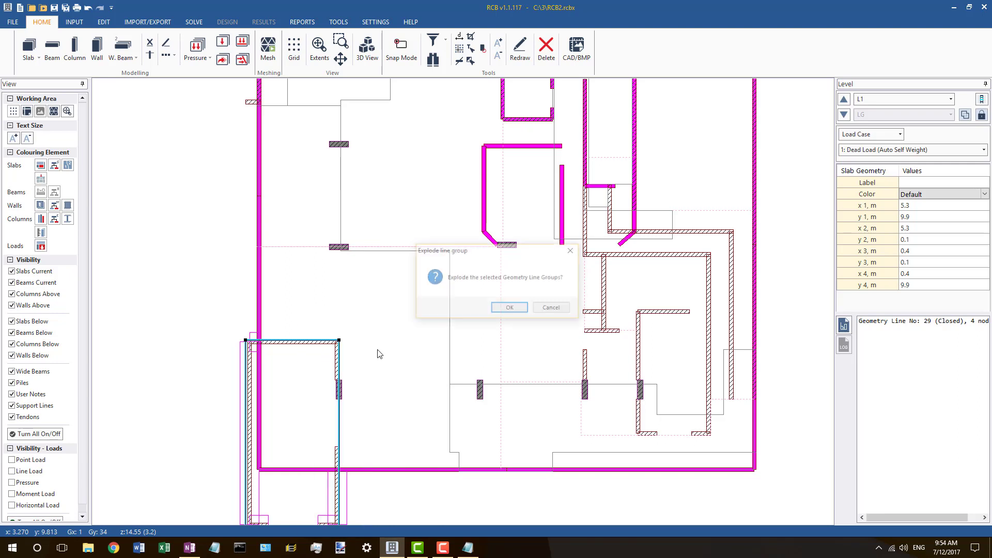
pyautogui.click(508, 309)
# Step: Delete the west and south lines of the exploded south-west room outline
pyautogui.click(246, 352)
pyautogui.scroll(-2, 231, 280)
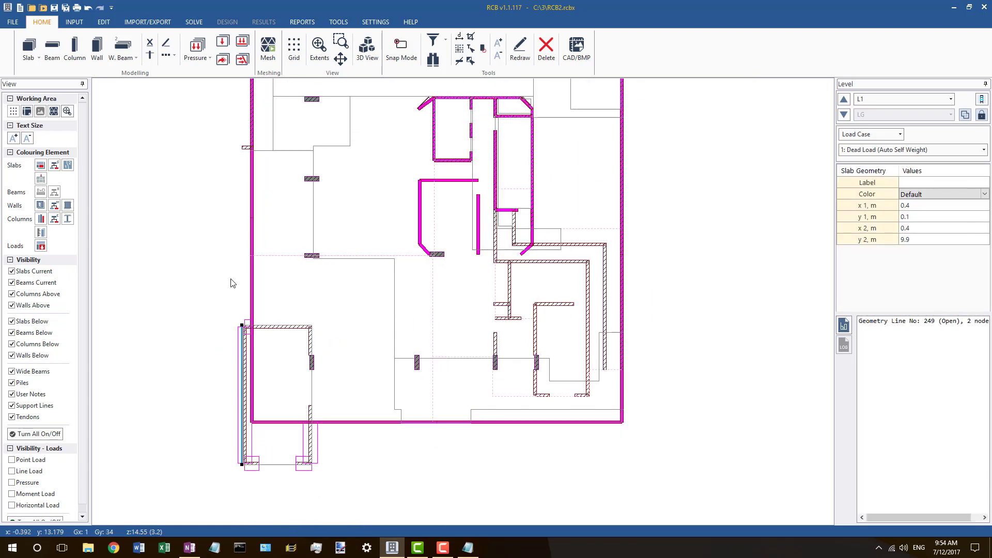
pyautogui.press('Delete')
pyautogui.press('Return')
pyautogui.click(283, 464)
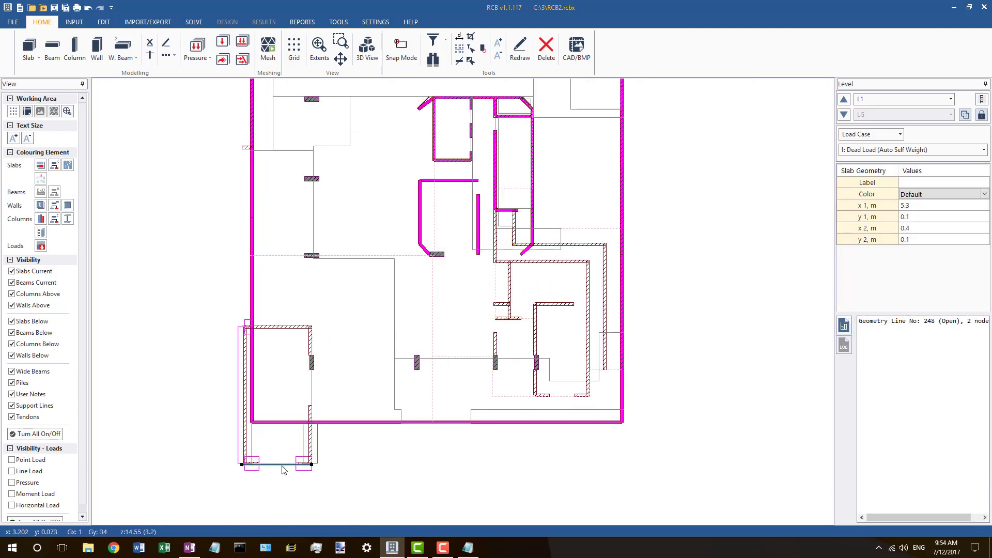
pyautogui.press('Delete')
pyautogui.press('Return')
# Step: Align the room outline's north line with the north wall's centreline, running from (0.6, 9.8) to (5.2, 9.8) and still meeting the east line
pyautogui.click(311, 442)
pyautogui.scroll(3, 311, 348)
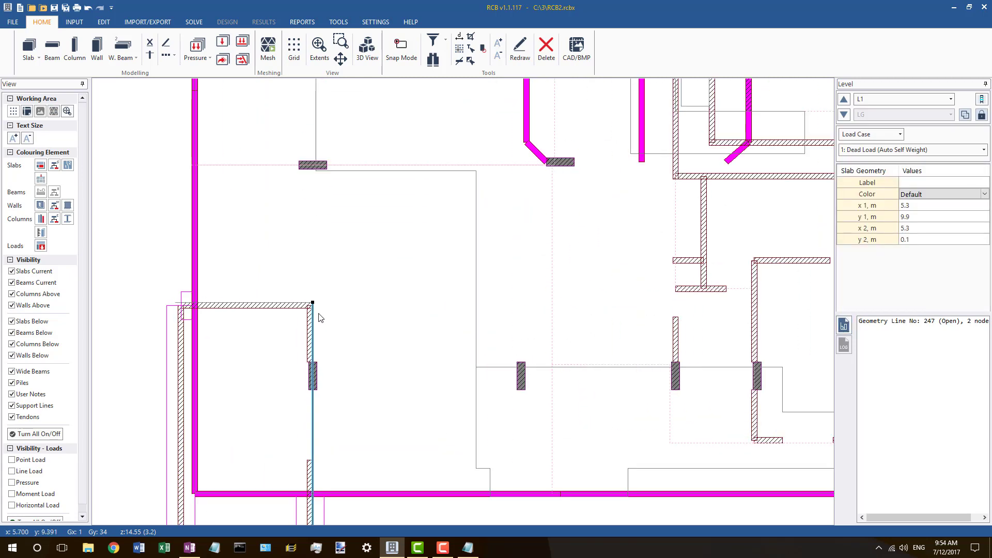
pyautogui.moveTo(313, 303); pyautogui.dragTo(325, 304)
pyautogui.scroll(2, 288, 315)
pyautogui.click(320, 303)
pyautogui.moveTo(112, 309); pyautogui.dragTo(227, 314, button='middle')
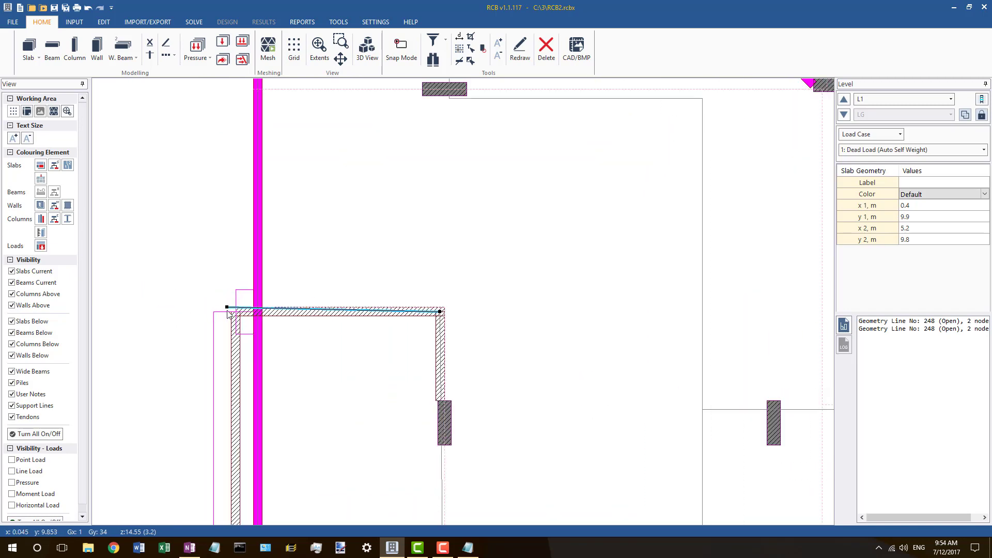
pyautogui.moveTo(227, 307); pyautogui.dragTo(235, 311)
pyautogui.scroll(-3, 299, 306)
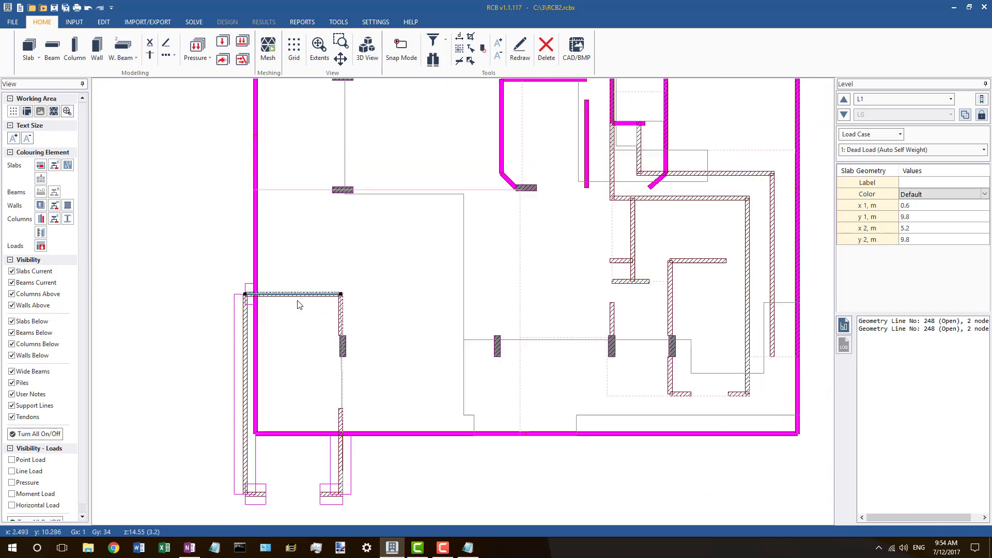
# Step: Align the outline's east line with the east wall's centreline at x 5.2 m and trim its south end at the outer slab boundary
pyautogui.scroll(2, 336, 377)
pyautogui.click(345, 360)
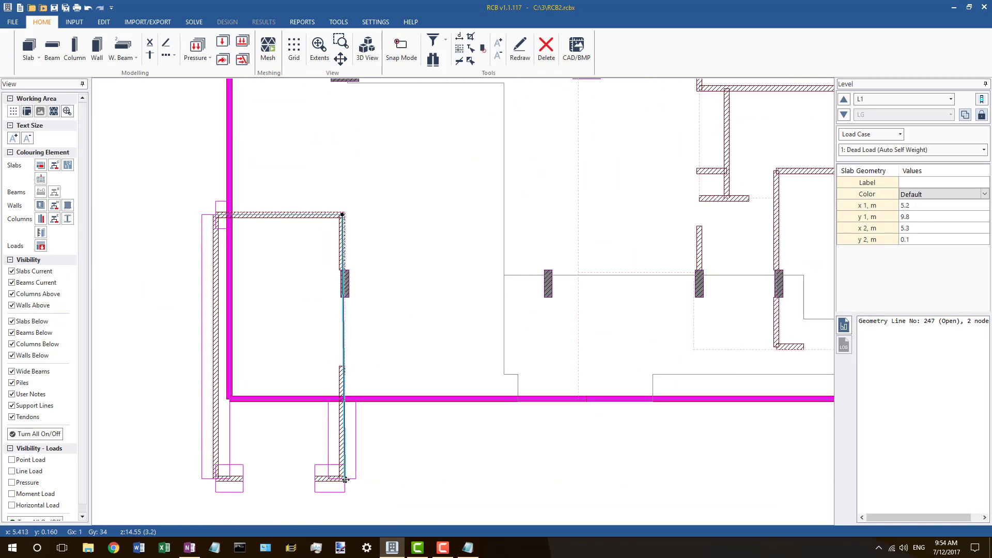
pyautogui.moveTo(345, 481); pyautogui.dragTo(342, 478)
pyautogui.scroll(-2, 331, 430)
pyautogui.scroll(1, 335, 480)
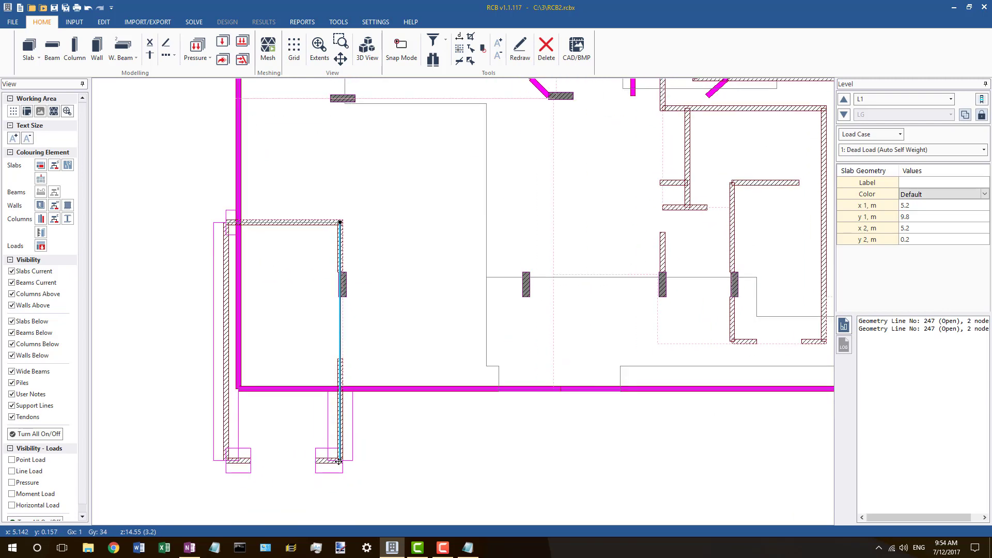
pyautogui.rightClick(338, 462)
pyautogui.click(380, 433)
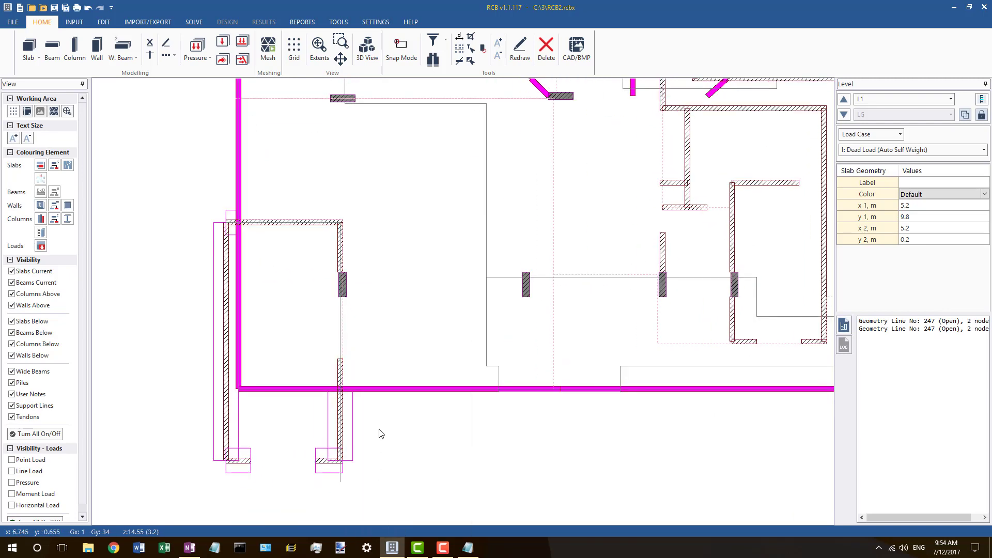
# Step: Trim the west end of the room outline's north line back to the outer slab boundary's west edge
pyautogui.click(238, 224)
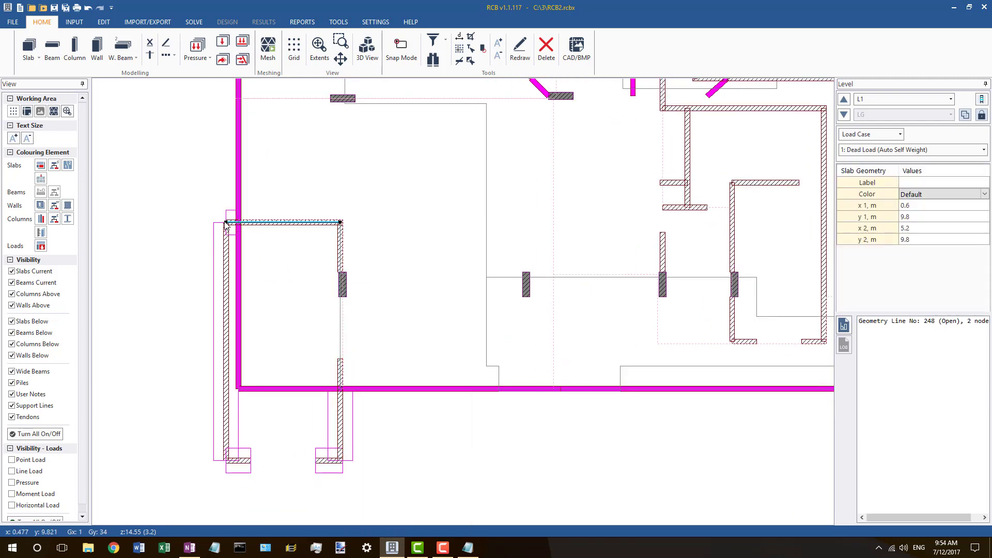
pyautogui.rightClick(225, 221)
pyautogui.click(185, 266)
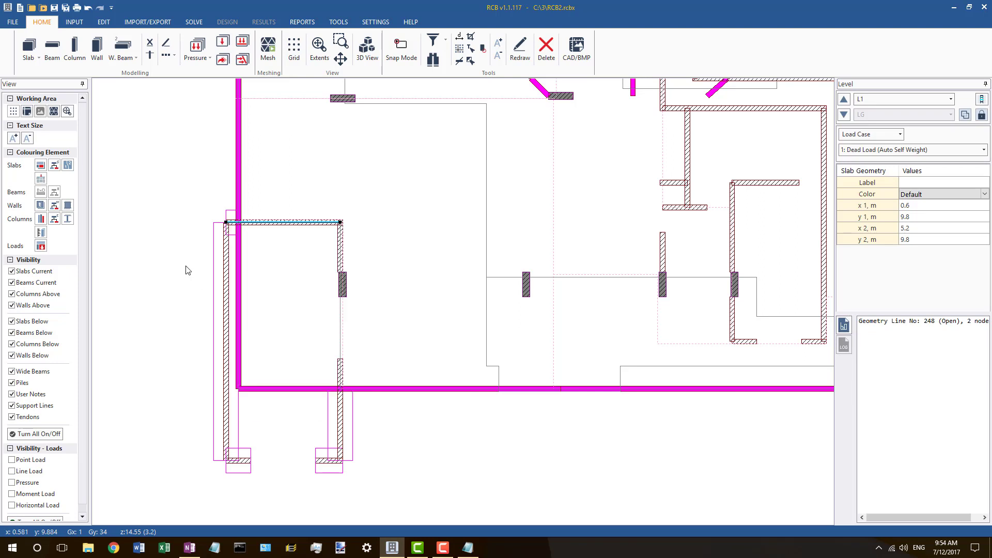
pyautogui.click(262, 223)
pyautogui.scroll(3, 238, 223)
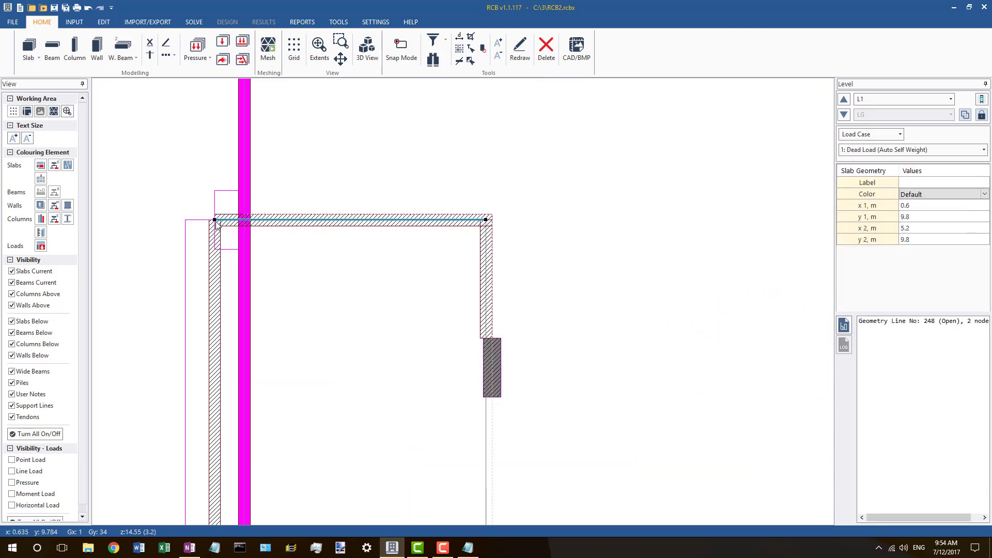
pyautogui.rightClick(214, 220)
pyautogui.click(263, 365)
pyautogui.click(234, 221)
pyautogui.click(192, 184)
pyautogui.scroll(-5, 234, 267)
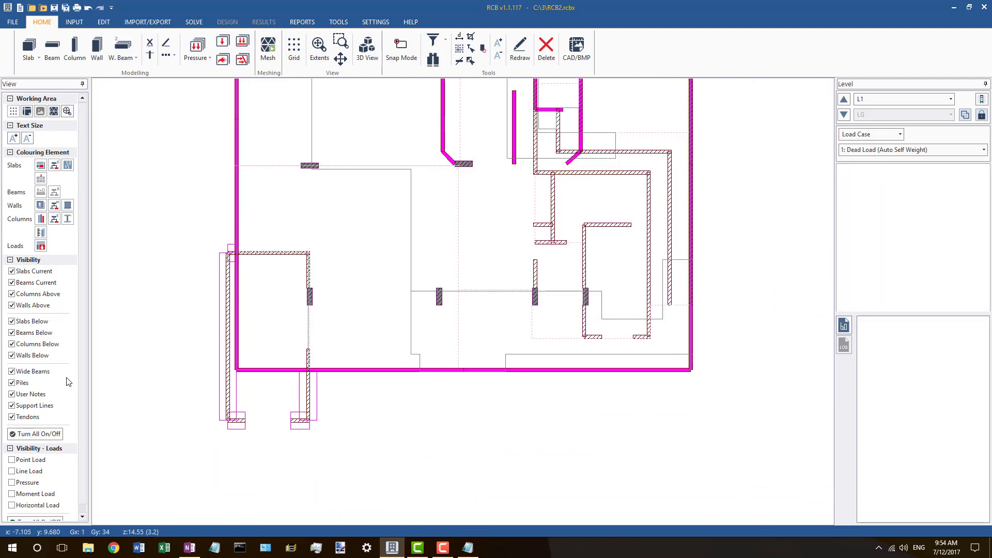
# Step: Show only L1's current slab lines to check the room outline against the outer boundary, and restore the visibility of all elements
pyautogui.click(34, 433)
pyautogui.click(35, 272)
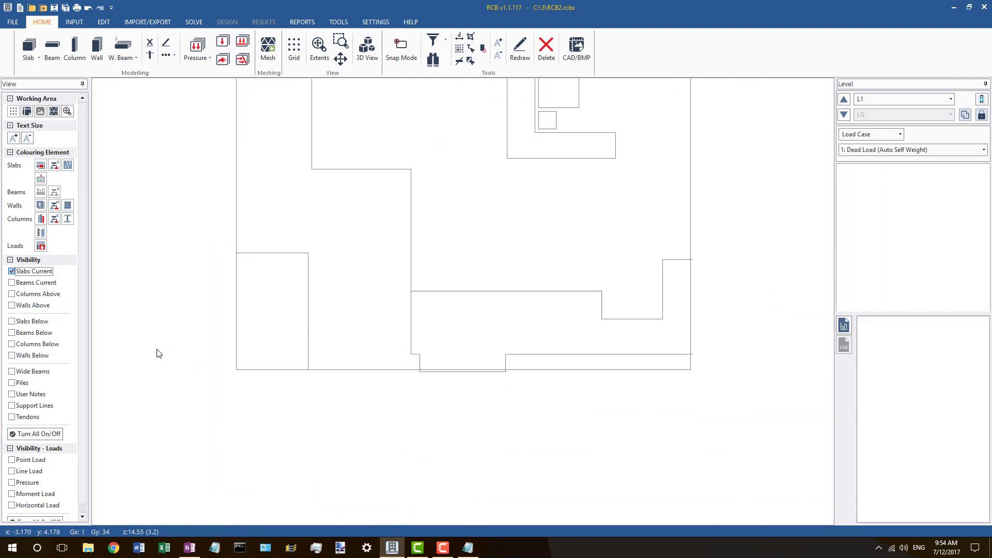
pyautogui.scroll(-3, 160, 353)
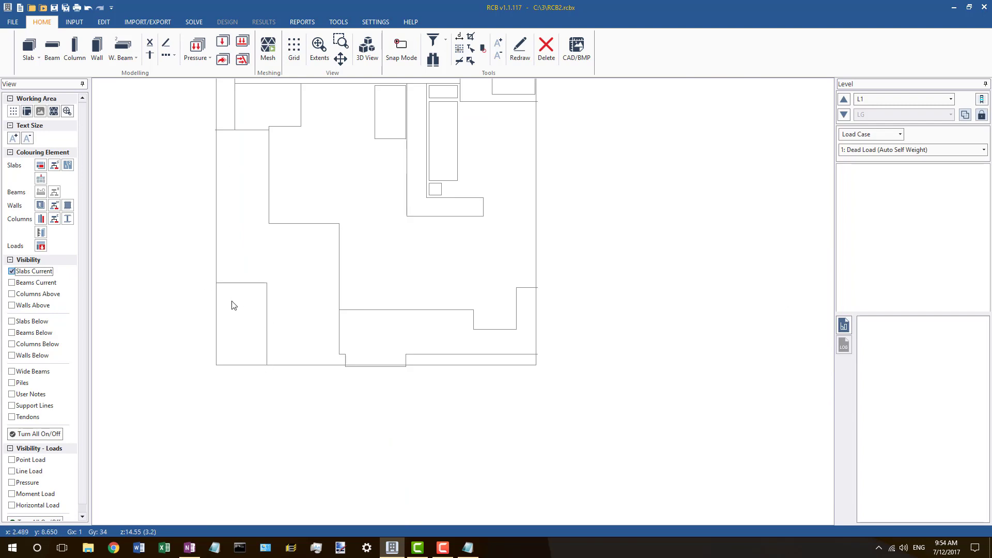
pyautogui.click(44, 434)
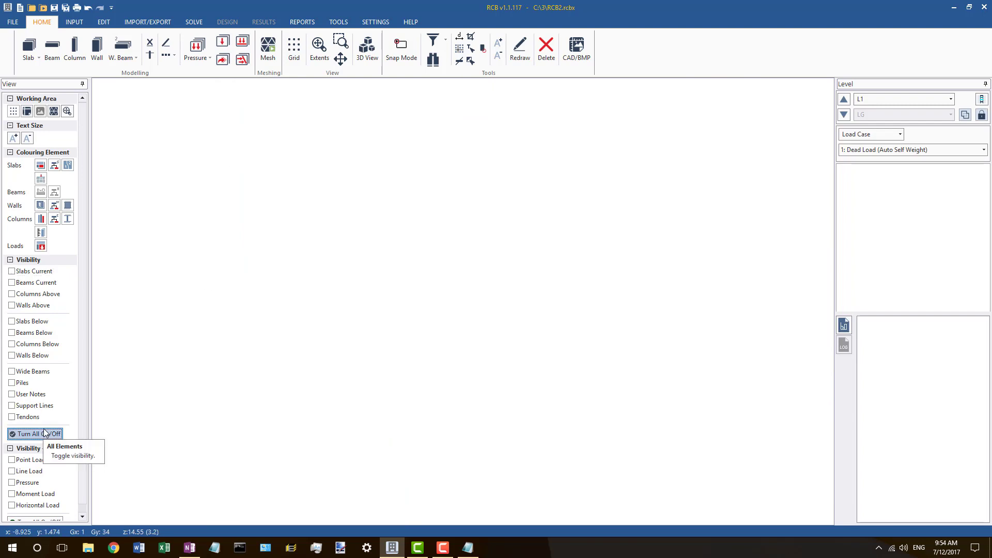
pyautogui.click(45, 433)
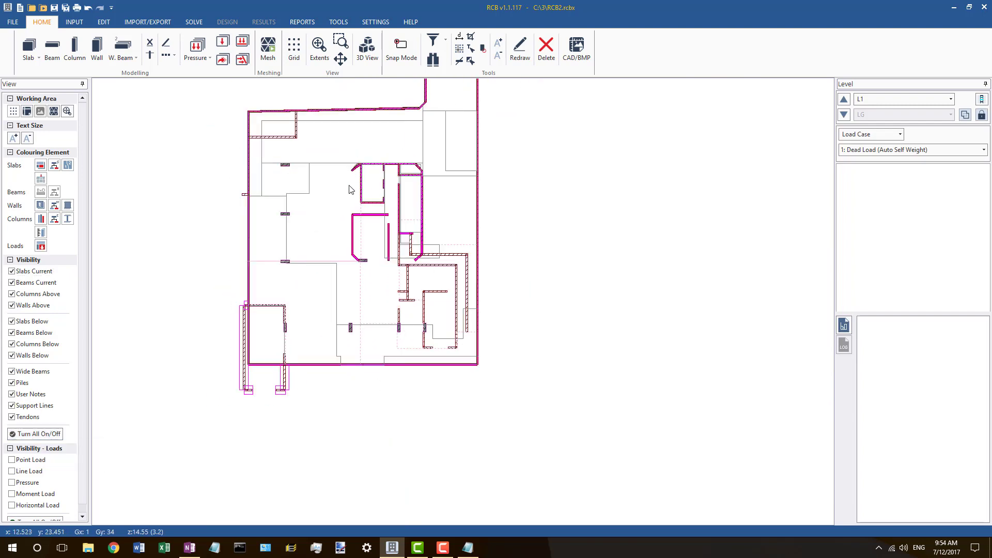
# Step: Select the outer closed slab boundary on L1 and examine its course around the walls and the south-west room
pyautogui.scroll(-2, 445, 184)
pyautogui.scroll(3, 407, 134)
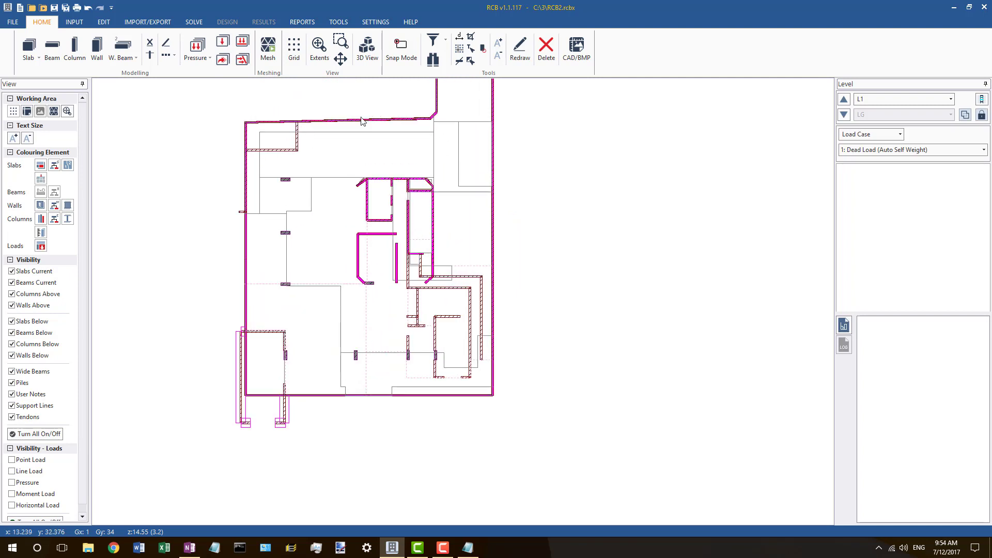
pyautogui.click(362, 121)
pyautogui.scroll(-3, 355, 152)
pyautogui.moveTo(479, 144); pyautogui.dragTo(493, 201, button='middle')
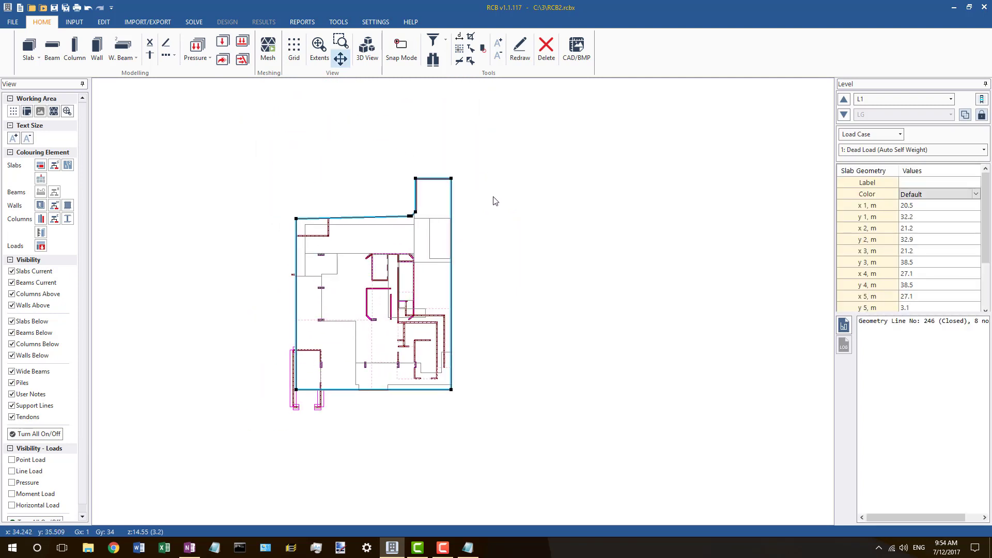
pyautogui.scroll(3, 473, 162)
pyautogui.scroll(1, 341, 396)
pyautogui.scroll(-2, 332, 422)
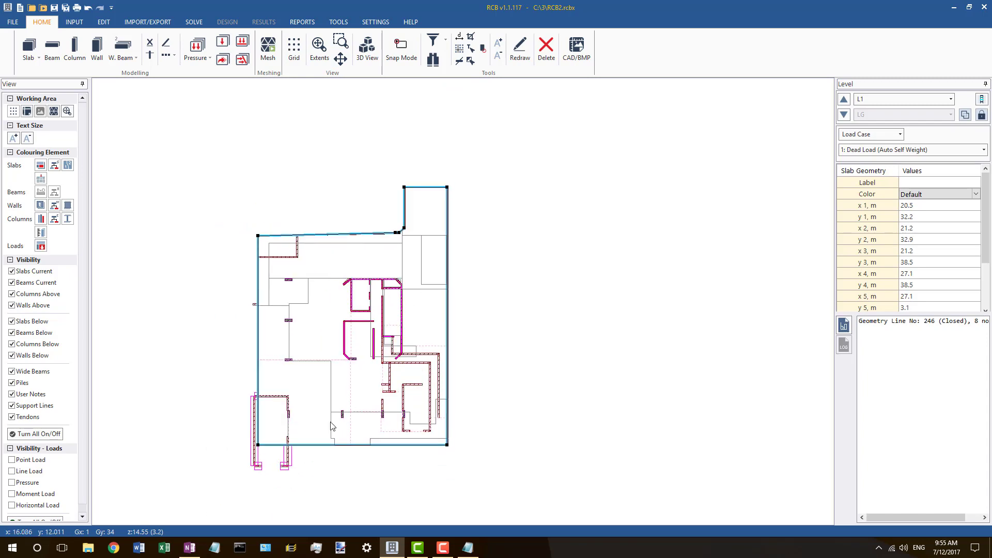
pyautogui.scroll(2, 331, 426)
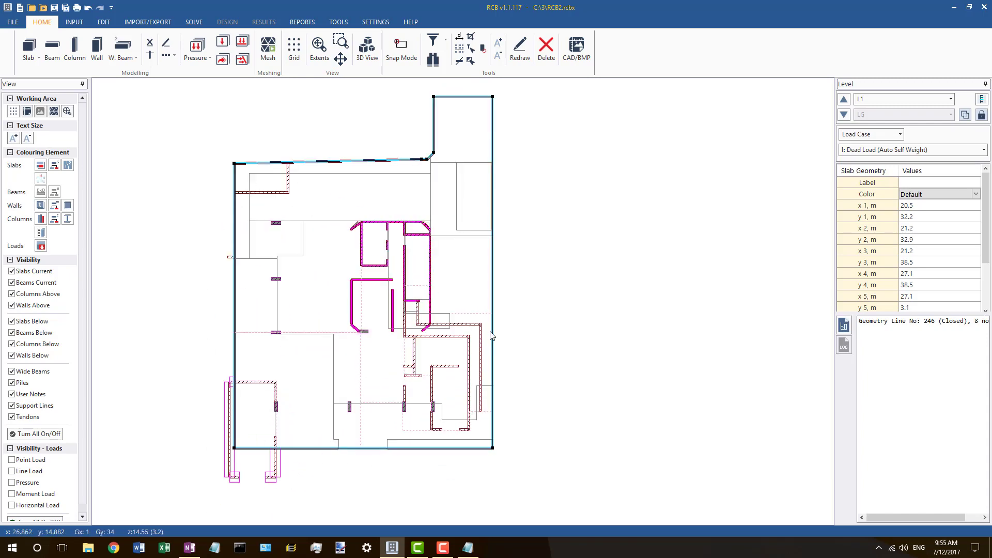
pyautogui.scroll(2, 256, 245)
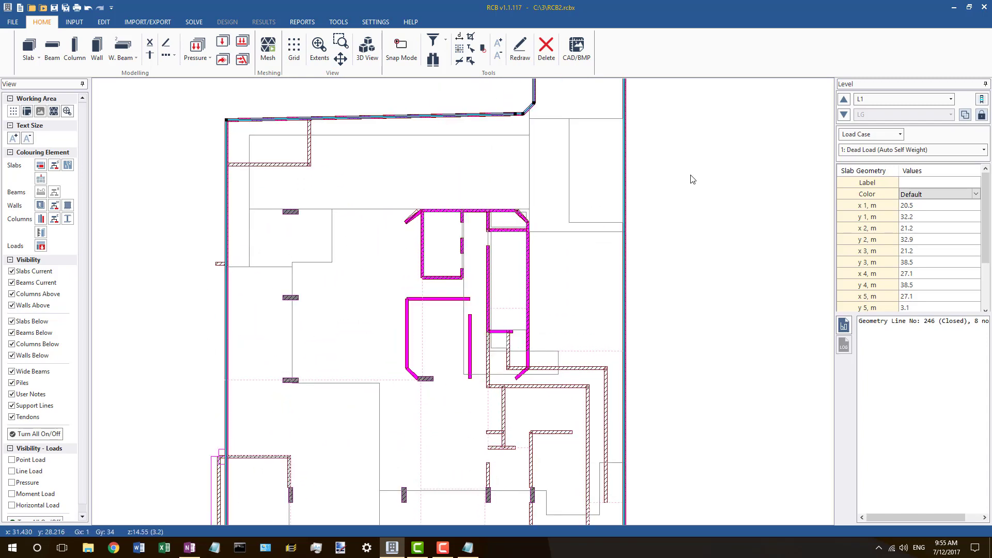
pyautogui.scroll(-1, 621, 171)
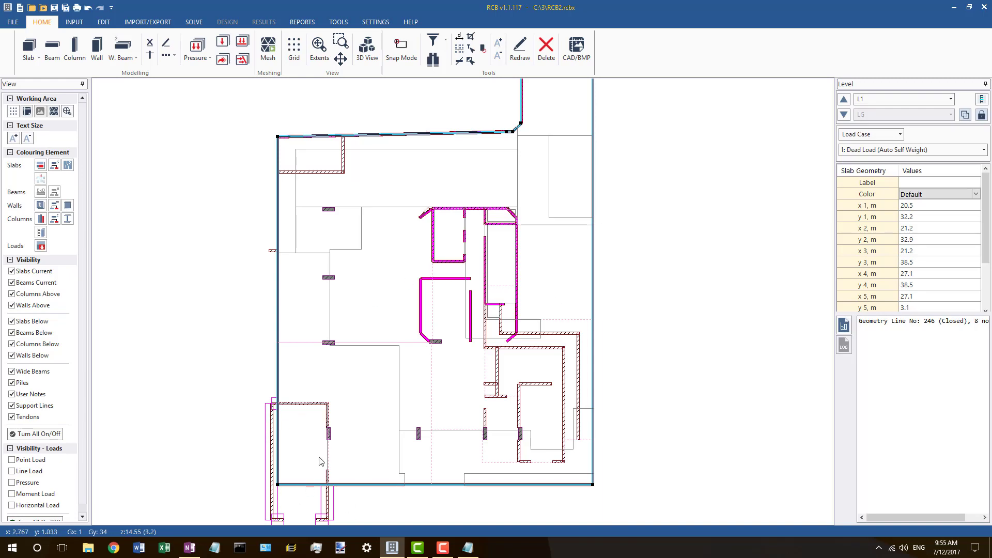
pyautogui.scroll(2, 269, 252)
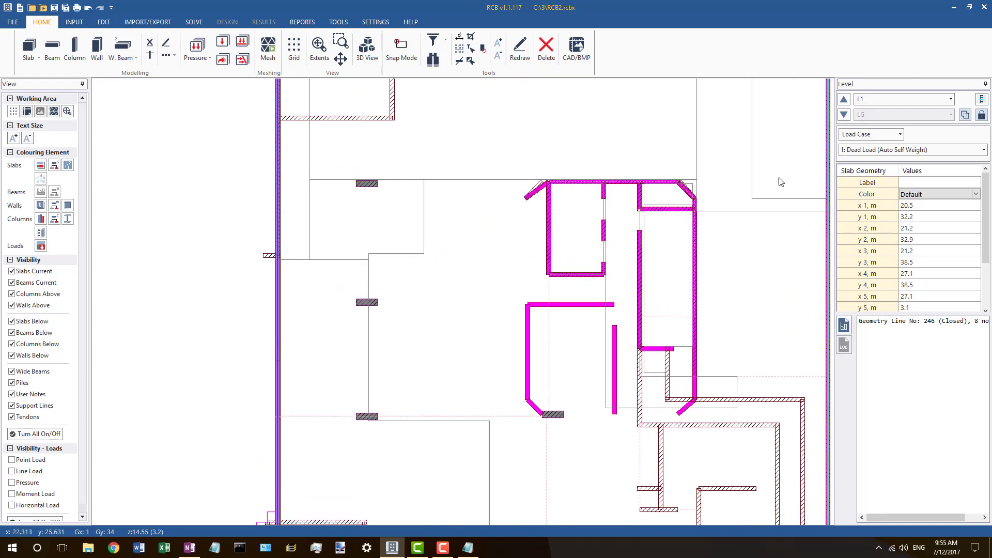
# Step: Check the west wall's layout on L2 and return to L1
pyautogui.click(843, 99)
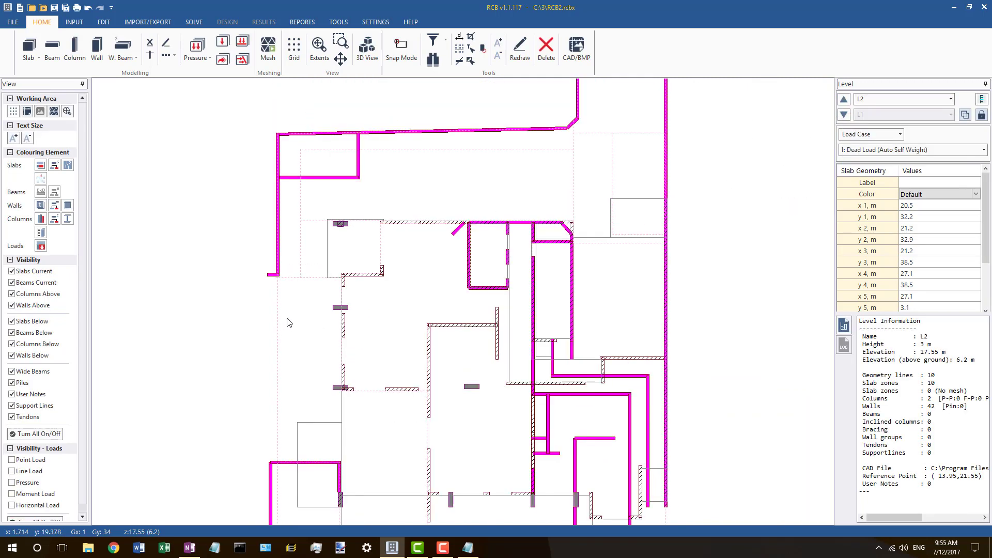
pyautogui.click(843, 101)
pyautogui.click(845, 118)
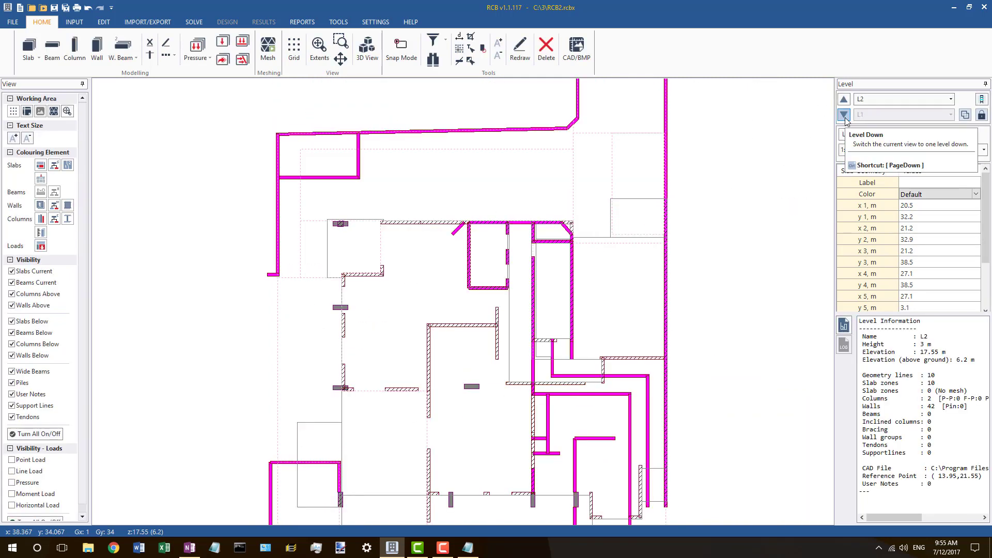
pyautogui.click(843, 114)
# Step: Delete the short 0.8 m wall stub projecting beyond the west slab boundary on L1 and switch to level LG
pyautogui.scroll(2, 266, 276)
pyautogui.click(270, 274)
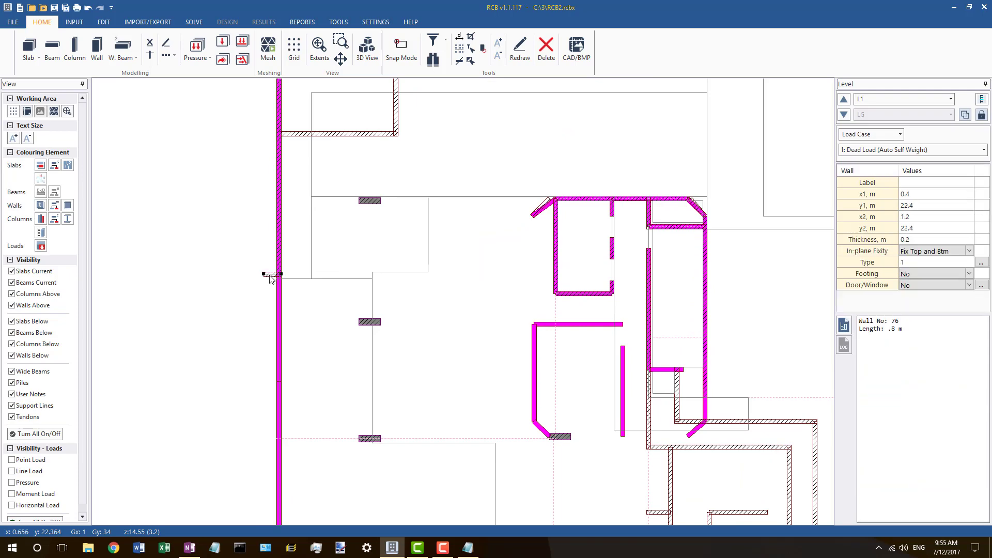
pyautogui.scroll(-1, 270, 278)
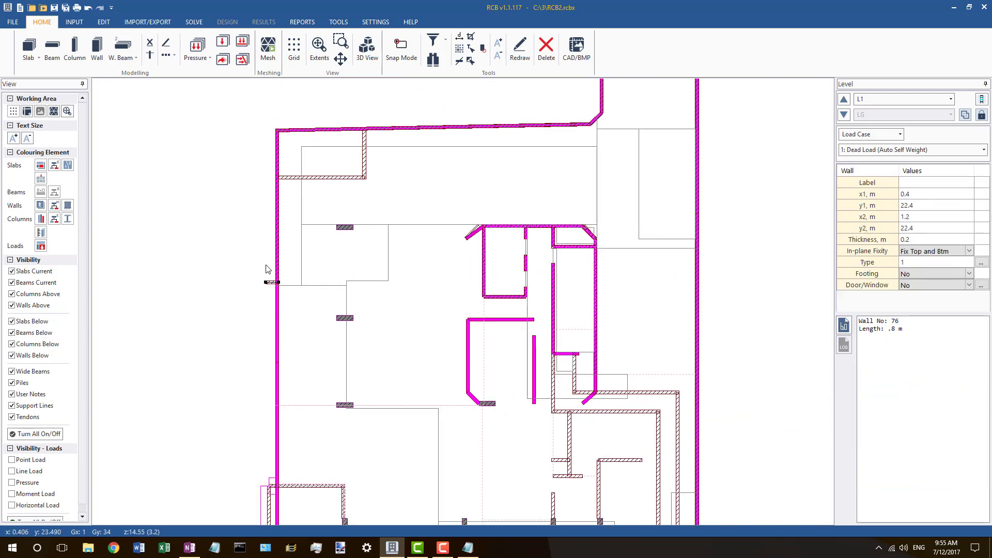
pyautogui.press('Delete')
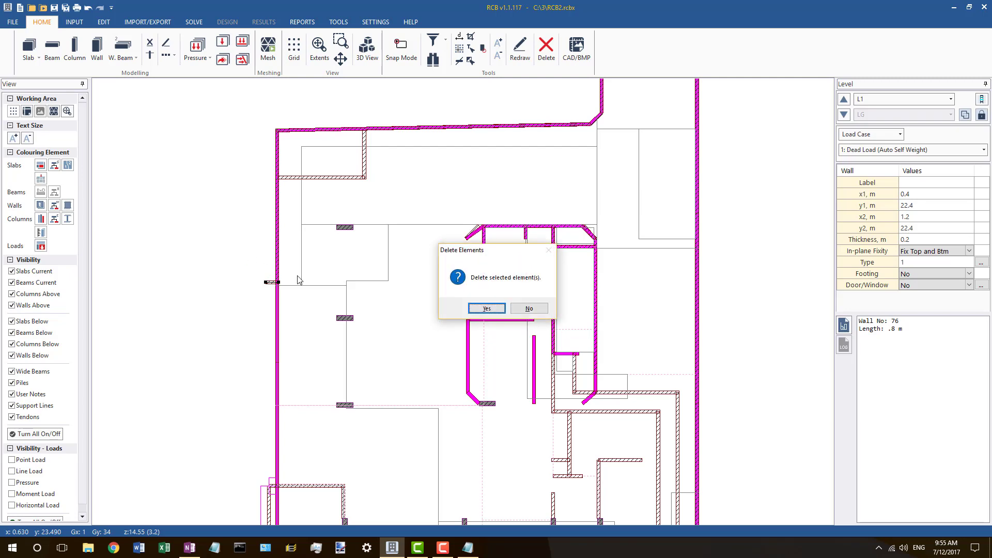
pyautogui.click(483, 308)
pyautogui.scroll(-2, 187, 253)
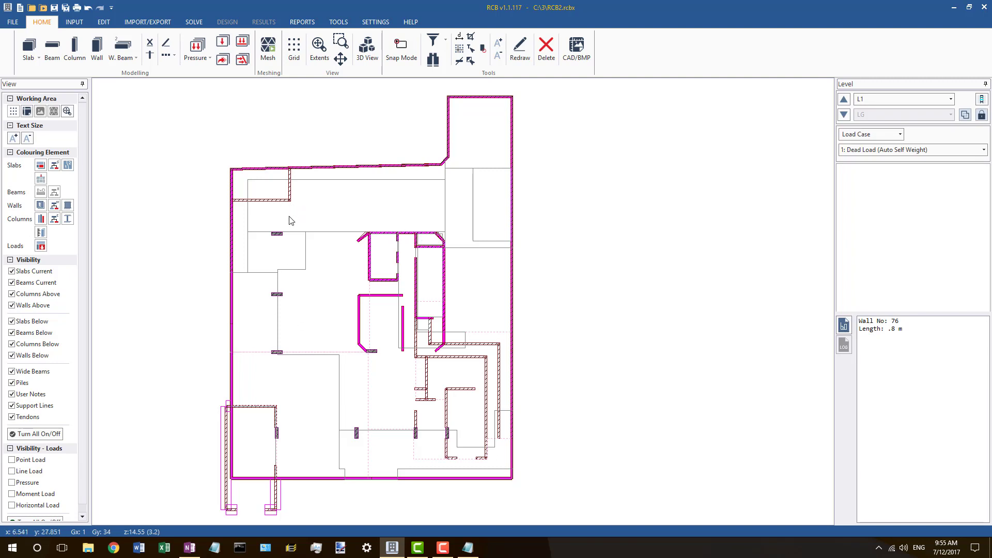
pyautogui.click(843, 115)
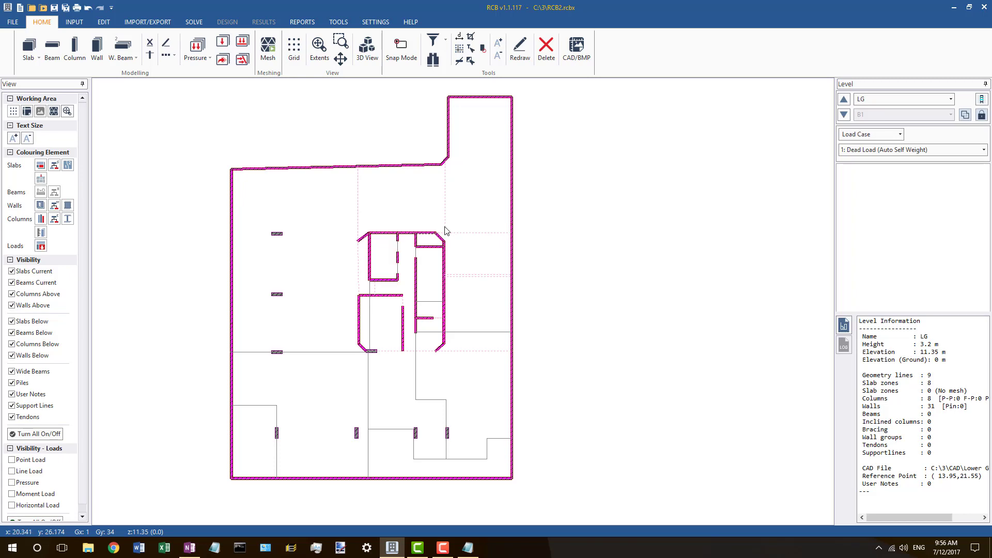
# Step: Examine the slab line and the north wall around the central core on LG
pyautogui.scroll(3, 443, 228)
pyautogui.click(361, 242)
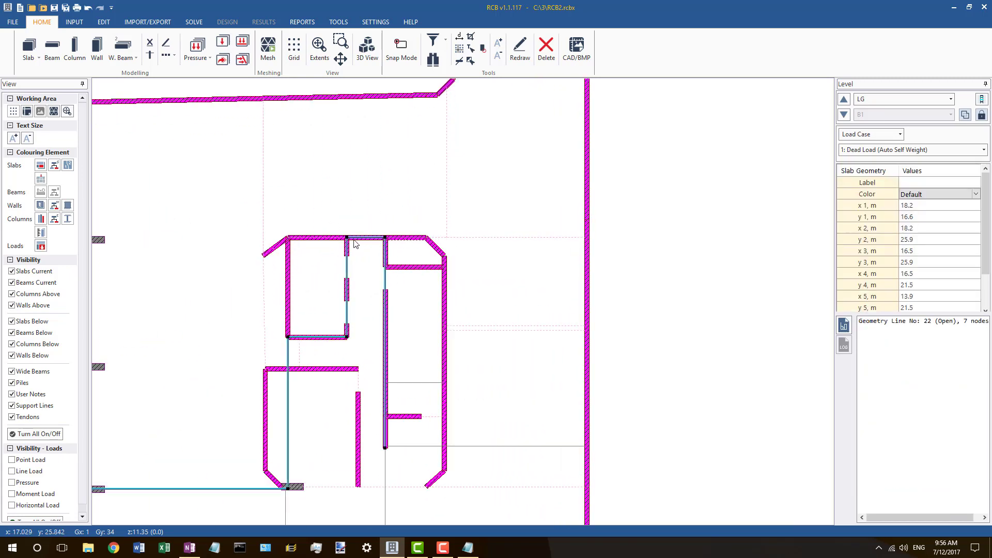
pyautogui.click(408, 239)
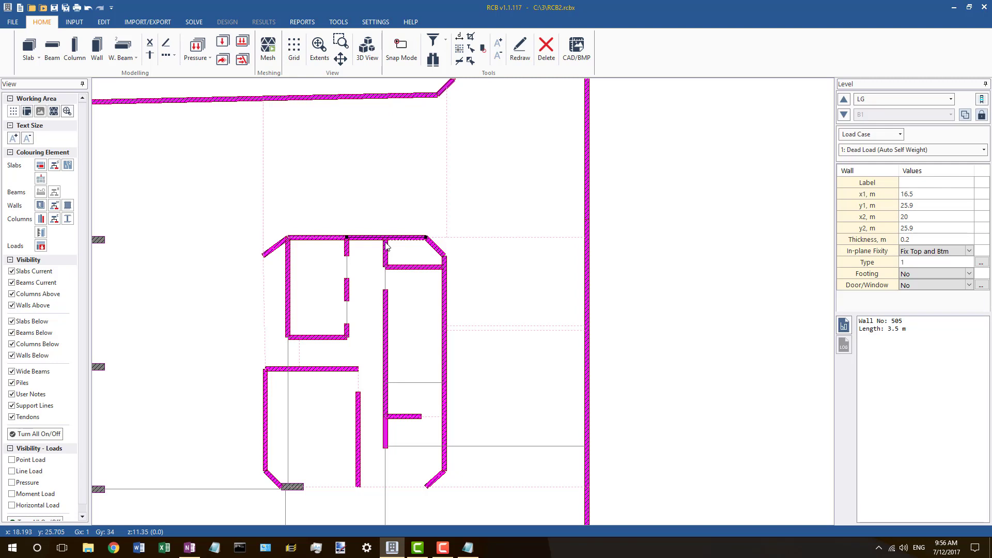
pyautogui.scroll(-1, 405, 241)
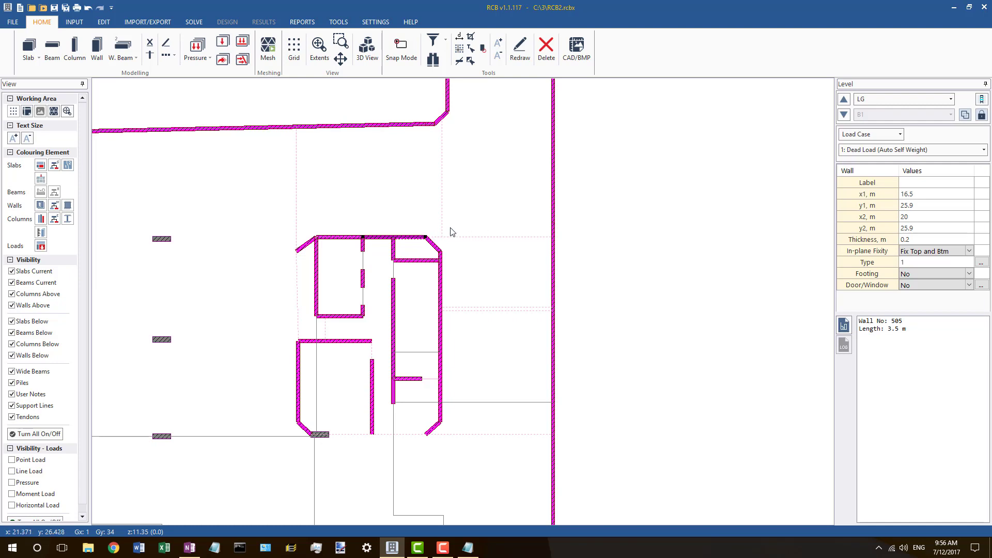
pyautogui.scroll(-1, 445, 229)
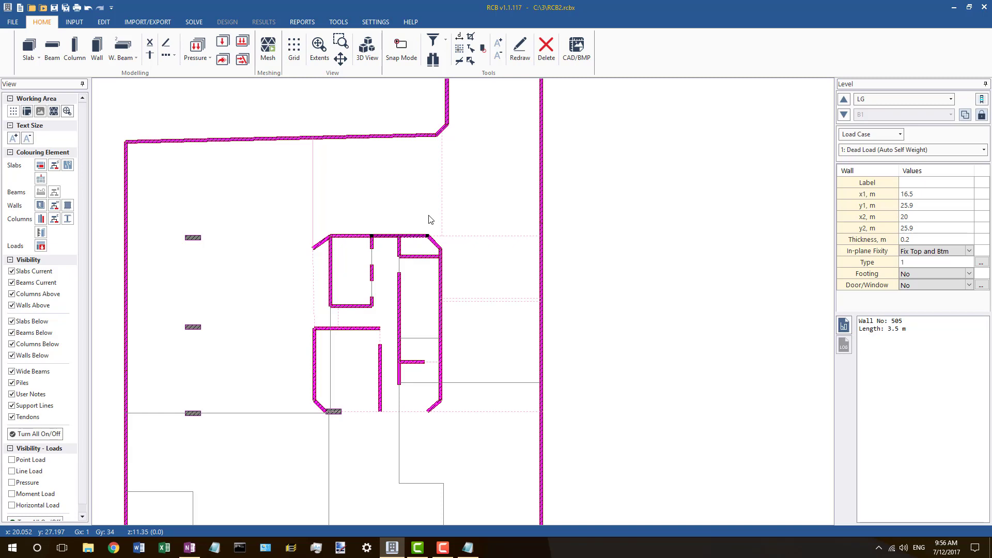
pyautogui.scroll(-3, 434, 230)
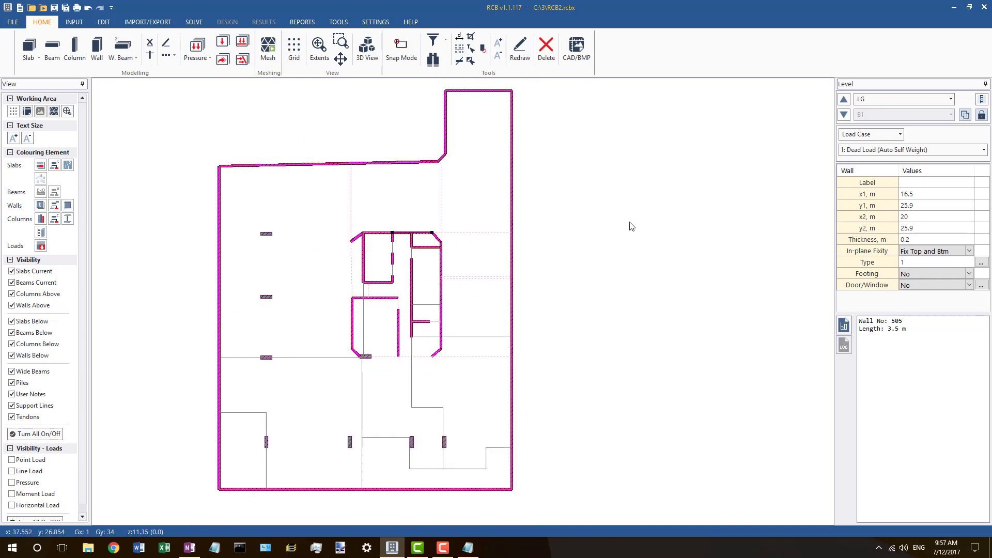
# Step: Switch to L1 and inspect the outer slab boundary, the north-east horizontal slab line and the closed rectangle beside the east wall
pyautogui.click(844, 99)
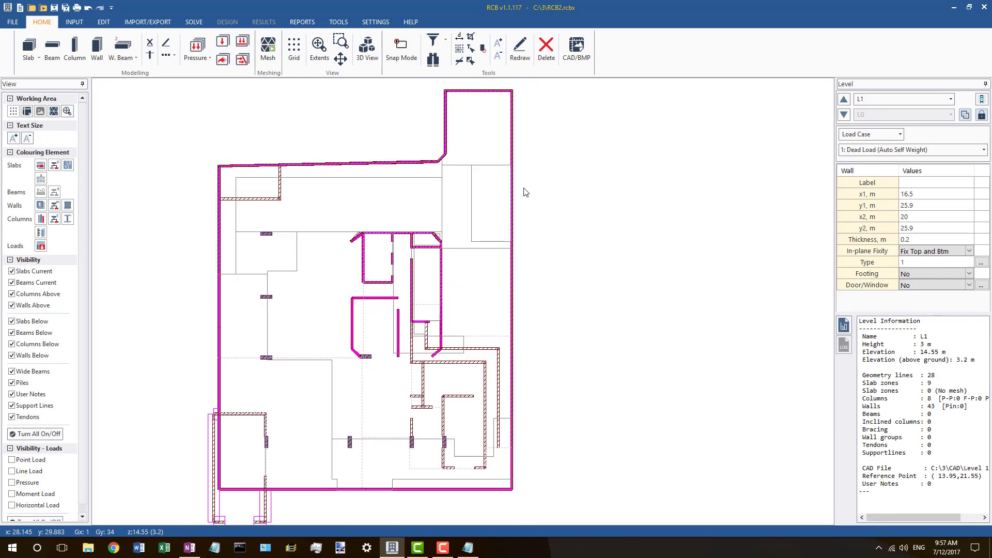
pyautogui.click(299, 162)
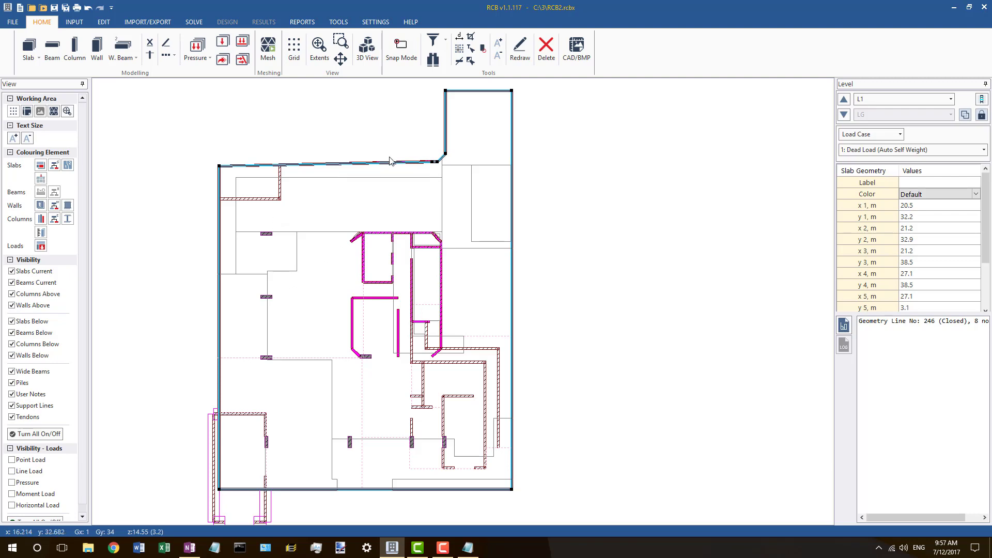
pyautogui.click(468, 166)
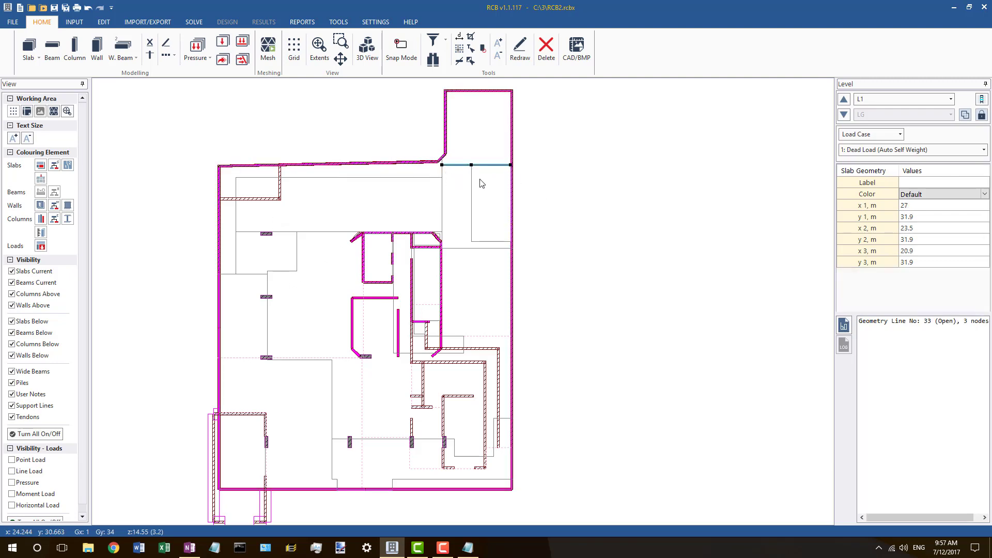
pyautogui.click(472, 178)
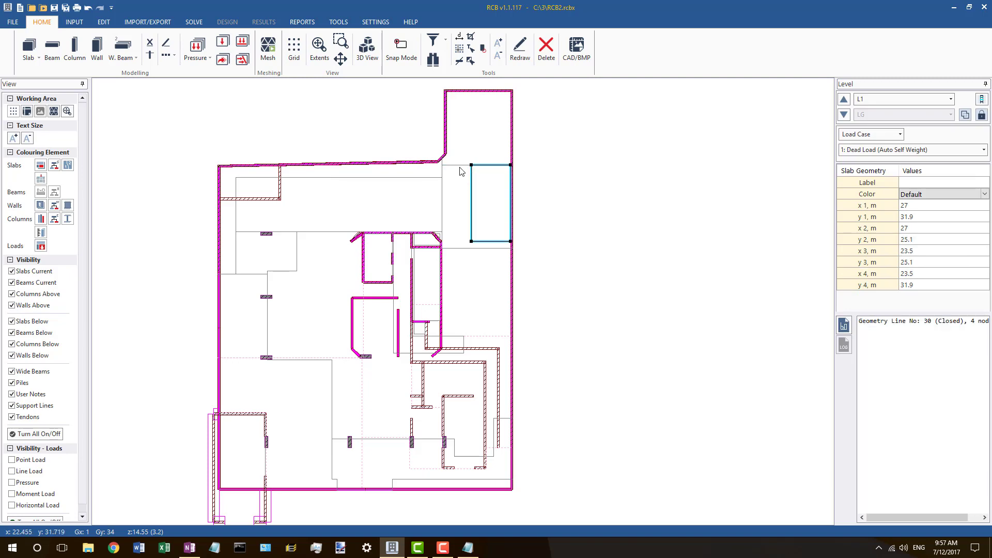
pyautogui.click(453, 163)
pyautogui.click(459, 165)
pyautogui.scroll(2, 507, 165)
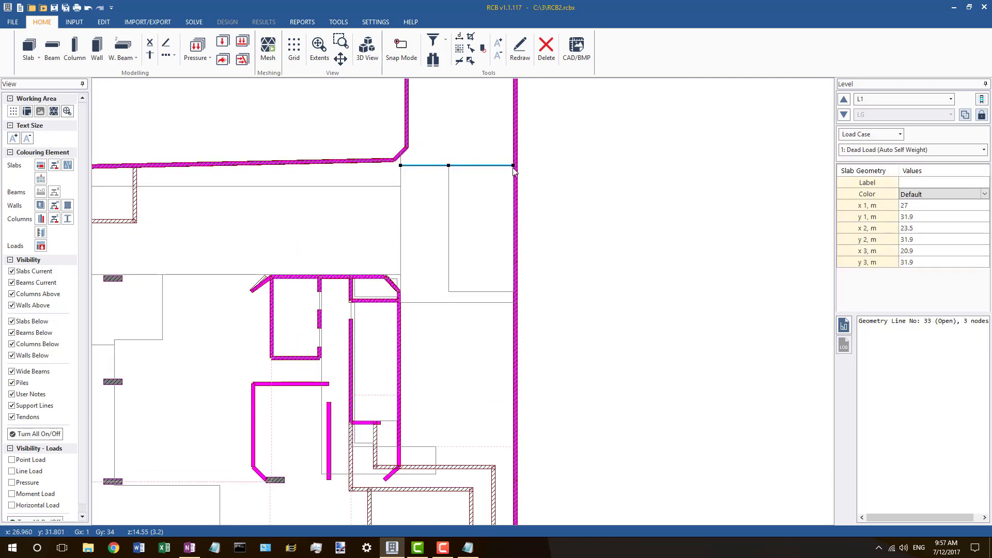
pyautogui.click(515, 168)
pyautogui.click(498, 170)
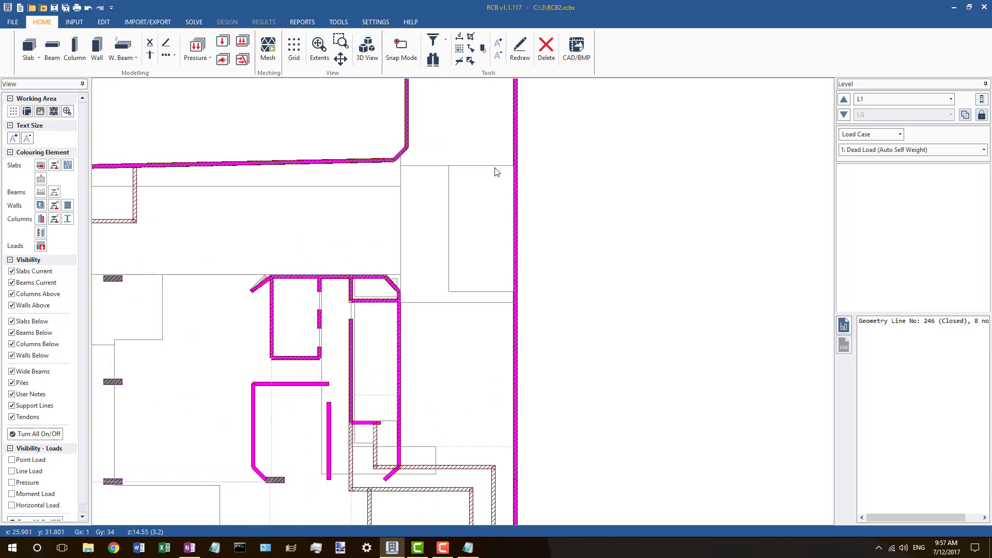
pyautogui.click(457, 166)
pyautogui.click(449, 196)
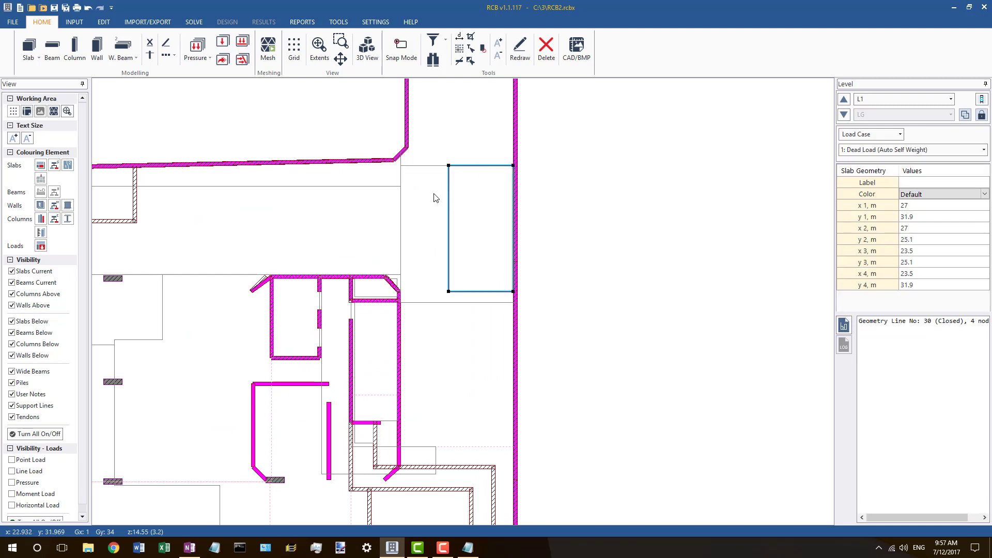
# Step: Move the west corners of the core's north-west shaft outline onto the wall centrelines at (13.9, 25.9) and (13.9, 21.5)
pyautogui.scroll(-2, 456, 199)
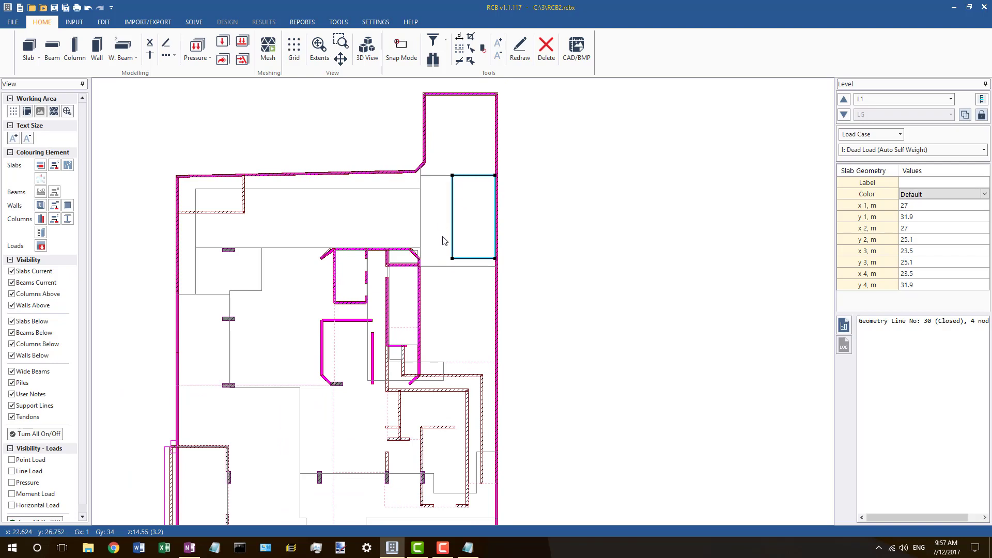
pyautogui.scroll(-1, 450, 241)
pyautogui.scroll(-1, 506, 306)
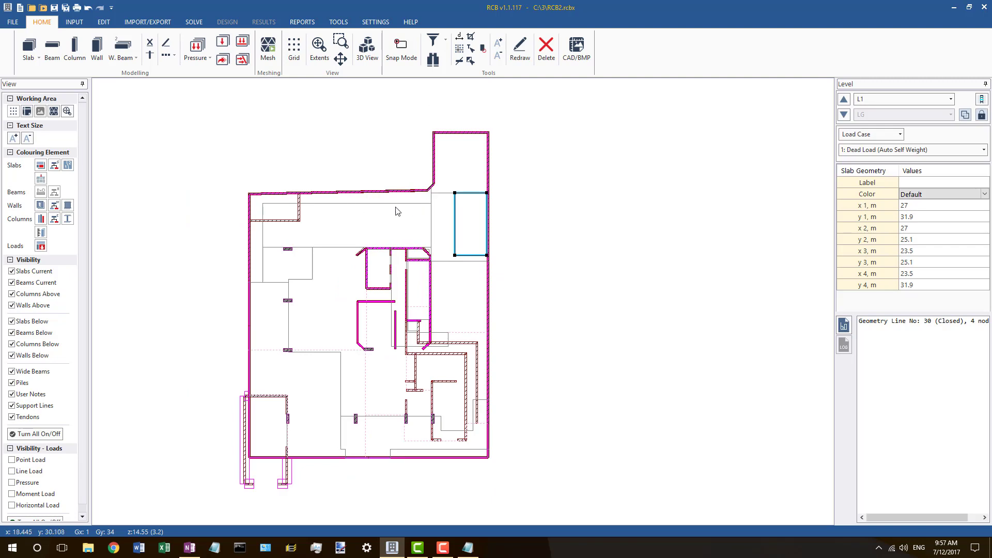
pyautogui.scroll(-1, 335, 236)
pyautogui.scroll(2, 410, 311)
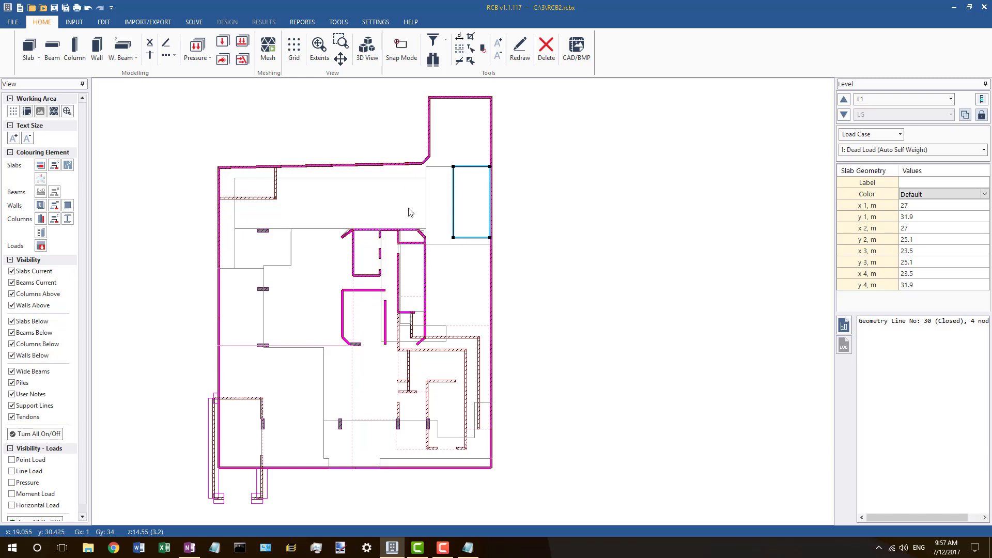
pyautogui.scroll(1, 419, 390)
pyautogui.scroll(8, 362, 188)
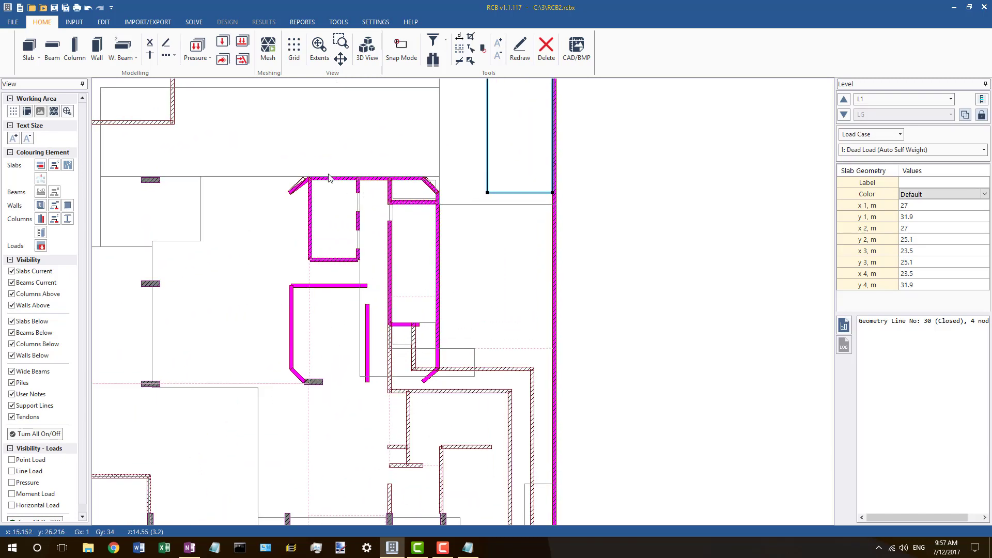
pyautogui.click(318, 185)
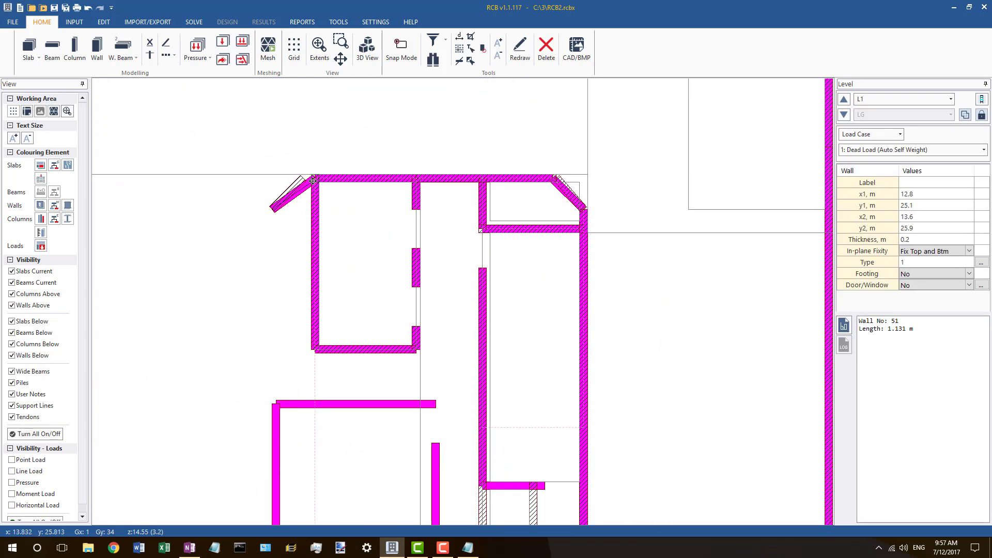
pyautogui.scroll(3, 348, 191)
pyautogui.click(355, 149)
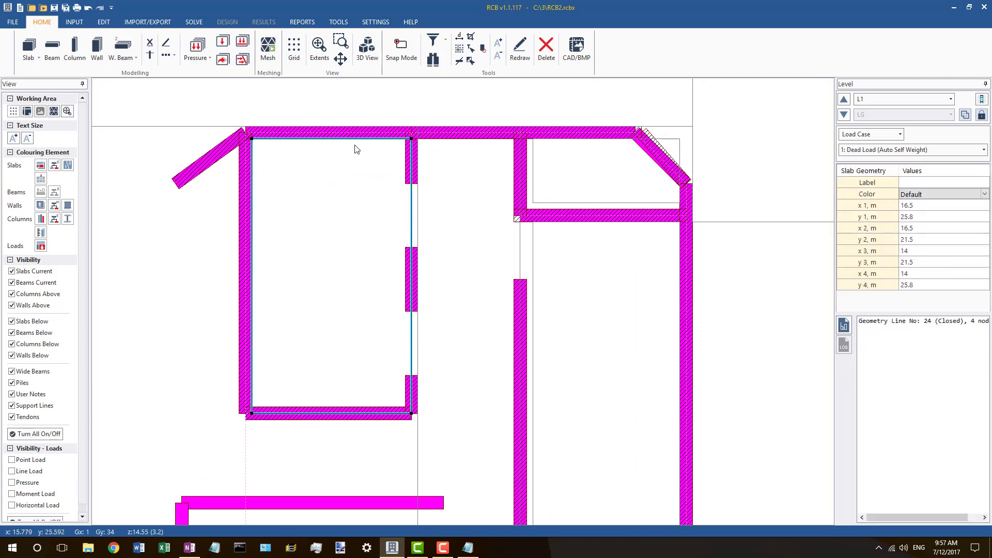
pyautogui.moveTo(253, 142); pyautogui.dragTo(246, 134)
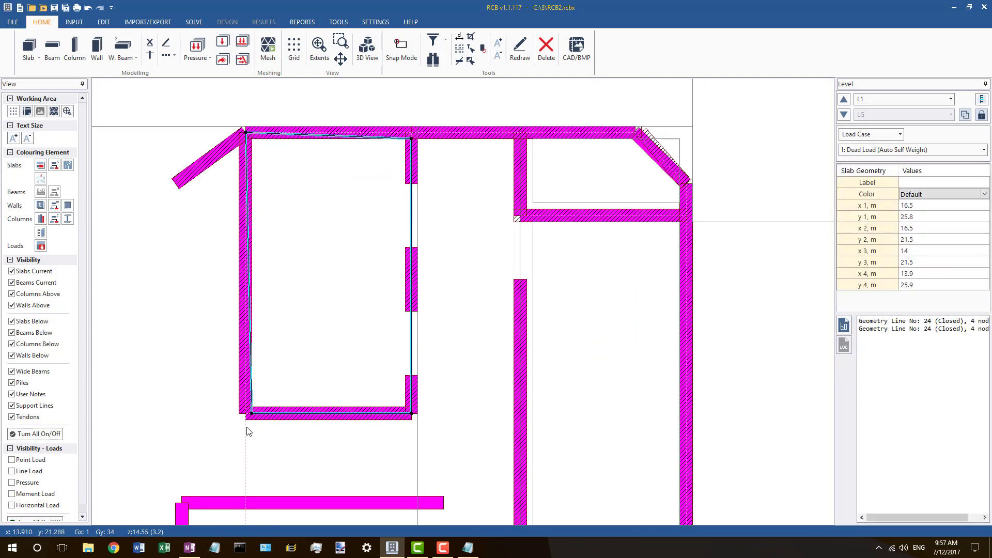
pyautogui.moveTo(253, 413); pyautogui.dragTo(246, 413)
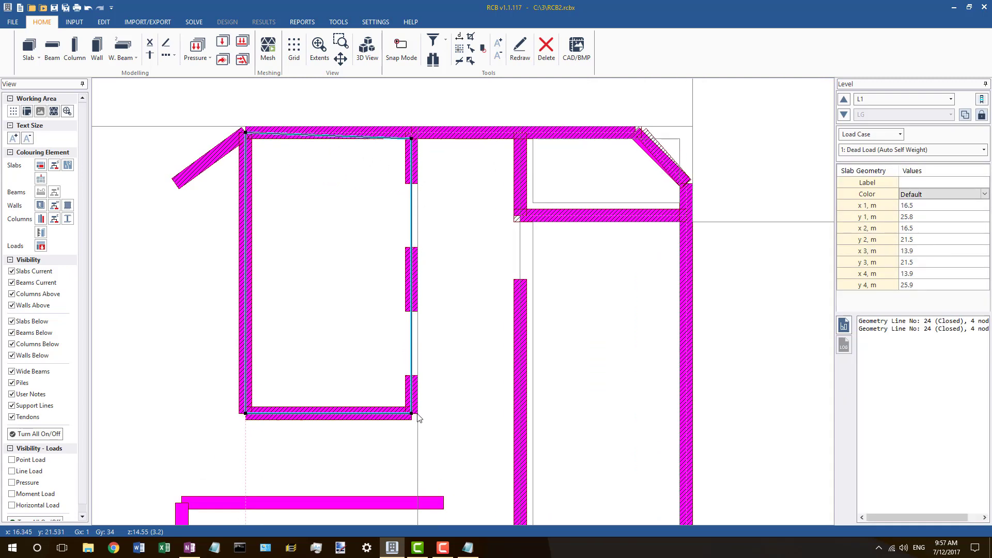
# Step: Move the north-west end node of the open slab line east of the shaft onto the wall intersection at (16.5, 25.9)
pyautogui.click(418, 136)
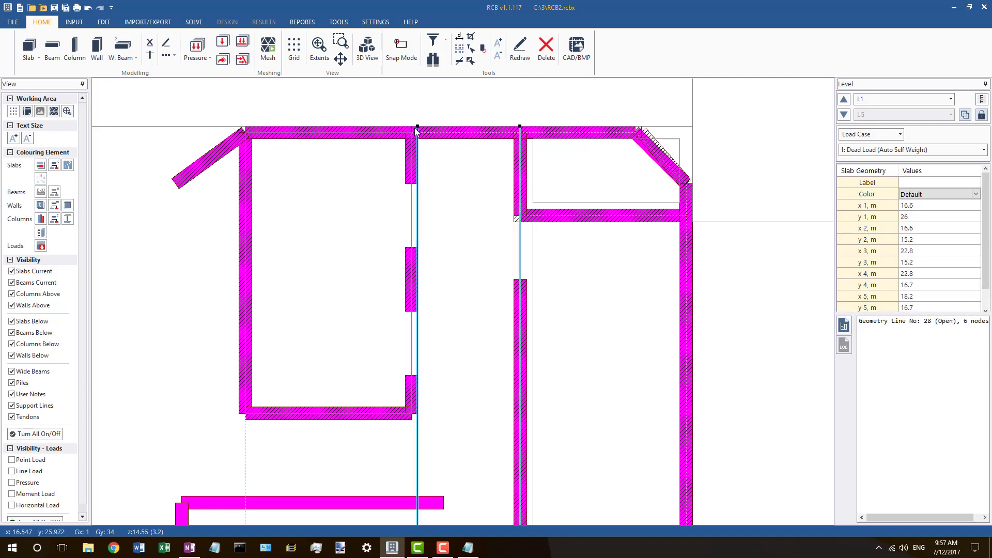
pyautogui.scroll(-2, 419, 133)
pyautogui.scroll(-1, 416, 253)
pyautogui.scroll(3, 397, 156)
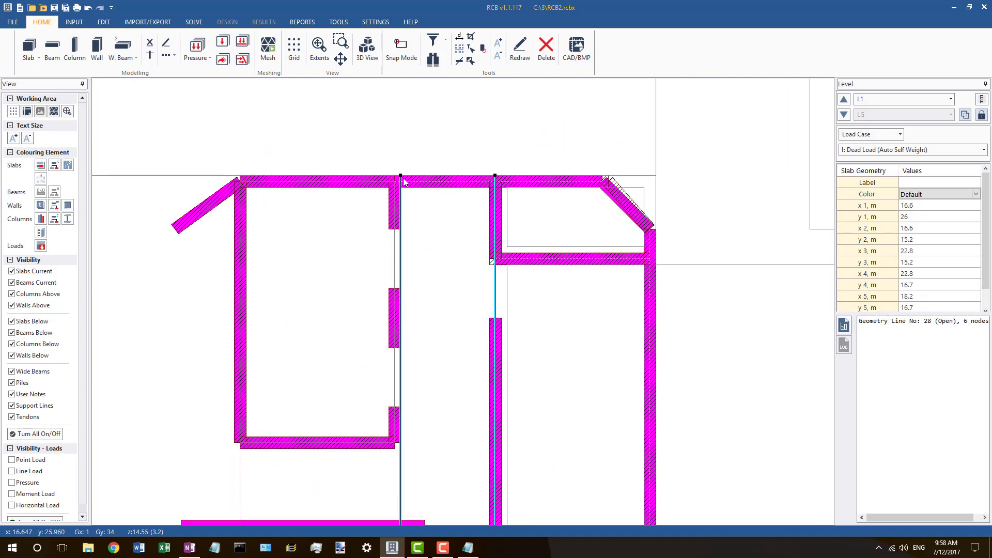
pyautogui.moveTo(401, 177); pyautogui.dragTo(395, 181)
pyautogui.scroll(-1, 421, 255)
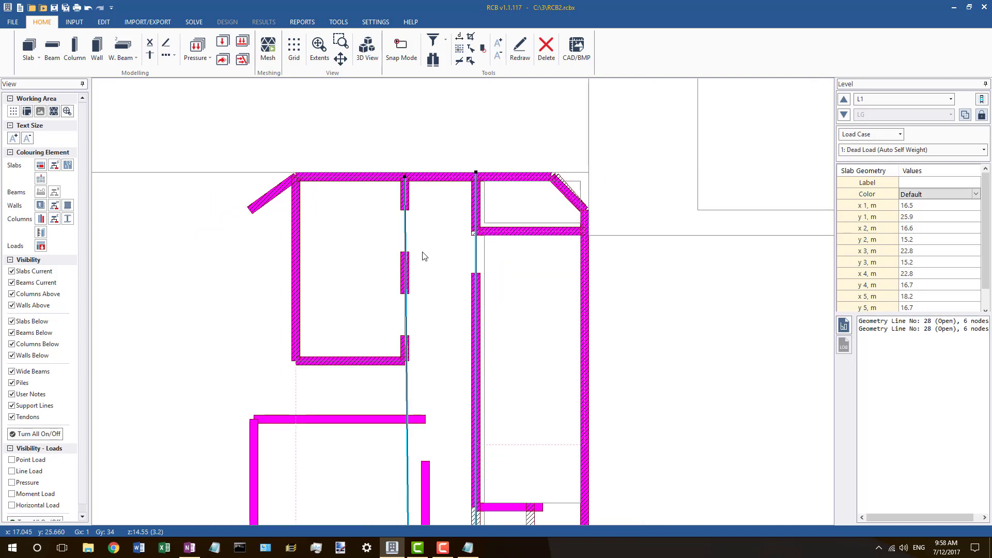
# Step: Insert a node in that slab line, snap it to the shaft's south-east wall corner at (16.5, 21.5), and move the line's other end onto the north wall
pyautogui.scroll(1, 416, 360)
pyautogui.rightClick(403, 350)
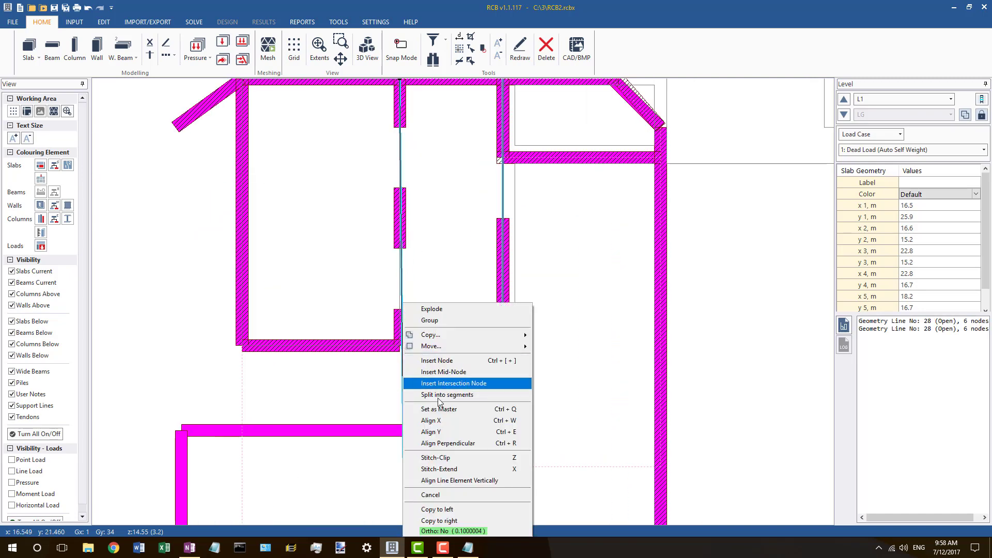
pyautogui.click(440, 366)
pyautogui.moveTo(402, 346); pyautogui.dragTo(399, 343)
pyautogui.scroll(-1, 459, 244)
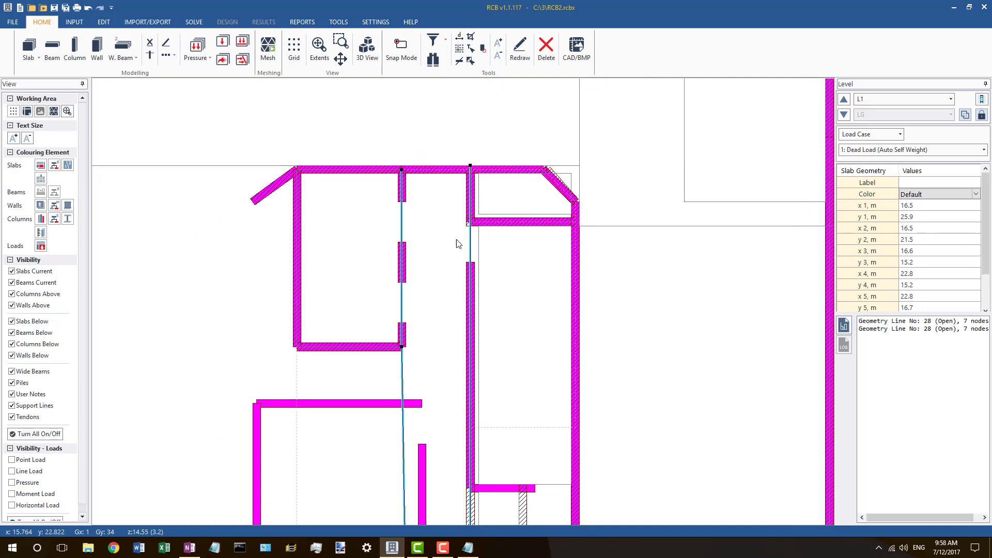
pyautogui.scroll(1, 477, 157)
pyautogui.scroll(-1, 462, 159)
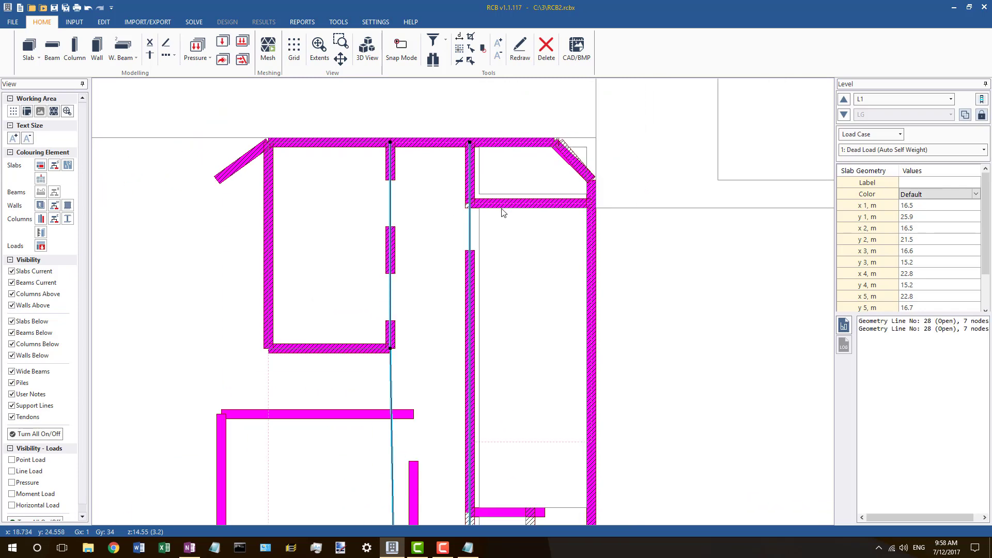
# Step: Move the west corners of the core's north-east room outline onto the walls at (18.2, 24.6) and (18.25, 25.9)
pyautogui.click(471, 206)
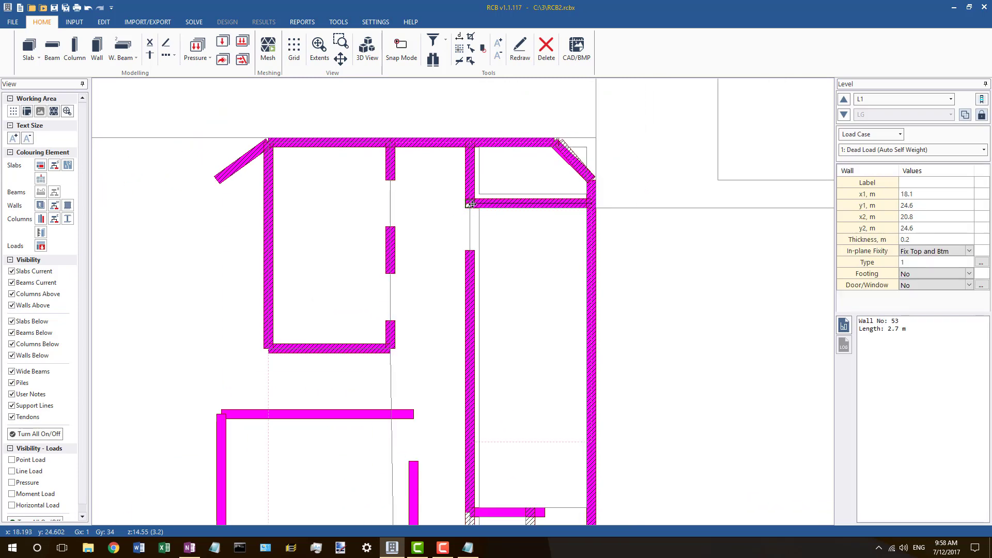
pyautogui.click(493, 195)
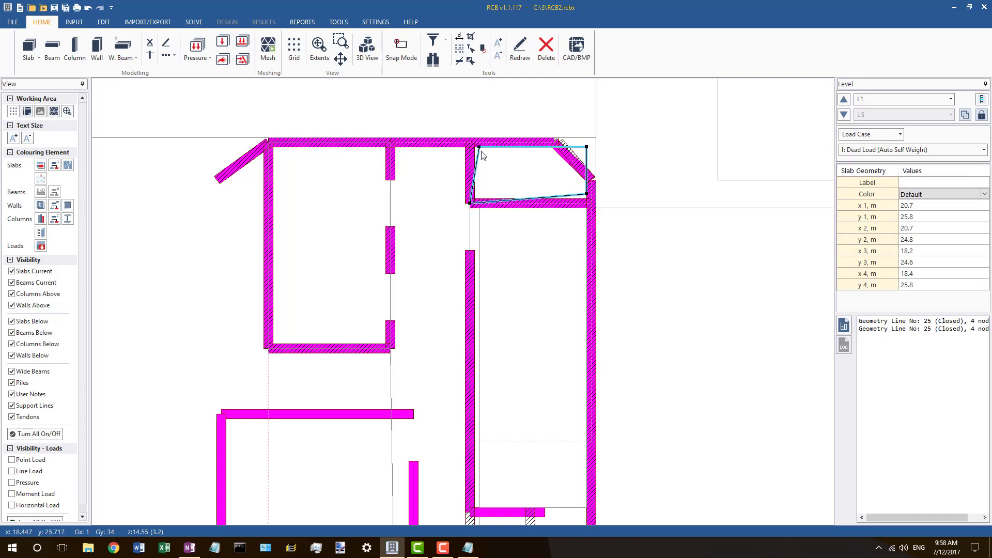
pyautogui.moveTo(473, 146); pyautogui.dragTo(471, 142)
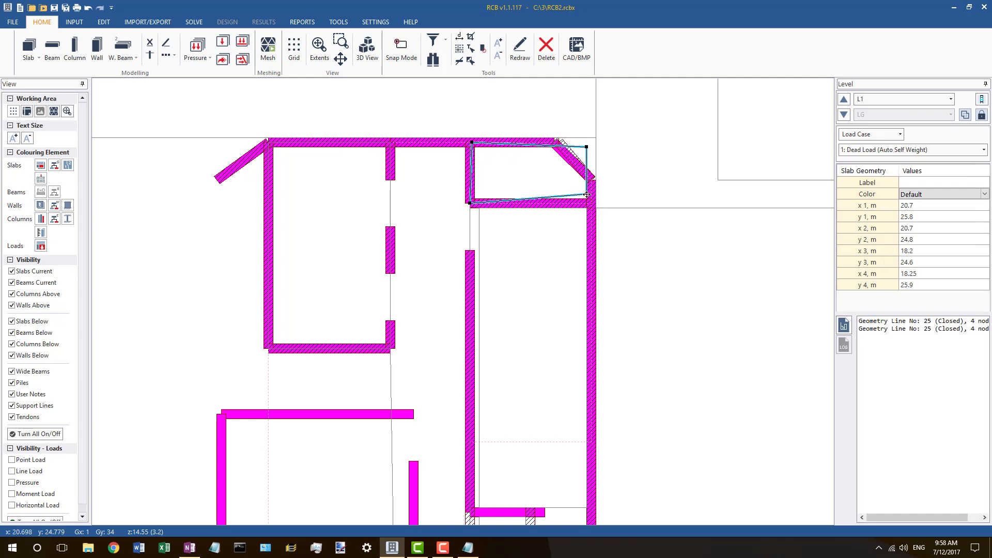
# Step: Fit the room outline's east side to the walls with corners at (20.8, 24.6) and (20, 25.9) and an added node at (20.8, 25.1)
pyautogui.scroll(2, 568, 149)
pyautogui.click(551, 133)
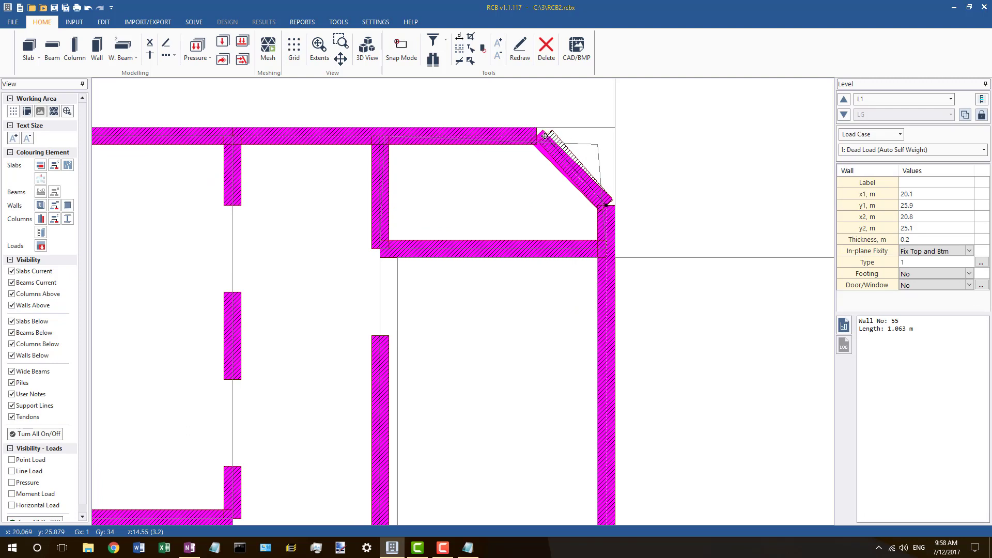
pyautogui.click(595, 148)
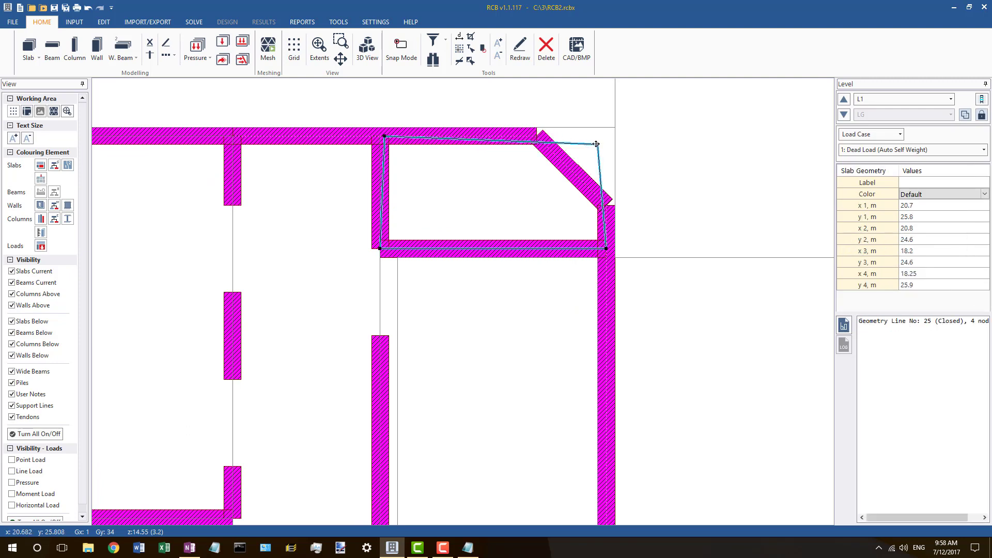
pyautogui.moveTo(595, 144); pyautogui.dragTo(536, 136)
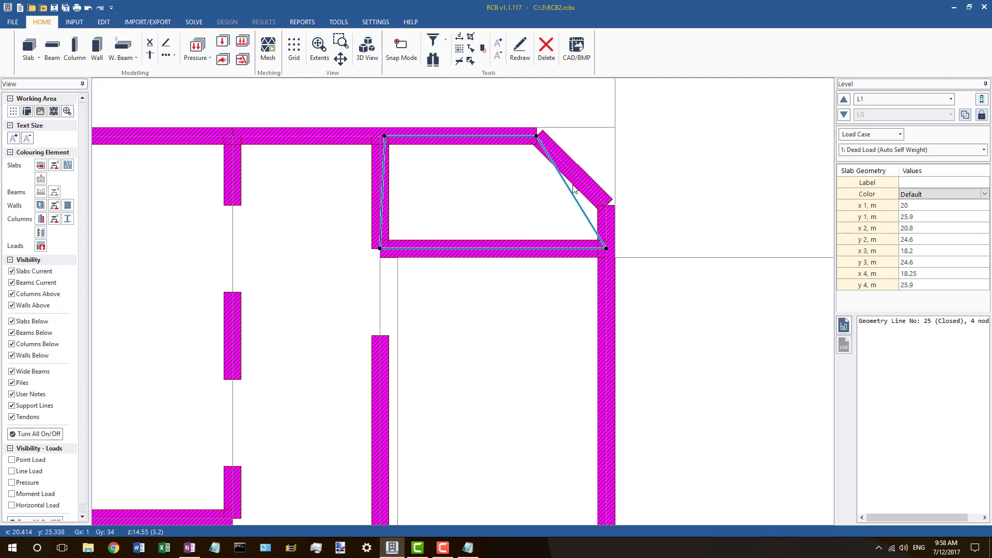
pyautogui.click(567, 187)
pyautogui.scroll(-2, 542, 188)
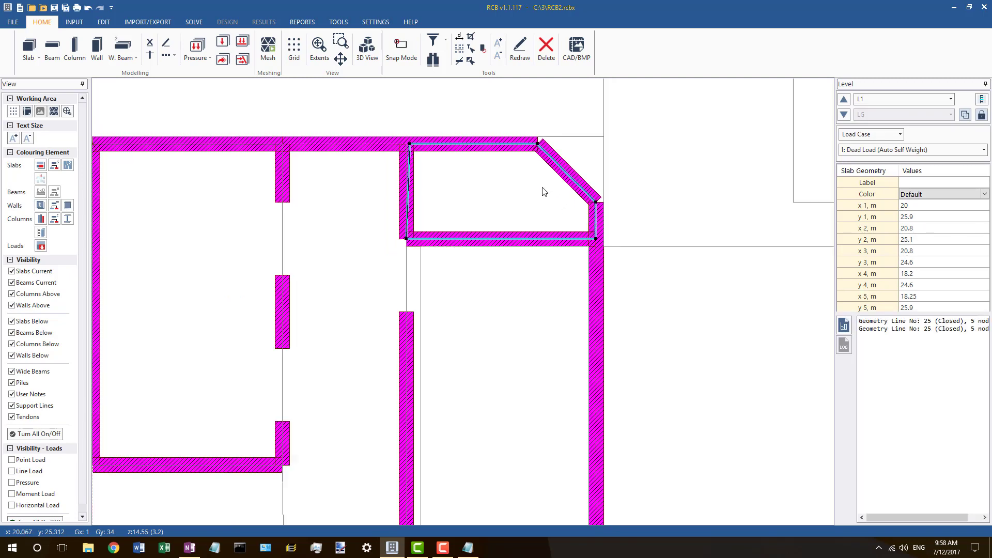
# Step: Align the open slab line along the core's north side in Y to the north wall's centreline, using that wall as master
pyautogui.click(604, 143)
pyautogui.scroll(-3, 565, 174)
pyautogui.scroll(-1, 565, 174)
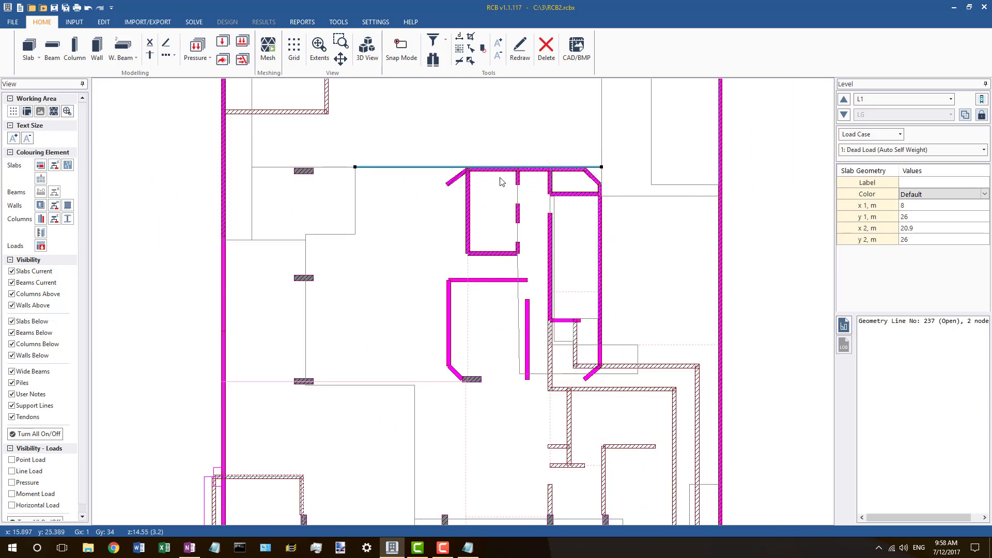
pyautogui.scroll(3, 567, 174)
pyautogui.rightClick(570, 171)
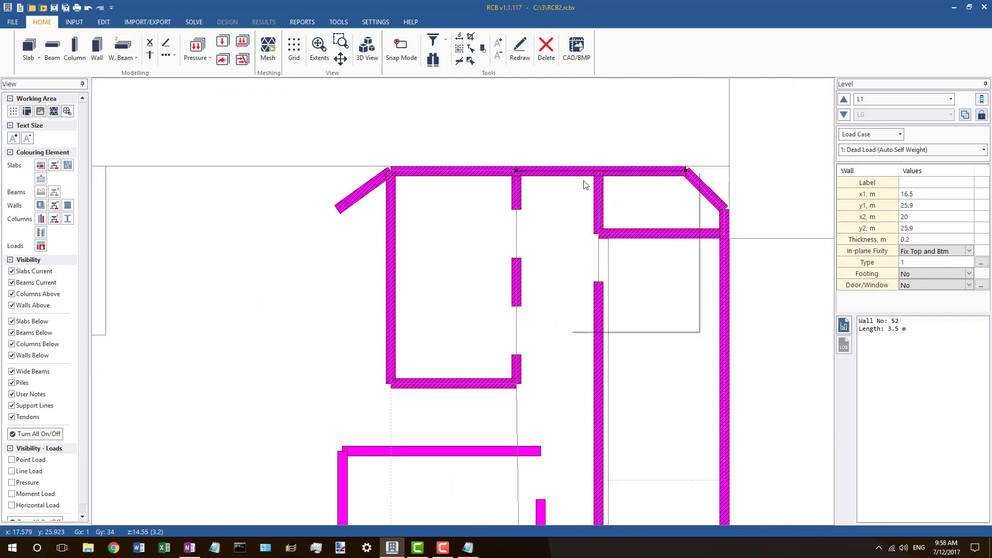
pyautogui.click(582, 202)
pyautogui.click(414, 167)
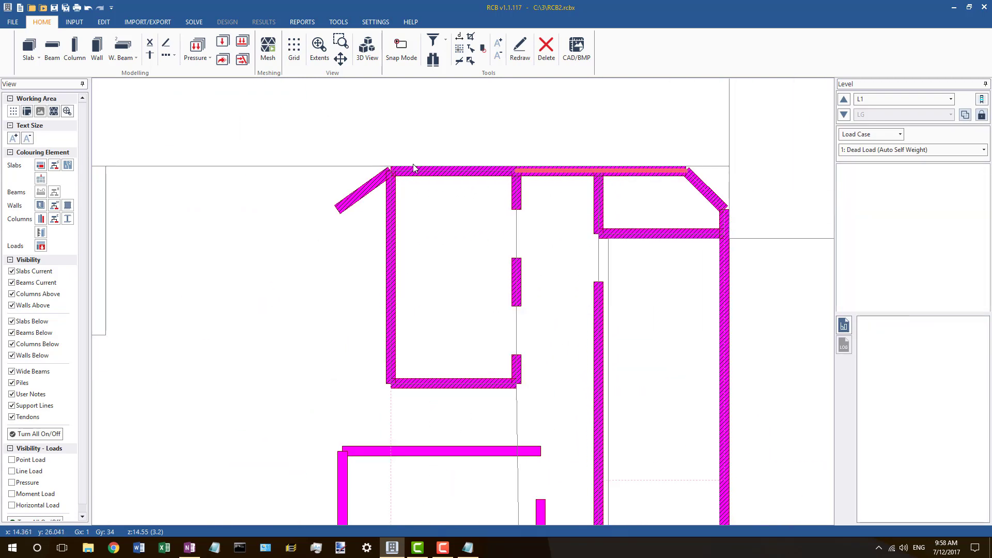
pyautogui.rightClick(413, 166)
pyautogui.click(449, 295)
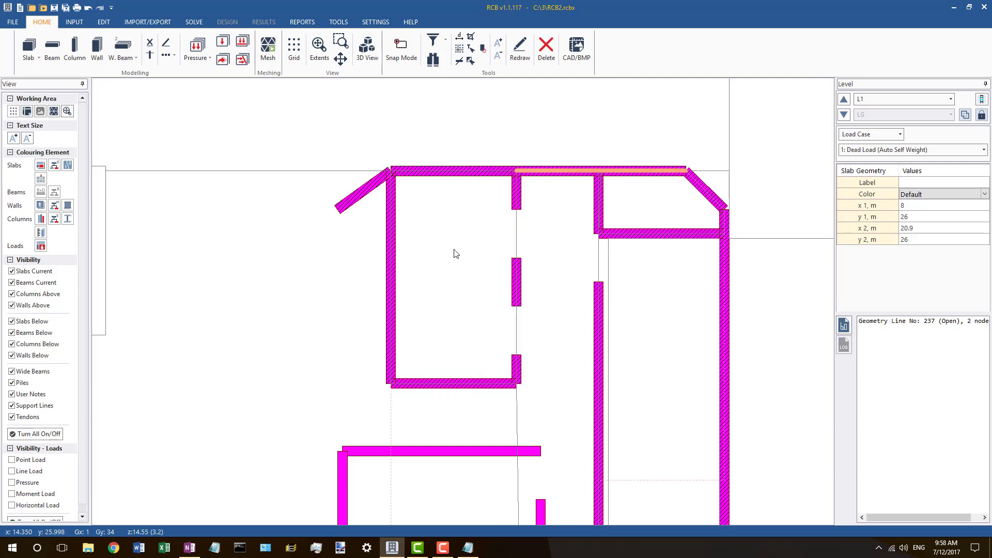
# Step: Align the horizontal slab line between x = 2.6 and x = 8, west of the core, in Y to the same north wall
pyautogui.scroll(-3, 465, 196)
pyautogui.scroll(-2, 352, 178)
pyautogui.scroll(2, 233, 180)
pyautogui.click(232, 179)
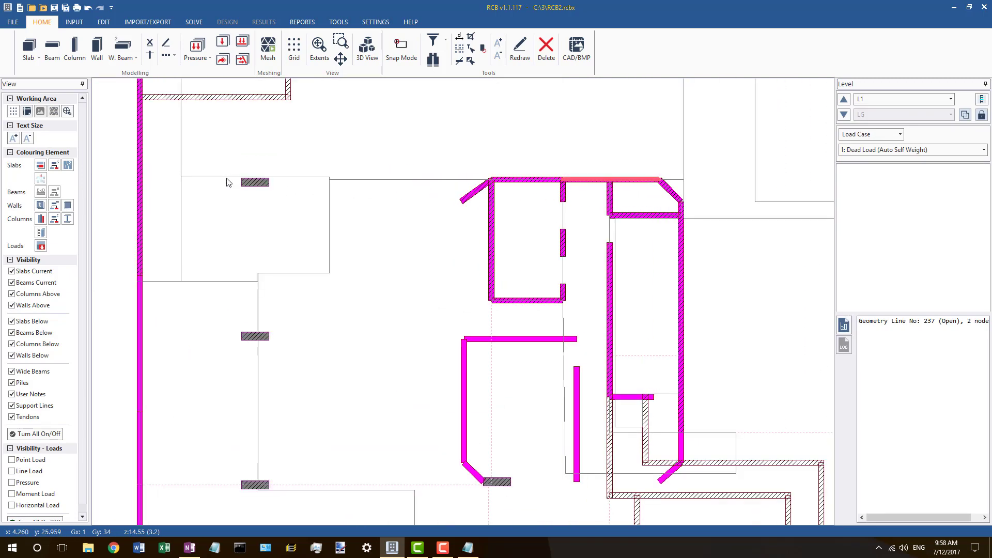
pyautogui.rightClick(232, 179)
pyautogui.click(269, 306)
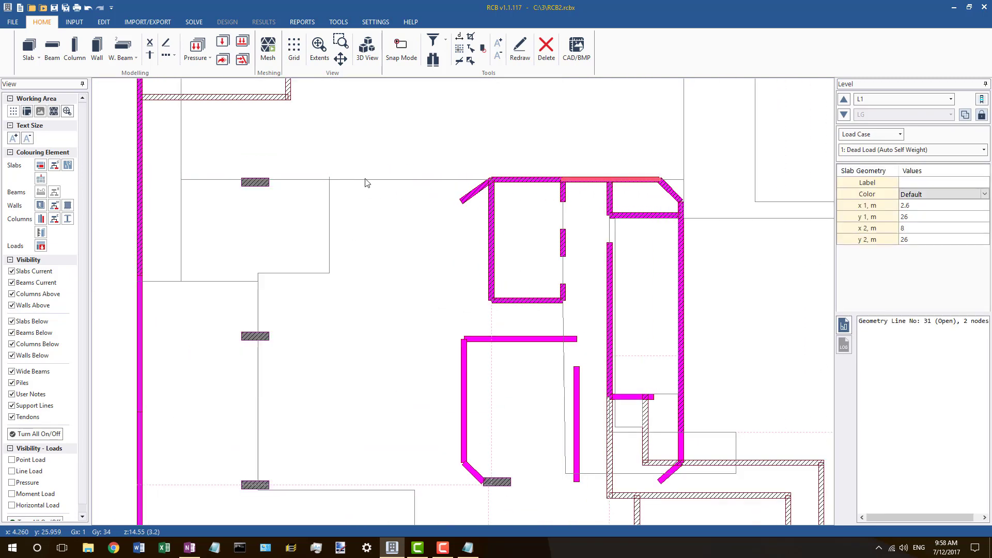
# Step: Align the north end node of the vertical slab line at x = 8 in Y to the master wall
pyautogui.click(330, 192)
pyautogui.rightClick(329, 178)
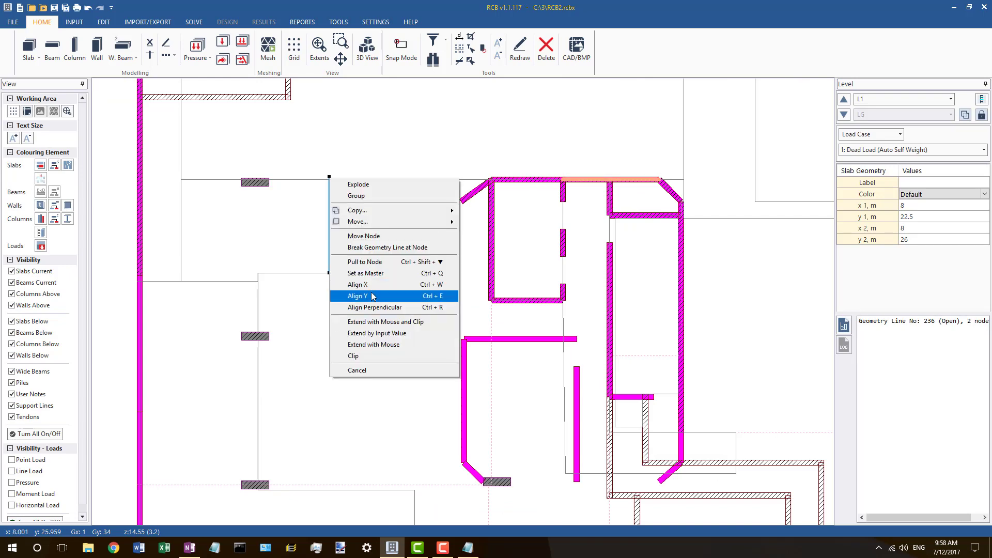
pyautogui.click(365, 297)
# Step: Set the closed slab outline along the south wall as the alignment master
pyautogui.scroll(-3, 262, 216)
pyautogui.scroll(3, 303, 264)
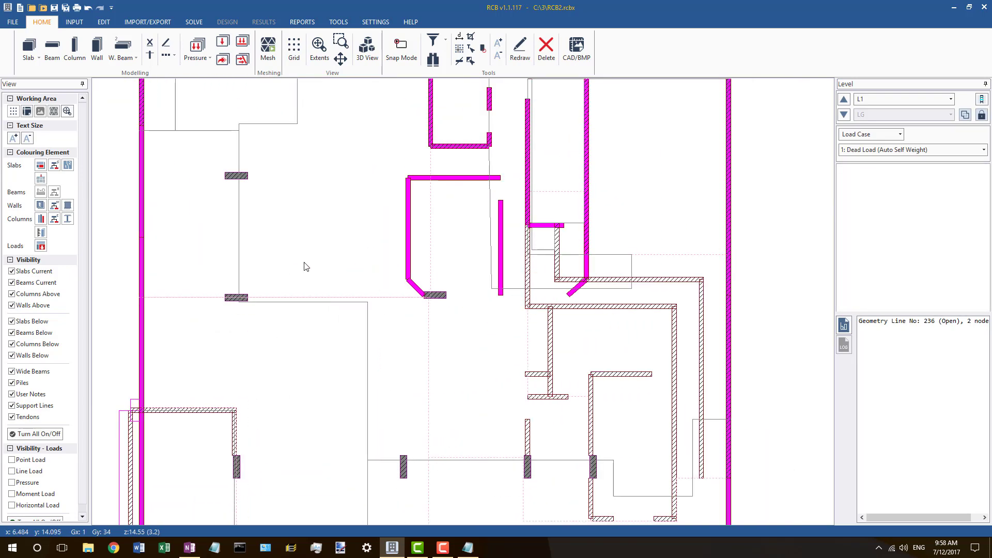
pyautogui.scroll(-4, 316, 458)
pyautogui.scroll(3, 355, 407)
pyautogui.click(362, 401)
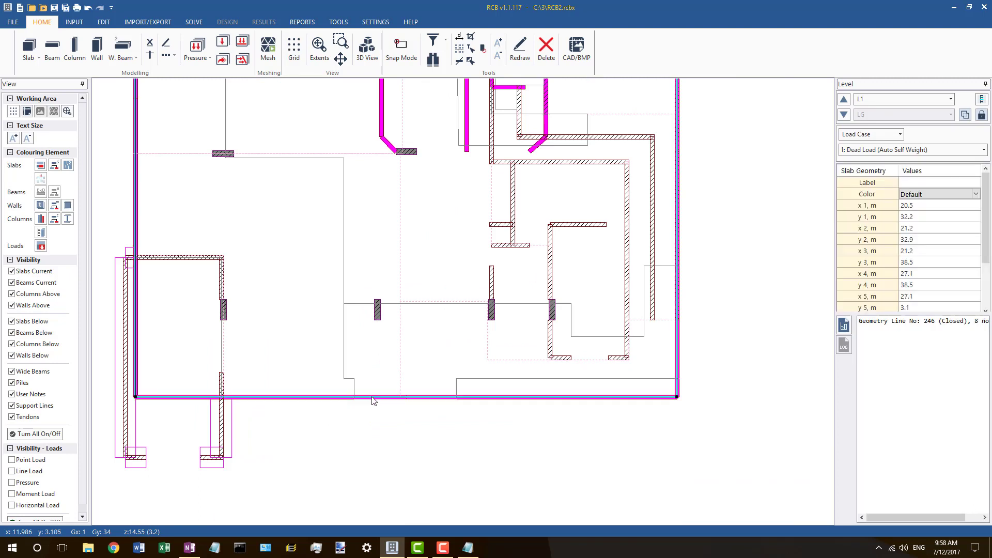
pyautogui.scroll(3, 375, 400)
pyautogui.rightClick(382, 398)
pyautogui.press('Escape')
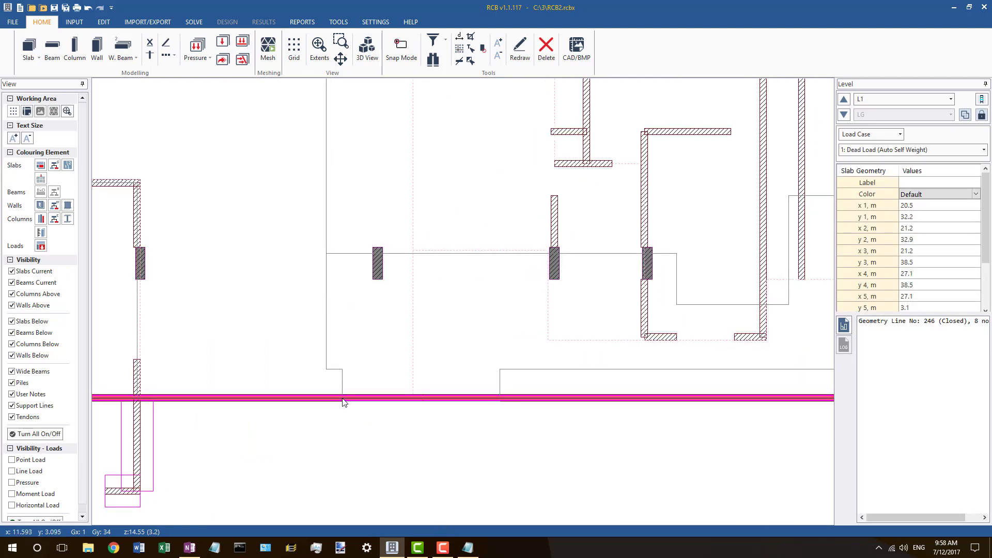
pyautogui.click(343, 401)
pyautogui.rightClick(361, 401)
pyautogui.press('Escape')
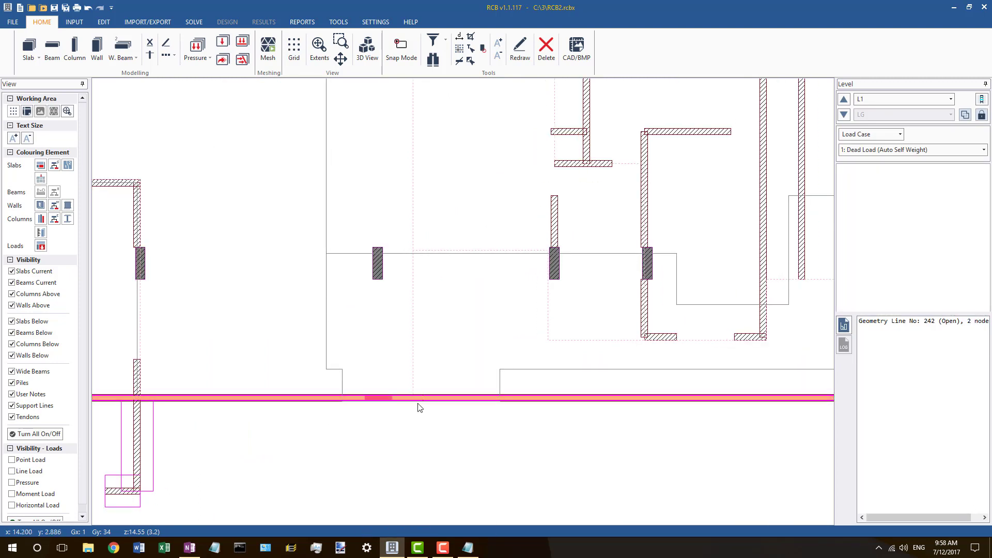
pyautogui.click(412, 403)
pyautogui.press('Delete')
pyautogui.press('Return')
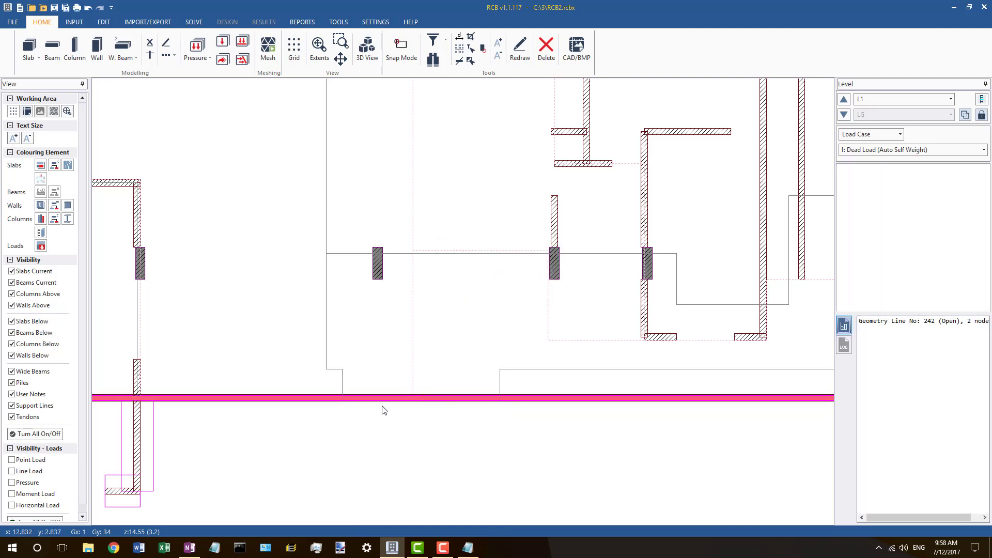
# Step: Clip the south end of the short vertical slab line at x = 16.5 to the south wall with Extend with Mouse and Clip
pyautogui.scroll(2, 533, 371)
pyautogui.click(527, 408)
pyautogui.rightClick(526, 406)
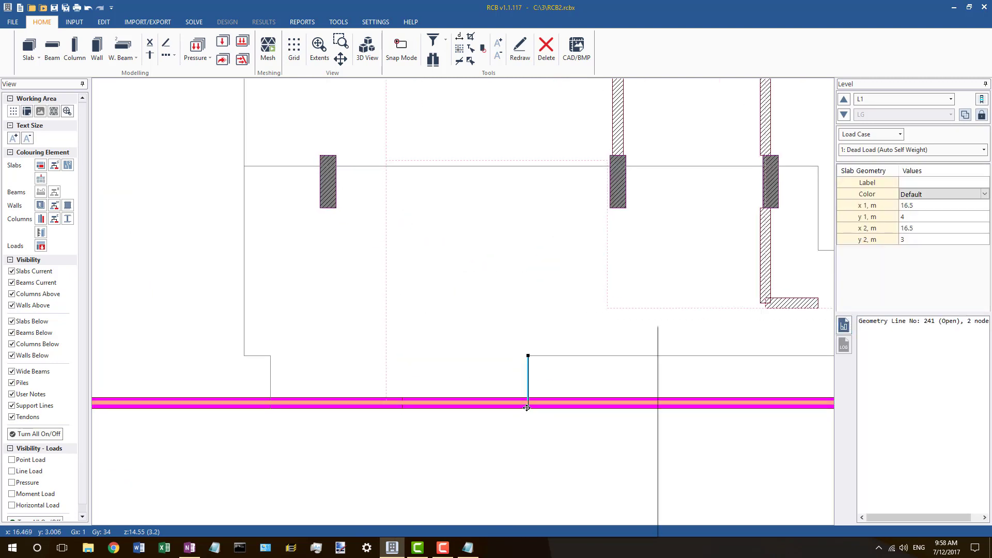
pyautogui.click(567, 467)
pyautogui.click(539, 461)
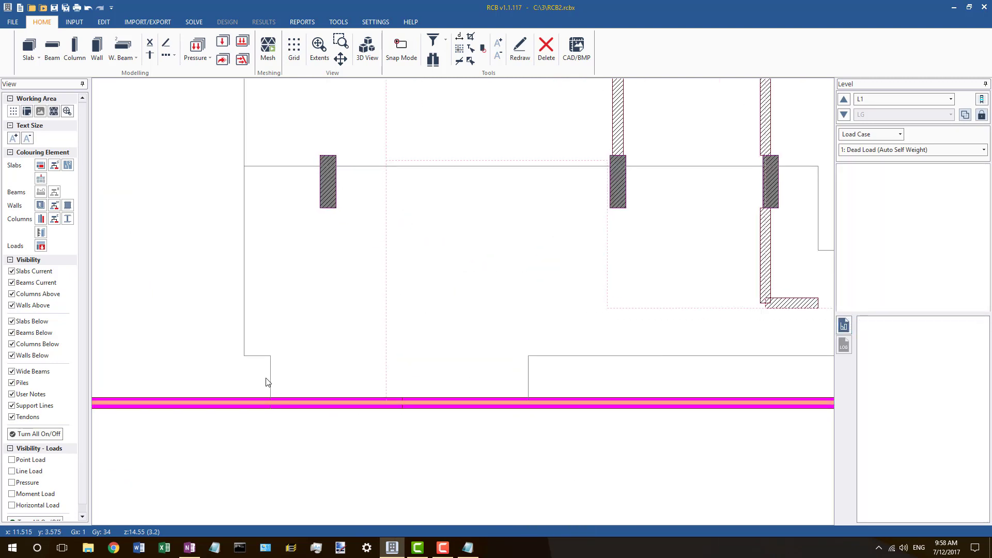
# Step: Clip the south end of the short vertical slab line at x = 11.6 to the south wall using Extend with Mouse and Clip
pyautogui.click(270, 407)
pyautogui.rightClick(270, 407)
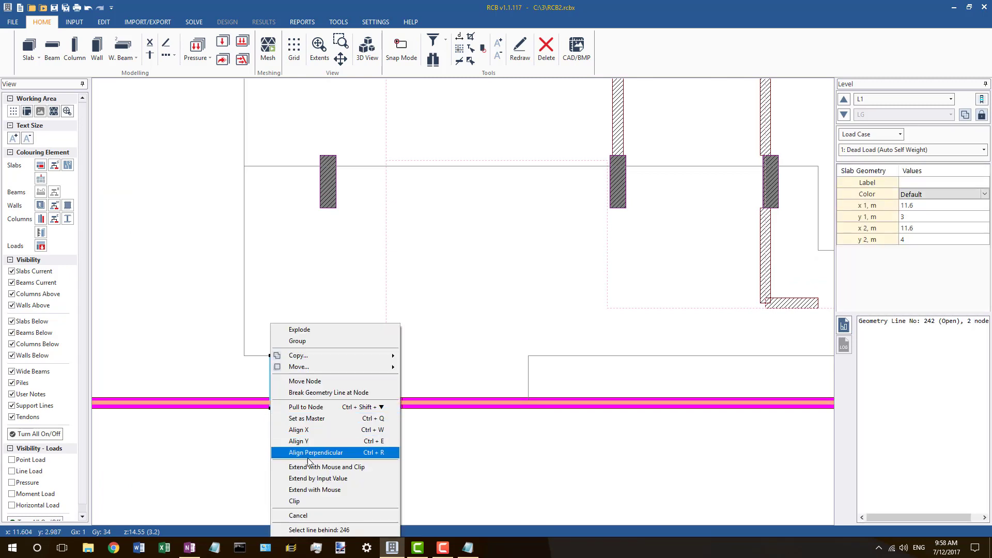
pyautogui.click(310, 467)
pyautogui.click(271, 464)
# Step: Clip the stepped slab line's east end, at y = 9.4, to the east wall using Extend with Mouse and Clip
pyautogui.scroll(-4, 230, 433)
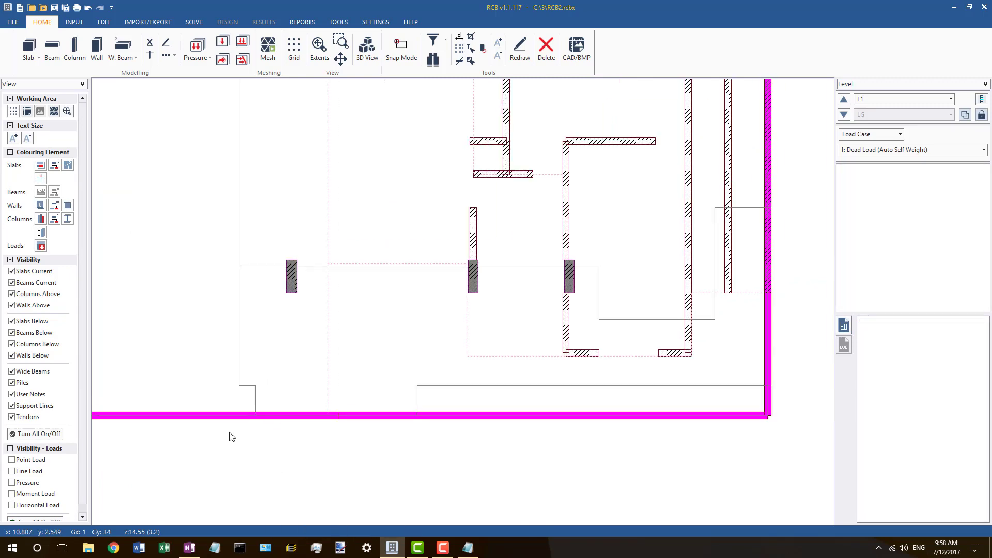
pyautogui.scroll(-2, 491, 395)
pyautogui.scroll(4, 562, 312)
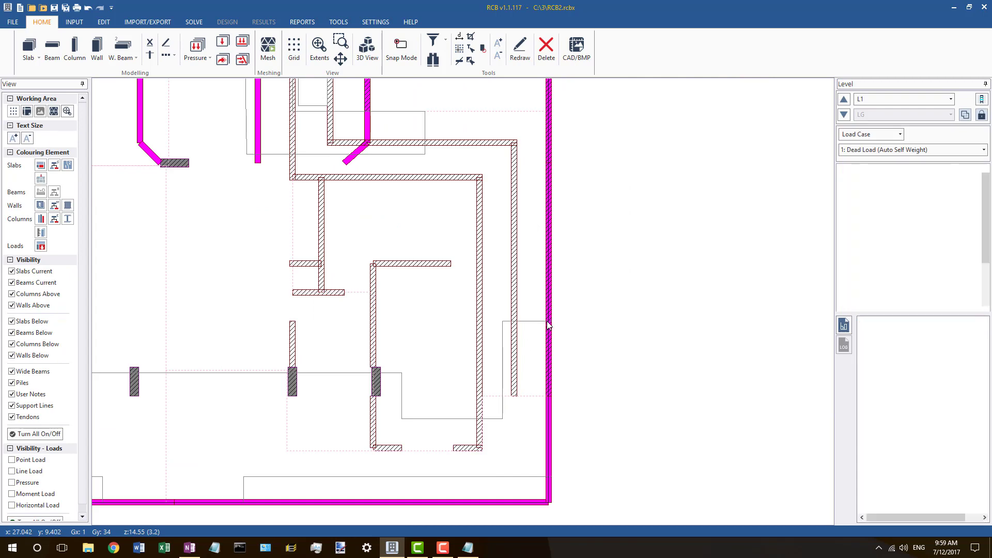
pyautogui.click(547, 321)
pyautogui.scroll(2, 547, 323)
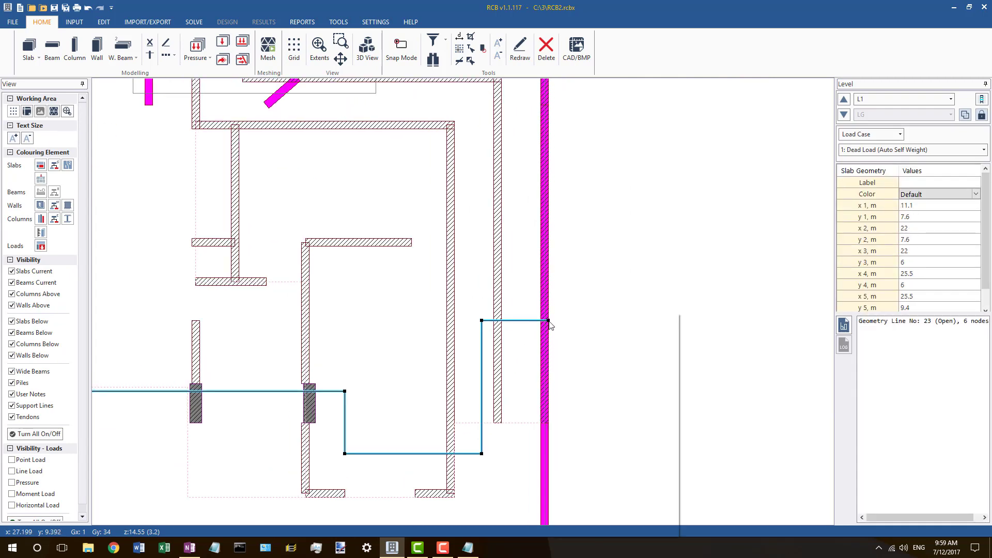
pyautogui.rightClick(546, 323)
pyautogui.click(608, 466)
# Step: Extend the east end of the horizontal slab line at y = 24.5 past the east wall and clip it there
pyautogui.scroll(-2, 542, 446)
pyautogui.scroll(-2, 547, 423)
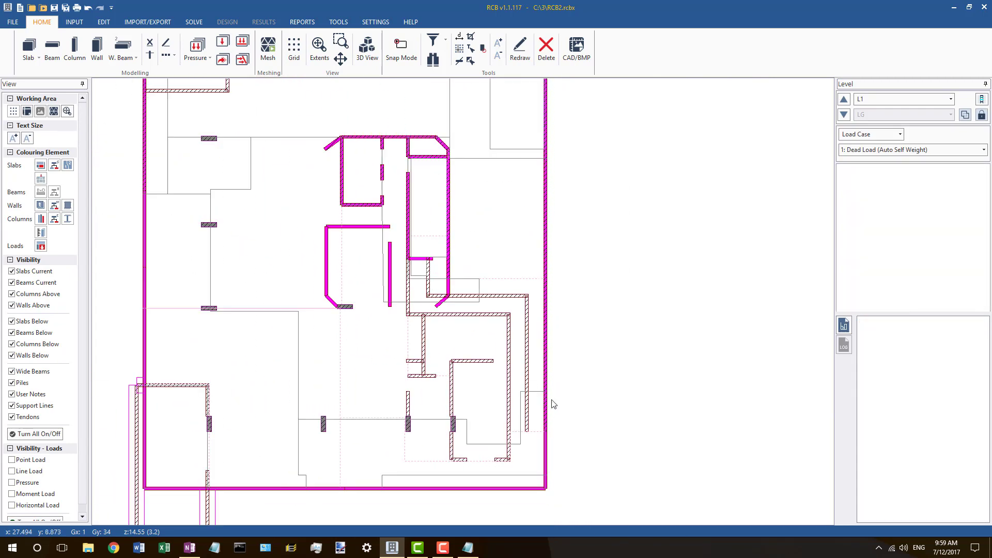
pyautogui.scroll(2, 556, 200)
pyautogui.scroll(2, 522, 282)
pyautogui.click(538, 281)
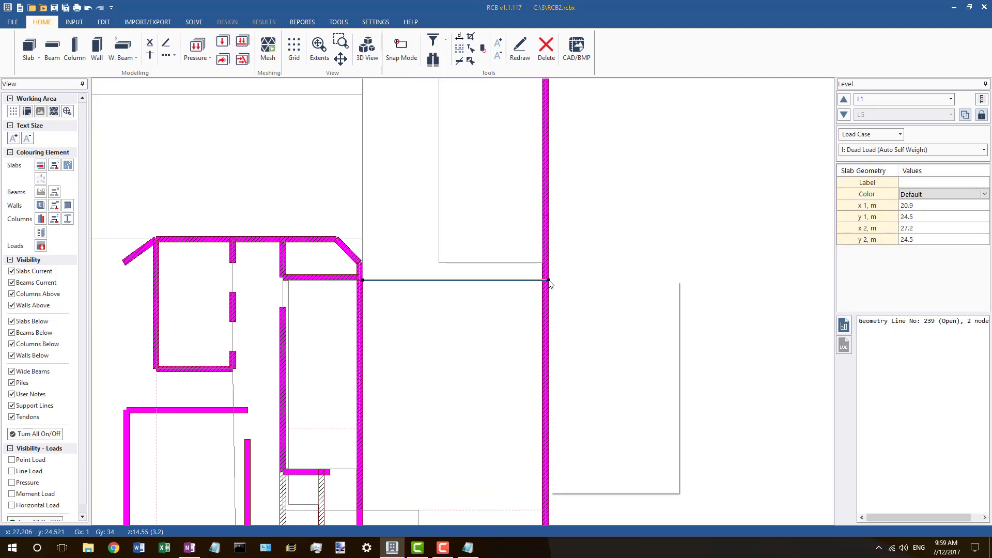
pyautogui.rightClick(547, 280)
pyautogui.click(607, 424)
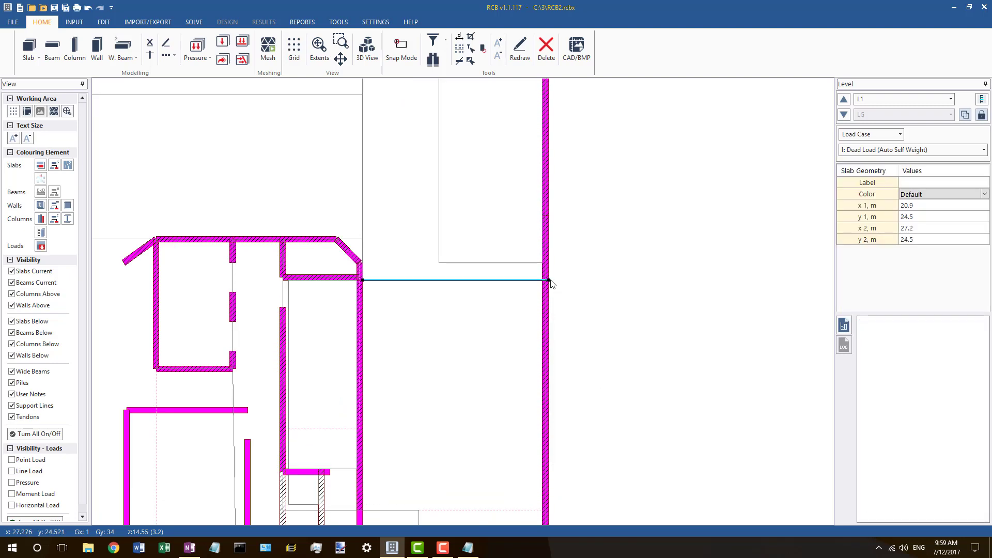
pyautogui.rightClick(550, 280)
pyautogui.click(621, 420)
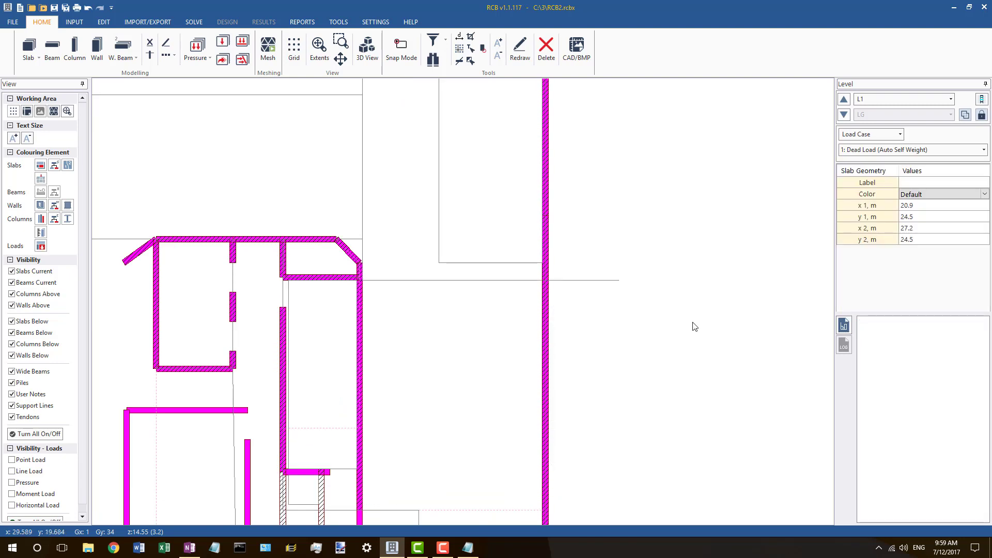
# Step: Align the east side of the rectangular slab outline north-east of the core in X to the slab edge along the east wall
pyautogui.click(535, 266)
pyautogui.scroll(-2, 525, 309)
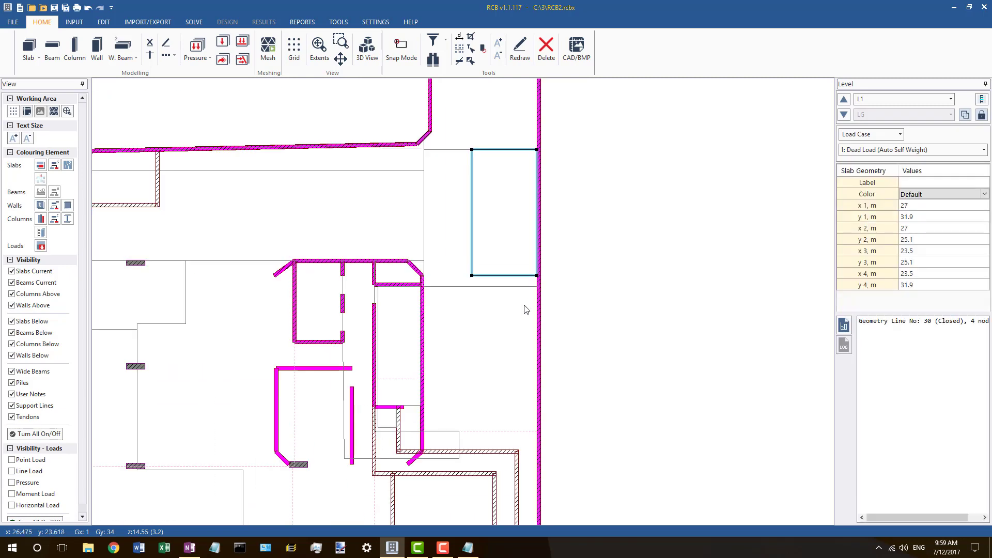
pyautogui.scroll(1, 594, 203)
pyautogui.scroll(1, 514, 188)
pyautogui.click(514, 190)
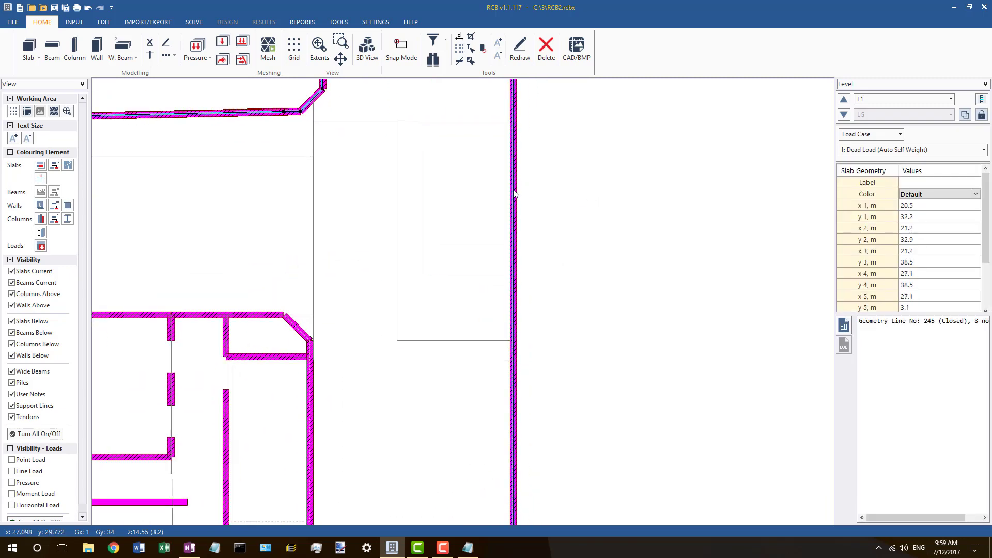
pyautogui.rightClick(513, 190)
pyautogui.click(544, 296)
pyautogui.click(509, 242)
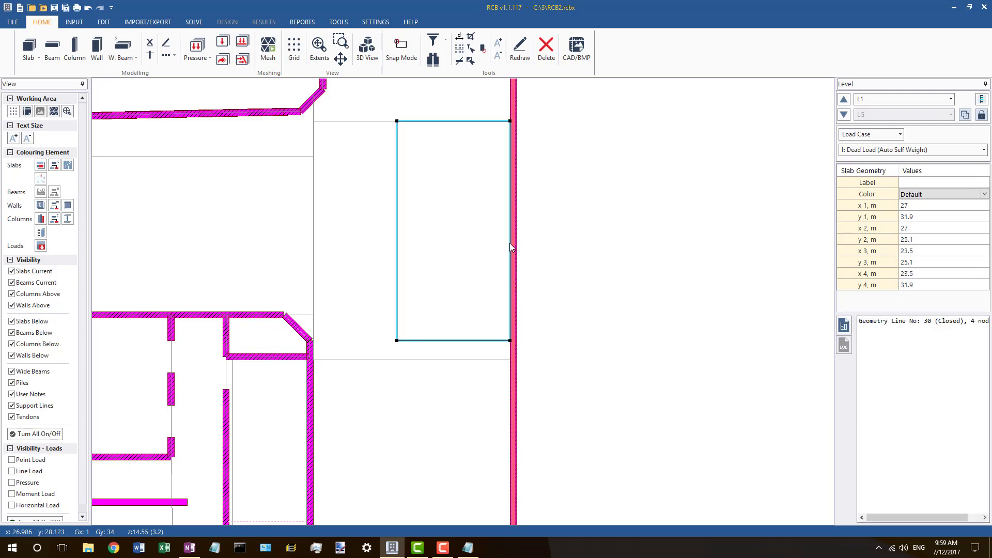
pyautogui.rightClick(510, 243)
pyautogui.click(536, 362)
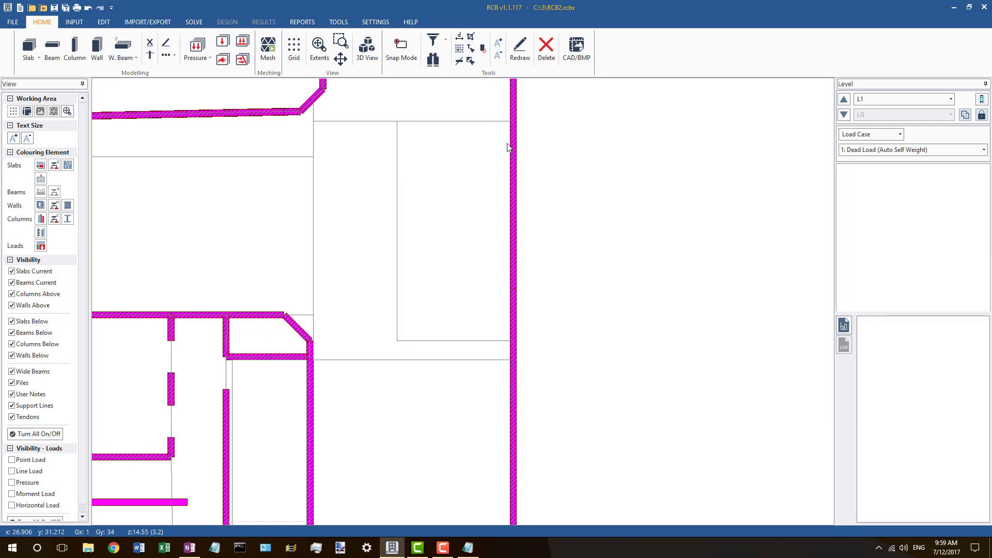
# Step: Clip the north end of the vertical slab line at x = 20.9 to the diagonal wall using Extend with Mouse and Clip
pyautogui.scroll(-3, 491, 151)
pyautogui.scroll(4, 455, 186)
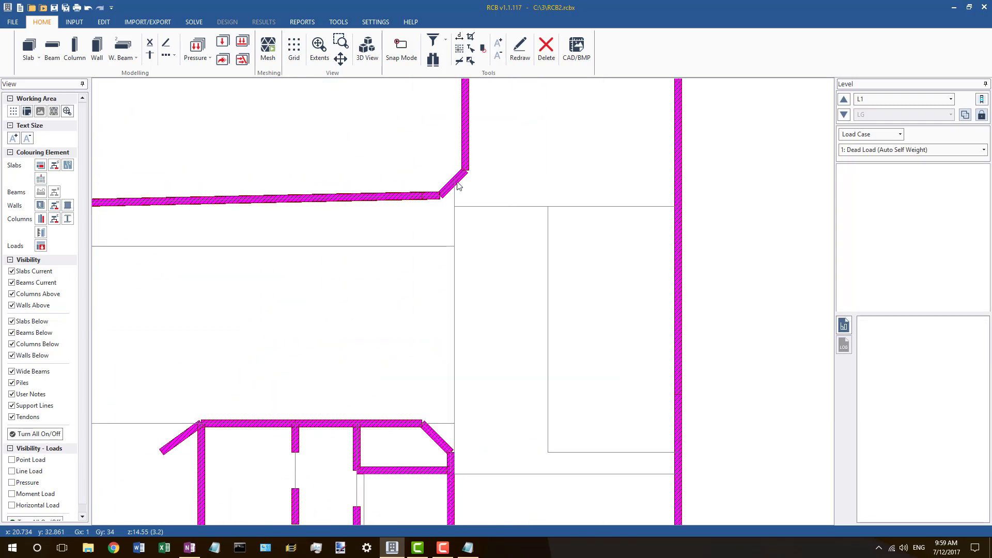
pyautogui.click(454, 193)
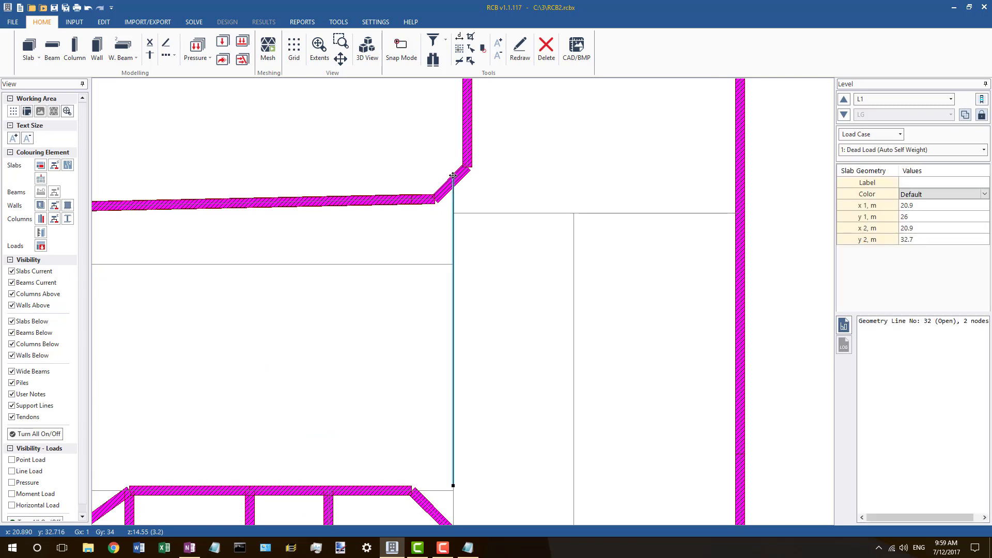
pyautogui.rightClick(453, 175)
pyautogui.click(501, 316)
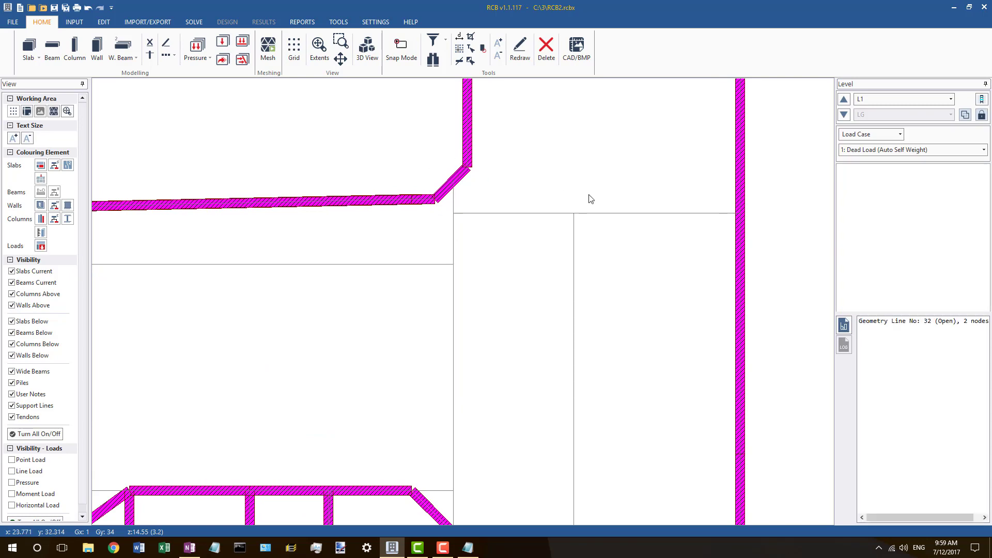
# Step: Inspect the two hatched walls that form the small room at the building's north-west corner
pyautogui.scroll(-4, 590, 198)
pyautogui.scroll(4, 286, 224)
pyautogui.click(278, 222)
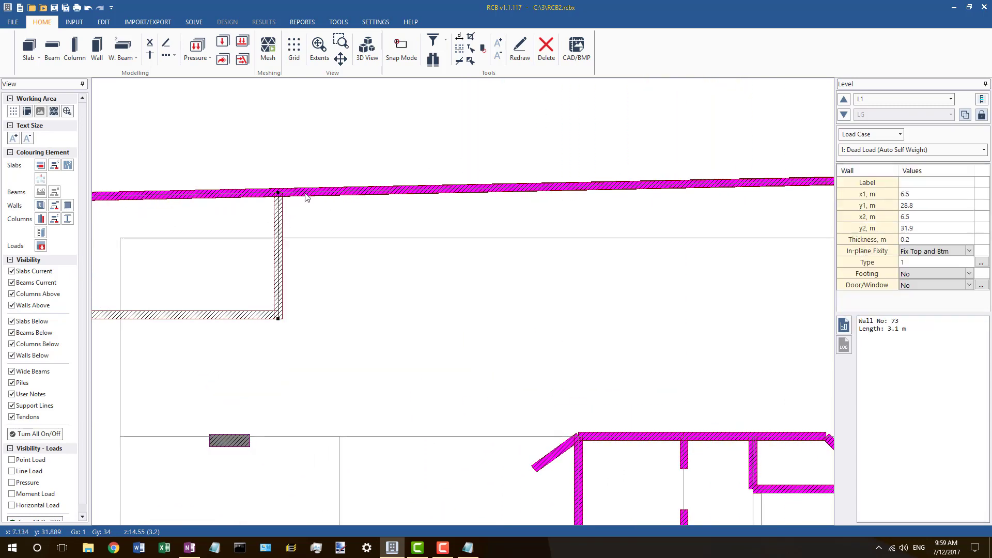
pyautogui.scroll(2, 306, 194)
pyautogui.scroll(-4, 610, 217)
pyautogui.scroll(4, 375, 266)
pyautogui.click(288, 297)
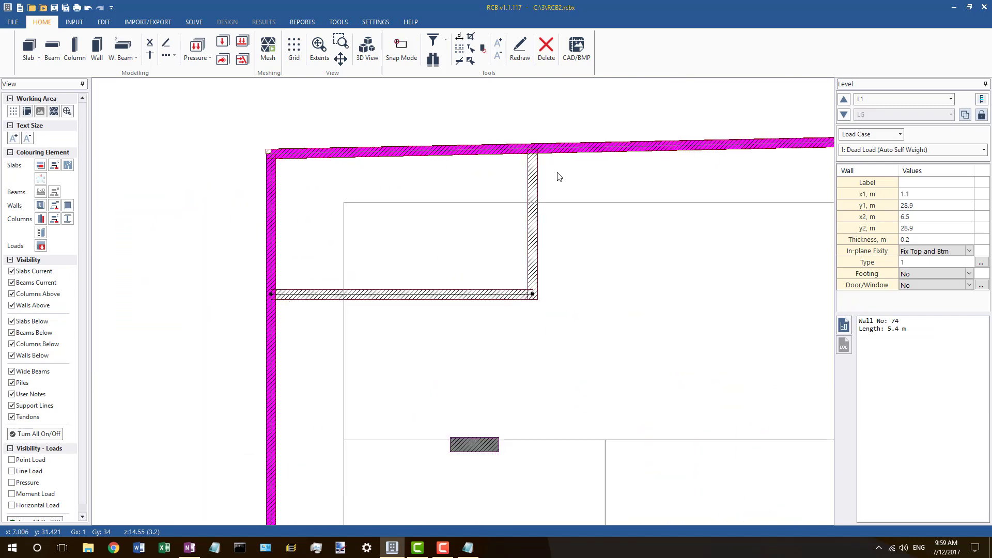
# Step: Compare L1 with levels L2 and L3 to check the walls at the north-west corner, ending back on L1
pyautogui.click(844, 103)
pyautogui.click(844, 104)
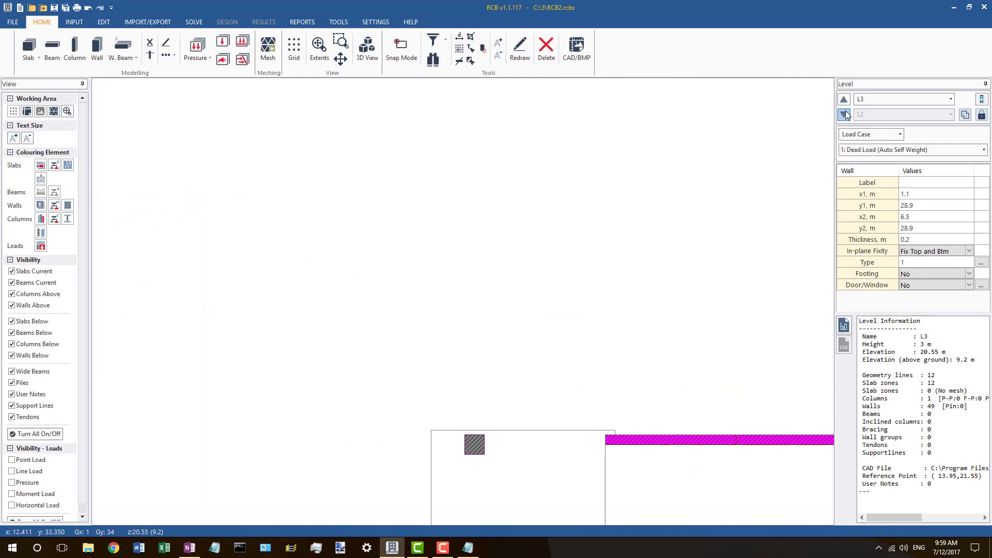
pyautogui.click(843, 116)
pyautogui.click(843, 115)
pyautogui.scroll(-2, 441, 224)
pyautogui.scroll(-5, 441, 224)
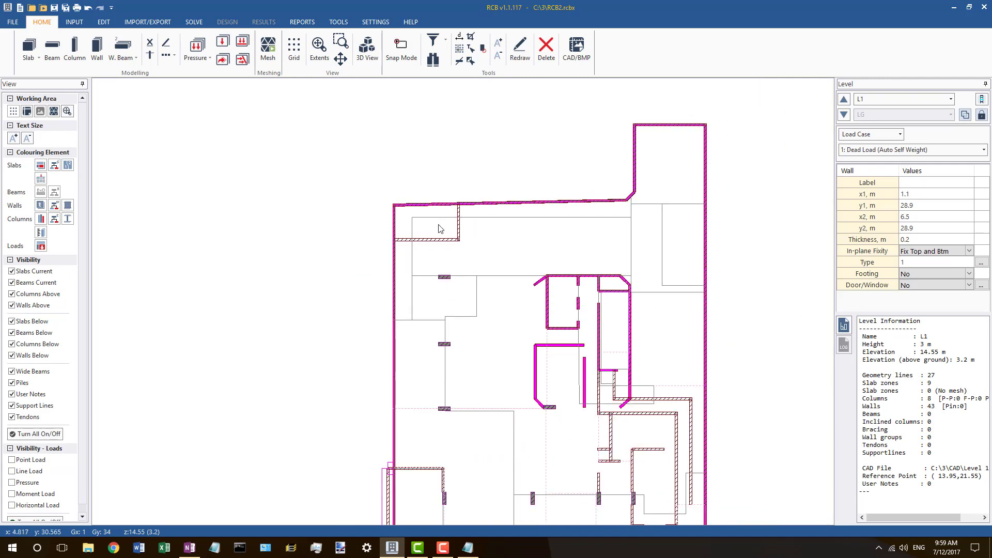
pyautogui.click(843, 101)
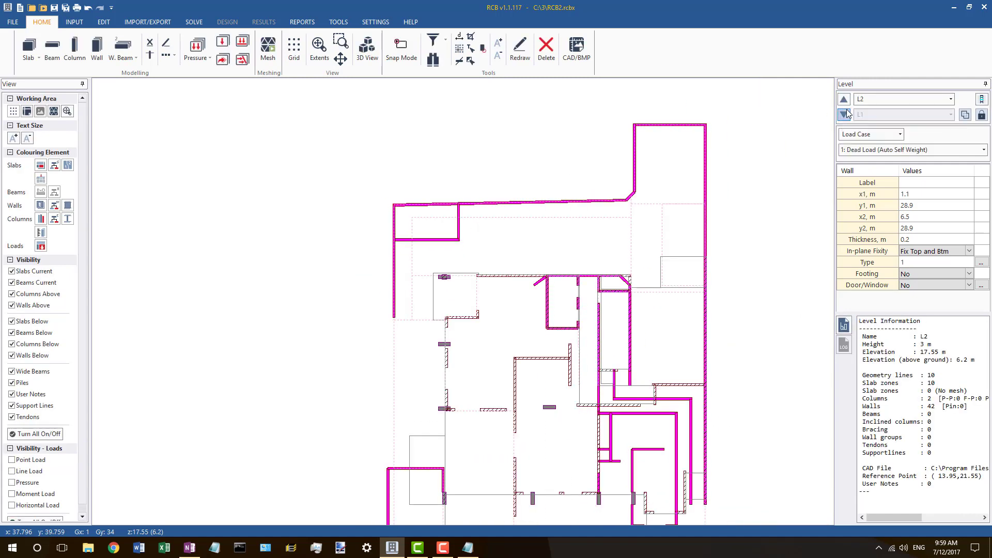
pyautogui.click(846, 115)
pyautogui.scroll(4, 468, 215)
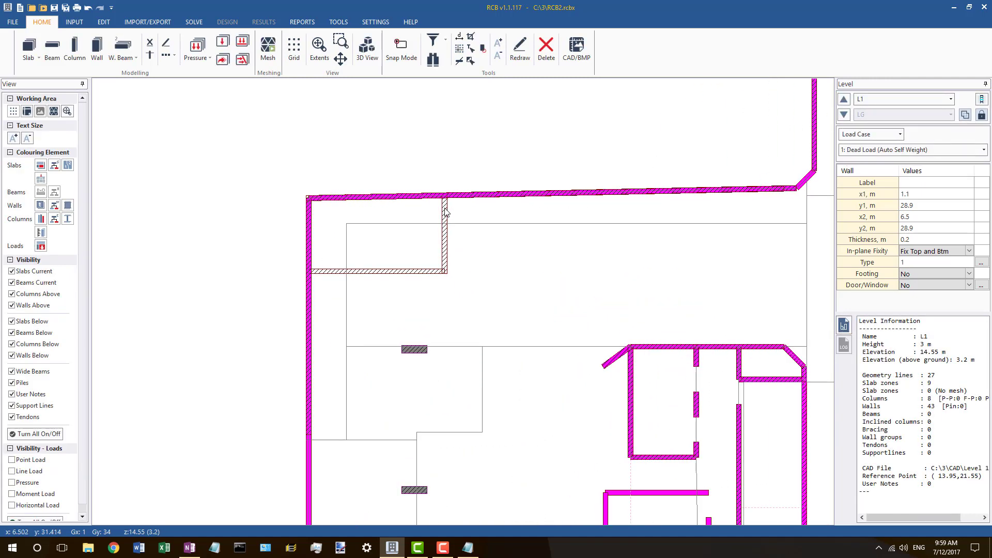
# Step: Clip the north end of the short vertical hatched wall in the north-west room to the north perimeter wall using Extend with Mouse and Clip
pyautogui.click(445, 208)
pyautogui.rightClick(445, 196)
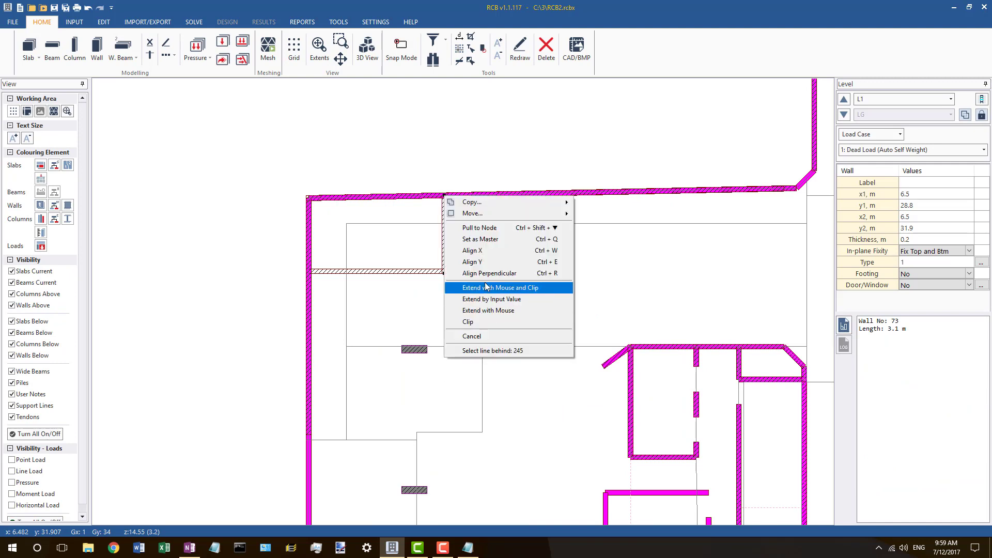
pyautogui.click(487, 286)
pyautogui.click(457, 165)
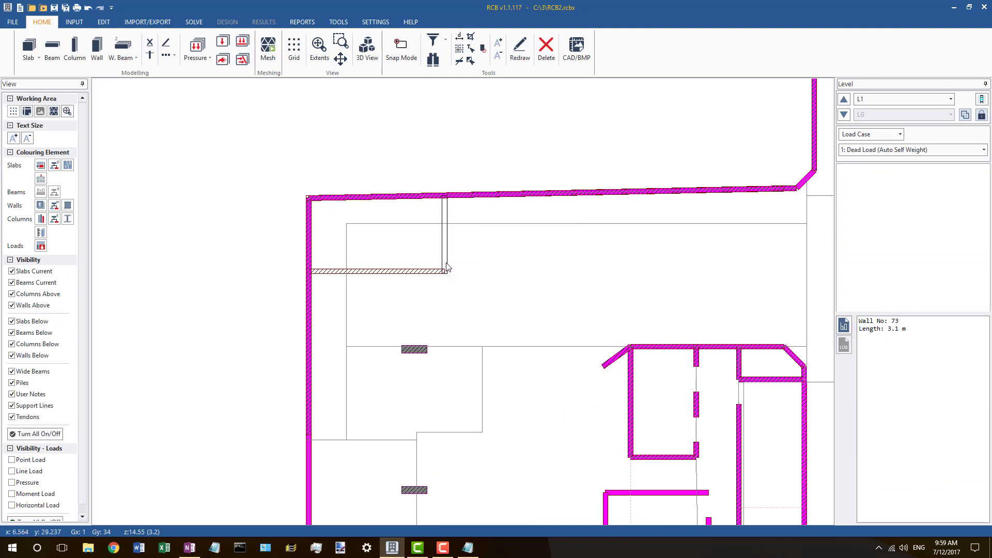
pyautogui.click(443, 271)
pyautogui.click(410, 181)
# Step: Align the south end of the slanted slab line in X to its node at the south-east corner of the western core cell
pyautogui.scroll(-4, 409, 181)
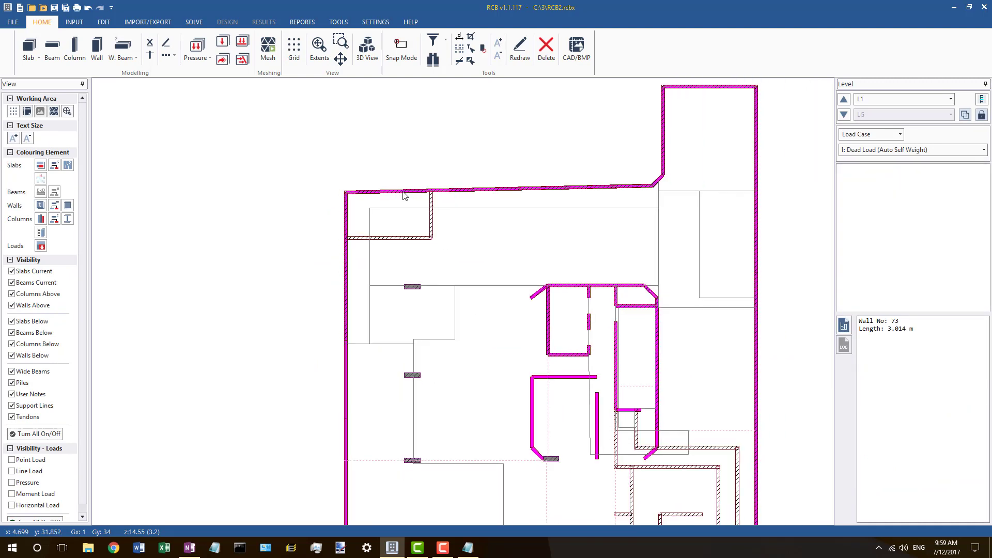
pyautogui.scroll(6, 497, 304)
pyautogui.click(452, 227)
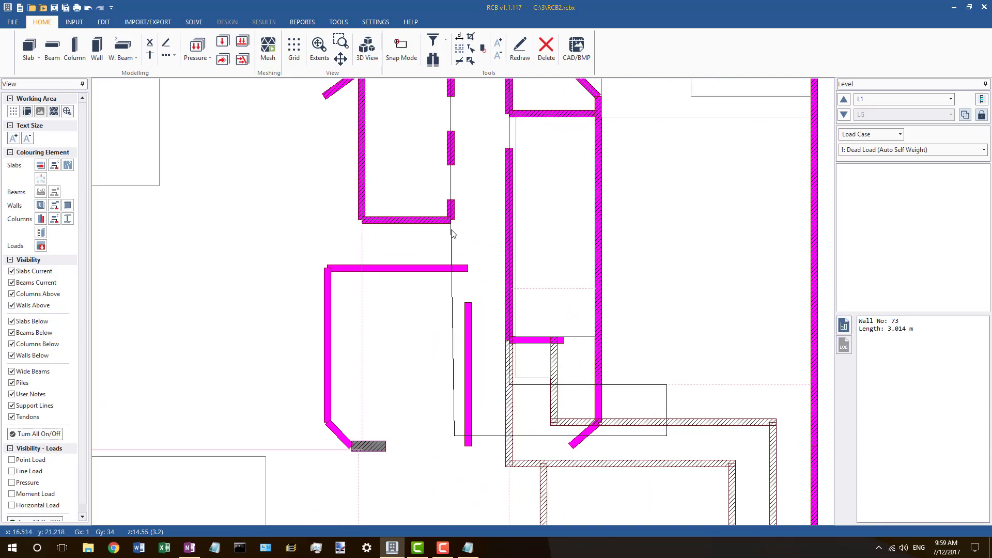
pyautogui.rightClick(457, 230)
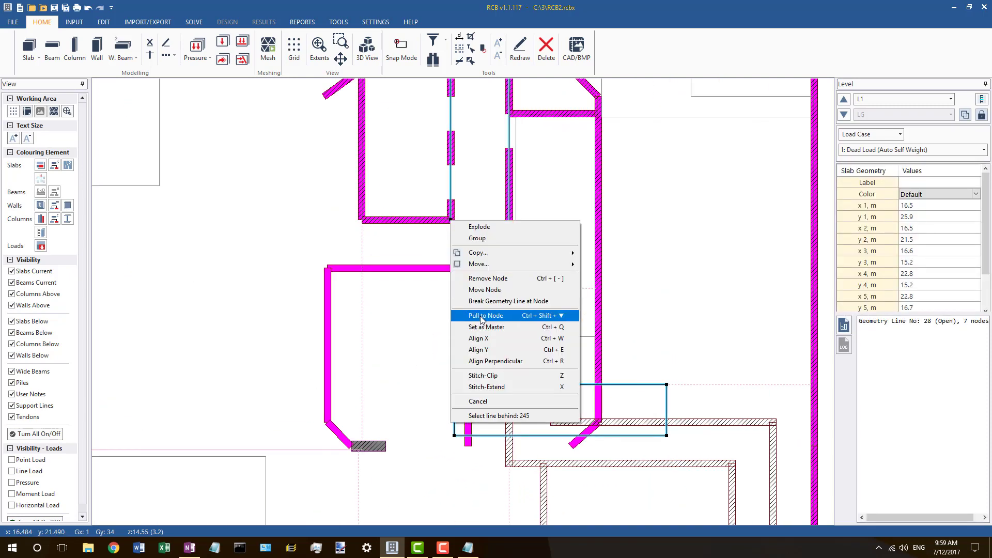
pyautogui.click(460, 417)
pyautogui.rightClick(454, 435)
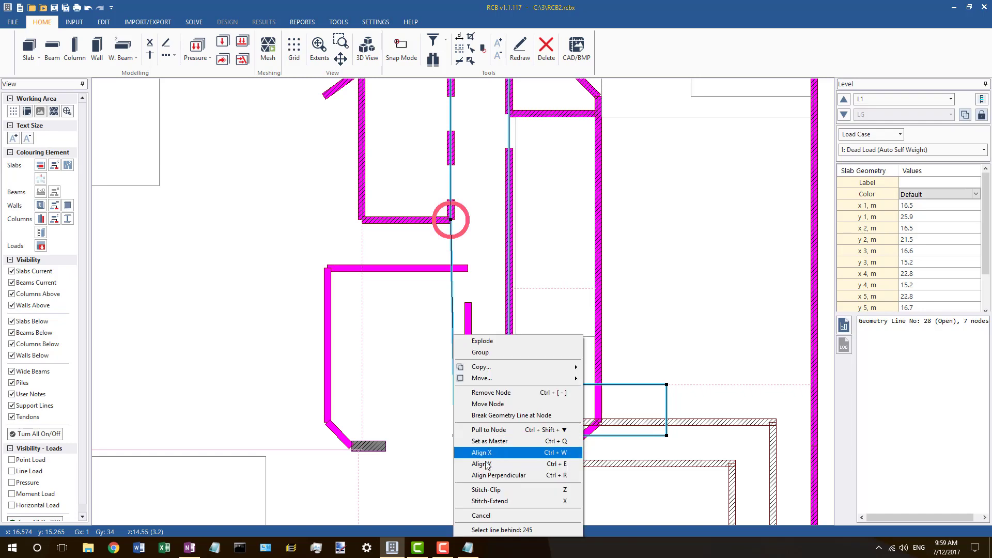
pyautogui.click(486, 453)
# Step: Move the north-west corner of the small slab outline south of the core shaft onto the wall corner node
pyautogui.click(516, 372)
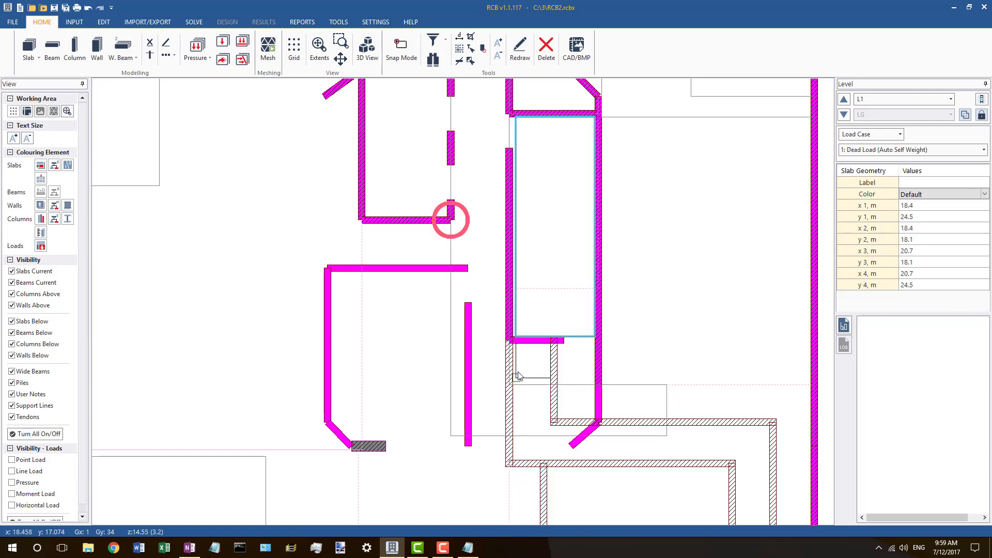
pyautogui.moveTo(515, 343); pyautogui.dragTo(509, 339)
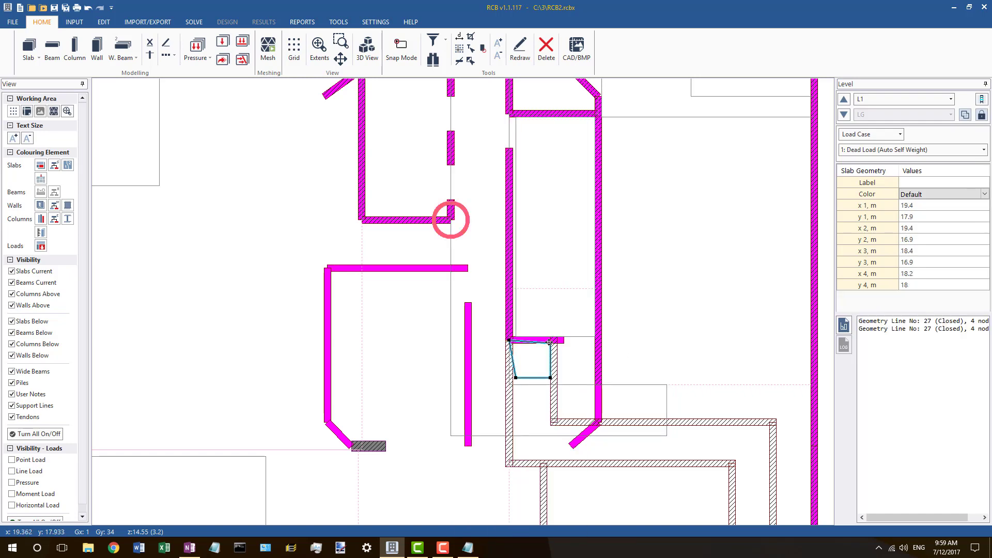
# Step: Try to clip the north end of the short vertical wall at x = 19.5 with Extend with Mouse and Clip
pyautogui.click(549, 342)
pyautogui.scroll(3, 548, 339)
pyautogui.rightClick(549, 335)
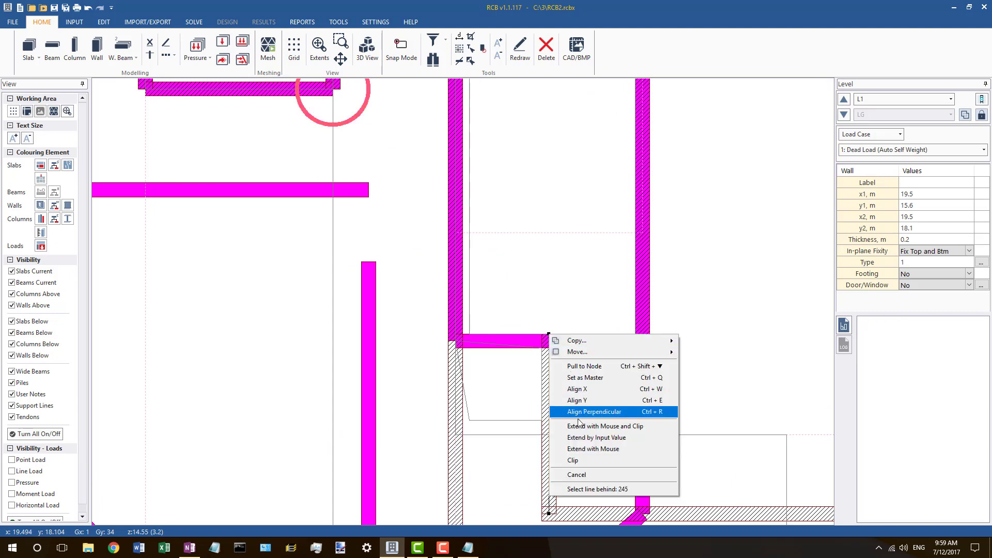
pyautogui.click(589, 425)
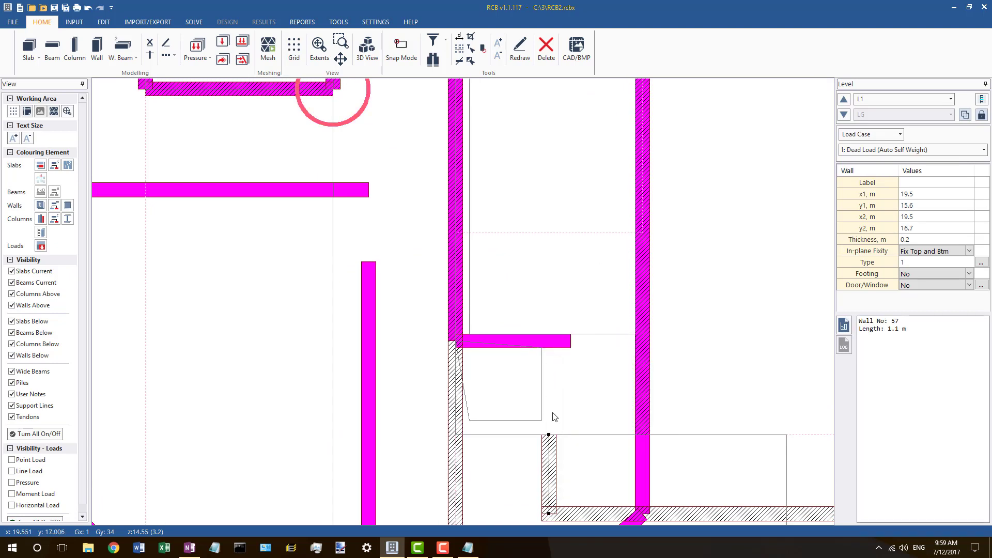
pyautogui.hotkey('ctrl', 'z')
# Step: Clip the north end of the short vertical wall at x = 19.5 to the centreline of the horizontal core wall
pyautogui.click(553, 348)
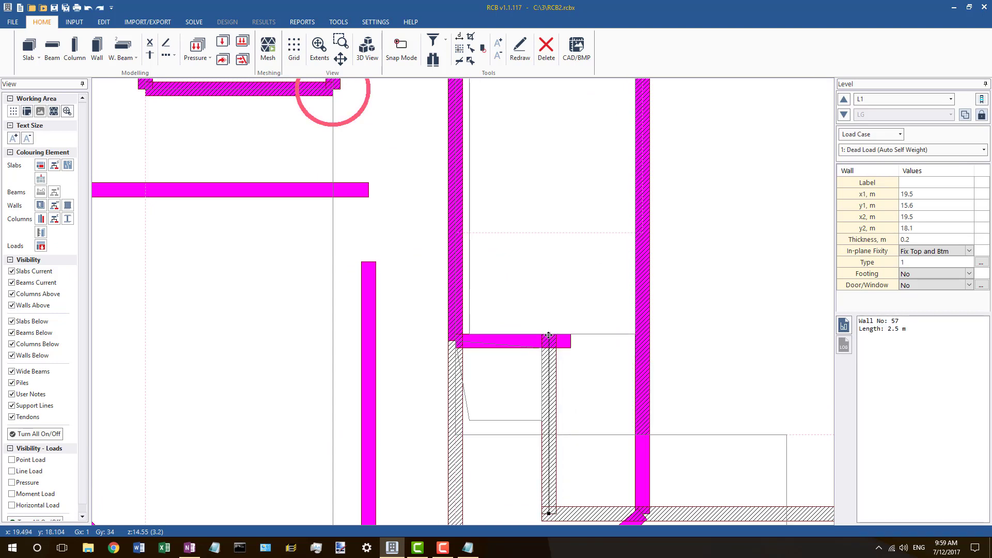
pyautogui.rightClick(548, 334)
pyautogui.click(589, 425)
pyautogui.click(532, 348)
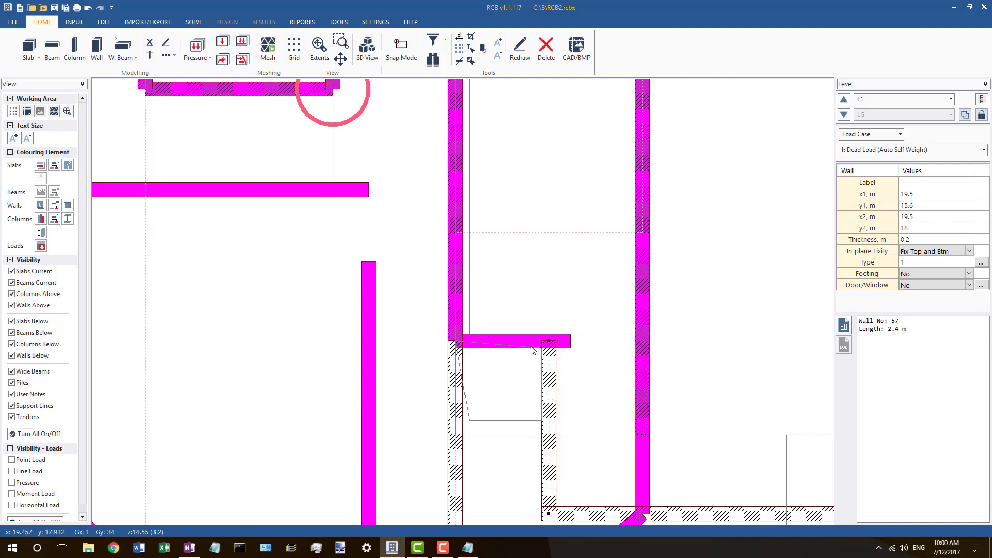
pyautogui.press('Escape')
# Step: Move the remaining three corners of the small slab outline south of the core shaft onto the adjoining wall centrelines
pyautogui.click(537, 347)
pyautogui.moveTo(542, 347); pyautogui.dragTo(549, 341)
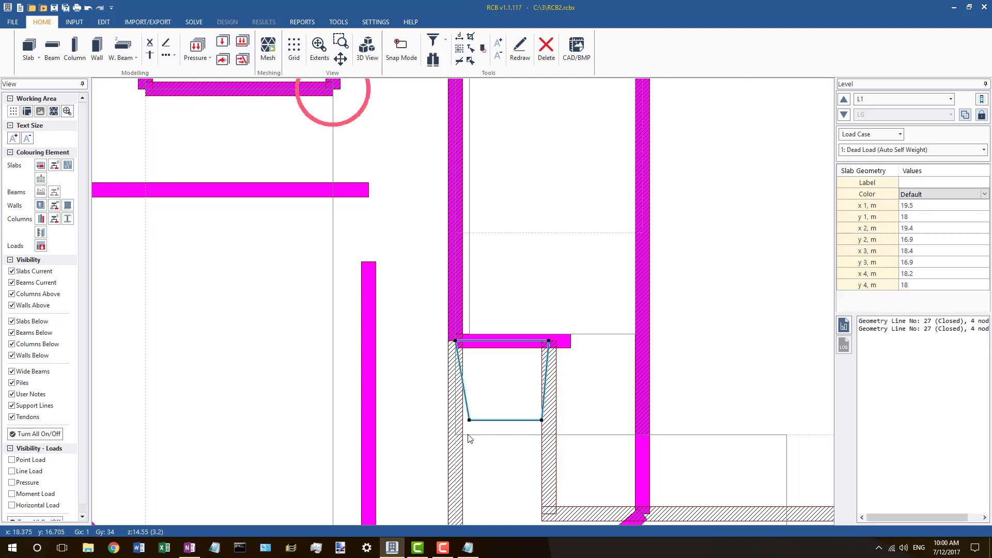
pyautogui.moveTo(469, 420); pyautogui.dragTo(455, 434)
pyautogui.moveTo(541, 419); pyautogui.dragTo(549, 427)
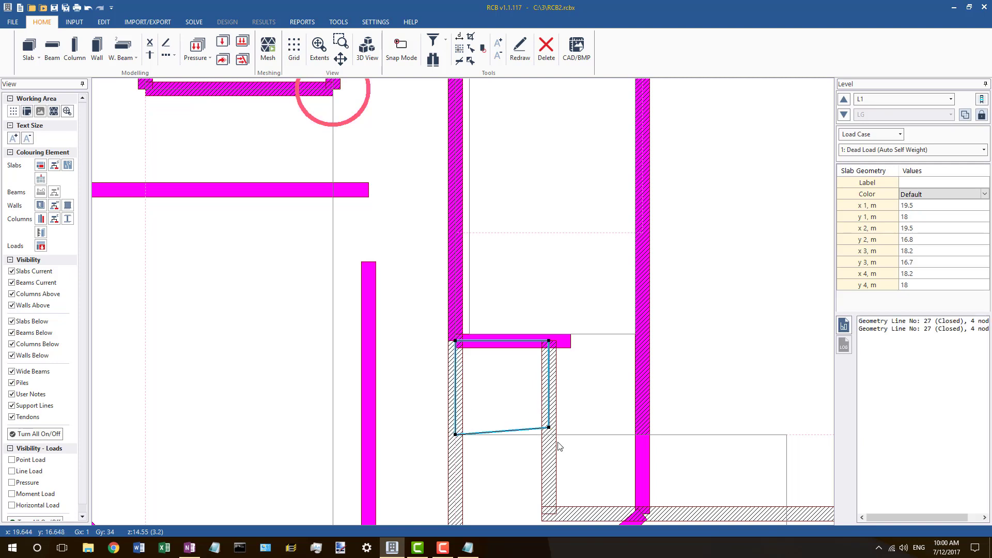
# Step: Set the horizontal slab line as master and align the small outline's south-east corner to it in Y
pyautogui.click(535, 434)
pyautogui.rightClick(536, 435)
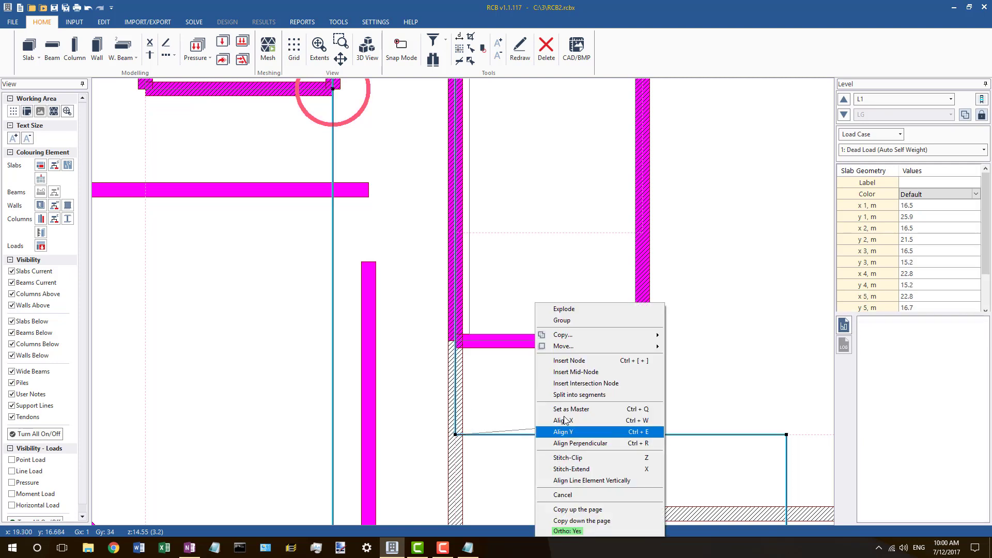
pyautogui.click(567, 409)
pyautogui.click(549, 427)
pyautogui.rightClick(549, 427)
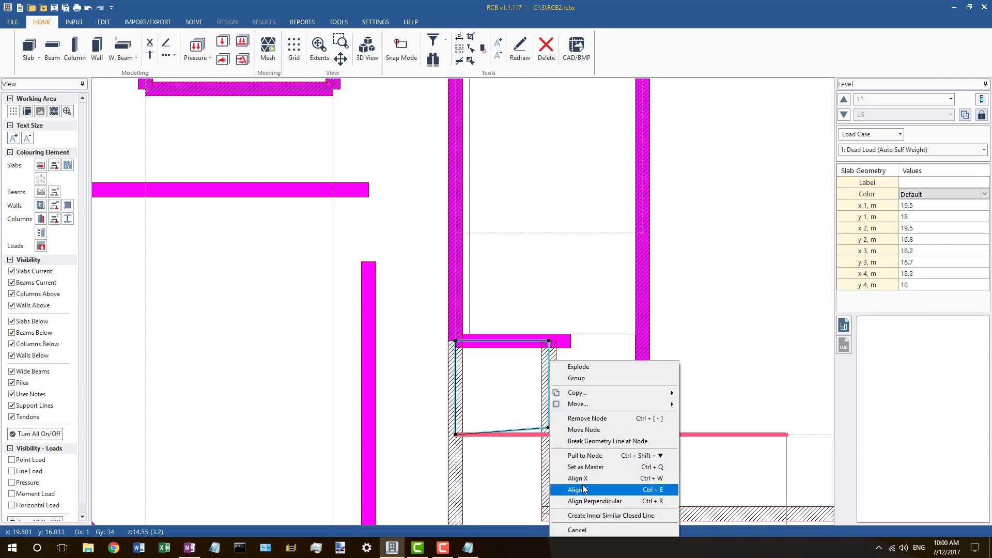
pyautogui.click(584, 489)
# Step: Move the two west corners and the north-east corner of the tall rectangular shaft outline onto the core wall centrelines
pyautogui.click(470, 333)
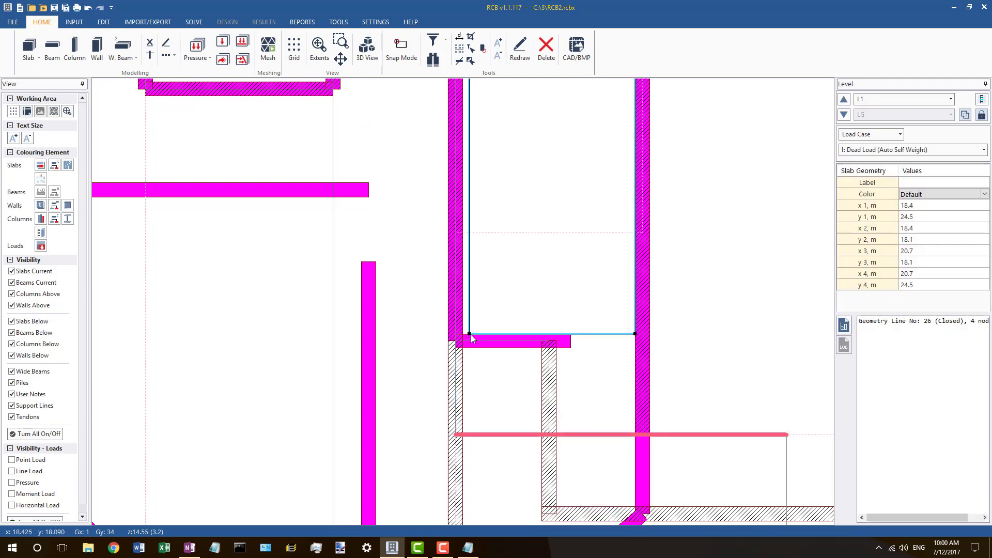
pyautogui.moveTo(471, 334); pyautogui.dragTo(456, 340)
pyautogui.scroll(-4, 492, 402)
pyautogui.scroll(2, 473, 157)
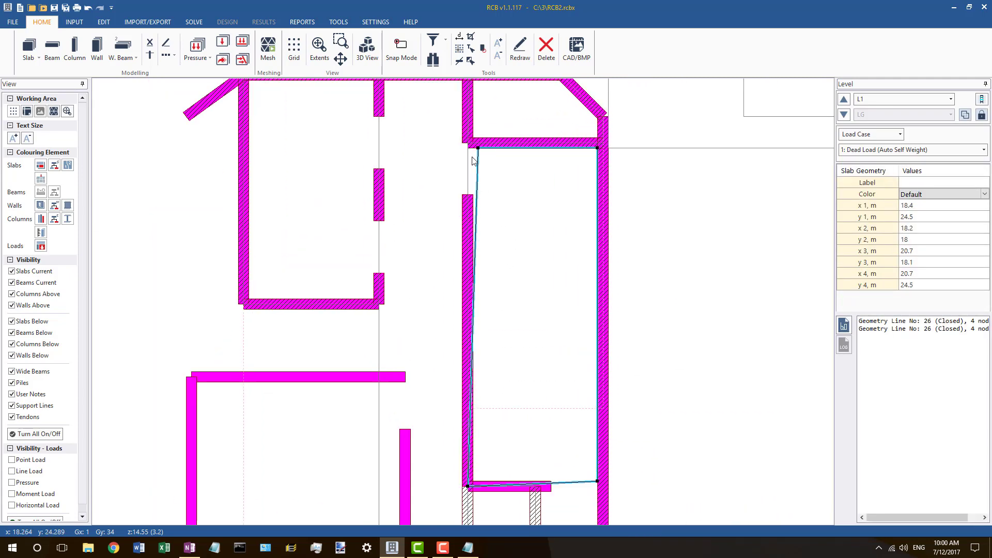
pyautogui.scroll(1, 472, 160)
pyautogui.moveTo(479, 151); pyautogui.dragTo(468, 143)
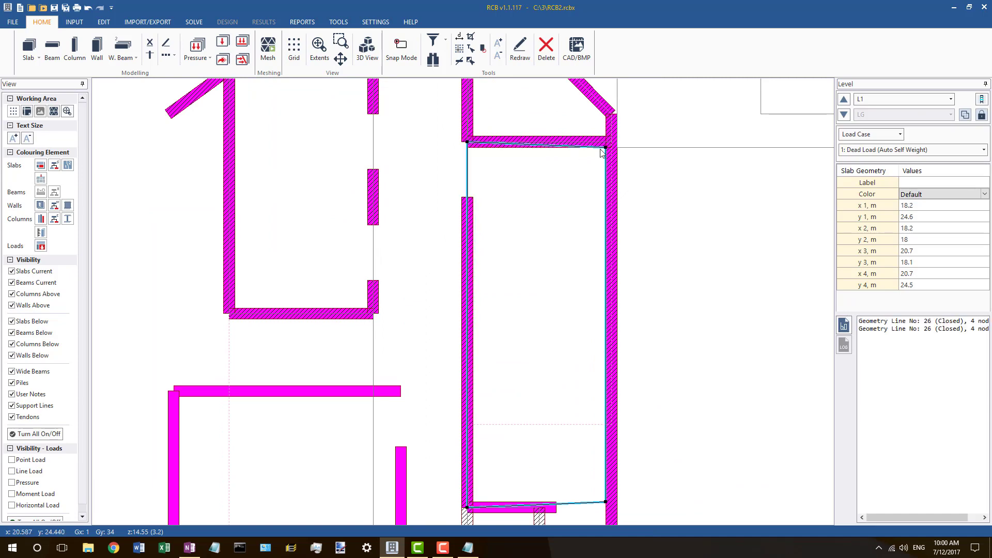
pyautogui.moveTo(609, 145); pyautogui.dragTo(611, 142)
pyautogui.scroll(-1, 525, 145)
pyautogui.scroll(2, 591, 481)
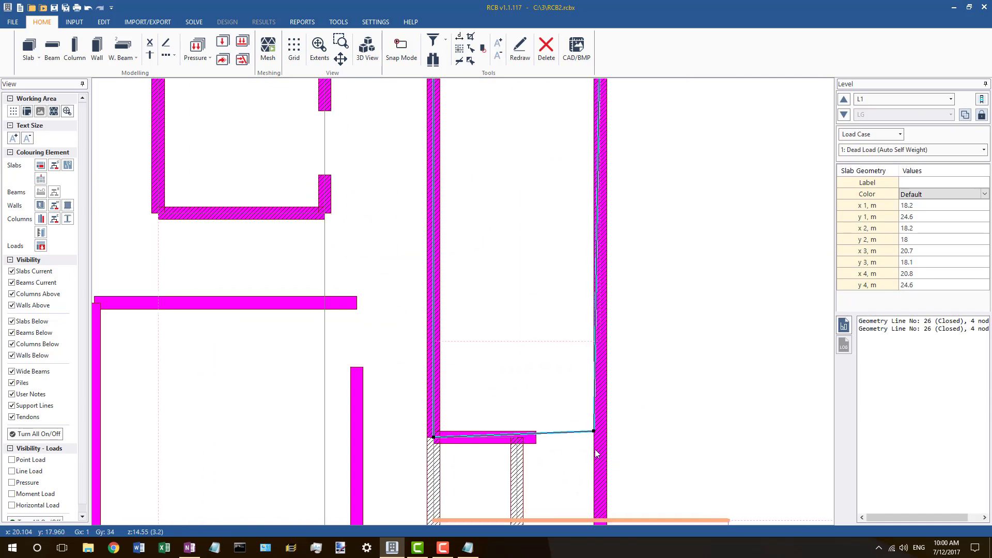
# Step: Set the core's east wall as master and align the shaft outline's south-east corner to it in X
pyautogui.click(601, 414)
pyautogui.rightClick(603, 414)
pyautogui.click(615, 405)
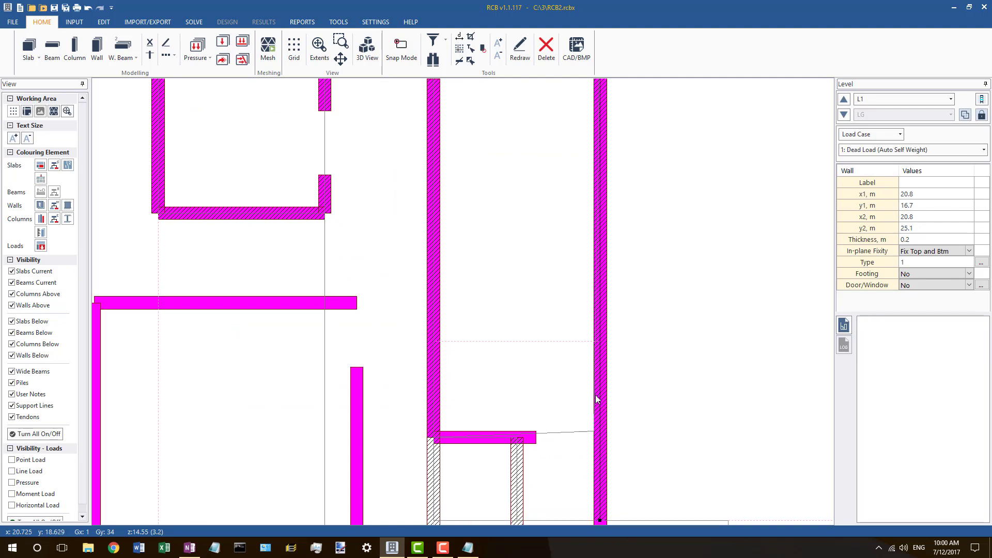
pyautogui.rightClick(602, 414)
pyautogui.click(620, 417)
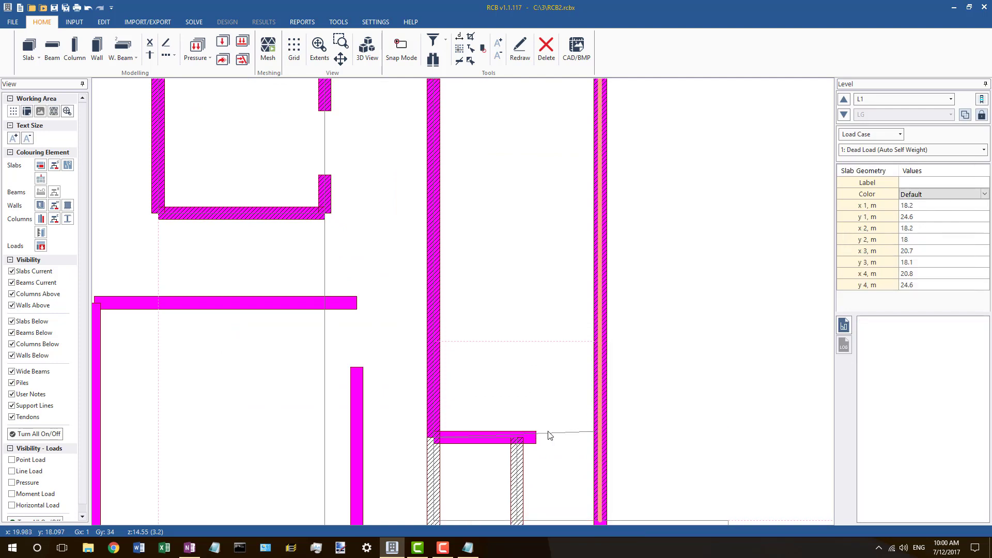
pyautogui.press('Escape')
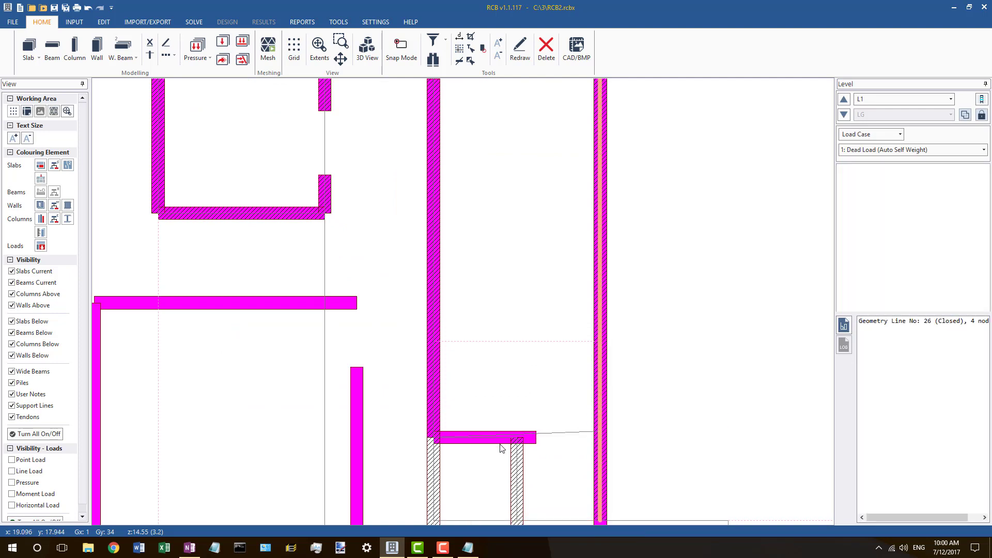
# Step: Set the north end of the short wall at x = 19.5 as master and align the shaft outline's south side to it in Y
pyautogui.click(520, 444)
pyautogui.rightClick(519, 446)
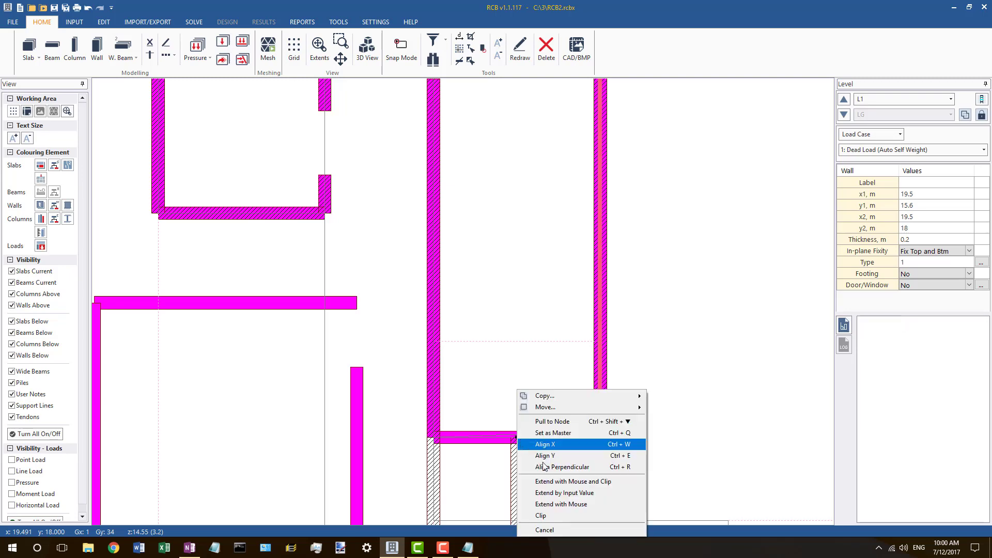
pyautogui.click(538, 433)
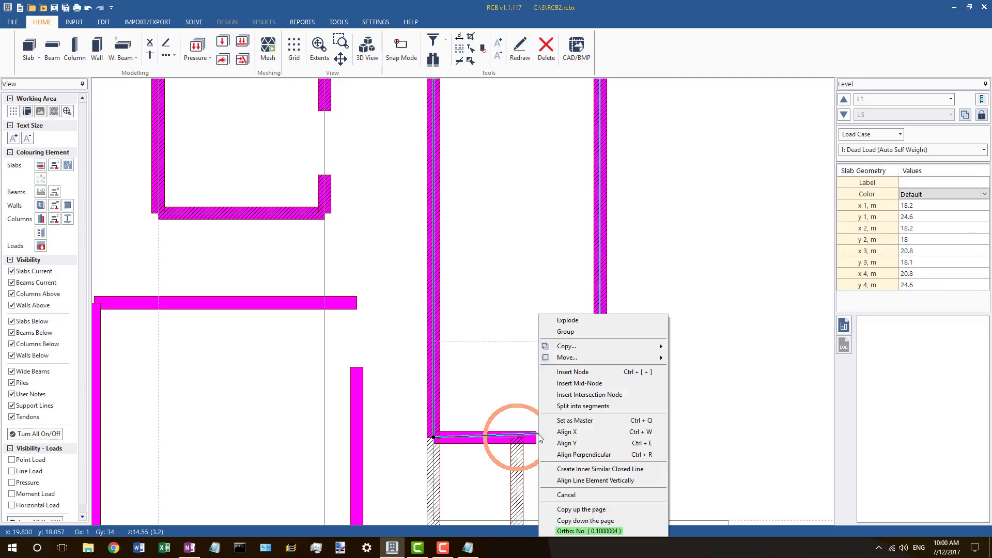
pyautogui.click(578, 446)
pyautogui.click(710, 378)
pyautogui.scroll(-4, 553, 389)
pyautogui.scroll(-1, 568, 329)
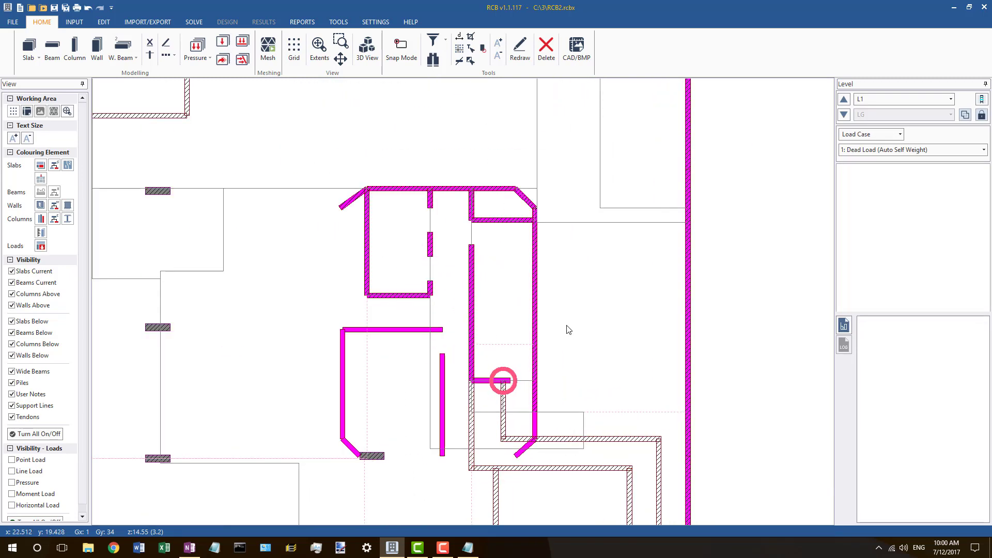
# Step: Move the west corners of the five-sided slab outline in the core's north-east cell onto the wall centreline
pyautogui.scroll(5, 540, 165)
pyautogui.click(517, 286)
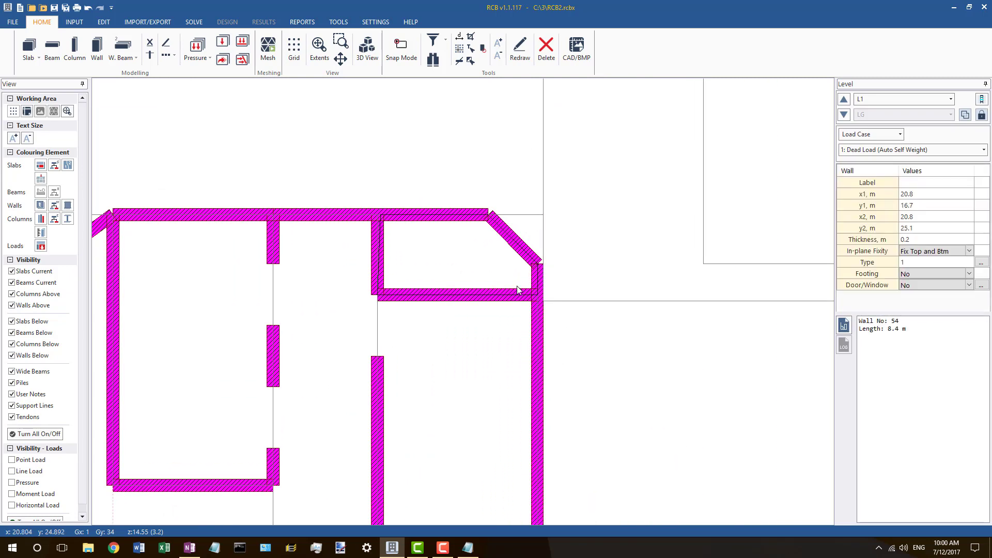
pyautogui.scroll(-3, 454, 276)
pyautogui.click(404, 245)
pyautogui.click(404, 244)
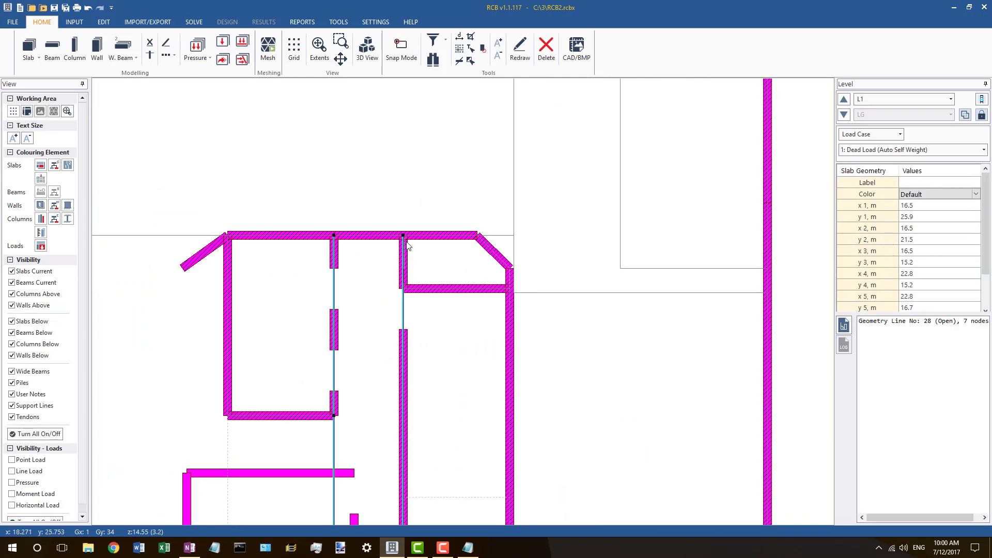
pyautogui.scroll(3, 406, 243)
pyautogui.click(406, 246)
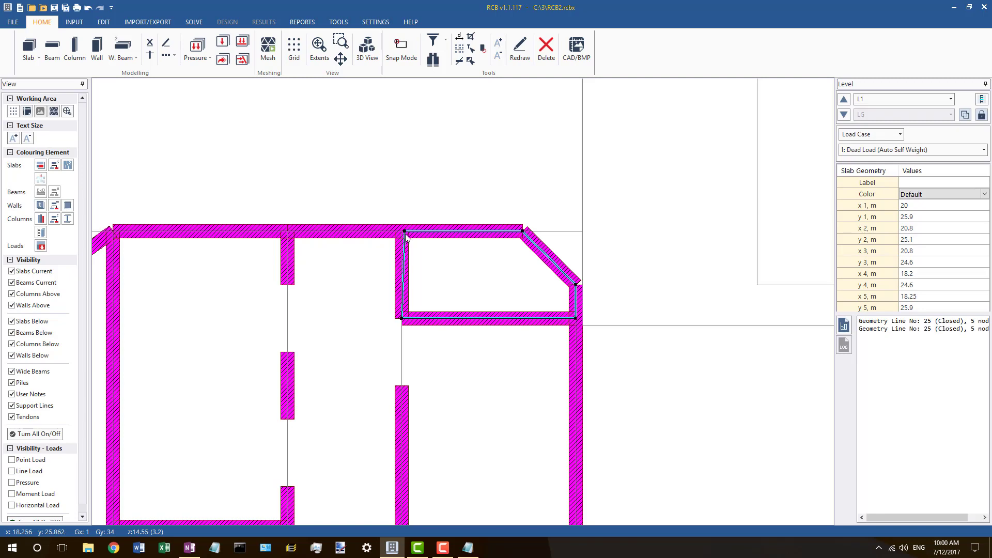
pyautogui.click(430, 175)
# Step: Examine the slab line along the core's north wall and check the core's north-east corner for close nodes
pyautogui.scroll(-5, 430, 228)
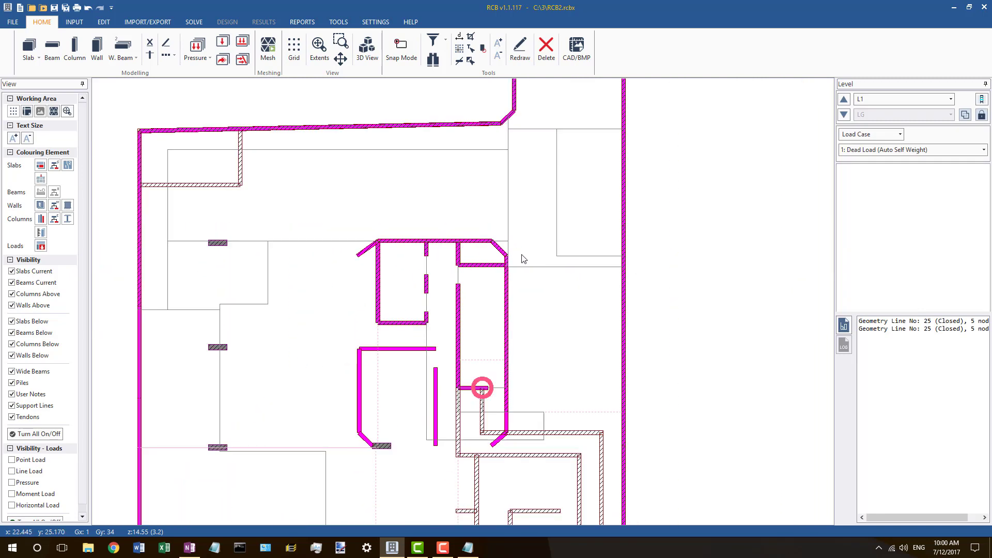
pyautogui.click(501, 241)
pyautogui.scroll(5, 631, 130)
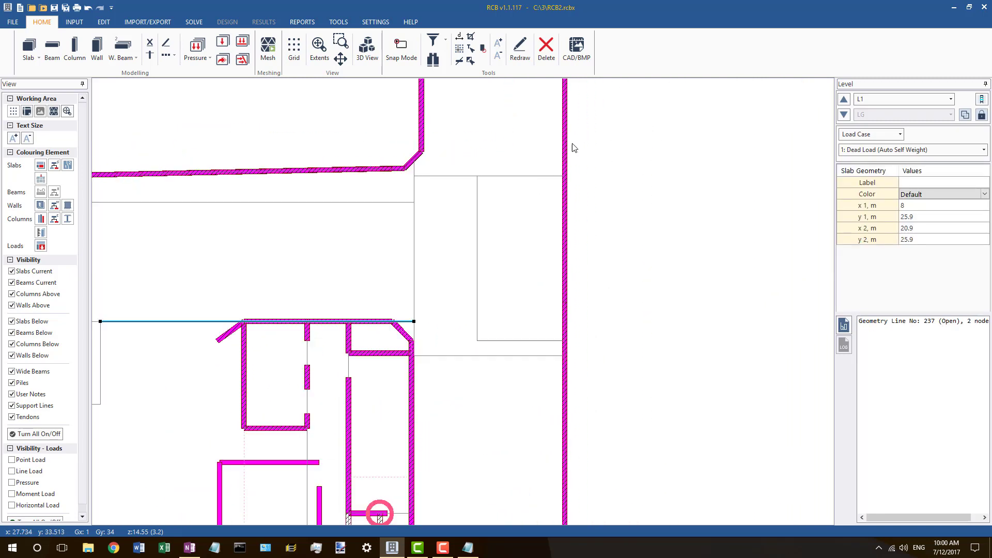
pyautogui.click(497, 161)
pyautogui.scroll(-8, 620, 164)
pyautogui.click(656, 287)
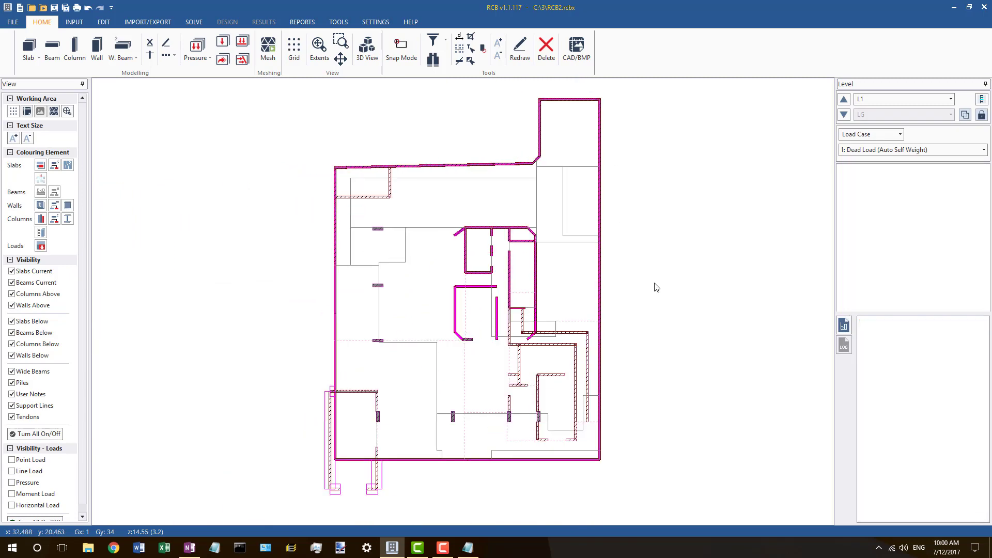
pyautogui.scroll(2, 535, 243)
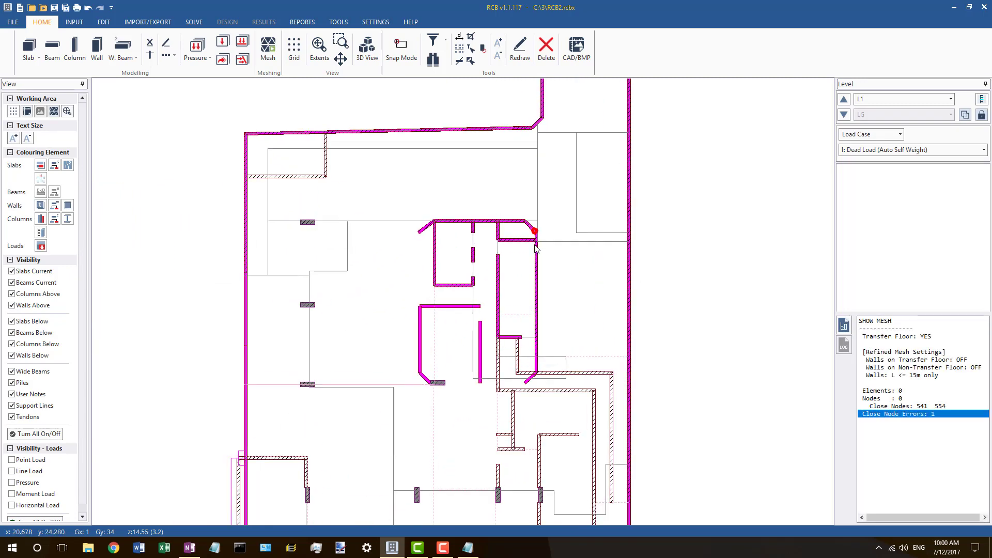
# Step: Generate the finite element mesh for level L1
pyautogui.click(605, 326)
pyautogui.scroll(-3, 616, 341)
pyautogui.scroll(5, 596, 412)
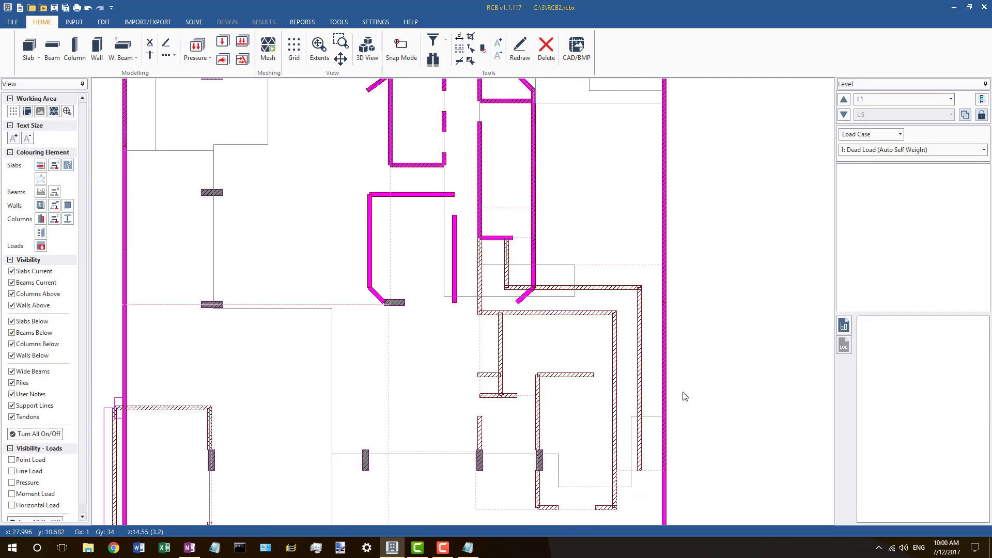
pyautogui.scroll(-2, 587, 400)
pyautogui.hotkey('ctrl', 'm')
pyautogui.click(470, 315)
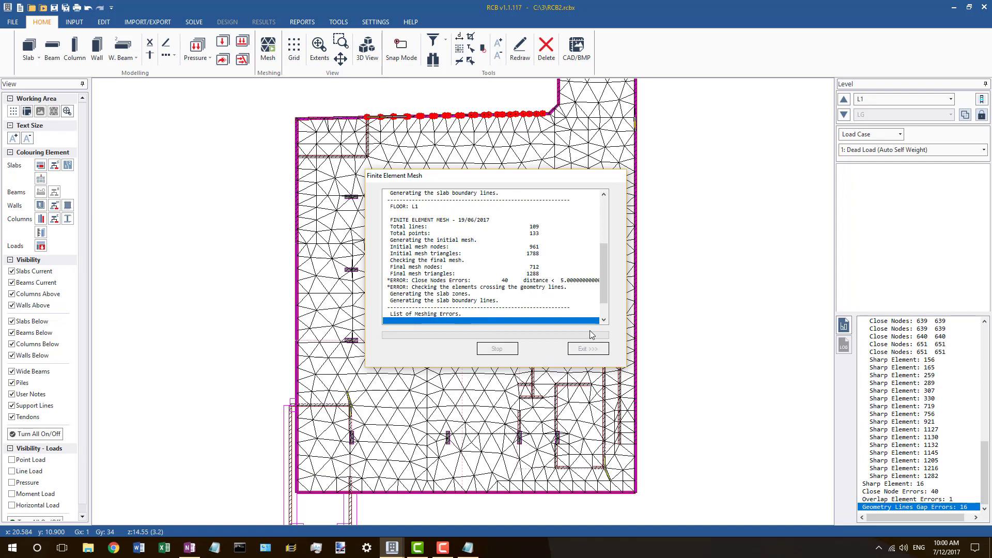
# Step: Move the sloped north wall's east end back to the slab outline node at x = 20 m, accepting deletion of the mesh
pyautogui.click(595, 352)
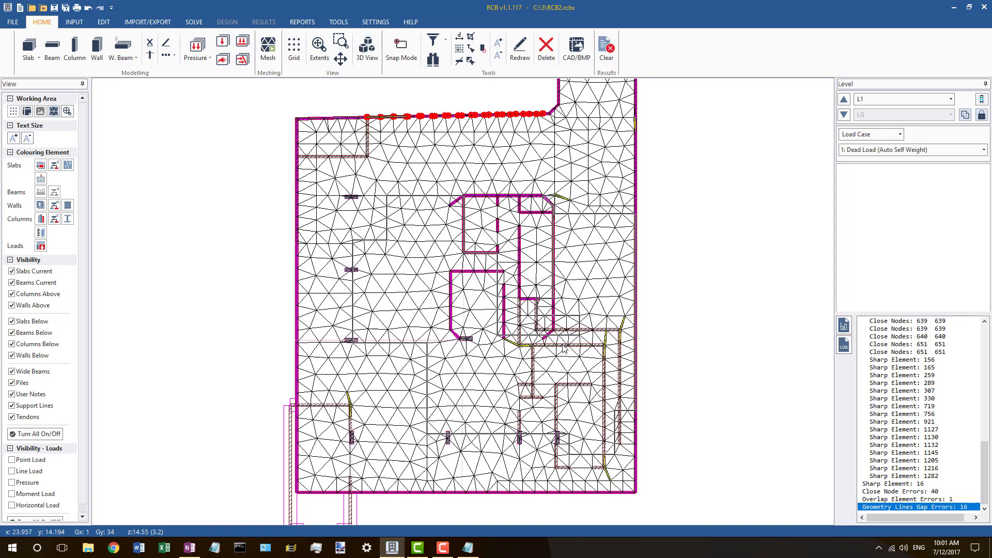
pyautogui.scroll(3, 552, 227)
pyautogui.click(524, 246)
pyautogui.scroll(6, 525, 247)
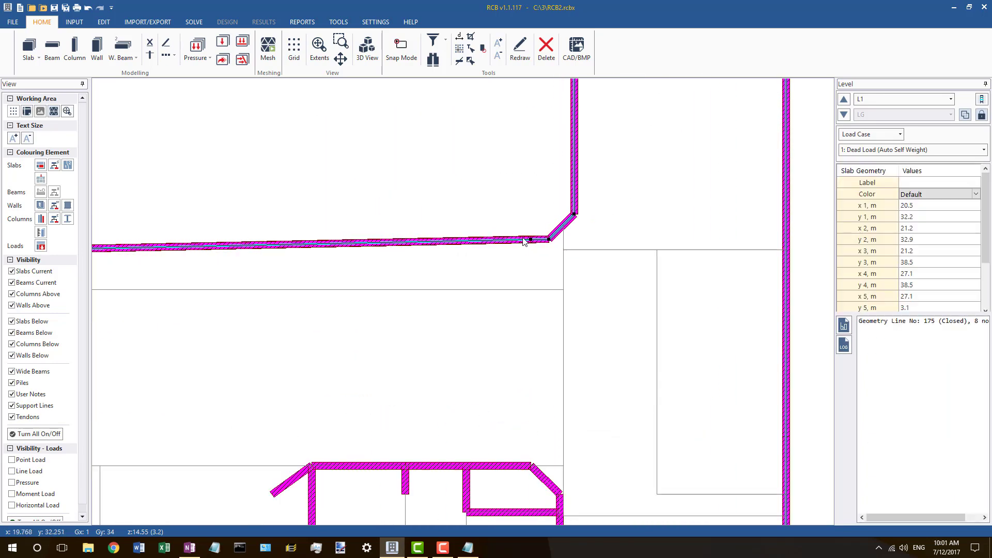
pyautogui.click(527, 246)
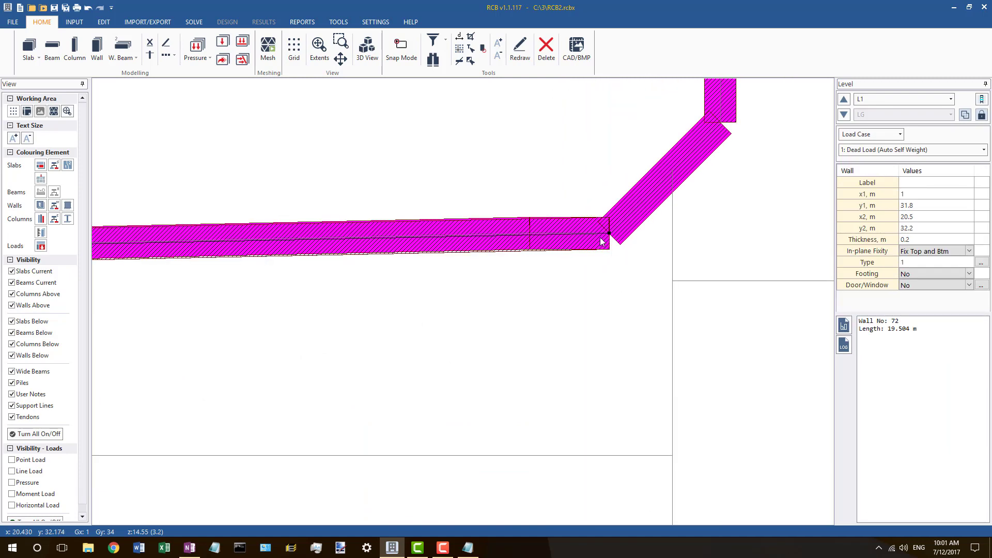
pyautogui.press('Delete')
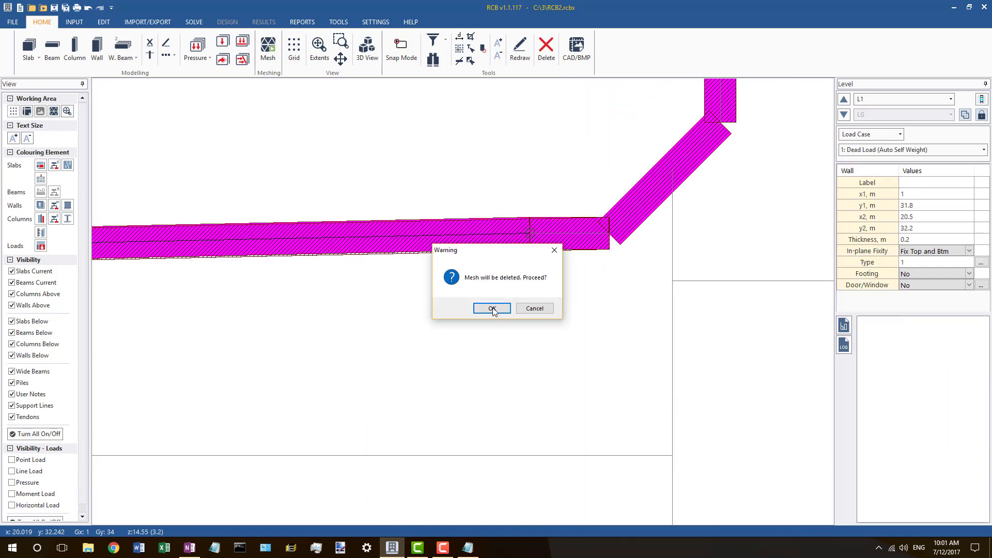
pyautogui.click(487, 308)
# Step: Draw a 0.2 m thick wall from the sloped wall's new east end to the start of the diagonal wall
pyautogui.press('w')
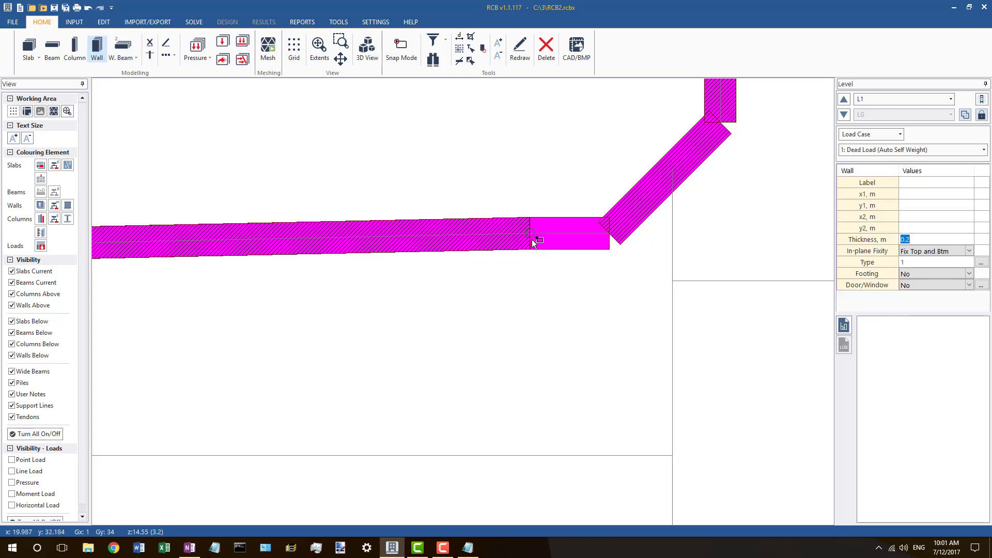
pyautogui.click(532, 236)
pyautogui.click(612, 236)
pyautogui.press('Escape')
pyautogui.scroll(-2, 455, 240)
pyautogui.scroll(-10, 553, 255)
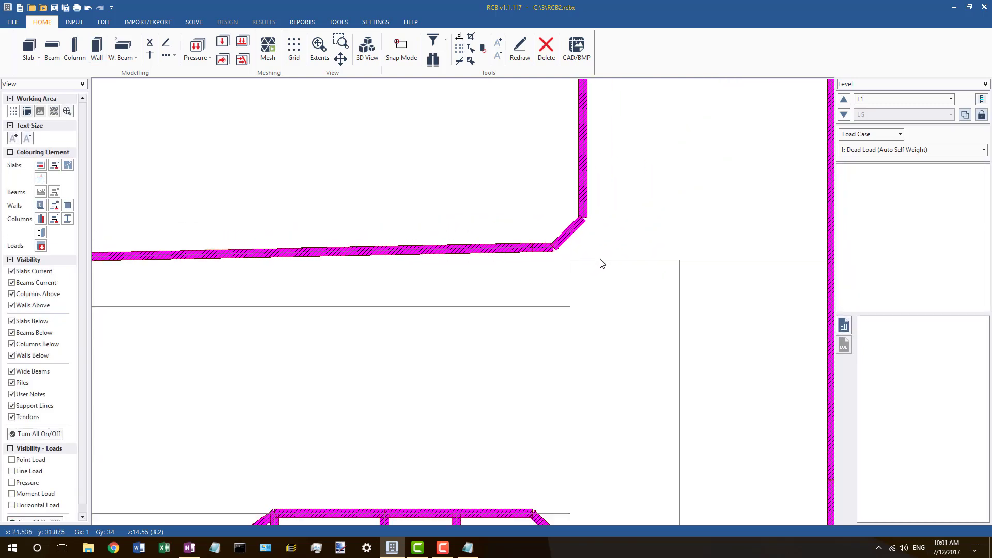
# Step: Regenerate the finite element mesh for level L1 with the corrected north wall
pyautogui.press('m')
pyautogui.click(471, 315)
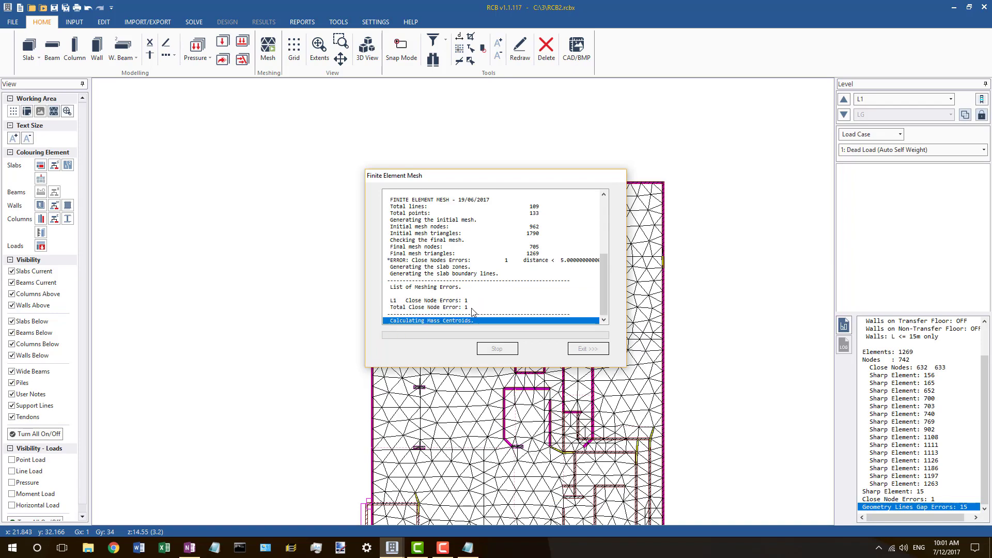
pyautogui.click(588, 348)
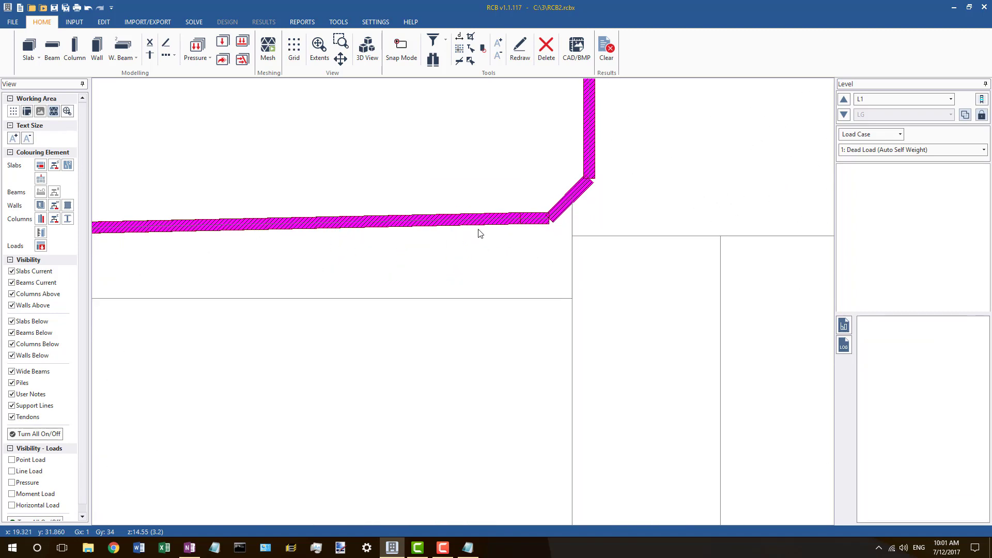
# Step: Move the sloped north wall's west end to x = 1.1 m on the west wall's centreline, accepting deletion of the mesh
pyautogui.click(469, 225)
pyautogui.click(466, 220)
pyautogui.scroll(-6, 620, 232)
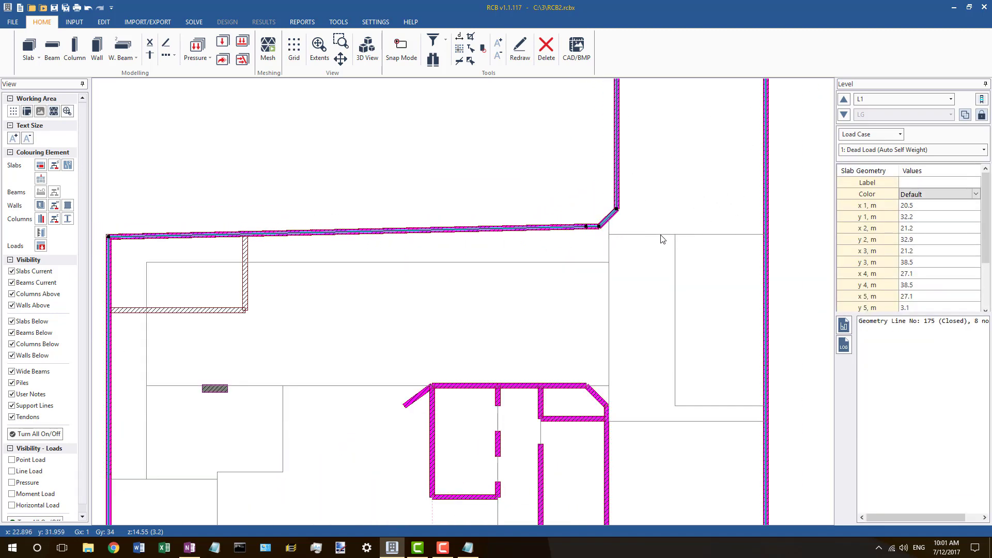
pyautogui.scroll(6, 415, 243)
pyautogui.scroll(1, 416, 248)
pyautogui.click(411, 233)
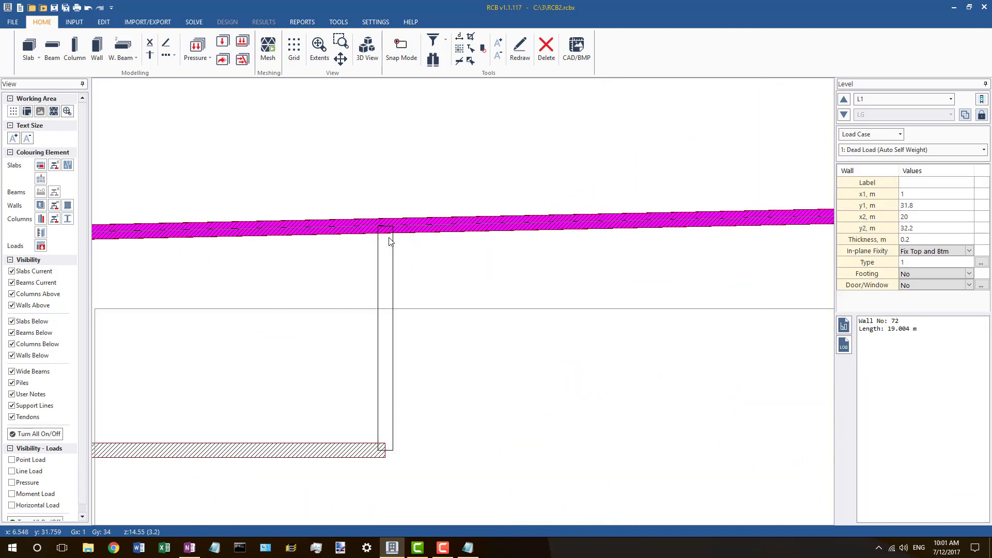
pyautogui.scroll(-2, 471, 227)
pyautogui.scroll(3, 212, 236)
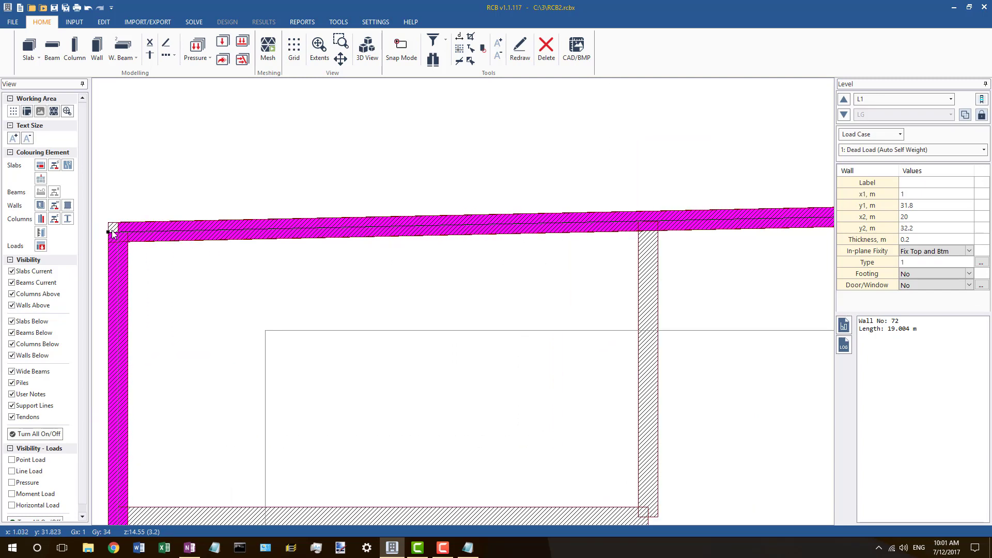
pyautogui.moveTo(118, 232); pyautogui.dragTo(135, 233)
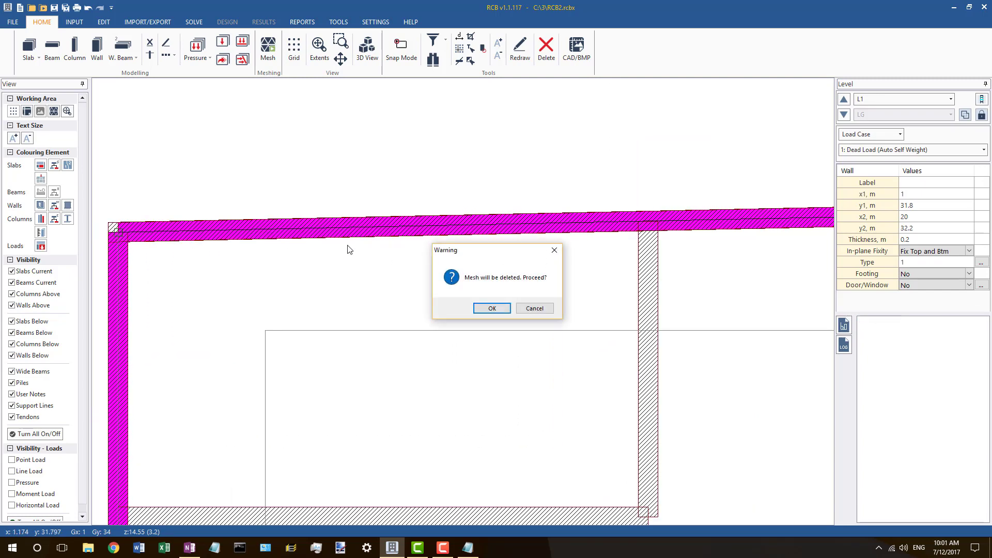
pyautogui.click(492, 308)
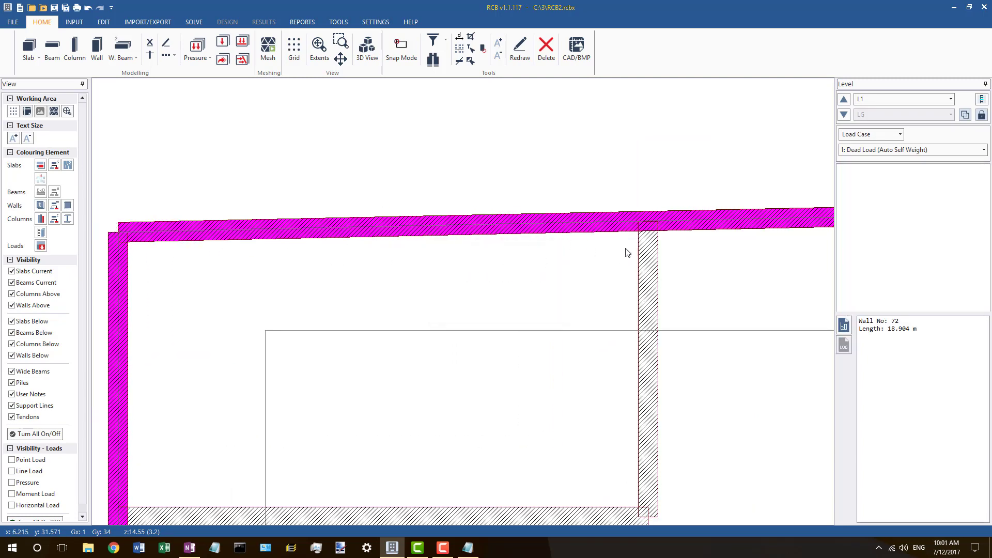
# Step: Clip the north end of the wall at x = 6.5 m to the sloped north wall
pyautogui.click(646, 227)
pyautogui.rightClick(648, 222)
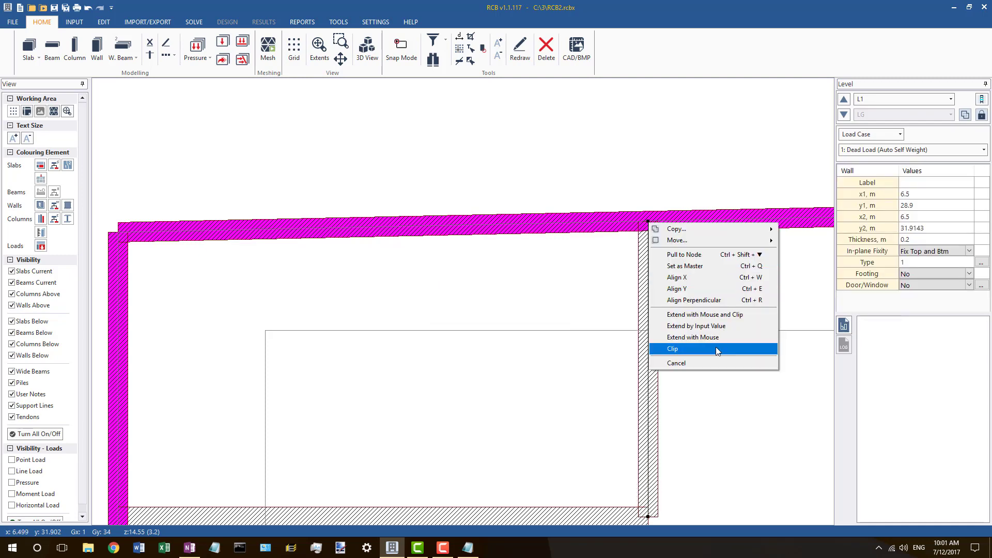
pyautogui.click(707, 317)
# Step: Update the finite element mesh with the Update Mesh option on and review the whole meshed plan of L1
pyautogui.hotkey('ctrl', 'm')
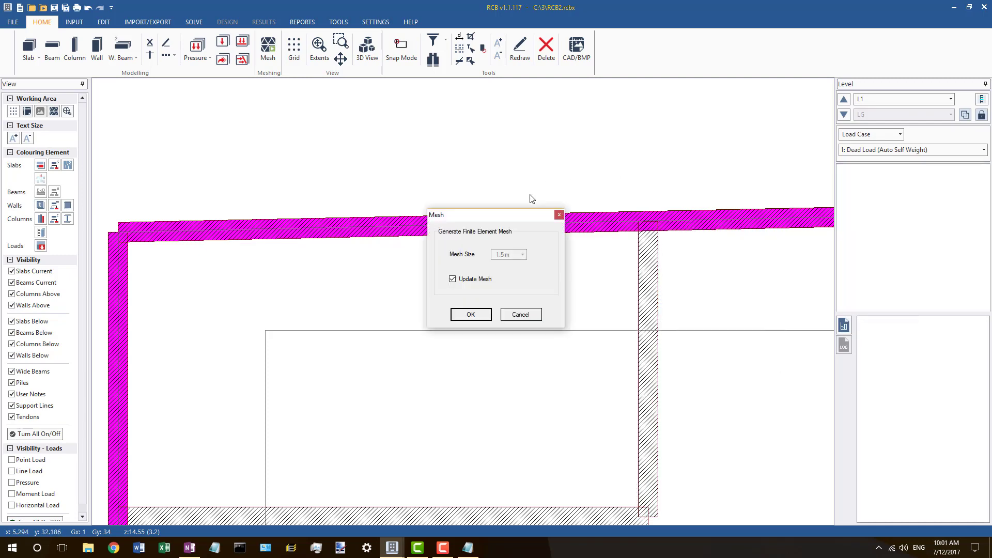
pyautogui.press('Return')
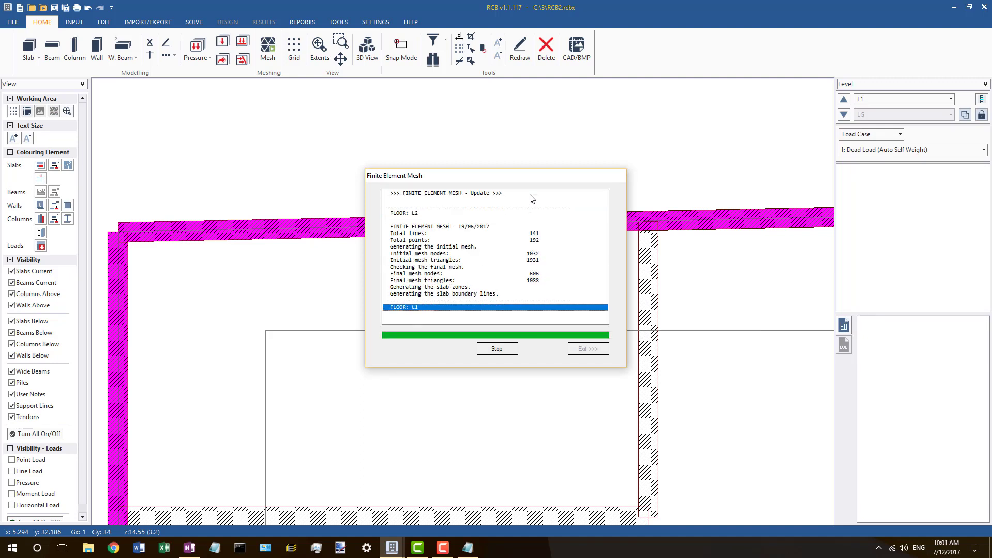
pyautogui.click(587, 350)
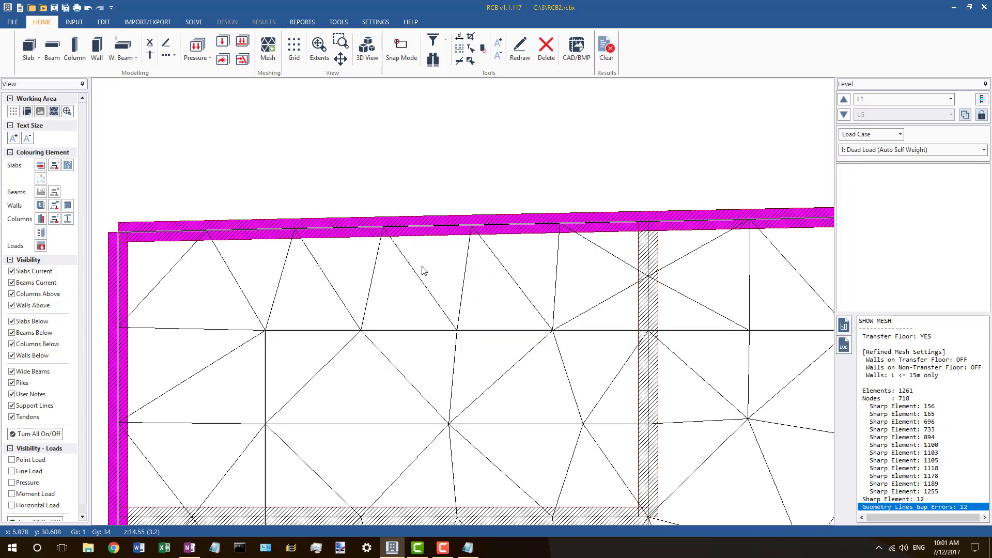
pyautogui.scroll(-5, 416, 274)
pyautogui.scroll(-4, 414, 280)
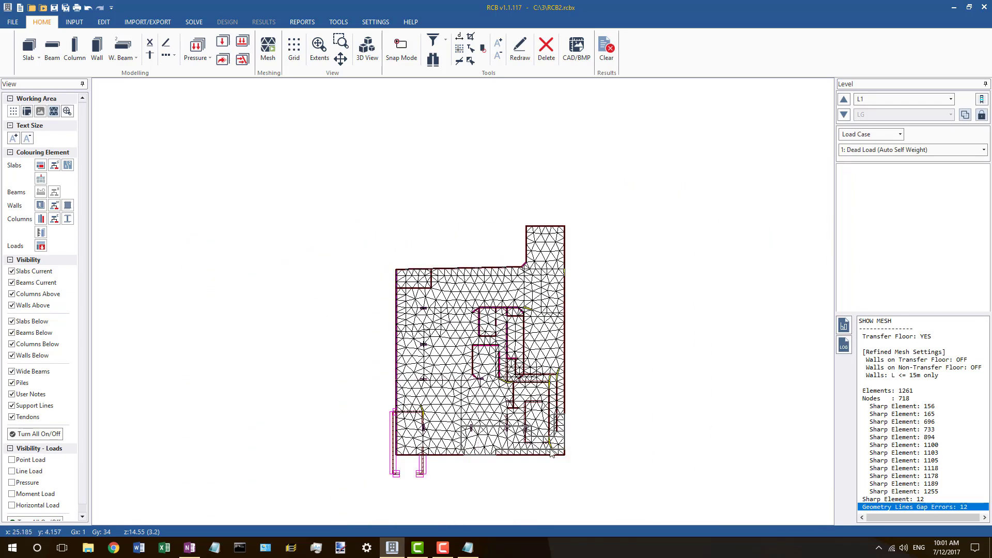
pyautogui.scroll(1, 575, 371)
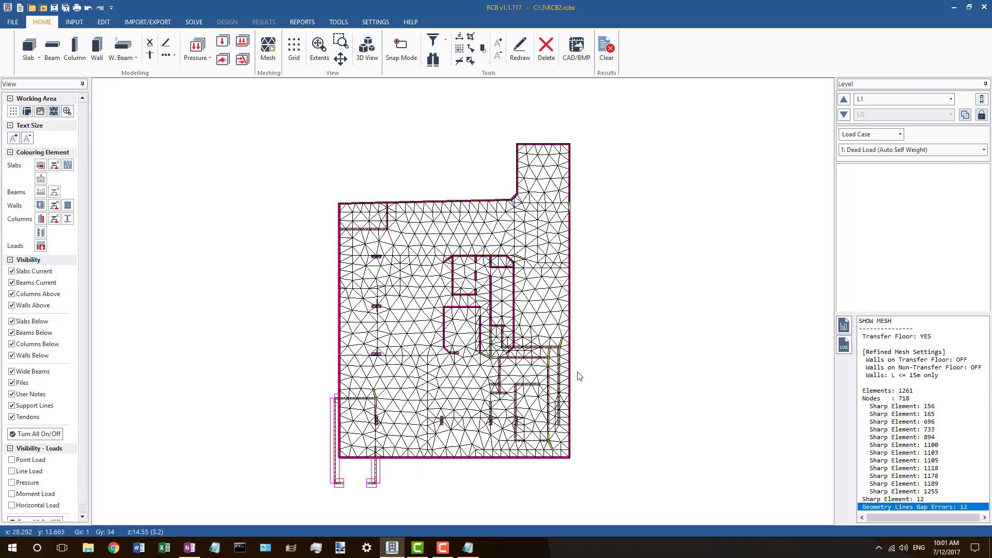
# Step: Compare with level L2, return to L1 and split the long east wall at the master point
pyautogui.click(844, 99)
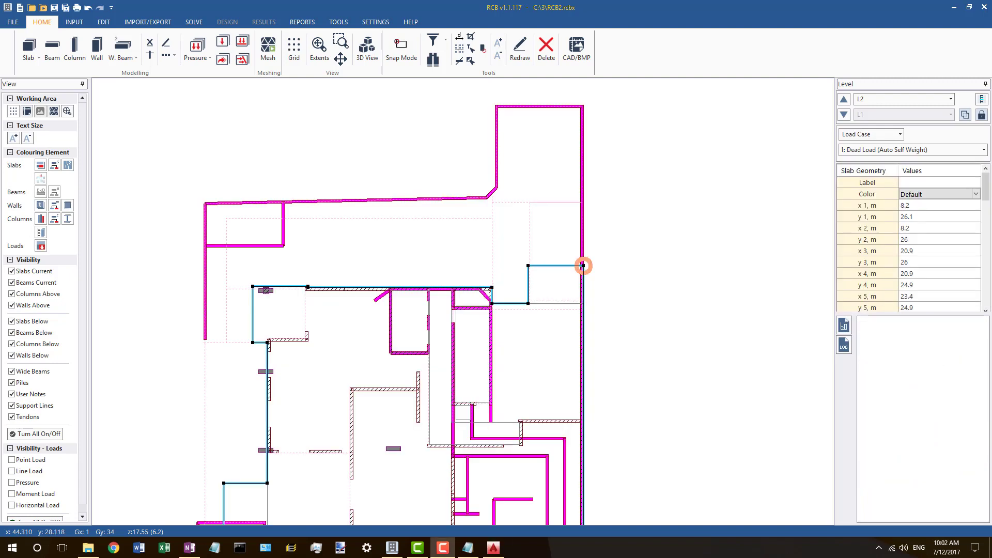
pyautogui.click(845, 114)
pyautogui.scroll(4, 589, 254)
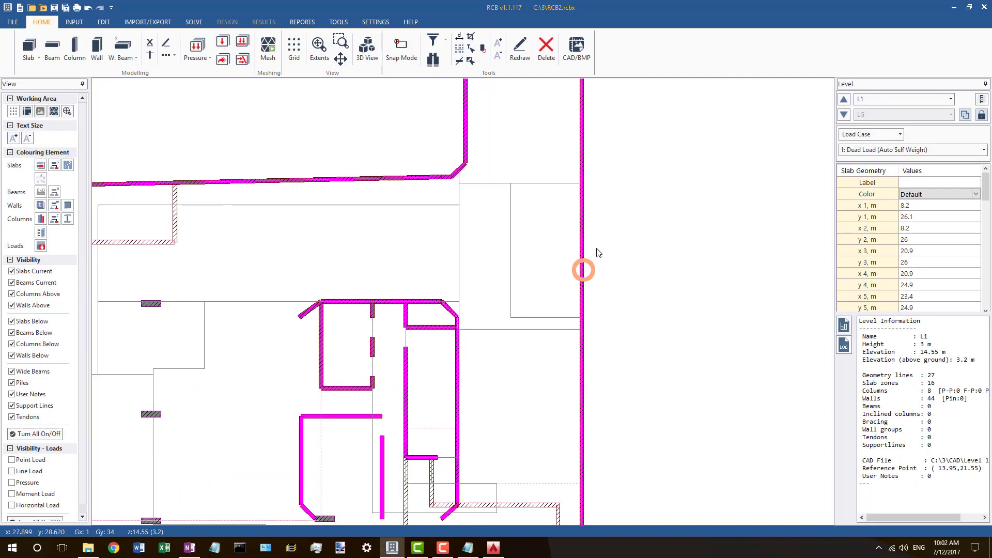
pyautogui.click(580, 259)
pyautogui.click(580, 260)
pyautogui.rightClick(581, 260)
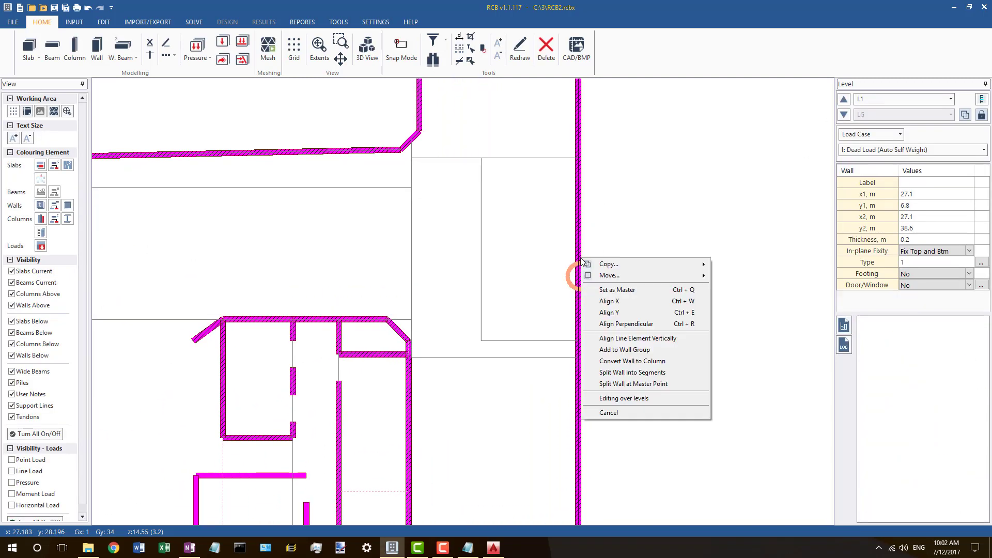
pyautogui.click(581, 277)
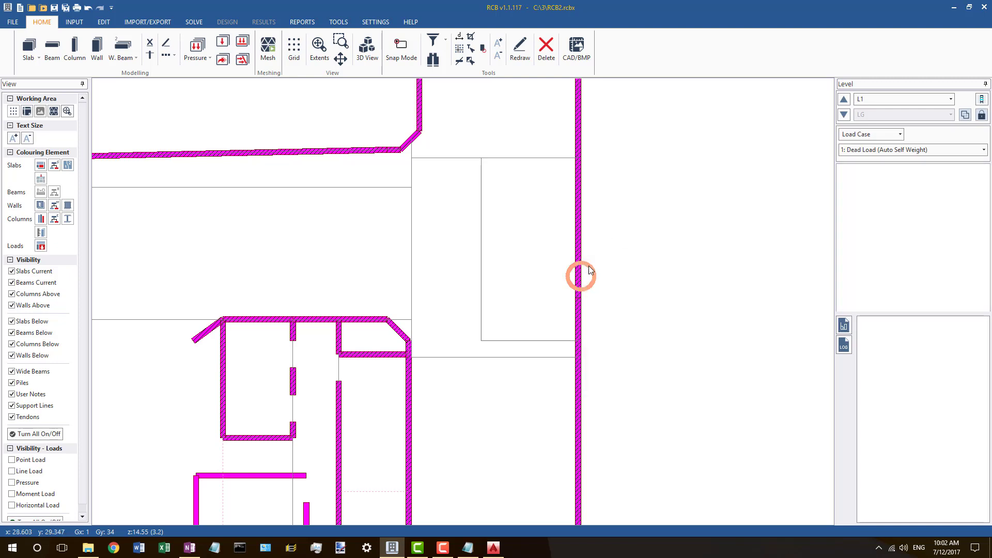
pyautogui.rightClick(583, 272)
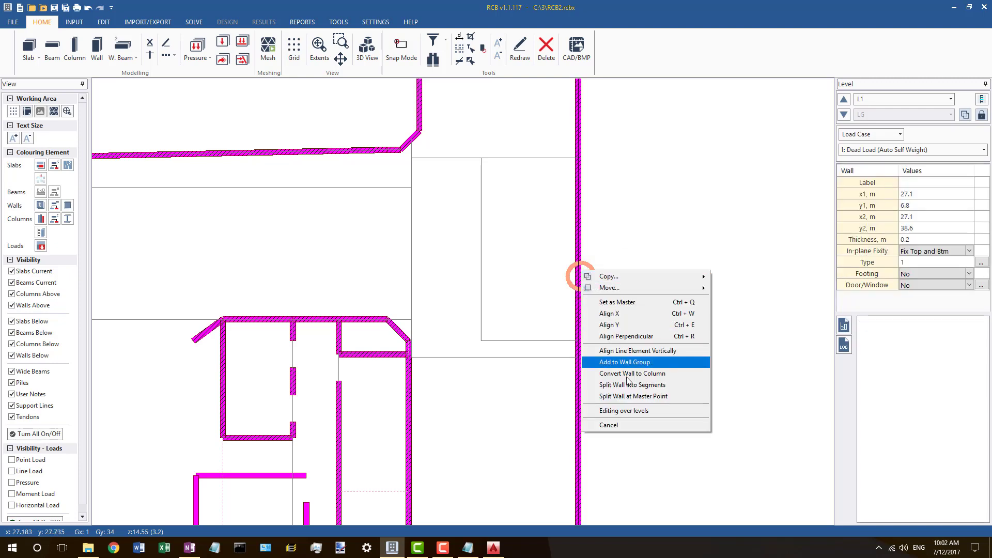
pyautogui.click(616, 396)
pyautogui.press('Return')
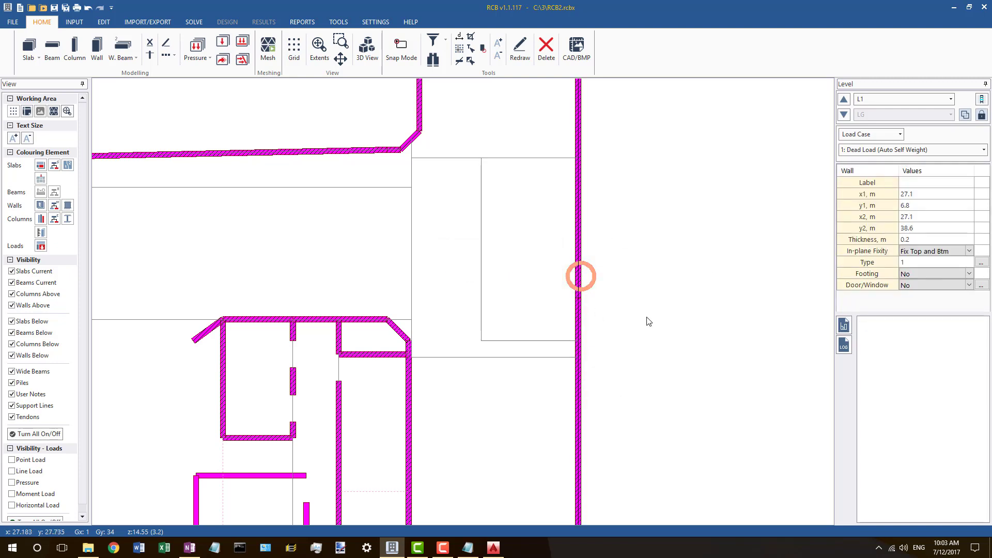
# Step: Delete the part of L1's east wall that lies north of the split point
pyautogui.scroll(-2, 633, 302)
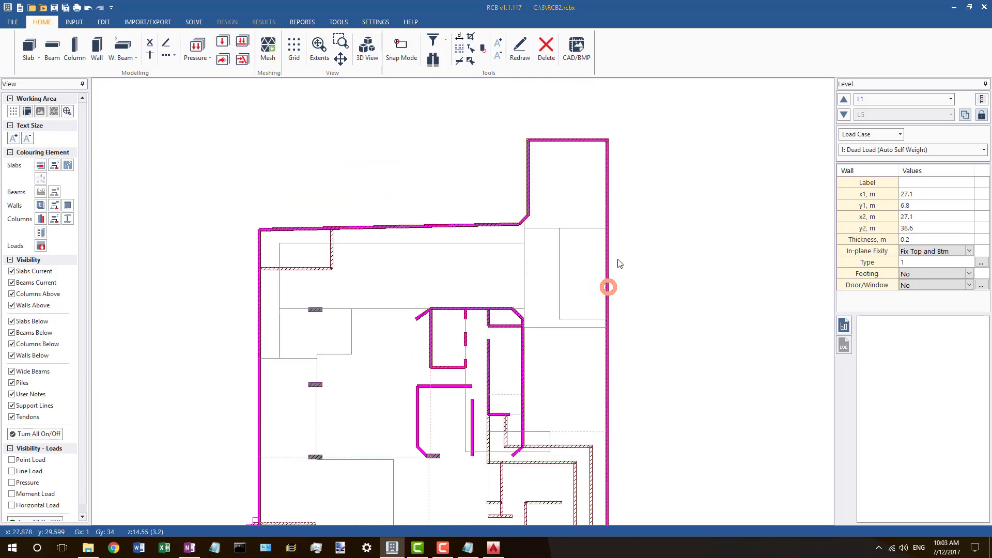
pyautogui.scroll(2, 615, 257)
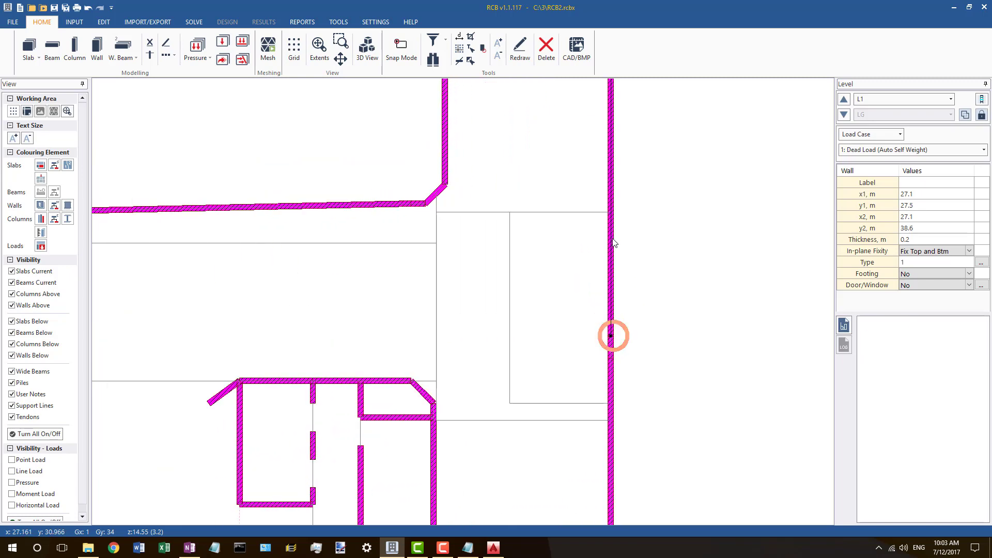
pyautogui.scroll(-2, 622, 281)
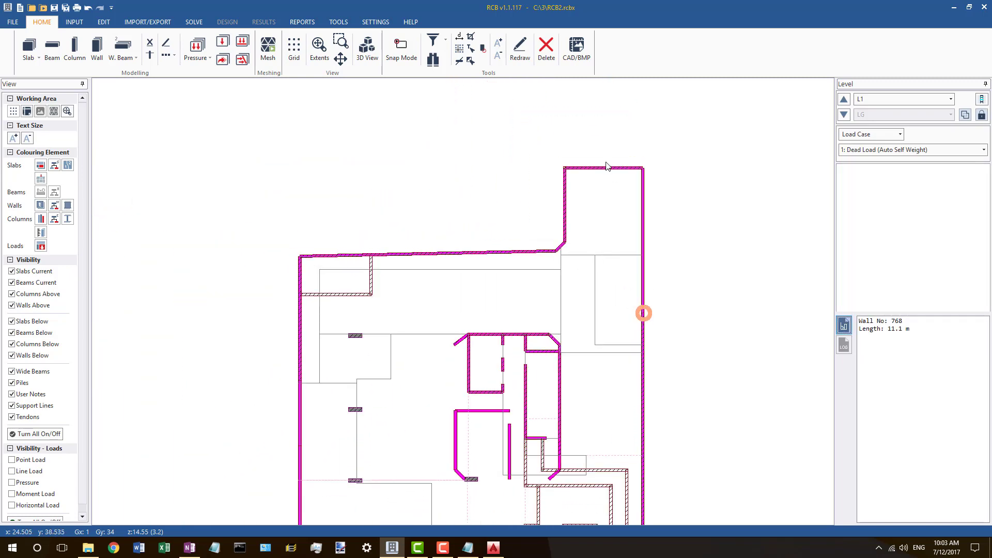
# Step: Delete the north wall and the adjoining west wall of the plan's north-east projection on L1
pyautogui.scroll(2, 626, 177)
pyautogui.click(623, 172)
pyautogui.click(522, 163)
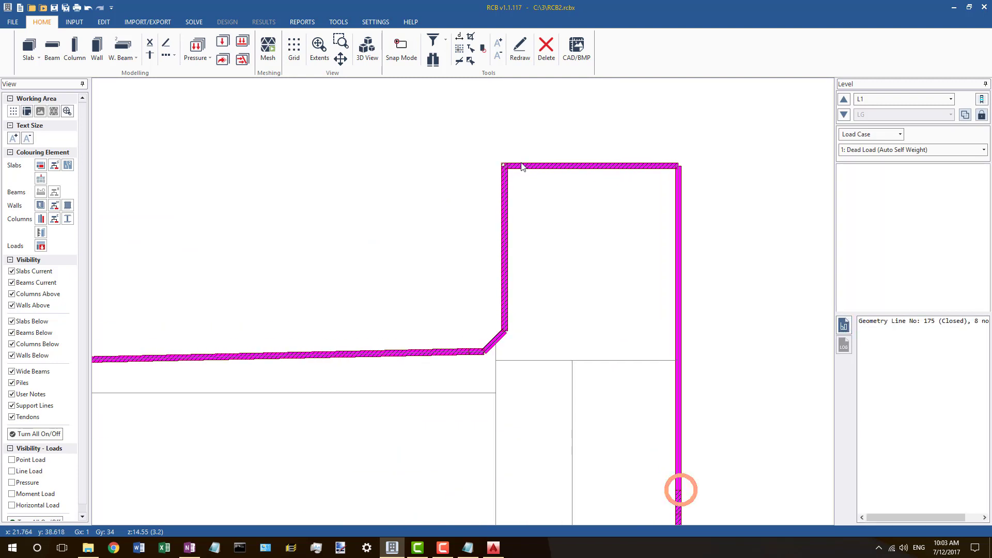
pyautogui.click(518, 164)
pyautogui.press('Delete')
pyautogui.press('Return')
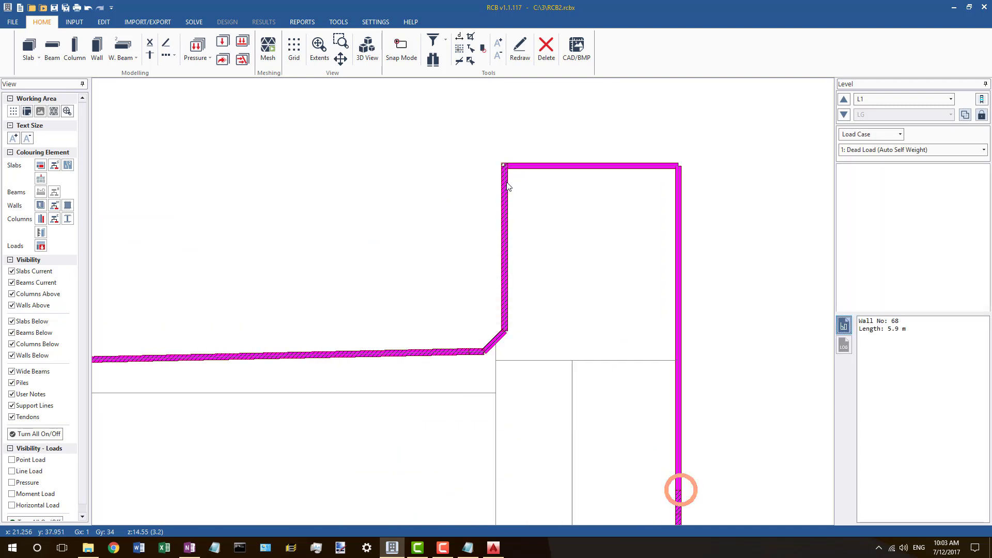
pyautogui.click(506, 182)
pyautogui.press('Delete')
pyautogui.press('Return')
# Step: Delete the diagonal corner wall, the long sloped north wall and the short wall piece between them
pyautogui.scroll(3, 497, 345)
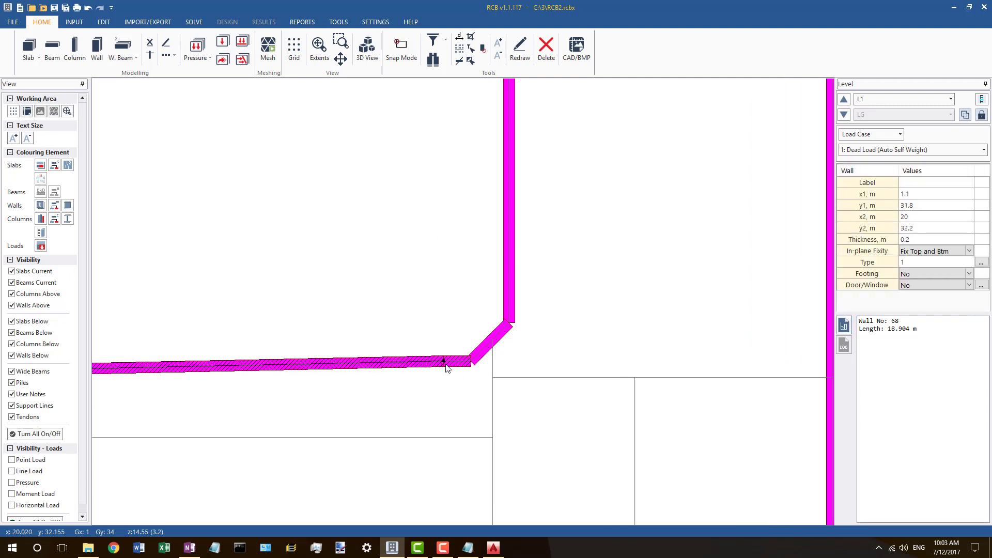
pyautogui.scroll(-3, 666, 282)
pyautogui.scroll(-2, 674, 280)
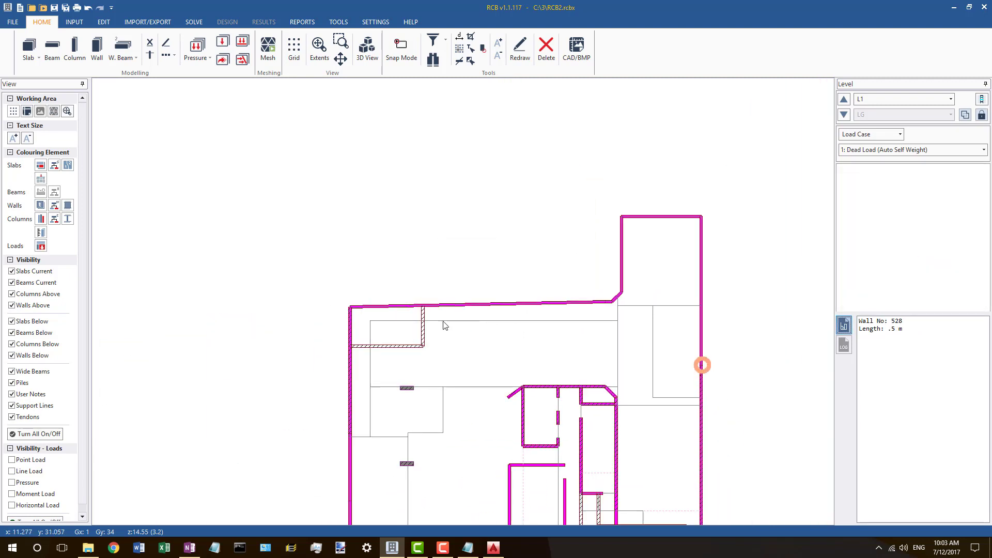
# Step: Check level L2, return to L1 and delete the two inner walls enclosing the north-west corner room
pyautogui.scroll(-2, 481, 309)
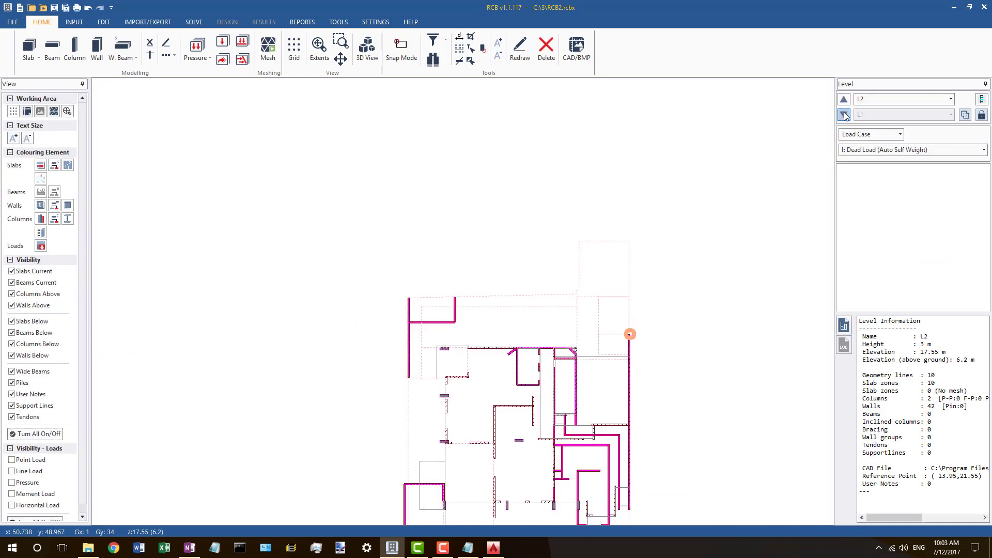
pyautogui.scroll(2, 432, 327)
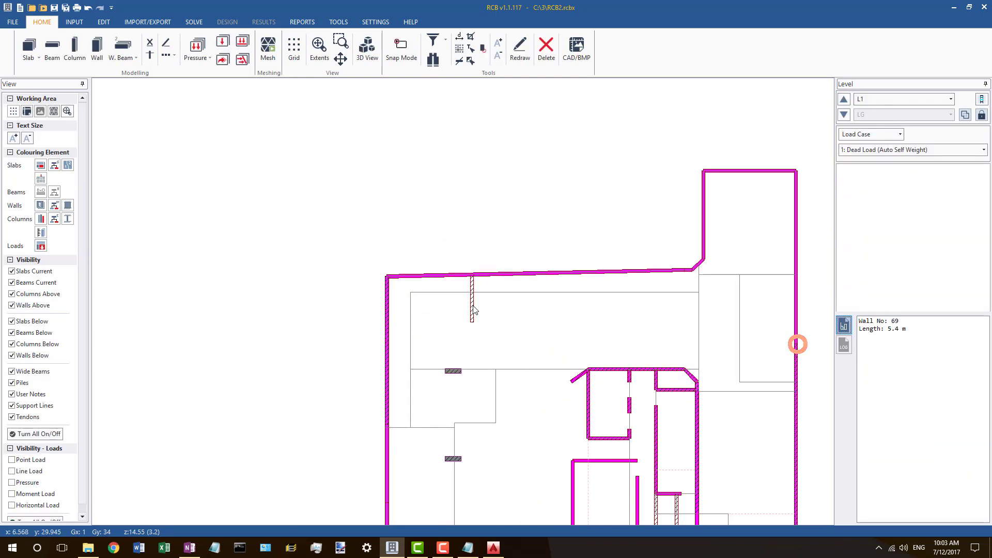
pyautogui.scroll(2, 388, 318)
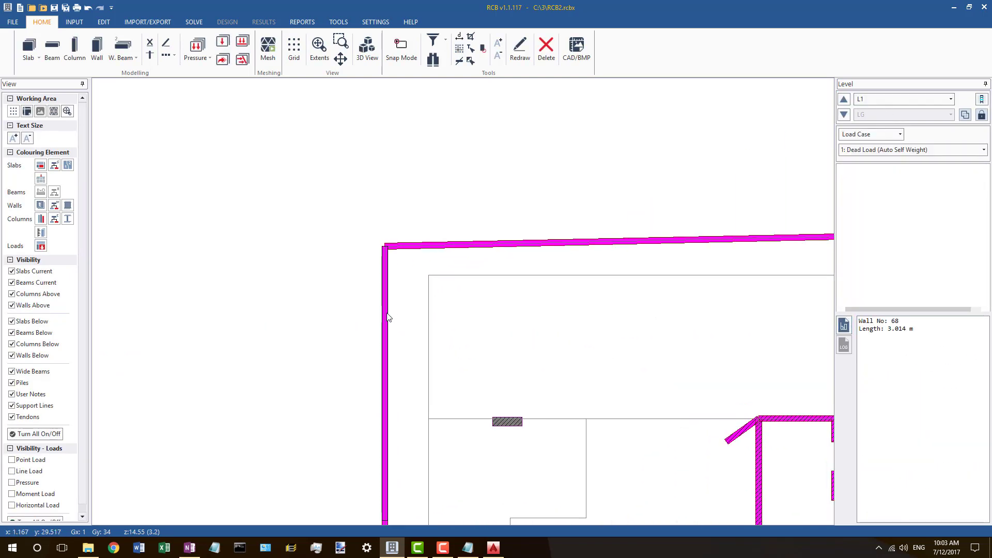
# Step: Compare L1 with L2, then on L2 insert a node where the slab outline crosses the south-west room's north wall
pyautogui.scroll(-3, 388, 222)
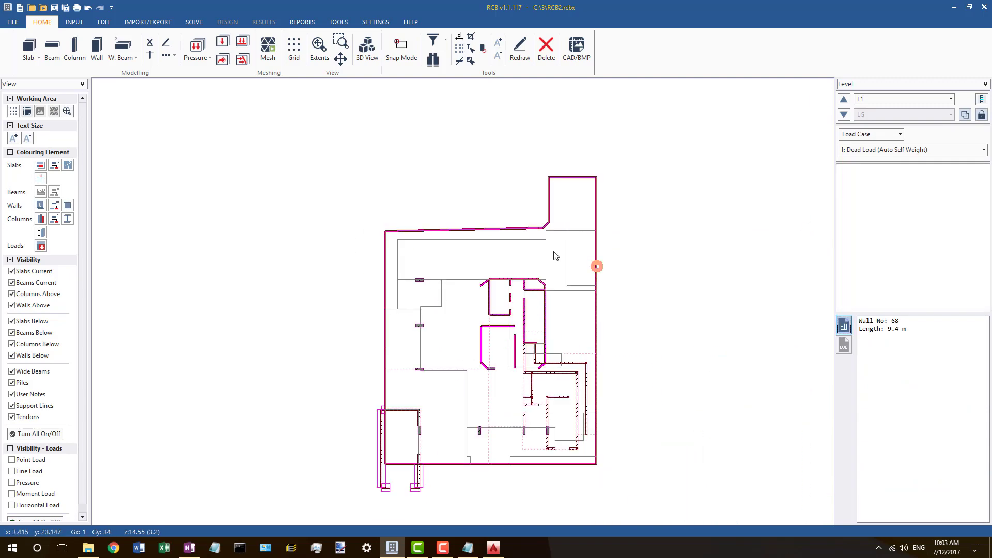
pyautogui.click(844, 101)
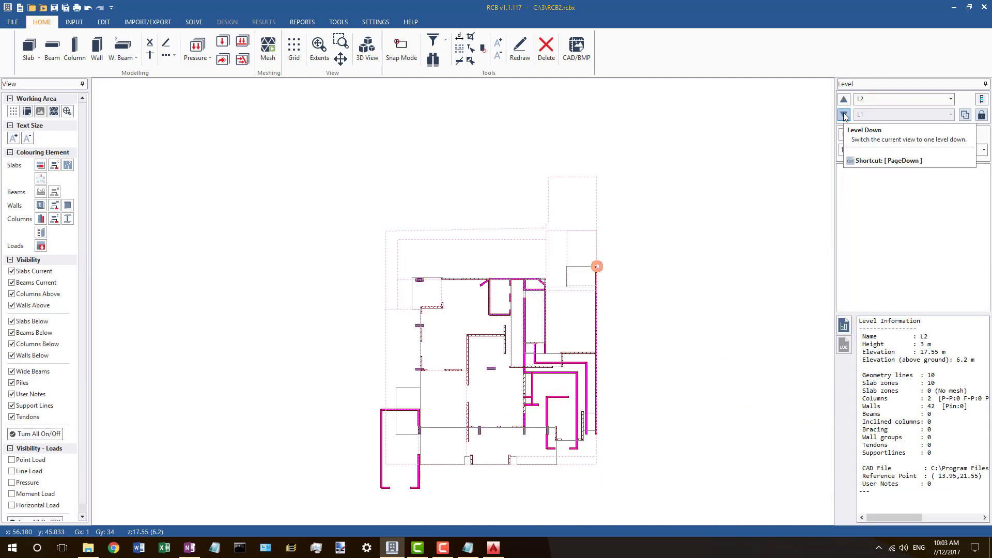
pyautogui.click(843, 114)
pyautogui.click(844, 99)
pyautogui.scroll(2, 534, 301)
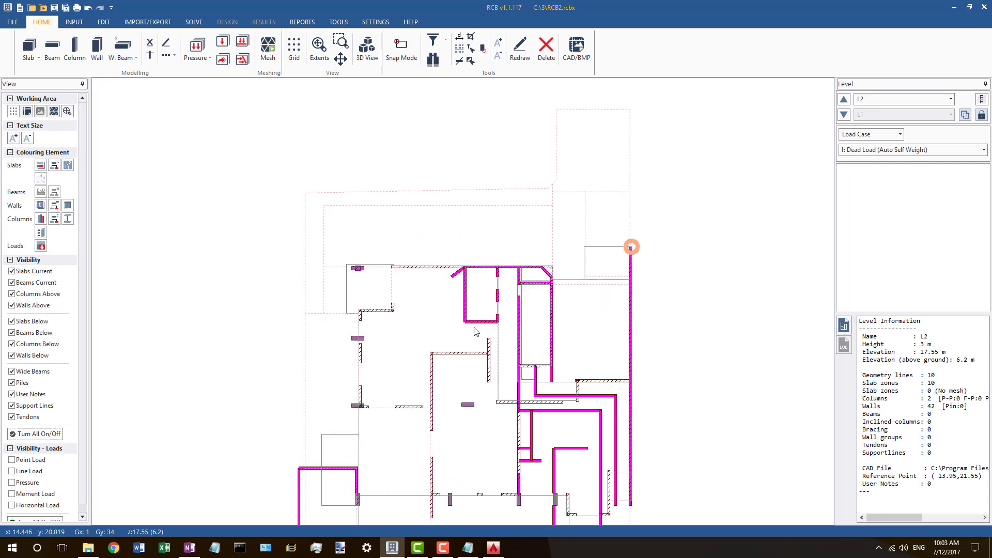
pyautogui.scroll(-2, 593, 232)
pyautogui.click(601, 235)
pyautogui.scroll(5, 506, 381)
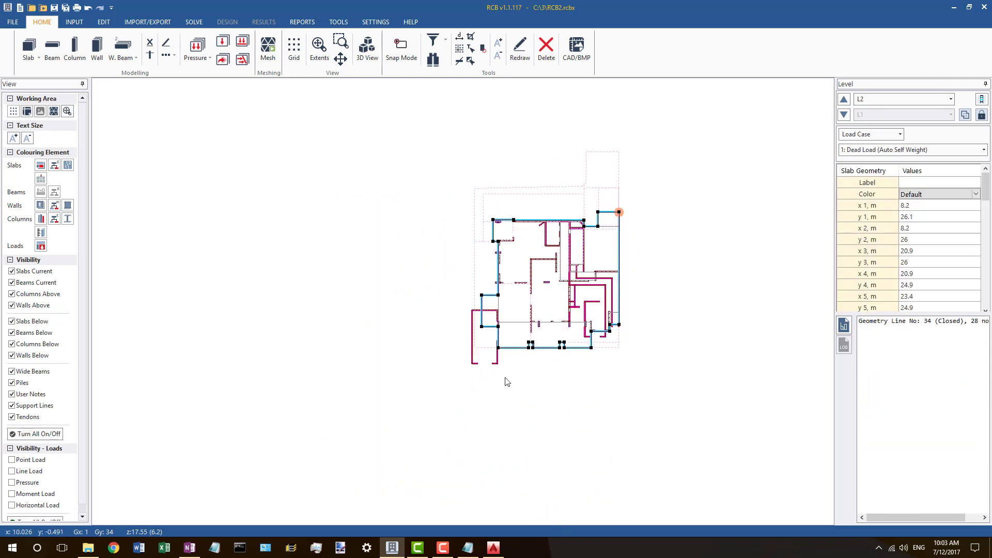
pyautogui.scroll(3, 502, 344)
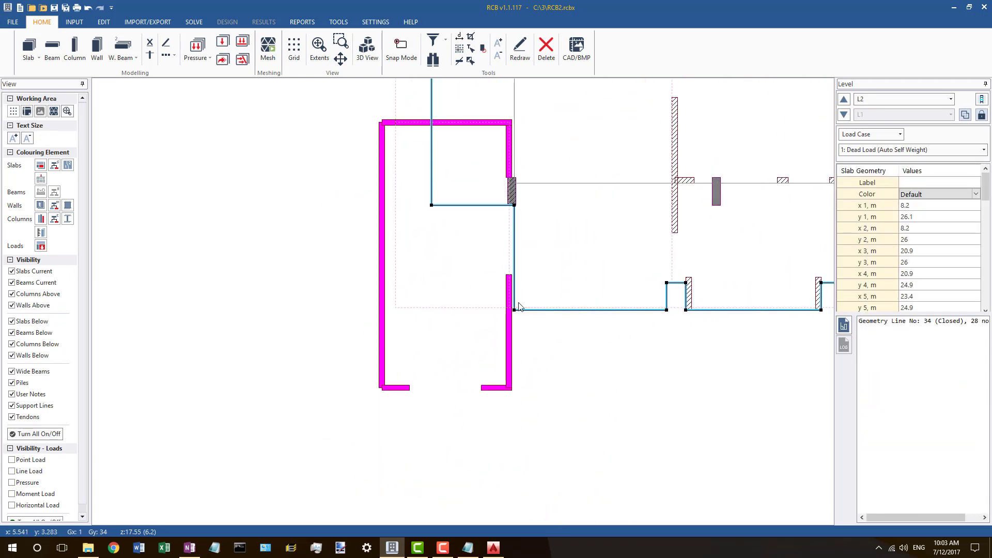
pyautogui.scroll(-1, 467, 324)
pyautogui.scroll(1, 434, 168)
pyautogui.rightClick(435, 148)
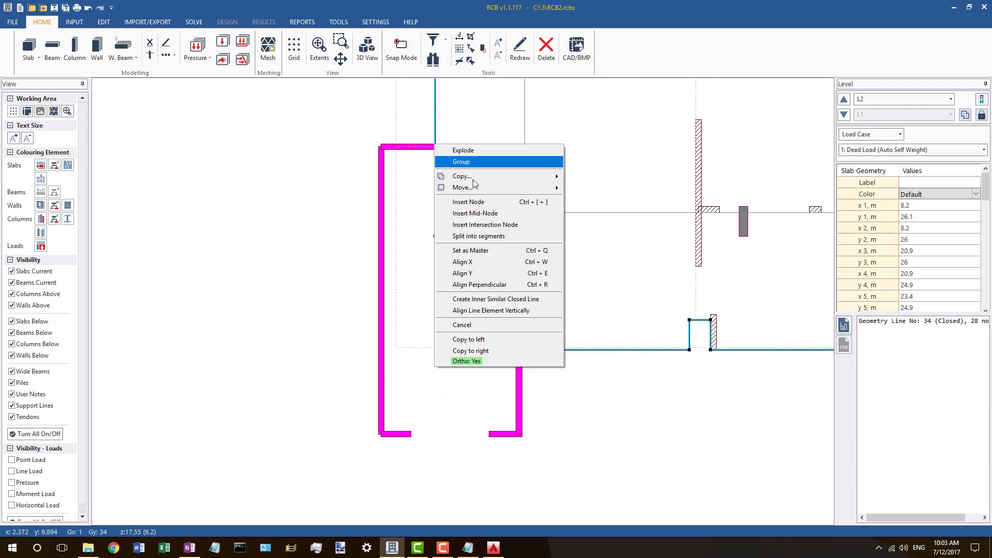
pyautogui.click(446, 200)
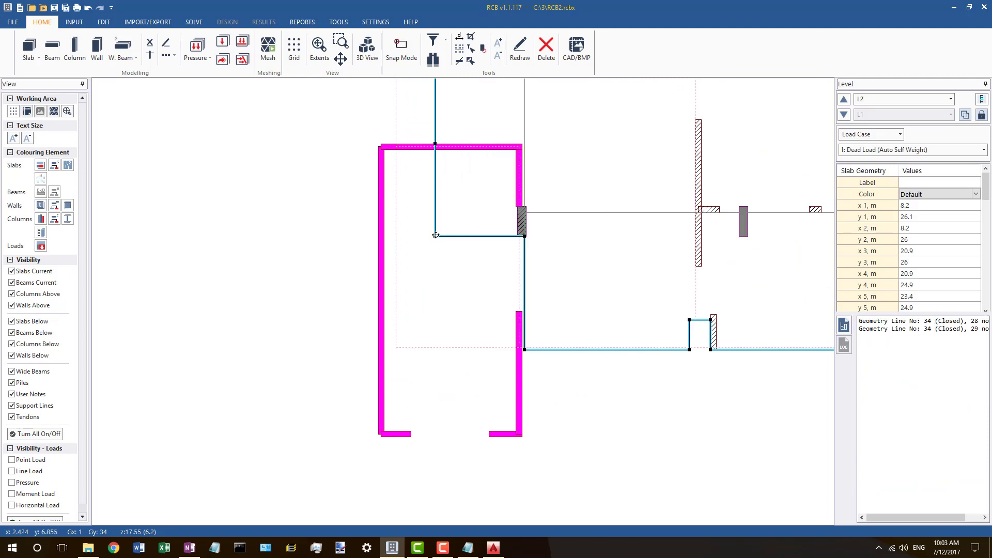
# Step: Move the slab outline's corner node from inside the south-west room to the room's south-west wall corner
pyautogui.moveTo(436, 235); pyautogui.dragTo(381, 434)
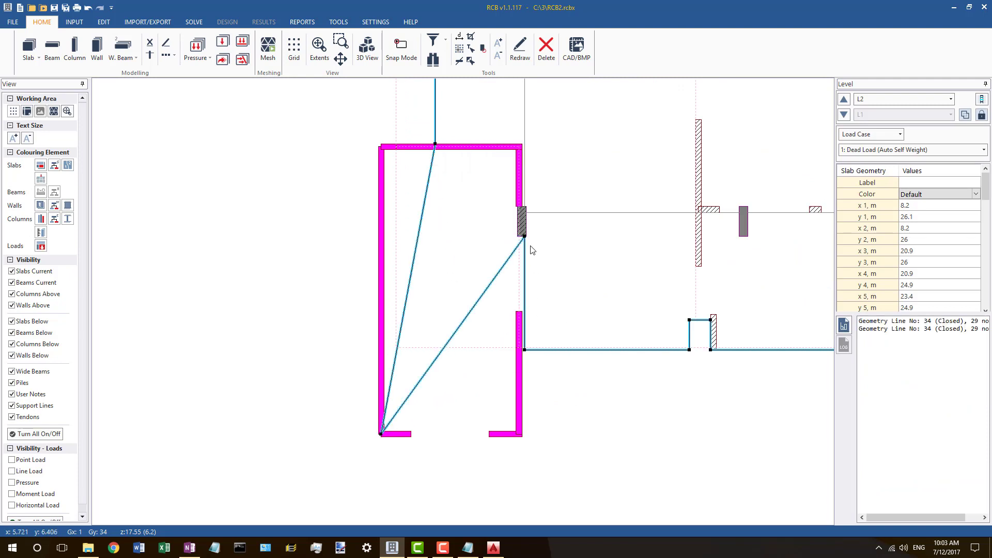
pyautogui.rightClick(500, 279)
pyautogui.press('Escape')
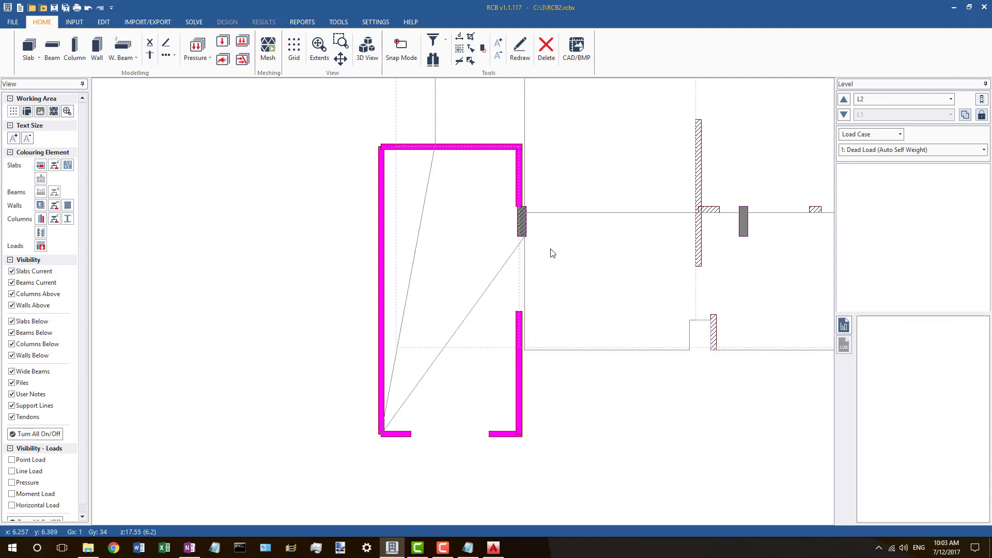
# Step: Draw an open slab line along the outline's vertical edge from (5.4, 3) to (5.4, 6.8)
pyautogui.press('s')
pyautogui.click(529, 351)
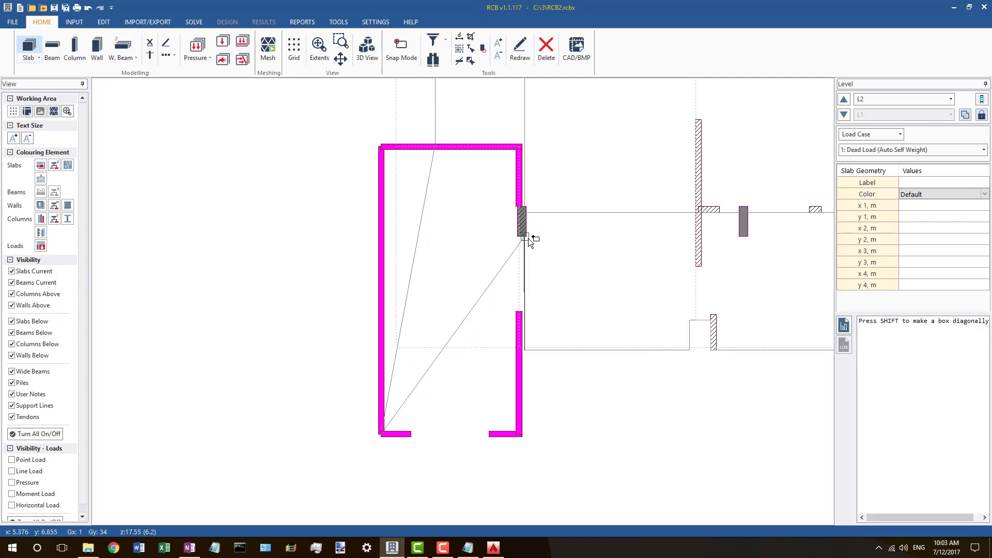
pyautogui.click(528, 243)
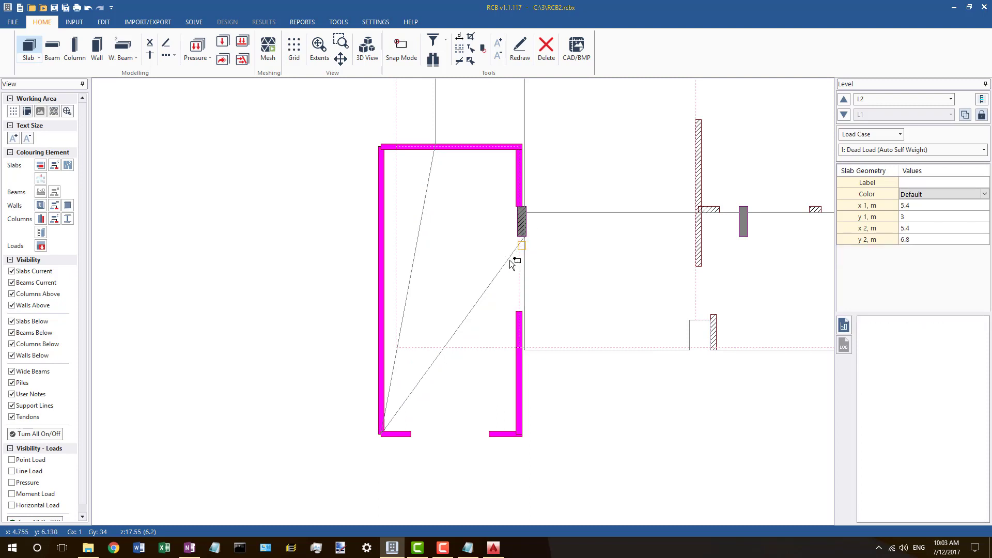
pyautogui.press('Escape')
# Step: Move the slab outline's node at the column's lower end to the south-west room's south-east wall corner
pyautogui.click(510, 262)
pyautogui.moveTo(524, 235); pyautogui.dragTo(503, 370)
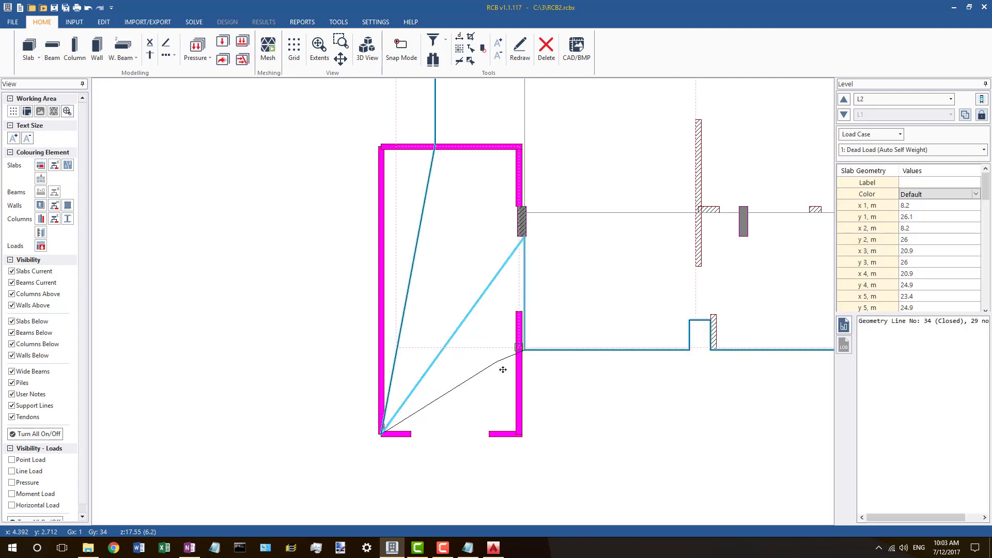
pyautogui.moveTo(523, 433); pyautogui.dragTo(516, 433)
pyautogui.scroll(3, 518, 444)
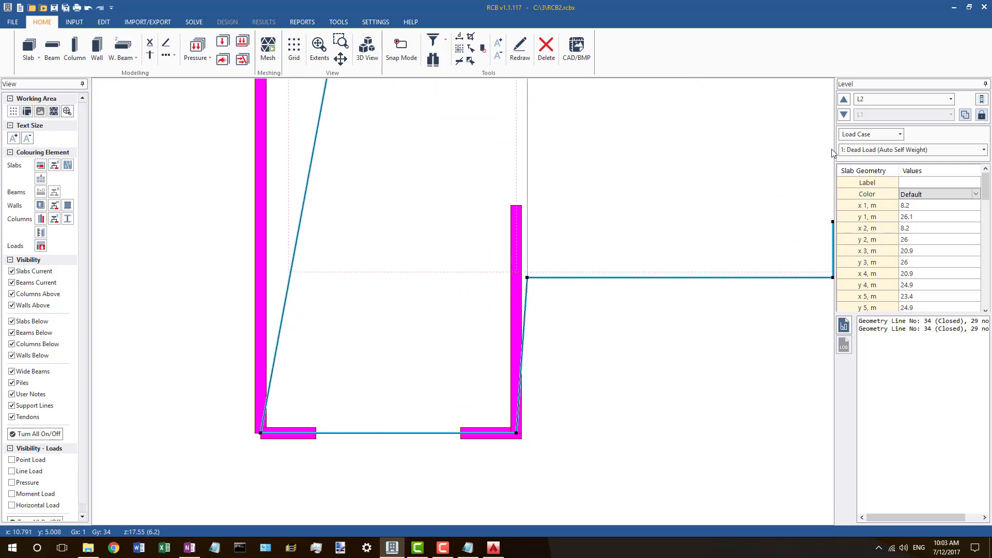
# Step: On L1, shorten the short wall at the room's south-east corner to 1 m and return to L2
pyautogui.click(843, 115)
pyautogui.click(519, 433)
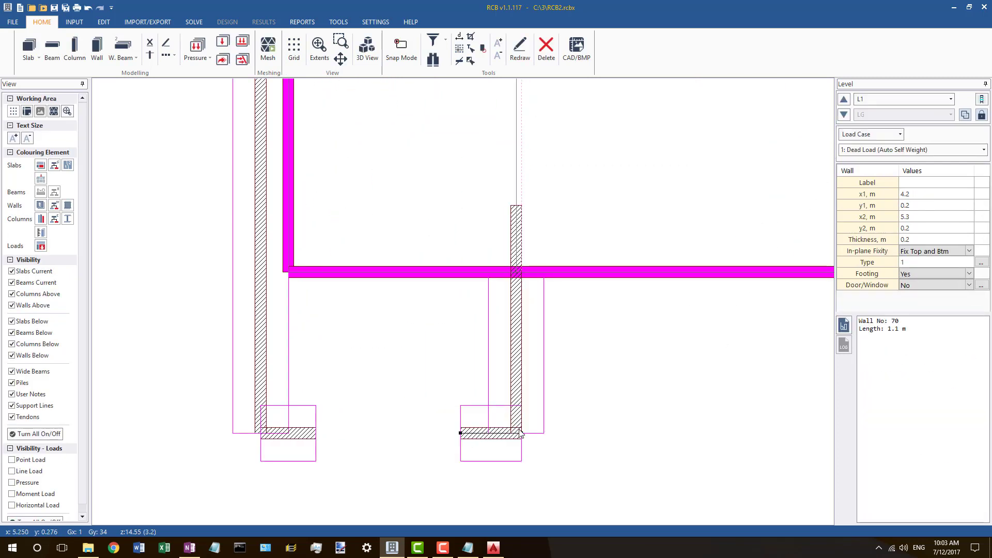
pyautogui.press('Escape')
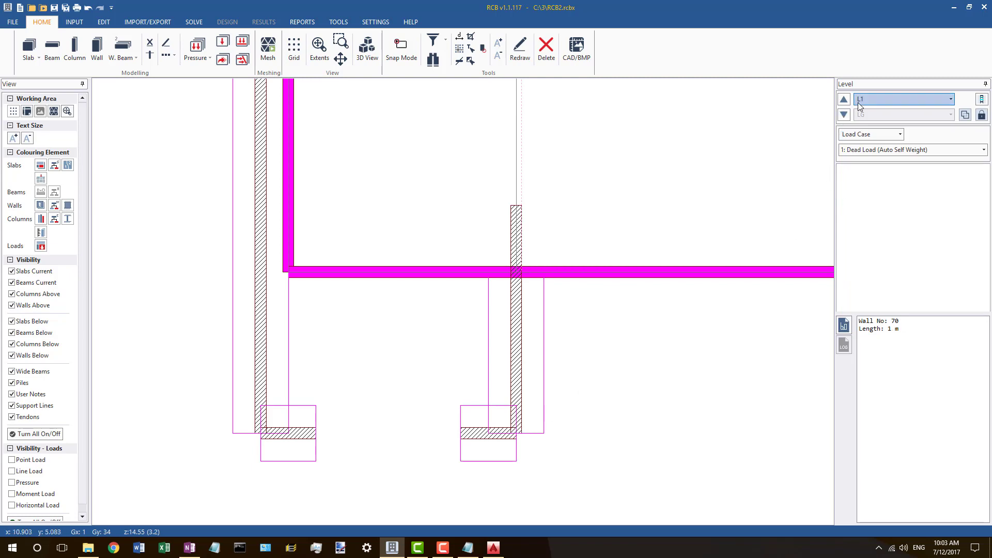
pyautogui.click(844, 100)
pyautogui.click(506, 435)
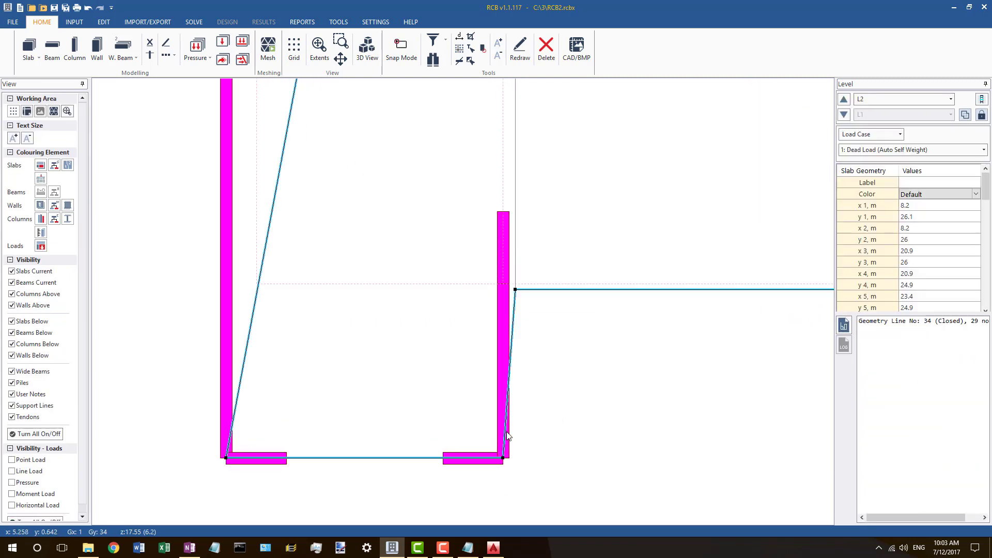
pyautogui.rightClick(503, 457)
pyautogui.click(531, 455)
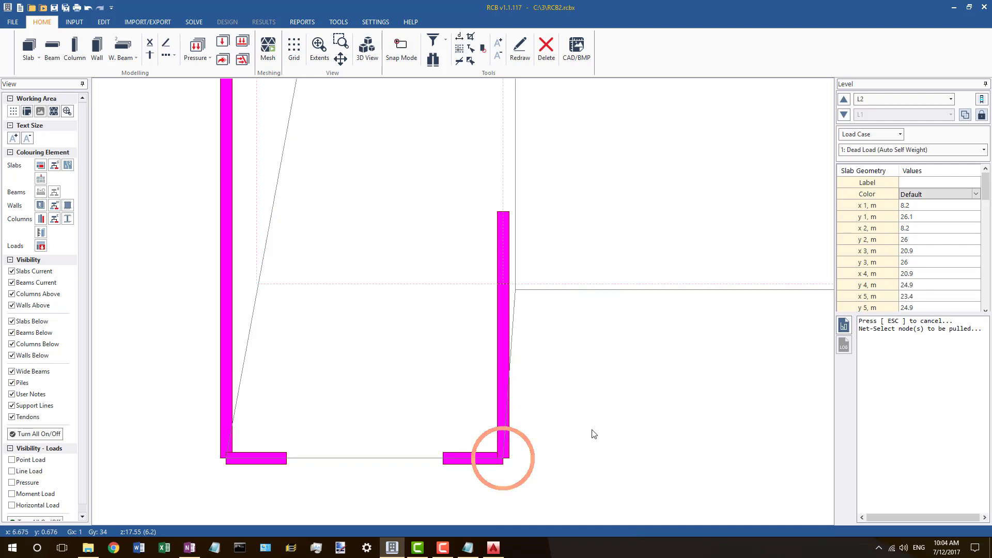
# Step: Set the outline's node at the room's south-east corner as master and align the node above it in X
pyautogui.click(496, 458)
pyautogui.rightClick(502, 458)
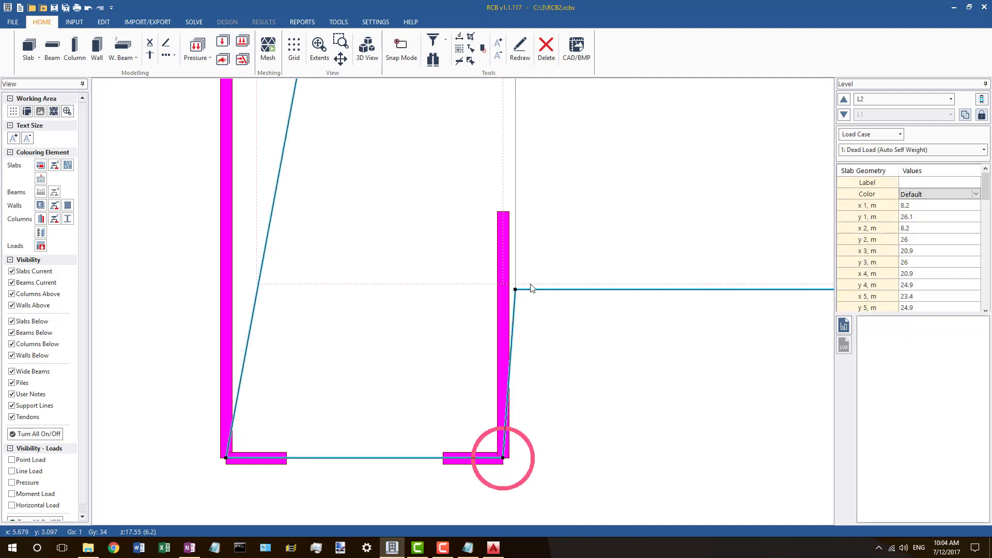
pyautogui.click(543, 467)
pyautogui.rightClick(515, 289)
pyautogui.click(552, 408)
# Step: Insert a node on the outline's sloping edge inside the room and move it to the room's north-west wall corner
pyautogui.scroll(-5, 520, 429)
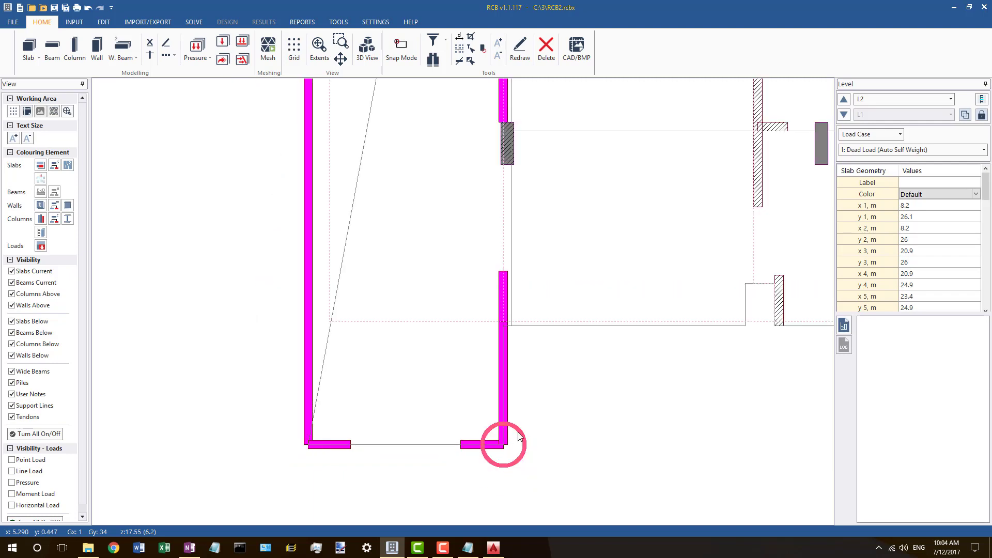
pyautogui.scroll(1, 474, 381)
pyautogui.click(423, 231)
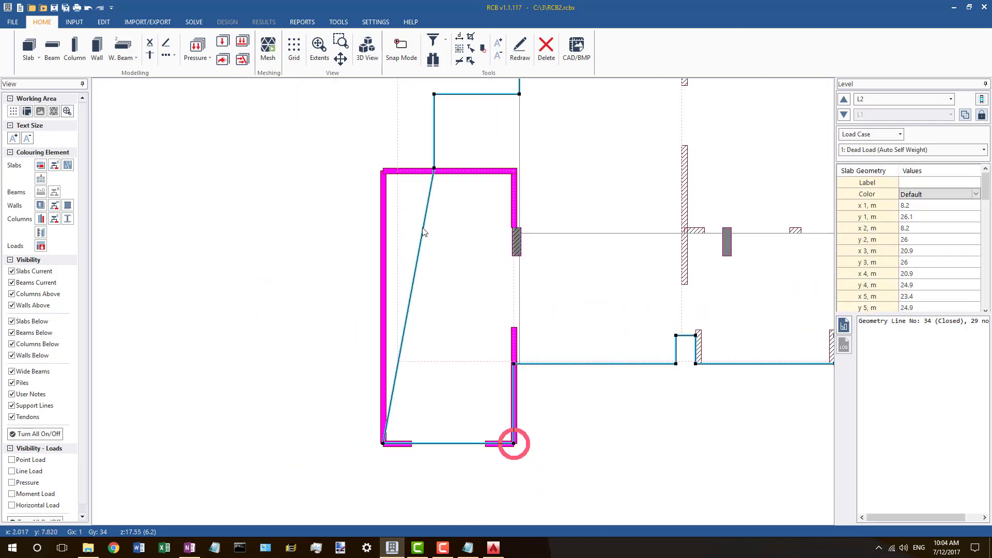
pyautogui.rightClick(424, 227)
pyautogui.click(455, 286)
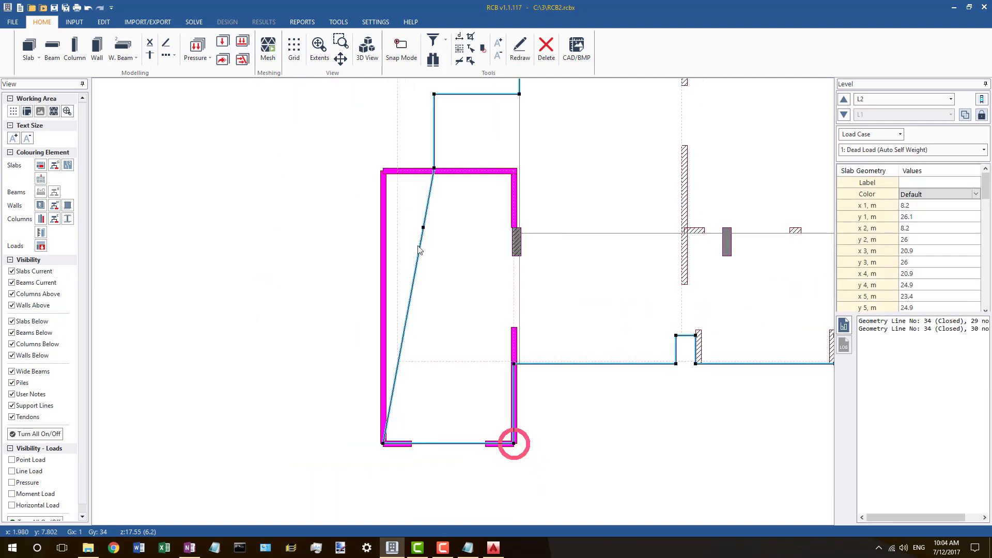
pyautogui.moveTo(423, 228); pyautogui.dragTo(383, 169)
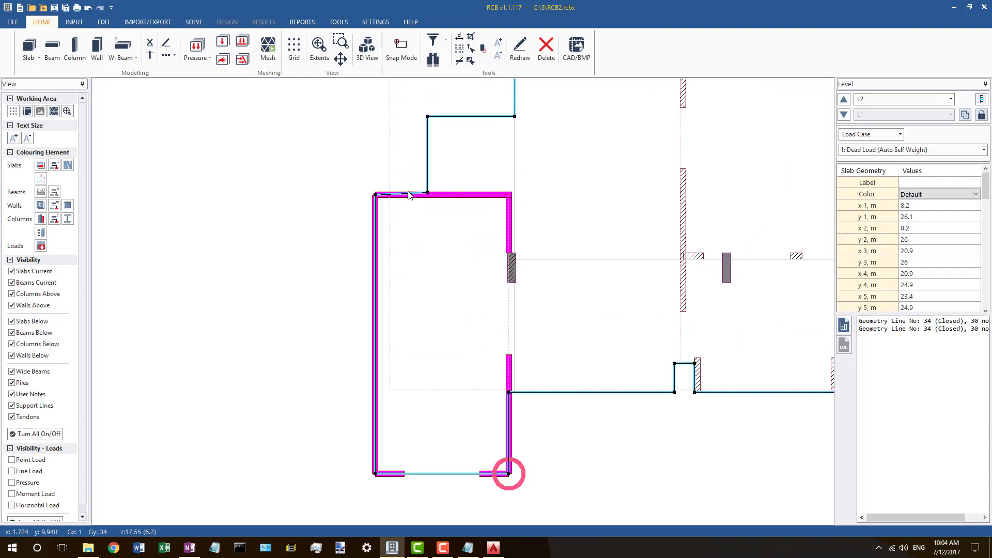
# Step: Set the outline's north-west room corner node as master and align the neighbouring node on the north wall in Y
pyautogui.rightClick(375, 195)
pyautogui.click(410, 300)
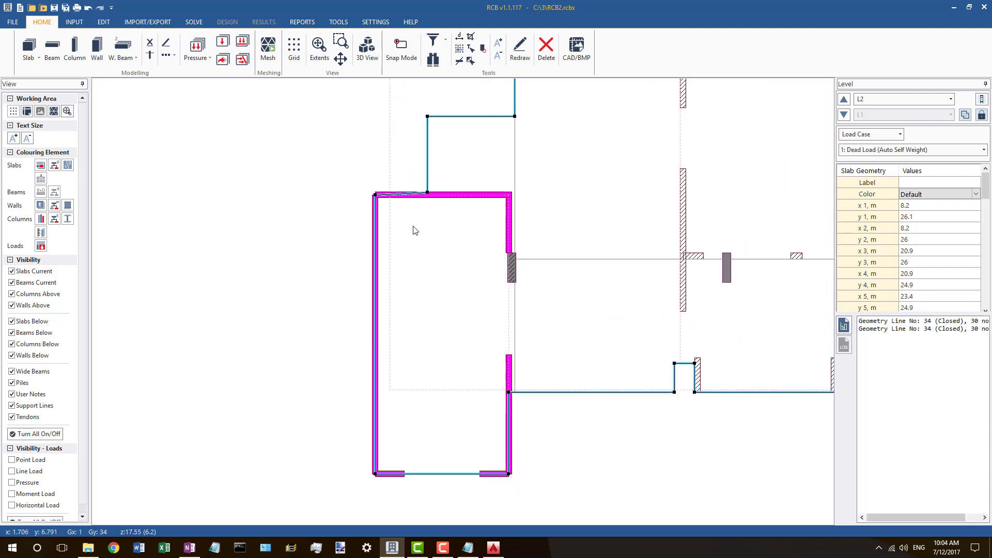
pyautogui.rightClick(428, 193)
pyautogui.click(457, 320)
pyautogui.click(334, 255)
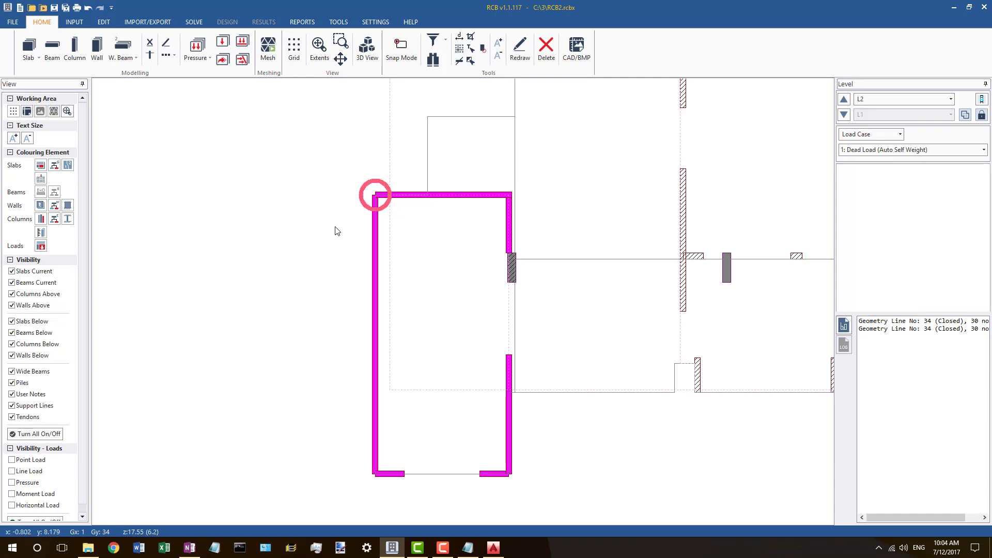
# Step: Move the open slab line's south end onto the room's east wall at (5.2, 3) and align its north end in X
pyautogui.click(436, 325)
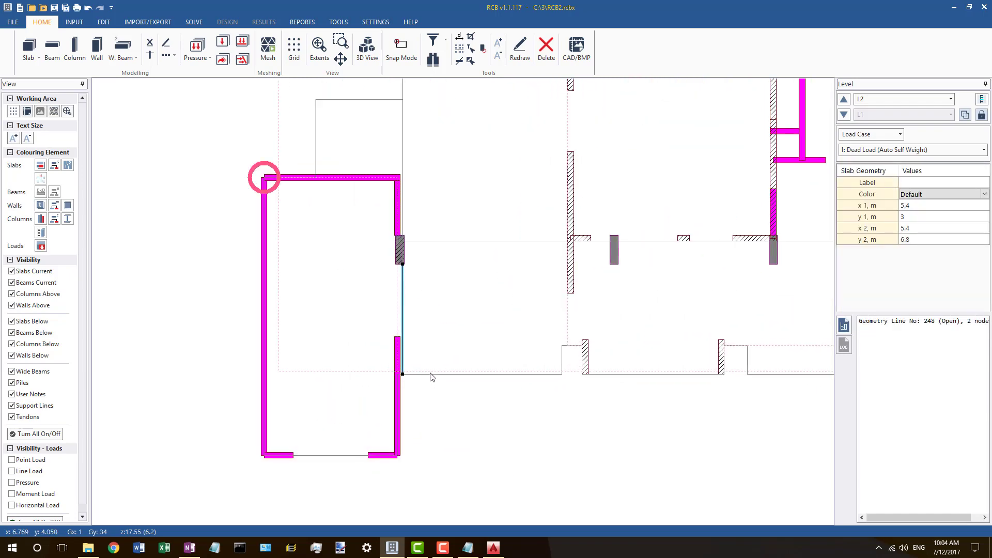
pyautogui.scroll(2, 432, 377)
pyautogui.moveTo(394, 373); pyautogui.dragTo(386, 374)
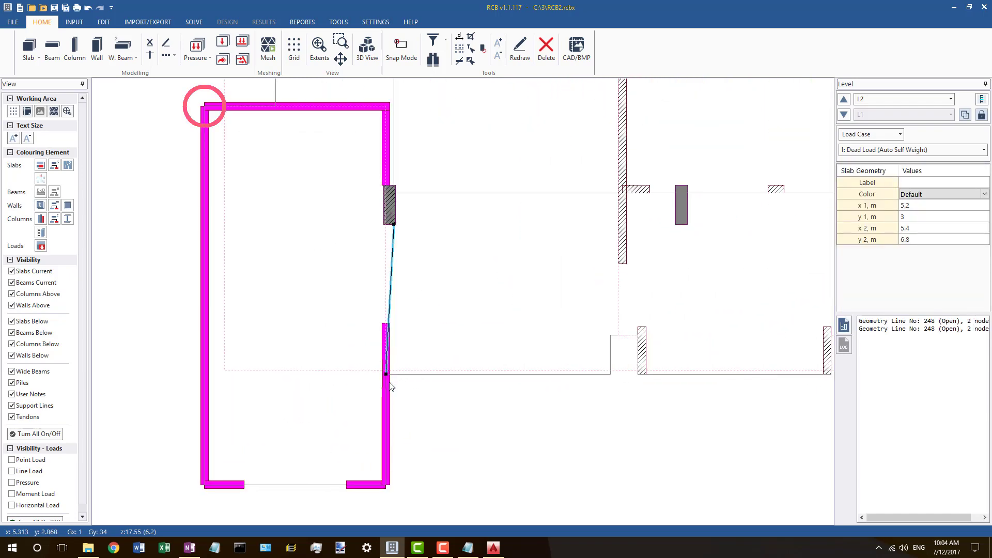
pyautogui.rightClick(385, 375)
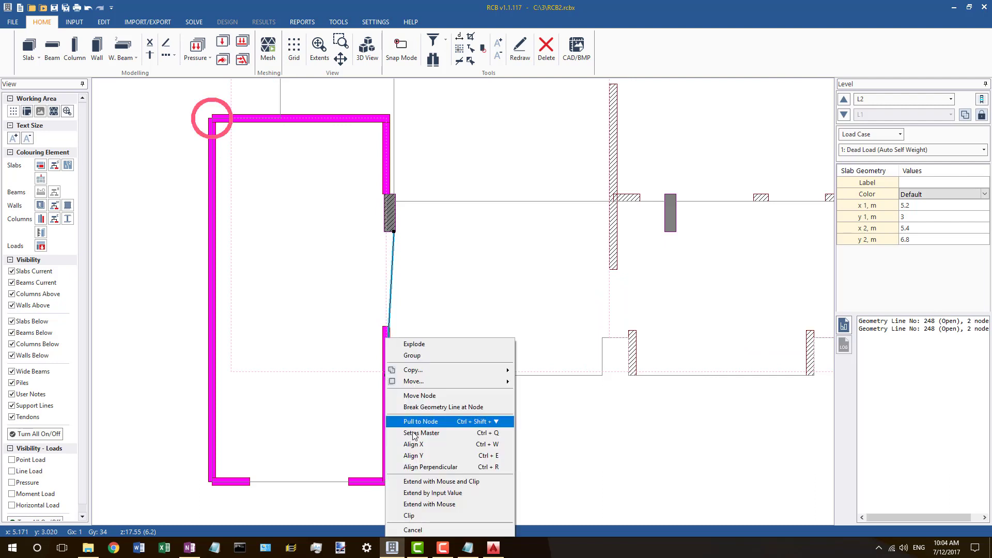
pyautogui.press('Escape')
pyautogui.rightClick(393, 231)
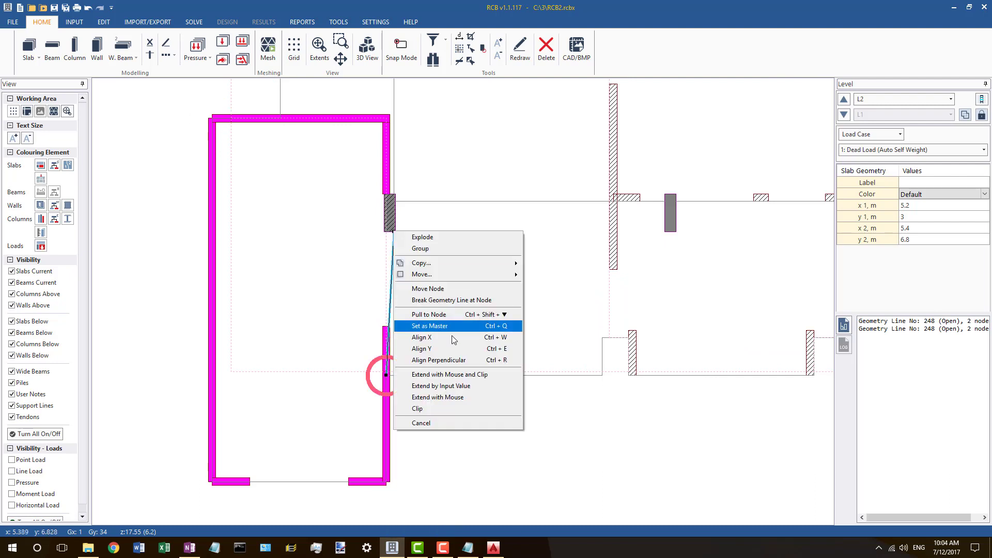
pyautogui.click(423, 331)
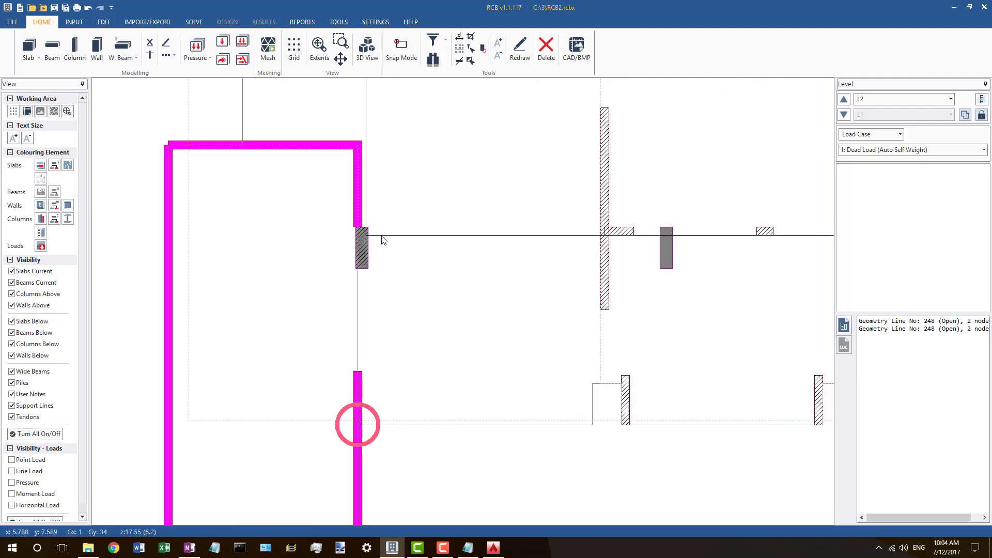
# Step: Align the short line's north end with the long horizontal slab line's west end, and adjust that west end to meet it at the column
pyautogui.click(381, 236)
pyautogui.scroll(-3, 384, 293)
pyautogui.scroll(2, 371, 289)
pyautogui.scroll(2, 371, 290)
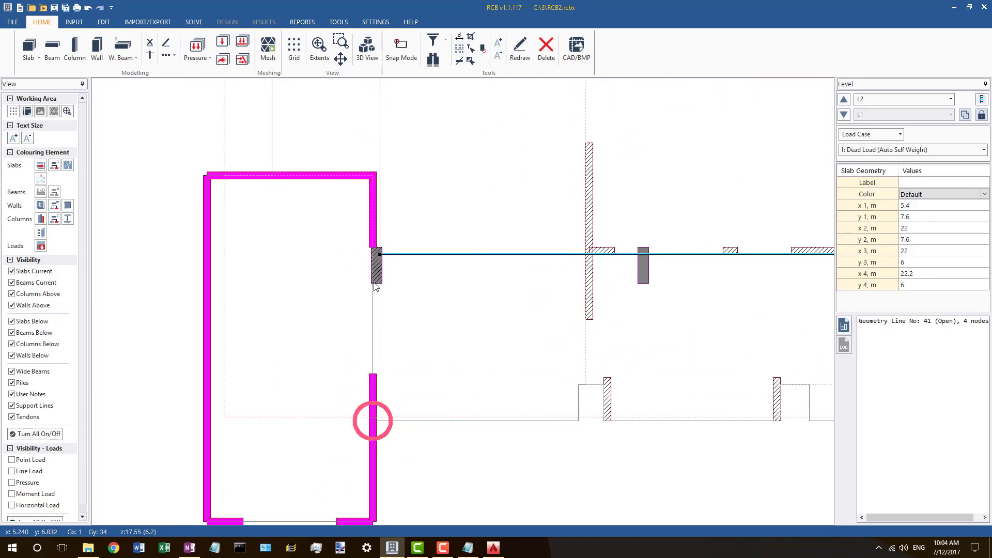
pyautogui.rightClick(378, 256)
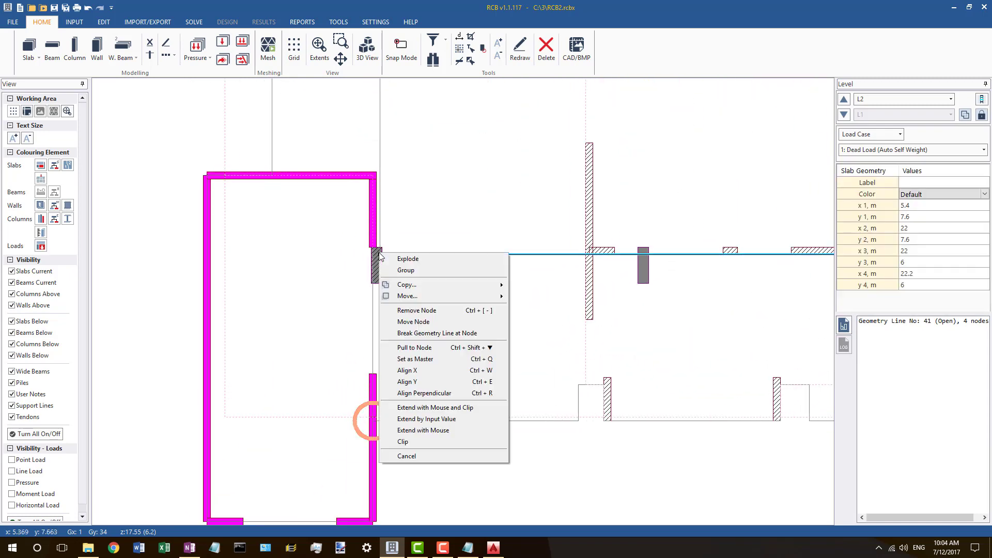
pyautogui.click(414, 359)
pyautogui.click(372, 287)
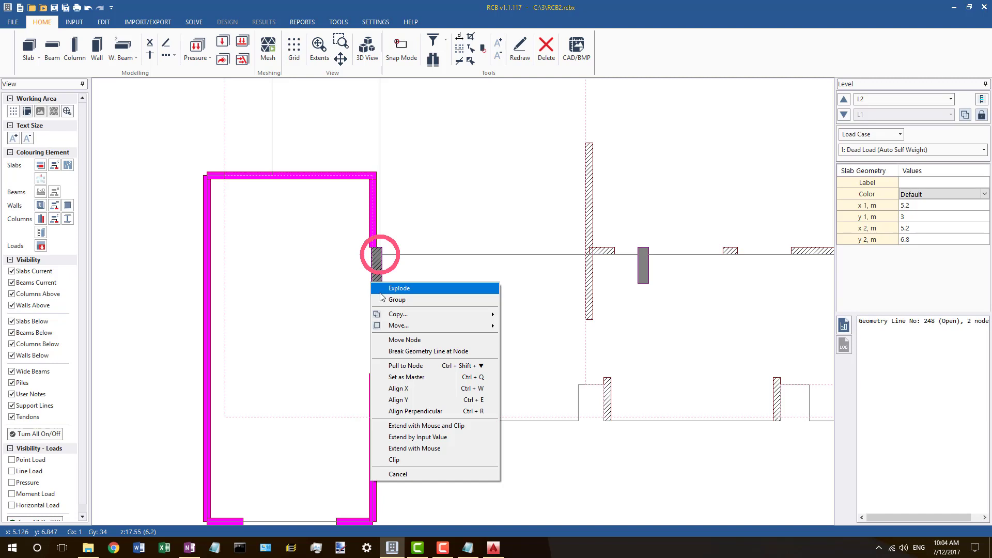
pyautogui.click(399, 378)
pyautogui.click(386, 256)
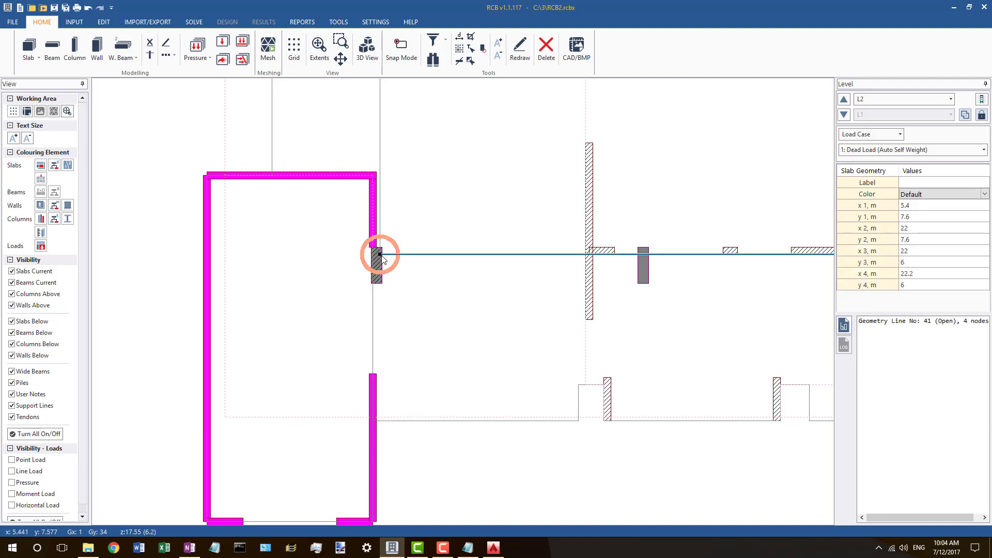
pyautogui.click(379, 255)
# Step: Select L2's closed slab outline and examine its boundary around the south-west room
pyautogui.scroll(-2, 408, 310)
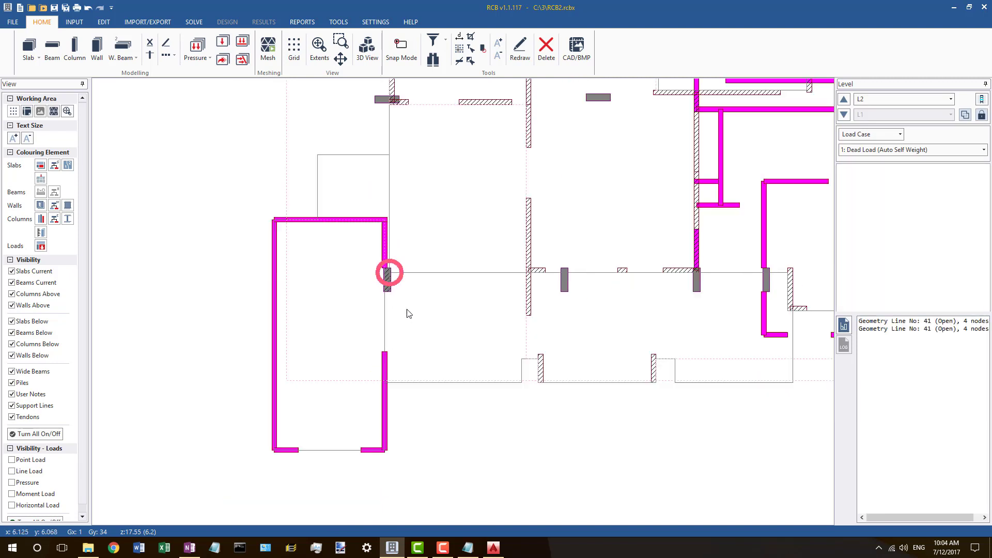
pyautogui.click(389, 233)
pyautogui.click(319, 219)
pyautogui.scroll(-8, 317, 259)
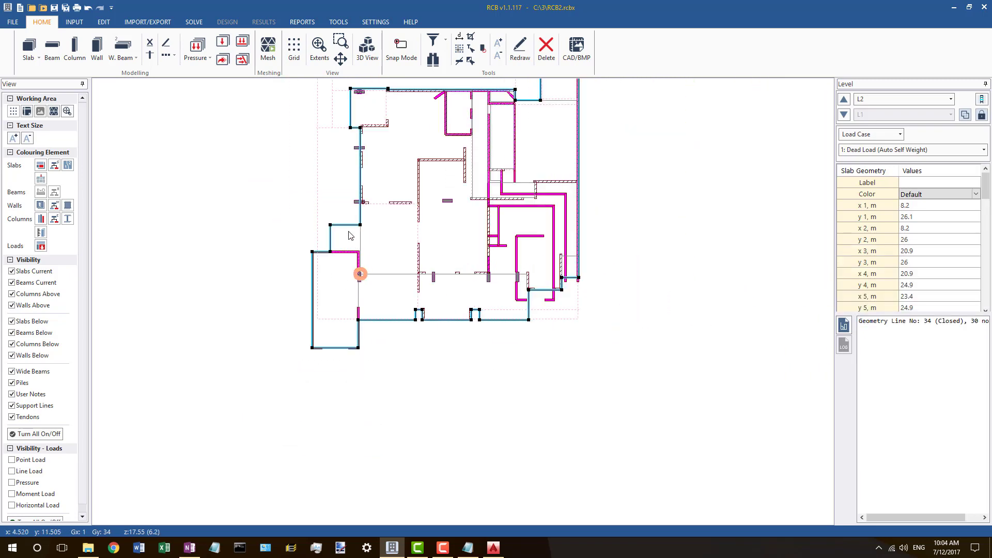
# Step: Extend the open slab line on the south-west room's east wall up to the room's north-east wall corner
pyautogui.scroll(12, 351, 238)
pyautogui.press('Escape')
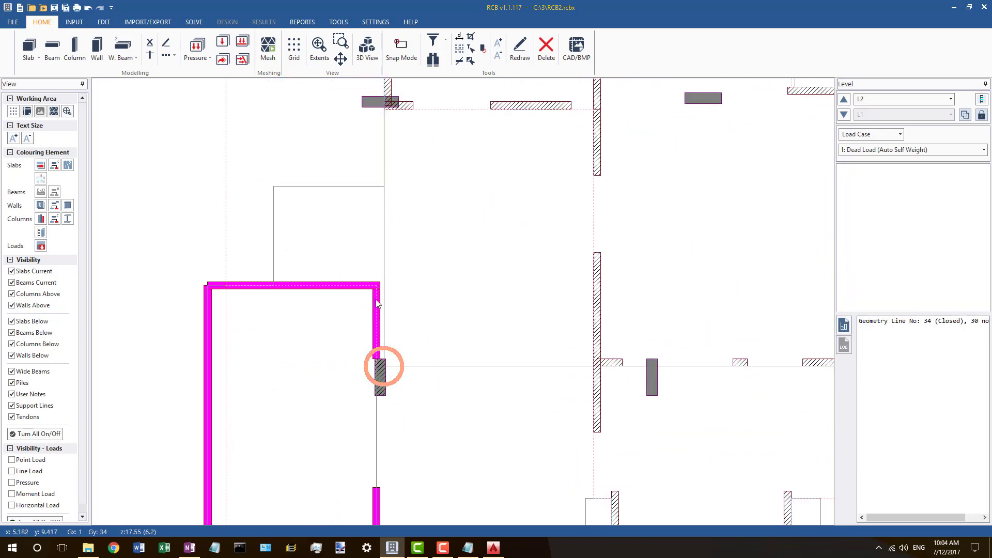
pyautogui.click(384, 260)
pyautogui.press('Escape')
pyautogui.click(378, 366)
pyautogui.press('Escape')
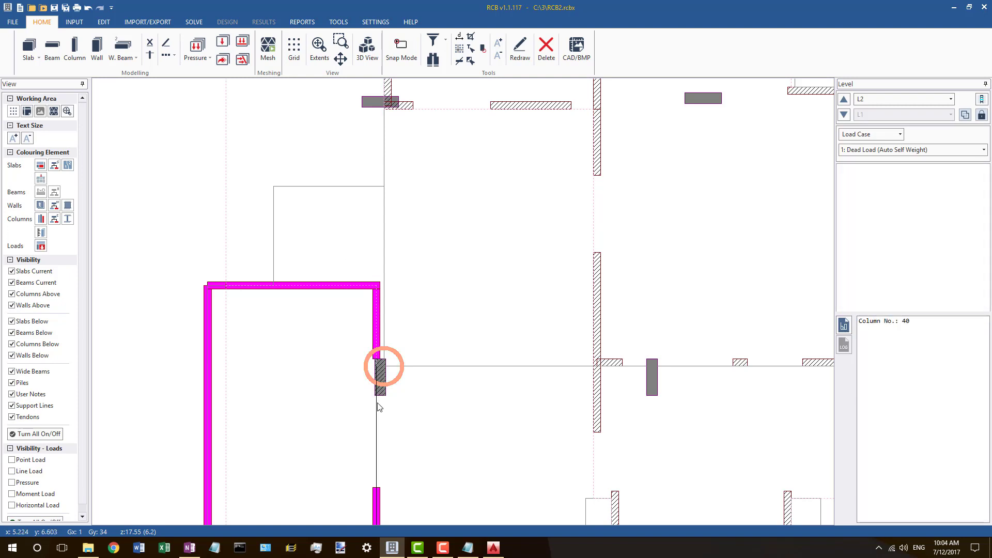
pyautogui.click(378, 366)
pyautogui.moveTo(376, 366); pyautogui.dragTo(376, 286)
pyautogui.press('Escape')
# Step: Draw a slab geometry line along the south-west room's north wall from (1.1, 9.8) to (5.2, 9.8)
pyautogui.press('s')
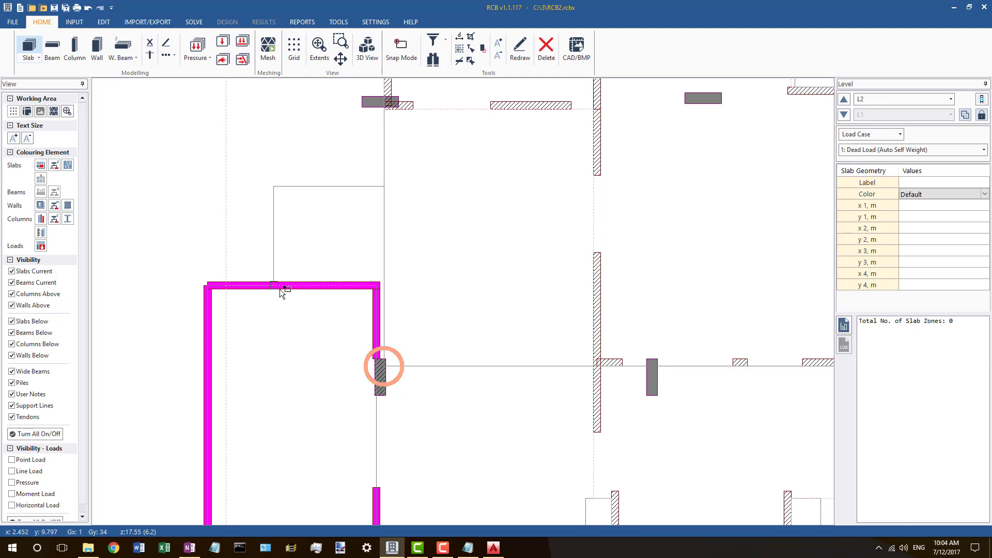
pyautogui.click(233, 289)
pyautogui.click(373, 288)
pyautogui.press('Escape')
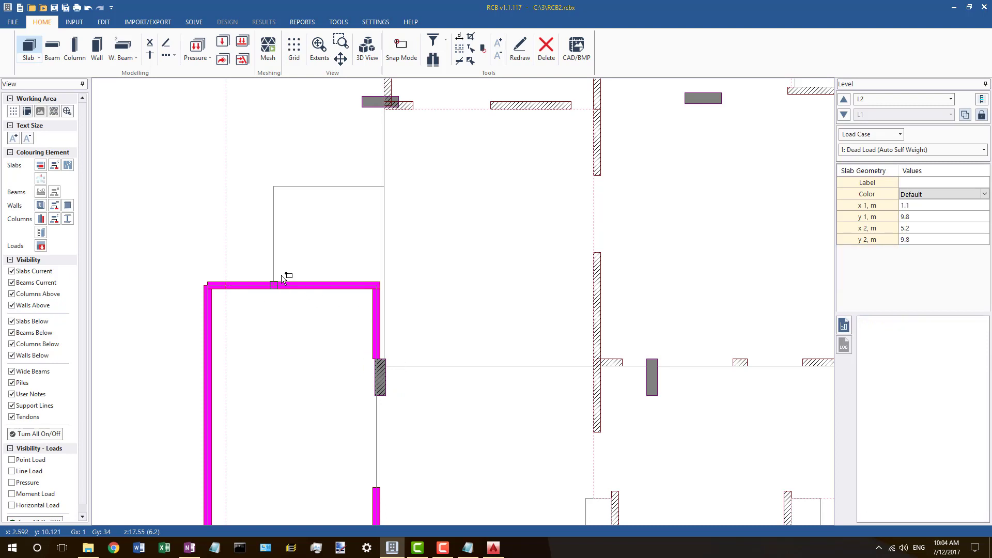
pyautogui.press('Escape')
# Step: Examine the closed slab outline, the long horizontal slab line and the short vertical line around the south-west room
pyautogui.click(273, 274)
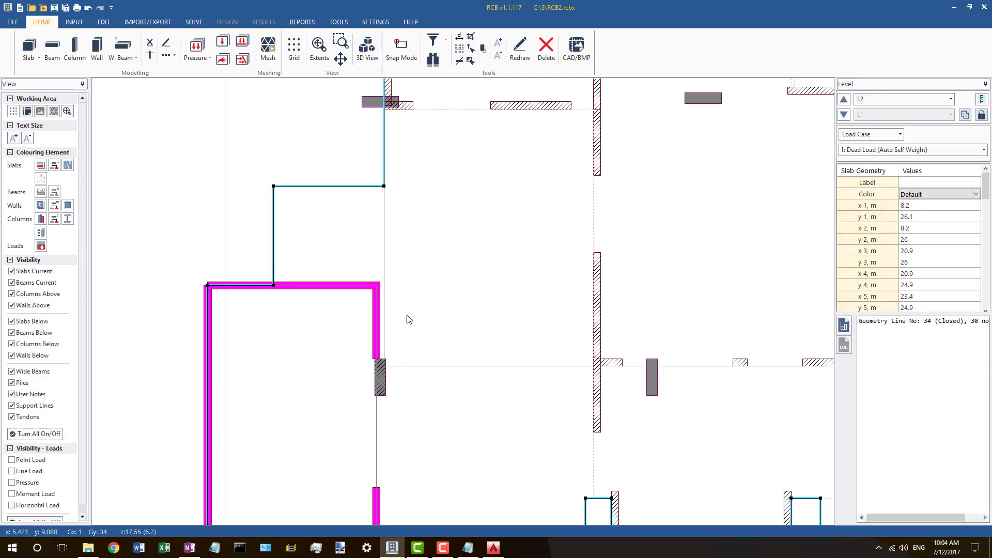
pyautogui.press('Escape')
pyautogui.click(394, 361)
pyautogui.scroll(-2, 386, 339)
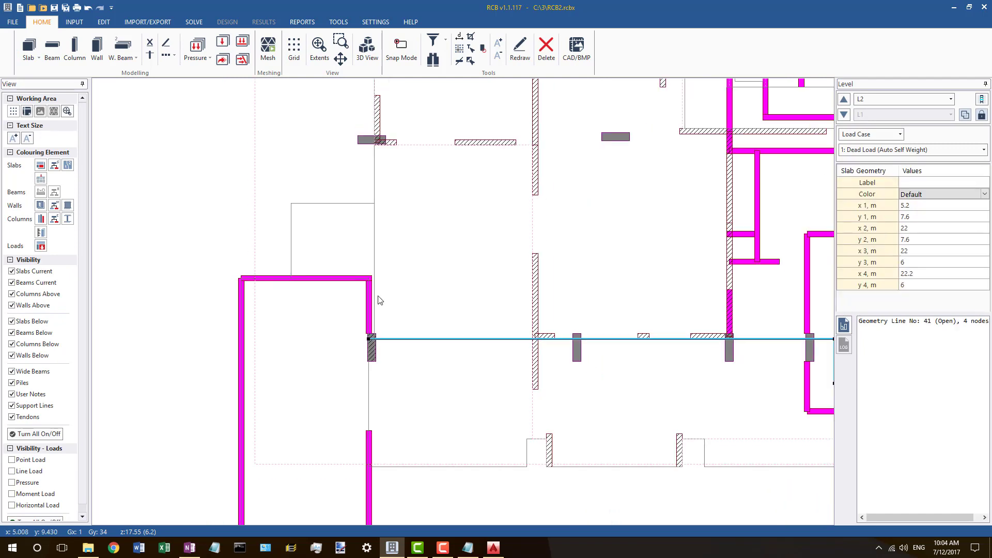
pyautogui.scroll(2, 386, 347)
pyautogui.click(368, 327)
pyautogui.scroll(-5, 362, 289)
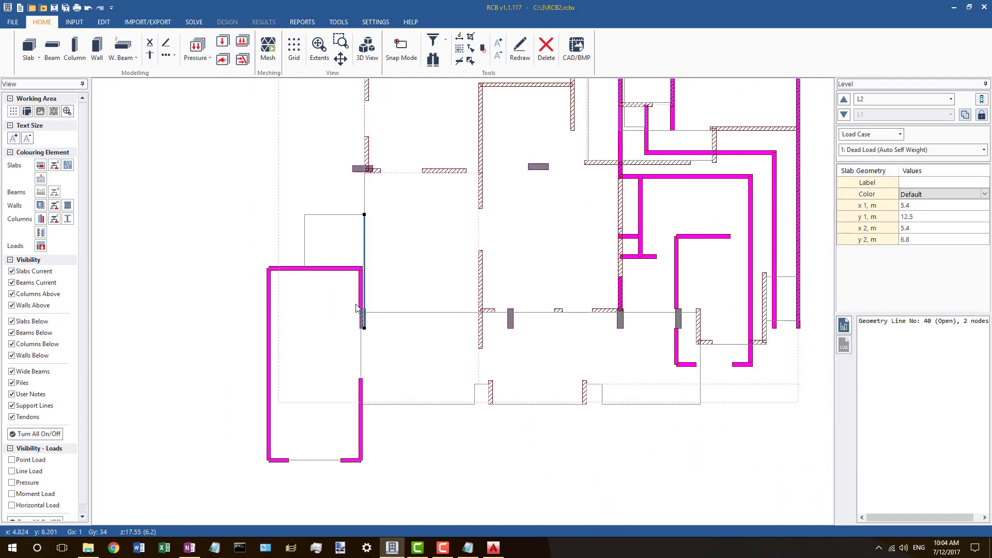
pyautogui.scroll(-2, 362, 295)
pyautogui.scroll(2, 368, 287)
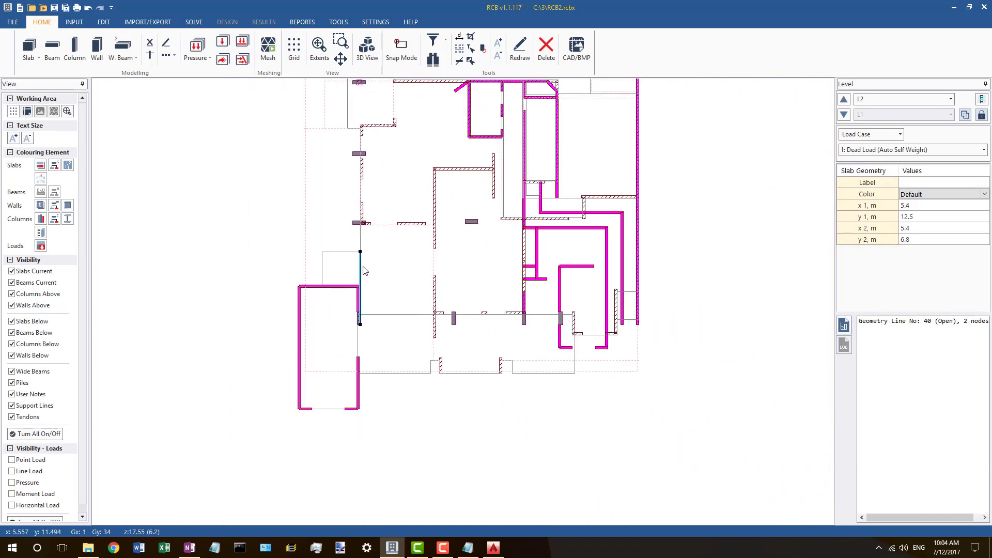
pyautogui.scroll(-1, 372, 290)
pyautogui.scroll(1, 403, 341)
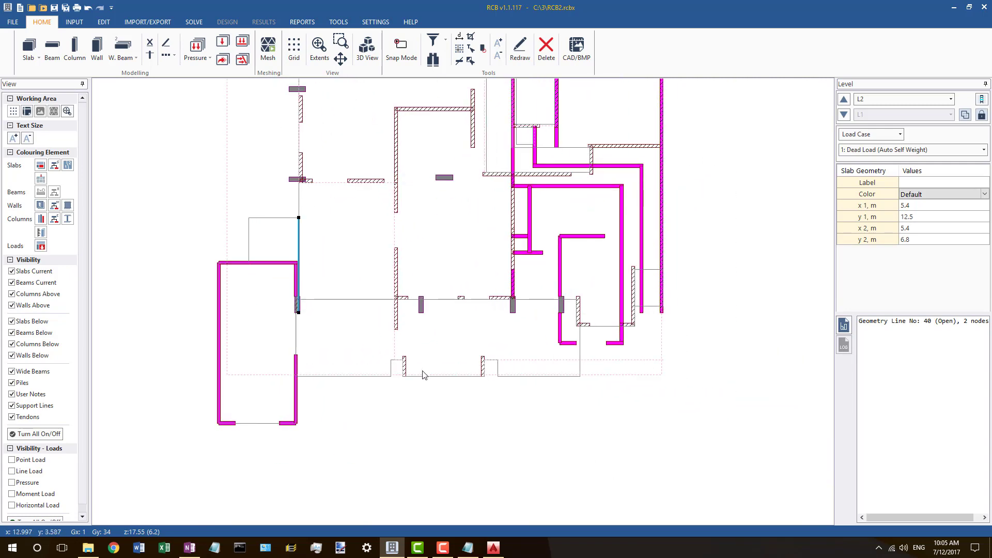
# Step: Remove the long horizontal slab line's node at (22, 6), beside the lower end of the short hatched wall
pyautogui.click(423, 376)
pyautogui.scroll(3, 579, 329)
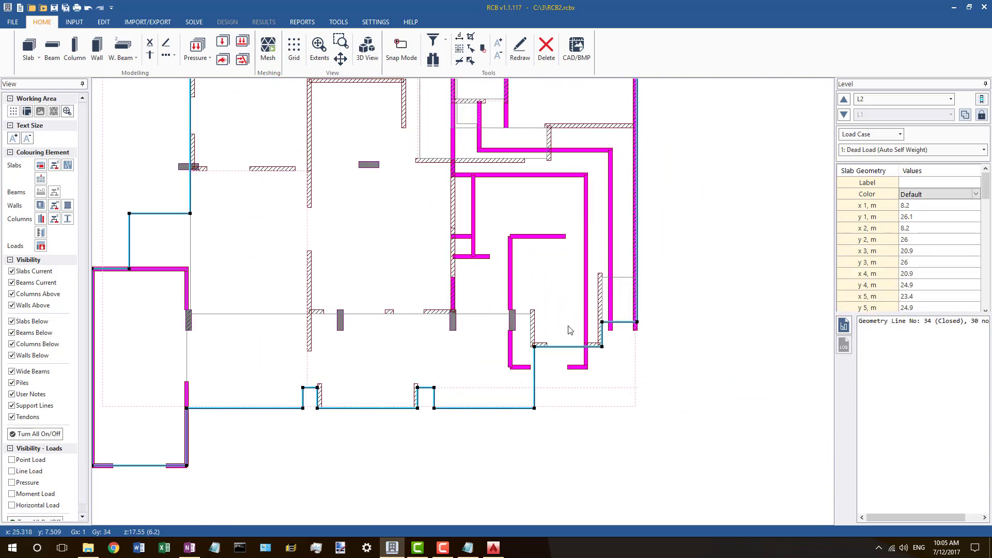
pyautogui.click(550, 329)
pyautogui.scroll(2, 550, 331)
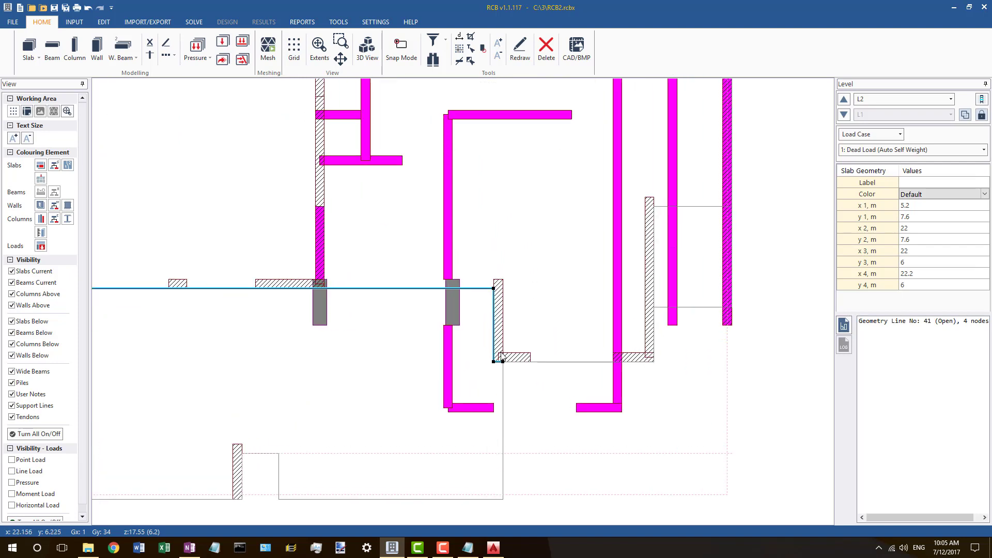
pyautogui.click(499, 361)
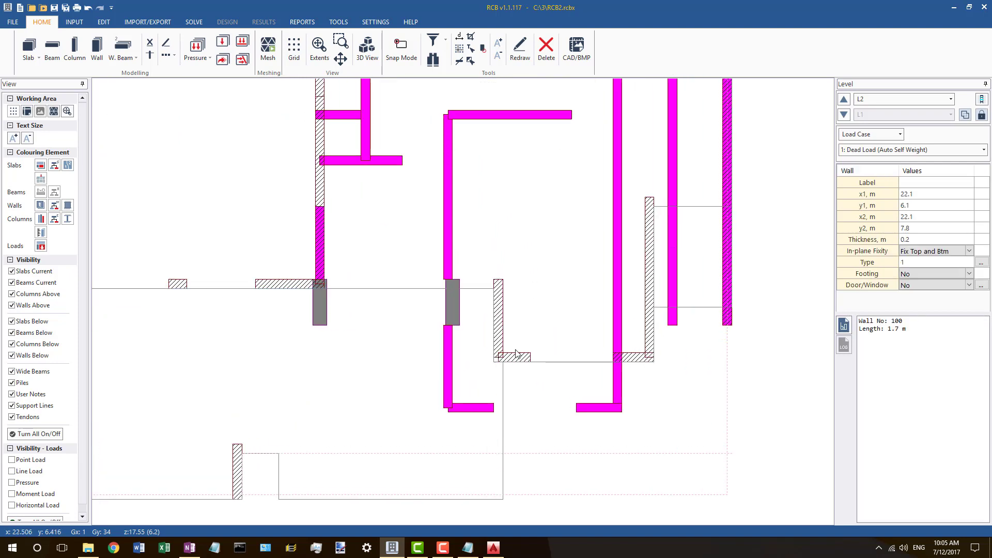
pyautogui.click(496, 360)
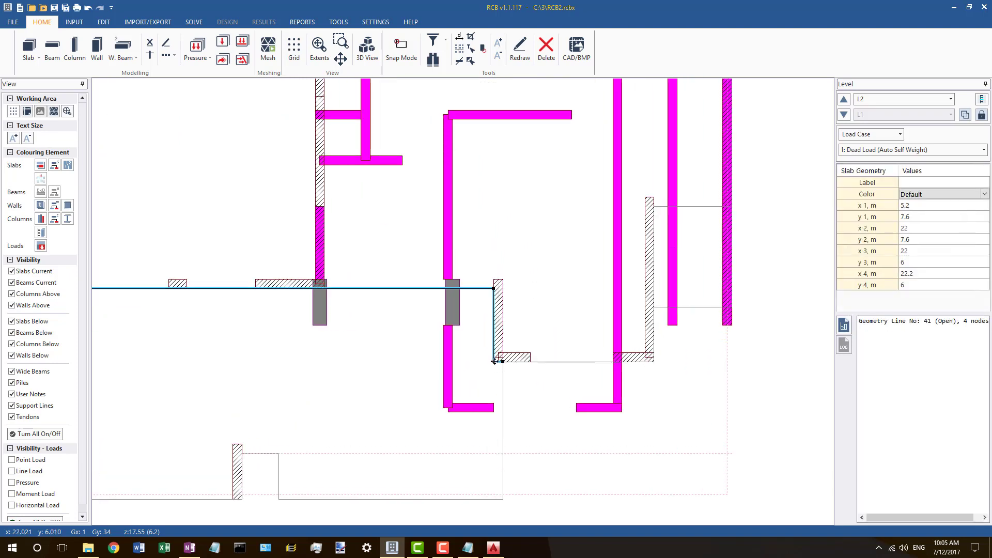
pyautogui.rightClick(494, 361)
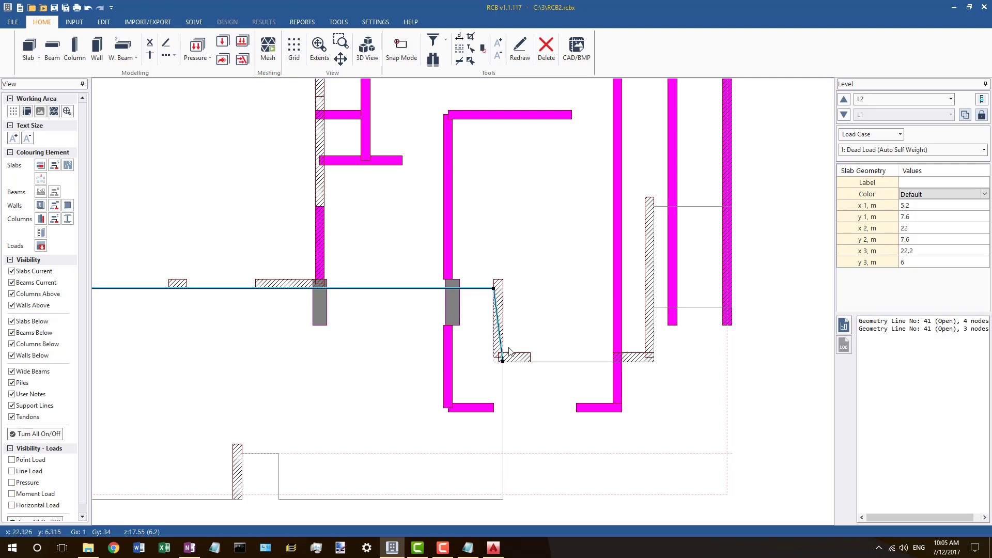
# Step: Set the short vertical wall at x 22.1 as master and align the outline edge below it and the open line's end segment in X
pyautogui.rightClick(501, 301)
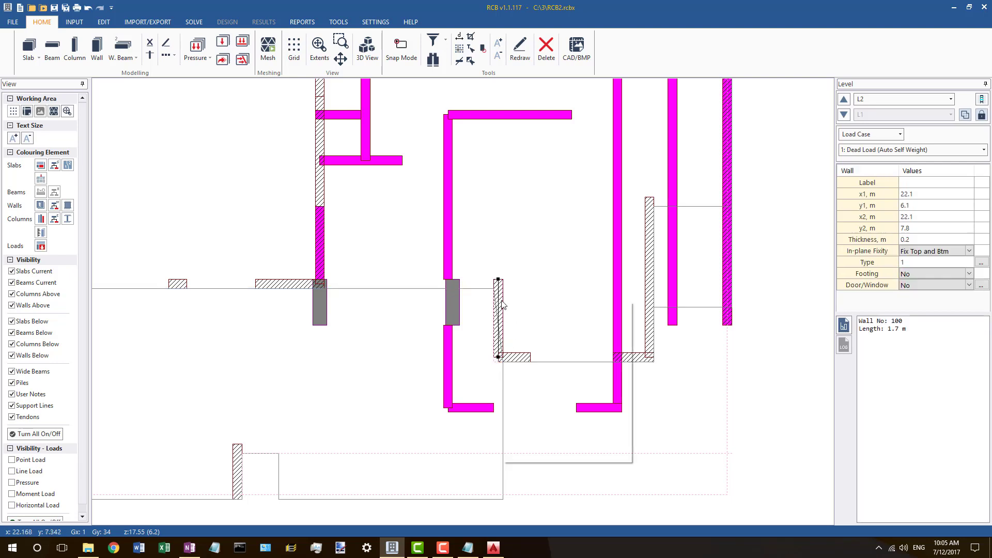
pyautogui.click(532, 334)
pyautogui.rightClick(504, 393)
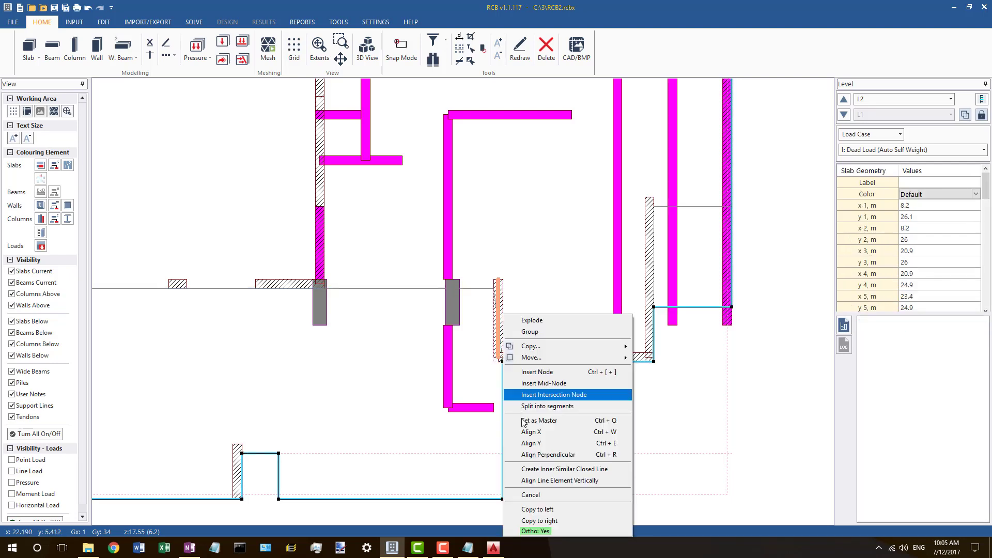
pyautogui.click(532, 431)
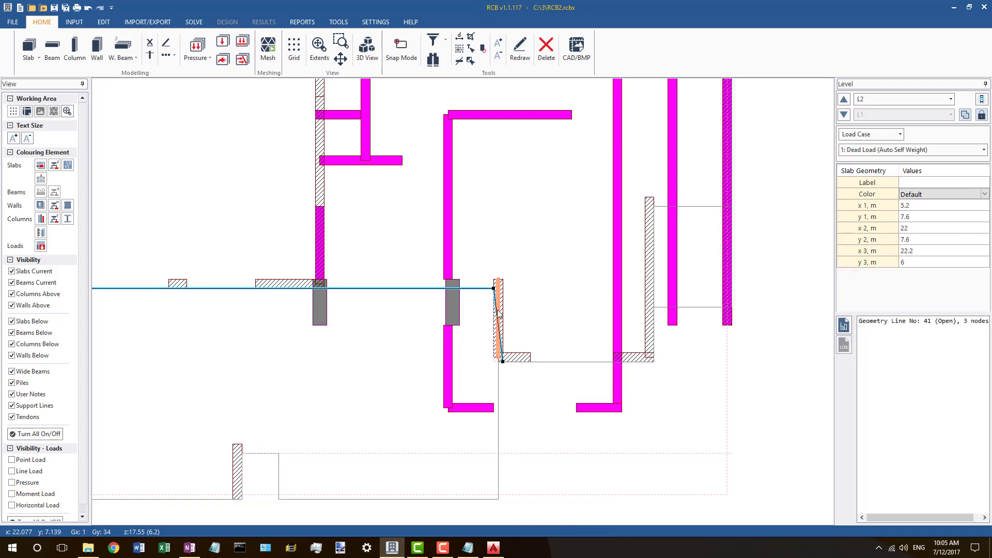
pyautogui.rightClick(497, 313)
pyautogui.click(532, 422)
pyautogui.click(485, 294)
# Step: Set the short horizontal wall at y 6.1 as master and align the adjoining slab outline edge with it in Y
pyautogui.rightClick(522, 357)
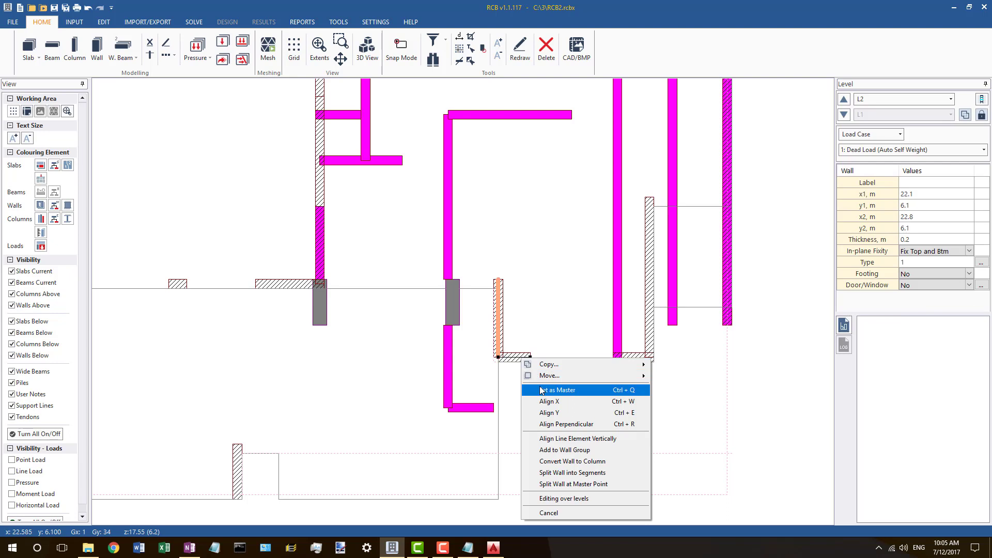
pyautogui.click(541, 390)
pyautogui.click(549, 362)
pyautogui.rightClick(548, 312)
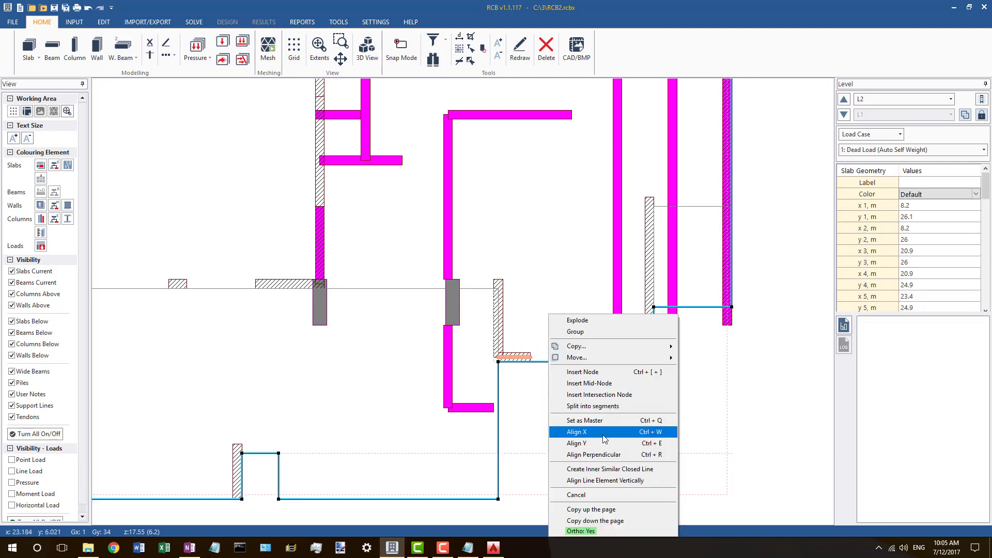
pyautogui.click(568, 430)
# Step: Set the vertical wall at x 25.4 as master and align the short outline edge beside it in X
pyautogui.rightClick(651, 326)
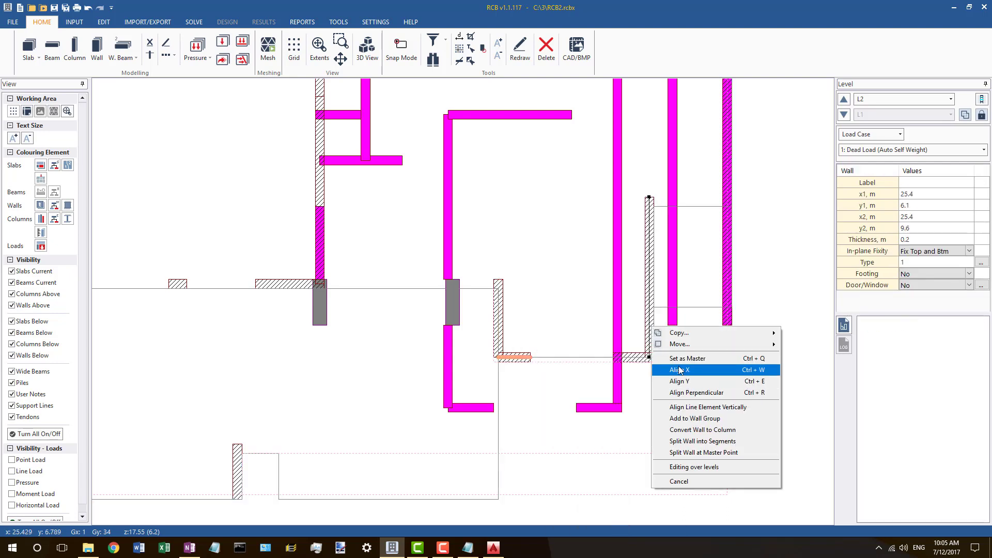
pyautogui.click(671, 359)
pyautogui.click(653, 316)
pyautogui.rightClick(653, 314)
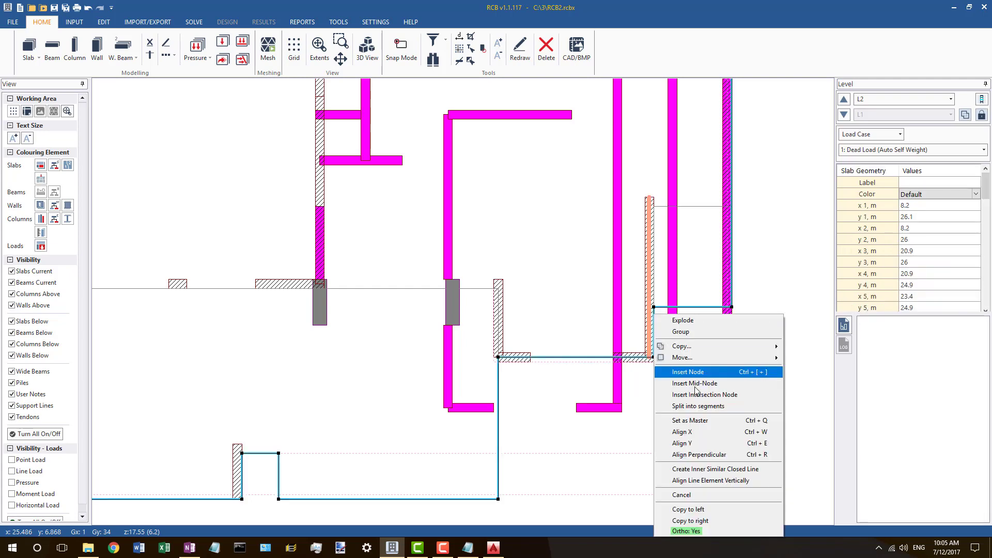
pyautogui.click(677, 431)
# Step: Set the long east wall at x 27.1 as master and align the slab outline's east edge with it in X
pyautogui.scroll(-4, 571, 356)
pyautogui.scroll(3, 549, 368)
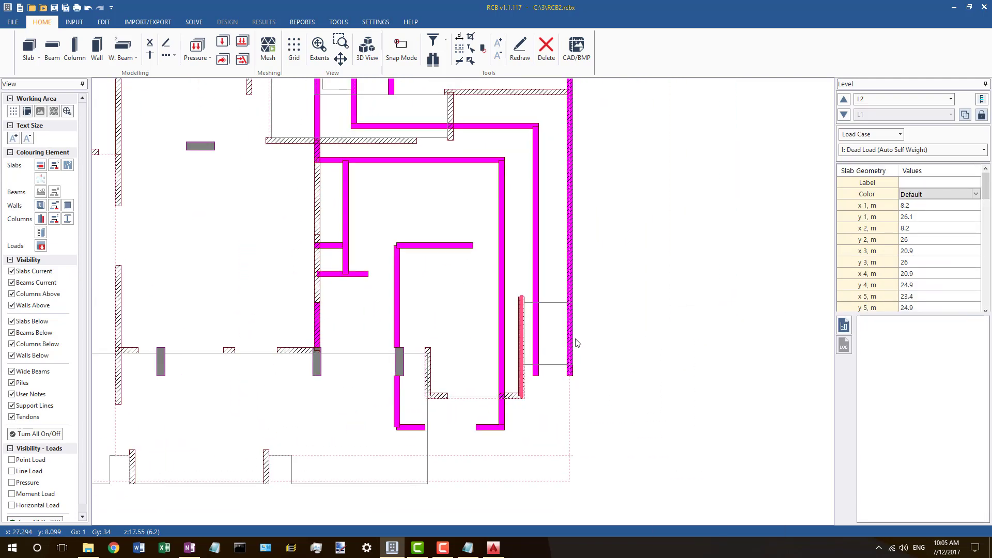
pyautogui.click(549, 368)
pyautogui.click(568, 357)
pyautogui.rightClick(568, 350)
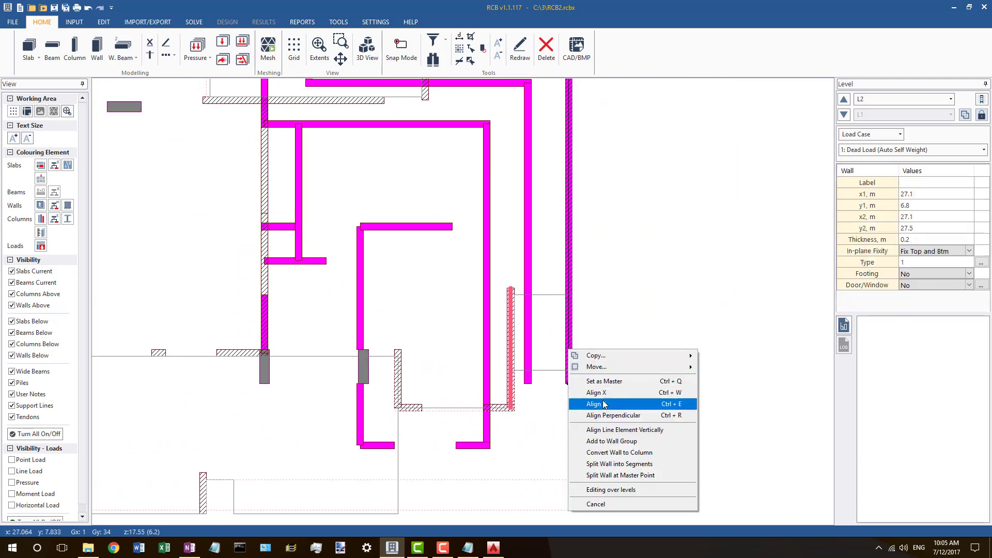
pyautogui.click(596, 380)
pyautogui.click(572, 274)
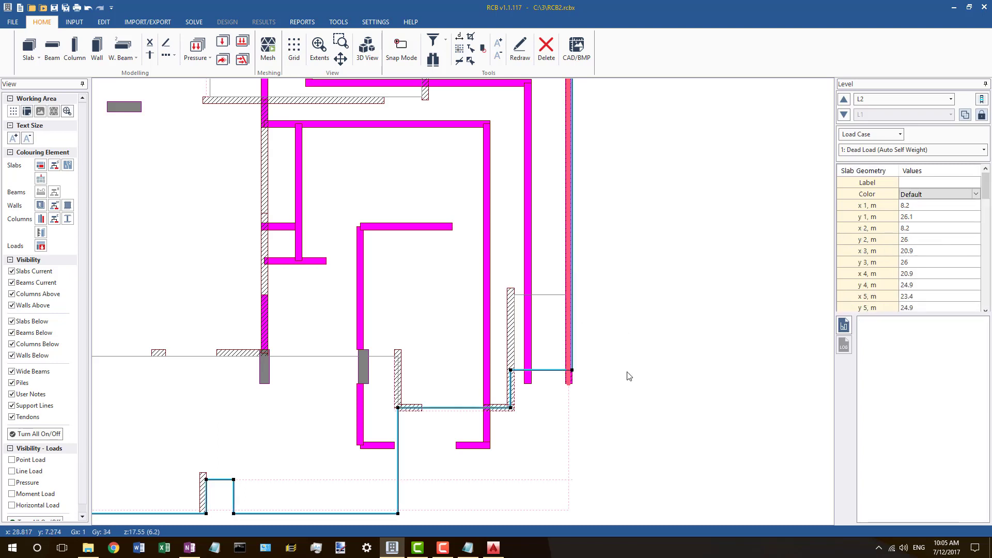
pyautogui.rightClick(573, 262)
pyautogui.click(613, 378)
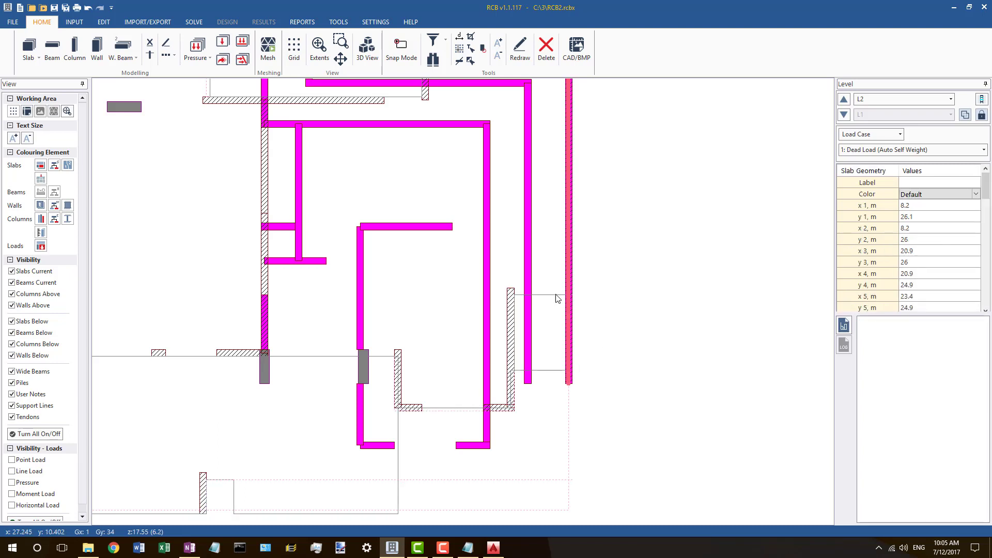
# Step: Align the east end of the three-node open slab line at y 9.4 with the east wall in X
pyautogui.click(568, 296)
pyautogui.rightClick(572, 296)
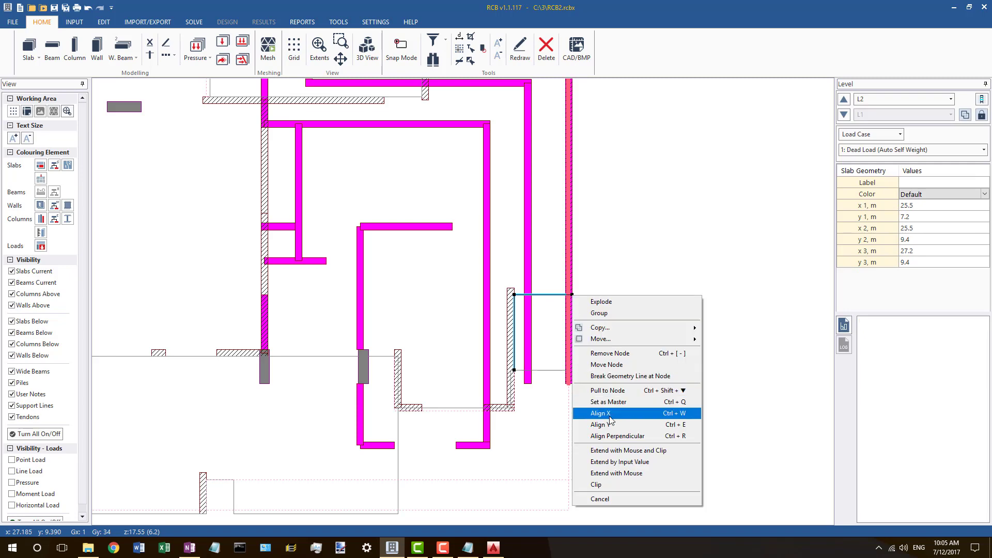
pyautogui.click(592, 390)
pyautogui.scroll(-3, 592, 390)
pyautogui.scroll(3, 574, 377)
pyautogui.scroll(-3, 558, 362)
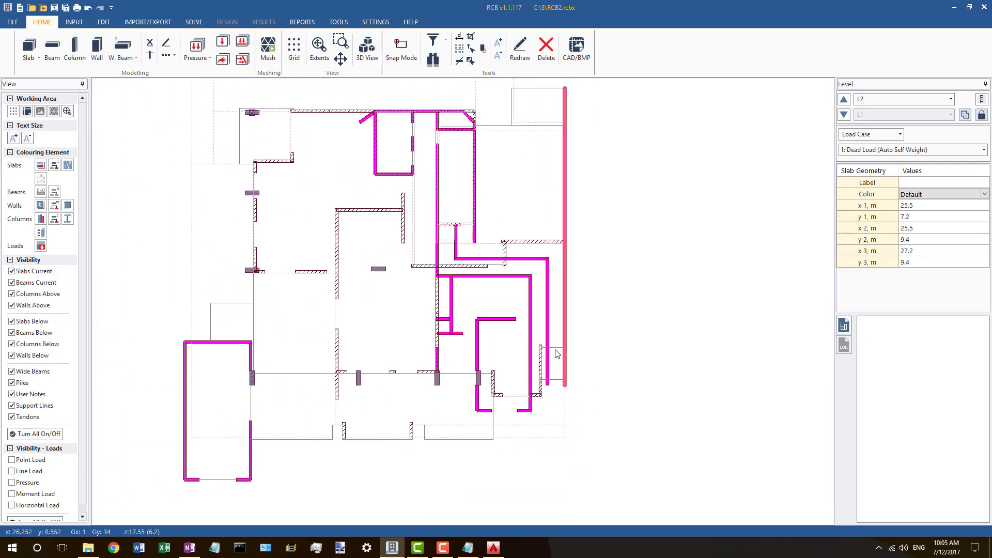
# Step: Move the three-node line's south end onto the wall at (25.4, 7.2), set it as master and align the line's corner node in X
pyautogui.scroll(4, 541, 350)
pyautogui.click(522, 372)
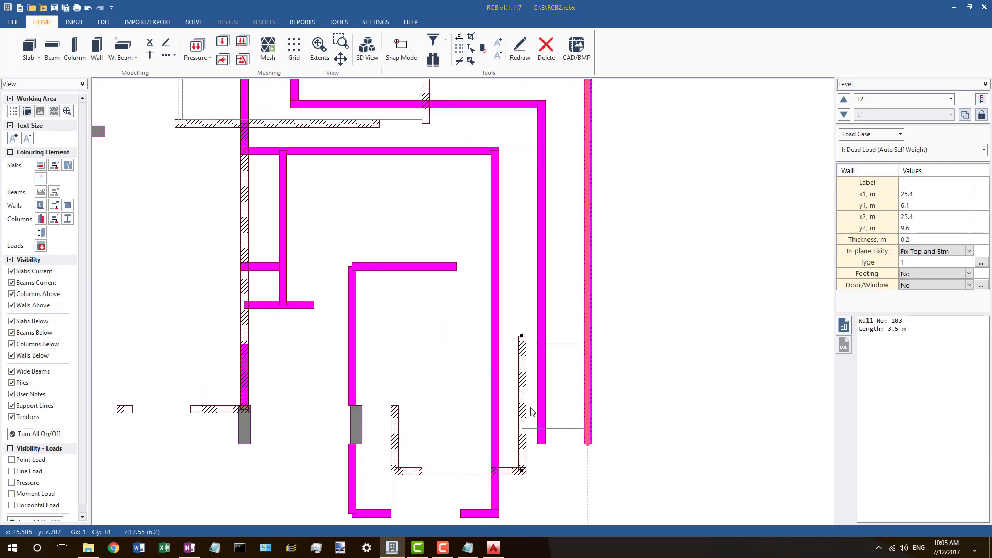
pyautogui.click(527, 385)
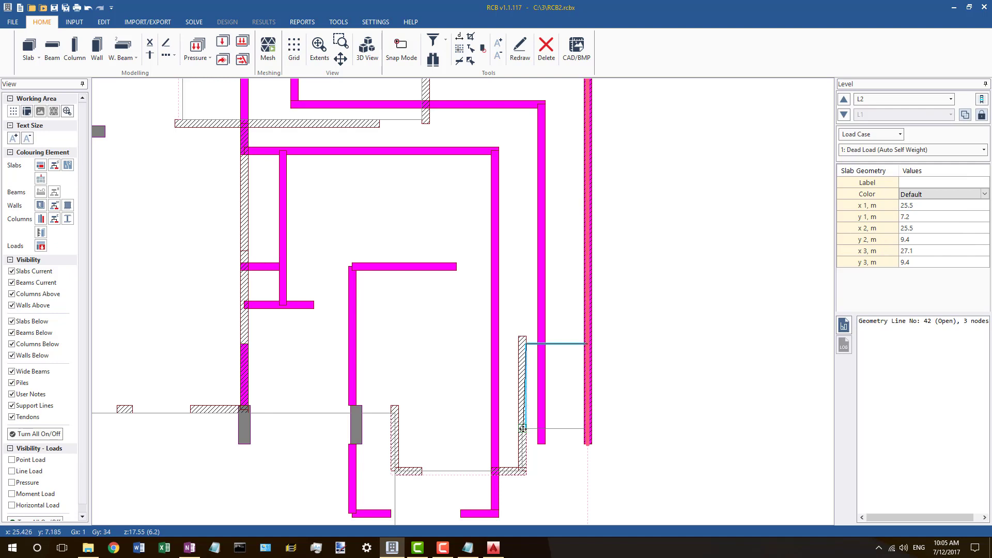
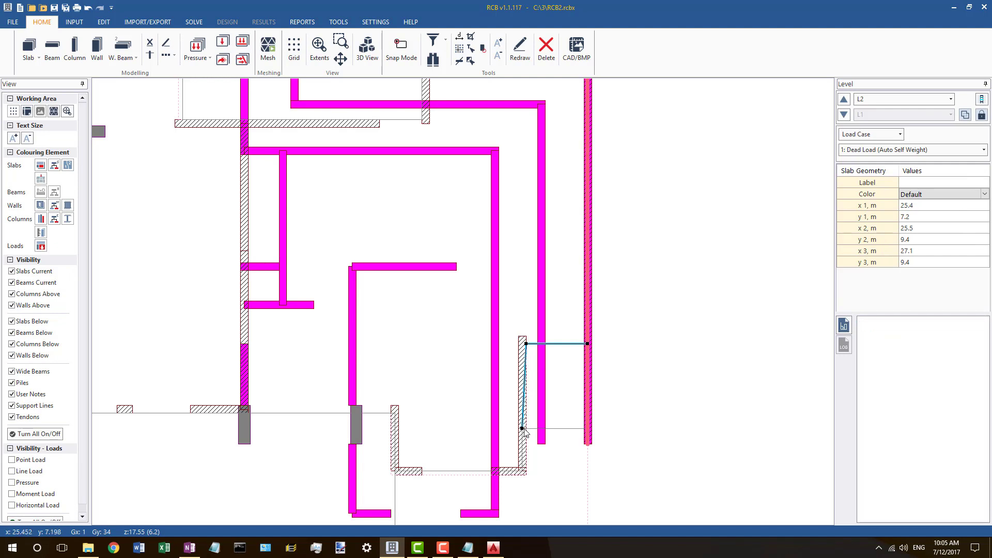
pyautogui.rightClick(523, 430)
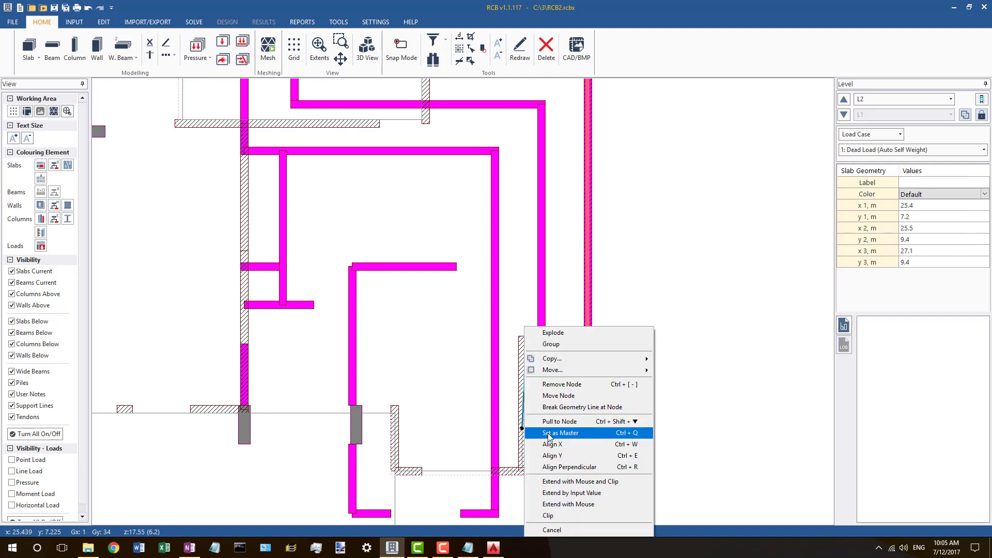
pyautogui.click(549, 435)
pyautogui.rightClick(524, 345)
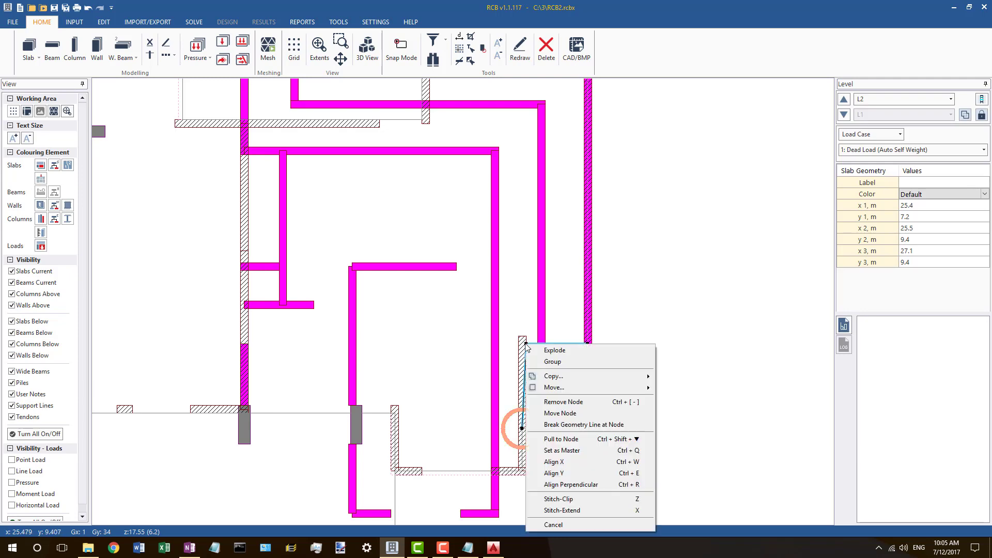
pyautogui.click(552, 461)
# Step: Align the east end of the open slab line at y 24.9 with the long east wall in X
pyautogui.scroll(-2, 637, 428)
pyautogui.scroll(-2, 636, 428)
pyautogui.scroll(3, 620, 283)
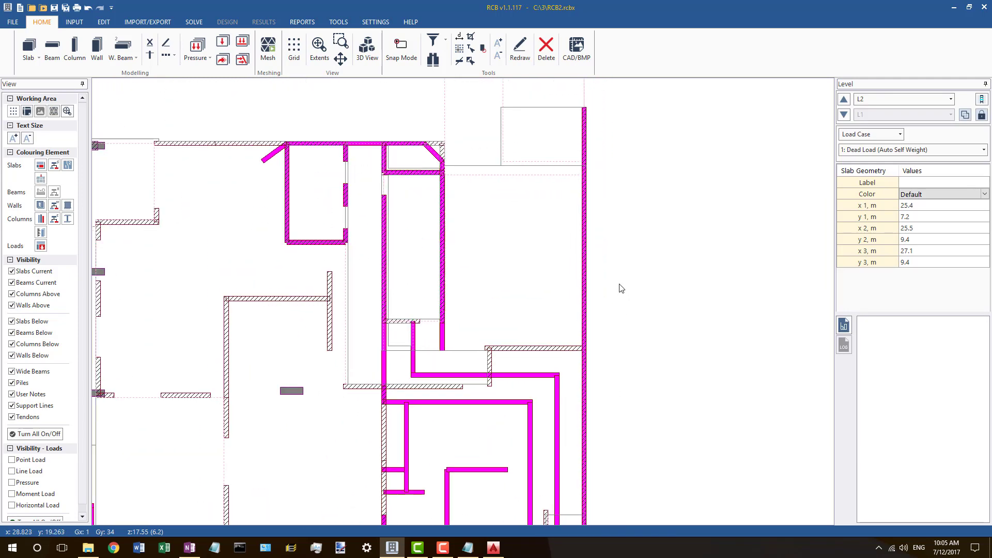
pyautogui.click(584, 230)
pyautogui.scroll(4, 589, 168)
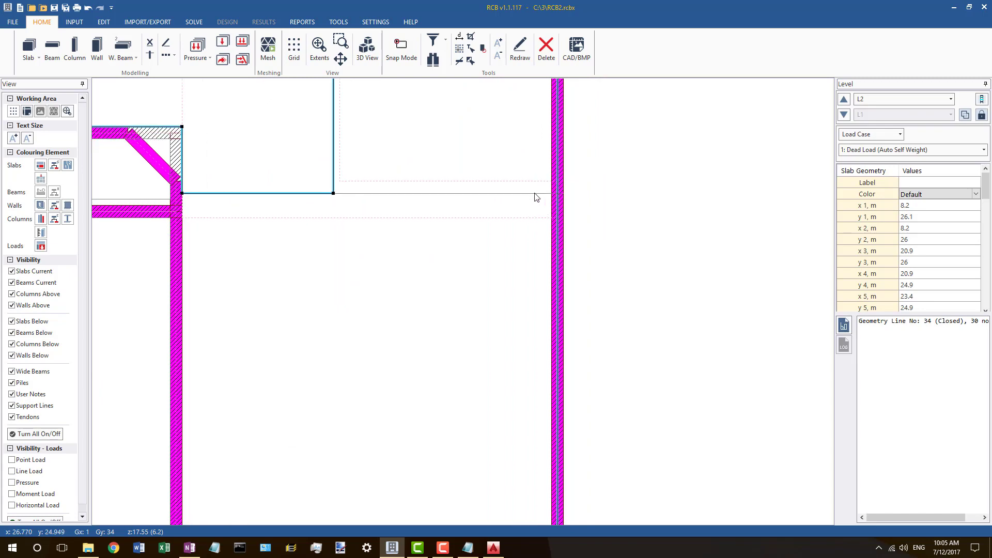
pyautogui.click(563, 195)
pyautogui.click(641, 337)
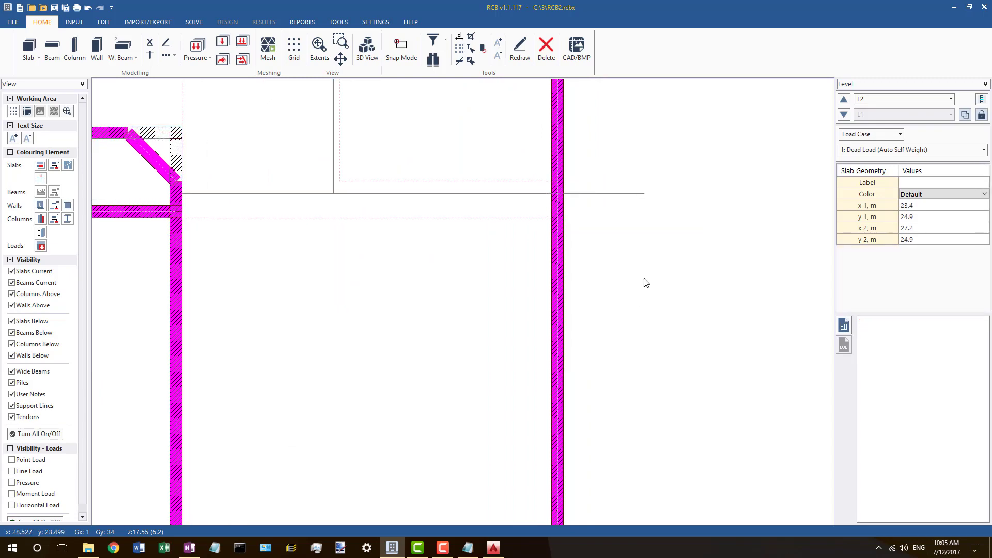
# Step: Check the slab outline's northeast corner and east edge against the long east wall
pyautogui.click(556, 356)
pyautogui.scroll(-2, 557, 356)
pyautogui.scroll(1, 554, 162)
pyautogui.click(557, 164)
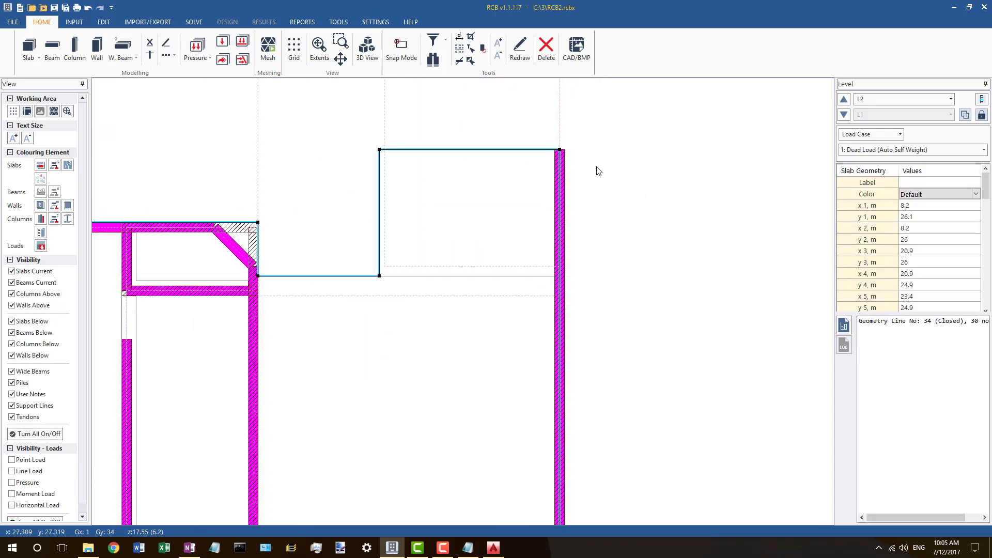
pyautogui.scroll(-1, 560, 166)
pyautogui.scroll(-1, 598, 206)
pyautogui.scroll(-1, 597, 206)
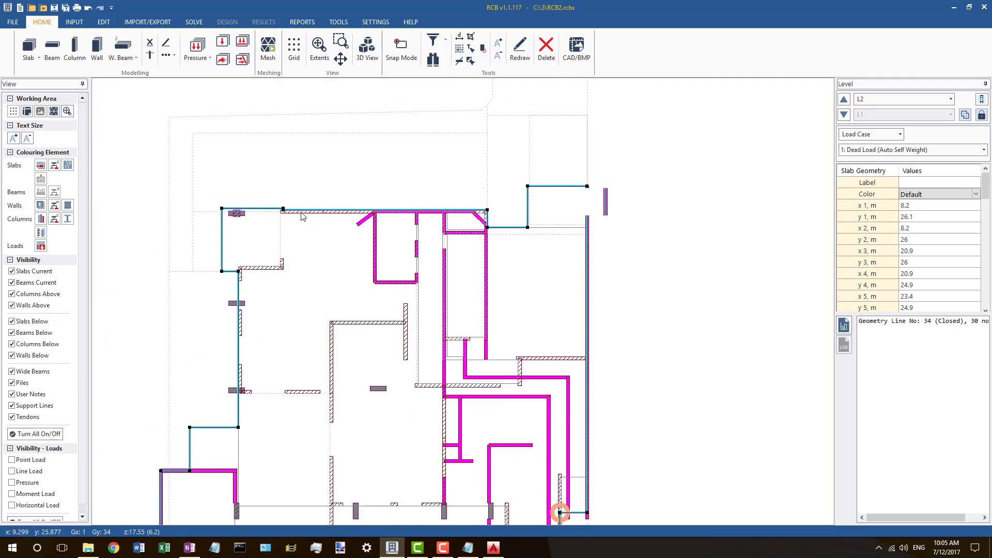
# Step: Set the wall from x 8 to 10.7 at y 25.9 as master and align the slab outline's north edge with it in Y
pyautogui.scroll(5, 302, 216)
pyautogui.click(395, 194)
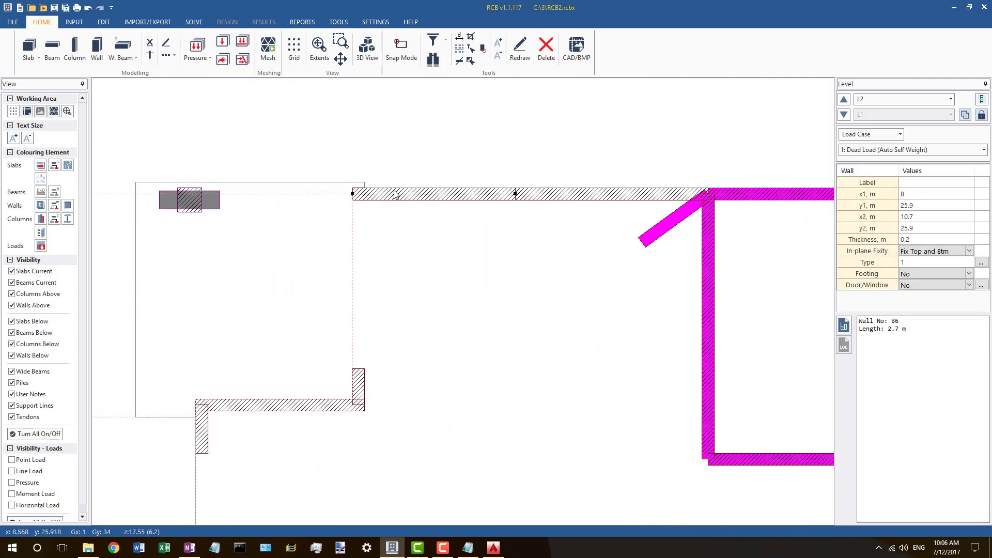
pyautogui.click(402, 187)
pyautogui.rightClick(402, 187)
pyautogui.click(379, 200)
pyautogui.click(385, 194)
pyautogui.rightClick(385, 194)
pyautogui.click(415, 225)
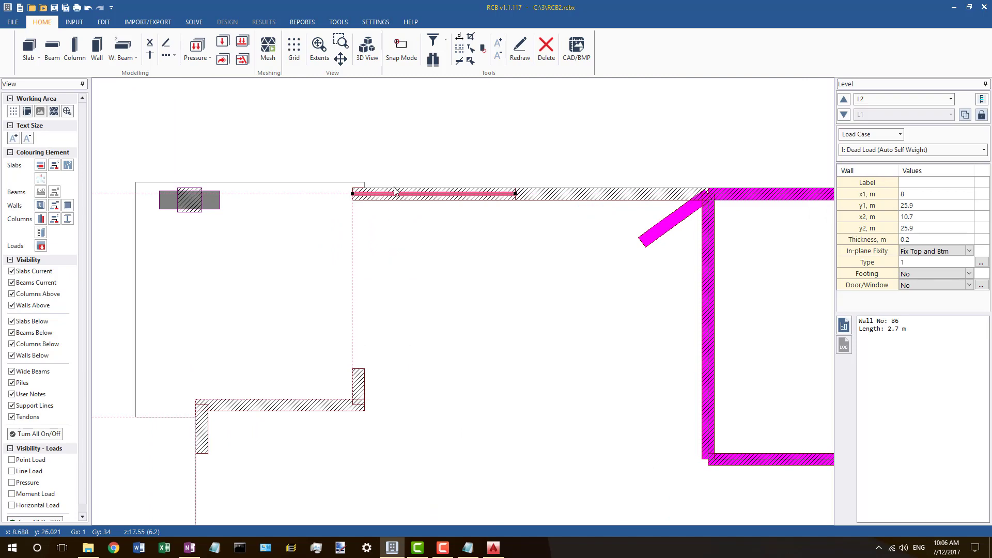
pyautogui.click(393, 188)
pyautogui.rightClick(393, 188)
pyautogui.click(428, 309)
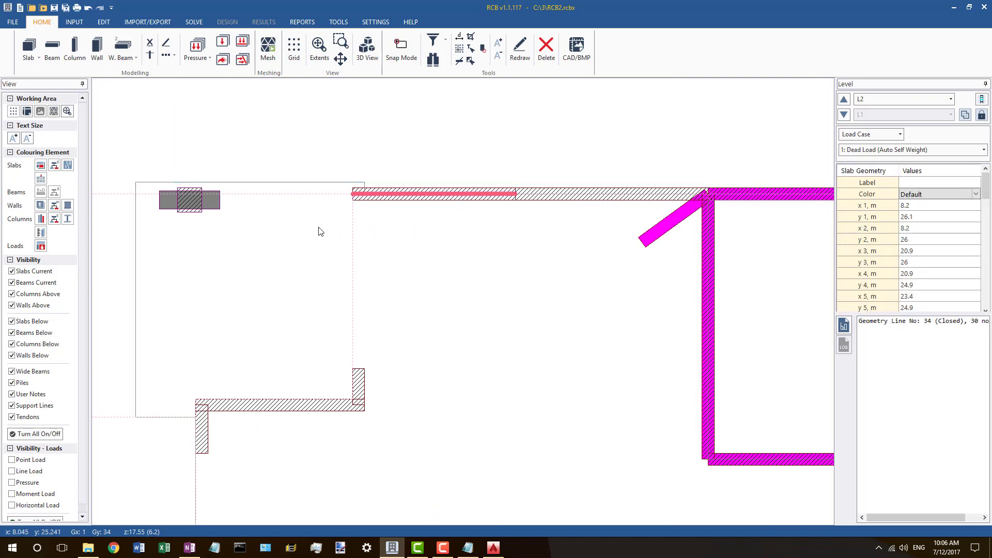
pyautogui.scroll(-4, 319, 228)
pyautogui.scroll(3, 472, 199)
pyautogui.click(447, 210)
pyautogui.scroll(-3, 715, 215)
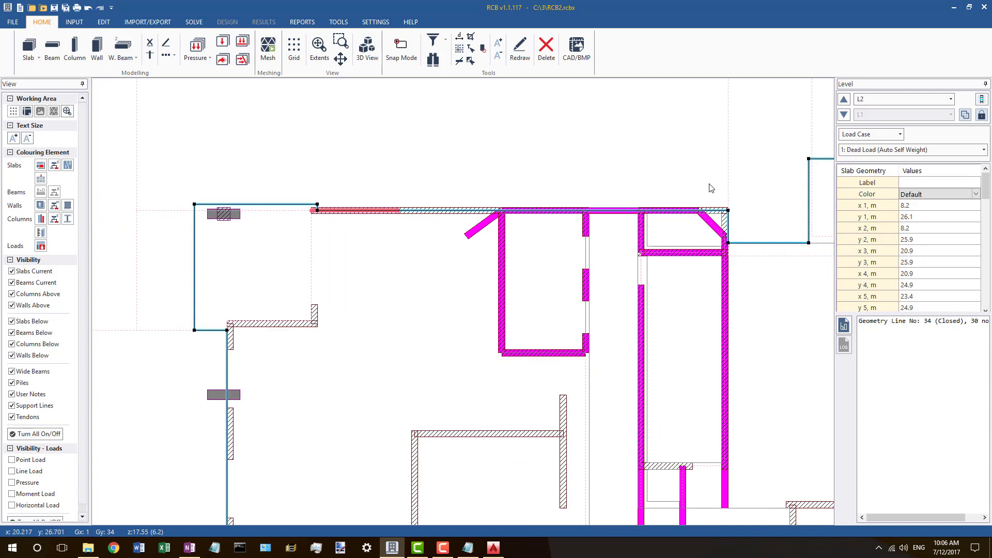
# Step: Move the two north corners of the closed four-node line between x 13.9 and 16.5 onto the wall centreline at y 25.9
pyautogui.scroll(3, 560, 195)
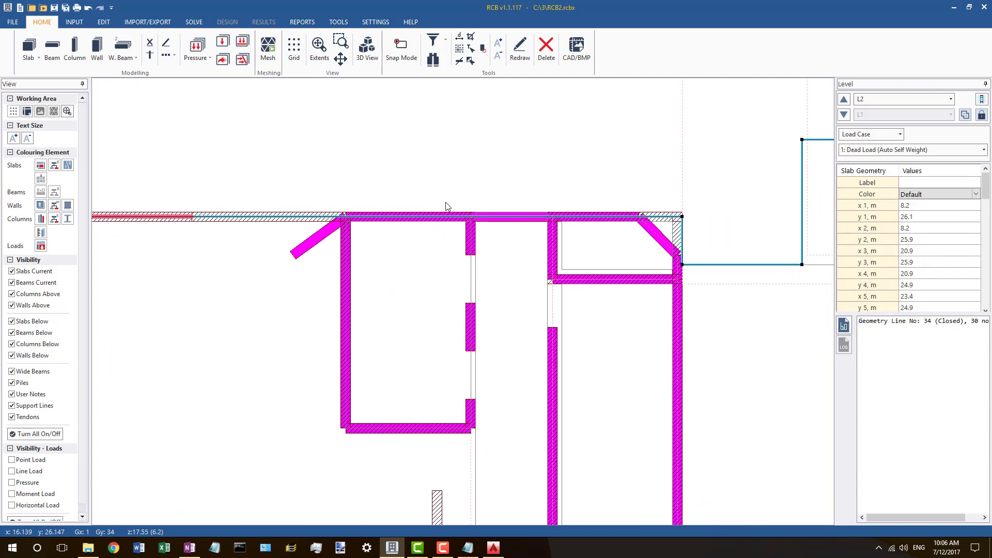
pyautogui.scroll(-3, 297, 222)
pyautogui.scroll(2, 332, 240)
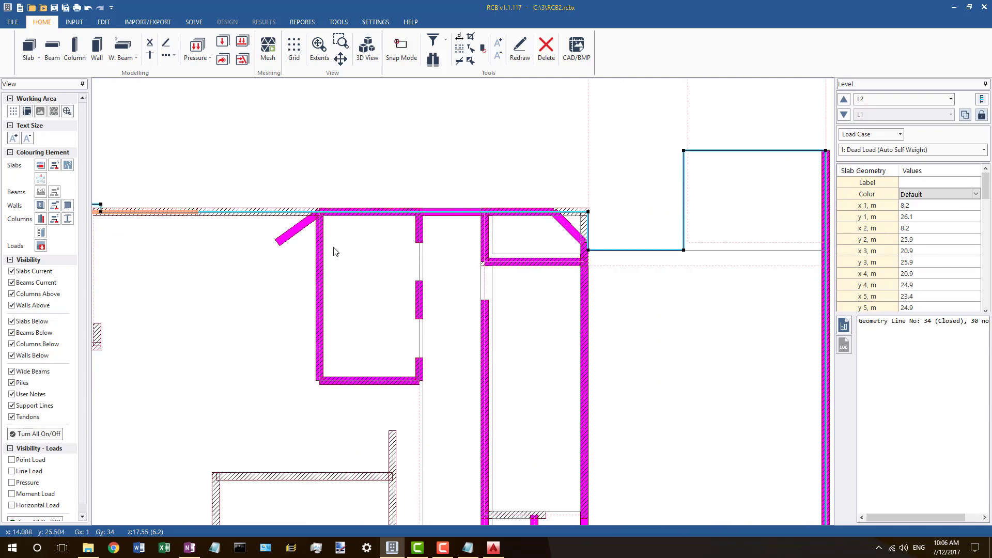
pyautogui.click(420, 244)
pyautogui.click(422, 231)
pyautogui.click(417, 217)
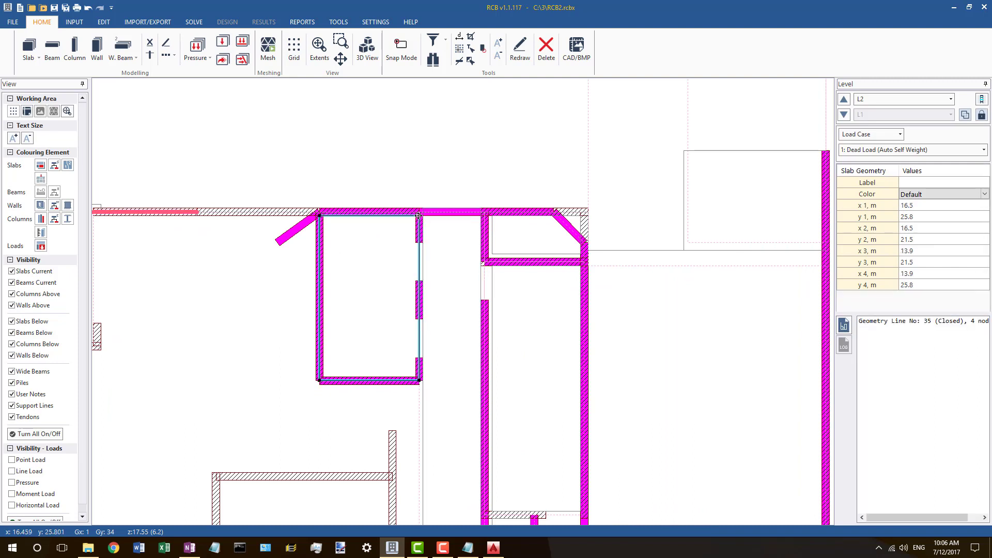
pyautogui.moveTo(418, 216); pyautogui.dragTo(419, 212)
pyautogui.moveTo(320, 216); pyautogui.dragTo(320, 212)
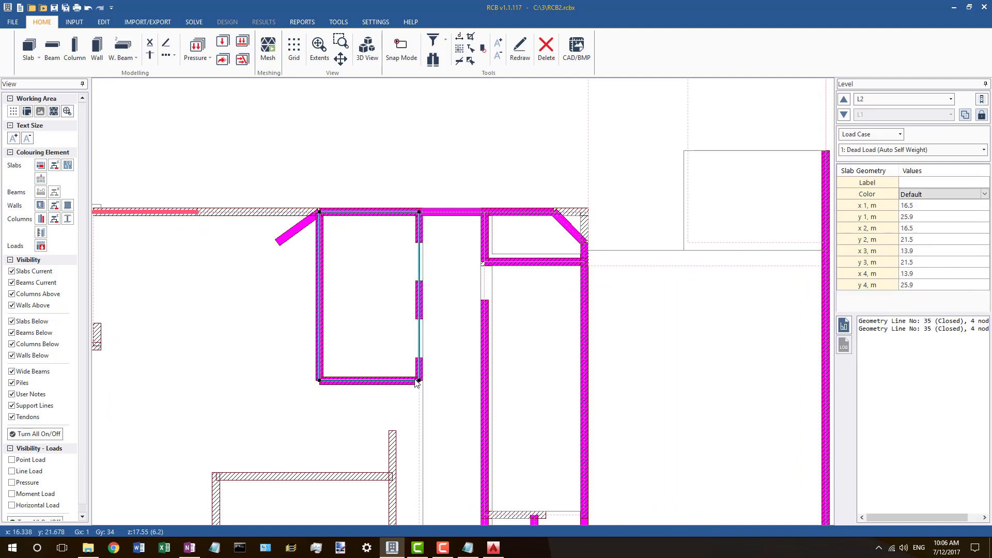
# Step: Move the two north corners of the closed six-node slab line onto the wall centrelines at y 25.9
pyautogui.scroll(2, 421, 257)
pyautogui.click(428, 201)
pyautogui.click(423, 197)
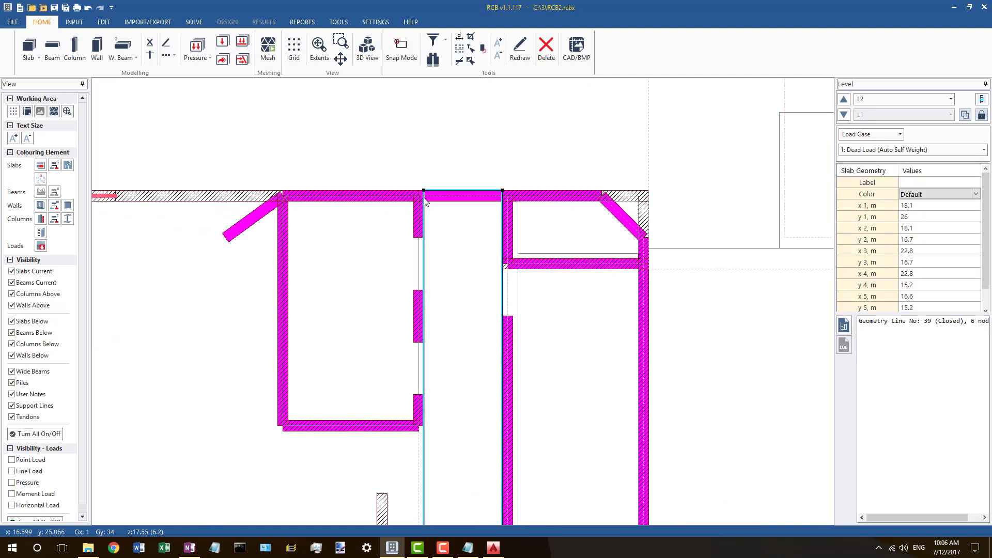
pyautogui.moveTo(423, 189); pyautogui.dragTo(419, 196)
pyautogui.moveTo(503, 191); pyautogui.dragTo(507, 196)
# Step: Move the six-node slab line's southwest corner at y 15.2 to x 16.5
pyautogui.scroll(-4, 470, 190)
pyautogui.scroll(2, 443, 467)
pyautogui.scroll(1, 453, 429)
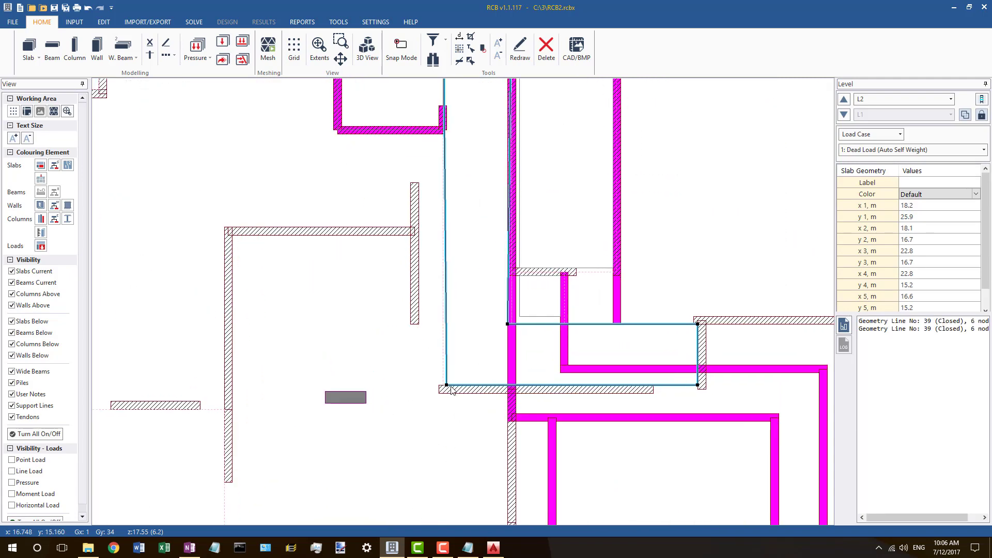
pyautogui.moveTo(445, 384); pyautogui.dragTo(443, 385)
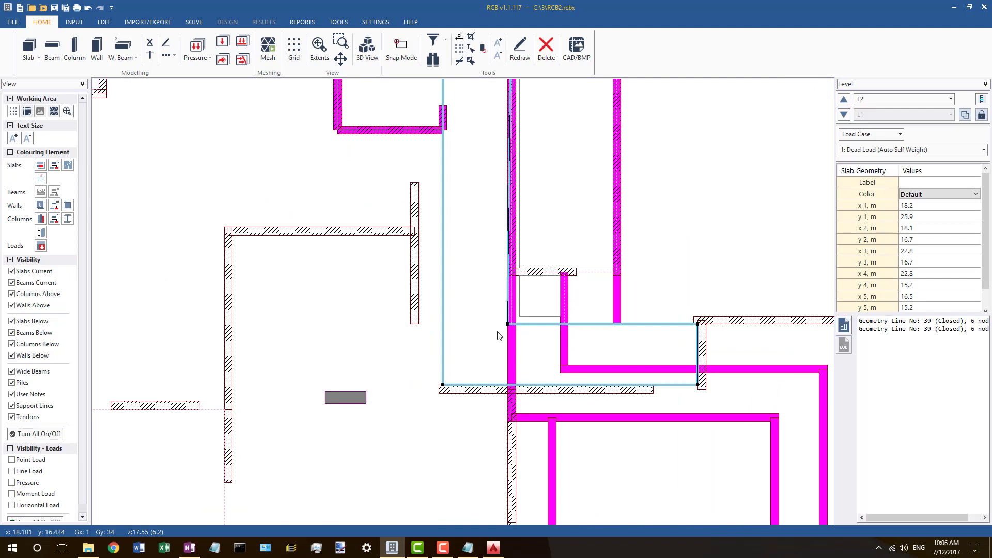
pyautogui.click(531, 314)
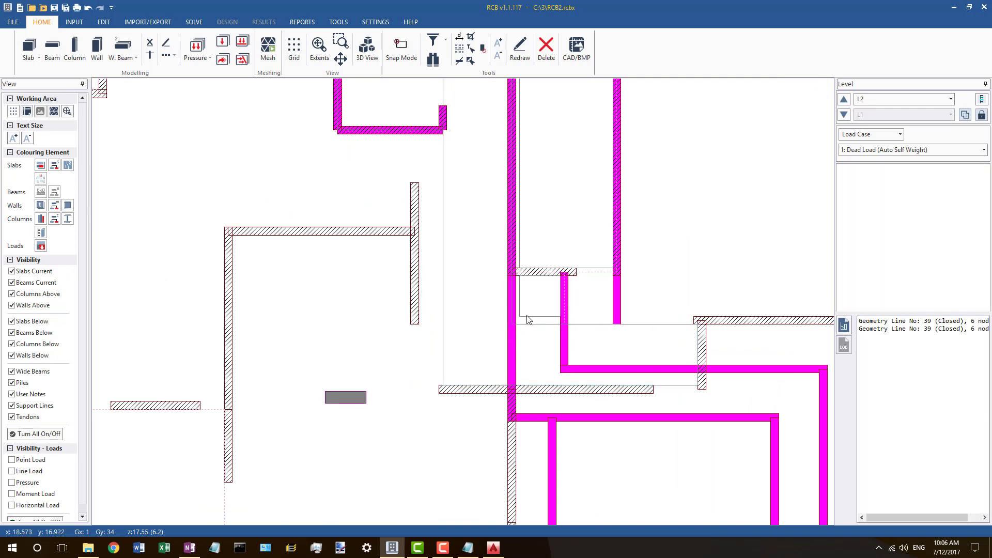
# Step: Move the corners of the small closed four-node line onto the wall centrelines at x 18.2 and 19.5, y 16.7 and 18
pyautogui.moveTo(518, 315); pyautogui.dragTo(564, 324)
pyautogui.moveTo(561, 275); pyautogui.dragTo(567, 273, button='right')
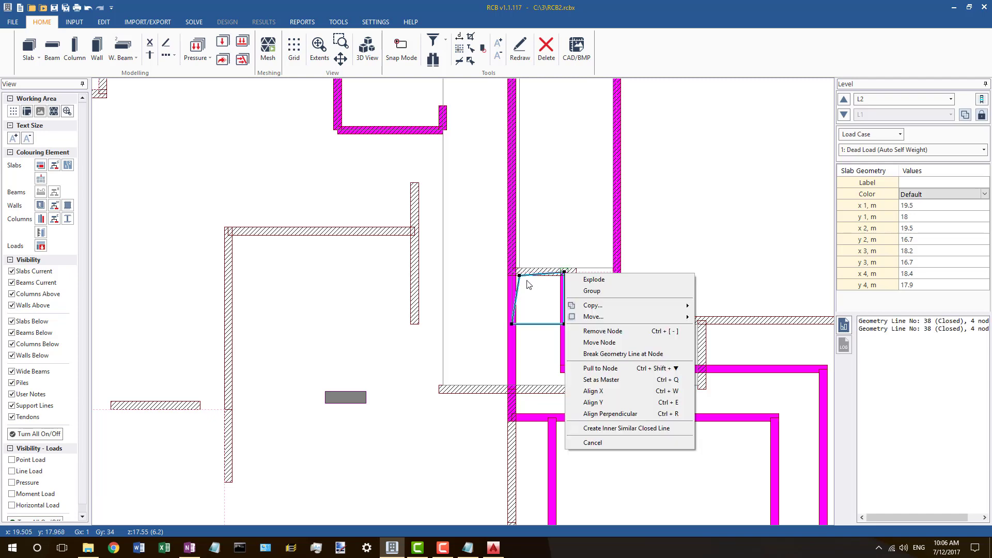
pyautogui.click(520, 278)
# Step: Move the tall closed four-node line's corners onto the wall centrelines at x 18.2 and 20.8, y 18 and 24.6
pyautogui.click(518, 268)
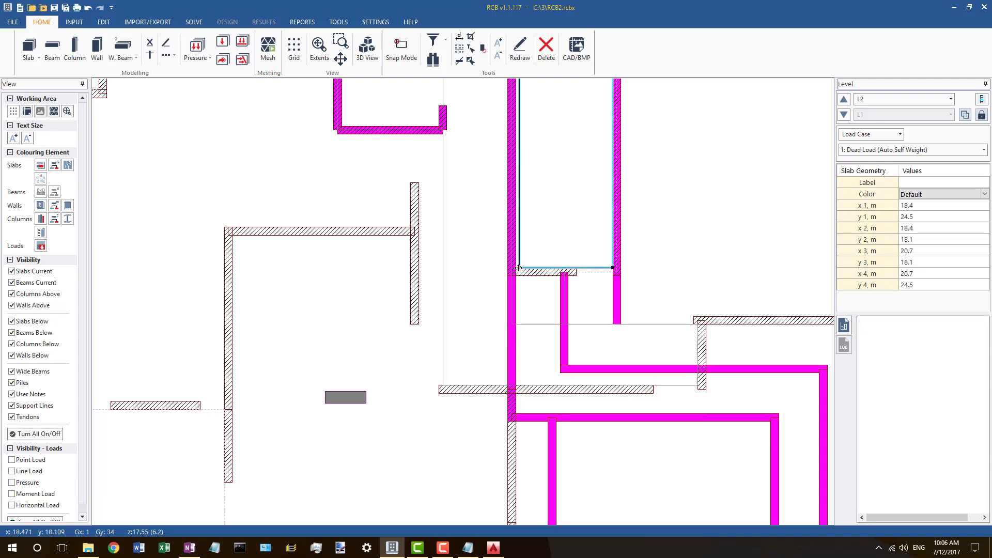
pyautogui.moveTo(515, 269); pyautogui.dragTo(511, 271)
pyautogui.moveTo(614, 269); pyautogui.dragTo(618, 272)
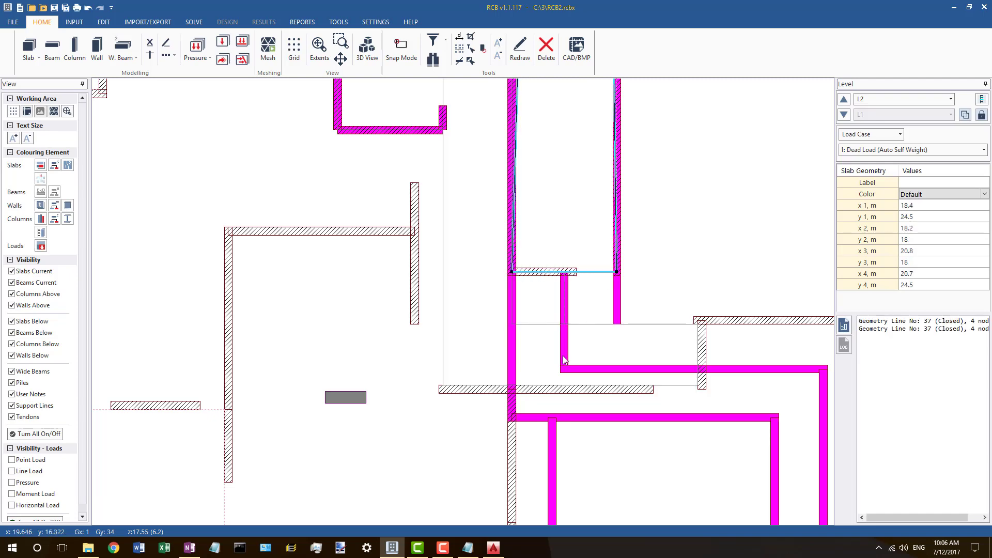
pyautogui.scroll(-5, 563, 361)
pyautogui.scroll(4, 565, 209)
pyautogui.moveTo(524, 181); pyautogui.dragTo(518, 177)
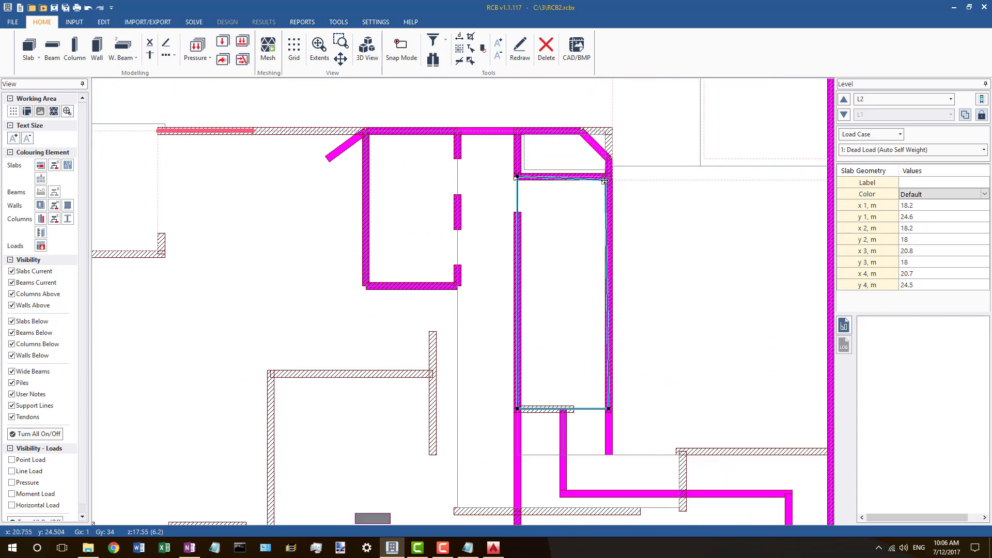
pyautogui.moveTo(605, 181); pyautogui.dragTo(608, 176)
pyautogui.press('Escape')
# Step: Move the closed line beside the diagonal wall to corners (18.2, 24.6), (18.25, 25.9), (20.8, 24.6) and (20.8, 25.9)
pyautogui.scroll(3, 520, 177)
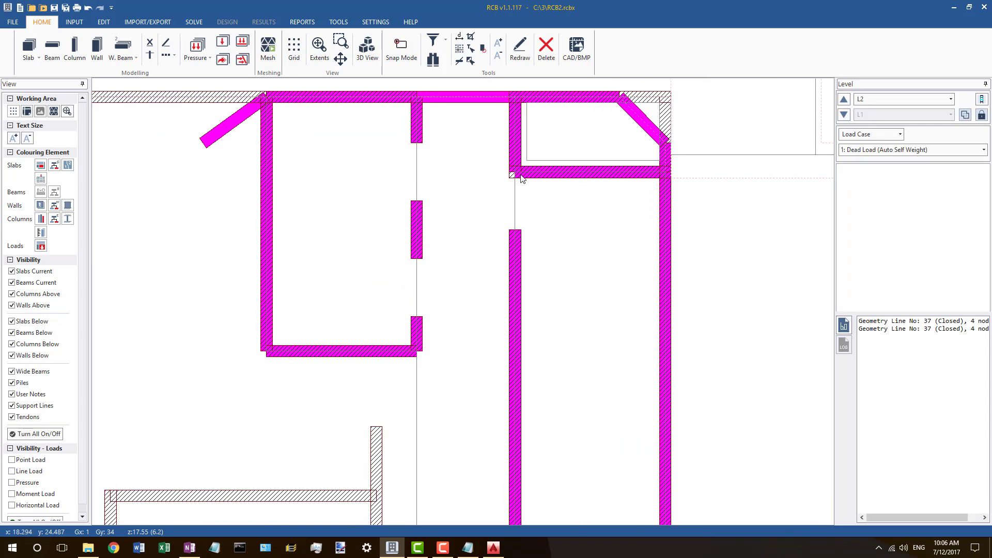
pyautogui.scroll(1, 521, 178)
pyautogui.click(514, 174)
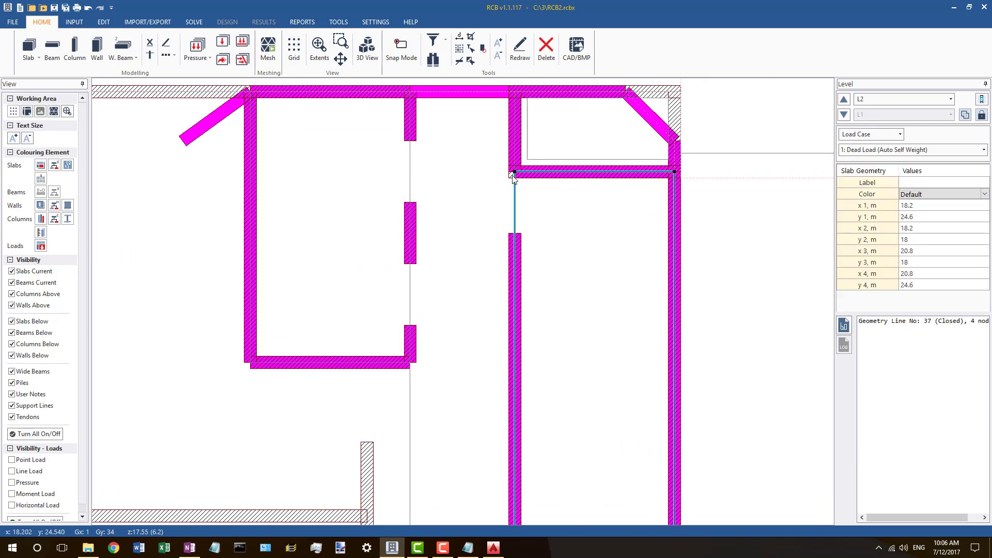
pyautogui.click(542, 166)
pyautogui.moveTo(526, 158); pyautogui.dragTo(515, 171)
pyautogui.moveTo(522, 95); pyautogui.dragTo(517, 92)
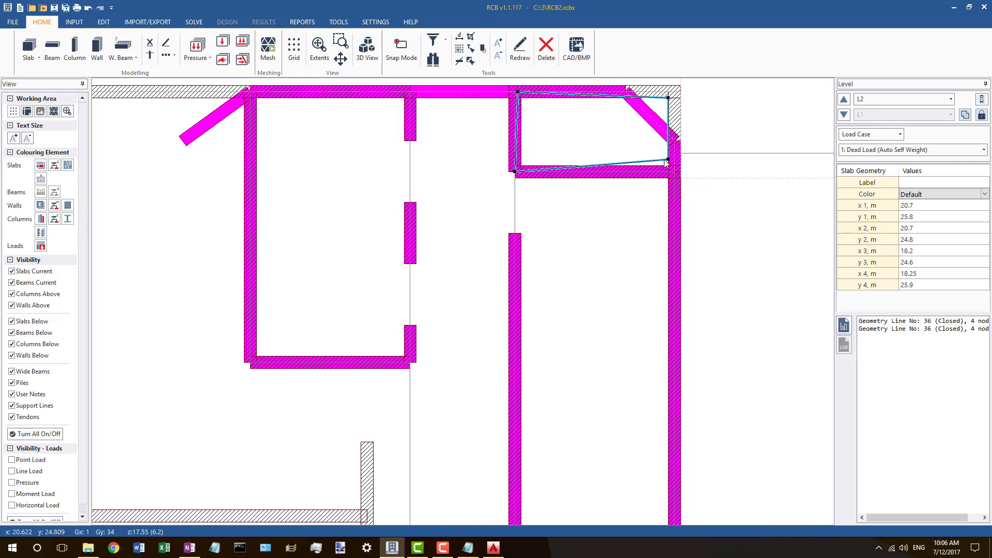
pyautogui.moveTo(675, 169); pyautogui.dragTo(674, 171)
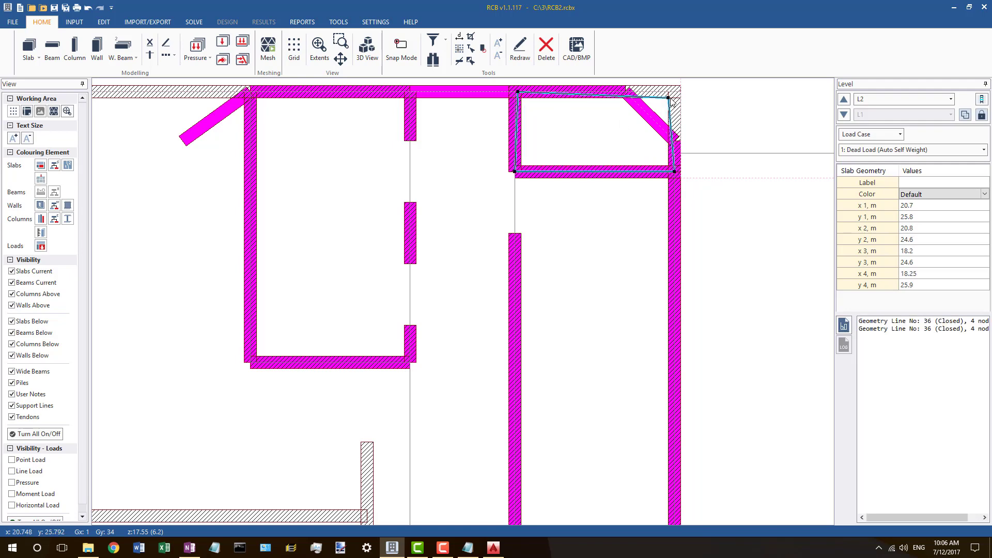
pyautogui.moveTo(675, 94); pyautogui.dragTo(680, 92)
pyautogui.scroll(-9, 493, 160)
pyautogui.scroll(8, 575, 135)
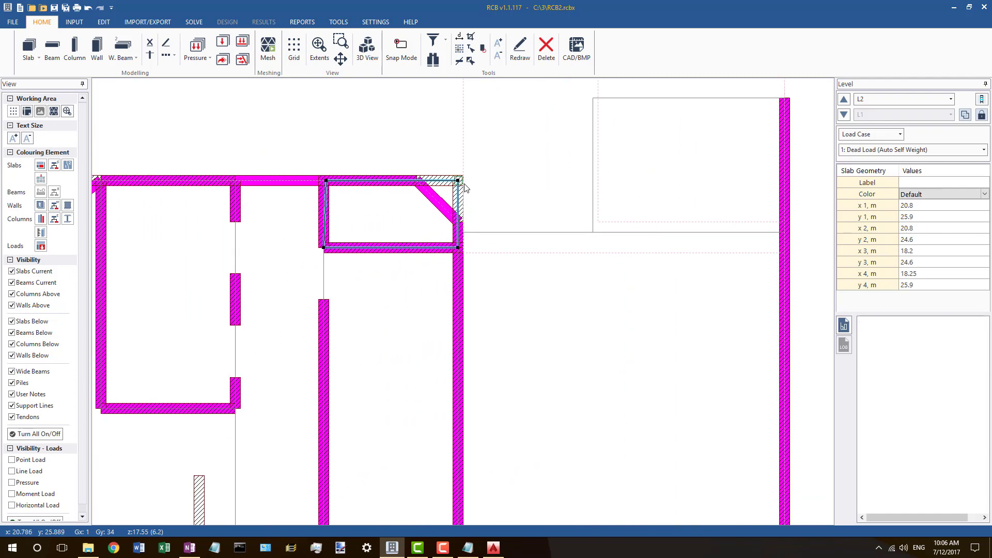
# Step: Move the right end of the top horizontal wall to x 20.8 m, y 25.9 m at the core's upper-right corner
pyautogui.click(470, 205)
pyautogui.click(476, 233)
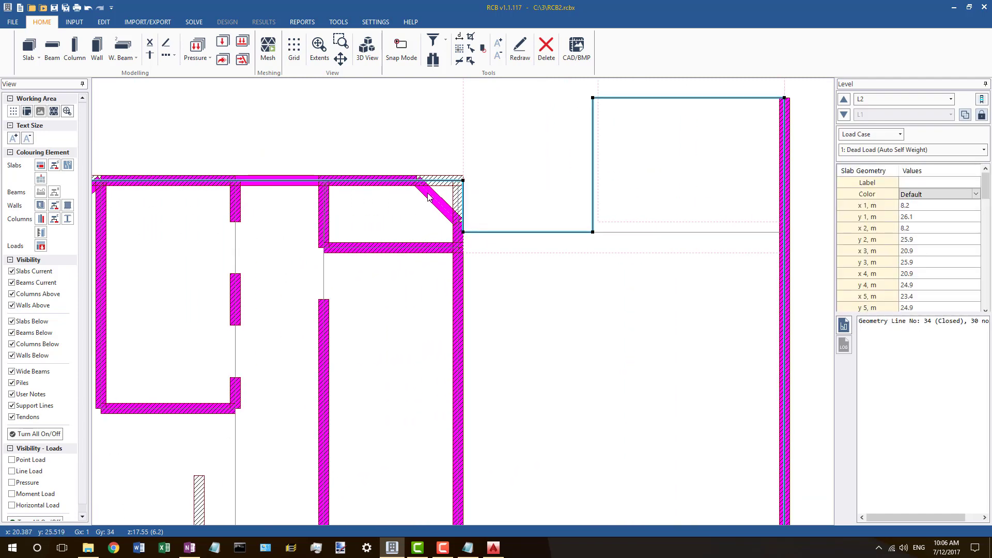
pyautogui.click(421, 178)
pyautogui.click(456, 187)
pyautogui.click(462, 180)
pyautogui.click(460, 178)
pyautogui.click(464, 180)
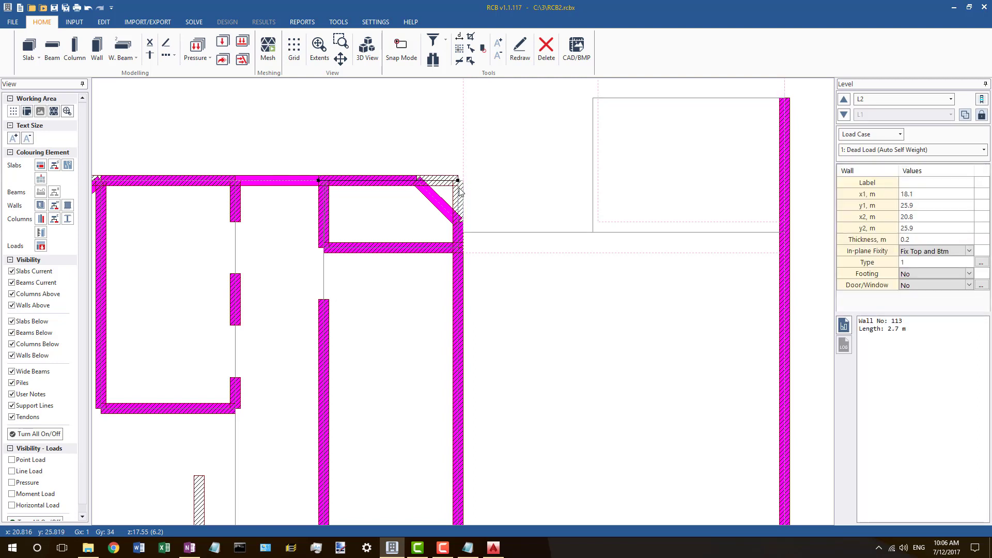
# Step: Move the slab outline's corner node to x 20.8 m and align the node below it with the small slab geometry's vertical edge
pyautogui.click(478, 233)
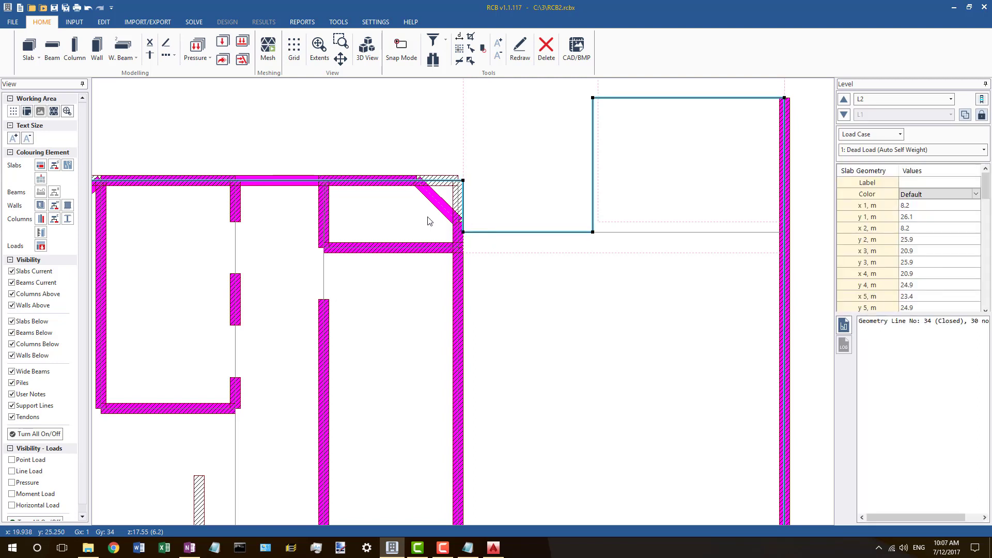
pyautogui.moveTo(460, 181); pyautogui.dragTo(458, 180)
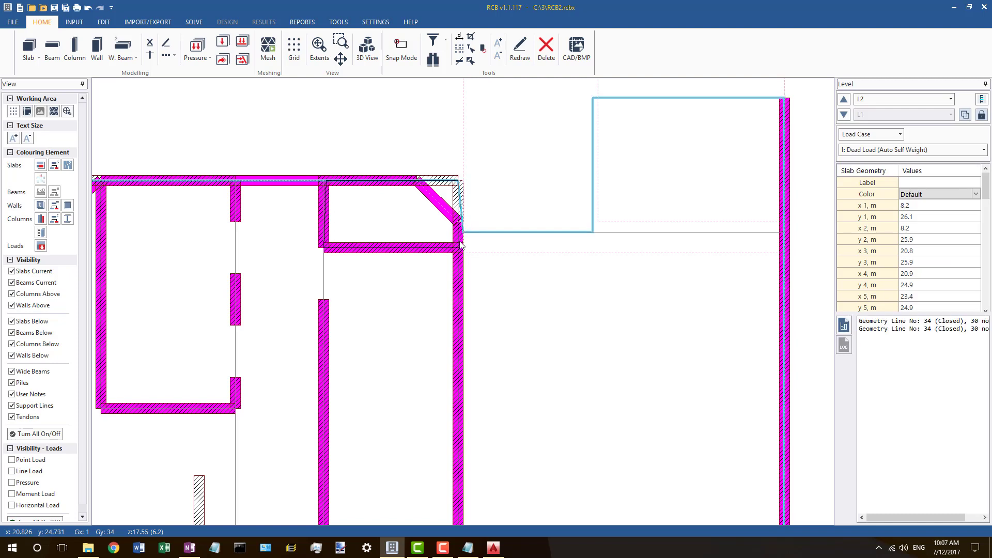
pyautogui.click(459, 241)
pyautogui.rightClick(460, 241)
pyautogui.click(481, 350)
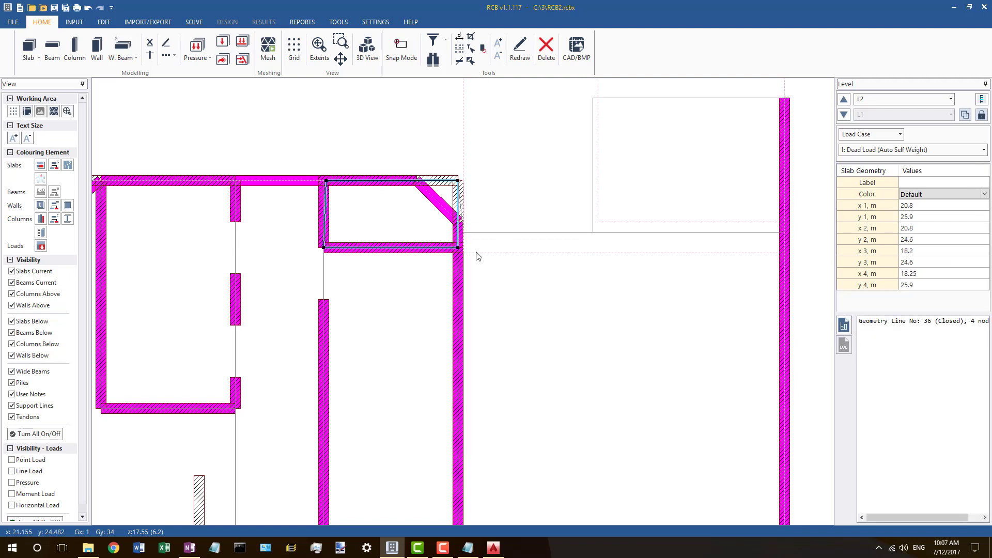
pyautogui.click(462, 231)
pyautogui.click(460, 232)
pyautogui.rightClick(460, 231)
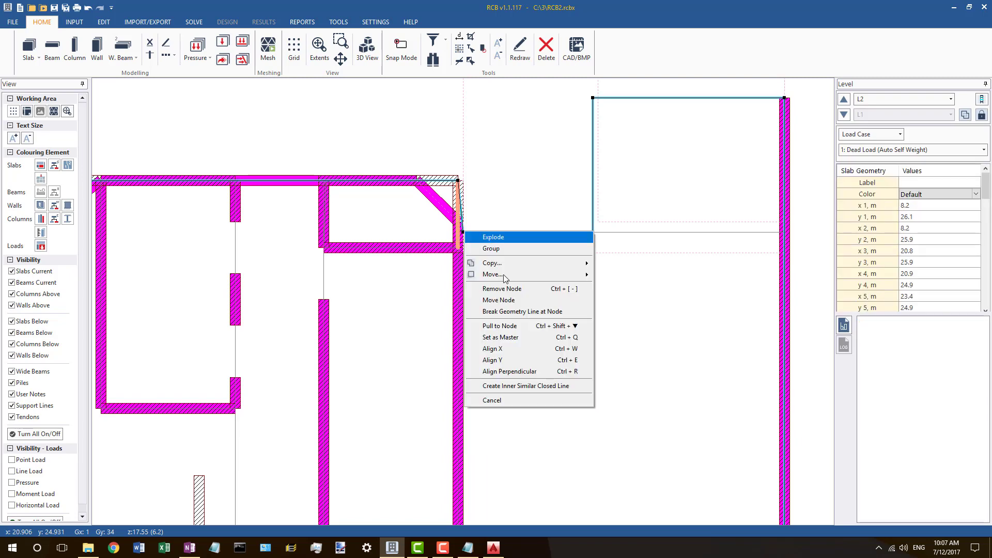
pyautogui.click(494, 358)
# Step: Move the slab outline node at the top wall's left end to x 8 m and align the adjoining upper node with it
pyautogui.scroll(-3, 552, 241)
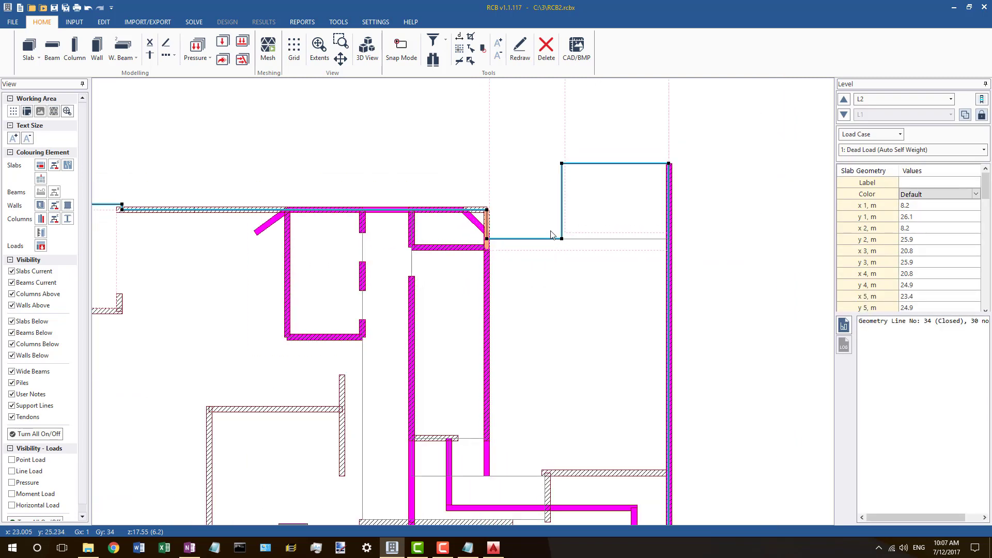
pyautogui.click(366, 166)
pyautogui.scroll(-2, 365, 165)
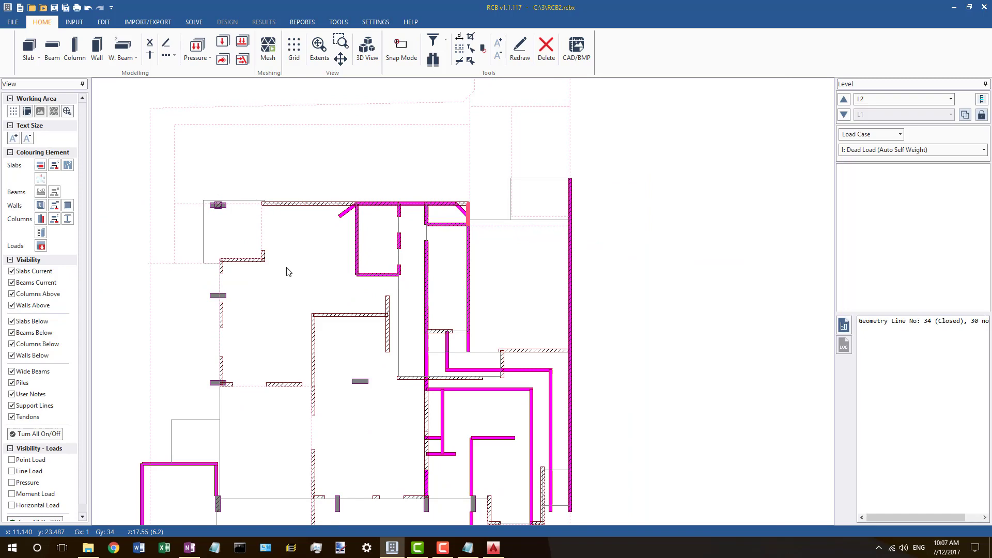
pyautogui.scroll(4, 276, 206)
pyautogui.click(270, 214)
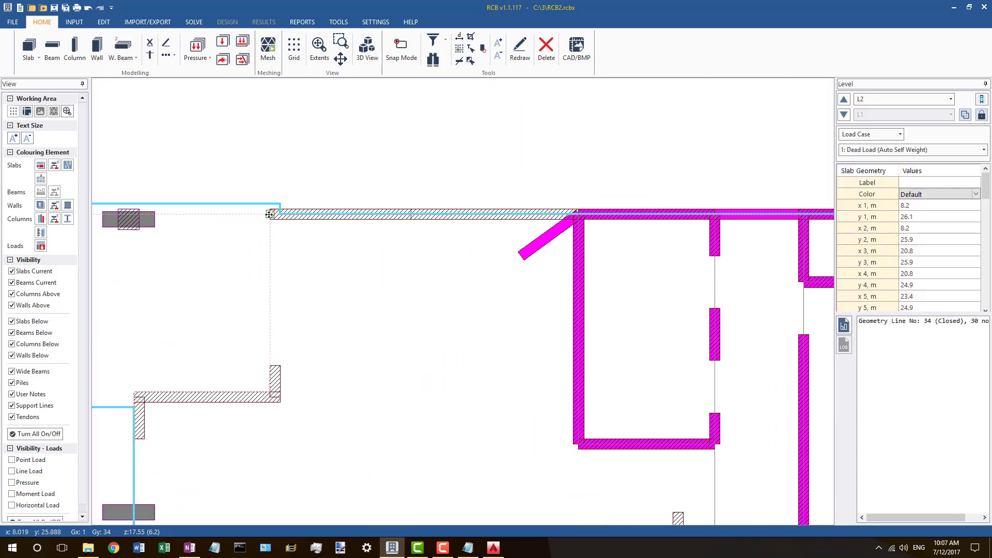
pyautogui.click(270, 214)
pyautogui.rightClick(269, 213)
pyautogui.click(293, 321)
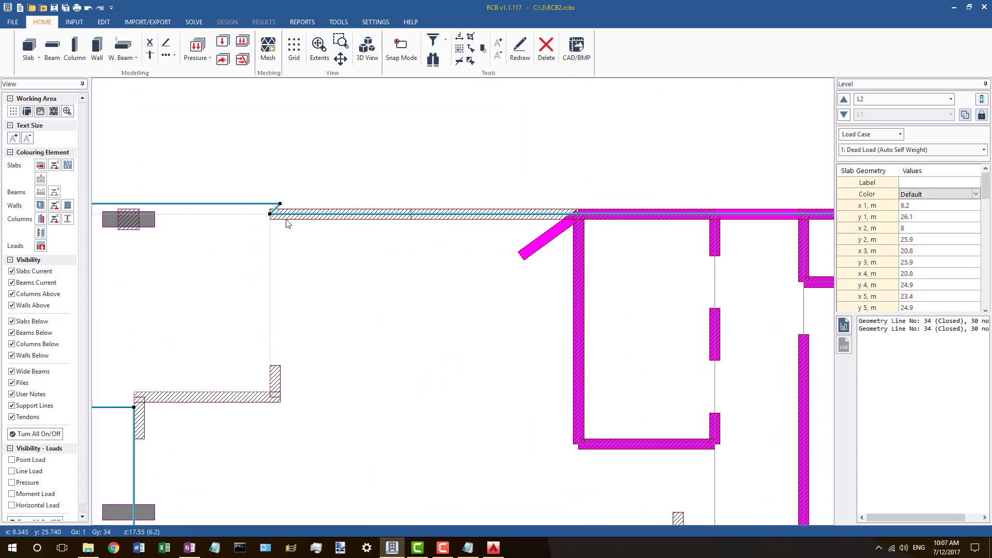
pyautogui.rightClick(270, 213)
pyautogui.click(293, 321)
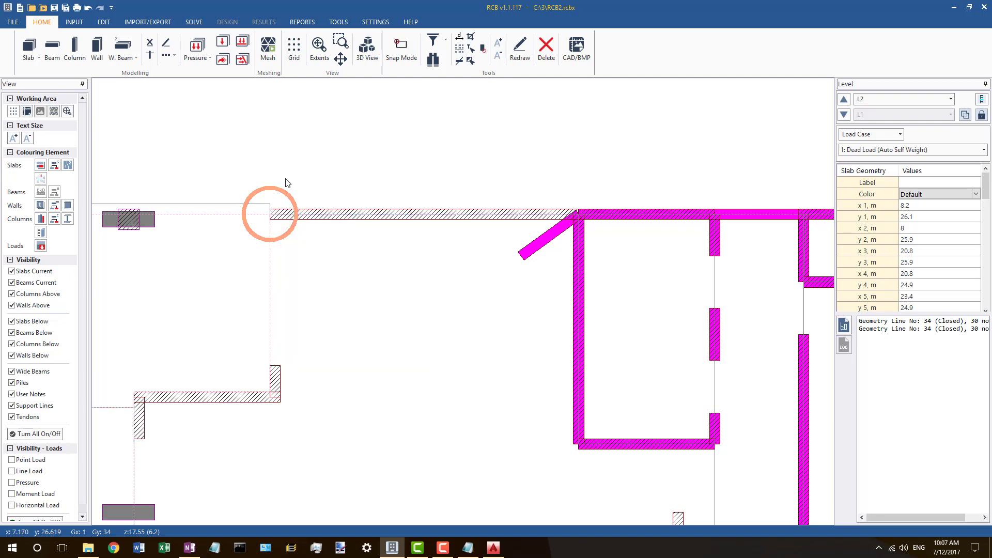
# Step: Reposition the 0.4 m square column over the rectangular column near the slab's upper-left corner using Move Column with Mouse
pyautogui.scroll(-1, 198, 229)
pyautogui.moveTo(198, 229); pyautogui.dragTo(251, 209, button='middle')
pyautogui.click(239, 211)
pyautogui.rightClick(253, 204)
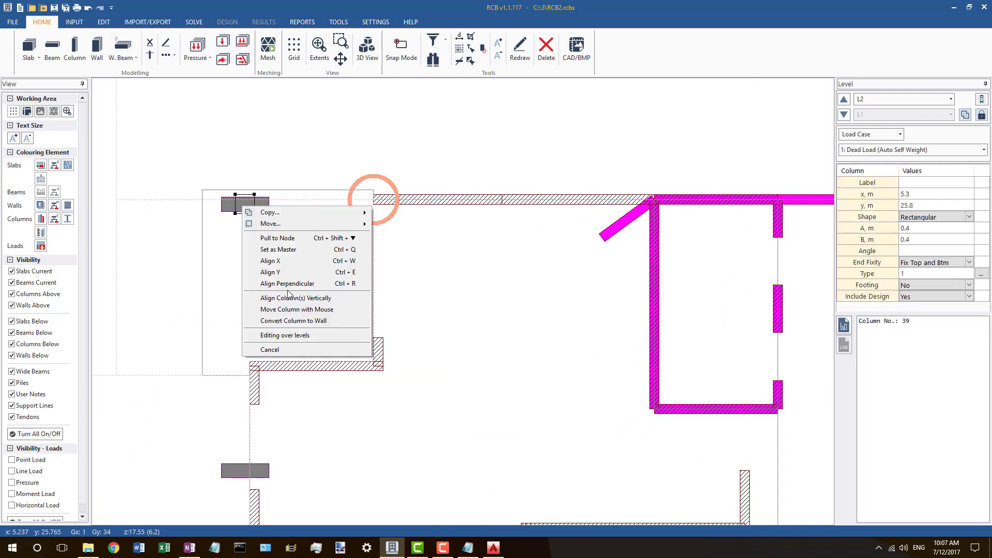
pyautogui.click(289, 311)
pyautogui.click(245, 204)
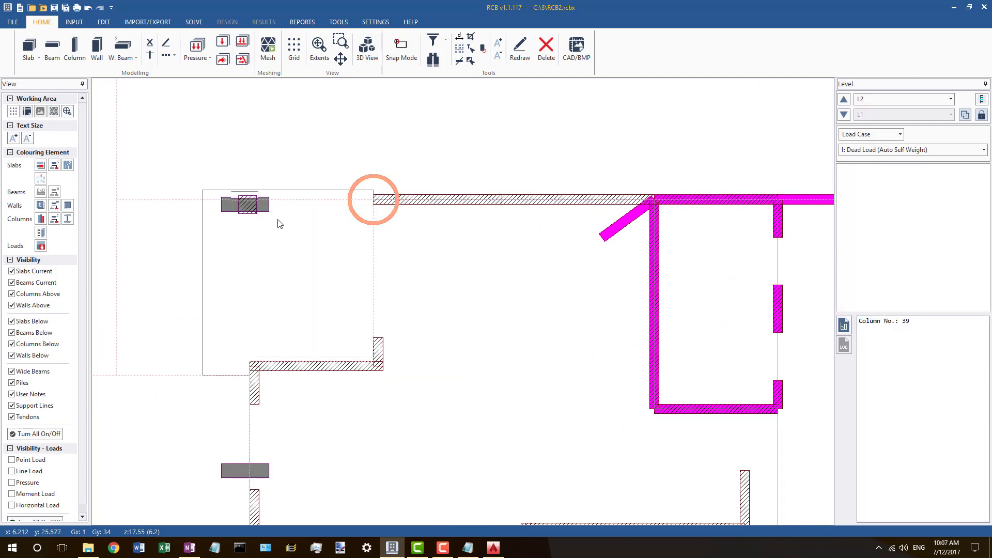
# Step: Move the left end of the horizontal wall at y 16.8 m onto the short vertical wall's centreline, making it 4.1 m long
pyautogui.scroll(-4, 273, 207)
pyautogui.scroll(-2, 412, 203)
pyautogui.scroll(2, 468, 300)
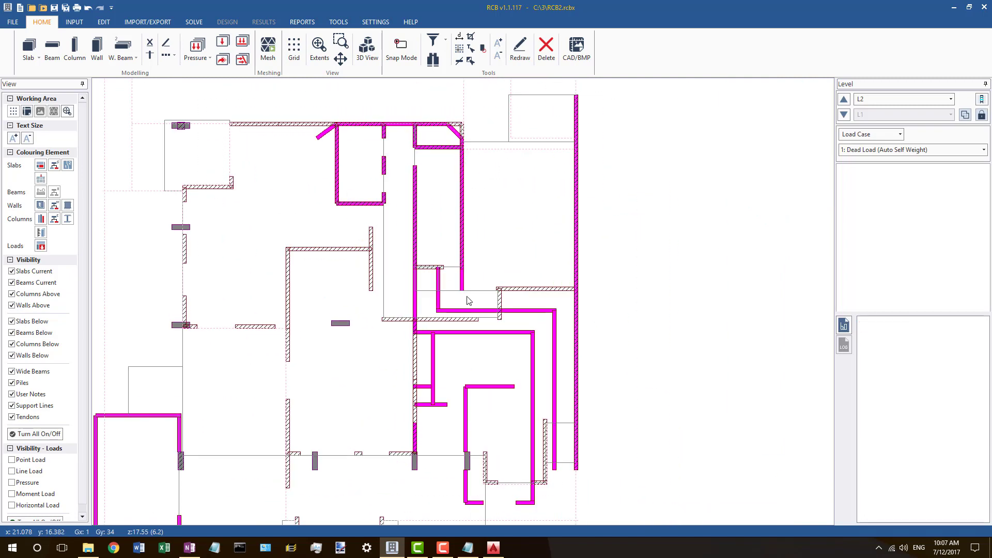
pyautogui.scroll(-2, 428, 233)
pyautogui.scroll(2, 555, 388)
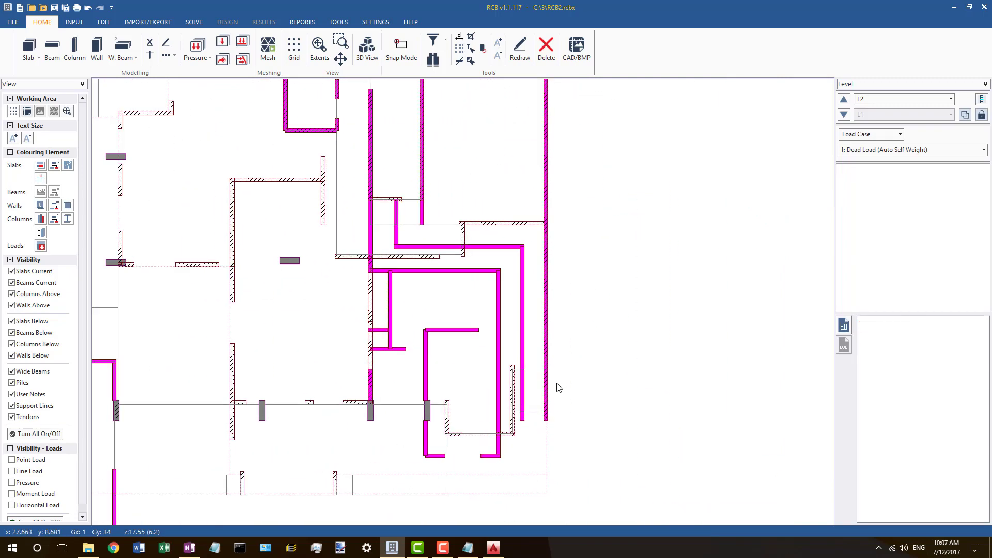
pyautogui.scroll(3, 476, 222)
pyautogui.click(456, 220)
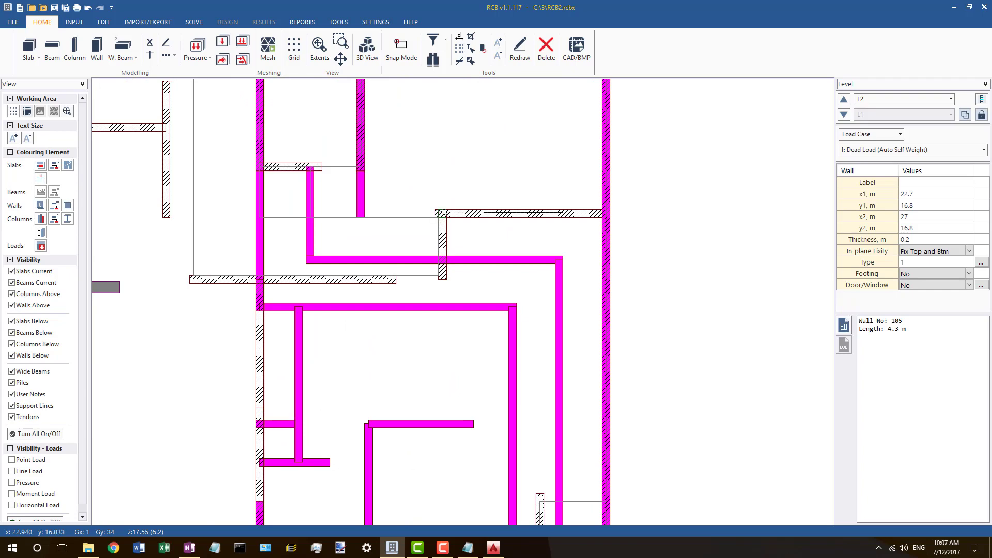
pyautogui.click(636, 211)
# Step: Move the lower end of the vertical wall at x 20.8 m onto the slab geometry corner at y 18 m
pyautogui.scroll(-1, 524, 223)
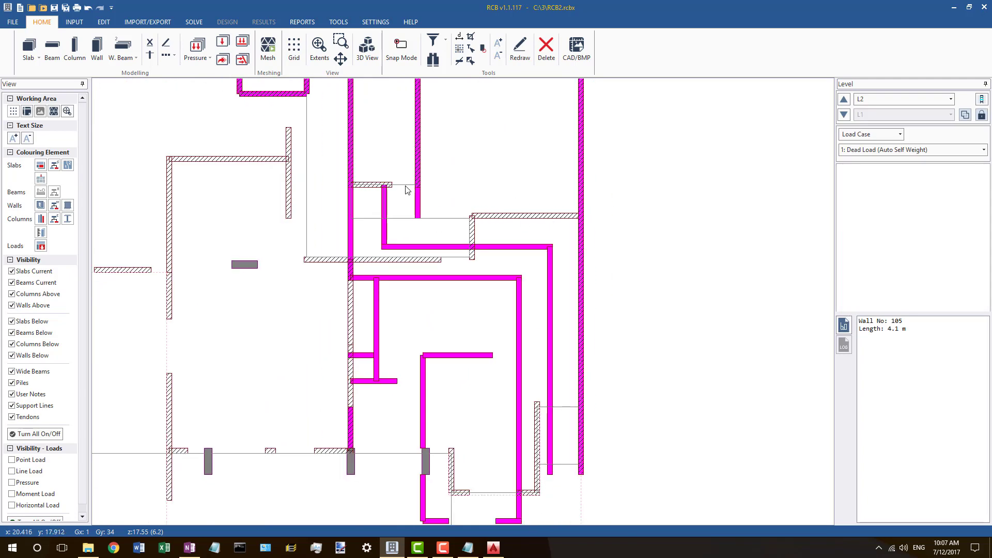
pyautogui.click(418, 188)
pyautogui.scroll(3, 421, 187)
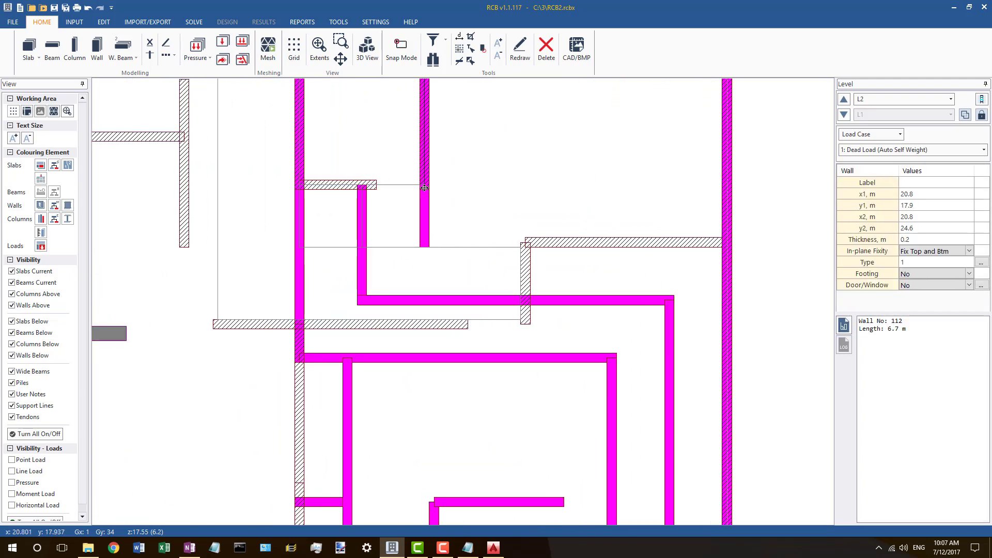
pyautogui.click(383, 191)
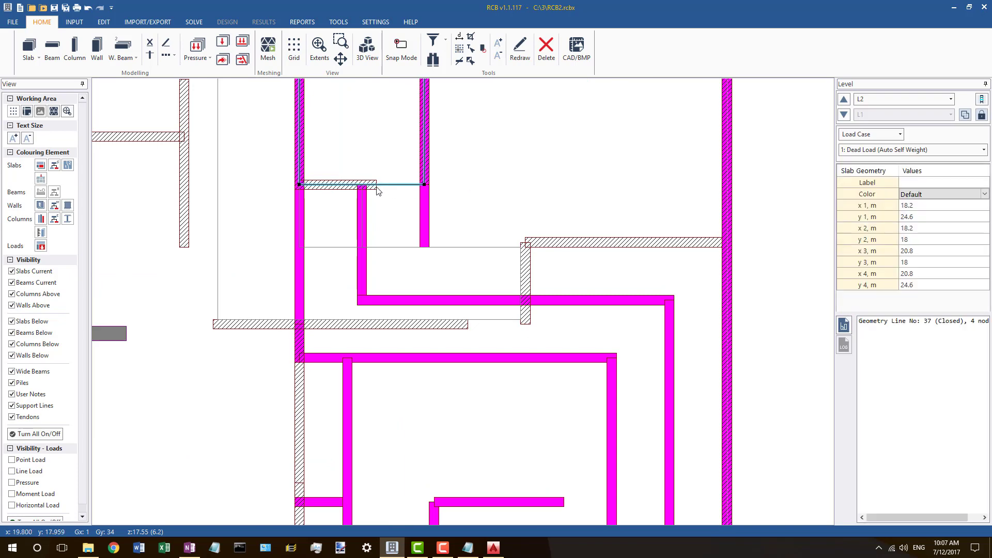
pyautogui.scroll(-1, 422, 208)
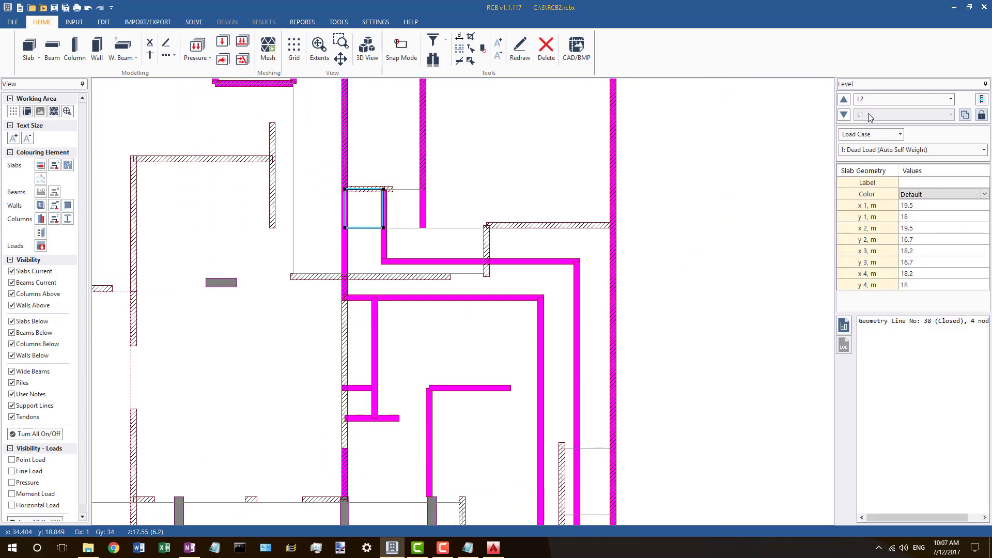
# Step: Switch to level L1 and move the left end of the horizontal wall at y 15.6 m onto the adjoining wall's centreline, making it 6.5 m long
pyautogui.click(847, 115)
pyautogui.click(383, 262)
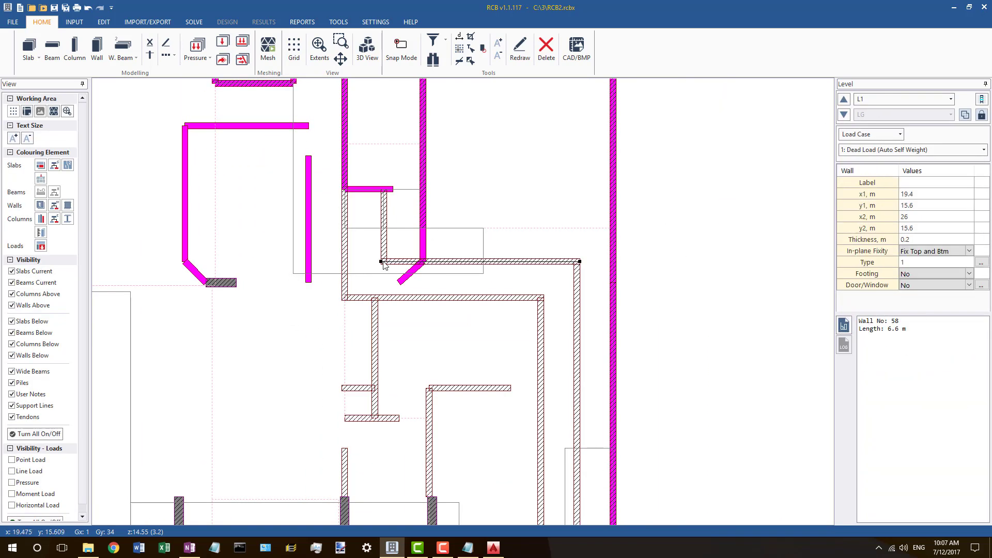
pyautogui.press('Escape')
pyautogui.scroll(-2, 387, 271)
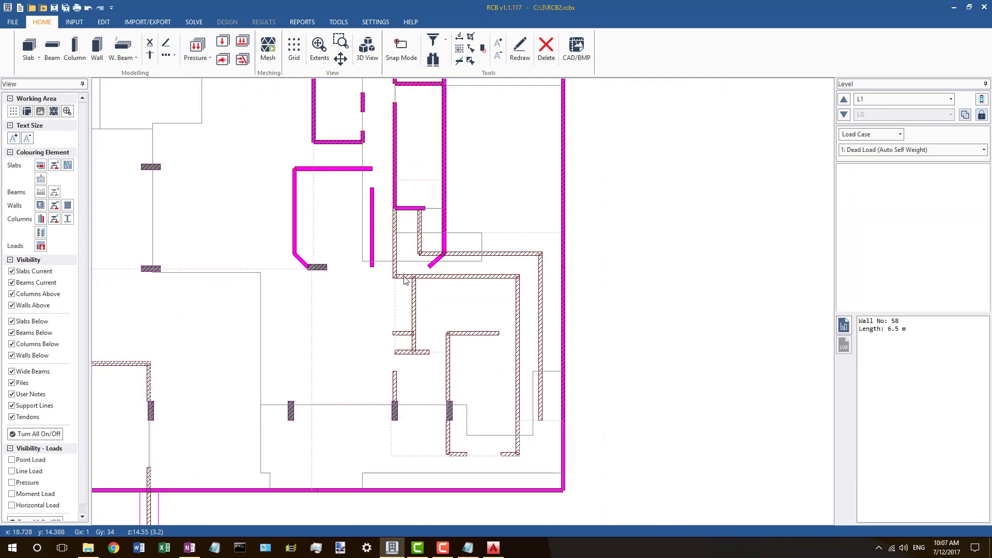
# Step: Move the lower end of the vertical wall at x 18.2 m onto the adjoining horizontal wall's centreline, making it 9.2 m long
pyautogui.click(396, 273)
pyautogui.scroll(3, 395, 279)
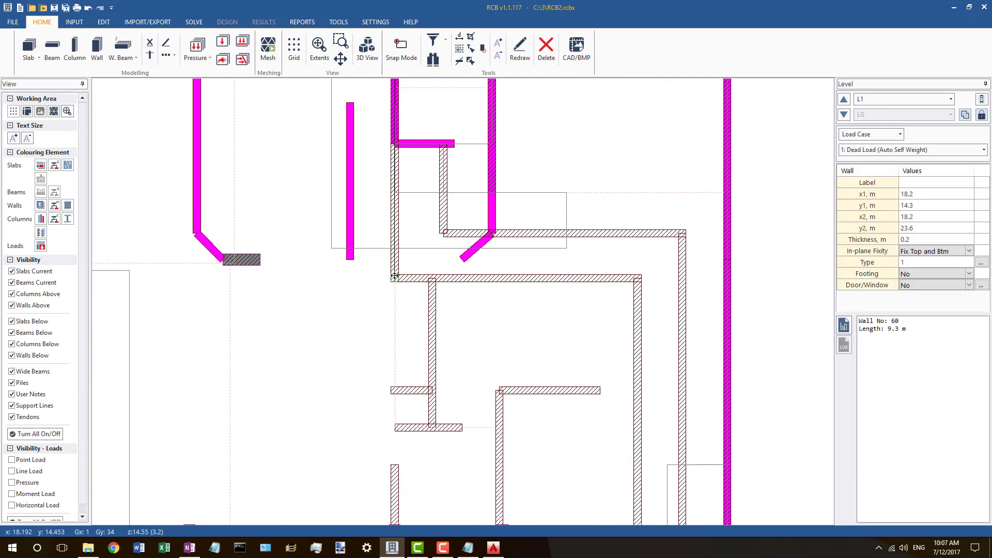
pyautogui.press('Escape')
pyautogui.scroll(-4, 367, 300)
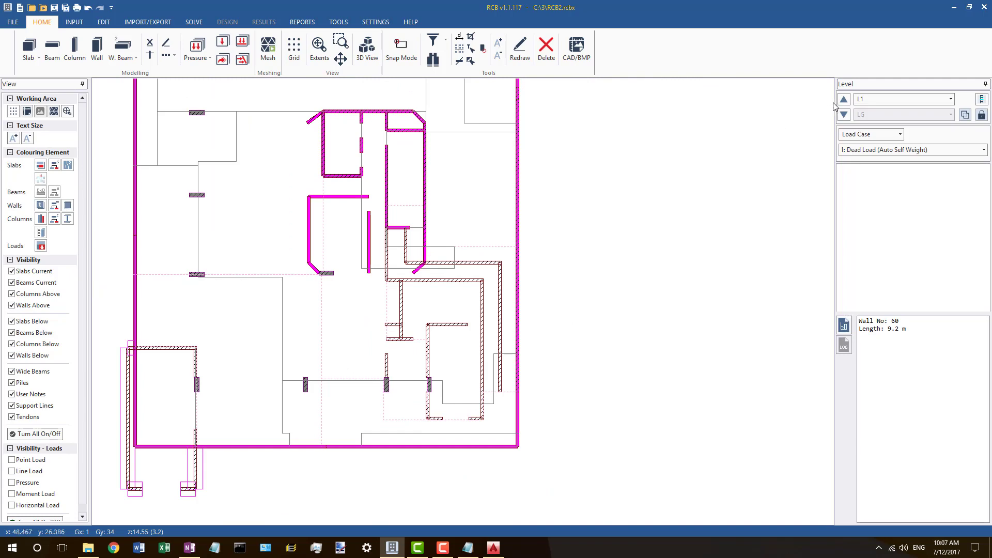
# Step: Return to level L2 and move the end node of the open three-node slab geometry line onto the slab outline corner at the lower-right recess
pyautogui.click(843, 99)
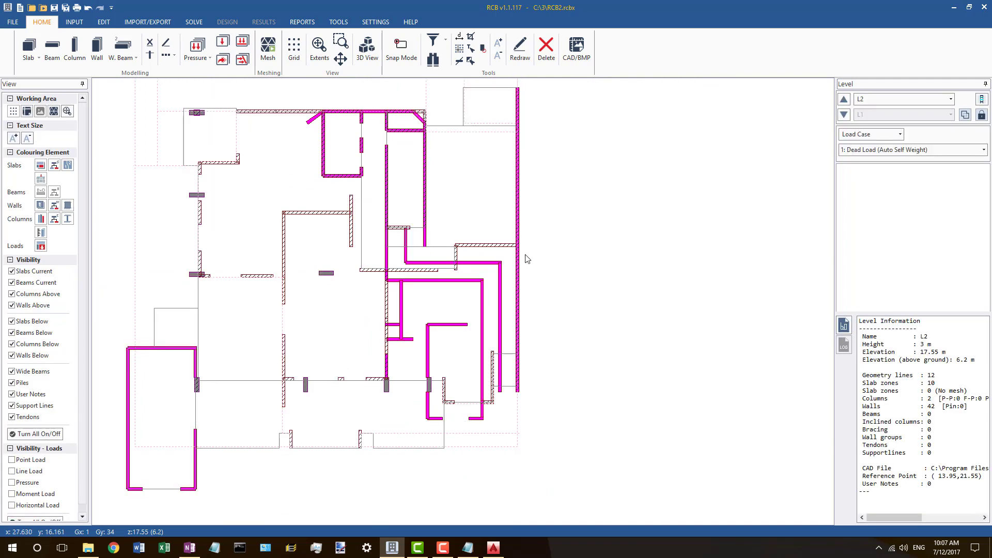
pyautogui.scroll(2, 490, 360)
pyautogui.scroll(4, 494, 358)
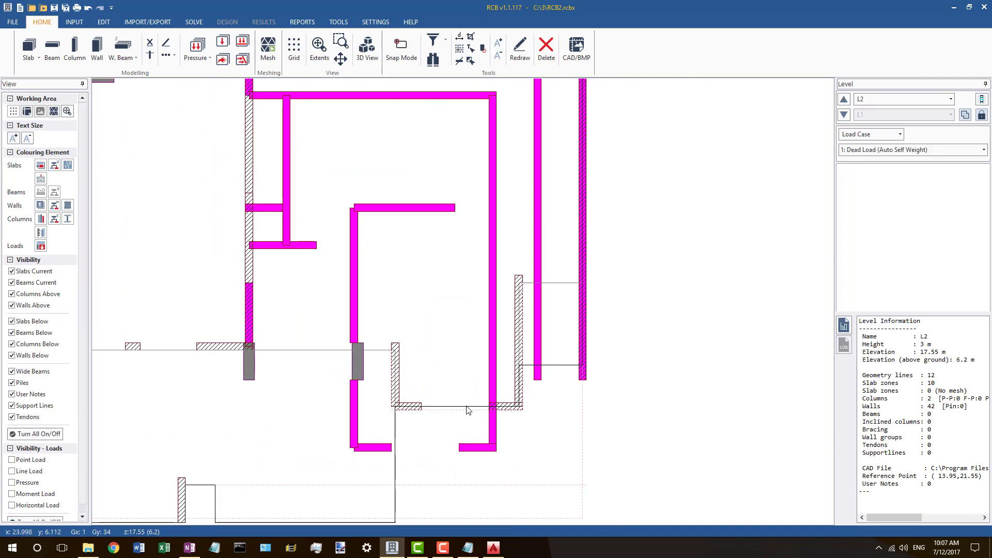
pyautogui.click(413, 407)
pyautogui.click(394, 399)
pyautogui.scroll(-1, 507, 394)
pyautogui.scroll(4, 421, 404)
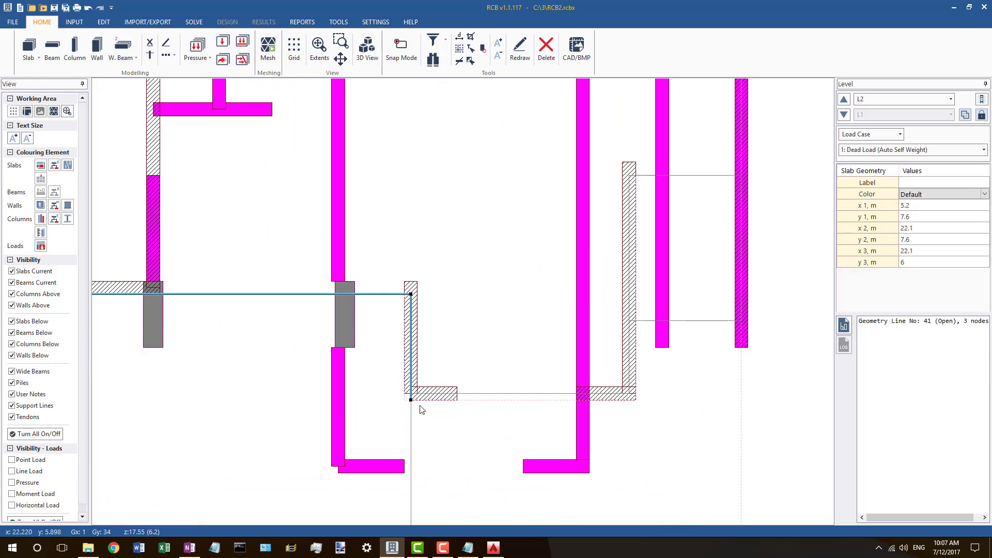
pyautogui.click(416, 399)
pyautogui.click(409, 399)
pyautogui.moveTo(410, 399); pyautogui.dragTo(411, 394)
pyautogui.click(410, 407)
pyautogui.scroll(-4, 412, 395)
pyautogui.click(574, 425)
pyautogui.scroll(-2, 591, 416)
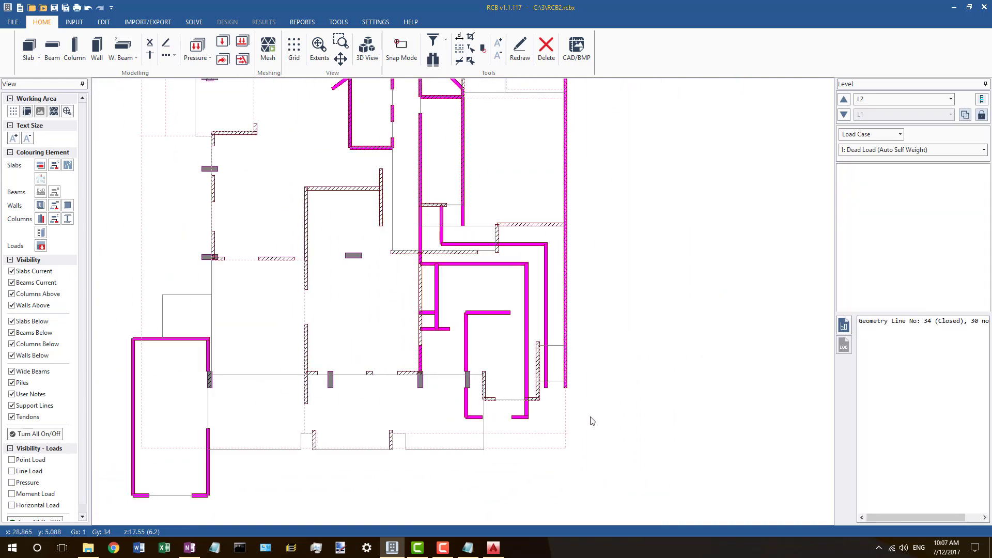
# Step: Generate the finite element mesh for the model and close the mesh report
pyautogui.click(433, 448)
pyautogui.scroll(-2, 538, 448)
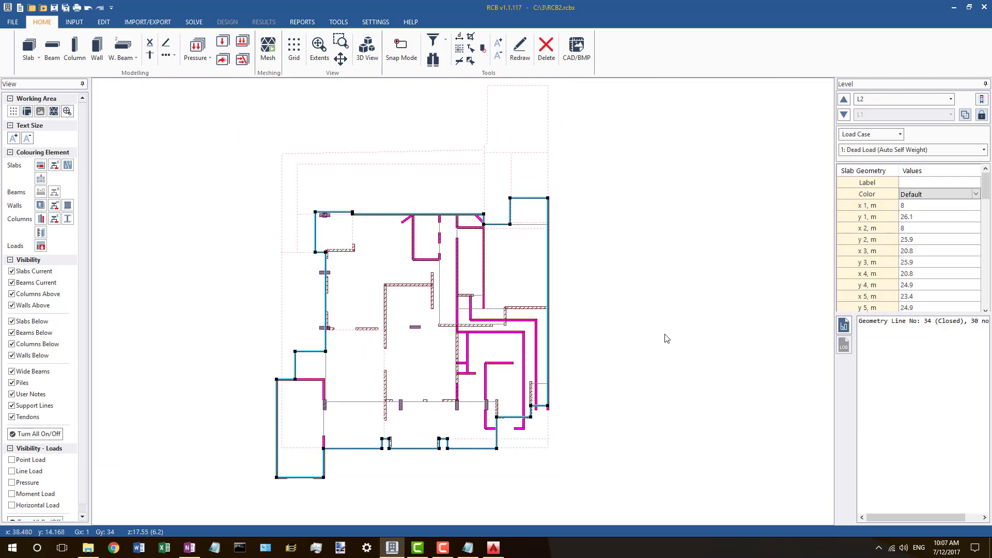
pyautogui.click(627, 336)
pyautogui.scroll(1, 552, 361)
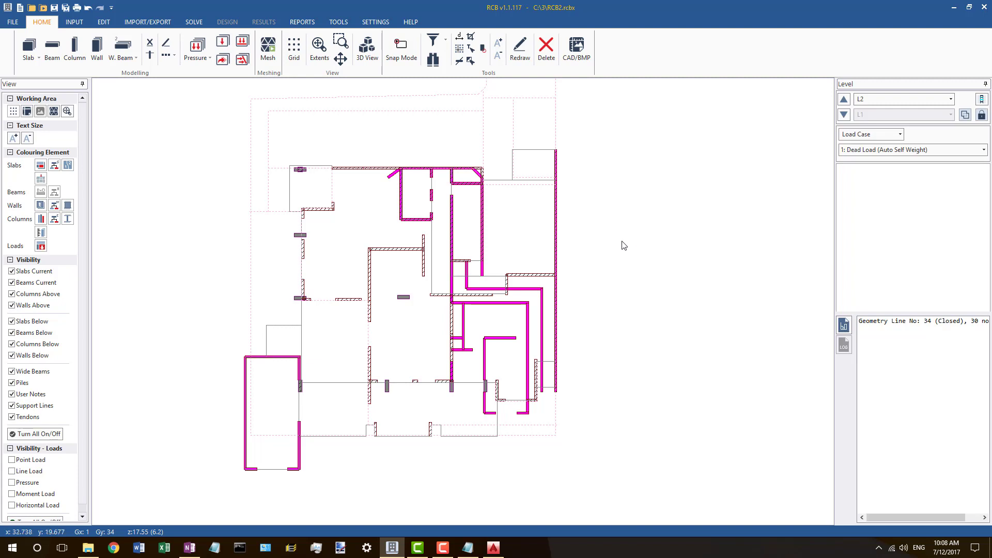
pyautogui.click(479, 315)
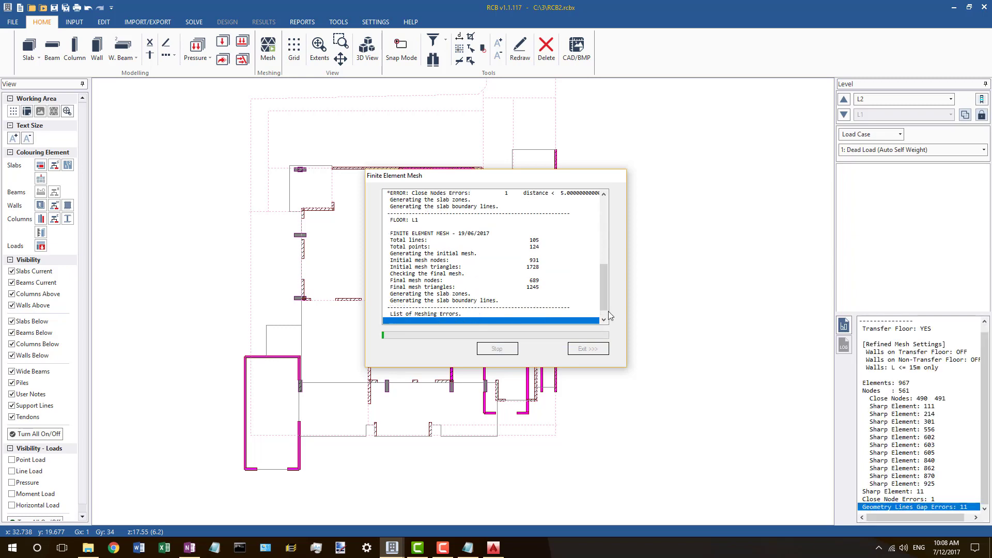
pyautogui.click(588, 349)
# Step: Clear the mesh and correct the upper-left node of the small four-node slab geometry at the flagged close-node location
pyautogui.scroll(5, 419, 195)
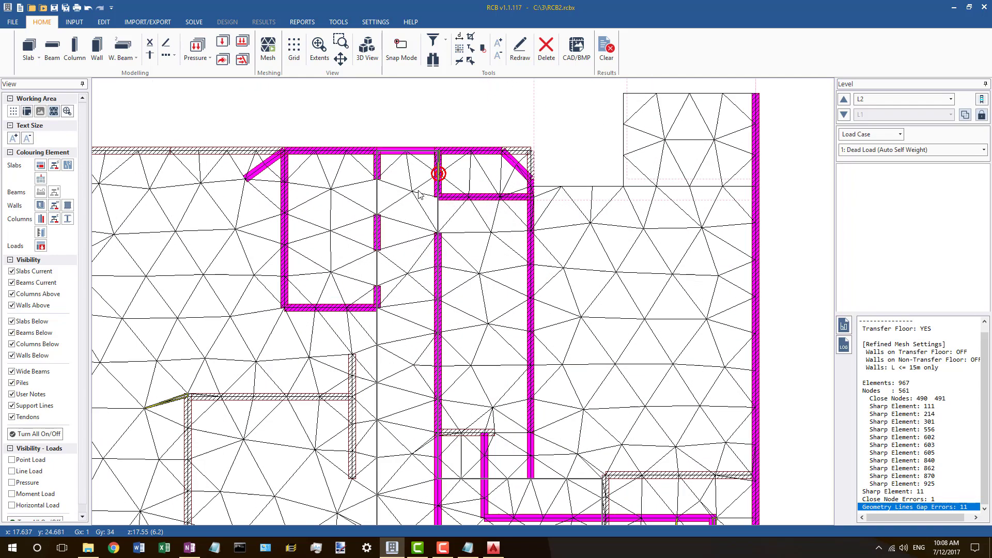
pyautogui.scroll(5, 419, 195)
pyautogui.click(443, 126)
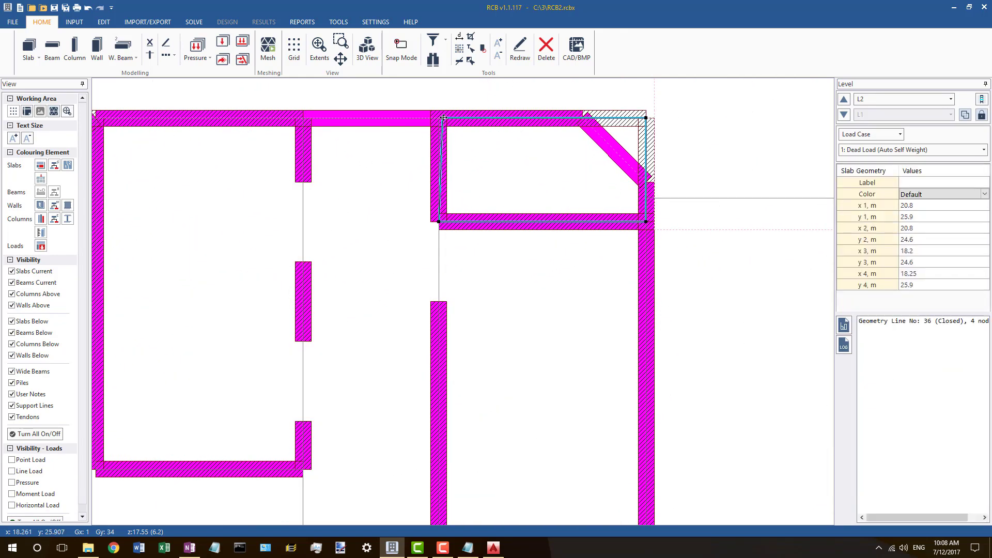
pyautogui.press('Delete')
pyautogui.click(492, 308)
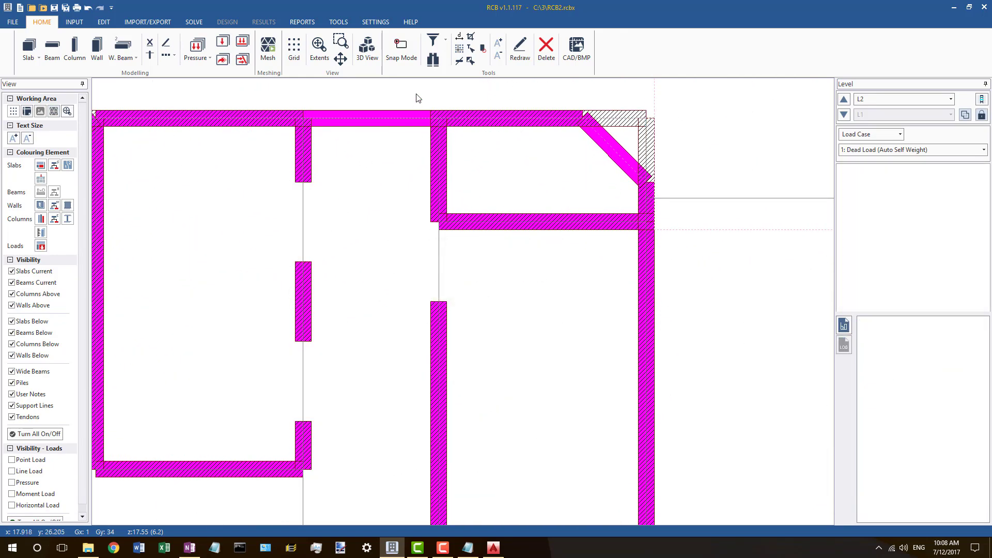
pyautogui.scroll(-8, 421, 260)
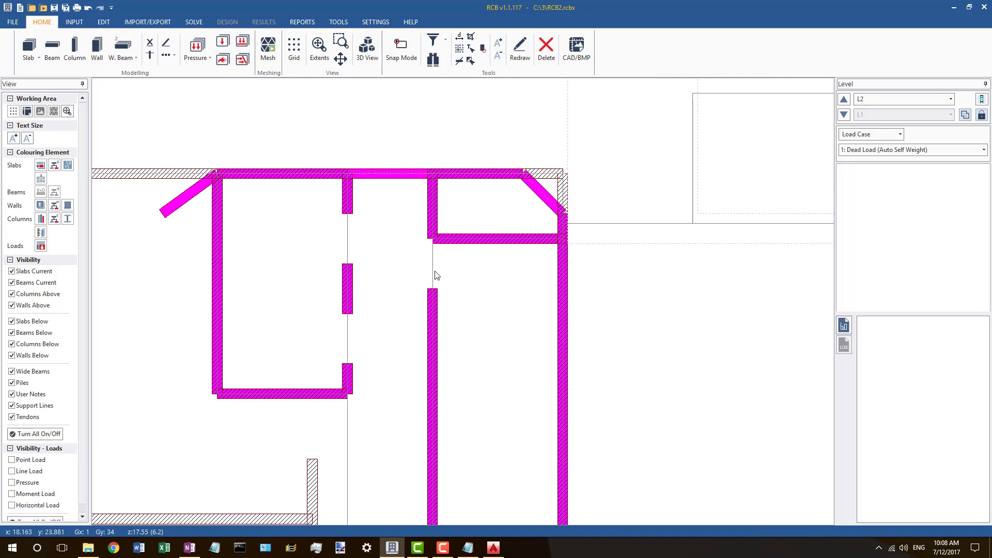
# Step: Switch up to level L3 and examine the slab outline nodes against the surrounding wall ends
pyautogui.click(844, 100)
pyautogui.click(481, 221)
pyautogui.scroll(2, 480, 242)
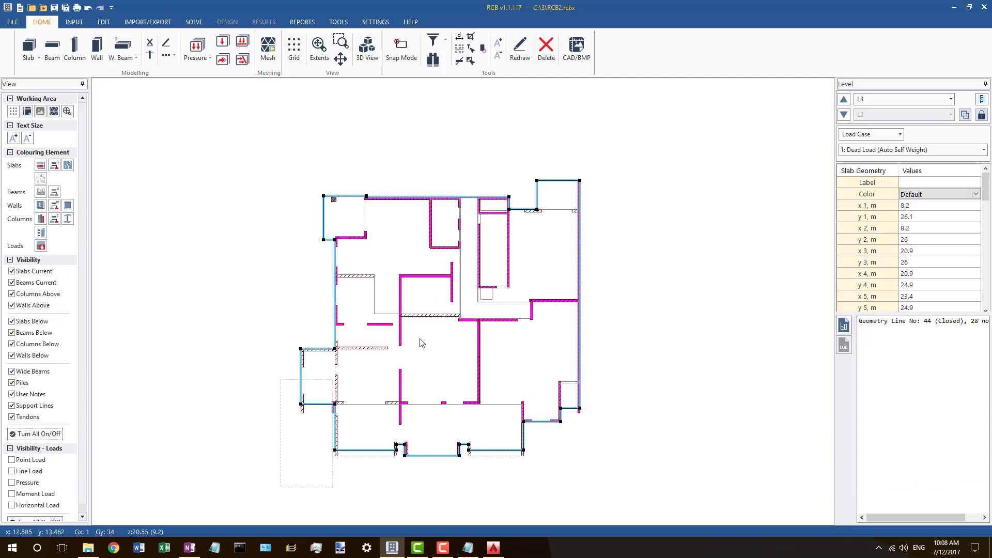
pyautogui.scroll(2, 374, 436)
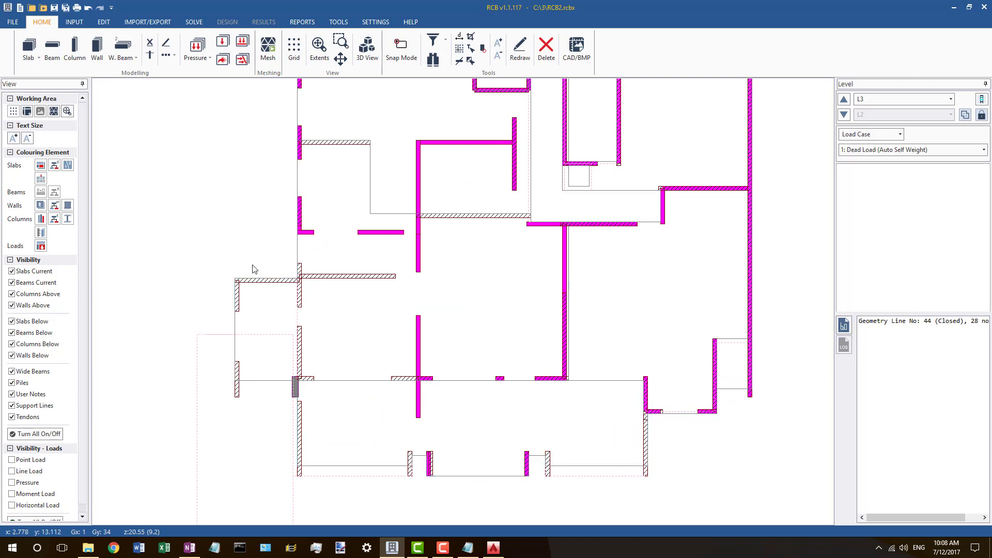
pyautogui.scroll(-2, 258, 270)
pyautogui.scroll(4, 332, 169)
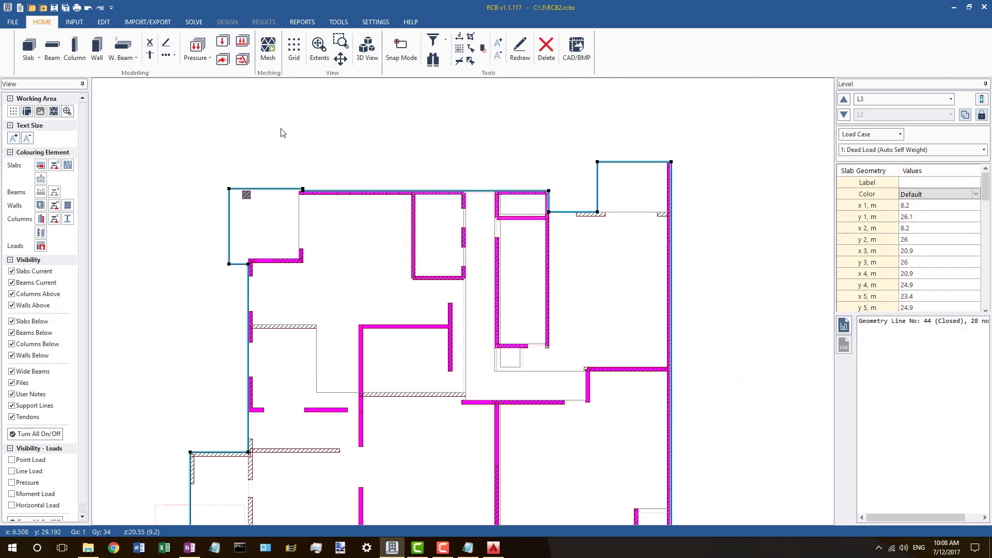
pyautogui.scroll(-3, 258, 211)
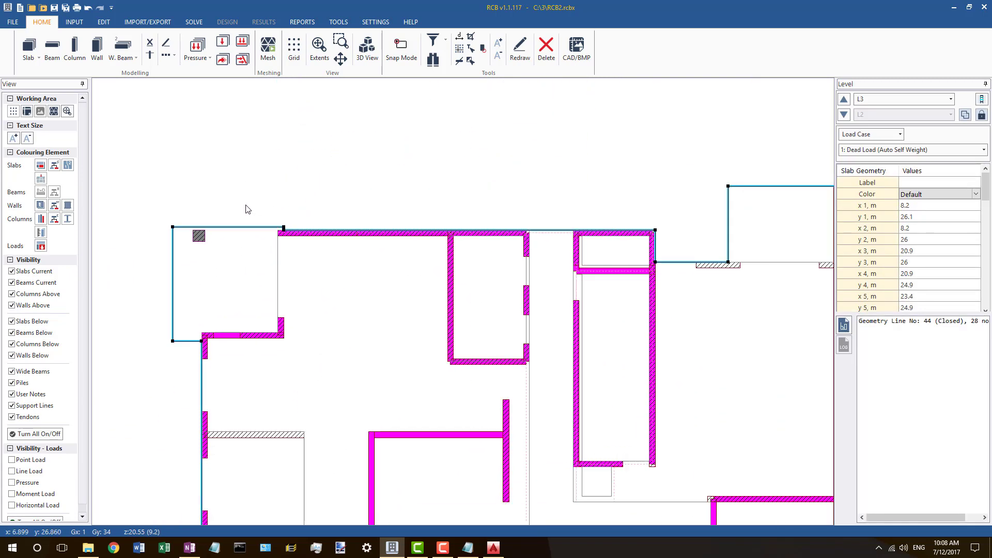
pyautogui.scroll(1, 604, 193)
pyautogui.scroll(2, 587, 193)
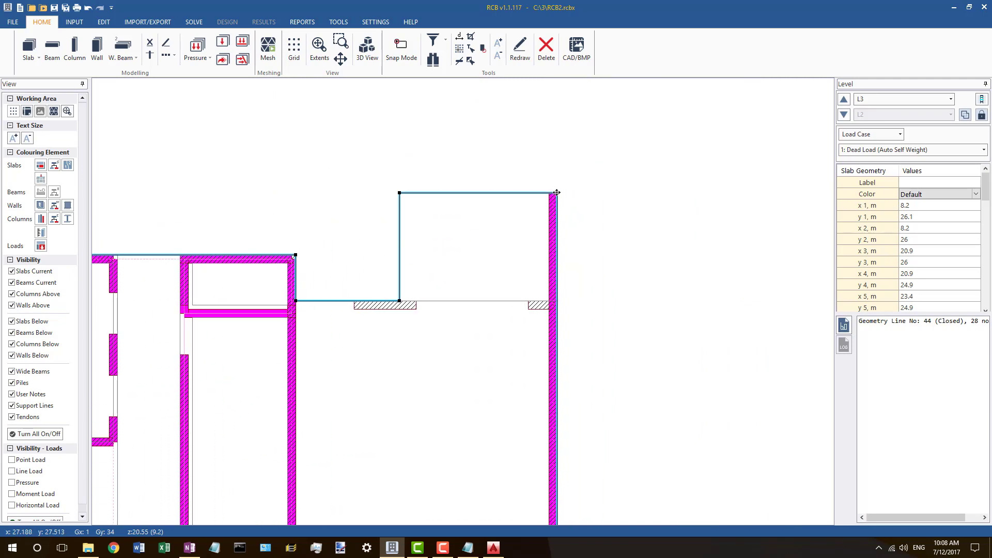
pyautogui.scroll(-4, 538, 148)
pyautogui.scroll(3, 545, 391)
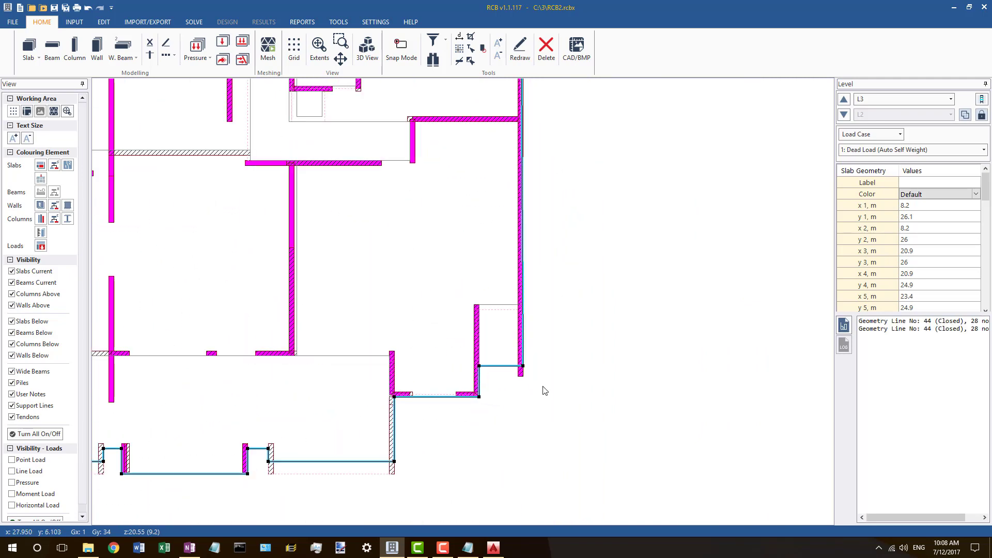
pyautogui.scroll(2, 537, 376)
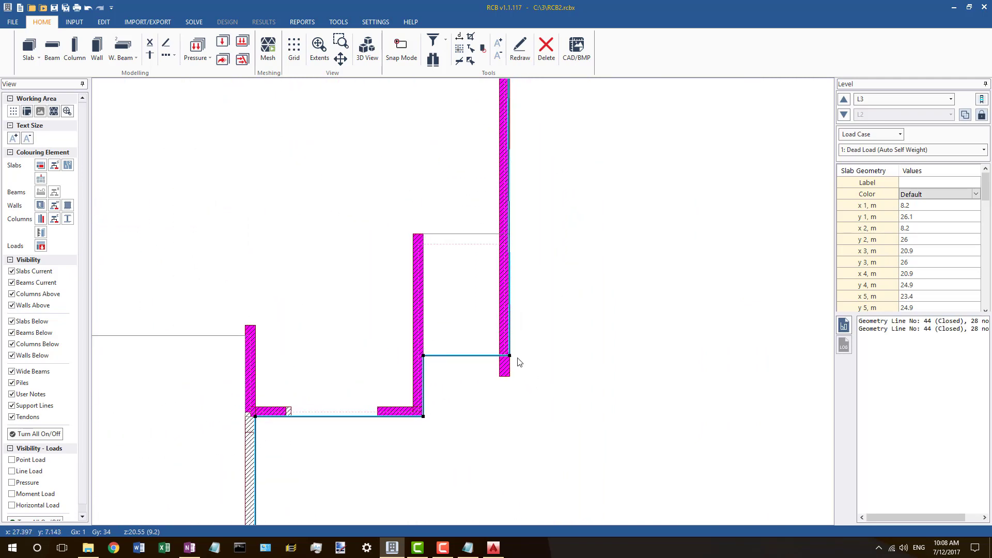
# Step: Move the upper two nodes of the open three-node slab line onto the adjacent wall centrelines at x 25.4 and 27.1 m, y 9.4 m
pyautogui.click(489, 238)
pyautogui.moveTo(501, 245); pyautogui.dragTo(503, 243)
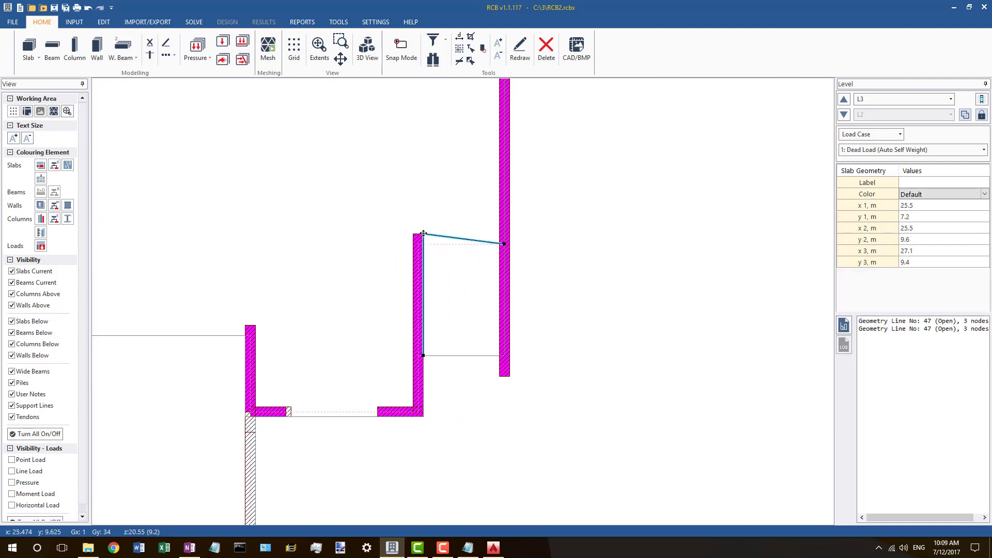
pyautogui.moveTo(423, 233); pyautogui.dragTo(419, 244)
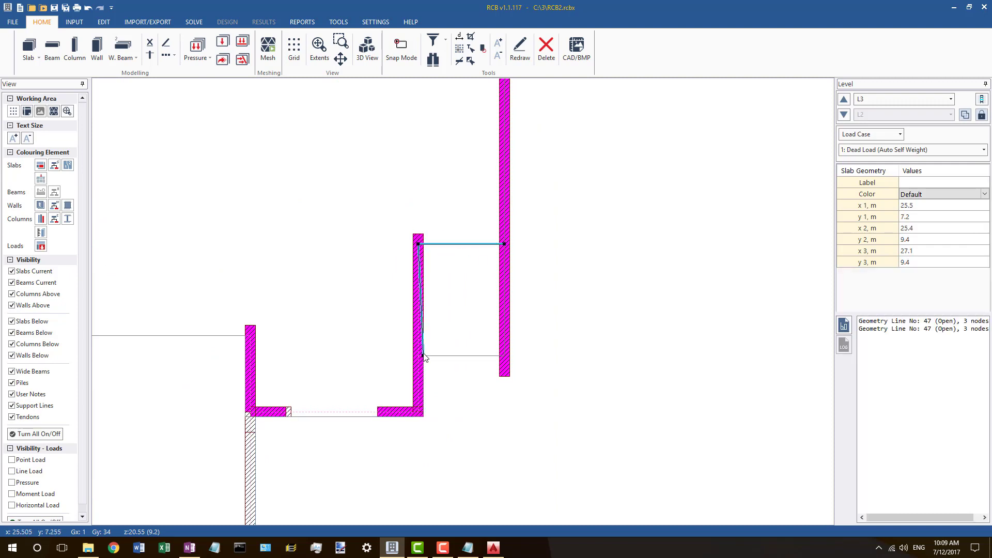
# Step: Pull the outer end of the 0.9 m horizontal wall back onto the adjoining vertical wall's centreline on both L3 and L2, returning to L3
pyautogui.click(413, 412)
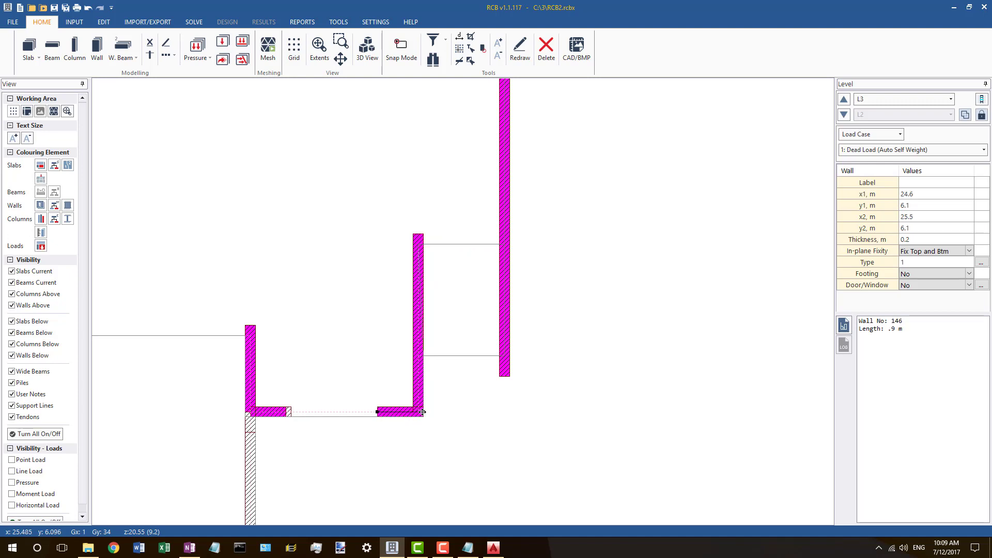
pyautogui.click(449, 403)
pyautogui.click(843, 115)
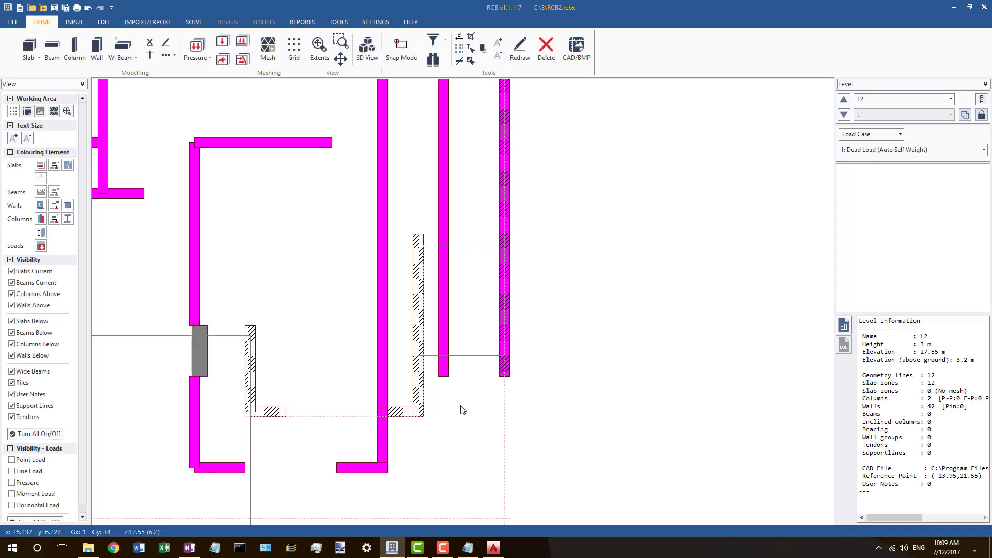
pyautogui.click(406, 416)
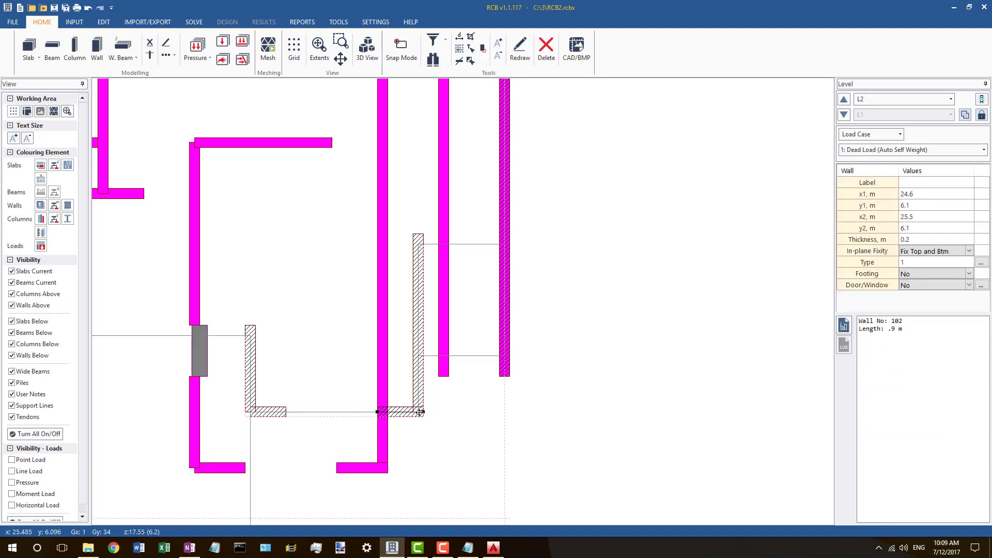
pyautogui.click(466, 402)
pyautogui.click(847, 102)
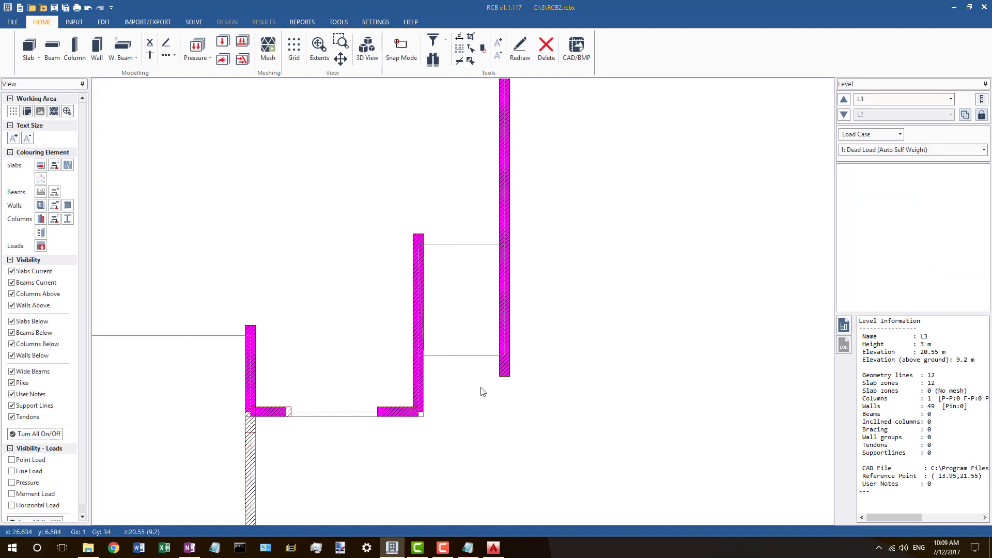
# Step: Move the lower node of the open three-node slab line onto the vertical wall's centreline
pyautogui.click(424, 375)
pyautogui.click(425, 355)
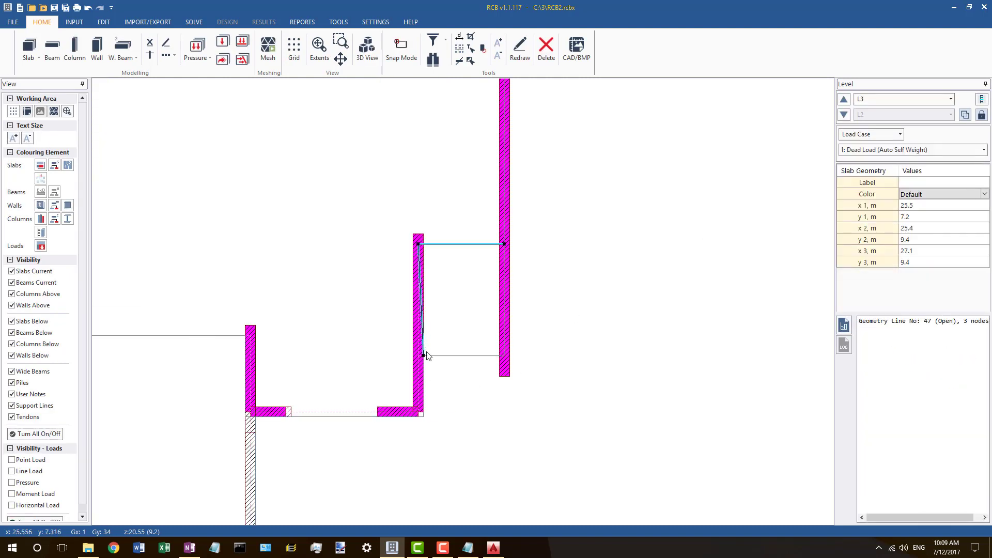
pyautogui.moveTo(423, 355); pyautogui.dragTo(418, 356)
# Step: Move the slab outline corners around the lower-right recess onto the wall centrelines and set back the short horizontal wall's end to 0.7 m length
pyautogui.click(420, 394)
pyautogui.click(427, 371)
pyautogui.click(423, 358)
pyautogui.moveTo(423, 416); pyautogui.dragTo(418, 412)
pyautogui.moveTo(254, 416); pyautogui.dragTo(286, 411)
pyautogui.click(289, 416)
pyautogui.scroll(-3, 351, 282)
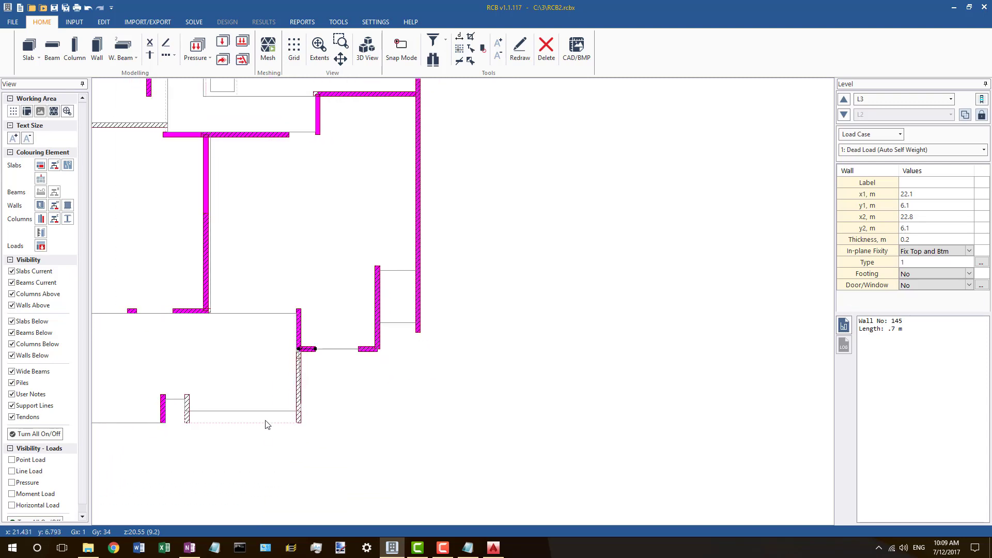
# Step: Move the two nodes of the slab outline's lower-right edge down onto the lower ends of the adjoining vertical walls' centrelines
pyautogui.scroll(3, 279, 424)
pyautogui.click(315, 340)
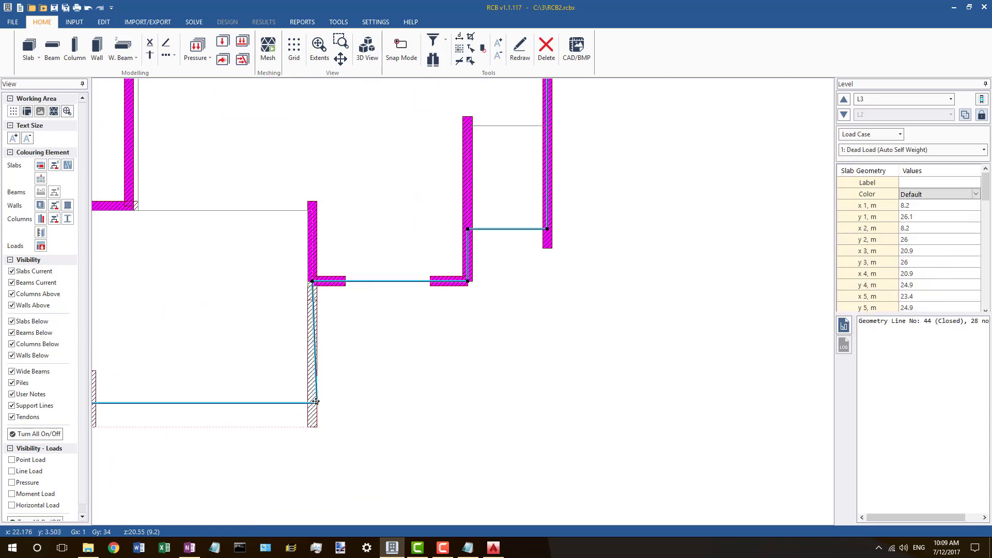
pyautogui.scroll(-3, 478, 343)
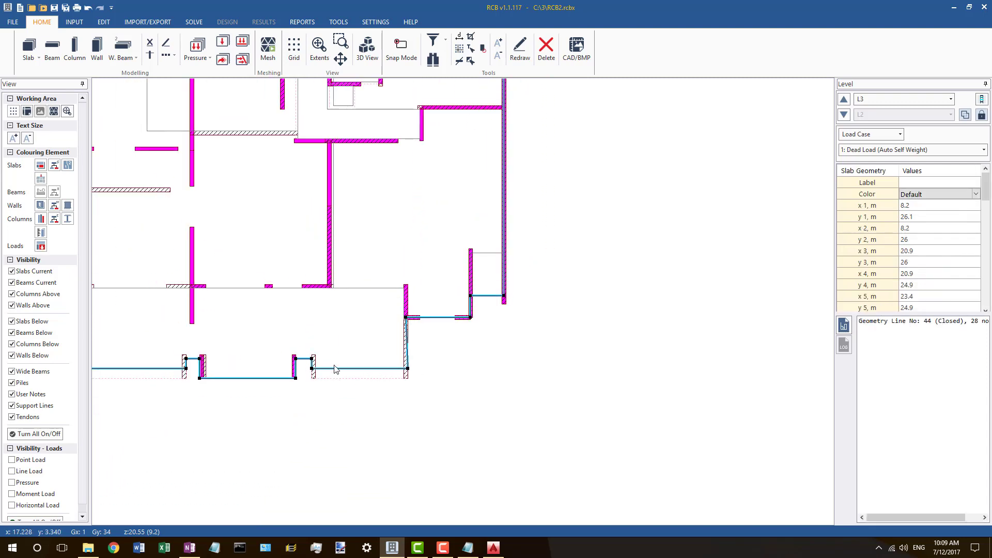
pyautogui.scroll(3, 341, 369)
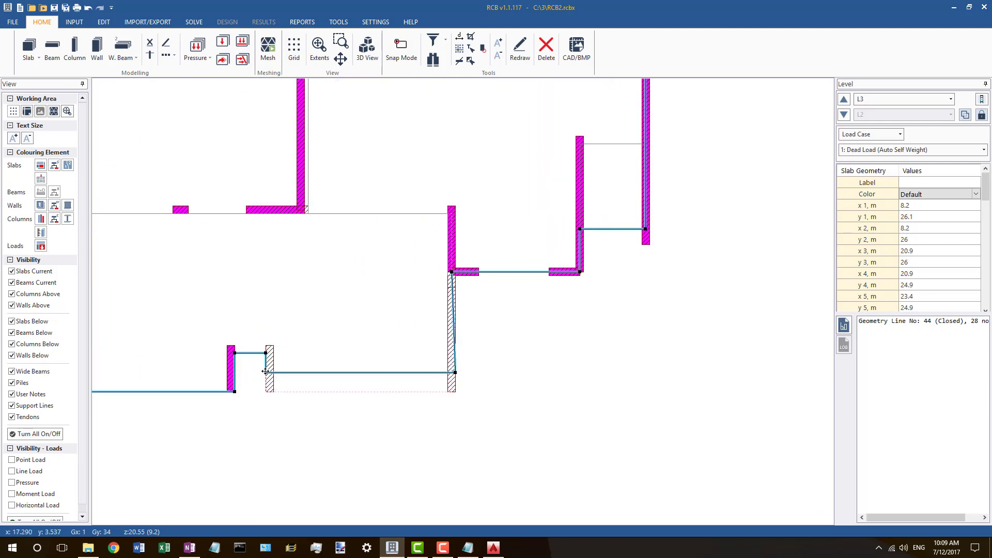
pyautogui.moveTo(266, 372); pyautogui.dragTo(269, 391)
pyautogui.moveTo(453, 373); pyautogui.dragTo(451, 391)
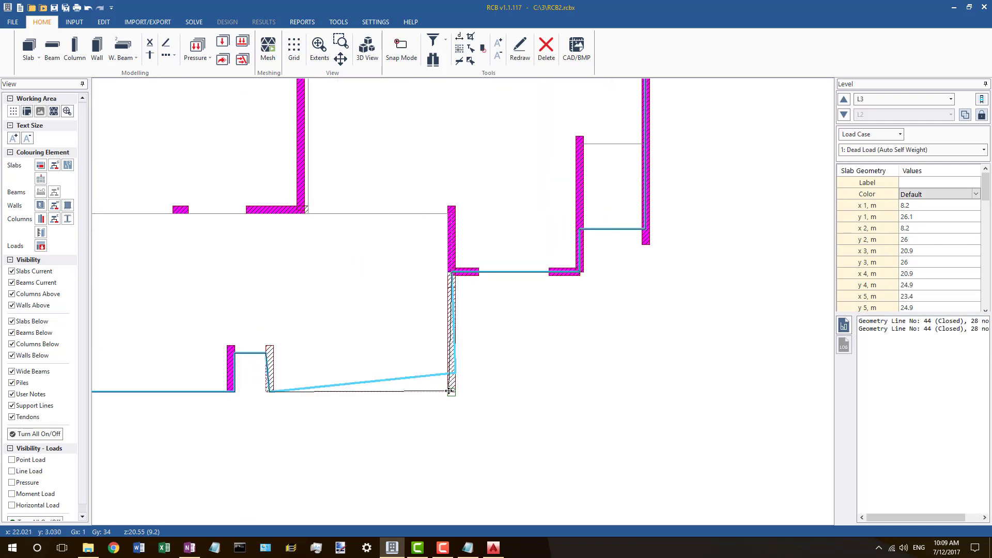
pyautogui.scroll(2, 257, 366)
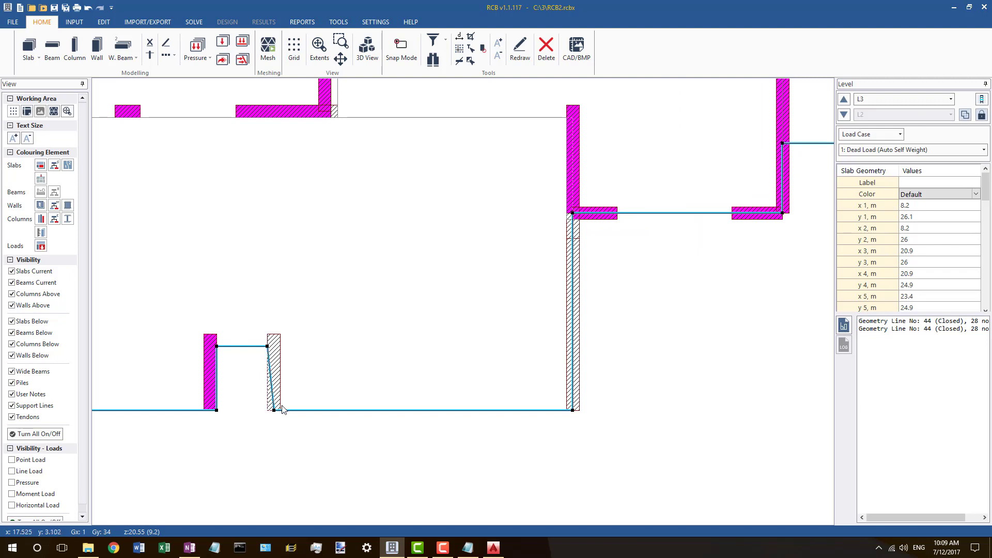
# Step: Set the node at the short wall's lower end as master and align the outline node above it in X
pyautogui.rightClick(273, 410)
pyautogui.click(274, 409)
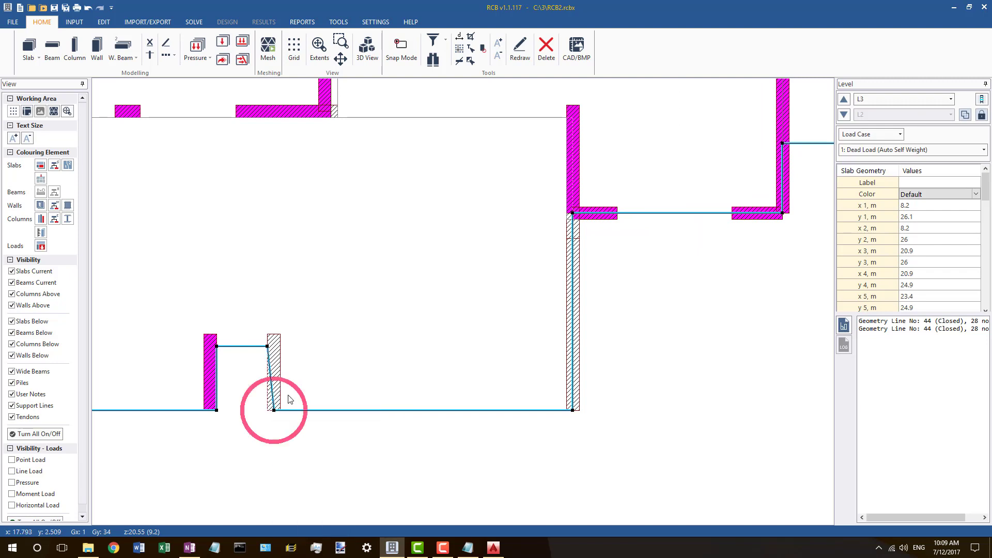
pyautogui.rightClick(267, 346)
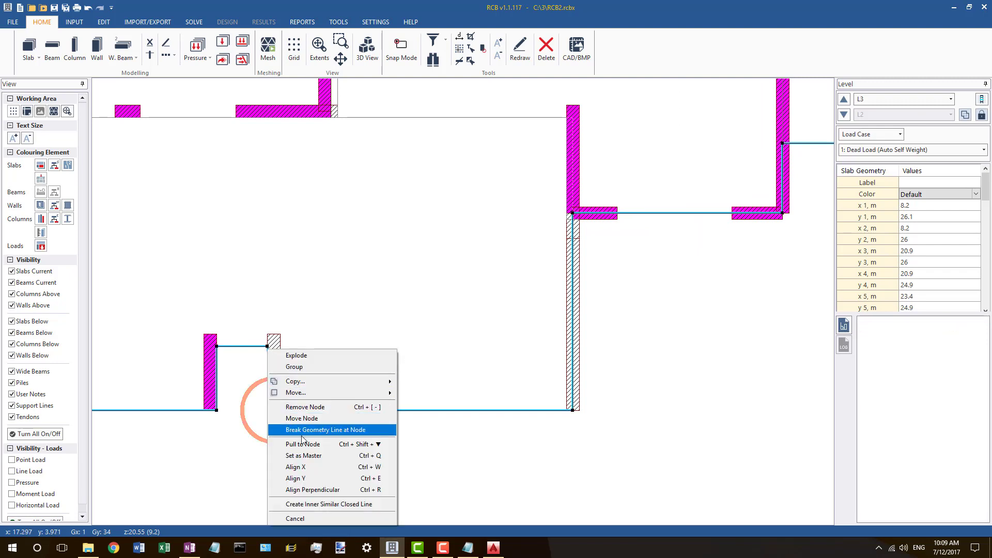
pyautogui.click(298, 468)
pyautogui.scroll(-3, 295, 344)
pyautogui.scroll(2, 257, 348)
pyautogui.click(515, 312)
# Step: Move both ends of the 1.2 m wall at x 11.8 m to x 11.7 m, in line with the wall below
pyautogui.scroll(-4, 495, 314)
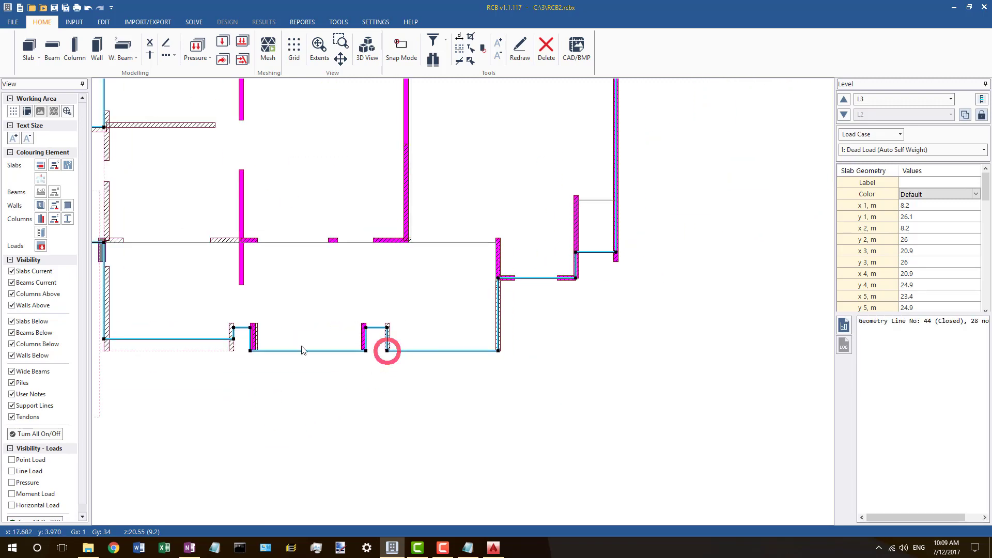
pyautogui.scroll(2, 224, 339)
pyautogui.scroll(2, 274, 331)
pyautogui.click(268, 321)
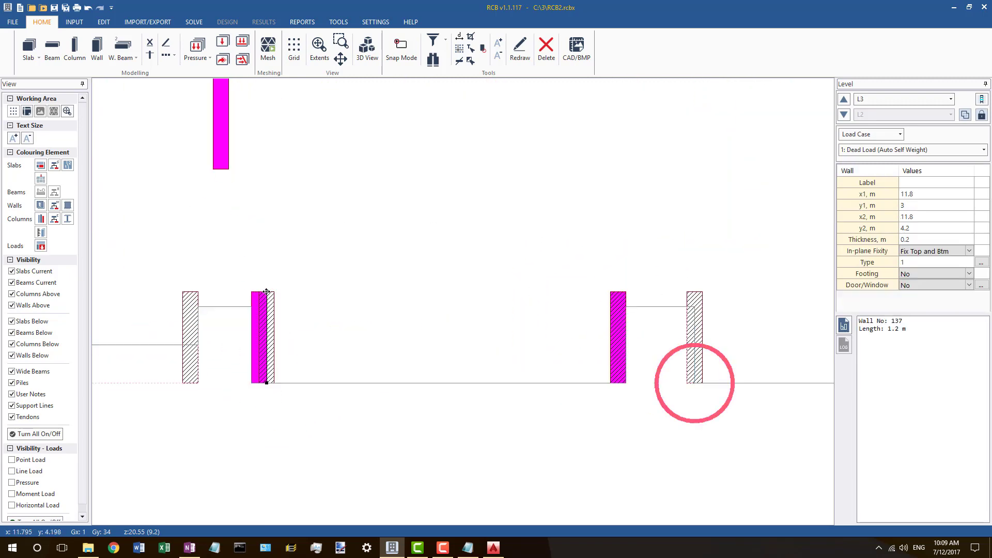
pyautogui.click(868, 101)
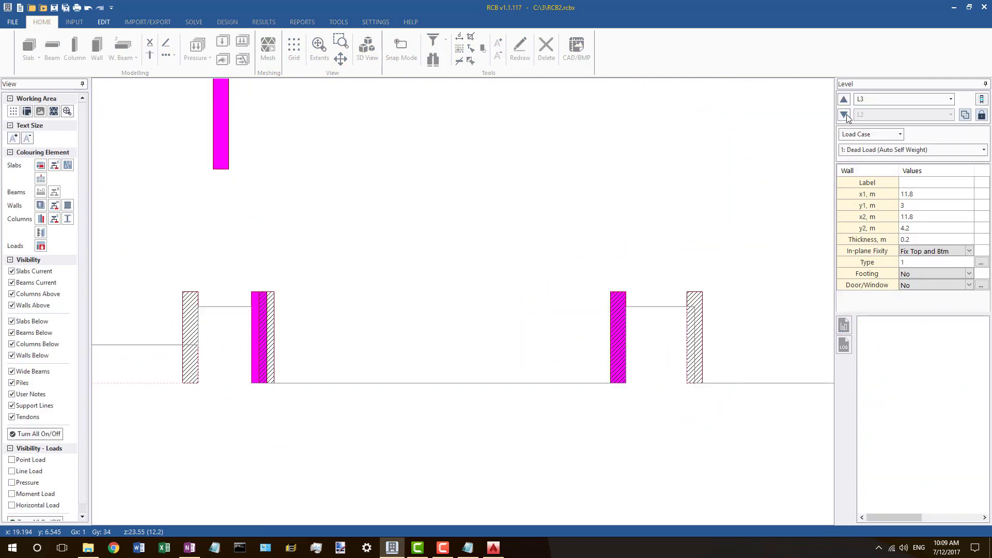
pyautogui.click(269, 309)
pyautogui.moveTo(266, 291); pyautogui.dragTo(258, 290)
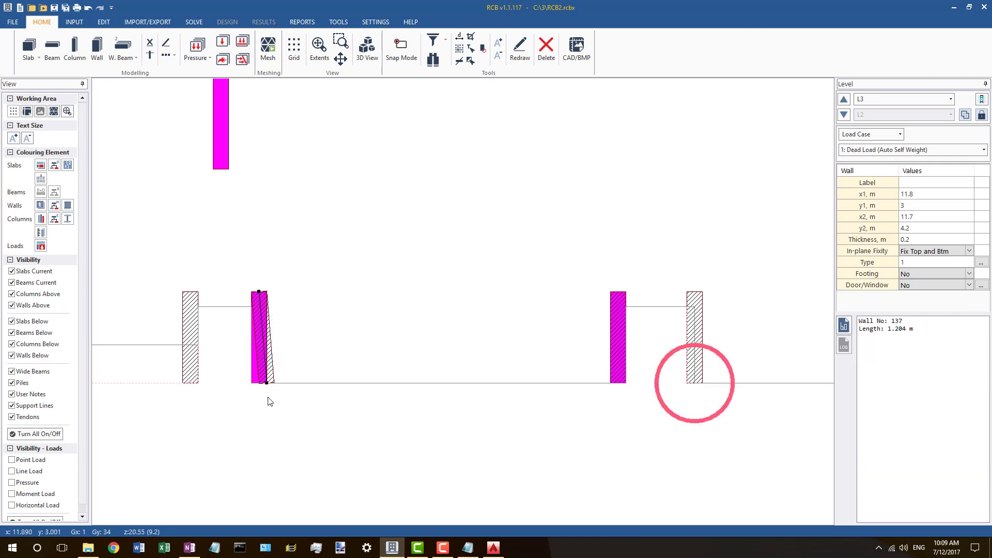
pyautogui.moveTo(266, 383); pyautogui.dragTo(259, 384)
pyautogui.click(271, 382)
pyautogui.scroll(-5, 464, 335)
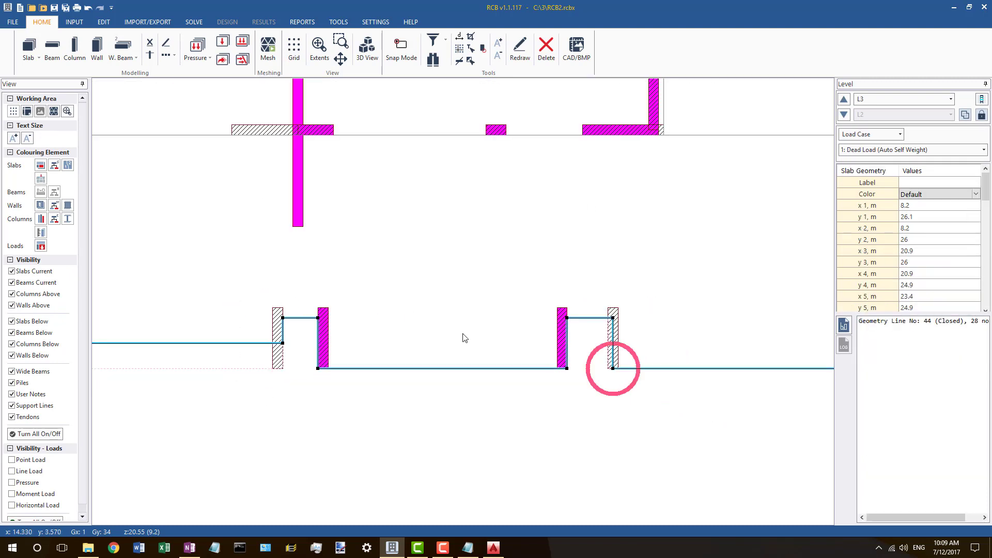
# Step: Compare with level L2, and on L3 move the slab outline's two lower-left edge nodes down level with the bottom edge
pyautogui.click(844, 114)
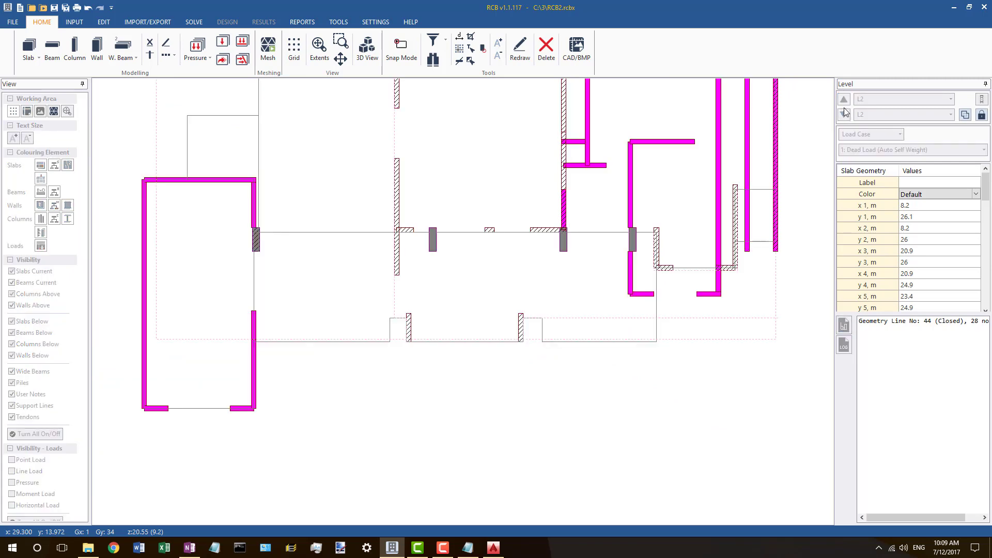
pyautogui.click(844, 99)
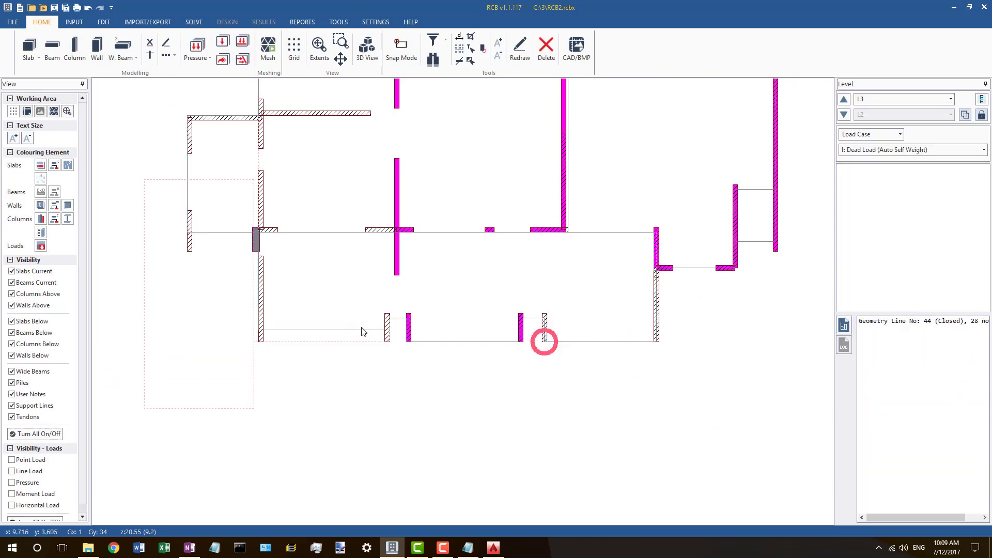
pyautogui.scroll(-3, 351, 333)
pyautogui.scroll(3, 338, 329)
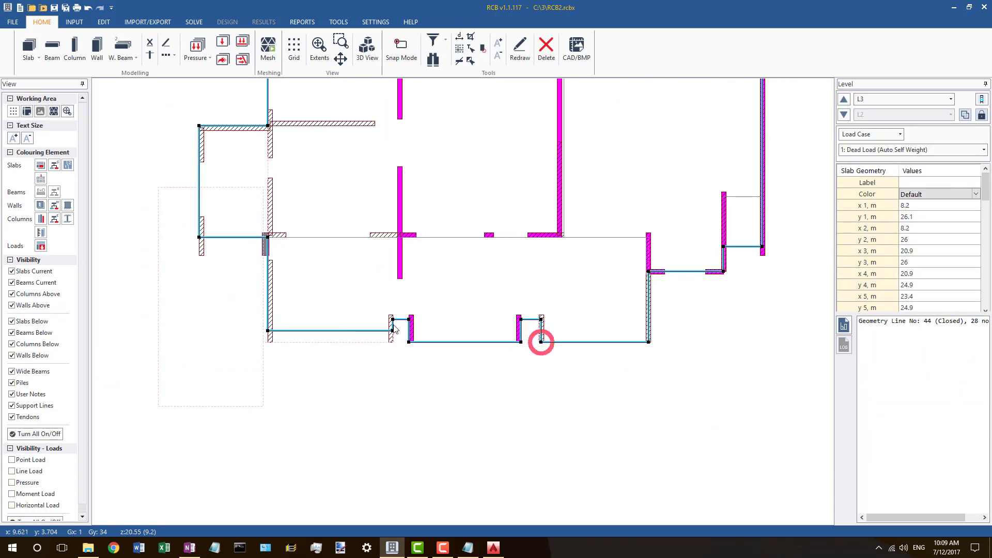
pyautogui.moveTo(392, 331); pyautogui.dragTo(391, 341)
pyautogui.scroll(3, 391, 341)
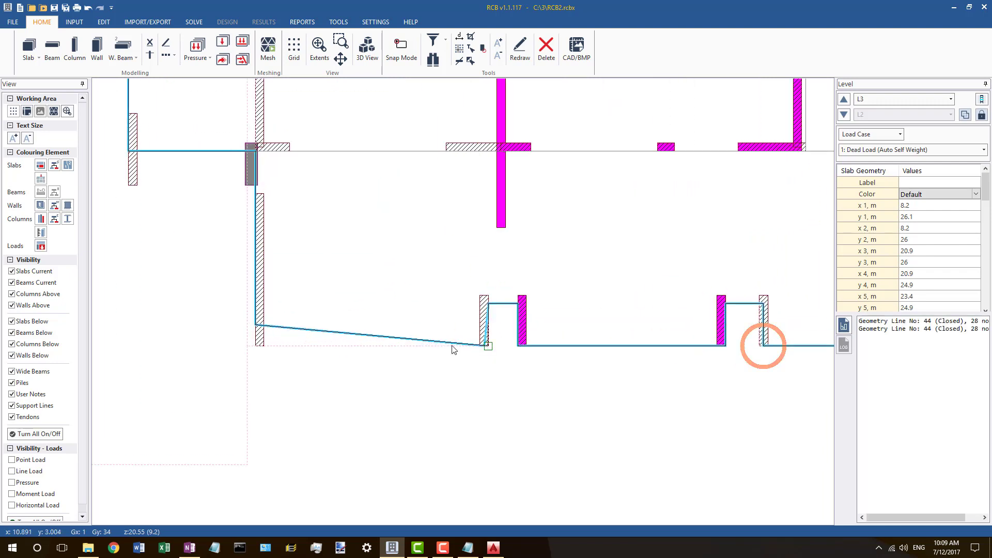
pyautogui.moveTo(255, 324); pyautogui.dragTo(247, 345)
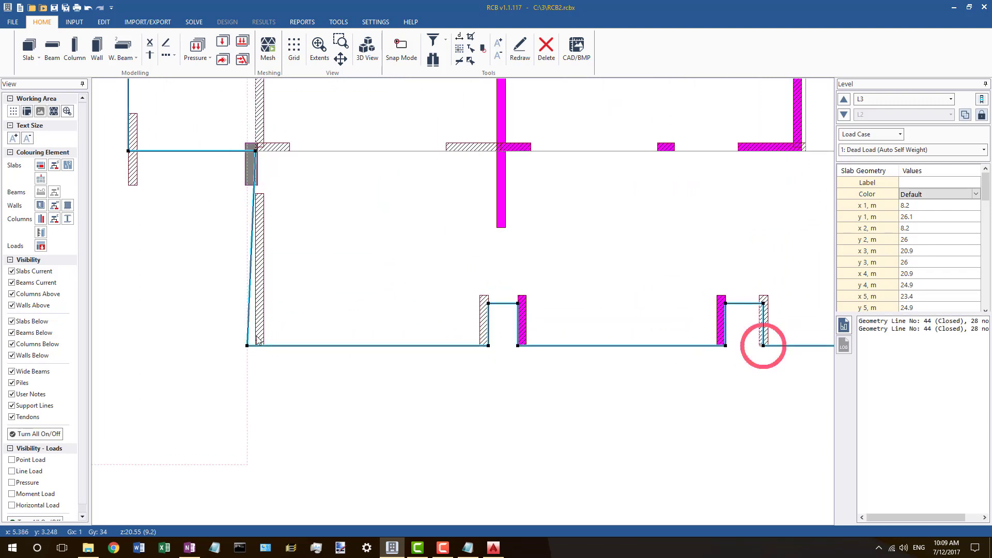
pyautogui.rightClick(256, 159)
pyautogui.click(230, 174)
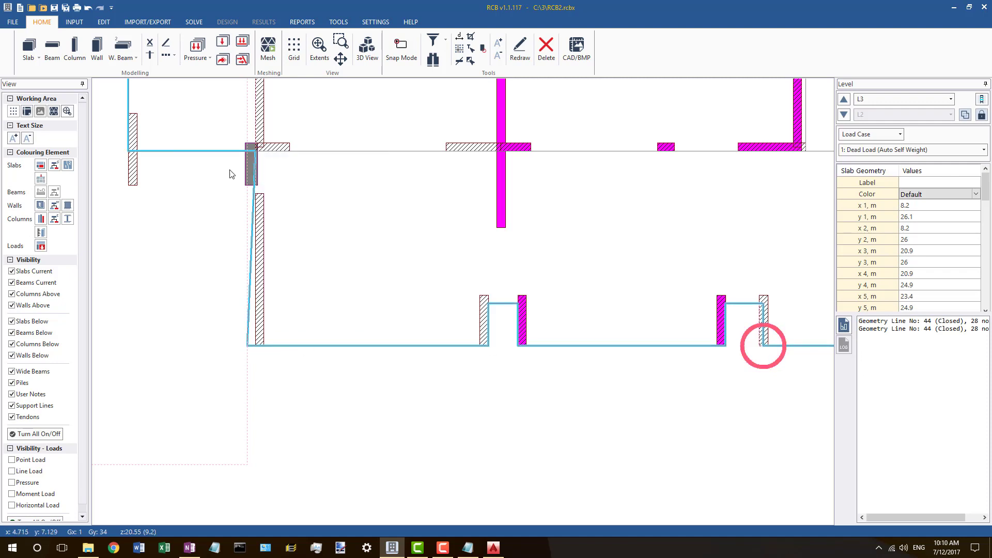
pyautogui.click(248, 153)
# Step: On level L2, set the rectangular column at x 5.3 m, y 7.3 m as the alignment master
pyautogui.click(843, 115)
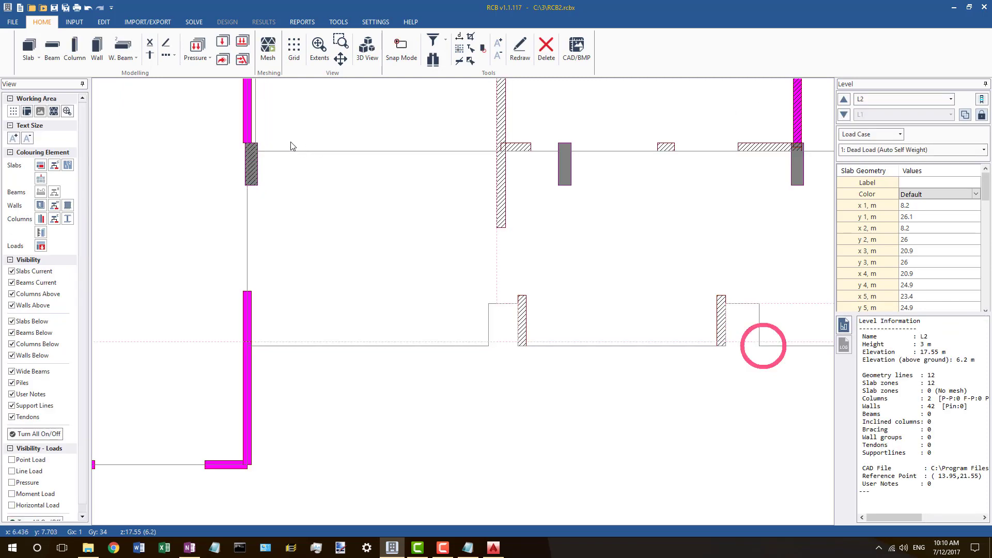
pyautogui.click(255, 167)
pyautogui.rightClick(255, 166)
pyautogui.click(250, 163)
pyautogui.click(250, 164)
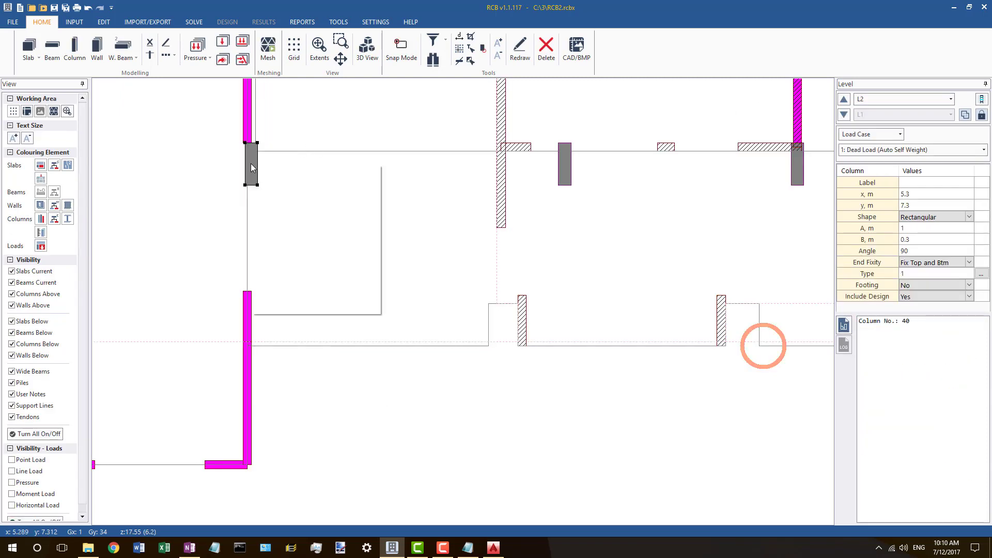
pyautogui.rightClick(250, 164)
pyautogui.click(290, 207)
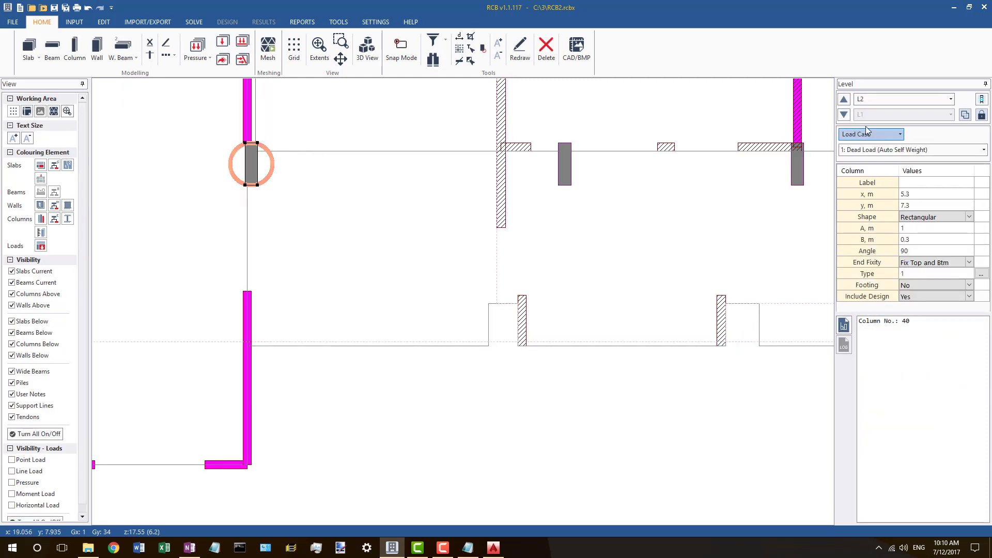
# Step: On level L3, align the slanted lower-left edge of the slab outline in X with the master column
pyautogui.click(844, 99)
pyautogui.click(253, 199)
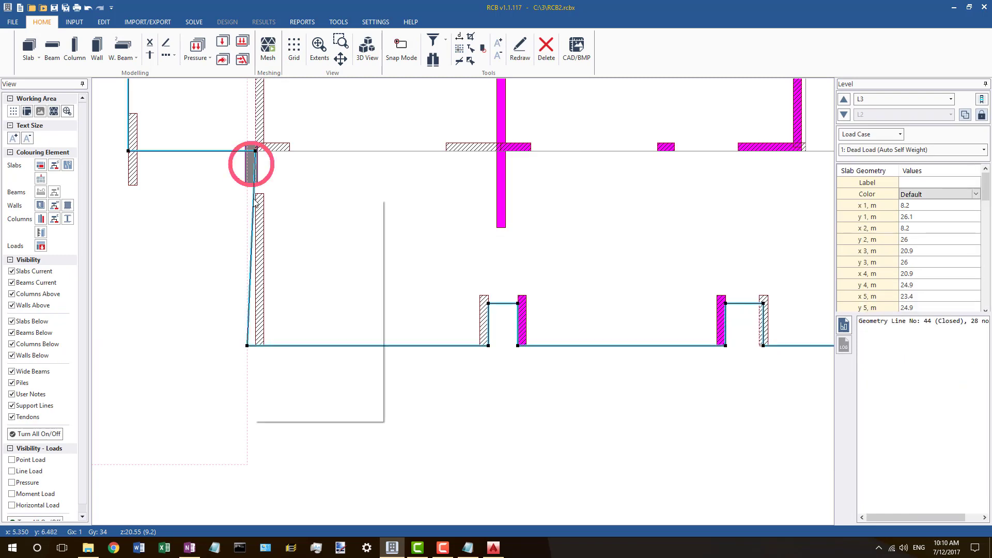
pyautogui.rightClick(253, 199)
pyautogui.click(281, 316)
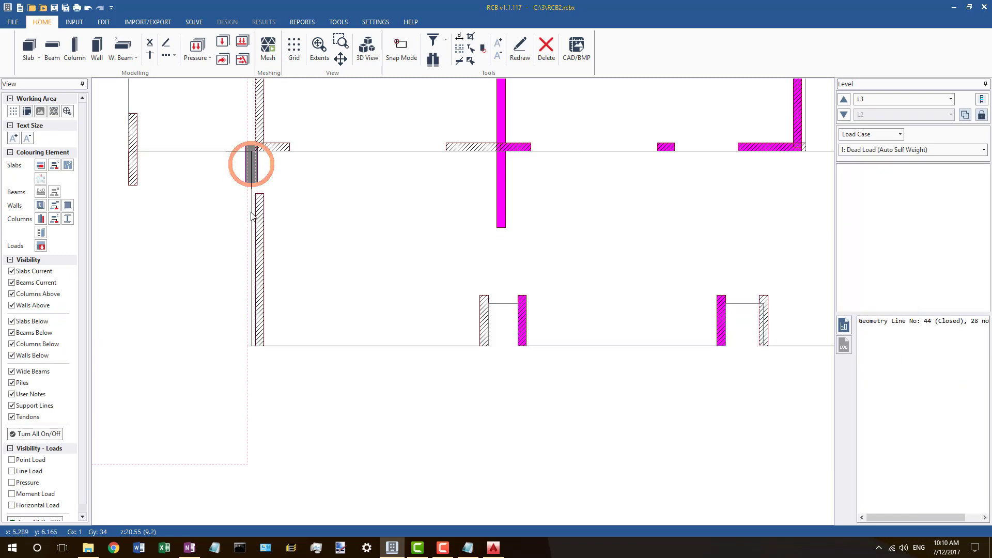
pyautogui.scroll(-1, 262, 299)
pyautogui.scroll(-10, 262, 299)
pyautogui.scroll(3, 487, 166)
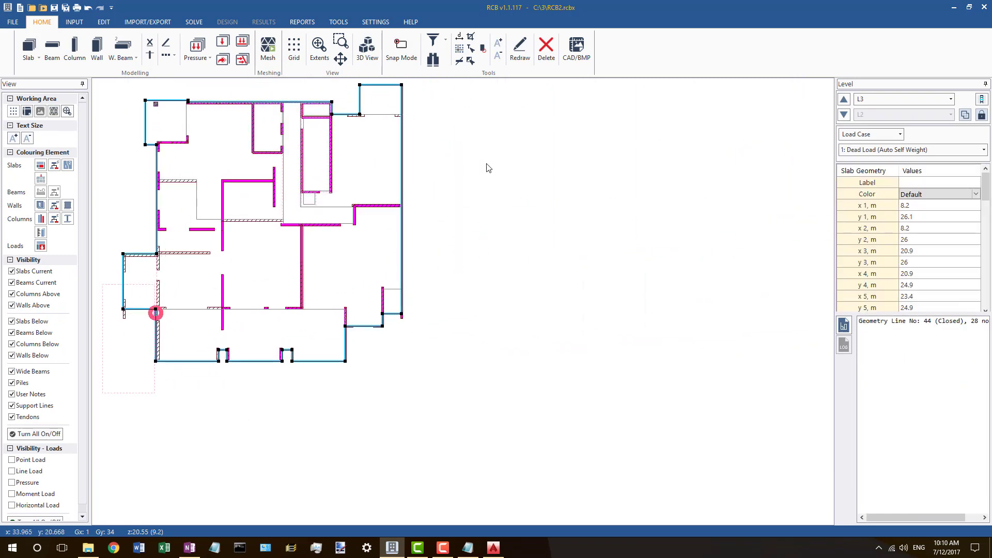
pyautogui.scroll(-2, 487, 166)
pyautogui.scroll(2, 262, 132)
pyautogui.press('Escape')
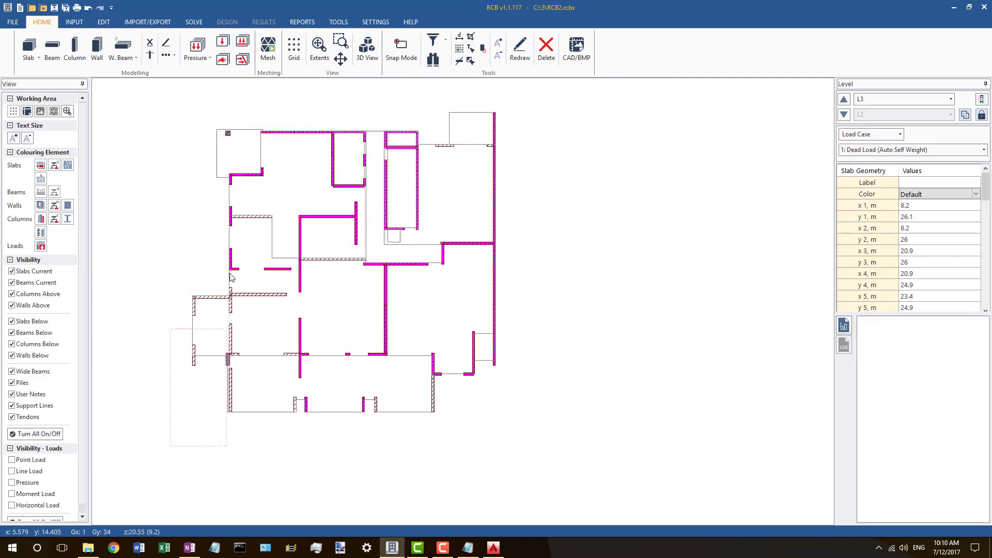
# Step: Check the short walls on the left side of L3 and L2, and set L2's left vertical slab outline edge as master
pyautogui.scroll(4, 230, 277)
pyautogui.click(235, 265)
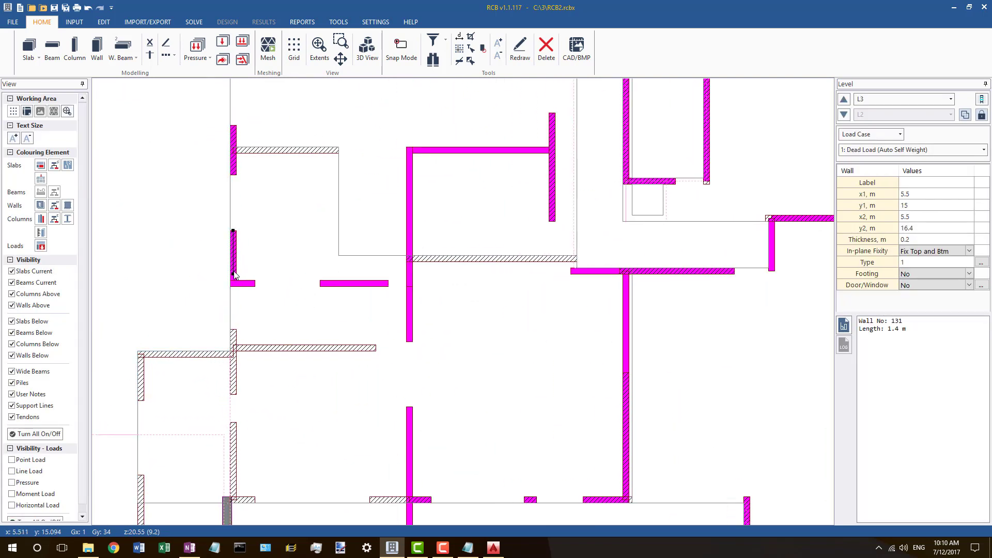
pyautogui.scroll(3, 217, 248)
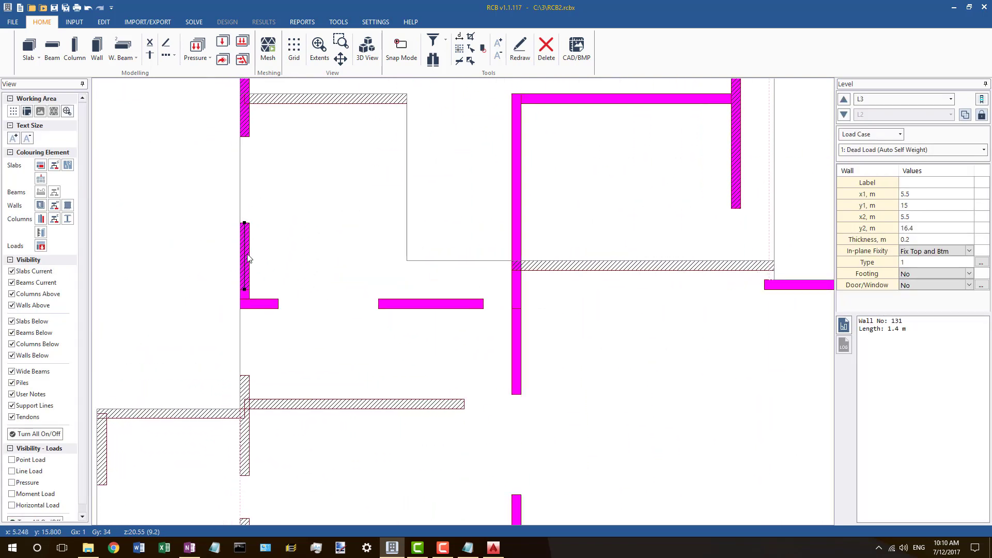
pyautogui.click(848, 115)
pyautogui.click(254, 311)
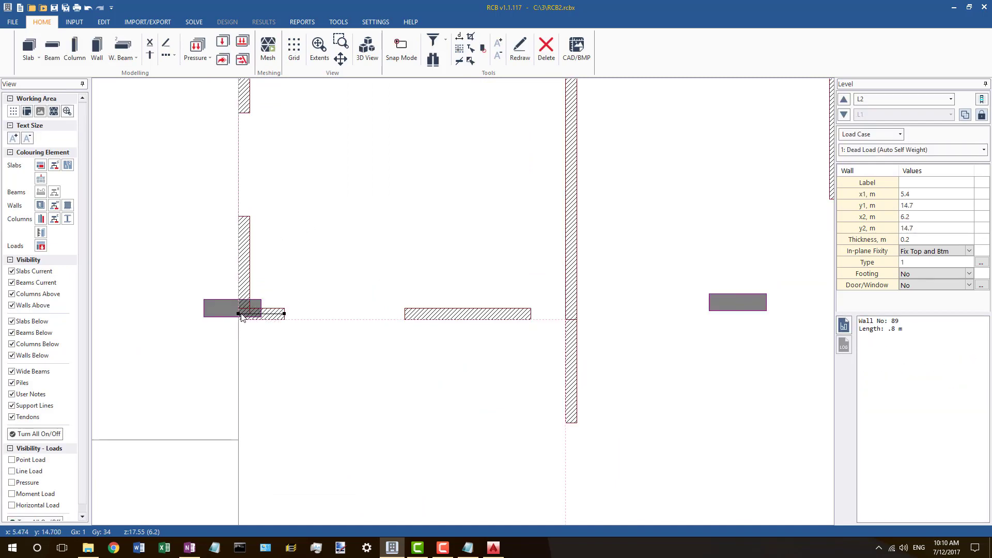
pyautogui.click(245, 314)
pyautogui.click(246, 315)
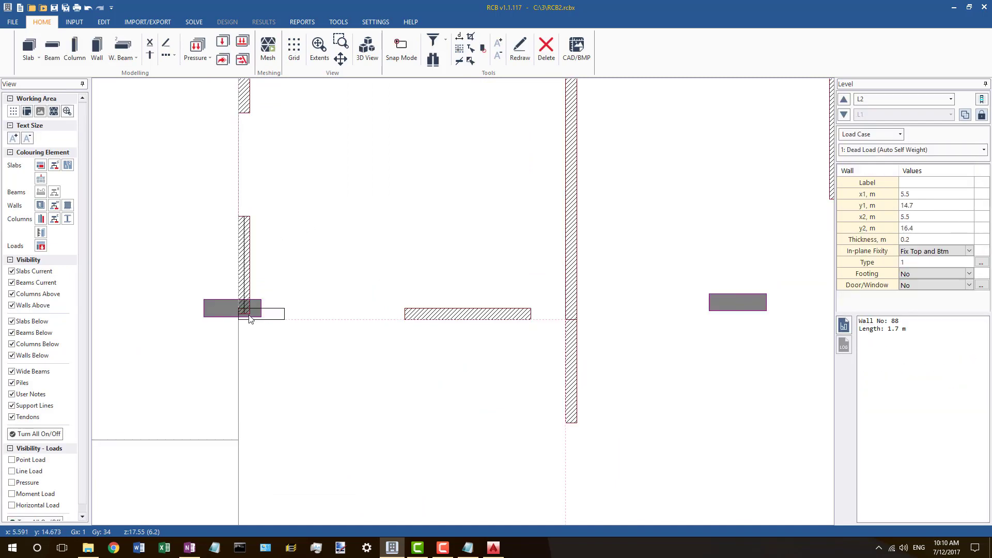
pyautogui.click(240, 318)
pyautogui.click(239, 325)
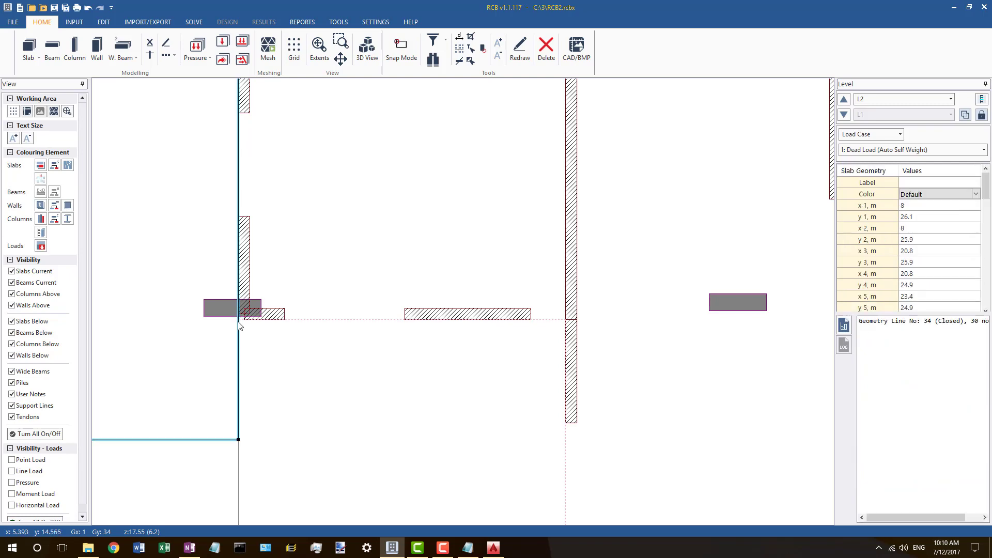
pyautogui.rightClick(240, 317)
pyautogui.click(278, 405)
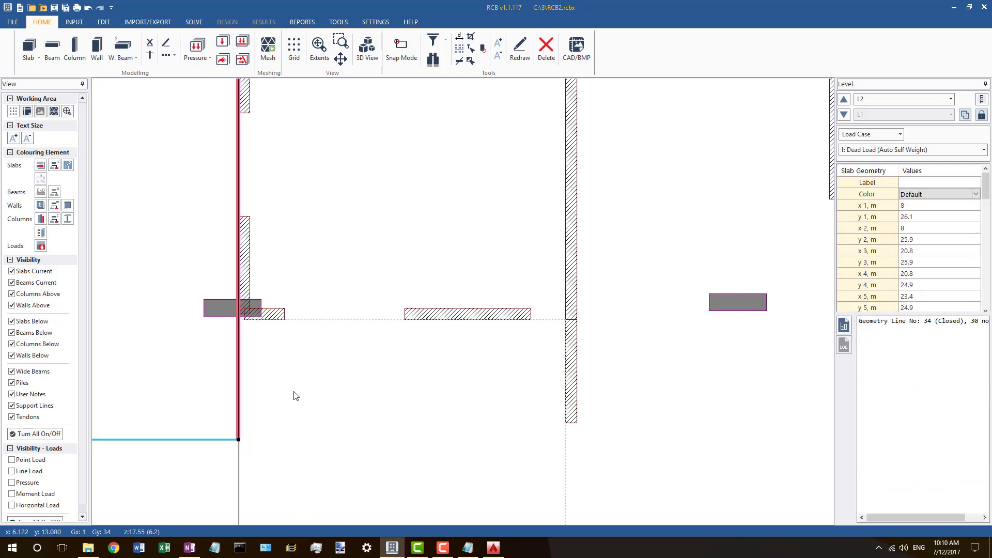
# Step: On level L1, align the two left columns at y 20.2 m and y 14.8 m in X with the master slab edge
pyautogui.scroll(-5, 322, 379)
pyautogui.click(843, 114)
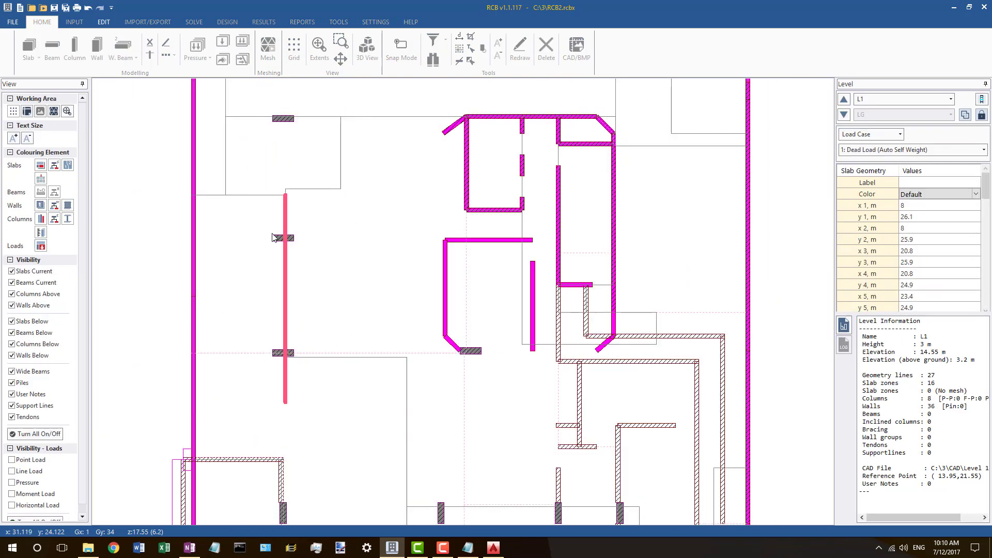
pyautogui.rightClick(280, 240)
pyautogui.click(309, 292)
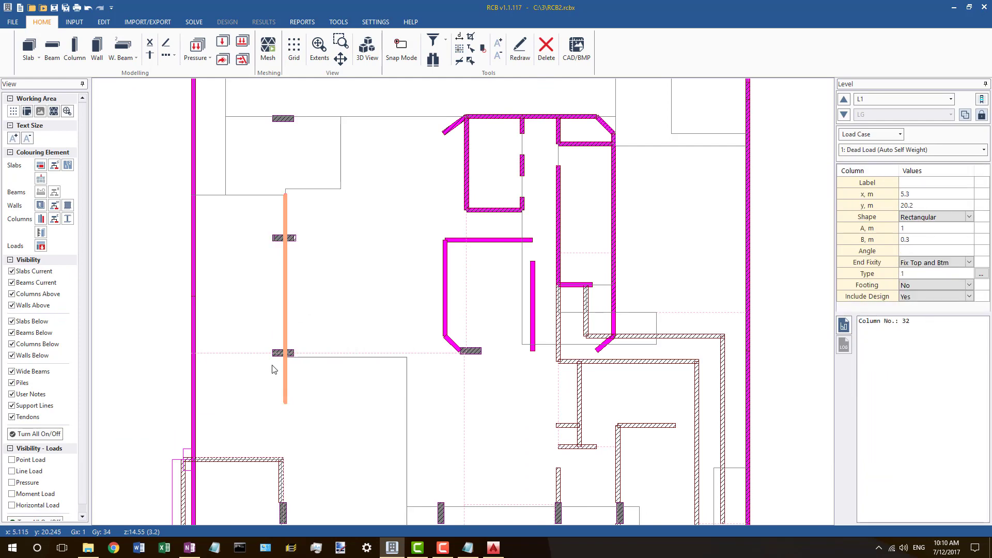
pyautogui.rightClick(282, 353)
pyautogui.click(314, 401)
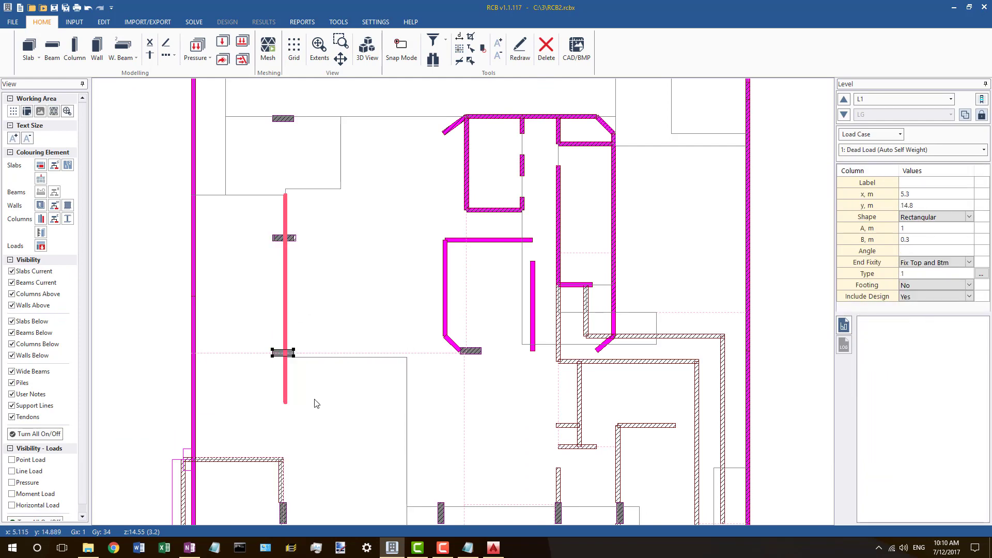
# Step: Compare with level LG, and align all columns below L1 vertically with the column at y 20.2 m, using a 0.5 m search radius
pyautogui.click(844, 114)
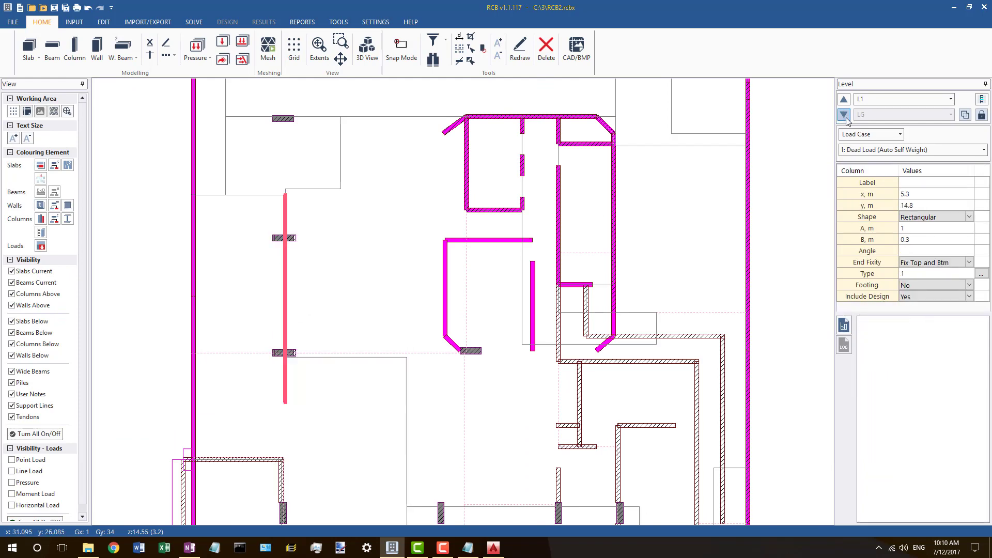
pyautogui.click(279, 238)
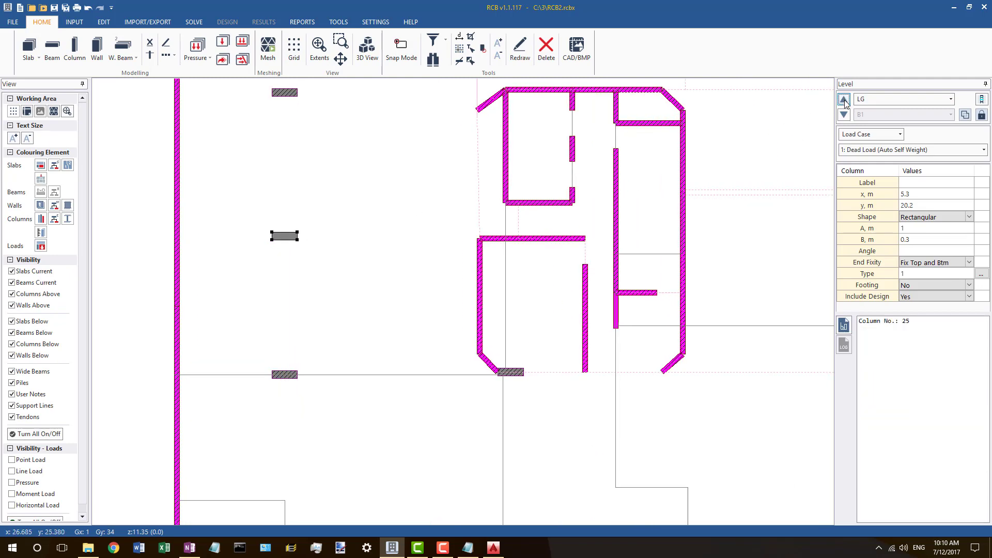
pyautogui.click(844, 100)
pyautogui.rightClick(286, 239)
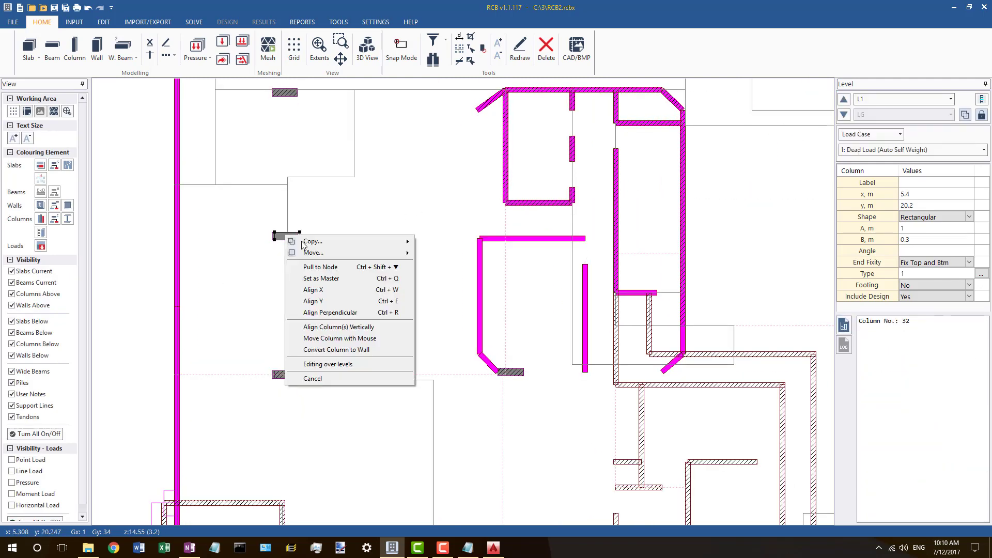
pyautogui.click(331, 327)
pyautogui.click(470, 255)
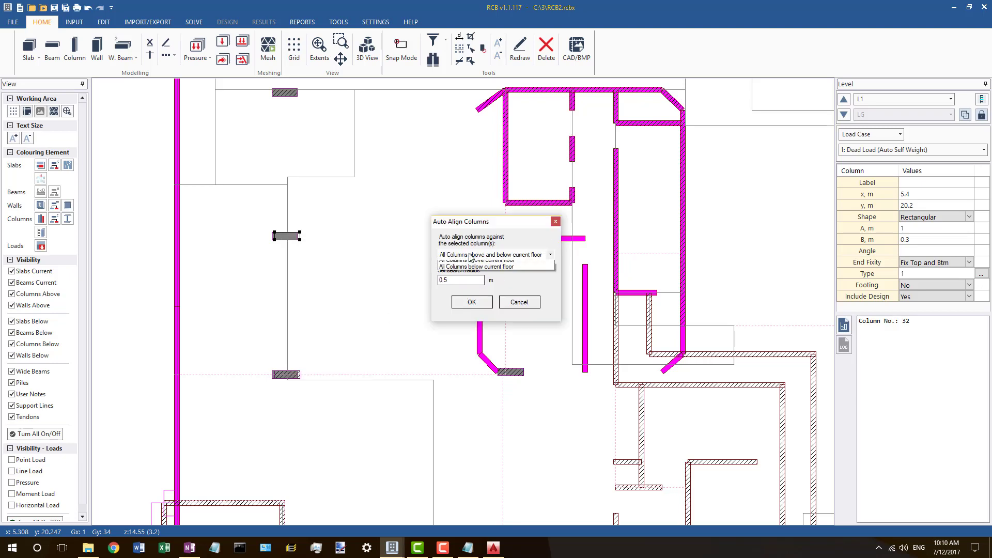
pyautogui.click(462, 278)
pyautogui.click(472, 301)
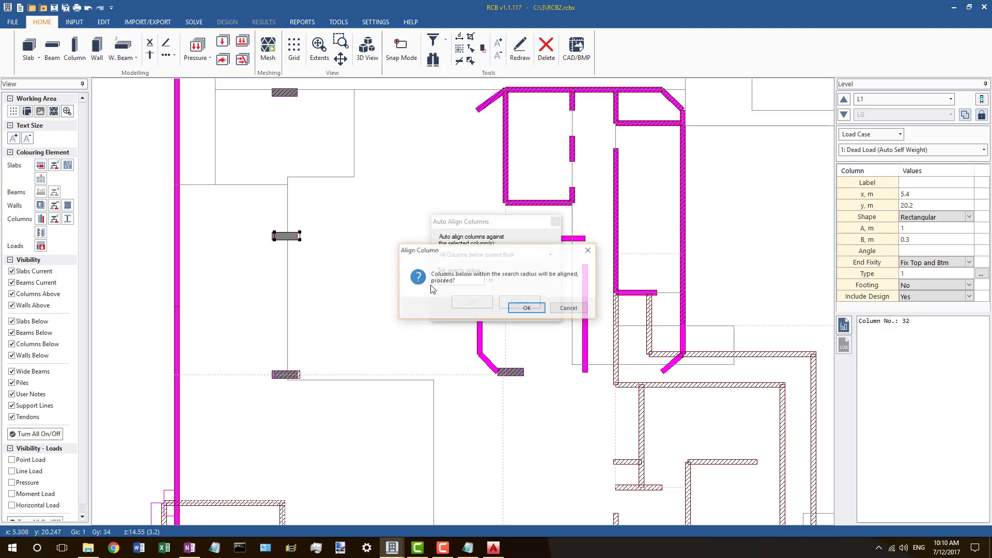
pyautogui.click(532, 308)
# Step: Align all columns below L1 vertically with the left column at y 14.8 m, using a 0.5 m search radius
pyautogui.click(285, 373)
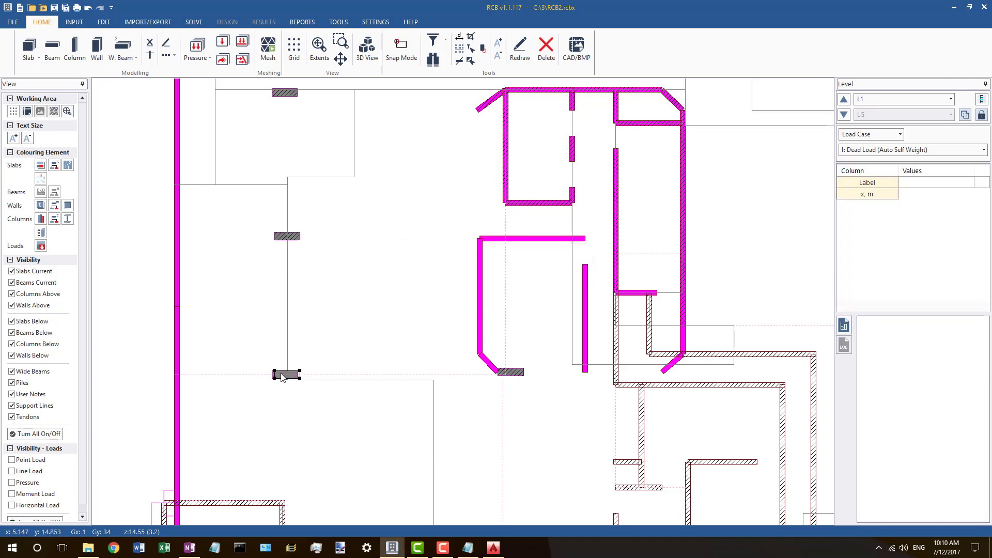
pyautogui.rightClick(285, 374)
pyautogui.click(330, 465)
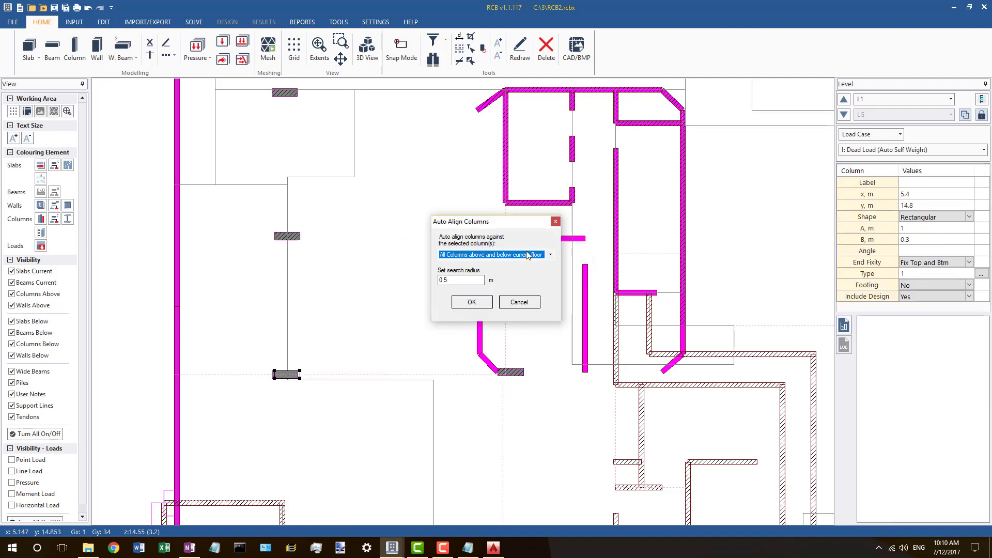
pyautogui.click(488, 255)
pyautogui.click(485, 277)
pyautogui.click(472, 302)
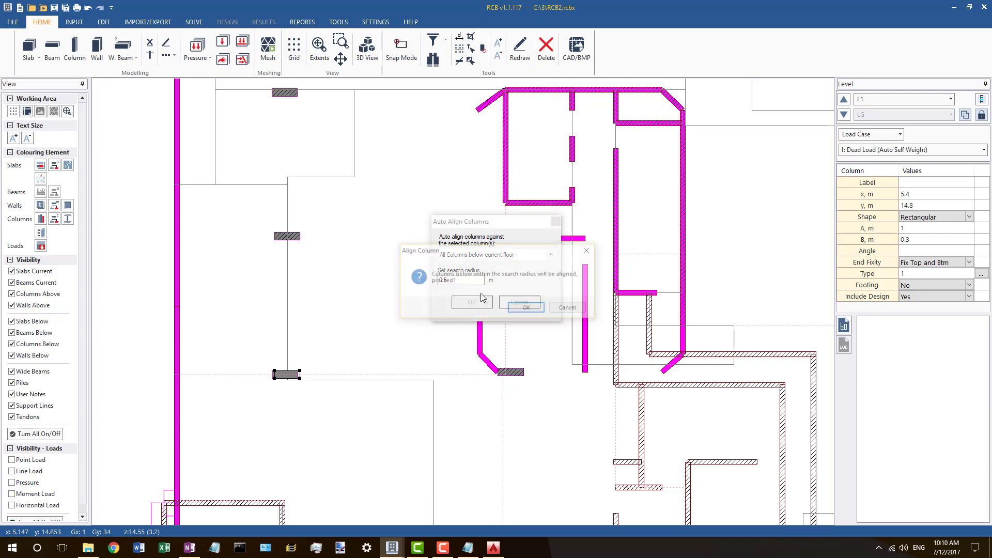
pyautogui.click(517, 308)
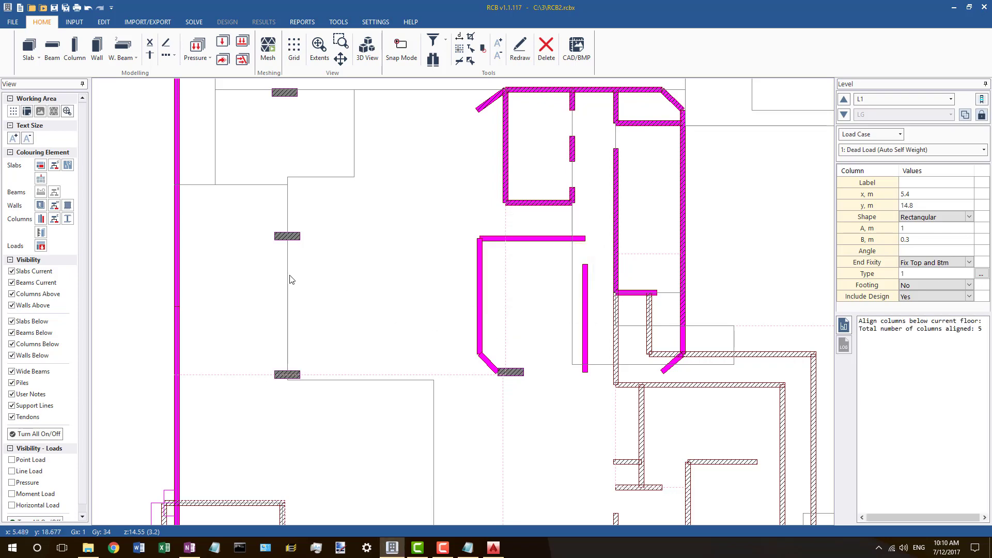
# Step: Review the column, wall and slab edge alignment across the levels up to L4, comparing L2 and L3 in particular
pyautogui.click(844, 114)
pyautogui.click(844, 115)
pyautogui.click(844, 100)
pyautogui.click(844, 99)
pyautogui.click(845, 99)
pyautogui.click(844, 99)
pyautogui.click(844, 100)
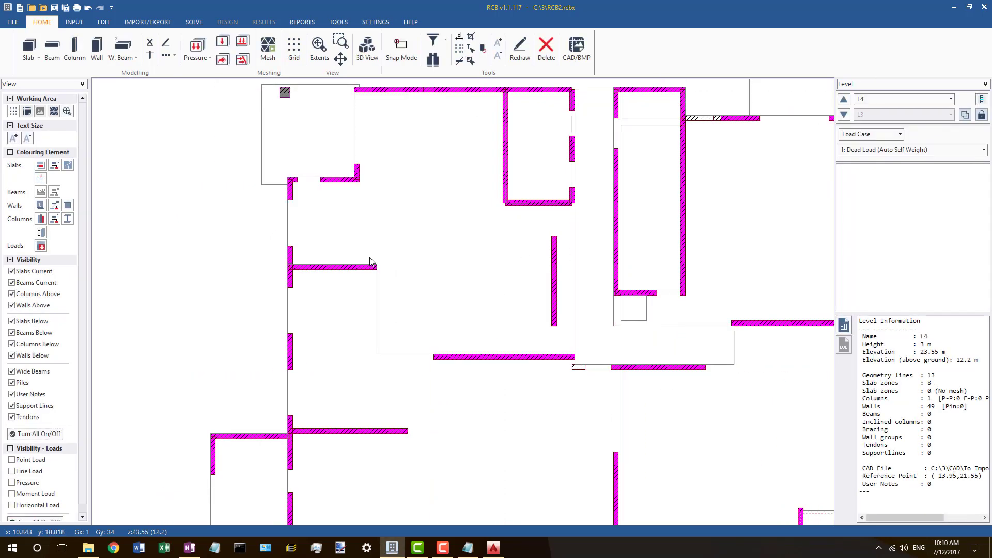
pyautogui.scroll(-3, 407, 211)
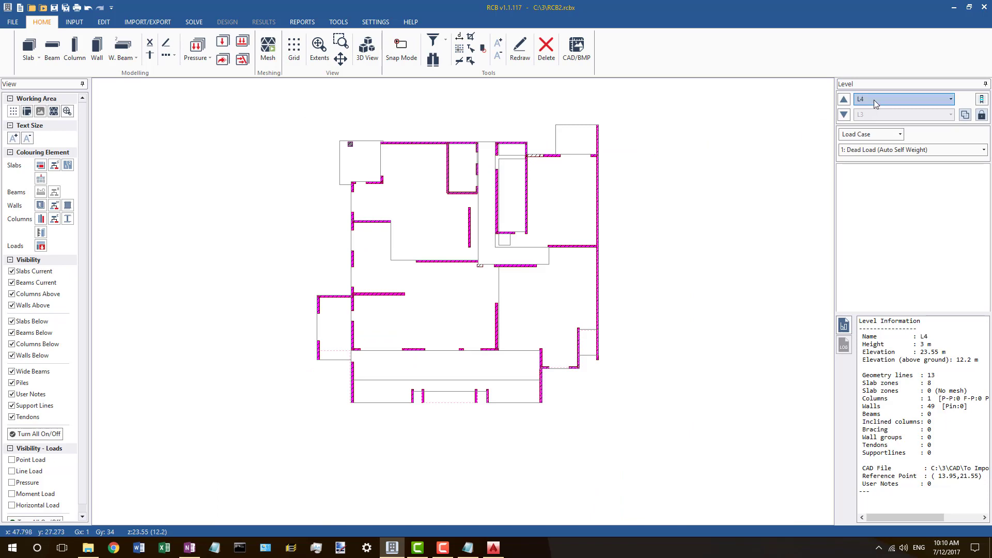
pyautogui.click(843, 114)
pyautogui.click(843, 116)
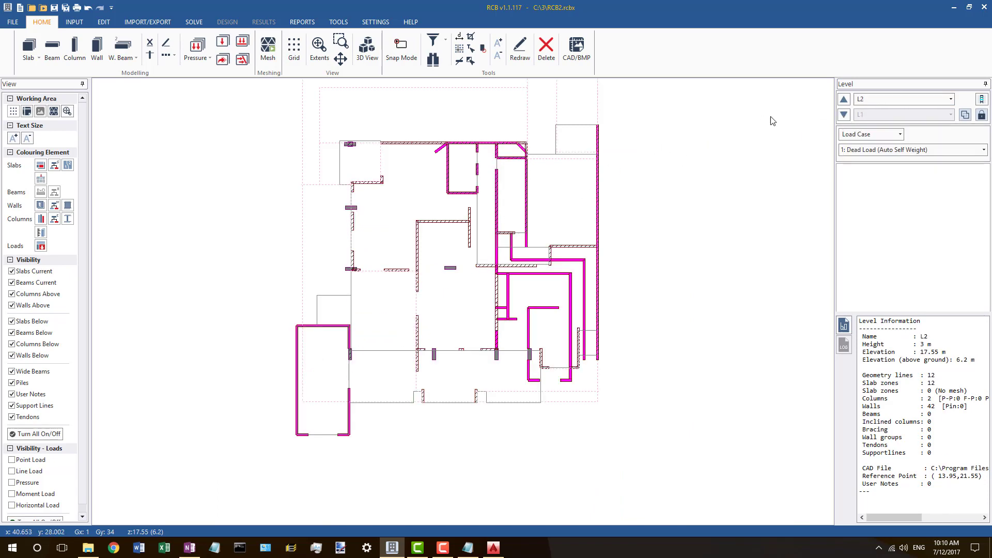
pyautogui.click(844, 99)
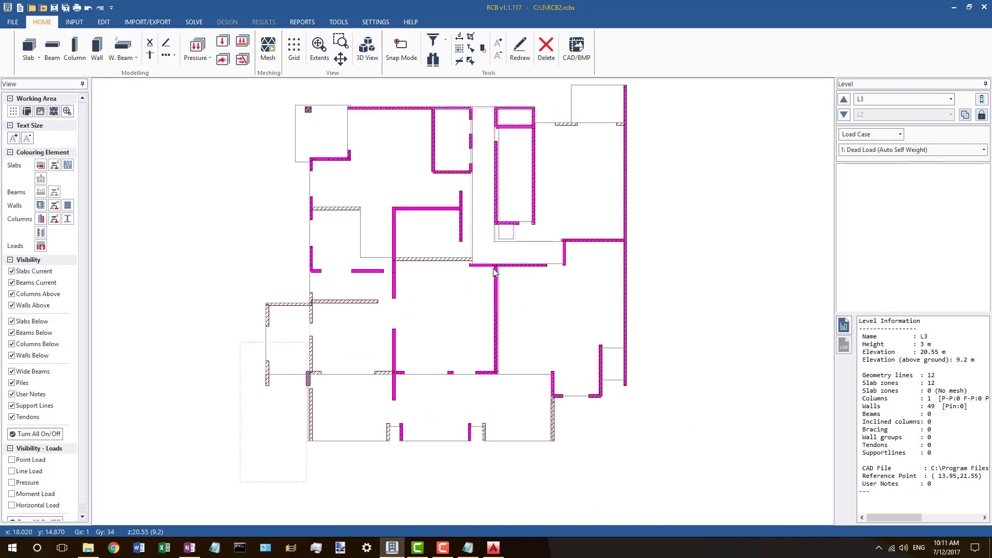
pyautogui.click(843, 115)
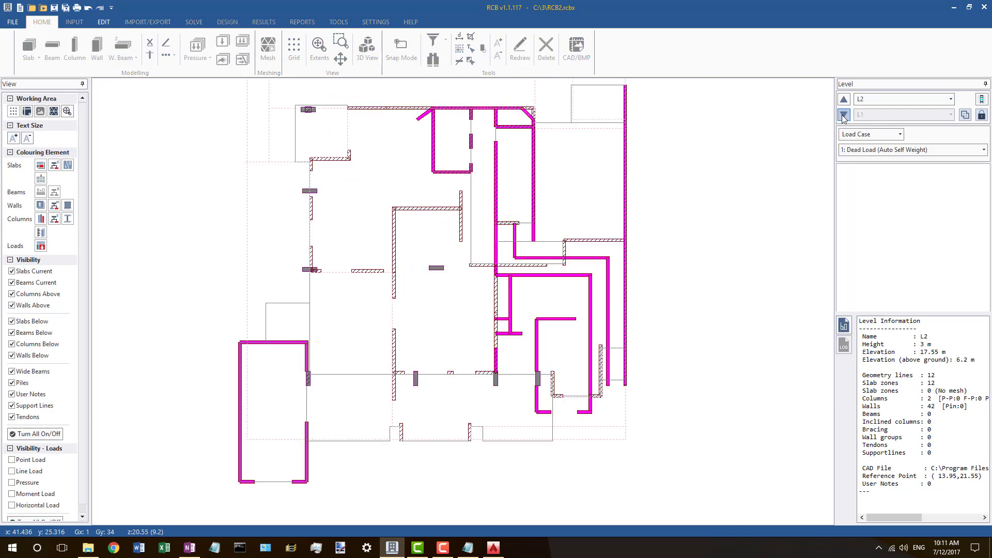
pyautogui.click(844, 100)
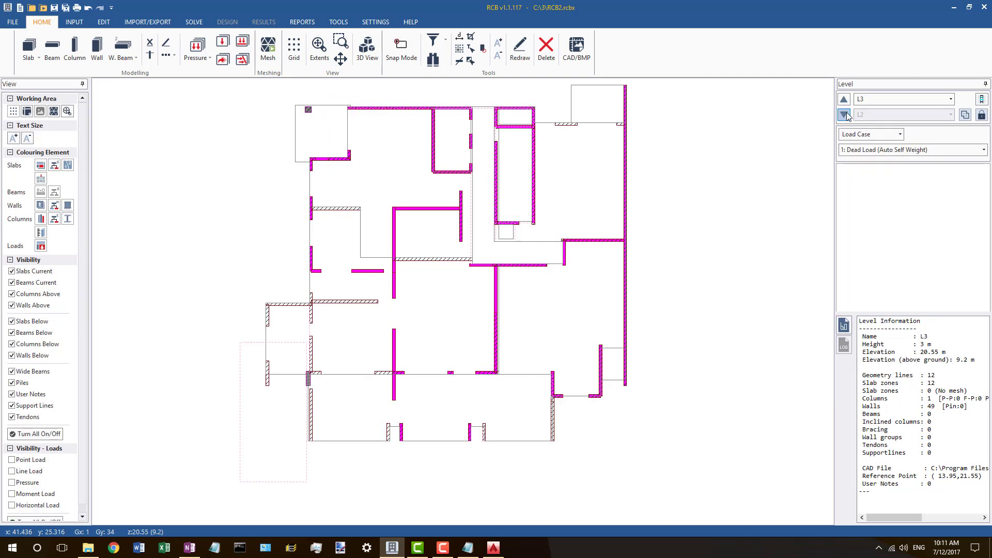
pyautogui.click(843, 114)
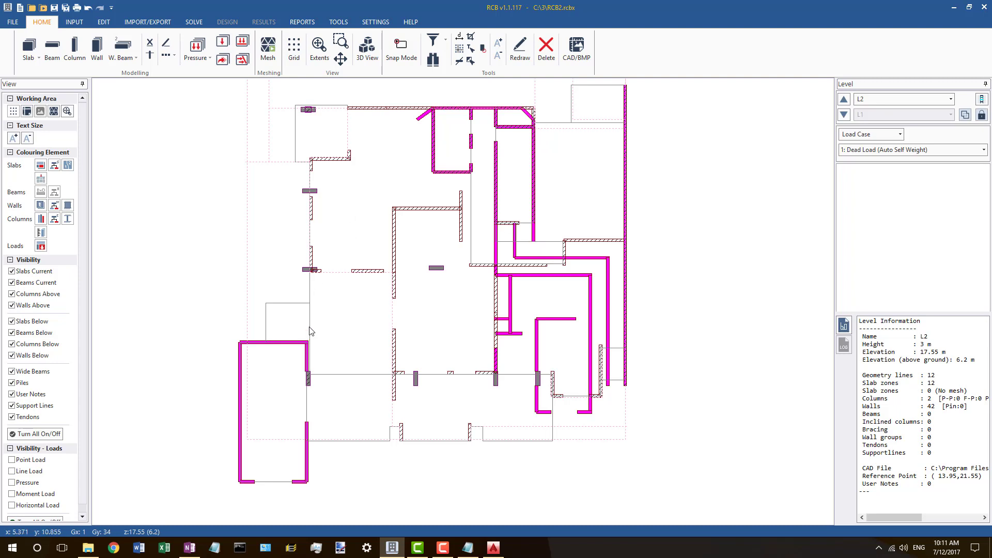
# Step: On level L1, snap the right end of the lower-left horizontal wall to the top of the adjoining vertical wall
pyautogui.scroll(1, 310, 332)
pyautogui.click(844, 115)
pyautogui.scroll(4, 299, 341)
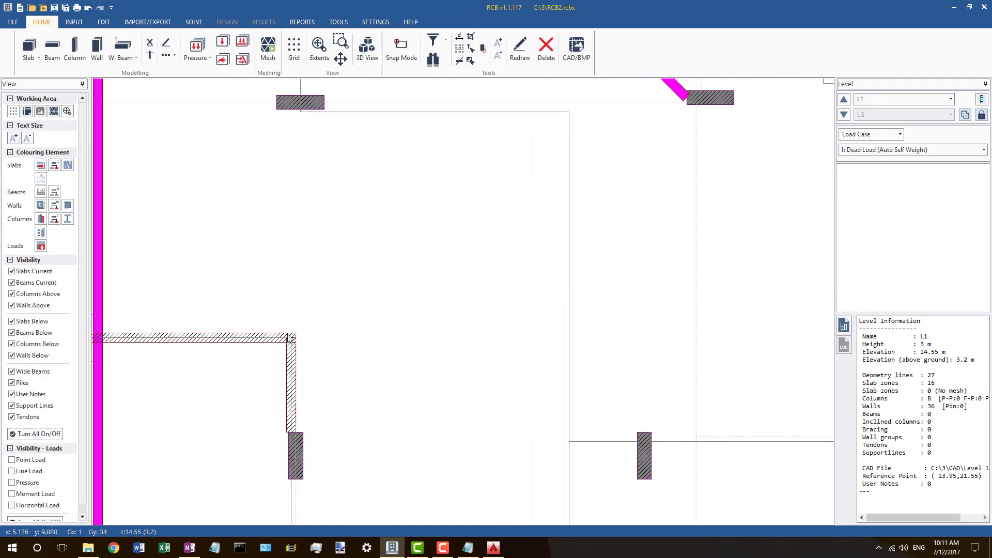
pyautogui.click(290, 339)
pyautogui.click(291, 337)
pyautogui.scroll(-4, 385, 314)
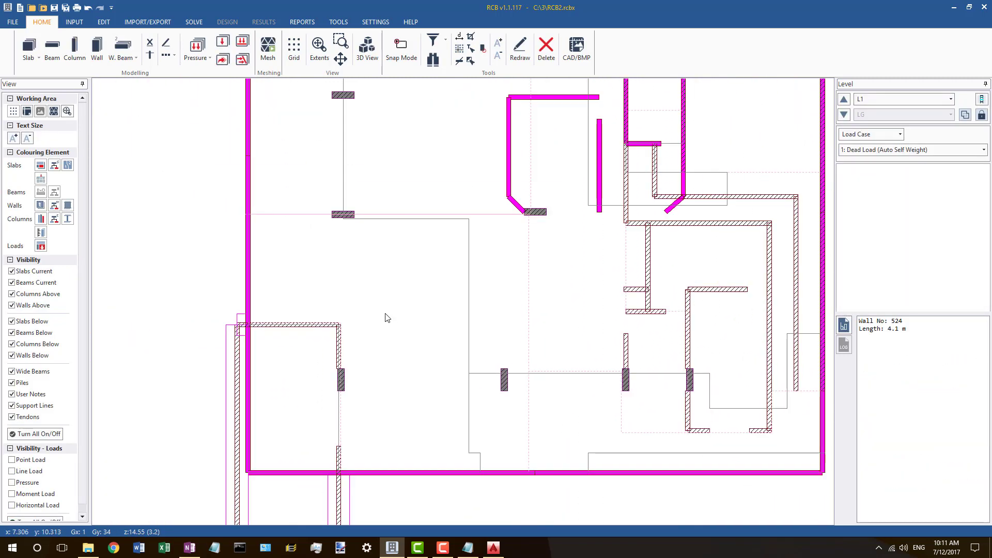
# Step: On level L2, examine the short vertical slab line above the lower-left walls and the outer slab boundary around it
pyautogui.click(844, 99)
pyautogui.click(346, 310)
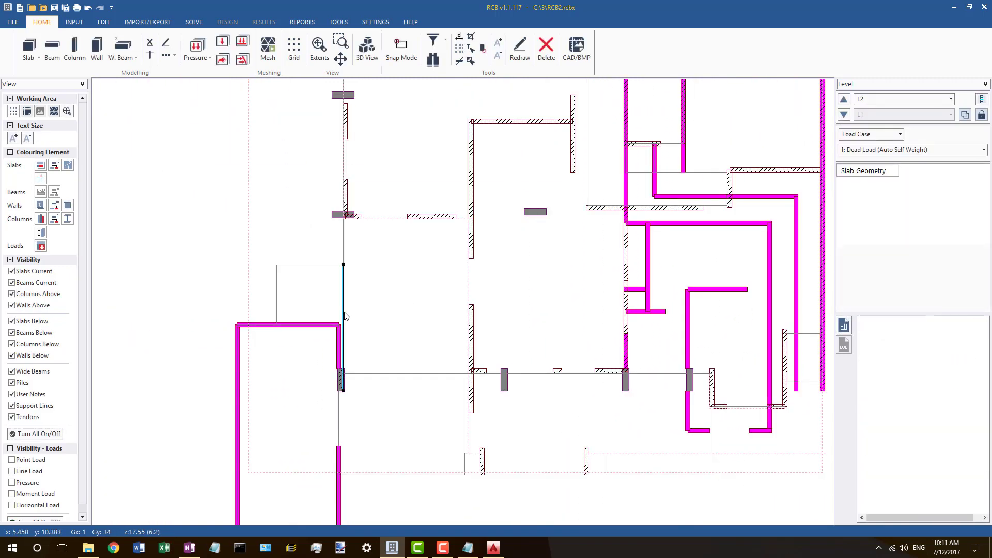
pyautogui.scroll(-2, 304, 294)
pyautogui.click(202, 282)
pyautogui.scroll(-4, 228, 331)
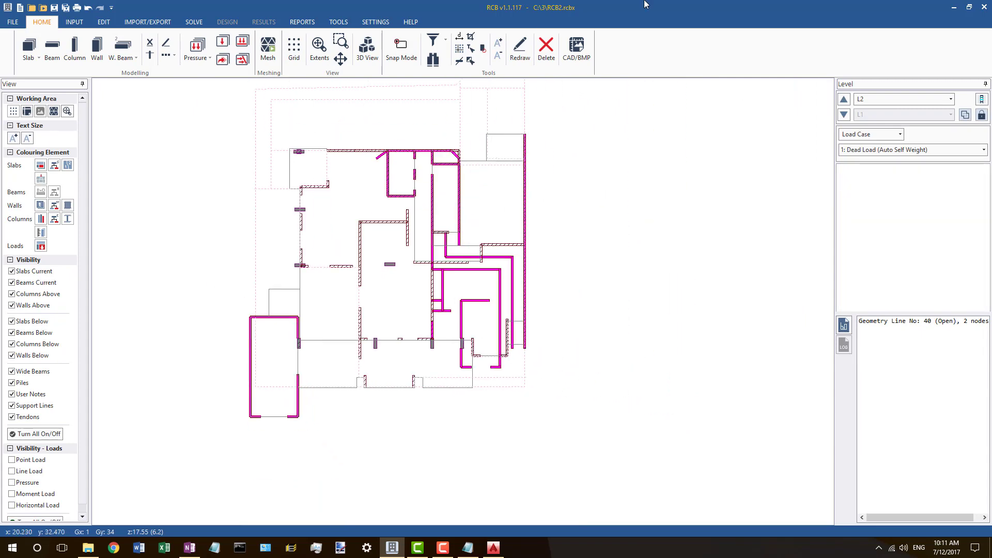
pyautogui.scroll(2, 429, 234)
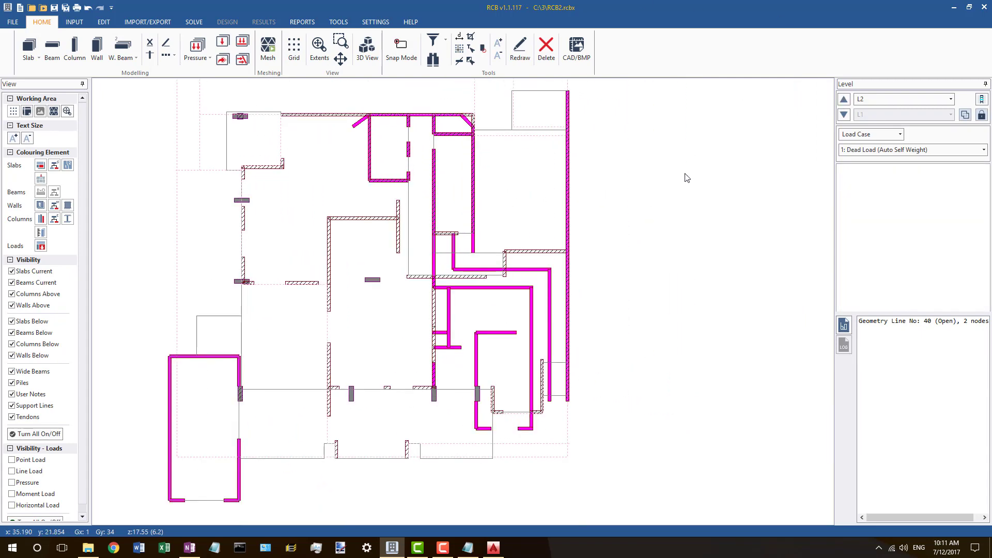
pyautogui.scroll(2, 238, 198)
pyautogui.click(239, 201)
pyautogui.scroll(3, 272, 370)
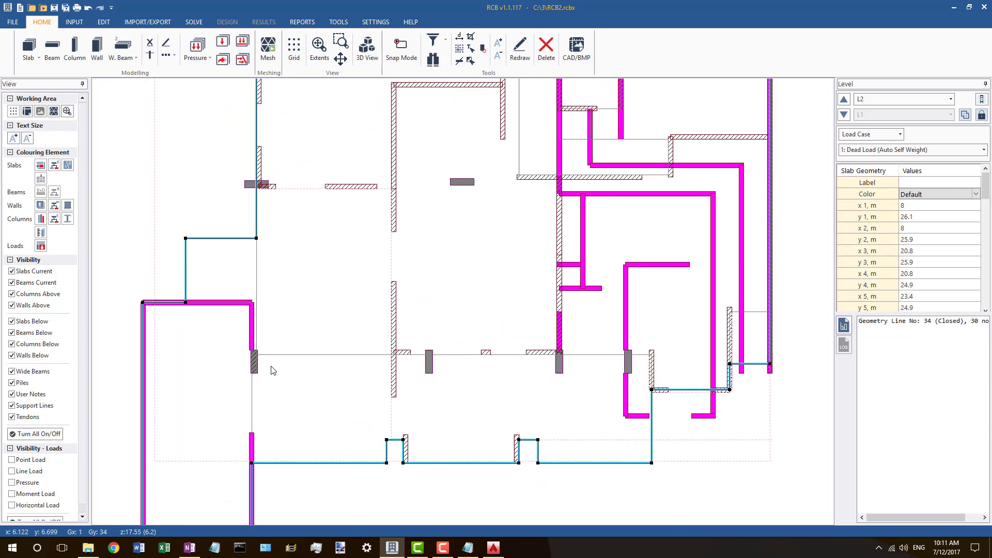
# Step: Move the lower node of the short vertical slab line on L2 to the lower-left wall corner at x 5.2 m, y 9.8 m
pyautogui.click(253, 322)
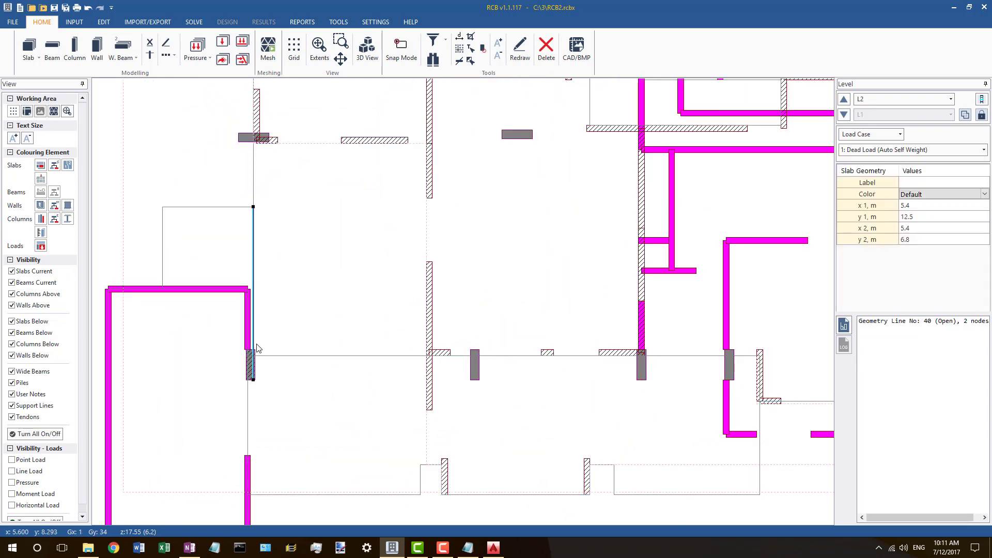
pyautogui.scroll(1, 257, 348)
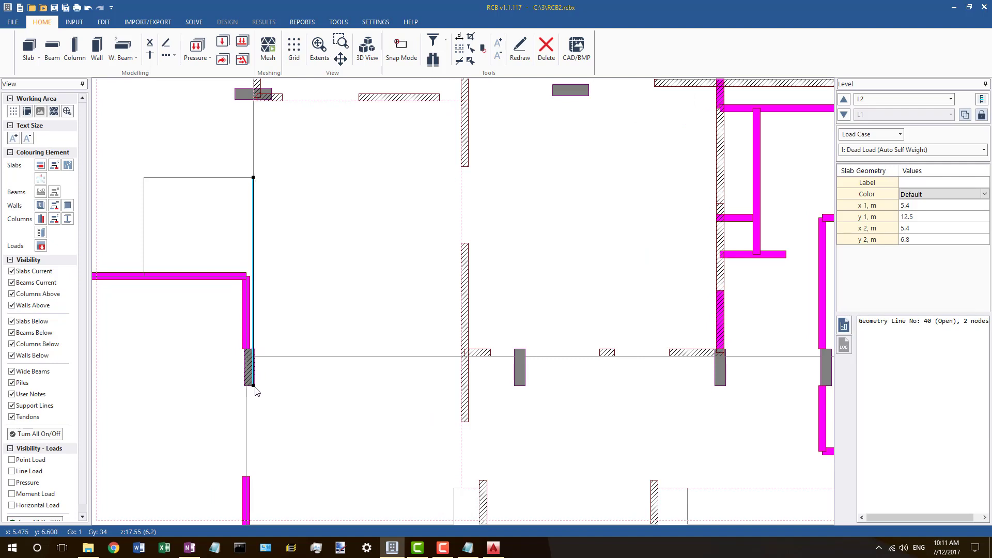
pyautogui.moveTo(250, 284); pyautogui.dragTo(247, 276)
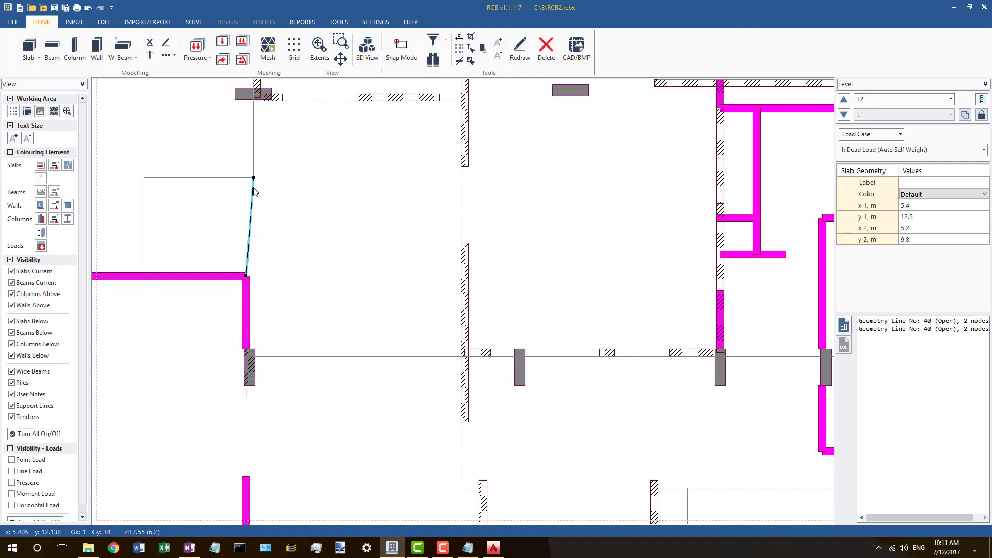
pyautogui.click(259, 357)
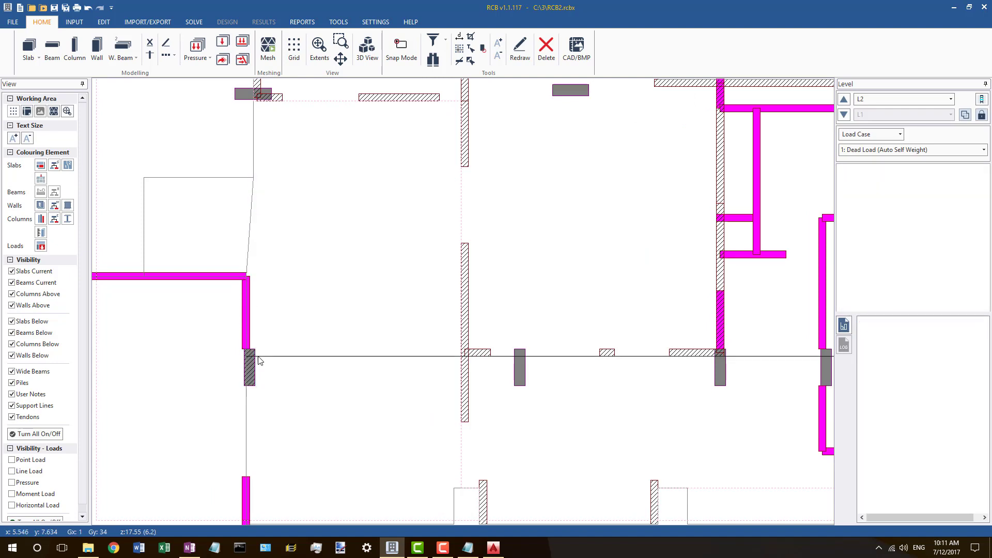
pyautogui.scroll(-2, 206, 318)
pyautogui.click(235, 254)
pyautogui.scroll(-2, 207, 290)
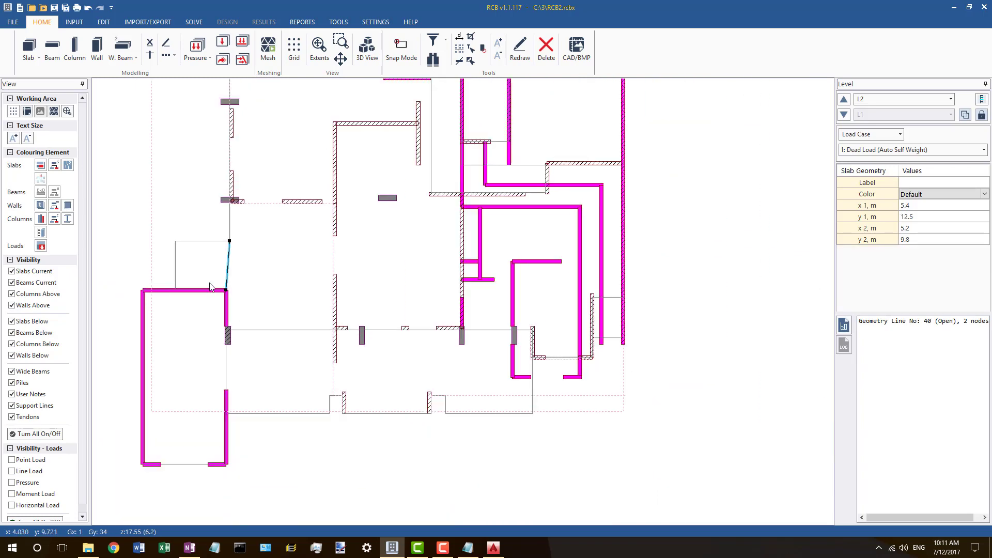
pyautogui.click(188, 228)
pyautogui.scroll(-2, 195, 243)
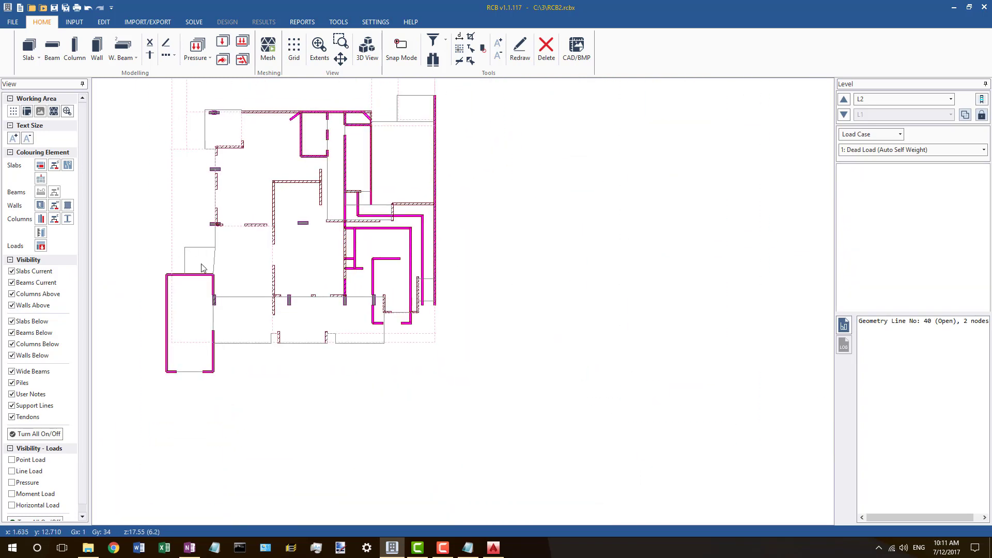
# Step: Check the L2 slab lines and outer boundary against the walls, comparing the layout with level L3
pyautogui.click(425, 279)
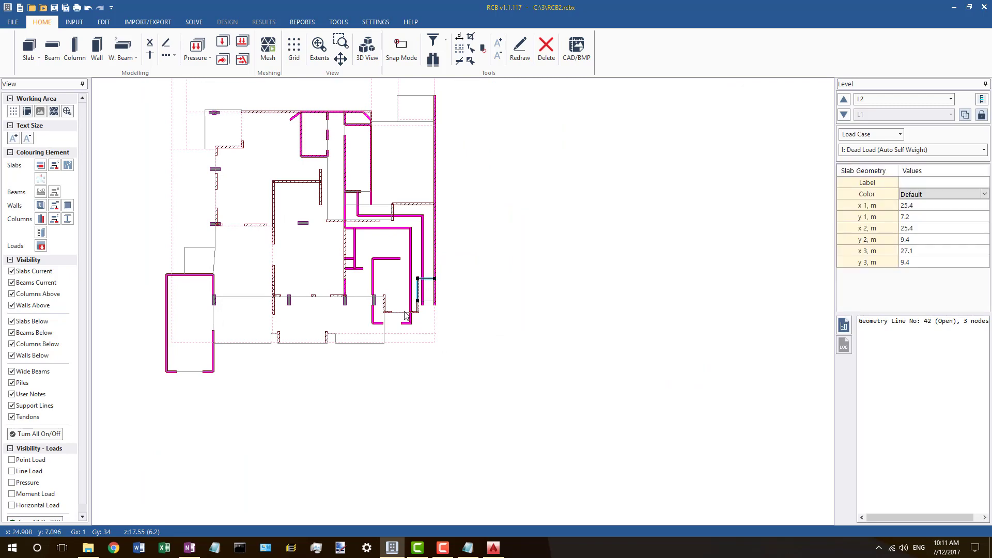
pyautogui.click(403, 312)
pyautogui.scroll(4, 419, 310)
pyautogui.scroll(-6, 432, 305)
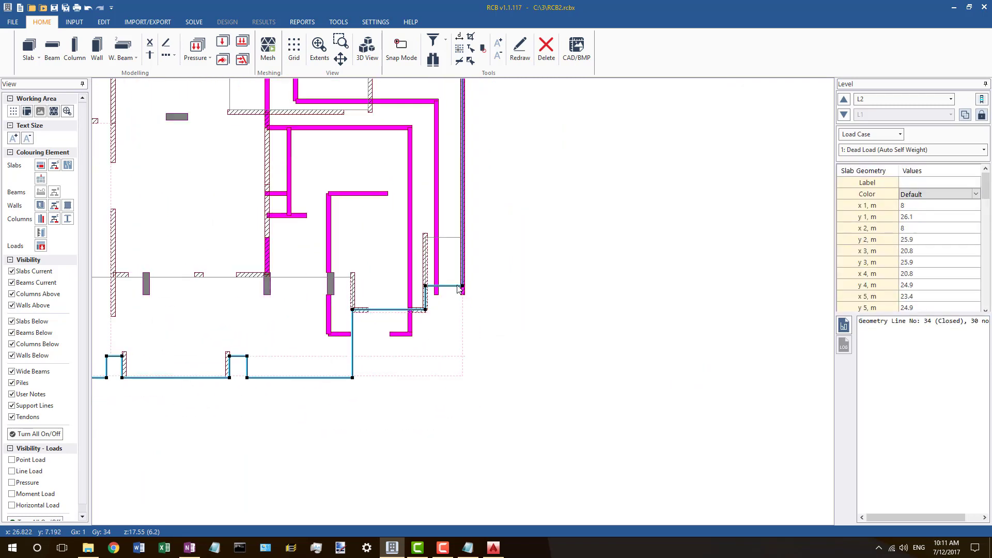
pyautogui.scroll(4, 428, 176)
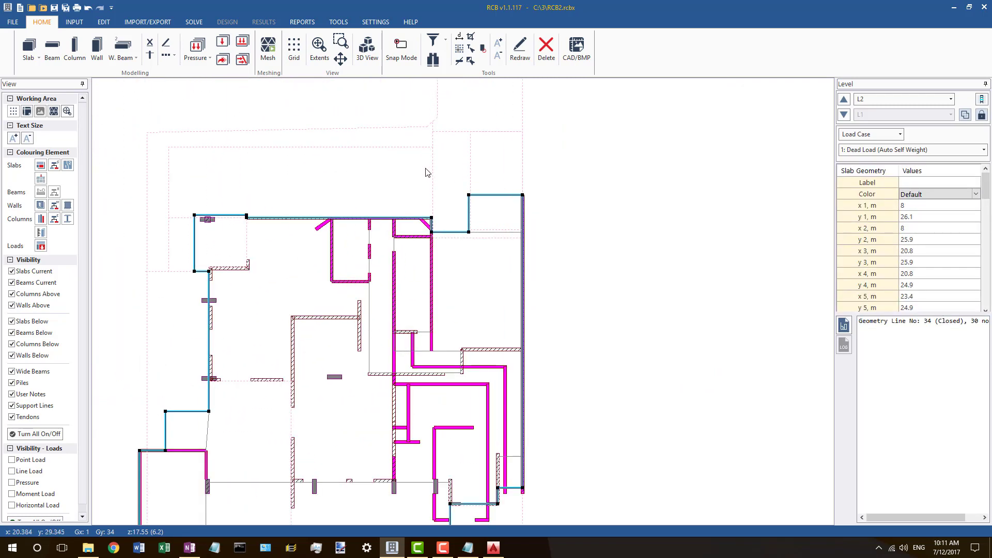
pyautogui.click(555, 148)
pyautogui.click(844, 98)
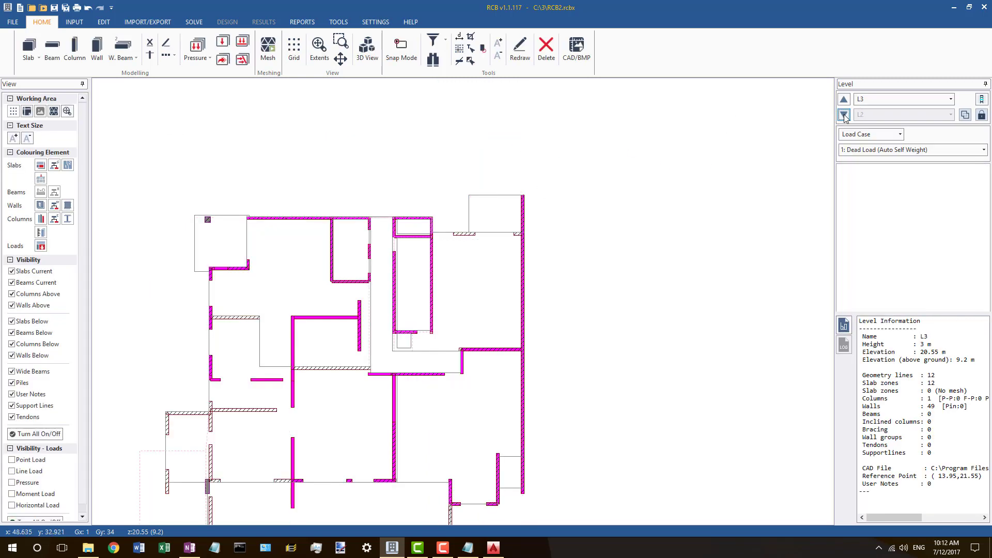
pyautogui.click(845, 114)
pyautogui.click(412, 419)
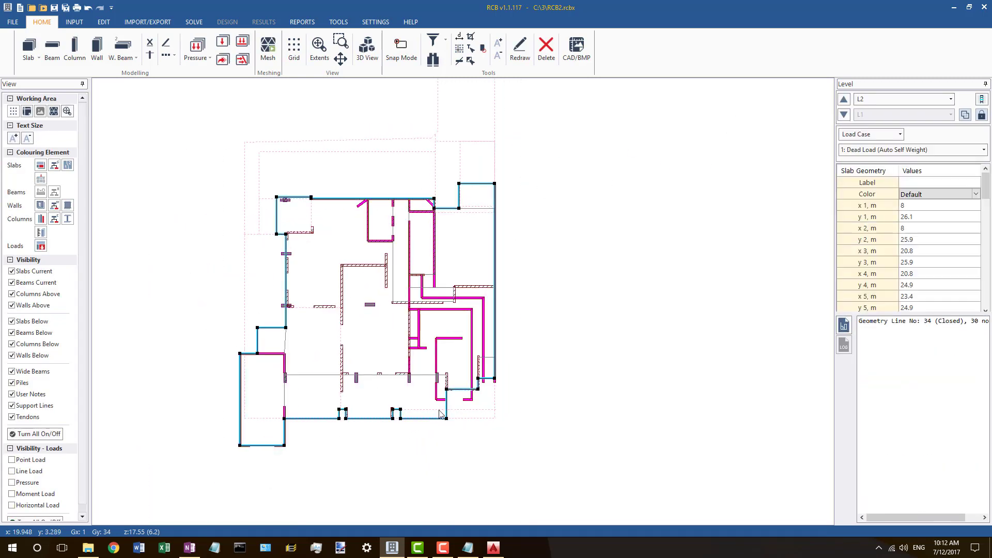
pyautogui.click(560, 201)
# Step: On level L2, extend the right end of the horizontal wall at y 16.8 m to the long right-hand wall
pyautogui.scroll(2, 432, 283)
pyautogui.scroll(2, 432, 283)
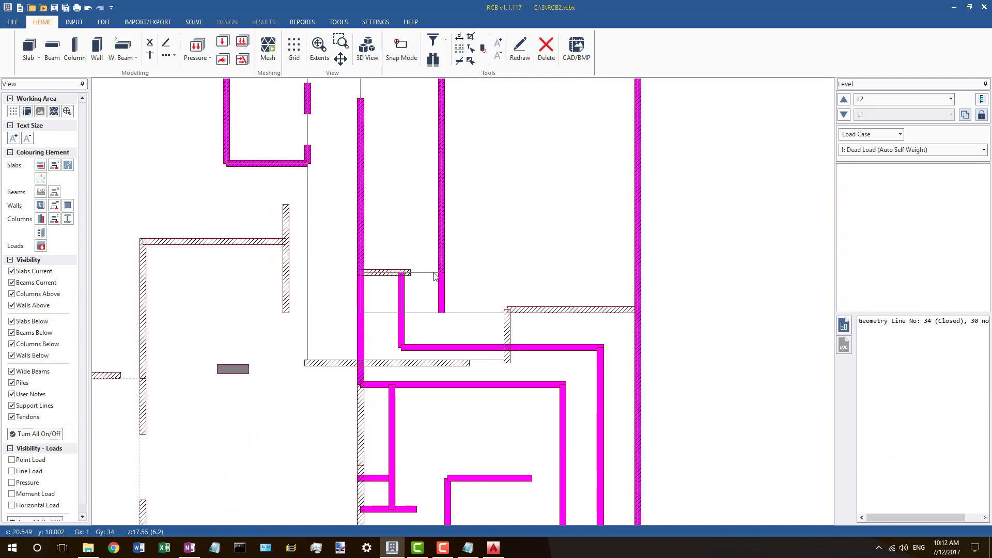
pyautogui.click(627, 312)
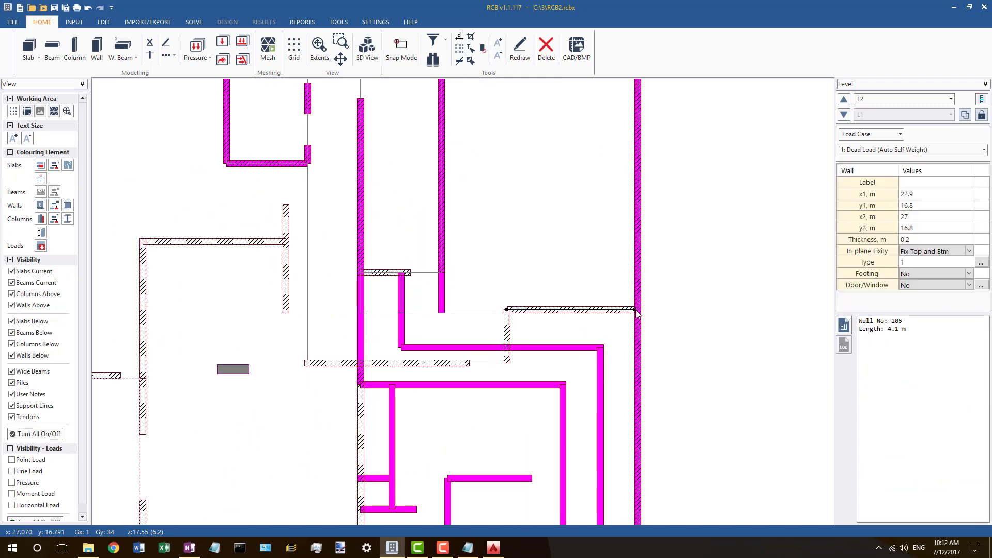
pyautogui.rightClick(636, 309)
pyautogui.click(683, 402)
pyautogui.press('Escape')
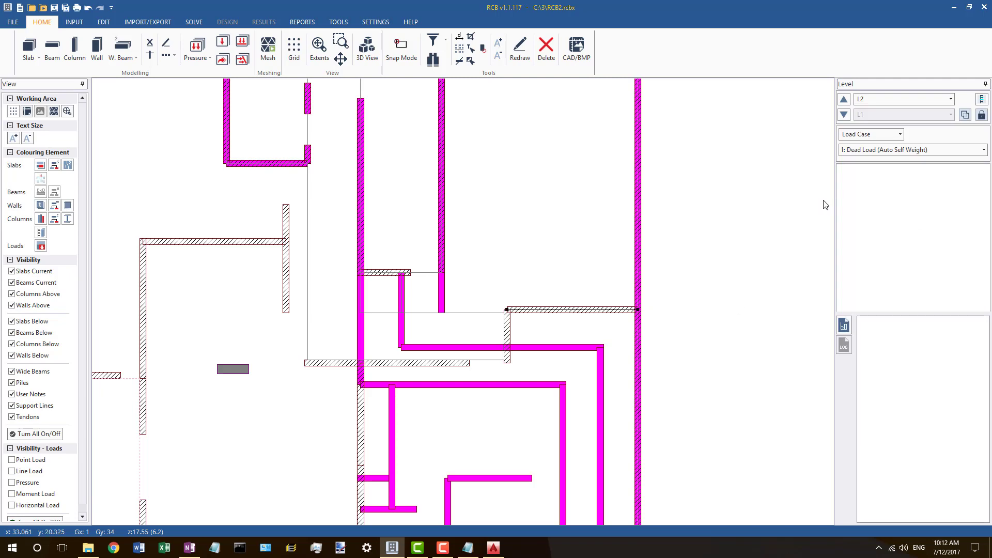
# Step: On level L1, snap the right ends of the horizontal walls at y 15.6 m and y 14.4 m to their adjoining vertical walls
pyautogui.click(844, 114)
pyautogui.click(600, 348)
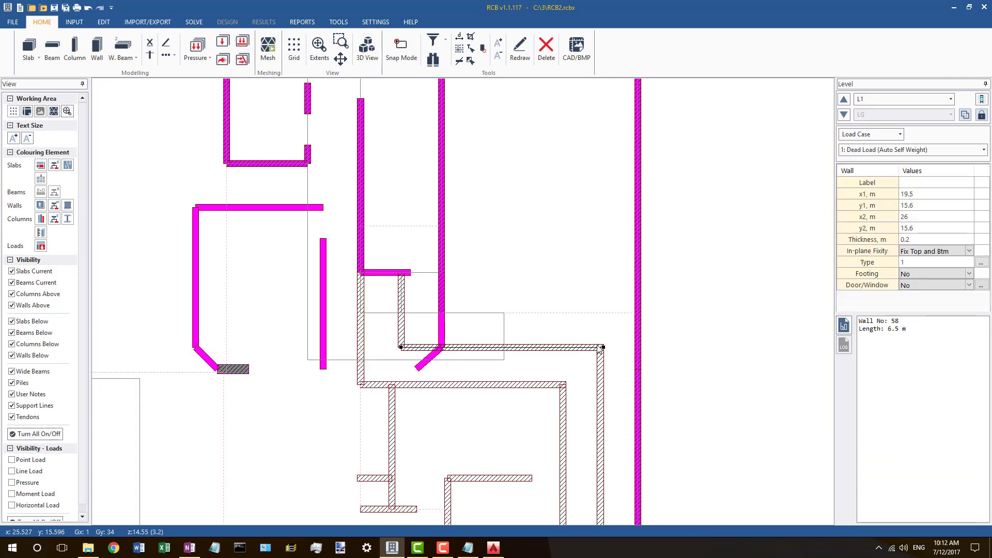
pyautogui.click(564, 385)
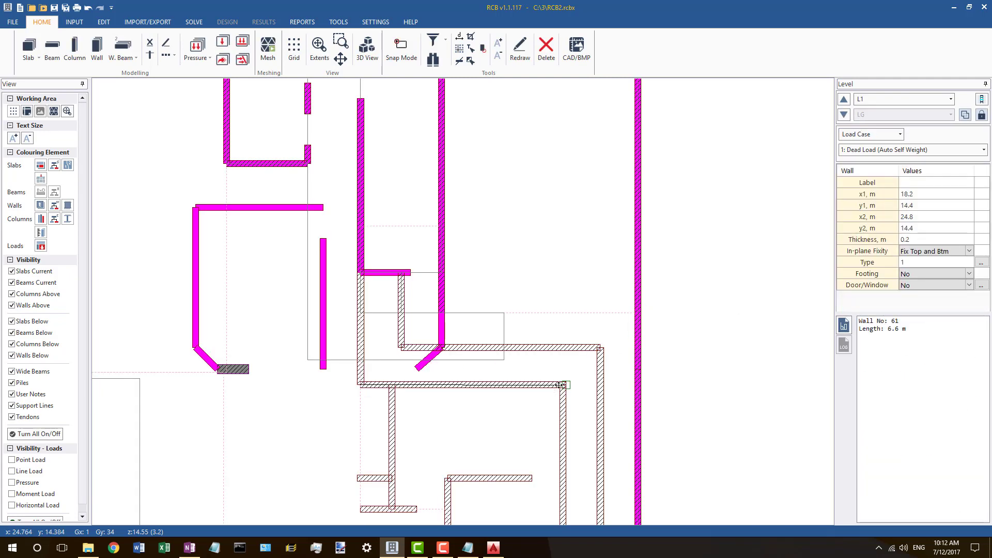
pyautogui.scroll(-3, 638, 209)
pyautogui.scroll(1, 638, 436)
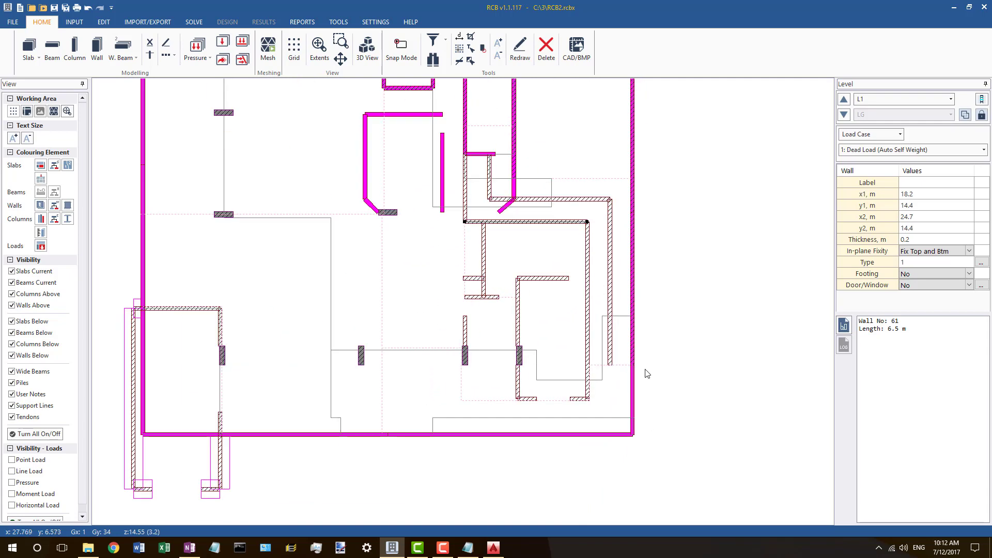
pyautogui.click(685, 302)
# Step: Go through levels L2 and L3 and examine how the outer slab boundary on L3 follows the walls
pyautogui.click(844, 99)
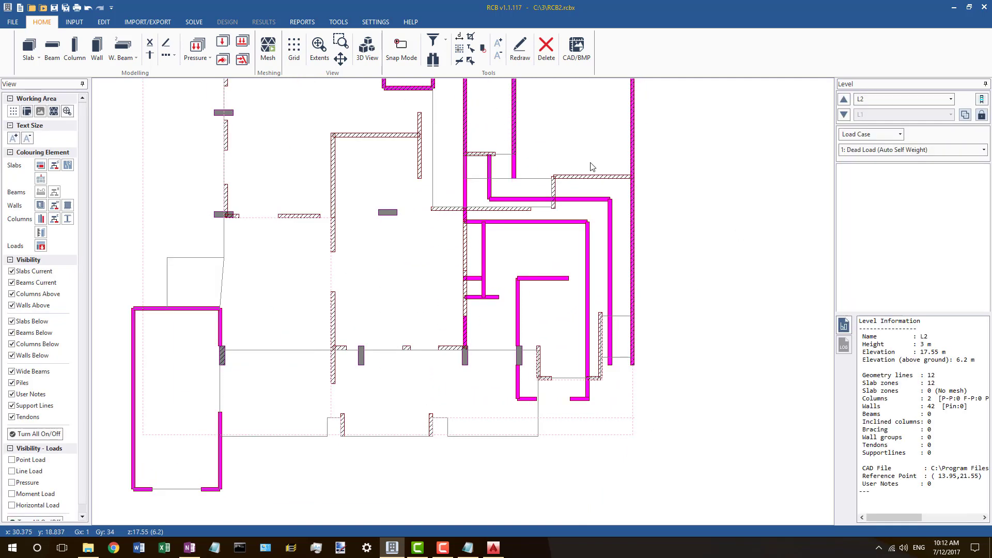
pyautogui.scroll(-4, 615, 267)
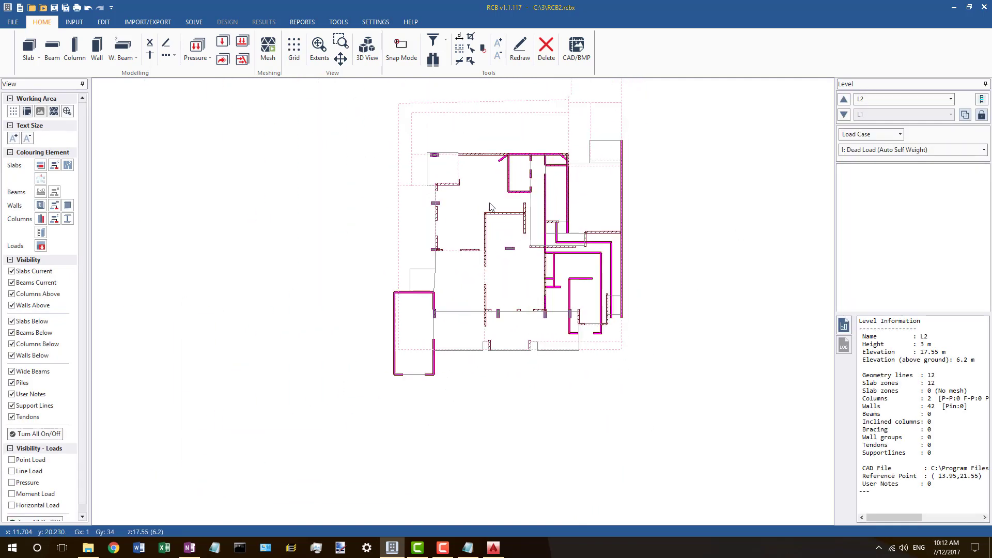
pyautogui.scroll(3, 672, 217)
pyautogui.click(844, 99)
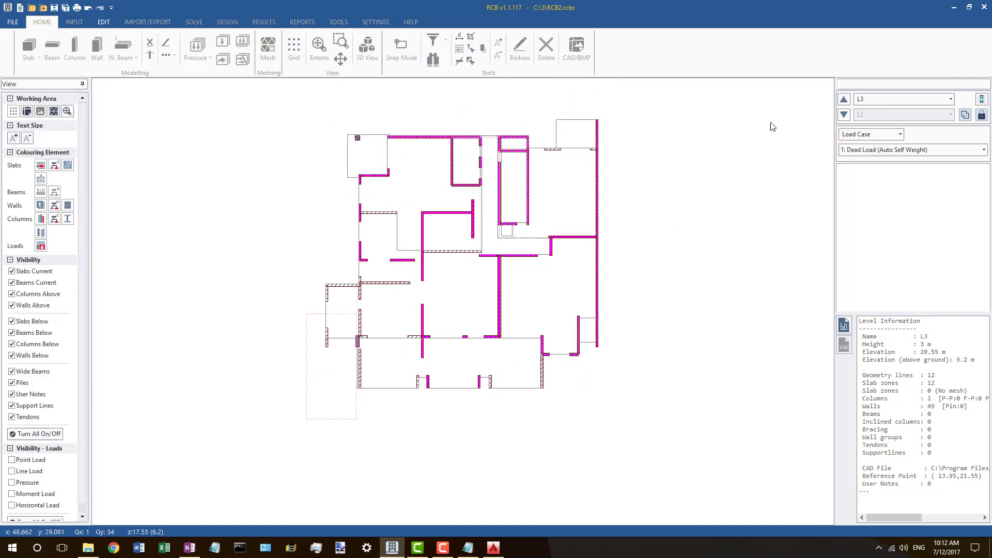
pyautogui.scroll(1, 421, 186)
pyautogui.click(313, 314)
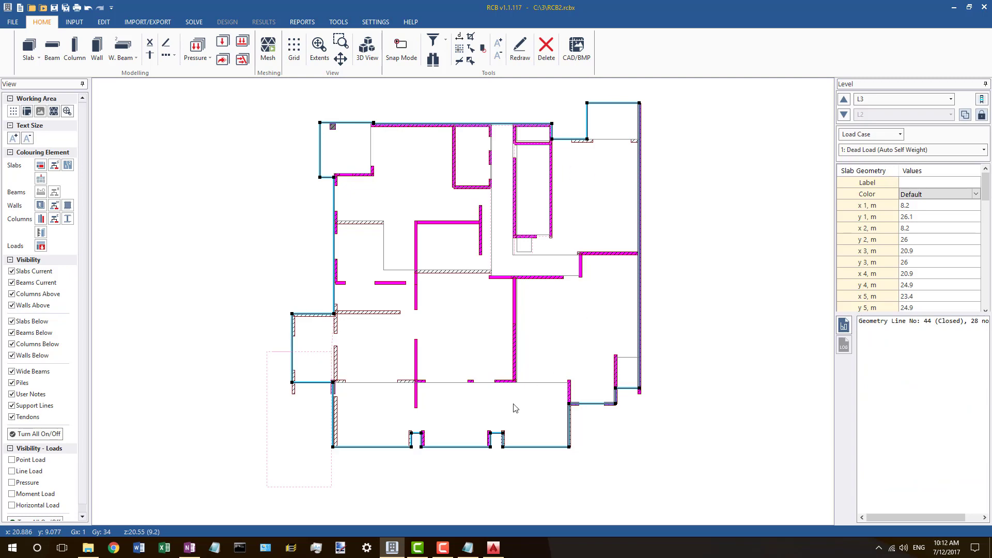
pyautogui.scroll(4, 514, 408)
pyautogui.scroll(-2, 441, 469)
pyautogui.scroll(2, 764, 410)
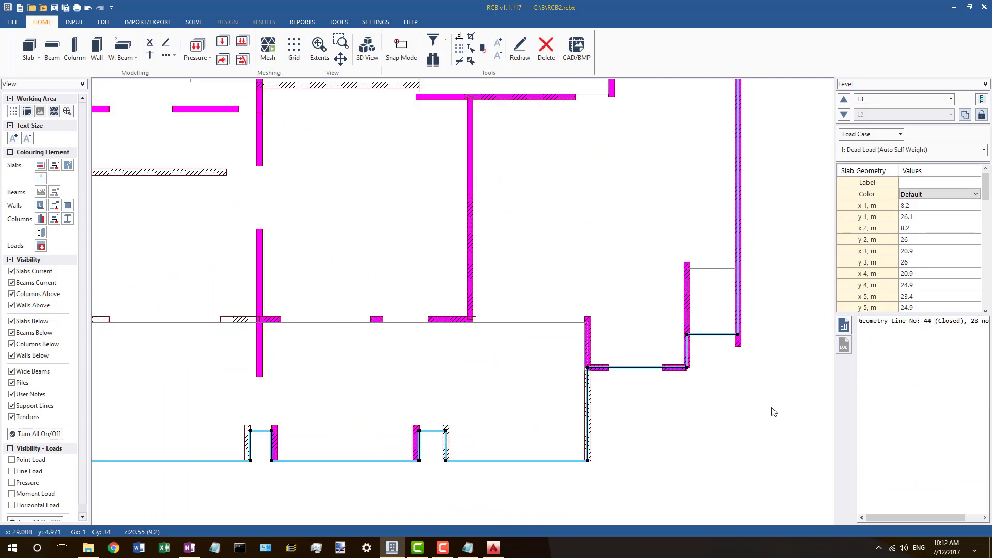
# Step: On level L3, snap the right end of the 1.6 m horizontal wall at y 7.7 m to the adjoining vertical wall
pyautogui.press('Escape')
pyautogui.click(716, 334)
pyautogui.scroll(-2, 670, 385)
pyautogui.scroll(2, 524, 340)
pyautogui.click(524, 337)
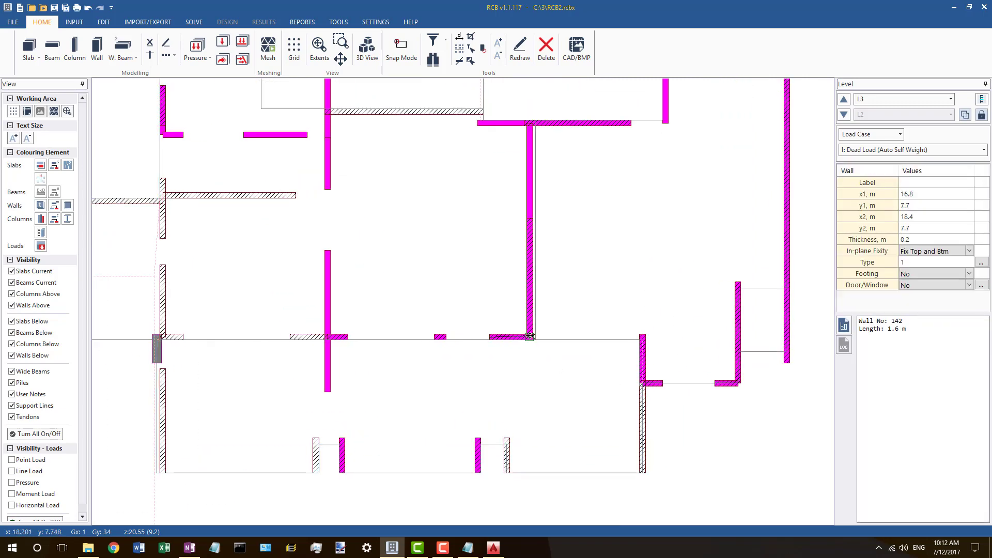
pyautogui.scroll(-2, 522, 410)
pyautogui.scroll(1, 531, 288)
pyautogui.scroll(2, 540, 155)
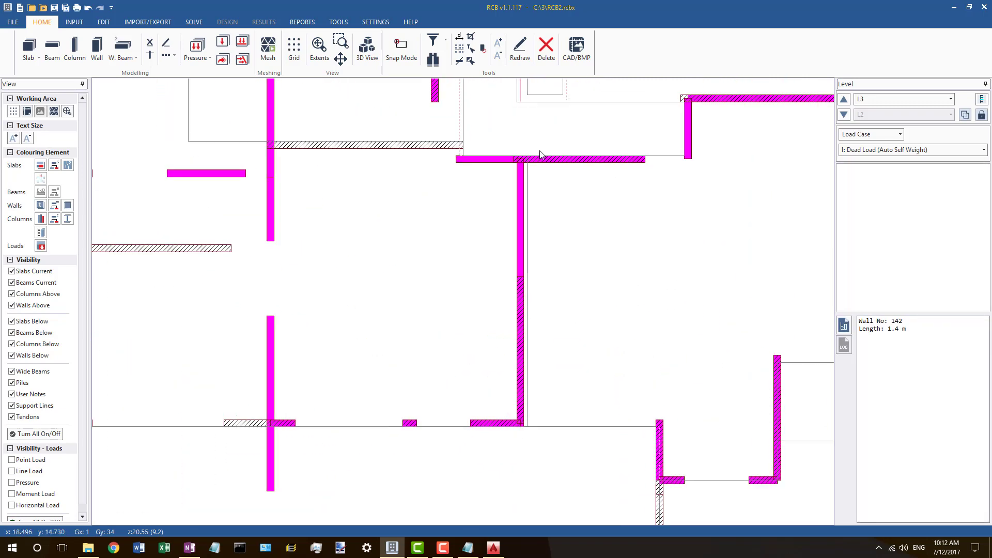
# Step: On level L3, snap the left end of the 3.1 m horizontal wall at y 12.4 m to the vertical wall below it
pyautogui.click(542, 162)
pyautogui.click(529, 161)
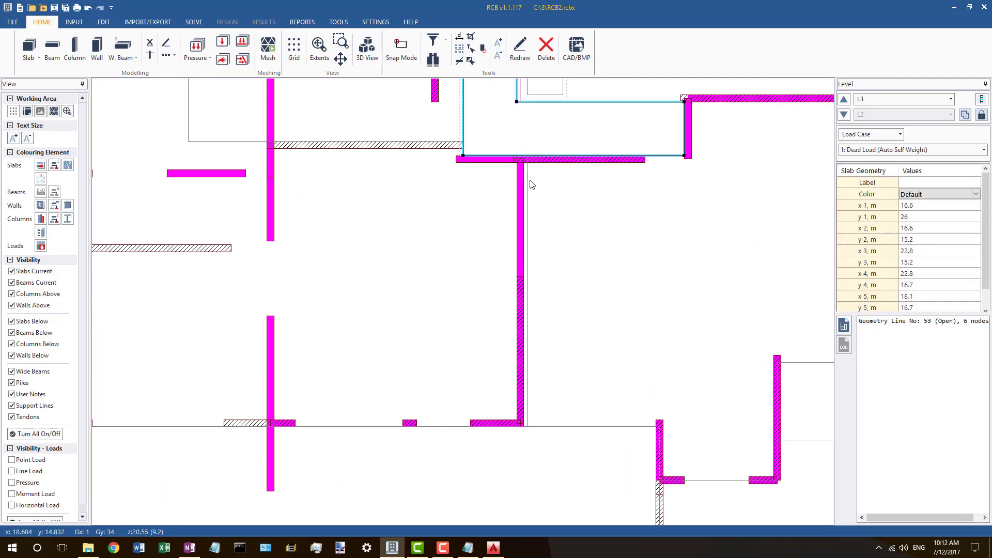
pyautogui.scroll(-3, 532, 185)
pyautogui.scroll(2, 425, 170)
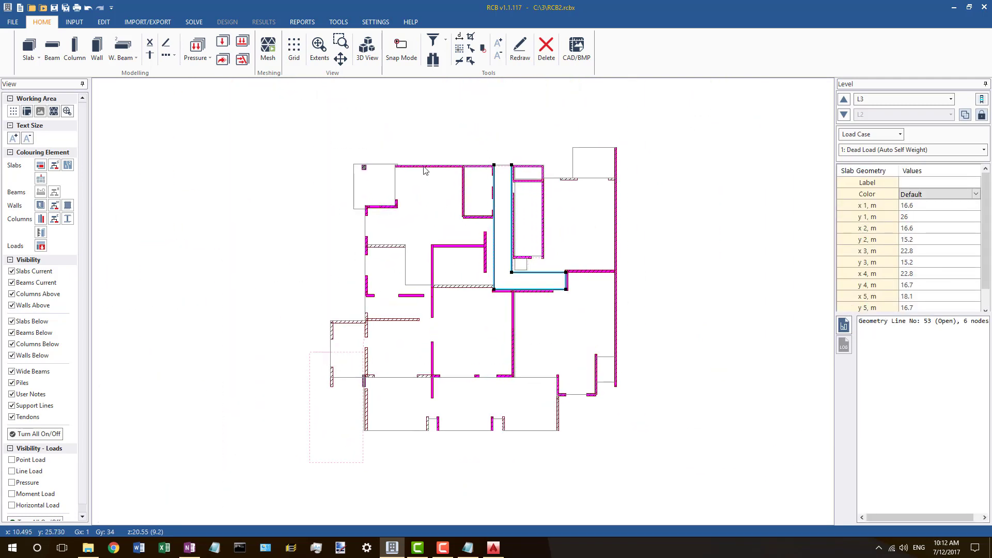
pyautogui.click(415, 165)
pyautogui.scroll(5, 345, 315)
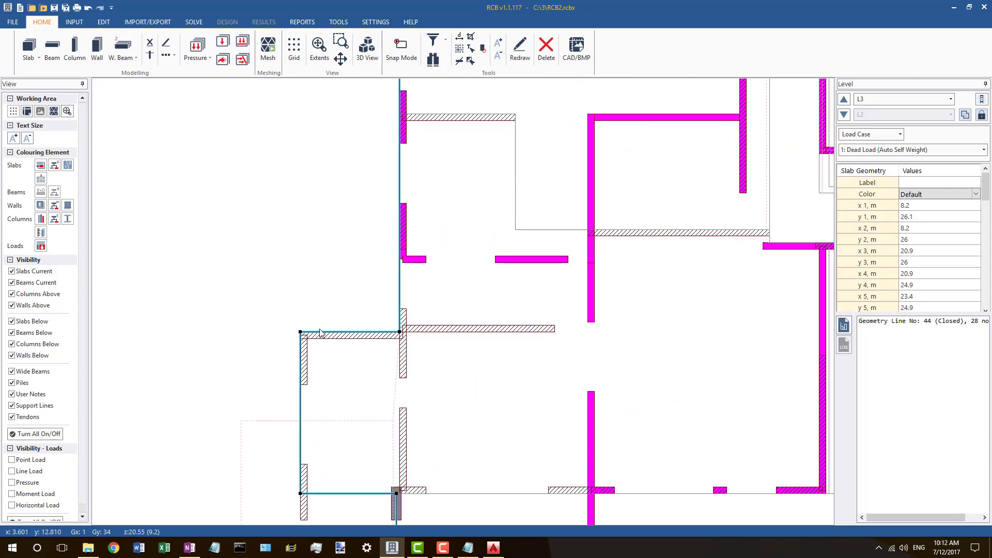
pyautogui.scroll(2, 310, 336)
pyautogui.click(298, 336)
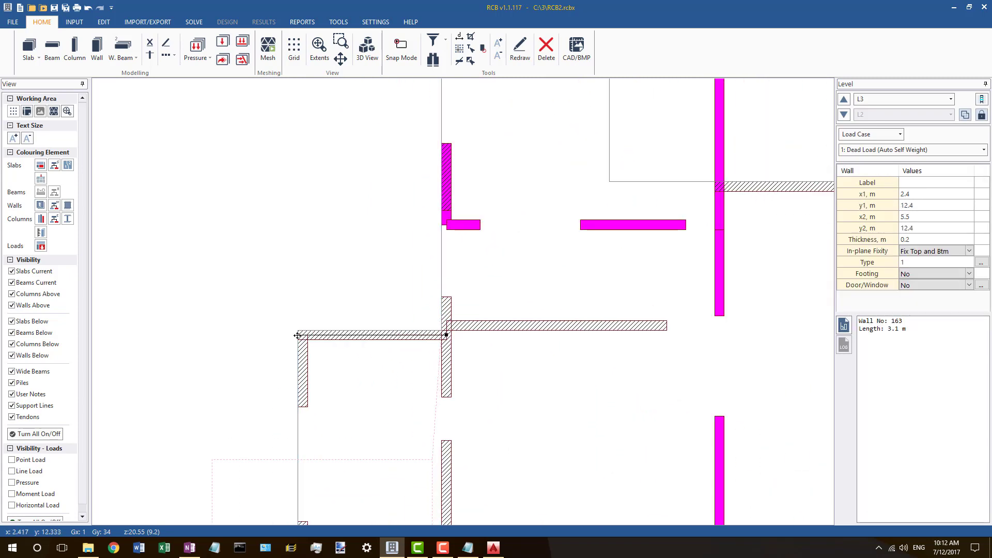
pyautogui.moveTo(303, 335); pyautogui.dragTo(304, 334)
# Step: Move the outer slab boundary's node beside that wall's left end onto the wall corner
pyautogui.click(298, 330)
pyautogui.scroll(-3, 362, 331)
pyautogui.scroll(3, 351, 372)
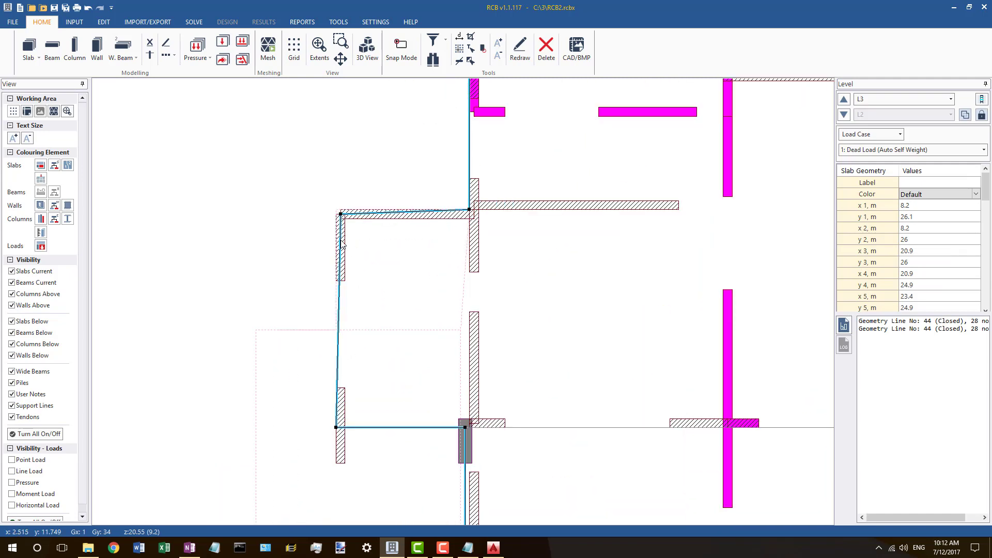
# Step: Align the outer slab boundary's lower node at about y 7.6 m in X with the node on the wall corner above it
pyautogui.rightClick(341, 215)
pyautogui.click(341, 214)
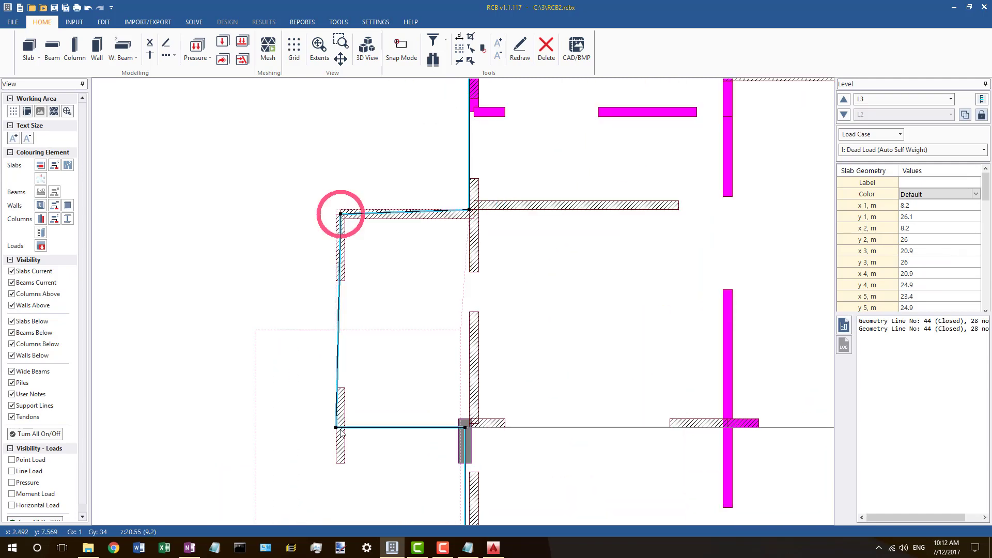
pyautogui.rightClick(337, 427)
pyautogui.click(361, 464)
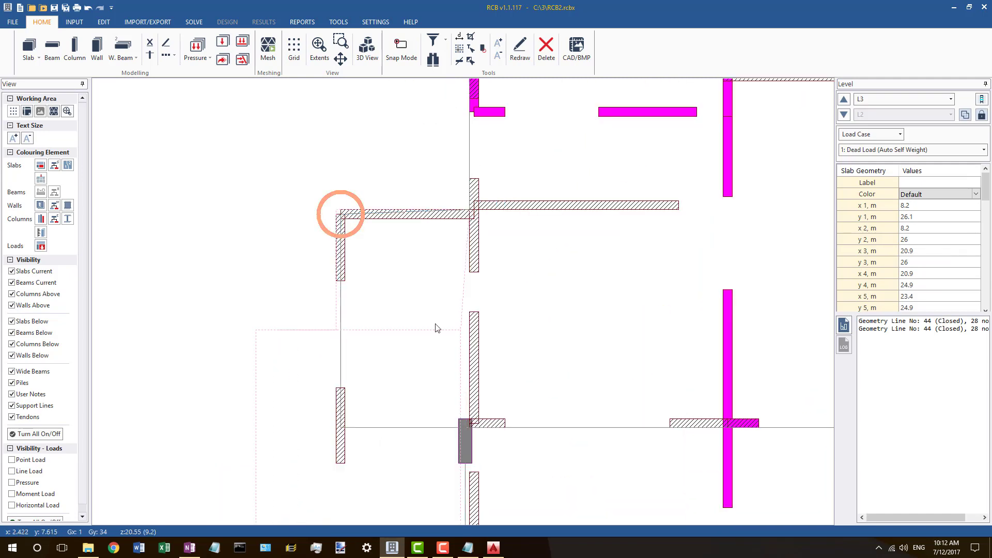
# Step: Move the boundary node at the horizontal wall's right end onto the vertical wall's axis, and align the node at about y 22.2 m in X with it
pyautogui.click(468, 210)
pyautogui.moveTo(469, 209); pyautogui.dragTo(474, 213)
pyautogui.scroll(-4, 384, 339)
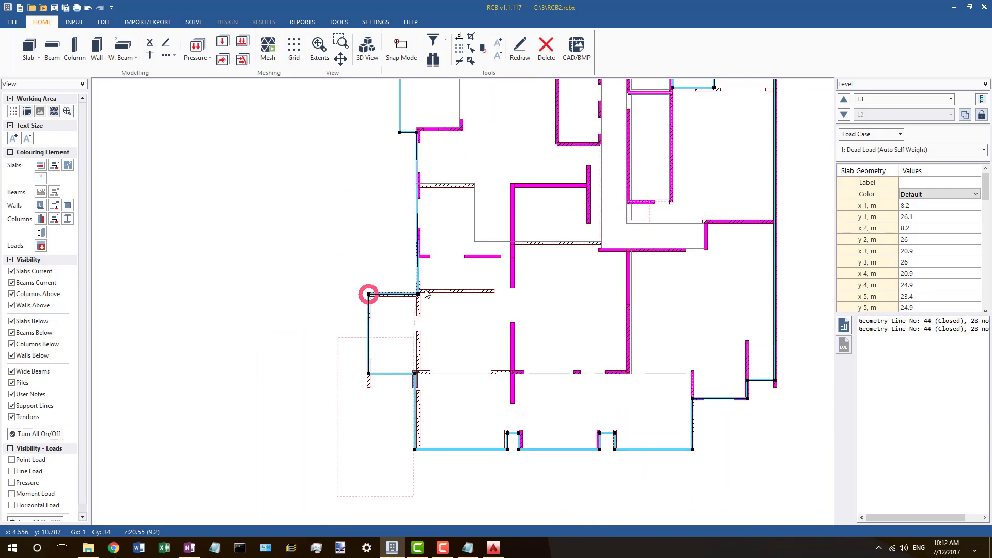
pyautogui.scroll(3, 425, 290)
pyautogui.rightClick(403, 313)
pyautogui.click(427, 420)
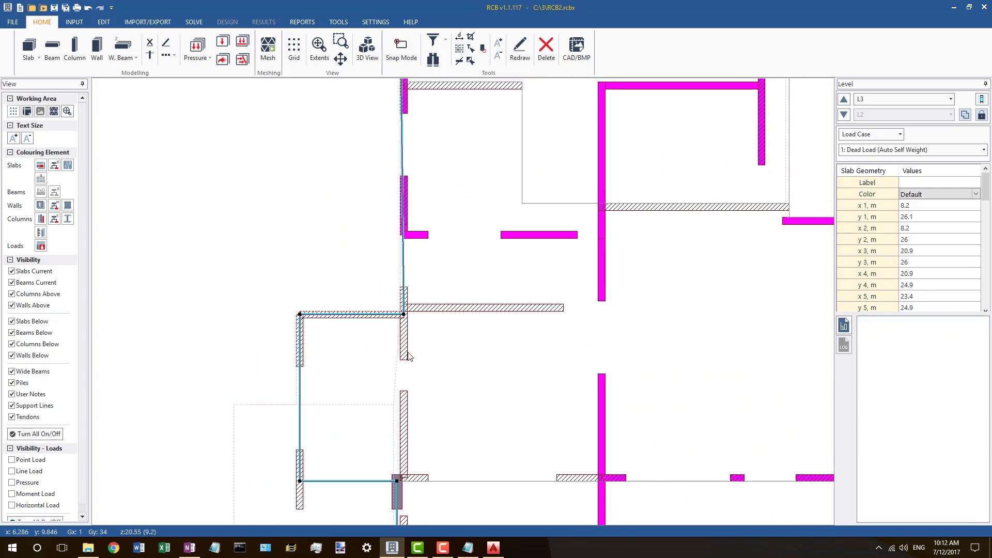
pyautogui.scroll(-2, 363, 358)
pyautogui.scroll(2, 364, 358)
pyautogui.rightClick(369, 192)
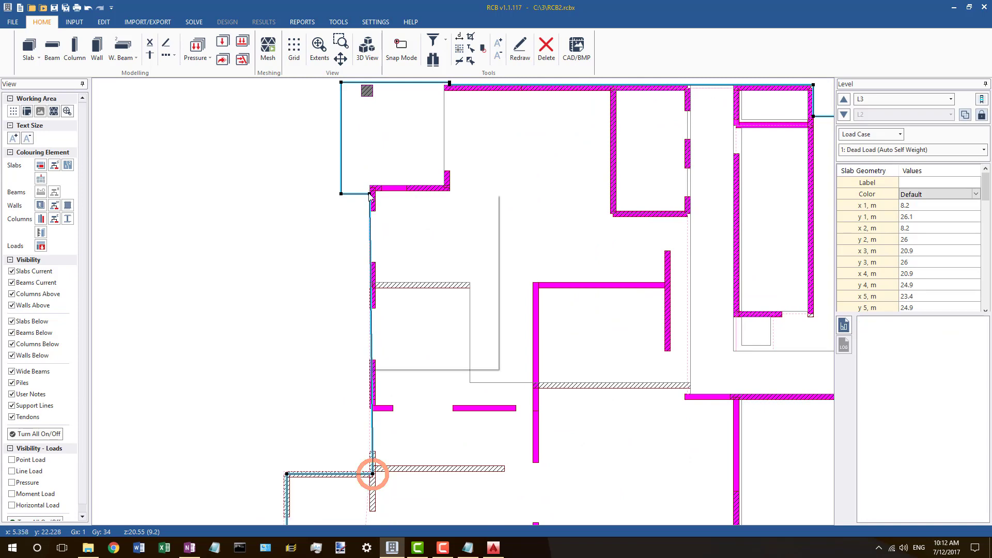
pyautogui.click(400, 290)
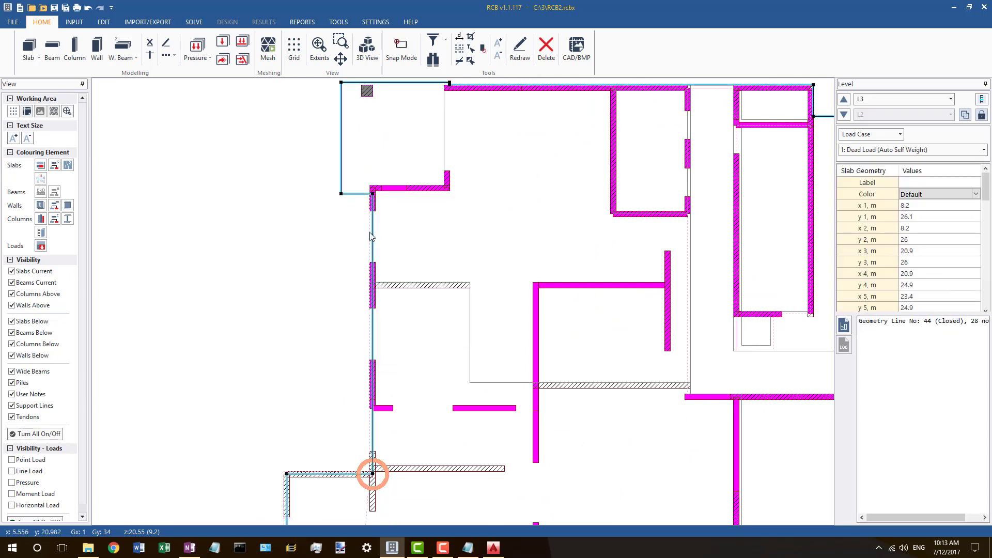
# Step: Compare the outer slab boundary's vertical edge beside the walls on levels L2 and L3
pyautogui.press('Escape')
pyautogui.press('pagedown')
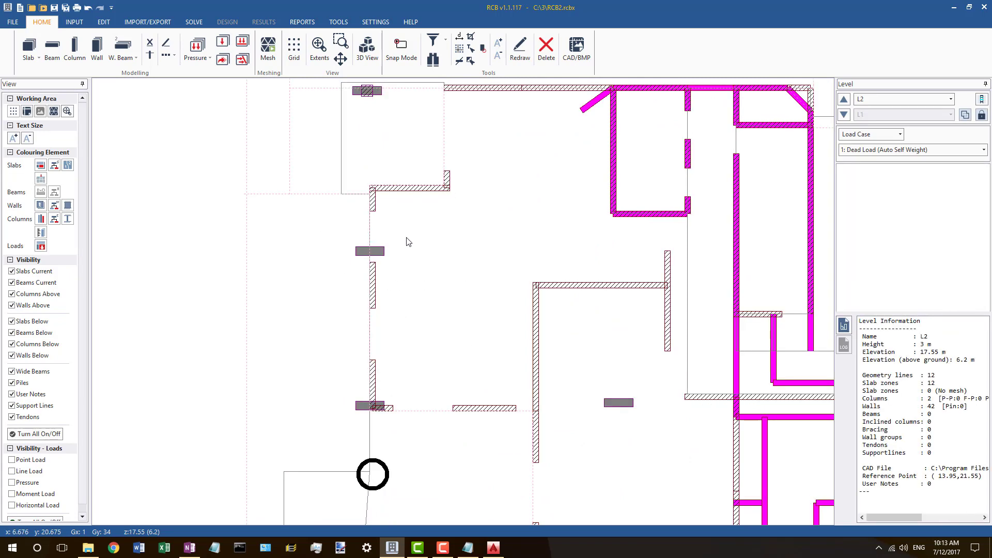
pyautogui.click(370, 216)
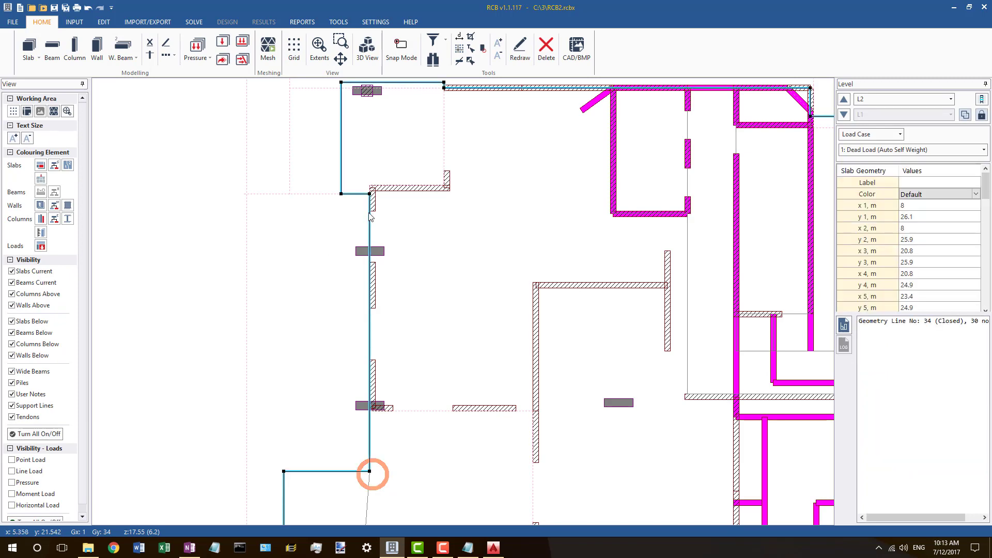
pyautogui.press('pageup')
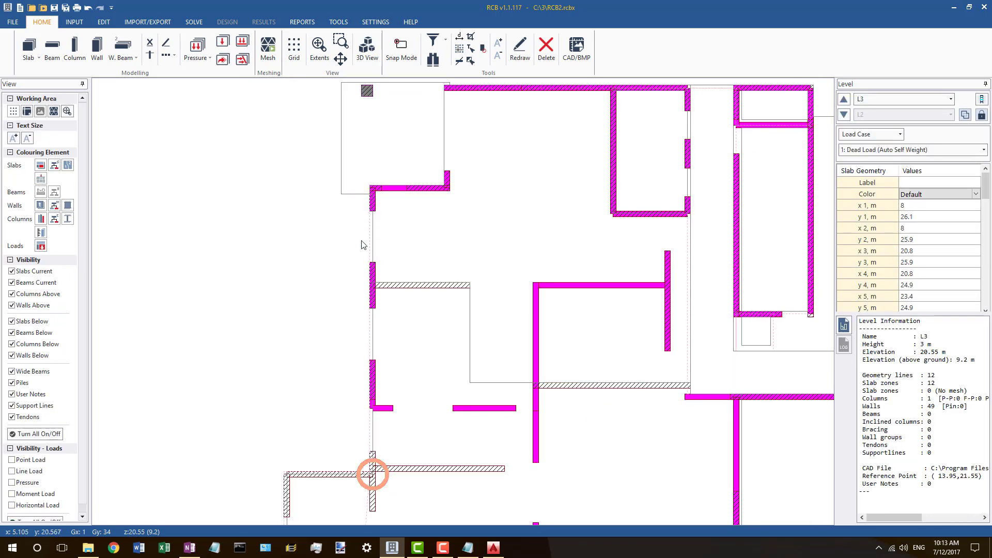
pyautogui.press('pagedown')
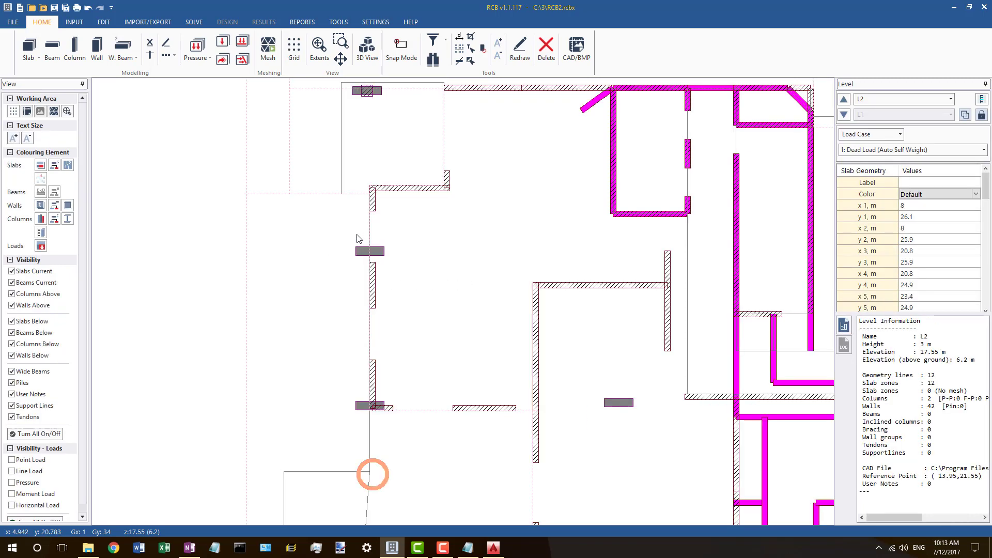
pyautogui.click(376, 239)
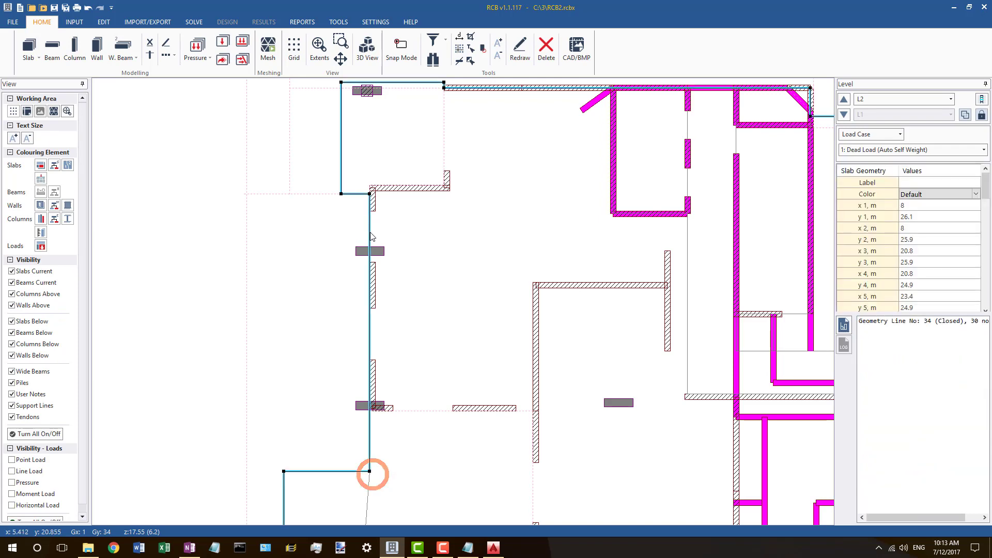
pyautogui.press('pageup')
pyautogui.click(371, 237)
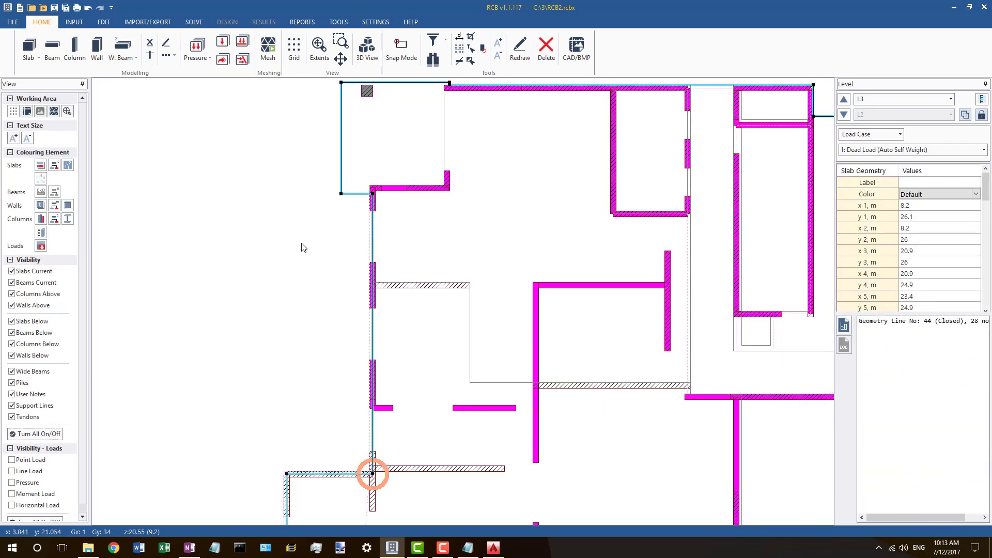
# Step: On level L3, adjust both ends of the horizontal wall at y 22.4 m so they meet the axes of the adjoining vertical walls
pyautogui.scroll(4, 310, 235)
pyautogui.click(324, 221)
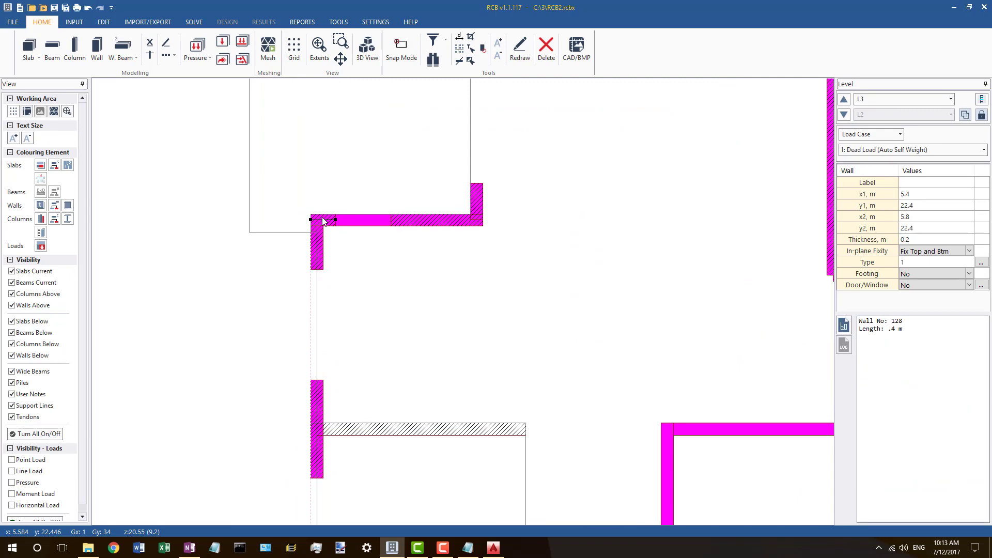
pyautogui.click(404, 223)
pyautogui.moveTo(329, 221); pyautogui.dragTo(328, 221)
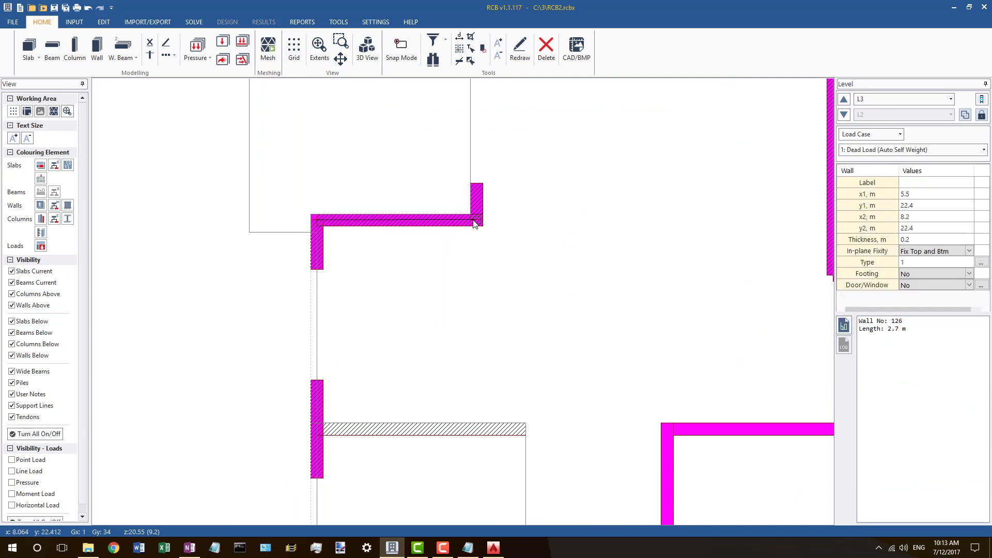
pyautogui.moveTo(473, 220); pyautogui.dragTo(474, 220)
pyautogui.press('Escape')
# Step: Align the outer slab boundary's long upper edge in Y with the horizontal wall at y 25.9 m
pyautogui.scroll(-5, 345, 261)
pyautogui.scroll(3, 390, 166)
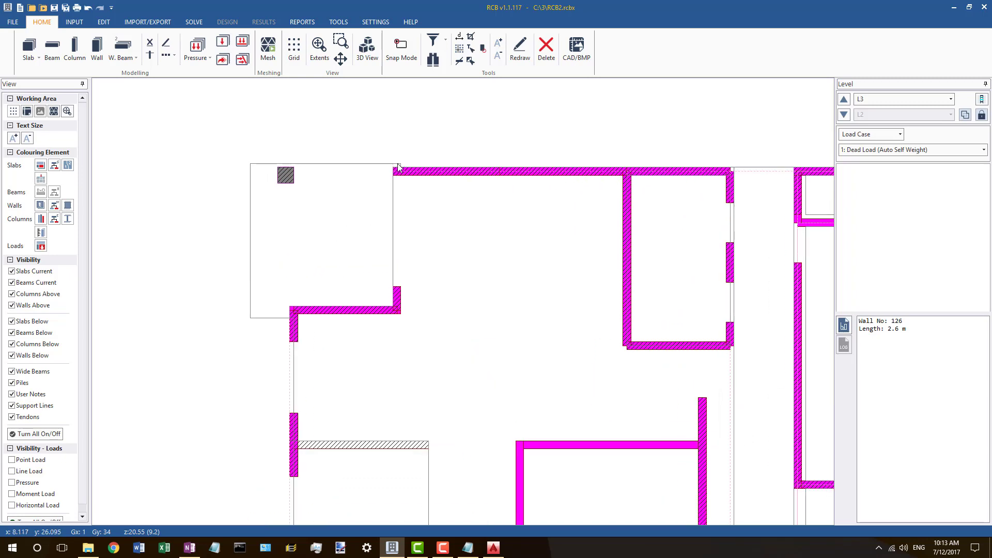
pyautogui.click(396, 176)
pyautogui.scroll(1, 407, 170)
pyautogui.scroll(-3, 324, 198)
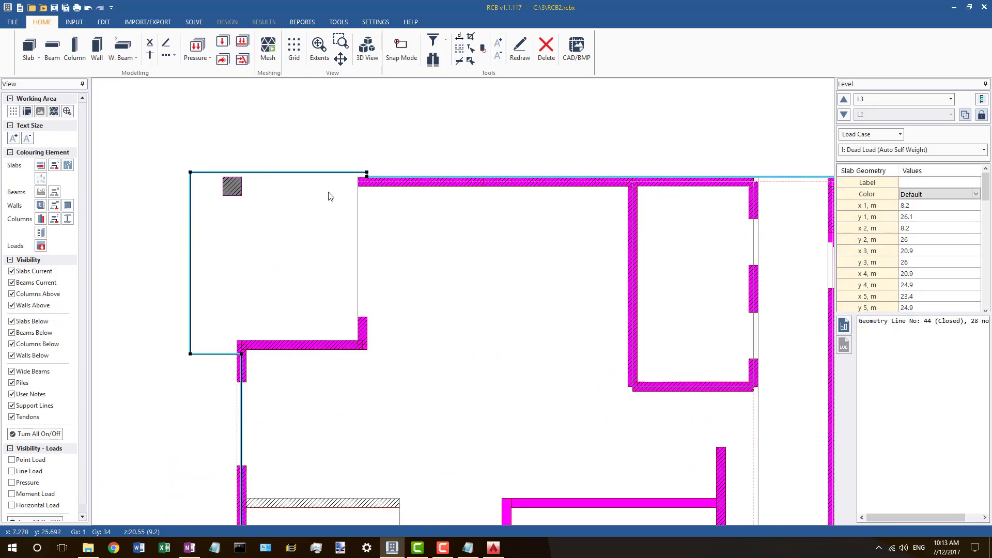
pyautogui.click(470, 185)
pyautogui.rightClick(470, 184)
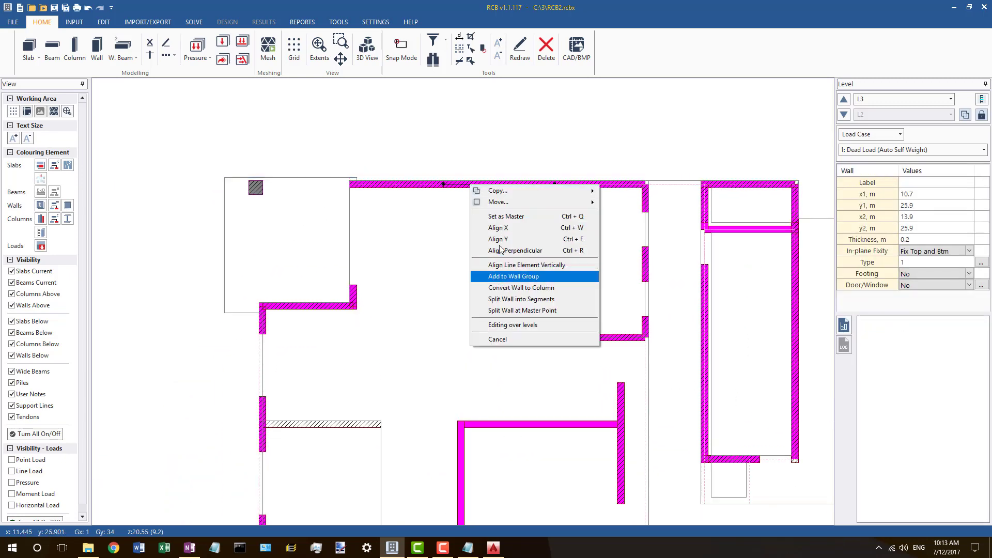
pyautogui.click(418, 190)
pyautogui.click(417, 181)
pyautogui.rightClick(416, 181)
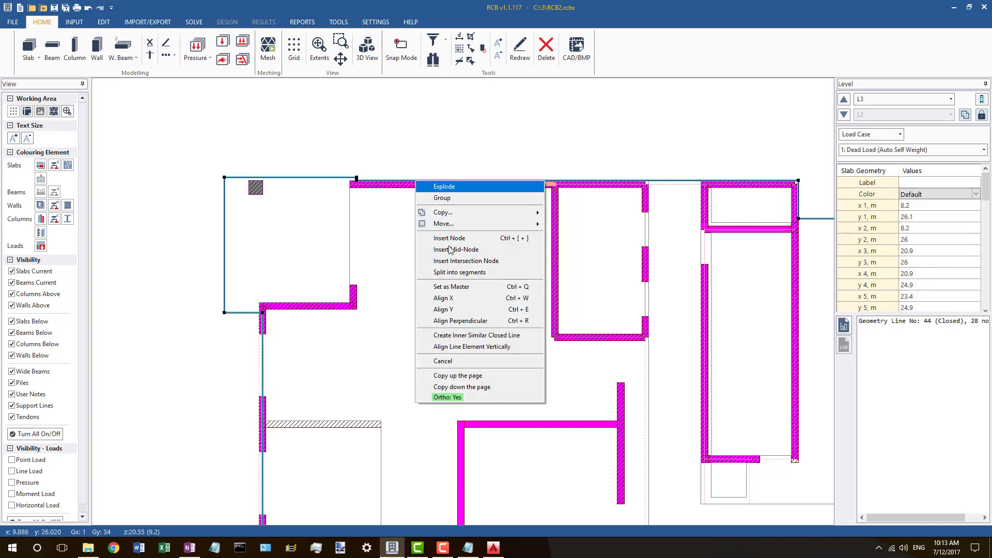
pyautogui.click(449, 310)
# Step: Move the outer slab boundary's nodes at the left end of that upper wall to x 8 m, the wall's end
pyautogui.scroll(2, 370, 175)
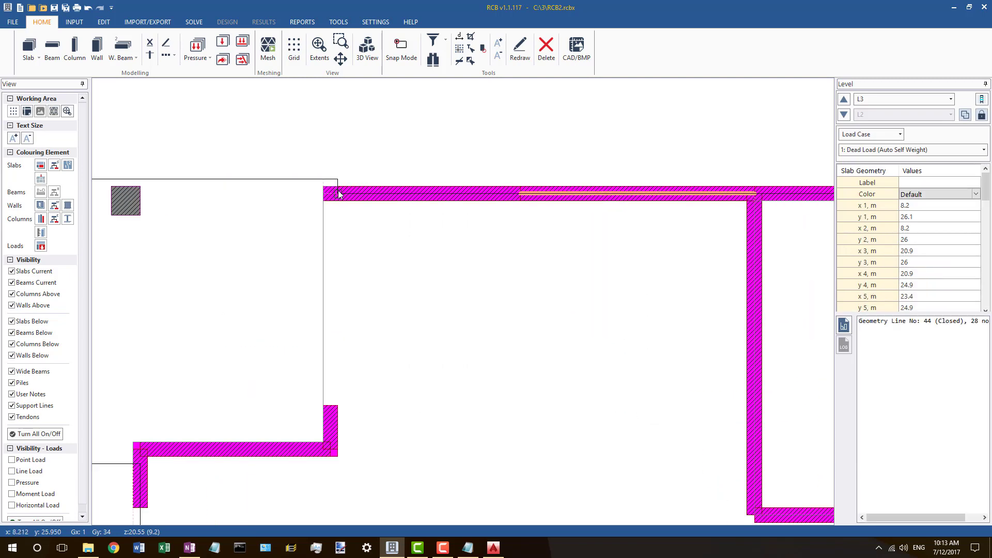
pyautogui.moveTo(321, 195); pyautogui.dragTo(332, 186)
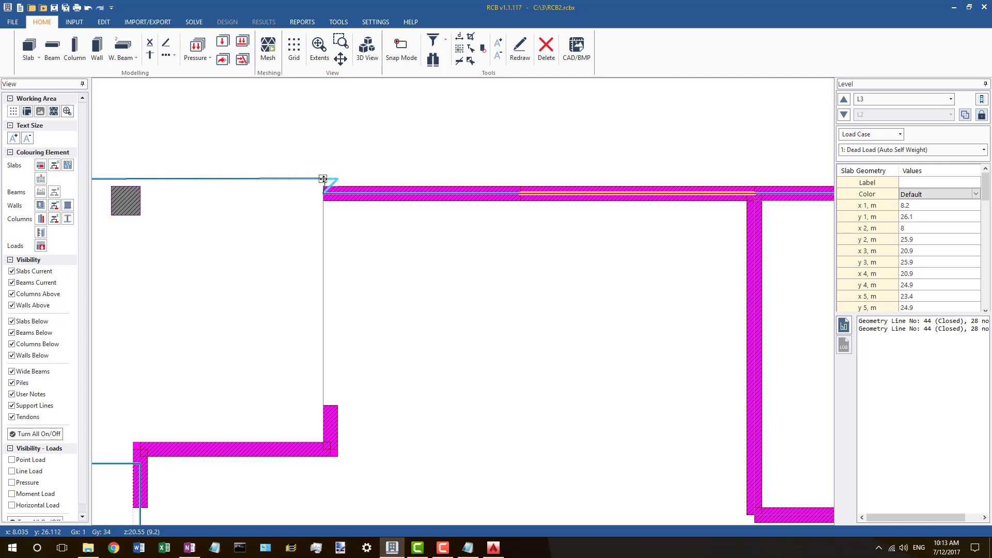
# Step: Move the upper corners of the rectangular geometry line between x 13.9 and 16.5 m onto the wall axis at y 25.9 m
pyautogui.scroll(-4, 244, 169)
pyautogui.scroll(3, 514, 151)
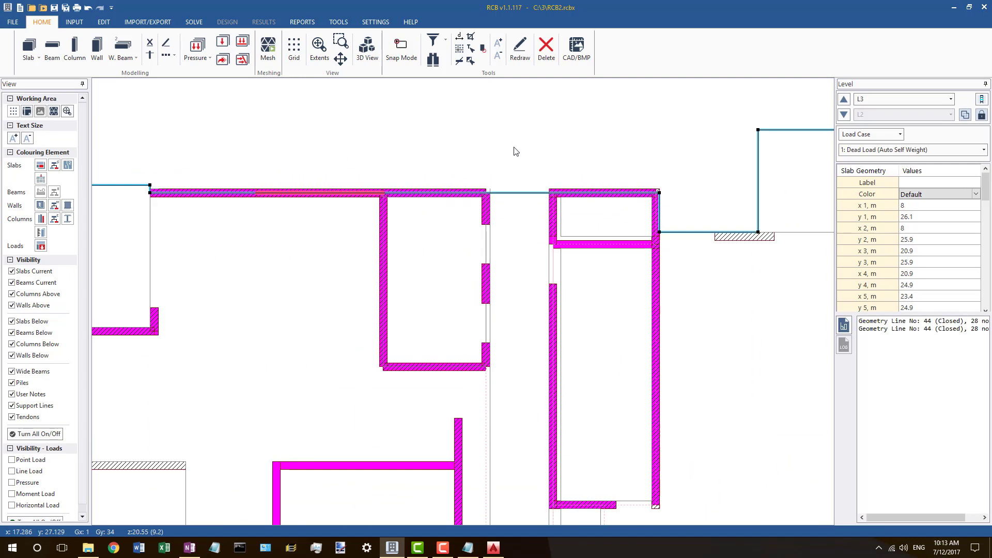
pyautogui.click(501, 219)
pyautogui.click(480, 218)
pyautogui.moveTo(487, 213); pyautogui.dragTo(487, 207)
pyautogui.moveTo(317, 212); pyautogui.dragTo(319, 208)
# Step: Move the open geometry line's upper end node to the lower right wall corner of that rectangle, at x 16.5 m, y 21.5 m
pyautogui.scroll(-2, 417, 133)
pyautogui.scroll(2, 459, 299)
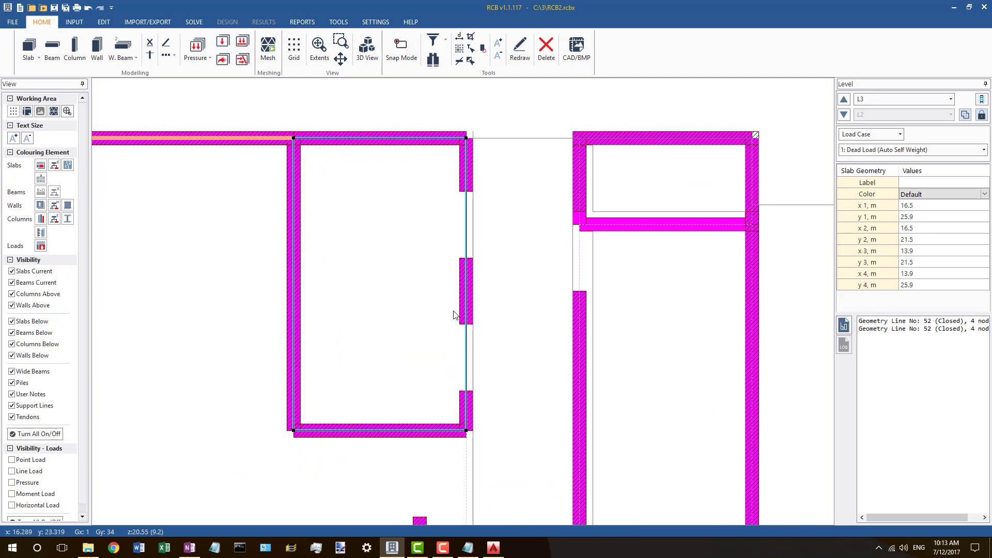
pyautogui.click(475, 156)
pyautogui.click(474, 158)
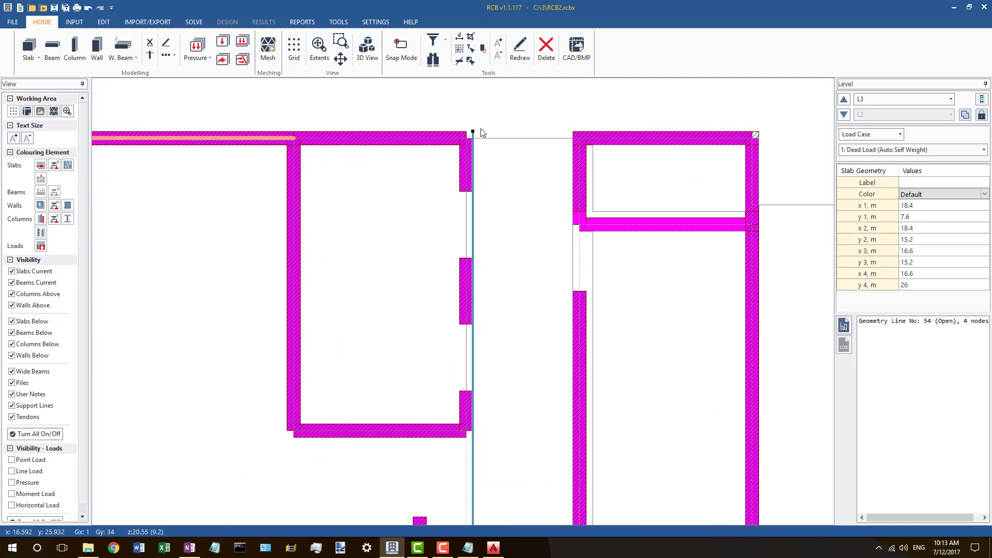
pyautogui.scroll(-2, 474, 145)
pyautogui.click(479, 125)
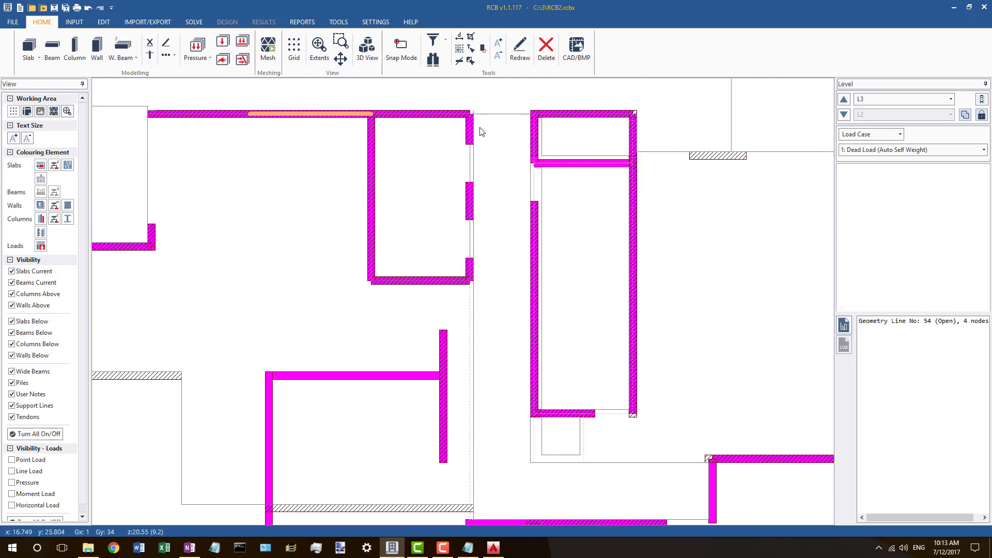
pyautogui.click(473, 117)
pyautogui.moveTo(472, 110); pyautogui.dragTo(469, 281)
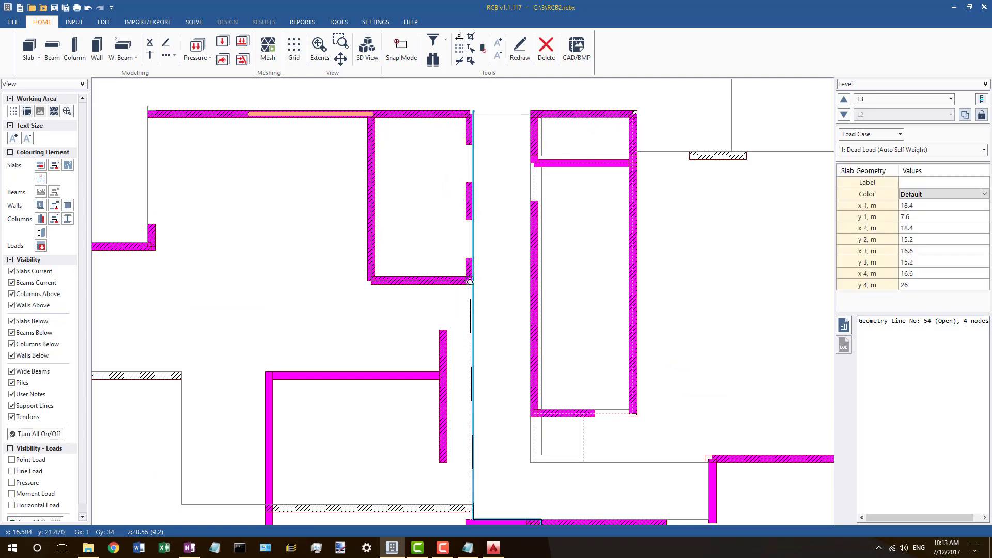
# Step: Move the open geometry line's node at y 15.2 m to x 16.5 m so the segment runs vertically
pyautogui.scroll(-2, 475, 361)
pyautogui.scroll(2, 479, 394)
pyautogui.scroll(1, 481, 396)
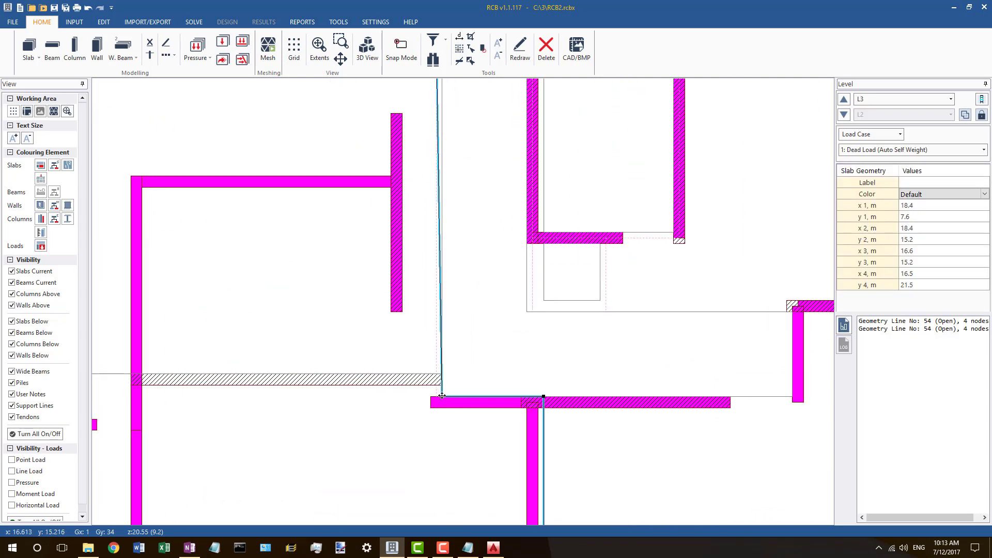
pyautogui.moveTo(441, 396); pyautogui.dragTo(436, 397)
# Step: Trim the overhanging left end of the 4.1 m horizontal wall and the lower end of the vertical wall at x 20.8 m
pyautogui.scroll(-2, 453, 330)
pyautogui.scroll(-1, 440, 329)
pyautogui.scroll(2, 568, 318)
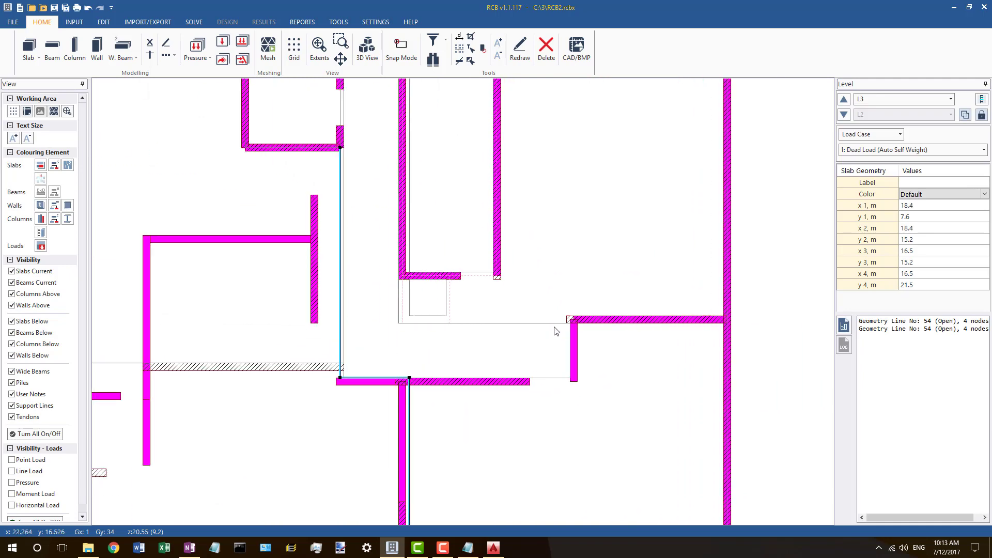
pyautogui.click(569, 317)
pyautogui.click(490, 271)
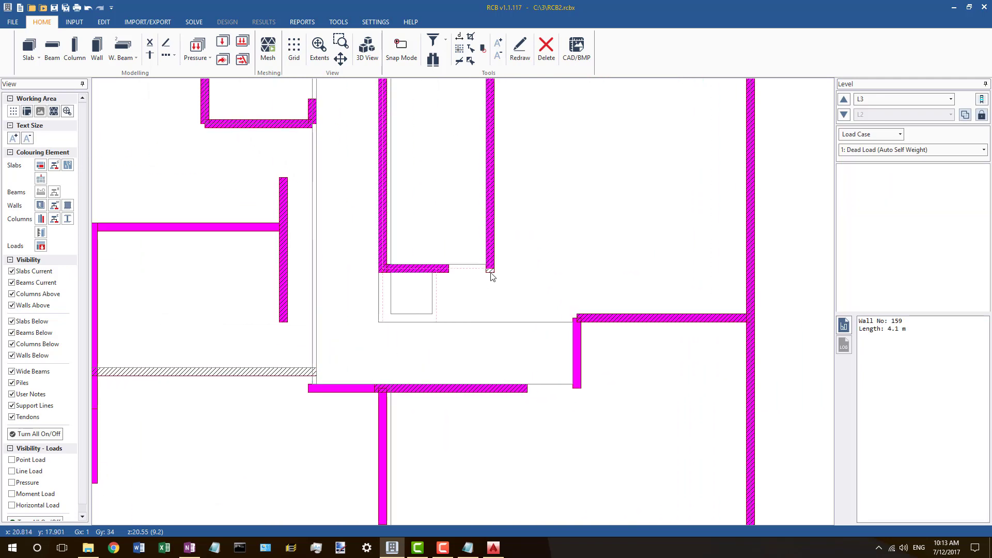
# Step: Snap the tall shaft opening's corners to the surrounding wall axes, placing its lower corners at x 18.2 m and 20.8 m, y 18 m
pyautogui.click(476, 266)
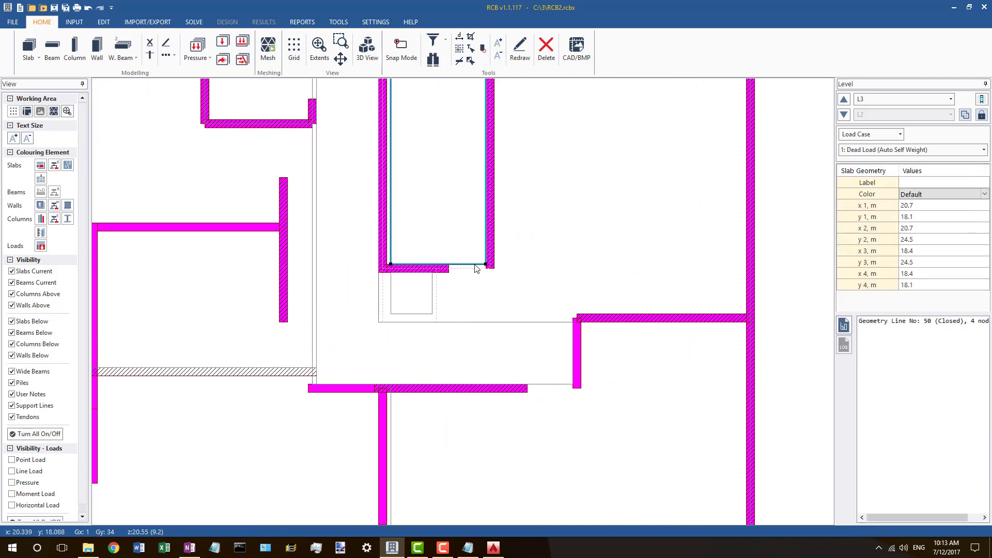
pyautogui.moveTo(485, 266); pyautogui.dragTo(489, 269)
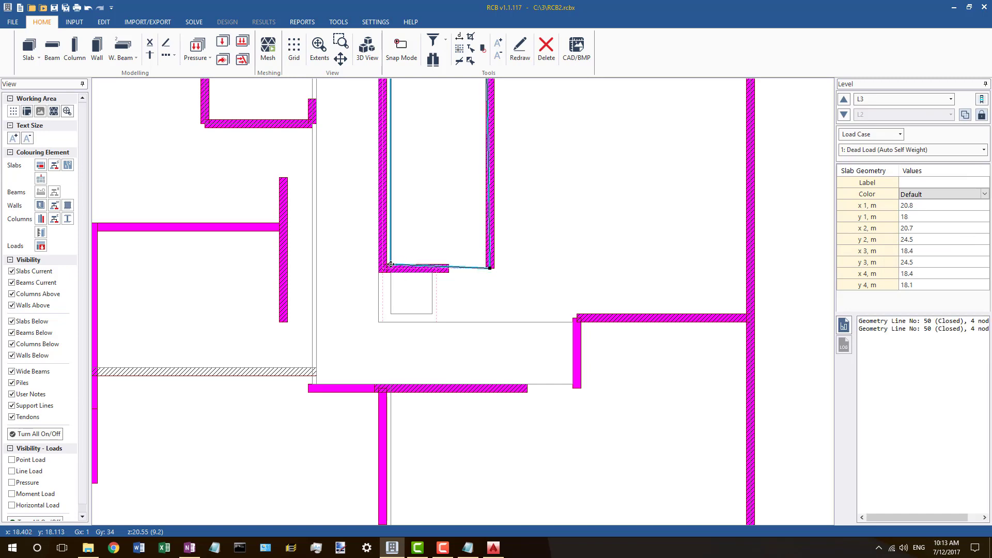
pyautogui.moveTo(391, 264); pyautogui.dragTo(383, 268)
pyautogui.scroll(-5, 390, 315)
pyautogui.scroll(5, 398, 222)
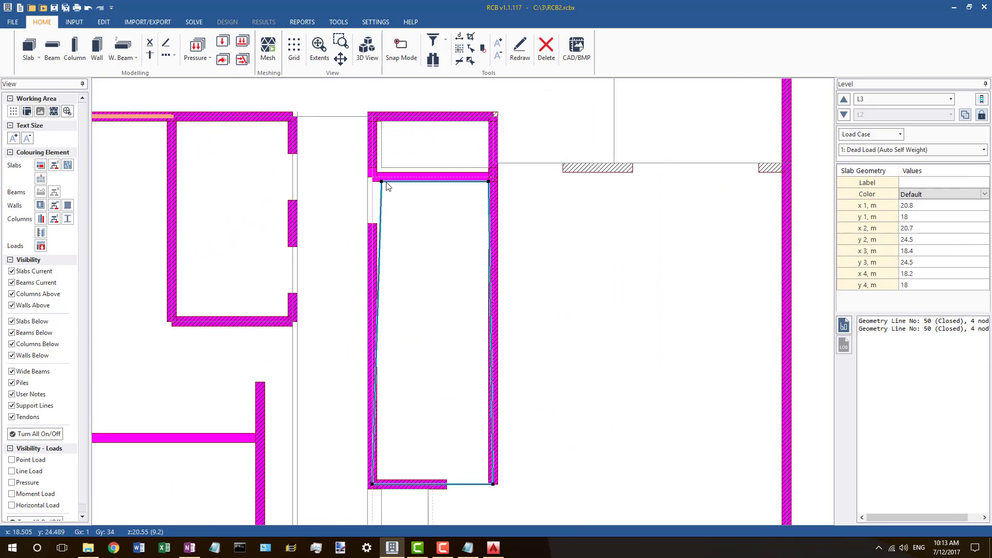
pyautogui.moveTo(381, 182); pyautogui.dragTo(371, 177)
# Step: Snap the corners of the small opening above the tall shaft to the wall axes, with its upper corners at x 18.2 m and 20.8 m, y 25.9 m
pyautogui.click(388, 167)
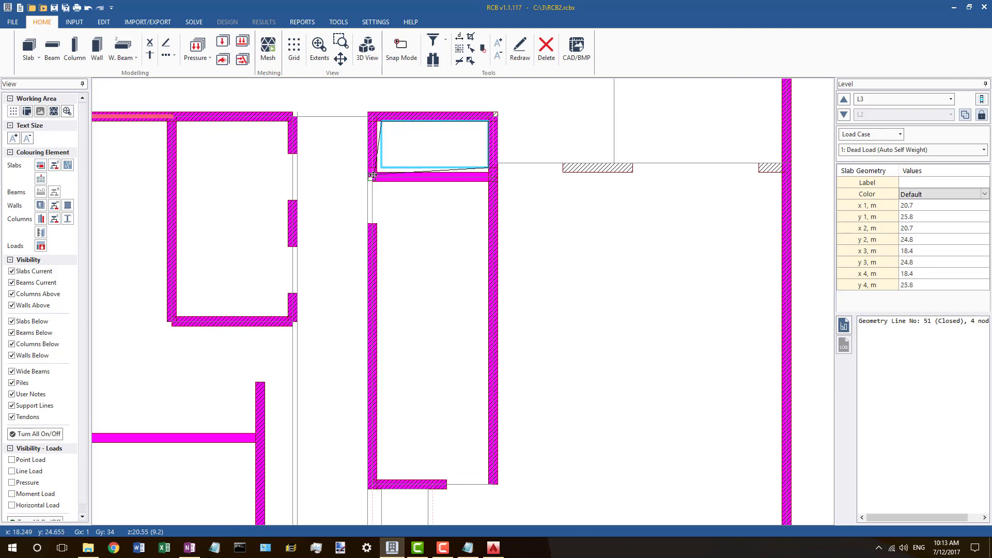
pyautogui.click(380, 127)
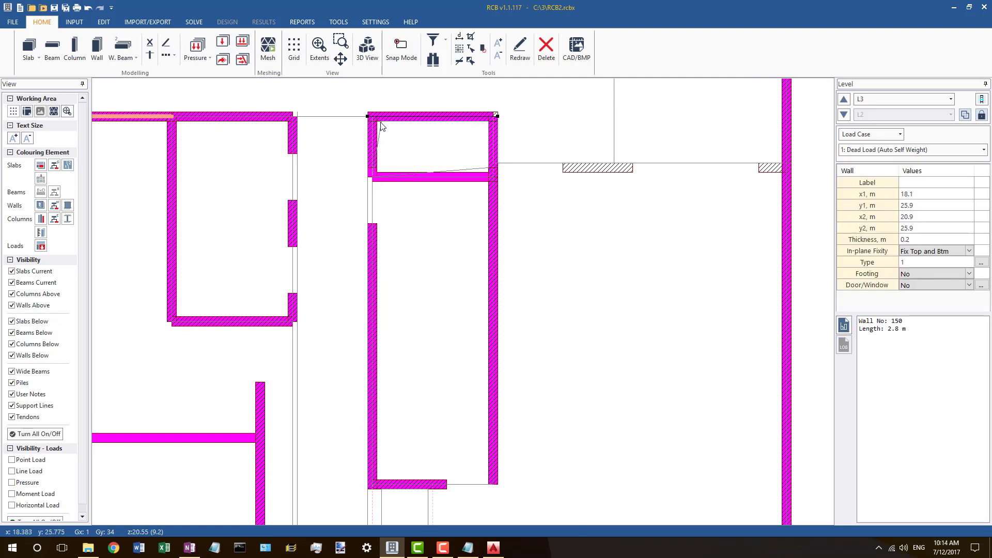
pyautogui.click(380, 126)
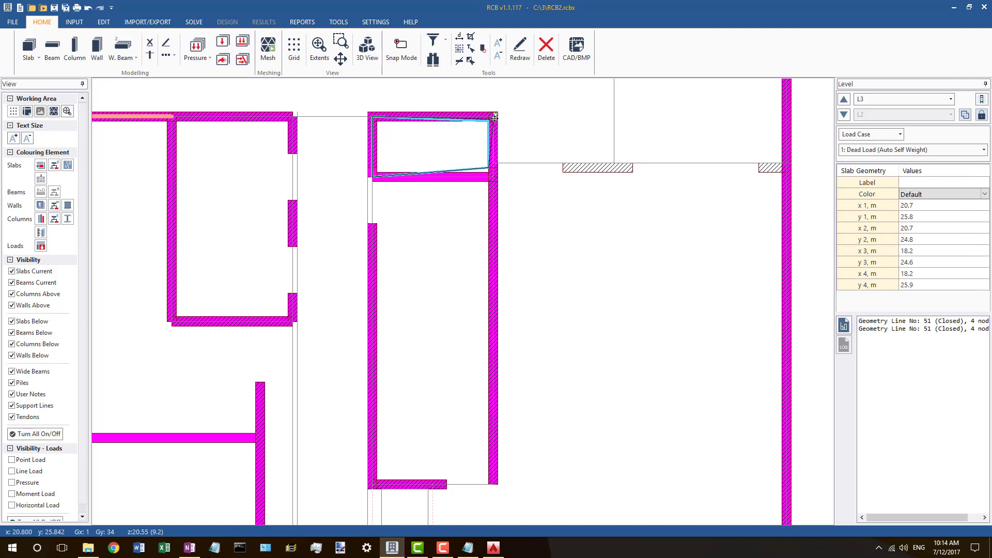
pyautogui.moveTo(495, 118); pyautogui.dragTo(493, 117)
pyautogui.moveTo(488, 168); pyautogui.dragTo(494, 176)
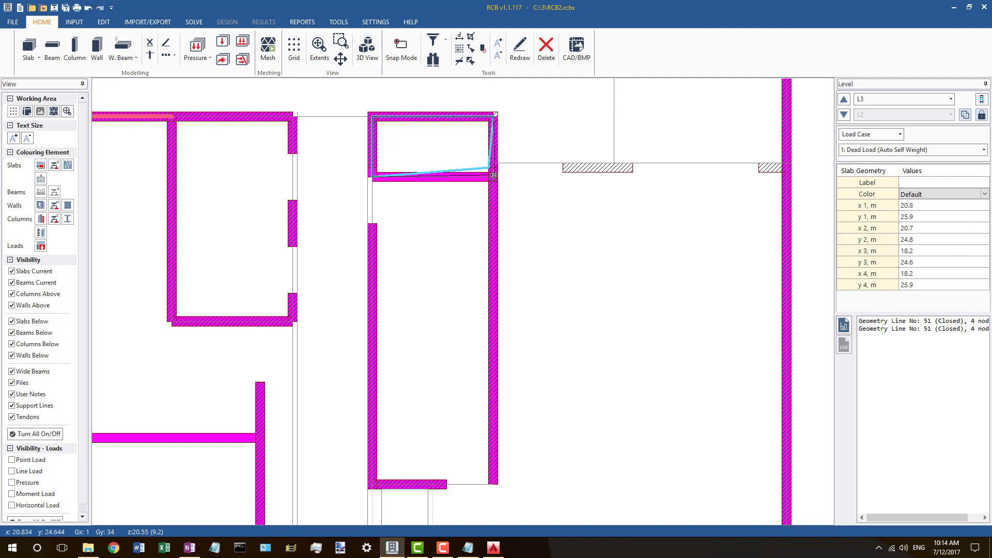
# Step: Snap the lower-right corner of the small opening above the tall shaft to the wall axes at x 20.8 m, y 24.6 m
pyautogui.click(495, 116)
pyautogui.moveTo(497, 117); pyautogui.dragTo(494, 117)
pyautogui.click(498, 175)
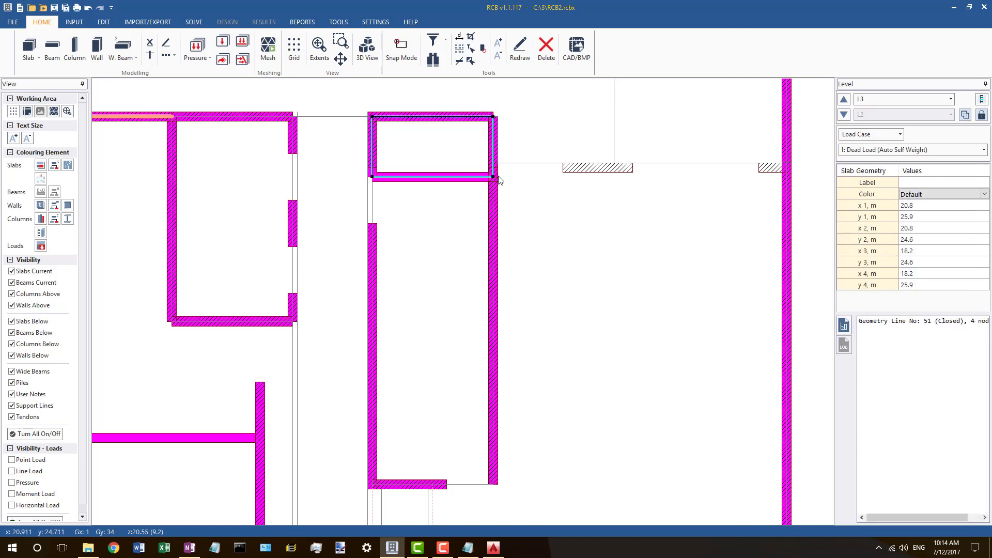
# Step: Inspect the walls and opening edges around the junctions at y 24.6 m, comparing levels L3 and L2
pyautogui.click(495, 182)
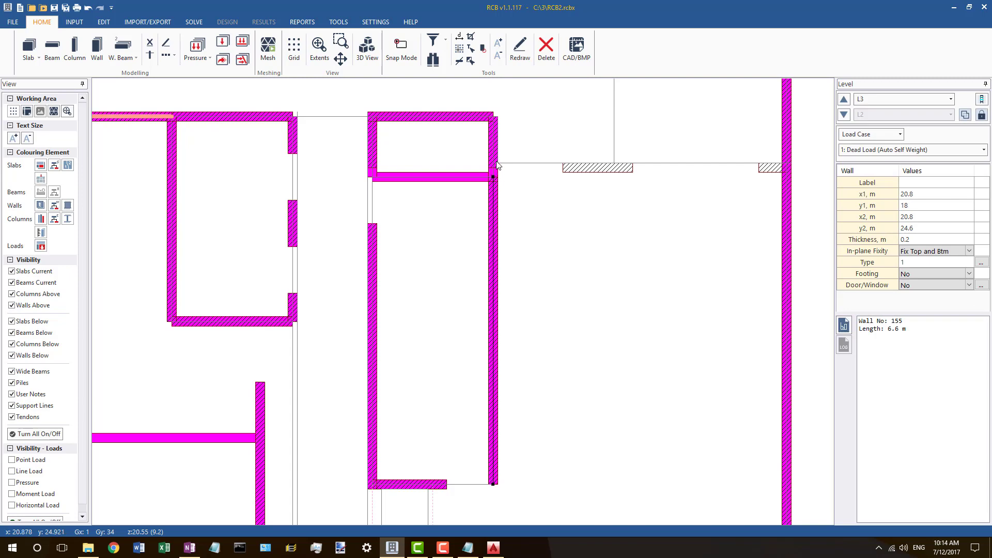
pyautogui.click(497, 164)
pyautogui.click(495, 170)
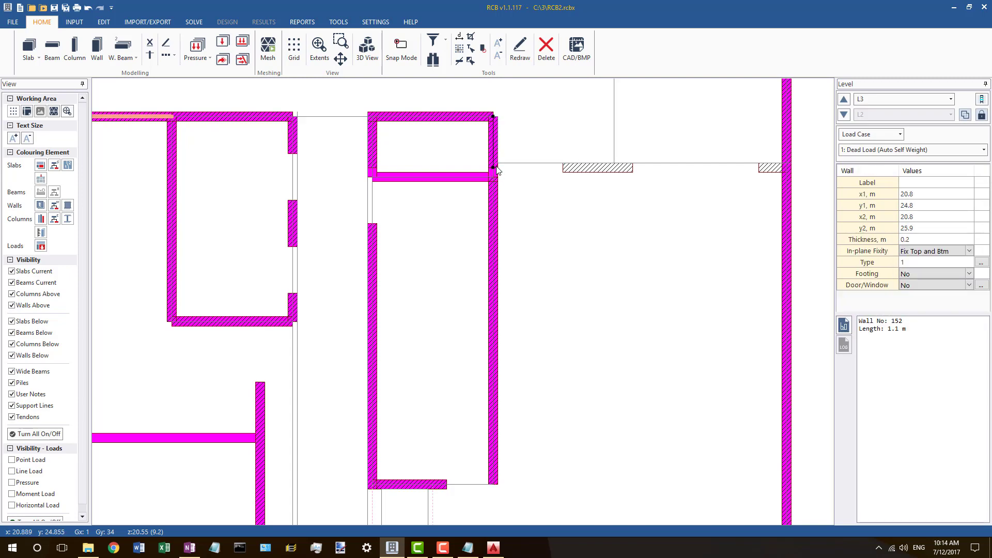
pyautogui.click(466, 178)
pyautogui.press('pagedown')
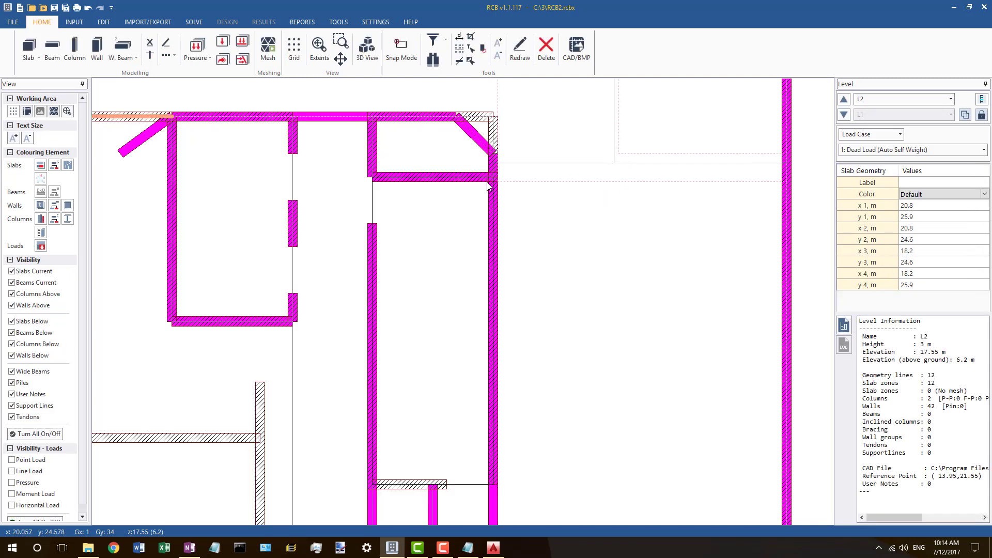
pyautogui.scroll(2, 491, 182)
pyautogui.click(497, 179)
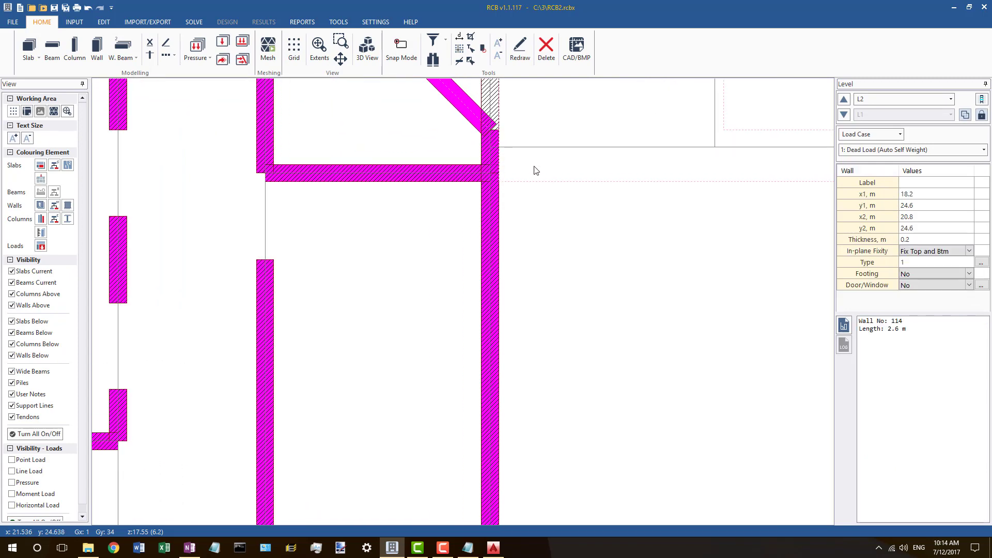
pyautogui.click(496, 166)
pyautogui.click(492, 182)
pyautogui.scroll(-1, 492, 191)
pyautogui.press('Escape')
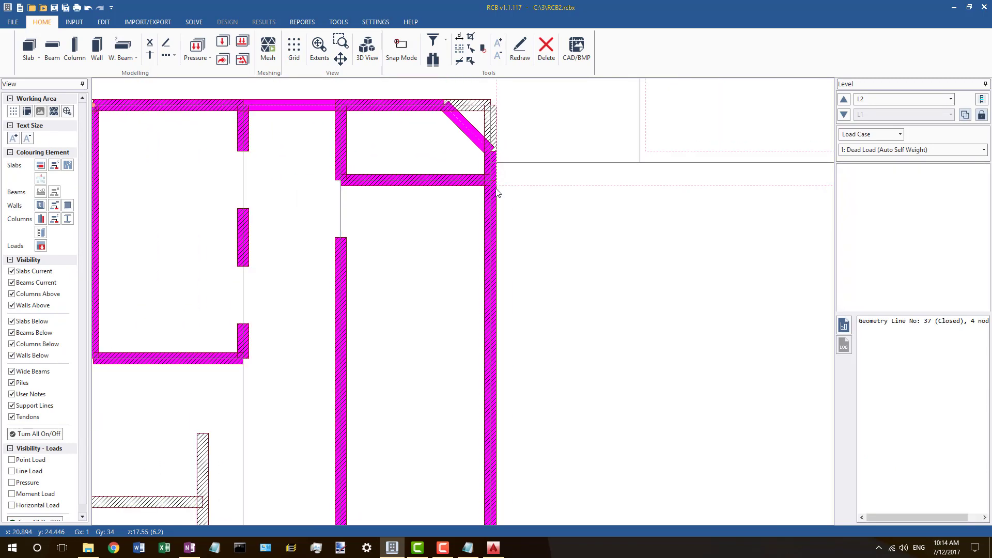
pyautogui.click(495, 192)
pyautogui.press('pageup')
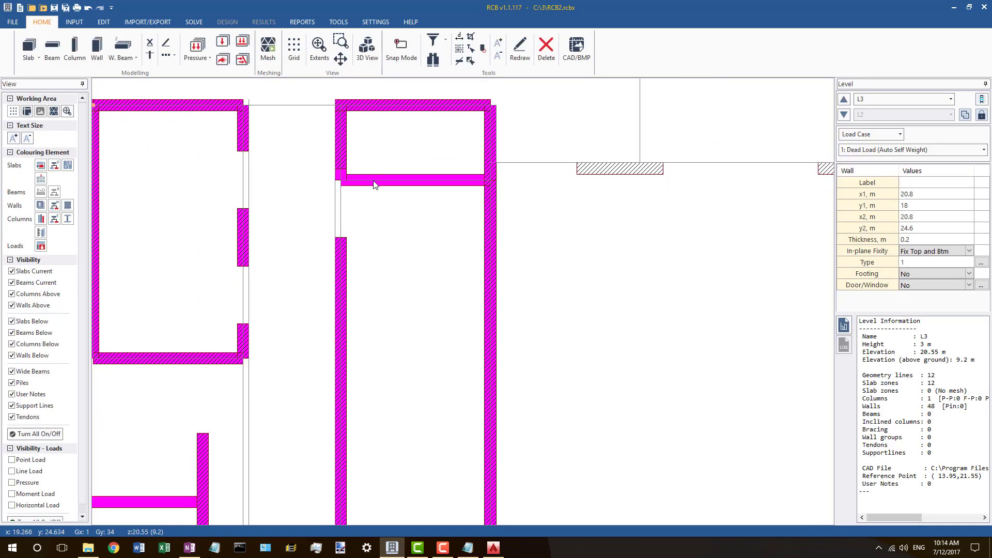
pyautogui.click(342, 174)
pyautogui.click(341, 171)
pyautogui.click(339, 180)
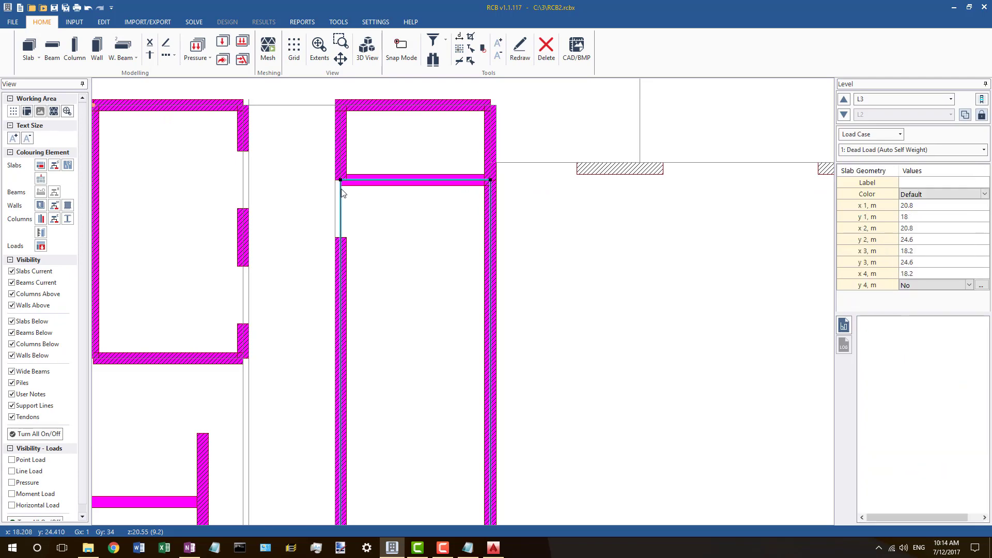
# Step: Delete the open six-node geometry line that outlines the L-shaped corridor on L3
pyautogui.scroll(-2, 377, 165)
pyautogui.scroll(-2, 375, 150)
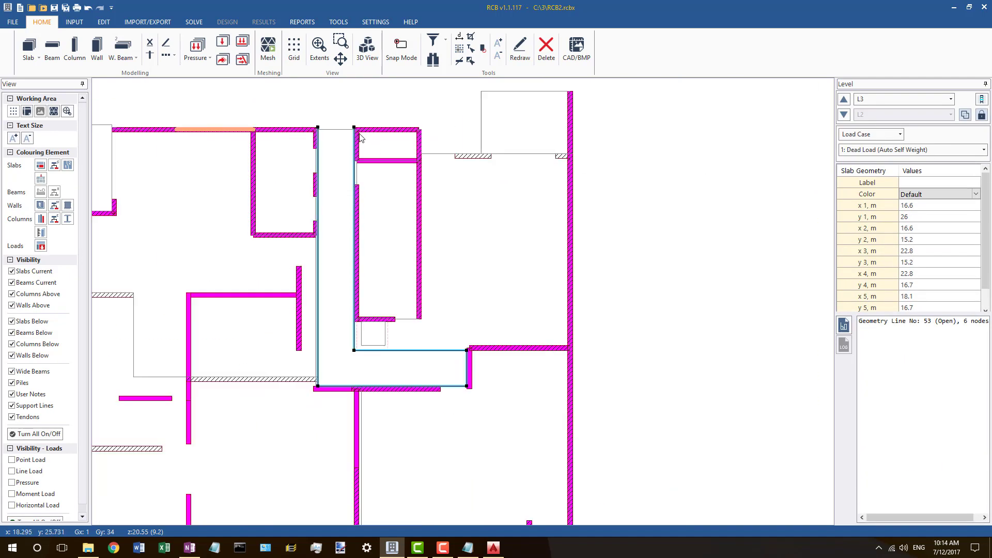
pyautogui.scroll(3, 314, 154)
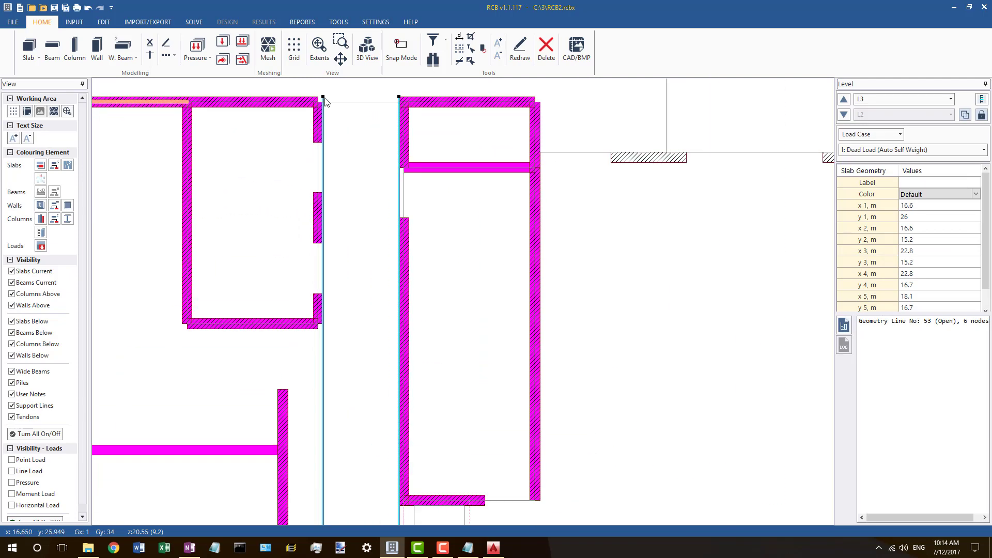
pyautogui.scroll(-3, 325, 273)
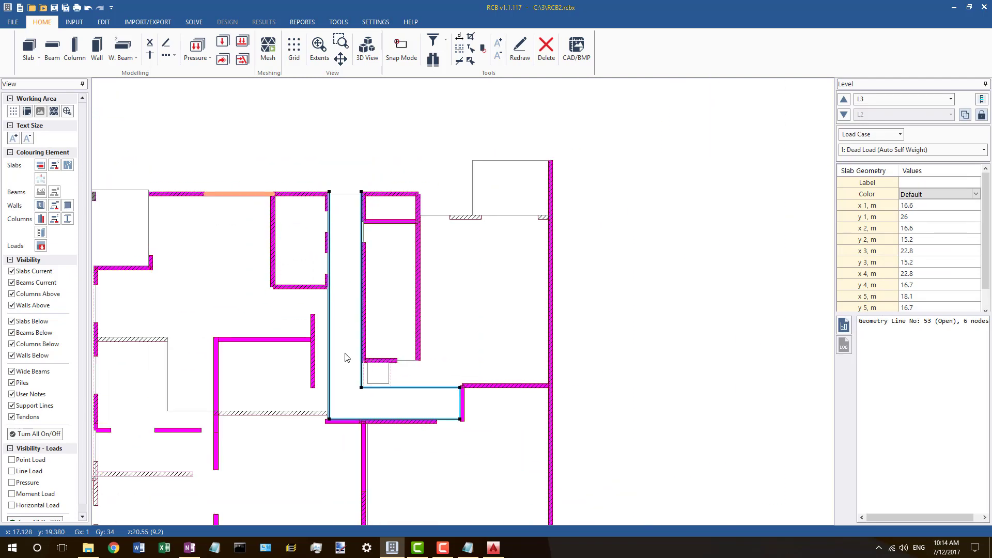
pyautogui.press('Delete')
pyautogui.press('Return')
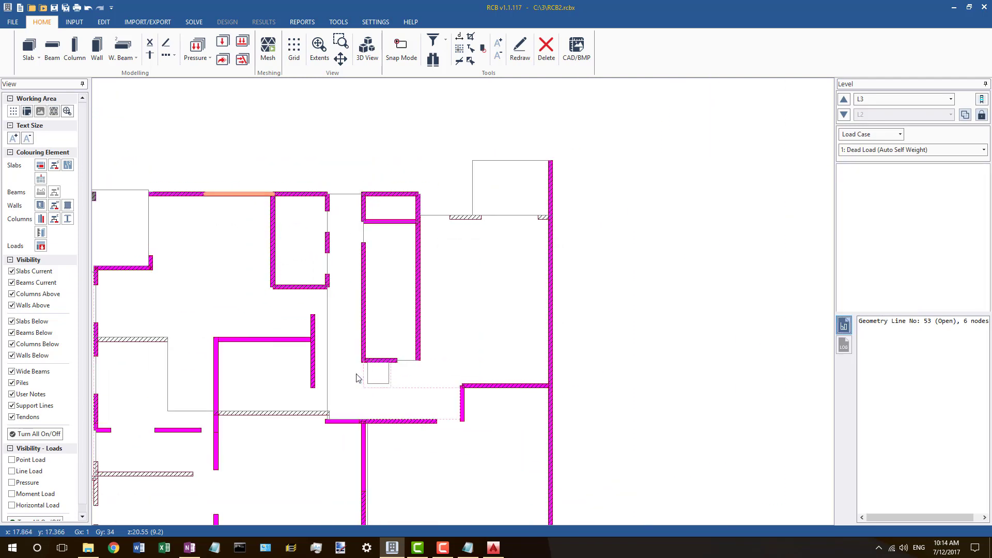
# Step: Draw an open slab geometry line from the shaft's lower-left wall corner (18.2, 18) via (18.2, 16.7), (22.9, 16.8) and (22.9, 15.1) to (16.6, 15.2)
pyautogui.scroll(2, 364, 395)
pyautogui.press('s')
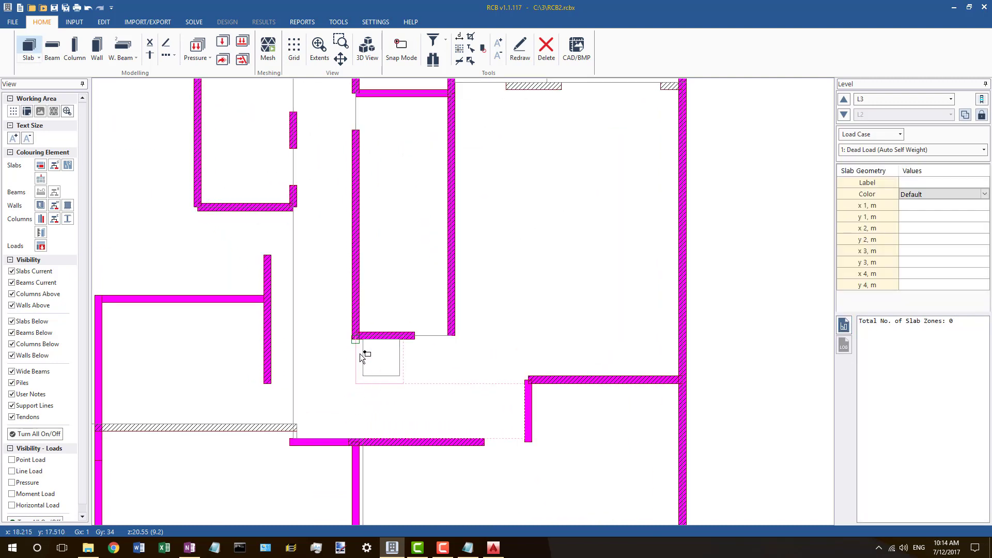
pyautogui.click(356, 340)
pyautogui.click(356, 384)
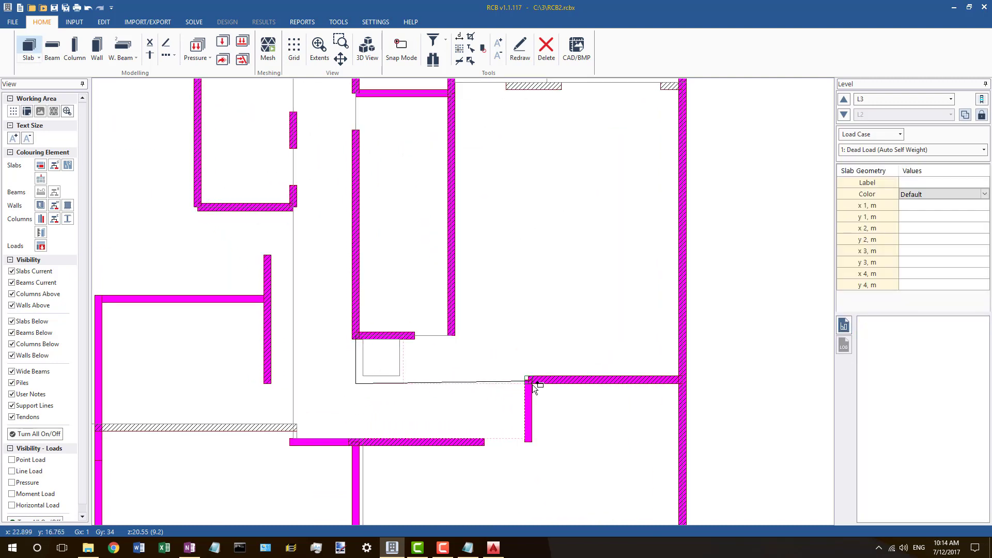
pyautogui.click(533, 444)
pyautogui.doubleClick(300, 442)
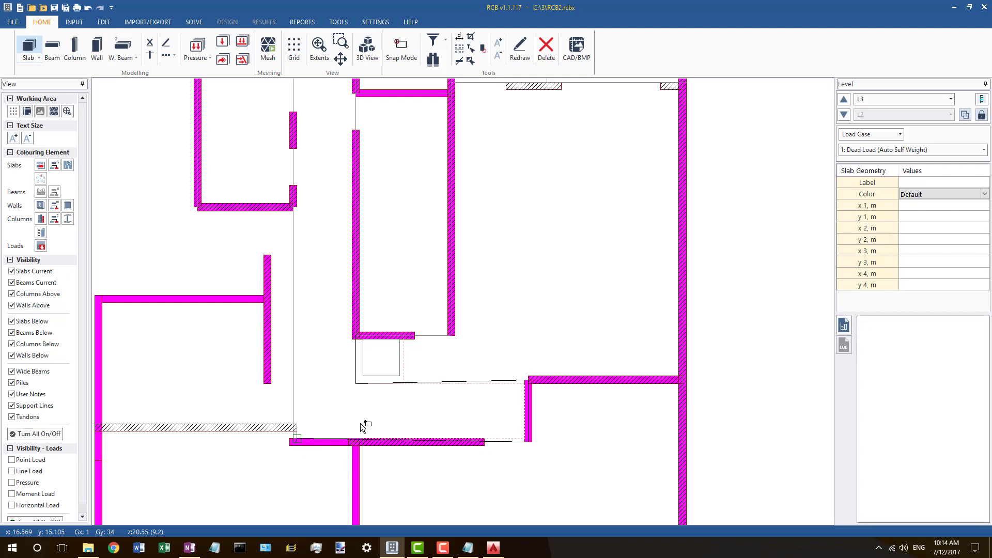
pyautogui.press('Escape')
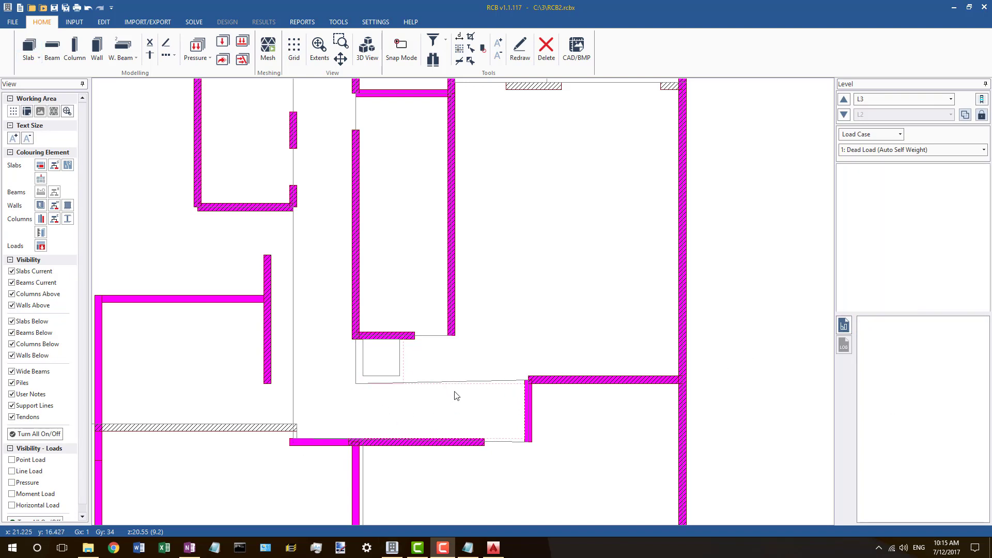
# Step: Try moving the new line's third node to x 22.8 m, y 16.7 m, and return it to x 22.9 m, y 16.8 m
pyautogui.click(422, 382)
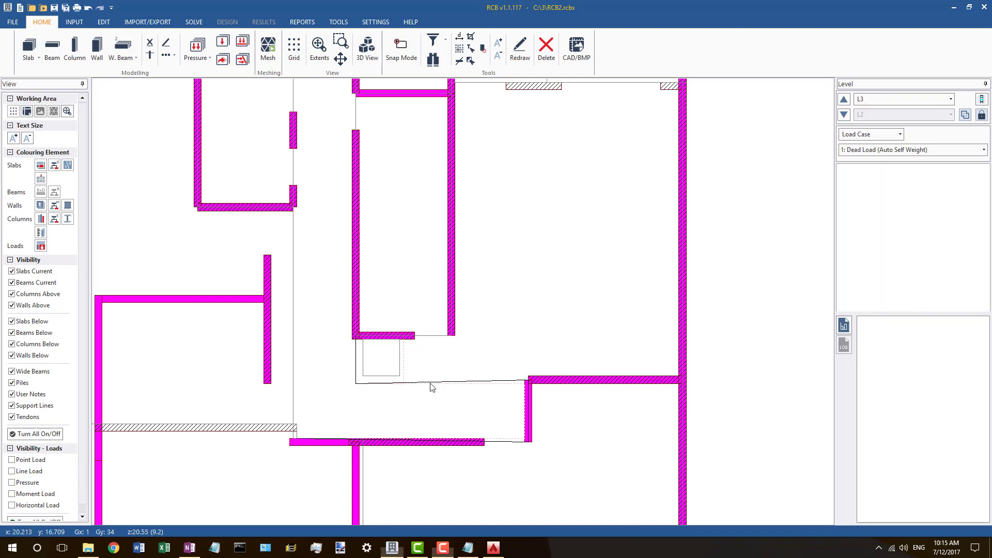
pyautogui.scroll(2, 537, 386)
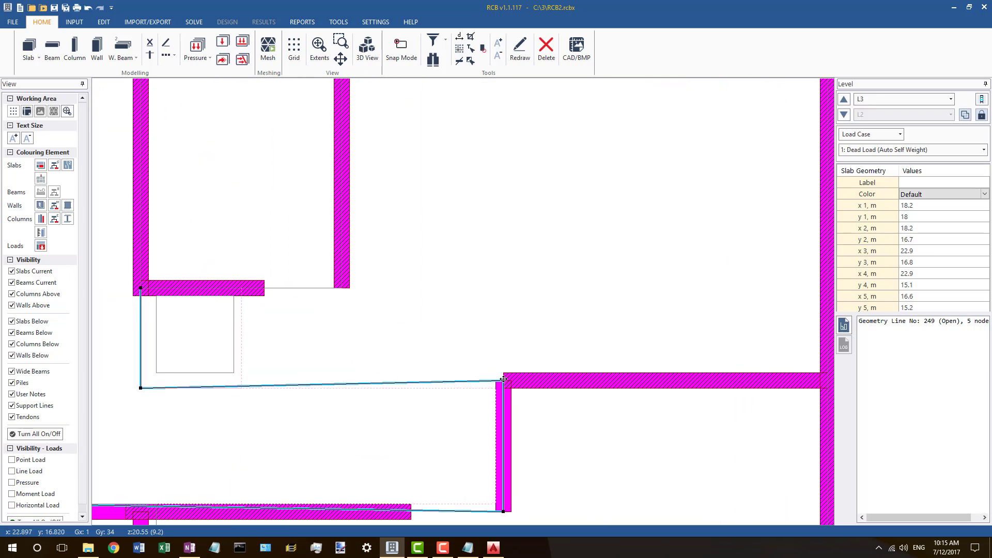
pyautogui.moveTo(504, 378); pyautogui.dragTo(496, 387)
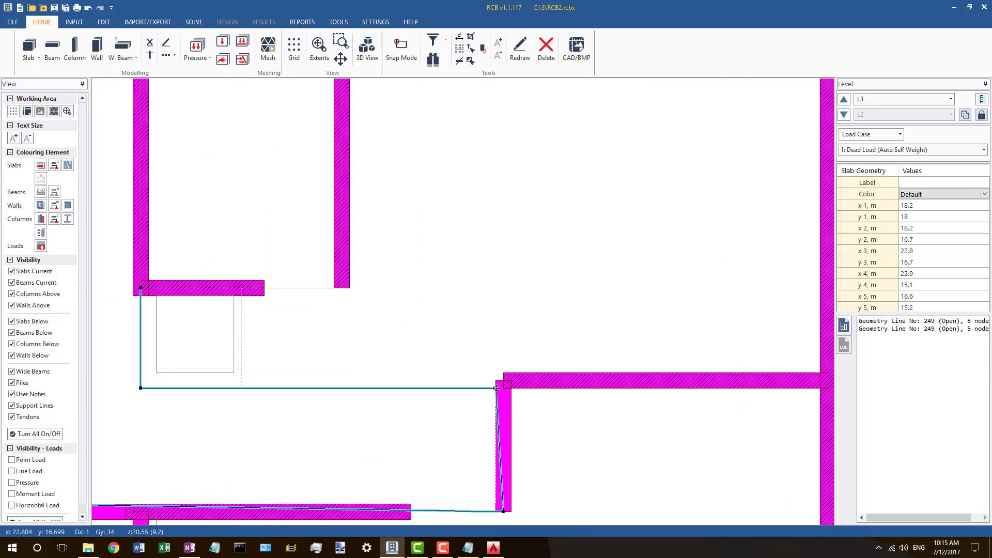
pyautogui.moveTo(496, 388); pyautogui.dragTo(504, 380)
pyautogui.scroll(-2, 530, 379)
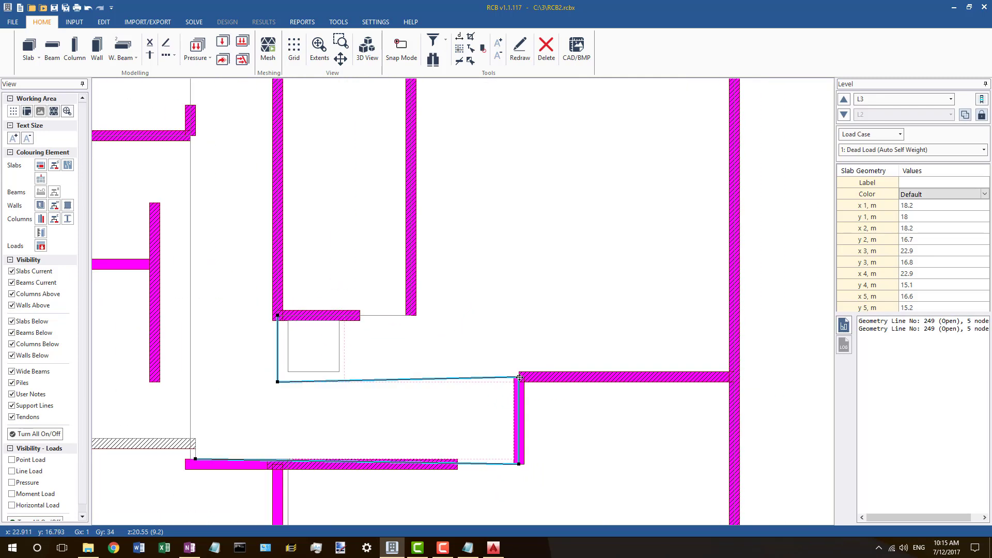
# Step: Set the new line's node at the wall junction as master and align its second node to it in Y, at y 16.8 m
pyautogui.rightClick(519, 378)
pyautogui.click(546, 456)
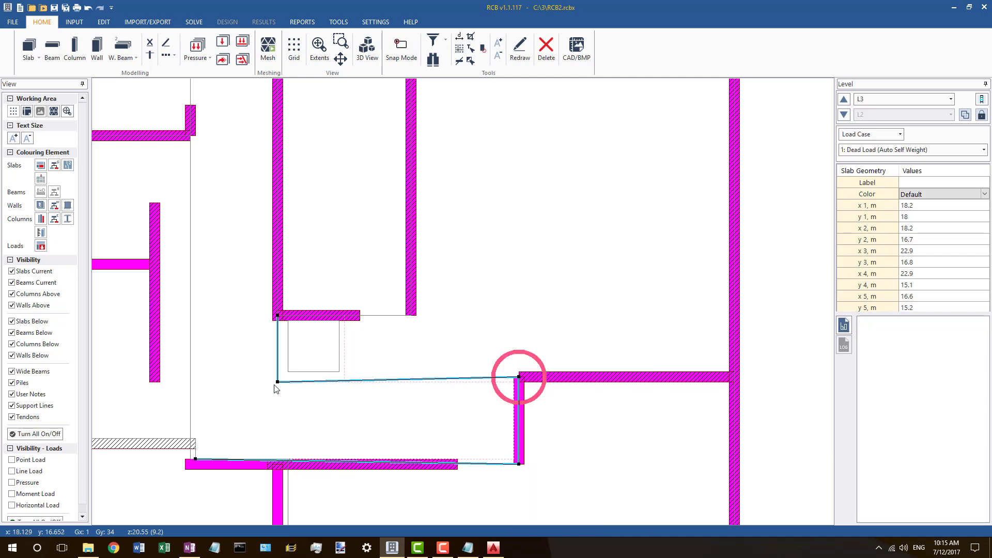
pyautogui.rightClick(277, 386)
pyautogui.click(318, 470)
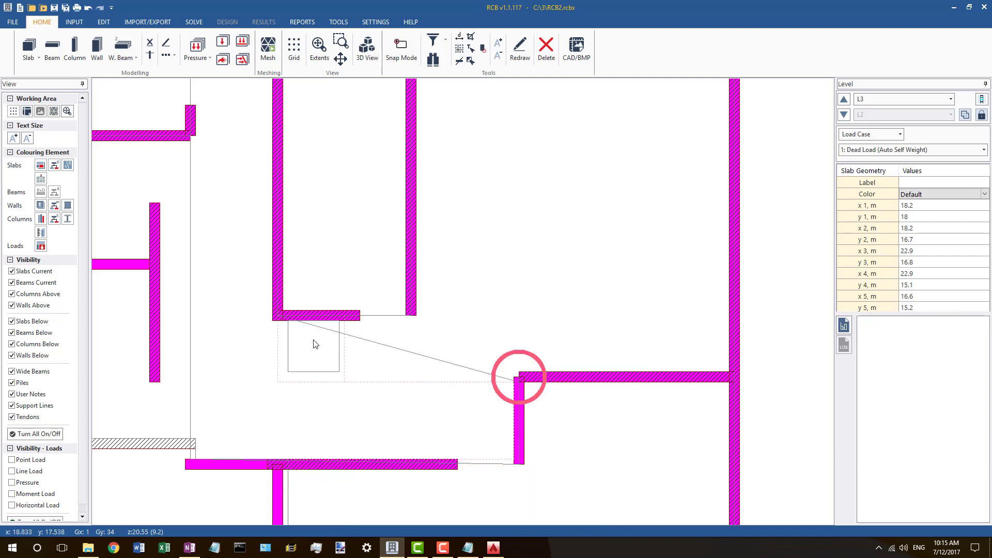
pyautogui.click(278, 383)
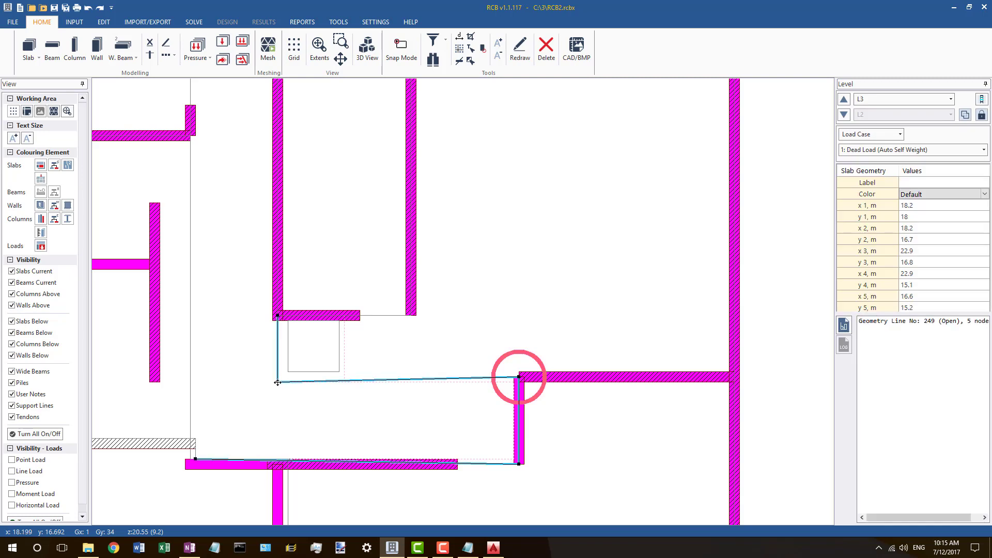
pyautogui.rightClick(277, 382)
pyautogui.click(318, 462)
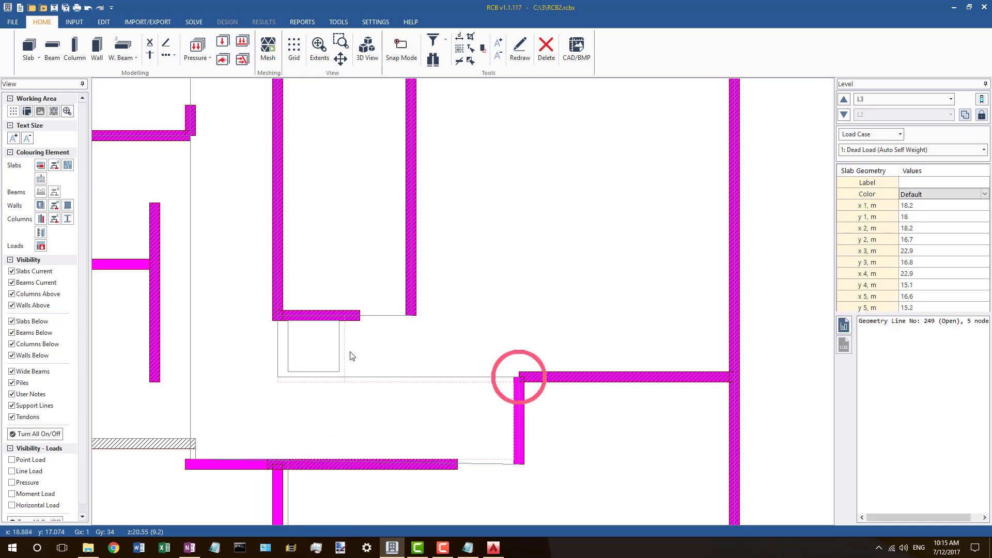
# Step: Examine the geometry line corner and the horizontal wall along the corridor's lower edge
pyautogui.scroll(-4, 370, 360)
pyautogui.scroll(4, 312, 403)
pyautogui.click(278, 400)
pyautogui.click(274, 397)
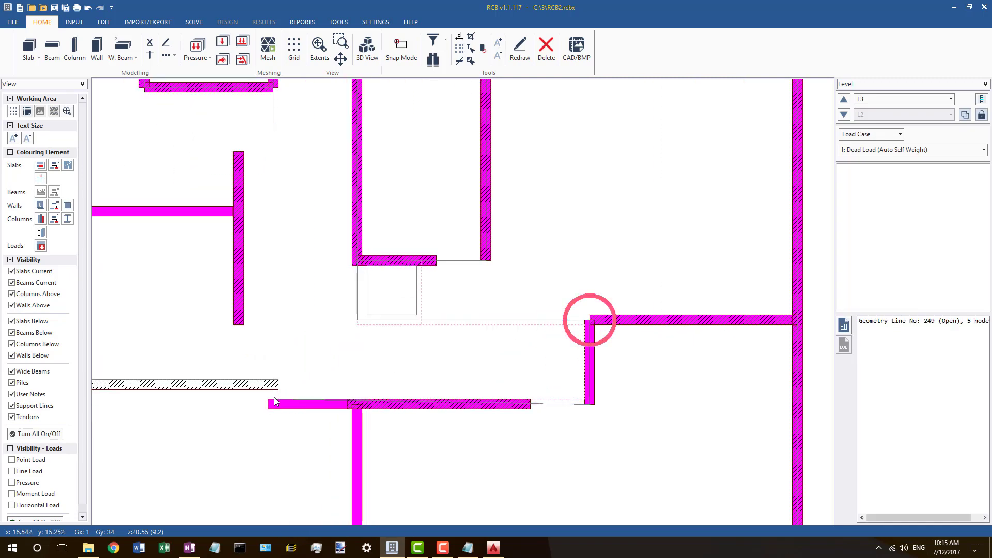
pyautogui.click(275, 400)
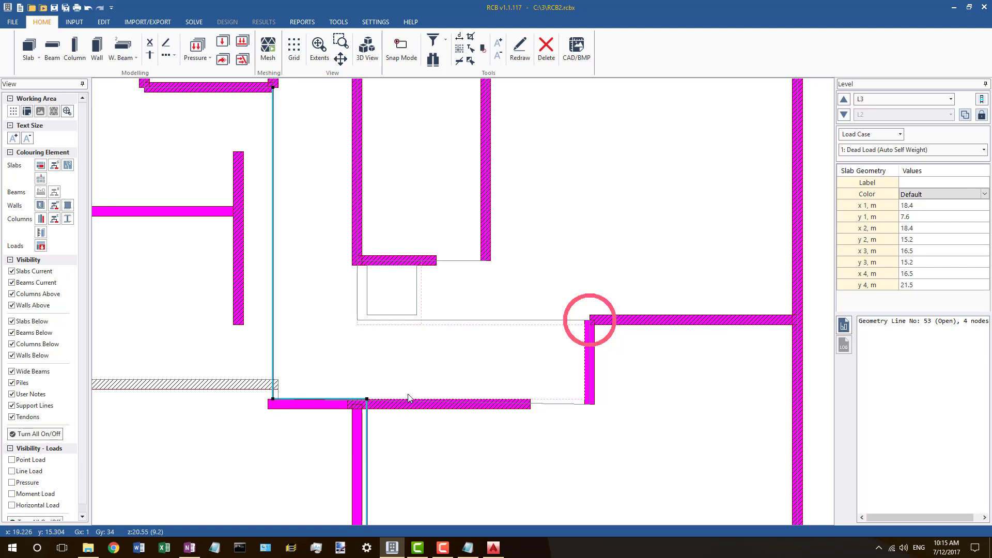
pyautogui.scroll(3, 442, 343)
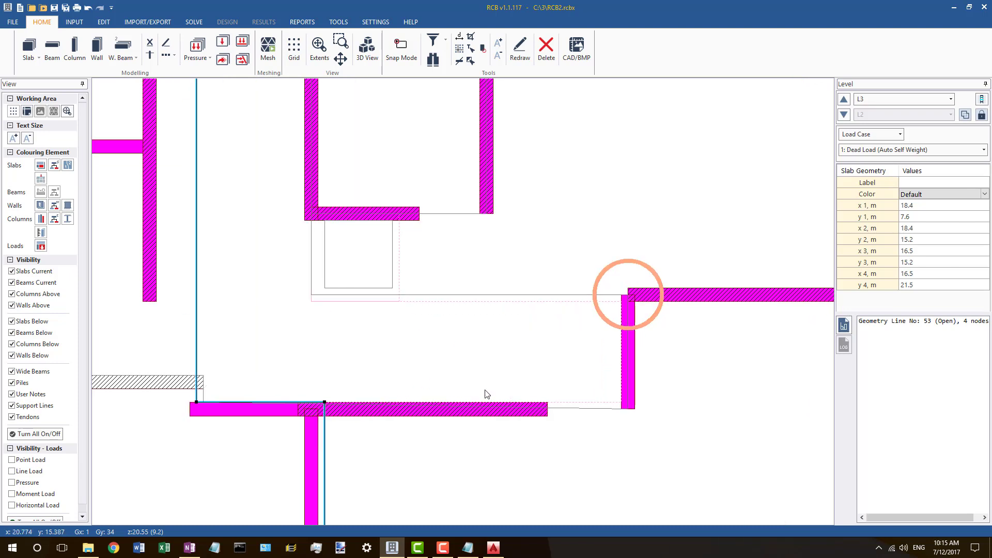
pyautogui.click(442, 406)
pyautogui.rightClick(432, 407)
pyautogui.click(367, 407)
pyautogui.click(367, 407)
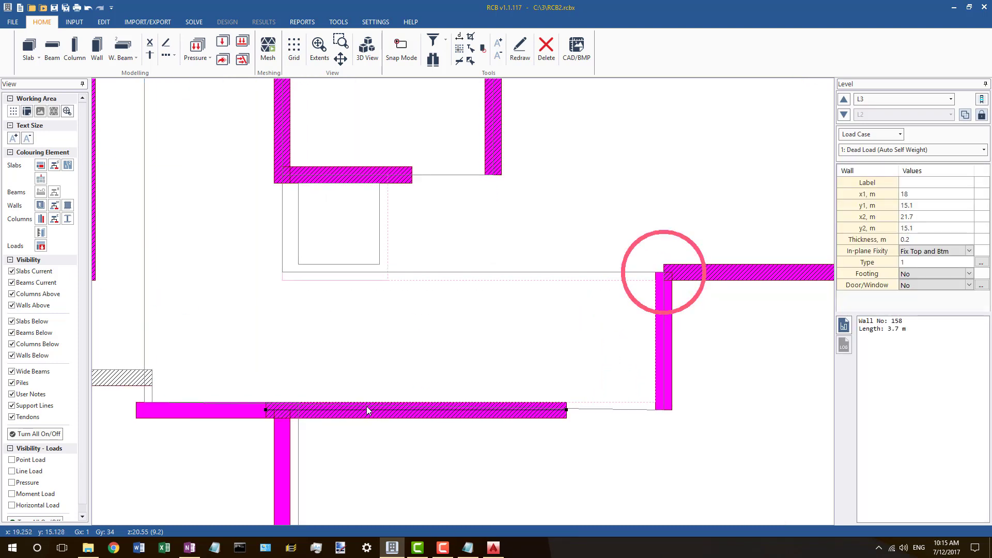
# Step: Set the new line's lower-right node as master and align its left end node to it in Y, at y 15.1 m
pyautogui.click(367, 409)
pyautogui.scroll(-3, 373, 407)
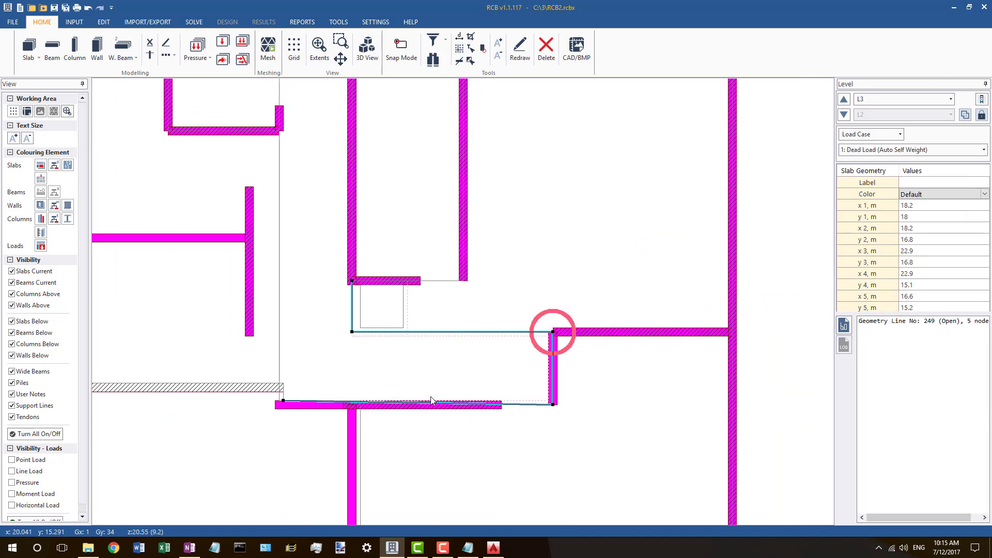
pyautogui.scroll(-3, 462, 393)
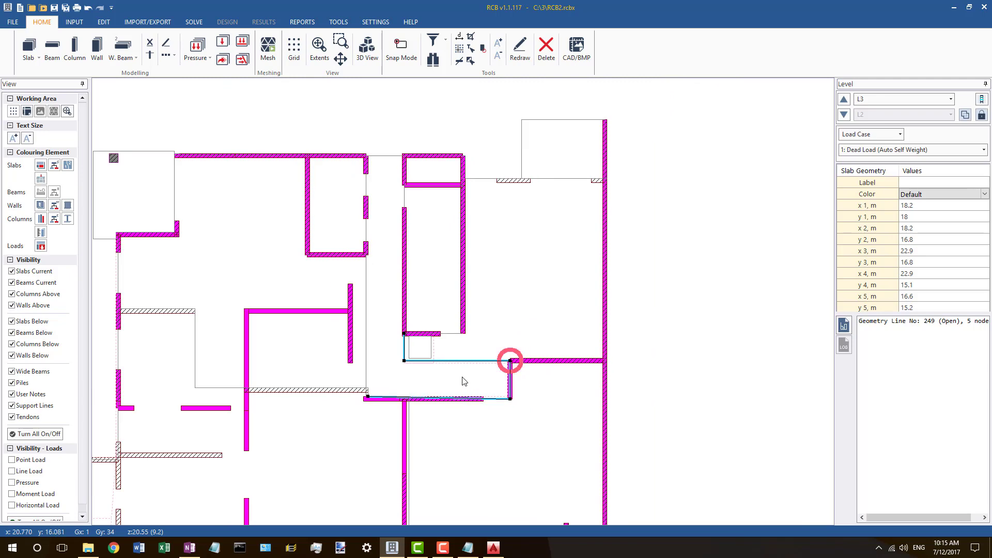
pyautogui.scroll(4, 463, 381)
pyautogui.rightClick(603, 349)
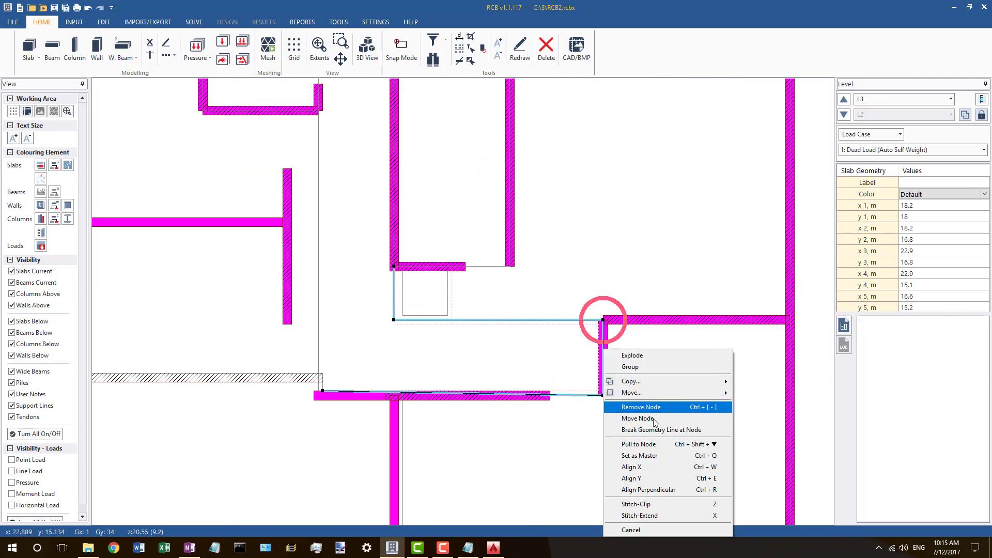
pyautogui.click(641, 457)
pyautogui.rightClick(323, 391)
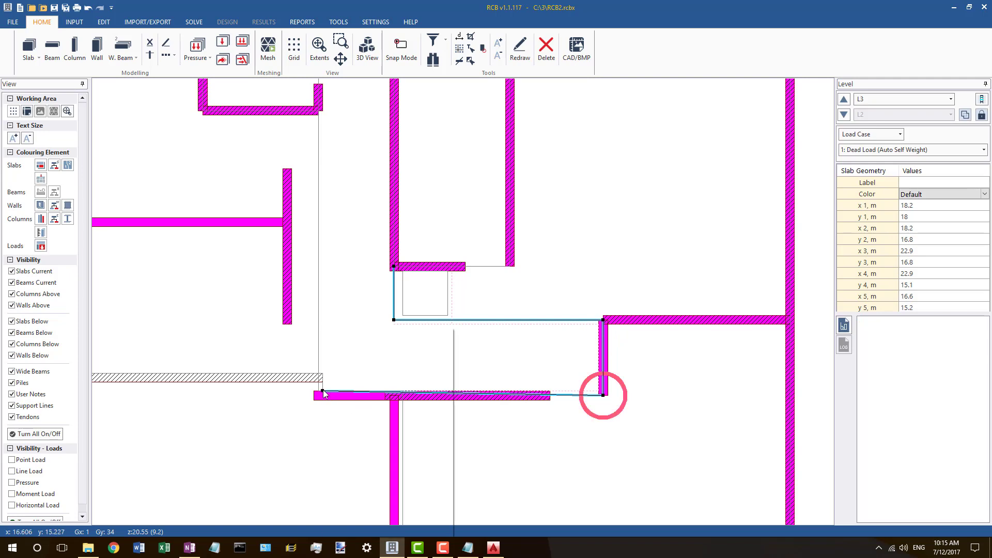
pyautogui.click(357, 445)
# Step: Align the neighbouring slab geometry line's short lower segment in Y with the master node, at y 15.1 m
pyautogui.scroll(3, 315, 392)
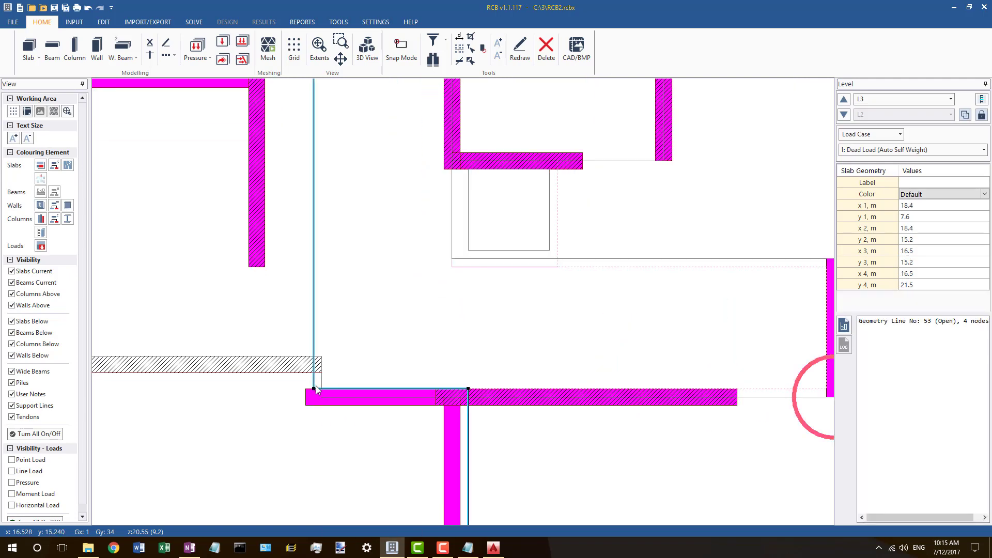
pyautogui.rightClick(329, 384)
pyautogui.rightClick(327, 389)
pyautogui.click(356, 432)
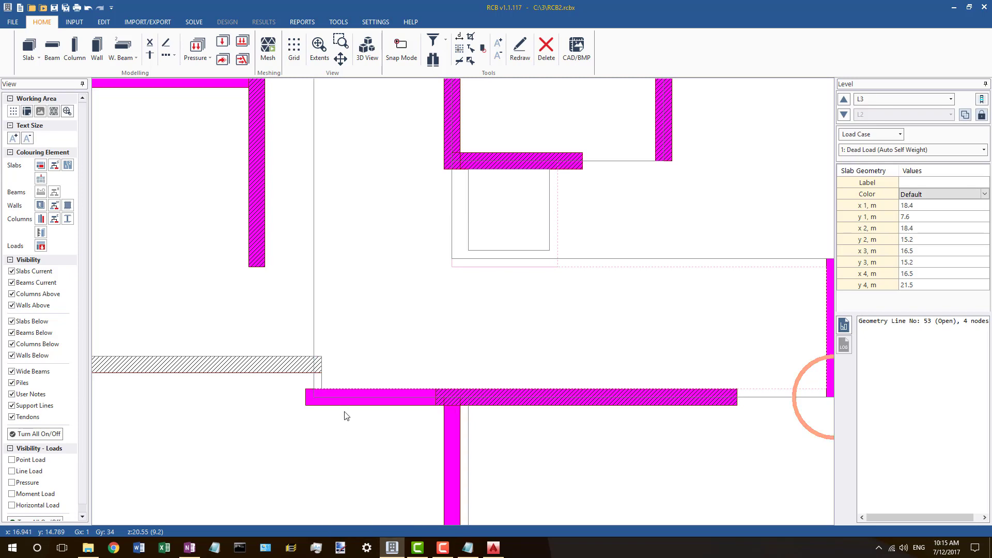
# Step: Set the hatched horizontal wall as master and align the horizontal geometry line segment over it in Y, at y 15.5 m
pyautogui.click(326, 384)
pyautogui.scroll(-4, 403, 377)
pyautogui.scroll(4, 364, 368)
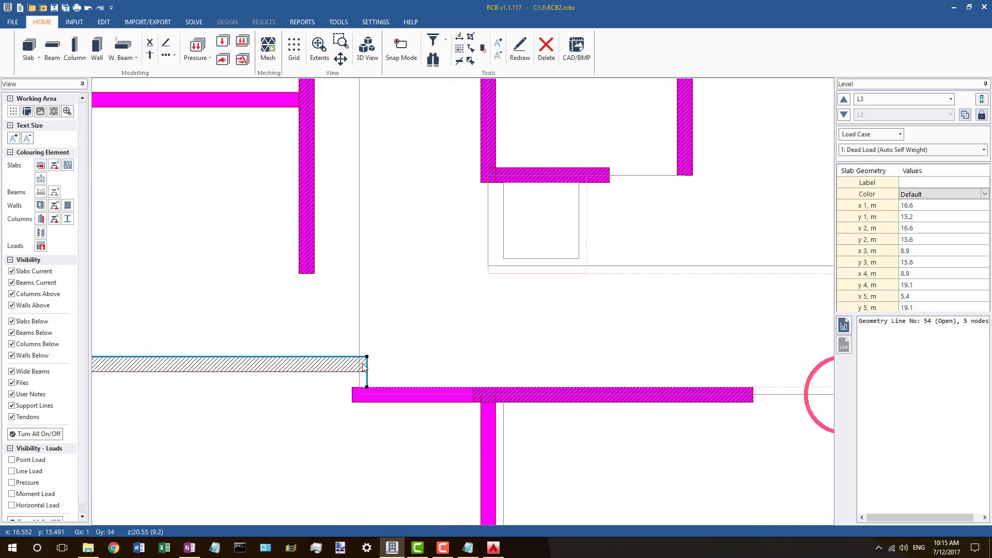
pyautogui.scroll(-3, 384, 358)
pyautogui.scroll(3, 368, 363)
pyautogui.click(365, 363)
pyautogui.rightClick(360, 361)
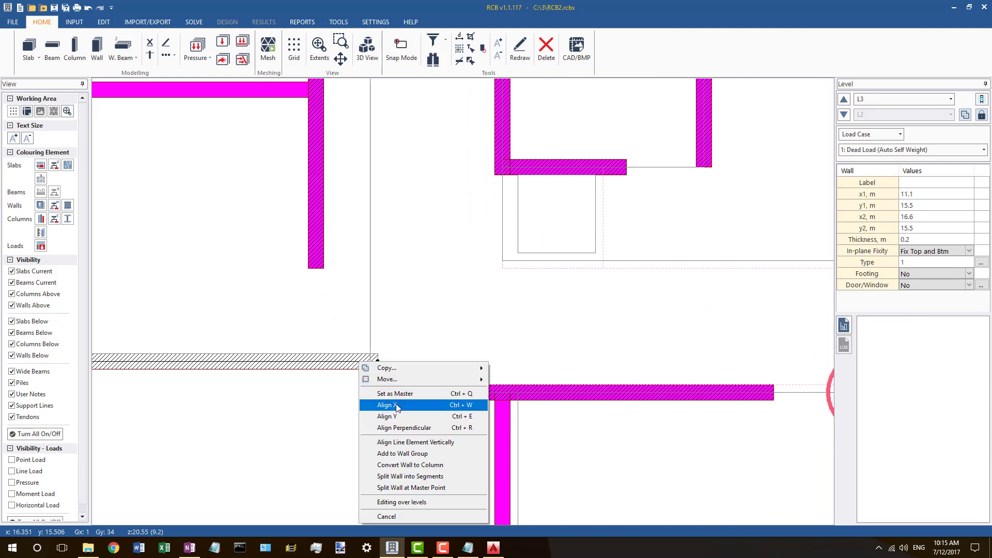
pyautogui.click(394, 405)
pyautogui.click(322, 355)
pyautogui.rightClick(320, 356)
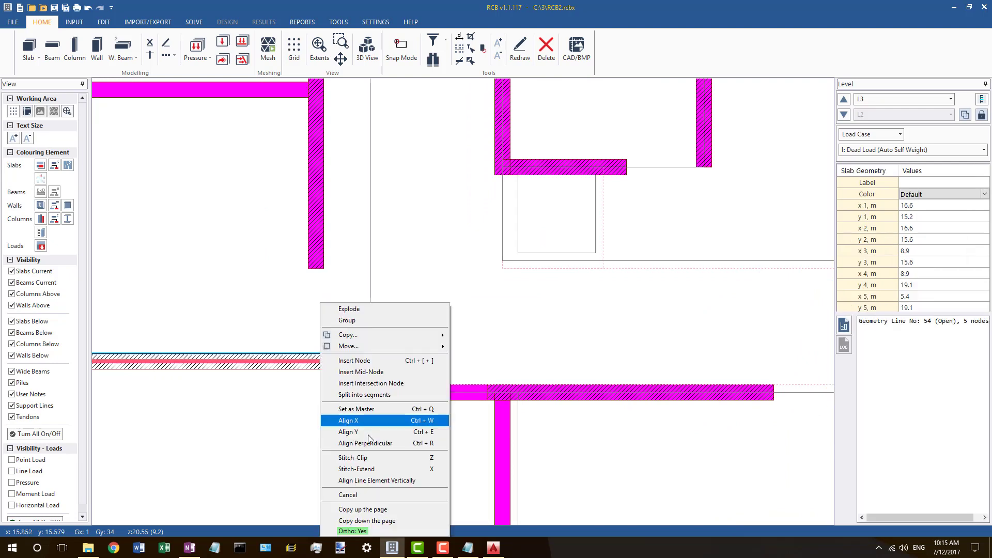
pyautogui.click(368, 433)
# Step: Explode that geometry line and delete its short vertical segment between y 15.2 and 15.5 m at the wall's end
pyautogui.click(378, 372)
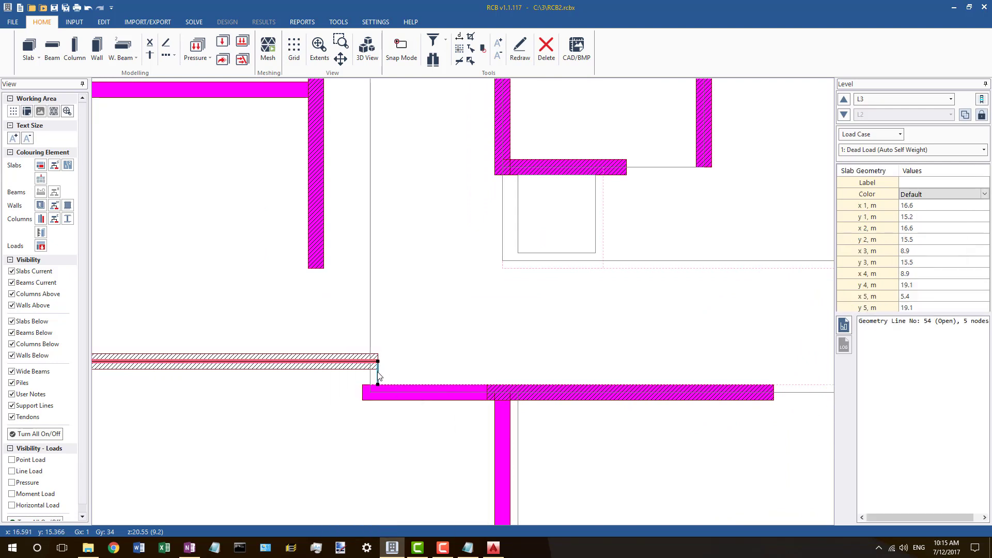
pyautogui.rightClick(378, 372)
pyautogui.click(411, 310)
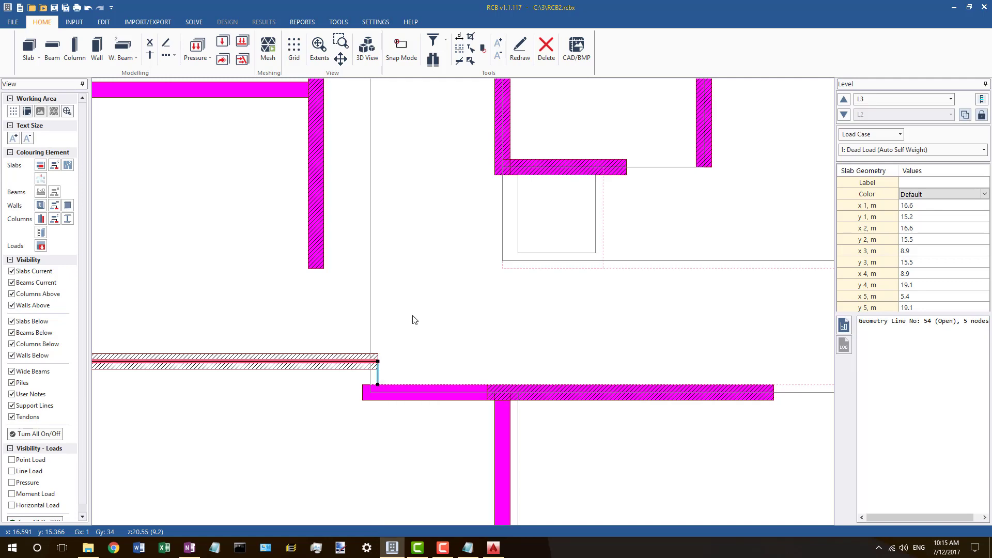
pyautogui.click(499, 308)
pyautogui.click(378, 372)
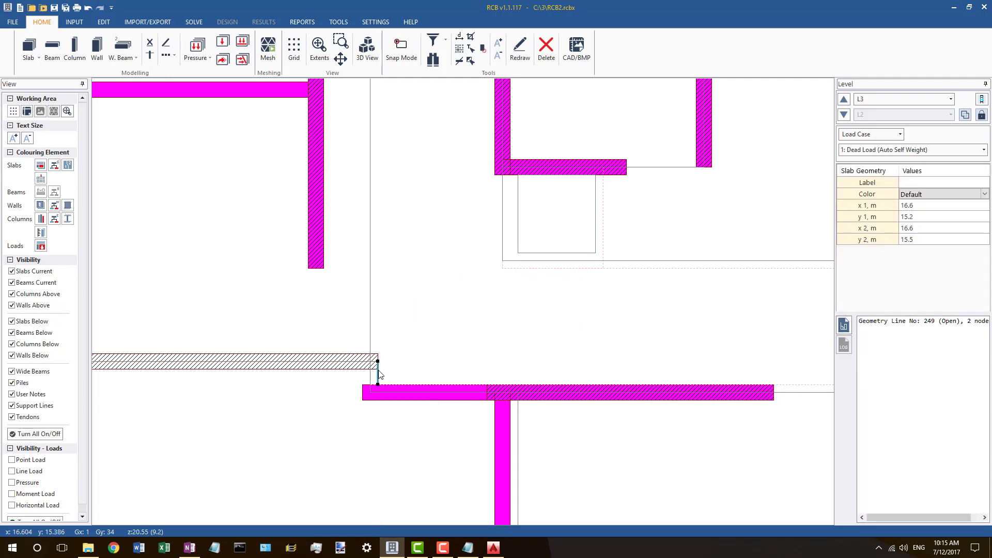
pyautogui.press('Escape')
# Step: Move the shared right end of the hatched wall and its geometry line onto the vertical geometry line at x 16.5 m
pyautogui.scroll(-5, 535, 343)
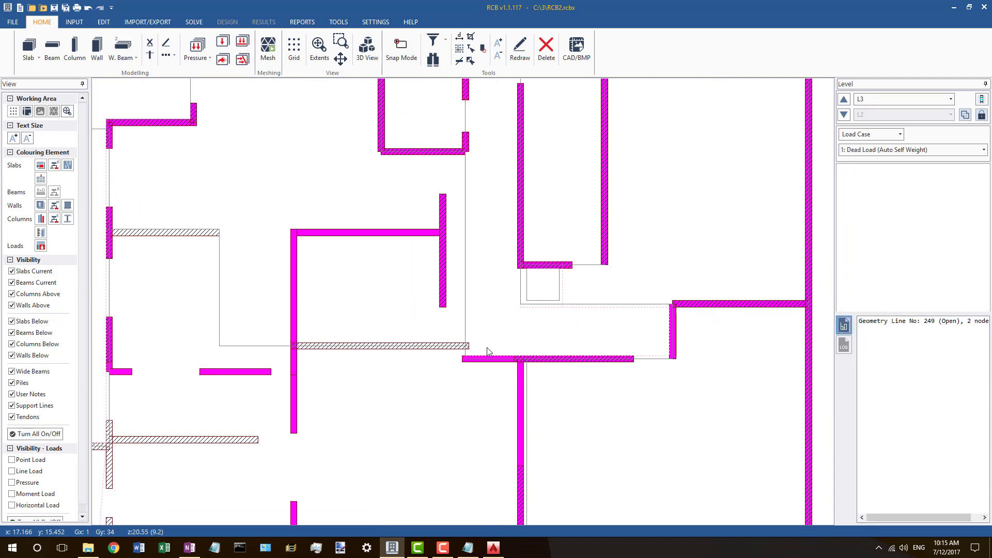
pyautogui.scroll(3, 432, 349)
pyautogui.click(498, 349)
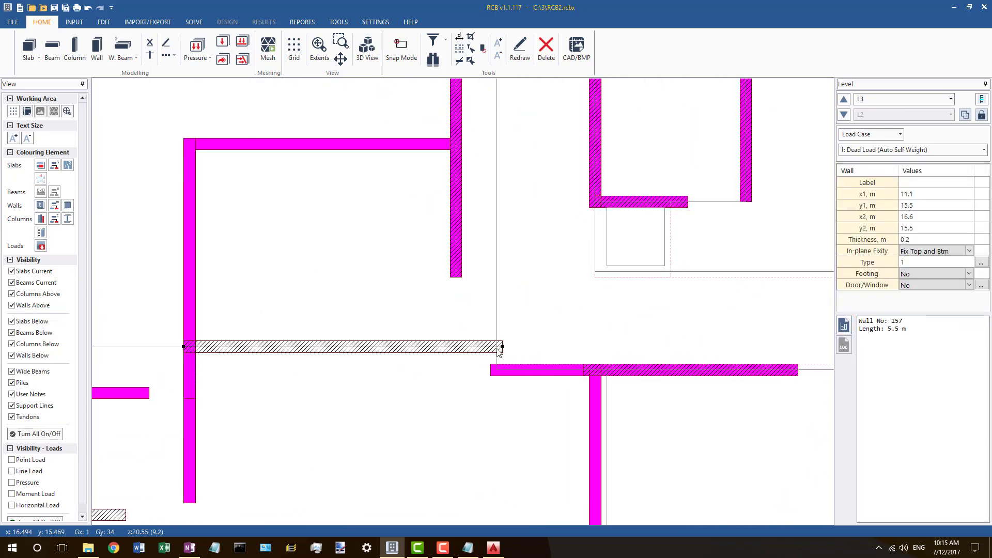
pyautogui.rightClick(502, 346)
pyautogui.click(526, 435)
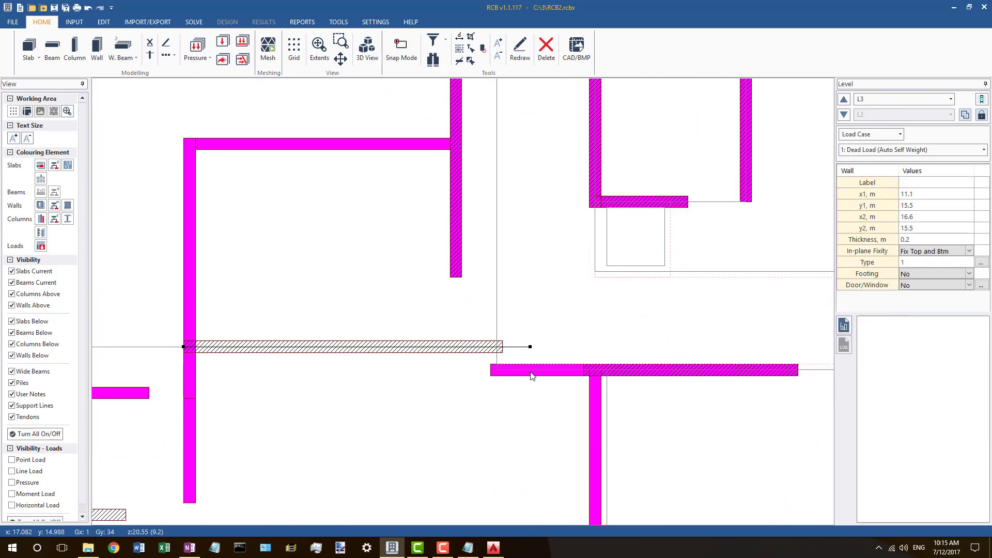
pyautogui.click(499, 347)
pyautogui.scroll(-3, 494, 343)
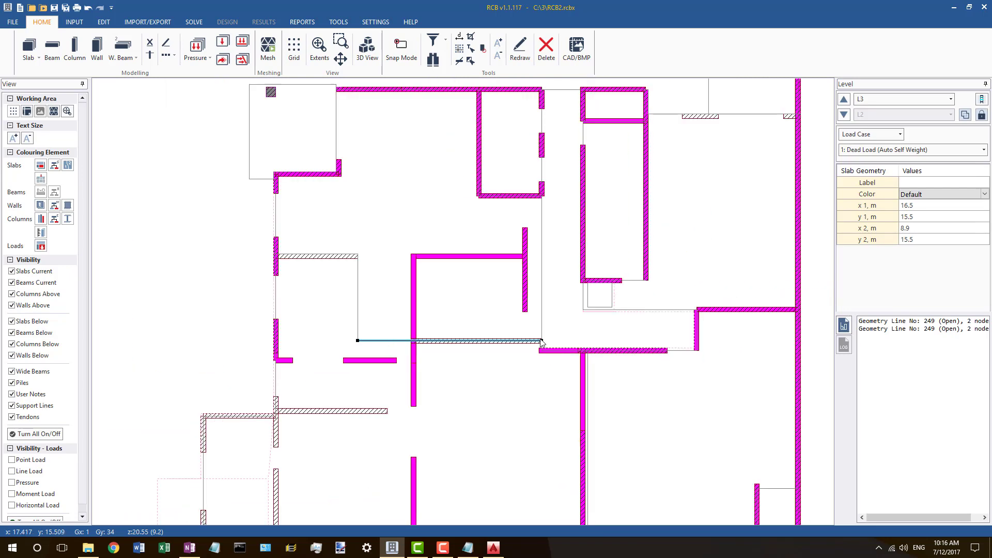
# Step: Try moving the five-node corridor line's left end node to the lower end of the short vertical wall
pyautogui.click(557, 350)
pyautogui.scroll(3, 557, 351)
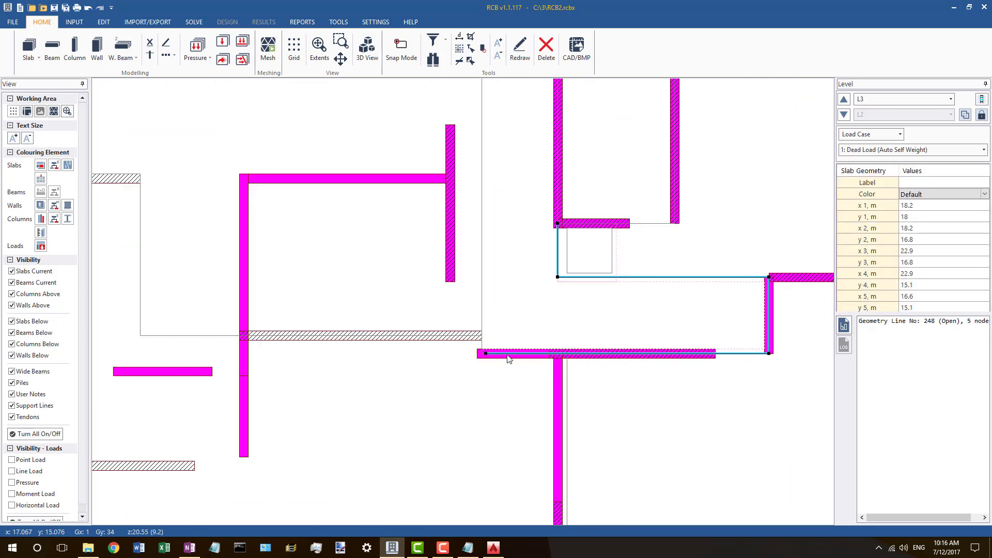
pyautogui.scroll(2, 480, 354)
pyautogui.click(485, 355)
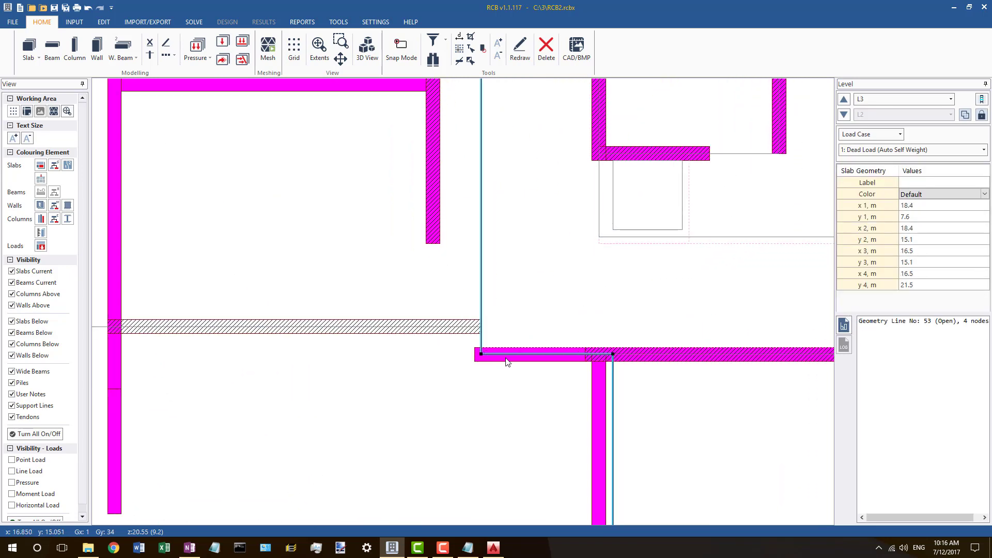
pyautogui.click(491, 354)
pyautogui.click(491, 354)
pyautogui.scroll(-2, 491, 354)
pyautogui.scroll(-2, 477, 356)
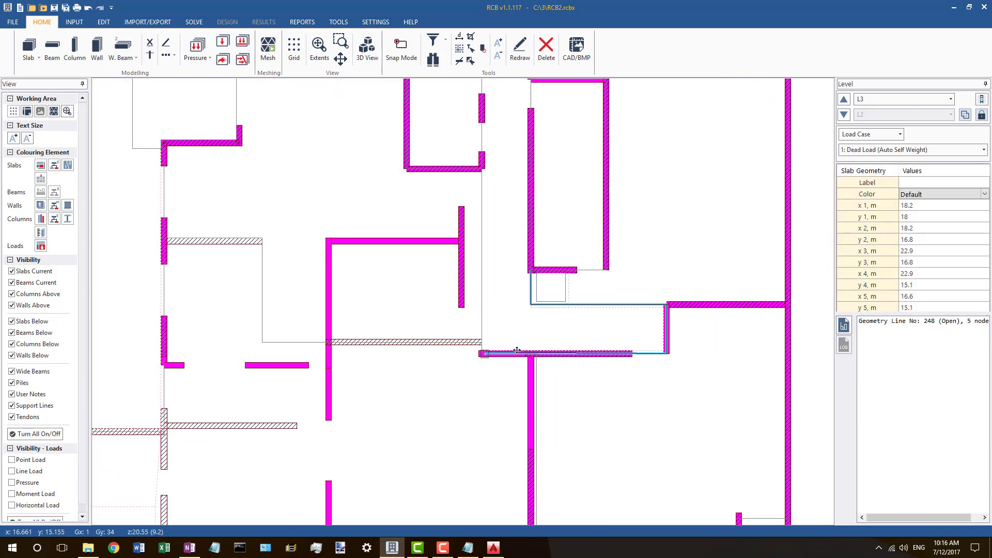
pyautogui.moveTo(653, 355); pyautogui.dragTo(664, 351)
pyautogui.scroll(3, 665, 351)
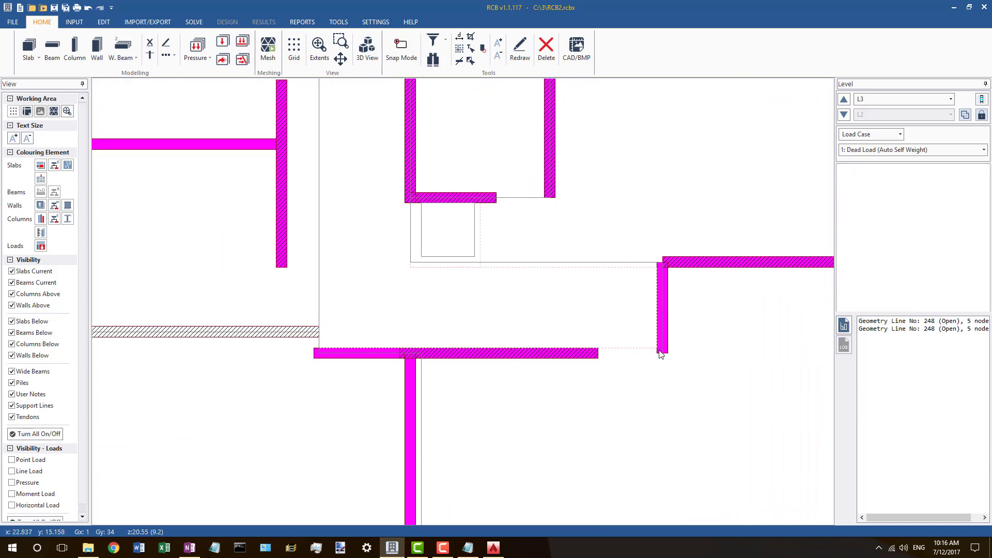
# Step: Move the corridor line's end node along the horizontal wall to x 18.4 m, y 15.1 m
pyautogui.click(423, 357)
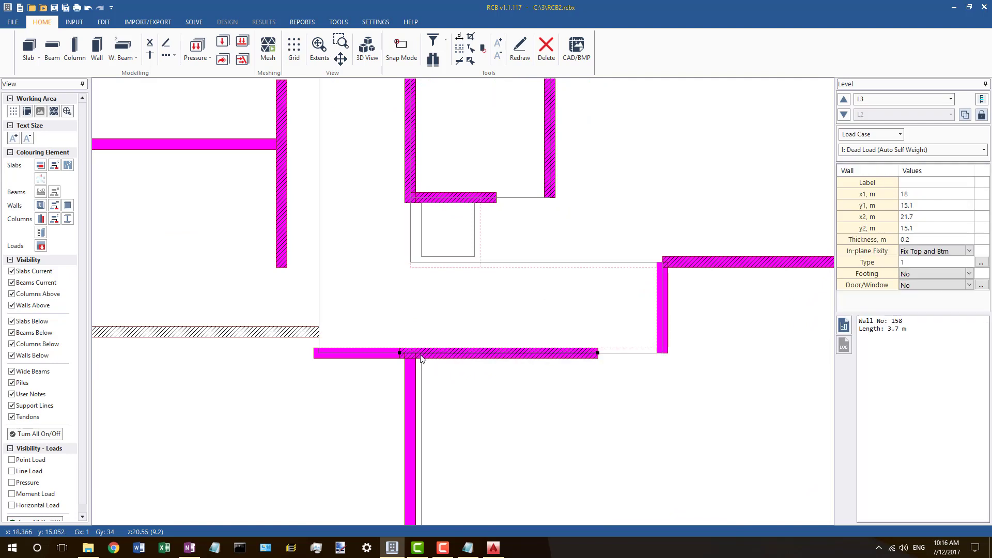
pyautogui.click(427, 357)
pyautogui.click(599, 352)
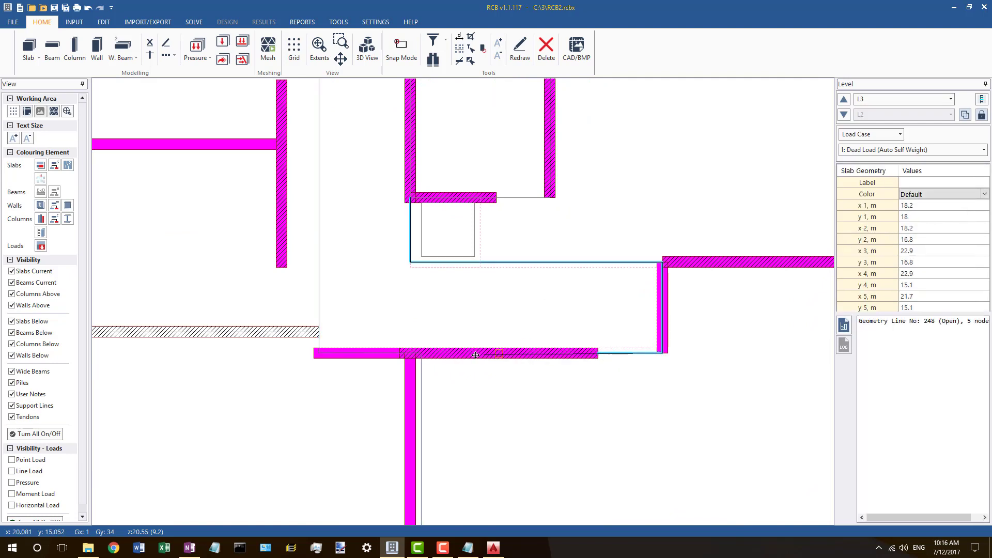
pyautogui.click(619, 329)
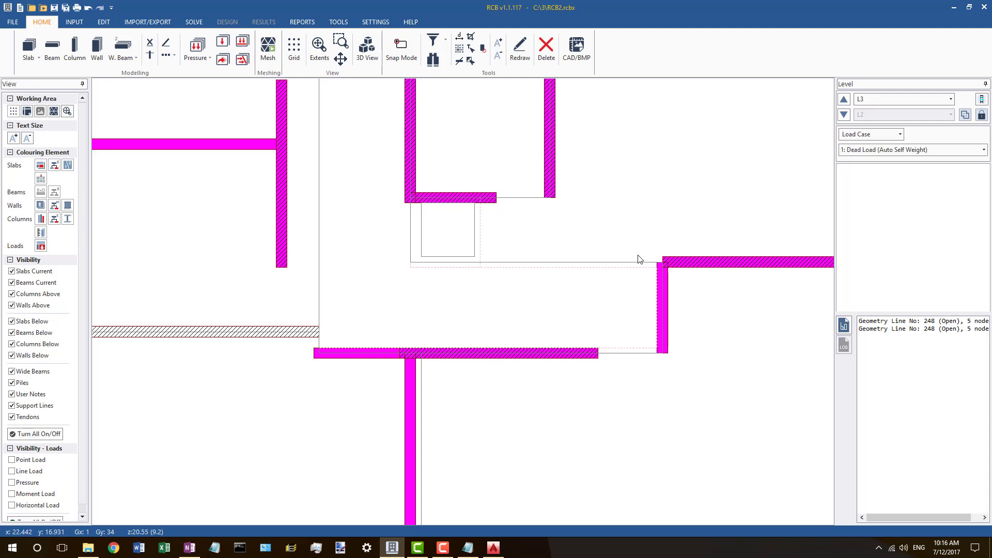
# Step: Reshape the small square opening to span x 18.2 to 19.5 m and y 16.7 to 18 m, meeting the wall centrelines
pyautogui.click(473, 255)
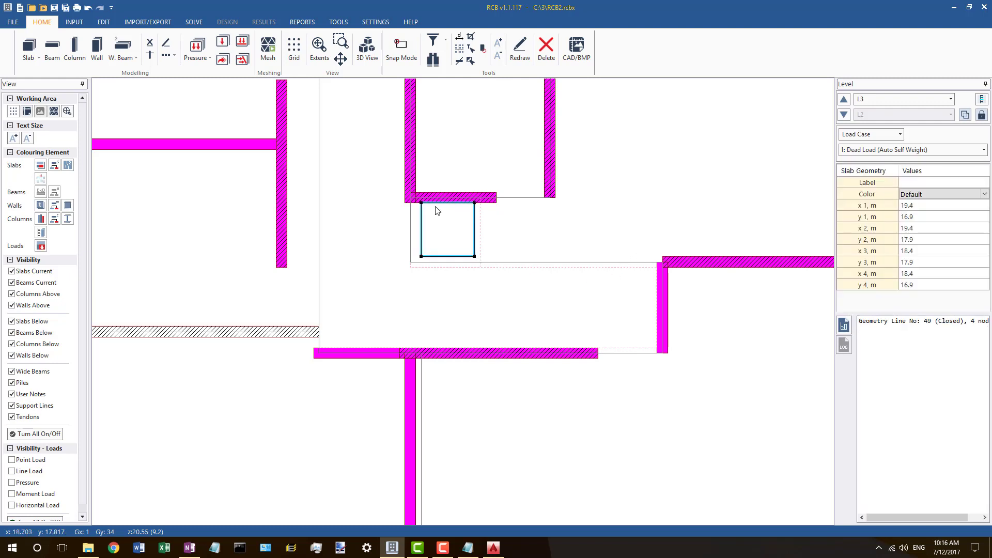
pyautogui.click(412, 202)
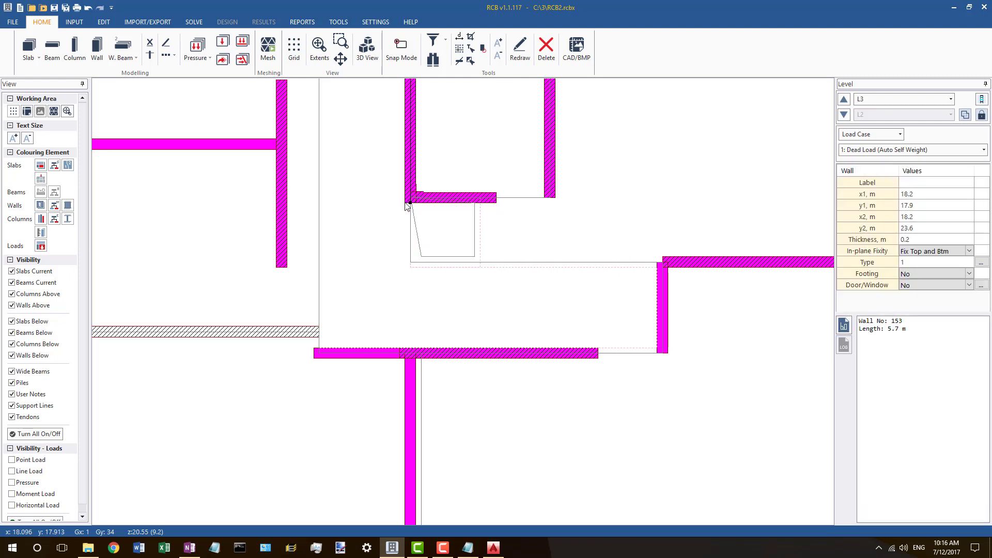
pyautogui.scroll(2, 412, 206)
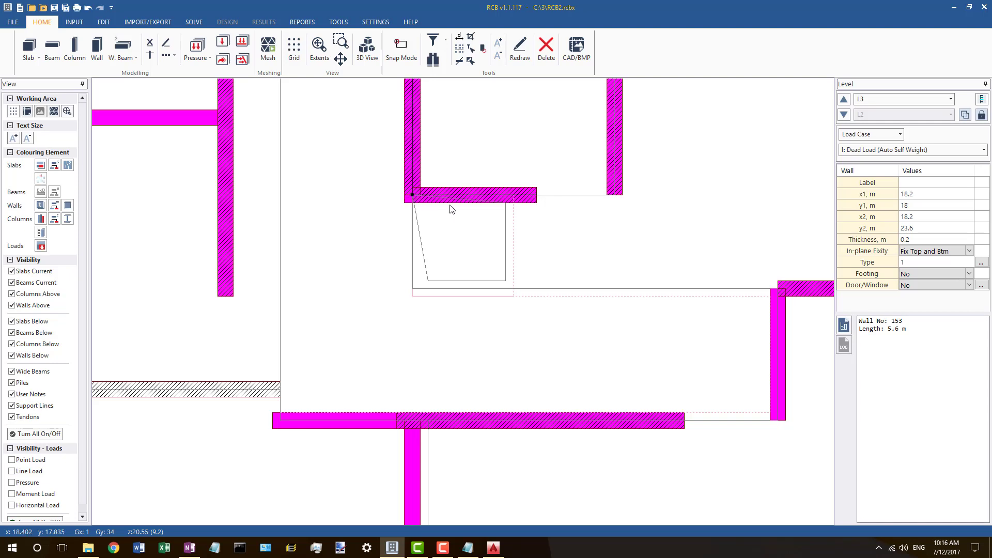
pyautogui.moveTo(502, 203); pyautogui.dragTo(512, 195)
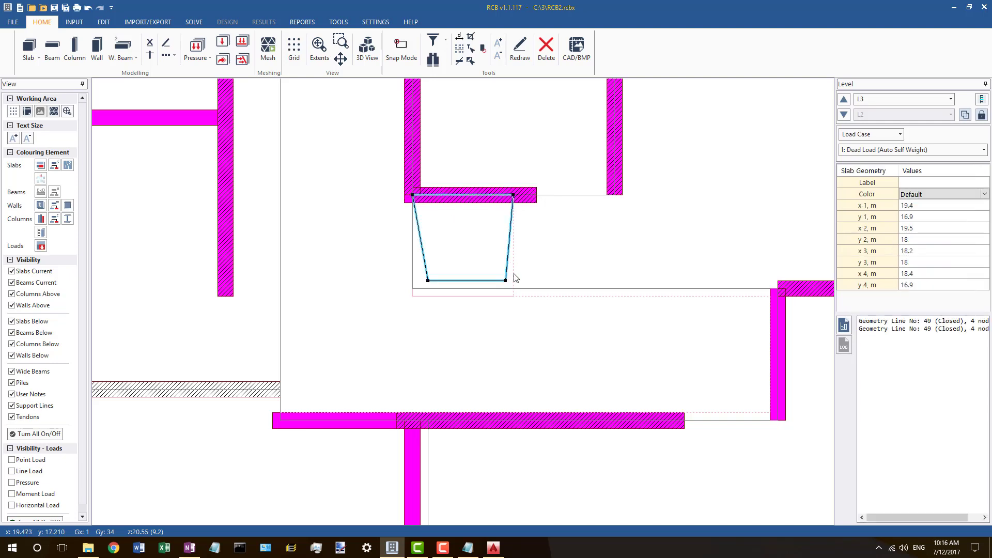
pyautogui.moveTo(517, 293); pyautogui.dragTo(514, 296)
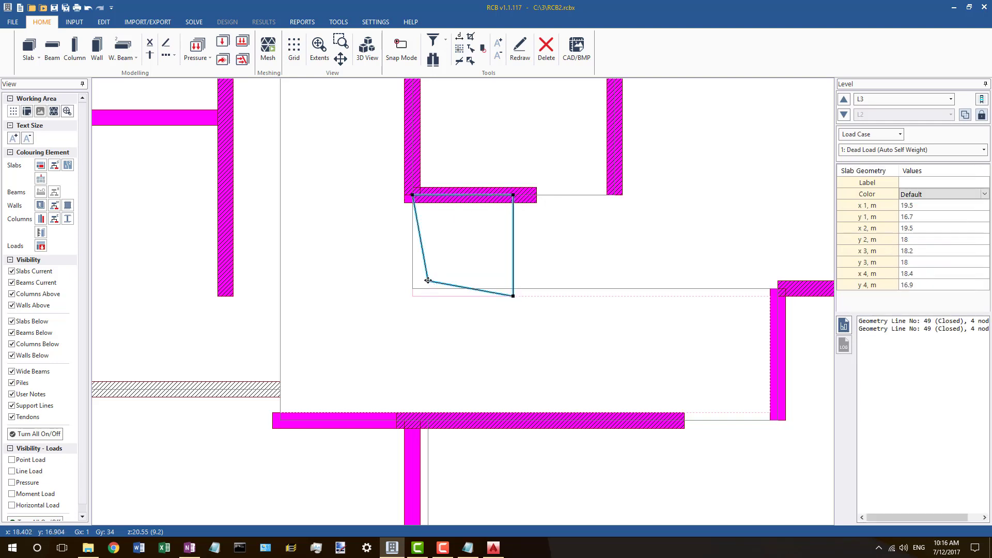
pyautogui.moveTo(409, 296); pyautogui.dragTo(411, 295)
# Step: Try adjusting the corridor line's third node at the junction of the short vertical and horizontal walls
pyautogui.click(642, 288)
pyautogui.scroll(-2, 412, 295)
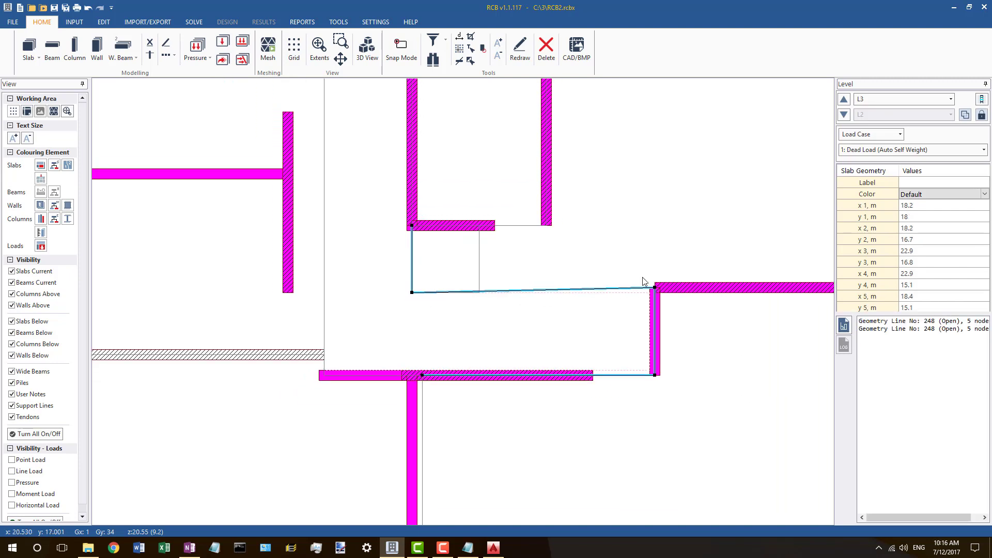
pyautogui.scroll(3, 652, 294)
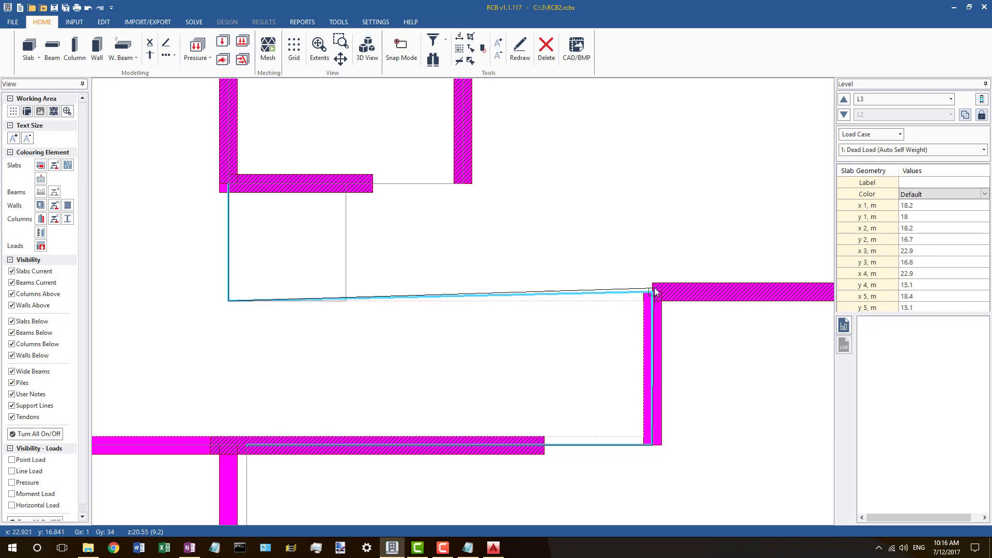
pyautogui.scroll(-3, 595, 293)
pyautogui.scroll(2, 625, 294)
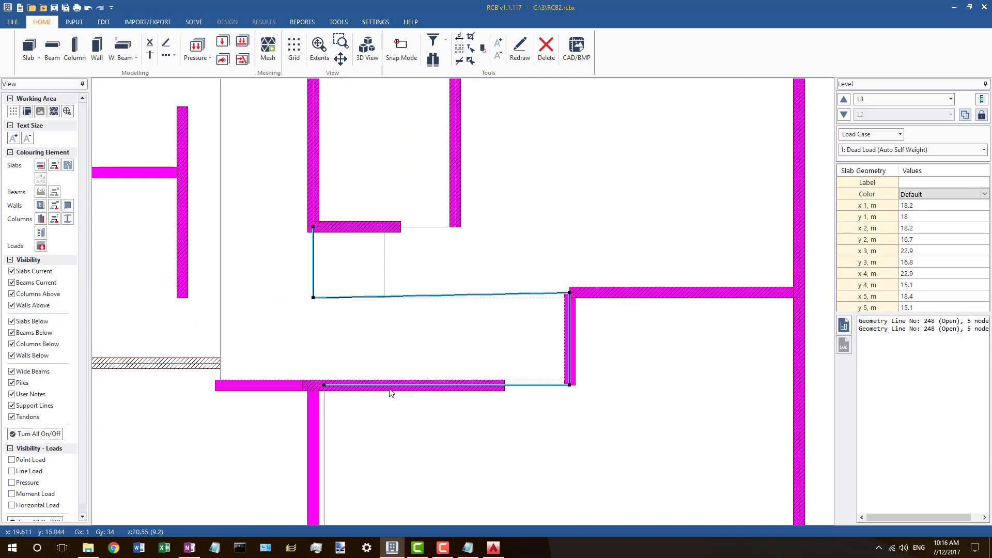
# Step: On level L2, set the lower horizontal wall as master and align the closed slab line's bottom edge in Y, at y 15.1 m
pyautogui.click(375, 383)
pyautogui.click(844, 114)
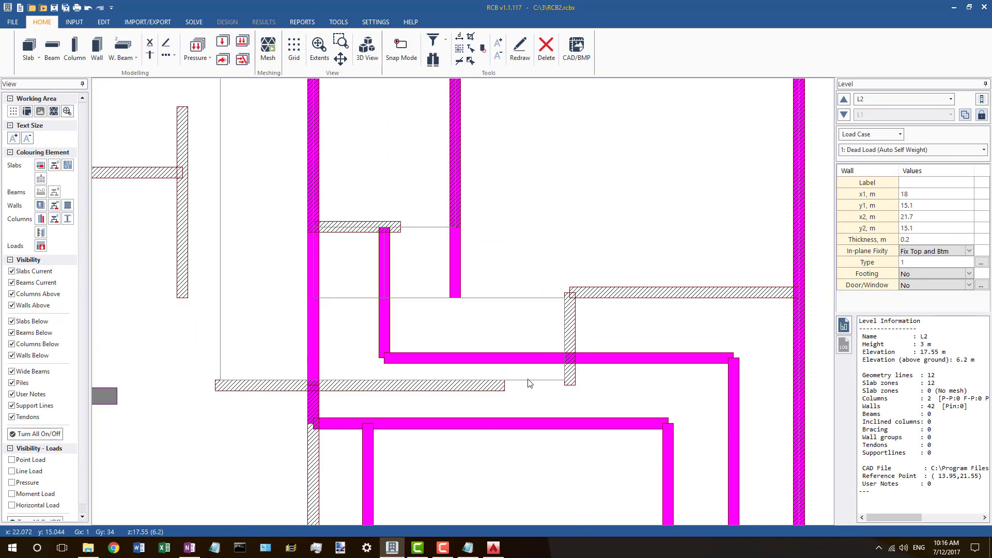
pyautogui.click(400, 387)
pyautogui.click(367, 387)
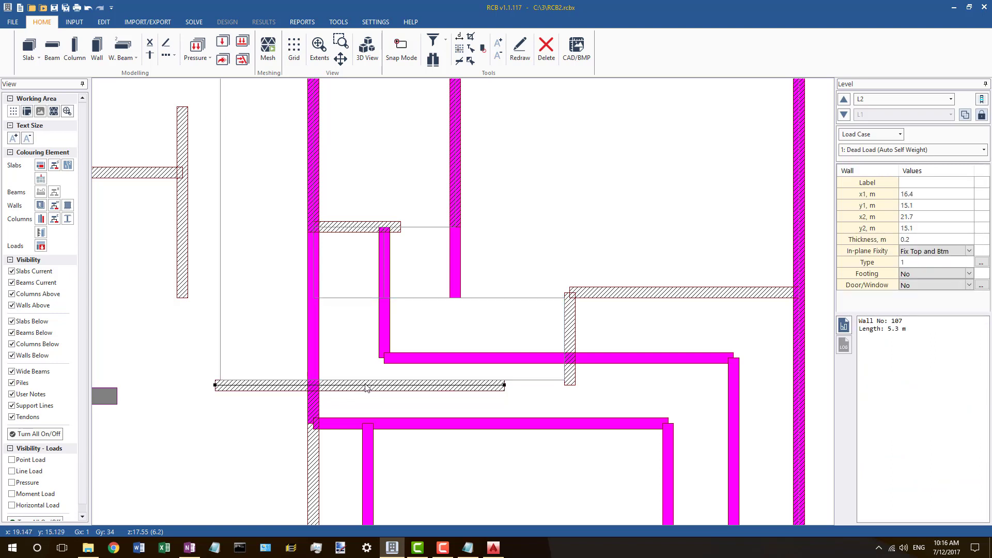
pyautogui.rightClick(366, 386)
pyautogui.click(395, 408)
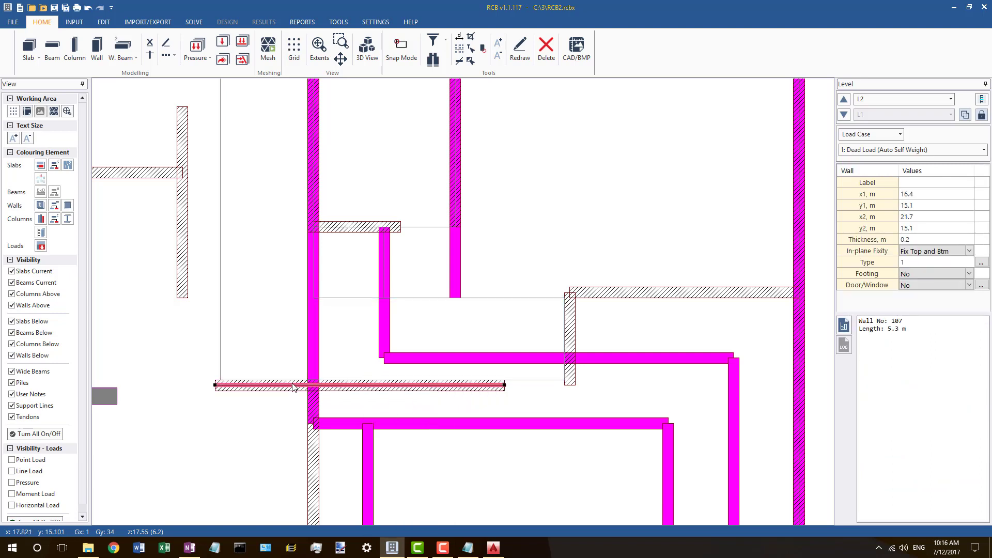
pyautogui.click(293, 384)
pyautogui.rightClick(293, 384)
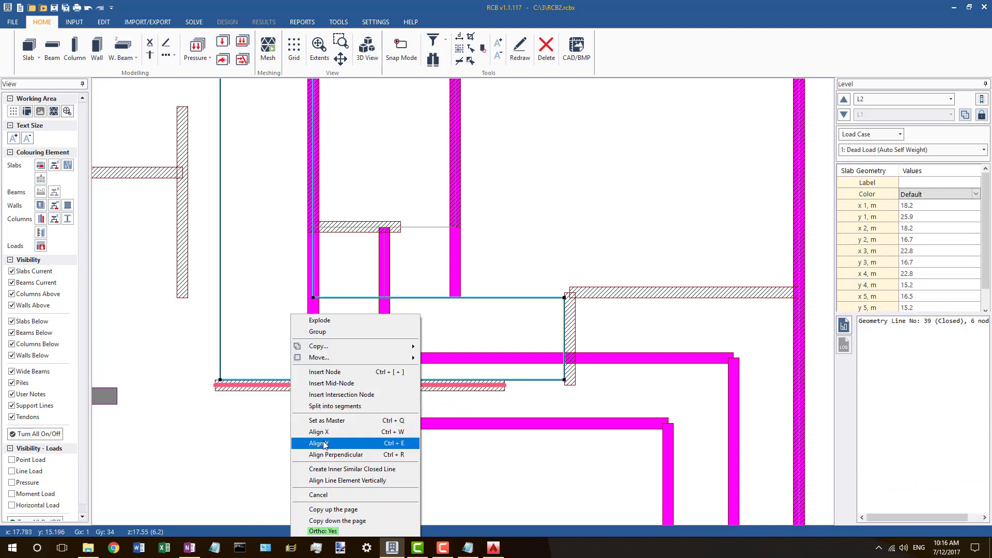
pyautogui.click(324, 443)
# Step: Set the short vertical wall at x 22.9 m as master and align the closed slab line's right edge to it in X
pyautogui.click(570, 317)
pyautogui.rightClick(570, 318)
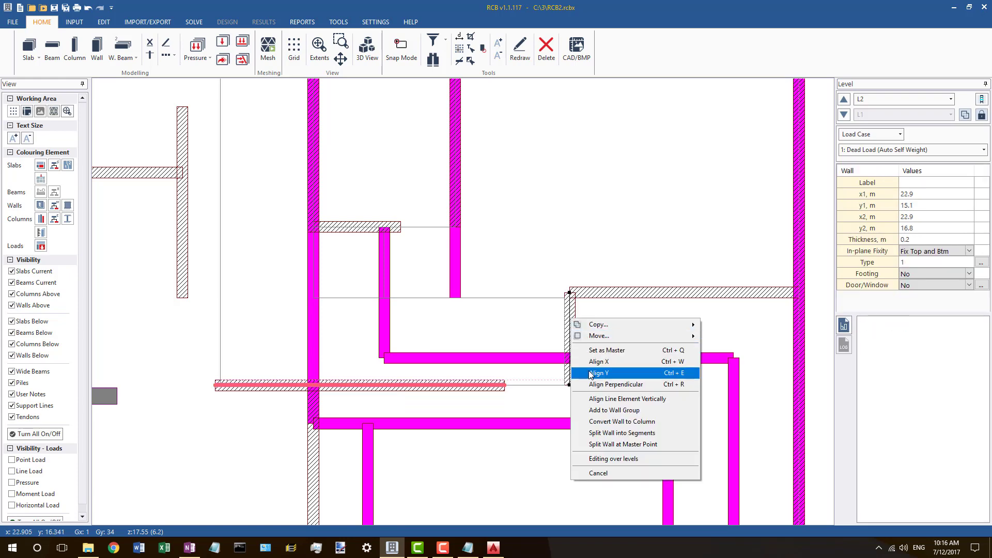
pyautogui.click(605, 349)
pyautogui.click(565, 314)
pyautogui.rightClick(565, 314)
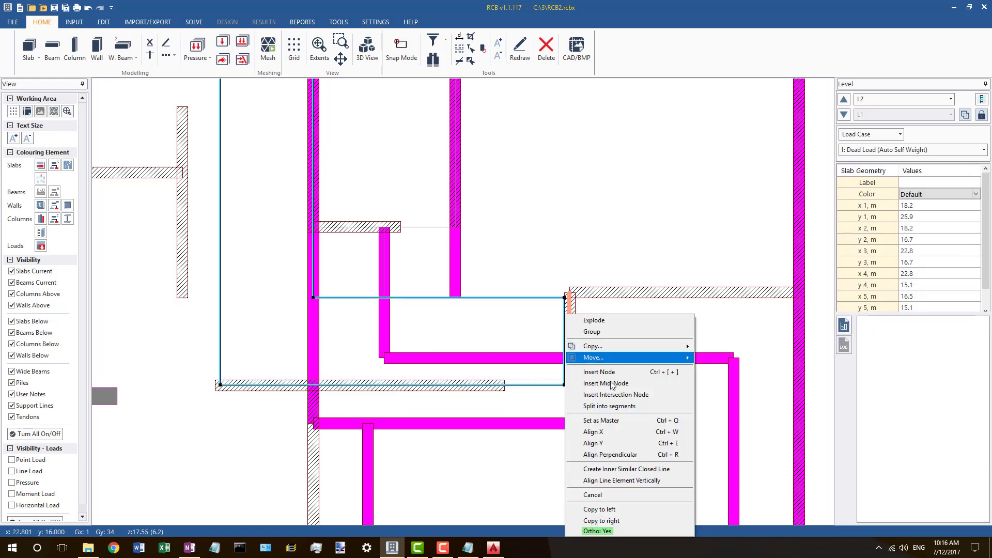
pyautogui.click(608, 432)
# Step: On level L3, lower the corridor line's third node to make its upper edge horizontal, and select the adjoining horizontal wall
pyautogui.click(848, 100)
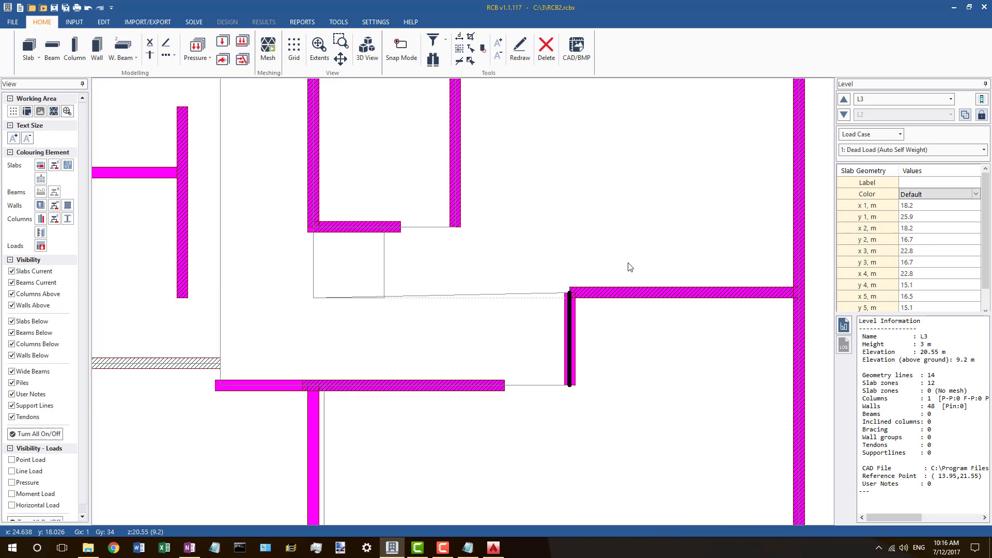
pyautogui.click(561, 293)
pyautogui.moveTo(564, 293); pyautogui.dragTo(564, 298)
pyautogui.click(590, 294)
pyautogui.scroll(-1, 527, 273)
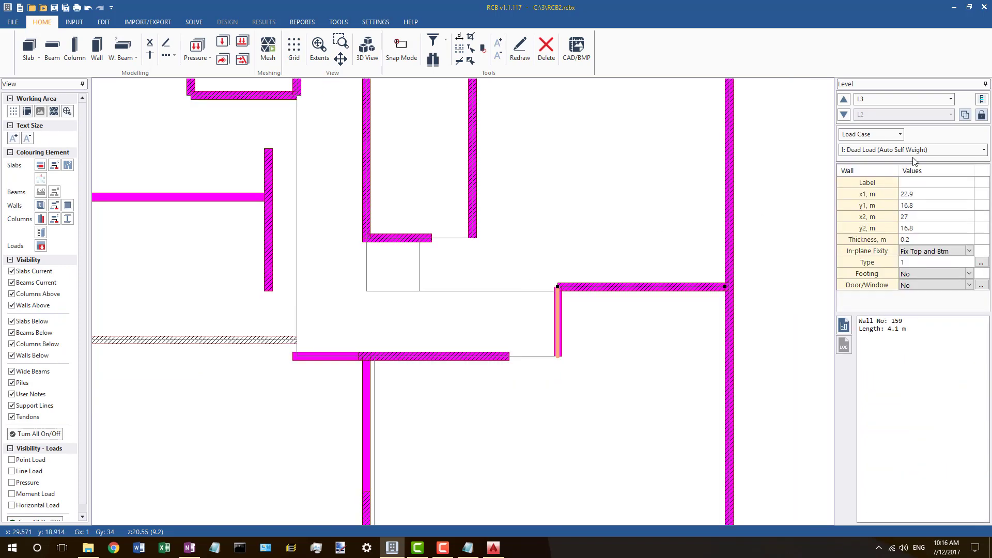
# Step: Compare the wall junction near x 22.9 m, y 16.8 m across levels L2, L3 and L4
pyautogui.click(847, 101)
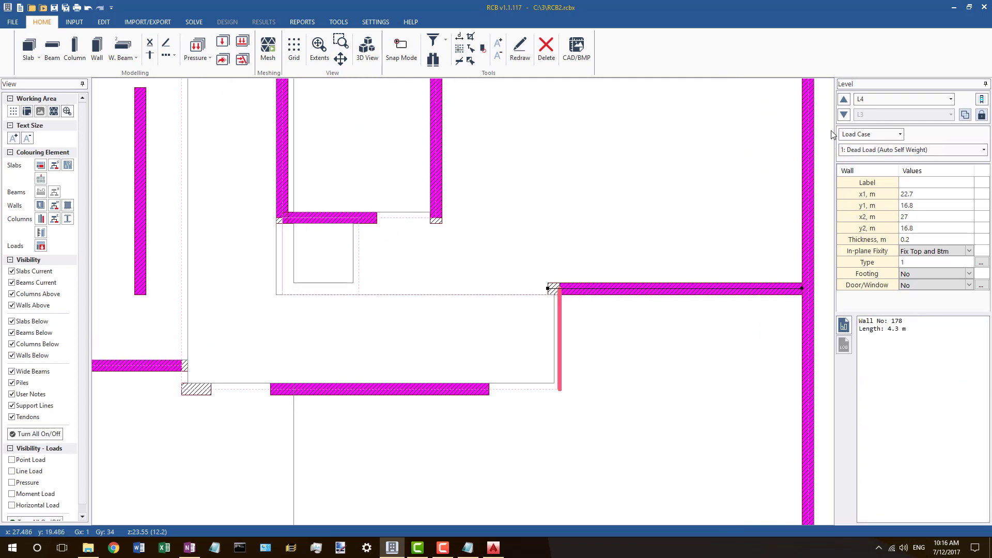
pyautogui.click(844, 115)
pyautogui.click(844, 113)
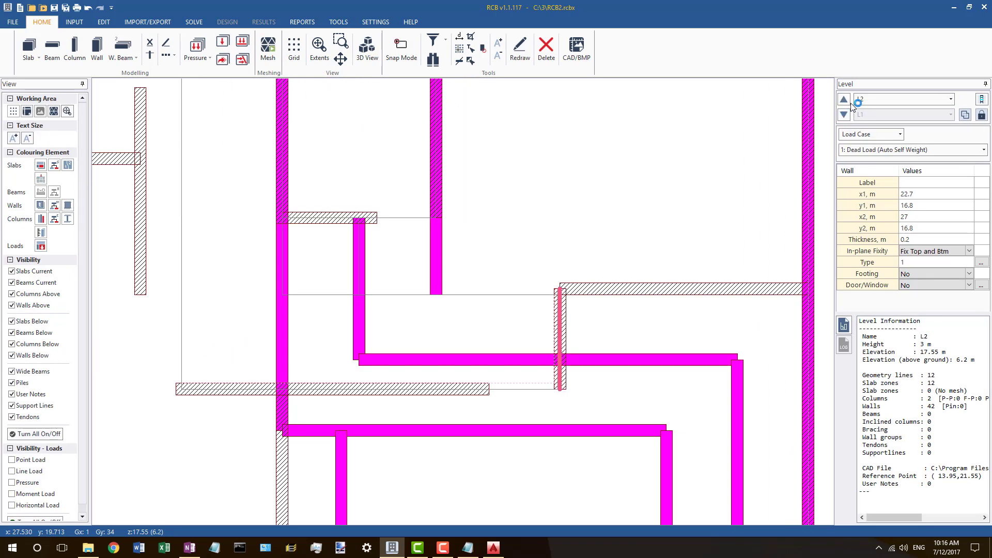
pyautogui.click(842, 103)
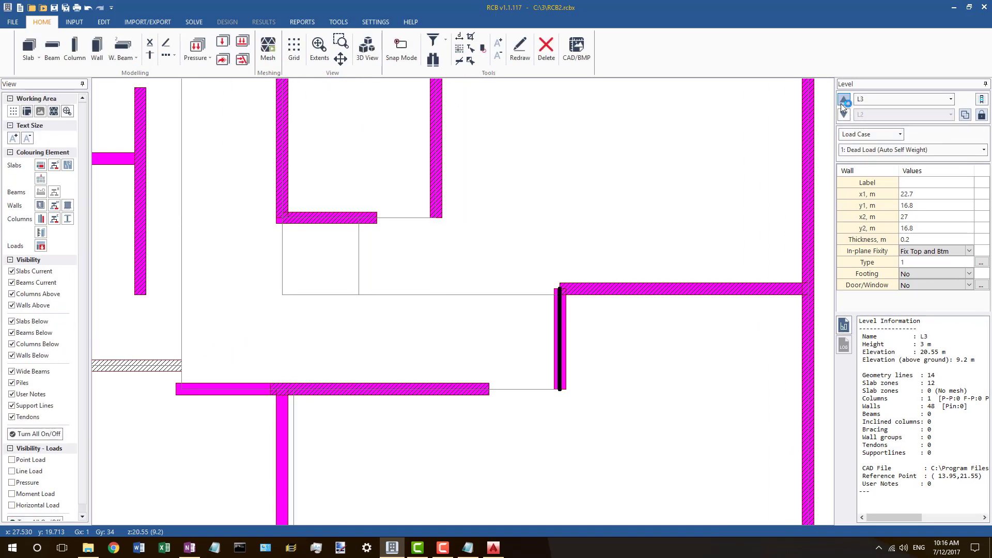
pyautogui.click(844, 116)
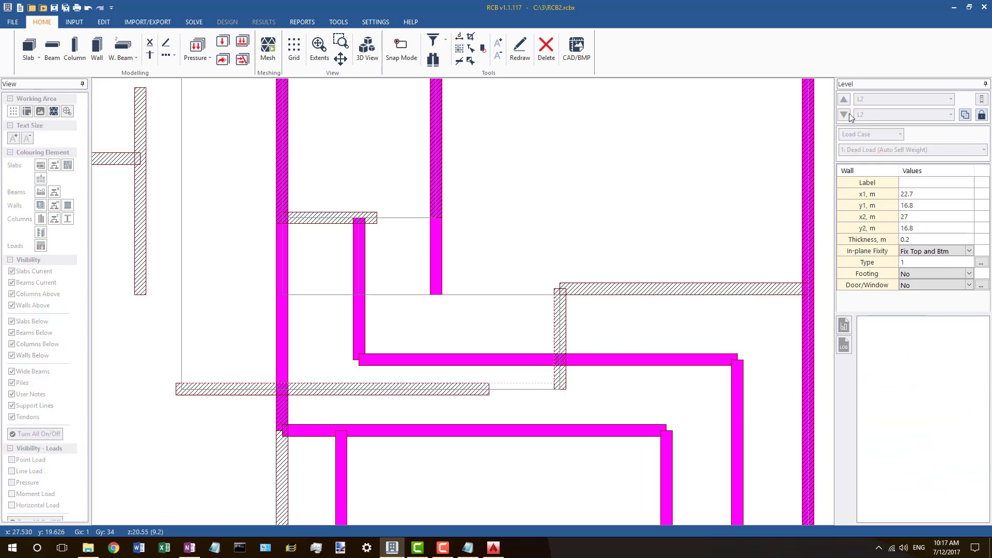
pyautogui.click(844, 99)
pyautogui.click(606, 292)
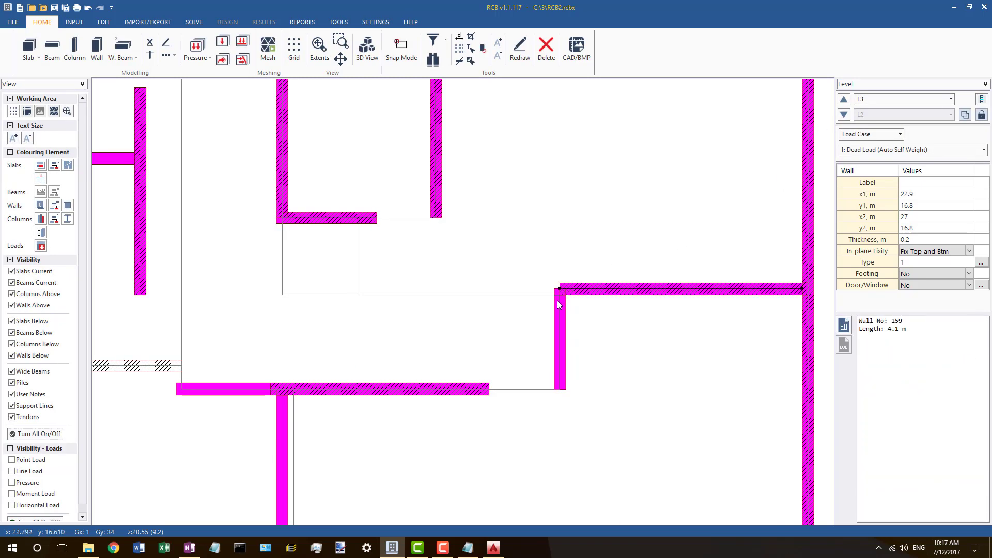
pyautogui.click(840, 116)
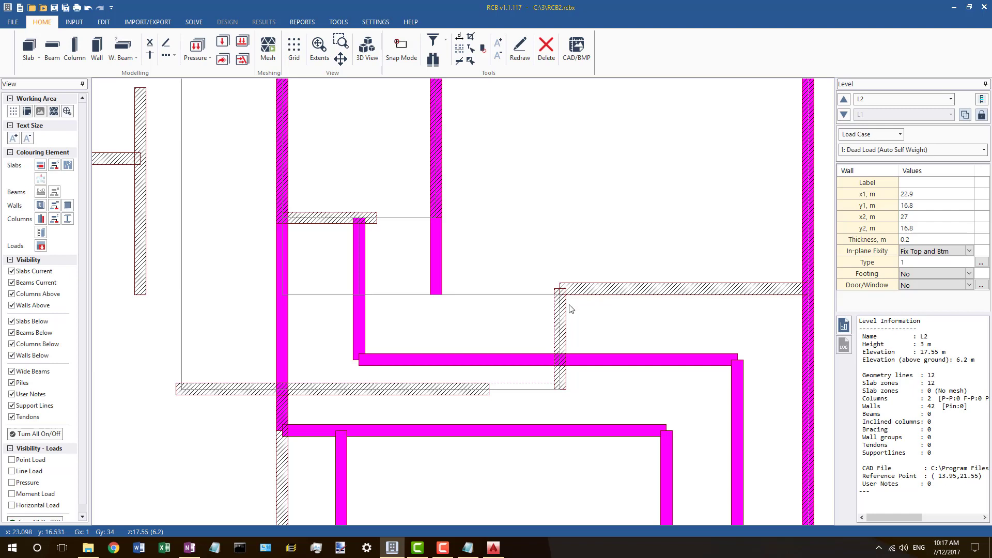
# Step: On level L2, set the horizontal wall at y 16.8 m as master and align the corridor line's upper edge to it in Y
pyautogui.click(548, 299)
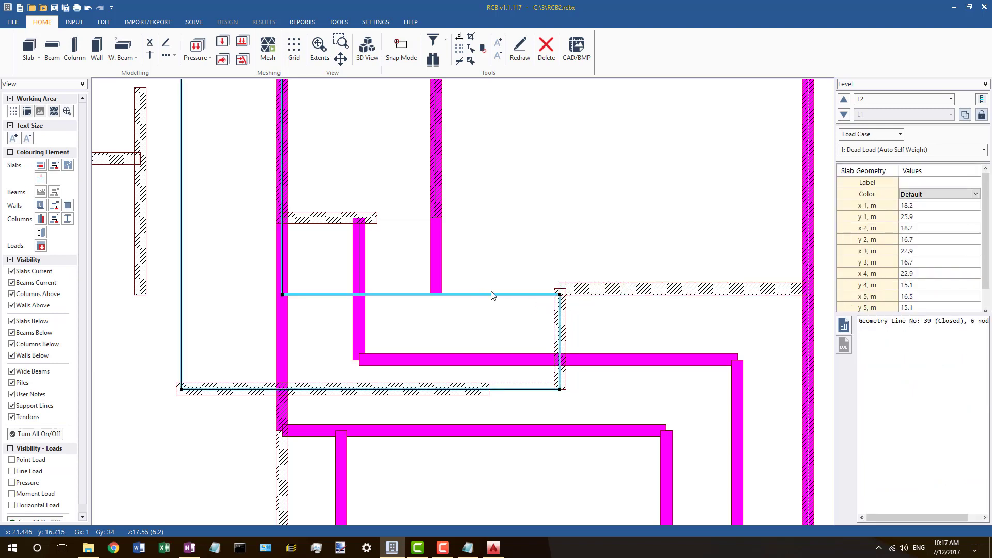
pyautogui.rightClick(605, 290)
pyautogui.press('Escape')
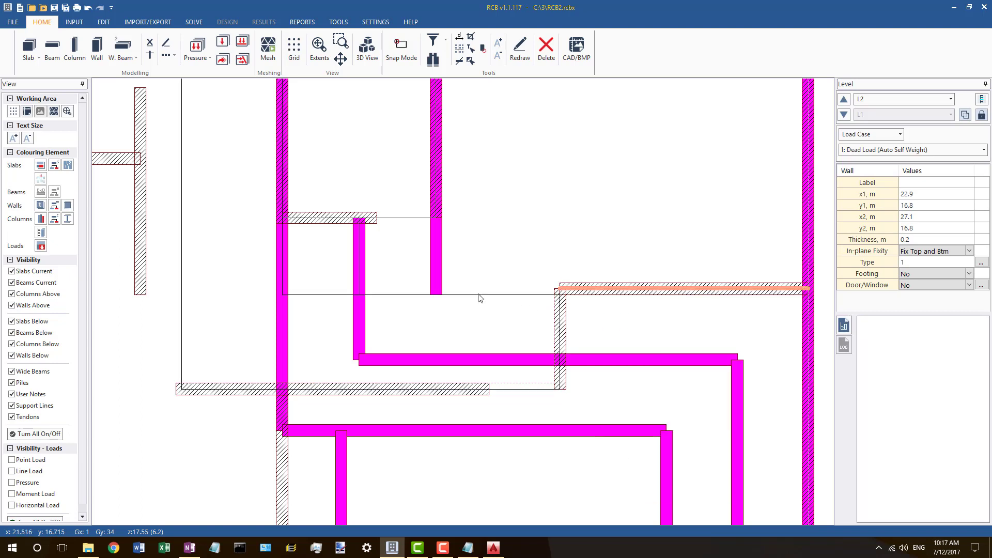
pyautogui.rightClick(480, 298)
pyautogui.click(506, 423)
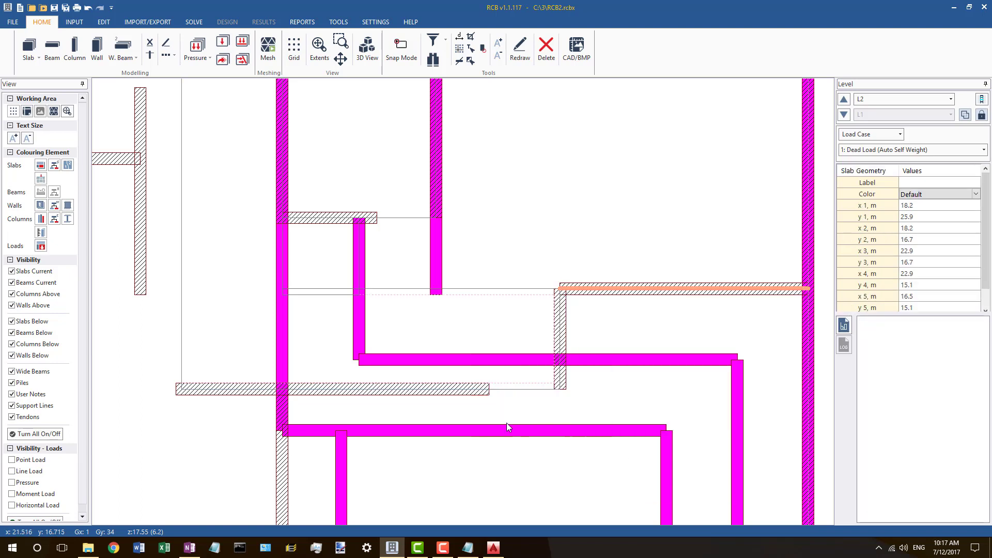
# Step: Align the small closed opening line's lower edge in Y to the same master wall at y 16.8 m
pyautogui.click(312, 294)
pyautogui.rightClick(313, 294)
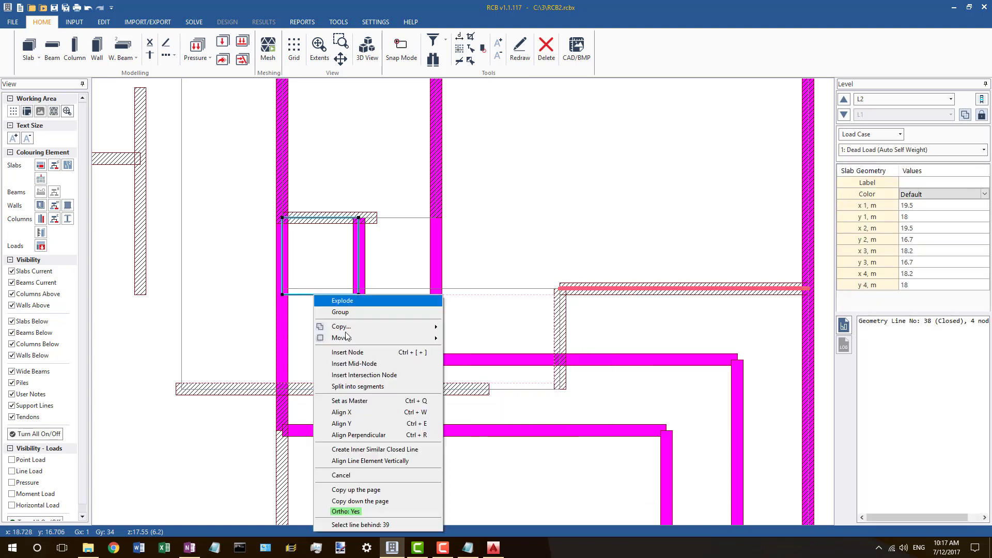
pyautogui.click(344, 423)
# Step: Examine the shaft and corridor geometry lines on level L2 against the surrounding walls
pyautogui.scroll(-1, 442, 373)
pyautogui.scroll(-1, 437, 305)
pyautogui.scroll(1, 433, 275)
pyautogui.click(425, 284)
pyautogui.scroll(-1, 461, 283)
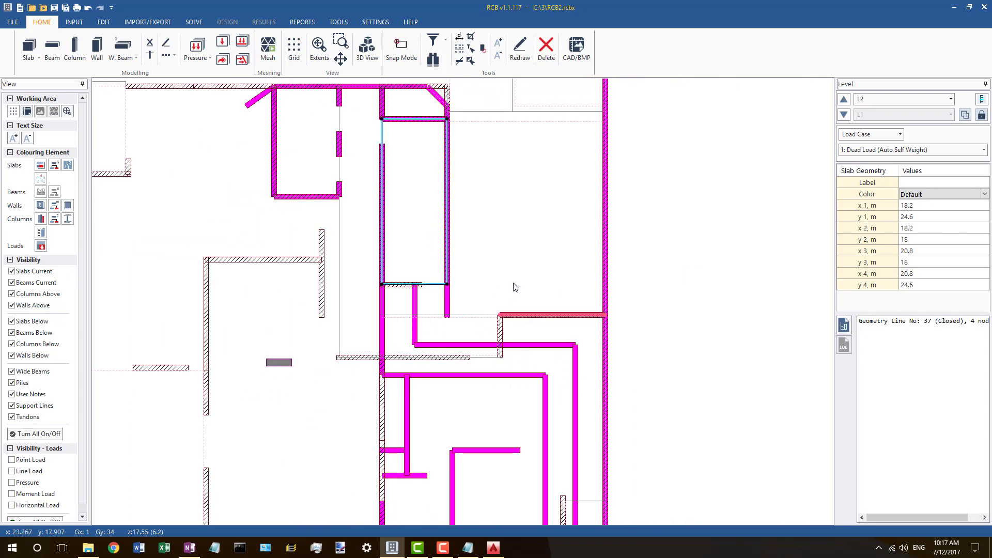
pyautogui.scroll(-2, 597, 253)
pyautogui.click(709, 167)
pyautogui.scroll(2, 586, 186)
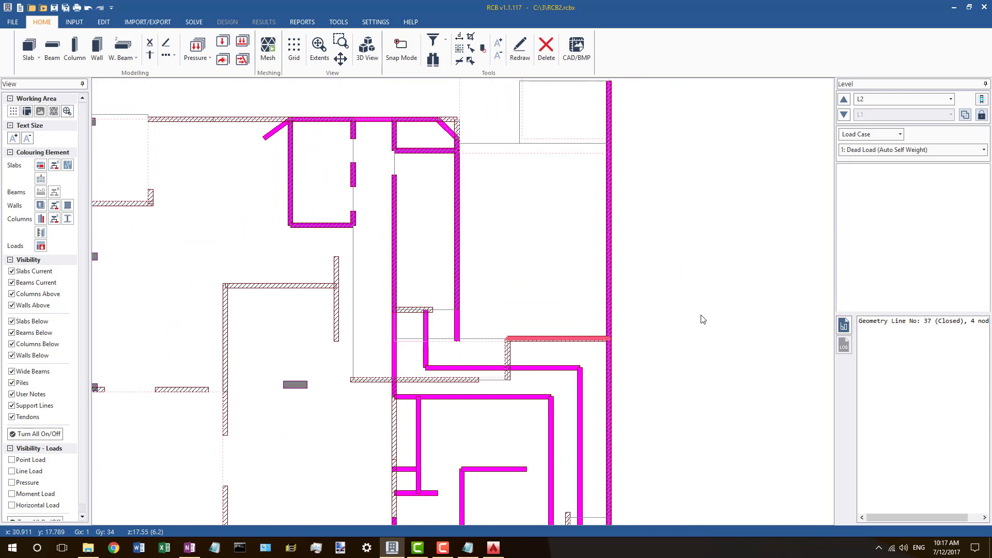
pyautogui.scroll(2, 472, 398)
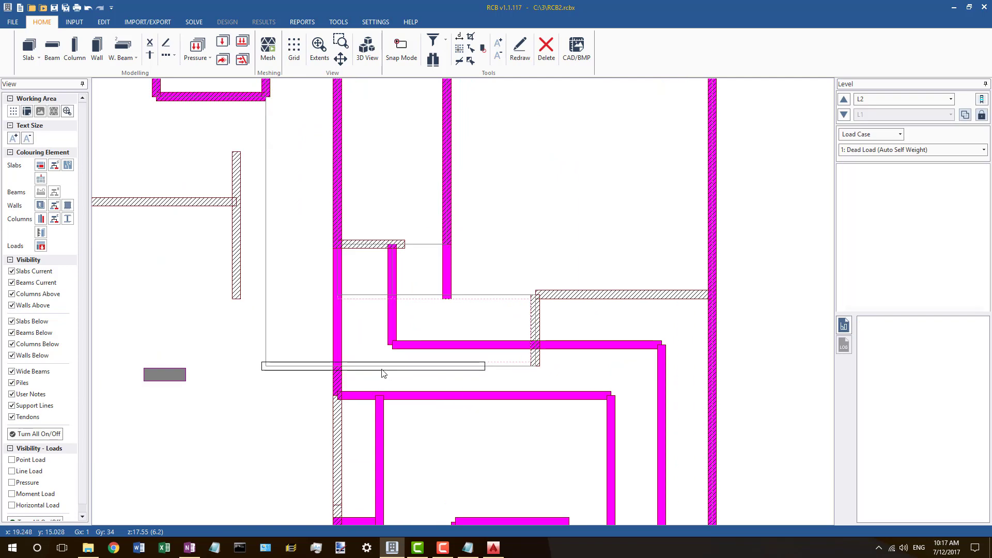
pyautogui.click(480, 366)
pyautogui.click(496, 365)
pyautogui.scroll(-2, 493, 377)
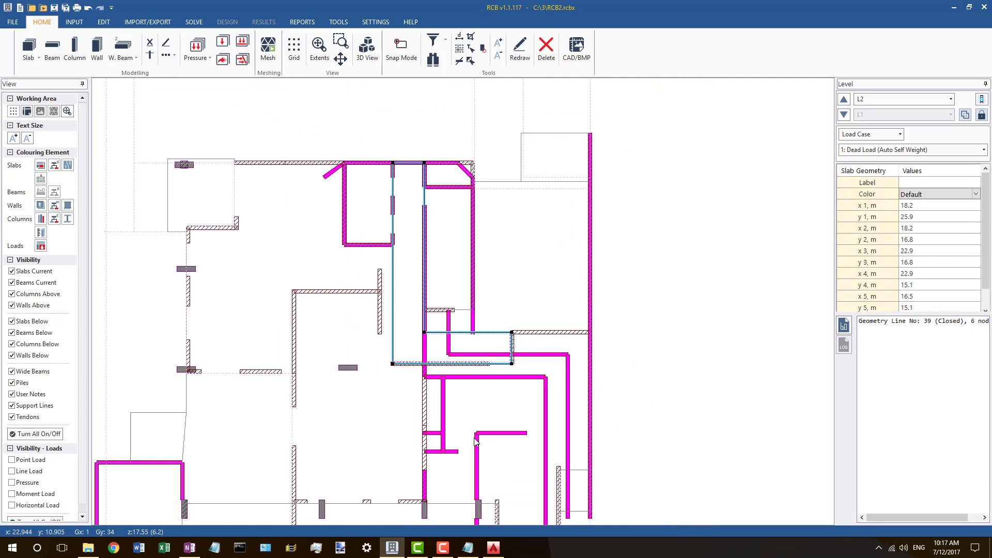
pyautogui.click(424, 417)
pyautogui.click(679, 383)
# Step: Generate the finite element mesh with Update Mesh enabled, close the mesh report and hide the mesh display
pyautogui.hotkey('ctrl', 'm')
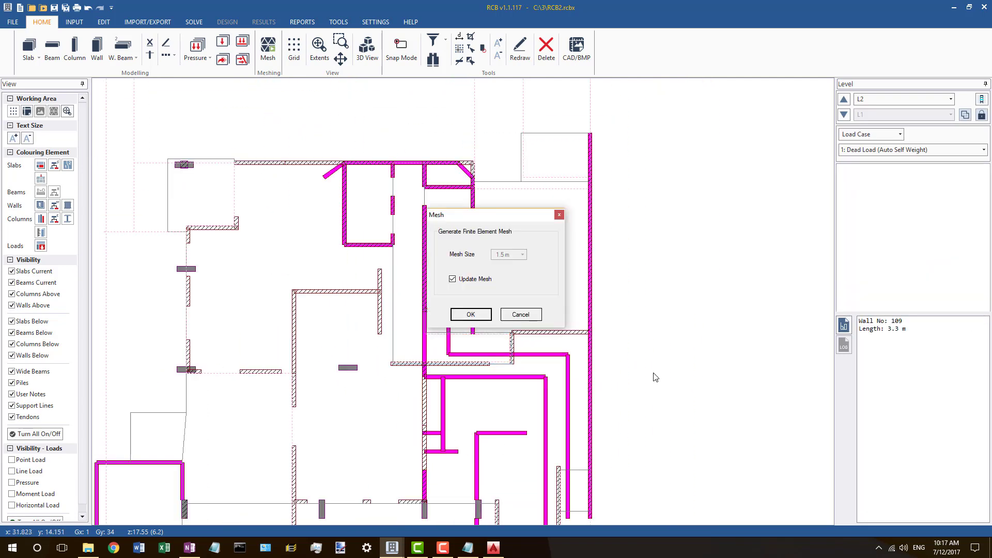
pyautogui.click(470, 314)
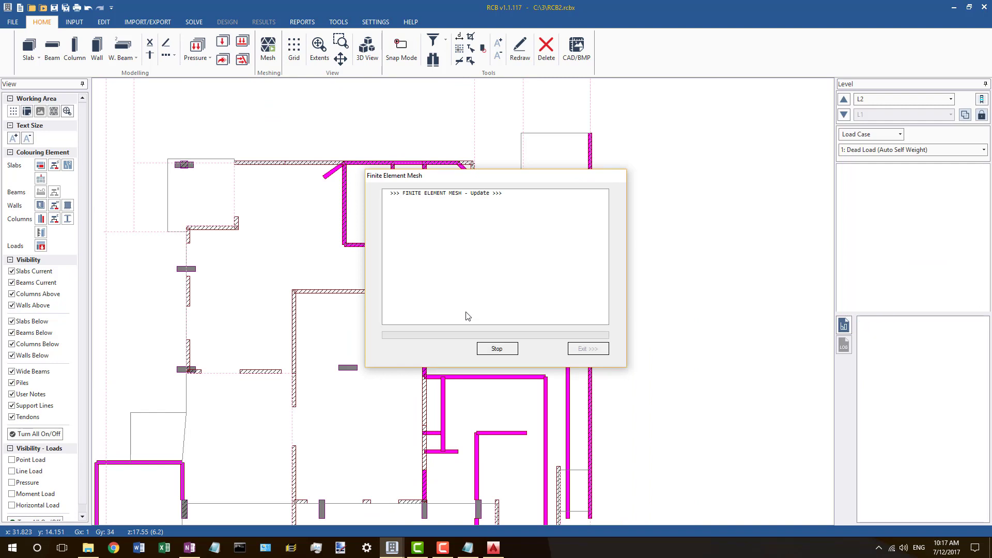
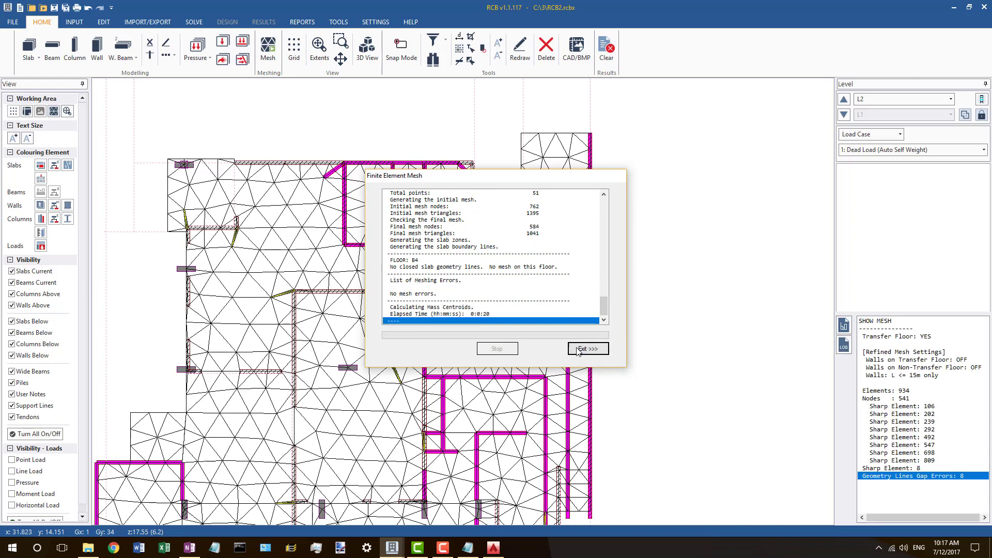
pyautogui.click(587, 349)
pyautogui.press('Escape')
# Step: On level L2, move the 2.8 m horizontal wall's ends to x 5.5 m and x 8.1 m at the adjoining short walls, accepting mesh deletion
pyautogui.click(206, 228)
pyautogui.scroll(4, 206, 229)
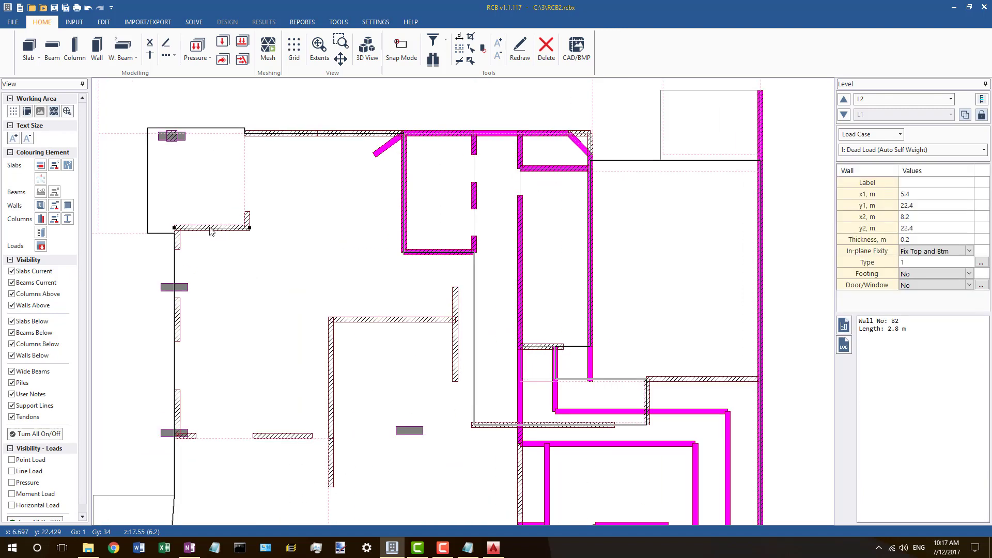
pyautogui.moveTo(141, 224); pyautogui.dragTo(139, 223)
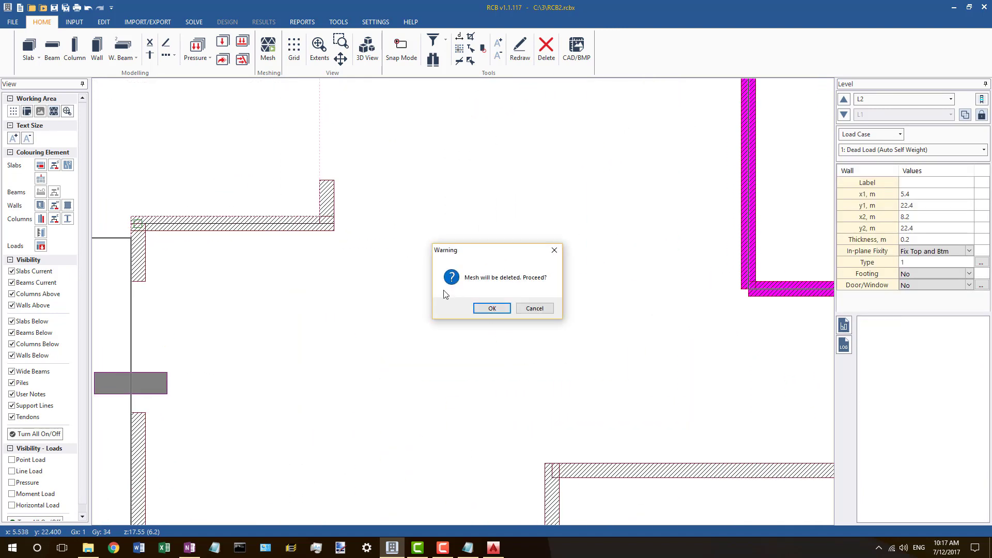
pyautogui.click(492, 309)
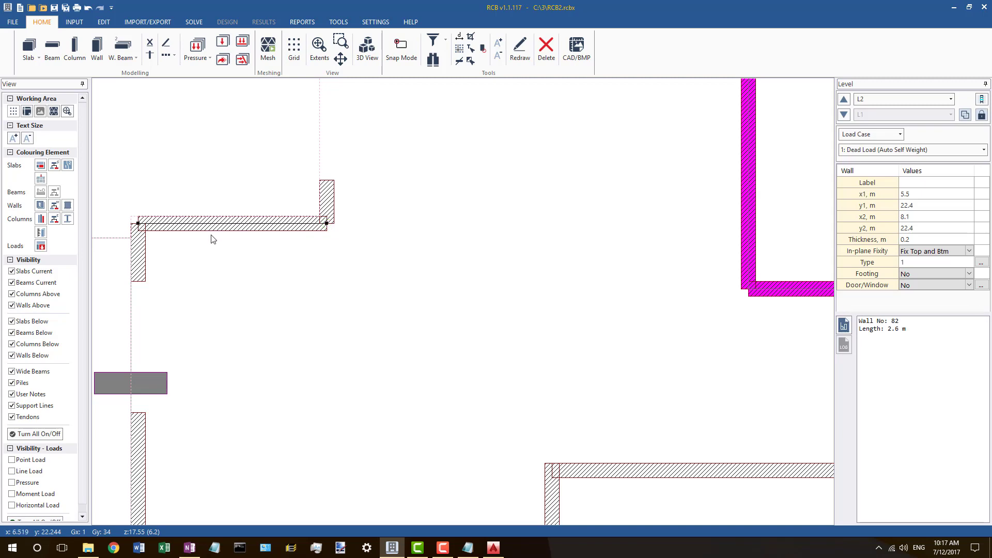
pyautogui.scroll(-4, 211, 238)
pyautogui.click(611, 282)
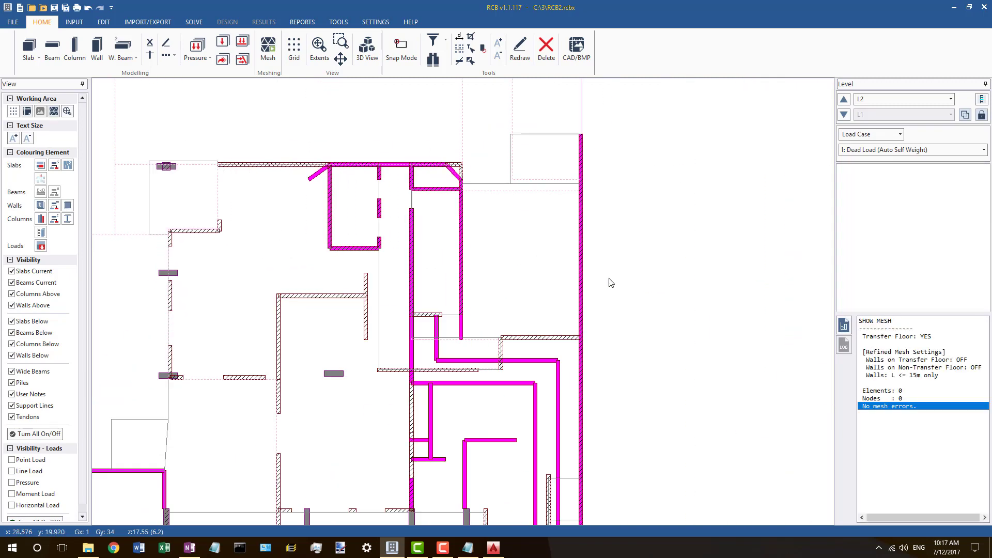
pyautogui.scroll(-3, 573, 284)
pyautogui.scroll(1, 693, 294)
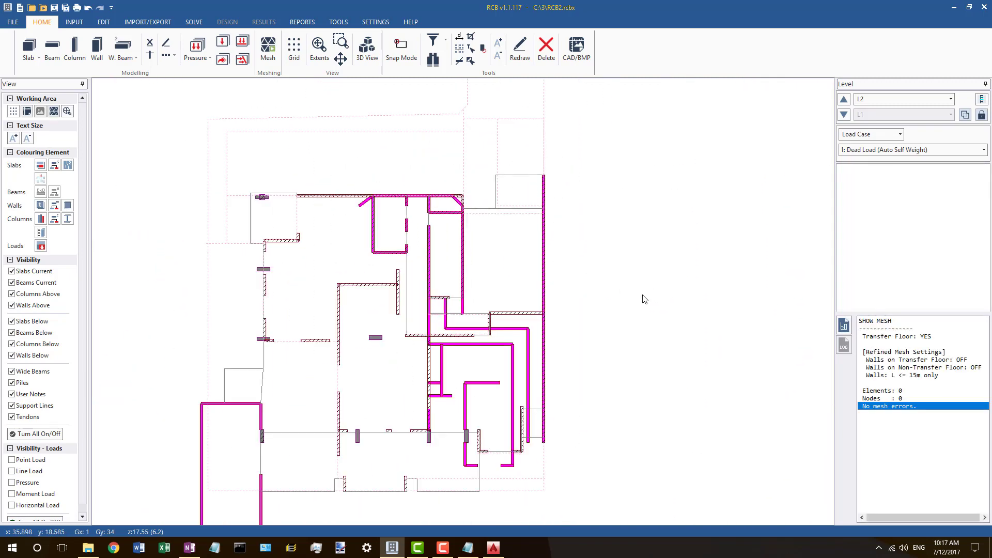
# Step: On level L3, examine the outer slab outline against the perimeter and shaft walls
pyautogui.click(844, 100)
pyautogui.click(382, 194)
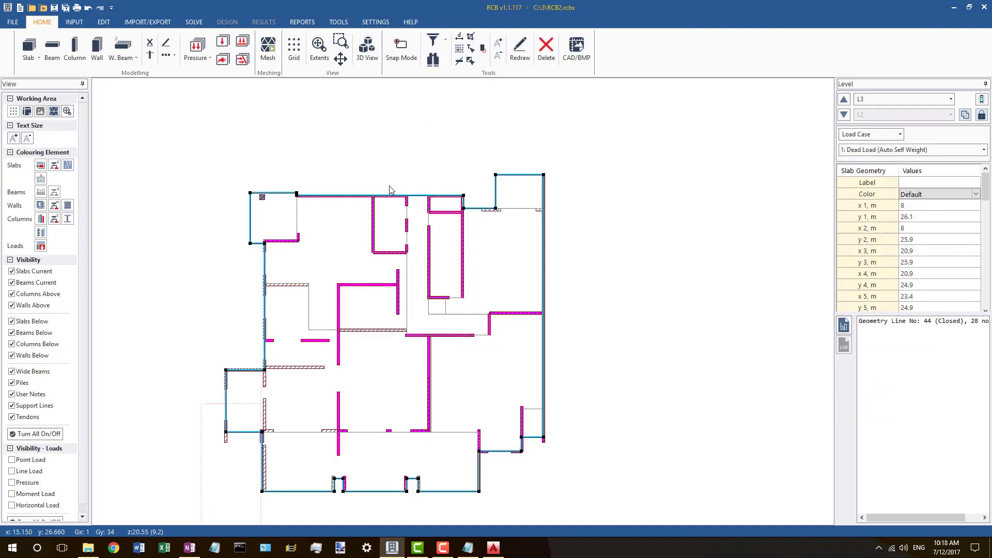
pyautogui.scroll(3, 210, 405)
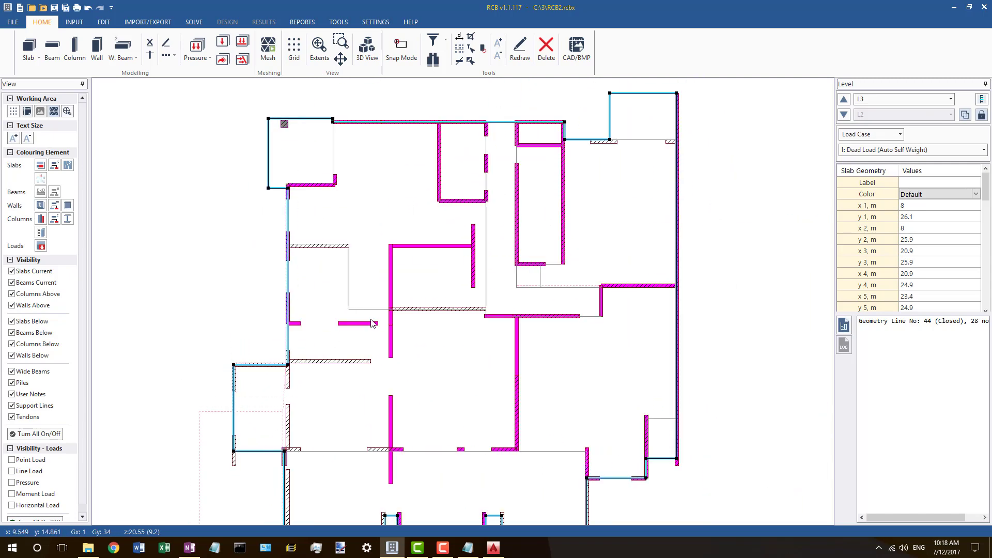
pyautogui.scroll(2, 371, 323)
pyautogui.scroll(-4, 320, 369)
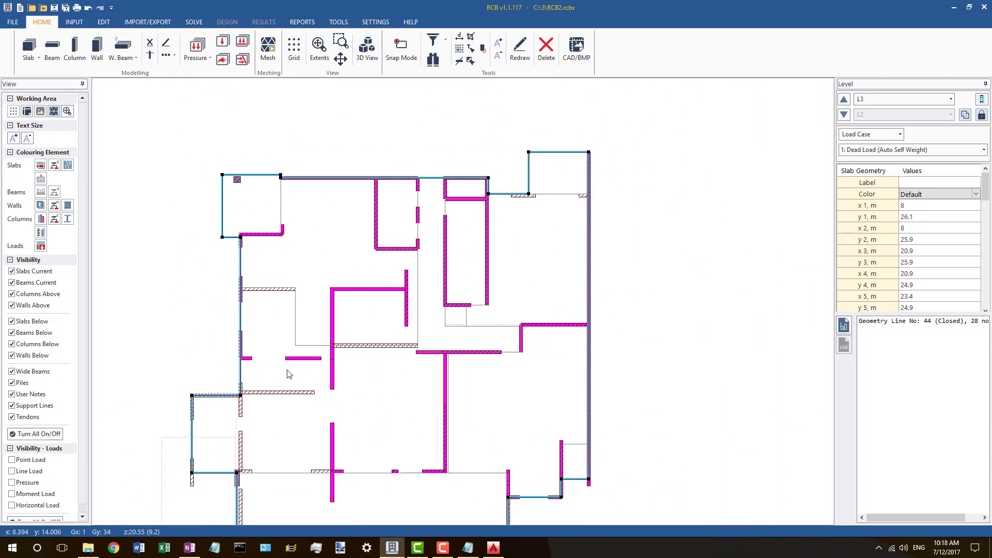
pyautogui.scroll(4, 414, 195)
pyautogui.scroll(-2, 478, 196)
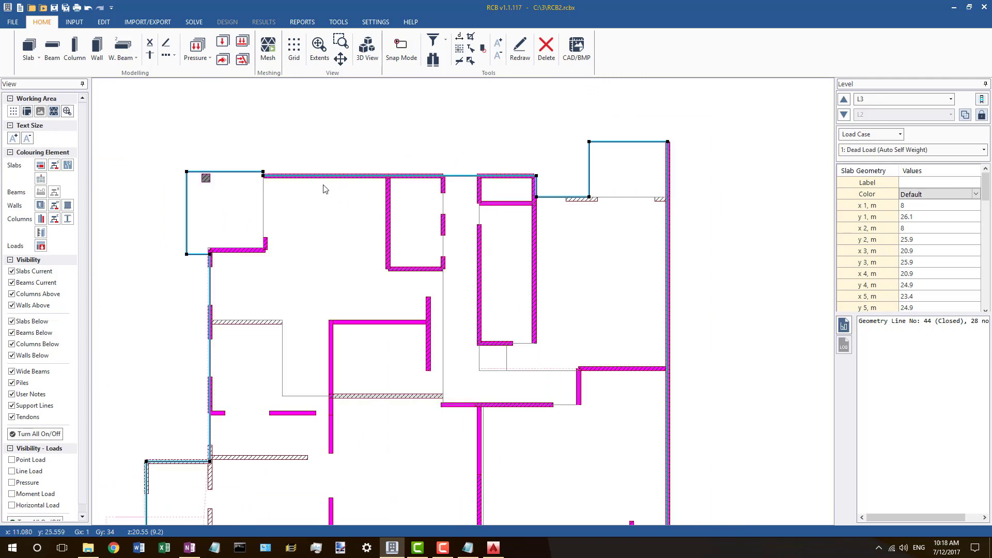
pyautogui.scroll(5, 246, 251)
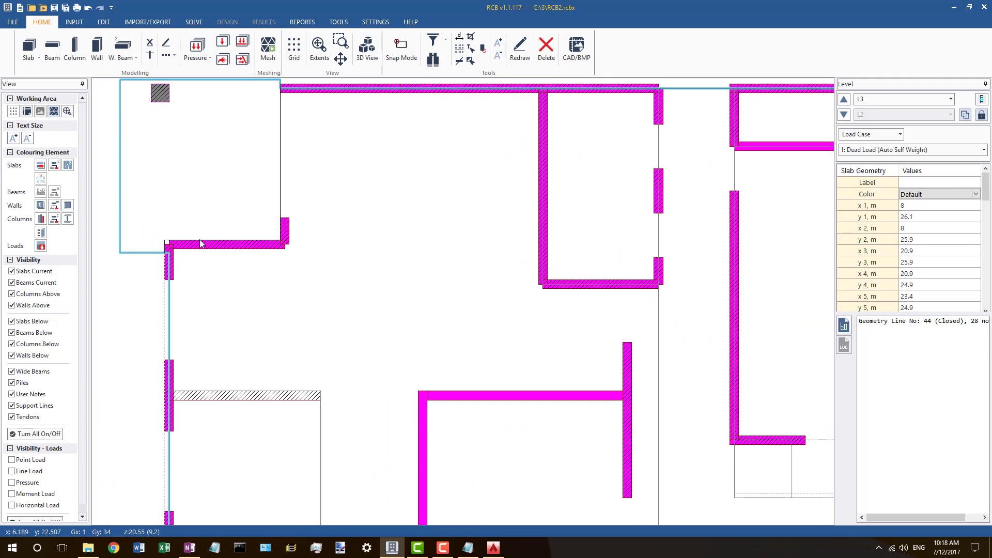
pyautogui.click(200, 243)
pyautogui.scroll(-5, 179, 268)
pyautogui.scroll(3, 487, 197)
pyautogui.scroll(2, 496, 197)
pyautogui.click(501, 215)
pyautogui.click(482, 189)
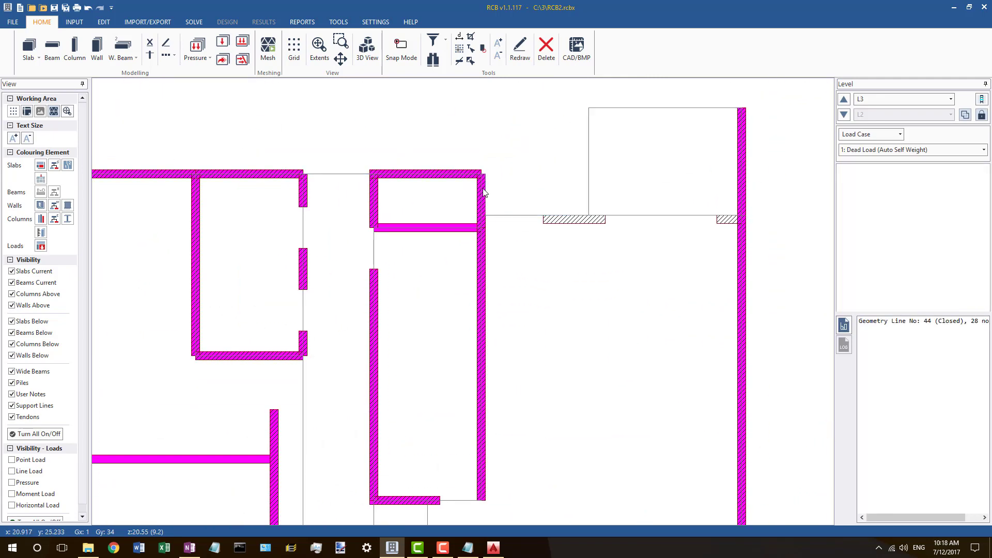
# Step: Move the slab outline's third and fourth nodes to x 20.8 m, onto the centreline of the vertical shaft wall
pyautogui.scroll(1, 435, 183)
pyautogui.click(335, 172)
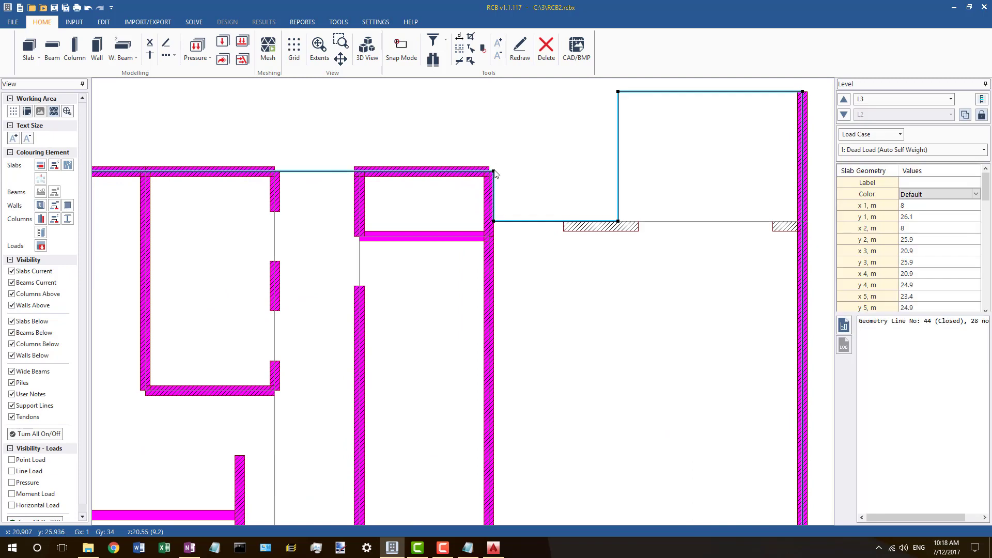
pyautogui.moveTo(493, 171); pyautogui.dragTo(488, 171)
pyautogui.moveTo(494, 221); pyautogui.dragTo(488, 221)
pyautogui.scroll(-2, 397, 249)
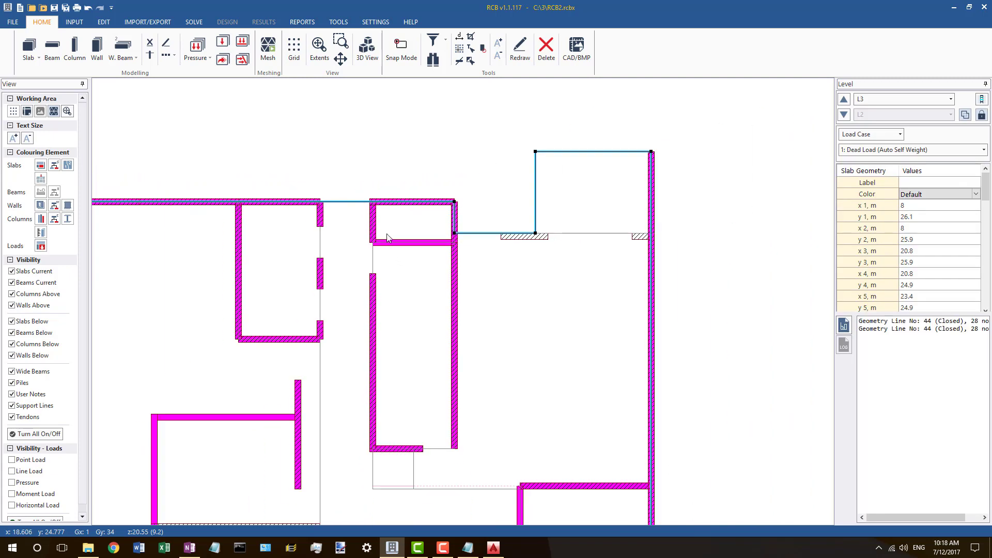
pyautogui.scroll(-3, 389, 234)
pyautogui.click(637, 200)
pyautogui.scroll(-3, 529, 165)
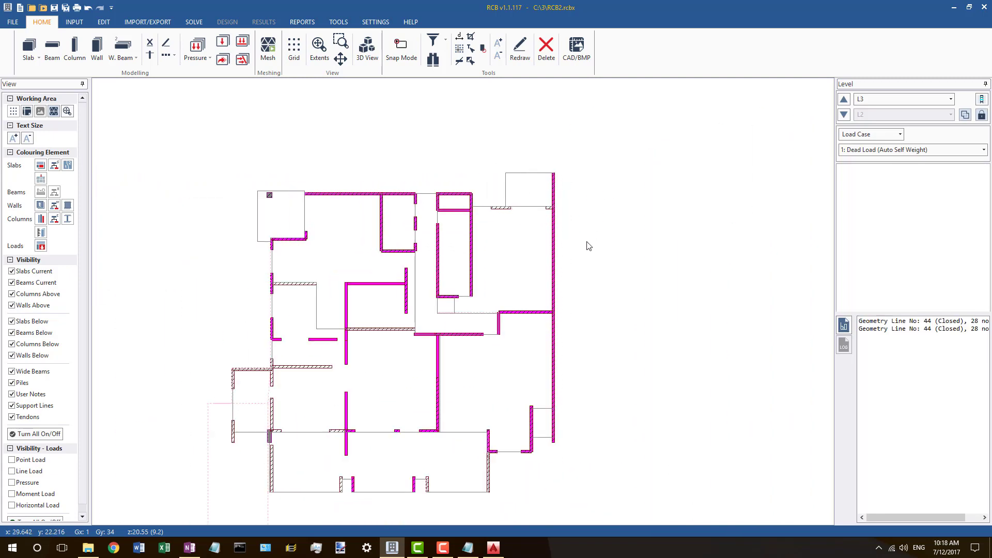
pyautogui.click(485, 206)
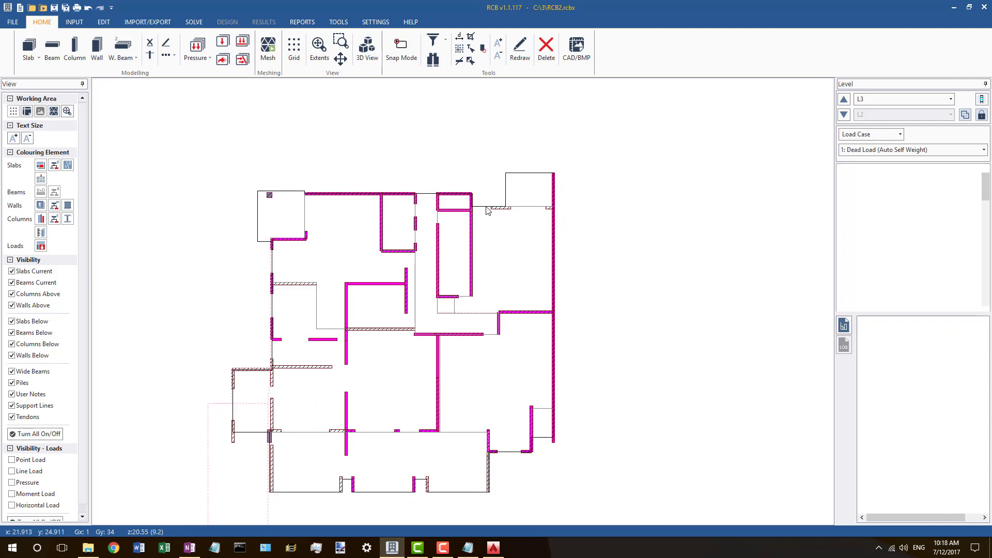
pyautogui.click(479, 187)
# Step: Regenerate the finite element mesh with Update Mesh enabled and close the report to view the level L3 mesh
pyautogui.hotkey('ctrl', 'm')
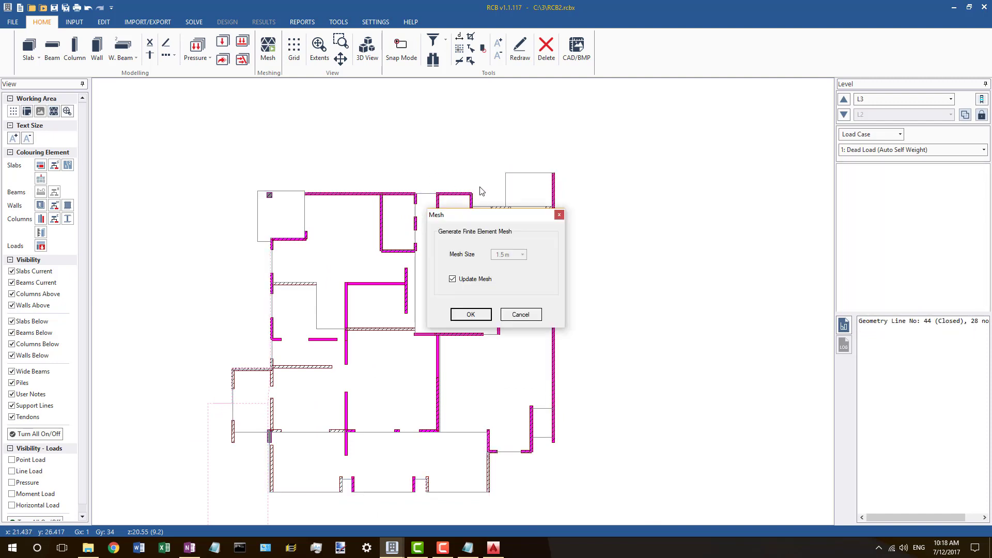
pyautogui.click(471, 315)
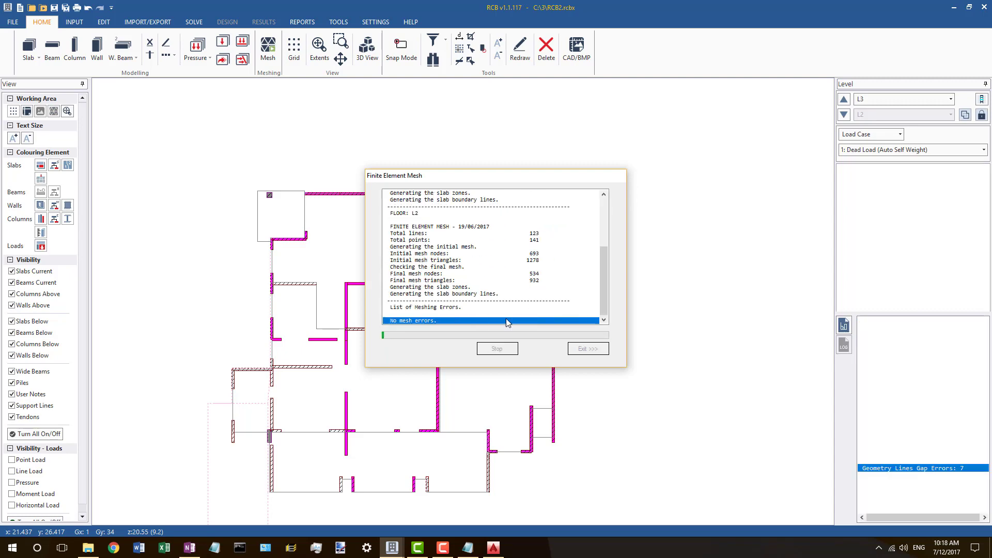
pyautogui.click(586, 350)
pyautogui.scroll(5, 286, 285)
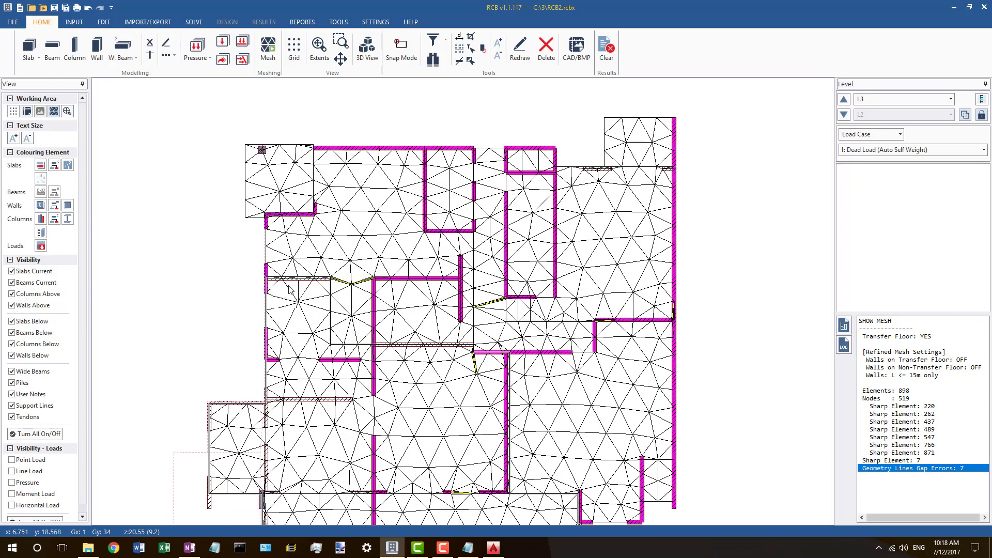
# Step: Examine the outer slab edge line along the left side of level L3
pyautogui.click(242, 210)
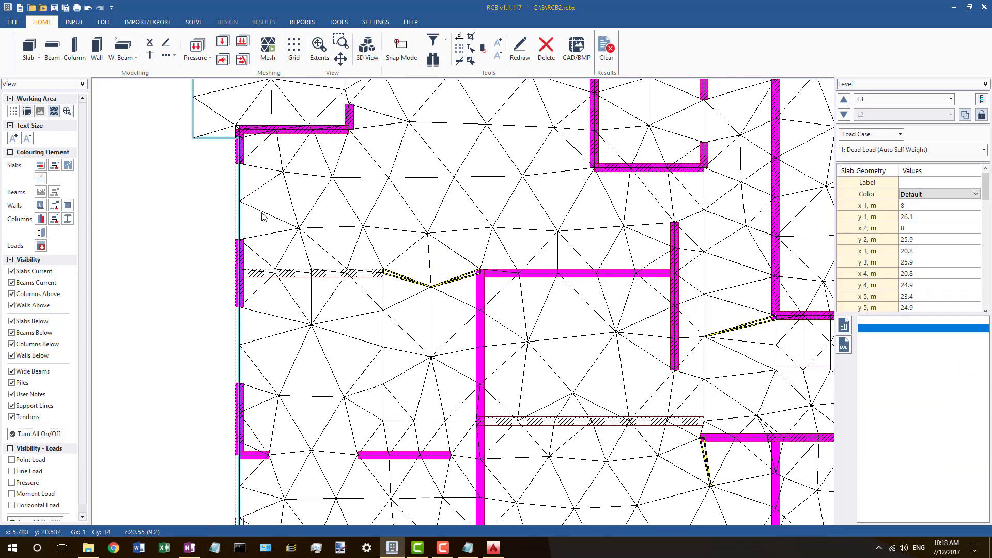
pyautogui.scroll(-5, 605, 296)
pyautogui.click(706, 289)
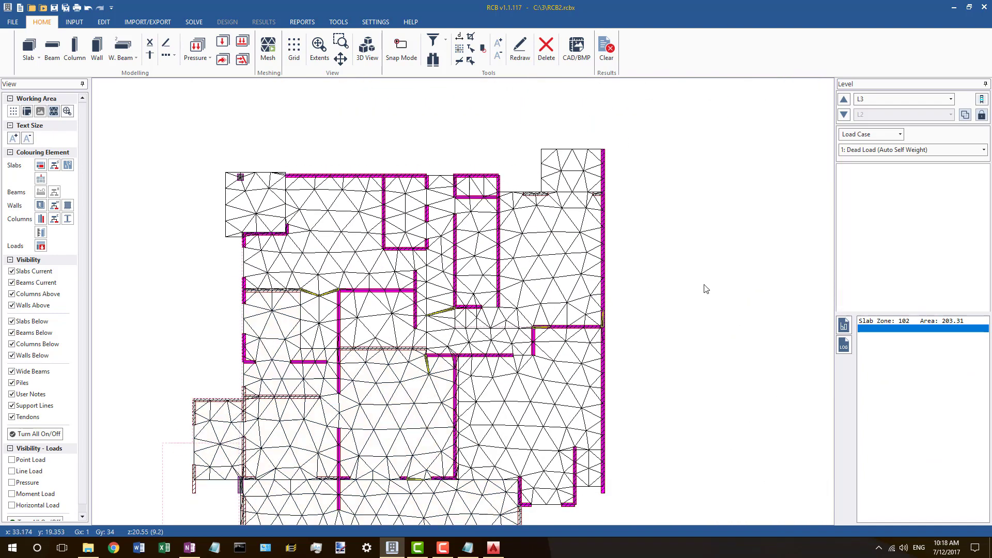
# Step: Switch to level L4 and display only the current level's slabs
pyautogui.click(845, 101)
pyautogui.scroll(-2, 452, 190)
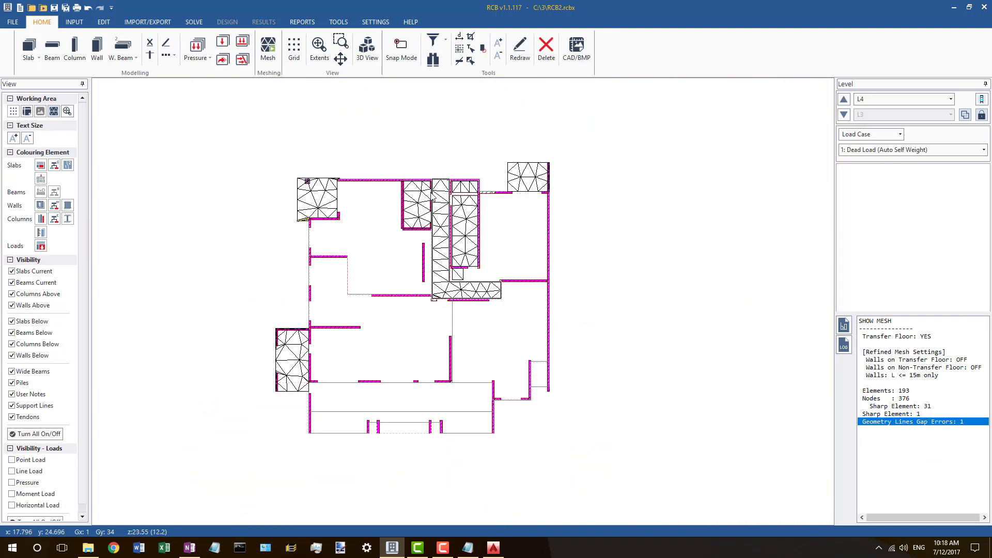
pyautogui.press('Escape')
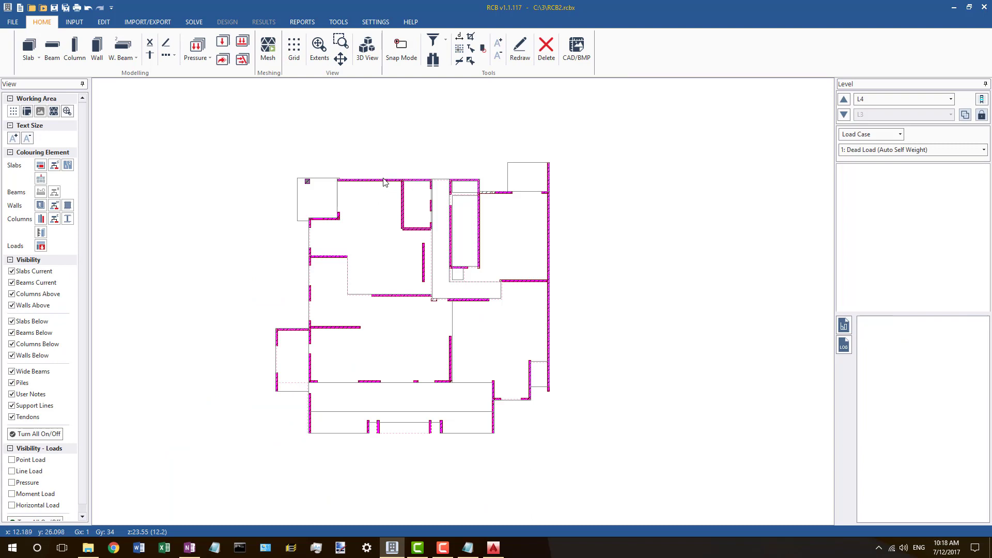
pyautogui.click(374, 180)
pyautogui.click(327, 179)
pyautogui.click(419, 199)
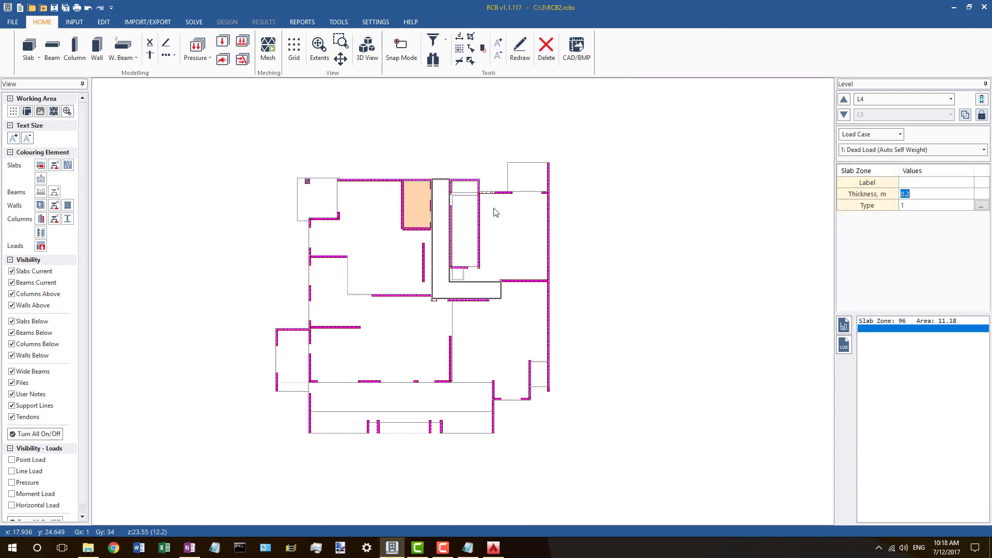
pyautogui.click(35, 434)
pyautogui.click(11, 271)
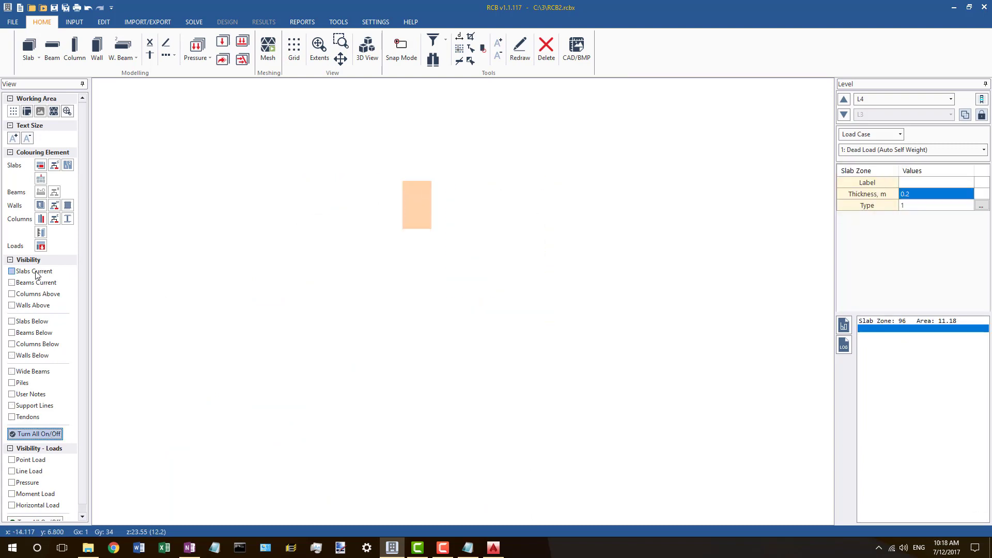
# Step: Examine the separate geometry lines that form the slab perimeter on level L4
pyautogui.click(377, 180)
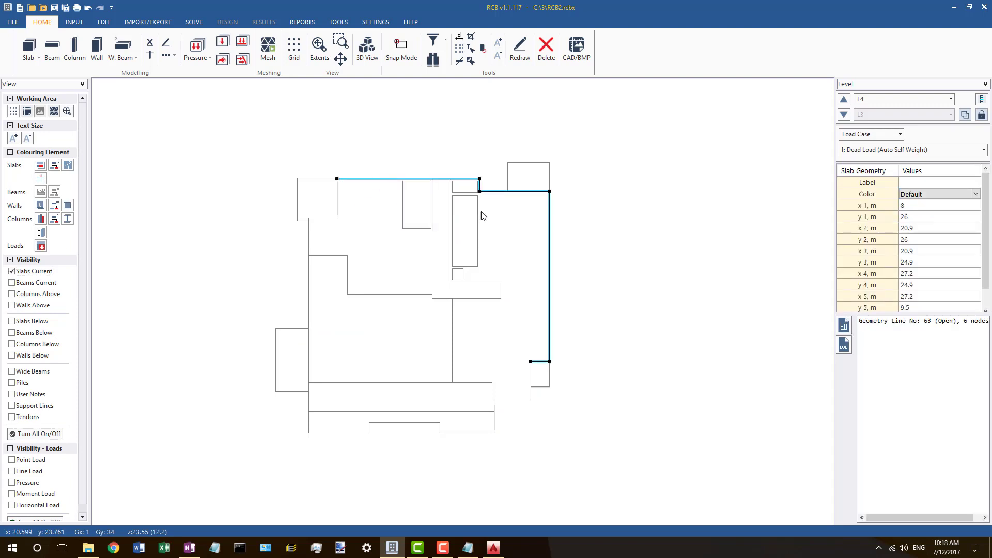
pyautogui.click(351, 435)
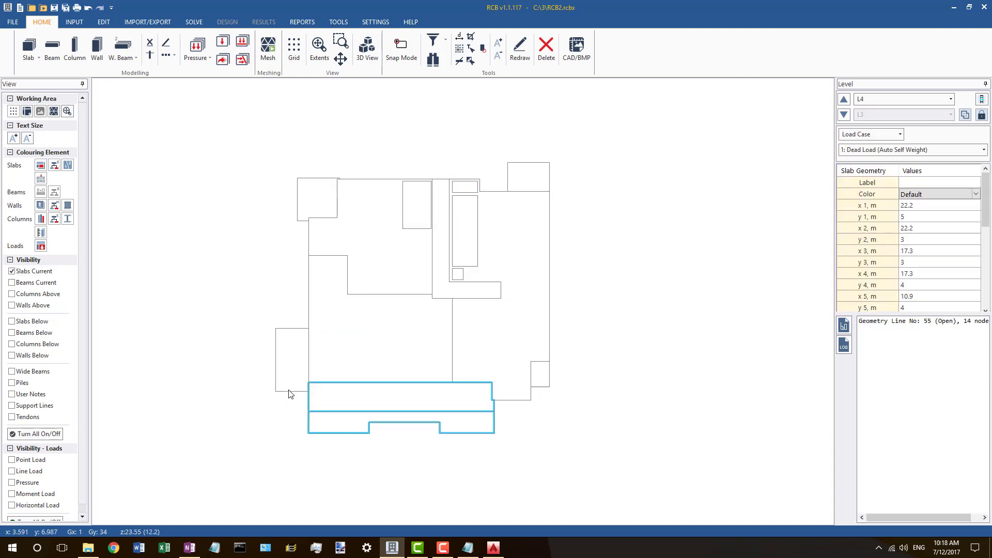
pyautogui.click(304, 328)
pyautogui.click(309, 311)
pyautogui.click(300, 222)
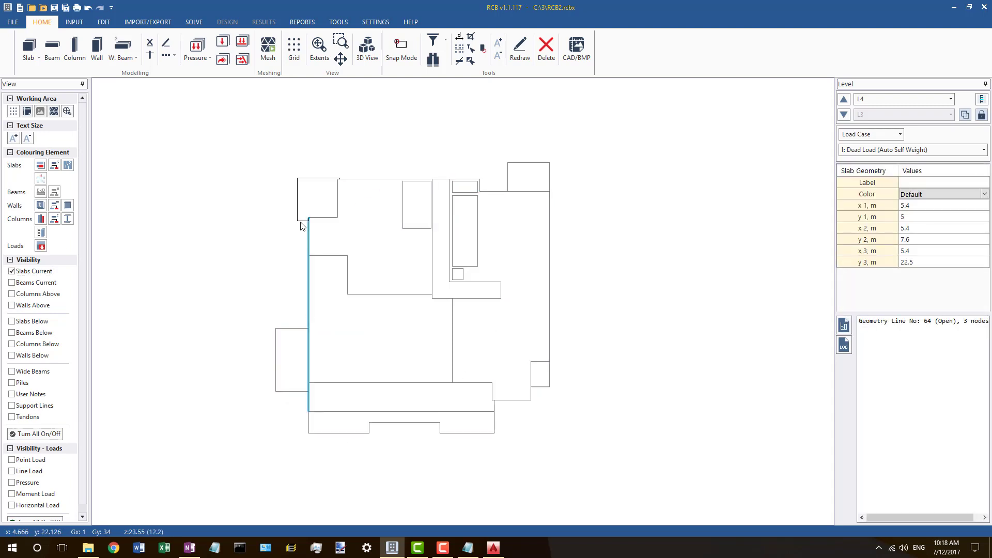
pyautogui.click(372, 195)
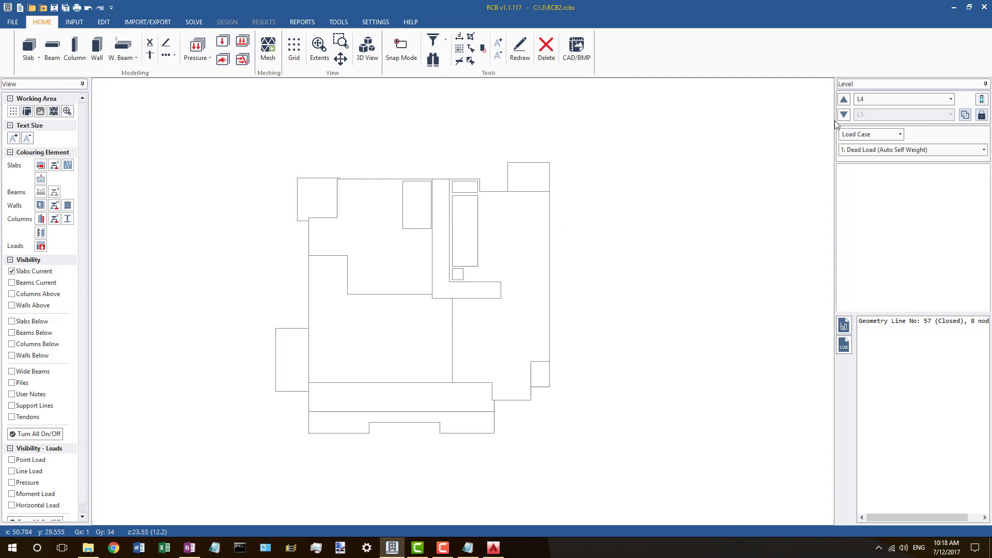
# Step: Show the slabs below and compare the upper perimeter line of L4 with them
pyautogui.click(32, 323)
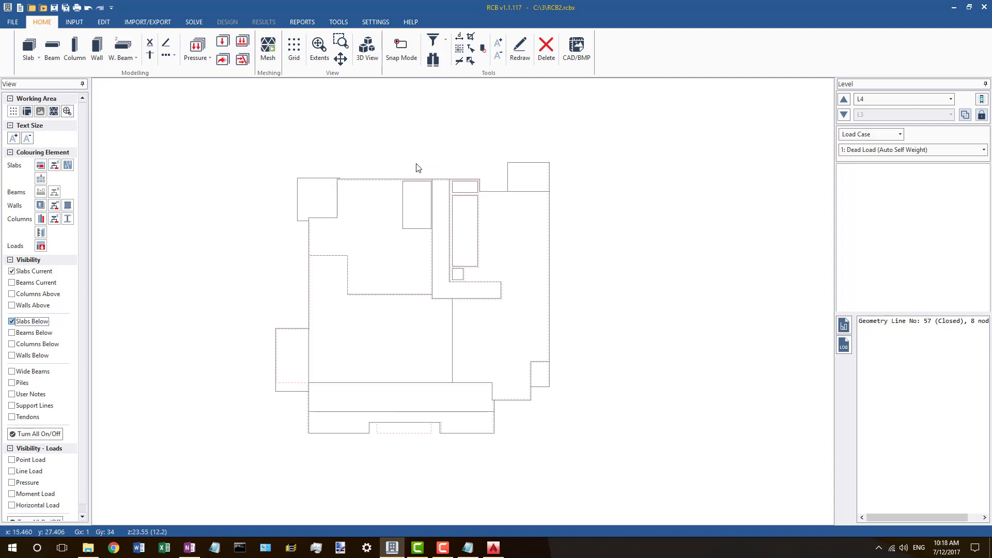
pyautogui.click(377, 181)
pyautogui.scroll(3, 333, 178)
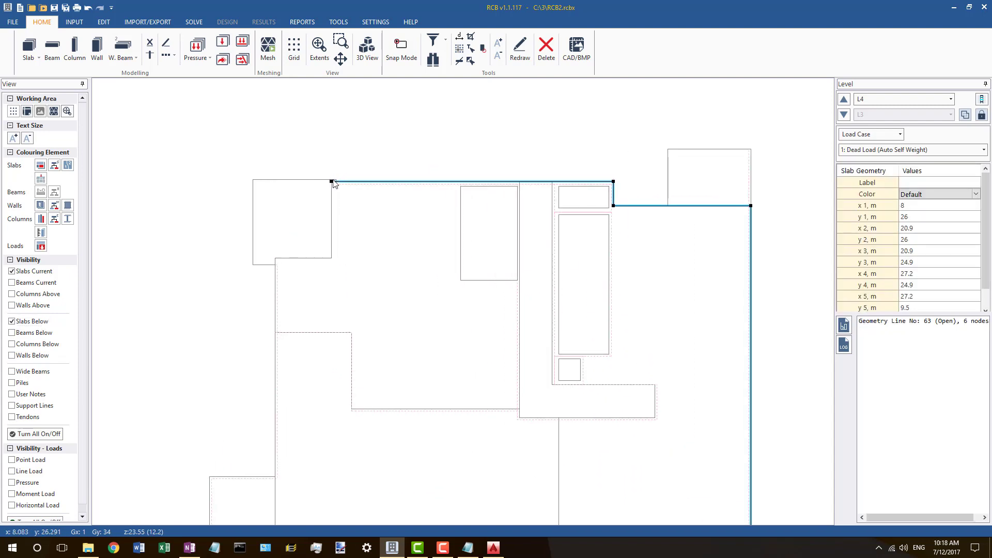
pyautogui.scroll(-6, 403, 172)
pyautogui.press('Escape')
# Step: Try tracing a new L4 slab outline from the upper-left balcony down the left edge to the lower-left balcony
pyautogui.click(29, 47)
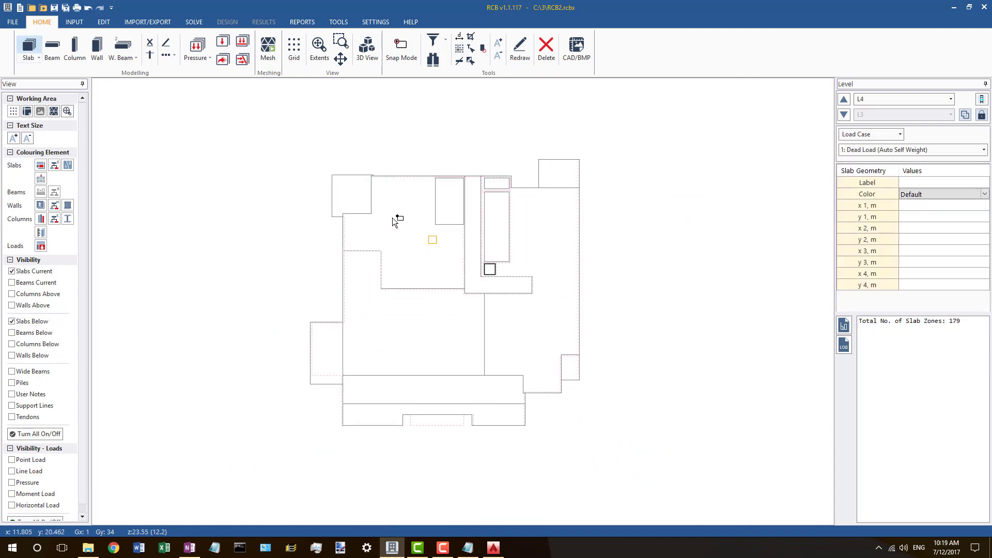
pyautogui.scroll(10, 397, 179)
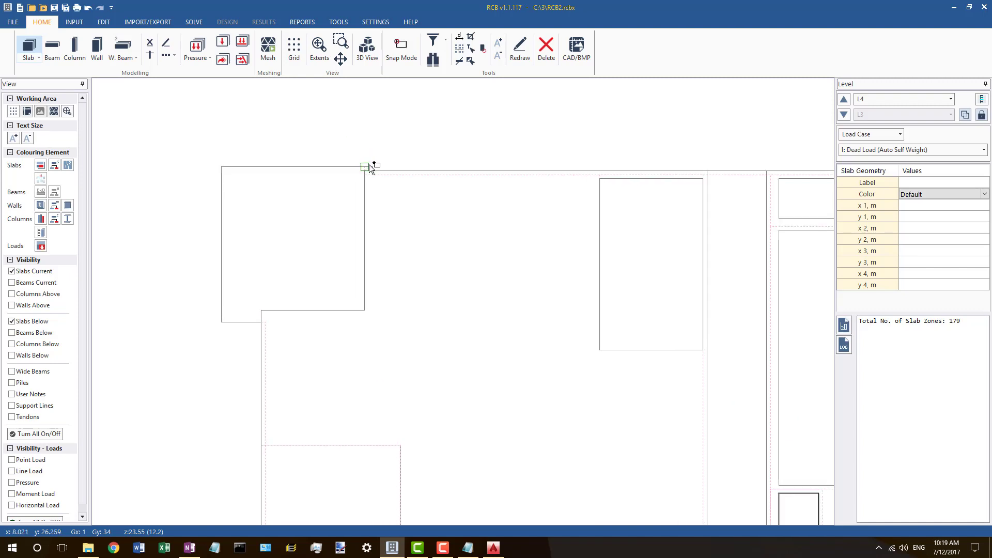
pyautogui.click(370, 168)
pyautogui.click(216, 167)
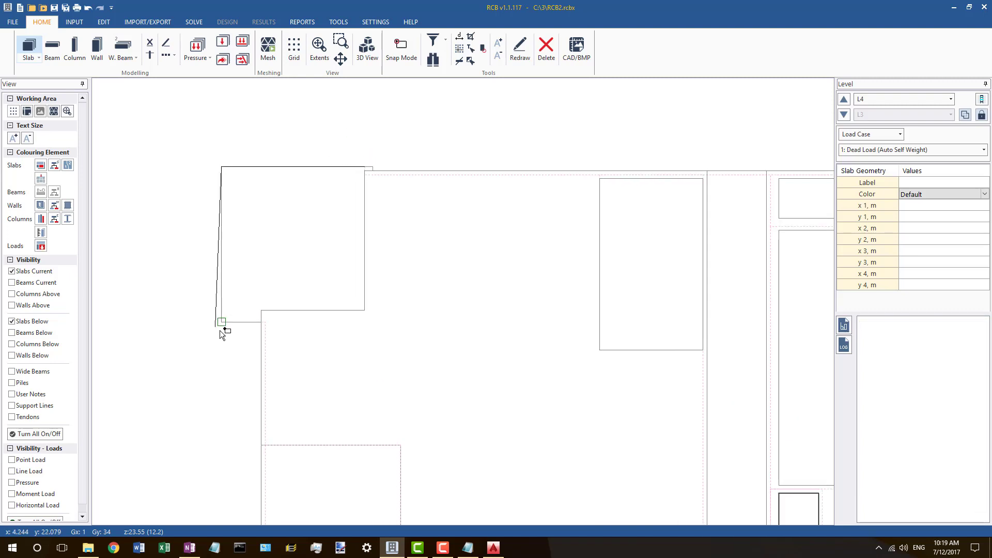
pyautogui.click(221, 325)
pyautogui.click(263, 324)
pyautogui.scroll(-2, 280, 244)
pyautogui.scroll(-2, 288, 232)
pyautogui.scroll(2, 301, 413)
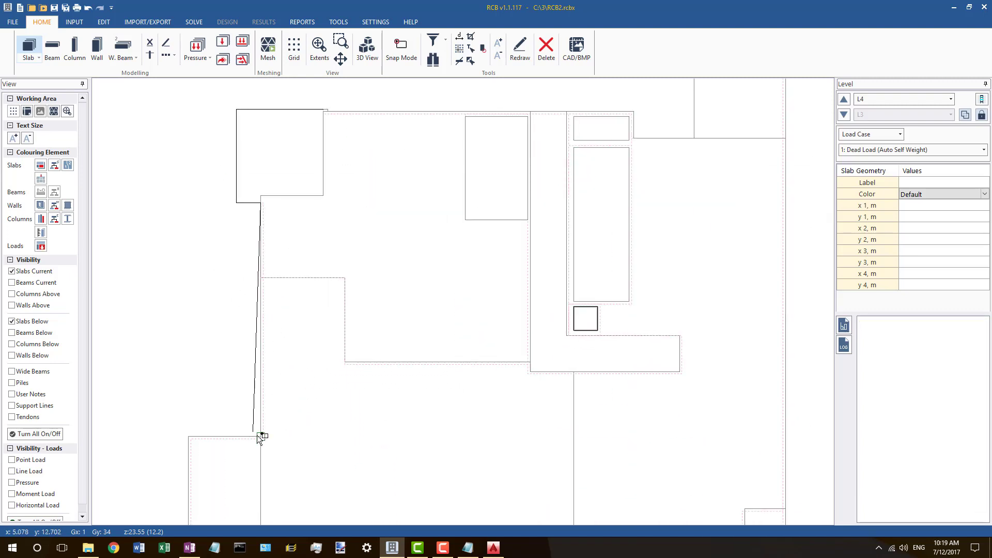
pyautogui.click(260, 436)
# Step: Extend the trial outline around the lower-left balcony and along the bottom edge to the recess
pyautogui.scroll(-2, 202, 350)
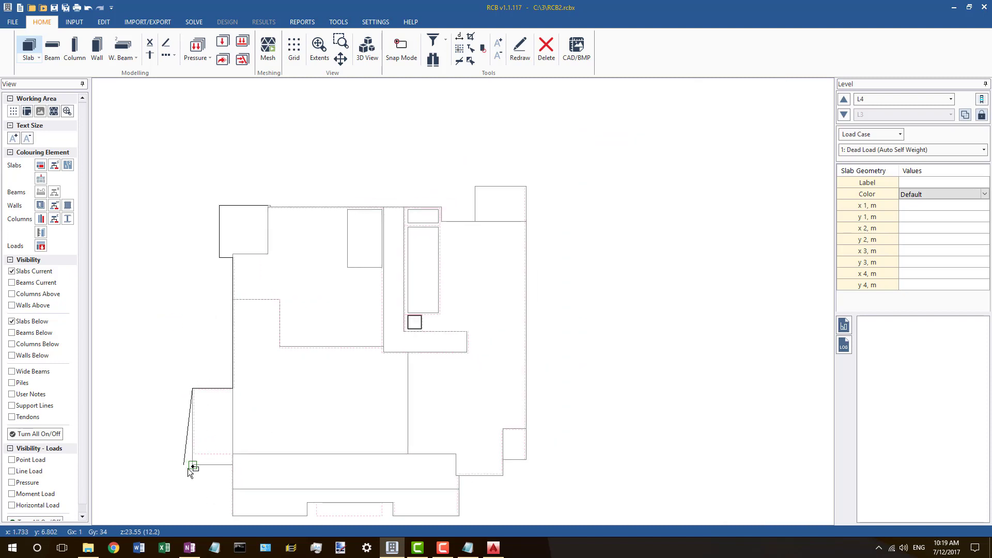
pyautogui.scroll(5, 228, 469)
pyautogui.click(241, 466)
pyautogui.scroll(-4, 232, 338)
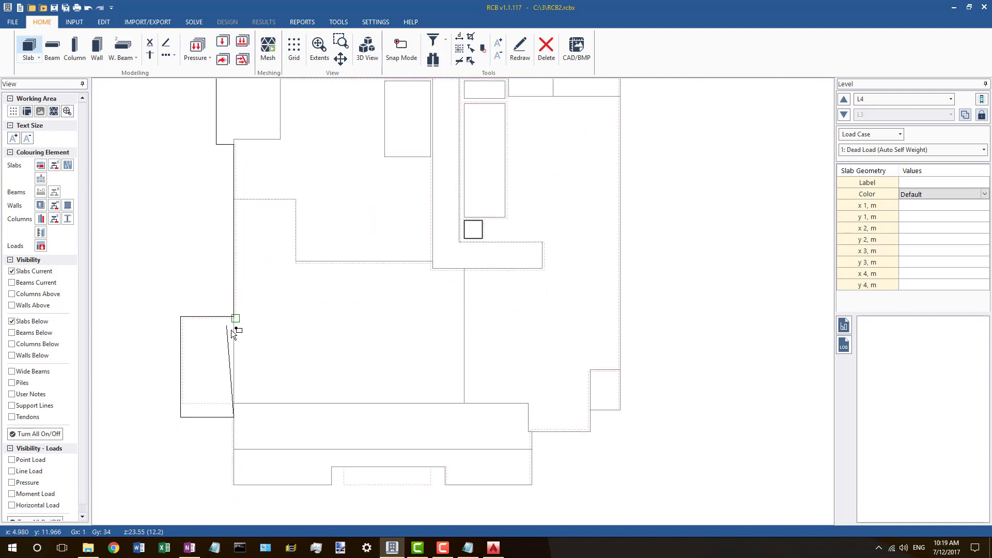
pyautogui.click(240, 495)
pyautogui.click(334, 487)
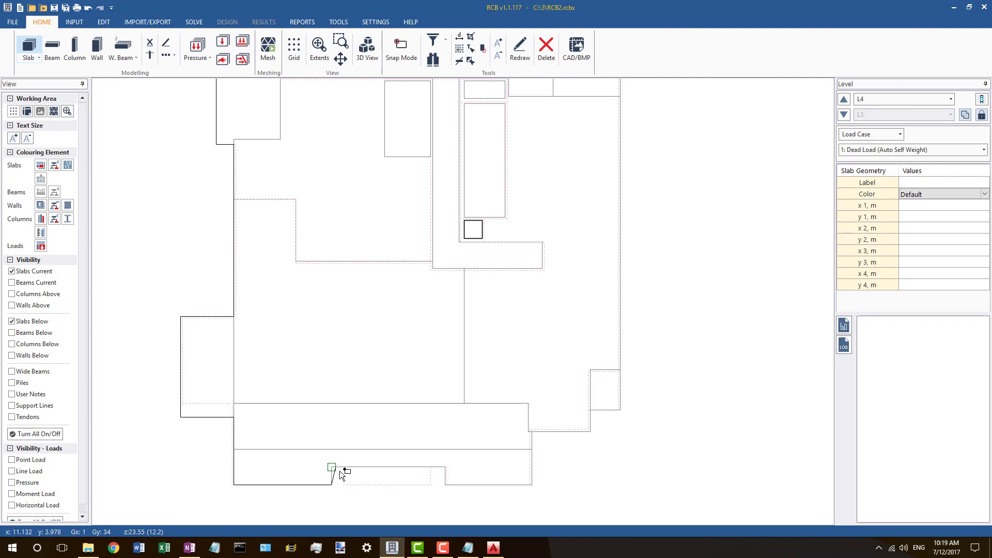
# Step: Extend the trial outline past the bottom recess and around the stepped lower-right corner
pyautogui.click(446, 486)
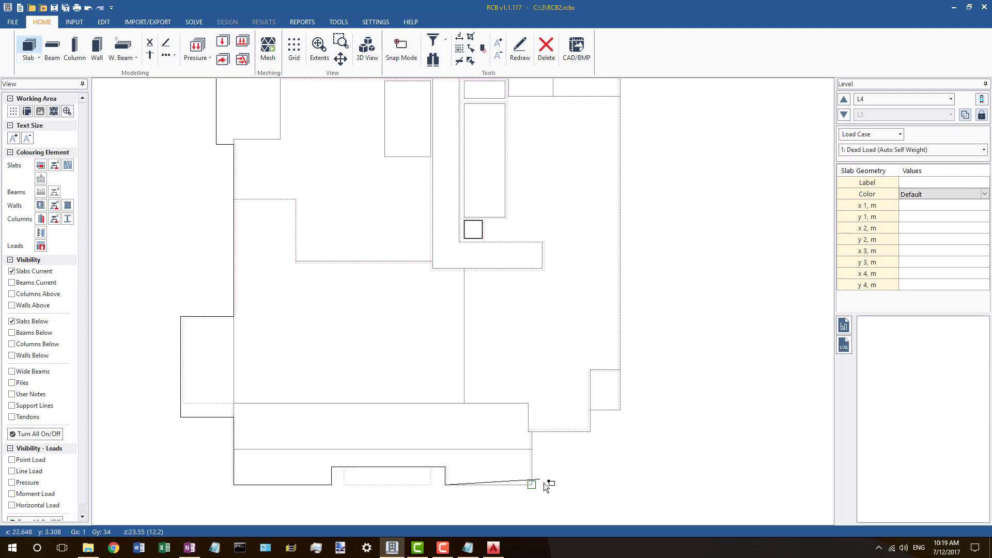
pyautogui.click(537, 488)
pyautogui.click(538, 433)
pyautogui.scroll(-4, 613, 442)
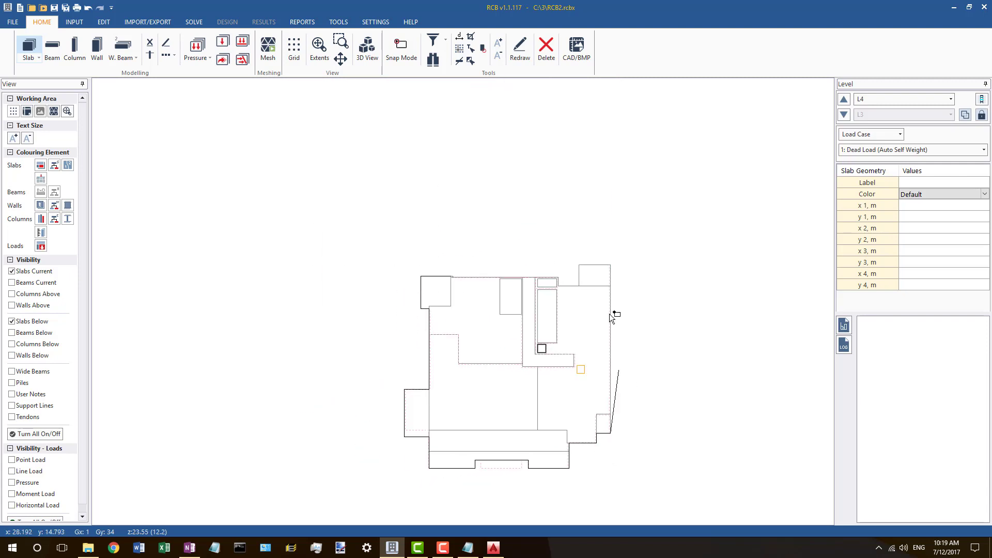
pyautogui.scroll(3, 630, 247)
# Step: Run the trial outline around the upper-right block to the upper edge and finish it there
pyautogui.click(603, 274)
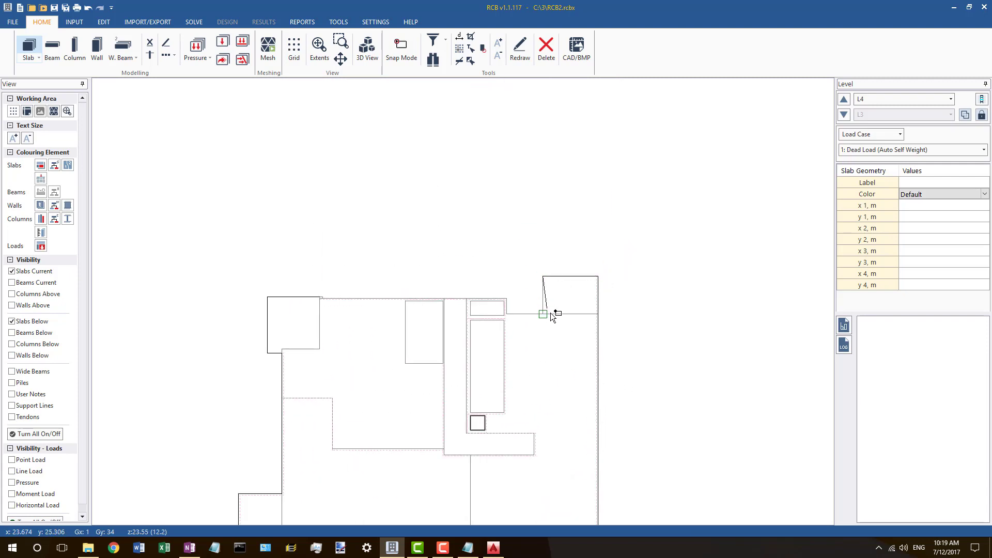
pyautogui.click(515, 305)
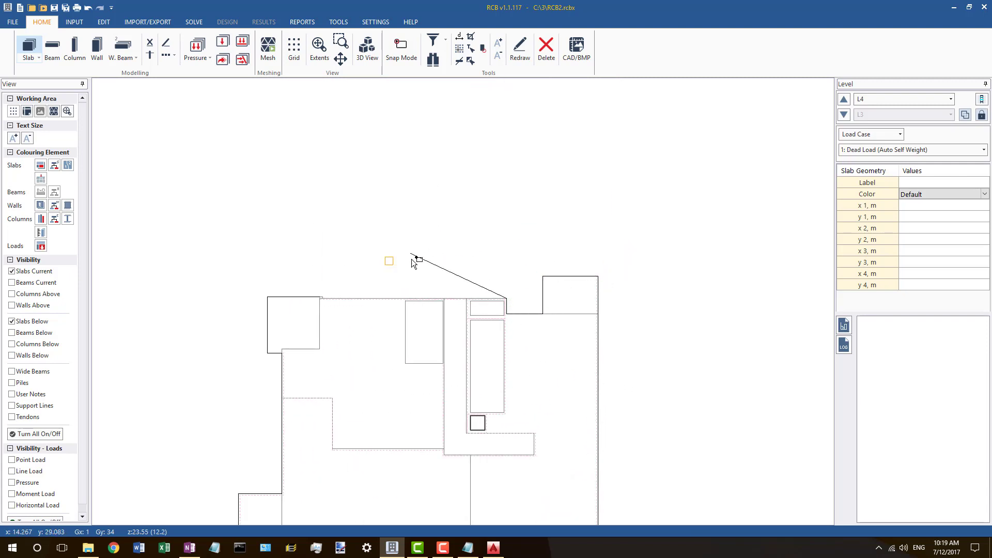
pyautogui.rightClick(349, 260)
pyautogui.click(362, 269)
pyautogui.click(491, 308)
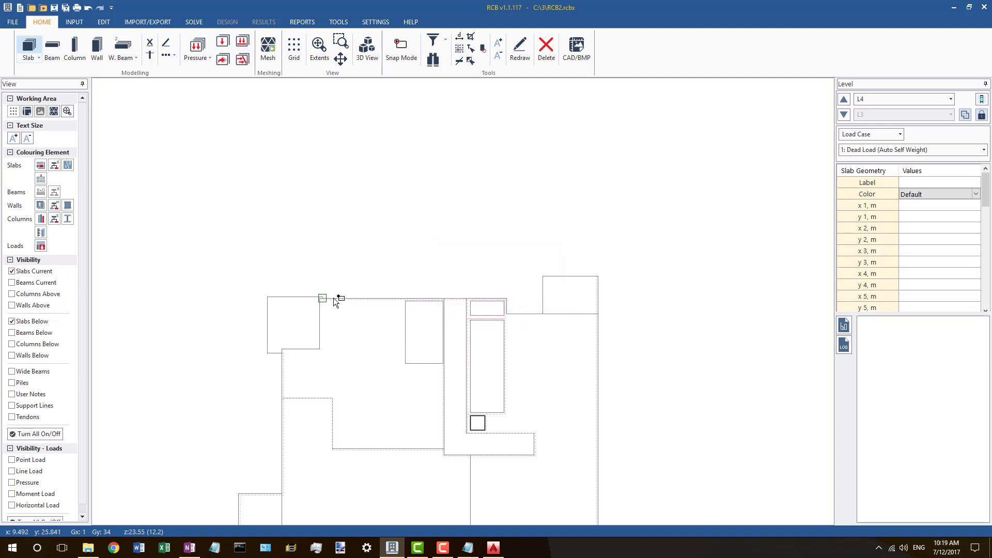
pyautogui.press('Escape')
# Step: Start a fresh L4 slab outline around the upper-left balcony, beginning just beyond its upper-right corner
pyautogui.scroll(2, 317, 301)
pyautogui.press('space')
pyautogui.scroll(5, 297, 298)
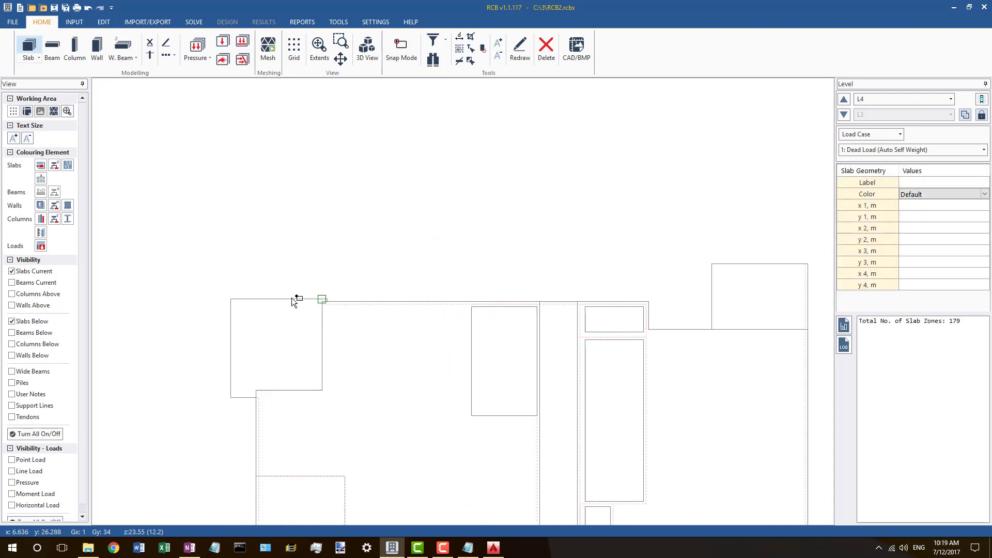
pyautogui.click(346, 305)
pyautogui.click(140, 308)
pyautogui.scroll(-2, 155, 330)
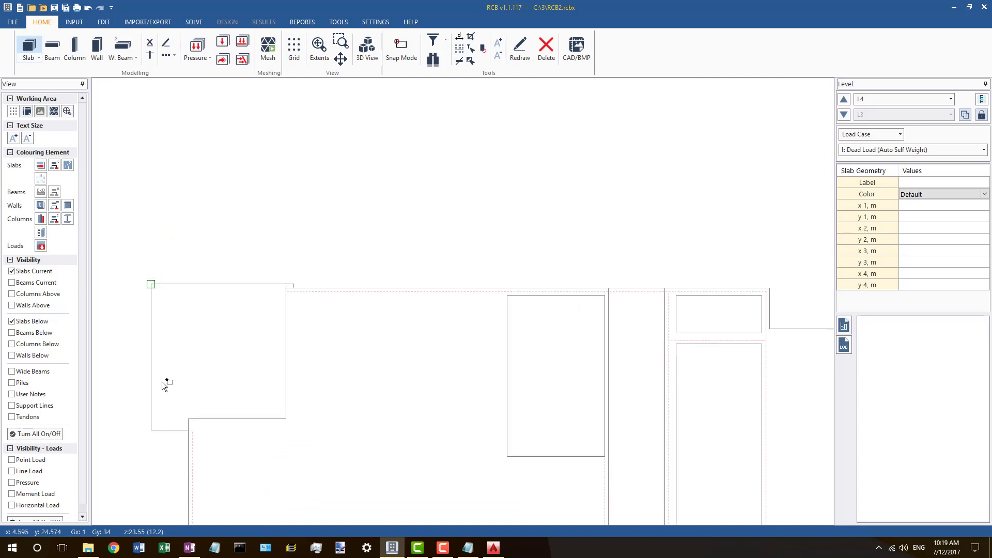
pyautogui.click(189, 430)
# Step: Continue the slab outline down the building's left edge and around the lower-left balcony
pyautogui.scroll(-4, 194, 277)
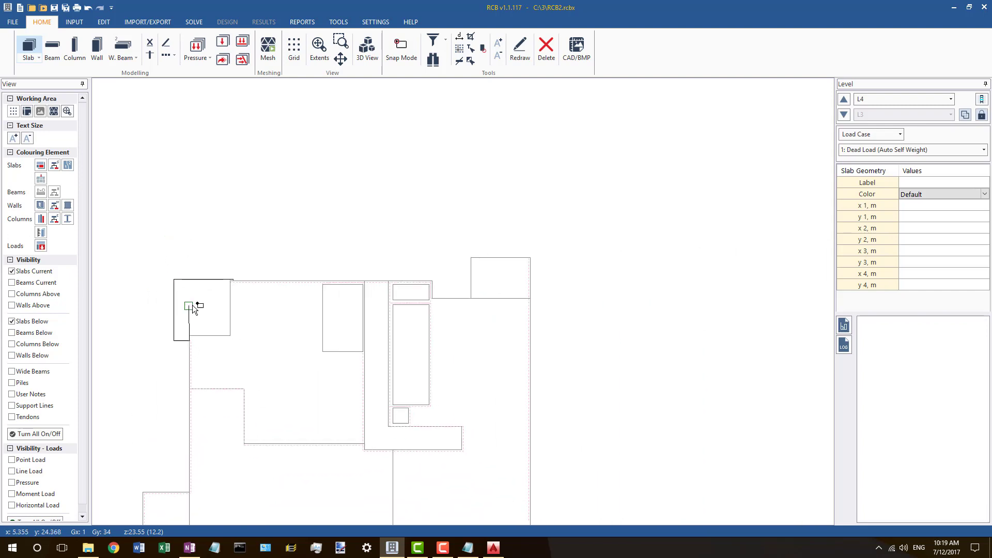
pyautogui.scroll(3, 209, 426)
pyautogui.scroll(1, 209, 427)
pyautogui.click(205, 433)
pyautogui.click(130, 434)
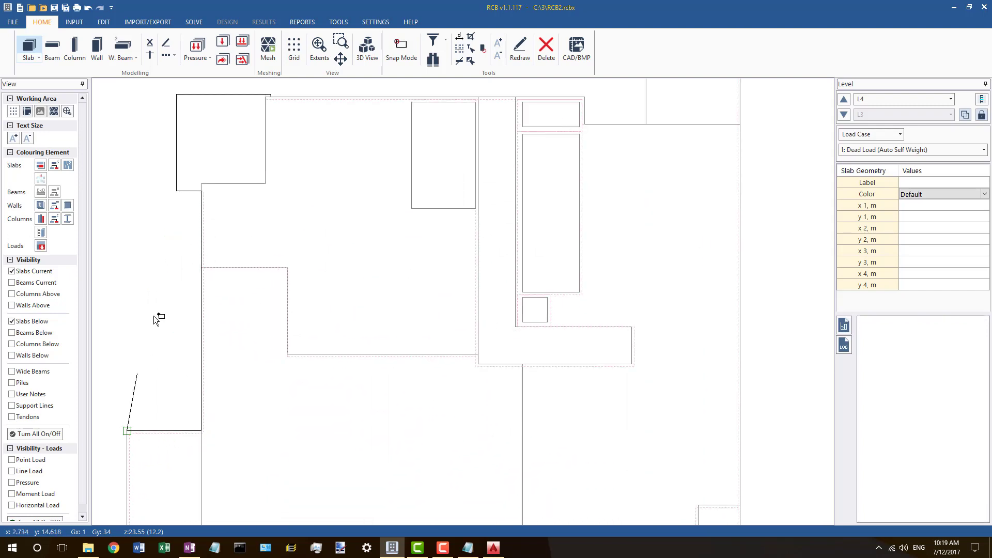
pyautogui.scroll(-6, 155, 315)
pyautogui.scroll(5, 145, 402)
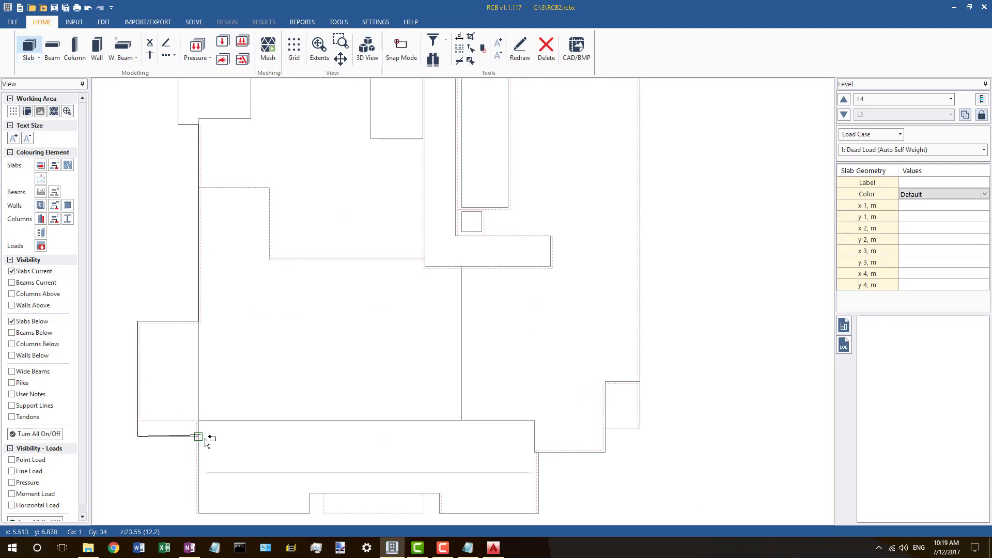
pyautogui.scroll(-3, 205, 442)
# Step: Continue the slab outline along the bottom edge, following the central recess and the lower-right corner
pyautogui.click(221, 497)
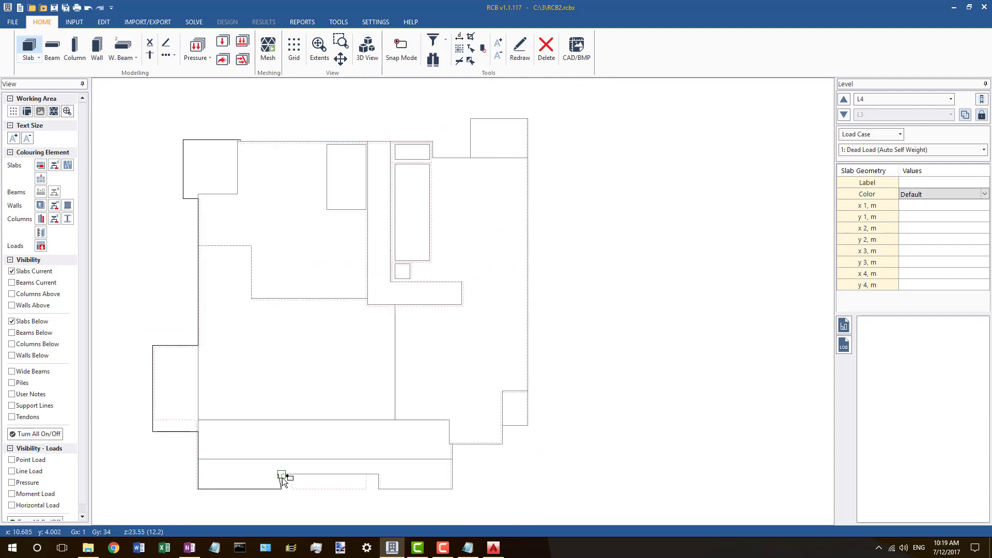
pyautogui.click(379, 474)
pyautogui.click(476, 496)
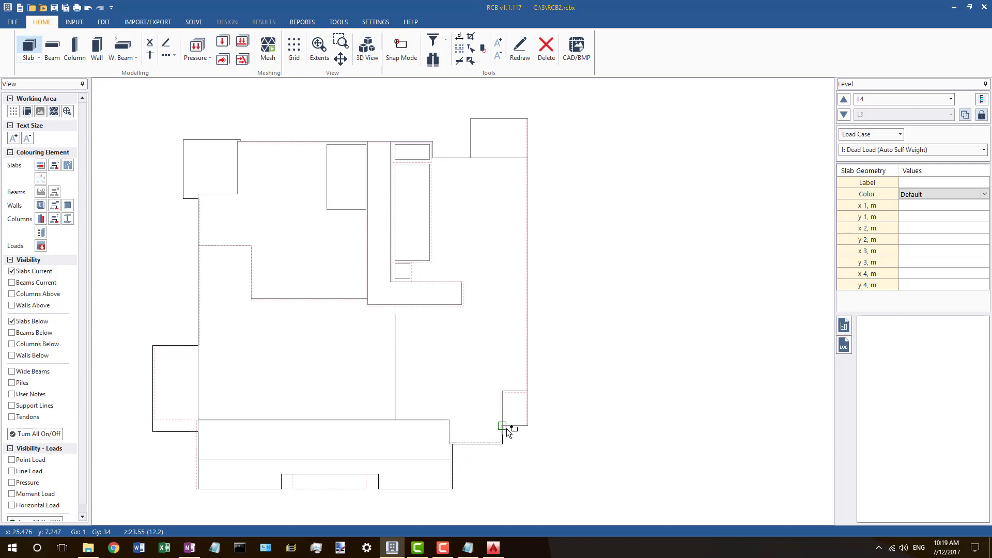
# Step: Take the slab outline up the right edge and around the upper-right block, ending it along the upper edge
pyautogui.scroll(-2, 557, 435)
pyautogui.scroll(3, 547, 222)
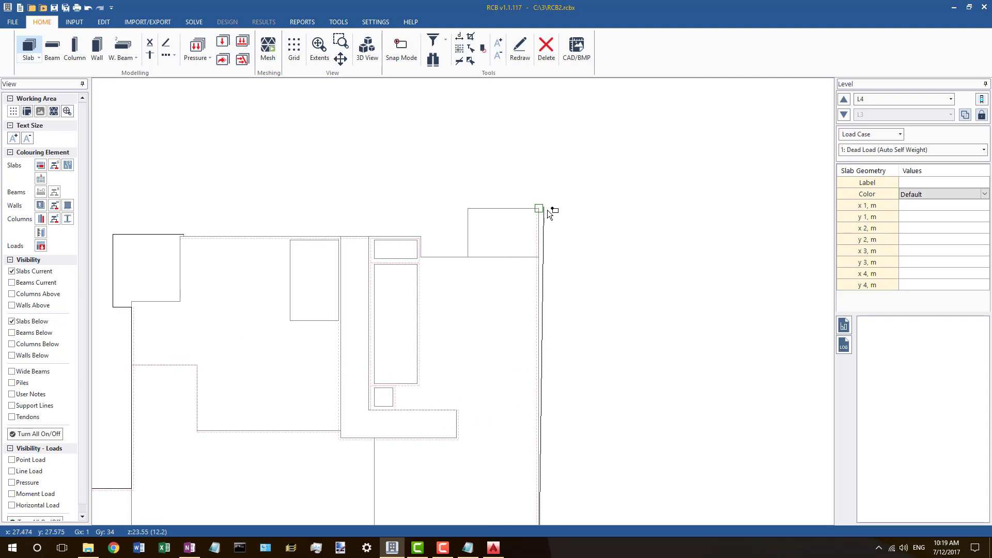
pyautogui.click(546, 213)
pyautogui.click(473, 262)
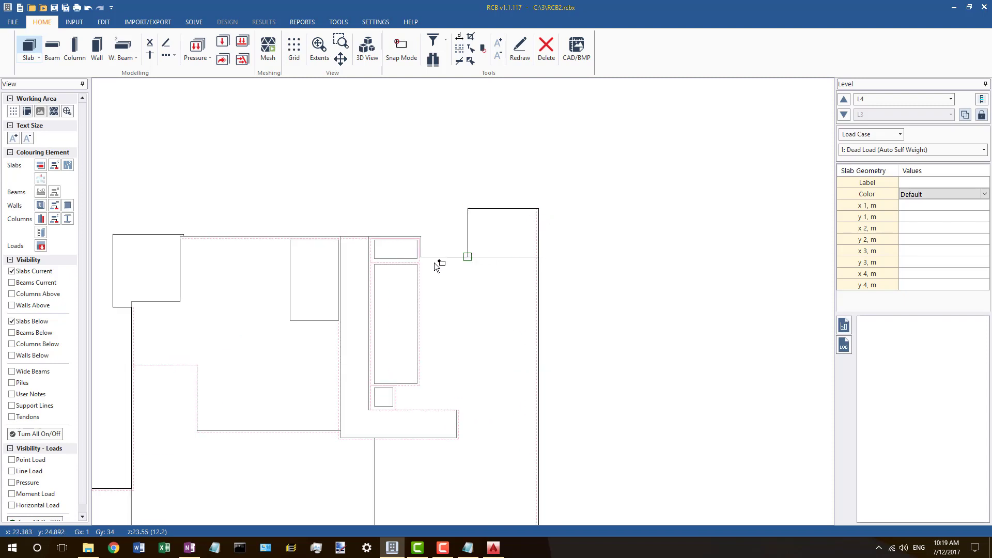
pyautogui.click(429, 241)
pyautogui.rightClick(316, 203)
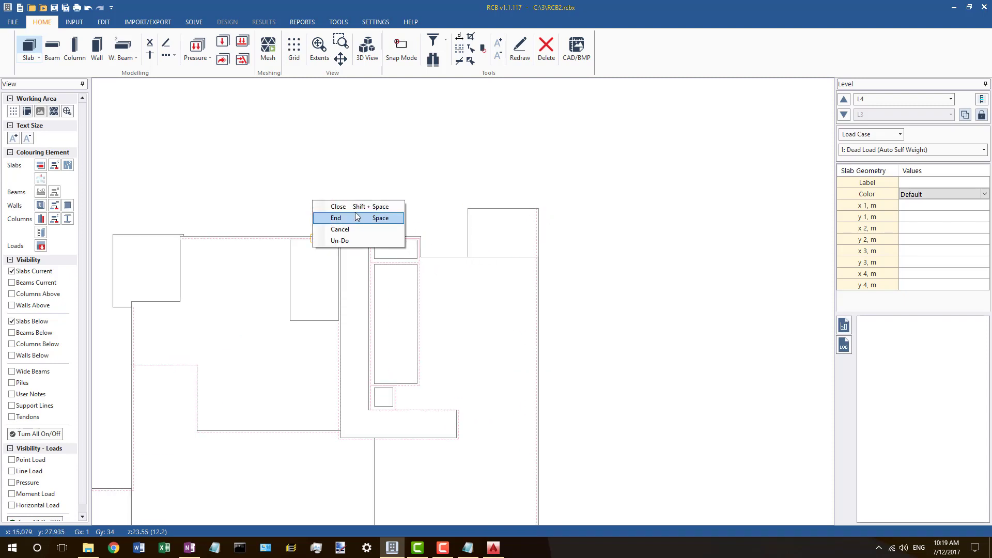
pyautogui.click(355, 213)
pyautogui.click(492, 309)
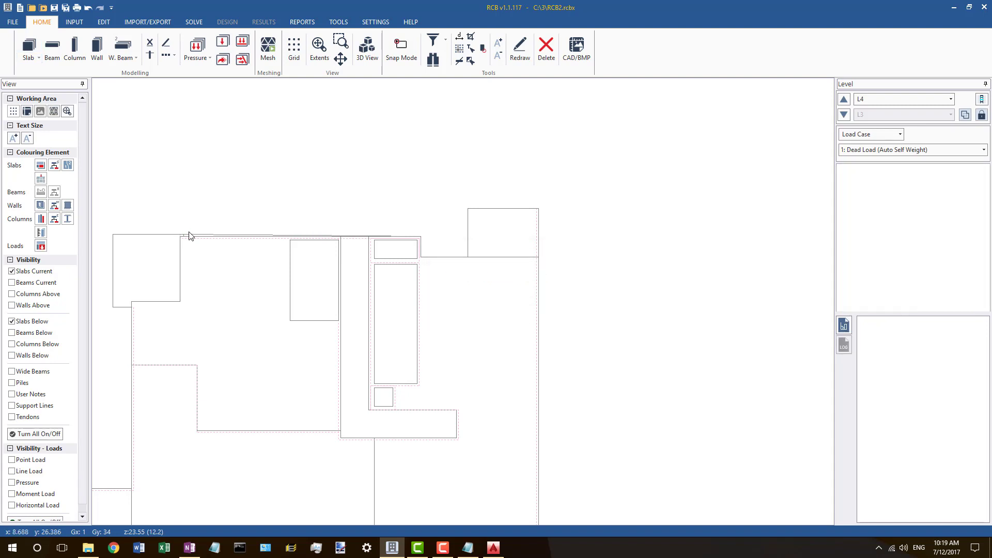
# Step: Correct the new slab outline at the upper-left balcony's upper-right corner, placing its nodes at x 8 with y 26.1 and y 26
pyautogui.scroll(2, 195, 238)
pyautogui.scroll(3, 195, 238)
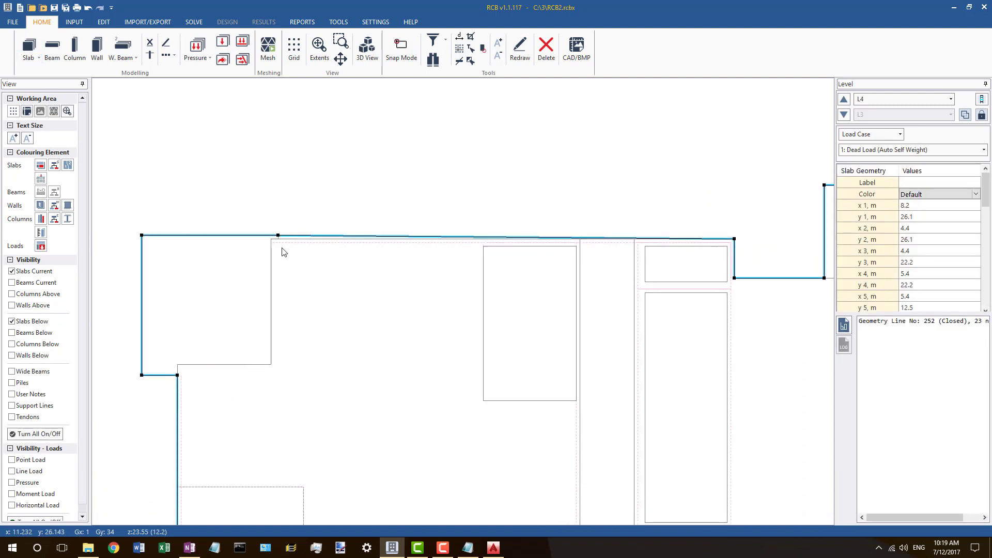
pyautogui.moveTo(318, 232)
pyautogui.mouseDown()
pyautogui.moveTo(274, 236)
pyautogui.moveTo(303, 231)
pyautogui.mouseUp()
pyautogui.rightClick(274, 236)
pyautogui.click(298, 293)
pyautogui.click(317, 234)
pyautogui.scroll(-5, 361, 192)
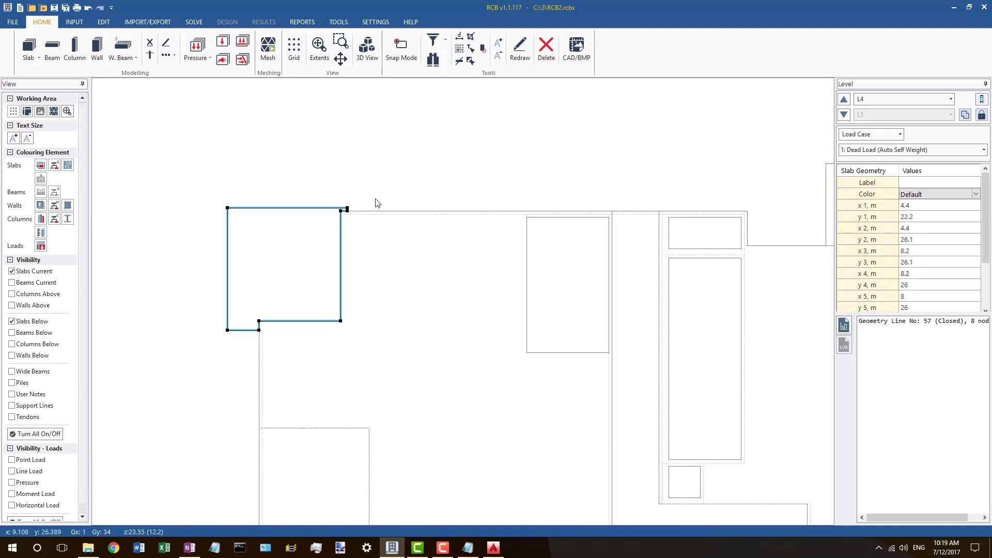
# Step: Explode the old eight-node closed geometry line around the upper-left balcony into separate lines
pyautogui.scroll(2, 318, 215)
pyautogui.rightClick(353, 206)
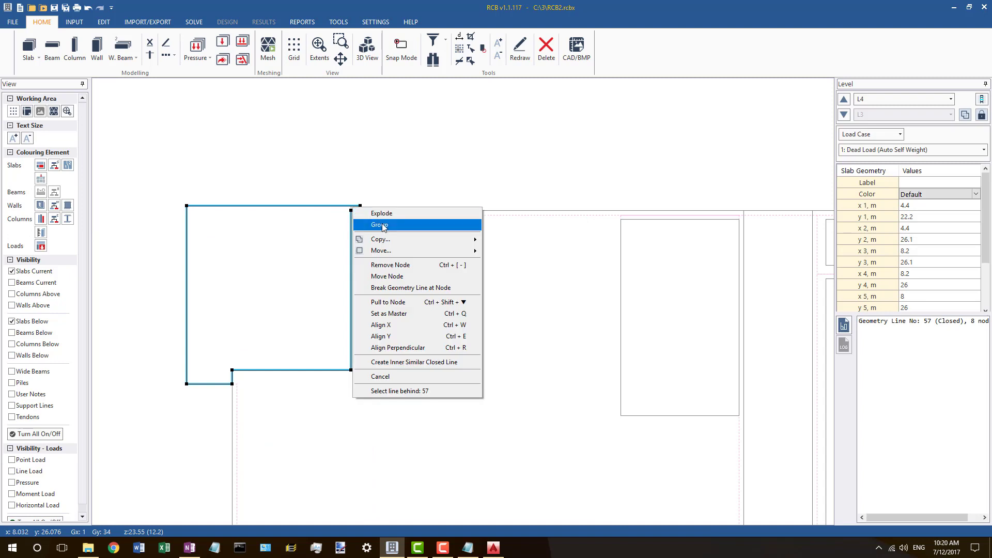
pyautogui.click(393, 232)
pyautogui.click(509, 308)
pyautogui.scroll(2, 362, 207)
# Step: Delete the short vertical segment beyond the balcony's upper-right corner and the exploded line along its upper edge
pyautogui.click(357, 213)
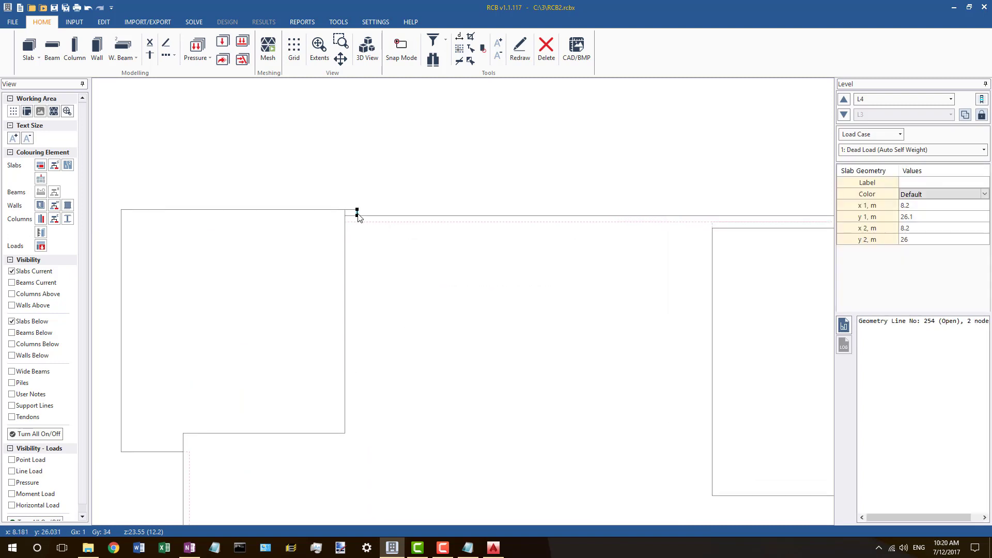
pyautogui.press('Delete')
pyautogui.press('Return')
pyautogui.click(351, 210)
pyautogui.press('Delete')
pyautogui.press('Return')
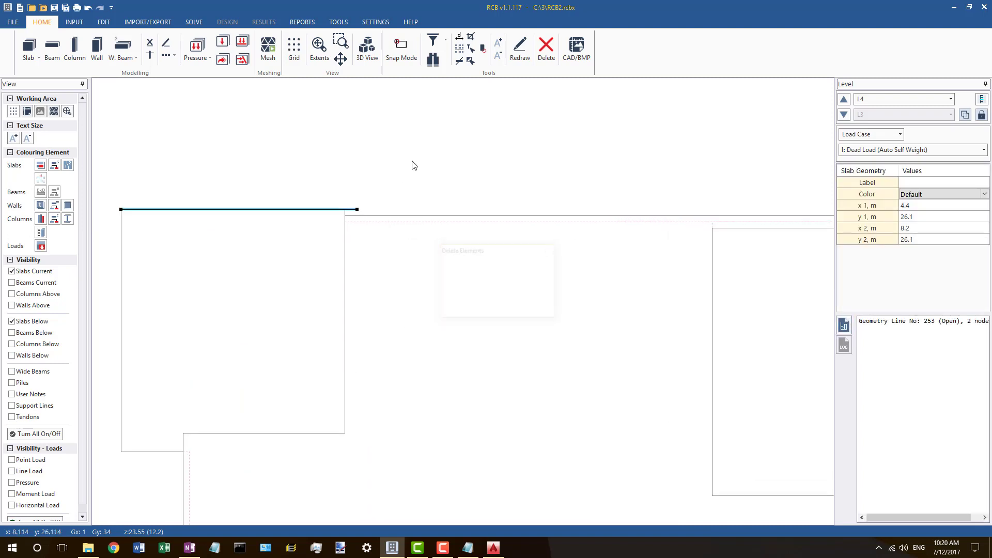
# Step: Delete the exploded geometry line along the upper-left balcony's left edge
pyautogui.scroll(-2, 412, 163)
pyautogui.scroll(2, 227, 262)
pyautogui.click(197, 253)
pyautogui.press('Delete')
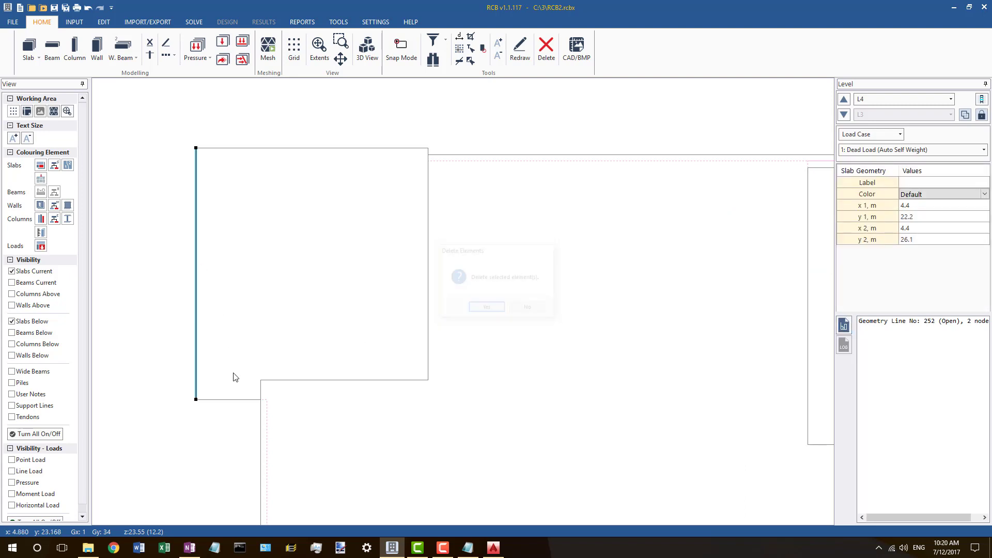
pyautogui.press('Return')
pyautogui.click(225, 400)
pyautogui.press('Escape')
# Step: Examine the remaining balcony line, the complete closed slab outline and the rectangular opening near the upper edge
pyautogui.click(268, 380)
pyautogui.scroll(-5, 261, 210)
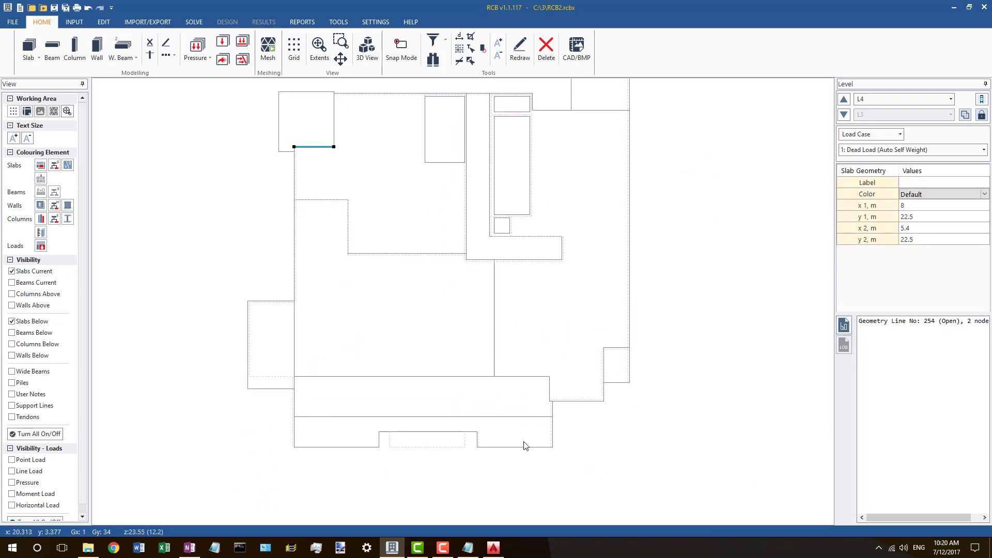
pyautogui.click(553, 438)
pyautogui.scroll(-7, 595, 434)
pyautogui.scroll(5, 663, 259)
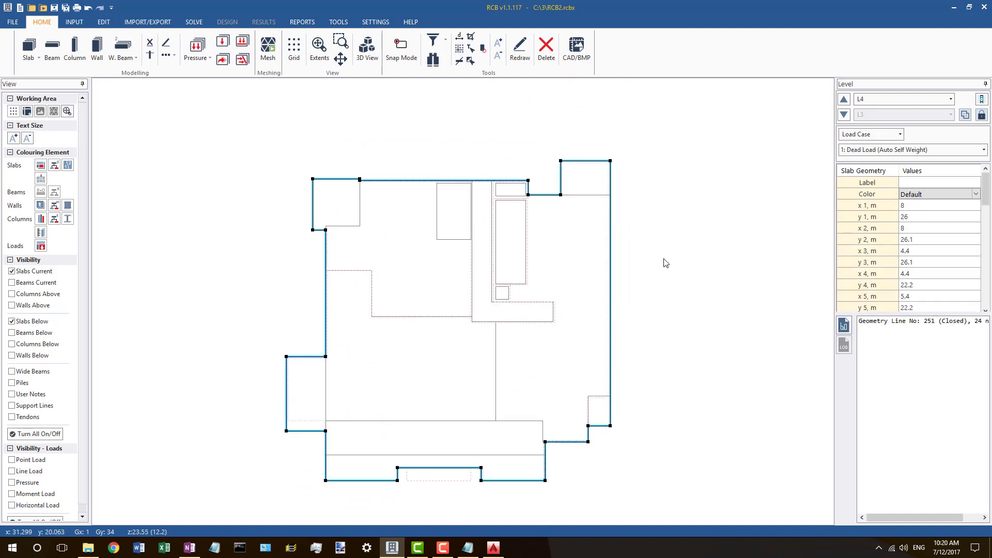
pyautogui.click(663, 260)
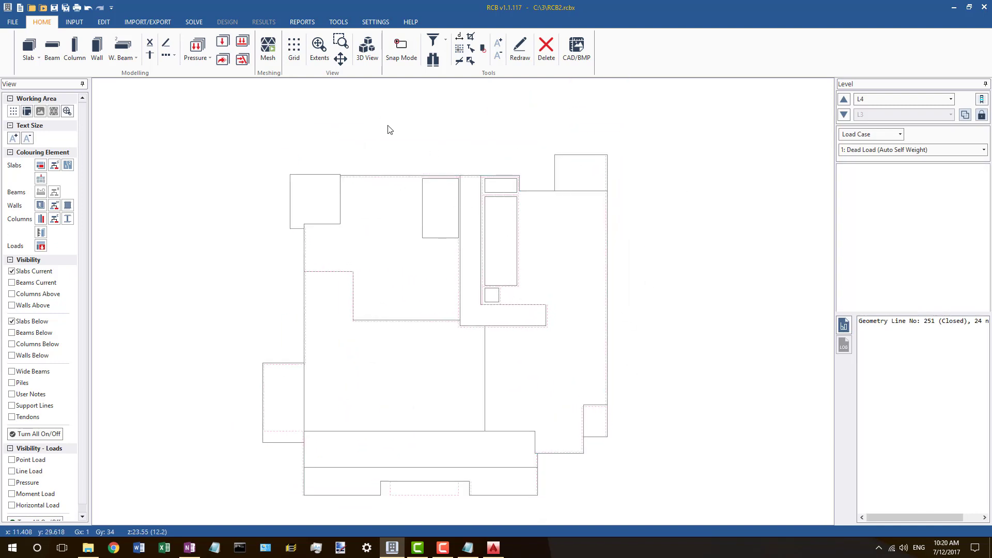
pyautogui.scroll(1, 449, 162)
pyautogui.scroll(3, 328, 258)
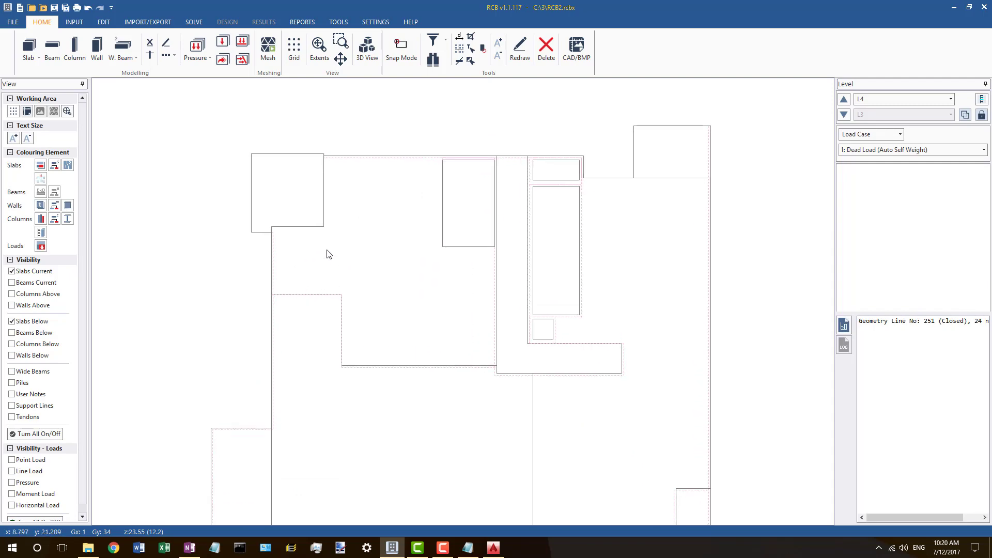
pyautogui.click(470, 168)
pyautogui.scroll(3, 427, 168)
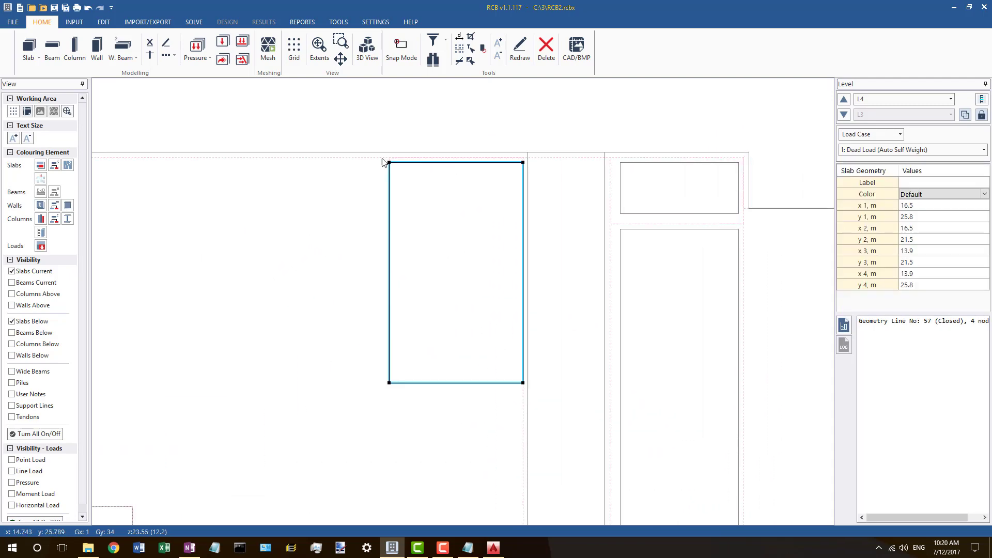
# Step: Make all element types visible and set the upper-edge wall just left of the rectangular opening as alignment master
pyautogui.click(35, 433)
pyautogui.click(35, 434)
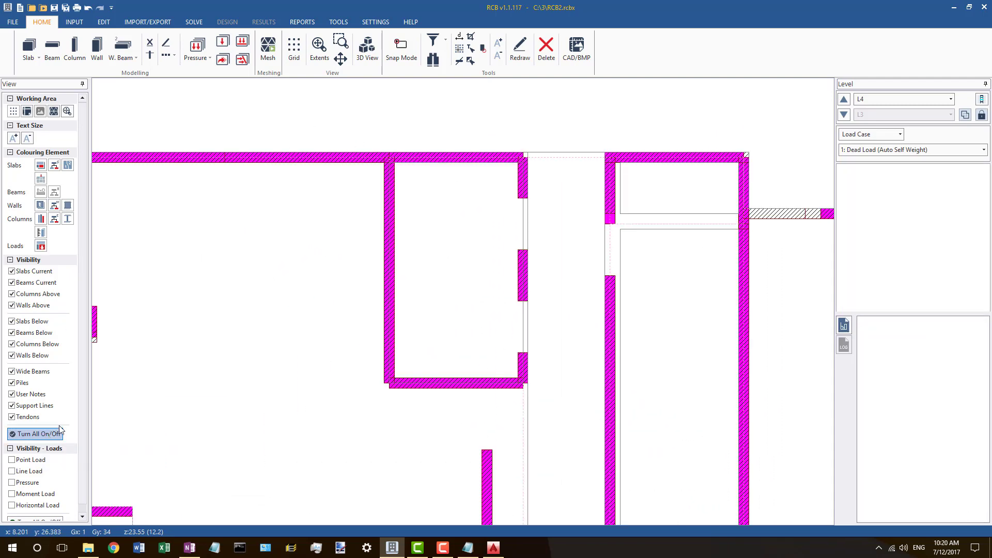
pyautogui.click(313, 165)
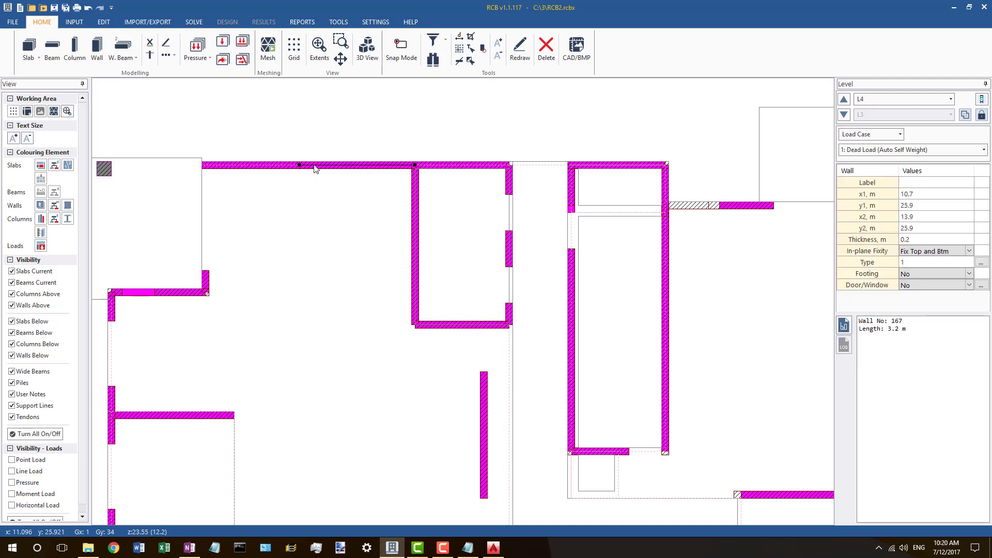
pyautogui.rightClick(314, 166)
pyautogui.click(348, 197)
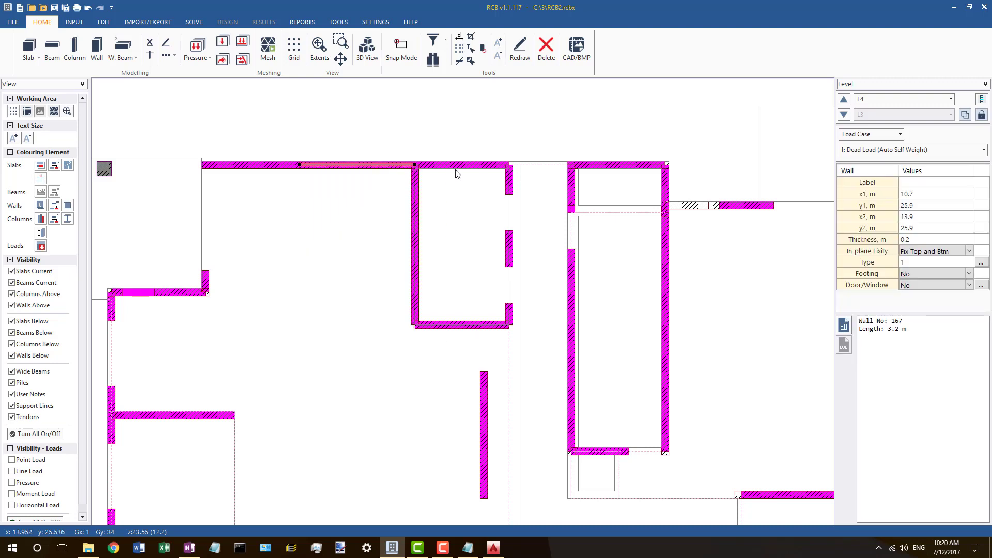
# Step: Align the slab outline's upper edge with the master wall in the Y direction
pyautogui.click(529, 162)
pyautogui.rightClick(528, 161)
pyautogui.click(581, 290)
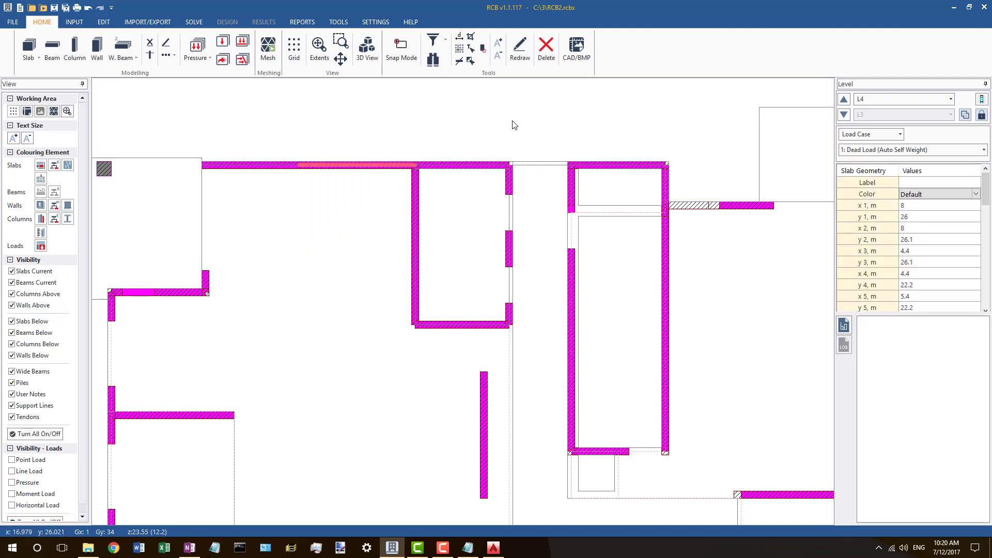
pyautogui.click(546, 164)
pyautogui.rightClick(546, 164)
pyautogui.click(527, 128)
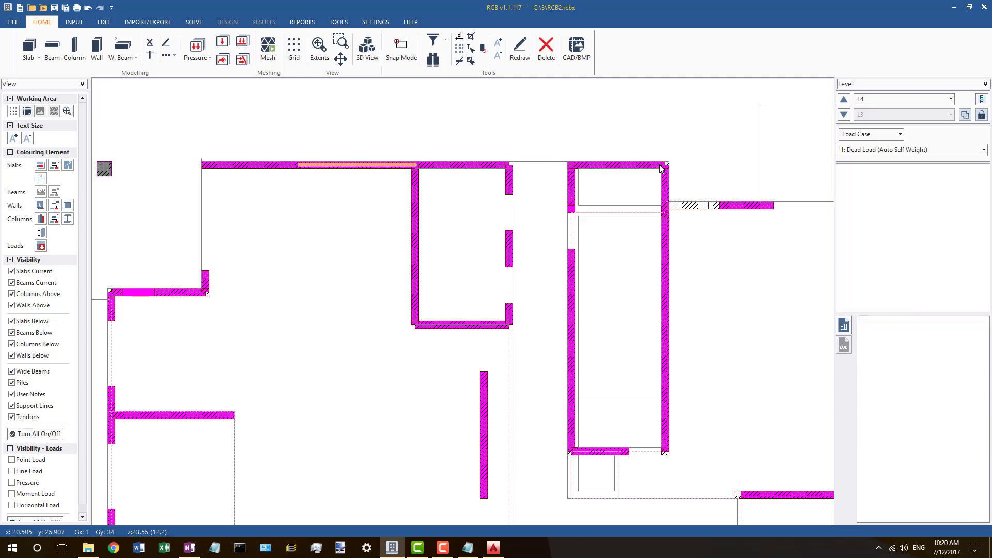
# Step: Delete the redundant open six-node geometry line running along the building's upper and right edges
pyautogui.scroll(-1, 531, 165)
pyautogui.click(541, 162)
pyautogui.scroll(-2, 465, 152)
pyautogui.scroll(-6, 401, 141)
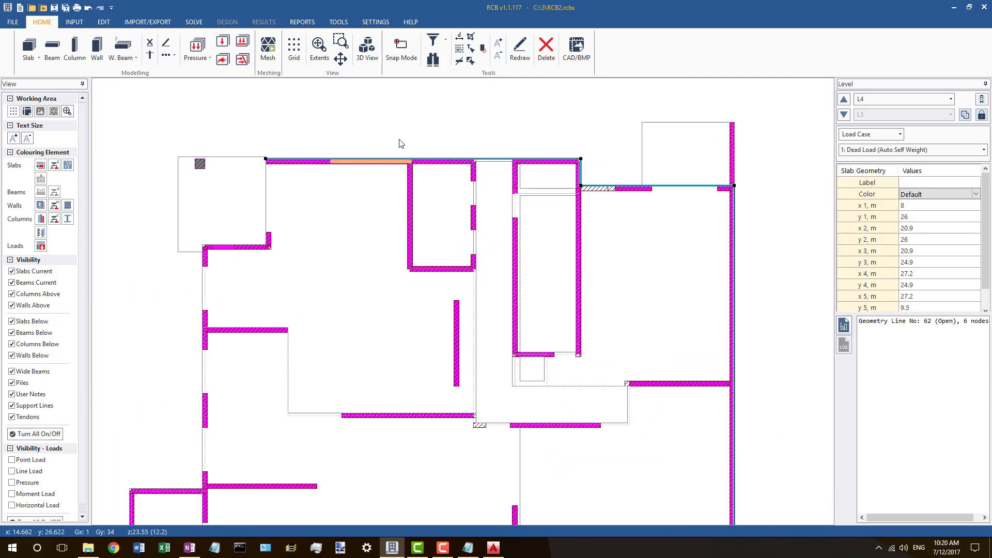
pyautogui.scroll(2, 491, 151)
pyautogui.press('Delete')
pyautogui.press('Return')
pyautogui.scroll(4, 563, 173)
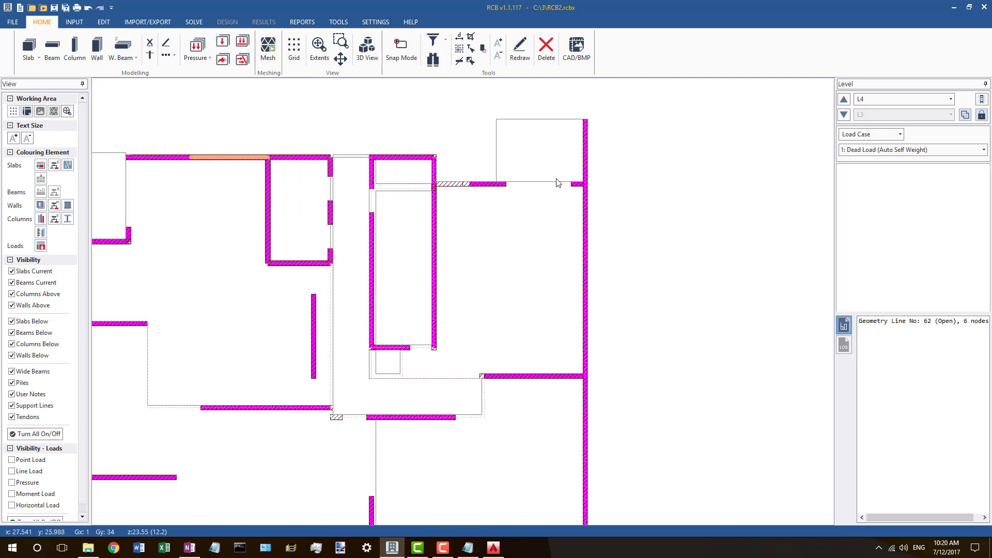
# Step: Set the long wall along the building's right edge as alignment master, beside the upper-right block
pyautogui.click(526, 181)
pyautogui.click(526, 182)
pyautogui.click(526, 182)
pyautogui.scroll(1, 557, 176)
pyautogui.scroll(1, 555, 178)
pyautogui.scroll(-2, 512, 206)
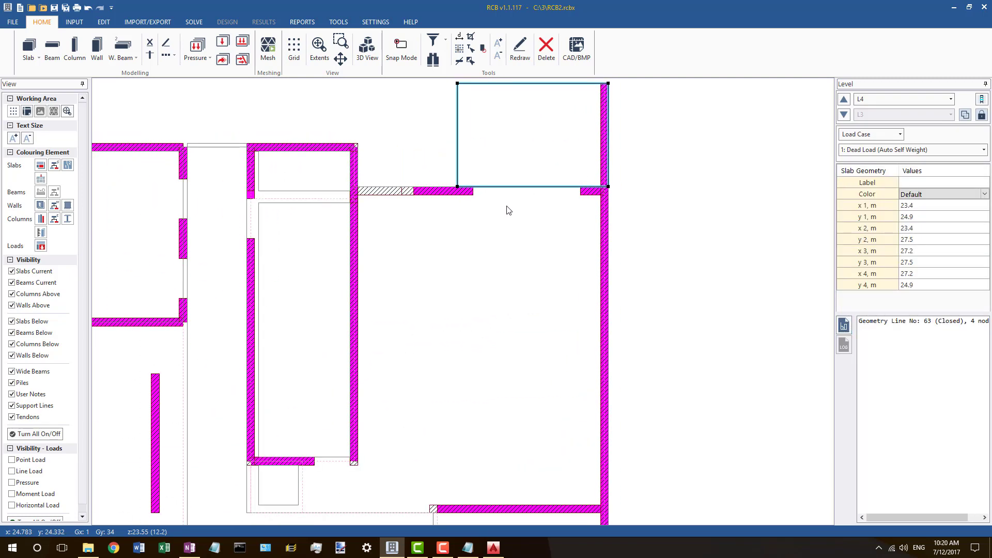
pyautogui.scroll(2, 582, 155)
pyautogui.rightClick(584, 159)
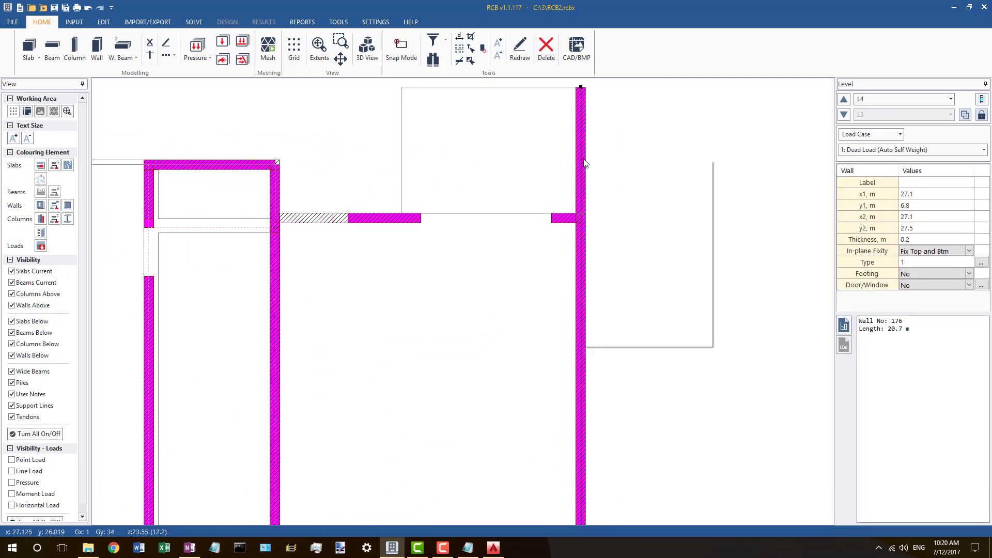
pyautogui.click(590, 149)
# Step: Align the right edges of the slab outline and the upper-right block's outline with the master wall in the X direction
pyautogui.click(585, 146)
pyautogui.rightClick(586, 145)
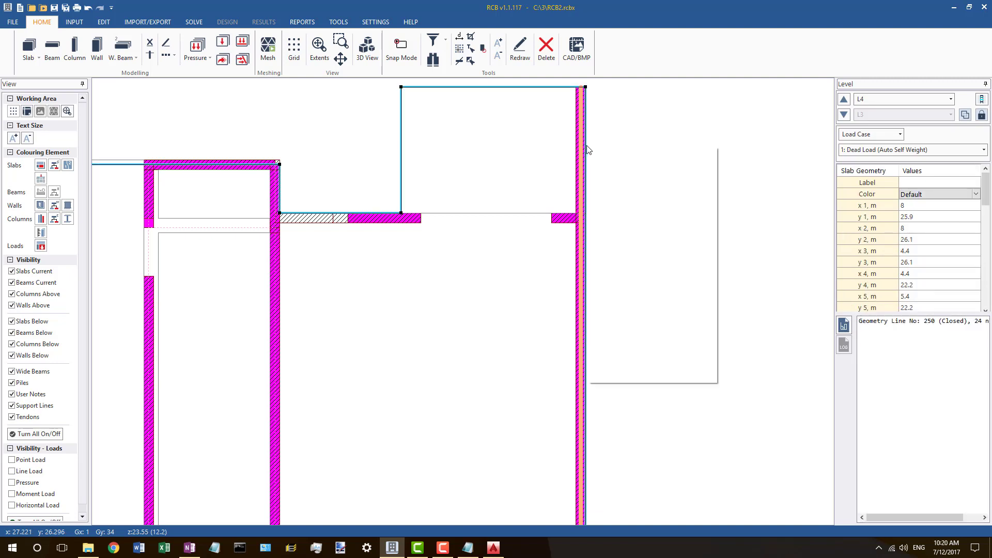
pyautogui.click(628, 264)
pyautogui.click(593, 177)
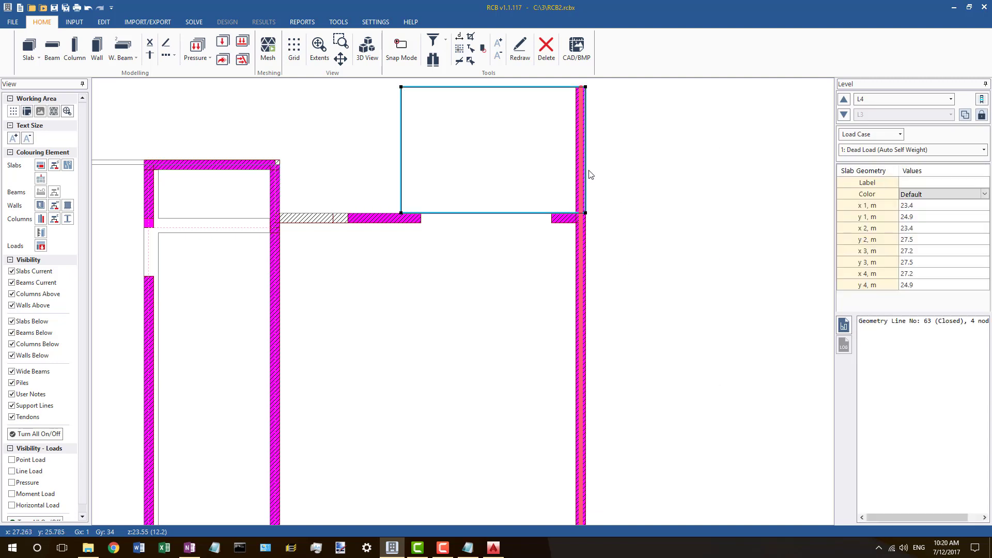
pyautogui.rightClick(588, 171)
pyautogui.click(659, 287)
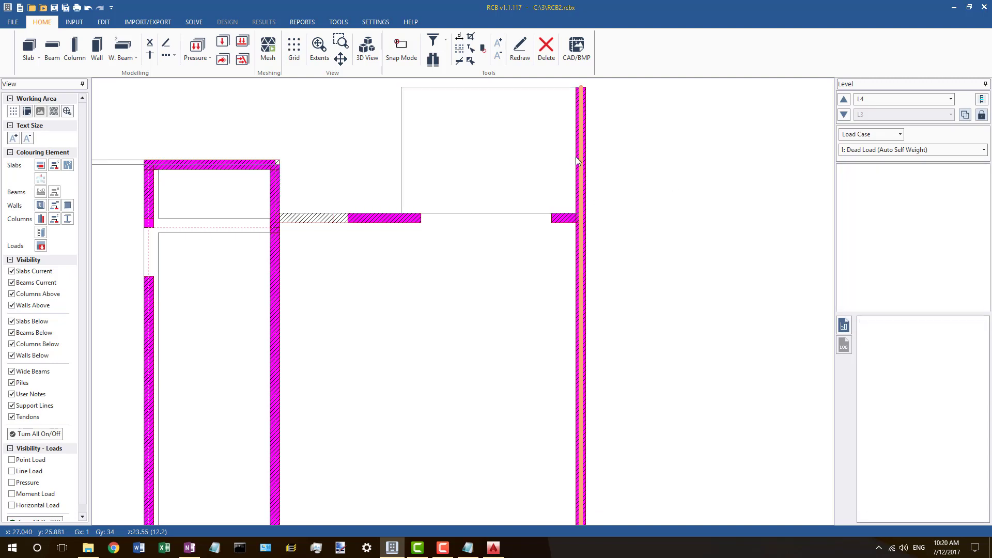
# Step: Move the slab outline's two nodes beside the lower-right corner block onto the adjoining vertical wall's centreline
pyautogui.click(583, 126)
pyautogui.scroll(-5, 582, 126)
pyautogui.scroll(5, 570, 464)
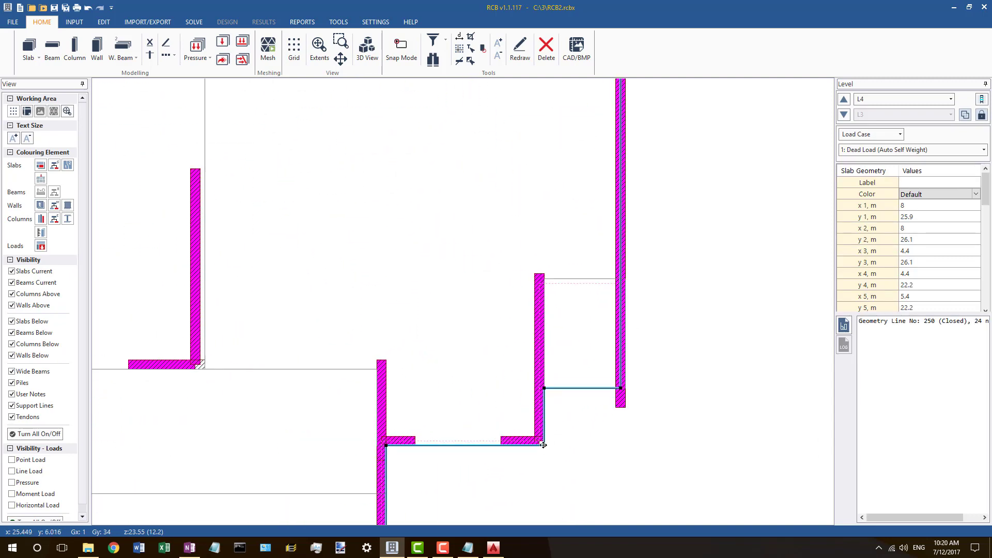
pyautogui.moveTo(543, 445); pyautogui.dragTo(539, 442)
pyautogui.moveTo(543, 389); pyautogui.dragTo(539, 387)
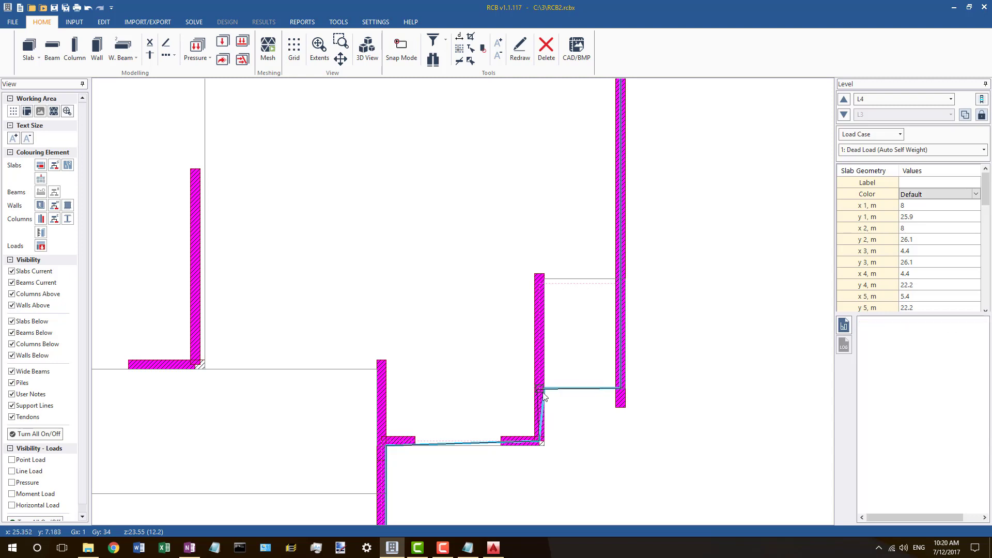
# Step: Move three nodes of the open geometry line around the lower-right block to x 25.4, at y 6.1, 9.4 and 7.2
pyautogui.click(545, 444)
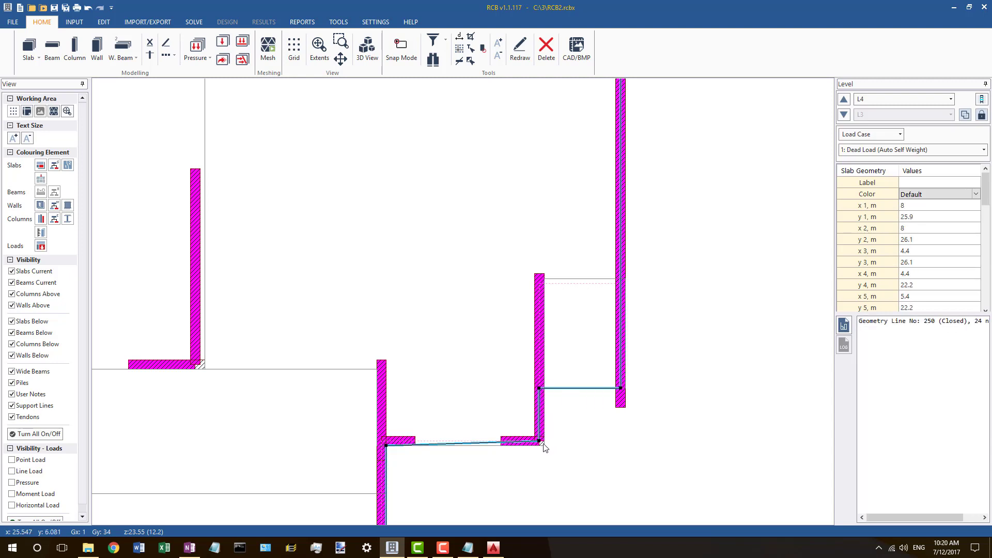
pyautogui.click(543, 445)
pyautogui.moveTo(544, 445); pyautogui.dragTo(539, 440)
pyautogui.scroll(3, 575, 426)
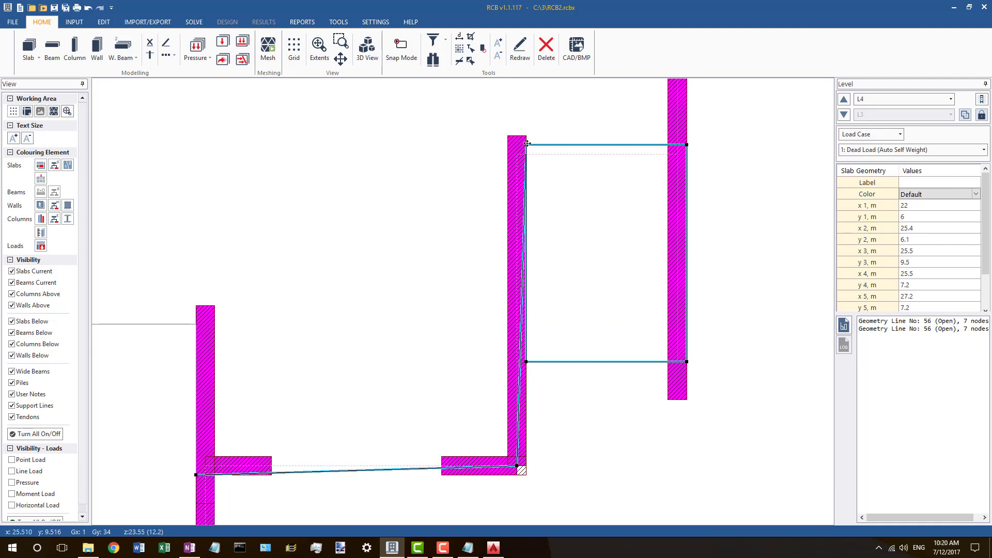
pyautogui.moveTo(527, 143); pyautogui.dragTo(516, 153)
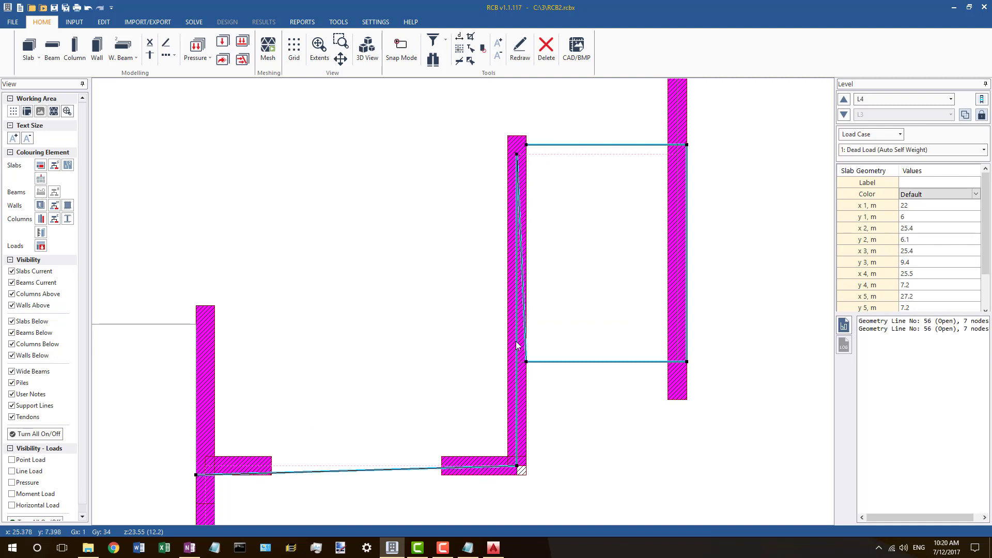
pyautogui.moveTo(526, 364); pyautogui.dragTo(516, 361)
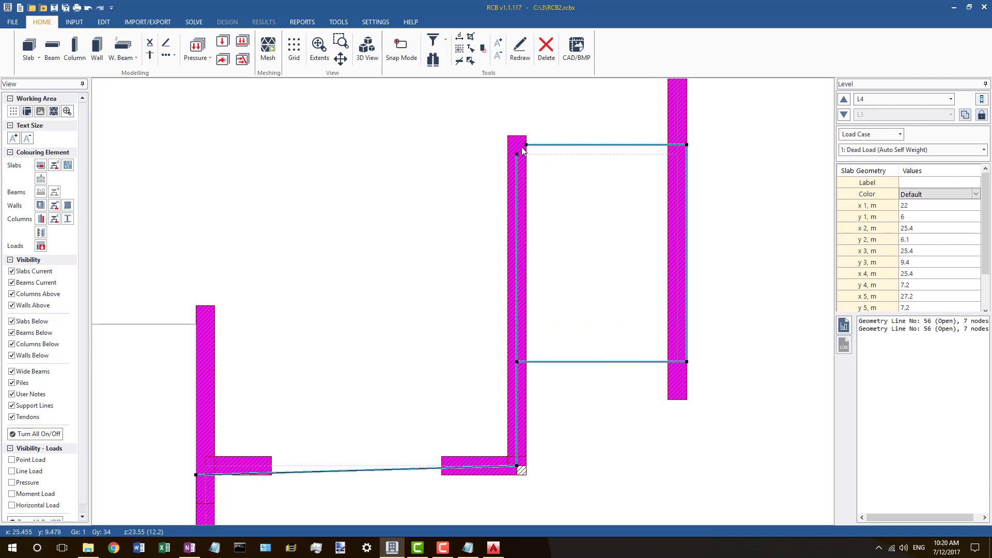
# Step: Move the 7-node slab line's upper corner nodes onto the wall centrelines at x 25.4 and 27.1 m, and trim the short lower wall's end to x 25.4 m
pyautogui.moveTo(525, 145); pyautogui.dragTo(677, 154)
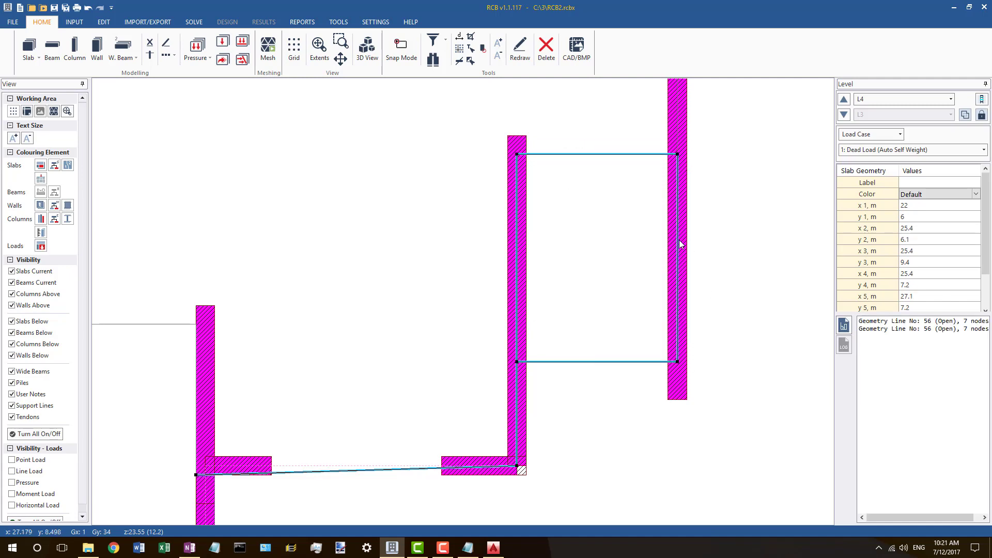
pyautogui.scroll(3, 548, 444)
pyautogui.click(553, 438)
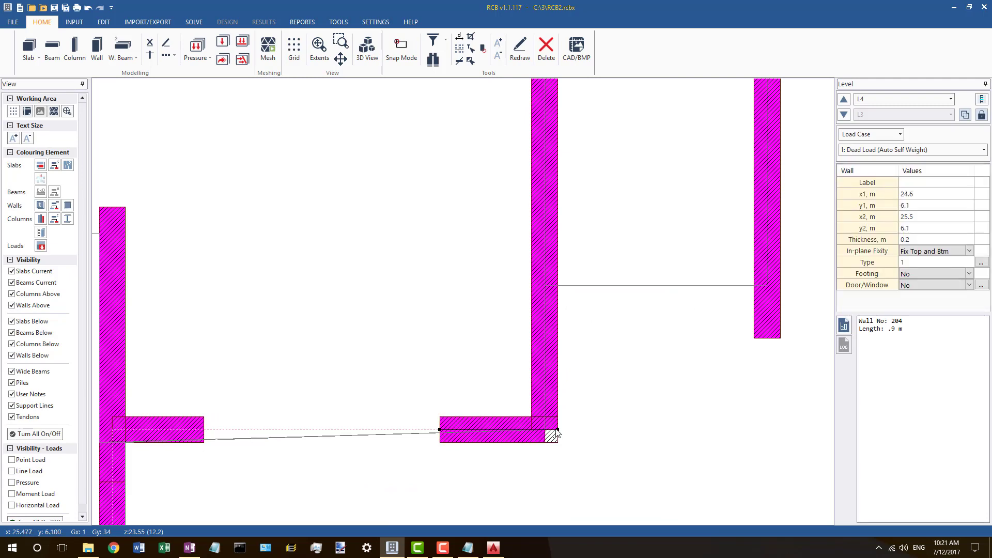
pyautogui.scroll(-7, 667, 370)
pyautogui.scroll(5, 444, 397)
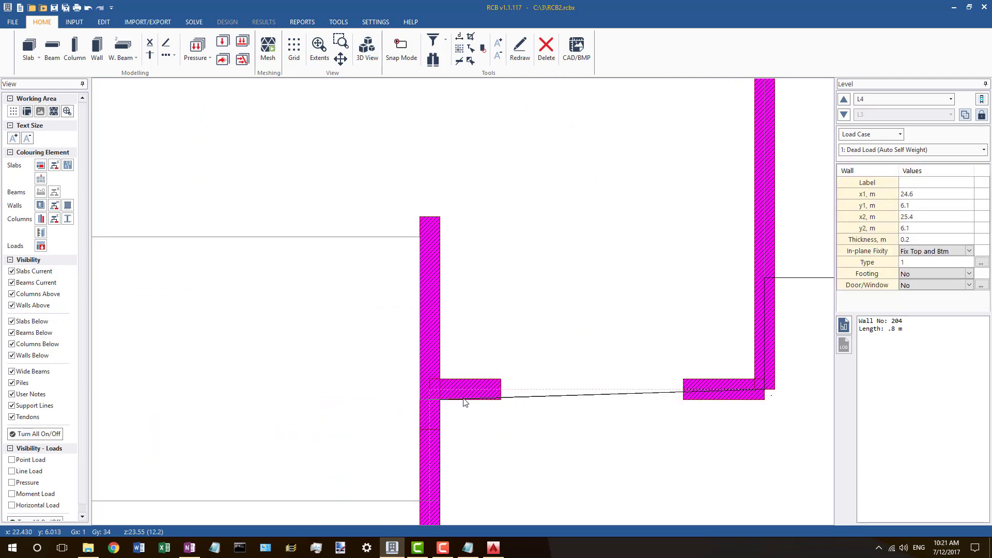
# Step: Move the starting node of the 7-node slab line onto the wall centreline intersection at x 22.1, y 6.1 m
pyautogui.click(440, 401)
pyautogui.moveTo(440, 400); pyautogui.dragTo(429, 390)
pyautogui.click(436, 400)
pyautogui.click(429, 399)
pyautogui.scroll(-3, 498, 378)
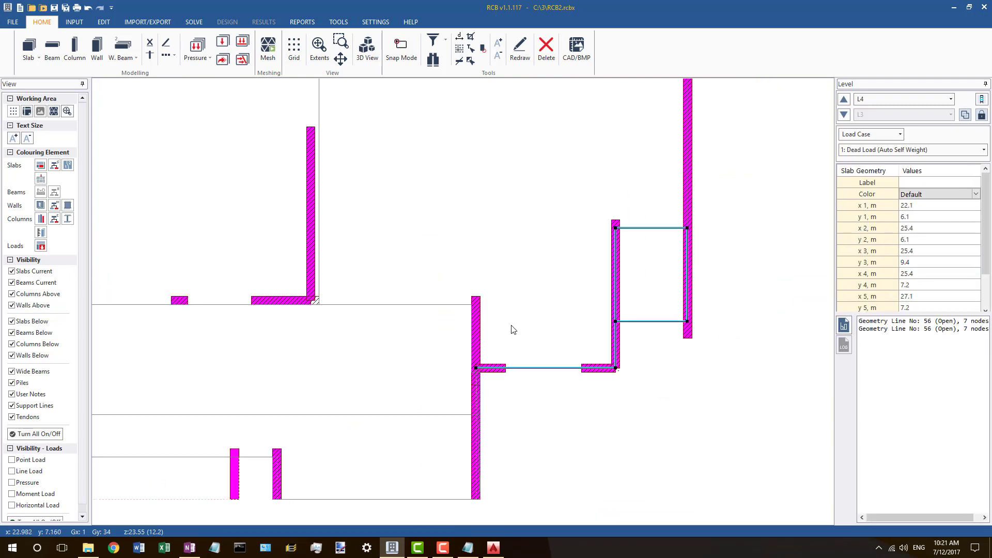
# Step: Move the closed outer slab outline's corner at the lower end of the long vertical wall onto that wall's centreline
pyautogui.scroll(1, 489, 380)
pyautogui.scroll(1, 488, 376)
pyautogui.click(486, 385)
pyautogui.scroll(2, 494, 457)
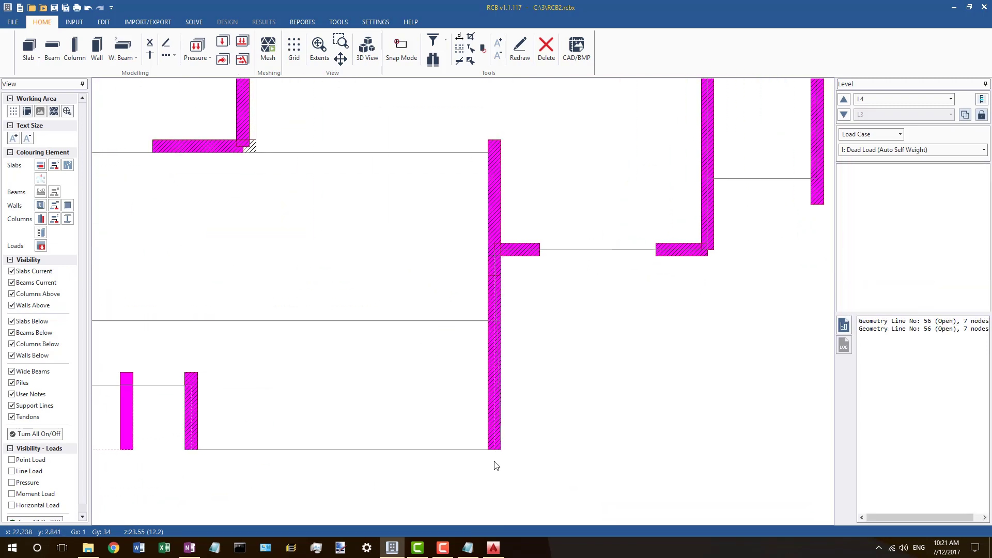
pyautogui.click(494, 446)
pyautogui.moveTo(495, 445); pyautogui.dragTo(495, 446)
pyautogui.press('Escape')
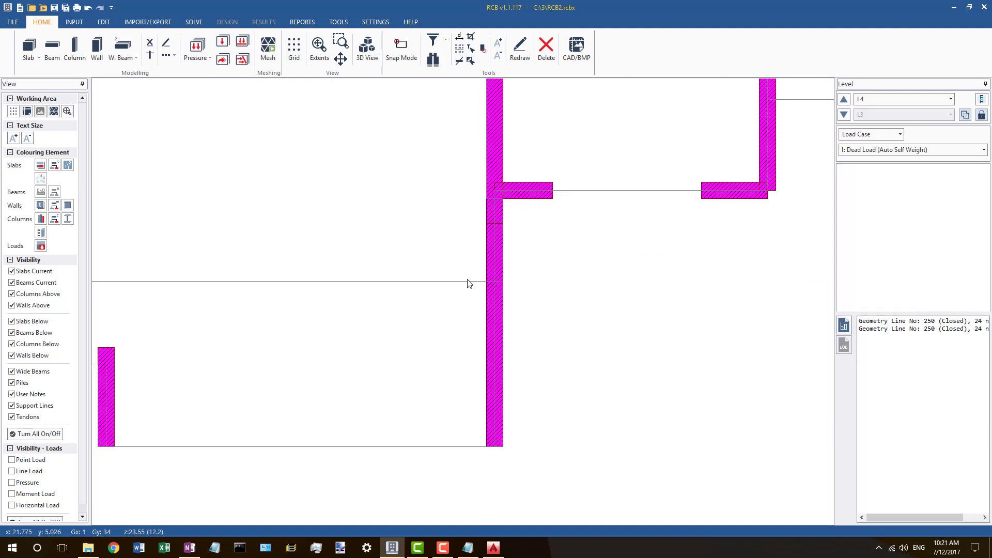
# Step: Try deleting the 14-node slab line that runs around and across the lower bay
pyautogui.click(464, 281)
pyautogui.scroll(-4, 543, 285)
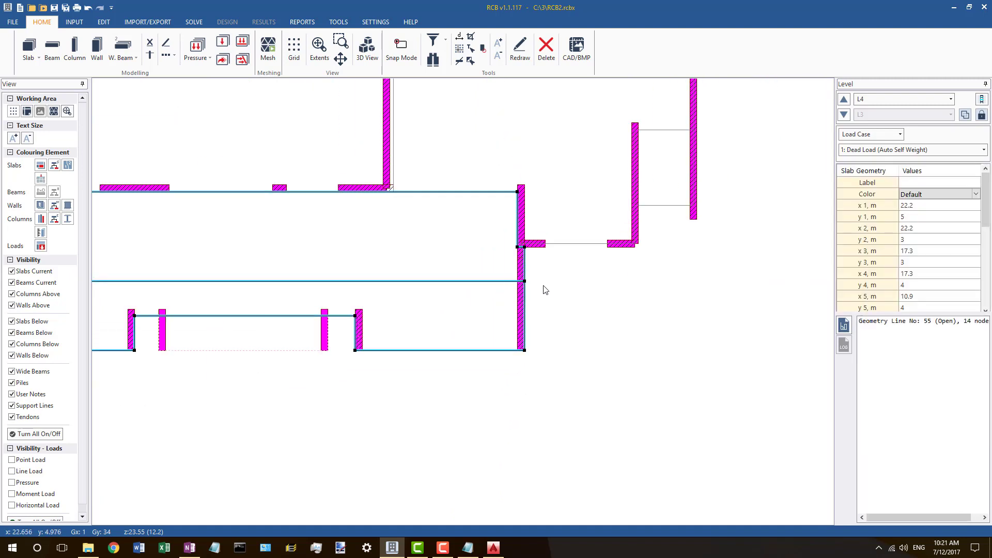
pyautogui.scroll(-3, 557, 293)
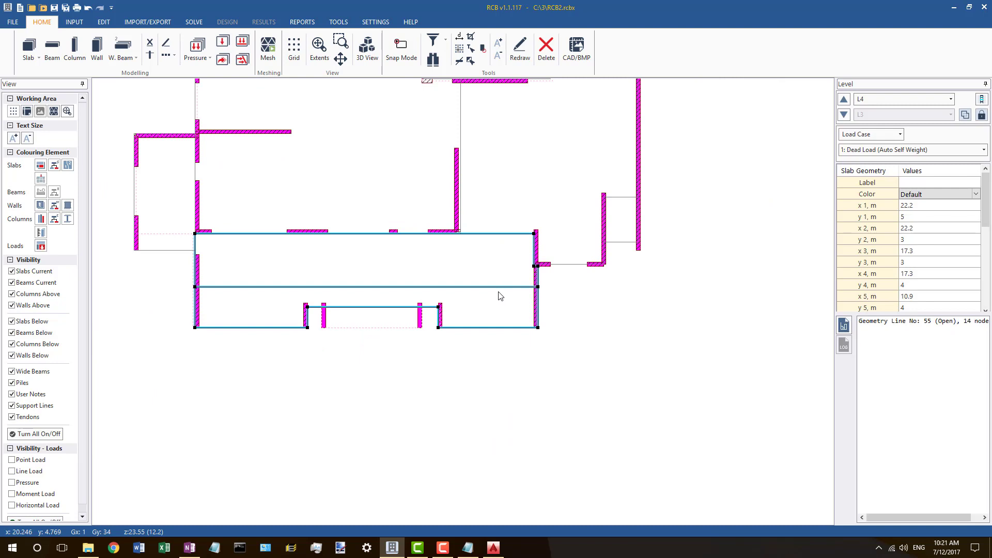
pyautogui.press('Escape')
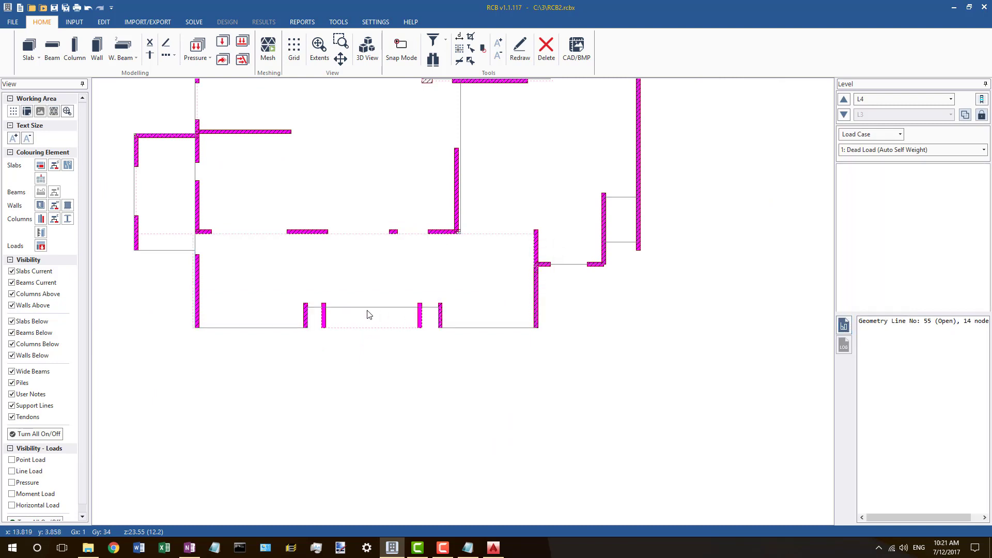
pyautogui.hotkey('ctrl', 'z')
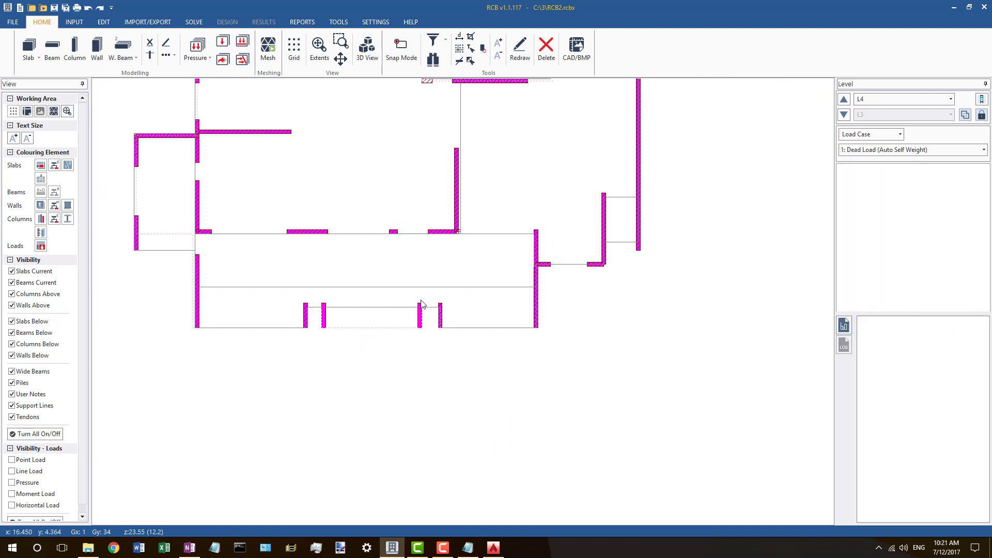
pyautogui.hotkey('ctrl', 'y')
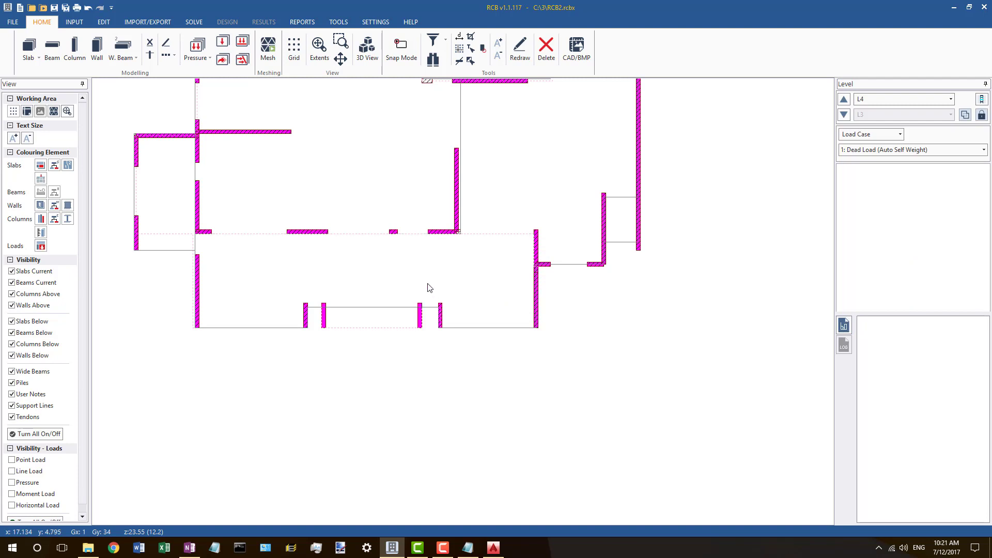
# Step: Draw two horizontal slab lines across the lower bay, from x 5.4 to 22.2 m at y 5 m and x 5.3 to 22 m at y 7.6 m
pyautogui.press('s')
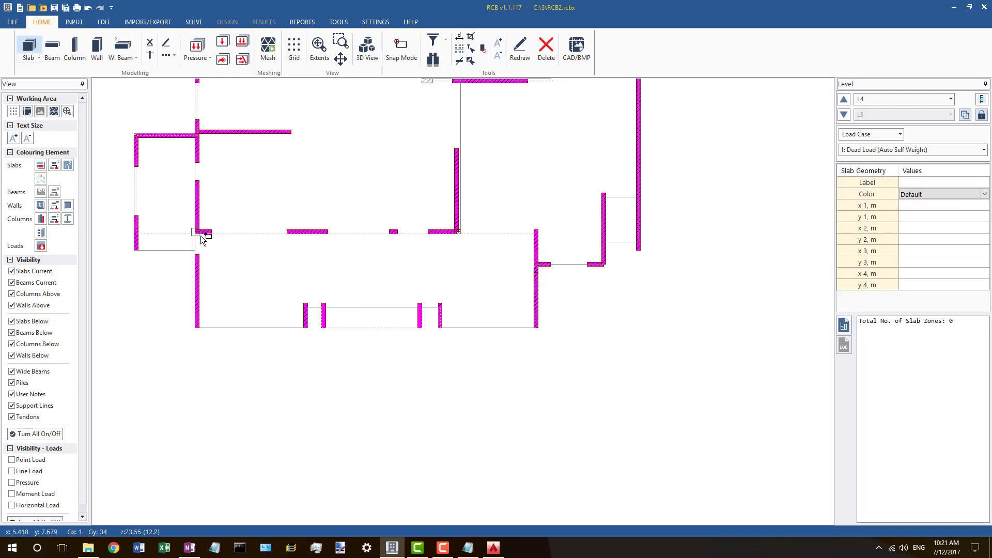
pyautogui.click(233, 242)
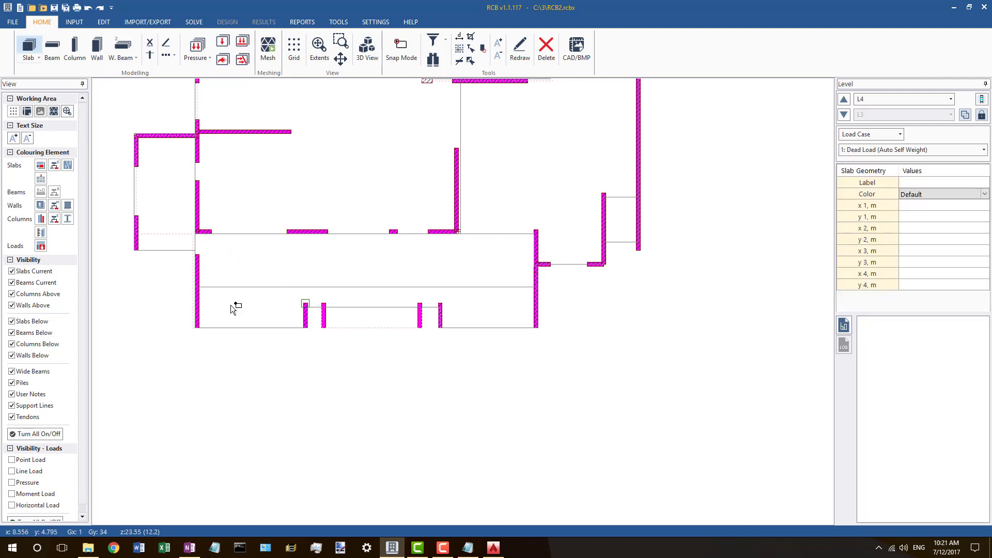
pyautogui.click(200, 286)
pyautogui.click(537, 287)
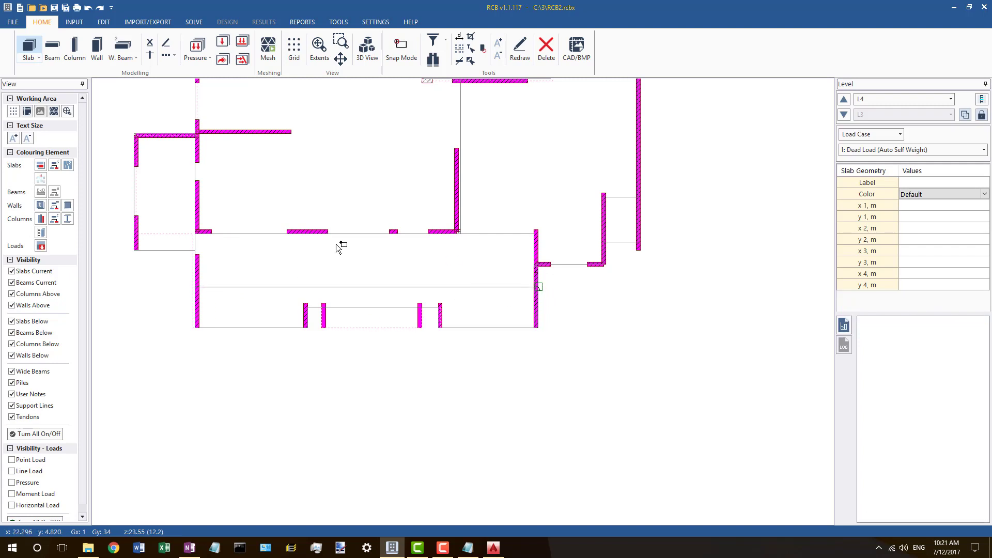
pyautogui.click(199, 233)
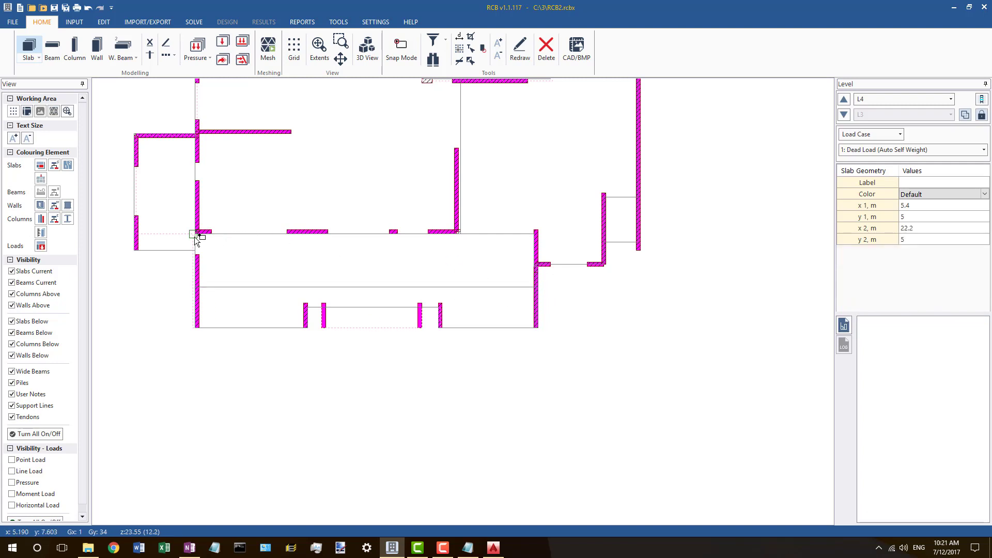
pyautogui.click(538, 236)
pyautogui.press('Escape')
# Step: Delete the 14-node slab line 55 lying behind the new horizontal line at y 5 m
pyautogui.click(382, 308)
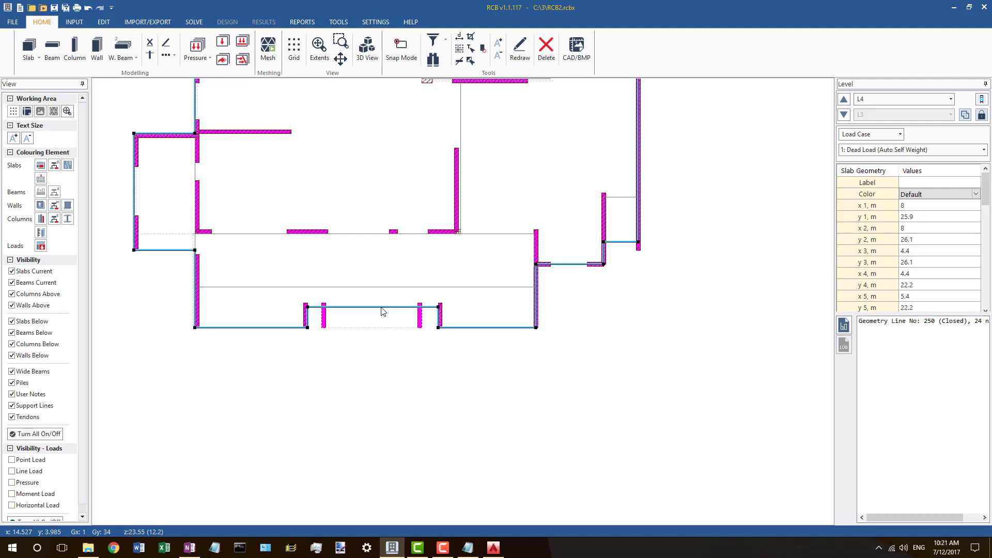
pyautogui.scroll(-1, 457, 274)
pyautogui.click(425, 286)
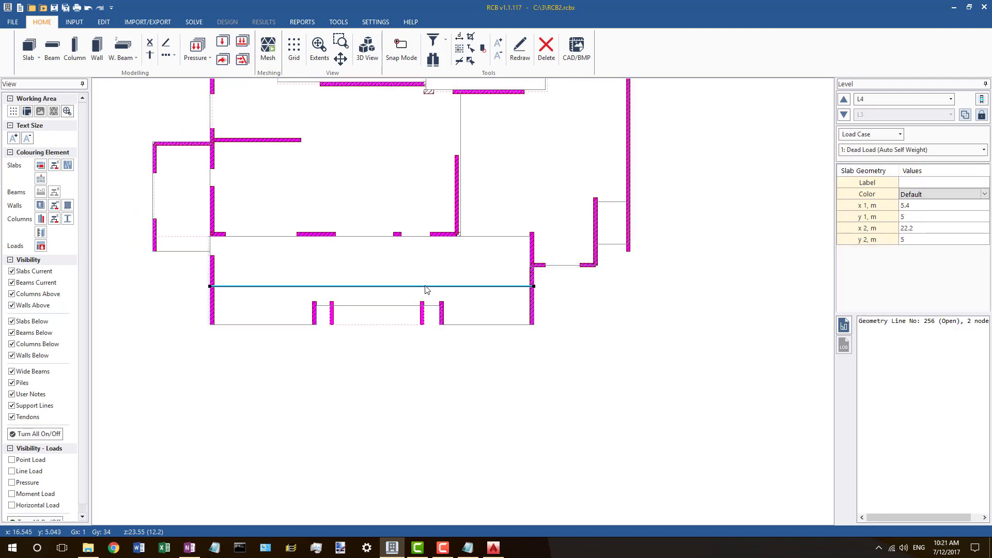
pyautogui.rightClick(425, 285)
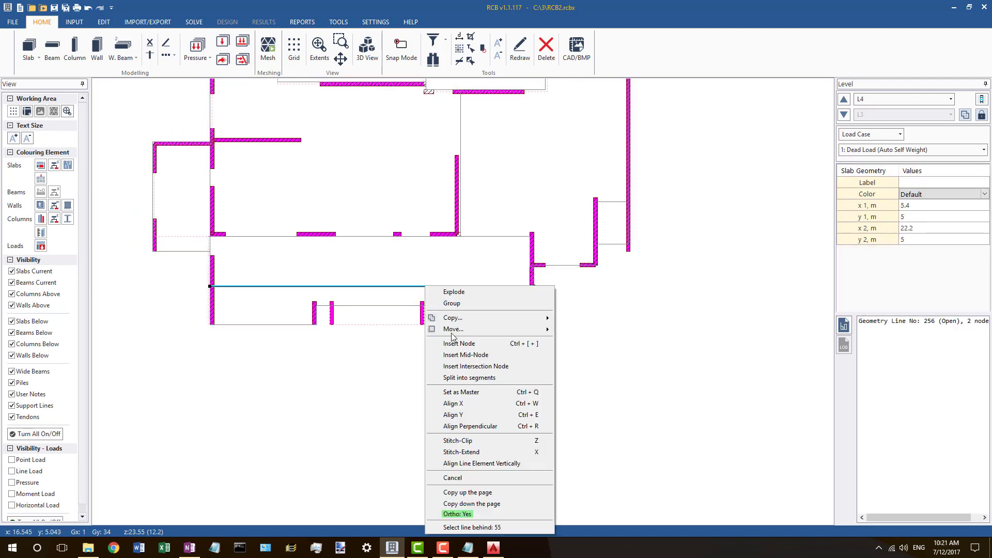
pyautogui.click(471, 526)
pyautogui.press('Escape')
pyautogui.scroll(4, 531, 280)
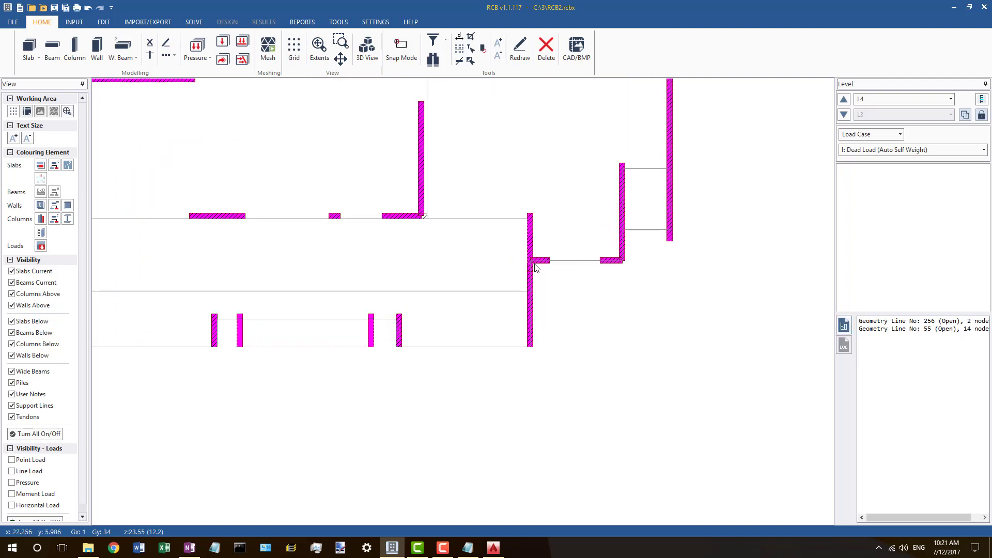
# Step: Extend the end of the slab line at y 7.6 m to the vertical wall's centreline at x 22.1 m
pyautogui.click(528, 270)
pyautogui.click(516, 181)
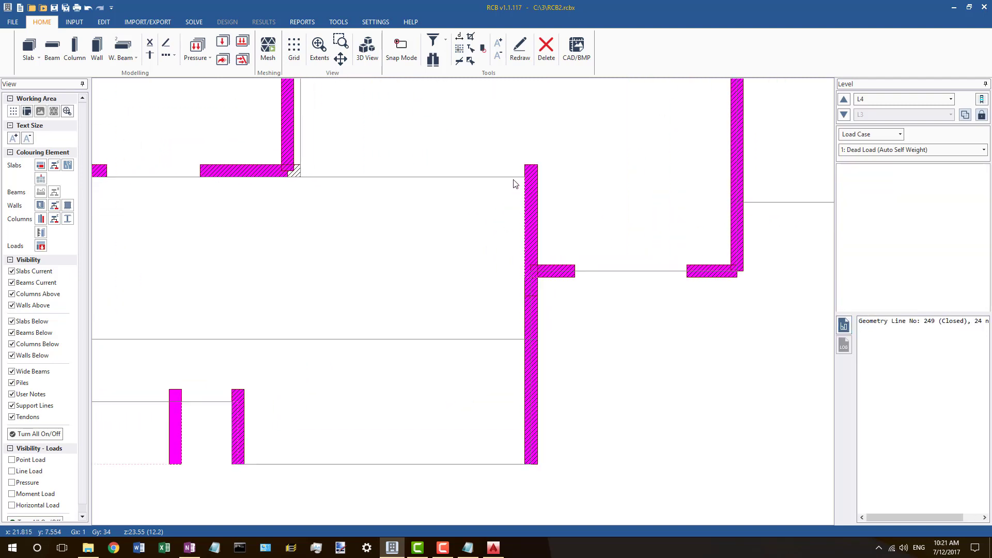
pyautogui.rightClick(524, 177)
pyautogui.click(572, 321)
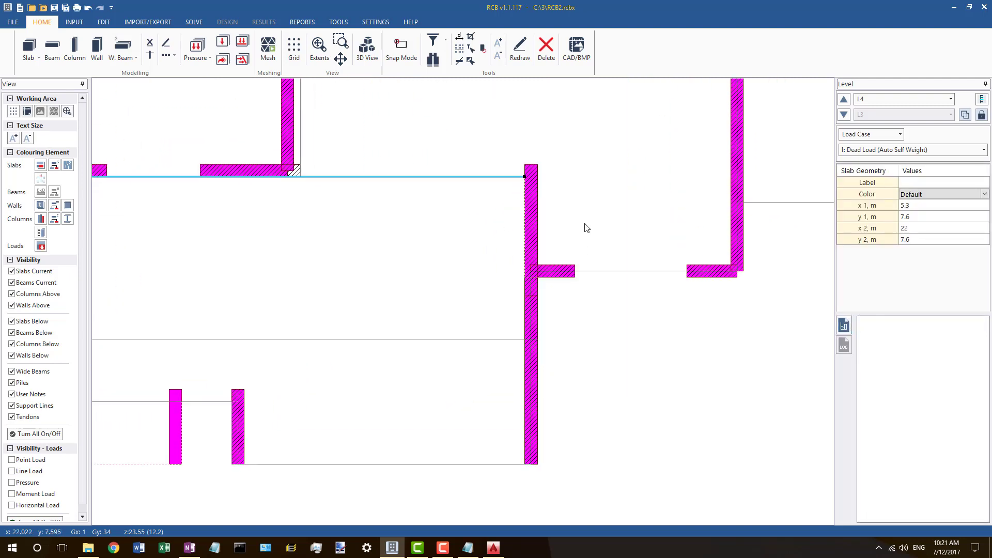
# Step: Draw a vertical slab line along the wall centreline at x 22.1 m, from y 7.6 to y 6.1 m
pyautogui.press('s')
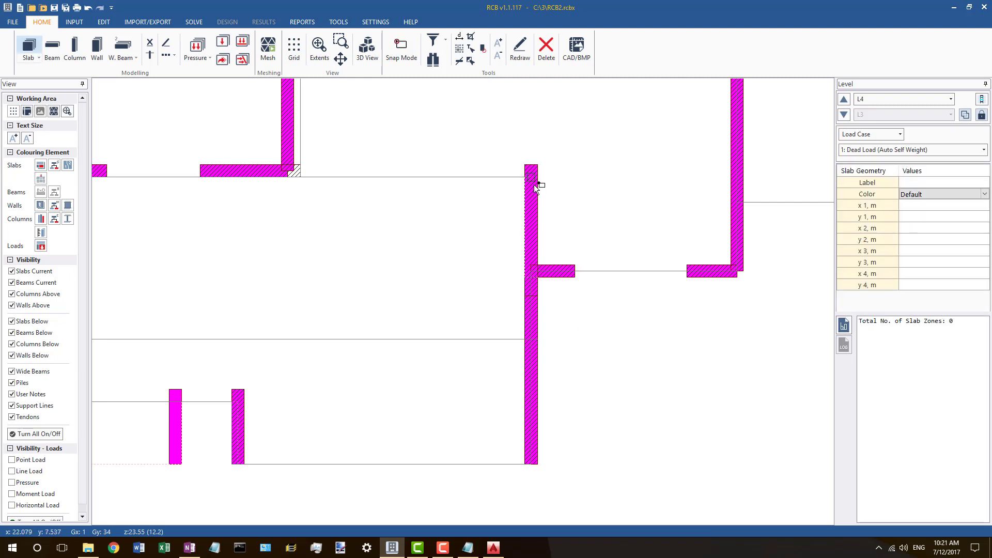
pyautogui.click(535, 187)
pyautogui.click(537, 271)
pyautogui.scroll(-2, 607, 259)
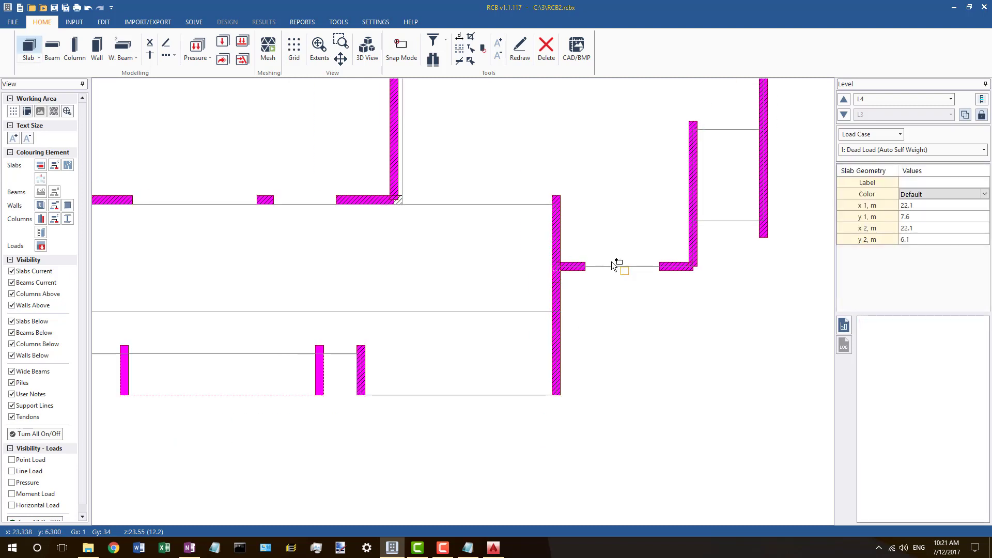
pyautogui.press('Escape')
# Step: Trim the short horizontal wall above the y 7.6 m slab line so it ends at the adjoining vertical wall's centreline
pyautogui.click(429, 204)
pyautogui.scroll(-5, 498, 223)
pyautogui.scroll(7, 481, 229)
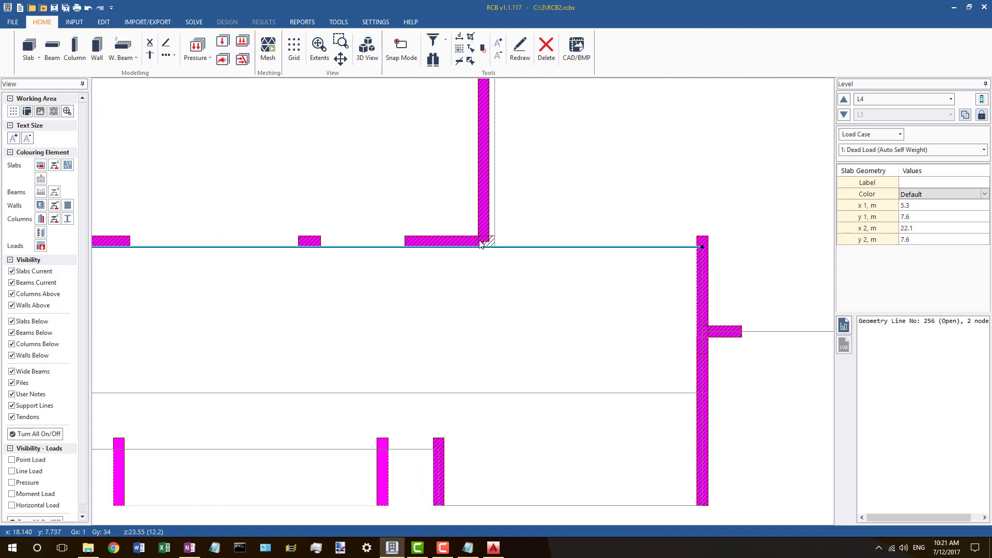
pyautogui.click(481, 243)
pyautogui.press('Escape')
pyautogui.scroll(-5, 611, 257)
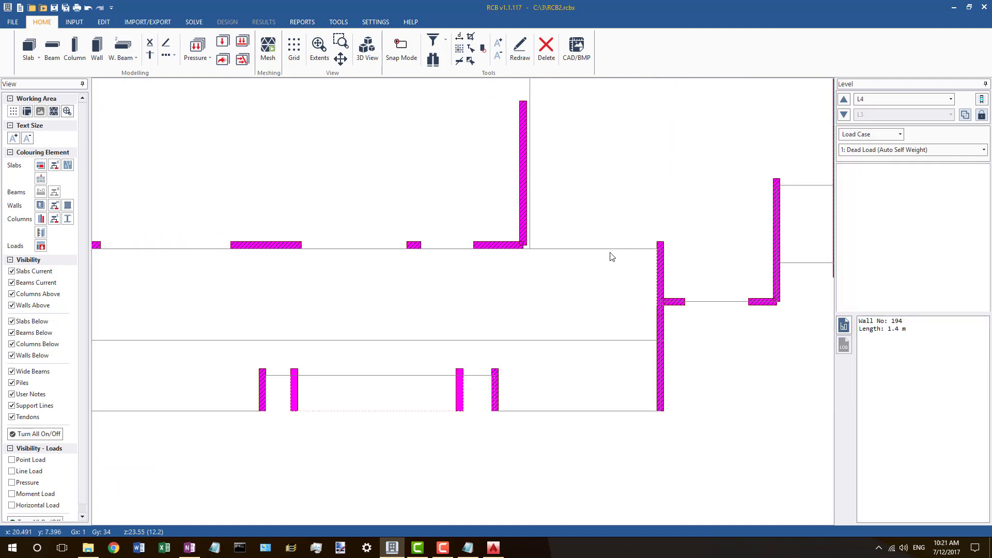
# Step: Move the closed 6-node corridor slab outline's corners to (22.9, 16.7), (22.9, 15.1) and (16.5, 15.1) m on the wall centrelines
pyautogui.scroll(2, 438, 251)
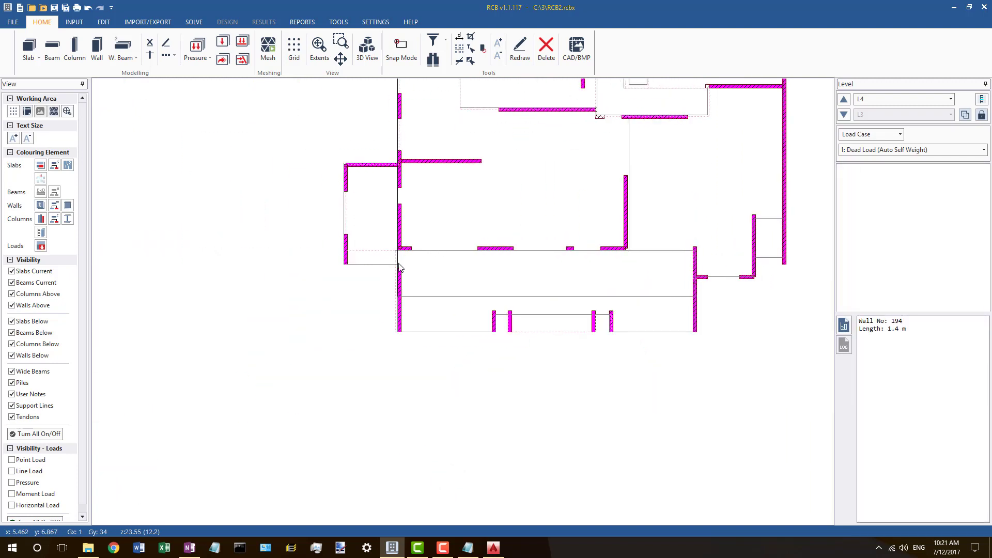
pyautogui.click(405, 295)
pyautogui.scroll(-3, 408, 299)
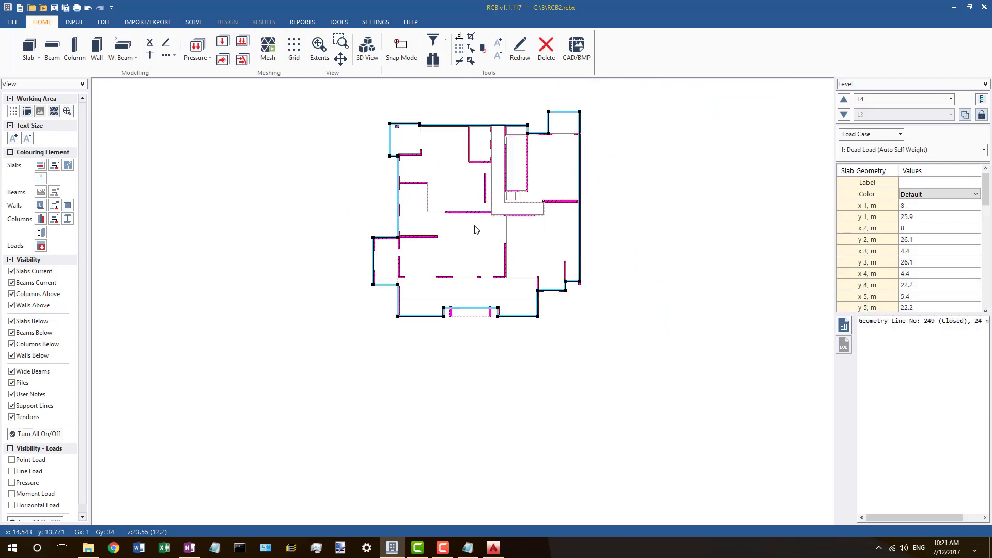
pyautogui.scroll(6, 476, 229)
pyautogui.click(599, 209)
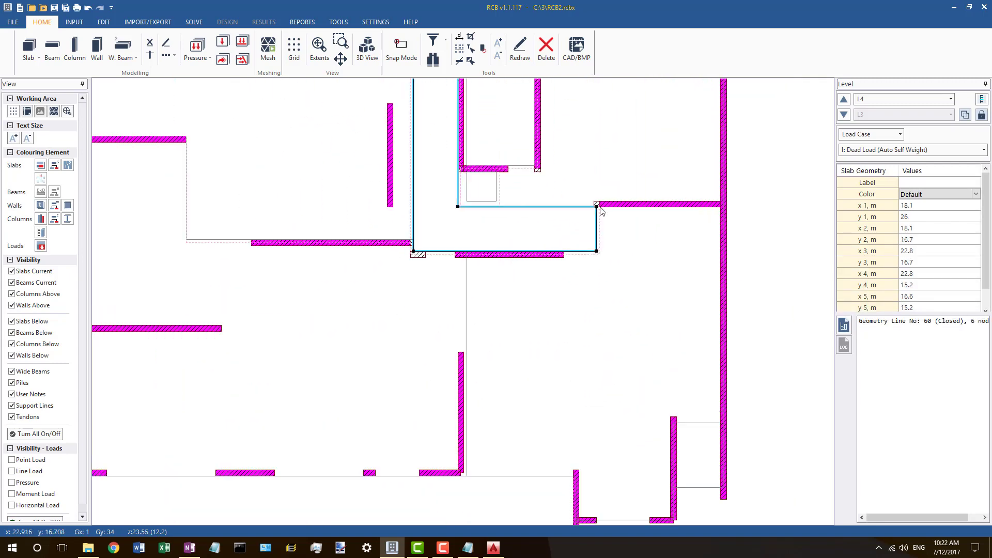
pyautogui.scroll(2, 601, 210)
pyautogui.moveTo(601, 207); pyautogui.dragTo(600, 206)
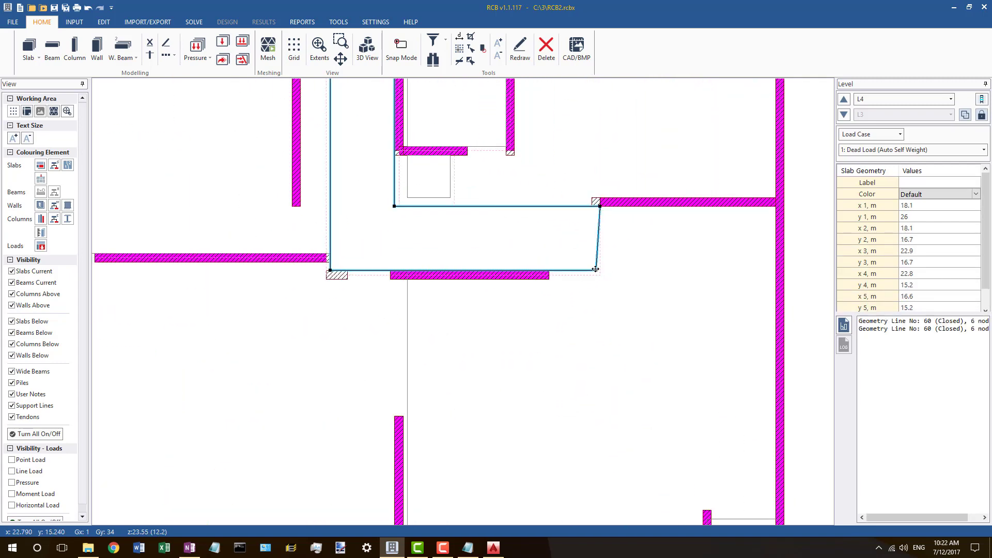
pyautogui.moveTo(595, 269); pyautogui.dragTo(600, 274)
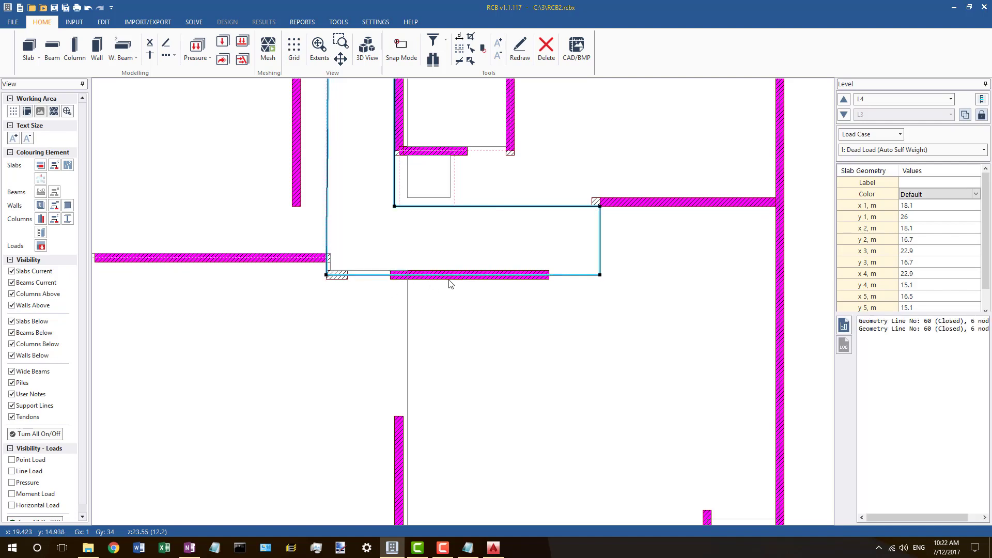
# Step: Move the open 7-node slab line's nodes beside the corridor corner to (16.5, 15.5), (16.5, 15.1) and (18.4, 15.1) m
pyautogui.click(370, 274)
pyautogui.scroll(3, 326, 266)
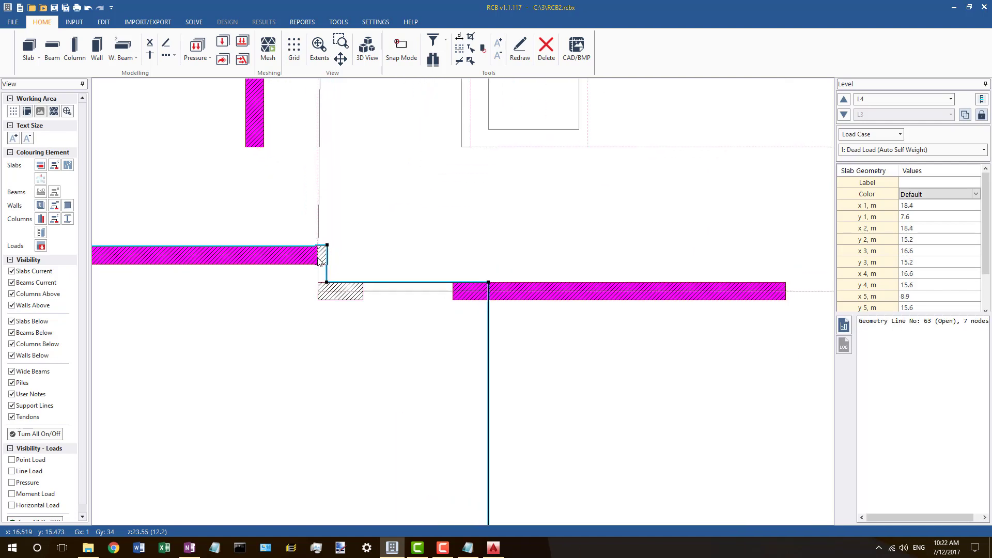
pyautogui.click(320, 261)
pyautogui.click(330, 246)
pyautogui.moveTo(313, 254); pyautogui.dragTo(317, 254)
pyautogui.moveTo(331, 292); pyautogui.dragTo(318, 303)
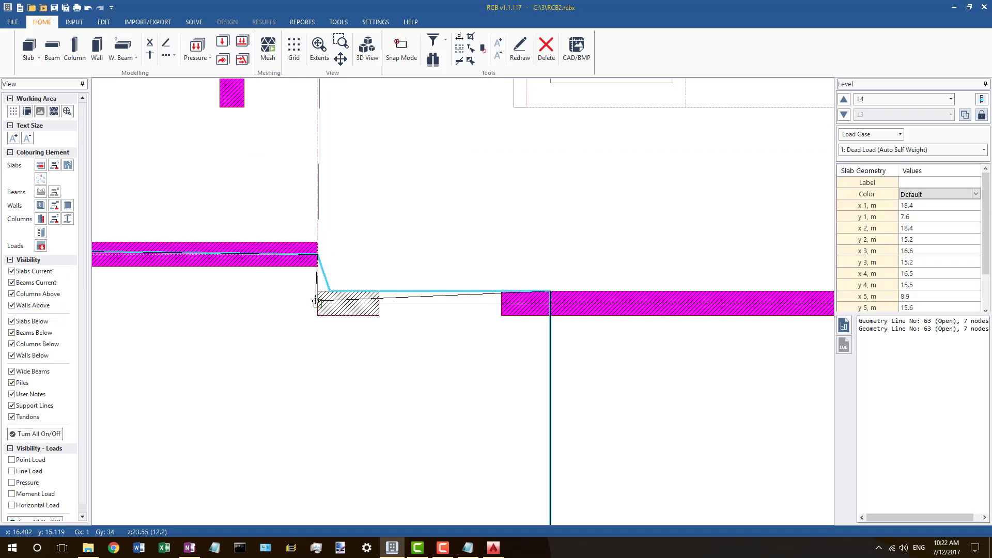
pyautogui.moveTo(551, 297); pyautogui.dragTo(550, 304)
pyautogui.scroll(-5, 476, 299)
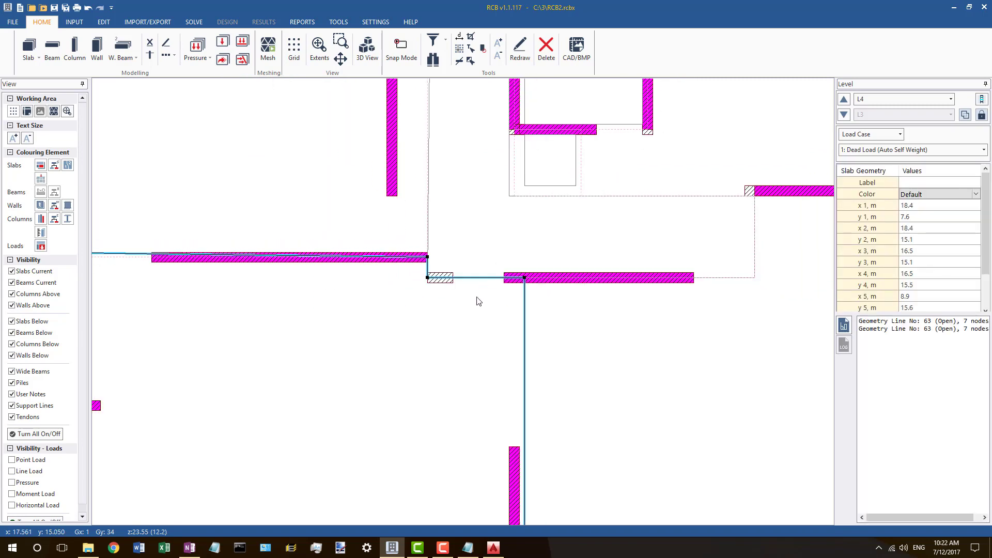
# Step: Lower the 7-node slab line's node at x 8.9 m to y 15.5 m to straighten its horizontal segment
pyautogui.scroll(3, 291, 308)
pyautogui.moveTo(279, 281); pyautogui.dragTo(279, 287)
pyautogui.scroll(-10, 258, 303)
pyautogui.scroll(4, 389, 173)
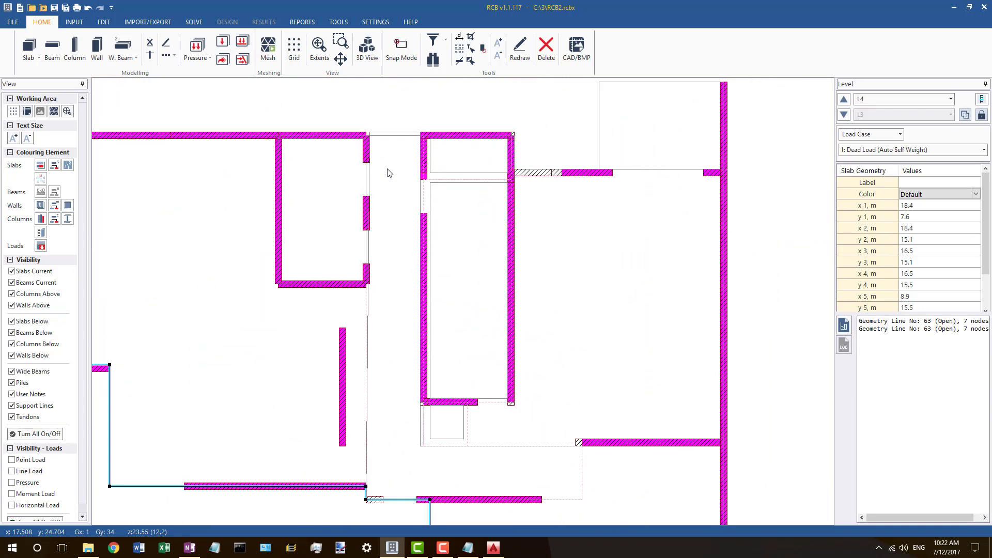
# Step: Move the upper end nodes of the closed corridor slab outline onto the surrounding wall centrelines
pyautogui.click(382, 133)
pyautogui.moveTo(369, 131)
pyautogui.mouseDown()
pyautogui.moveTo(423, 135)
pyautogui.moveTo(367, 135)
pyautogui.mouseUp()
pyautogui.click(436, 134)
pyautogui.click(377, 138)
pyautogui.press('Escape')
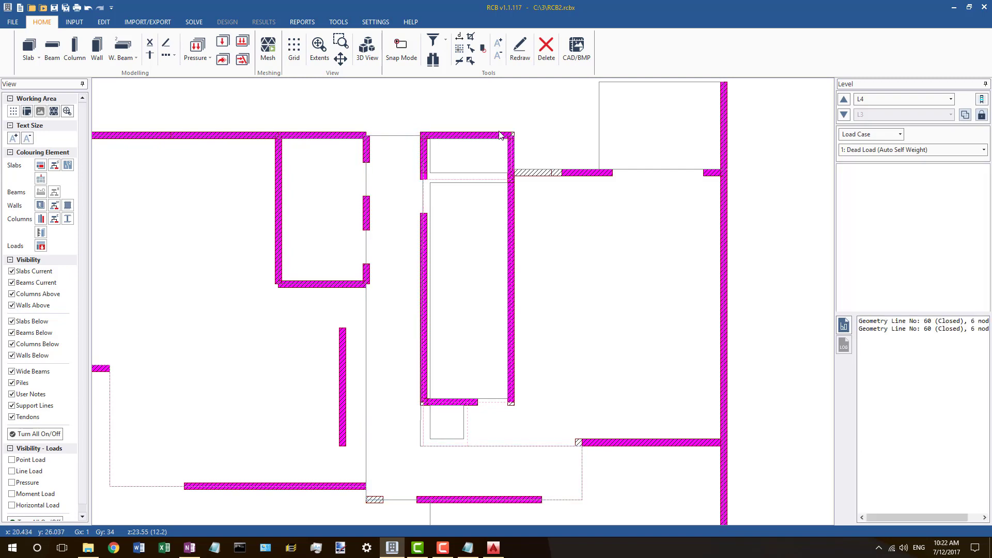
# Step: Pull the right end of the stair core's upper horizontal wall back onto the right core wall's centreline
pyautogui.click(510, 136)
pyautogui.scroll(3, 519, 135)
pyautogui.click(510, 137)
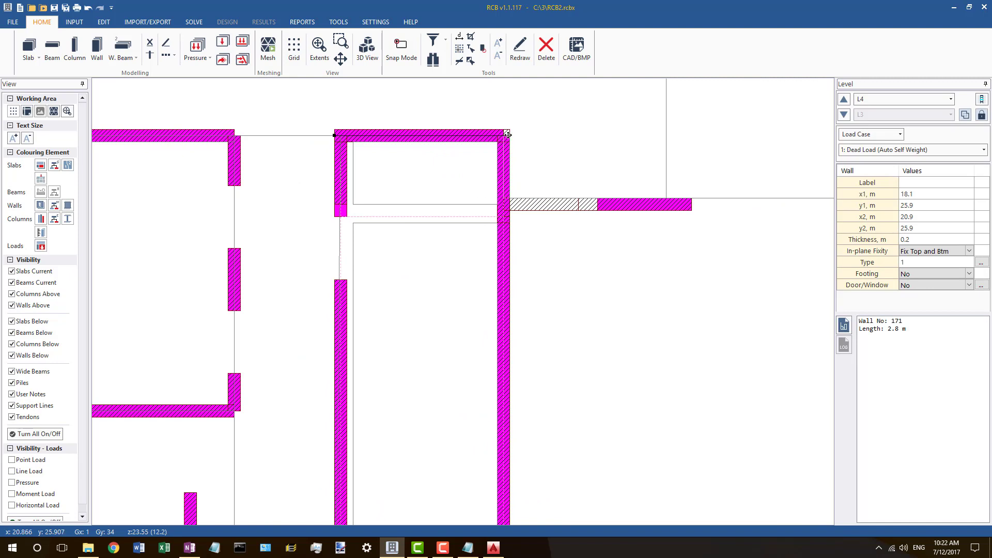
pyautogui.click(539, 210)
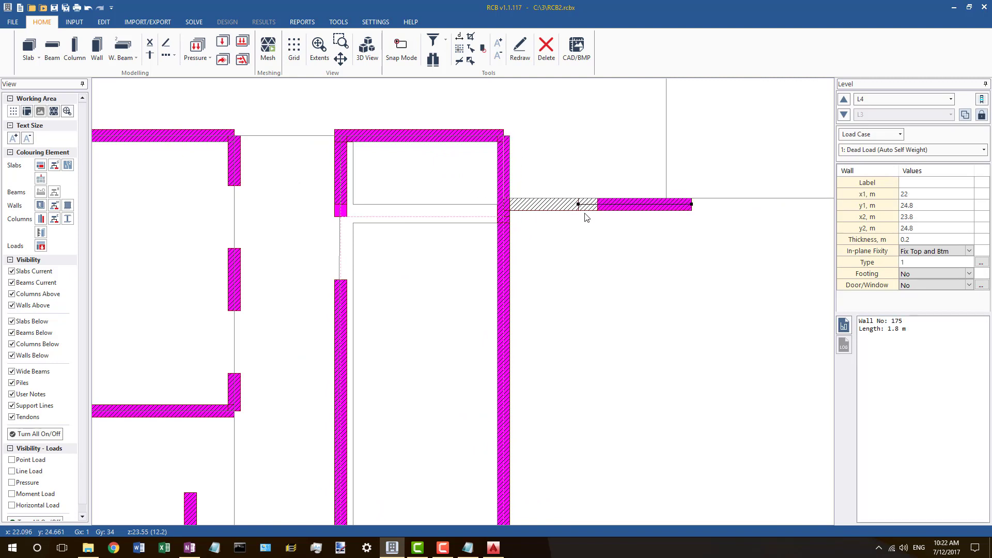
pyautogui.click(499, 222)
pyautogui.press('Escape')
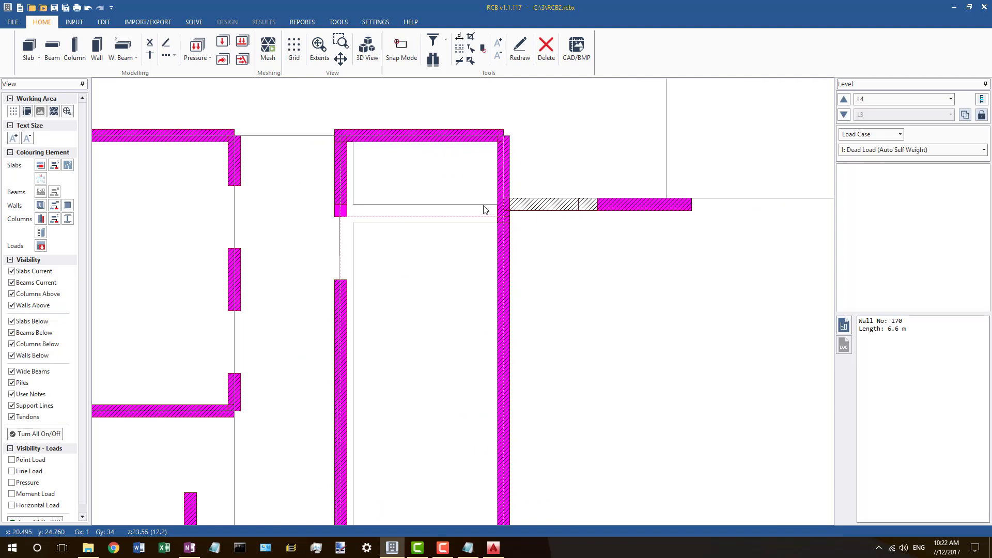
# Step: Move the upper core slab outline's corners to (20.8, 24.6), (18.2, 24.6), (18.2, 25.9) and (20.8, 25.9) m
pyautogui.click(483, 205)
pyautogui.moveTo(497, 205); pyautogui.dragTo(503, 216)
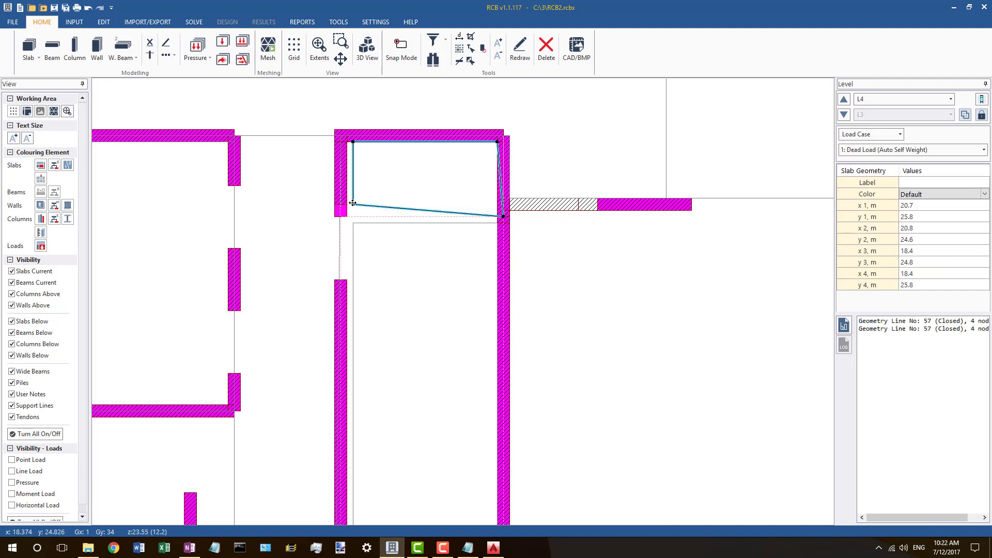
pyautogui.moveTo(352, 203); pyautogui.dragTo(341, 217)
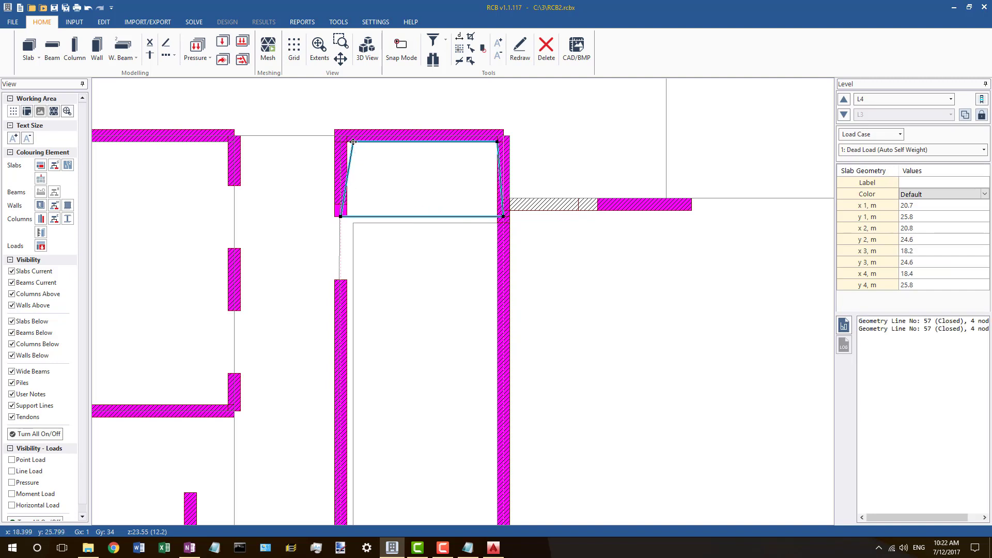
pyautogui.moveTo(352, 141); pyautogui.dragTo(340, 135)
pyautogui.moveTo(496, 141); pyautogui.dragTo(504, 135)
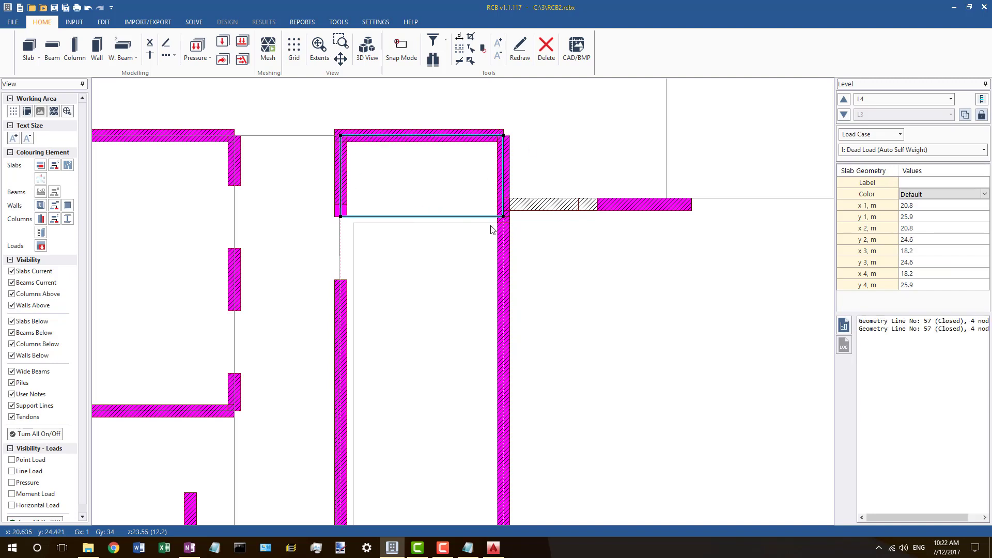
pyautogui.press('Escape')
# Step: Move the upper corners of the long core slab outline to (18.2, 24.6) and (20.8, 24.6) m
pyautogui.click(487, 223)
pyautogui.moveTo(354, 224); pyautogui.dragTo(341, 216)
pyautogui.moveTo(496, 222); pyautogui.dragTo(504, 217)
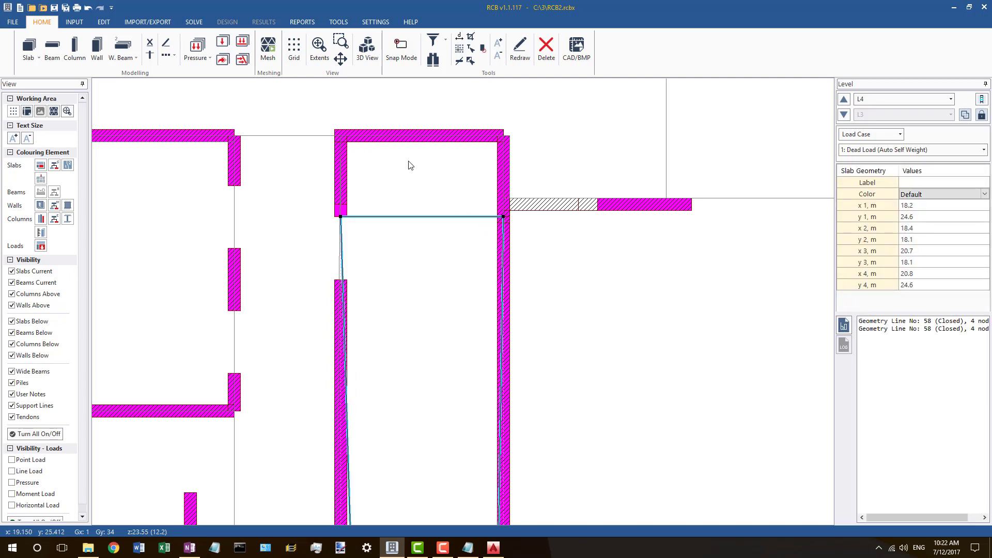
# Step: Move the long core slab outline's lower corners to (18.2, 18) and (20.8, 18) m and trim the right core wall's lower end to match
pyautogui.scroll(-3, 409, 162)
pyautogui.scroll(4, 525, 325)
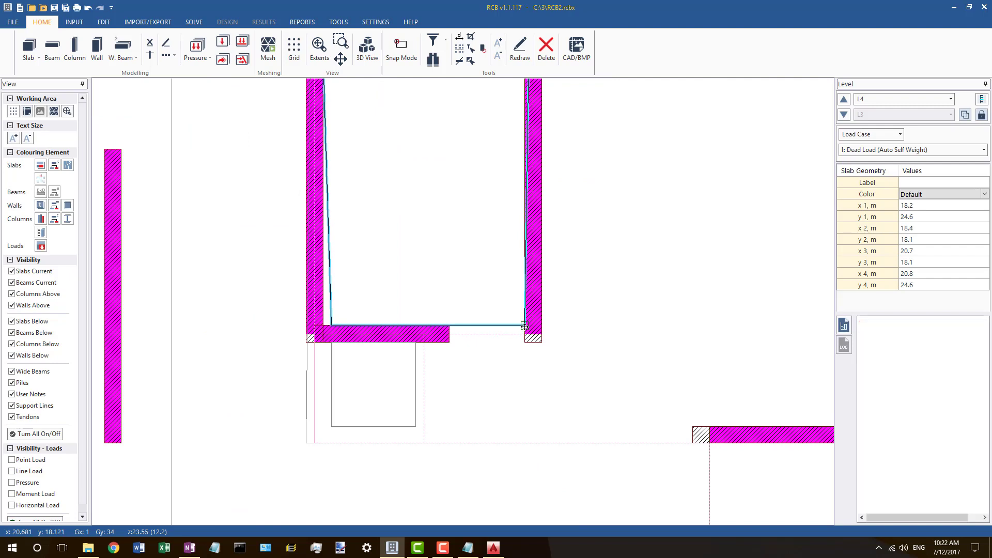
pyautogui.moveTo(535, 334); pyautogui.dragTo(535, 346)
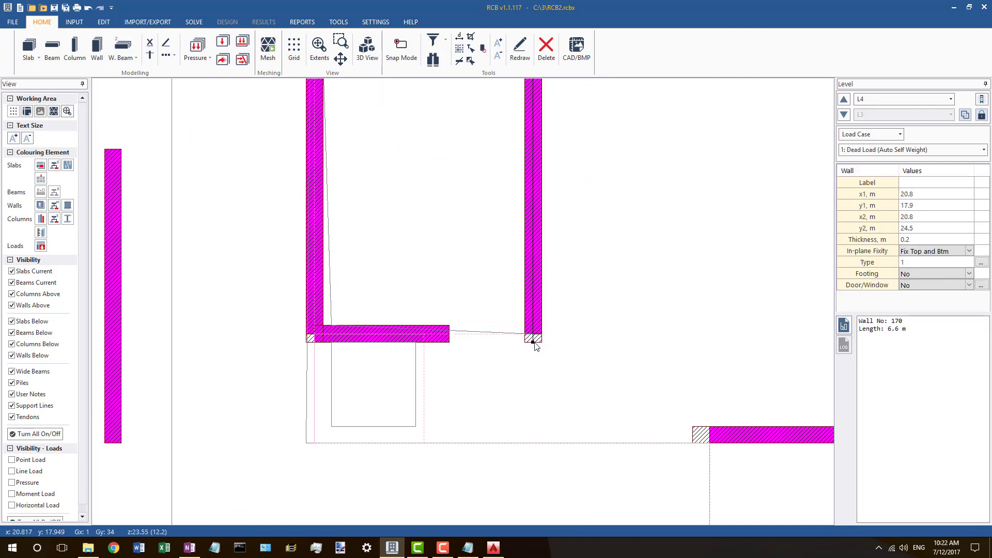
pyautogui.click(333, 324)
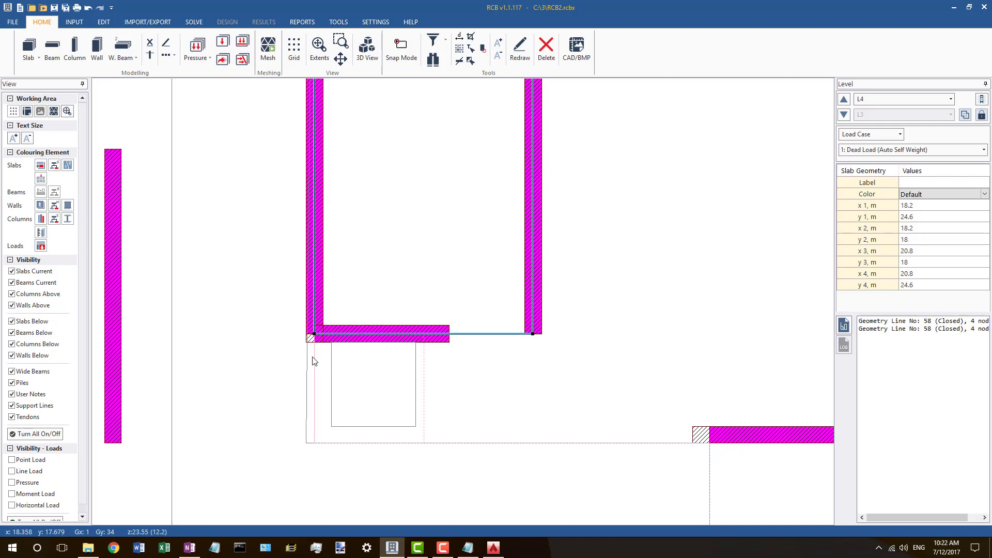
# Step: Trim the left core wall's lower end to the core slab corner and move the corridor outline's inner corner to (18.2, 16.7) m
pyautogui.click(315, 339)
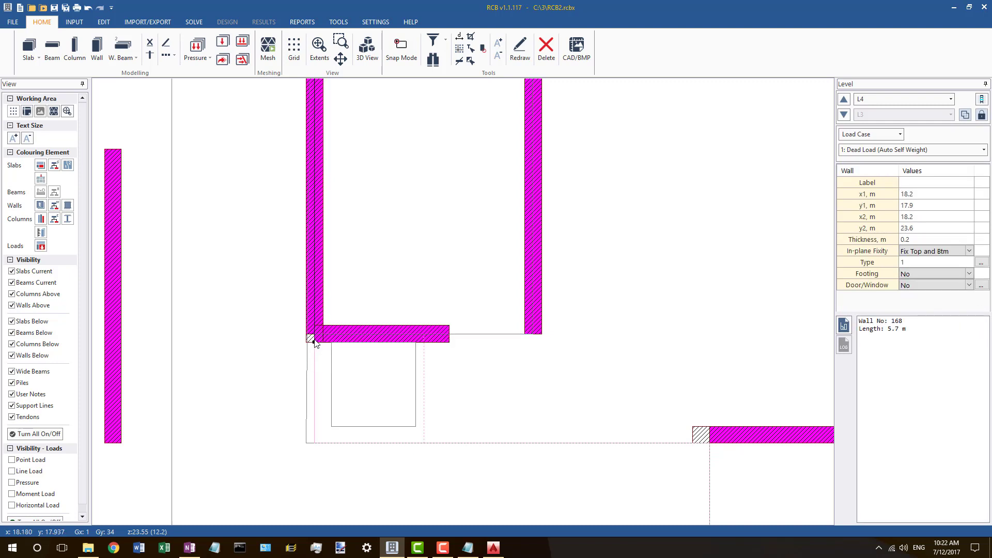
pyautogui.click(307, 425)
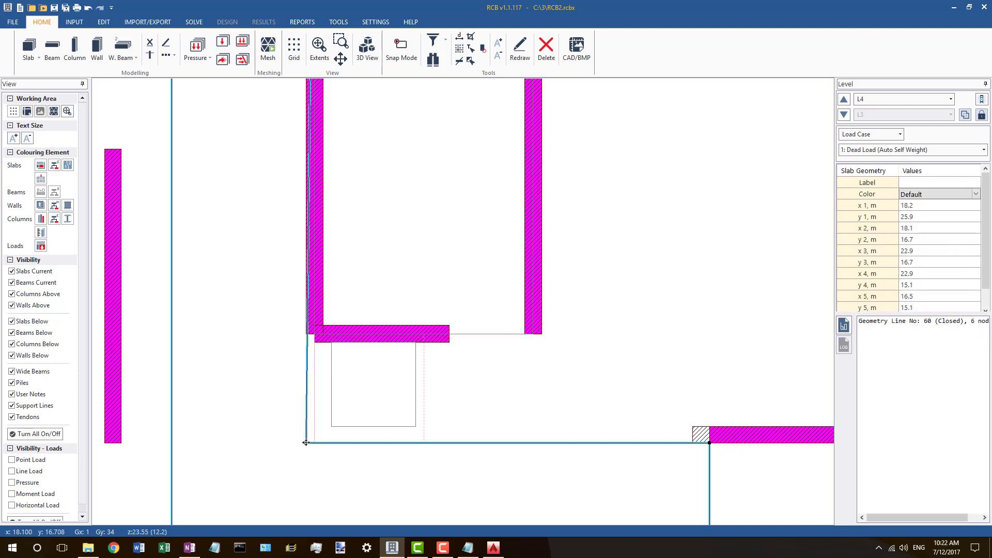
pyautogui.moveTo(306, 442); pyautogui.dragTo(315, 443)
# Step: Move the small square slab outline's corners below the core to (18.2, 16.7), (18.2, 18), (19.5, 18) and (19.5, 16.7) m
pyautogui.click(334, 428)
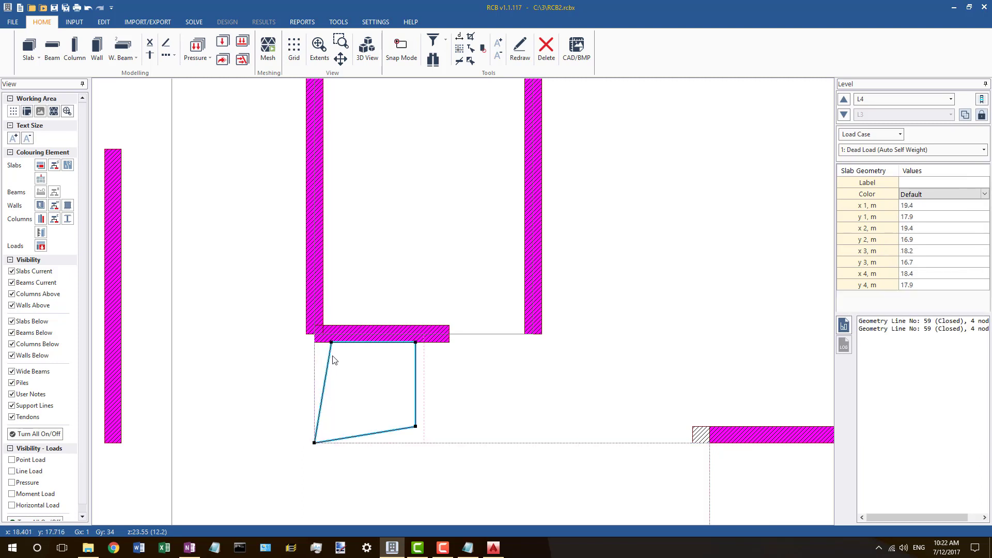
pyautogui.moveTo(327, 340); pyautogui.dragTo(314, 334)
pyautogui.moveTo(416, 342); pyautogui.dragTo(424, 333)
pyautogui.moveTo(415, 428); pyautogui.dragTo(423, 443)
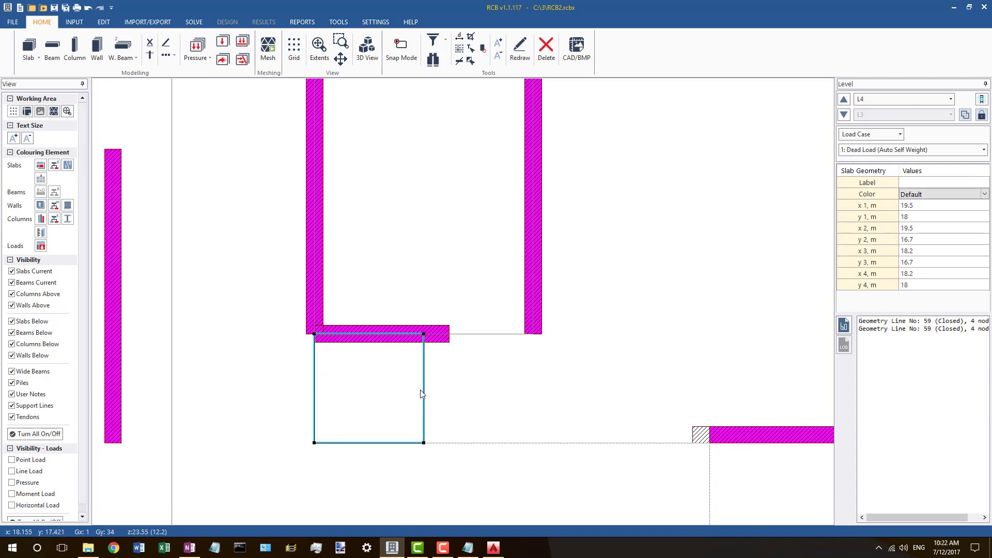
# Step: Extend the lower end of the short vertical wall at the core's upper left to y 24.6 m
pyautogui.scroll(-3, 551, 372)
pyautogui.scroll(-1, 457, 278)
pyautogui.scroll(1, 458, 278)
pyautogui.scroll(-2, 458, 249)
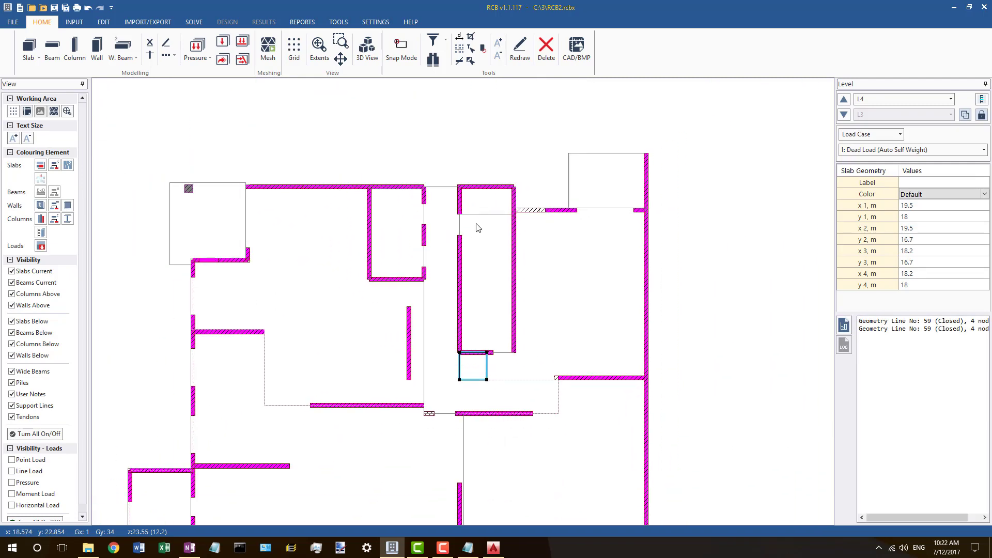
pyautogui.scroll(4, 476, 205)
pyautogui.click(447, 209)
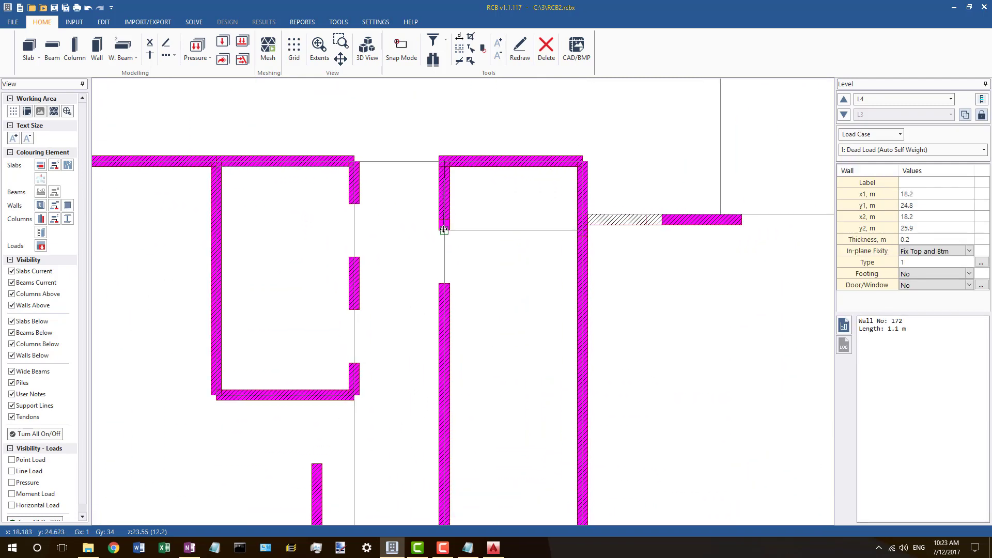
# Step: Trim the left end of the horizontal wall beside the corridor's right corner to the slab outline at x 22.9 m
pyautogui.scroll(-1, 368, 234)
pyautogui.scroll(-1, 479, 420)
pyautogui.scroll(2, 514, 398)
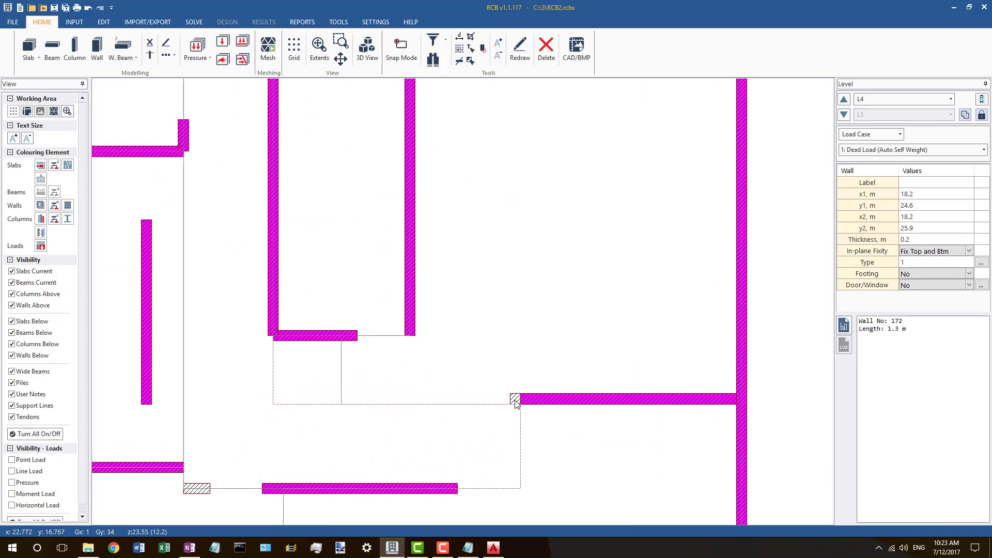
pyautogui.click(514, 402)
# Step: Extend the 0.4 m wall below the upper-left balcony slab along the balcony edge to a length of 2.6 m
pyautogui.scroll(-8, 503, 340)
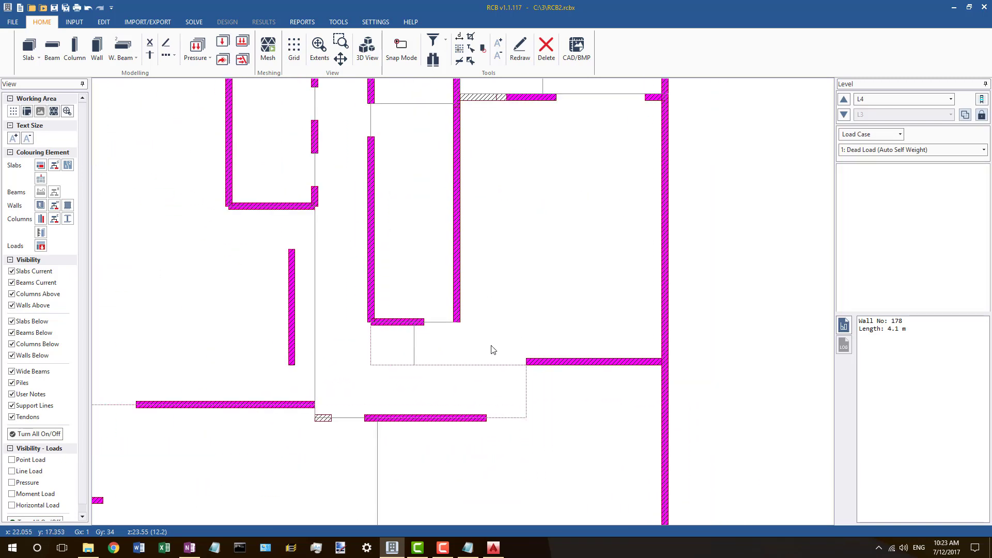
pyautogui.scroll(4, 486, 419)
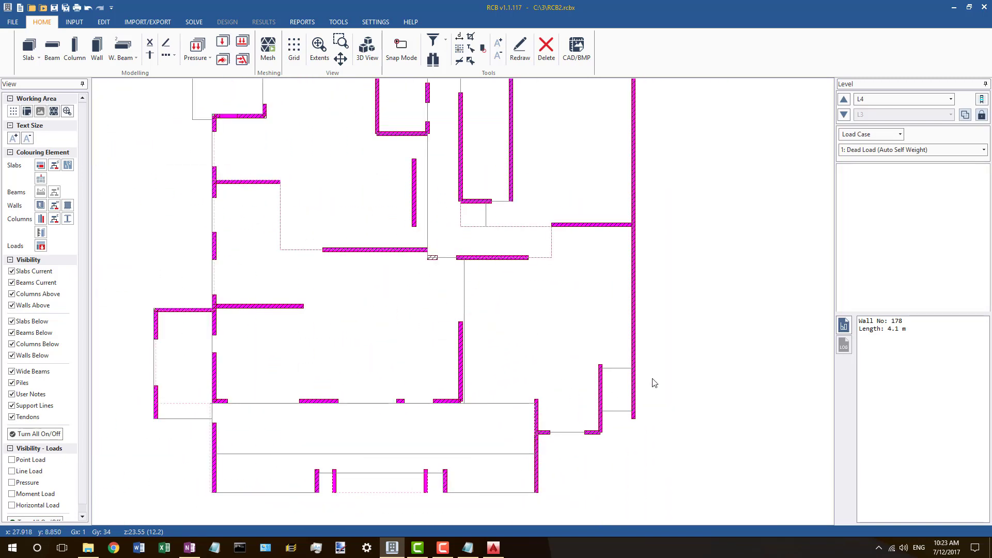
pyautogui.scroll(-4, 655, 383)
pyautogui.click(405, 214)
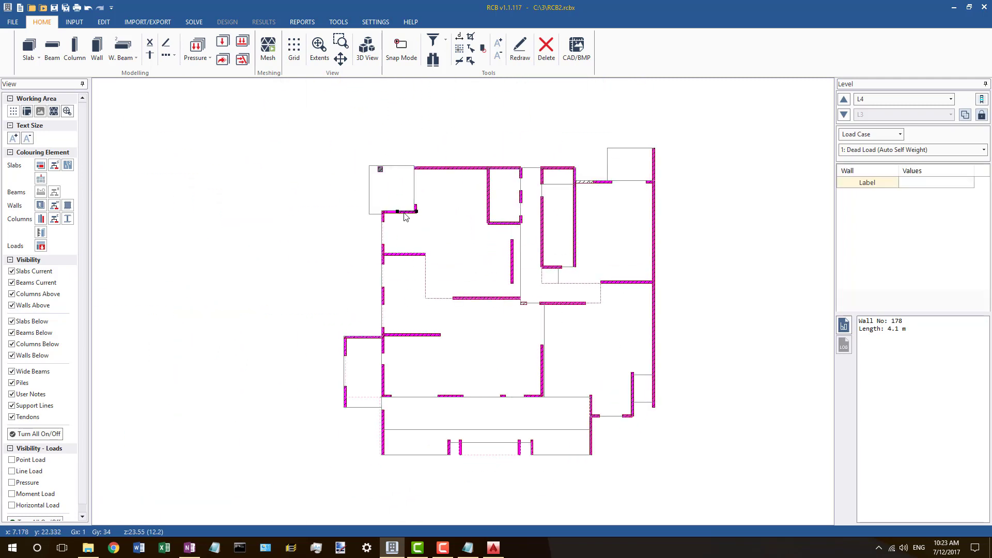
pyautogui.scroll(4, 405, 217)
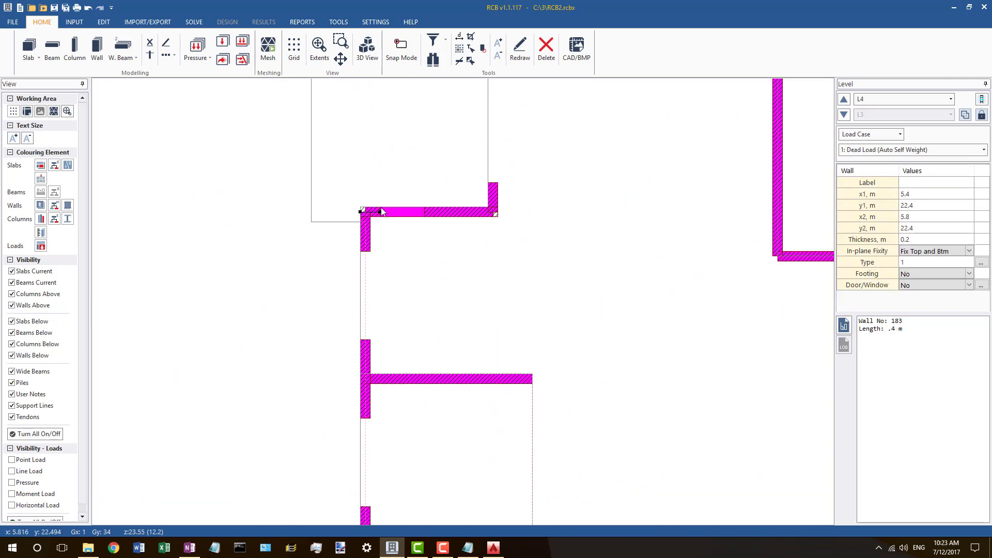
pyautogui.click(426, 214)
pyautogui.click(246, 234)
pyautogui.scroll(-6, 245, 234)
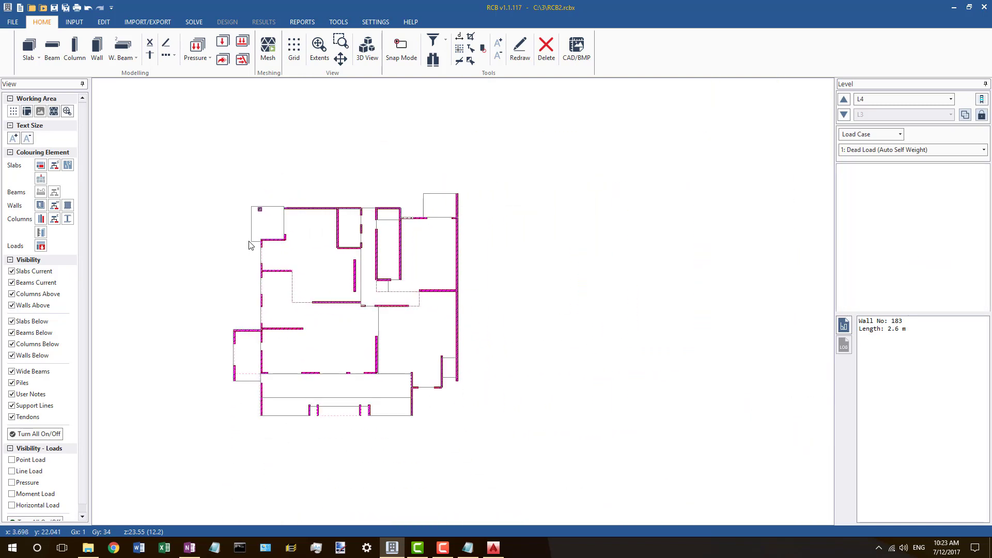
# Step: Generate the finite element mesh for level L4 with Update Mesh enabled and inspect the meshed plan
pyautogui.hotkey('ctrl', 'm')
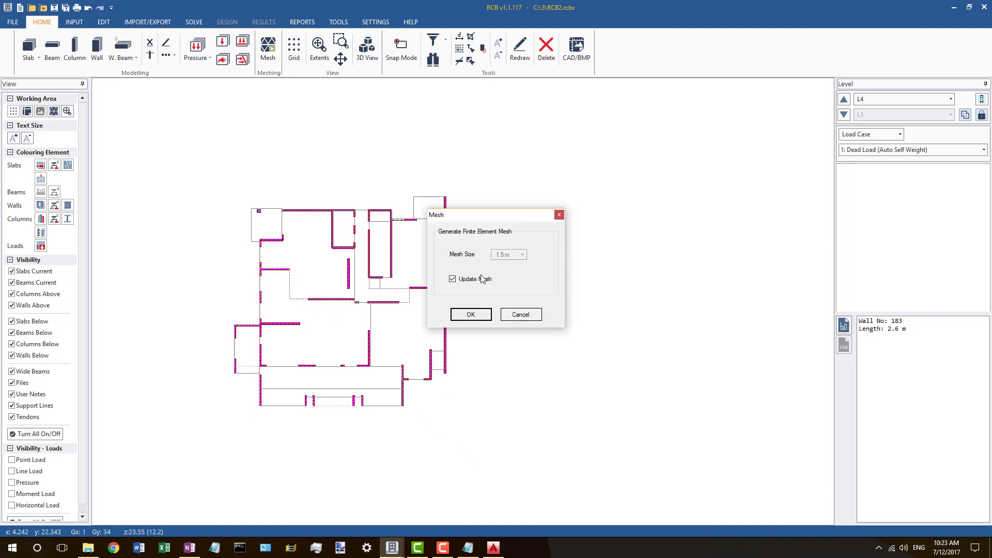
pyautogui.click(470, 315)
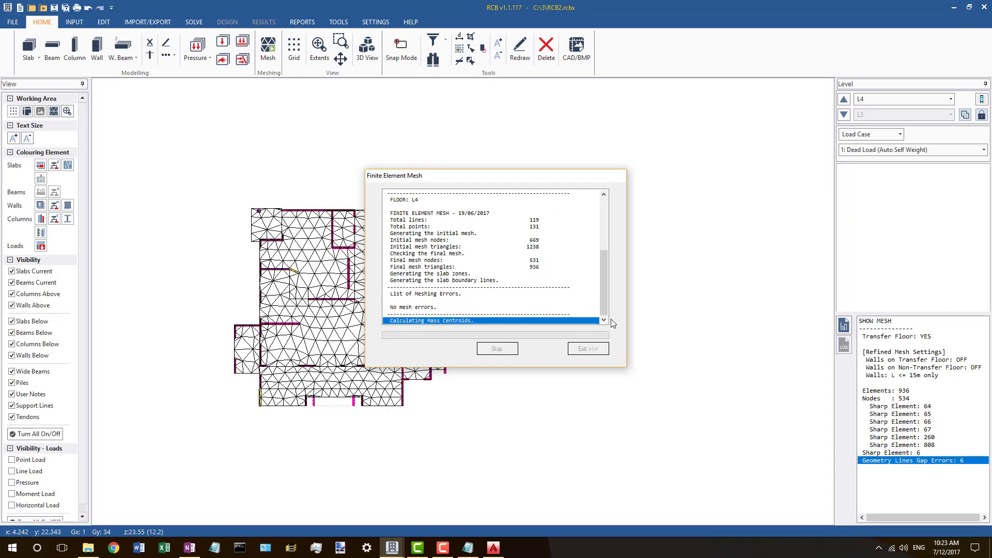
pyautogui.click(594, 349)
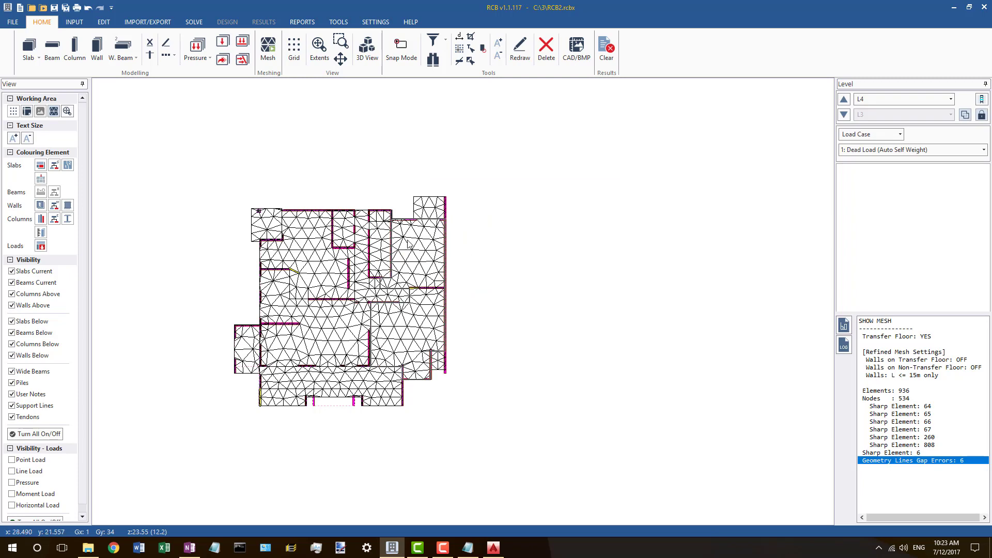
pyautogui.scroll(4, 298, 340)
pyautogui.scroll(-3, 506, 355)
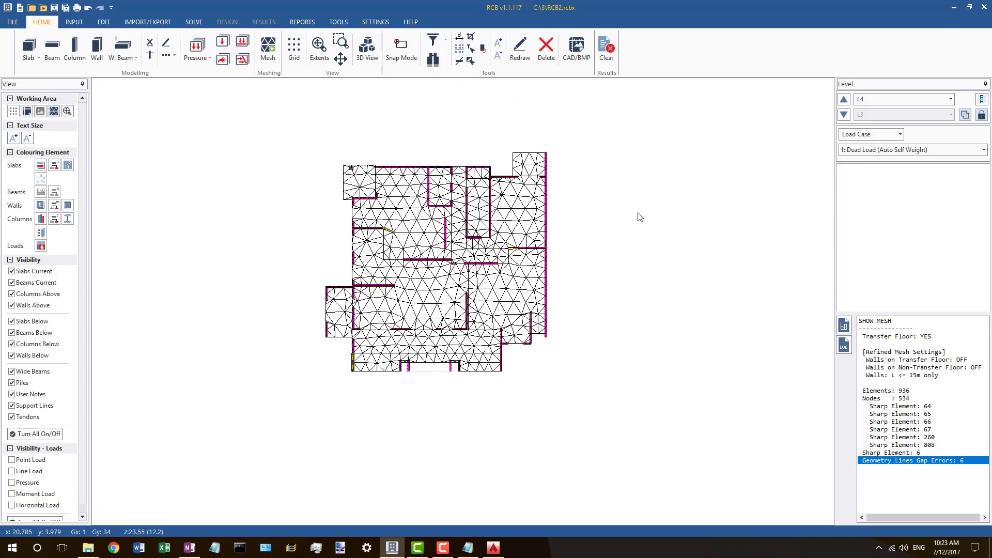
# Step: Switch to level L5 and clear the mesh from its plan
pyautogui.click(842, 100)
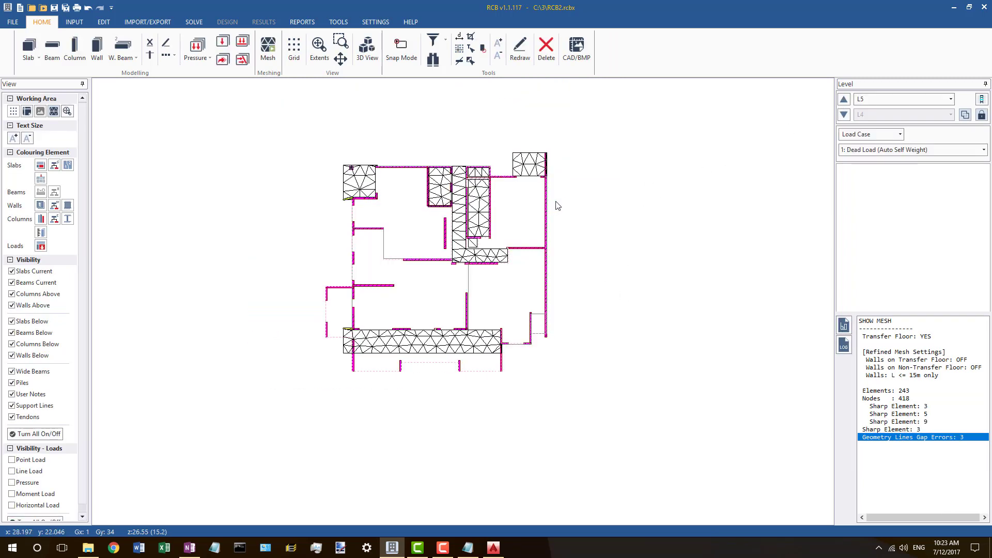
pyautogui.scroll(2, 506, 181)
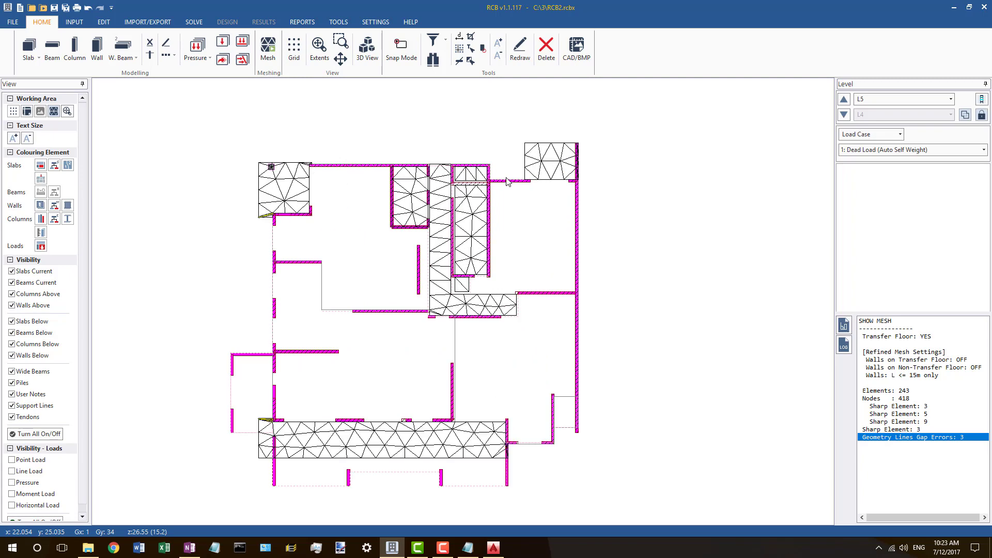
pyautogui.press('Delete')
pyautogui.press('Return')
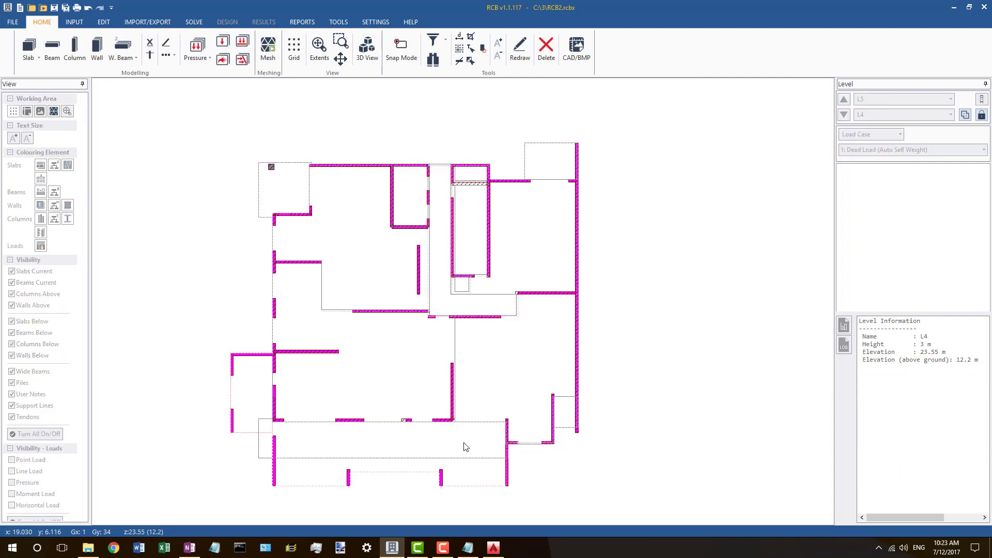
# Step: Hide all elements except the current level's slabs and check the L5 slab outlines individually
pyautogui.click(381, 457)
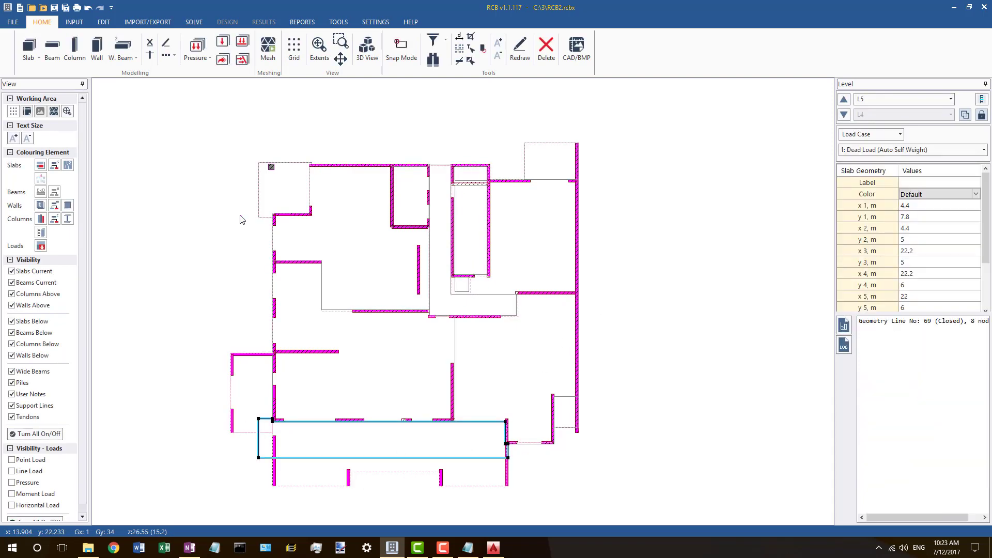
pyautogui.click(45, 434)
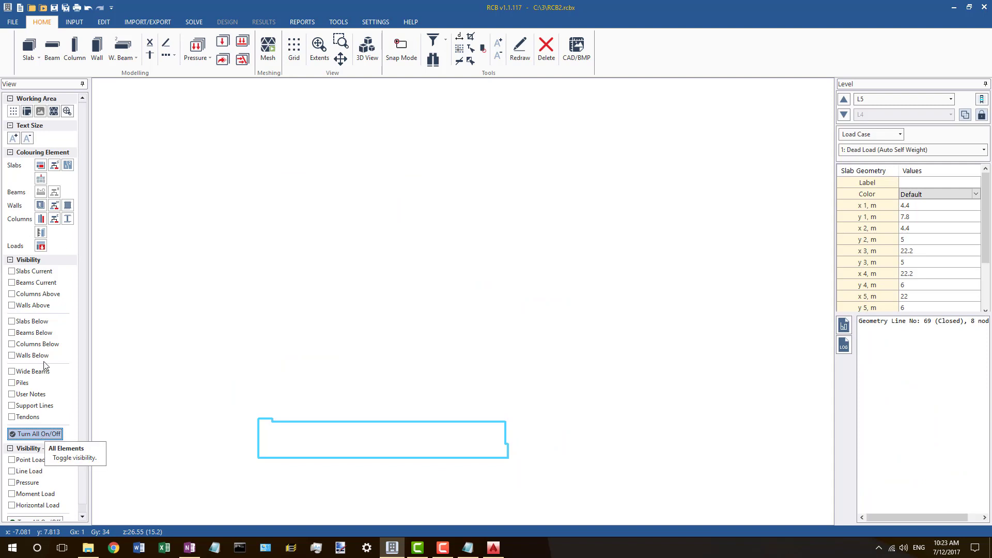
pyautogui.click(30, 272)
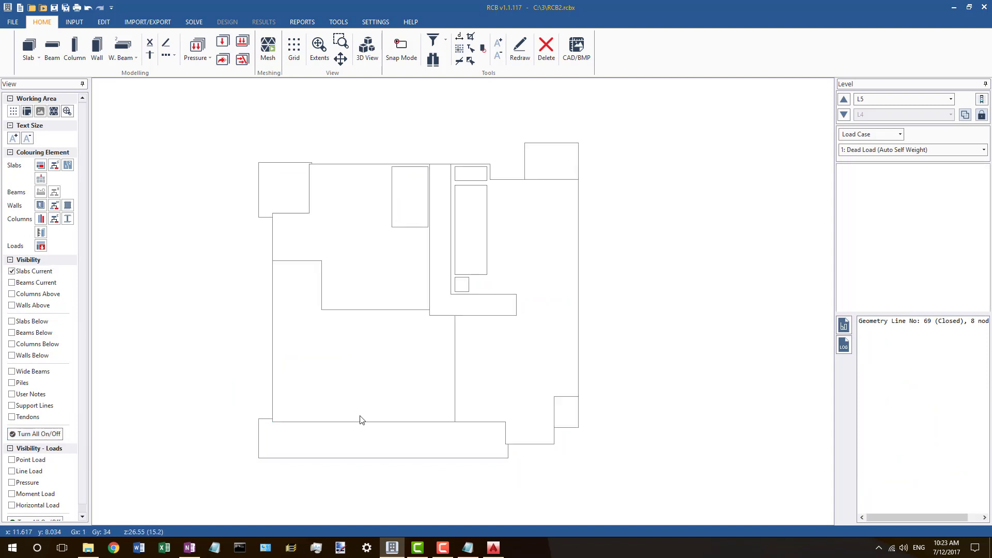
pyautogui.click(386, 170)
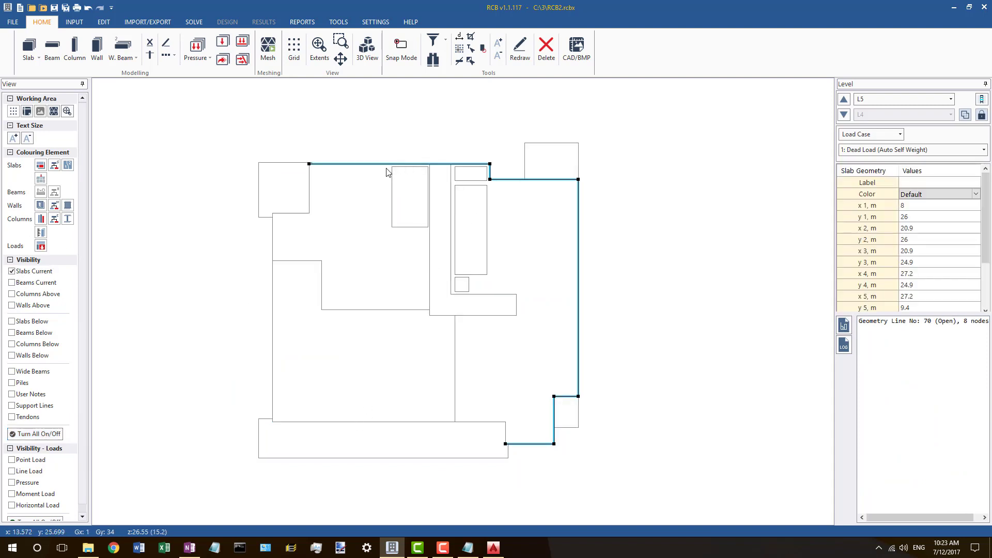
pyautogui.click(524, 151)
pyautogui.click(320, 192)
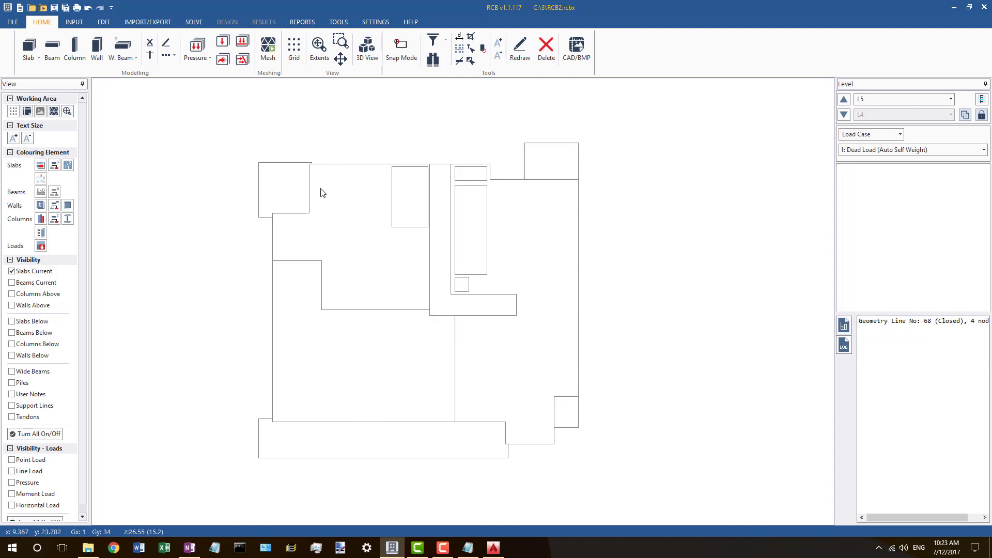
# Step: Draw a closed slab outline on L5 tracing the plan's outer perimeter including all balconies, accepting deletion of the mesh
pyautogui.click(311, 163)
pyautogui.click(258, 163)
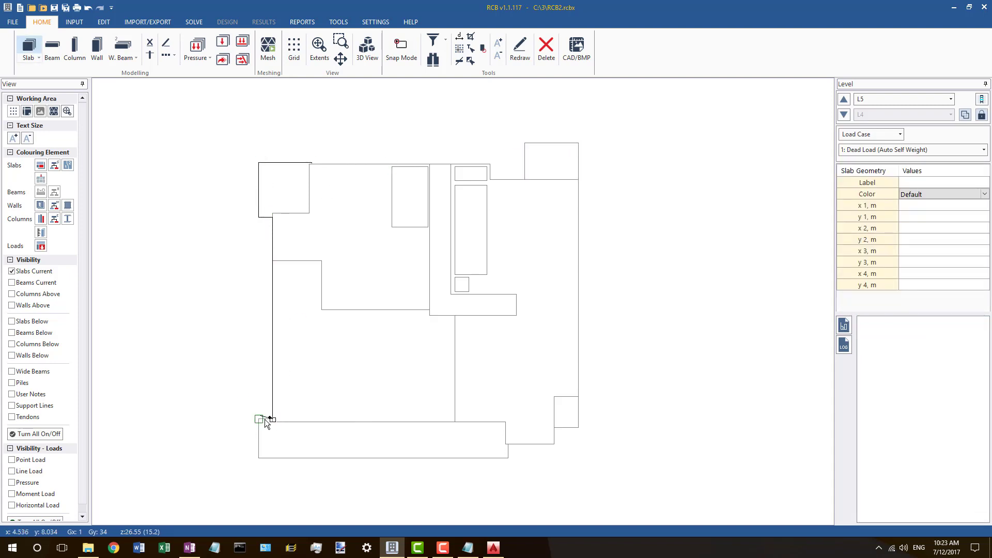
pyautogui.click(259, 458)
pyautogui.click(508, 458)
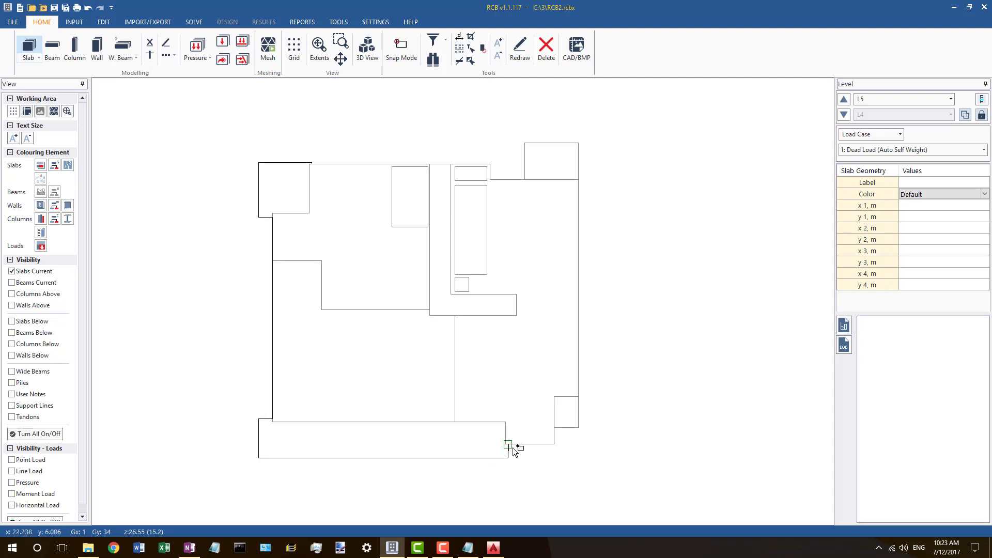
pyautogui.click(591, 402)
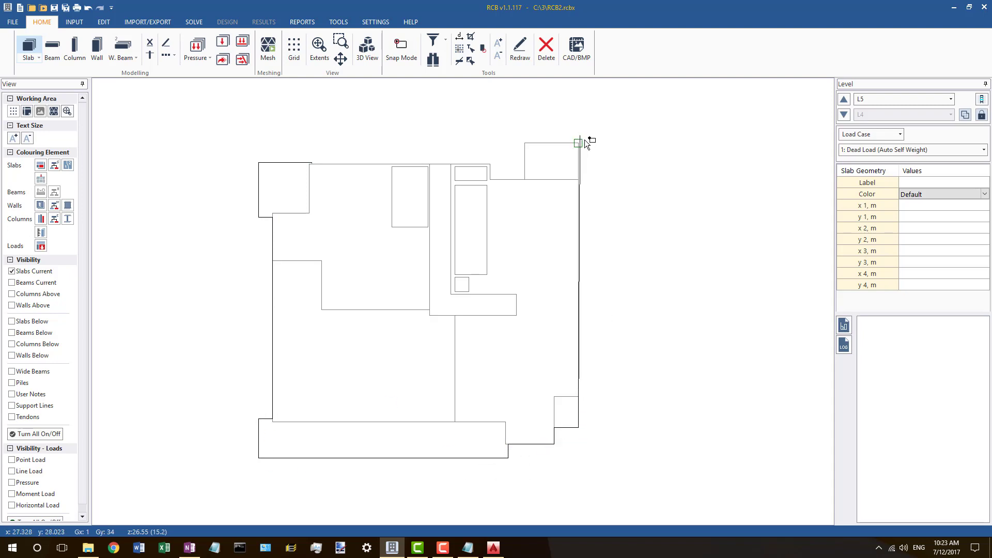
pyautogui.click(582, 141)
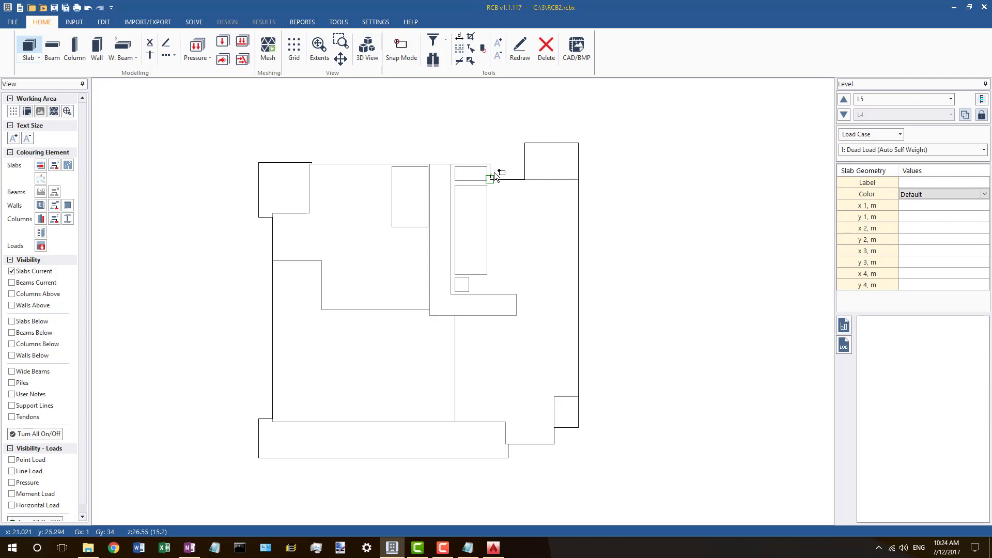
pyautogui.rightClick(365, 131)
pyautogui.click(404, 139)
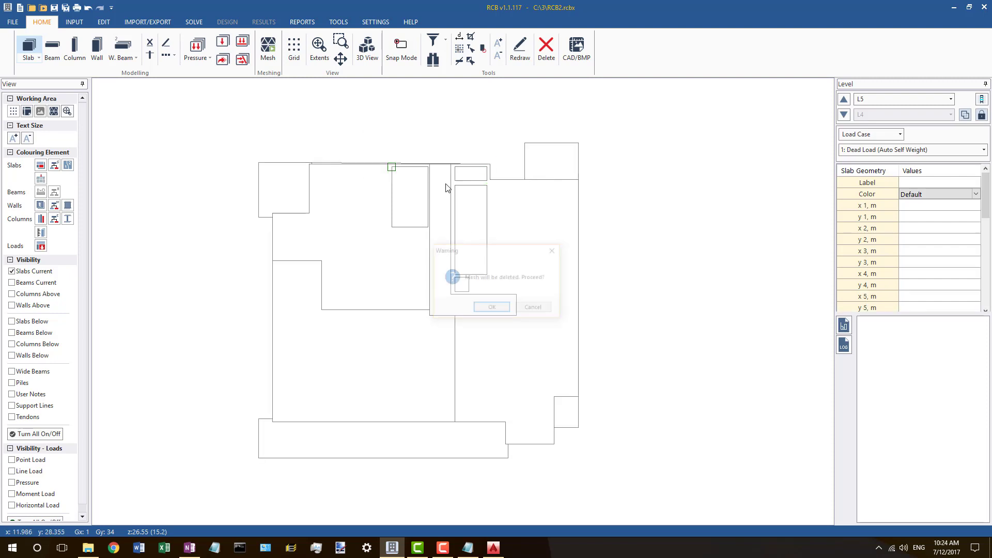
pyautogui.click(492, 308)
# Step: Add a node to the new outline's upper edge beside the upper-left balcony corner and move it down to the main slab edge
pyautogui.scroll(3, 292, 164)
pyautogui.click(341, 164)
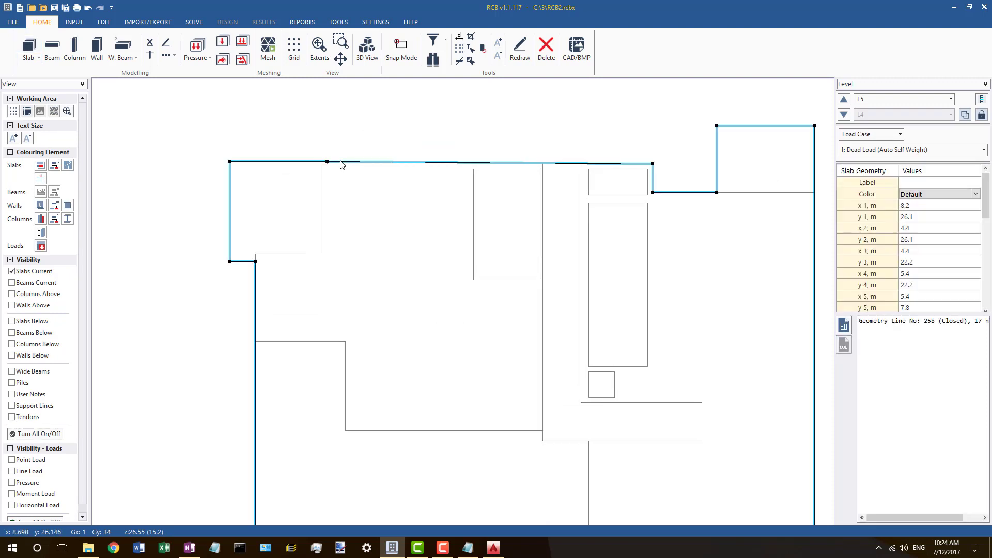
pyautogui.click(341, 164)
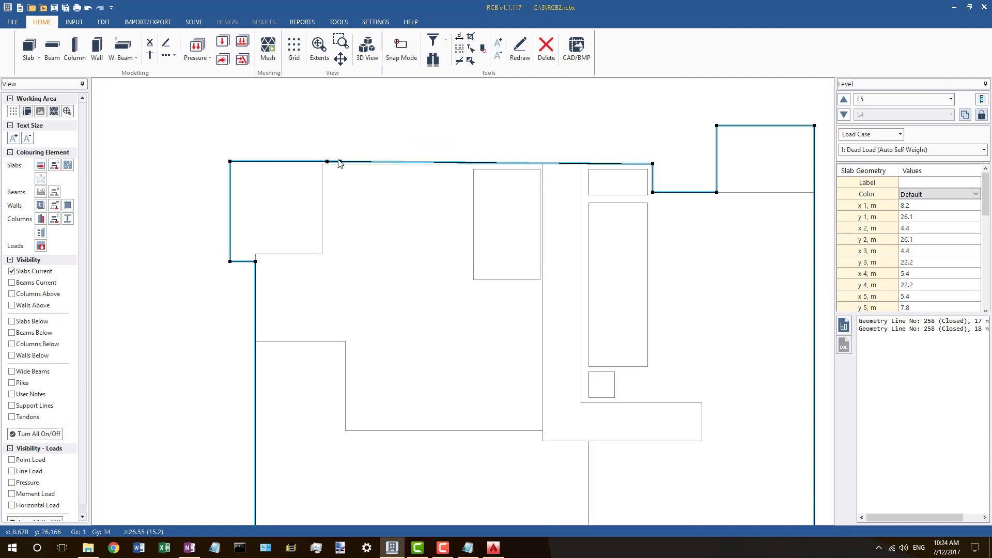
pyautogui.moveTo(341, 161); pyautogui.dragTo(328, 164)
pyautogui.click(326, 135)
pyautogui.scroll(-3, 435, 171)
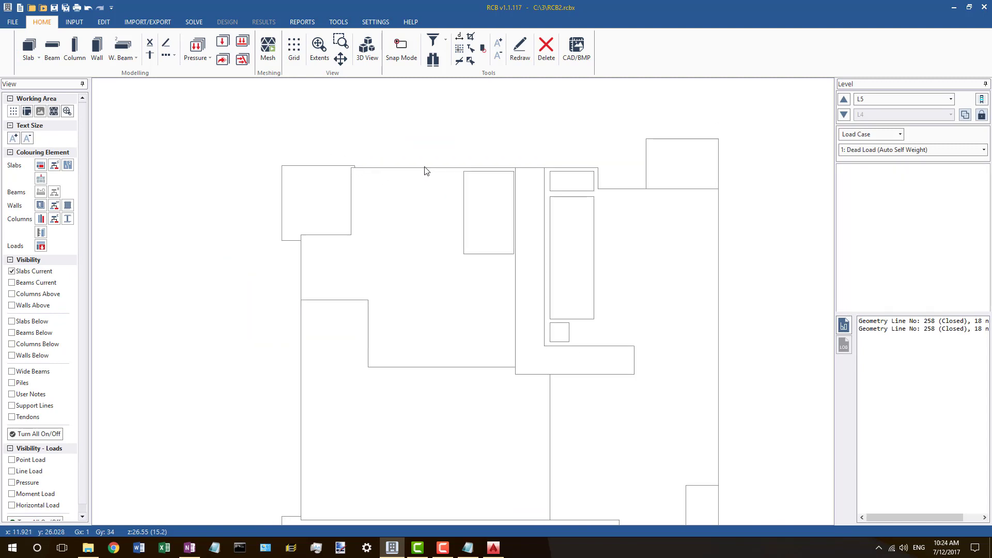
# Step: Check the new slab outline on its own with everything else hidden, and turn all element types back on
pyautogui.click(424, 168)
pyautogui.scroll(-1, 306, 172)
pyautogui.scroll(-1, 307, 175)
pyautogui.click(35, 434)
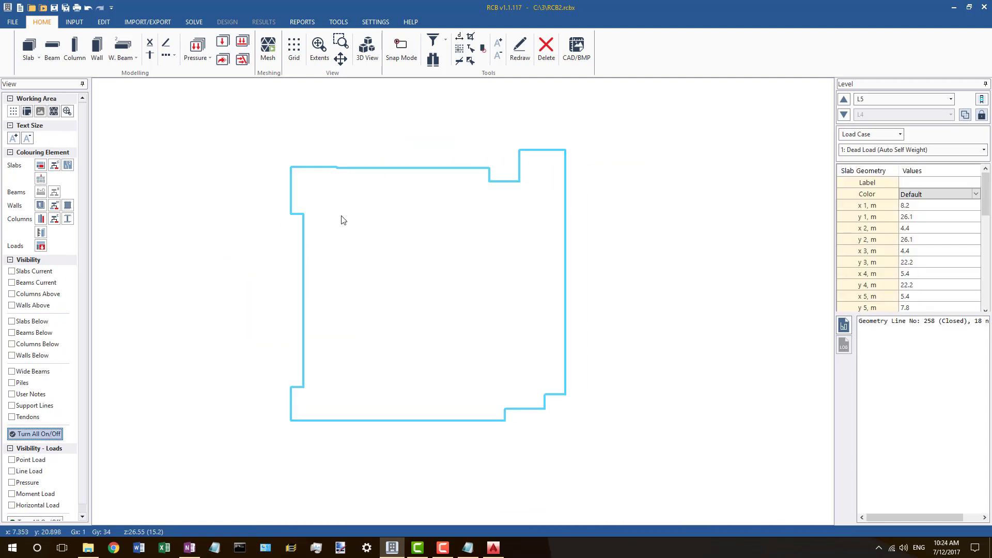
pyautogui.click(45, 436)
# Step: Set the 3.2 m upper wall as master and align the slab outline's upper edge to its centreline
pyautogui.scroll(6, 434, 164)
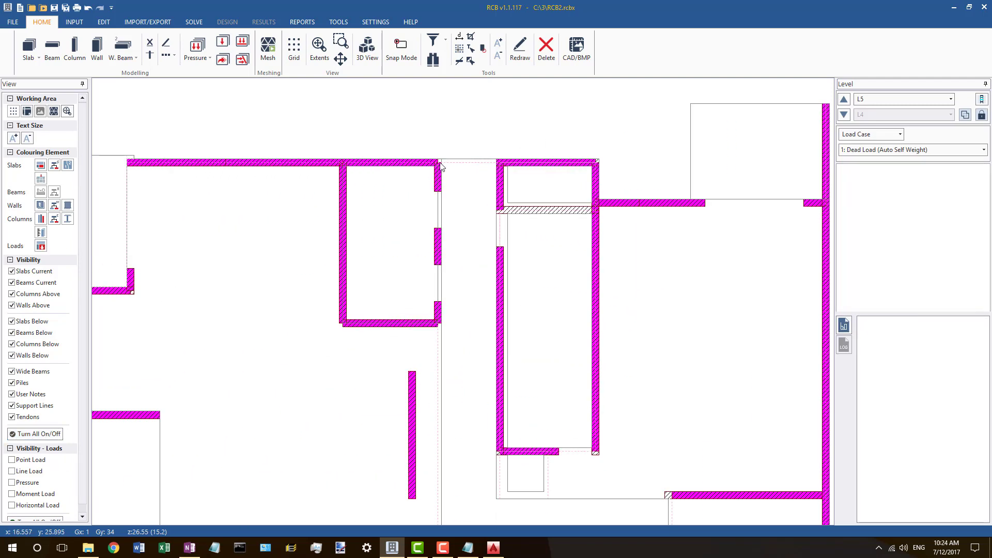
pyautogui.click(434, 163)
pyautogui.click(433, 160)
pyautogui.rightClick(277, 164)
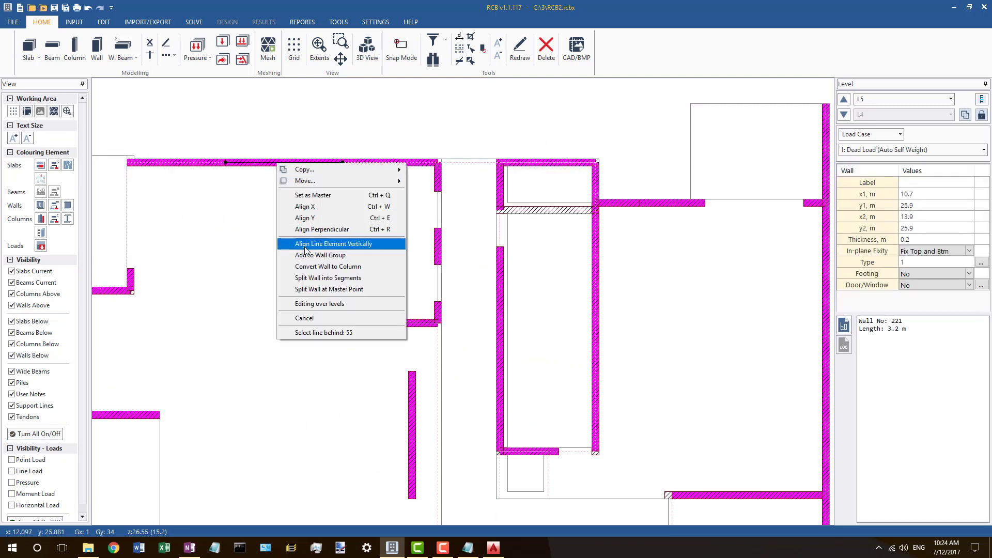
pyautogui.click(311, 195)
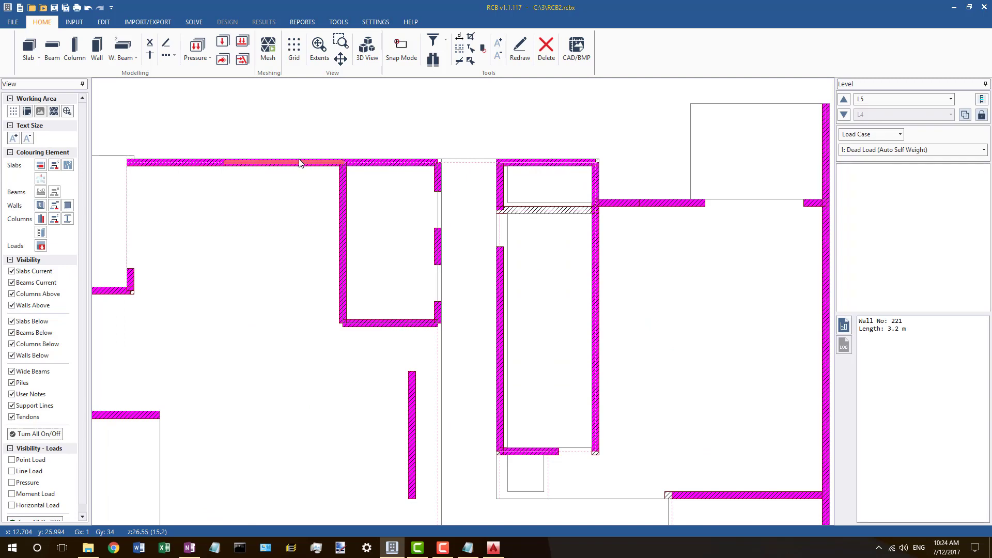
pyautogui.click(301, 158)
pyautogui.rightClick(299, 159)
pyautogui.click(327, 298)
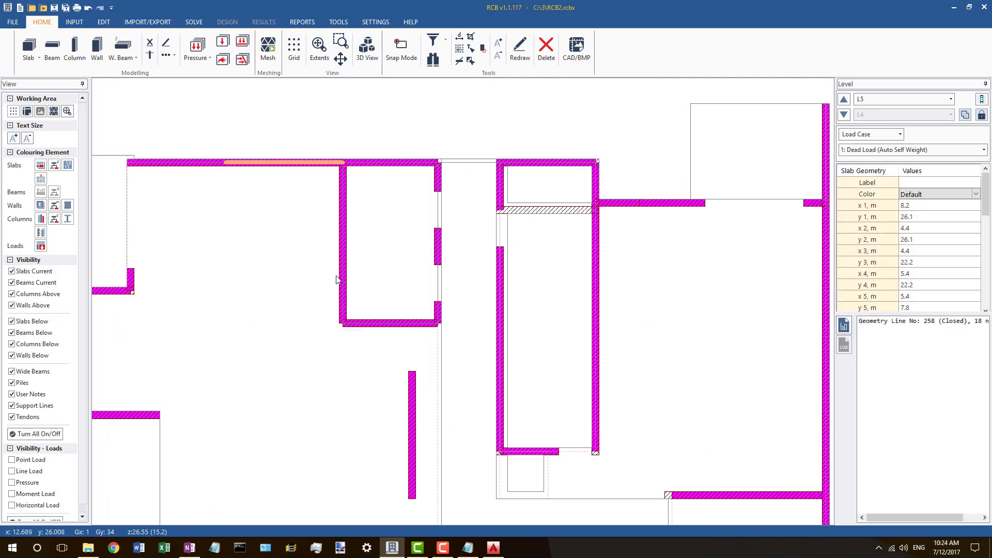
# Step: Move the outline's step beside the upper-left balcony sideways to x = 8 m, at the end of the upper wall
pyautogui.scroll(-4, 344, 171)
pyautogui.scroll(6, 279, 159)
pyautogui.click(228, 174)
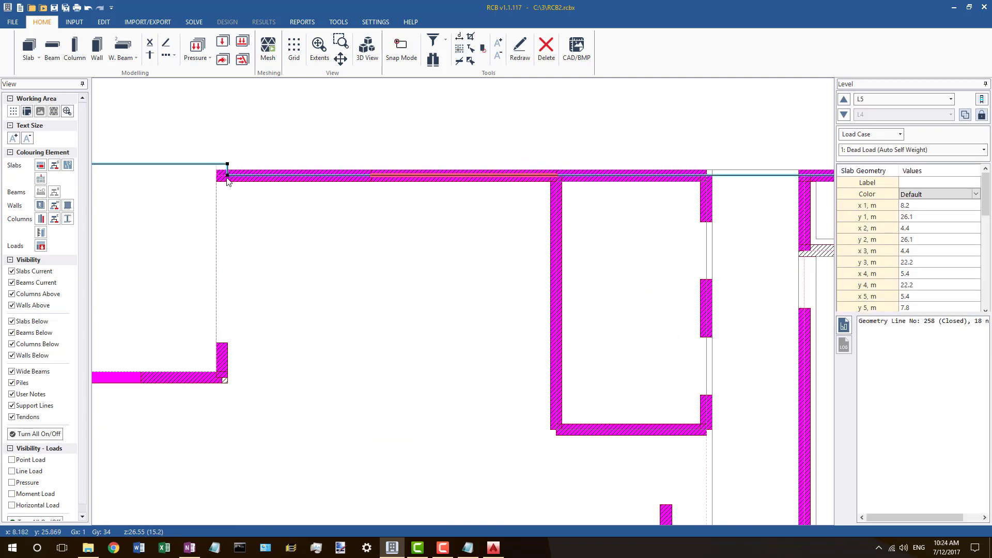
pyautogui.moveTo(227, 174); pyautogui.dragTo(217, 175)
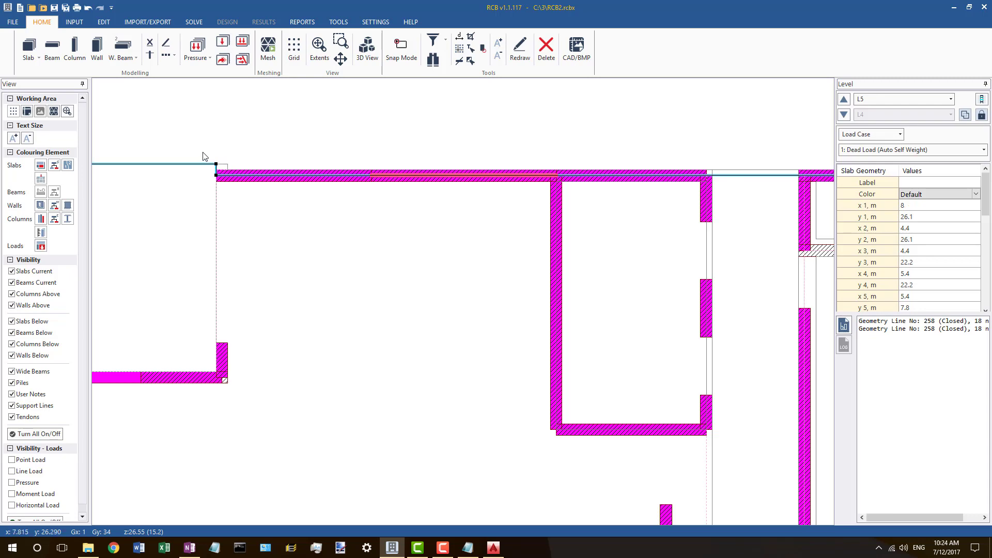
# Step: Delete the old open slab line that runs along the plan's upper and right-hand edges
pyautogui.scroll(-3, 205, 155)
pyautogui.scroll(3, 372, 150)
pyautogui.click(391, 180)
pyautogui.scroll(-3, 546, 155)
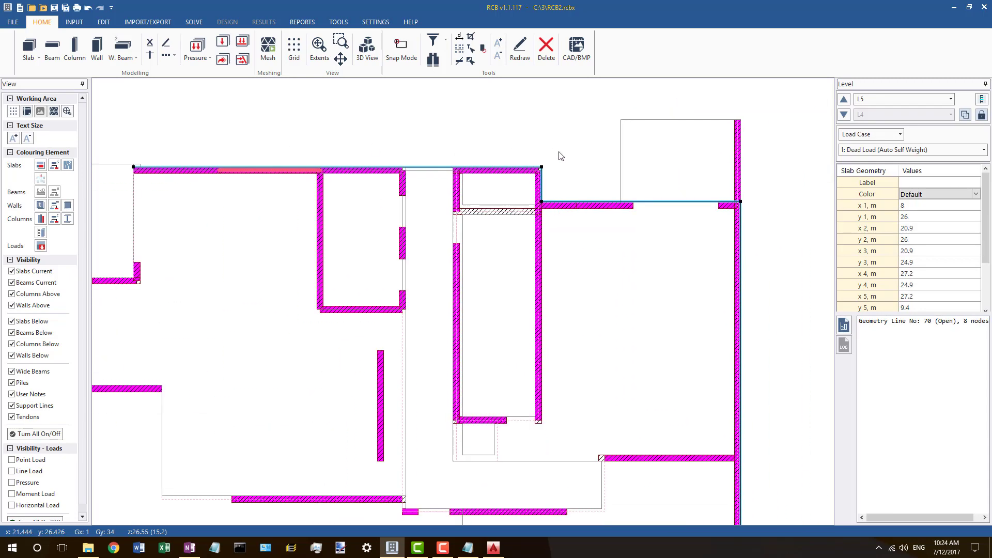
pyautogui.scroll(-1, 483, 149)
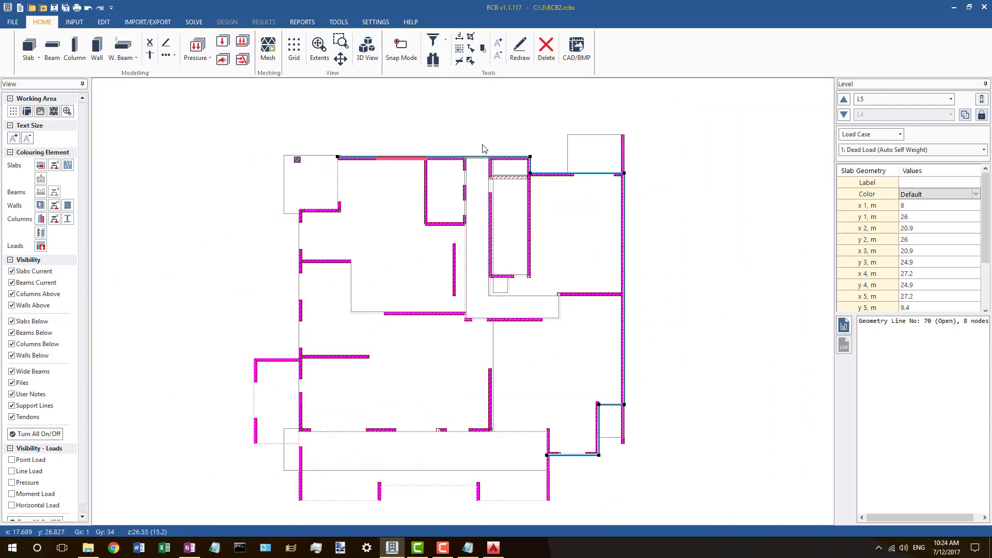
pyautogui.press('Escape')
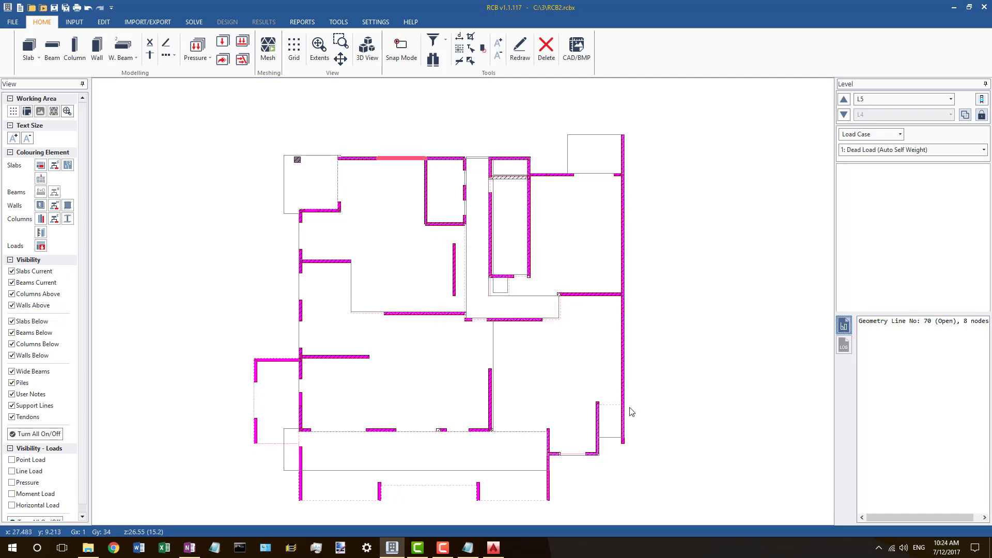
# Step: Draw a slab line along the inner and upper edges of the small lower-right balcony, ending at the outer wall
pyautogui.scroll(2, 621, 414)
pyautogui.press('s')
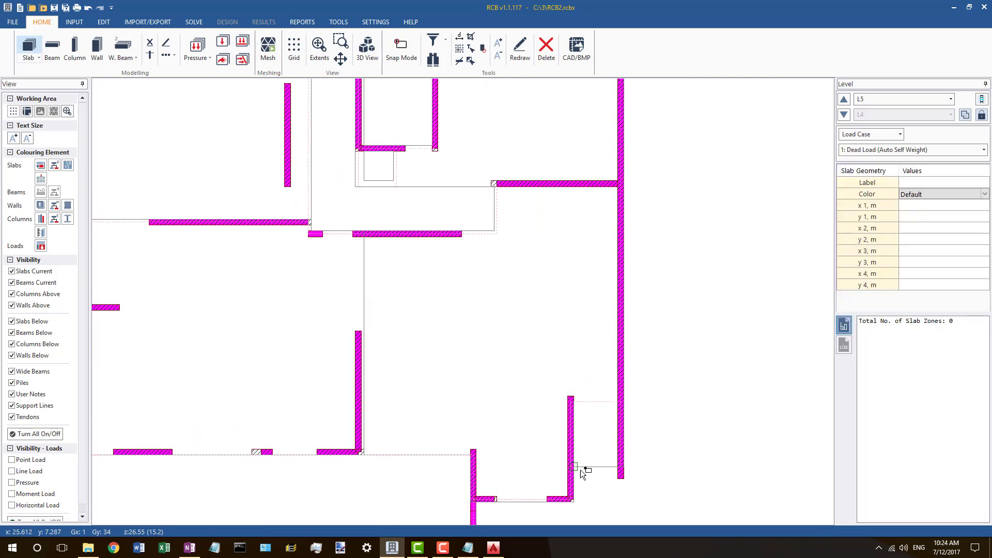
pyautogui.click(574, 469)
pyautogui.click(572, 403)
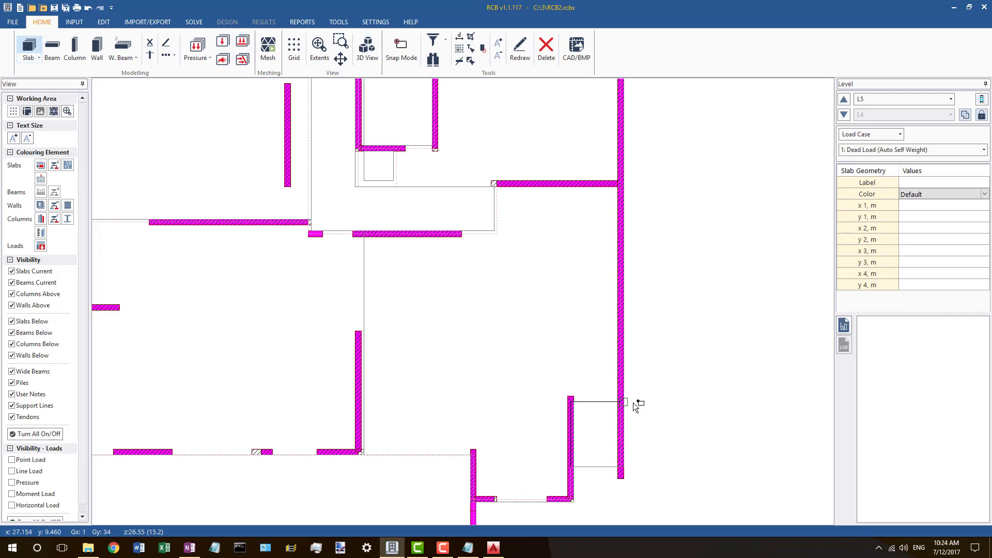
pyautogui.click(622, 402)
pyautogui.scroll(2, 543, 472)
pyautogui.press('Escape')
# Step: Move the three slab outline corners around the lower-right recess onto the centrelines of the adjoining walls
pyautogui.click(500, 475)
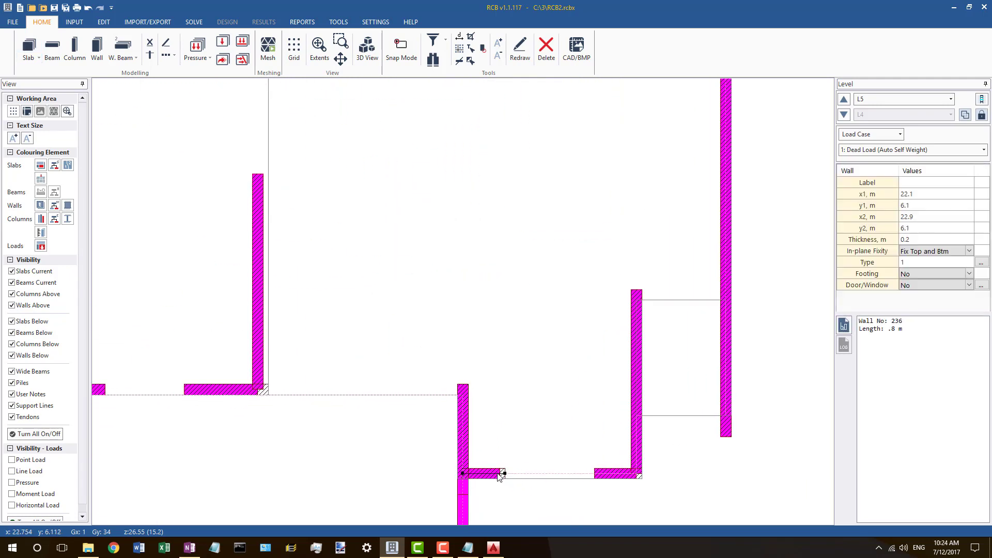
pyautogui.click(637, 477)
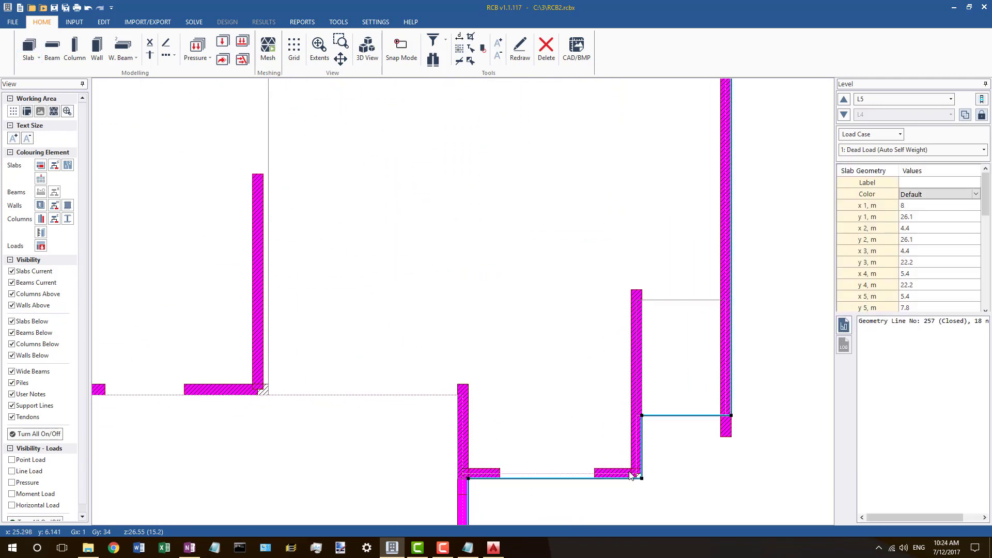
pyautogui.click(643, 477)
pyautogui.click(584, 481)
pyautogui.scroll(2, 556, 460)
pyautogui.moveTo(486, 443); pyautogui.dragTo(478, 434)
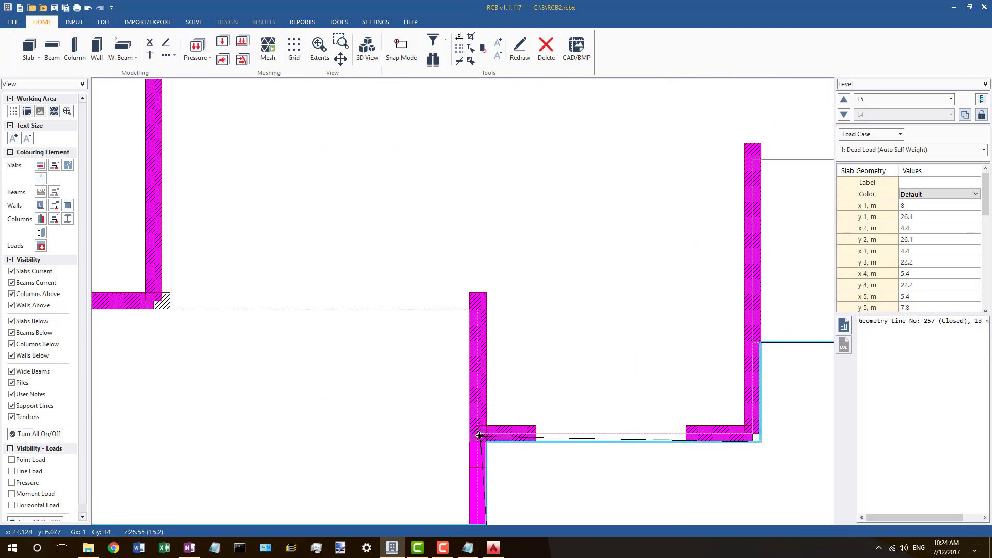
pyautogui.moveTo(761, 442); pyautogui.dragTo(752, 434)
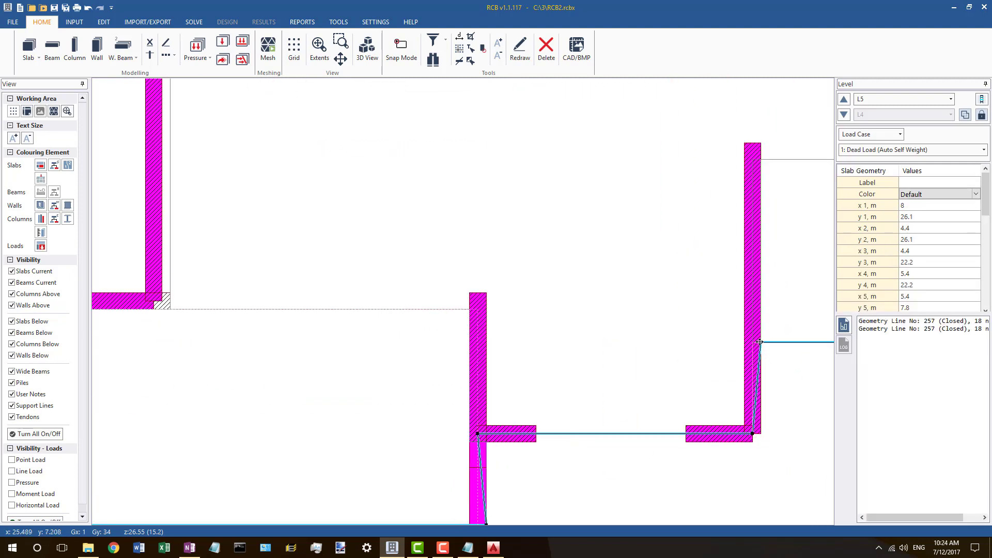
pyautogui.moveTo(760, 341); pyautogui.dragTo(752, 341)
# Step: Set the recess corner node as master and align the lower balcony's right-hand corner node to it in X
pyautogui.scroll(-3, 580, 294)
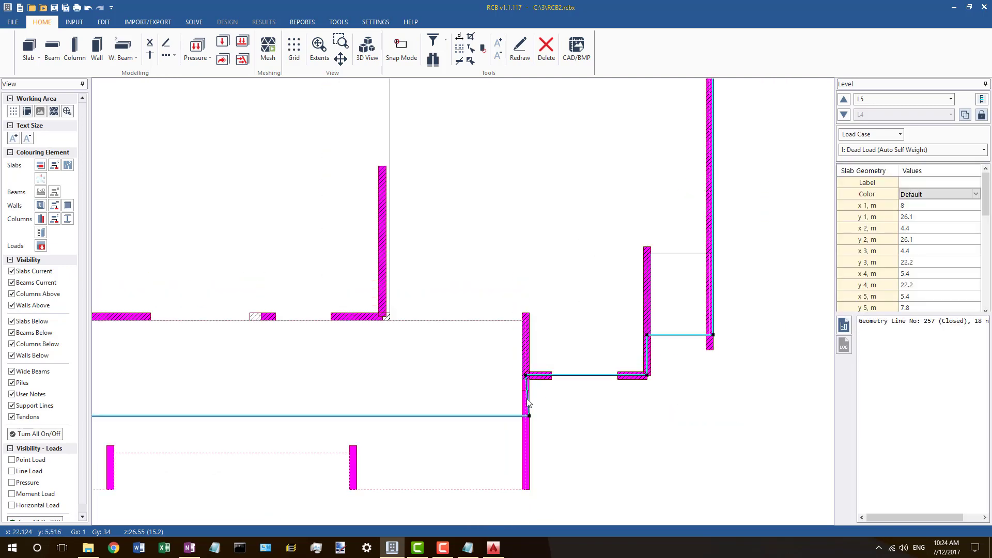
pyautogui.scroll(-5, 526, 415)
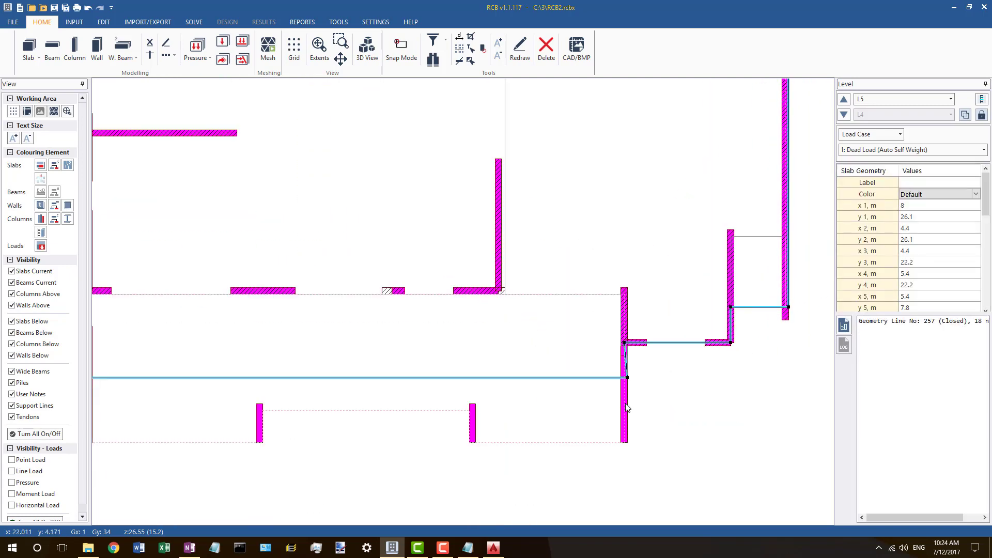
pyautogui.scroll(5, 671, 398)
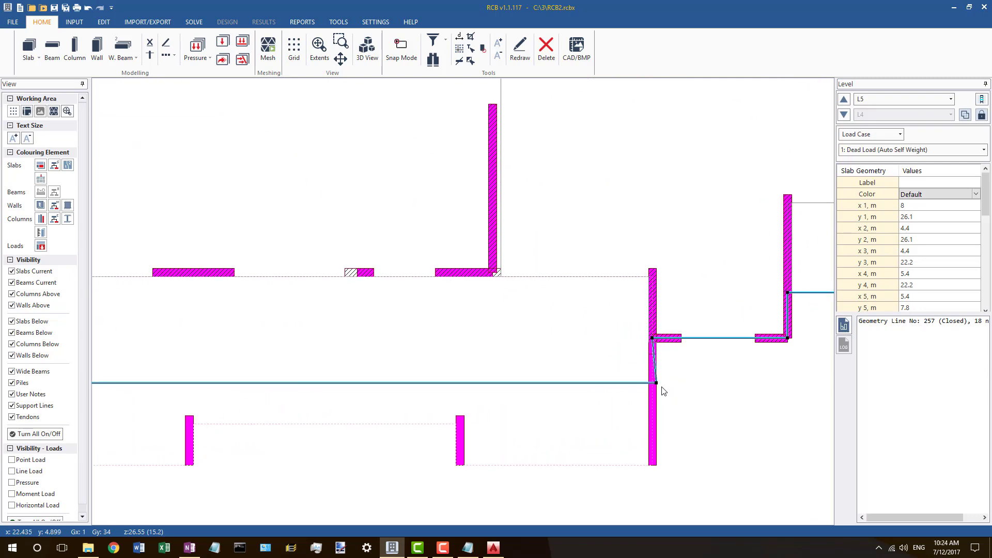
pyautogui.scroll(-2, 676, 380)
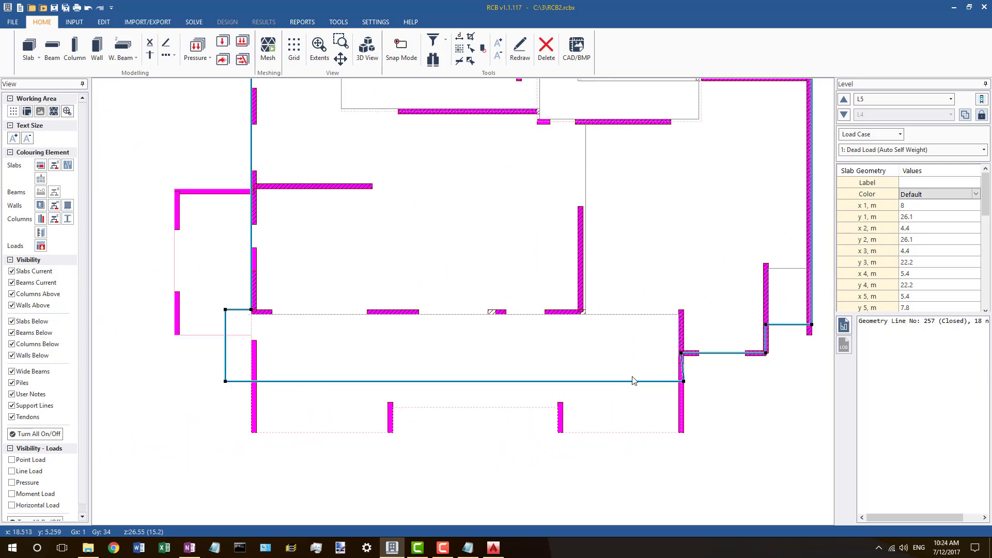
pyautogui.scroll(2, 687, 353)
pyautogui.rightClick(675, 353)
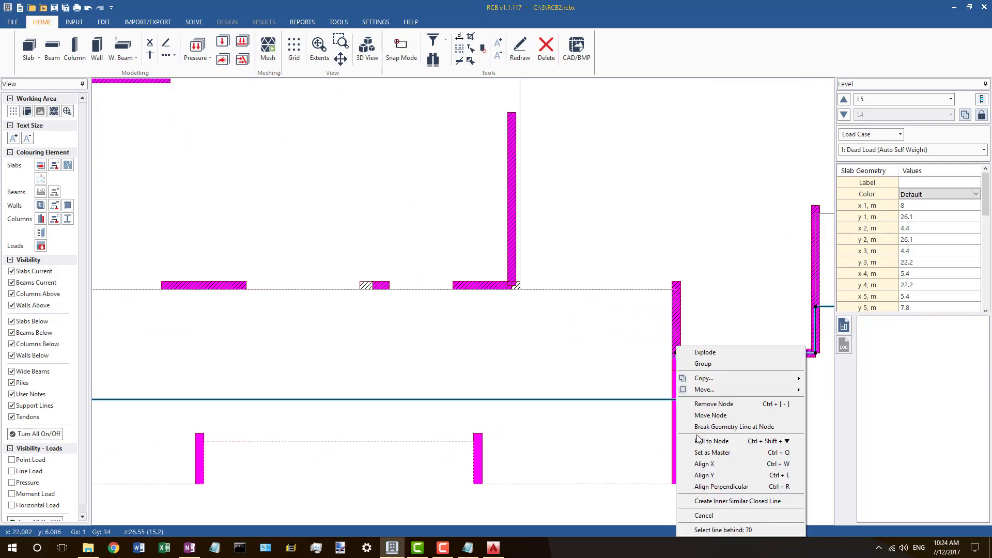
pyautogui.click(712, 452)
pyautogui.rightClick(677, 352)
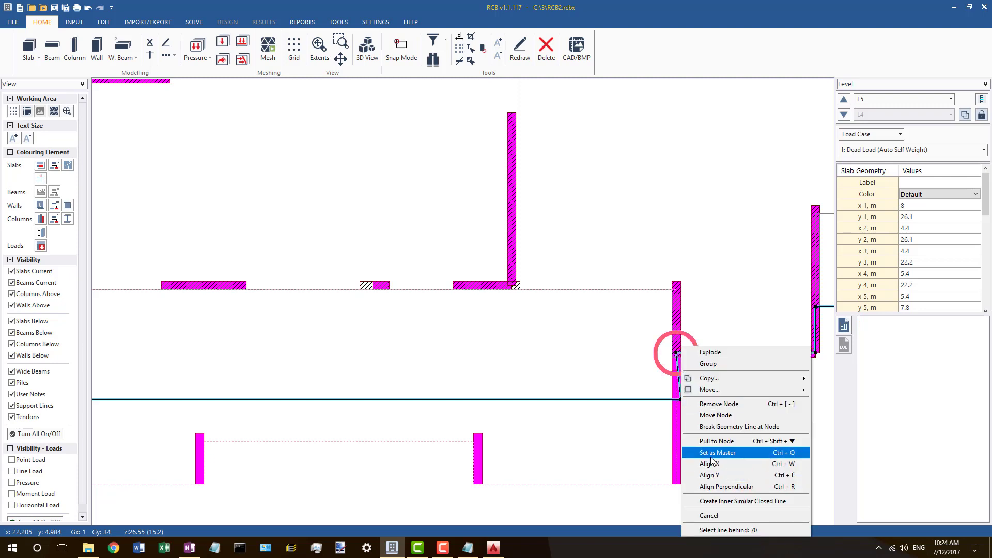
pyautogui.click(710, 463)
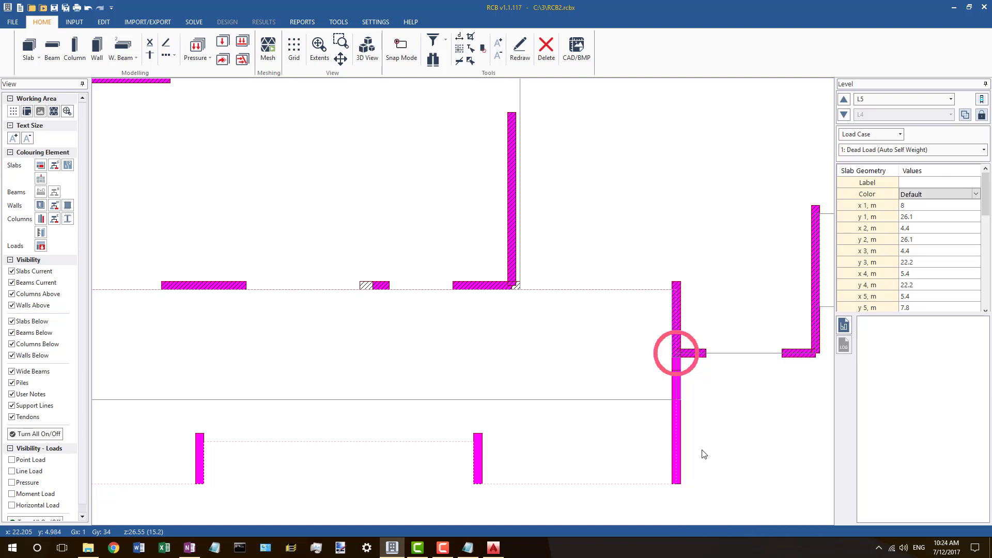
# Step: Set the lower balcony's right-hand corner node as master and switch to level L4
pyautogui.rightClick(676, 400)
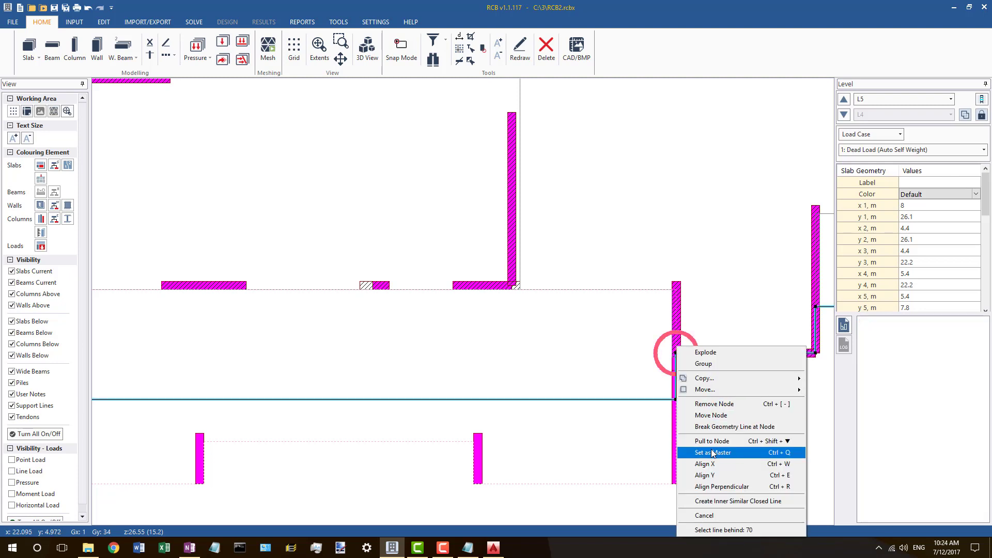
pyautogui.click(711, 452)
pyautogui.click(845, 114)
# Step: On L4, delete the 2.7 m lower segment of the right outer wall and align the remaining segment's lower end in Y to the master node
pyautogui.click(677, 448)
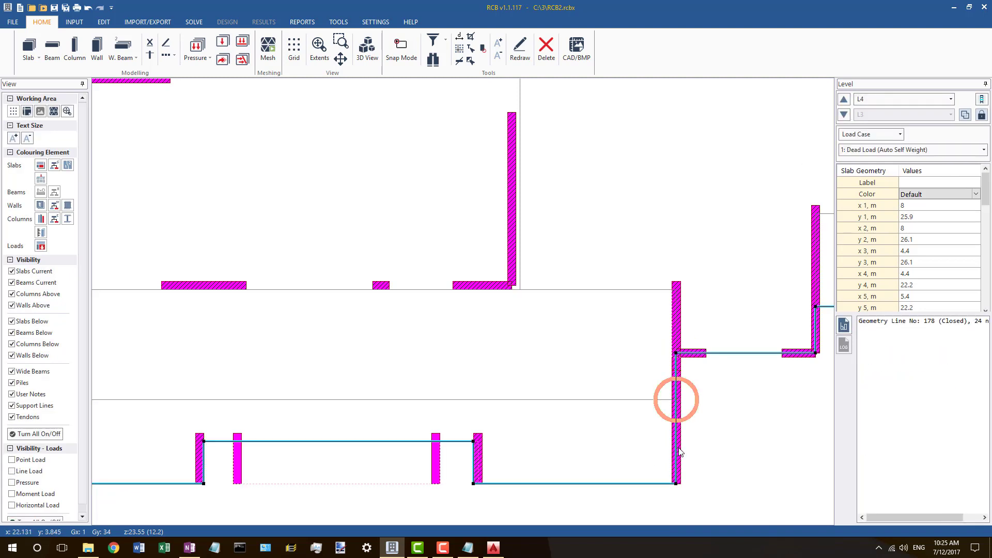
pyautogui.click(679, 453)
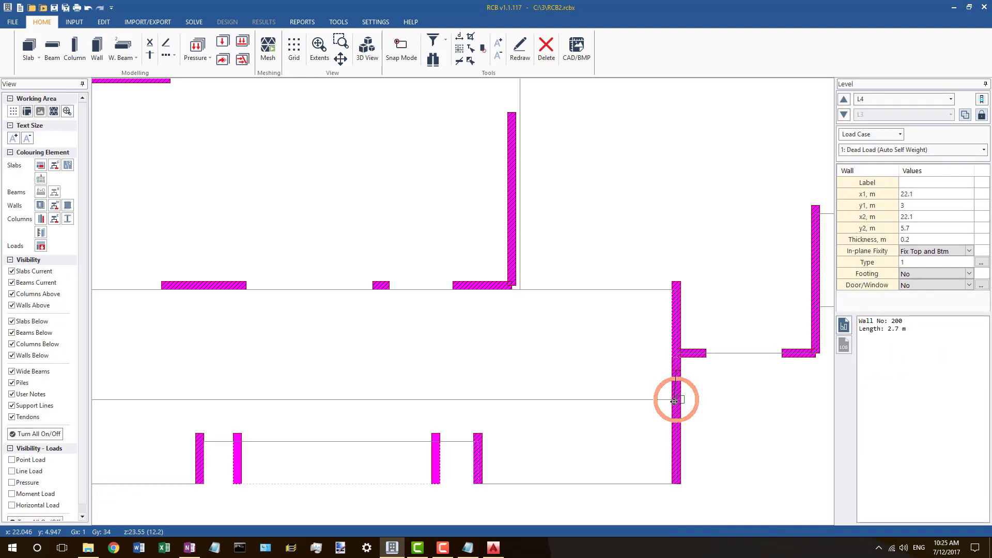
pyautogui.moveTo(674, 401); pyautogui.dragTo(680, 398)
pyautogui.press('Delete')
pyautogui.press('Return')
pyautogui.click(676, 369)
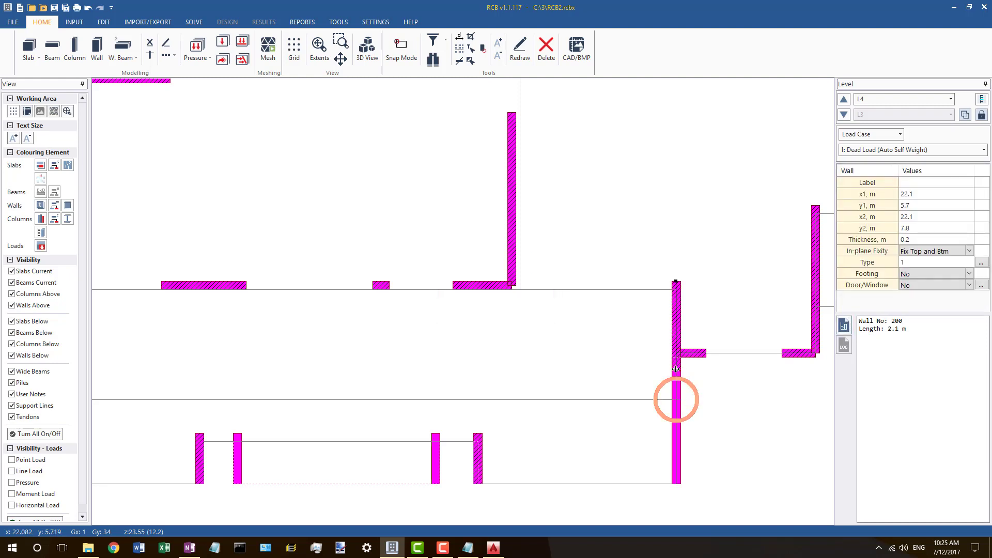
pyautogui.rightClick(676, 369)
pyautogui.click(703, 436)
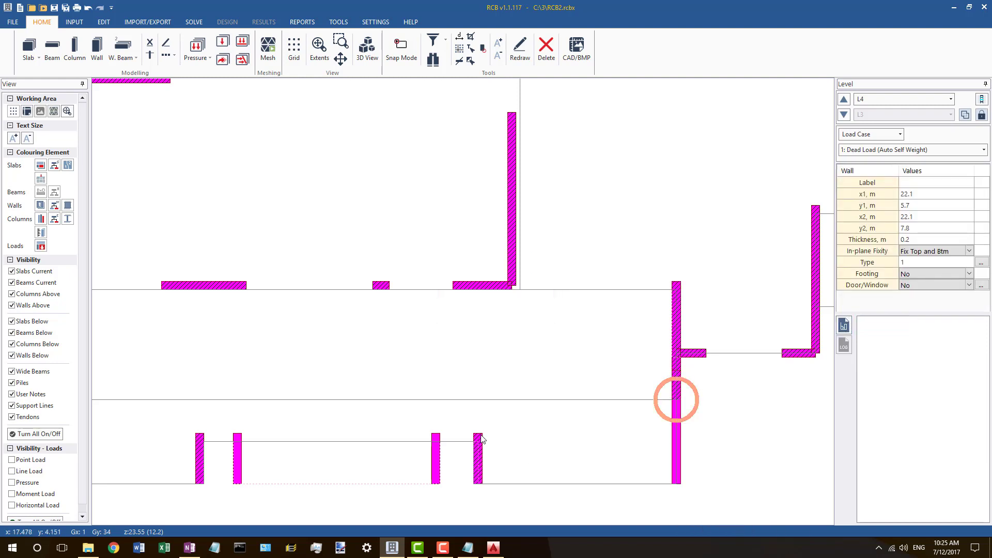
# Step: Delete the two 1.2 m walls flanking the lower balcony recess on L4 and go up to L5
pyautogui.scroll(-4, 584, 416)
pyautogui.scroll(2, 419, 427)
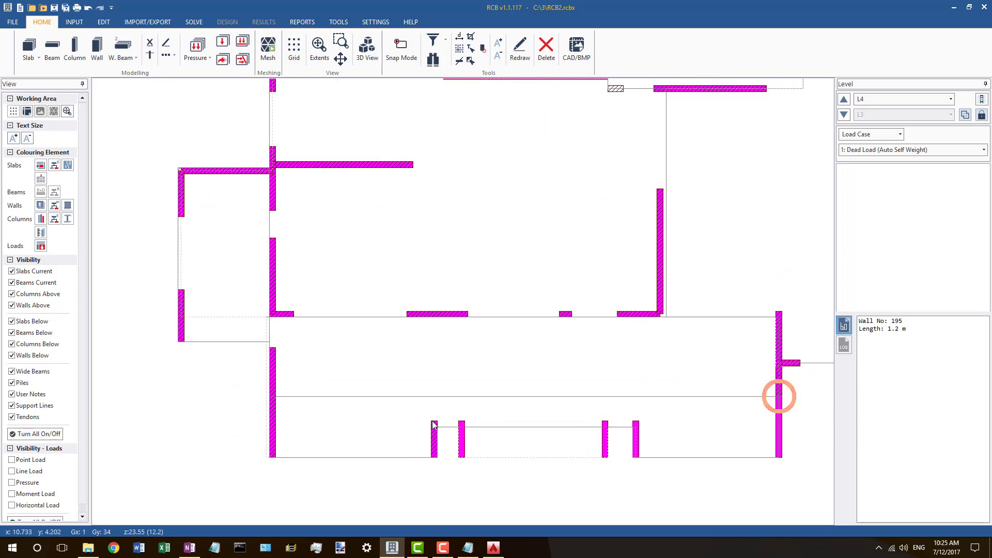
pyautogui.click(843, 101)
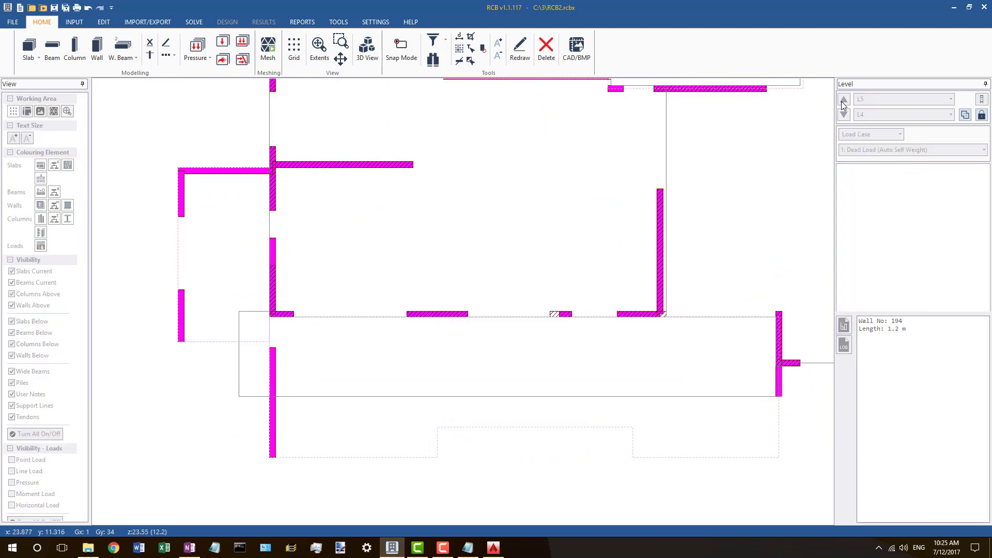
# Step: On L4, align the lower end of the 3.6 m left outer wall in Y to the master node, and return to L5
pyautogui.click(274, 390)
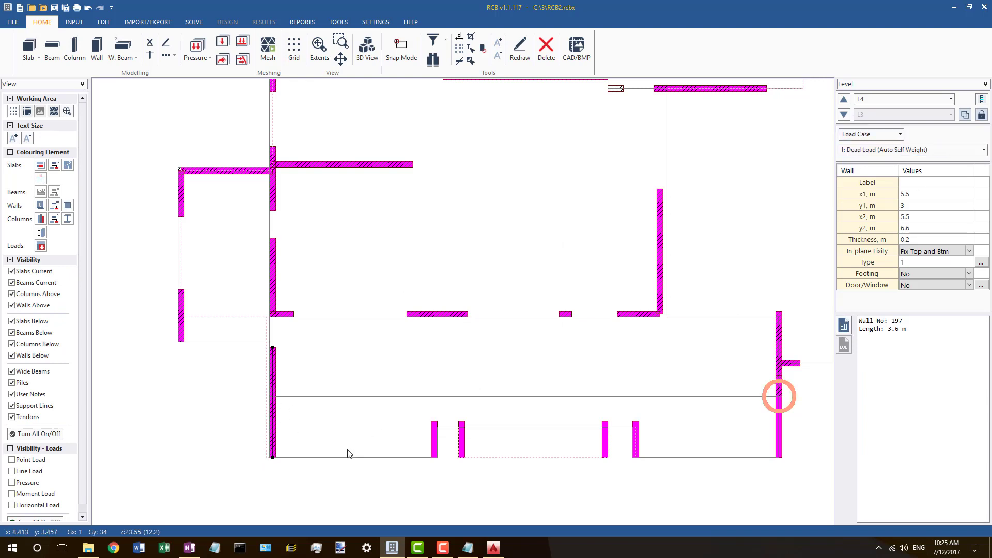
pyautogui.rightClick(274, 461)
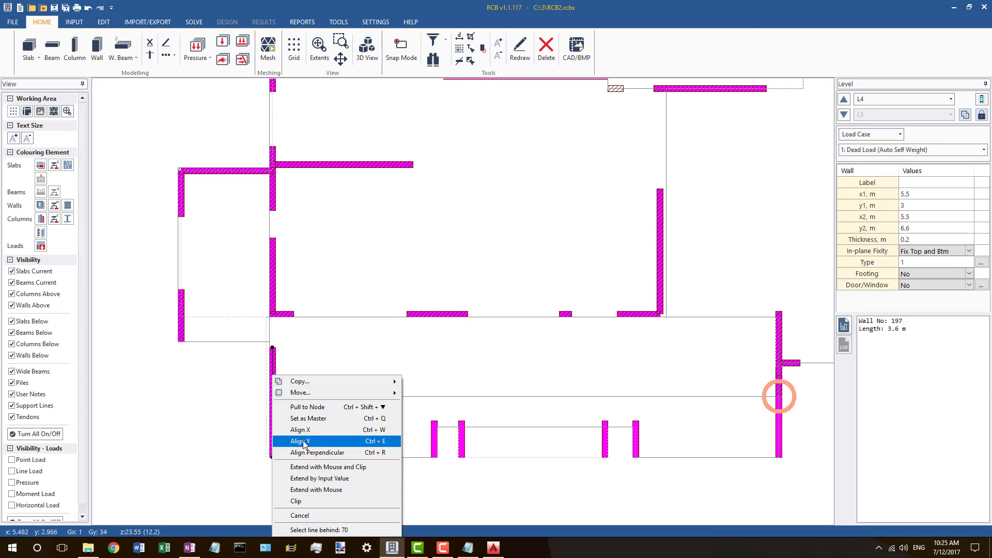
pyautogui.click(300, 445)
pyautogui.scroll(-2, 236, 421)
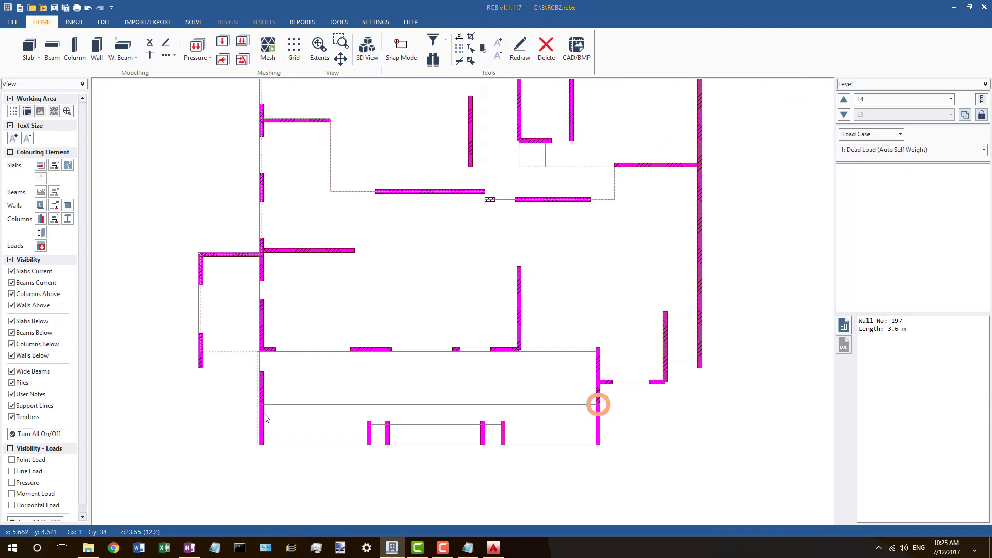
pyautogui.click(843, 100)
# Step: On L5, shorten the 0.7 m facade wall to match the wall below and trim the adjacent wall's right end to the vertical wall's centreline
pyautogui.scroll(-4, 430, 370)
pyautogui.scroll(9, 443, 372)
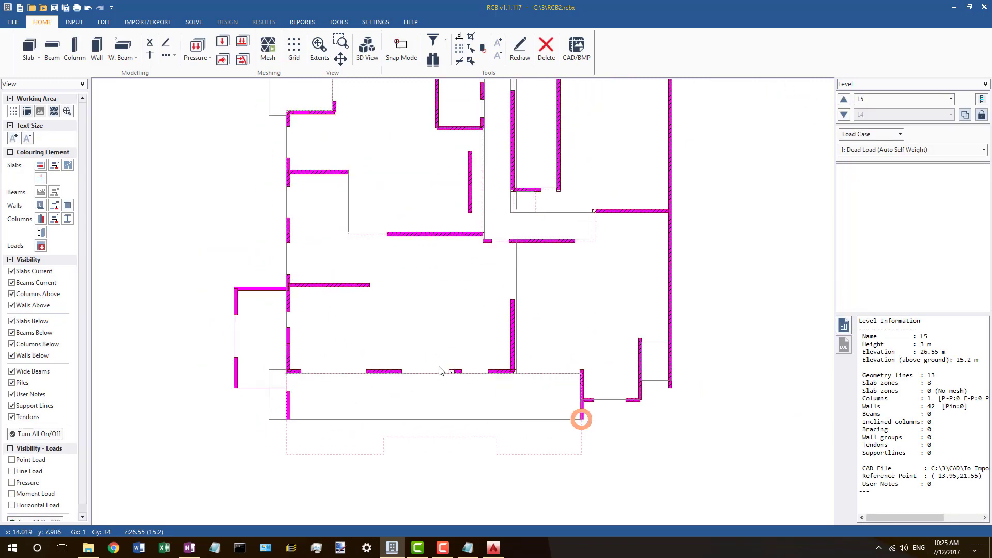
pyautogui.click(450, 378)
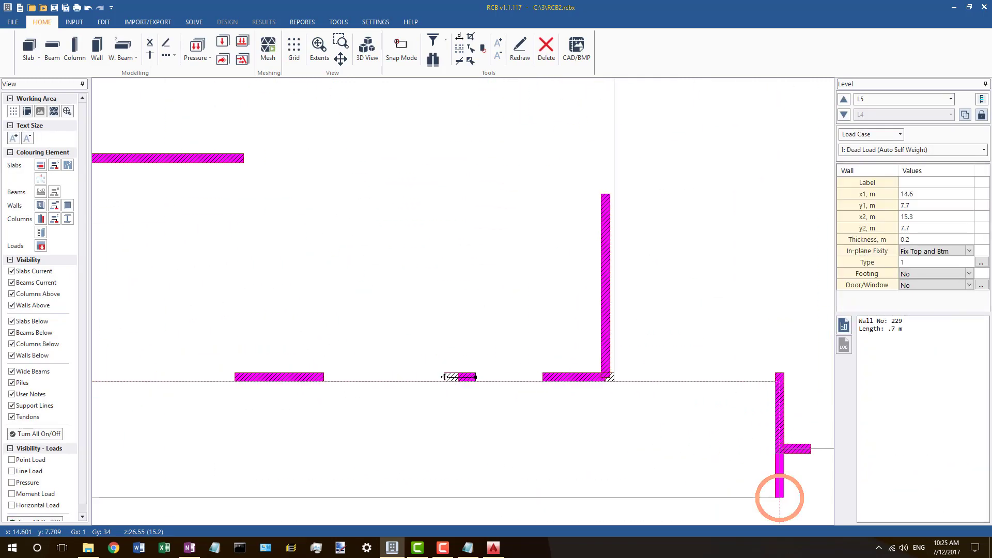
pyautogui.click(610, 377)
pyautogui.moveTo(613, 377); pyautogui.dragTo(606, 378)
pyautogui.scroll(-6, 432, 365)
pyautogui.scroll(2, 677, 431)
pyautogui.scroll(-2, 691, 430)
pyautogui.click(692, 430)
pyautogui.scroll(3, 425, 317)
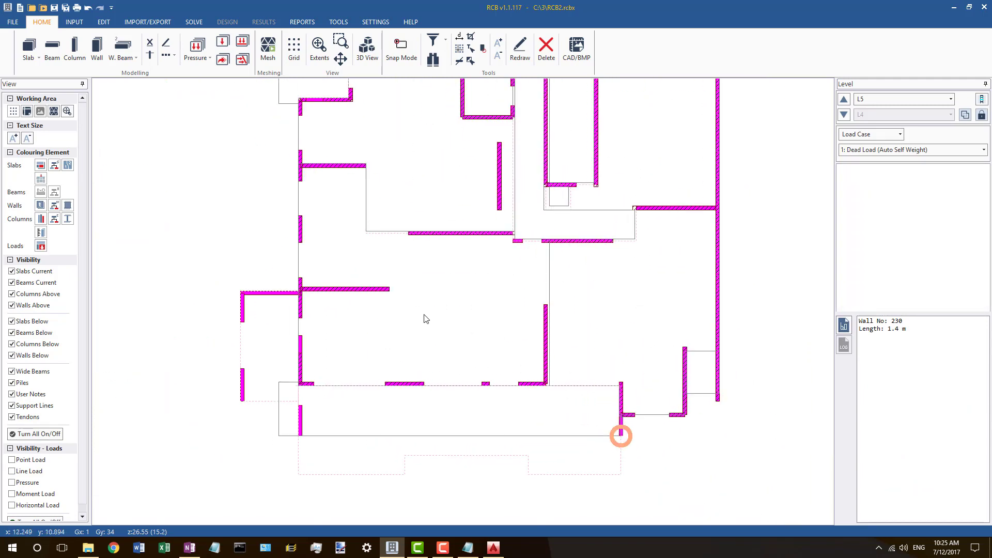
# Step: Trim the right end of the 5.5 m wall and move the adjoining slab line's nodes to (16.5, 15.1) and (18.4, 15.1)
pyautogui.scroll(-4, 296, 352)
pyautogui.scroll(4, 342, 319)
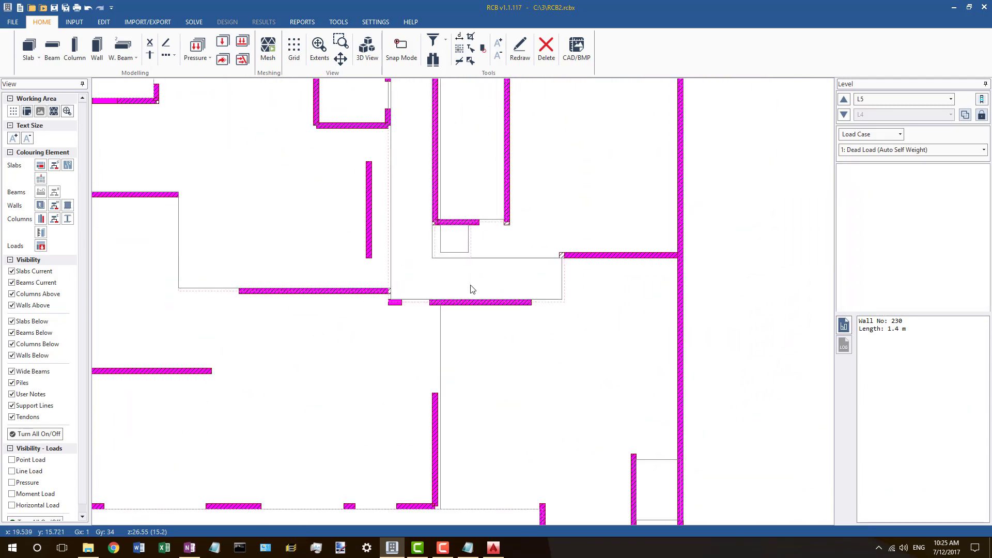
pyautogui.click(377, 292)
pyautogui.scroll(2, 378, 294)
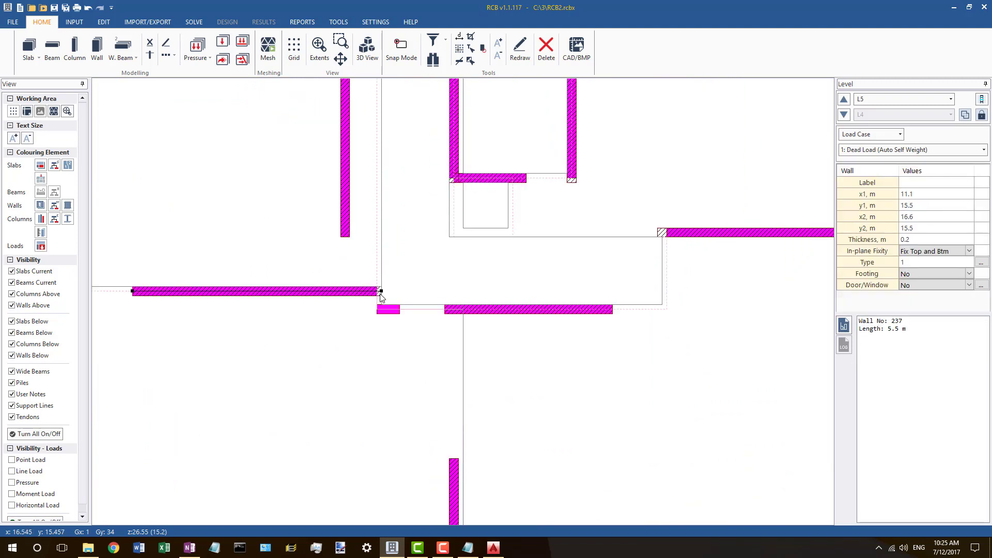
pyautogui.click(421, 308)
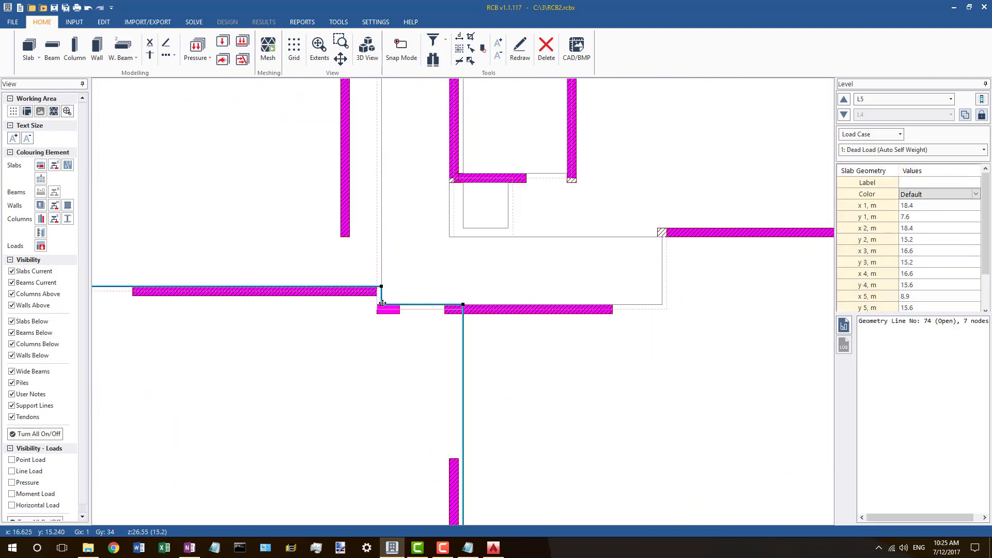
pyautogui.moveTo(463, 306); pyautogui.dragTo(463, 309)
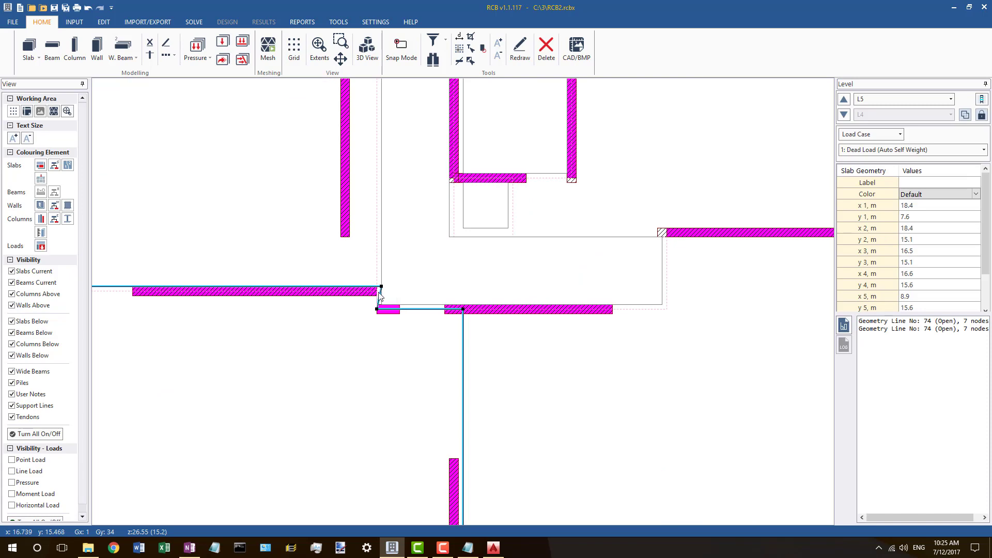
# Step: Move the corridor slab outline's two lower corners onto the wall centrelines at (22.9, 15.1) and (16.5, 15.1)
pyautogui.click(664, 305)
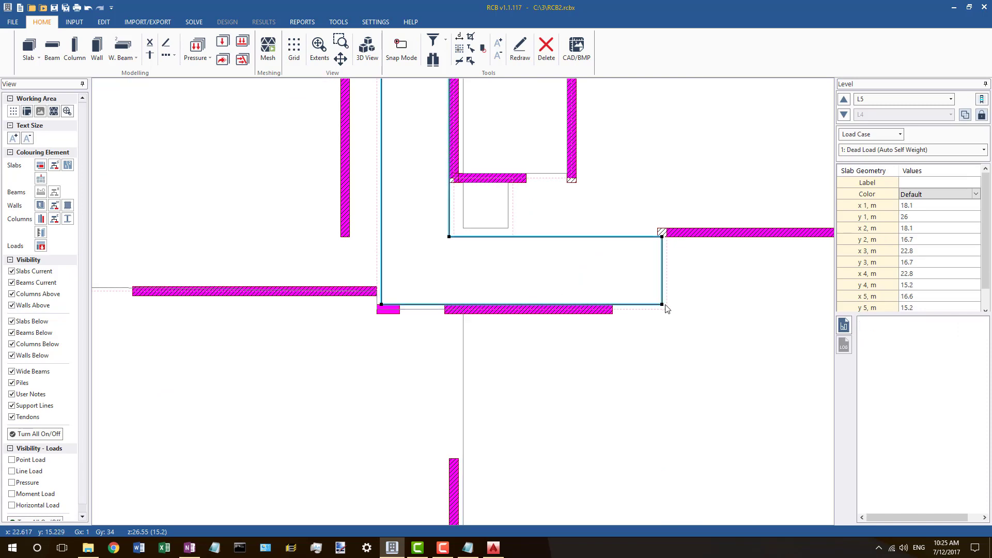
pyautogui.moveTo(662, 304); pyautogui.dragTo(666, 309)
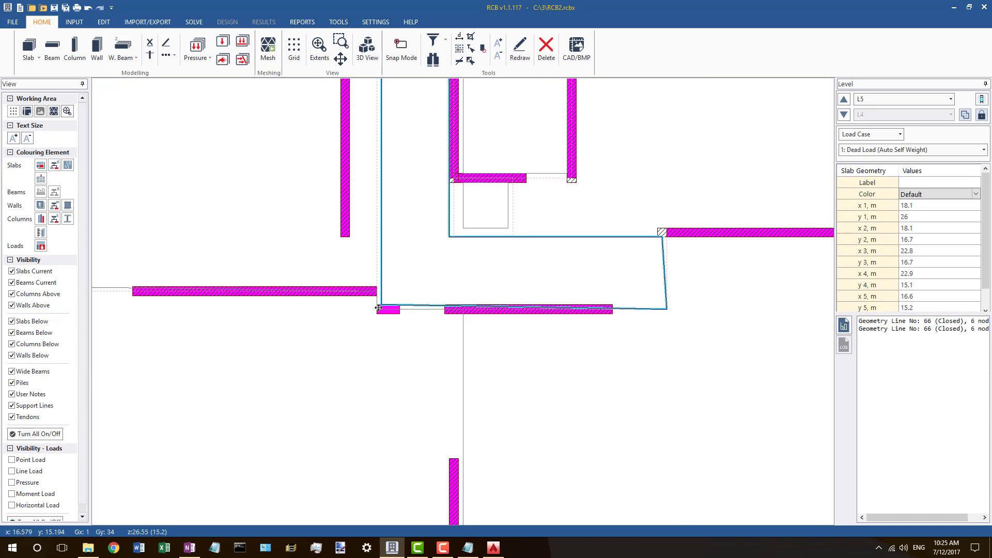
pyautogui.moveTo(378, 307); pyautogui.dragTo(377, 309)
pyautogui.scroll(-4, 425, 337)
pyautogui.scroll(3, 423, 136)
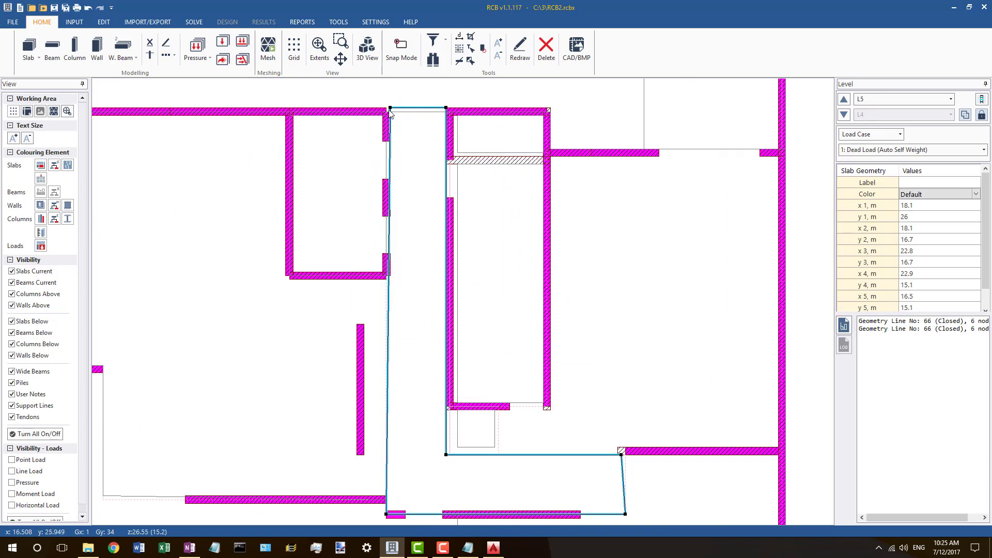
# Step: Move the corridor outline's two upper corners onto the wall centrelines and its inner corner to (18.2, 16.7)
pyautogui.moveTo(389, 109); pyautogui.dragTo(449, 112)
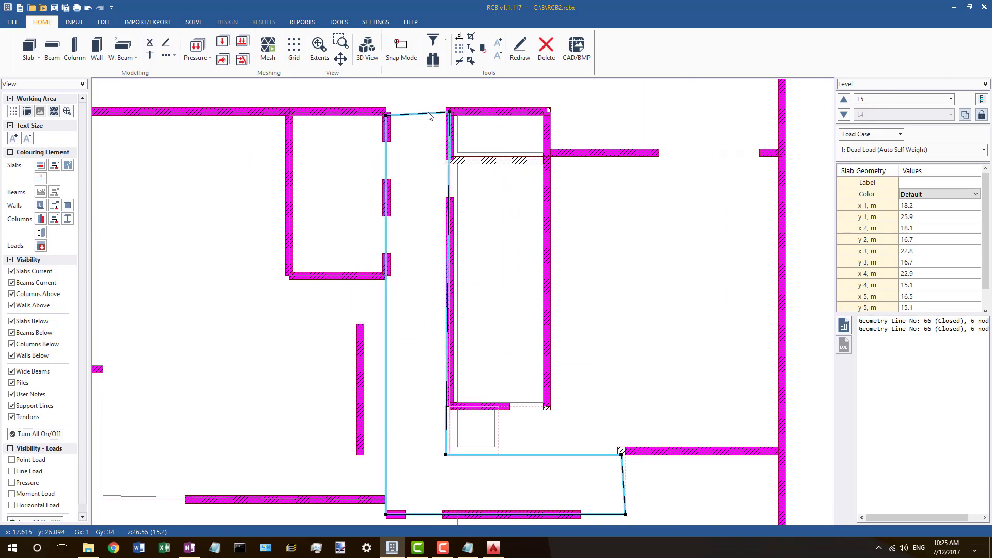
pyautogui.click(392, 116)
pyautogui.press('Escape')
pyautogui.click(396, 118)
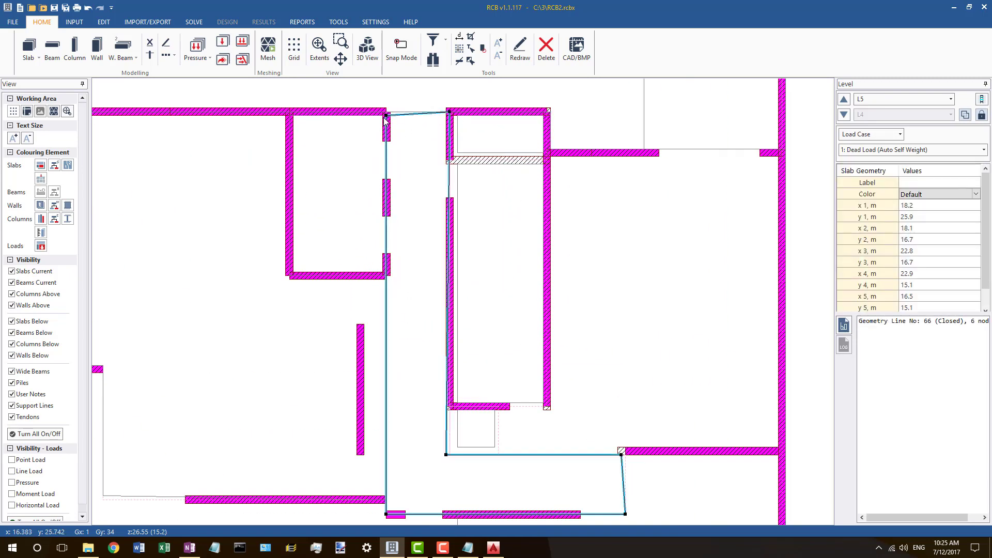
pyautogui.moveTo(386, 116); pyautogui.dragTo(386, 111)
pyautogui.scroll(-4, 446, 126)
pyautogui.scroll(8, 446, 331)
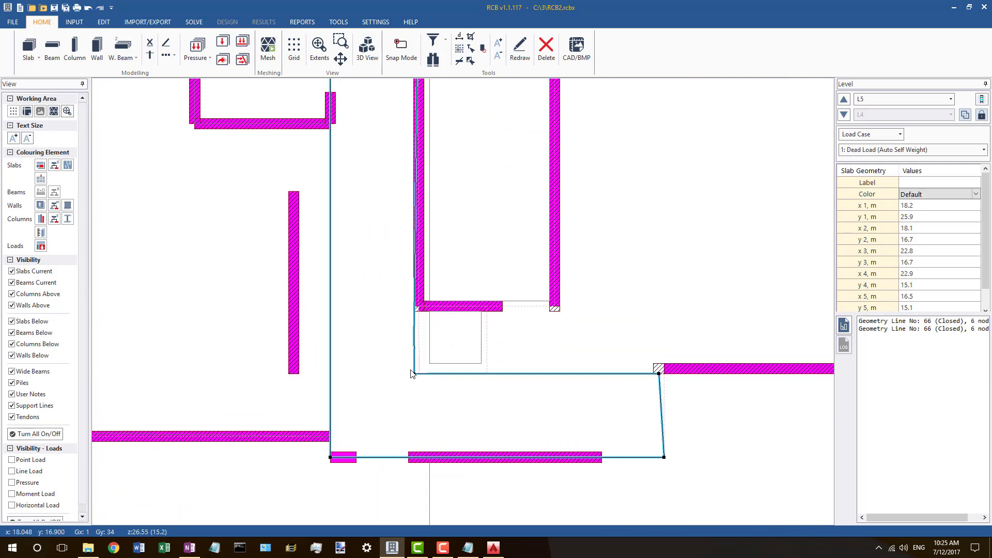
pyautogui.moveTo(414, 373); pyautogui.dragTo(418, 374)
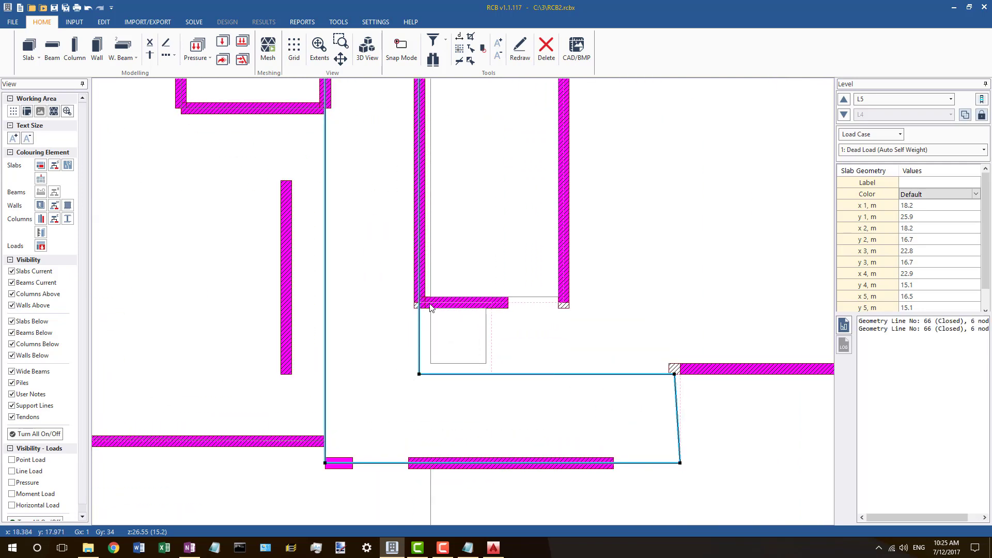
# Step: Trim the lower ends of both long shaft walls and move the shaft outline's lower corners to the wall centrelines at y = 18 m
pyautogui.click(419, 305)
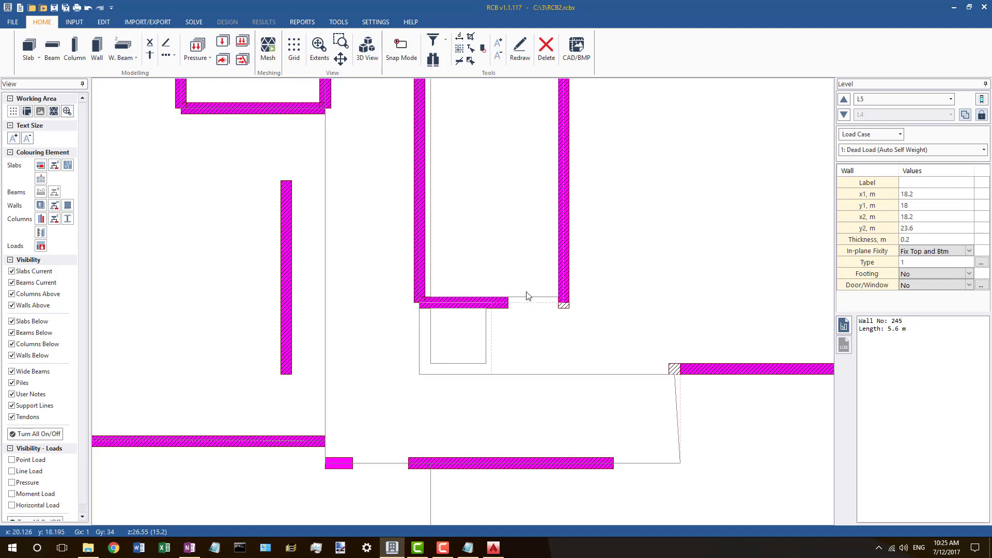
pyautogui.click(563, 306)
pyautogui.click(547, 299)
pyautogui.moveTo(560, 302); pyautogui.dragTo(563, 303)
pyautogui.click(559, 297)
pyautogui.click(558, 297)
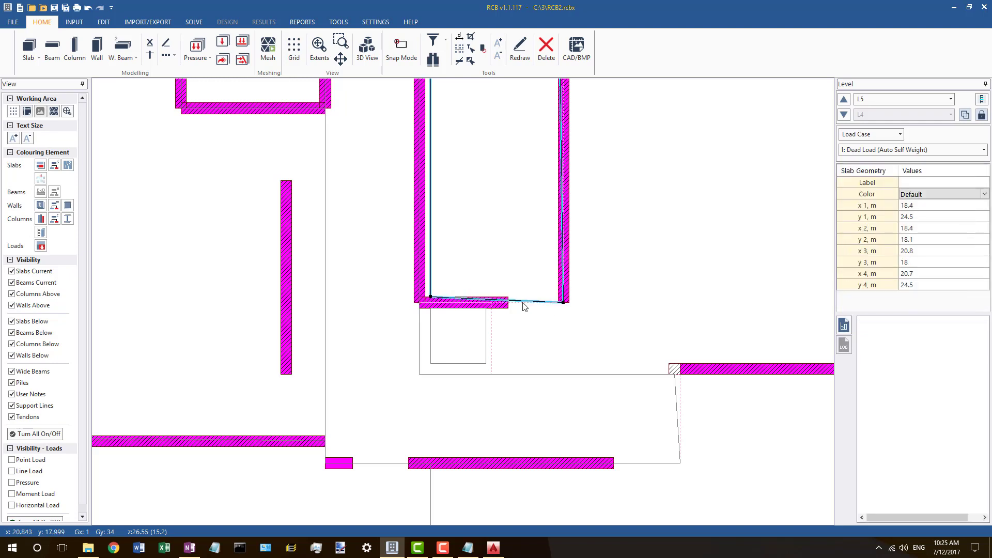
# Step: Move the small opening's four corners below the shaft to (18.2, 18), (19.5, 18), (19.5, 16.7) and (18.2, 16.7)
pyautogui.click(430, 308)
pyautogui.moveTo(431, 307); pyautogui.dragTo(419, 302)
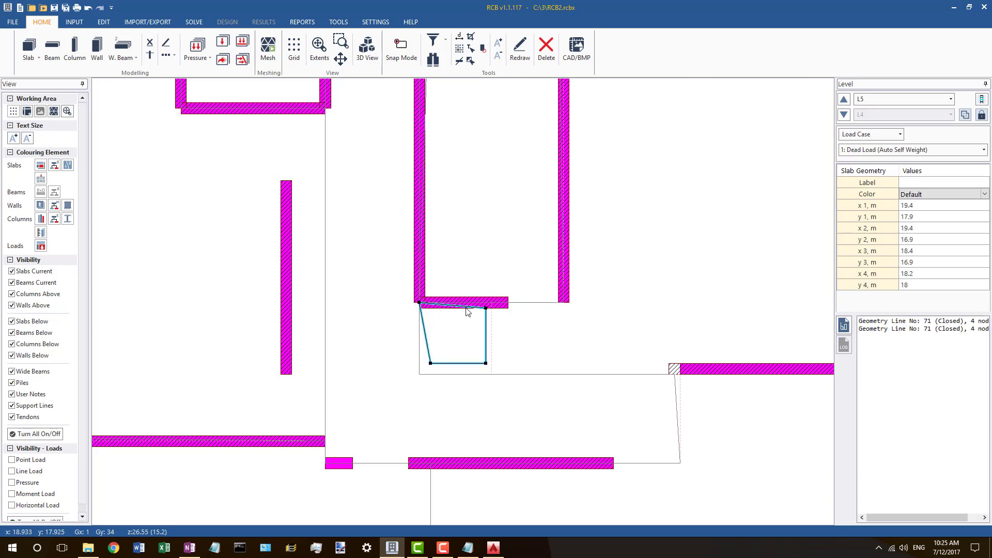
pyautogui.moveTo(485, 308); pyautogui.dragTo(491, 303)
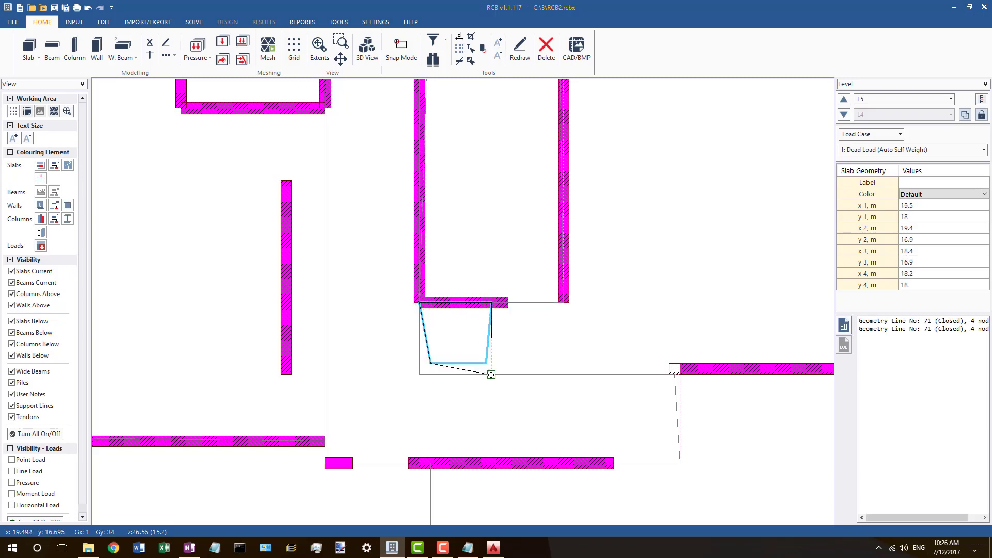
pyautogui.moveTo(492, 375); pyautogui.dragTo(492, 374)
pyautogui.moveTo(423, 371); pyautogui.dragTo(420, 374)
# Step: Trim the left end of the shaft's cross wall and move the shaft outline's upper corners to (18.2, 24.6) and (20.8, 24.6)
pyautogui.scroll(-5, 425, 394)
pyautogui.scroll(4, 445, 241)
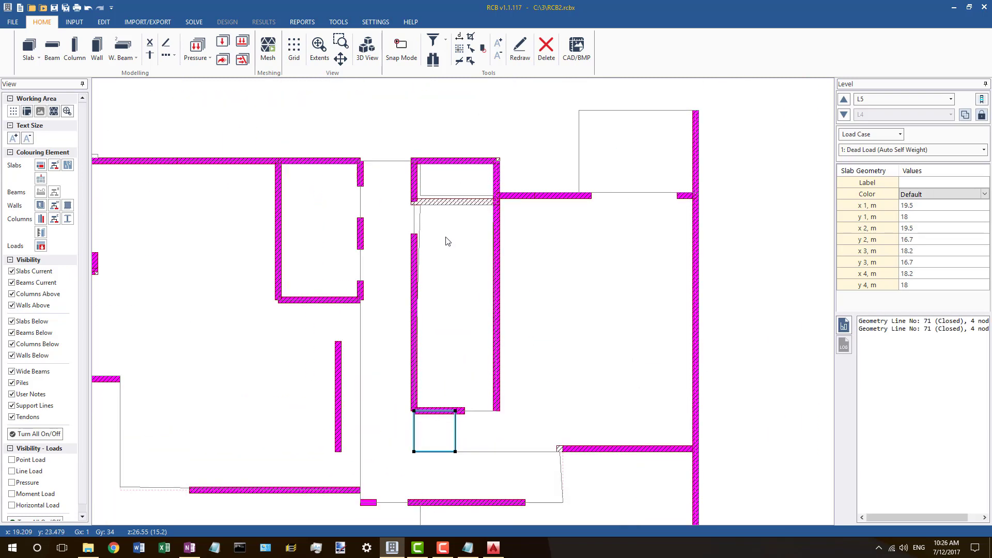
pyautogui.click(417, 197)
pyautogui.click(417, 190)
pyautogui.click(418, 194)
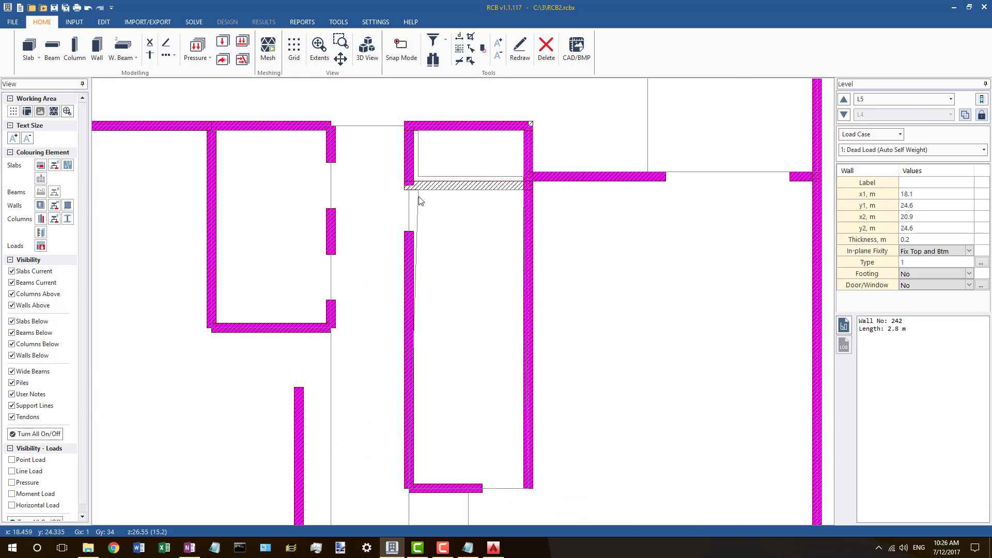
pyautogui.click(419, 195)
pyautogui.click(412, 192)
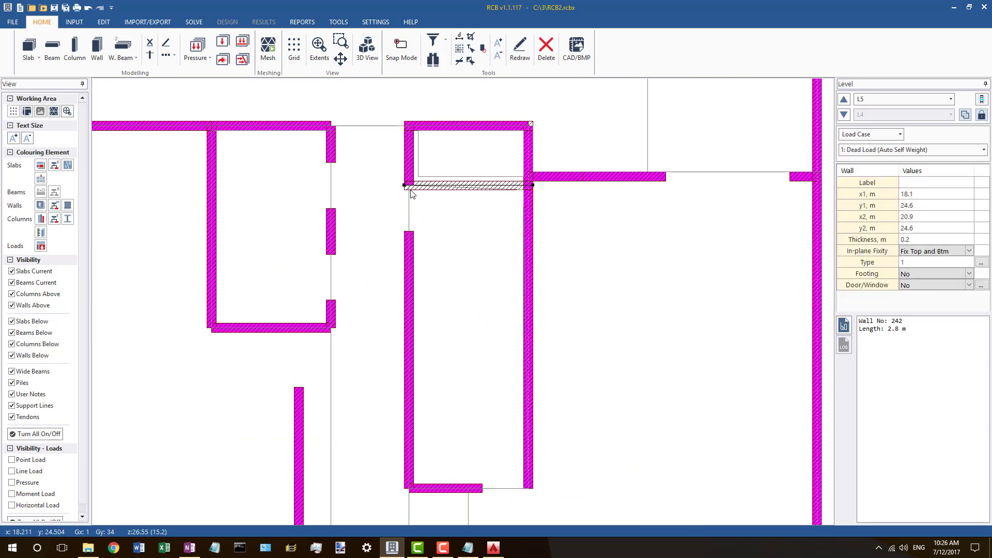
pyautogui.click(520, 193)
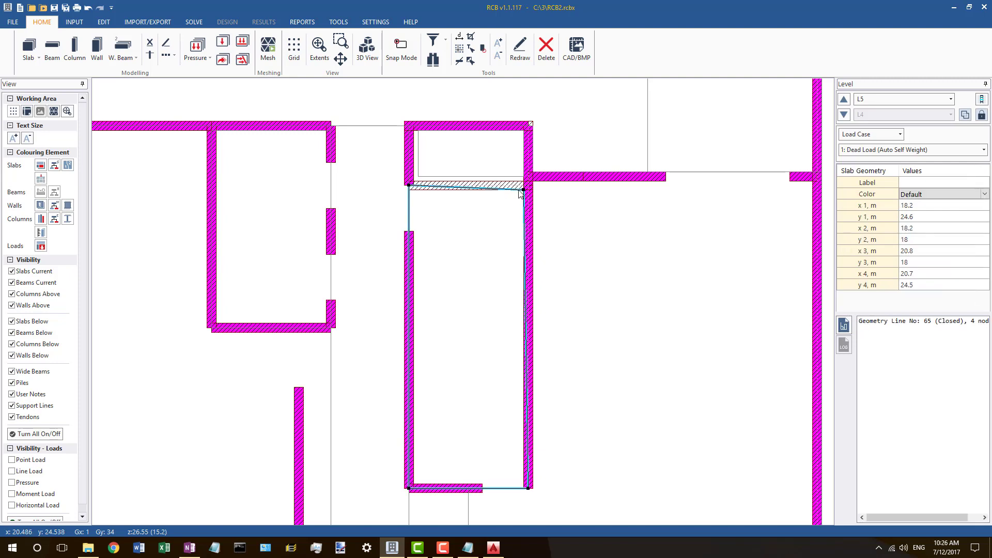
pyautogui.moveTo(522, 191); pyautogui.dragTo(528, 185)
pyautogui.scroll(1, 471, 159)
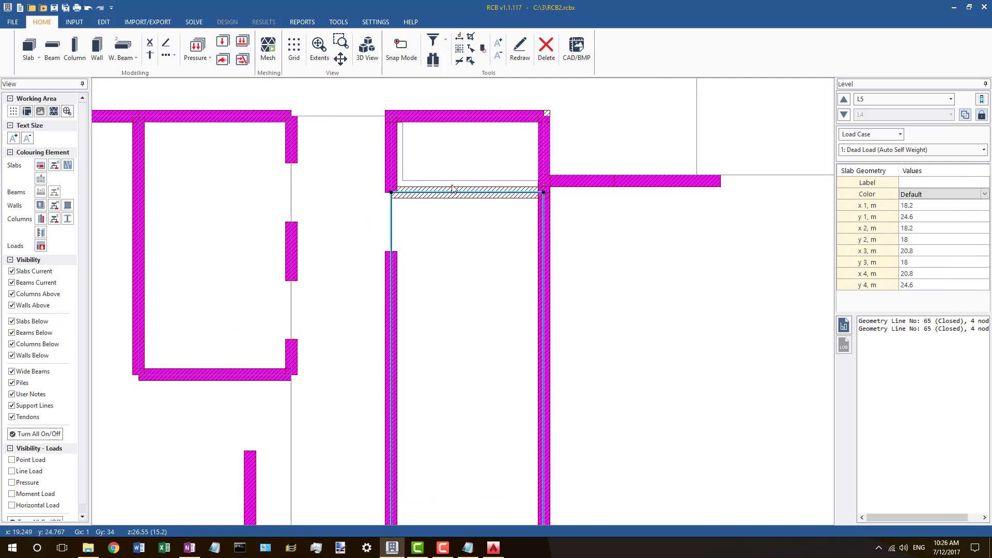
# Step: Trim the right end of the shaft's top wall and move the upper opening's four corners to x = 18.2 and 20.8, y = 24.6 and 25.9
pyautogui.press('Escape')
pyautogui.click(548, 117)
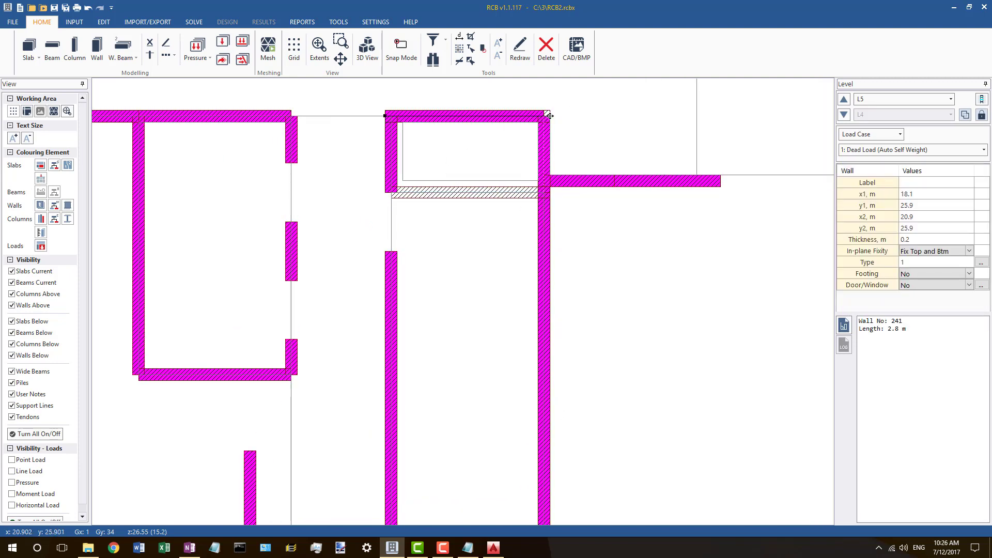
pyautogui.click(404, 125)
pyautogui.moveTo(402, 122); pyautogui.dragTo(391, 116)
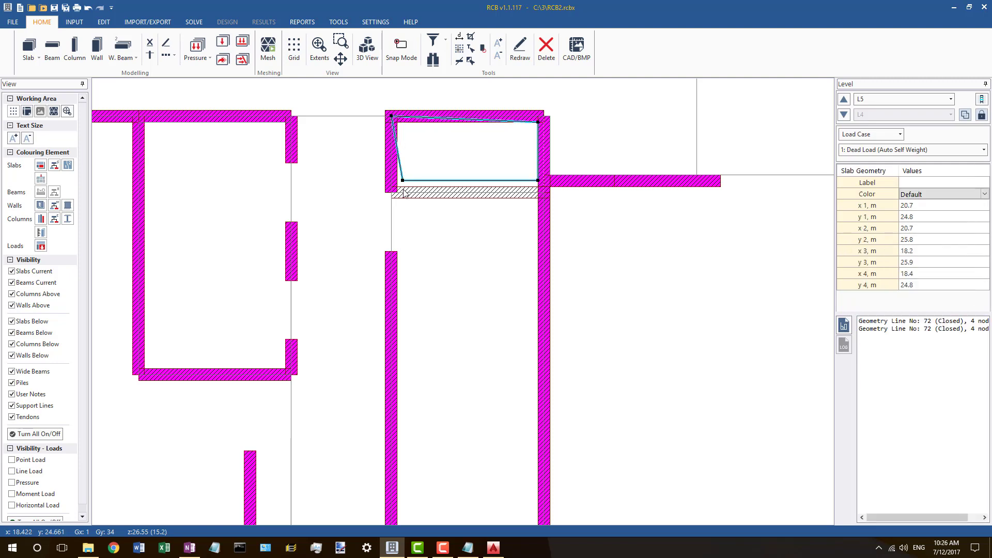
pyautogui.moveTo(402, 180); pyautogui.dragTo(391, 192)
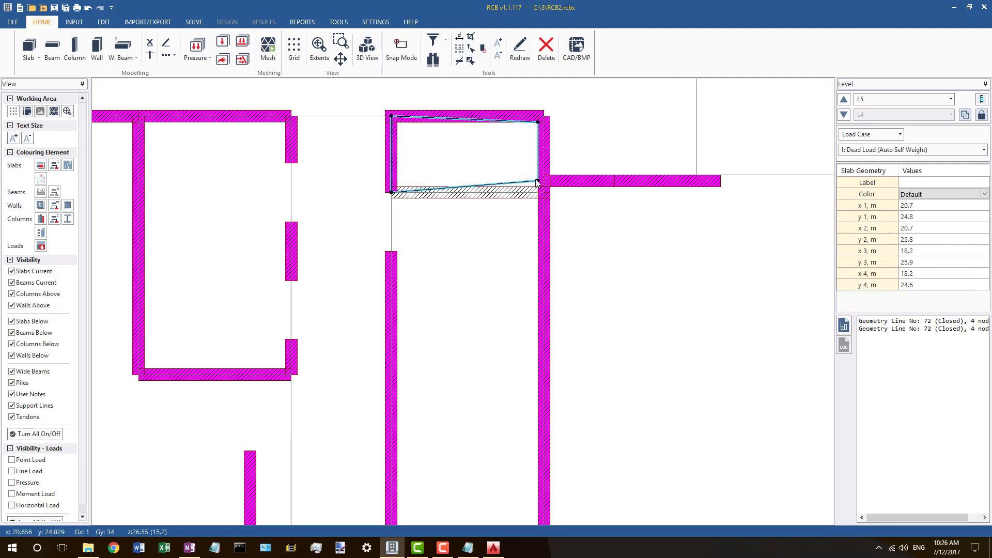
pyautogui.moveTo(545, 191); pyautogui.dragTo(543, 192)
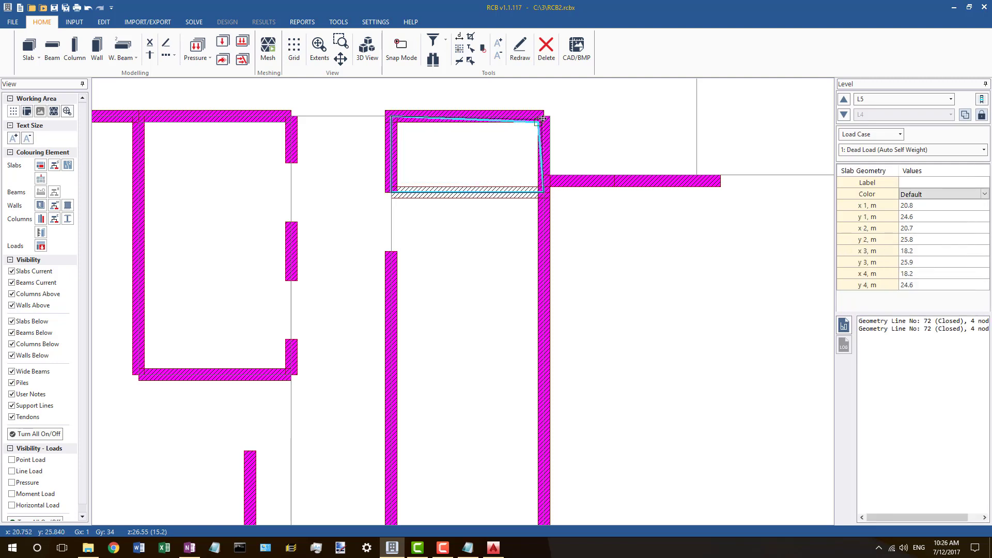
pyautogui.moveTo(542, 119); pyautogui.dragTo(543, 116)
# Step: Move the corridor outline's upper-right corner to (22.9, 16.7) and trim the adjoining horizontal wall's left end to x = 22.9 m
pyautogui.scroll(-2, 465, 150)
pyautogui.click(654, 296)
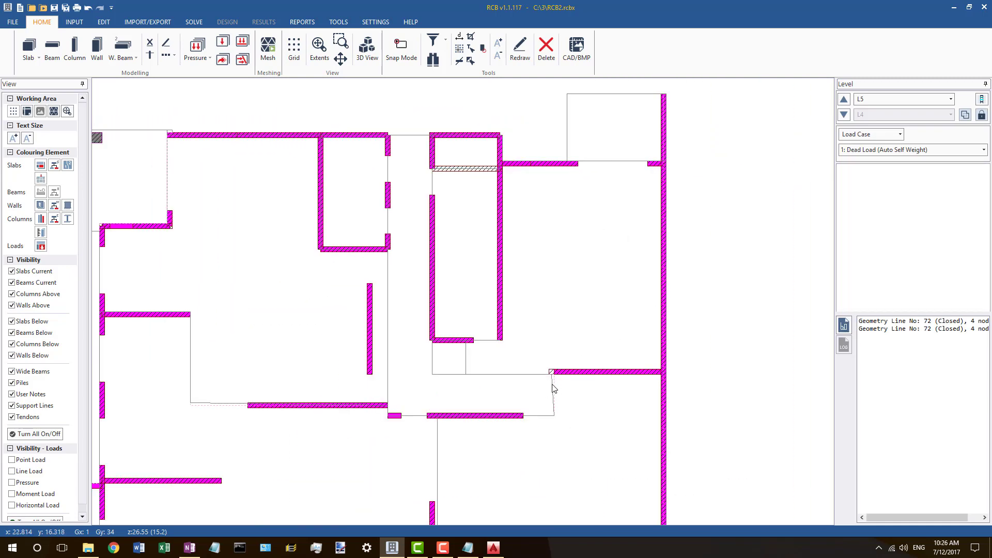
pyautogui.click(553, 381)
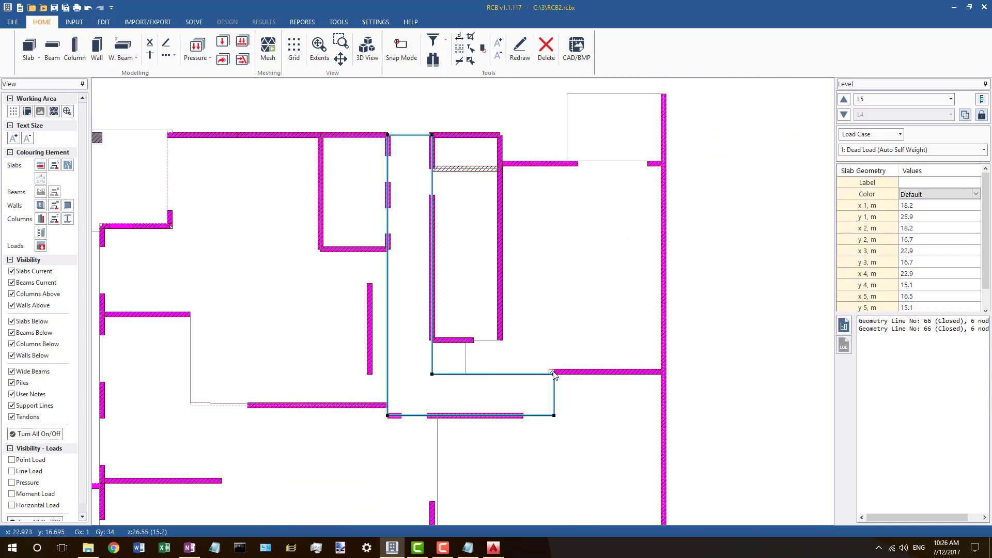
pyautogui.click(551, 372)
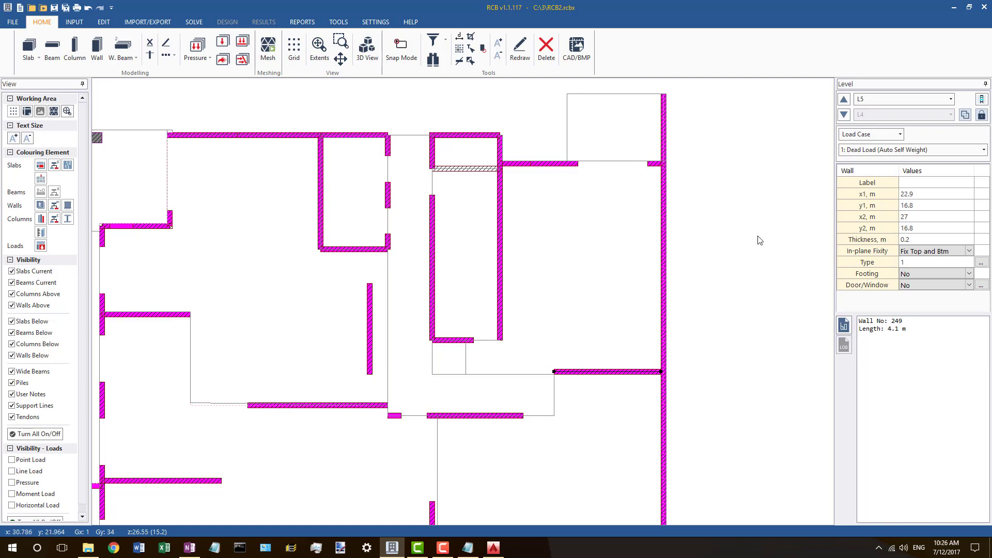
# Step: Inspect the L5 perimeter outline and the walls around the lower terrace's right-hand corner for alignment
pyautogui.click(567, 151)
pyautogui.scroll(-4, 570, 173)
pyautogui.scroll(5, 610, 347)
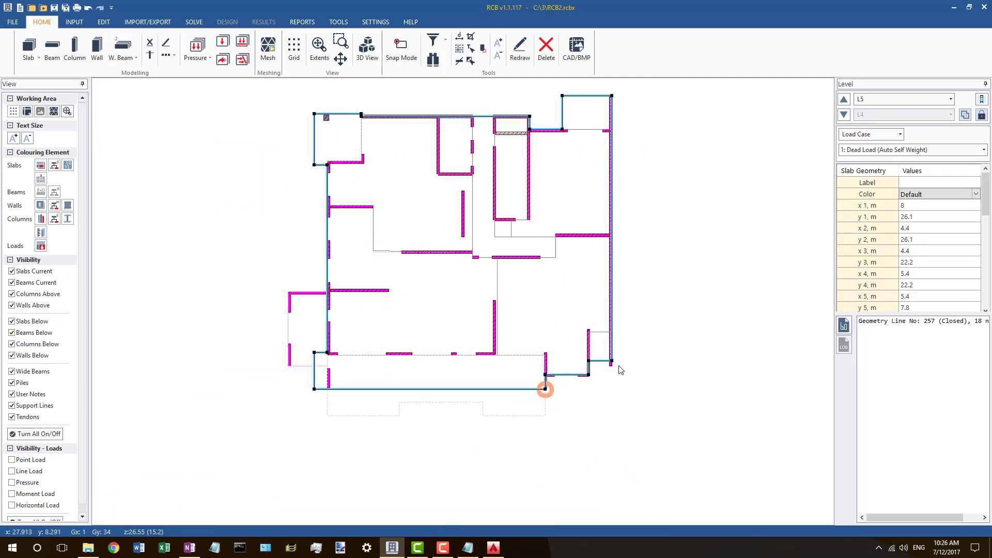
pyautogui.click(581, 459)
pyautogui.scroll(-2, 581, 411)
pyautogui.scroll(4, 549, 399)
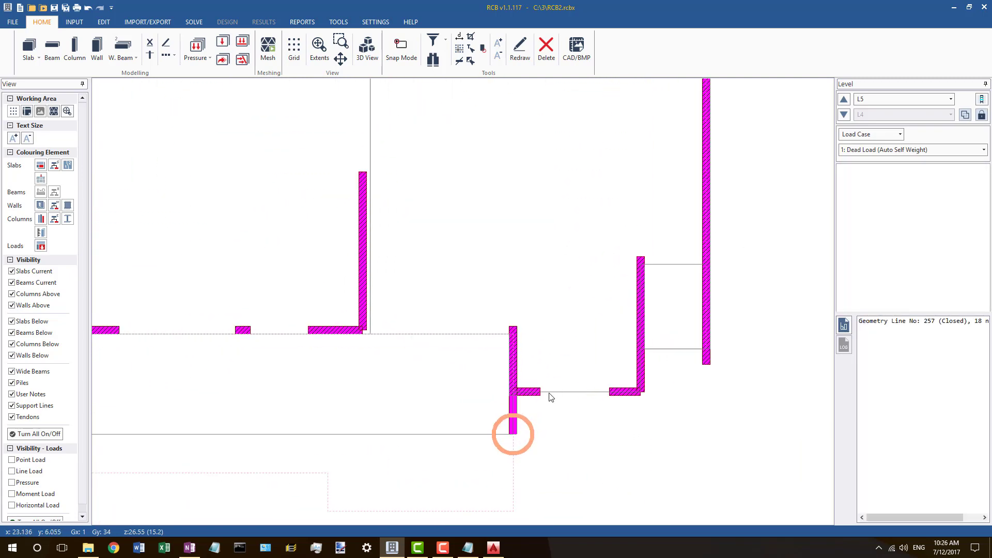
pyautogui.click(523, 392)
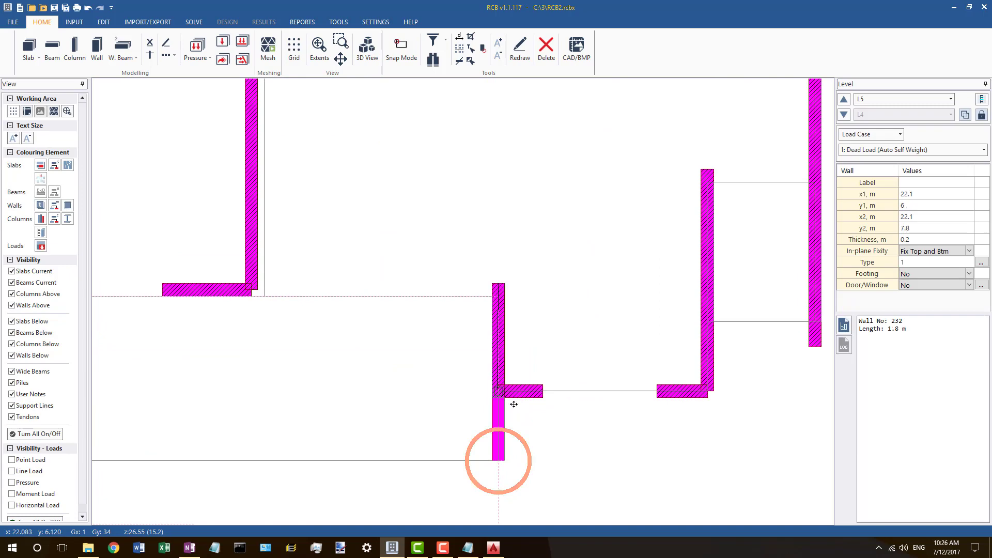
pyautogui.scroll(-2, 569, 398)
pyautogui.scroll(-2, 536, 387)
pyautogui.scroll(3, 580, 403)
pyautogui.click(577, 408)
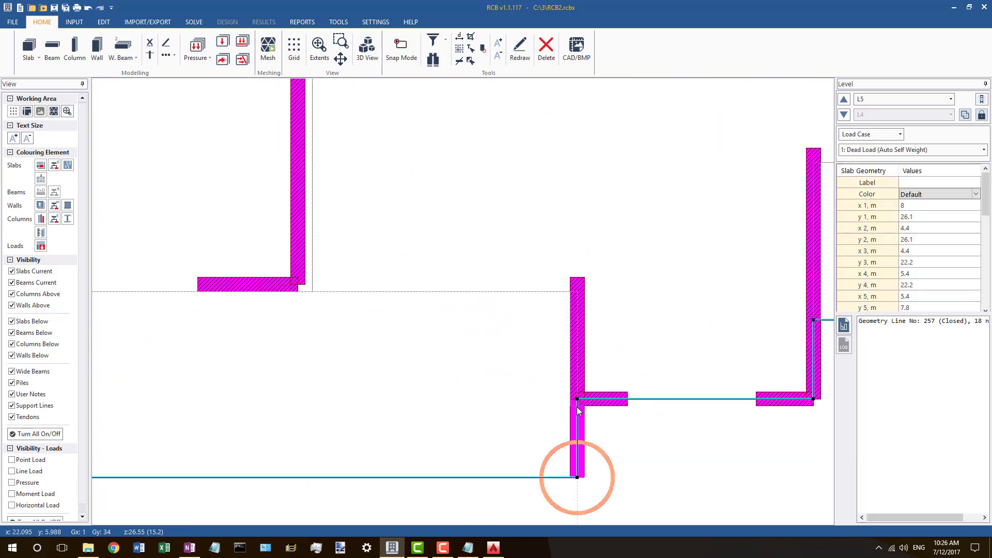
# Step: Move the lower terrace outline's right-hand corners onto the adjoining wall's centreline at x = 22.1 m
pyautogui.scroll(-1, 575, 398)
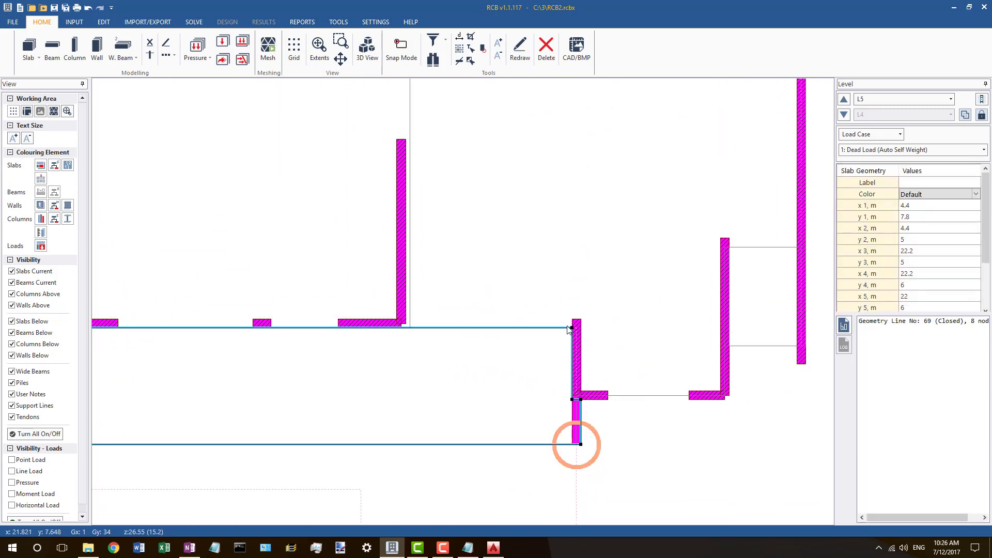
pyautogui.moveTo(573, 327); pyautogui.dragTo(576, 396)
pyautogui.moveTo(581, 444); pyautogui.dragTo(577, 444)
pyautogui.press('Escape')
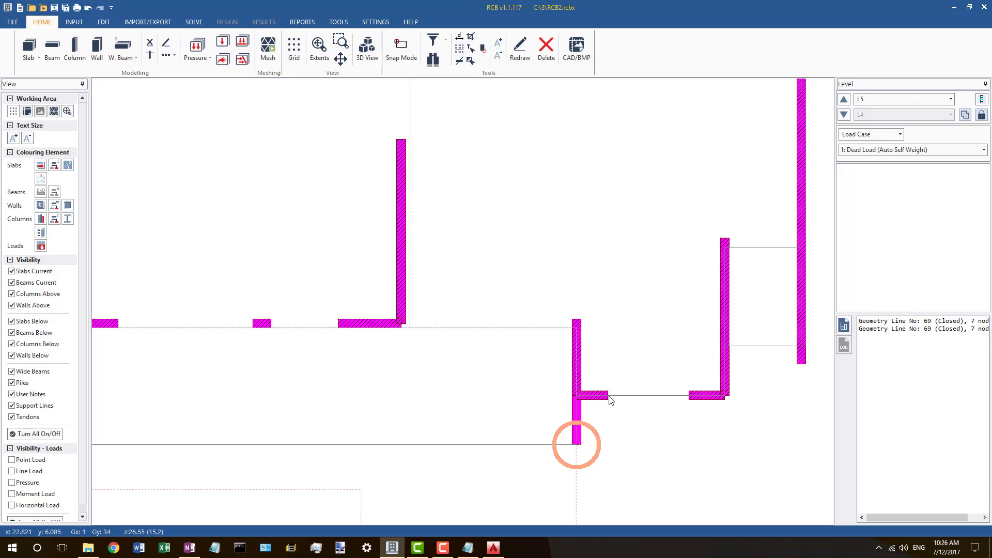
pyautogui.click(641, 396)
pyautogui.scroll(-6, 653, 400)
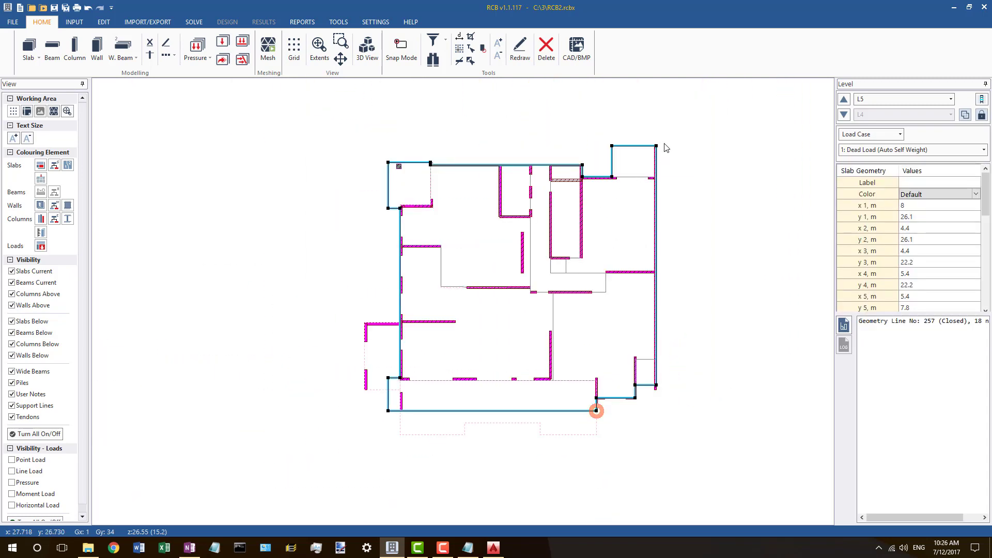
pyautogui.press('Escape')
# Step: On level L4, delete the three walls enclosing the bay that projects from the building's left side
pyautogui.scroll(5, 399, 377)
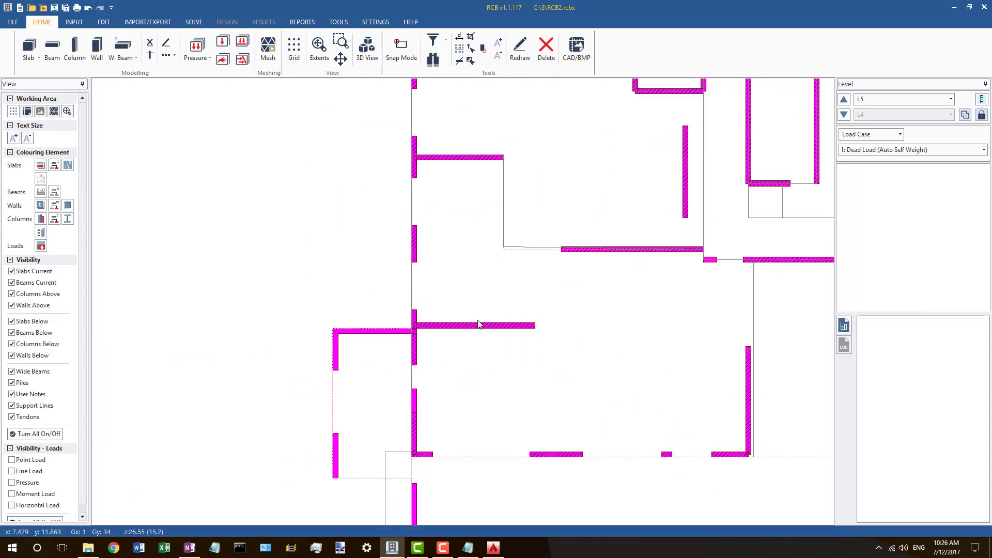
pyautogui.click(844, 114)
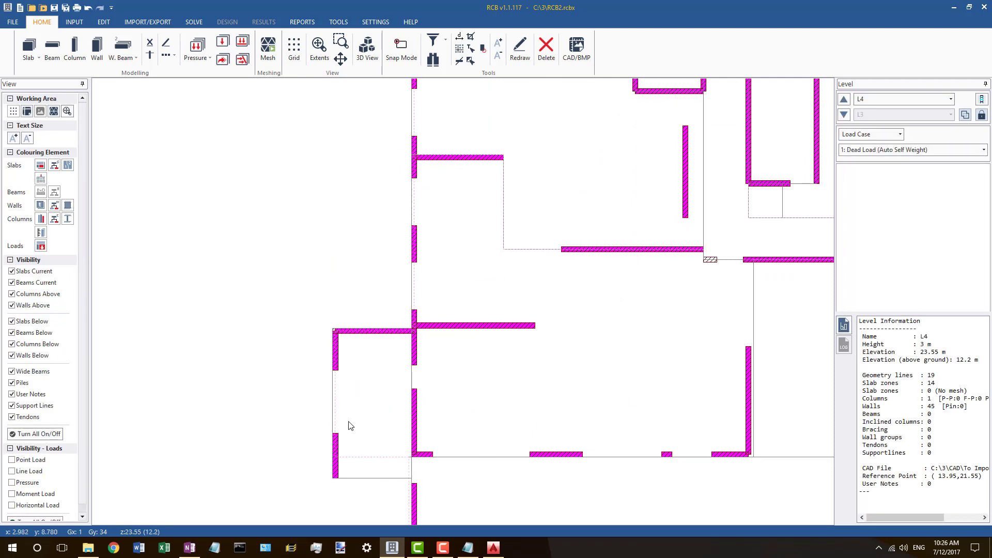
pyautogui.click(336, 445)
pyautogui.click(336, 358)
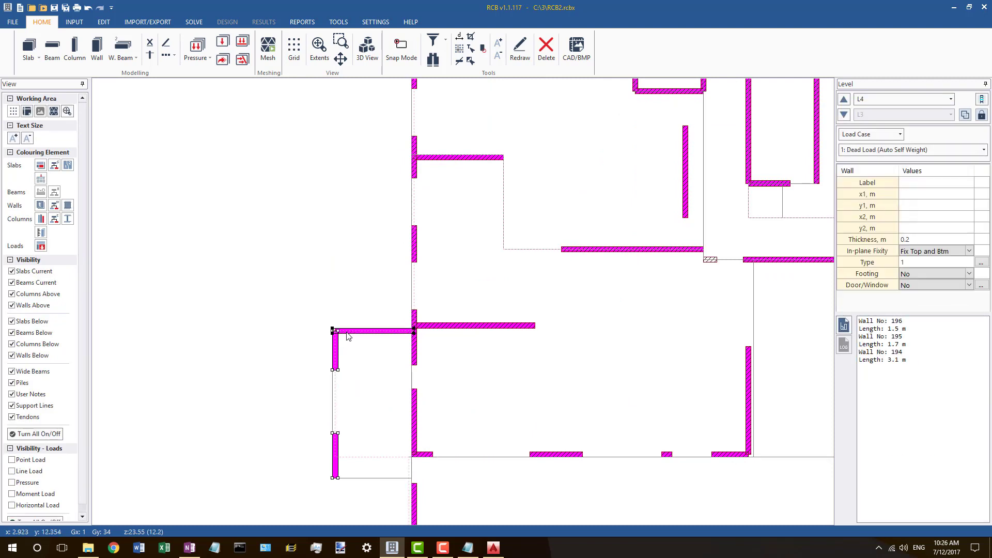
pyautogui.click(302, 251)
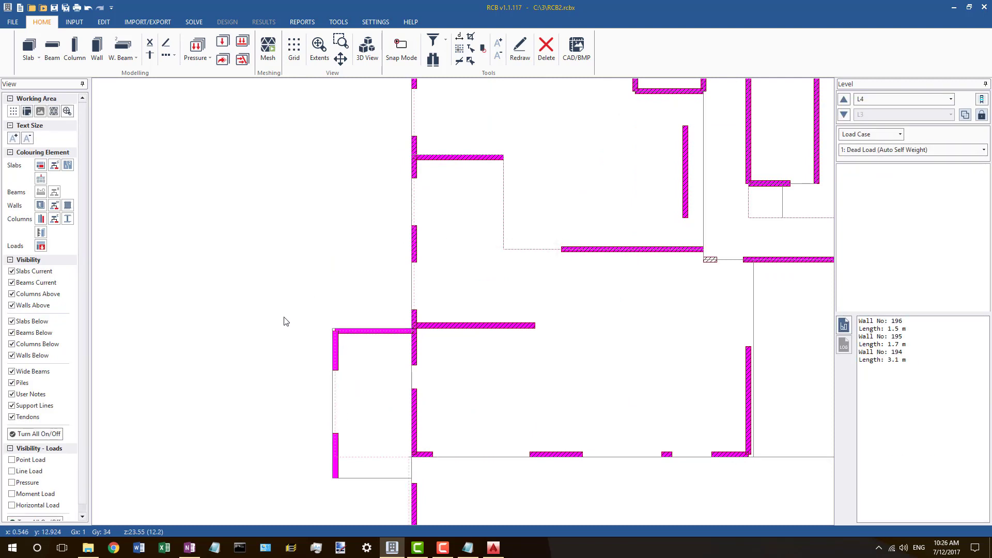
pyautogui.click(334, 388)
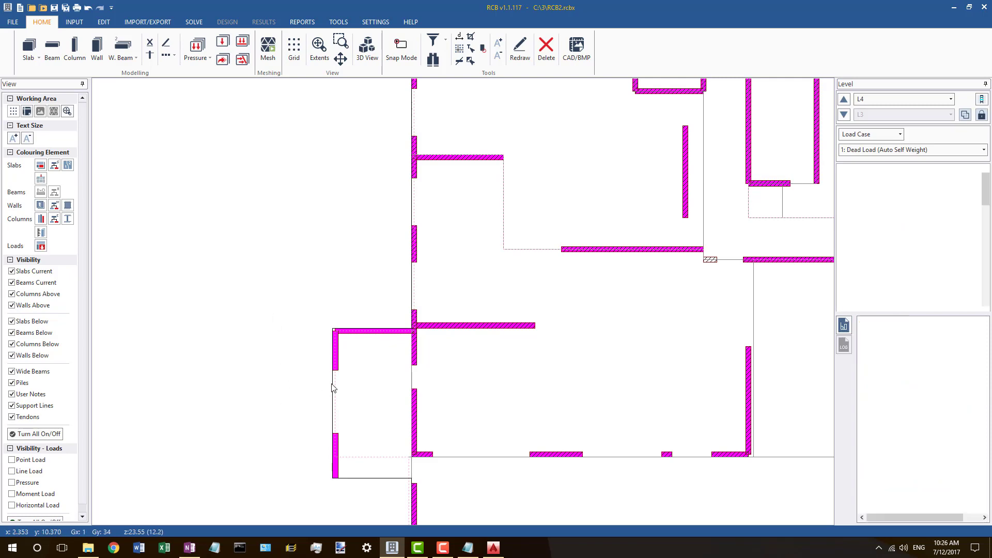
pyautogui.scroll(4, 371, 343)
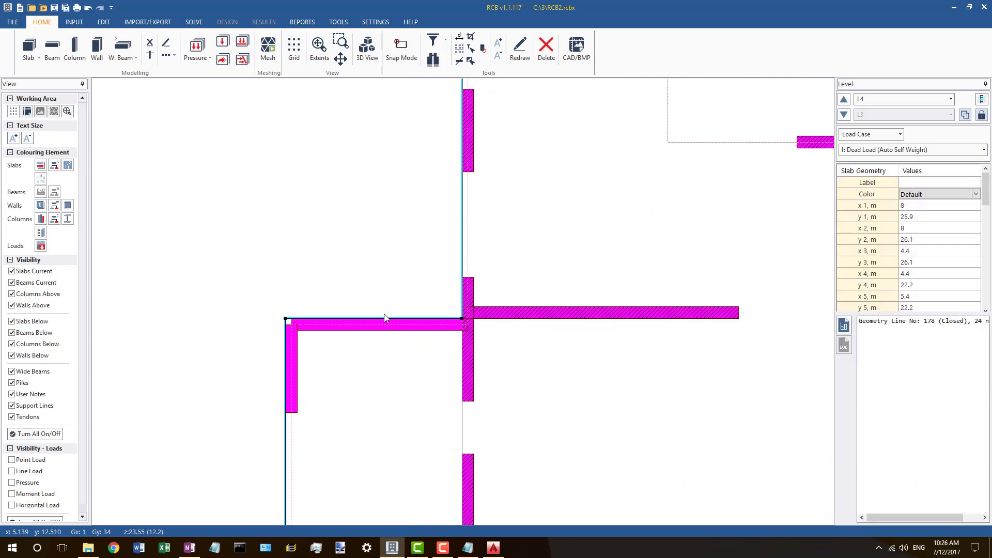
pyautogui.scroll(-3, 320, 338)
# Step: Return to level L5 and update the finite element mesh
pyautogui.press('pageup')
pyautogui.scroll(-2, 241, 310)
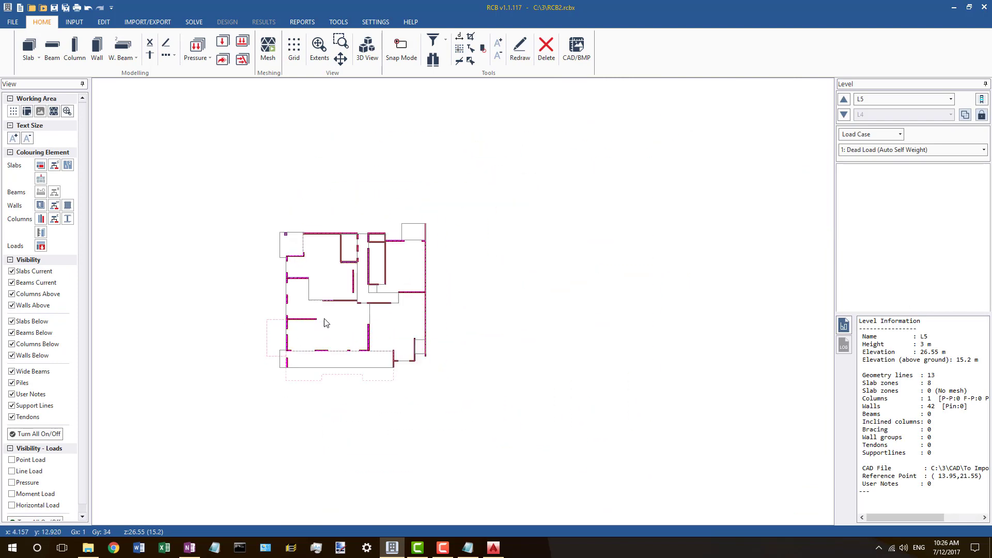
pyautogui.scroll(-2, 323, 318)
pyautogui.moveTo(324, 319); pyautogui.dragTo(434, 317, button='middle')
pyautogui.scroll(4, 545, 338)
pyautogui.hotkey('ctrl', 'm')
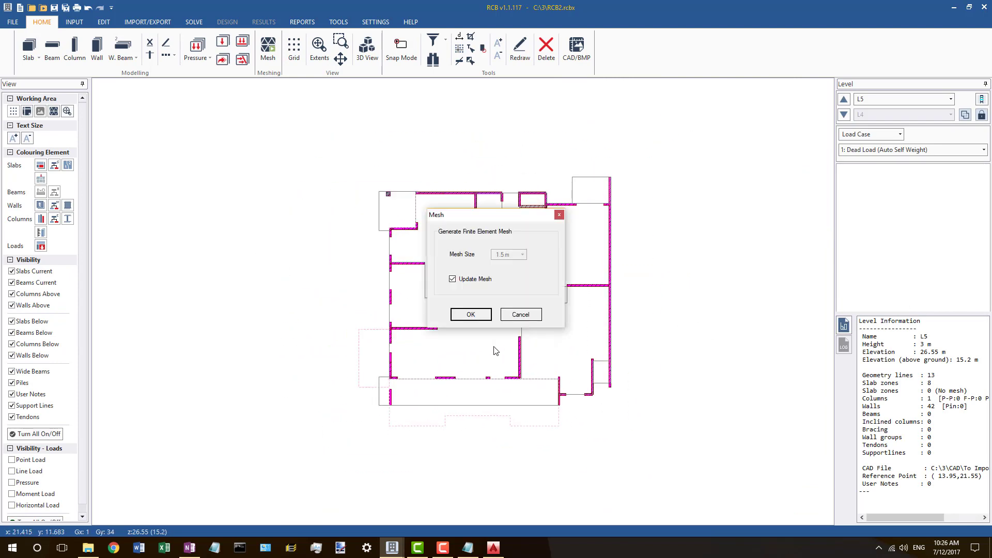
pyautogui.click(470, 314)
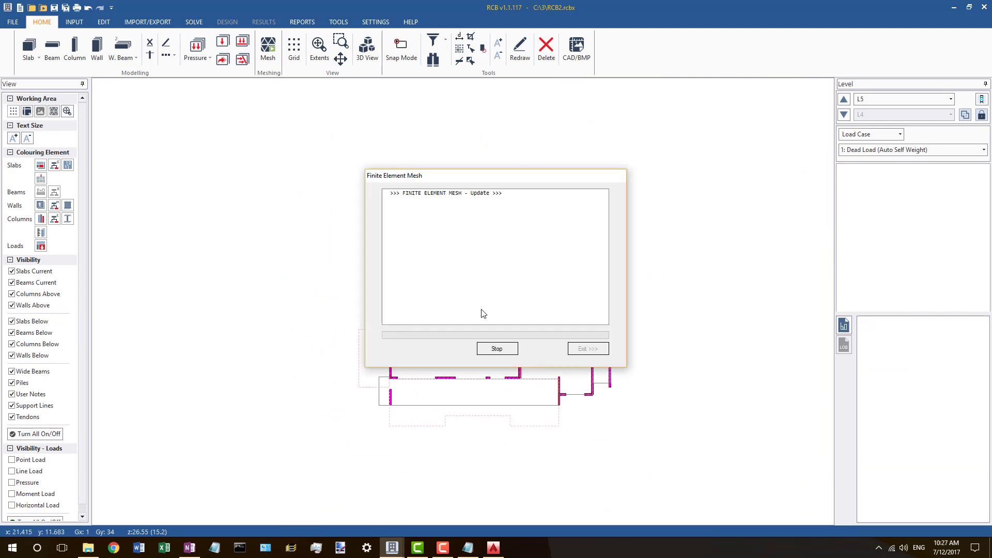
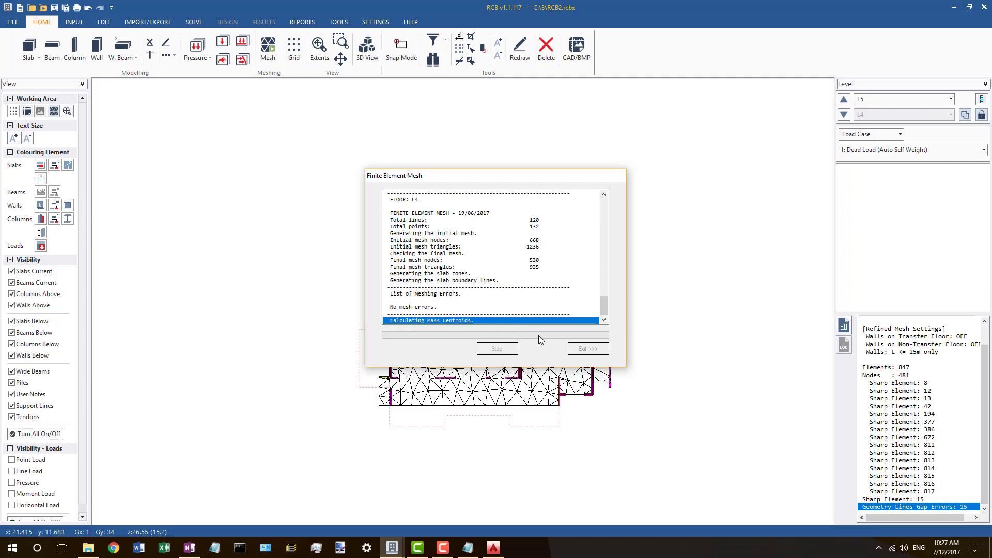
pyautogui.click(571, 350)
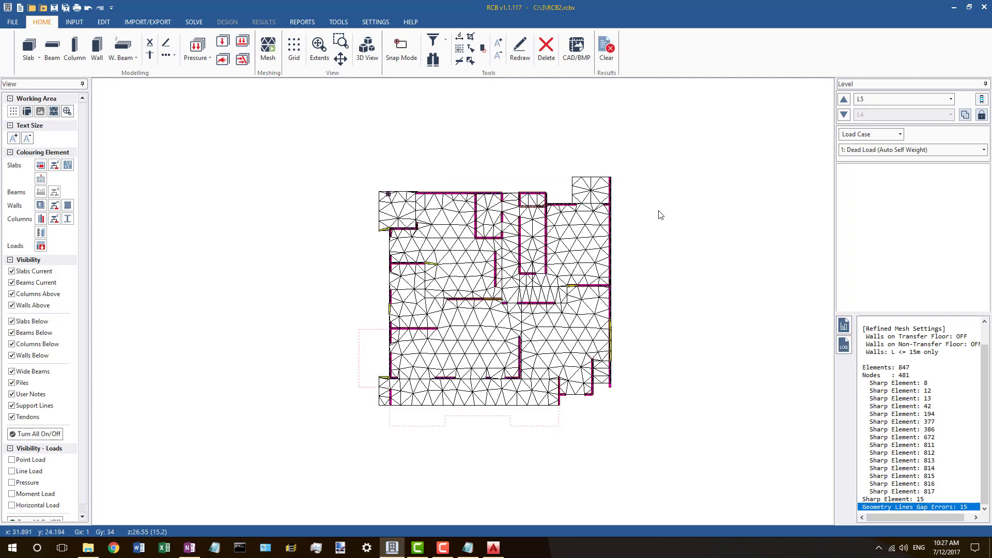
# Step: Examine the slab outlines and balcony zones on level L6
pyautogui.click(843, 101)
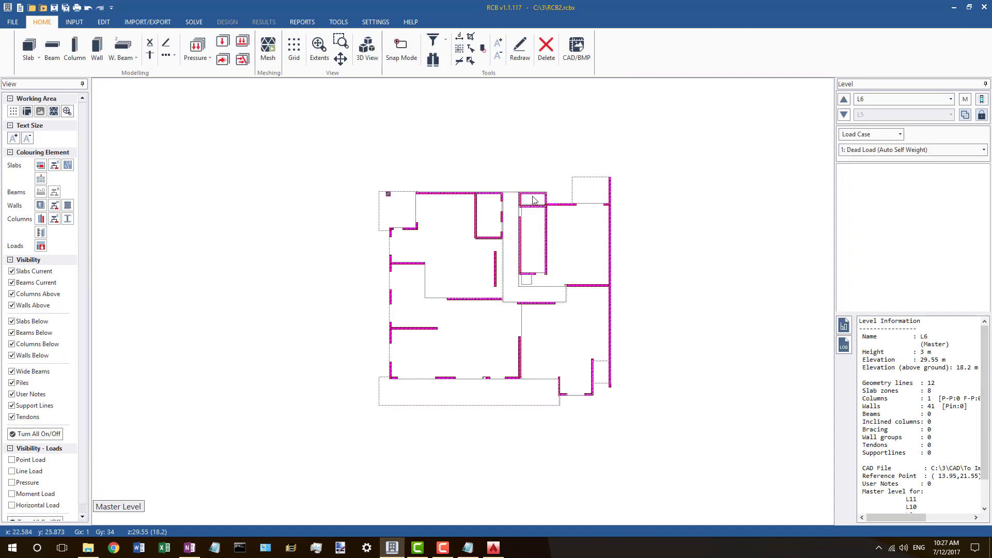
pyautogui.click(378, 222)
pyautogui.click(384, 283)
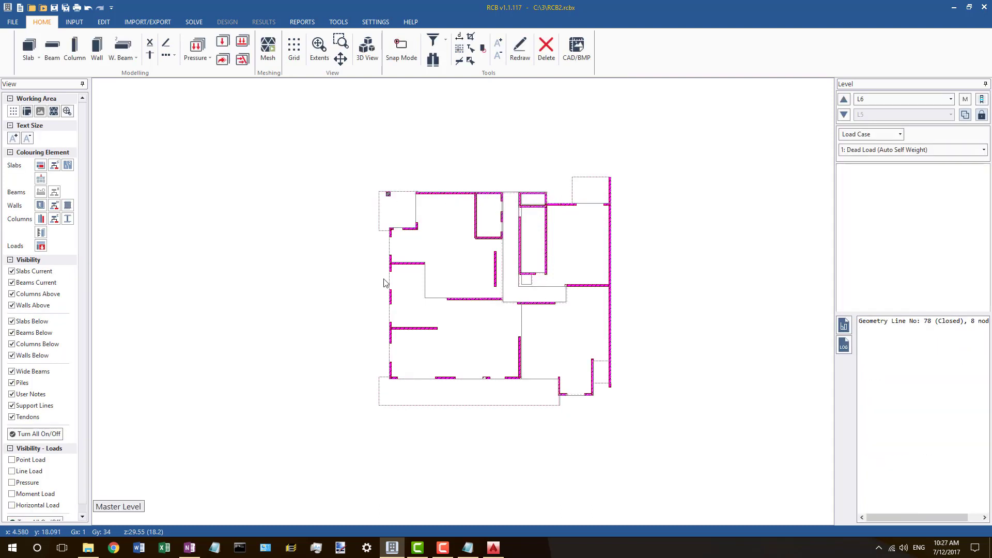
pyautogui.click(390, 279)
pyautogui.click(573, 397)
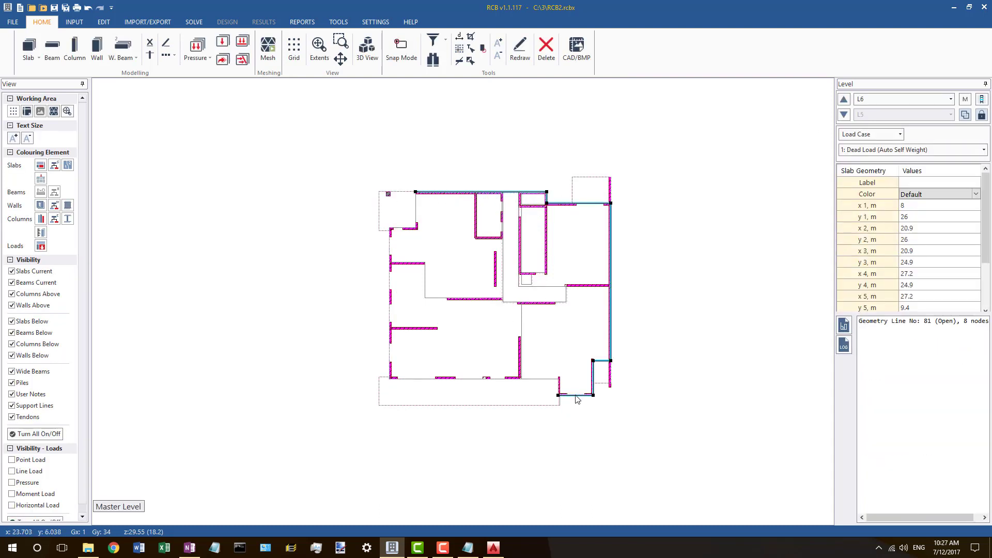
pyautogui.click(557, 398)
pyautogui.click(583, 188)
pyautogui.click(603, 153)
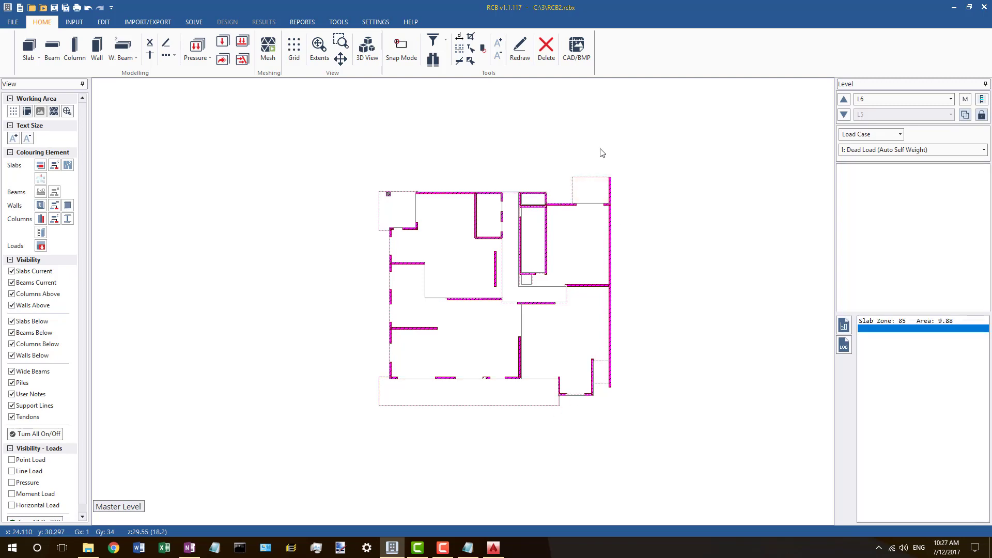
# Step: Compare the slab outlines and wall positions of levels L5 and L6 by alternating between the two plans
pyautogui.click(844, 115)
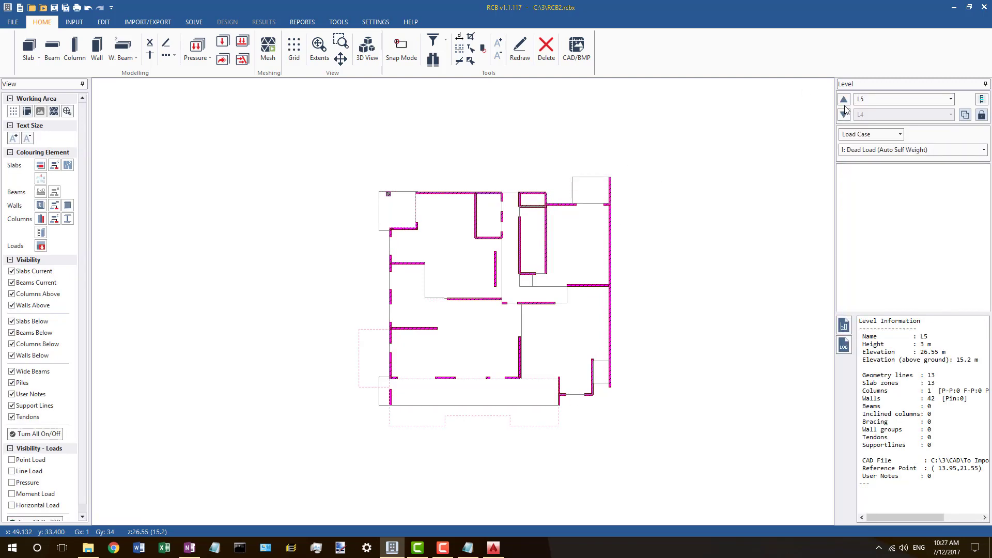
pyautogui.click(844, 101)
pyautogui.click(845, 117)
pyautogui.click(845, 102)
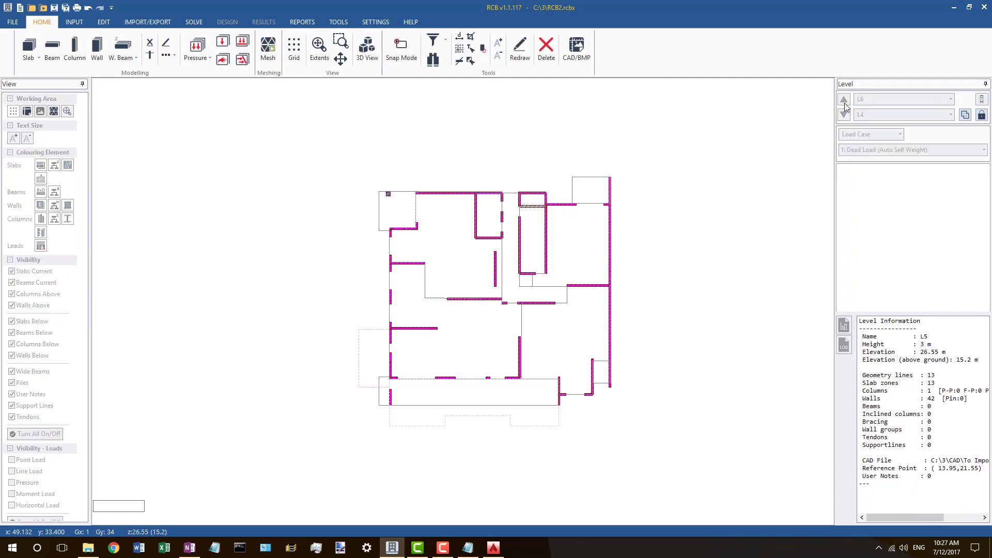
pyautogui.click(845, 120)
pyautogui.click(845, 102)
pyautogui.click(845, 116)
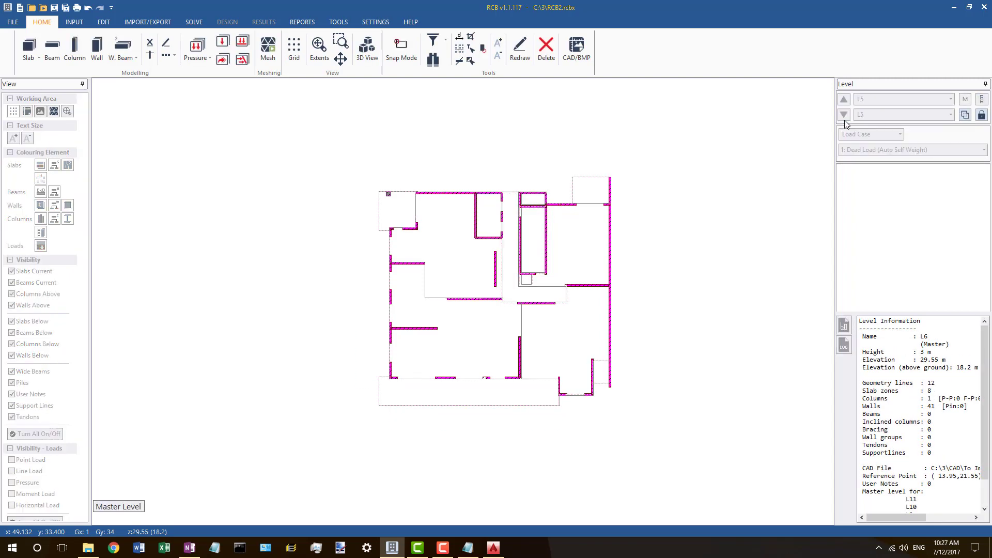
pyautogui.click(843, 102)
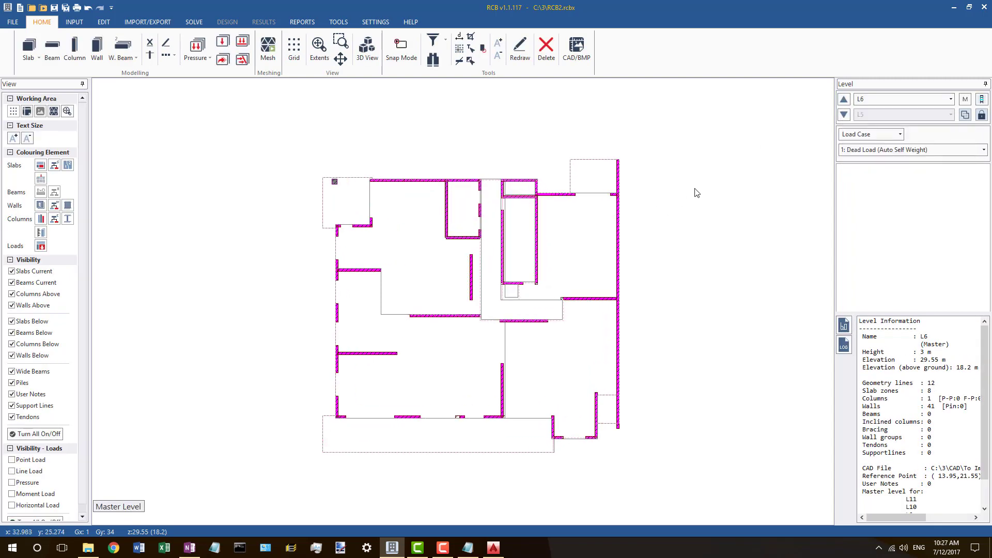
pyautogui.click(844, 116)
pyautogui.click(845, 101)
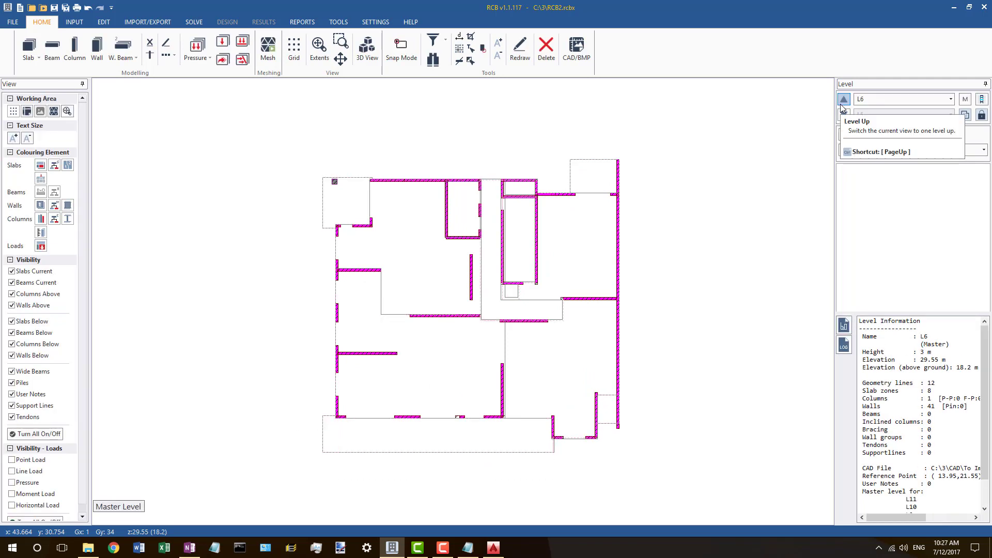
pyautogui.click(845, 116)
# Step: Delete all slab outlines, walls and columns on level L6, together with its mesh
pyautogui.click(845, 101)
pyautogui.moveTo(698, 488); pyautogui.dragTo(274, 137)
pyautogui.press('Delete')
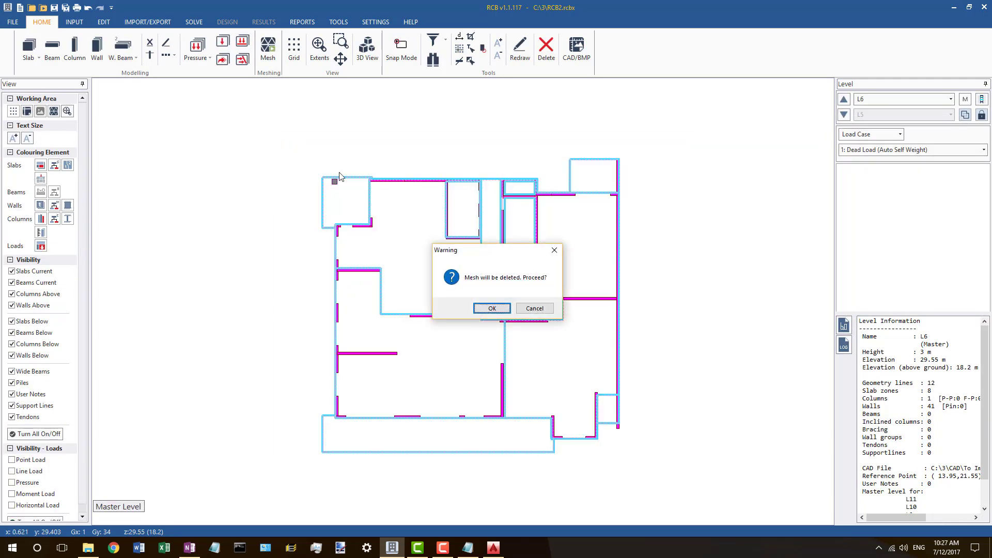
pyautogui.click(491, 308)
# Step: Copy all slab outlines, walls and columns from level L5 to level L6
pyautogui.click(843, 115)
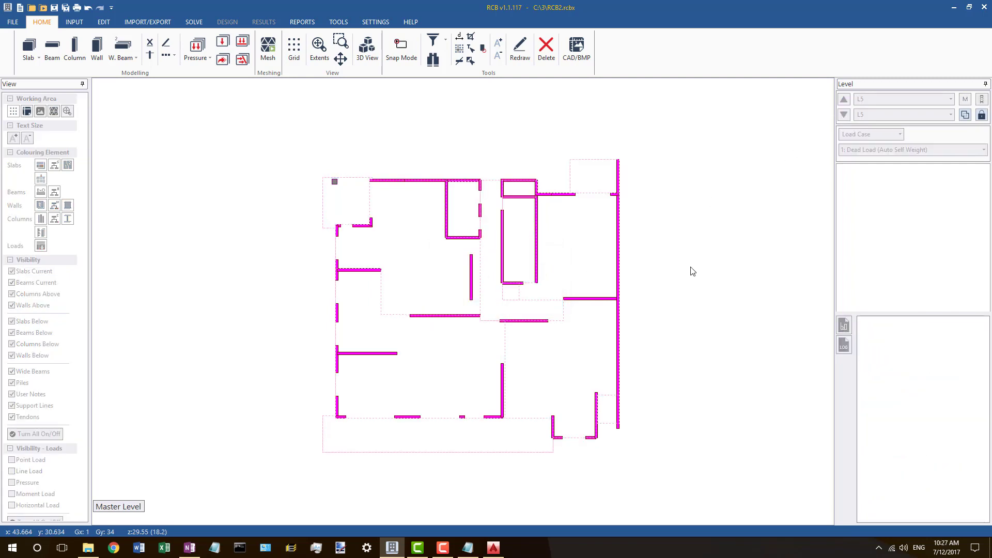
pyautogui.moveTo(726, 476); pyautogui.dragTo(269, 138)
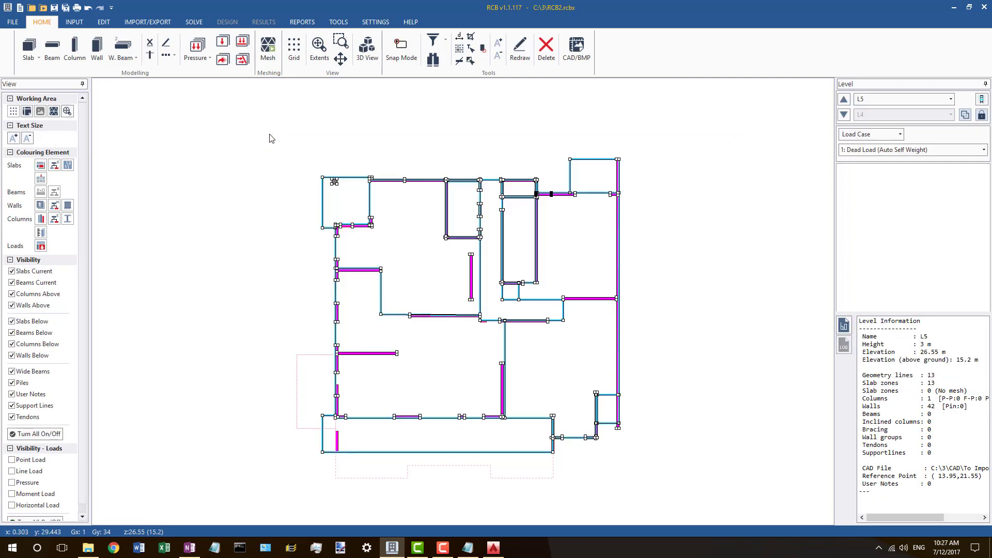
pyautogui.hotkey('ctrl', 'c')
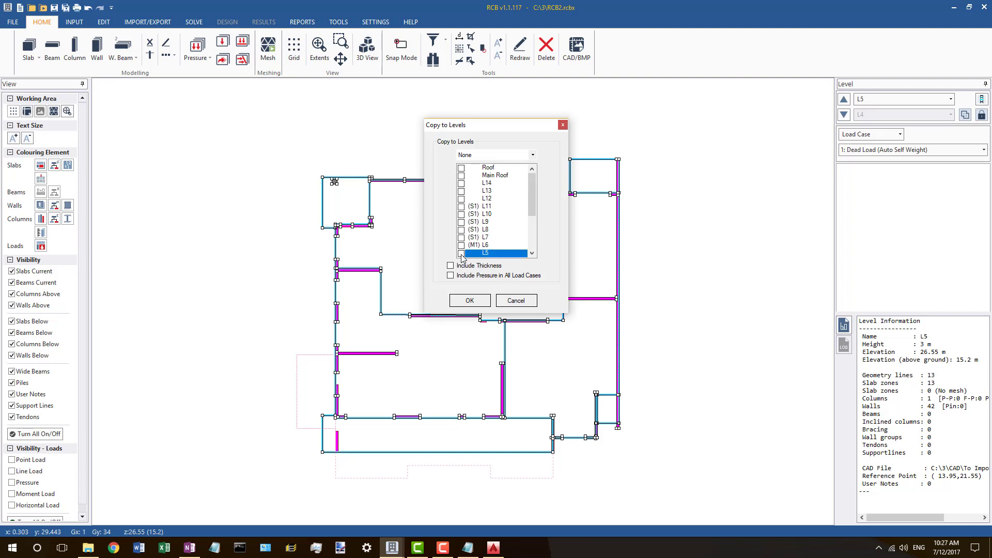
pyautogui.click(461, 254)
pyautogui.click(534, 308)
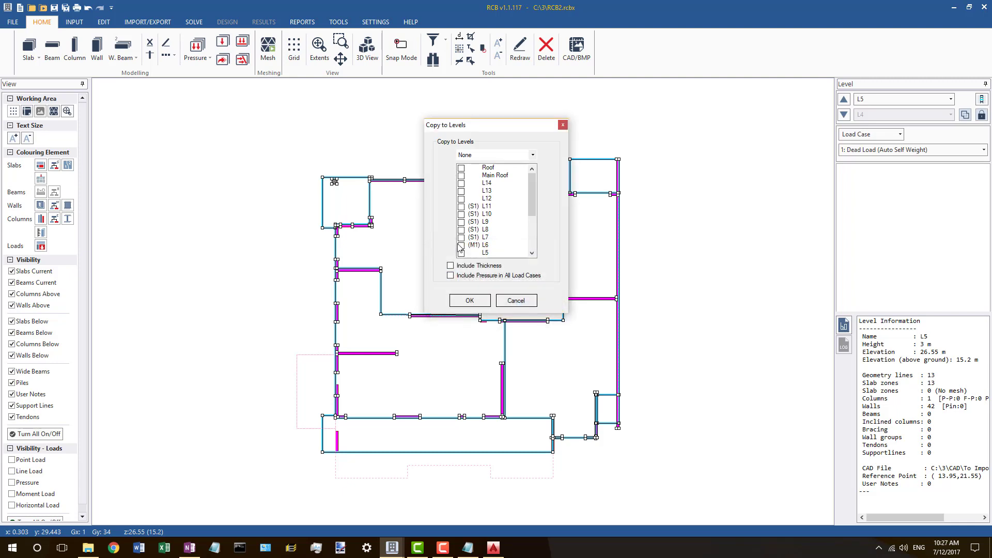
pyautogui.click(486, 301)
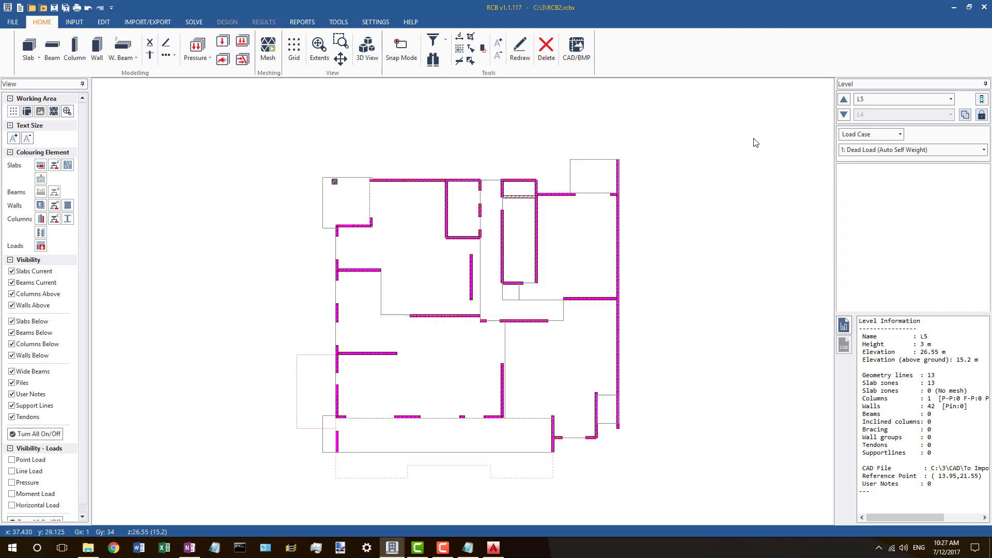
# Step: Compare the floor plans of the levels above L5 up to L14, especially L11, L12 and L13
pyautogui.click(843, 100)
pyautogui.click(843, 100)
pyautogui.click(843, 100)
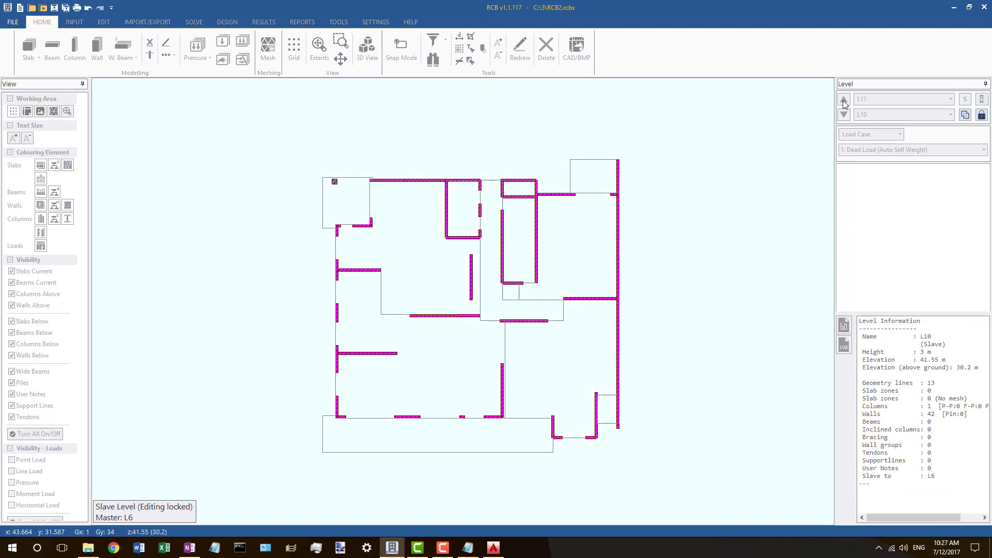
pyautogui.click(843, 100)
pyautogui.click(843, 100)
pyautogui.click(843, 115)
pyautogui.click(843, 101)
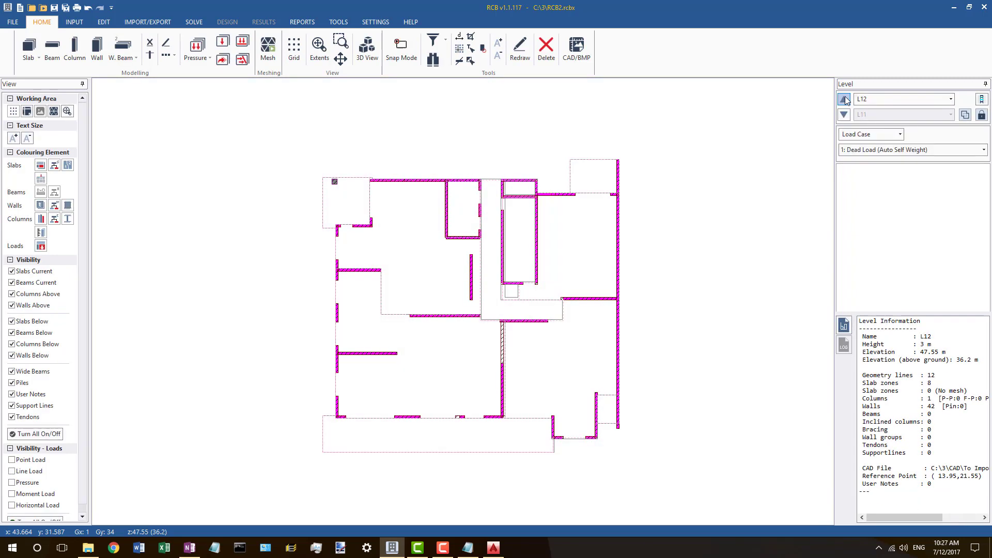
pyautogui.click(844, 114)
pyautogui.click(847, 100)
pyautogui.click(844, 114)
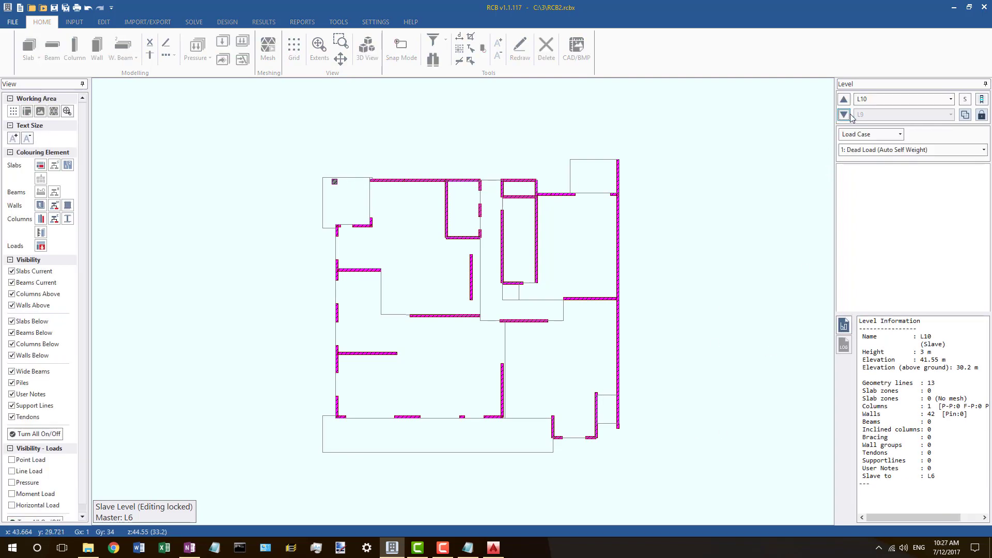
pyautogui.click(843, 100)
pyautogui.click(844, 100)
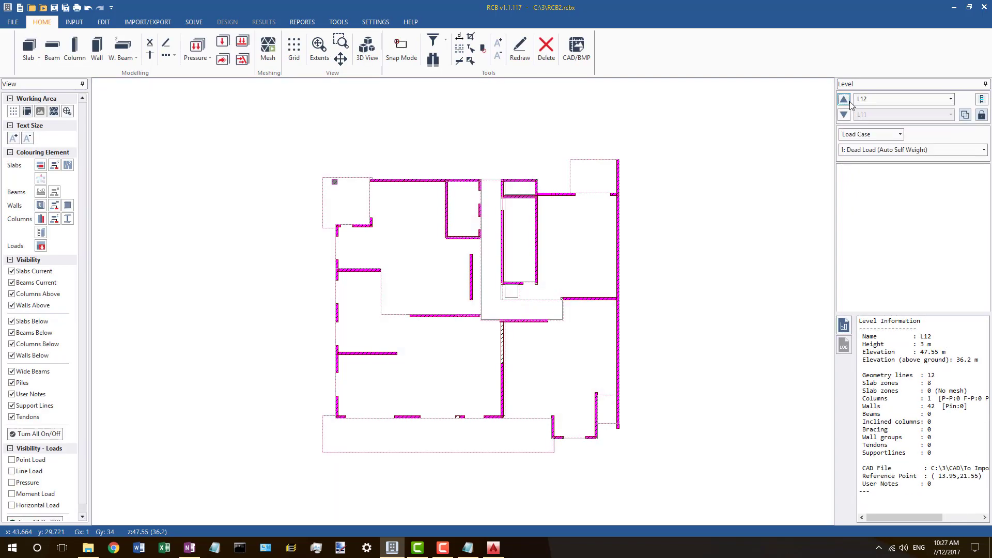
pyautogui.click(844, 100)
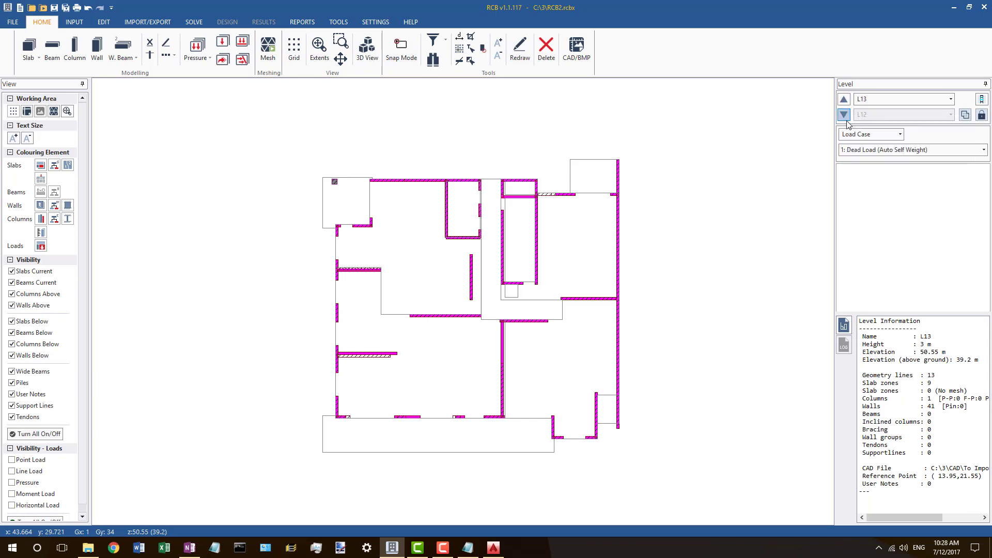
pyautogui.click(844, 101)
pyautogui.click(845, 118)
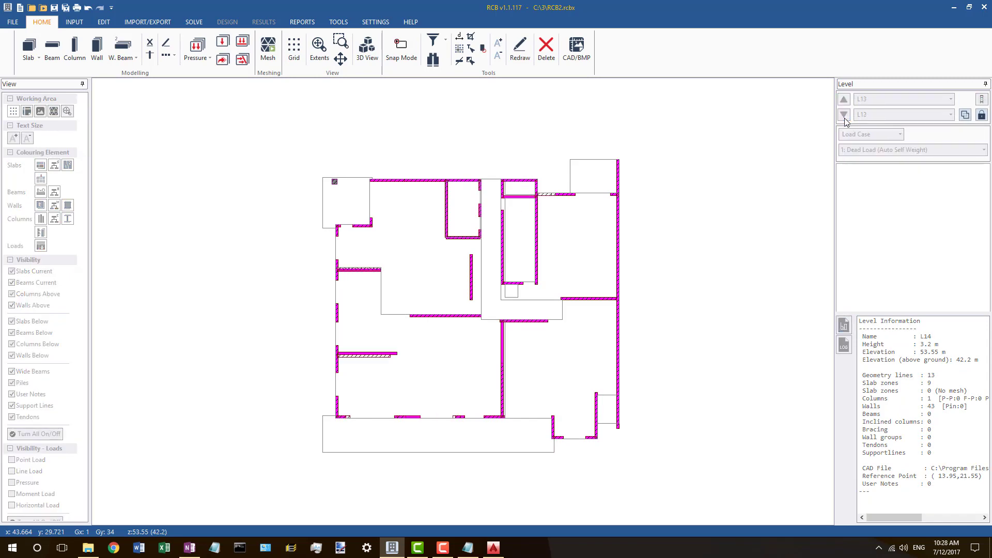
# Step: Delete all slab outlines, walls and columns on level L12
pyautogui.click(844, 118)
pyautogui.moveTo(712, 471); pyautogui.dragTo(290, 130)
pyautogui.press('Delete')
pyautogui.press('Return')
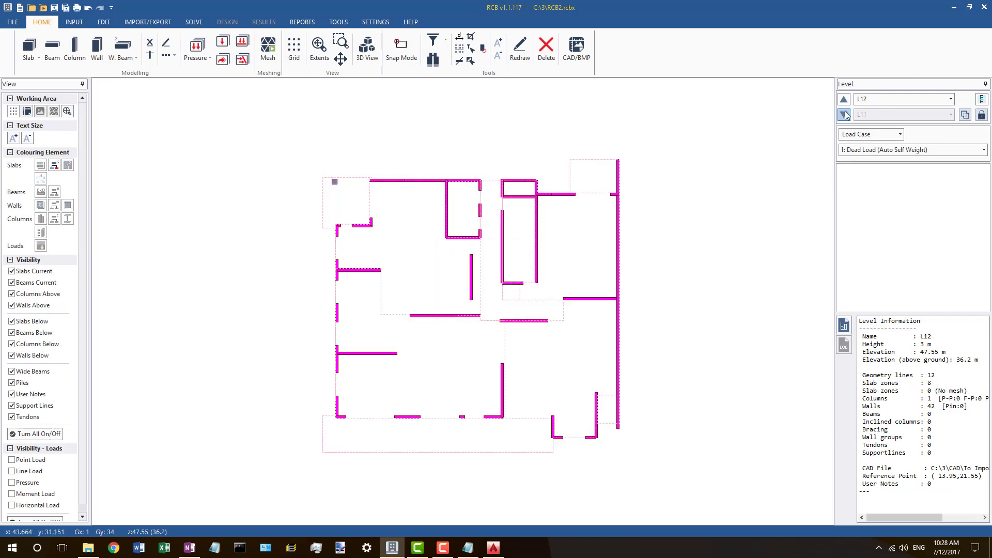
# Step: Delete all slab outlines, walls and columns on level L13
pyautogui.click(844, 100)
pyautogui.moveTo(702, 493); pyautogui.dragTo(270, 134)
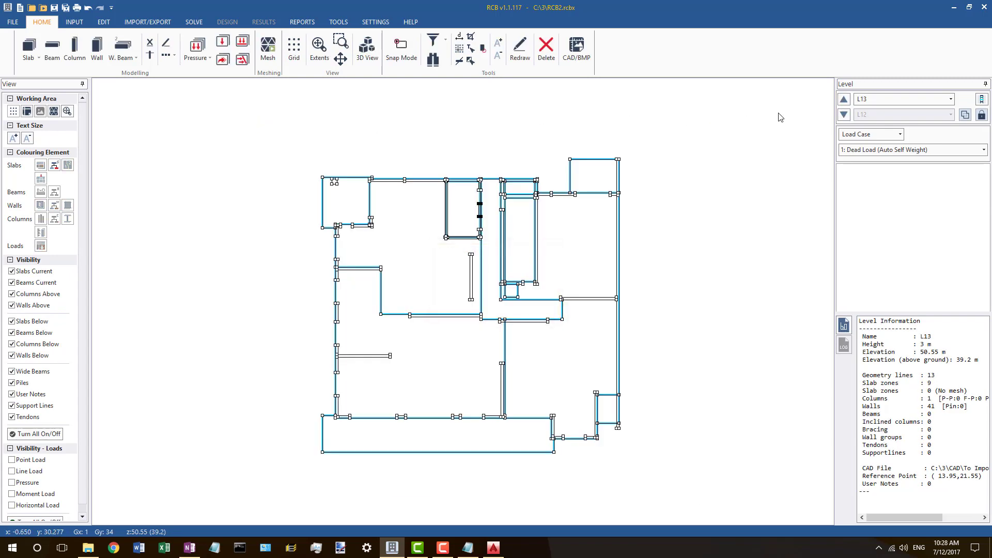
pyautogui.press('Delete')
pyautogui.press('Return')
# Step: Copy all elements of master level L6 to levels L7 through L13
pyautogui.click(872, 99)
pyautogui.scroll(-1, 873, 150)
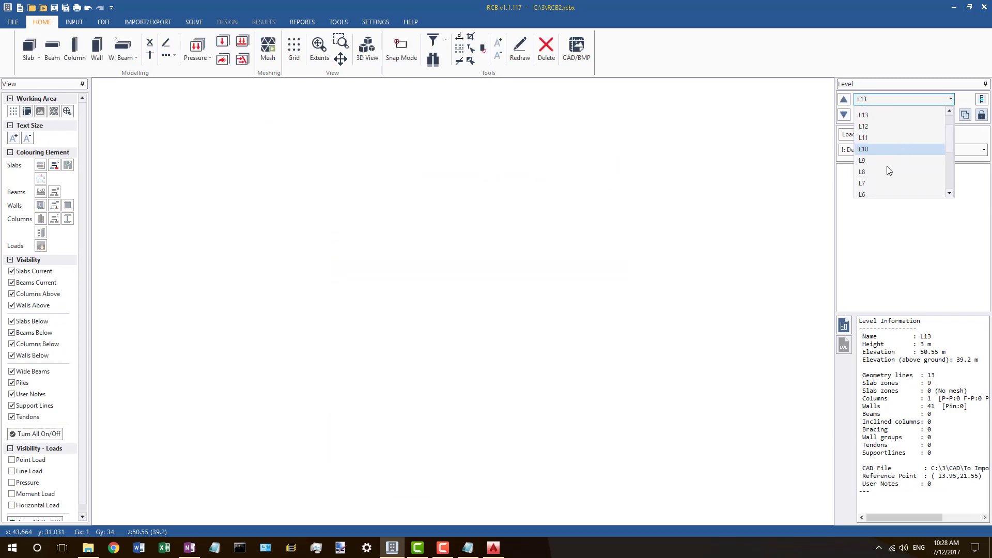
pyautogui.click(872, 192)
pyautogui.moveTo(700, 484); pyautogui.dragTo(274, 139)
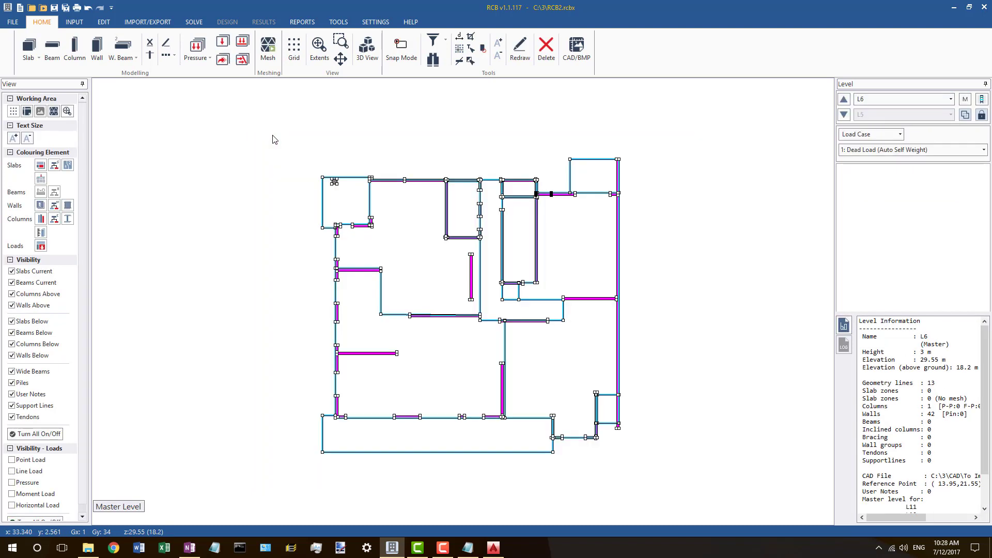
pyautogui.hotkey('ctrl', 'c')
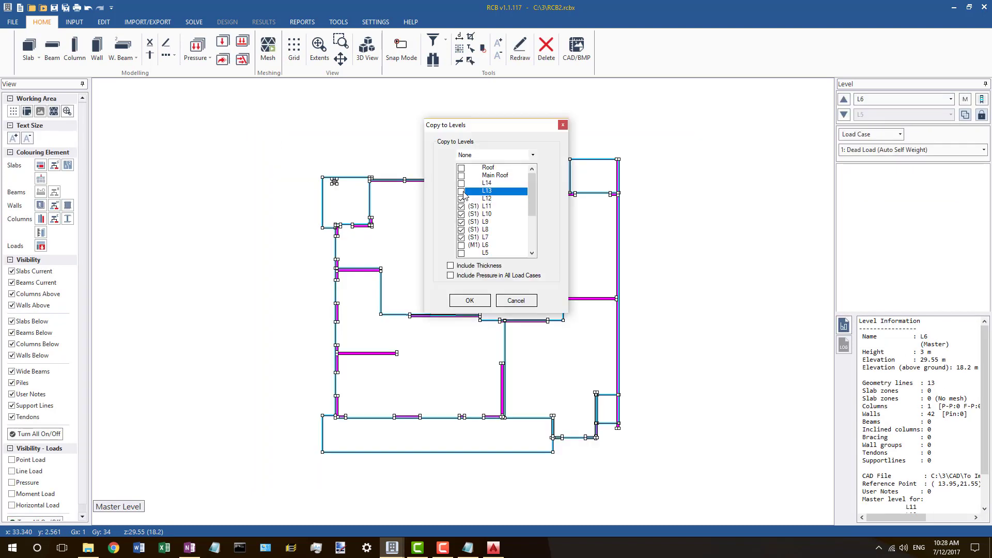
pyautogui.click(468, 301)
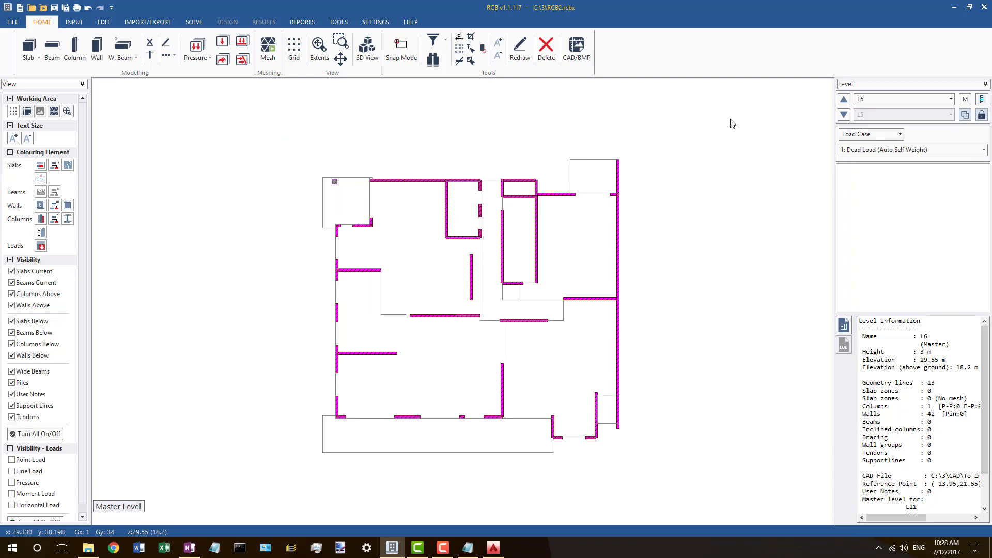
# Step: Compare level L14 with L13 and delete all slab outlines, walls and columns on L14
pyautogui.click(846, 100)
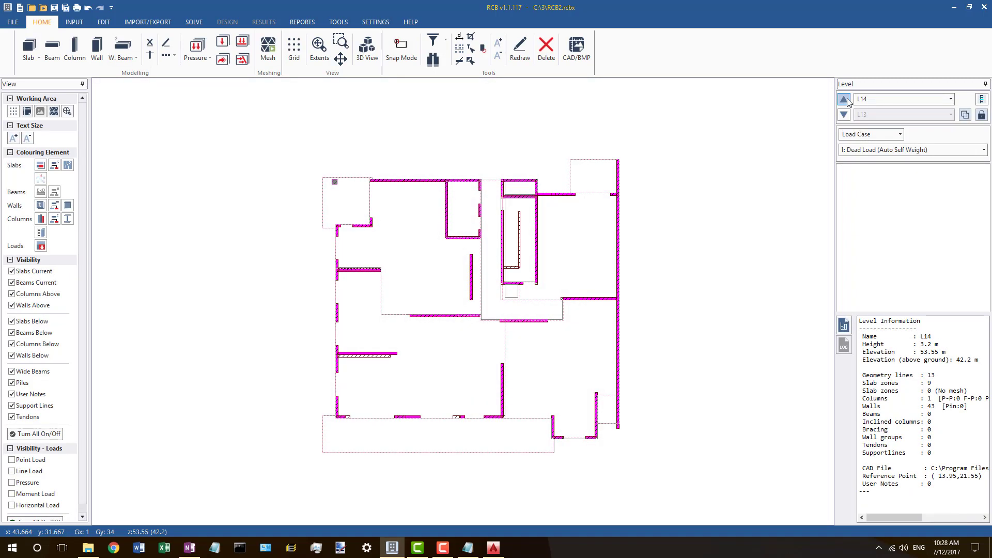
pyautogui.click(845, 114)
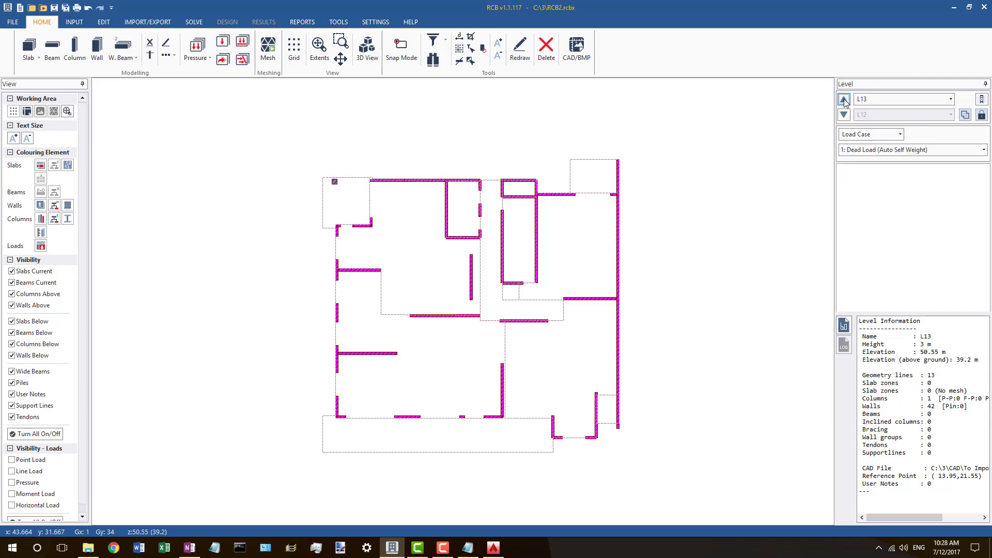
pyautogui.click(844, 99)
pyautogui.click(843, 99)
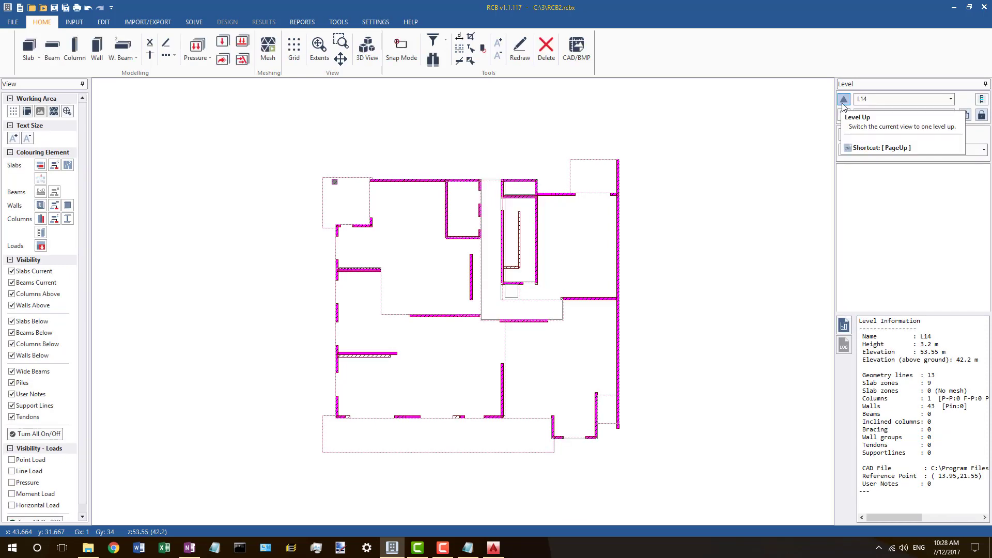
pyautogui.click(843, 115)
pyautogui.click(844, 115)
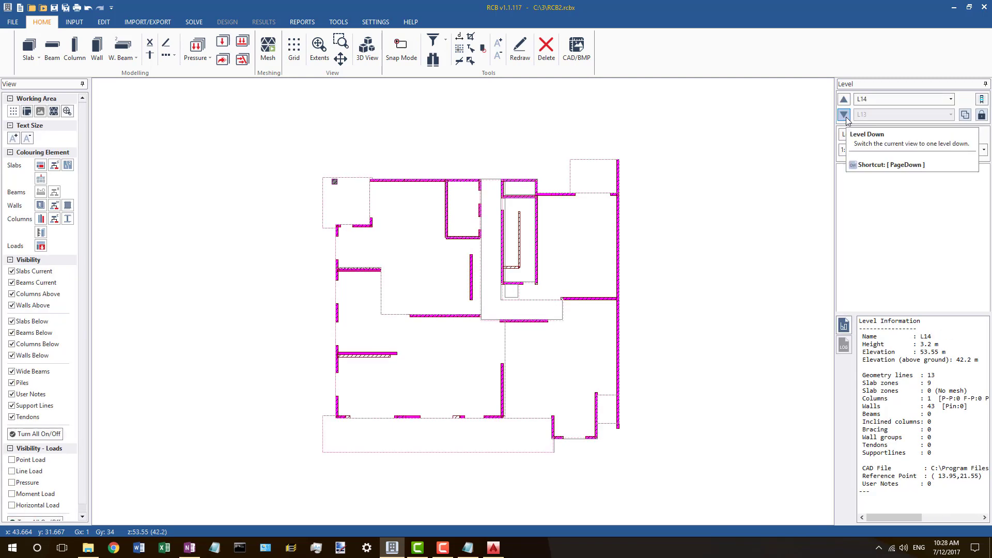
pyautogui.click(844, 101)
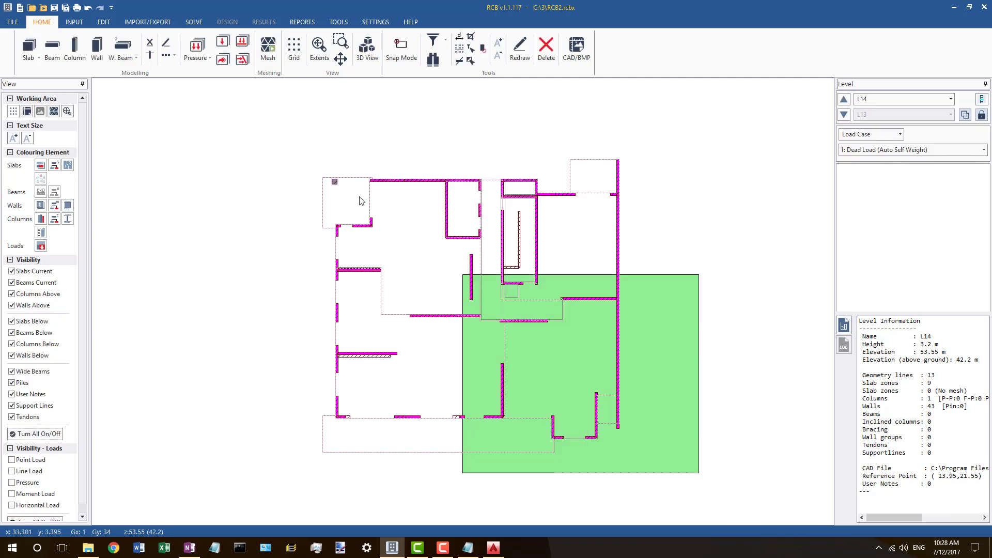
pyautogui.press('Delete')
pyautogui.press('Return')
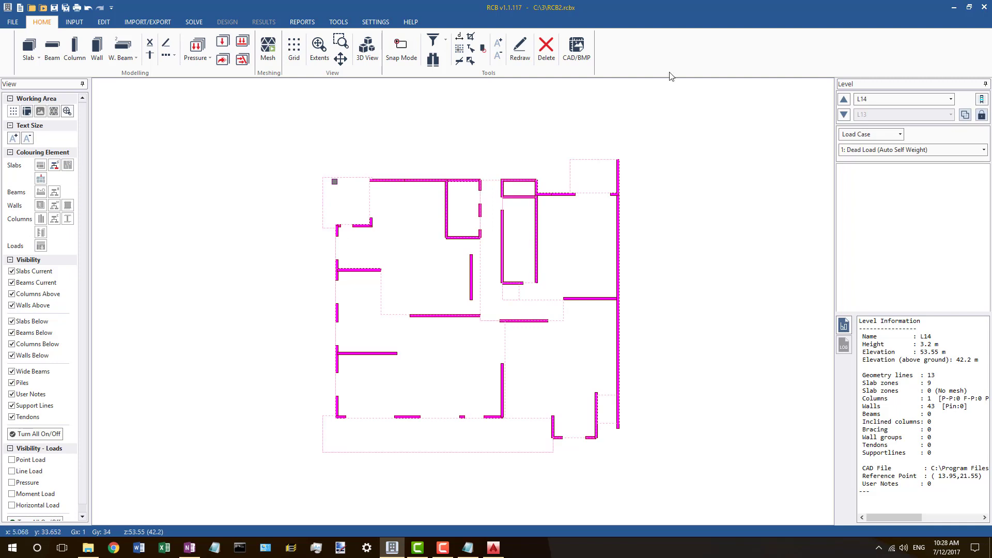
# Step: Copy all slab outlines, walls and columns from level L13 to level L14
pyautogui.click(843, 115)
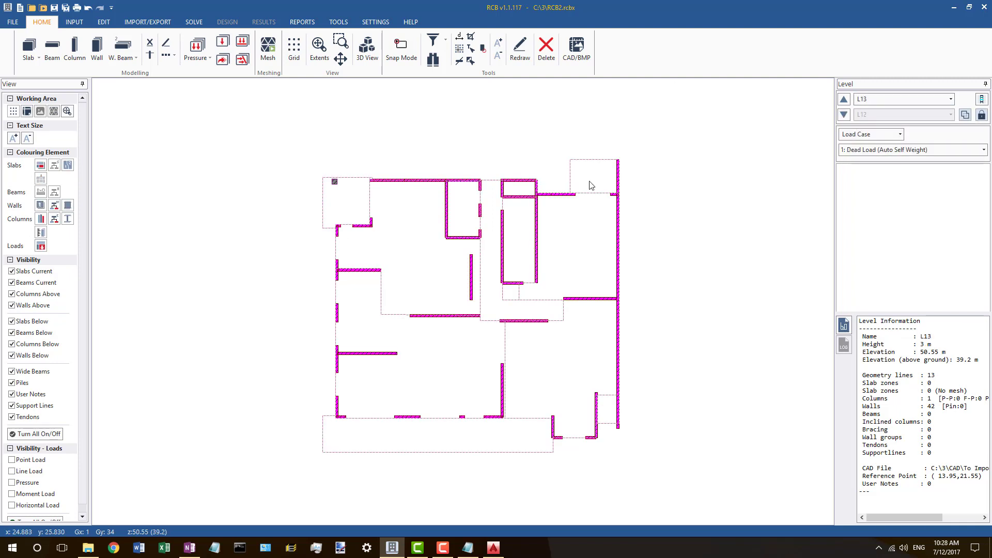
pyautogui.moveTo(692, 510); pyautogui.dragTo(235, 143)
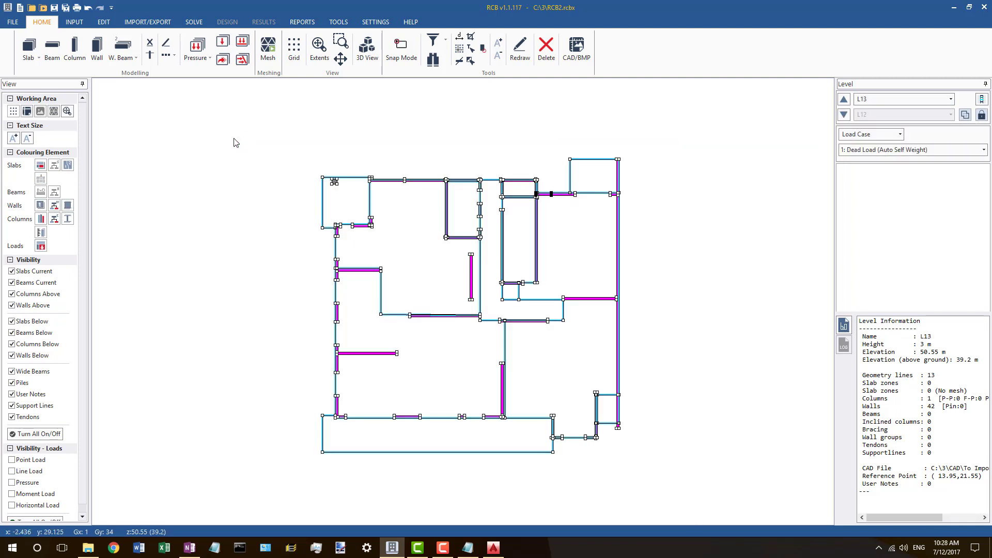
pyautogui.hotkey('ctrl', 'c')
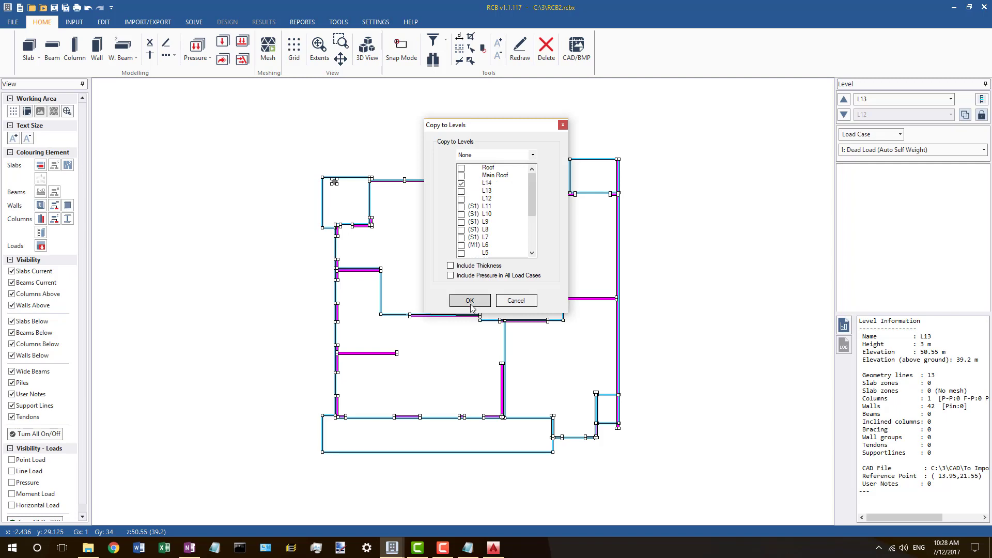
pyautogui.click(470, 302)
# Step: On the Main Roof level, hide every element type except the current level's slabs
pyautogui.click(844, 99)
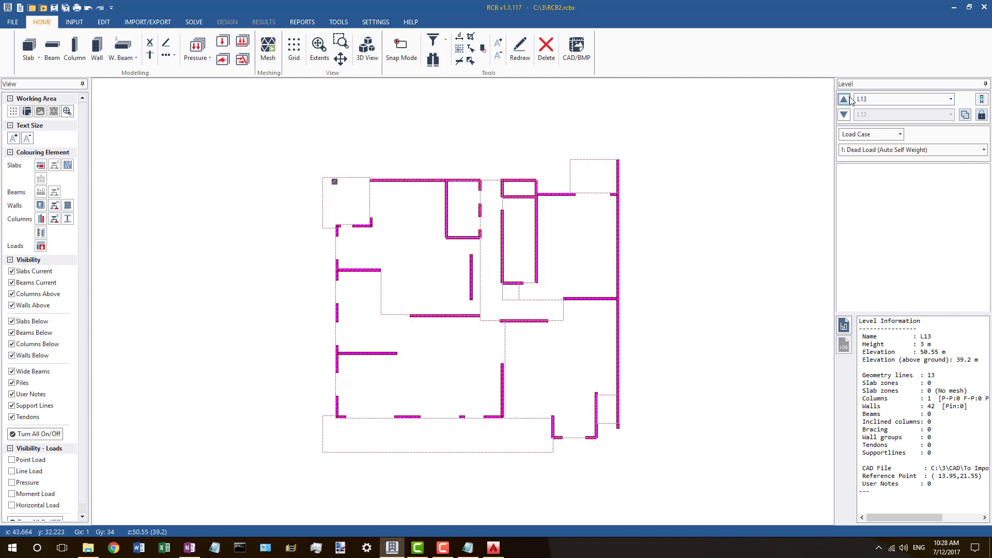
pyautogui.click(844, 99)
pyautogui.click(491, 180)
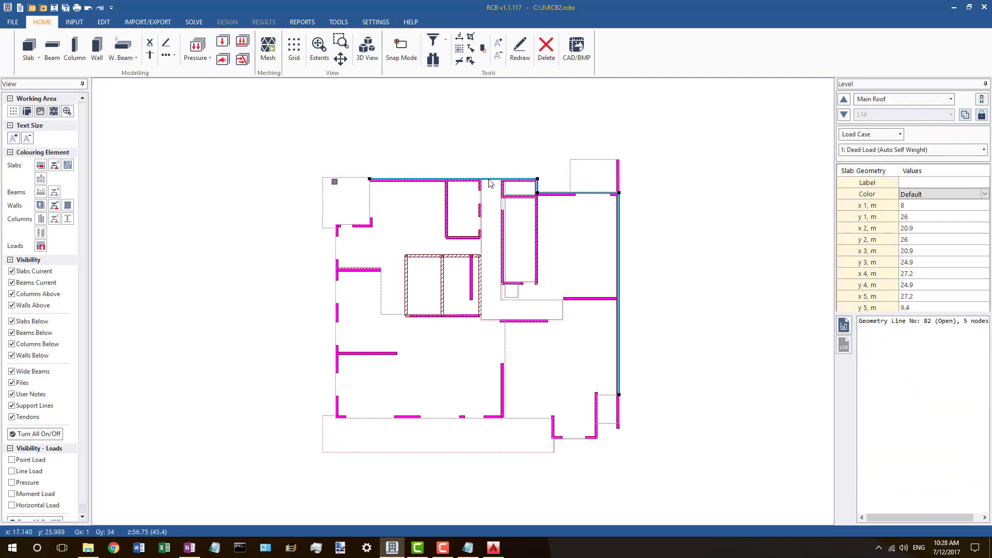
pyautogui.scroll(2, 486, 172)
pyautogui.scroll(-2, 581, 168)
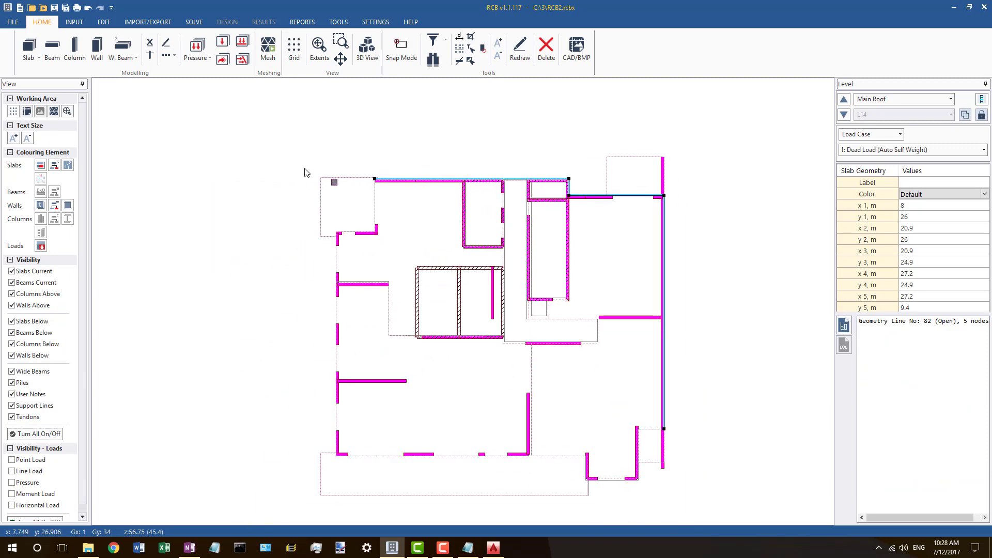
pyautogui.click(46, 434)
pyautogui.click(38, 274)
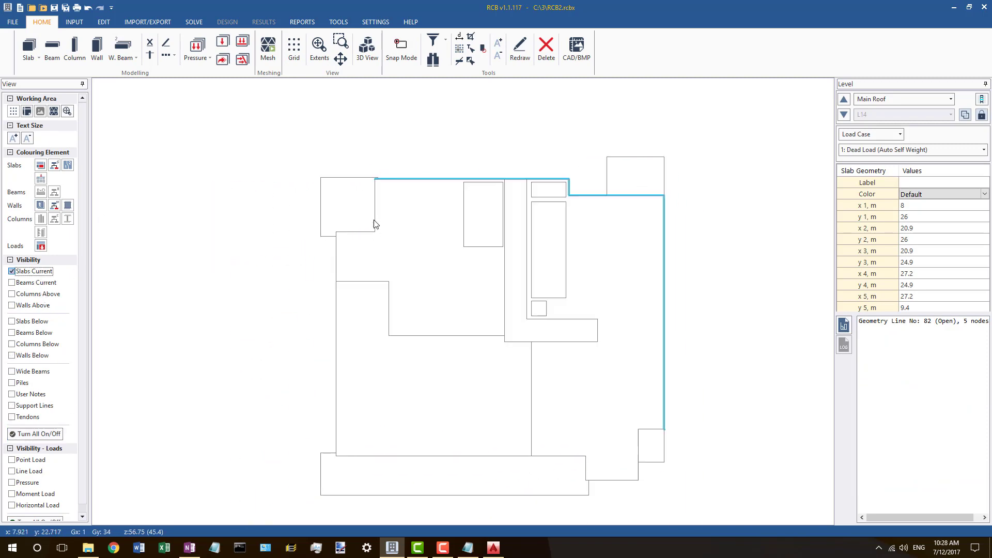
pyautogui.click(401, 138)
# Step: Compare the slab outlines of Main Roof and L14, and review those of the levels below down to L4
pyautogui.click(843, 114)
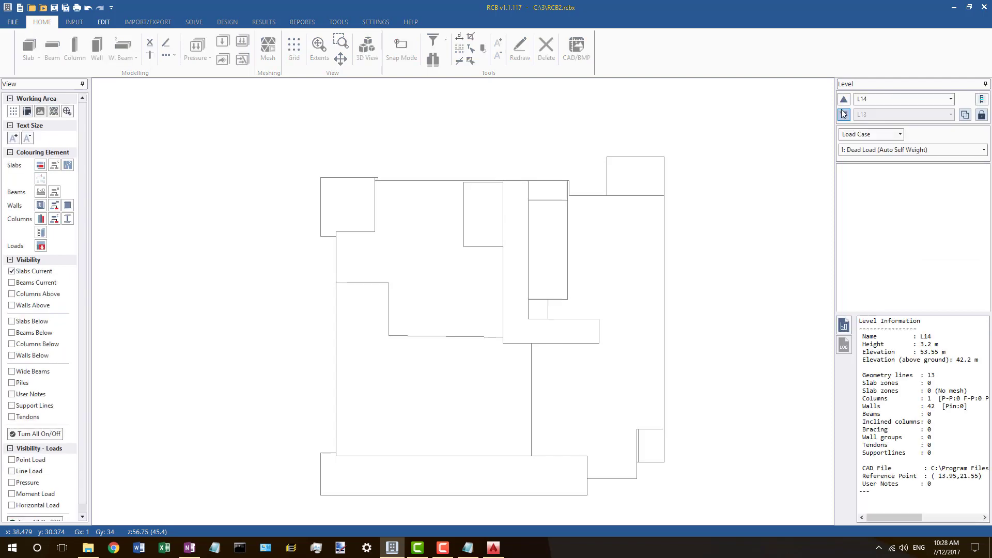
pyautogui.click(844, 98)
pyautogui.click(843, 115)
pyautogui.click(843, 99)
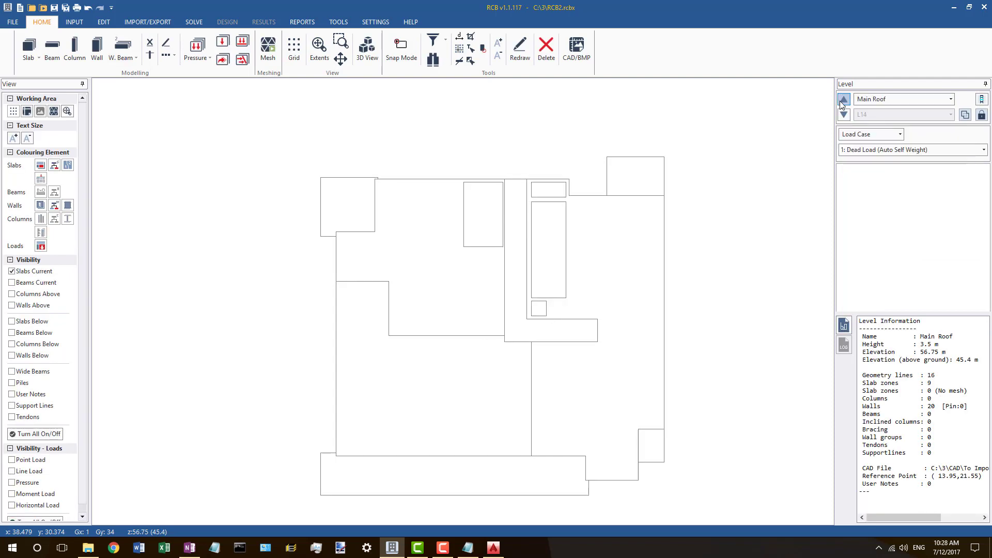
pyautogui.click(842, 117)
pyautogui.click(842, 117)
pyautogui.click(842, 116)
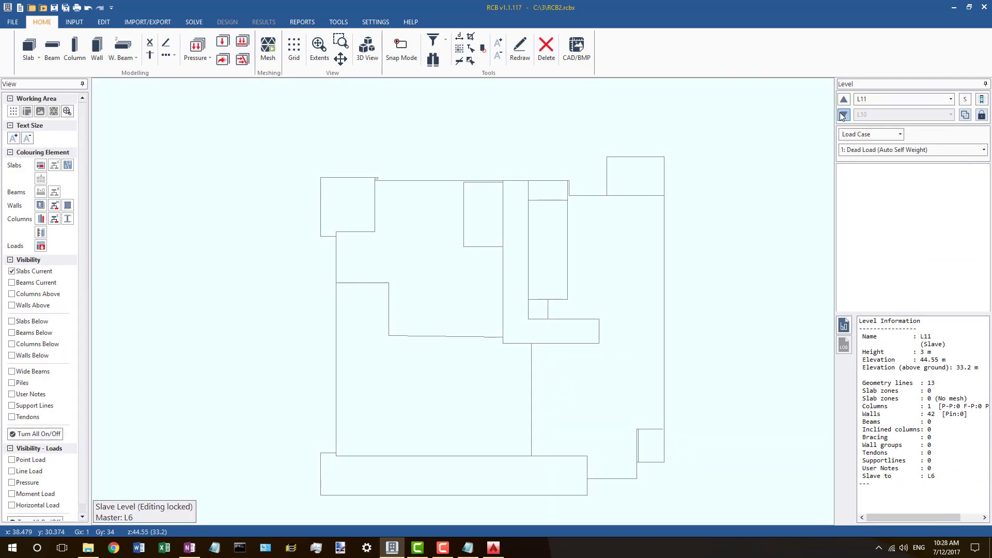
pyautogui.click(842, 117)
pyautogui.click(842, 117)
pyautogui.click(842, 117)
pyautogui.click(842, 117)
pyautogui.click(842, 116)
pyautogui.click(842, 116)
pyautogui.click(843, 117)
pyautogui.click(842, 117)
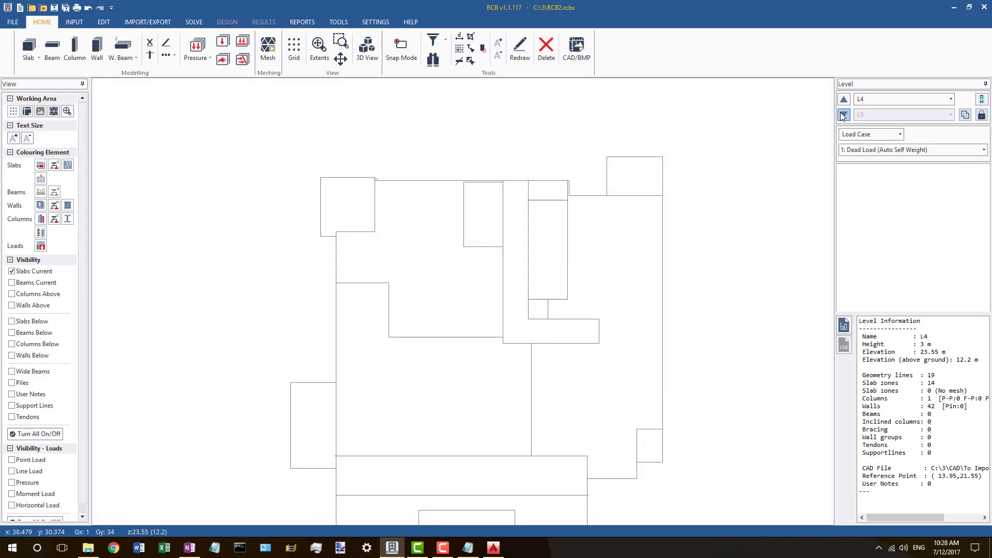
# Step: Compare the slab outlines level by level from L4 up to Main Roof, and examine those of L14 more closely
pyautogui.click(840, 102)
pyautogui.click(841, 102)
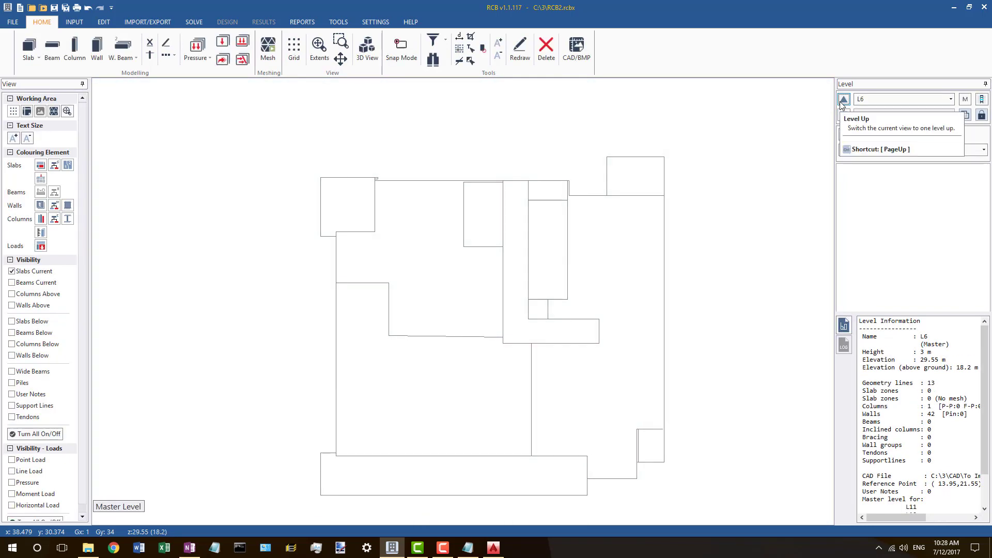
pyautogui.click(841, 101)
pyautogui.click(839, 102)
pyautogui.click(839, 102)
pyautogui.click(839, 101)
pyautogui.click(840, 102)
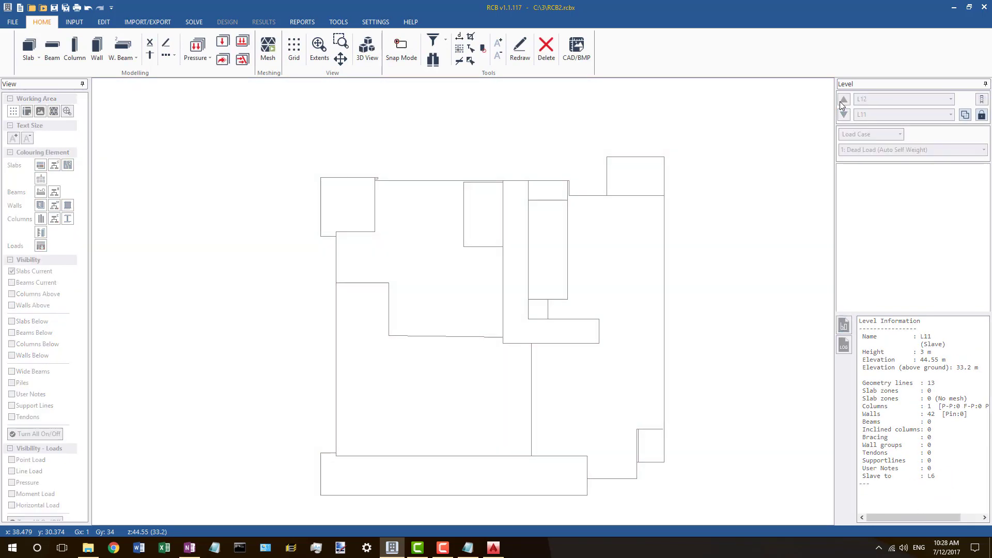
pyautogui.click(840, 101)
pyautogui.click(841, 101)
pyautogui.click(841, 102)
pyautogui.click(841, 102)
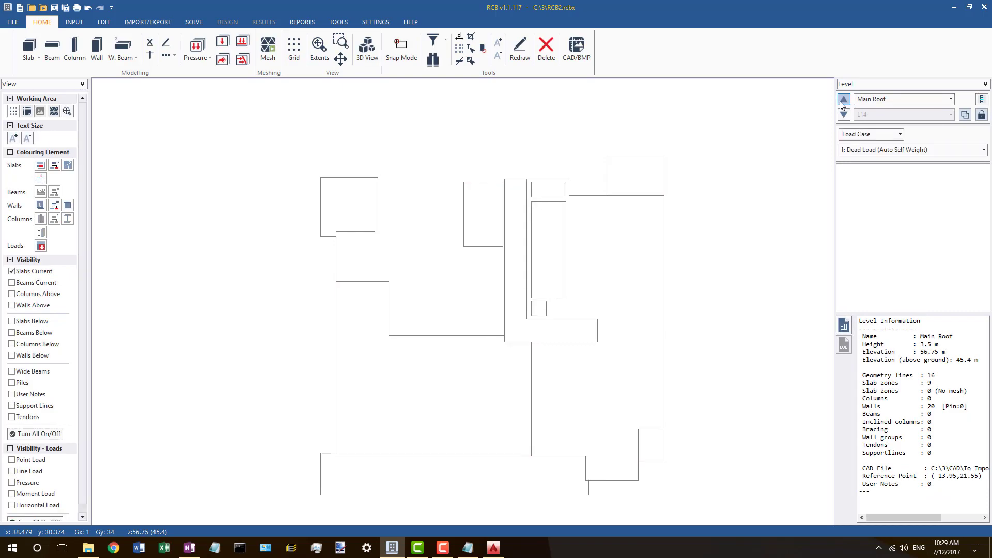
pyautogui.click(843, 115)
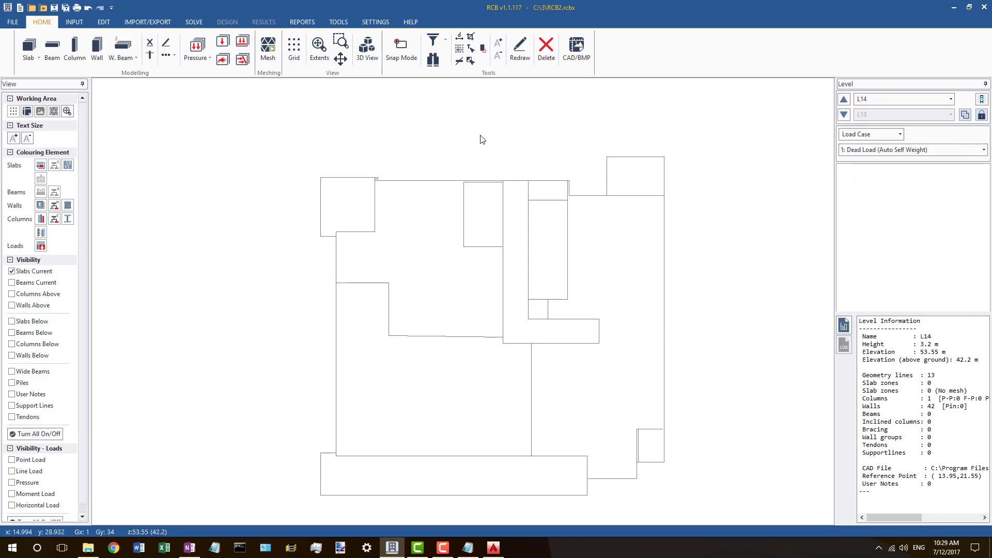
pyautogui.scroll(3, 450, 160)
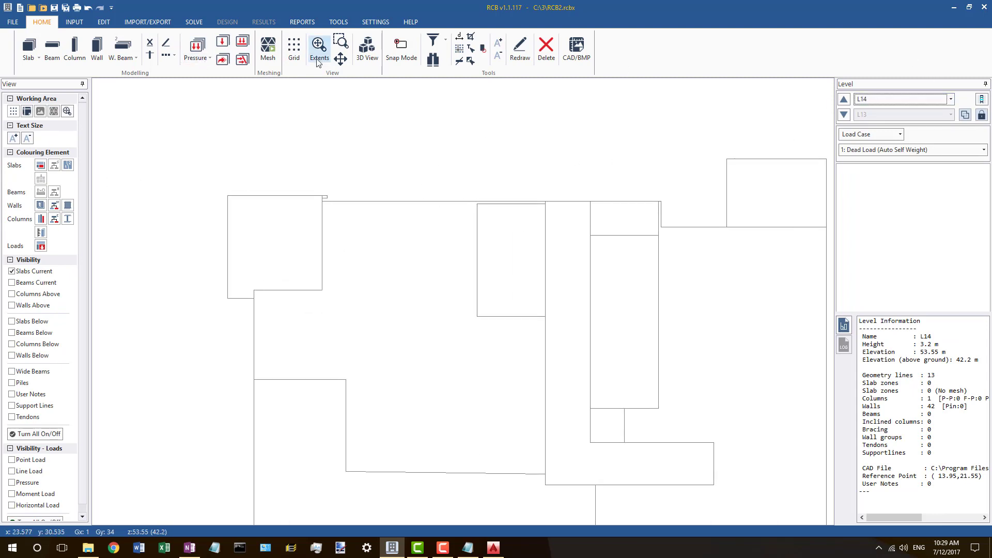
# Step: Add levels L12, L13 and L14 to the master/slave group of L6, accepting replacement of their model data
pyautogui.click(74, 21)
pyautogui.click(94, 49)
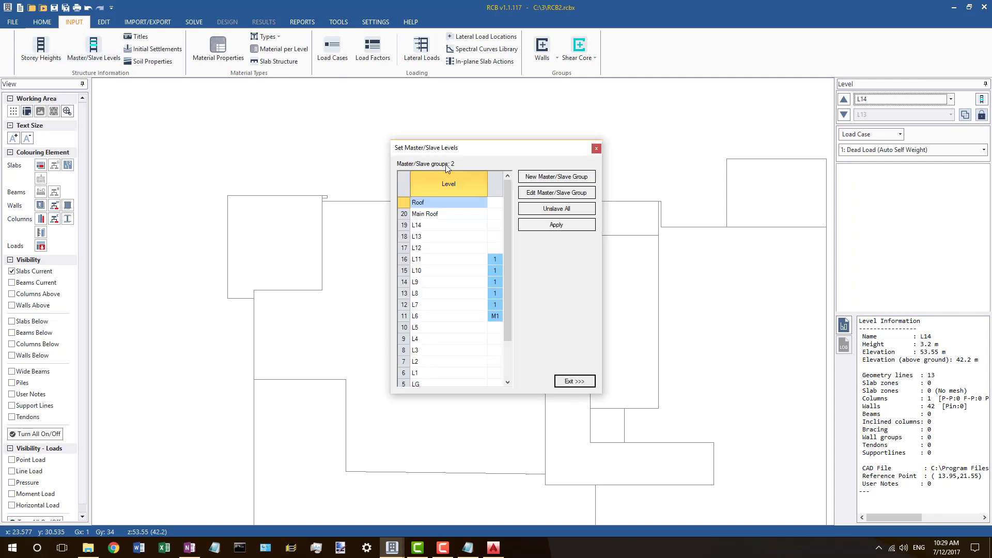
pyautogui.click(437, 248)
pyautogui.click(537, 195)
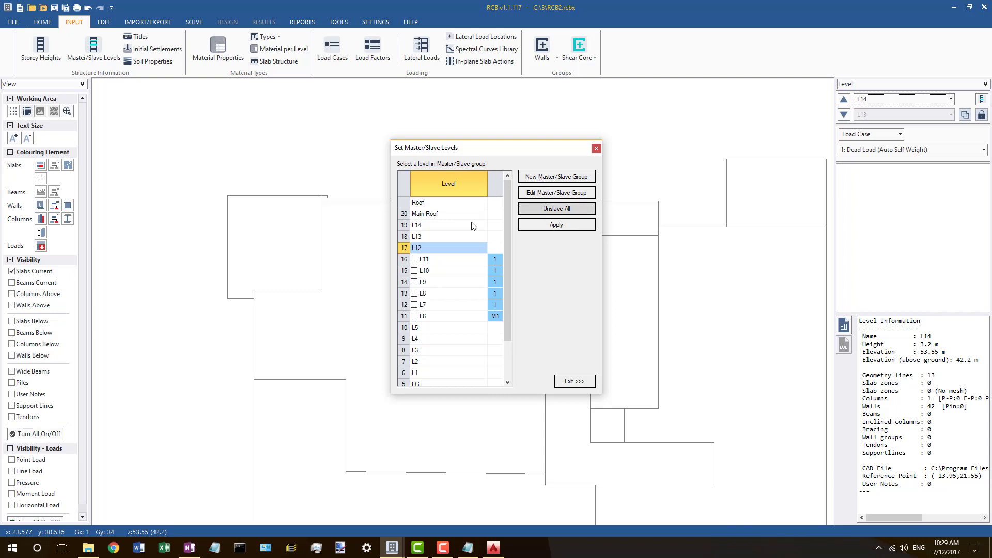
pyautogui.click(415, 261)
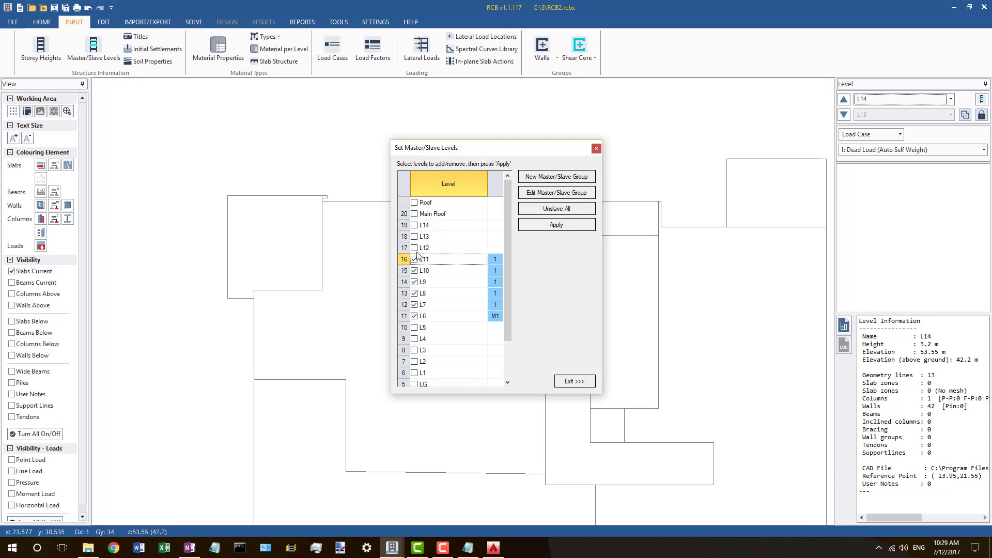
pyautogui.click(415, 237)
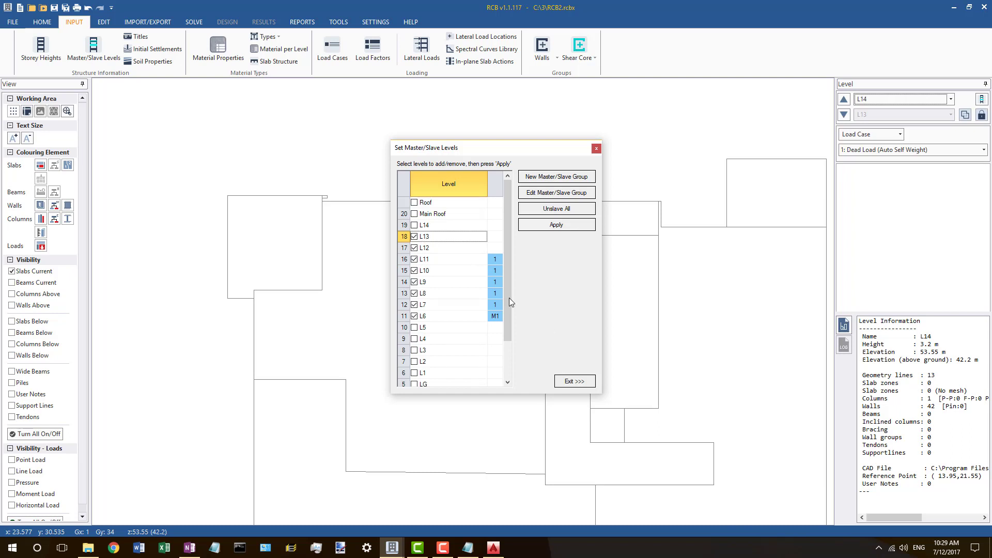
pyautogui.click(414, 226)
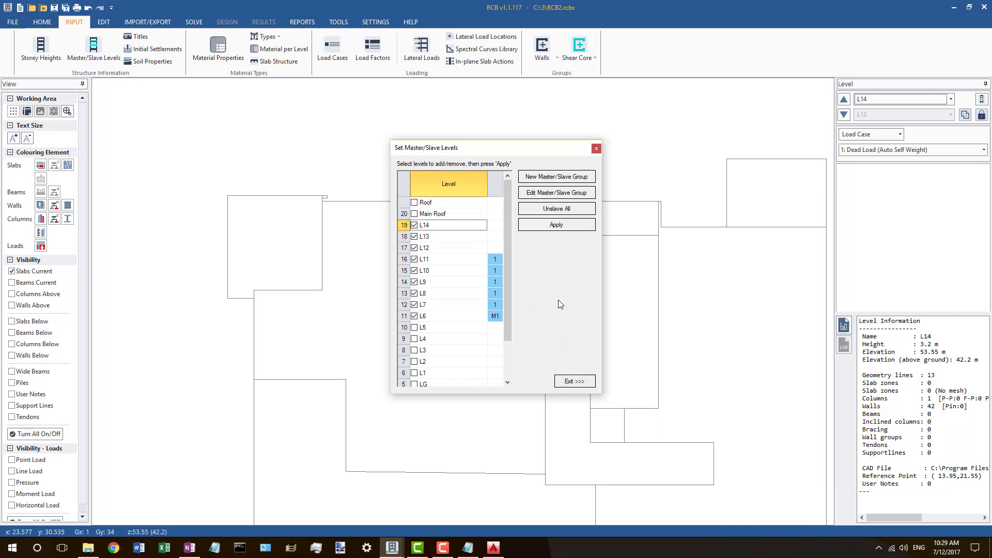
pyautogui.click(547, 227)
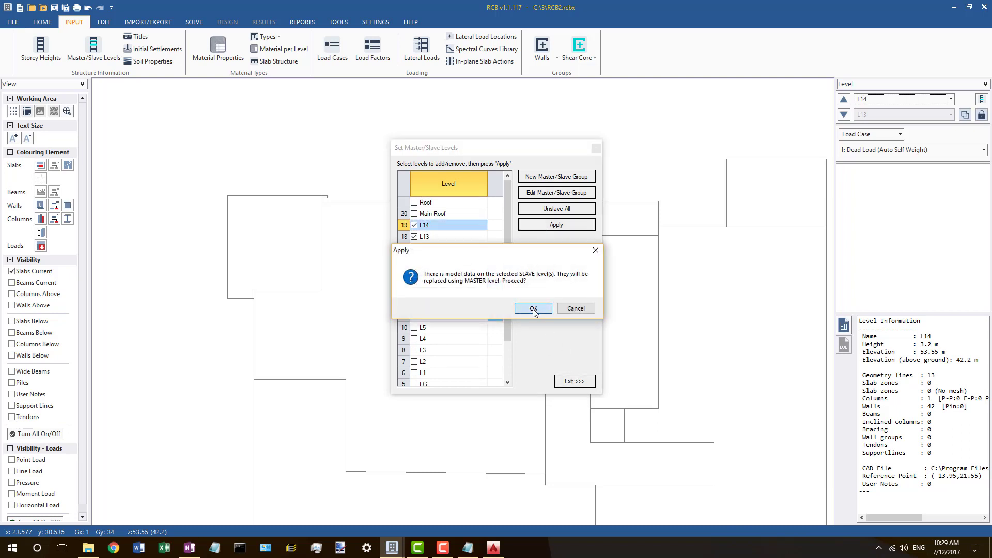
pyautogui.click(533, 308)
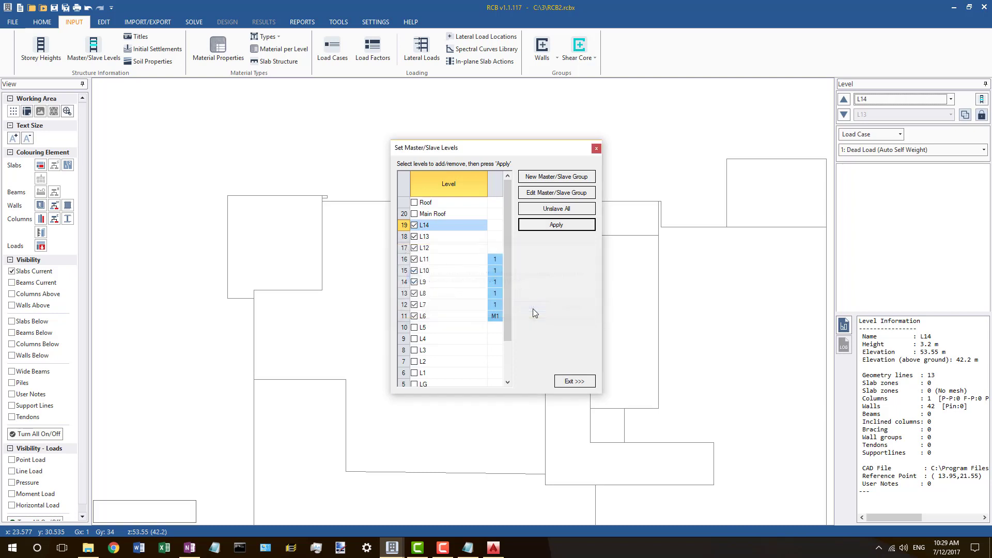
pyautogui.click(574, 380)
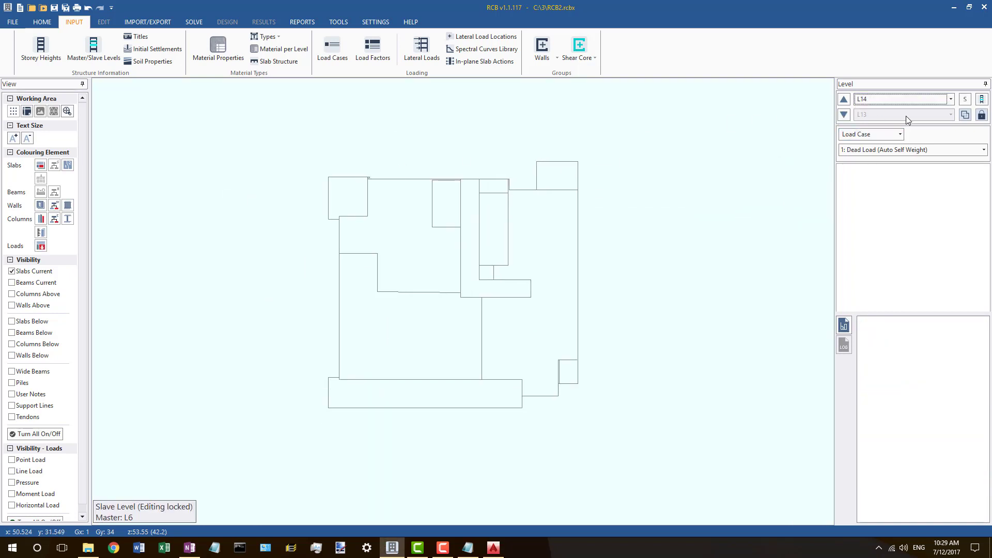
# Step: On master level L6 with all elements shown, pull the column-side slab outline's protruding node back to x = 8 m and clear the leftover notch
pyautogui.click(965, 99)
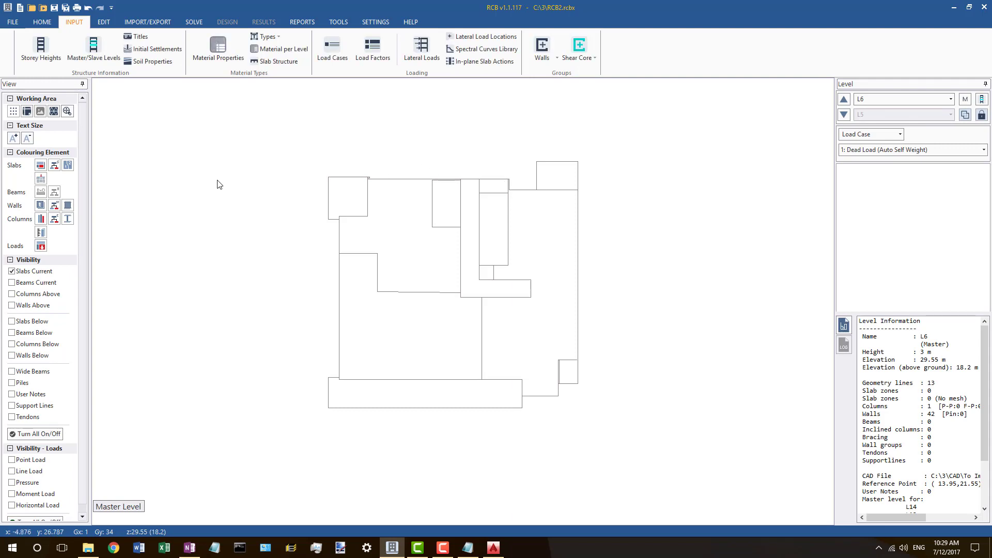
pyautogui.click(34, 433)
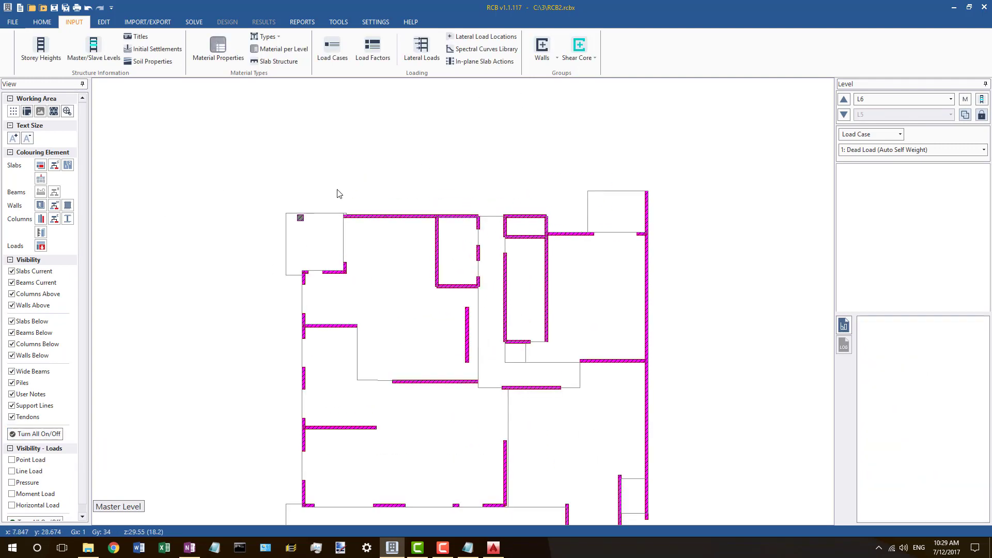
pyautogui.scroll(5, 349, 204)
pyautogui.click(342, 233)
pyautogui.scroll(3, 342, 233)
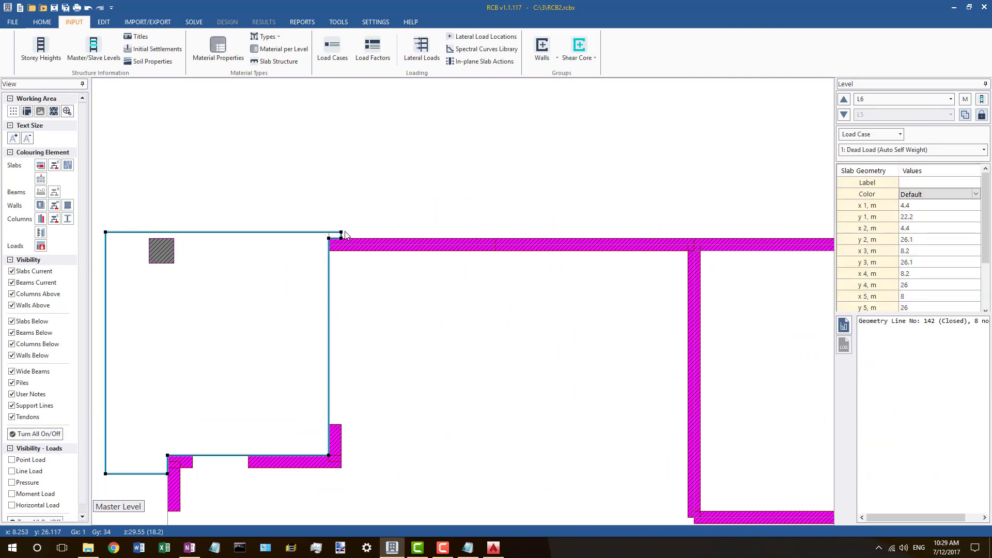
pyautogui.moveTo(339, 233); pyautogui.dragTo(321, 232)
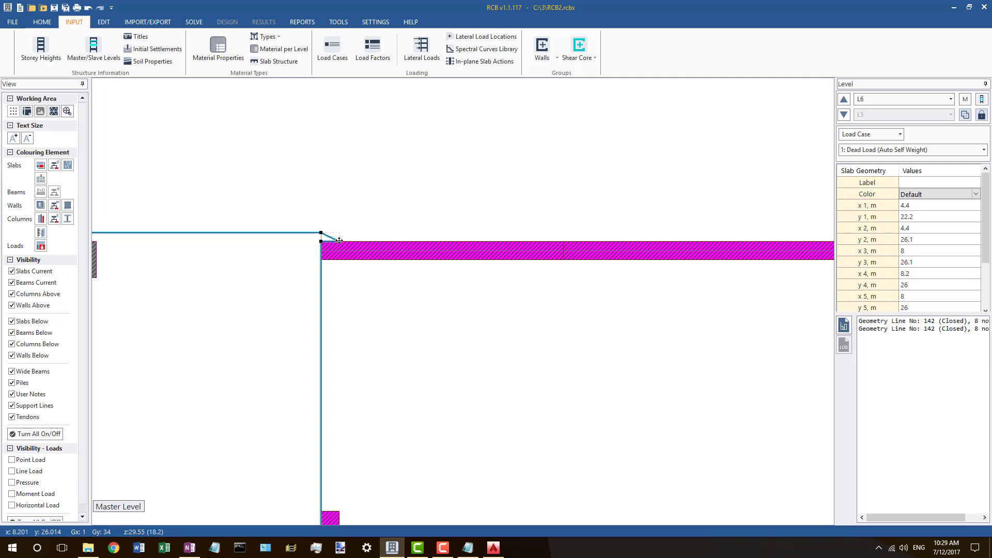
pyautogui.rightClick(339, 241)
pyautogui.scroll(-2, 261, 241)
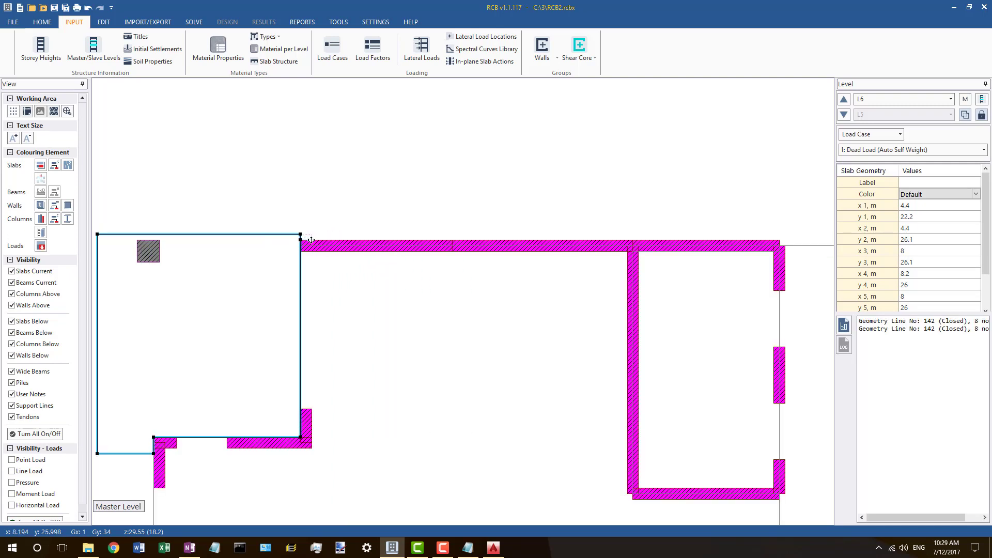
# Step: Move the two upper corners of the four-node opening outline beside the corridor onto the upper wall's centreline on L6
pyautogui.scroll(-3, 325, 227)
pyautogui.scroll(3, 594, 246)
pyautogui.click(463, 238)
pyautogui.scroll(-3, 463, 239)
pyautogui.scroll(3, 534, 247)
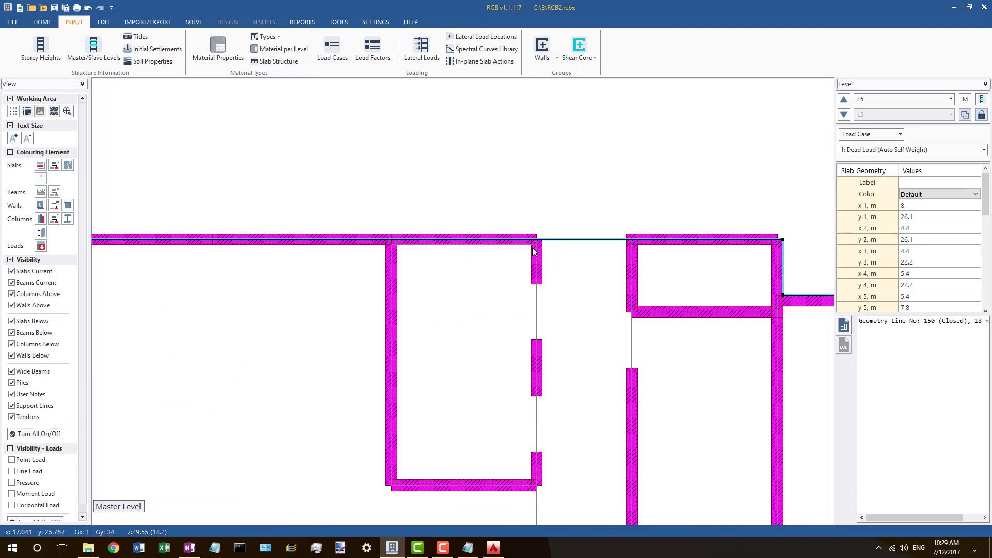
pyautogui.click(516, 247)
pyautogui.click(516, 246)
pyautogui.moveTo(536, 245); pyautogui.dragTo(536, 239)
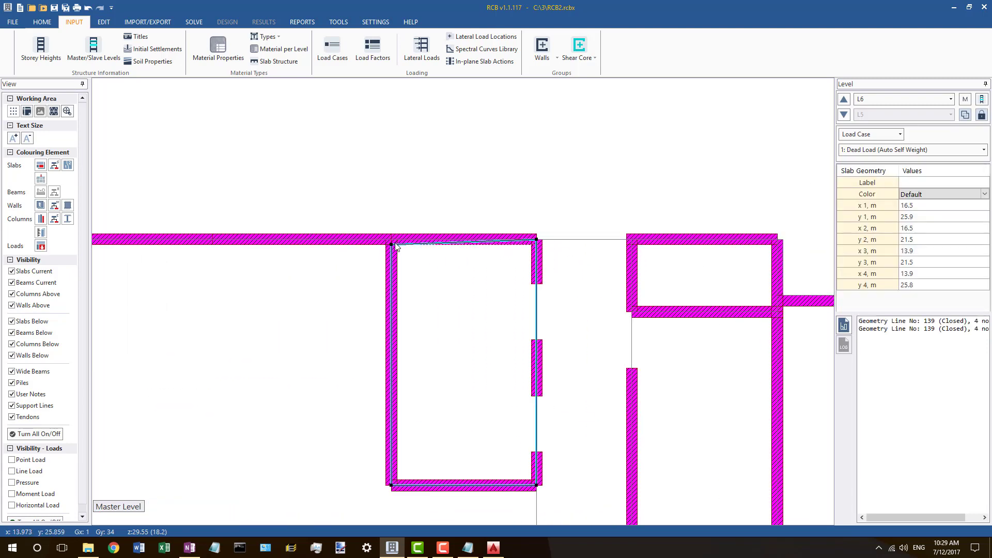
pyautogui.moveTo(391, 244); pyautogui.dragTo(391, 239)
pyautogui.scroll(-3, 365, 239)
pyautogui.scroll(3, 550, 241)
pyautogui.click(539, 238)
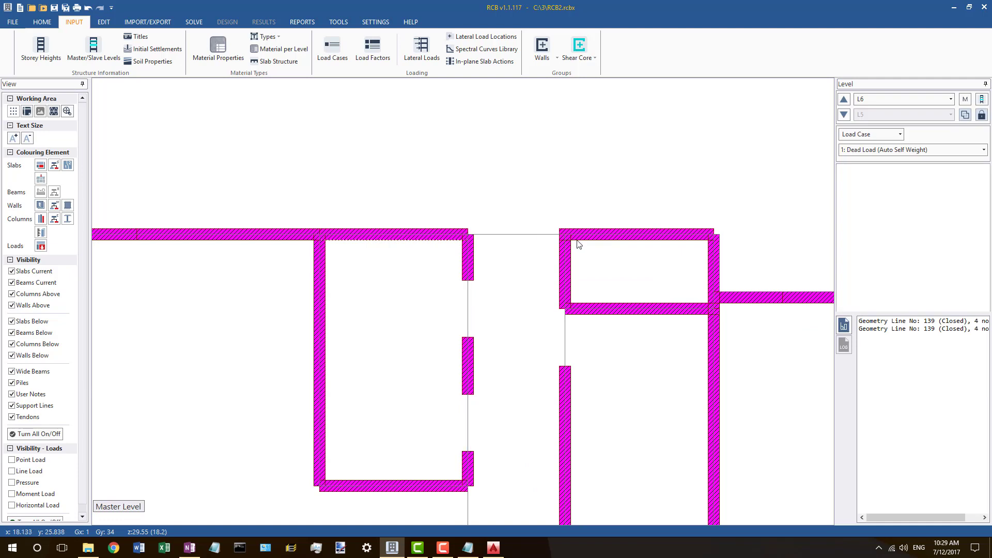
# Step: Pull the corridor-side end of the core's upper wall back to the perpendicular wall's centreline on L6 and L5
pyautogui.click(578, 237)
pyautogui.scroll(2, 572, 237)
pyautogui.click(557, 195)
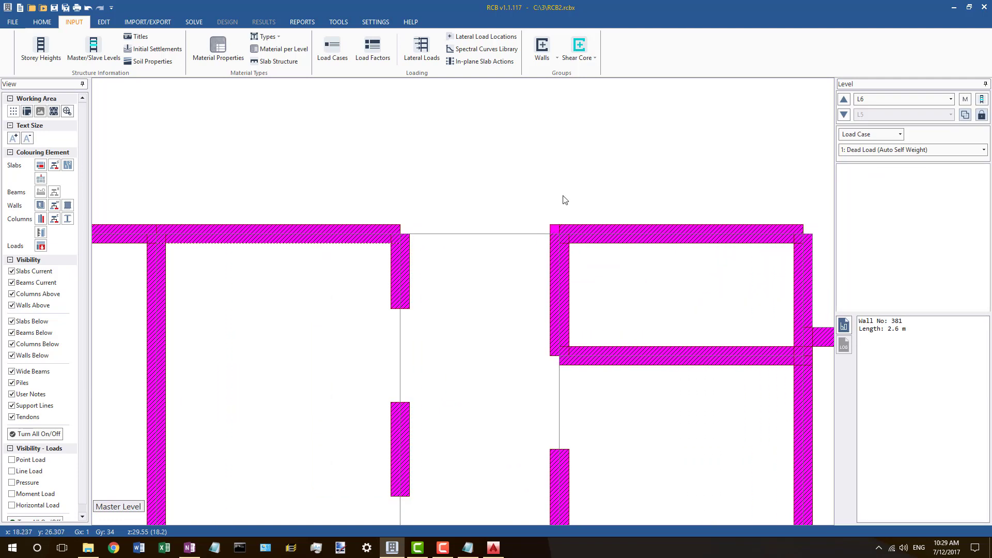
pyautogui.press('pagedown')
pyautogui.click(555, 232)
pyautogui.moveTo(550, 235); pyautogui.dragTo(561, 233)
pyautogui.click(558, 212)
# Step: Pull the same end of the core's upper wall back to the perpendicular wall's centreline on L4, L3 and L2
pyautogui.press('pagedown')
pyautogui.click(558, 231)
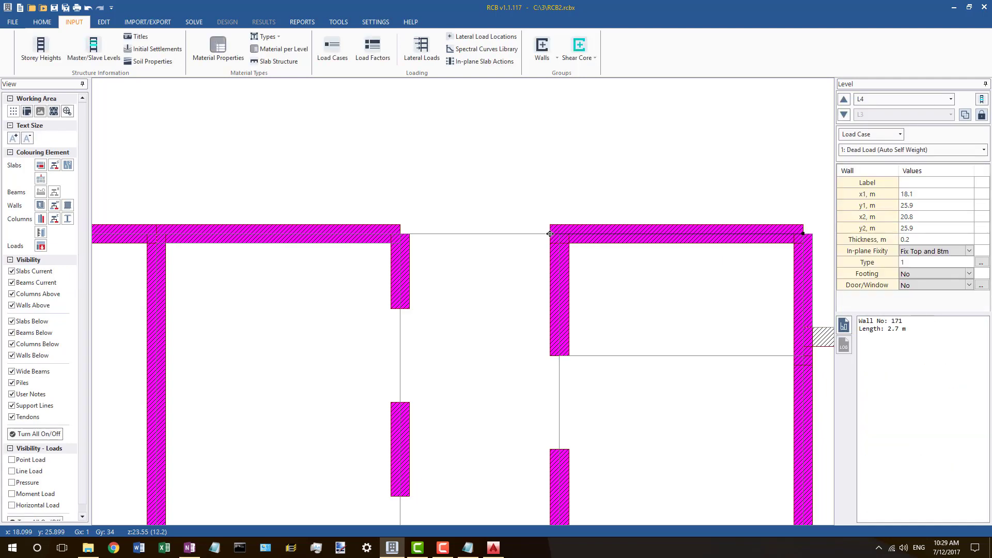
pyautogui.click(558, 216)
pyautogui.press('pagedown')
pyautogui.click(549, 233)
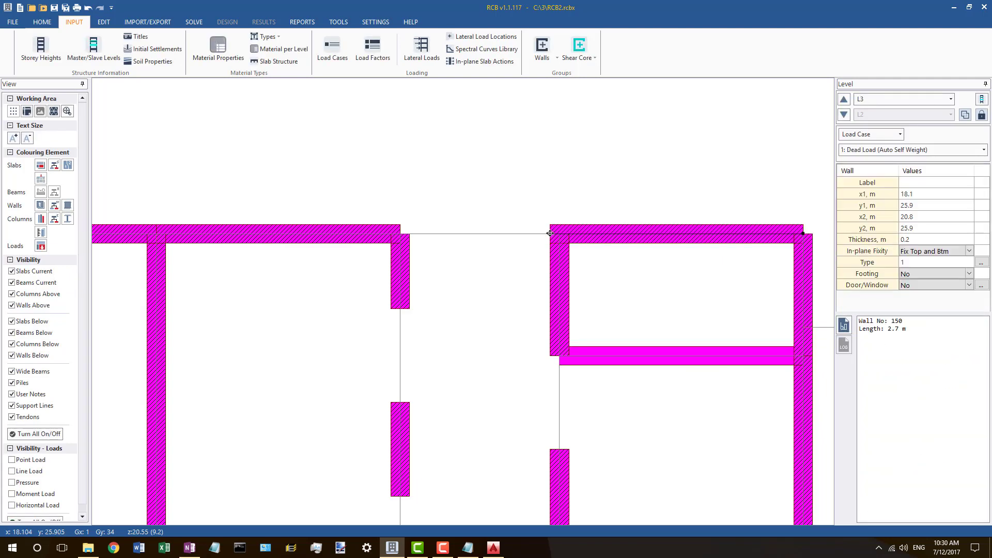
pyautogui.click(564, 214)
pyautogui.press('pagedown')
pyautogui.click(550, 233)
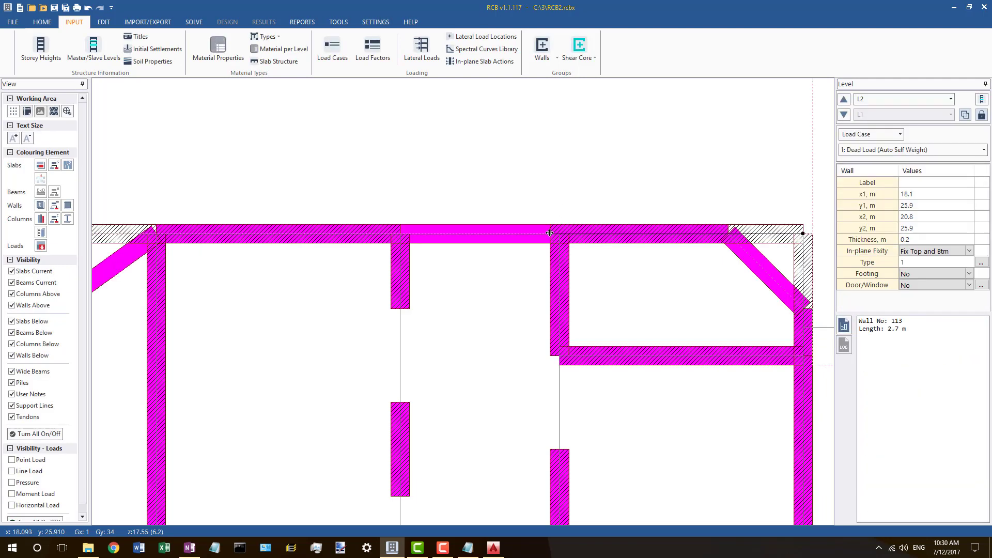
pyautogui.moveTo(561, 234); pyautogui.dragTo(560, 233)
pyautogui.click(584, 208)
# Step: Return to L6, examine its current slab outlines with everything else hidden, and show all element types again
pyautogui.press('pageup')
pyautogui.press('pageup')
pyautogui.press('pageup')
pyautogui.press('pageup')
pyautogui.press('pageup')
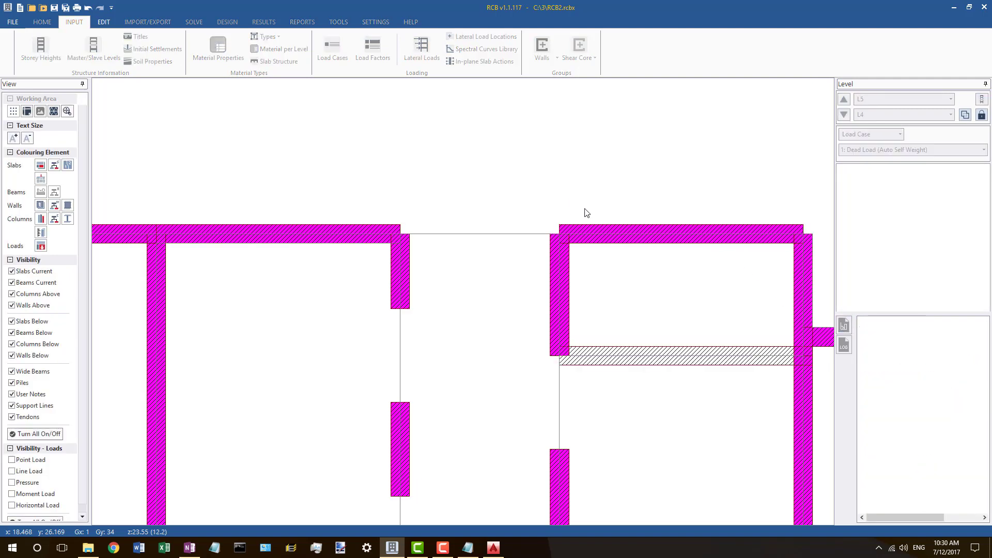
pyautogui.press('pagedown')
pyautogui.scroll(-8, 333, 212)
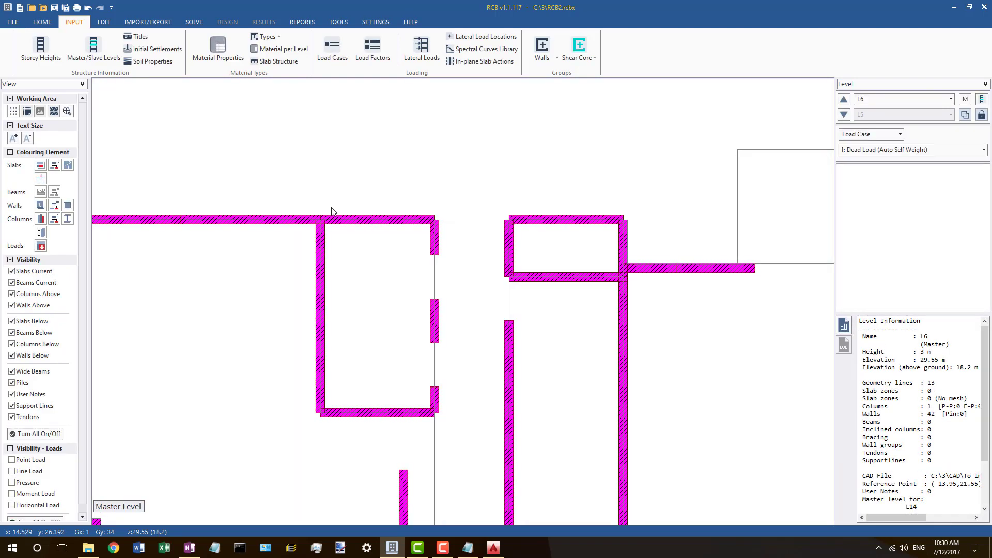
pyautogui.click(46, 434)
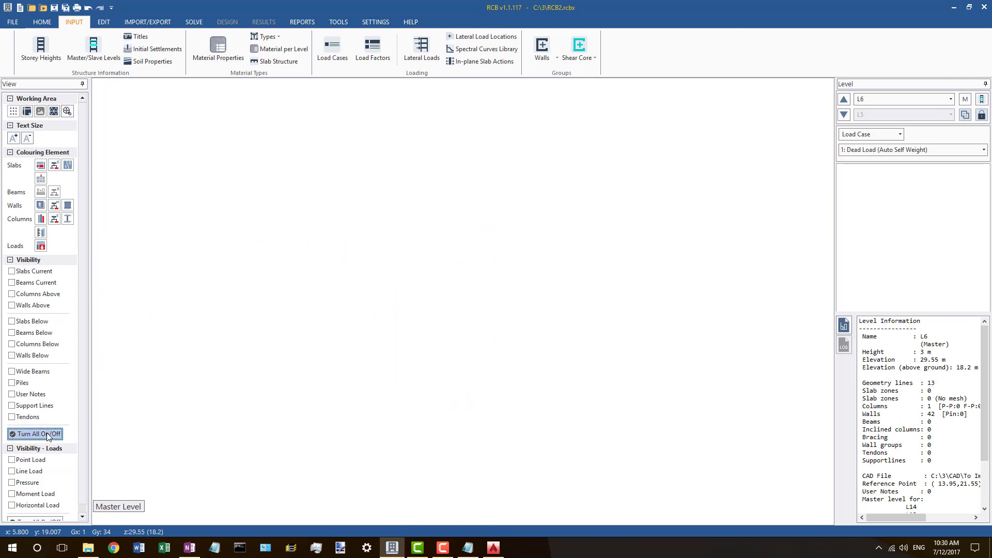
pyautogui.click(50, 270)
pyautogui.scroll(6, 409, 246)
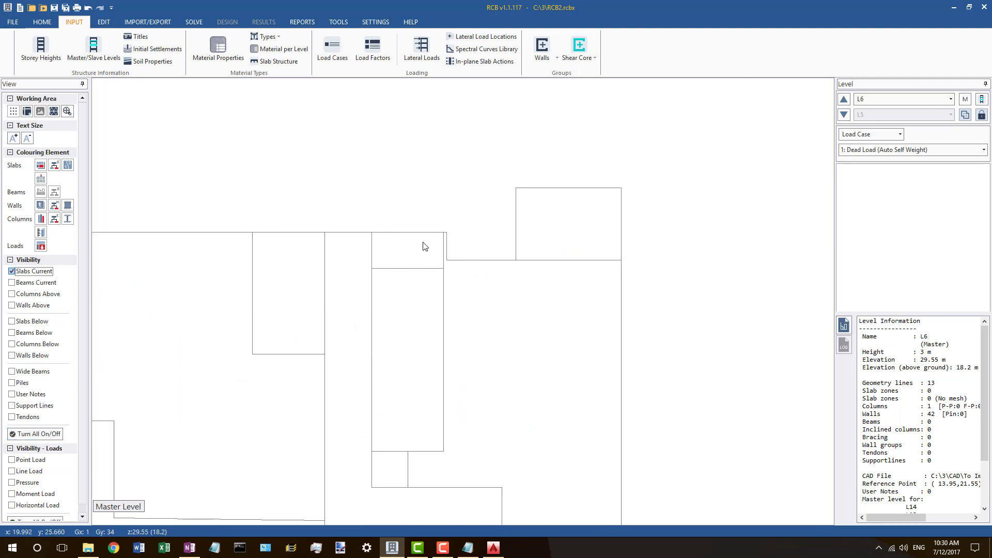
pyautogui.click(42, 434)
pyautogui.scroll(5, 420, 257)
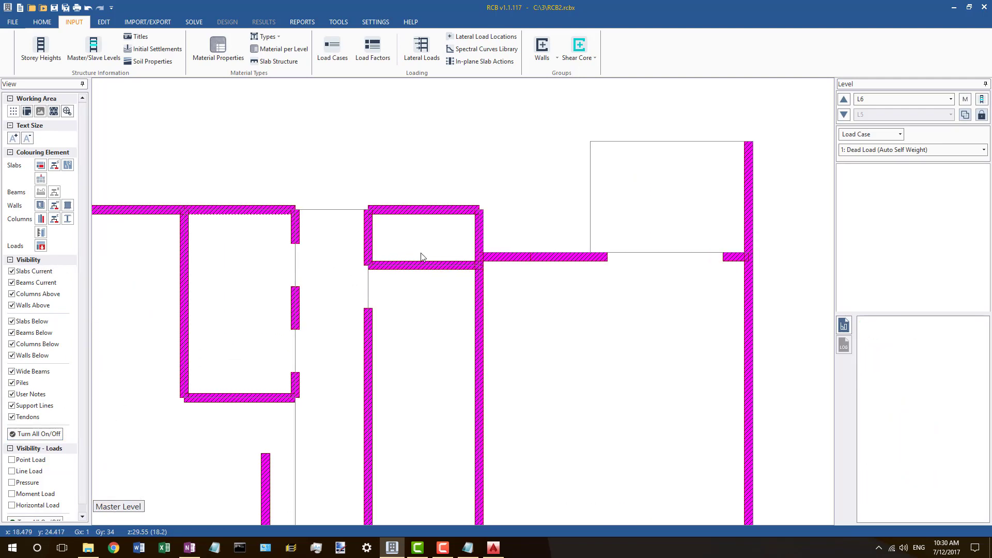
# Step: Move the two main slab outline nodes at the core's outer corner onto the wall centrelines on L6
pyautogui.click(505, 206)
pyautogui.moveTo(502, 188); pyautogui.dragTo(494, 187)
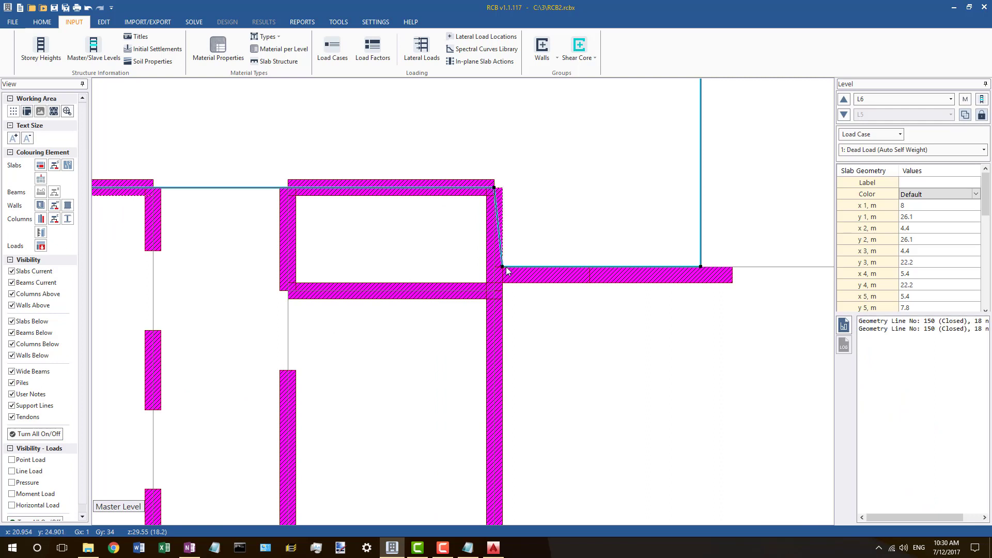
pyautogui.moveTo(502, 267); pyautogui.dragTo(494, 275)
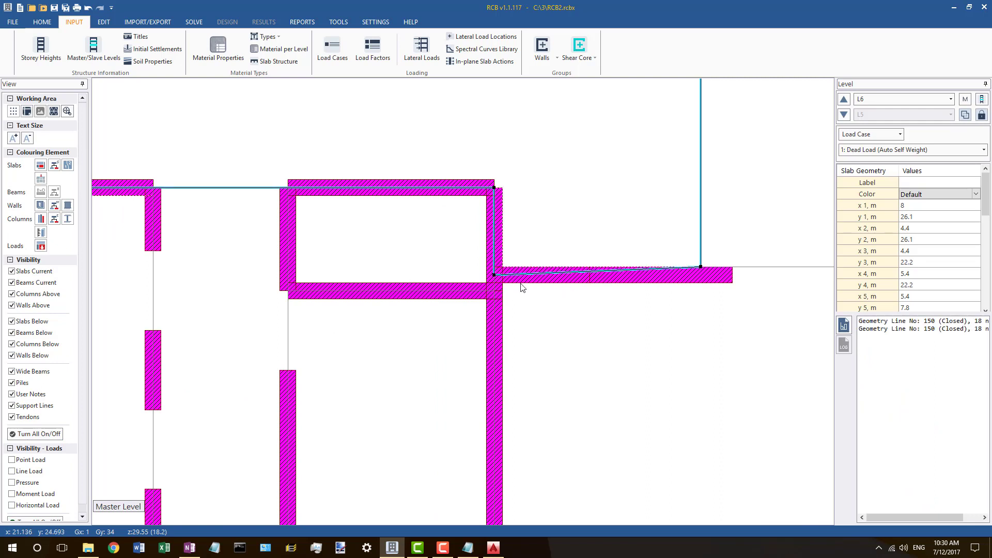
# Step: Set the moved node at the core wall junction as master and align the adjacent outline node to it in Y
pyautogui.rightClick(493, 275)
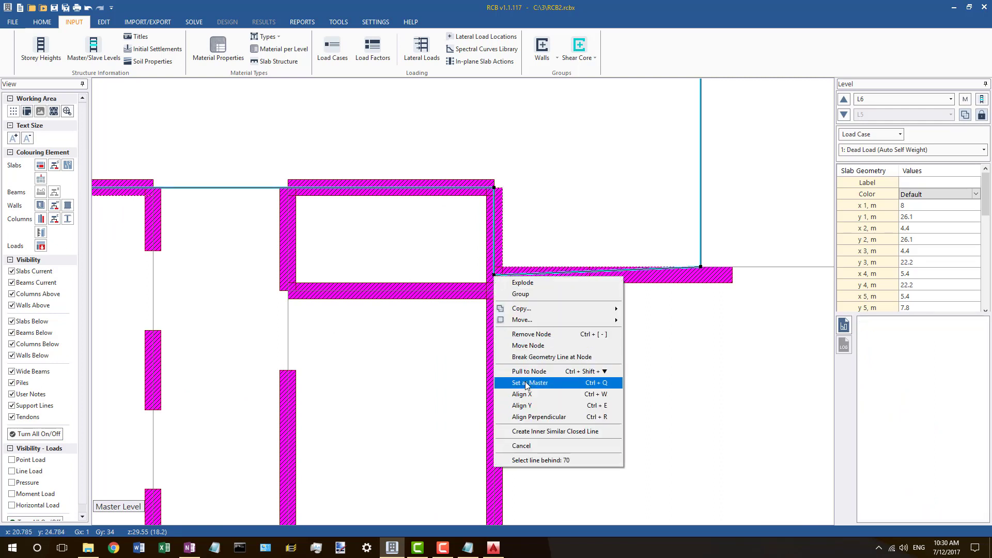
pyautogui.click(525, 383)
pyautogui.rightClick(700, 266)
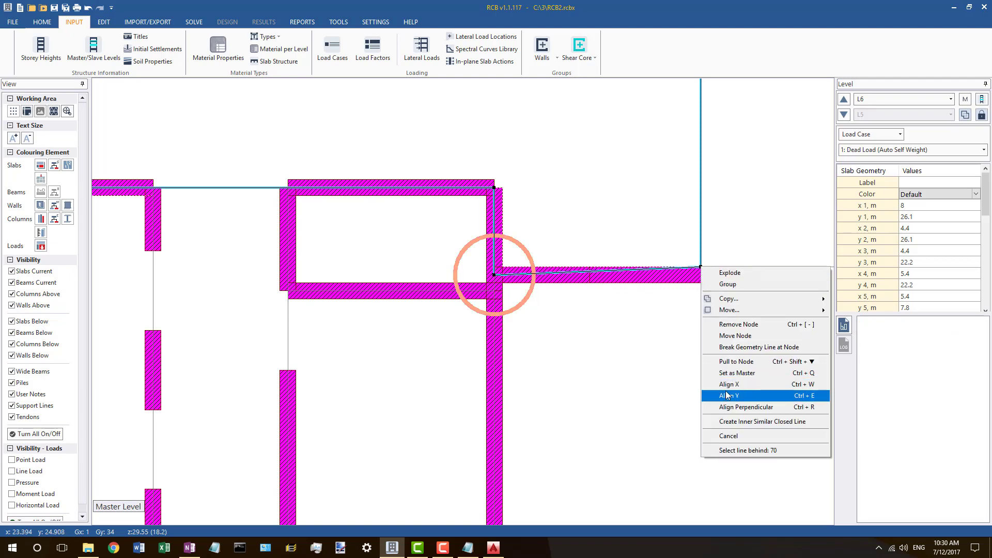
pyautogui.click(728, 394)
pyautogui.scroll(-3, 486, 234)
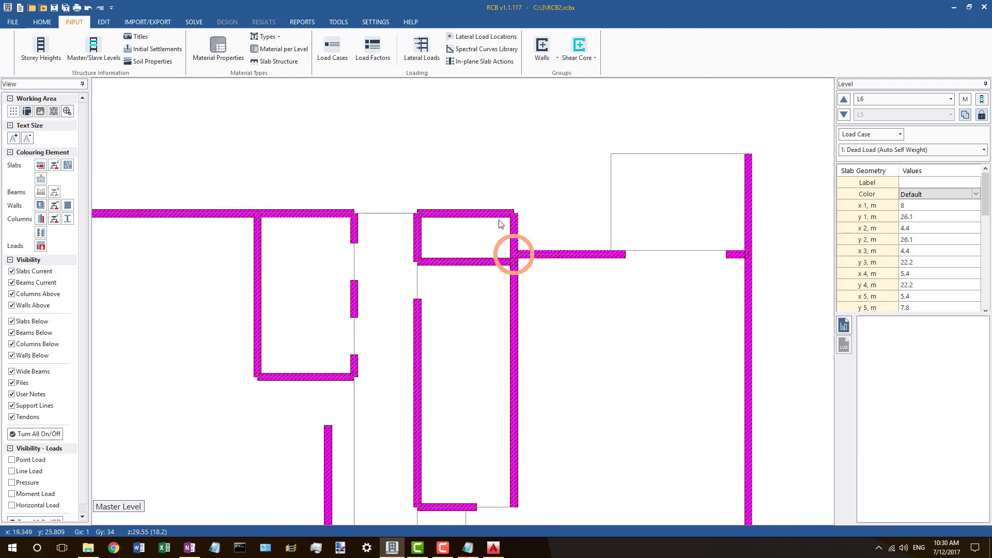
# Step: Align the lower edge of the rectangular slab outline at the plan's upper-right corner to the master node in Y
pyautogui.click(679, 253)
pyautogui.rightClick(679, 254)
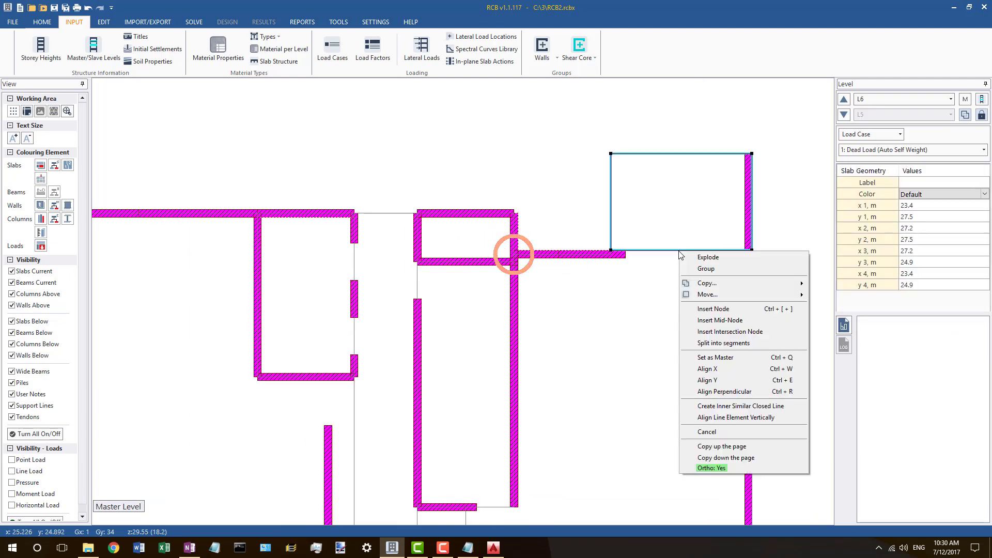
pyautogui.click(707, 376)
# Step: Move the main slab outline's upper-right corner node onto the centreline of the long outer wall
pyautogui.scroll(2, 775, 204)
pyautogui.scroll(2, 757, 201)
pyautogui.click(734, 197)
pyautogui.click(739, 182)
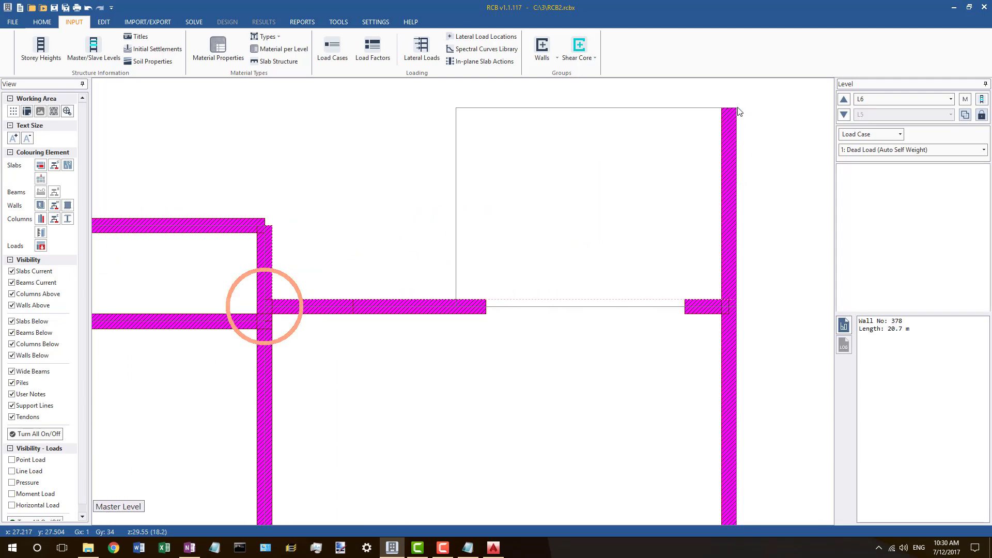
pyautogui.click(736, 113)
pyautogui.scroll(-4, 666, 117)
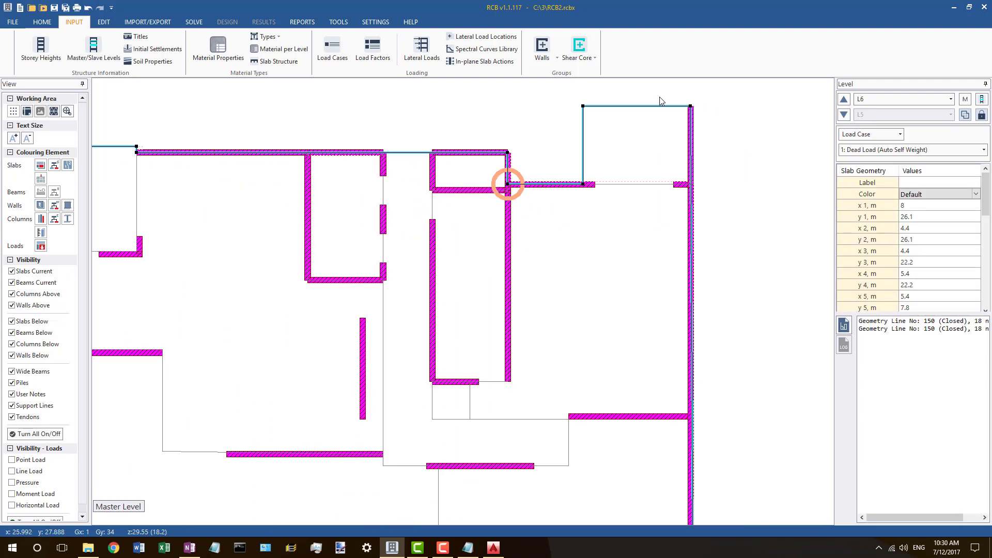
# Step: Set the main outline's upper-right corner node as master and align the outline's lower node on the same wall to it in X
pyautogui.scroll(4, 674, 393)
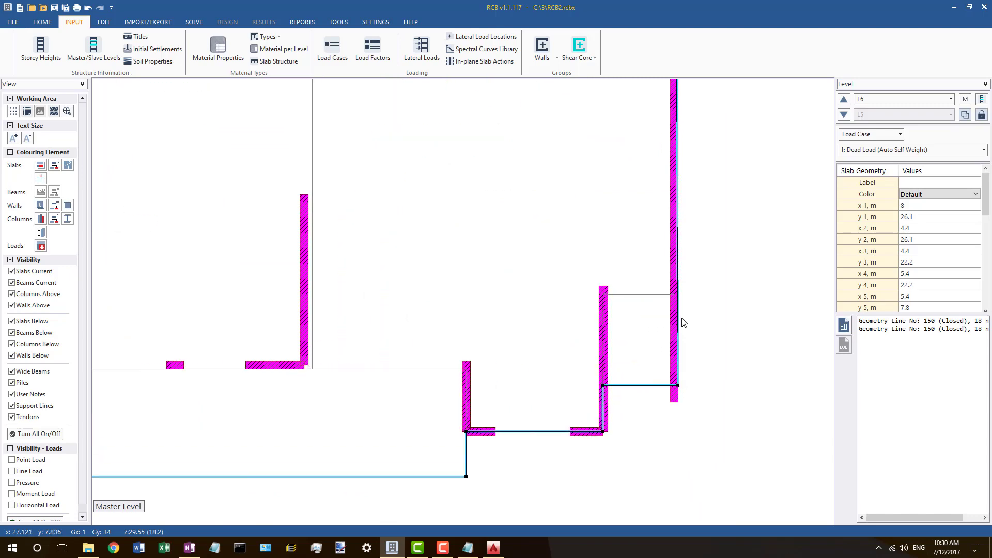
pyautogui.scroll(-7, 637, 388)
pyautogui.scroll(4, 643, 186)
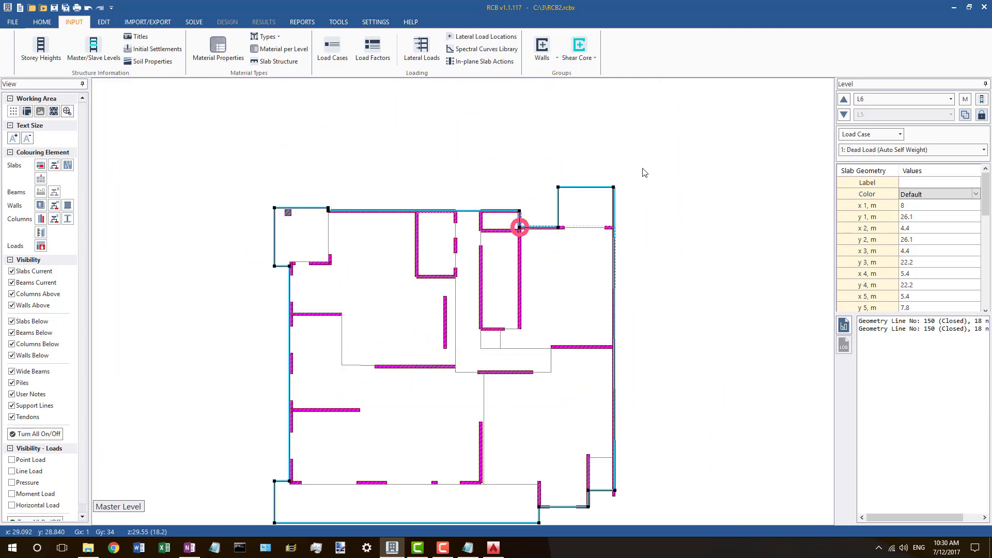
pyautogui.rightClick(609, 188)
pyautogui.click(633, 294)
pyautogui.scroll(-4, 608, 154)
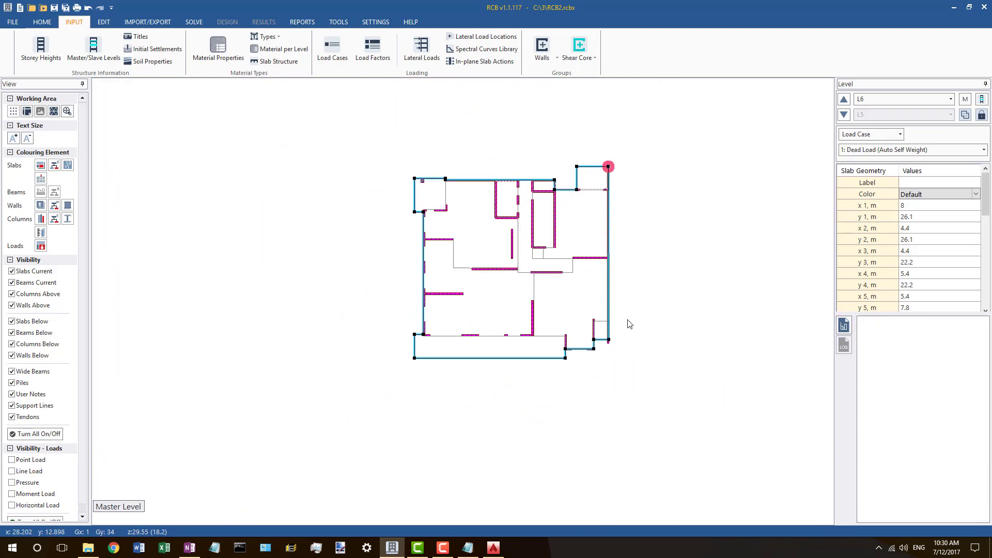
pyautogui.scroll(6, 608, 337)
pyautogui.rightClick(615, 345)
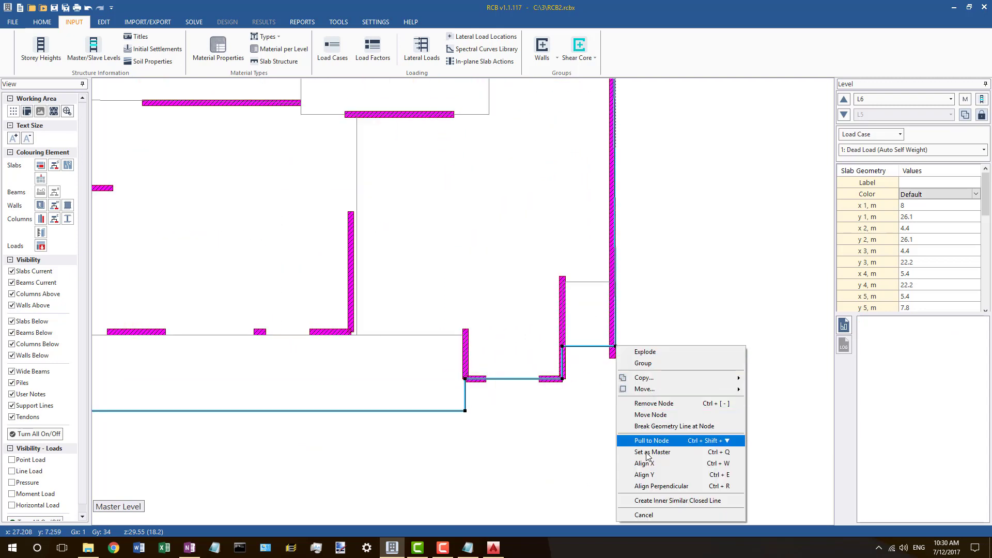
pyautogui.click(647, 453)
# Step: Align the outer edge of the small four-node outline near the wall's lower end to the master in X, then clear the master
pyautogui.click(615, 317)
pyautogui.scroll(3, 615, 328)
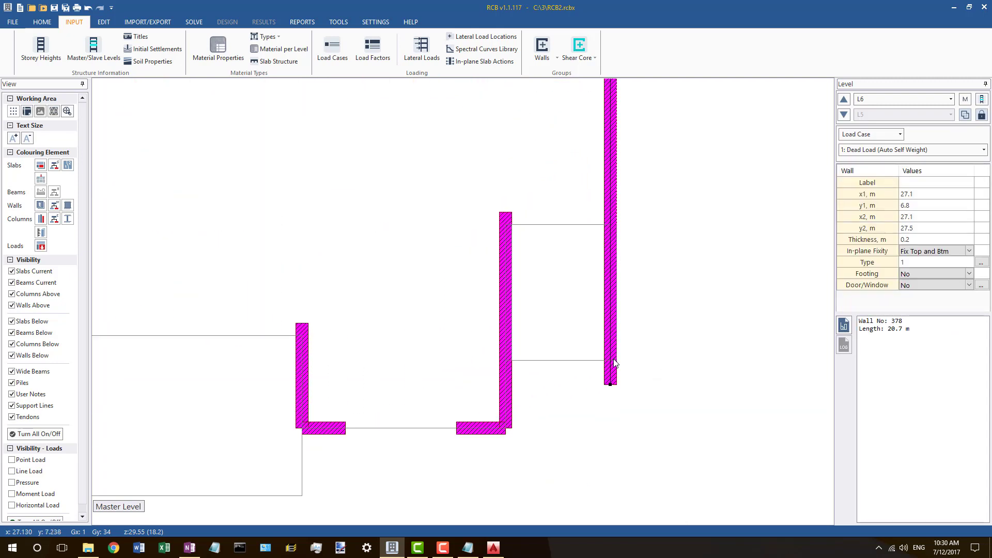
pyautogui.click(615, 360)
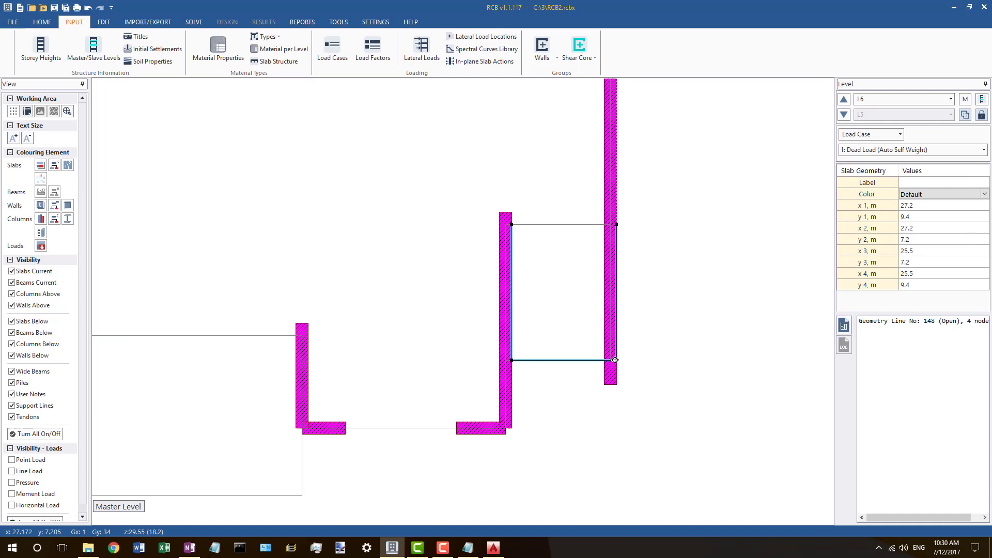
pyautogui.rightClick(615, 233)
pyautogui.click(644, 354)
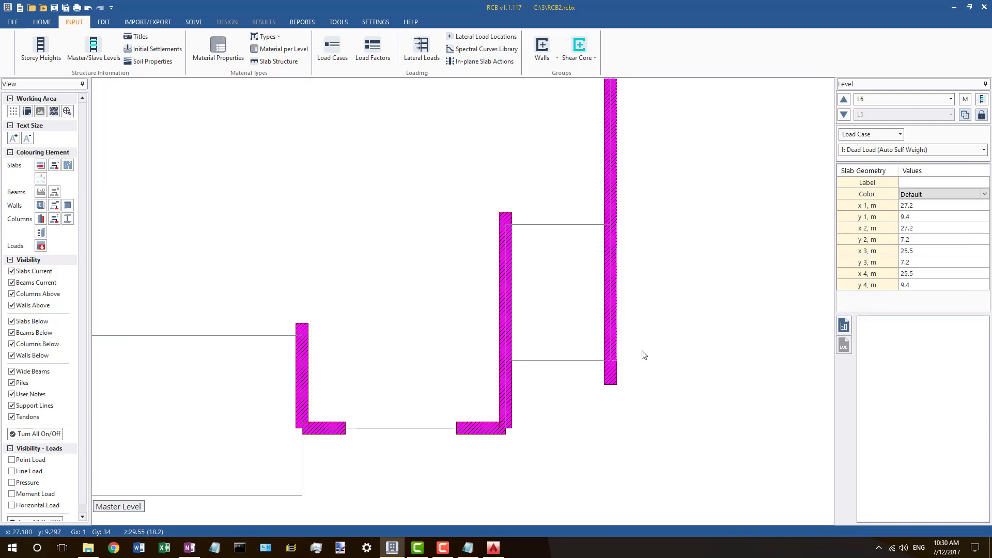
pyautogui.click(615, 332)
pyautogui.click(595, 360)
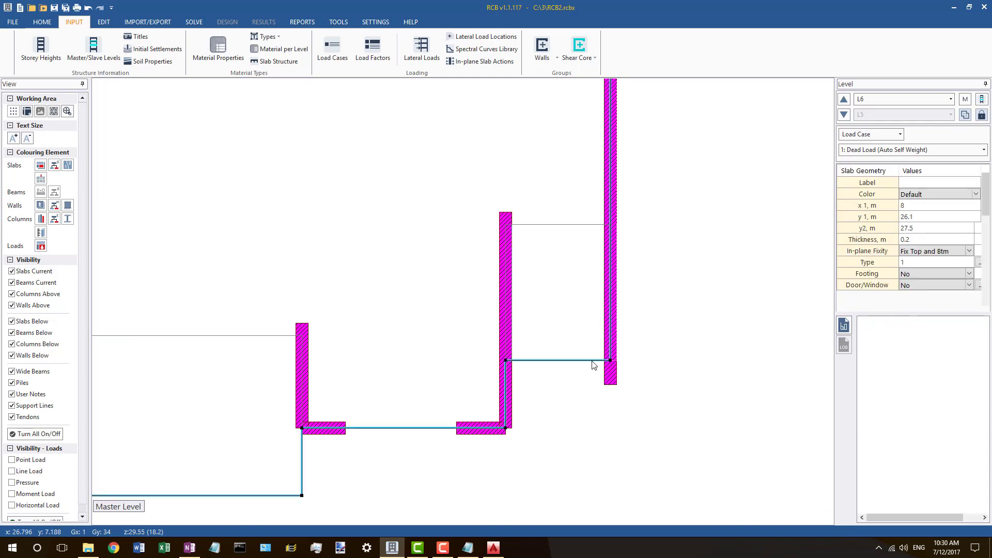
pyautogui.scroll(-2, 724, 289)
pyautogui.scroll(-5, 676, 294)
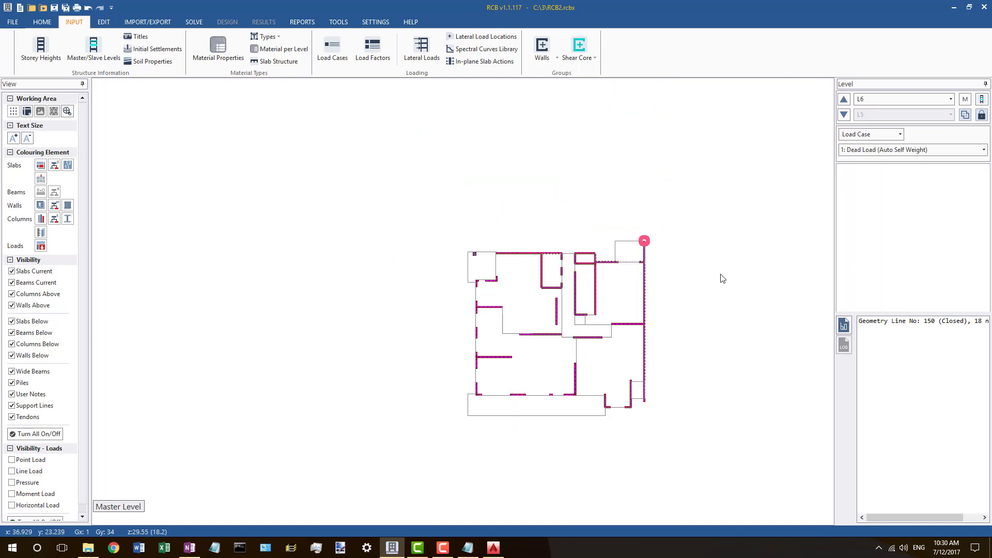
pyautogui.press('Escape')
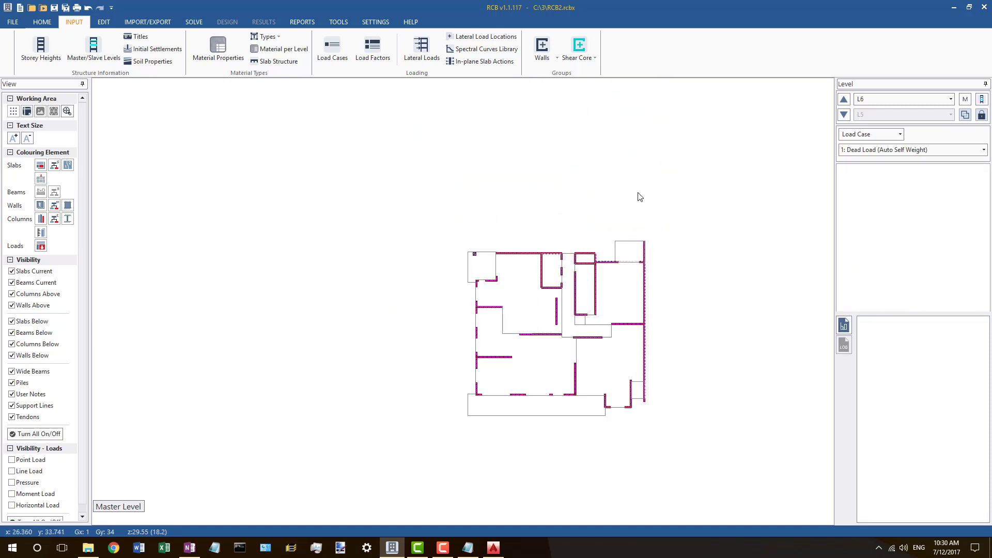
# Step: Check the main slab outline against the walls around the plan and save the model
pyautogui.scroll(3, 573, 254)
pyautogui.click(543, 252)
pyautogui.scroll(-2, 465, 222)
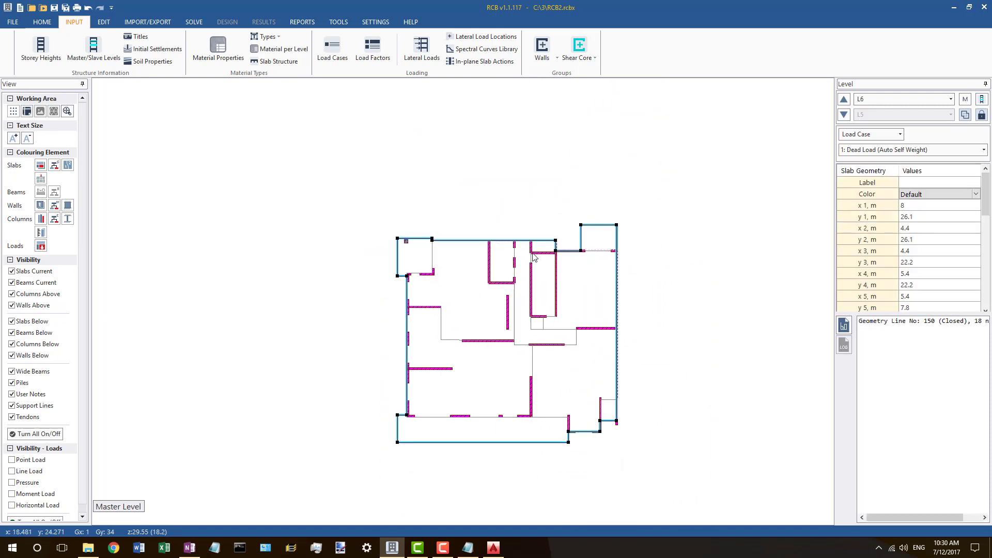
pyautogui.scroll(4, 533, 254)
pyautogui.scroll(-3, 488, 222)
pyautogui.click(646, 181)
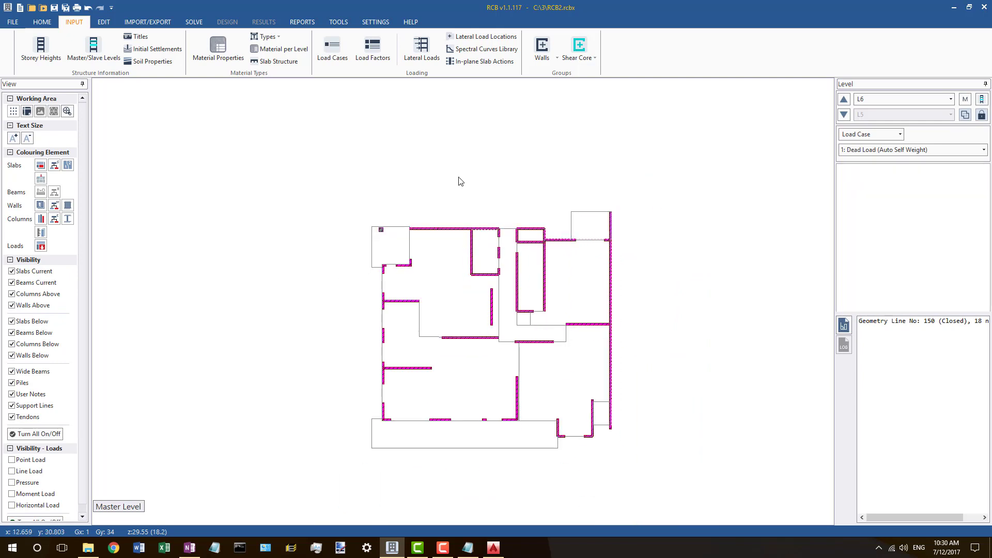
pyautogui.middleClick(227, 85)
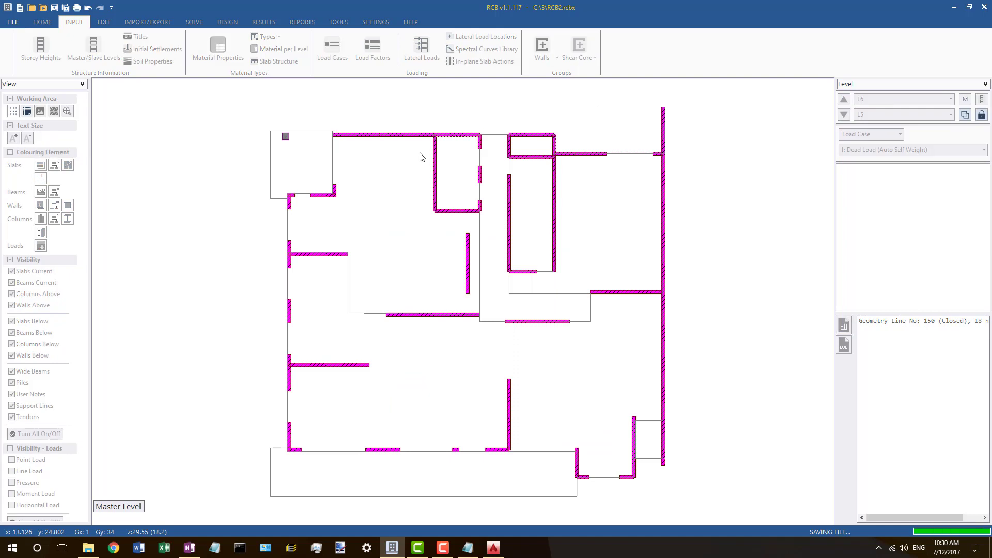
pyautogui.hotkey('ctrl', 's')
pyautogui.click(548, 304)
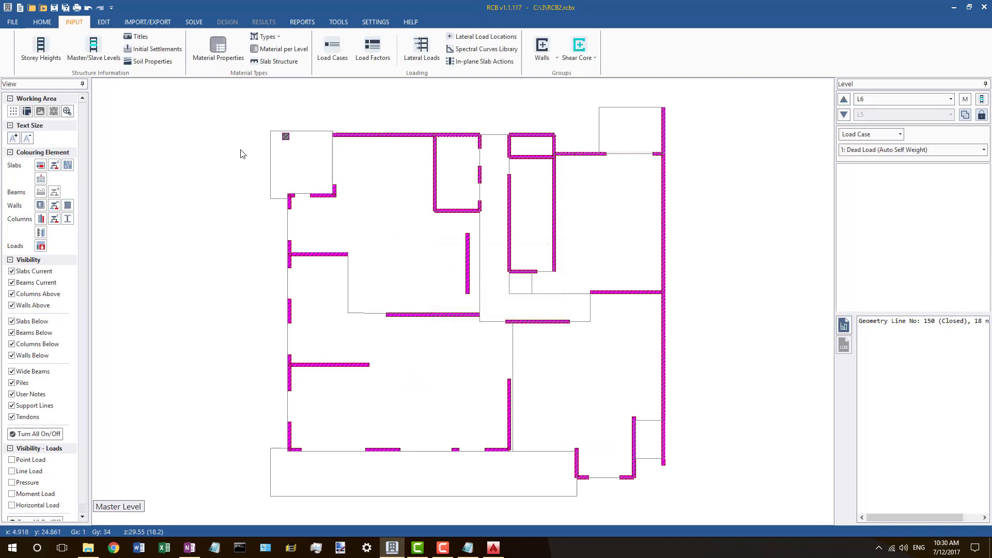
# Step: Show only current slabs, set the main outline's long right edge as master and align the upper-right rectangle's outer edge to it in X
pyautogui.click(47, 434)
pyautogui.click(38, 273)
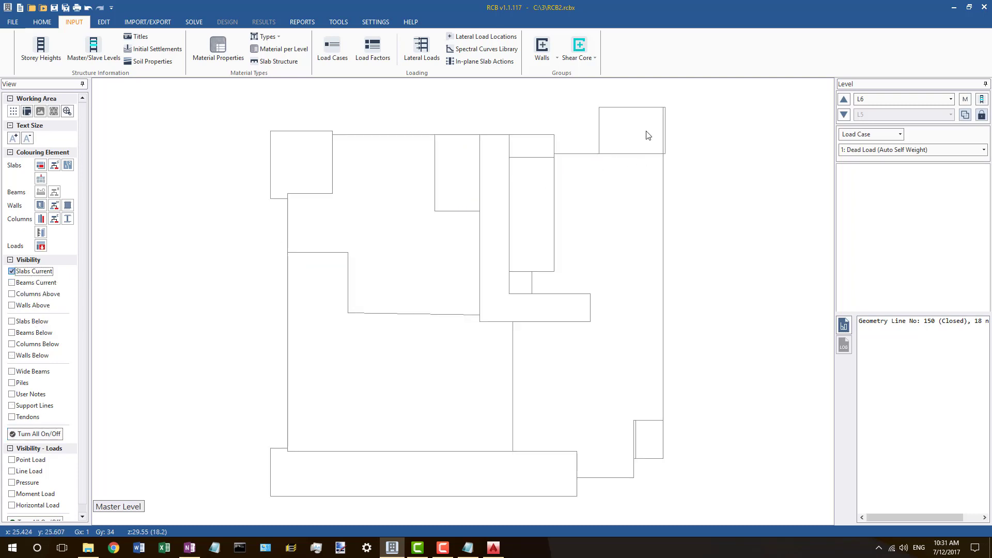
pyautogui.click(665, 128)
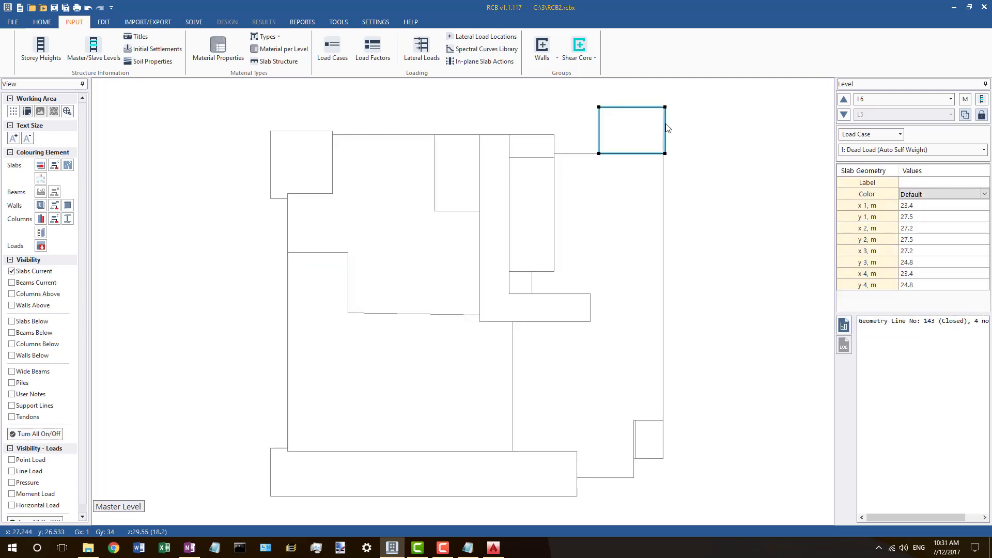
pyautogui.click(662, 124)
pyautogui.rightClick(663, 125)
pyautogui.click(684, 231)
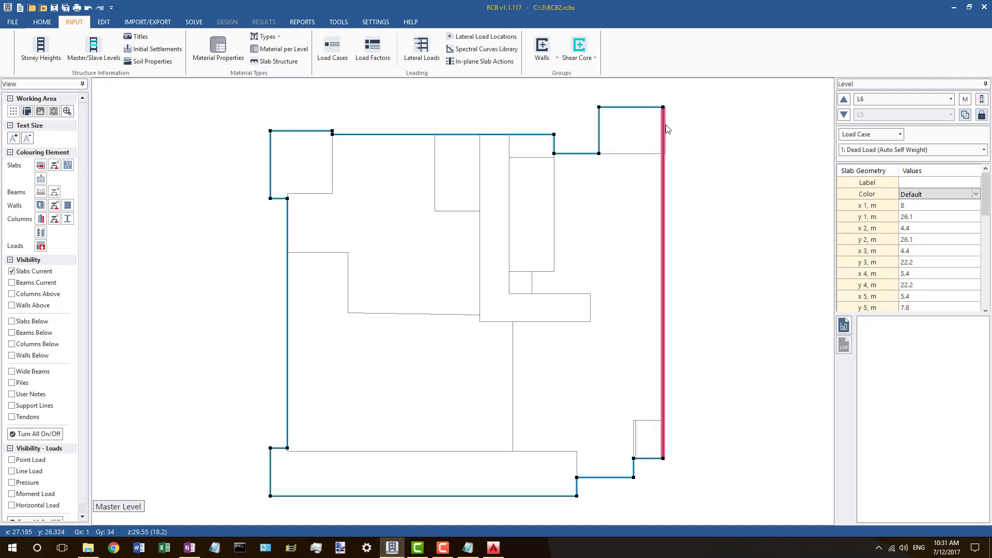
pyautogui.click(667, 128)
pyautogui.rightClick(666, 130)
pyautogui.click(697, 238)
pyautogui.click(723, 206)
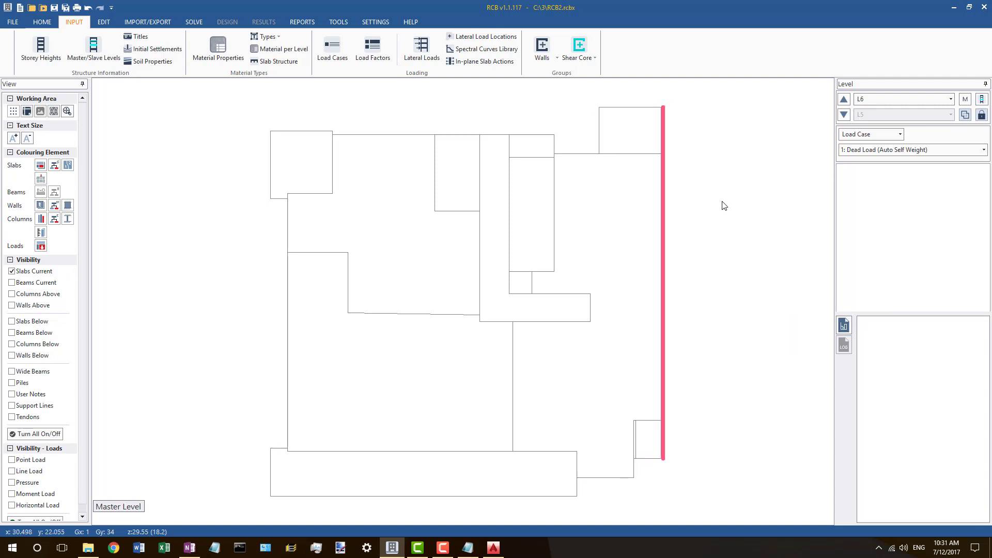
# Step: Show all element types, set the three-node outline's vertical edge as master and align the adjacent four-node outline's left edge to it in X
pyautogui.click(637, 436)
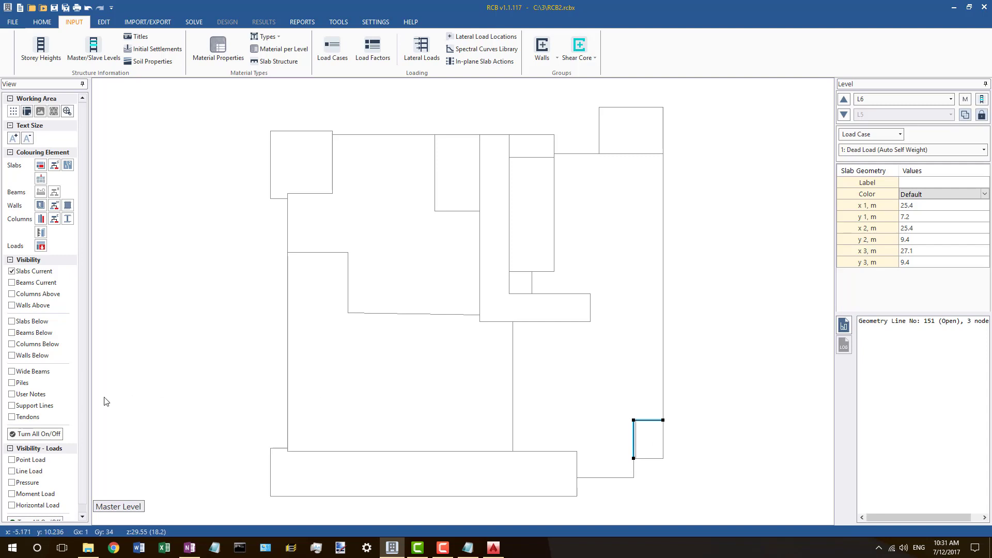
pyautogui.click(50, 438)
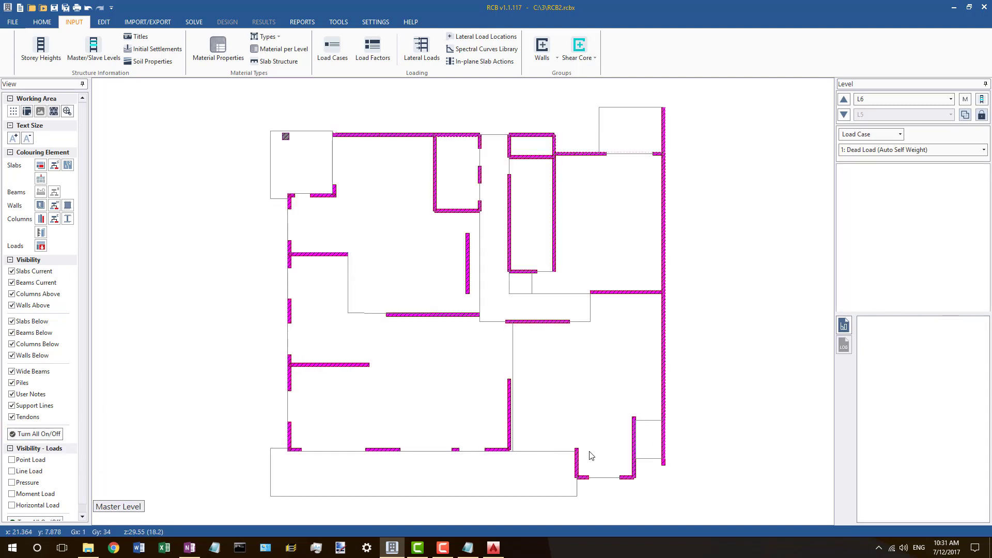
pyautogui.scroll(2, 594, 465)
pyautogui.scroll(1, 641, 440)
pyautogui.click(670, 419)
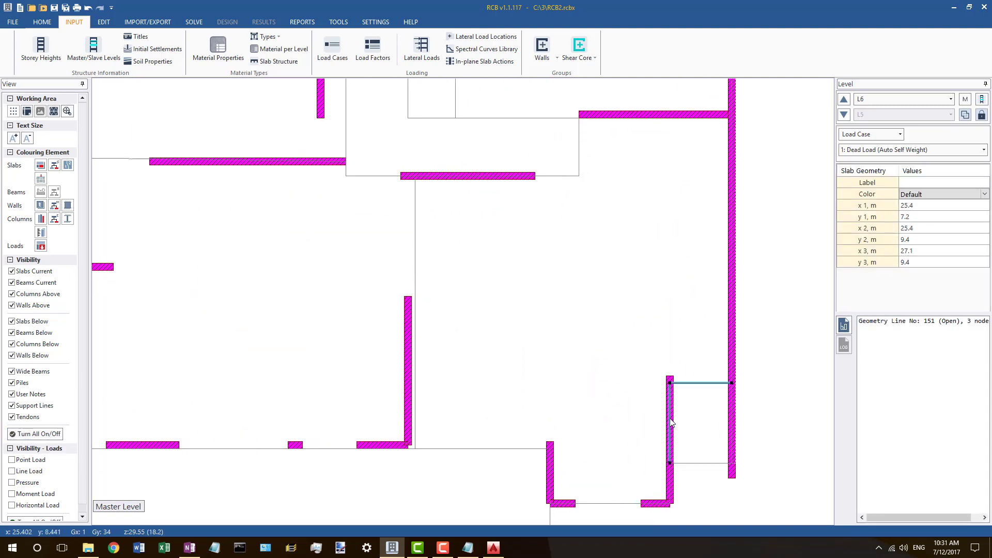
pyautogui.rightClick(670, 417)
pyautogui.click(697, 404)
pyautogui.click(674, 396)
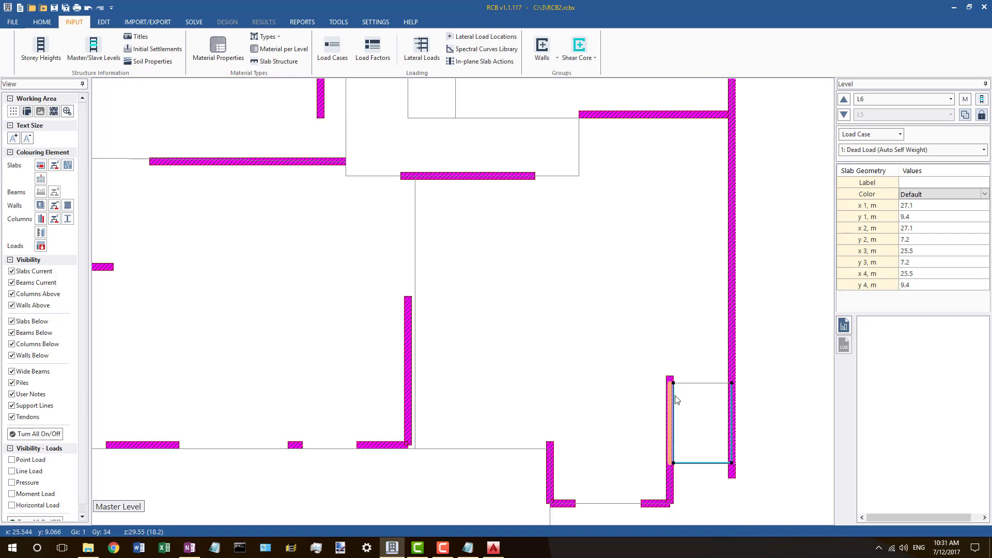
pyautogui.rightClick(675, 395)
pyautogui.click(699, 420)
# Step: Pull the end of the short horizontal wall at the plan's lower-left corner back to the perpendicular wall's centreline on L6
pyautogui.scroll(-3, 737, 408)
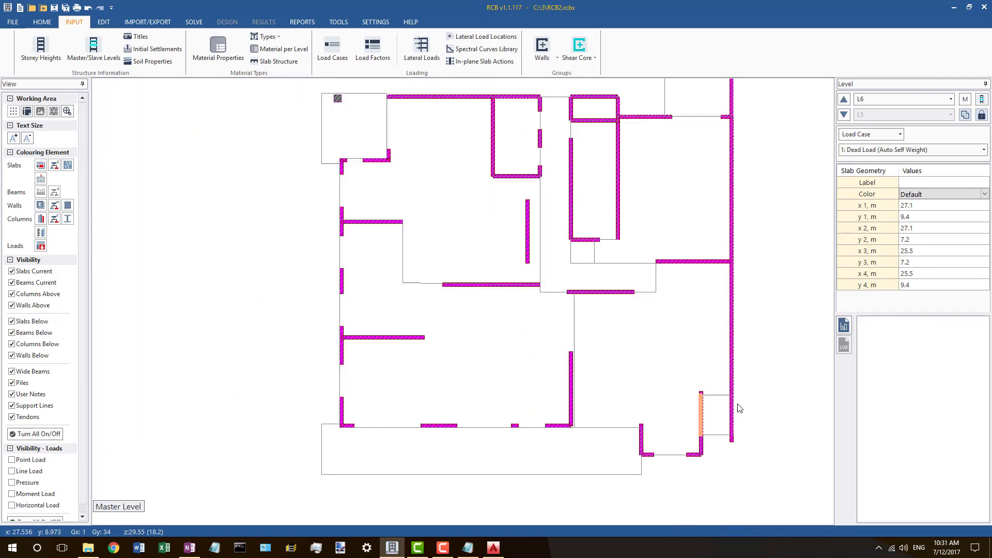
pyautogui.scroll(2, 377, 434)
pyautogui.scroll(2, 282, 430)
pyautogui.click(300, 422)
pyautogui.scroll(3, 293, 429)
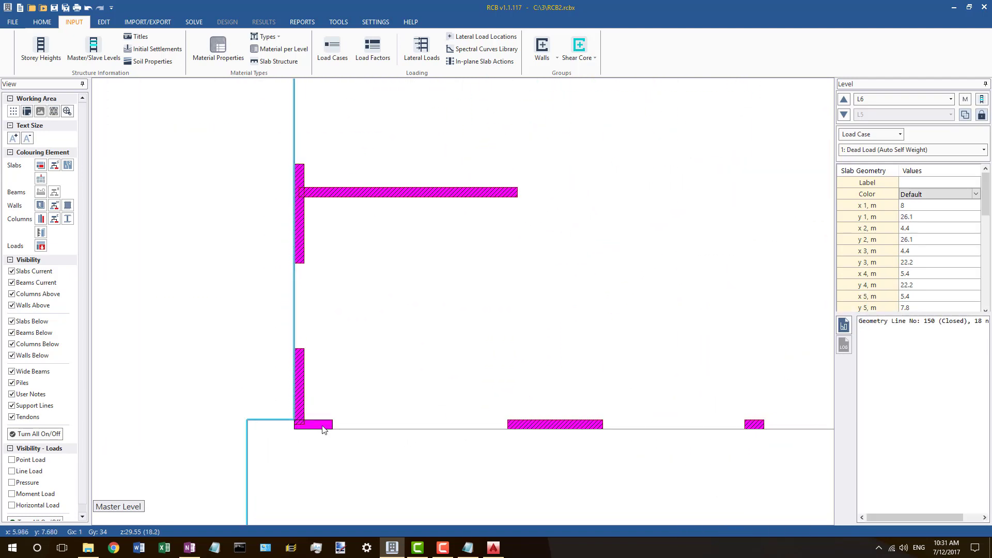
pyautogui.click(260, 392)
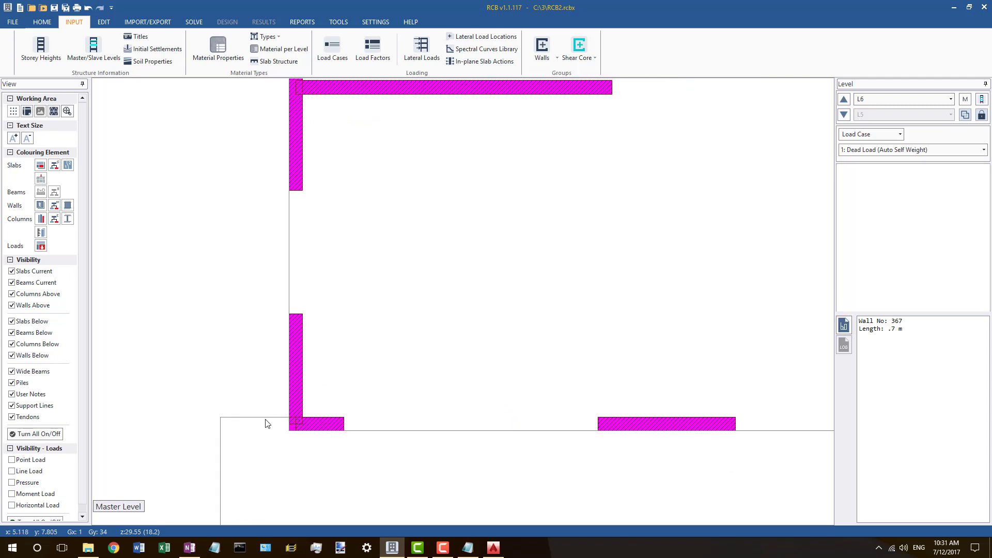
pyautogui.click(316, 424)
# Step: Pull the same end of the lower-left corner's short wall back to the perpendicular wall's centreline on L5, L4 and L3
pyautogui.press('pagedown')
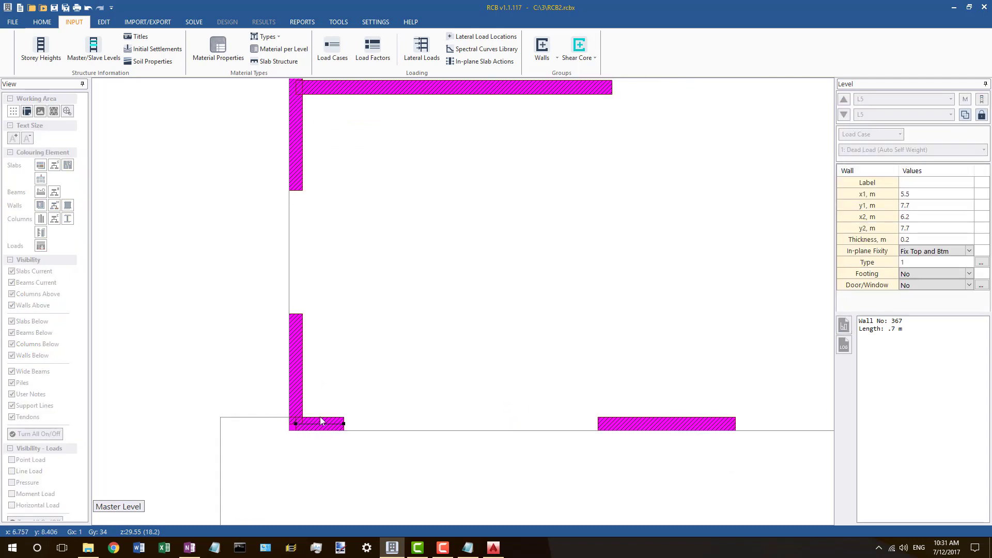
pyautogui.click(309, 426)
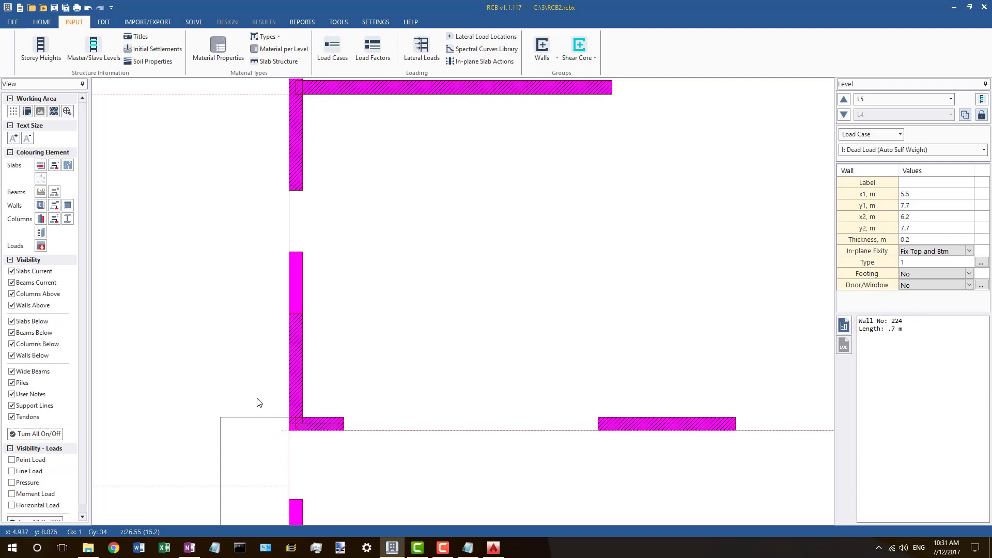
pyautogui.press('pagedown')
pyautogui.click(297, 424)
pyautogui.press('pagedown')
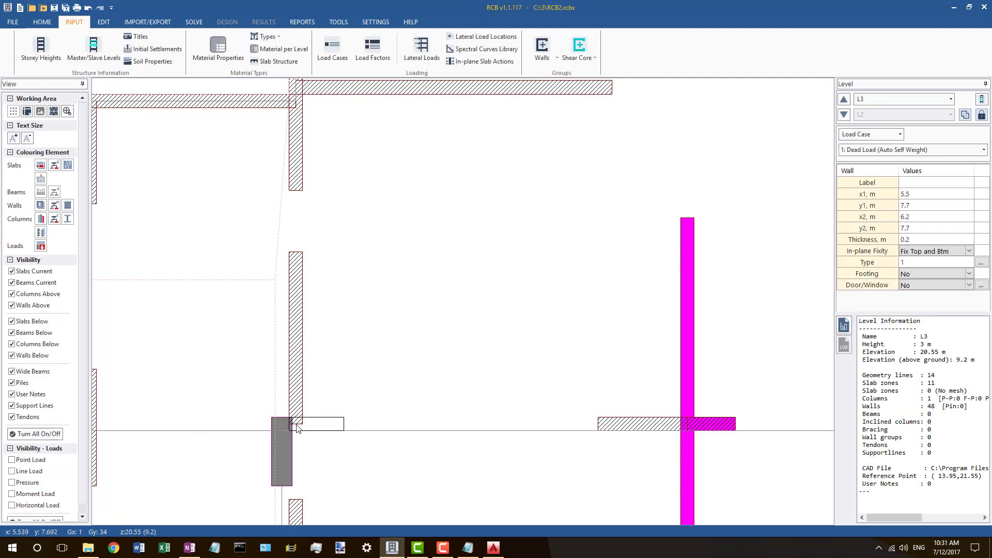
pyautogui.moveTo(298, 428); pyautogui.dragTo(291, 425)
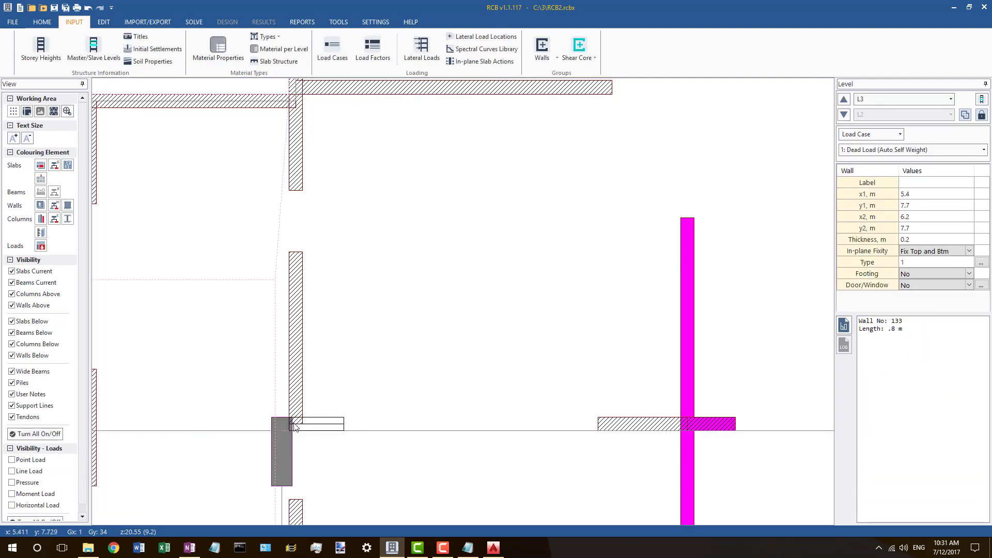
# Step: Return to L6 and examine the slab outline and walls at the plan's lower-left corner and across the whole floor
pyautogui.press('pageup')
pyautogui.press('pageup')
pyautogui.press('pageup')
pyautogui.press('pageup')
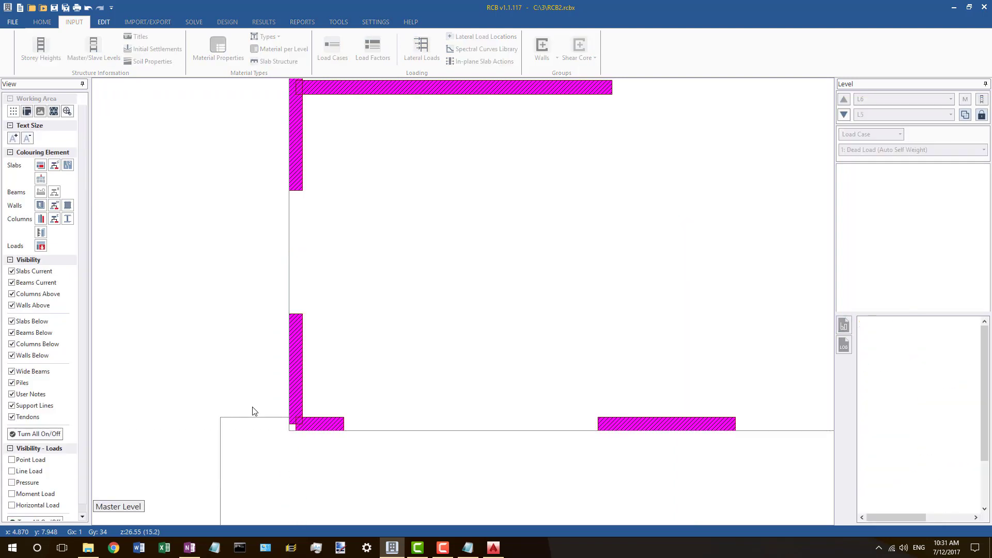
pyautogui.press('pagedown')
pyautogui.scroll(-2, 265, 418)
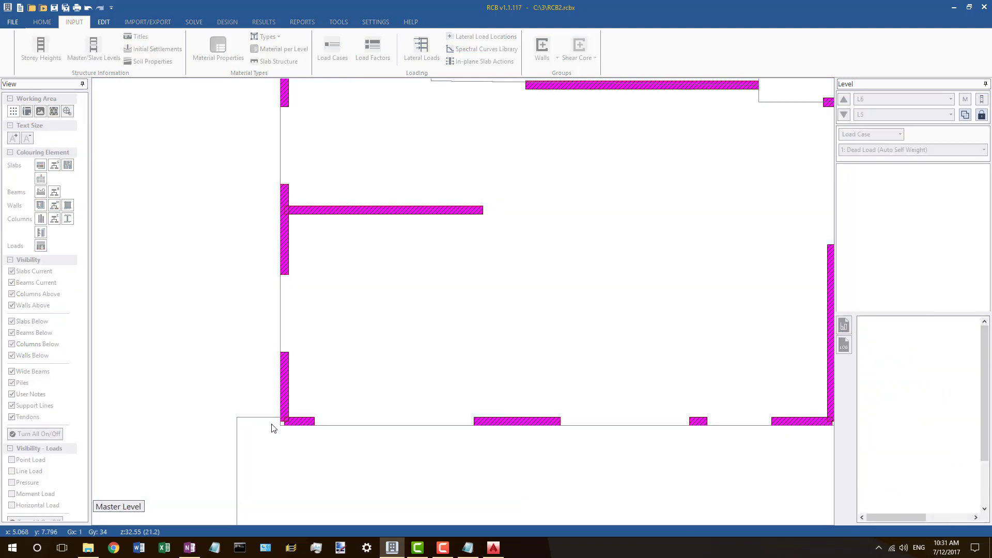
pyautogui.click(283, 426)
pyautogui.click(285, 424)
pyautogui.click(284, 407)
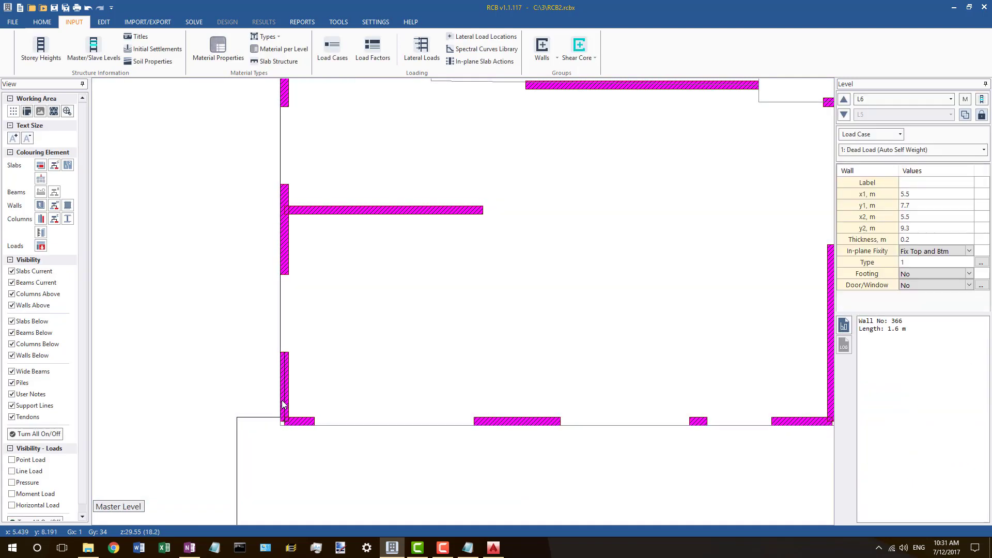
pyautogui.click(281, 403)
pyautogui.scroll(-4, 285, 400)
pyautogui.scroll(-1, 292, 405)
pyautogui.click(228, 385)
pyautogui.scroll(-6, 228, 386)
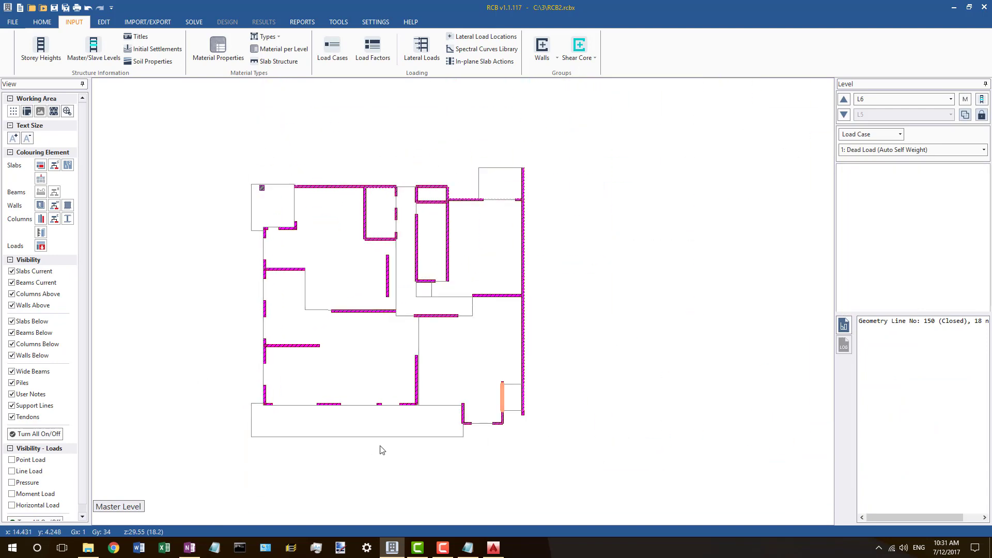
pyautogui.scroll(-6, 381, 449)
pyautogui.scroll(13, 316, 423)
pyautogui.scroll(-2, 281, 436)
pyautogui.scroll(-2, 567, 408)
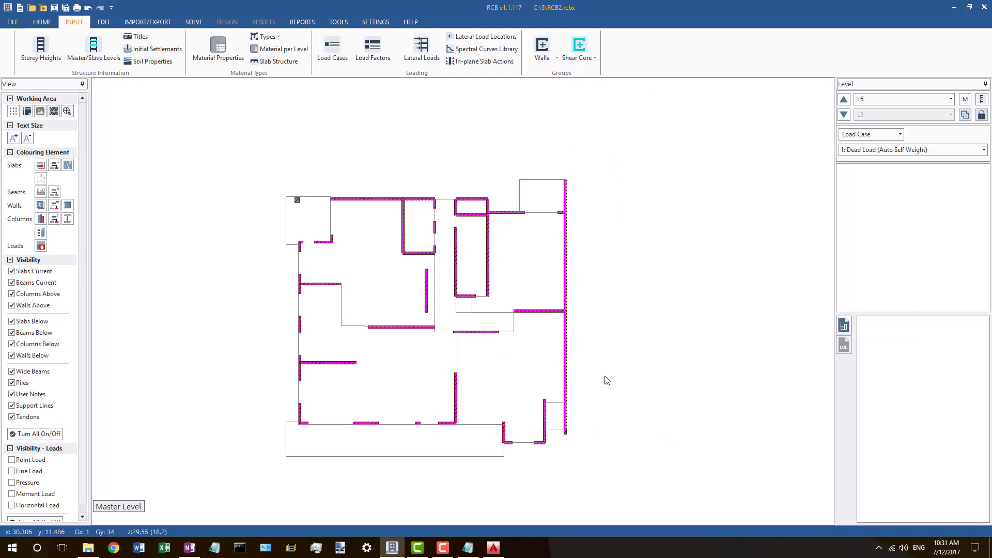
# Step: Step up through the levels from L6 to Main Roof and examine its slab outlines along the plan's upper edge against the walls
pyautogui.click(846, 100)
pyautogui.click(847, 100)
pyautogui.click(847, 100)
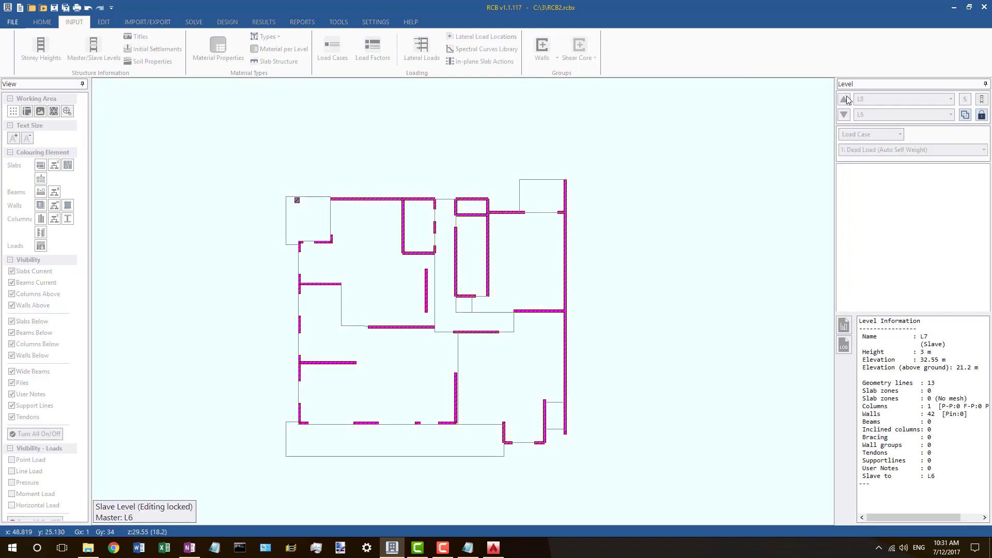
pyautogui.click(847, 100)
pyautogui.click(847, 100)
pyautogui.click(846, 100)
pyautogui.click(847, 100)
pyautogui.click(846, 100)
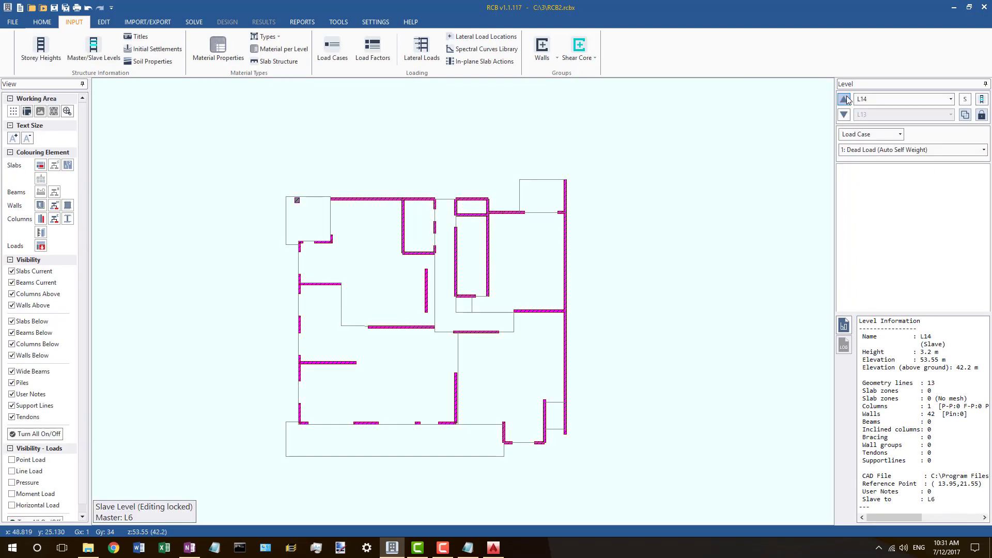
pyautogui.click(847, 99)
pyautogui.scroll(3, 484, 251)
pyautogui.click(469, 157)
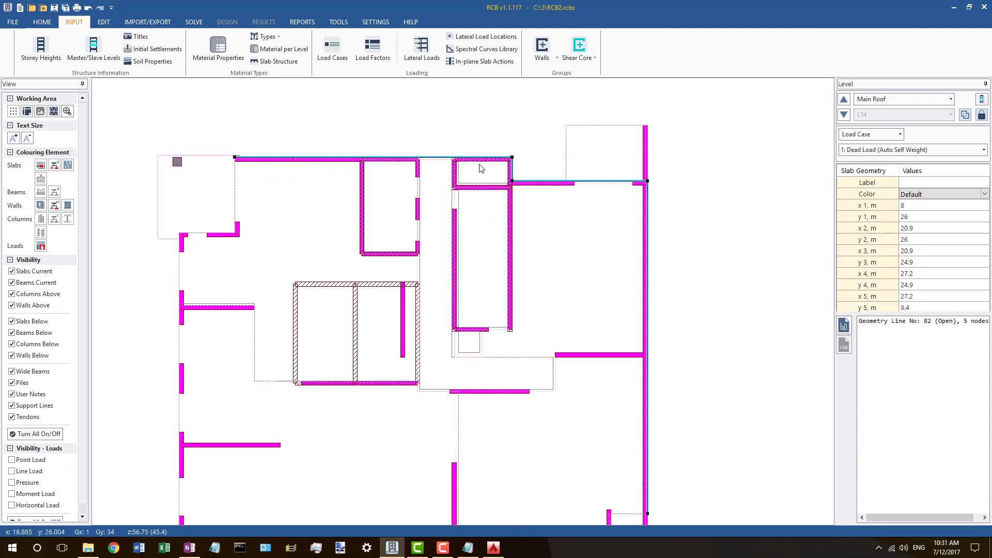
pyautogui.scroll(-2, 489, 178)
pyautogui.click(291, 162)
pyautogui.scroll(-2, 406, 218)
pyautogui.scroll(2, 464, 242)
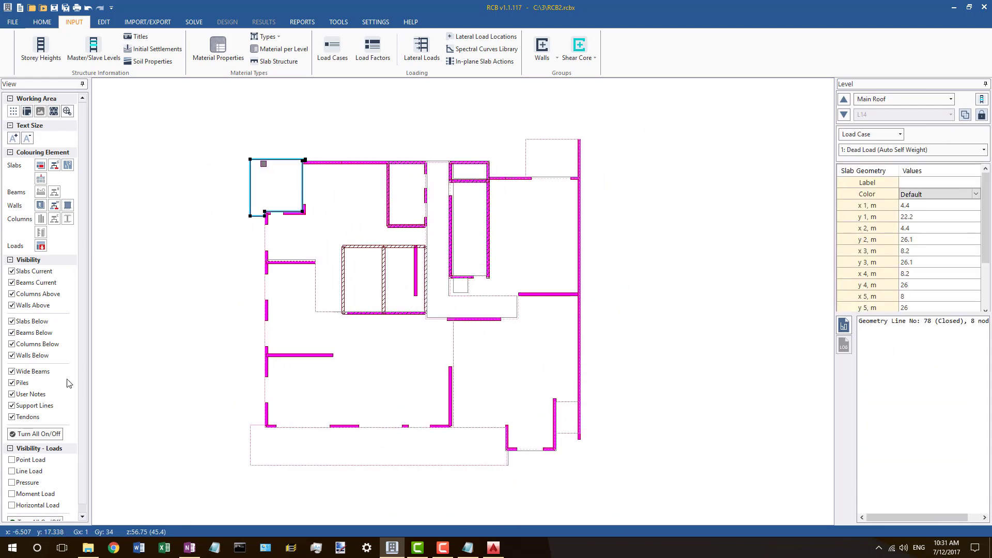
# Step: Show only current slabs on Main Roof and delete all of its slab outlines
pyautogui.scroll(-1, 34, 432)
pyautogui.click(35, 426)
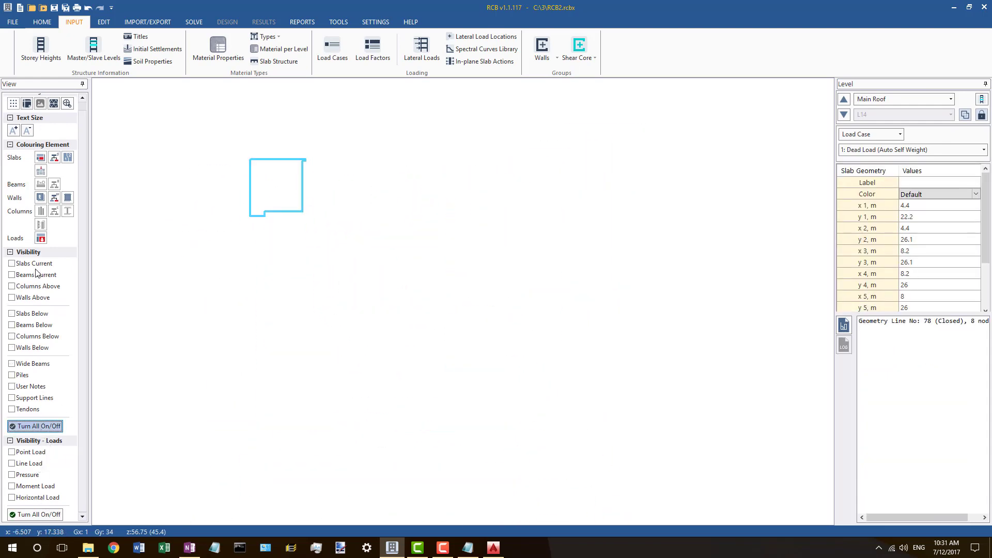
pyautogui.click(11, 263)
pyautogui.scroll(-1, 373, 258)
pyautogui.moveTo(595, 412); pyautogui.dragTo(256, 124)
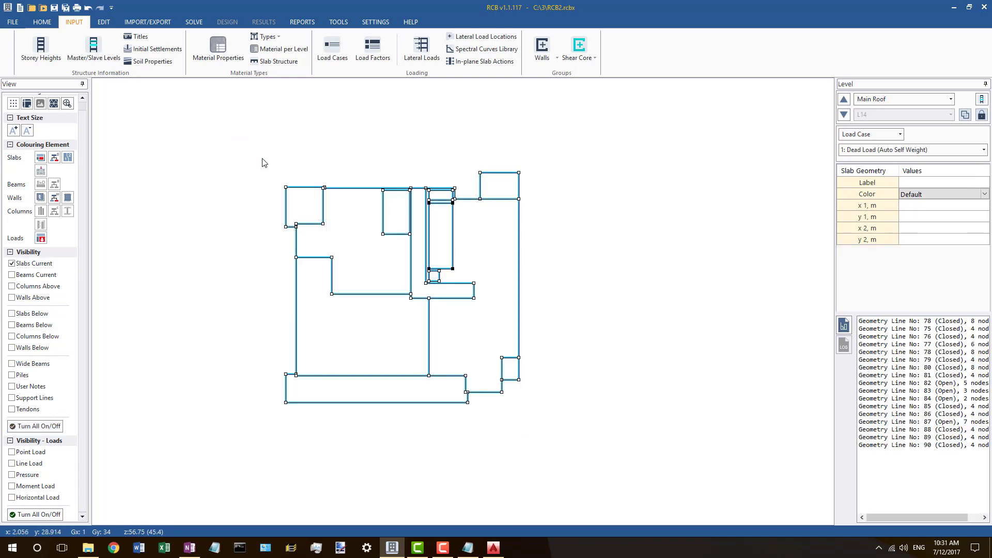
pyautogui.press('Delete')
pyautogui.press('Return')
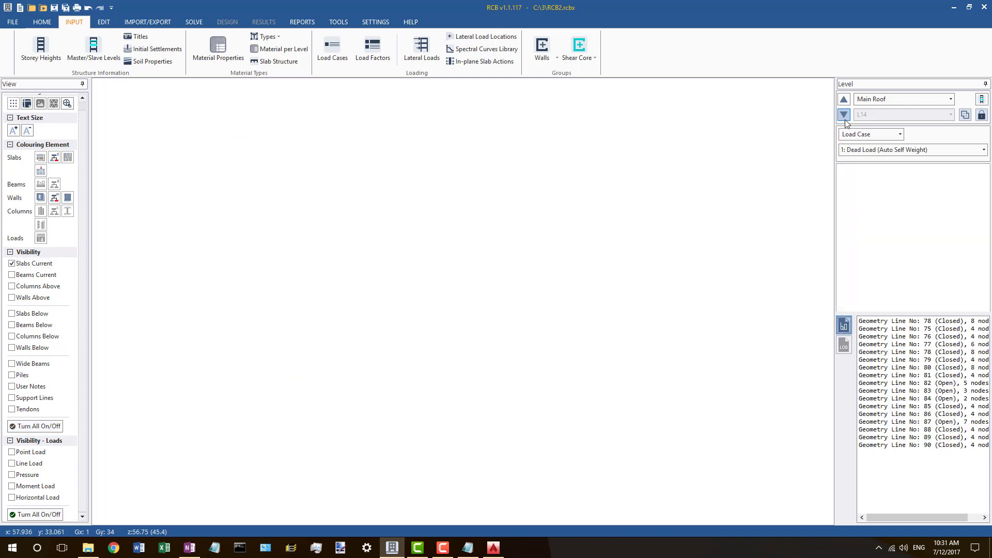
# Step: On L6 with all element types shown, set the seven-node outline's node at the central horizontal wall's right end as master and align the sloping edge's other node in Y
pyautogui.click(844, 115)
pyautogui.click(887, 101)
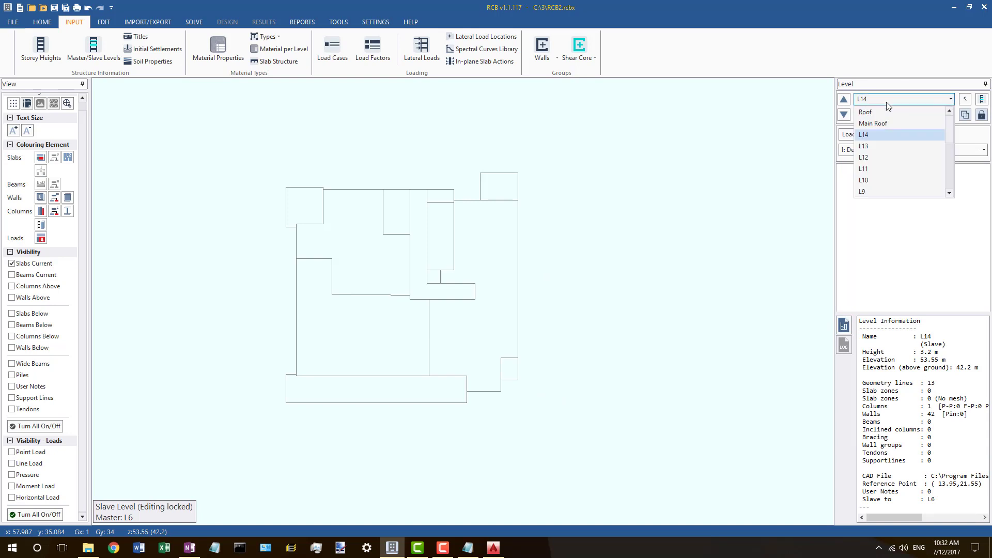
pyautogui.scroll(-2, 888, 118)
pyautogui.click(886, 158)
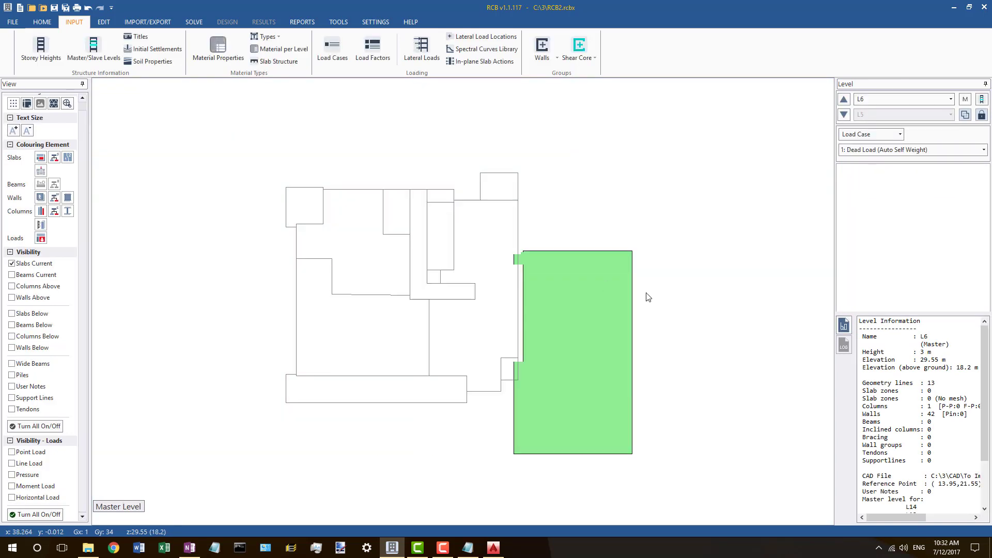
pyautogui.click(33, 427)
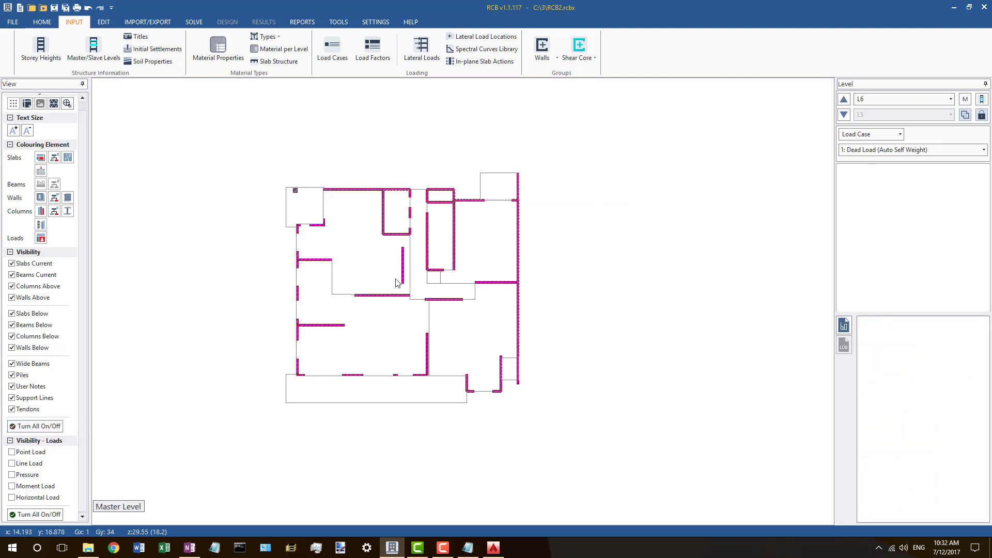
pyautogui.scroll(3, 369, 298)
pyautogui.scroll(1, 369, 298)
pyautogui.click(518, 281)
pyautogui.scroll(1, 517, 275)
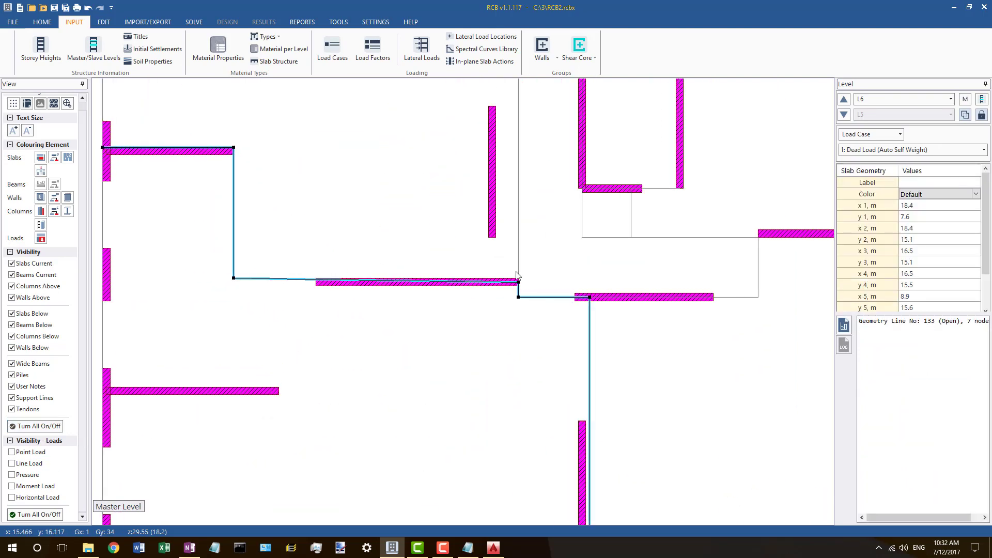
pyautogui.rightClick(517, 284)
pyautogui.click(570, 387)
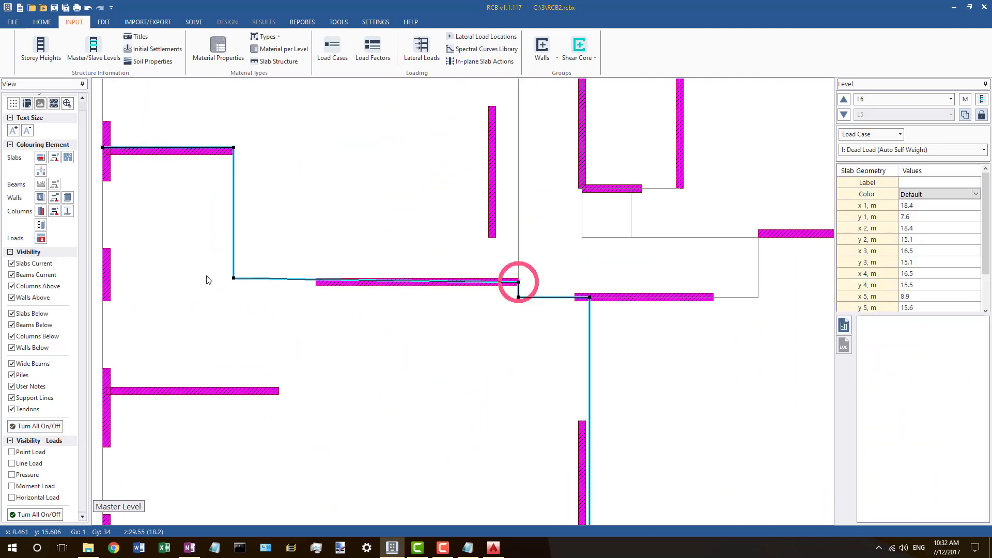
pyautogui.rightClick(234, 279)
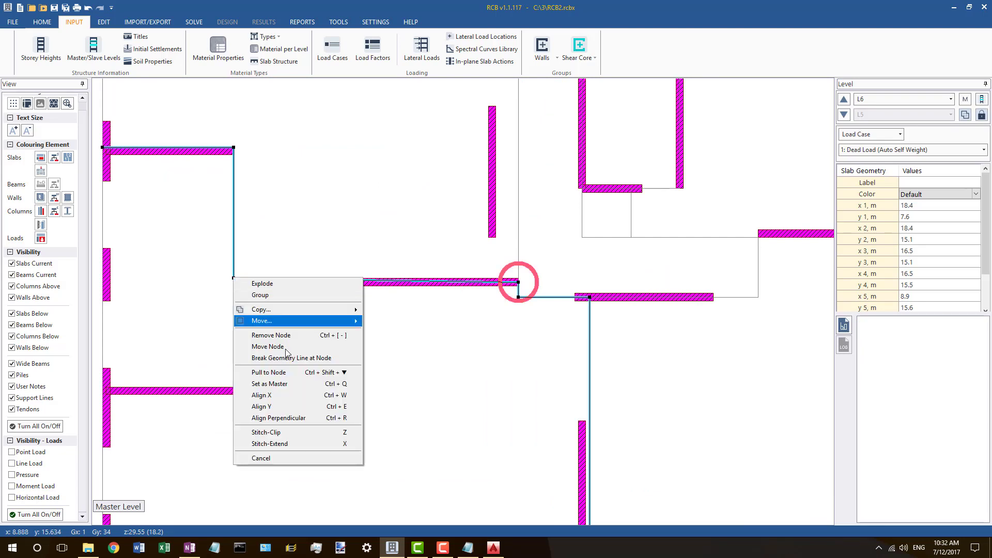
pyautogui.click(273, 411)
pyautogui.scroll(-3, 315, 289)
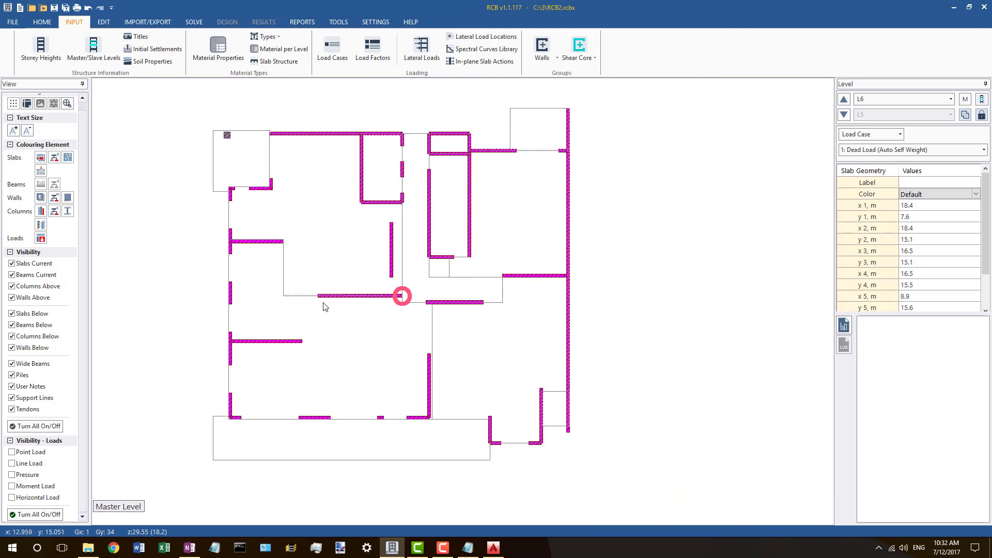
# Step: Show only current slabs on L6 and copy all its slab outlines to the levels above, including Main Roof
pyautogui.click(39, 425)
pyautogui.click(41, 264)
pyautogui.moveTo(620, 463); pyautogui.dragTo(210, 149)
pyautogui.hotkey('ctrl', 'l')
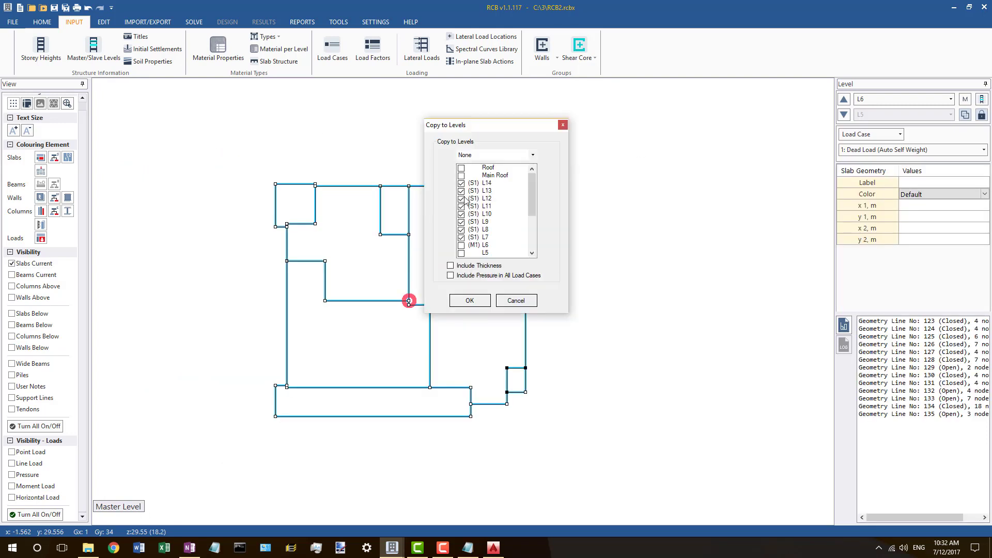
pyautogui.click(473, 300)
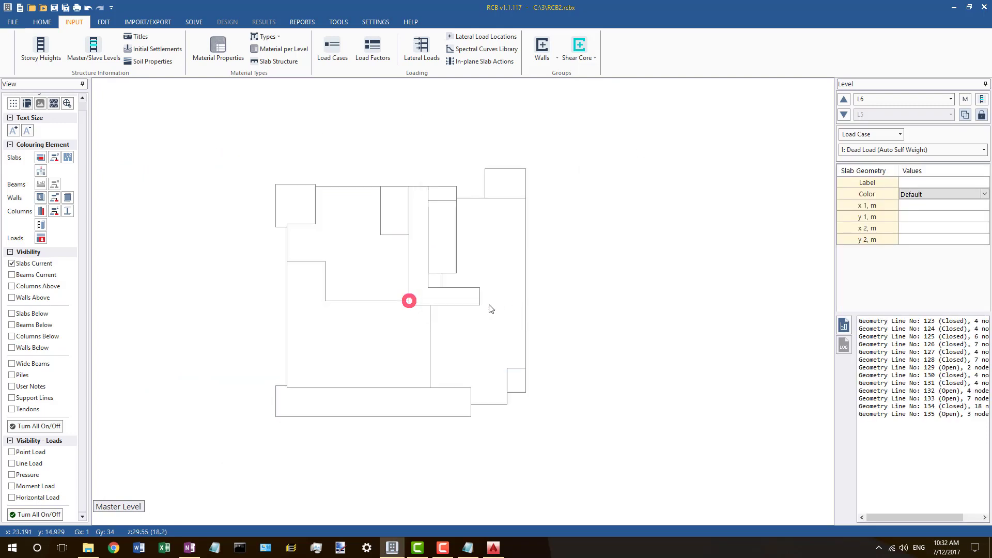
# Step: On Main Roof with all element types shown, pull both ends of the narrow core's uppermost horizontal wall back to the side walls' centrelines
pyautogui.click(904, 99)
pyautogui.click(876, 113)
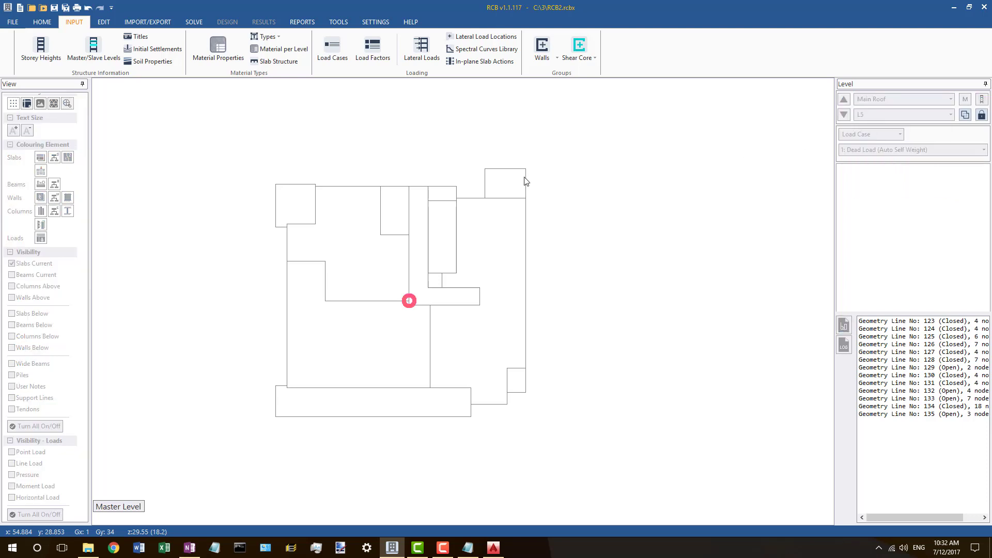
pyautogui.click(35, 426)
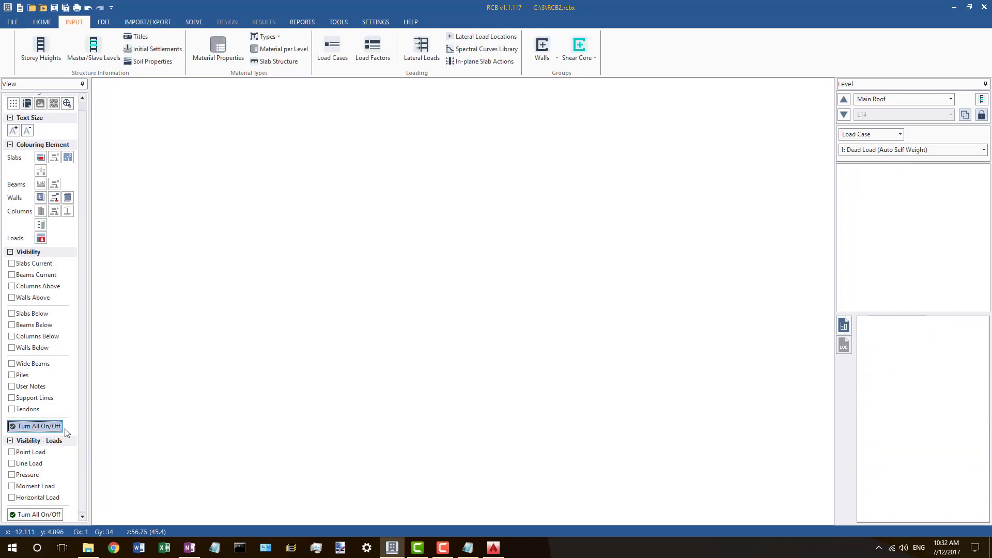
pyautogui.scroll(5, 405, 238)
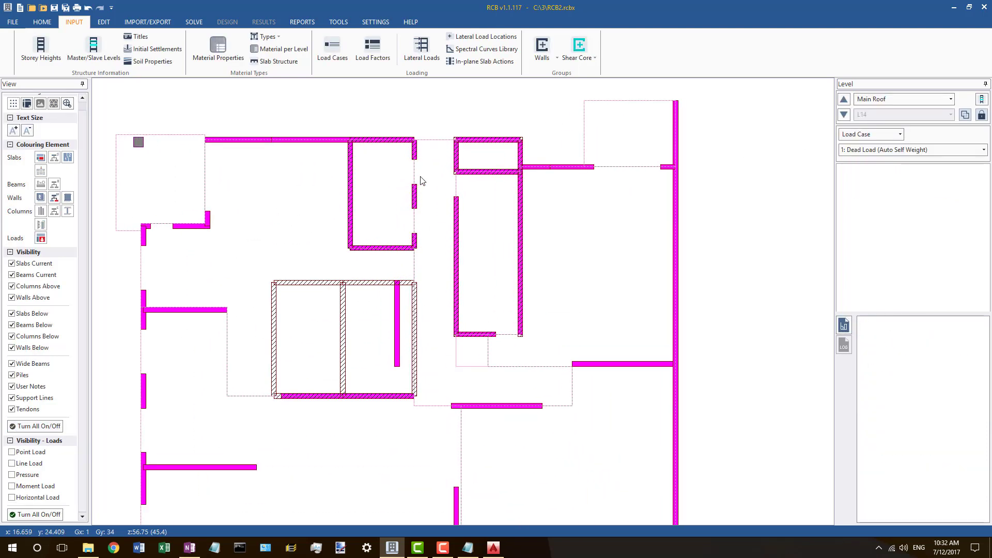
pyautogui.scroll(2, 523, 146)
pyautogui.click(498, 139)
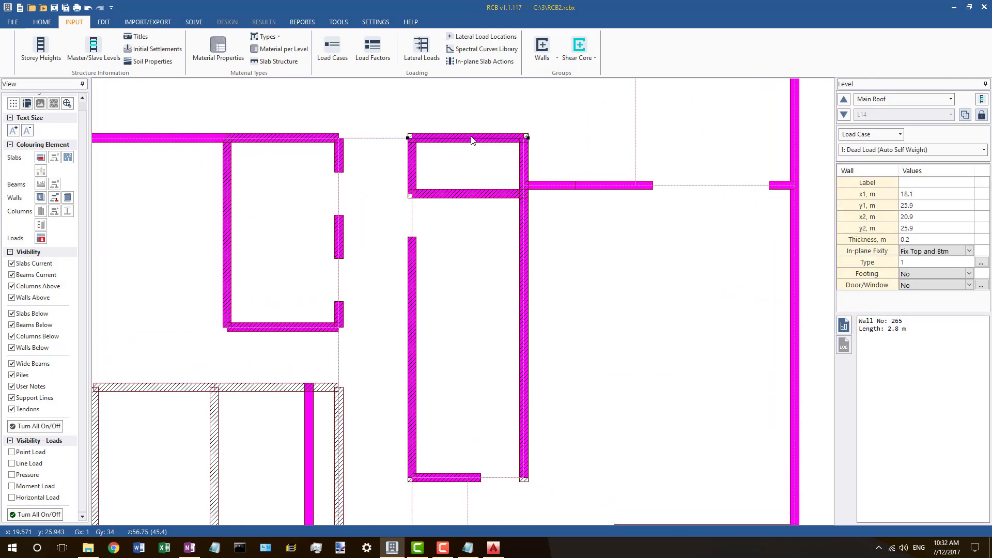
pyautogui.scroll(4, 499, 139)
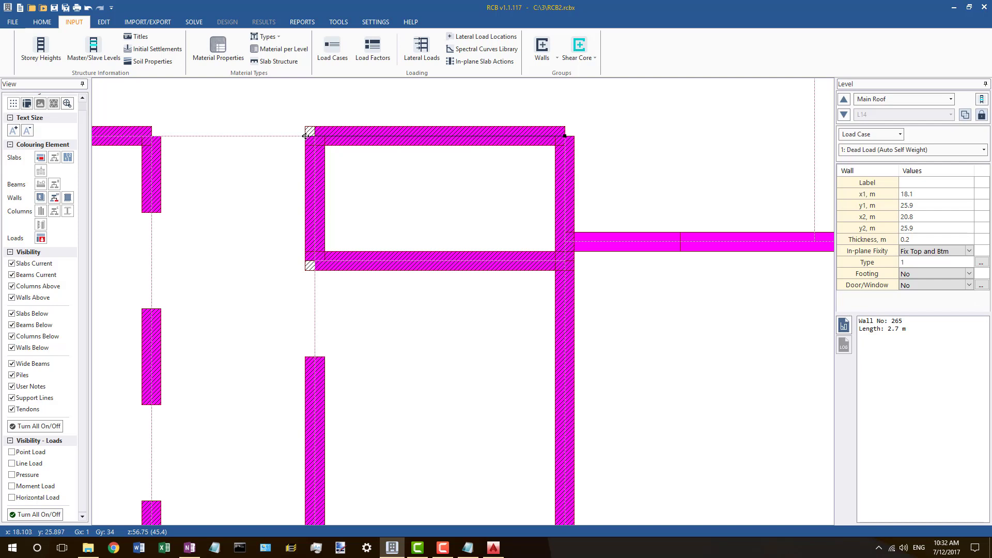
pyautogui.moveTo(306, 136); pyautogui.dragTo(314, 136)
# Step: Pull both ends of the core's middle horizontal wall back to the side walls' centrelines at x 18.2 and 20.8 m
pyautogui.click(308, 267)
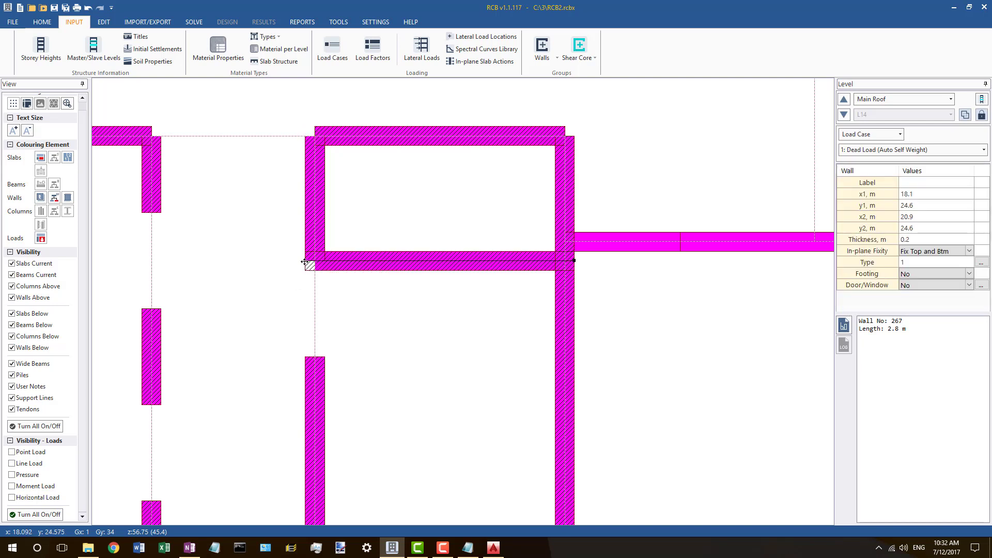
pyautogui.rightClick(575, 263)
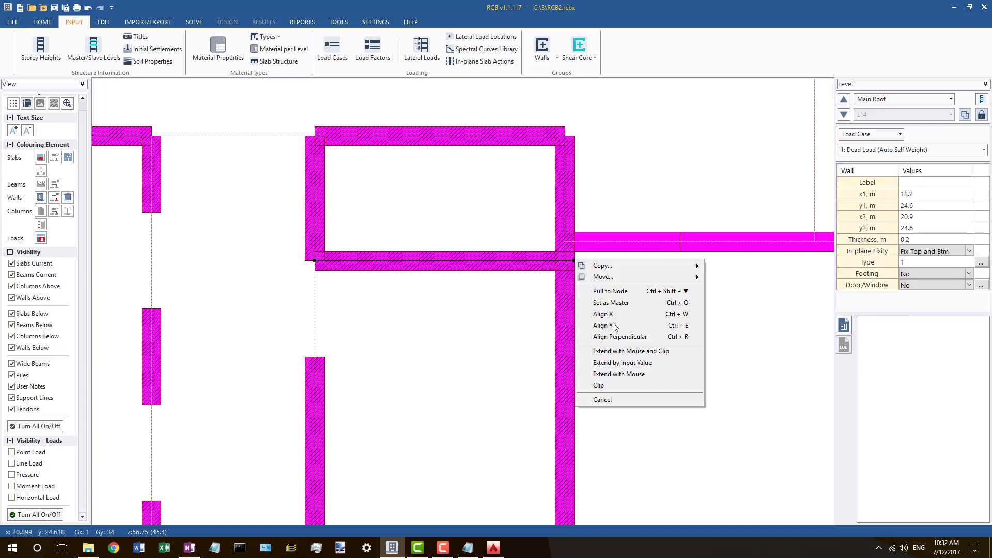
pyautogui.click(592, 352)
pyautogui.click(572, 234)
pyautogui.scroll(-5, 572, 234)
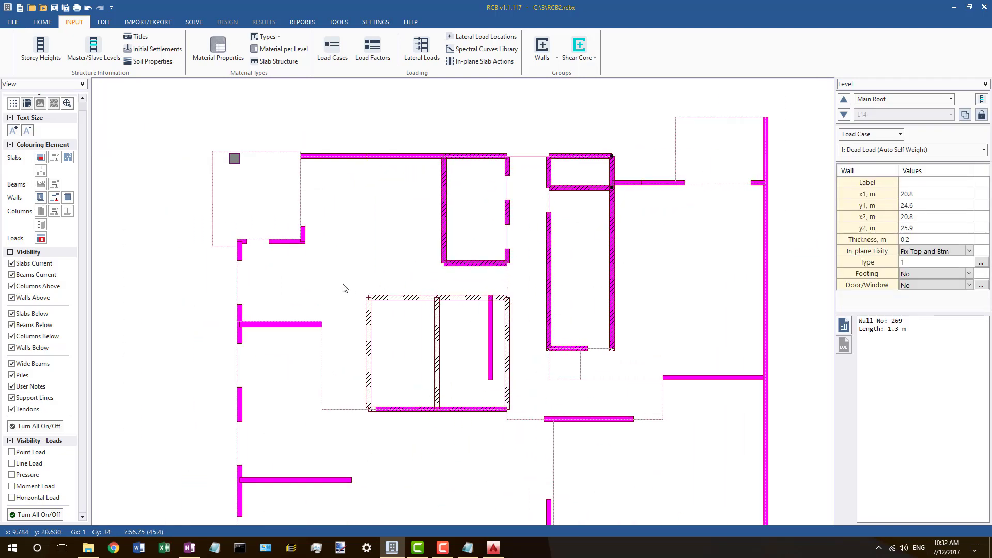
# Step: Pull the lower ends of the core's two long vertical walls back to the bottom wall's centreline on Main Roof
pyautogui.scroll(3, 613, 335)
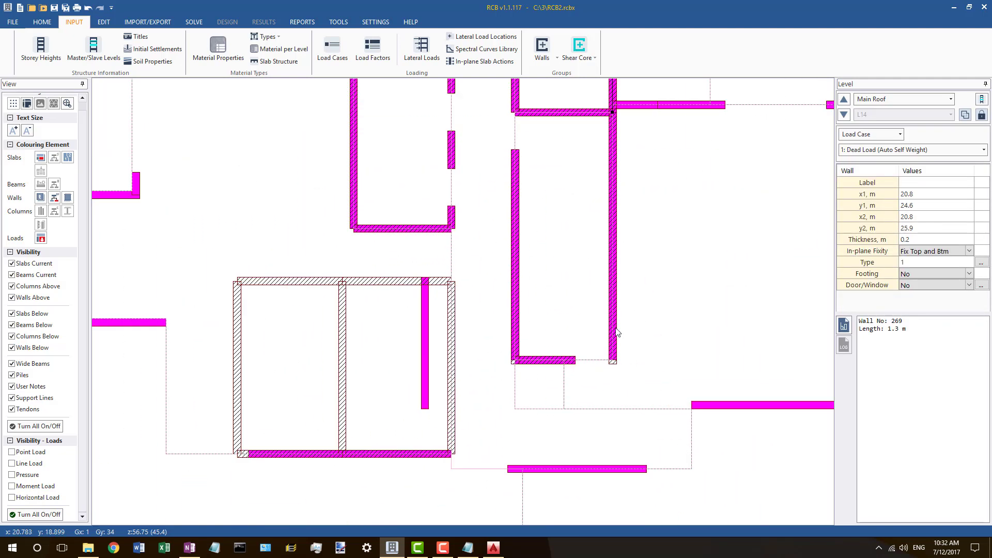
pyautogui.click(615, 373)
pyautogui.moveTo(611, 372); pyautogui.dragTo(611, 367)
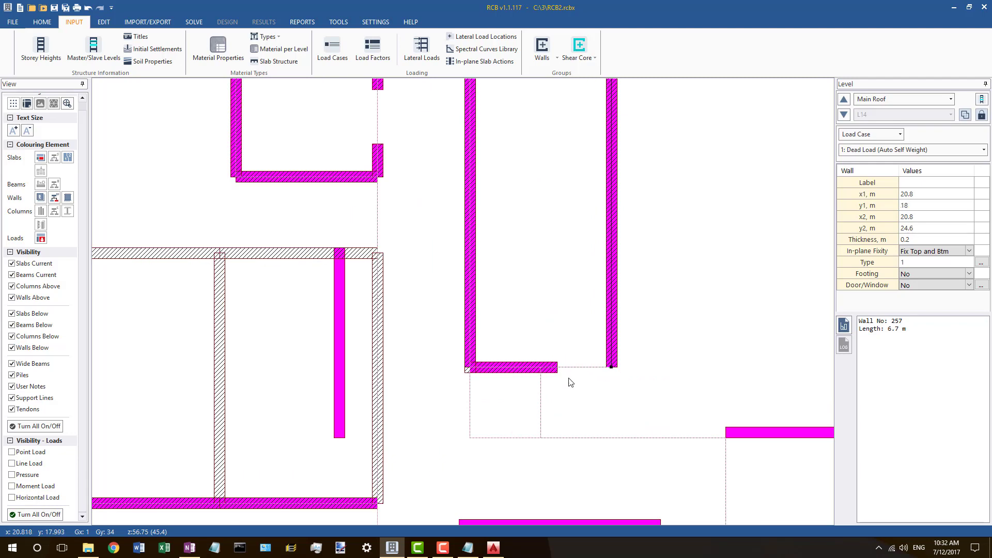
pyautogui.click(467, 371)
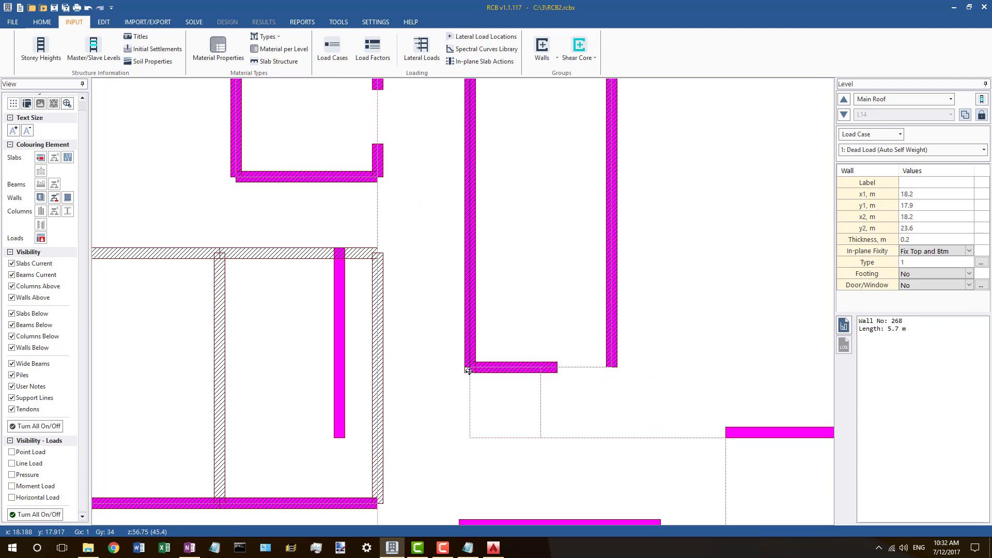
pyautogui.moveTo(469, 371); pyautogui.dragTo(470, 367)
pyautogui.click(410, 318)
pyautogui.scroll(-3, 425, 284)
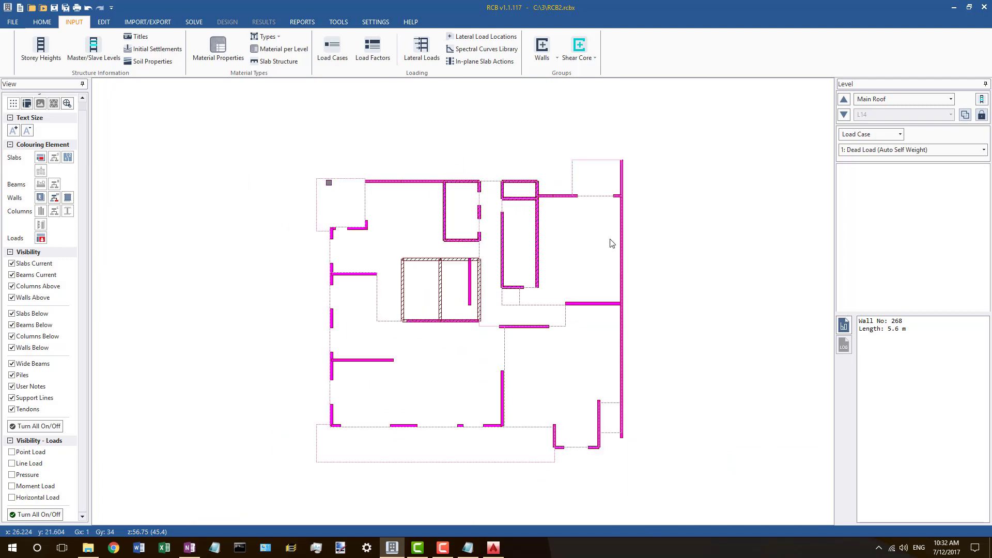
# Step: Examine the slab outline and the short walls at the upper-left corner on Main Roof and on L6
pyautogui.scroll(2, 336, 328)
pyautogui.click(333, 190)
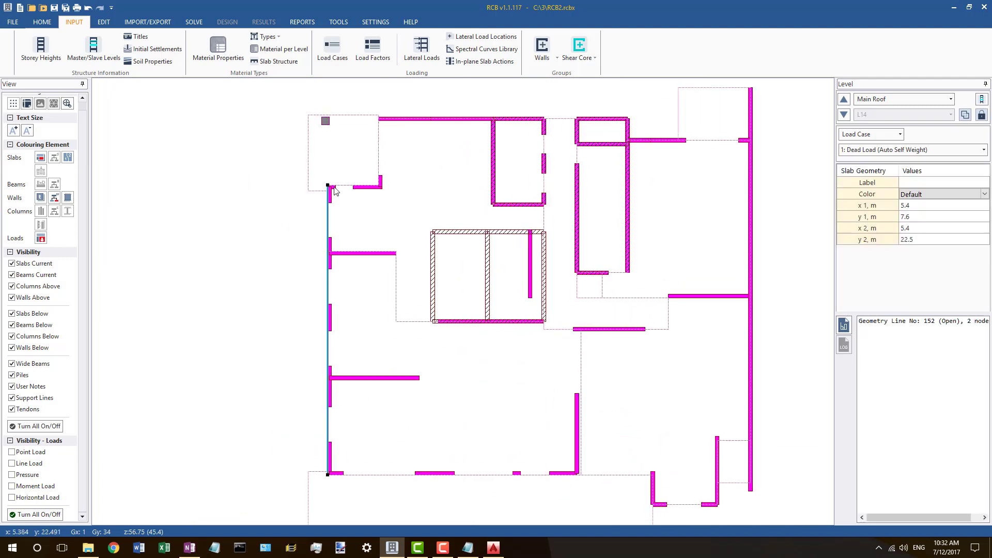
pyautogui.click(904, 98)
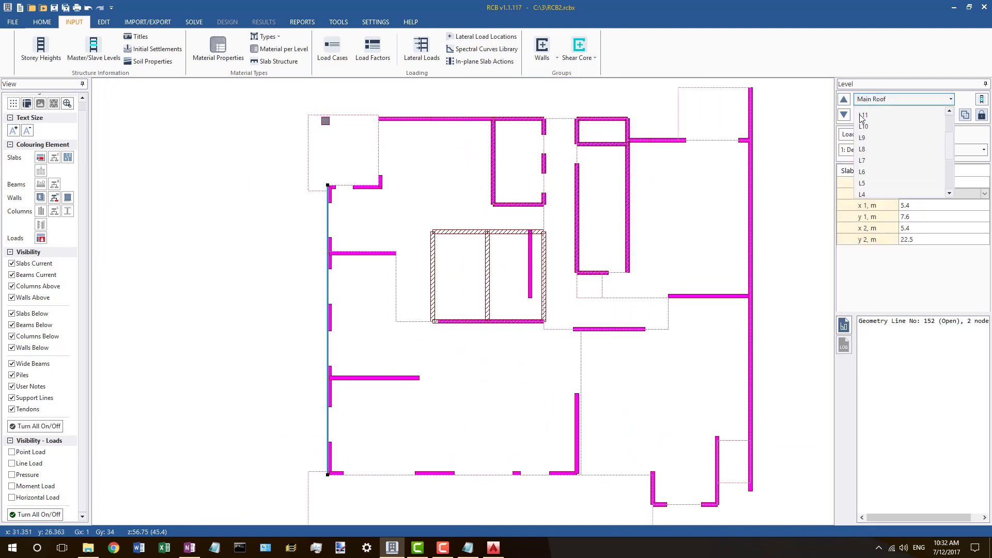
pyautogui.click(878, 170)
pyautogui.scroll(4, 325, 192)
pyautogui.click(304, 178)
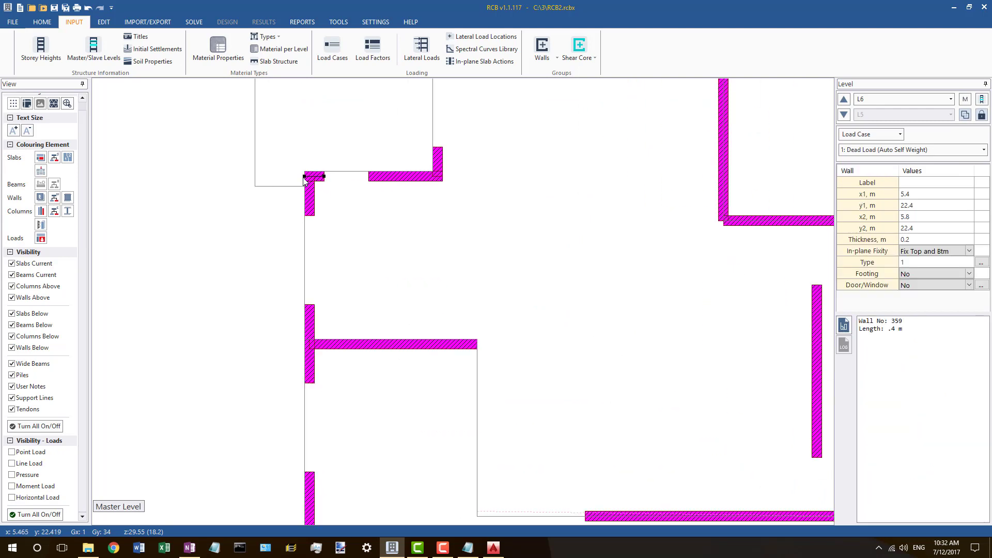
pyautogui.click(405, 180)
pyautogui.scroll(-4, 343, 207)
pyautogui.click(353, 214)
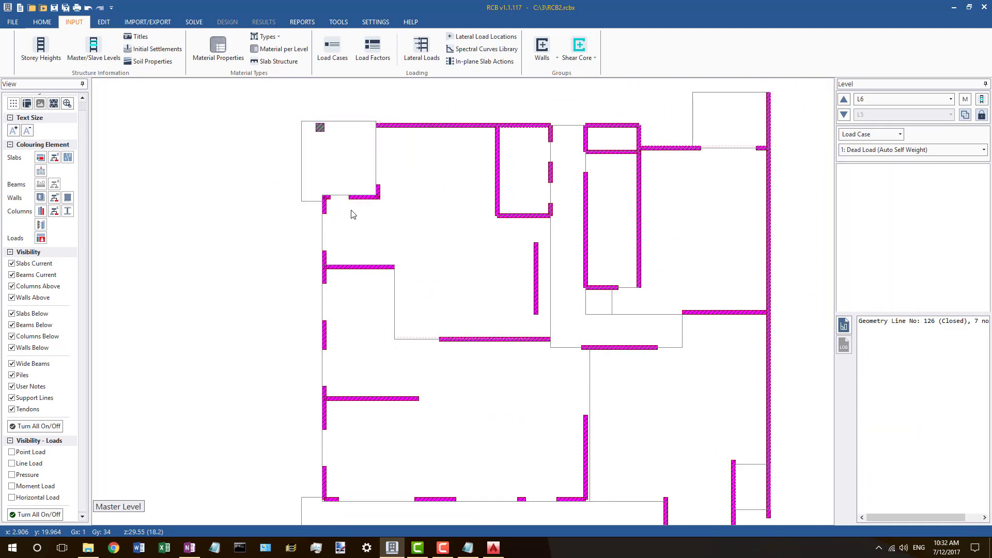
# Step: On L5, pull the right end of the short horizontal wall near the upper-left corner back to the adjoining vertical wall's centreline
pyautogui.click(844, 114)
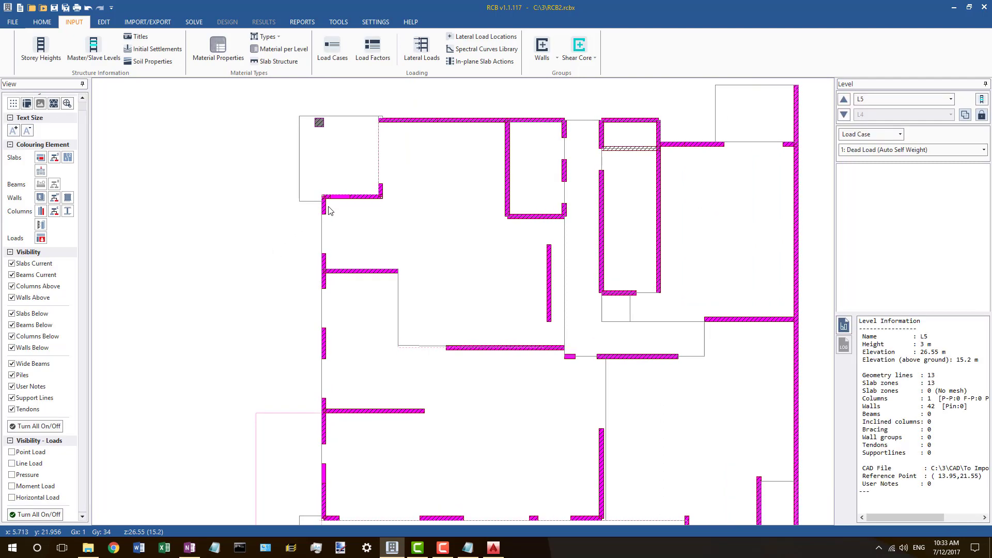
pyautogui.scroll(3, 339, 201)
pyautogui.click(320, 201)
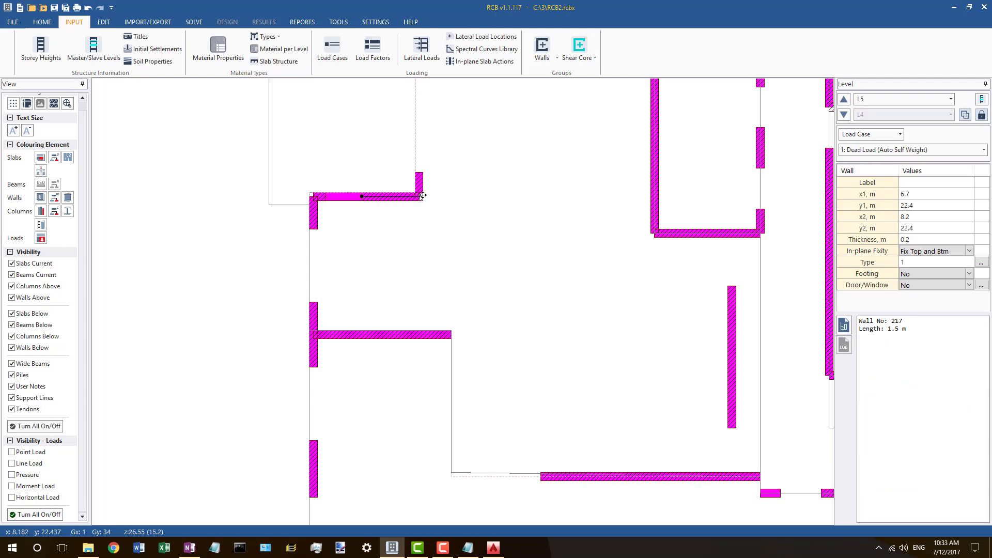
pyautogui.scroll(-3, 212, 230)
pyautogui.click(212, 230)
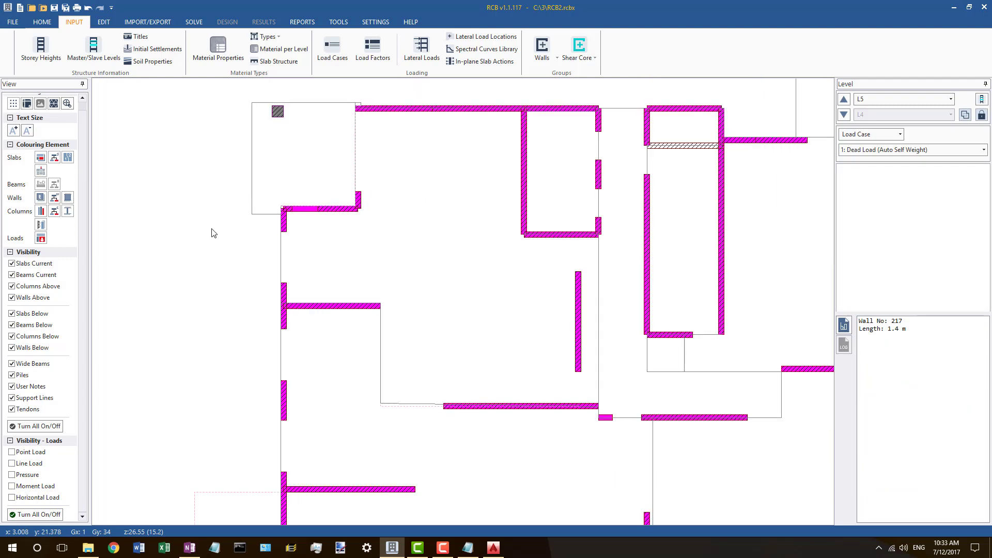
# Step: On Roof, pull the four corners of the two-cell core's slab outline to the wall centrelines at x 10.8 and 16.5, y 15.5 and 20.1 m
pyautogui.click(844, 100)
pyautogui.click(897, 101)
pyautogui.scroll(2, 889, 123)
pyautogui.click(878, 125)
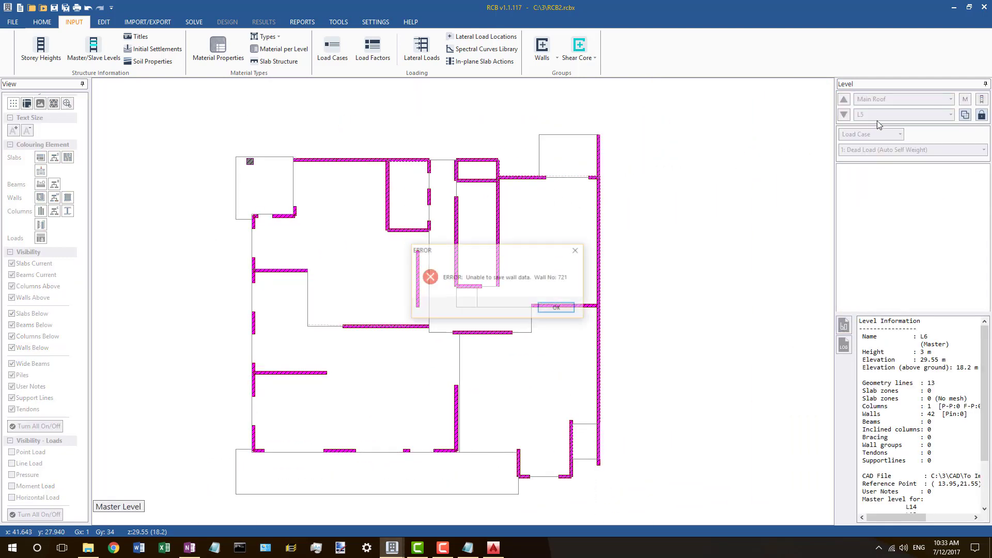
pyautogui.click(556, 307)
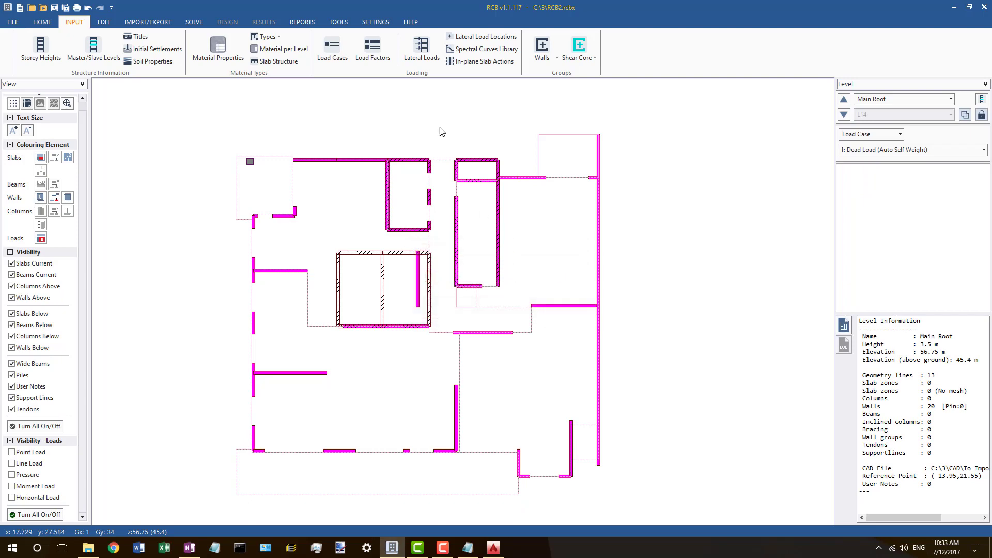
pyautogui.click(845, 100)
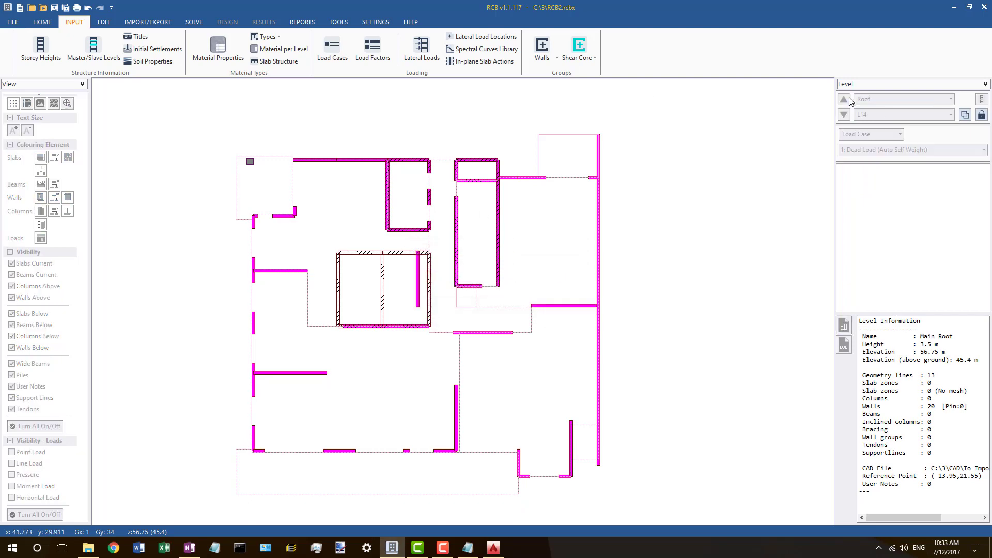
pyautogui.click(437, 163)
pyautogui.scroll(2, 428, 180)
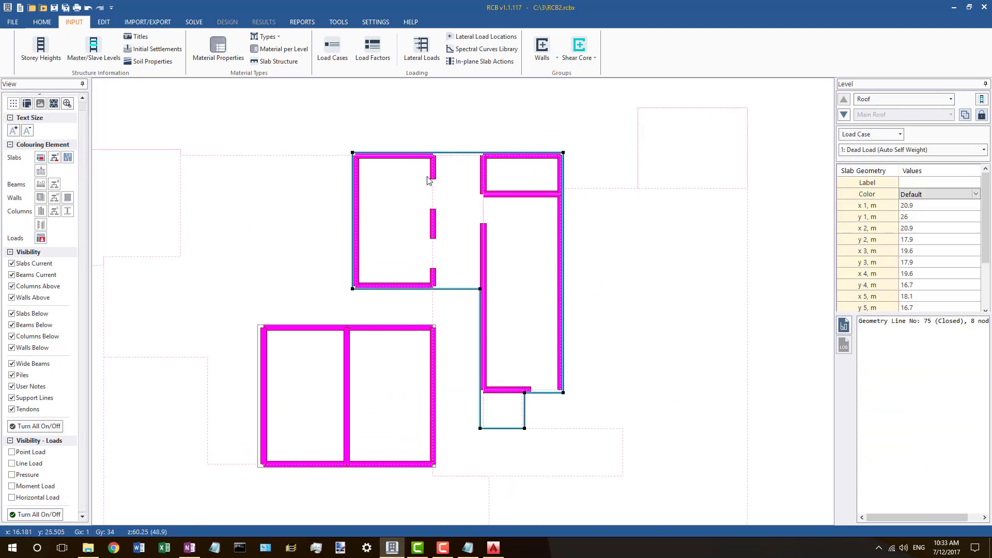
pyautogui.click(346, 334)
pyautogui.click(261, 334)
pyautogui.moveTo(256, 324); pyautogui.dragTo(263, 326)
pyautogui.moveTo(259, 464); pyautogui.dragTo(264, 464)
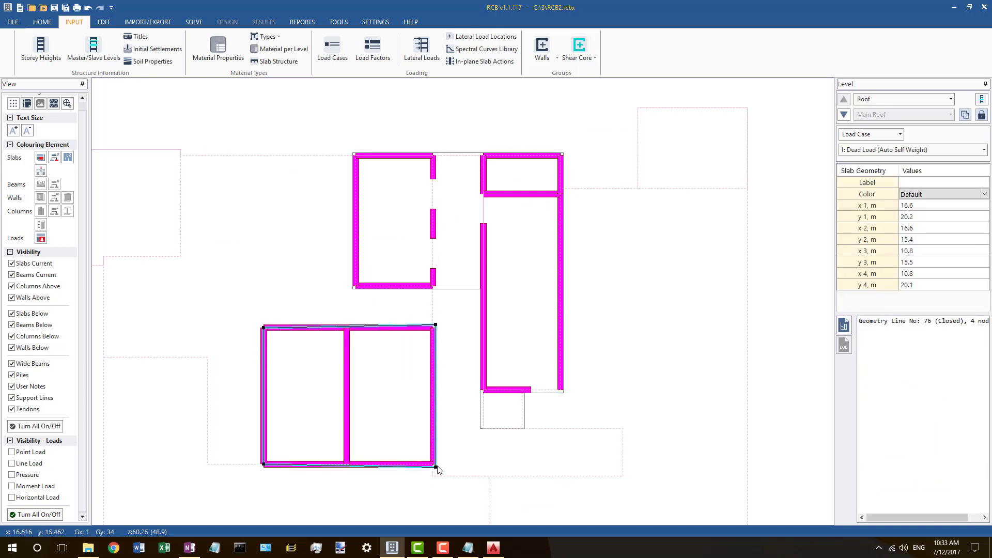
pyautogui.moveTo(434, 464); pyautogui.dragTo(432, 463)
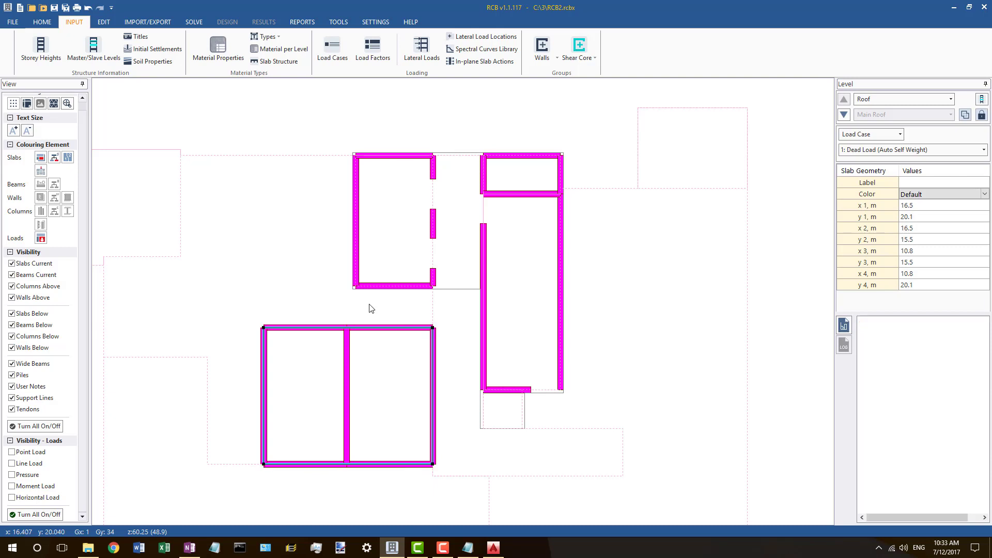
# Step: Pull the larger slab outline's four outermost corners to the core walls' centrelines, with the right edge running from y 25.9 to 18 at x 20.8 m
pyautogui.click(357, 290)
pyautogui.click(356, 286)
pyautogui.moveTo(357, 284); pyautogui.dragTo(356, 286)
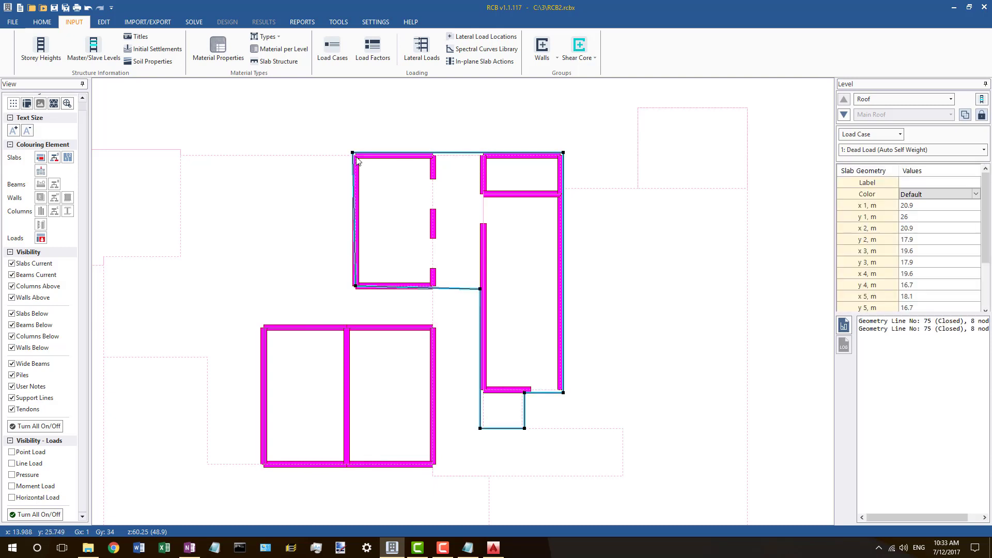
pyautogui.moveTo(353, 152); pyautogui.dragTo(355, 155)
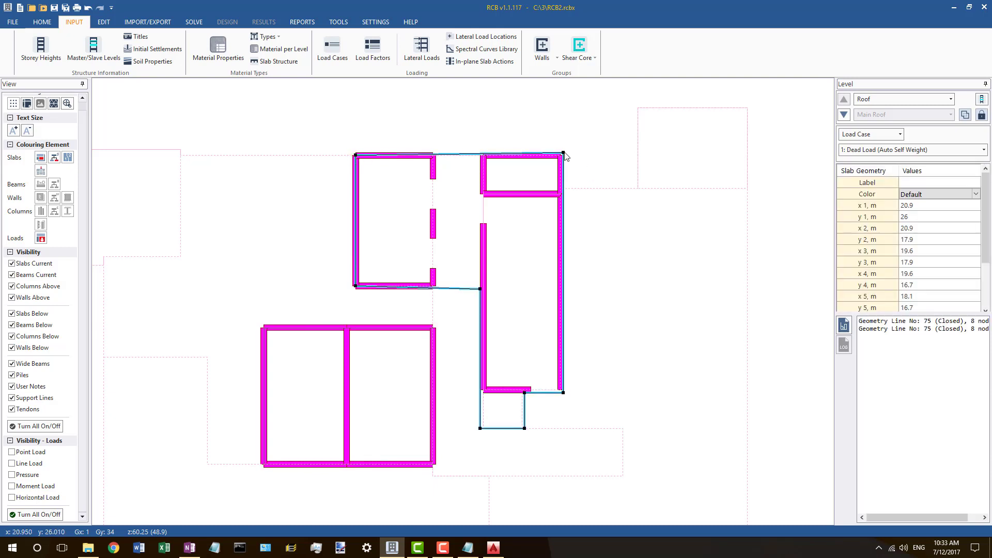
pyautogui.moveTo(563, 154); pyautogui.dragTo(561, 156)
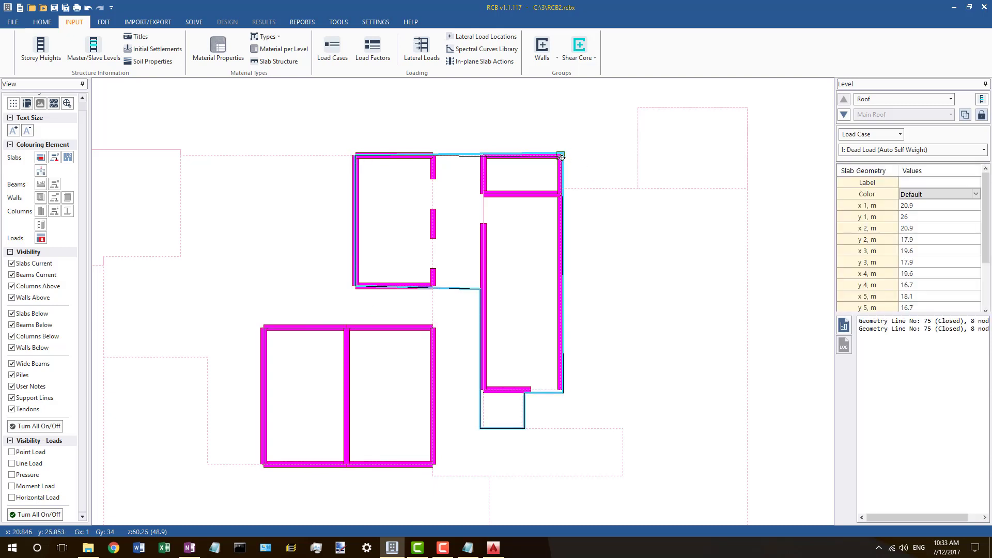
pyautogui.moveTo(565, 393); pyautogui.dragTo(561, 389)
# Step: Set the right edge's lower corner as master and align the neighbouring outline node with it in Y at 18 m
pyautogui.rightClick(559, 390)
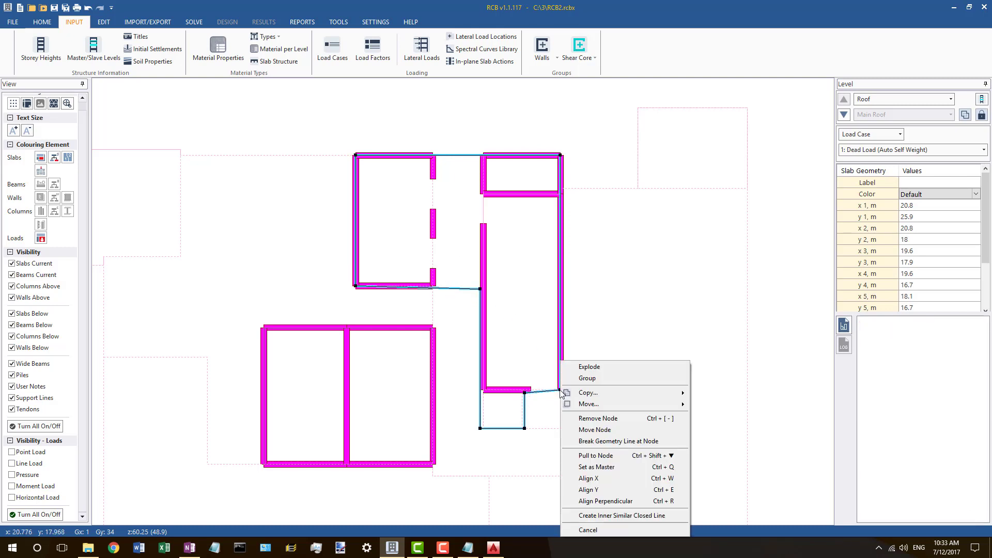
pyautogui.click(597, 467)
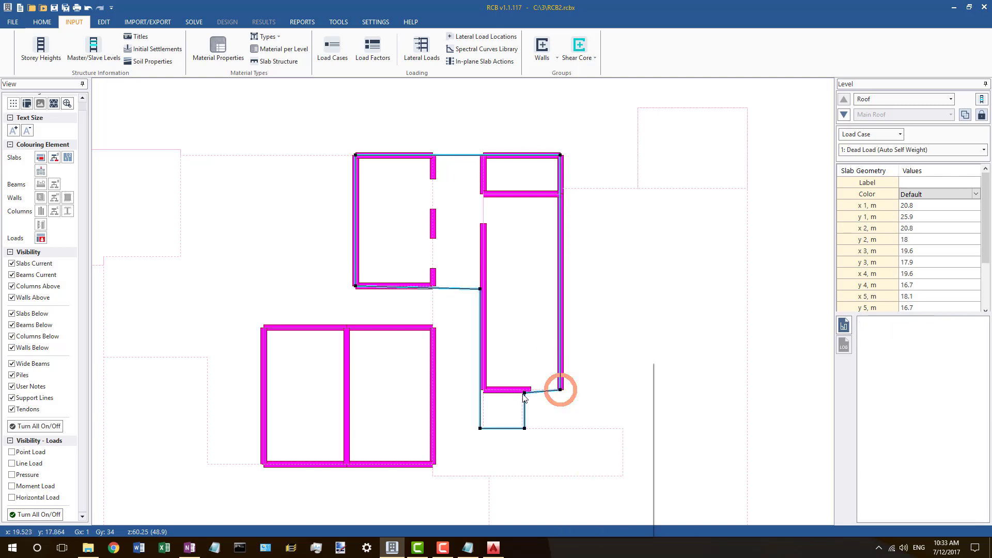
pyautogui.rightClick(525, 395)
pyautogui.click(548, 487)
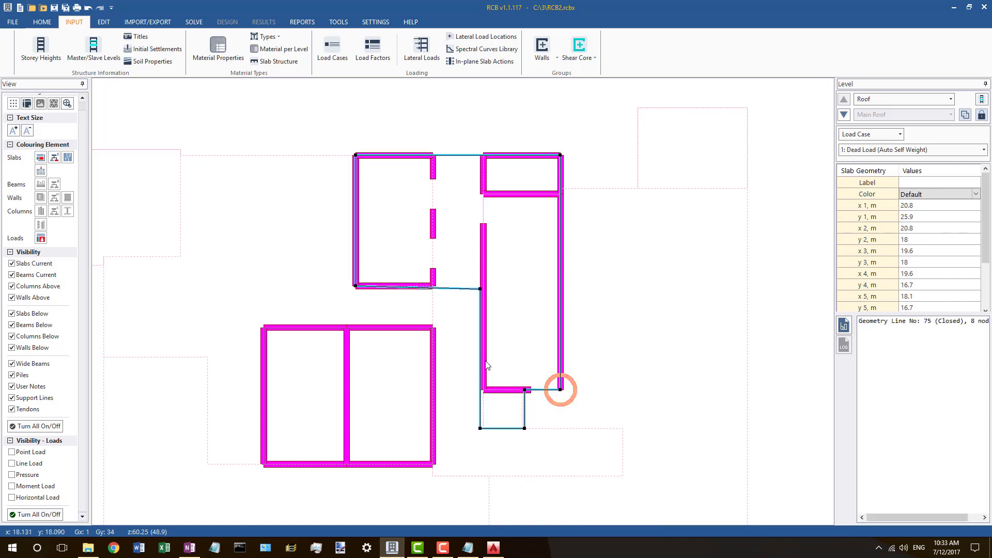
# Step: Set the outline's corner at the left core's lower-left wall junction as master and align the inner corner node with it in Y
pyautogui.rightClick(357, 284)
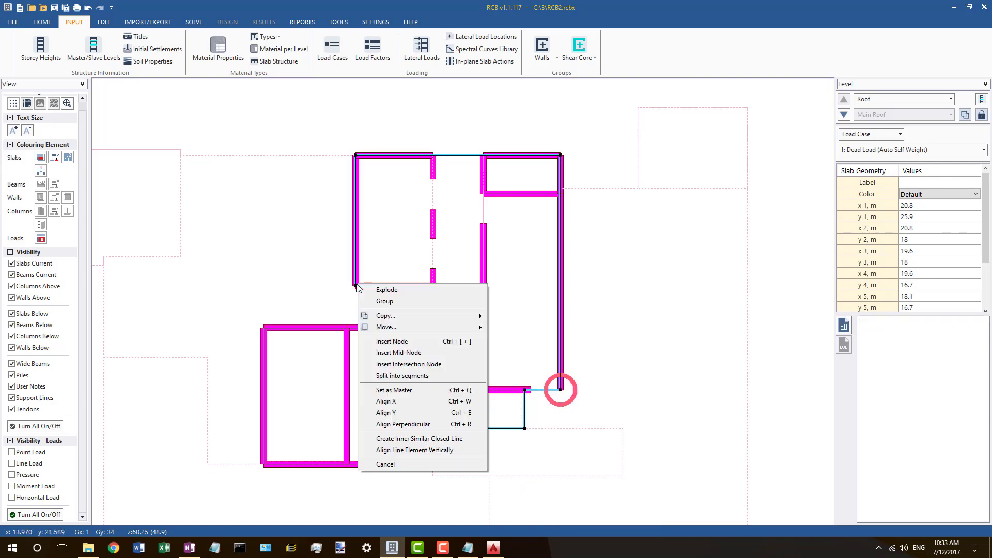
pyautogui.click(385, 393)
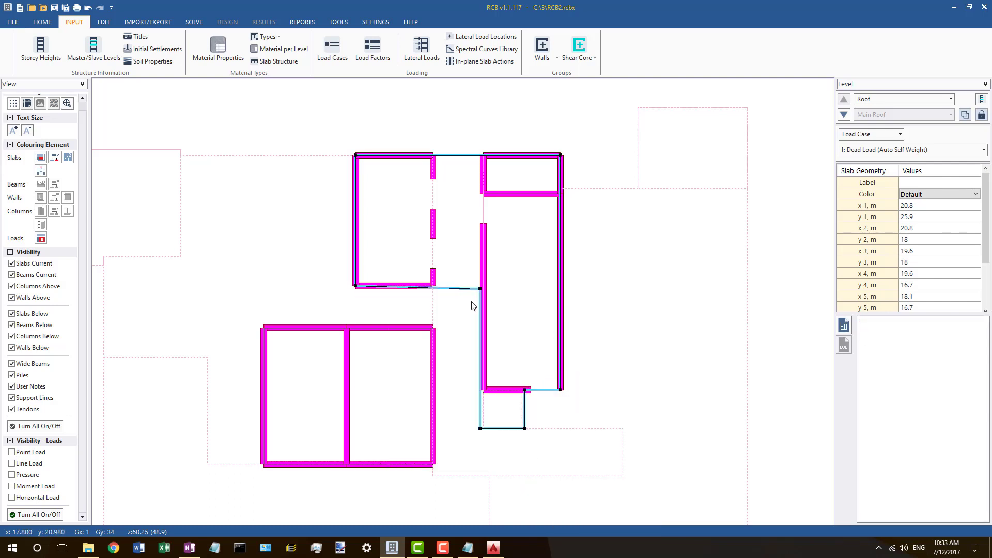
pyautogui.rightClick(356, 287)
pyautogui.click(398, 388)
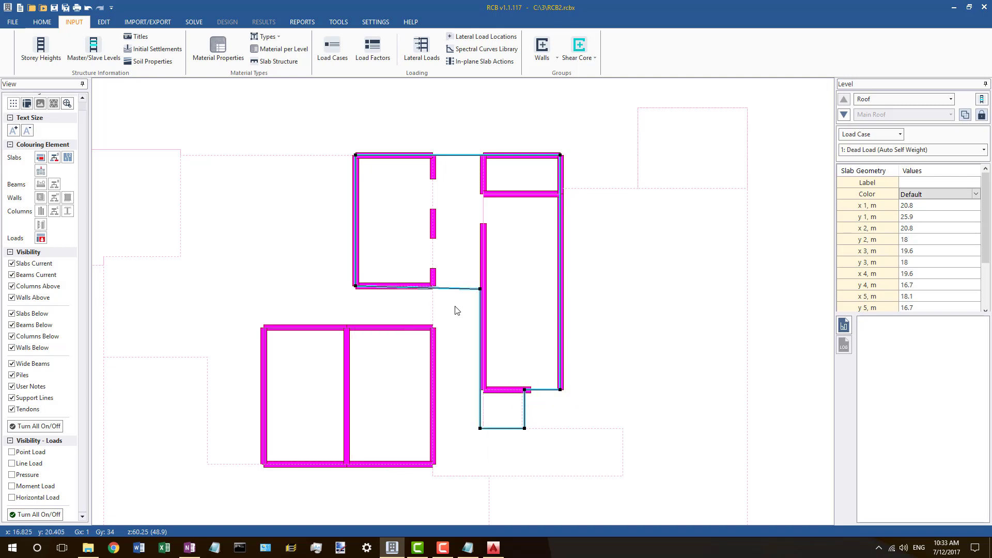
pyautogui.rightClick(477, 290)
pyautogui.click(532, 413)
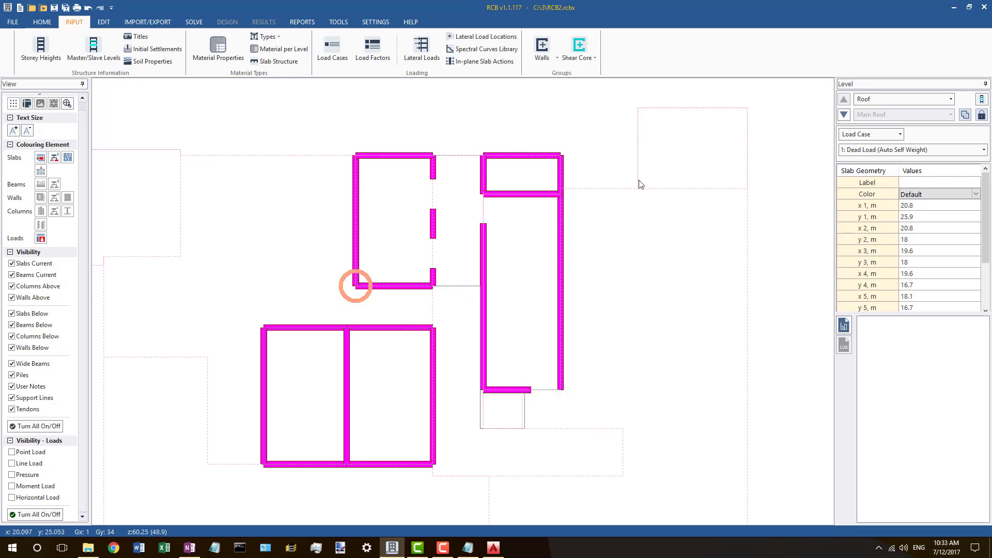
# Step: Set Main Roof's slab edge along the narrow core at x 18.2 m as master and align the Roof outline's matching vertical edge in X
pyautogui.click(845, 113)
pyautogui.rightClick(485, 246)
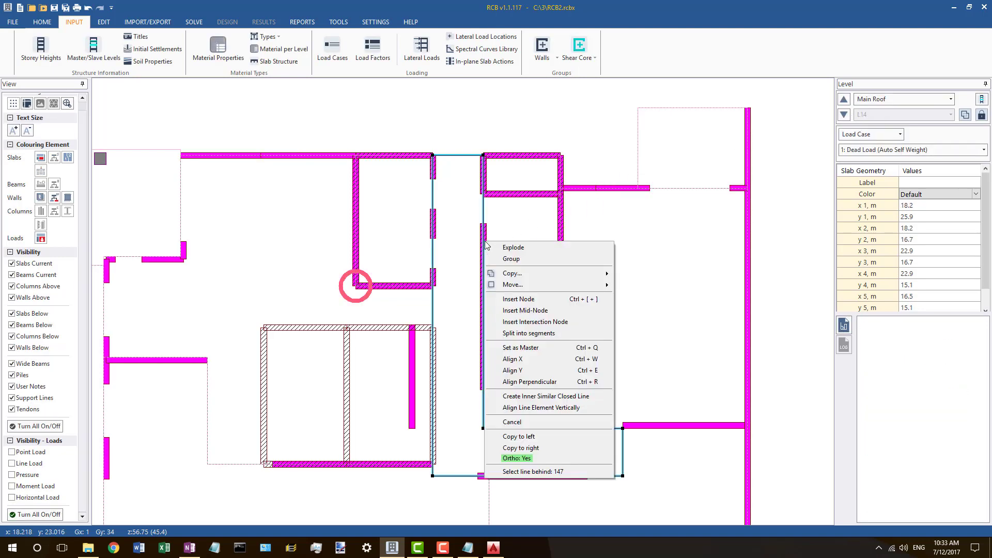
pyautogui.click(517, 344)
pyautogui.click(479, 309)
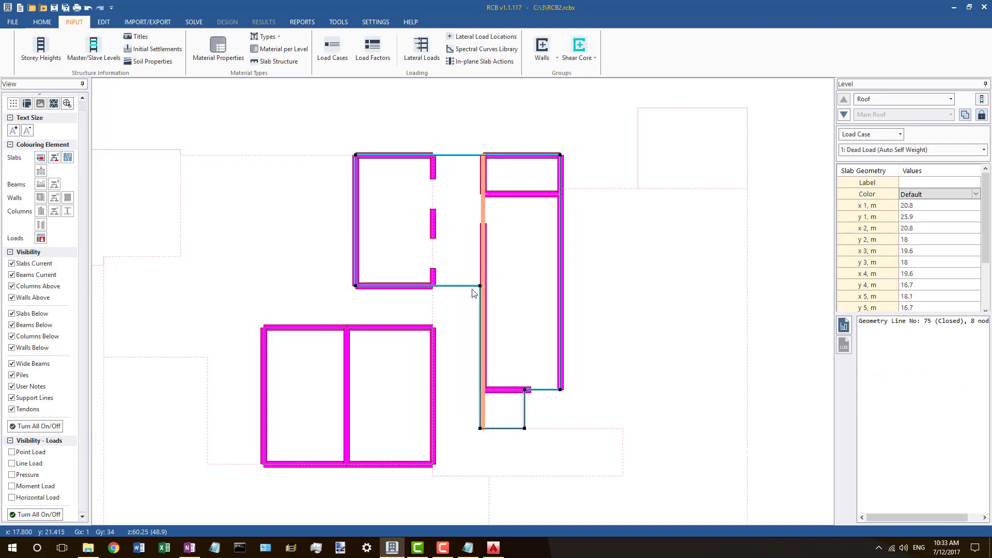
pyautogui.rightClick(480, 321)
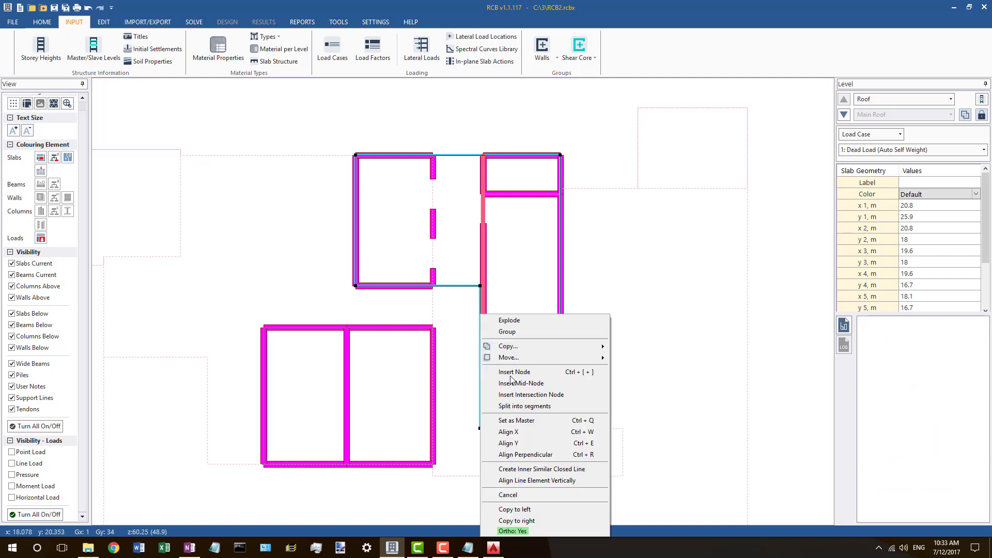
pyautogui.click(510, 436)
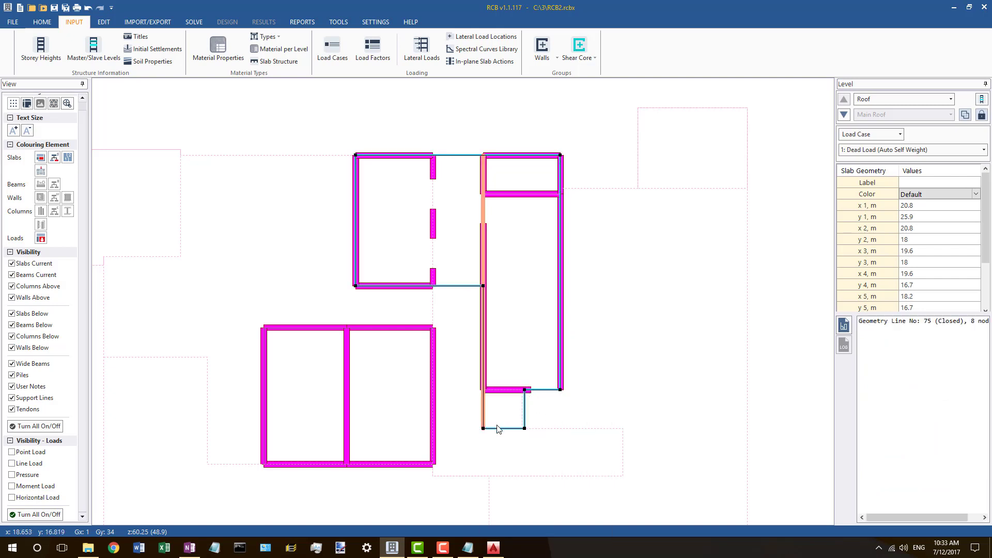
pyautogui.click(390, 214)
# Step: Generate the finite element mesh for the building's levels and close the meshing report
pyautogui.scroll(-1, 432, 310)
pyautogui.scroll(-2, 506, 324)
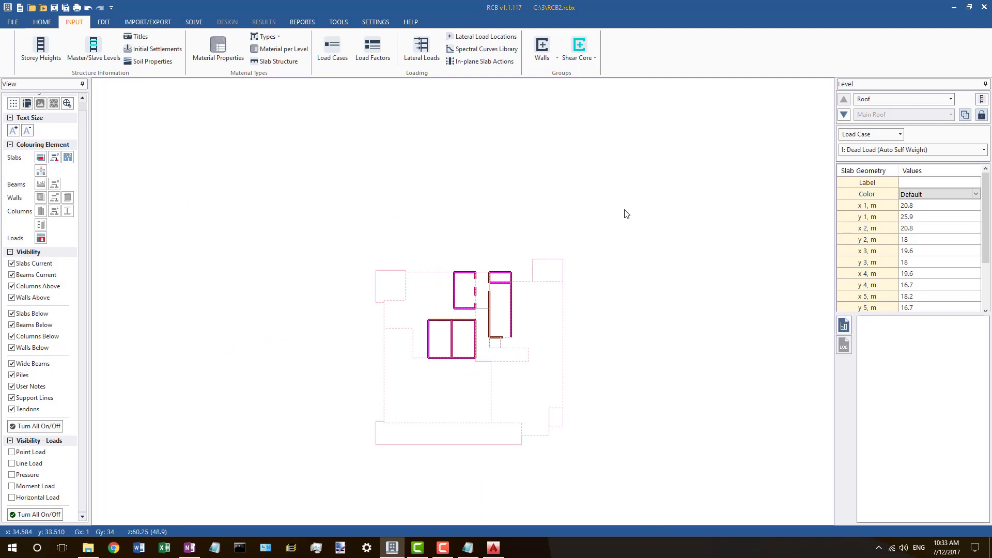
pyautogui.hotkey('ctrl', 'm')
pyautogui.click(471, 314)
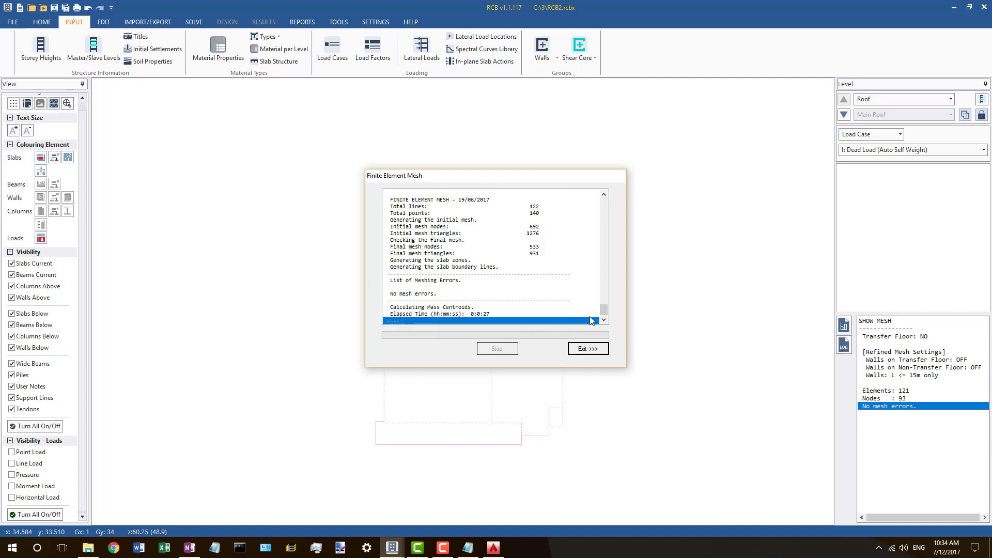
pyautogui.click(587, 349)
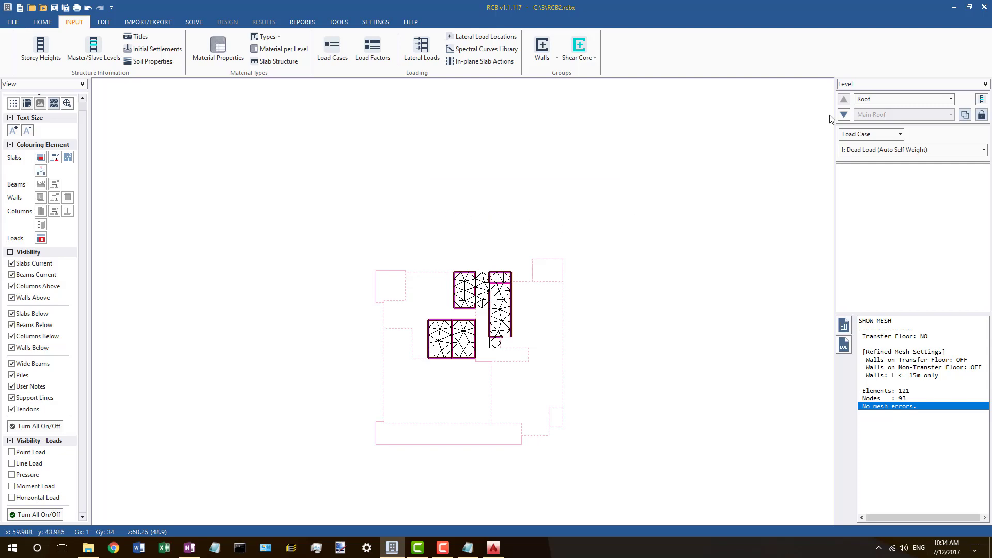
# Step: Inspect the mesh on Main Roof and examine the whole tower in the 3D geometry view from a closer, rotated angle
pyautogui.click(845, 116)
pyautogui.click(338, 22)
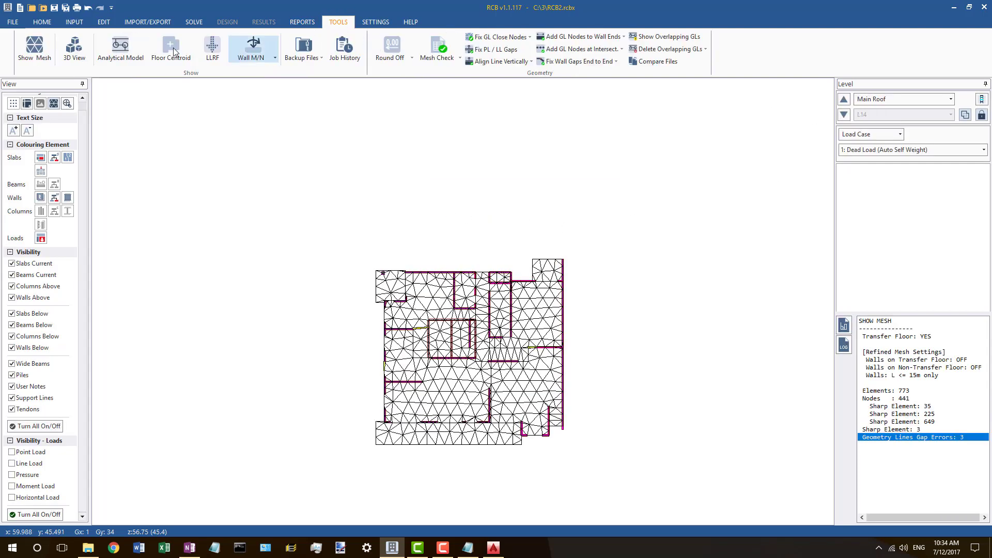
pyautogui.click(34, 60)
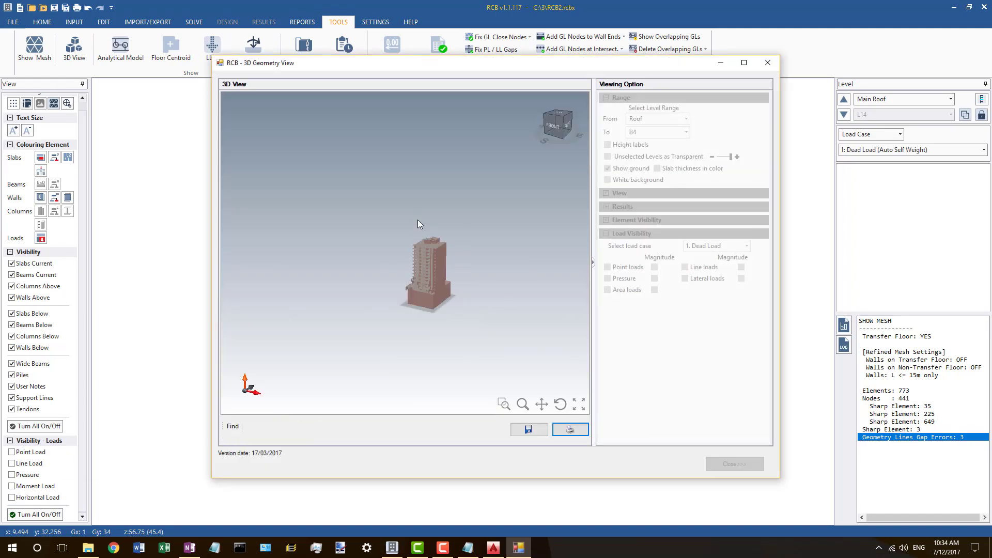
pyautogui.moveTo(340, 261); pyautogui.dragTo(388, 207, button='middle')
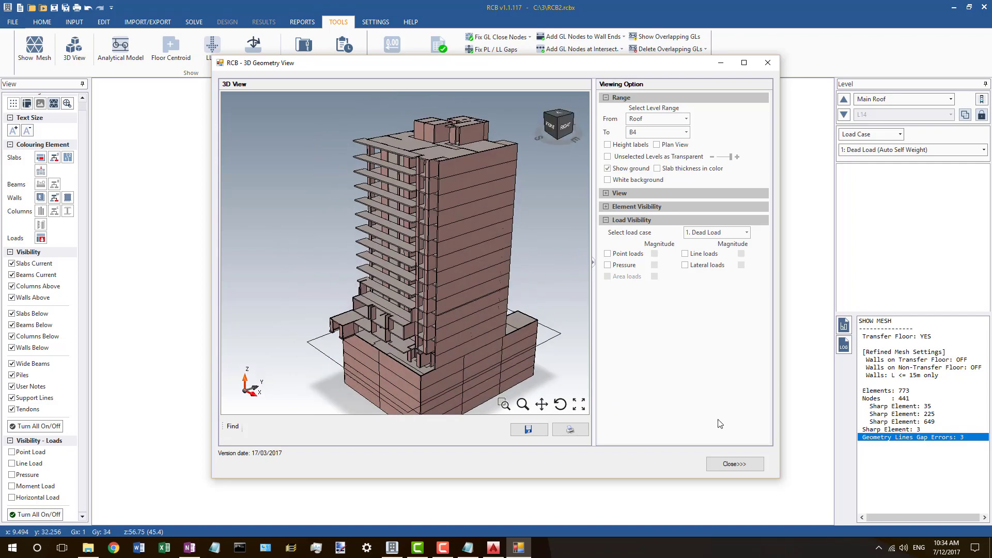
pyautogui.click(731, 464)
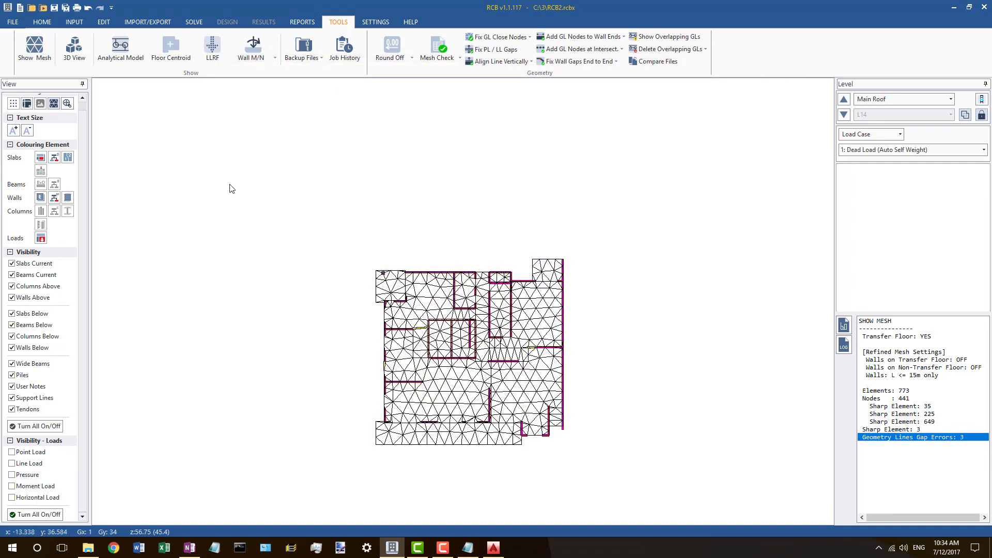